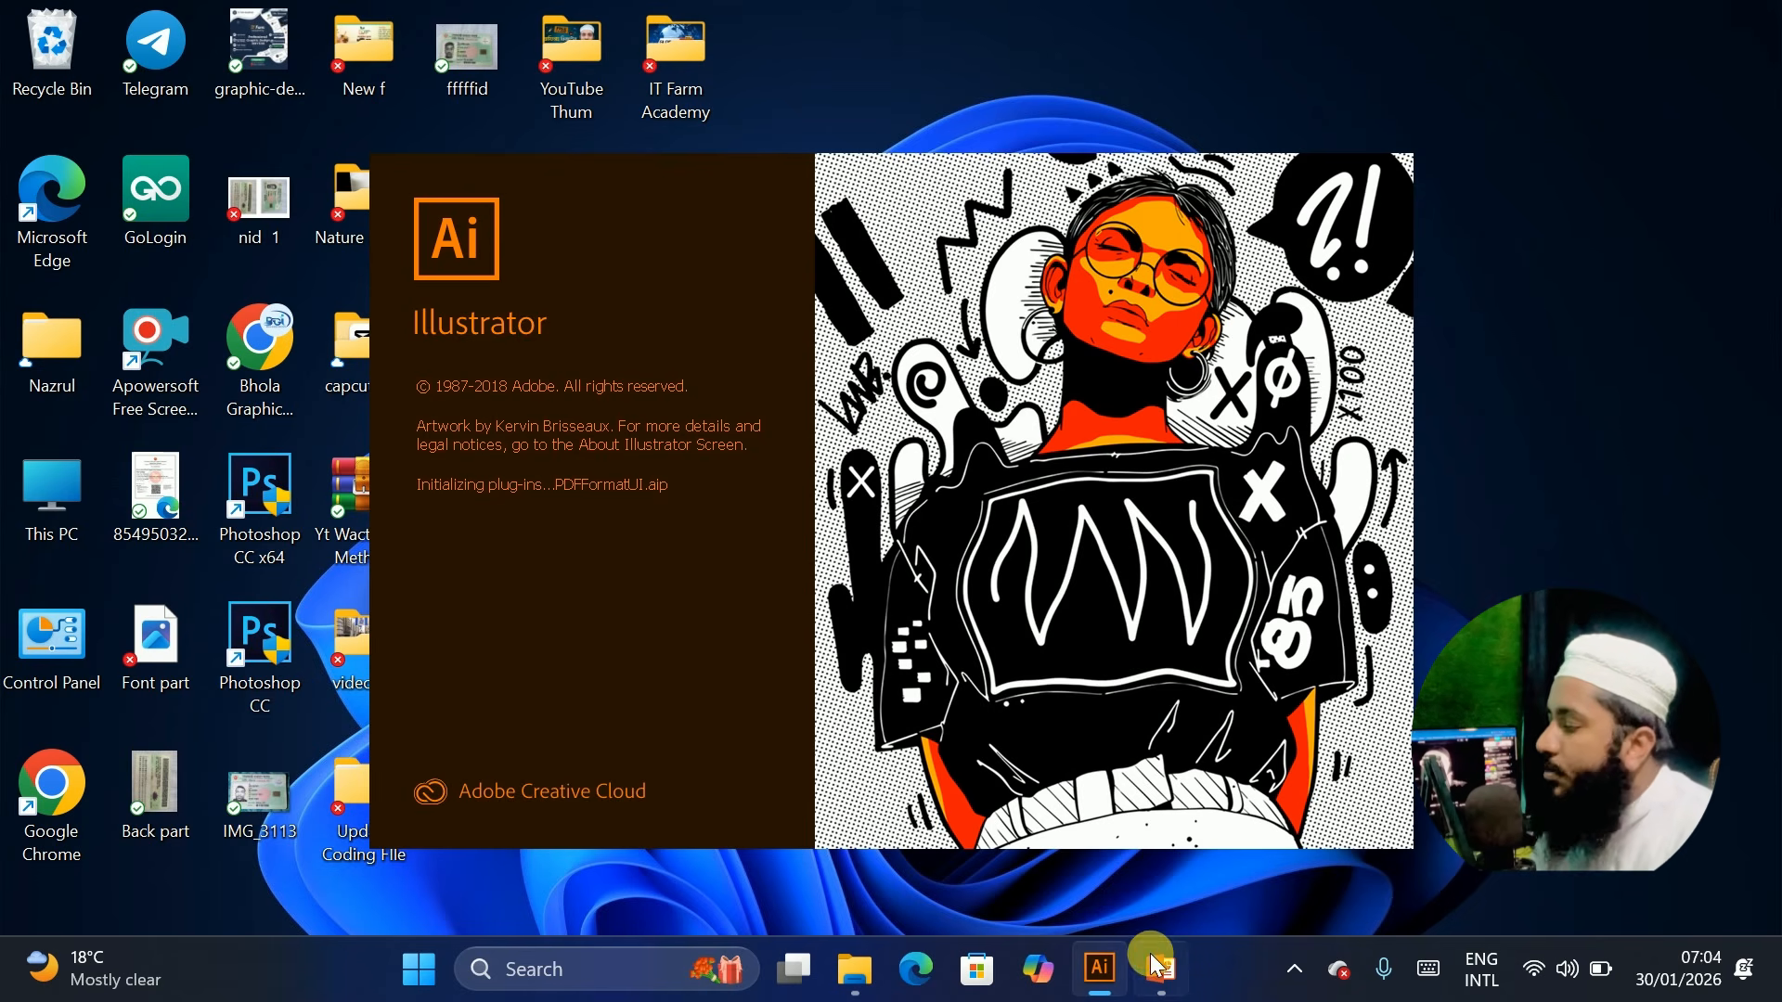
Switch to PowerPoint, review the Class 1 and Class 2 topics on slide 2, and return to Illustrator
click(1160, 968)
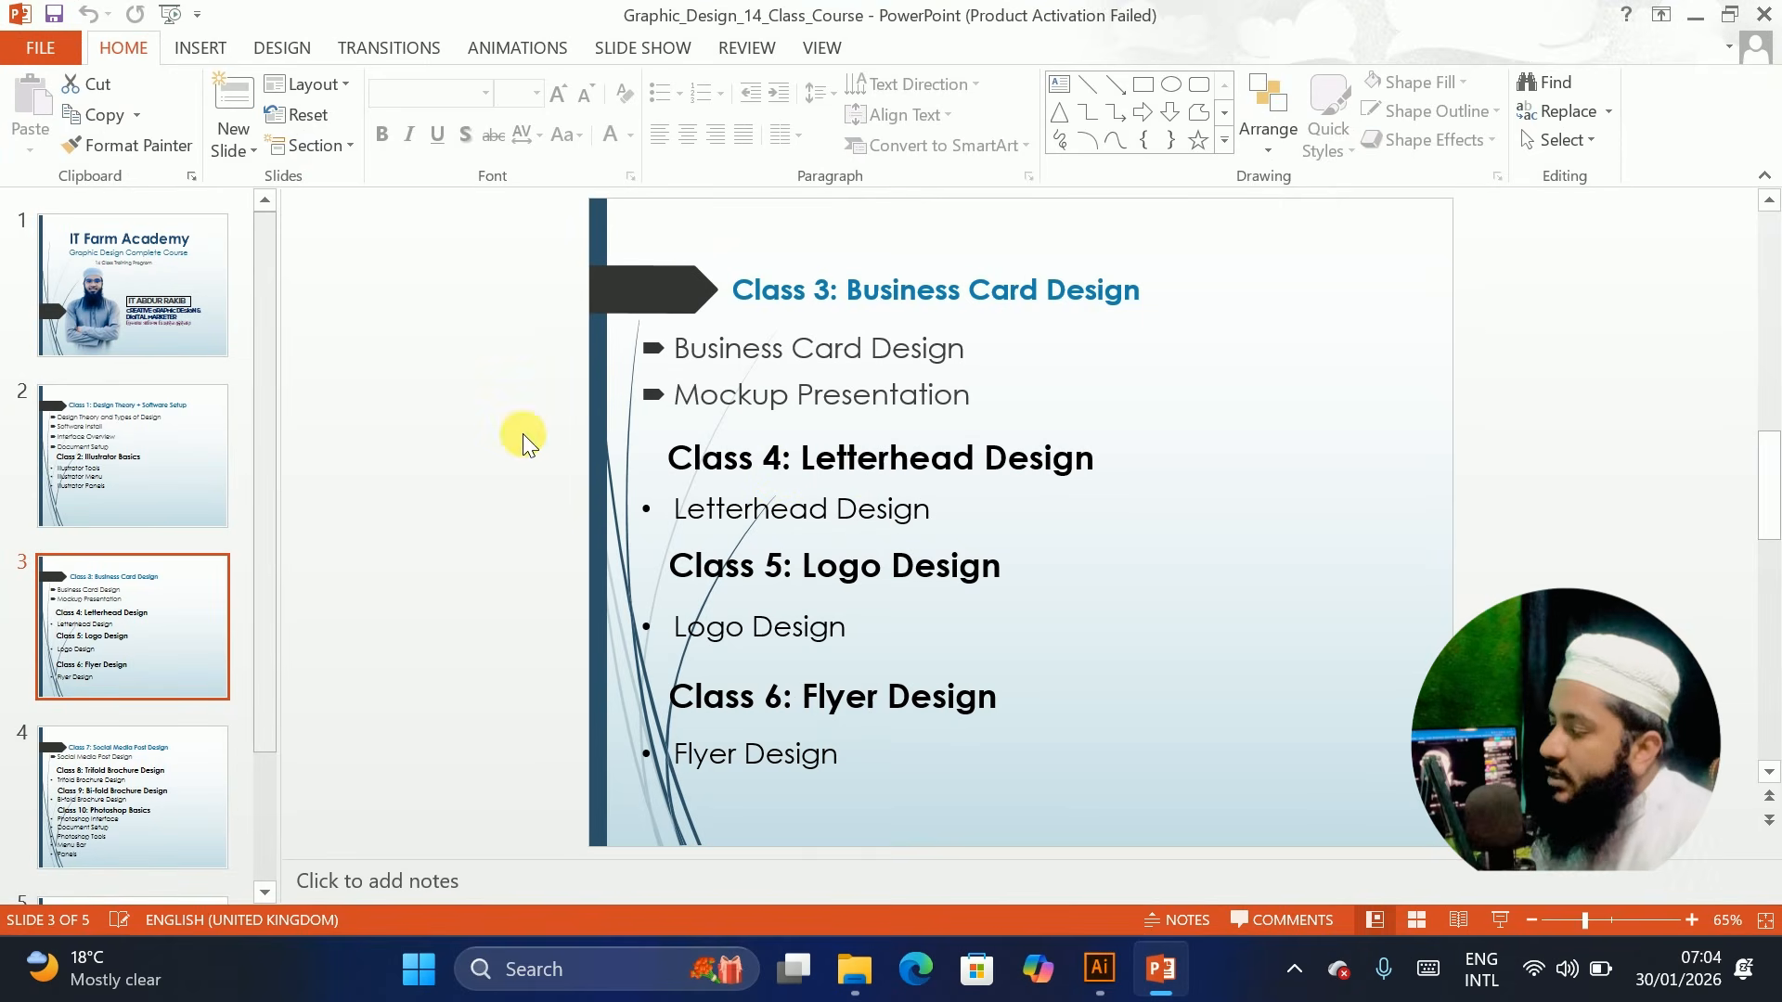
click(130, 423)
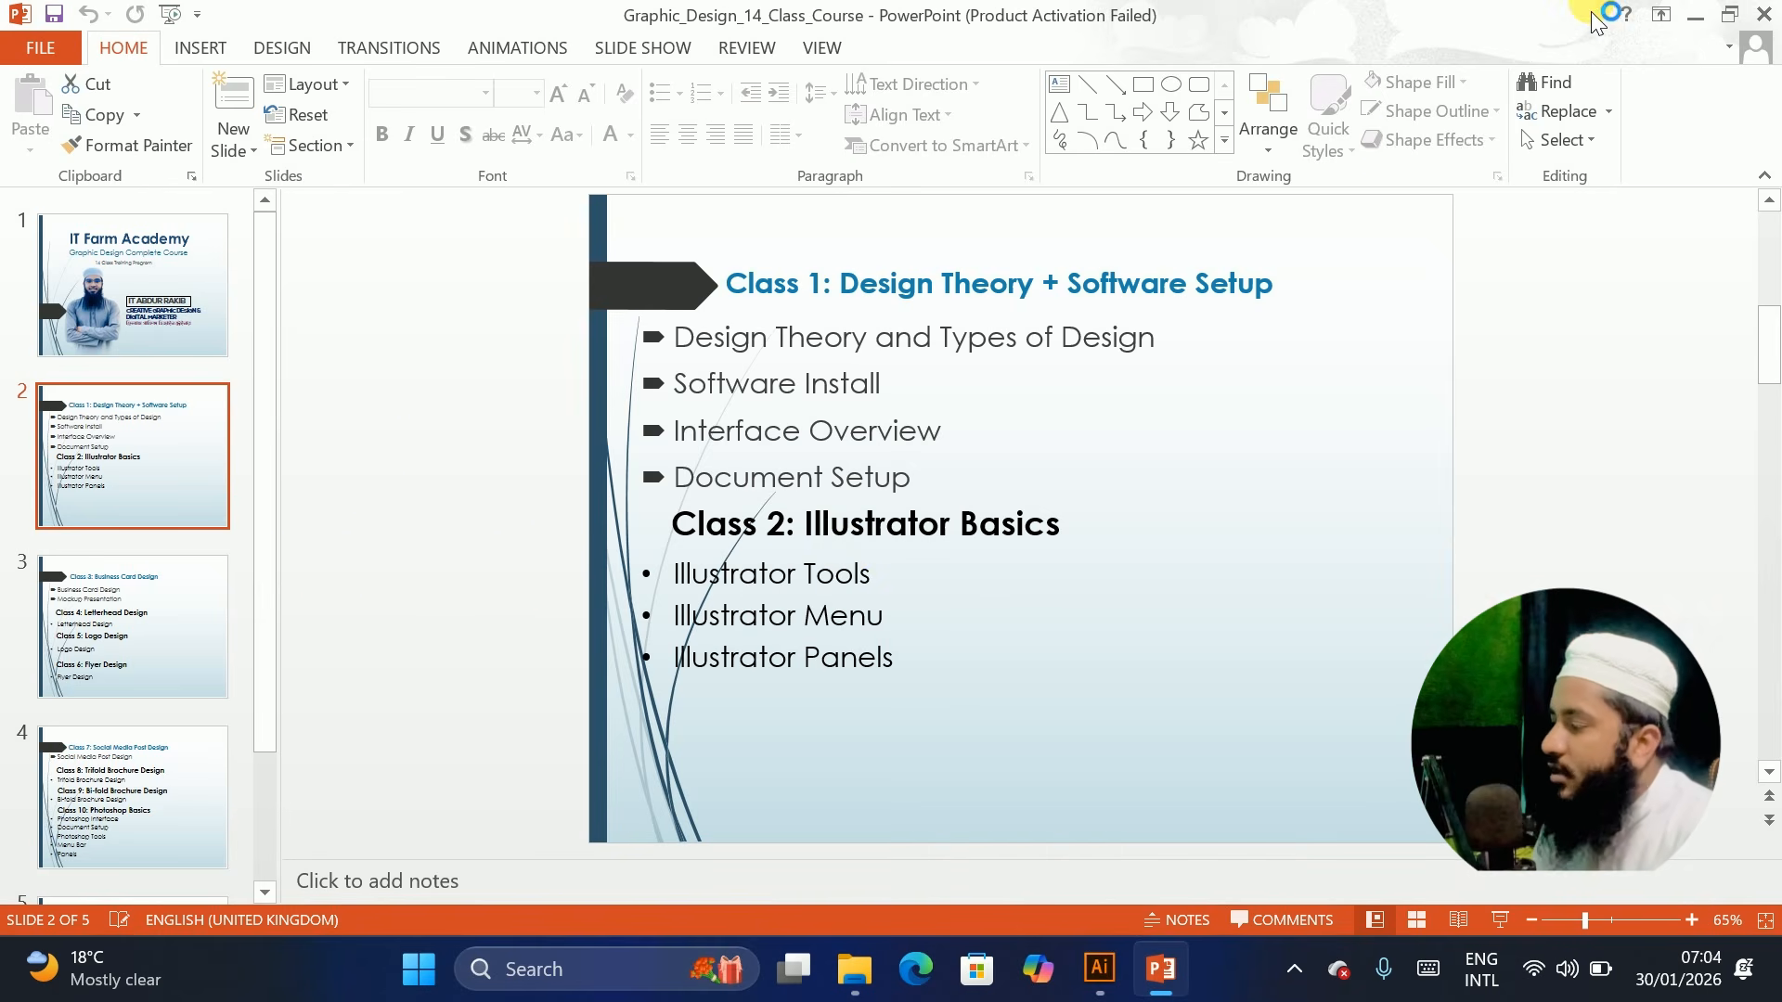
click(1692, 17)
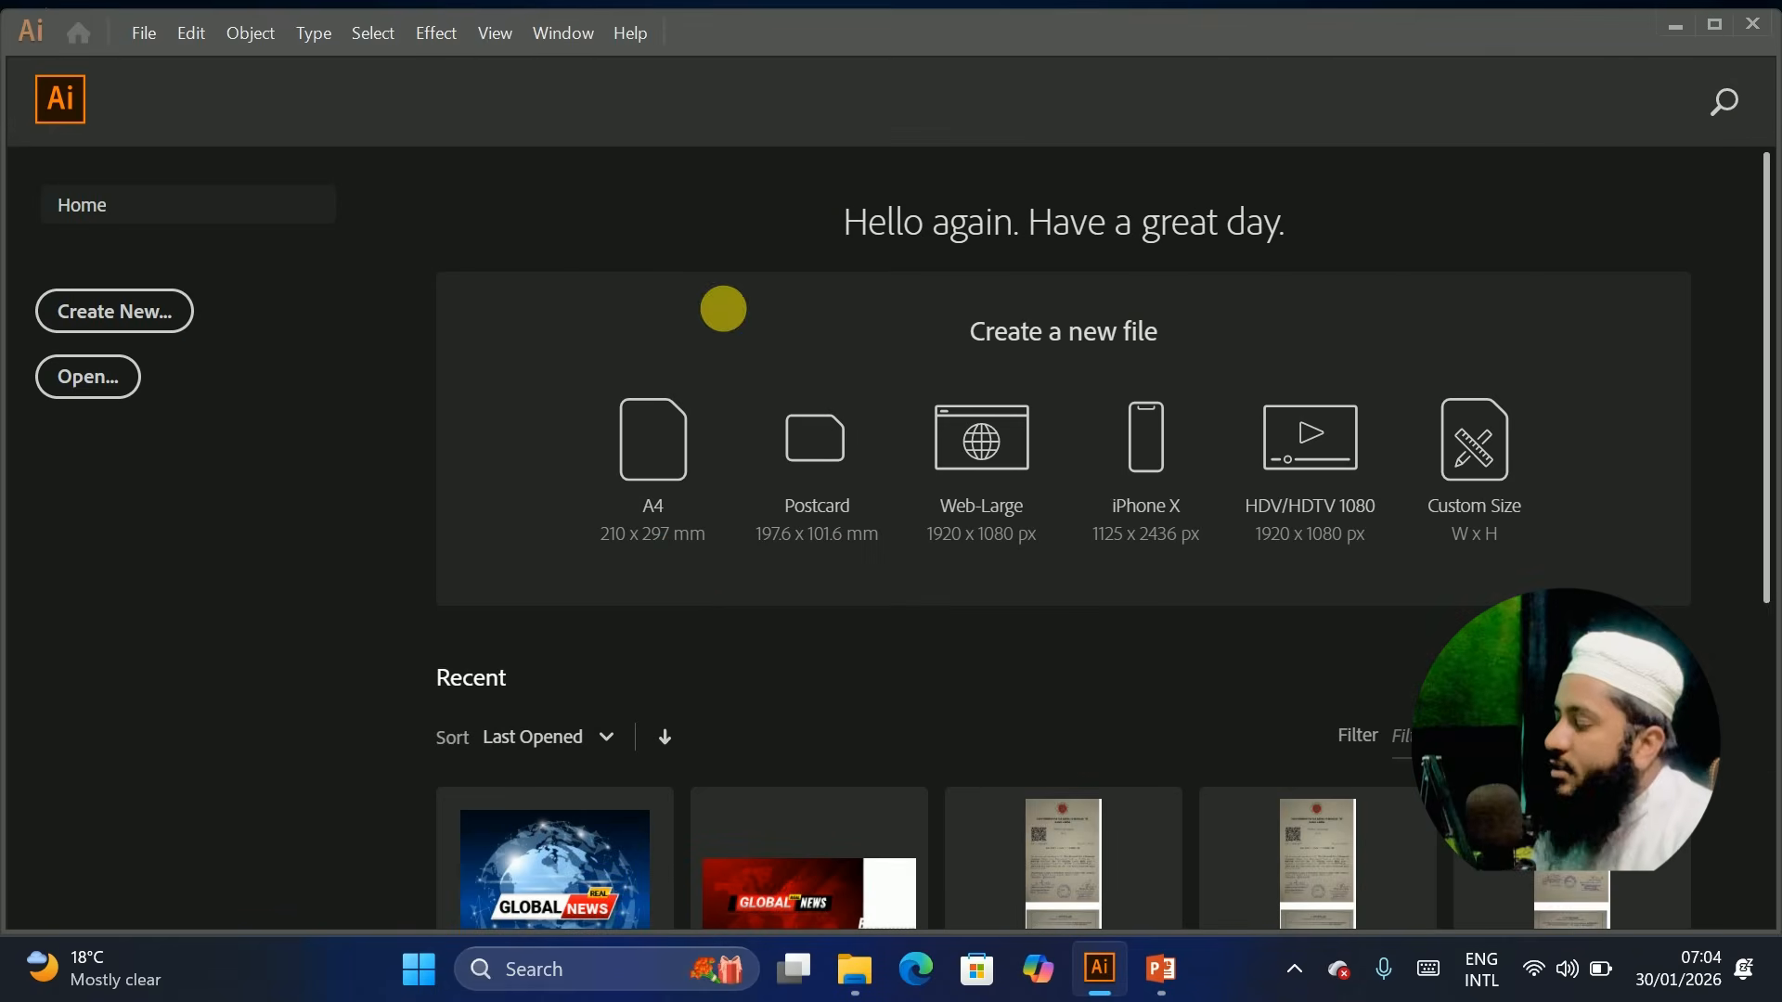
scroll(1009, 720, down, 3)
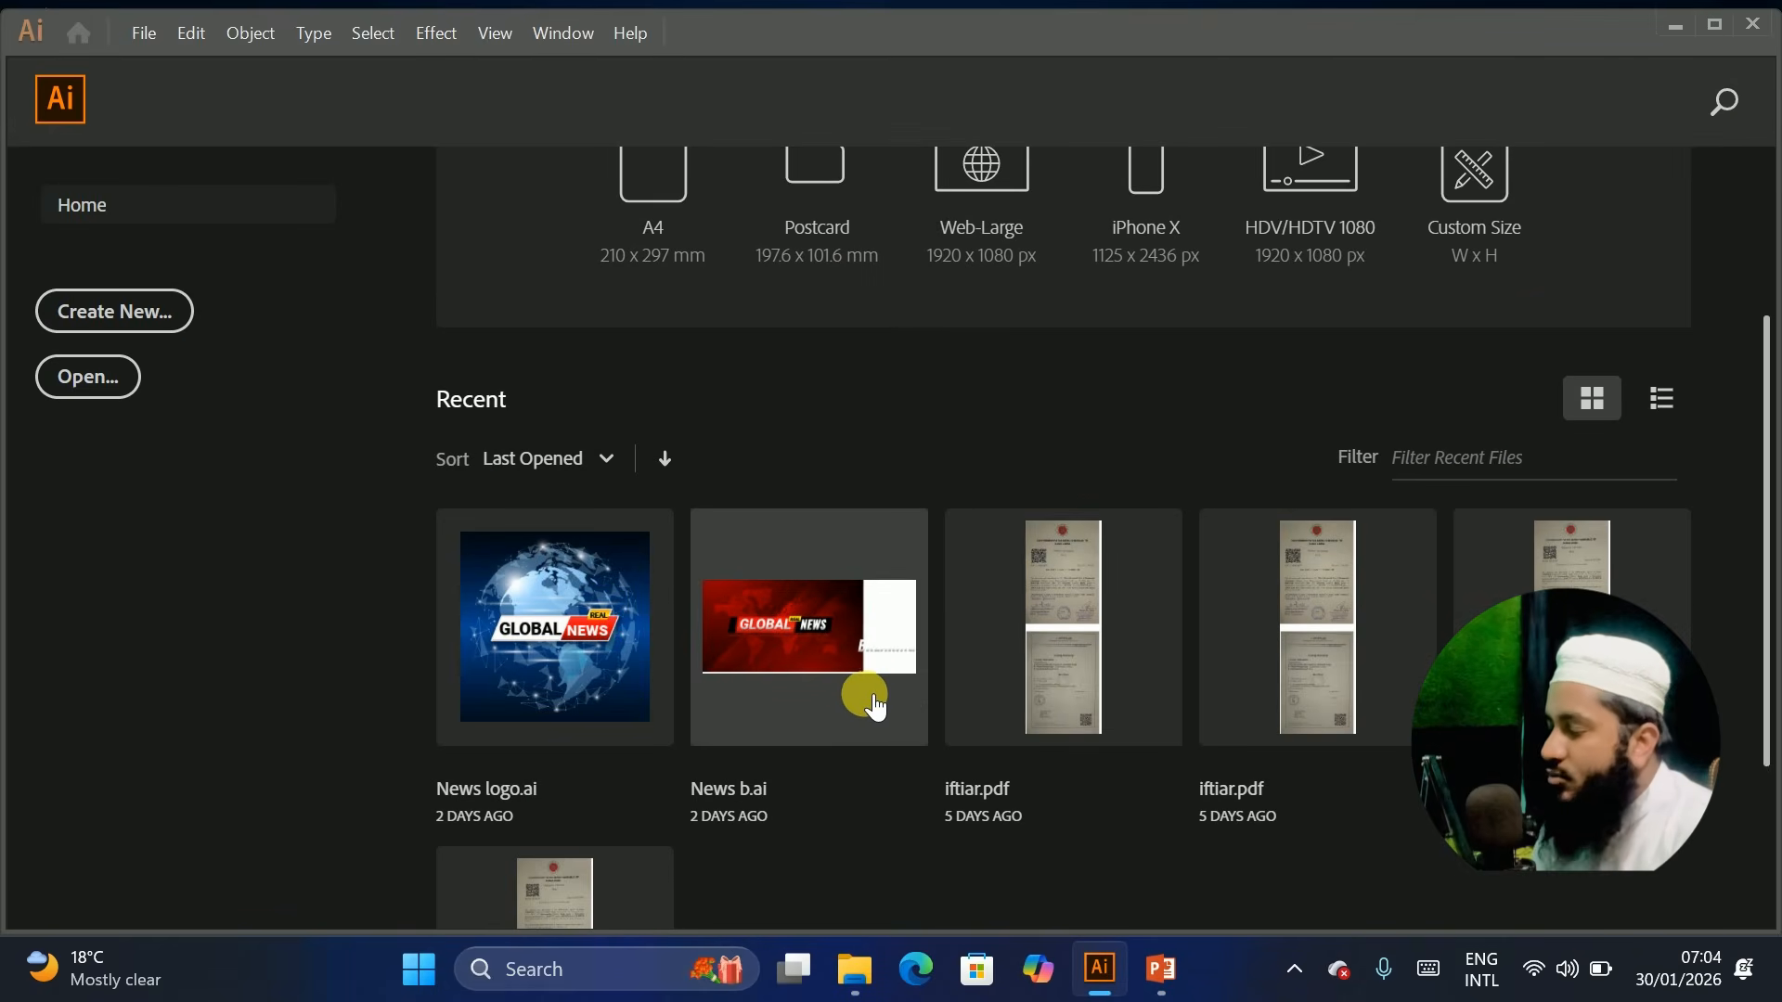
click(864, 688)
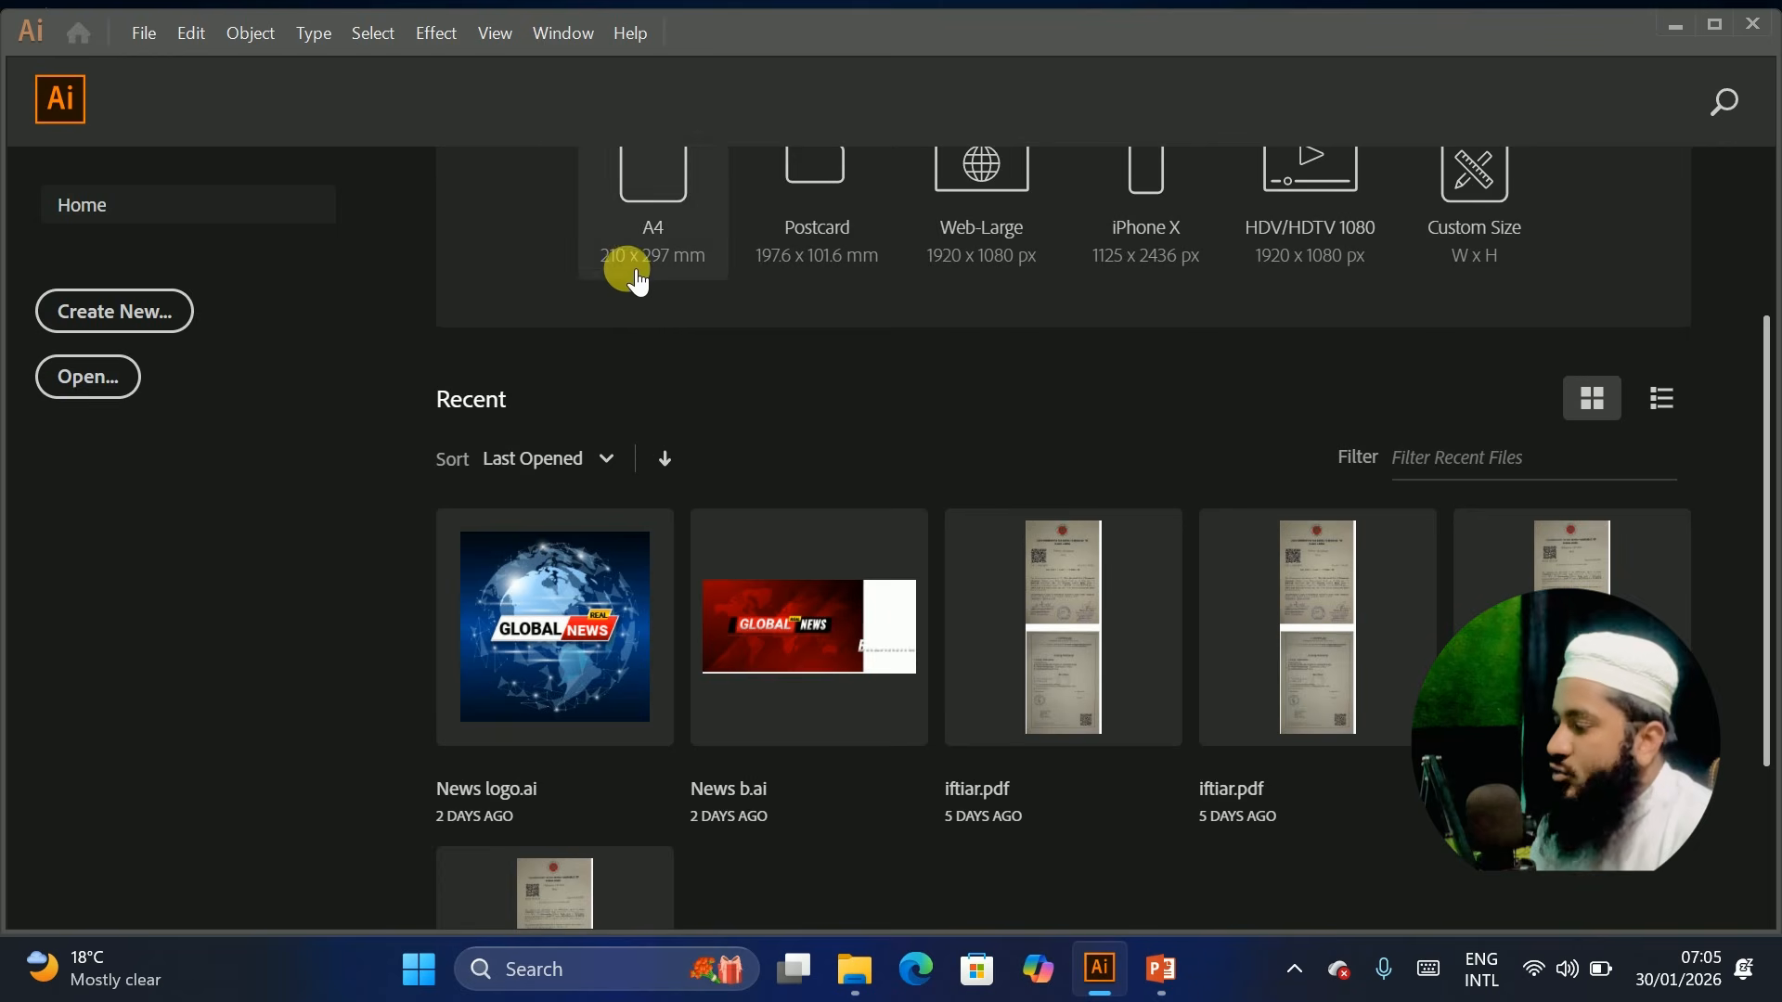
scroll(647, 292, up, 3)
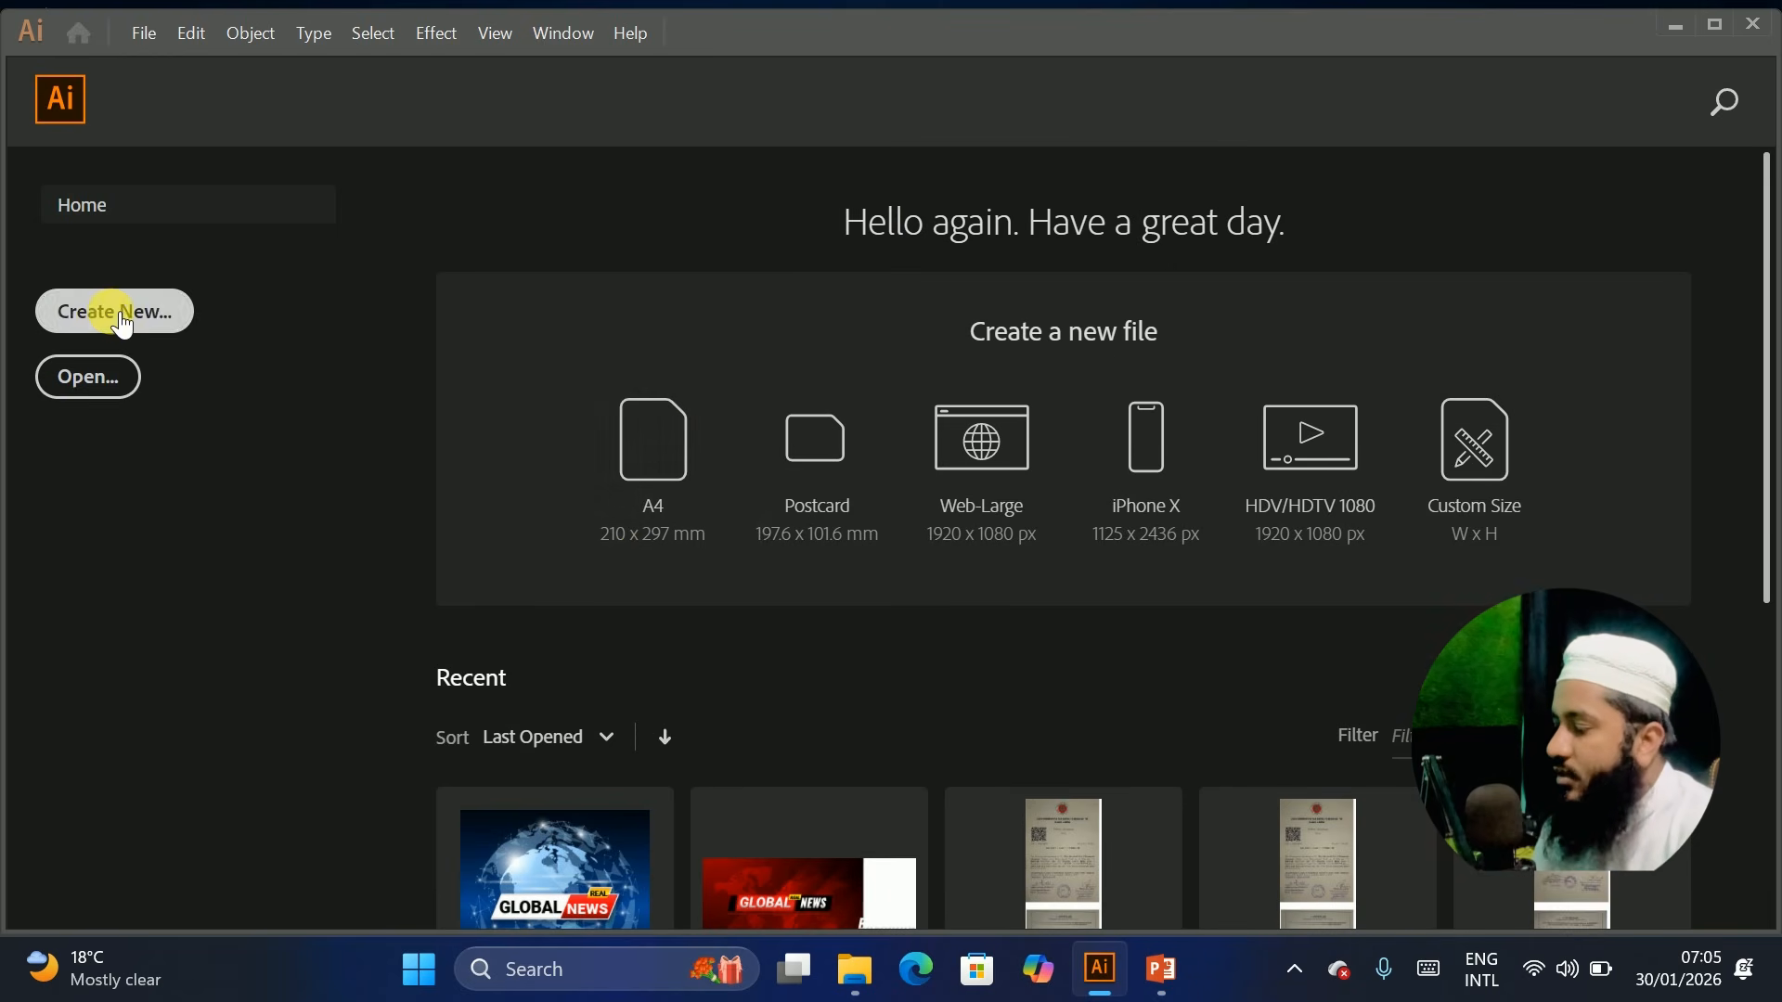
Create a new blank portrait CMYK document and centre its artboard in the workspace
click(143, 34)
click(753, 63)
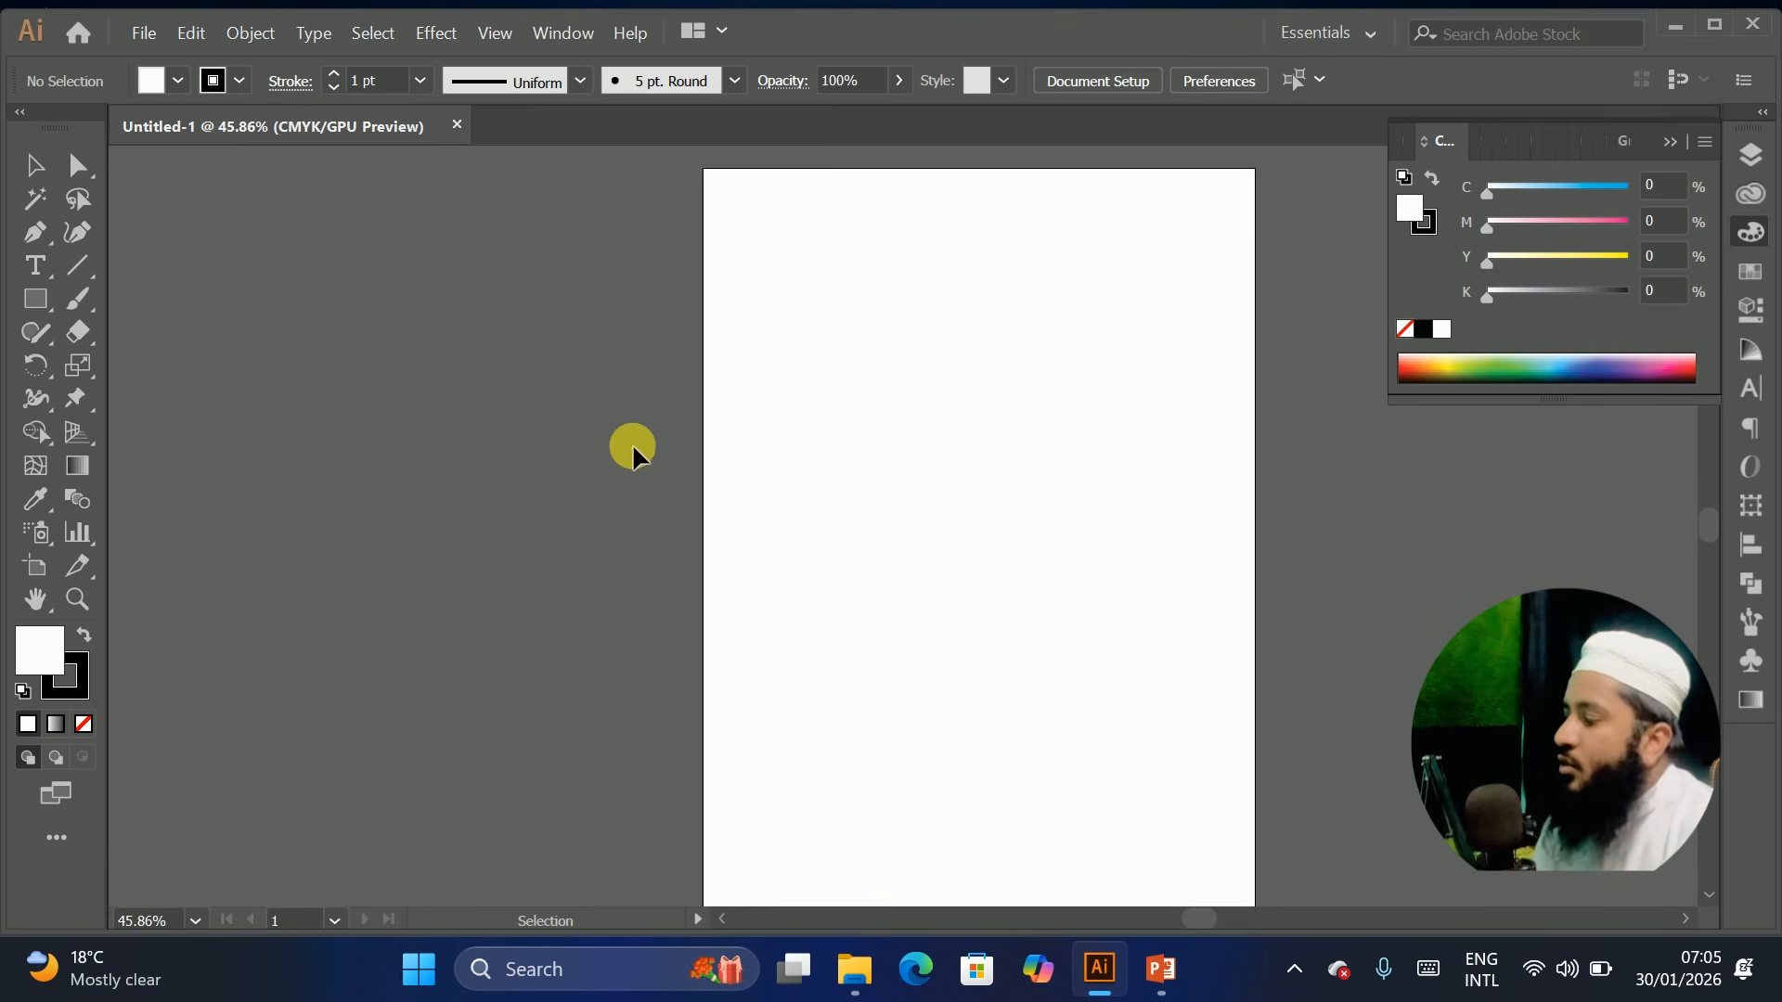
drag(963, 486, 824, 463)
scroll(454, 409, up, 1)
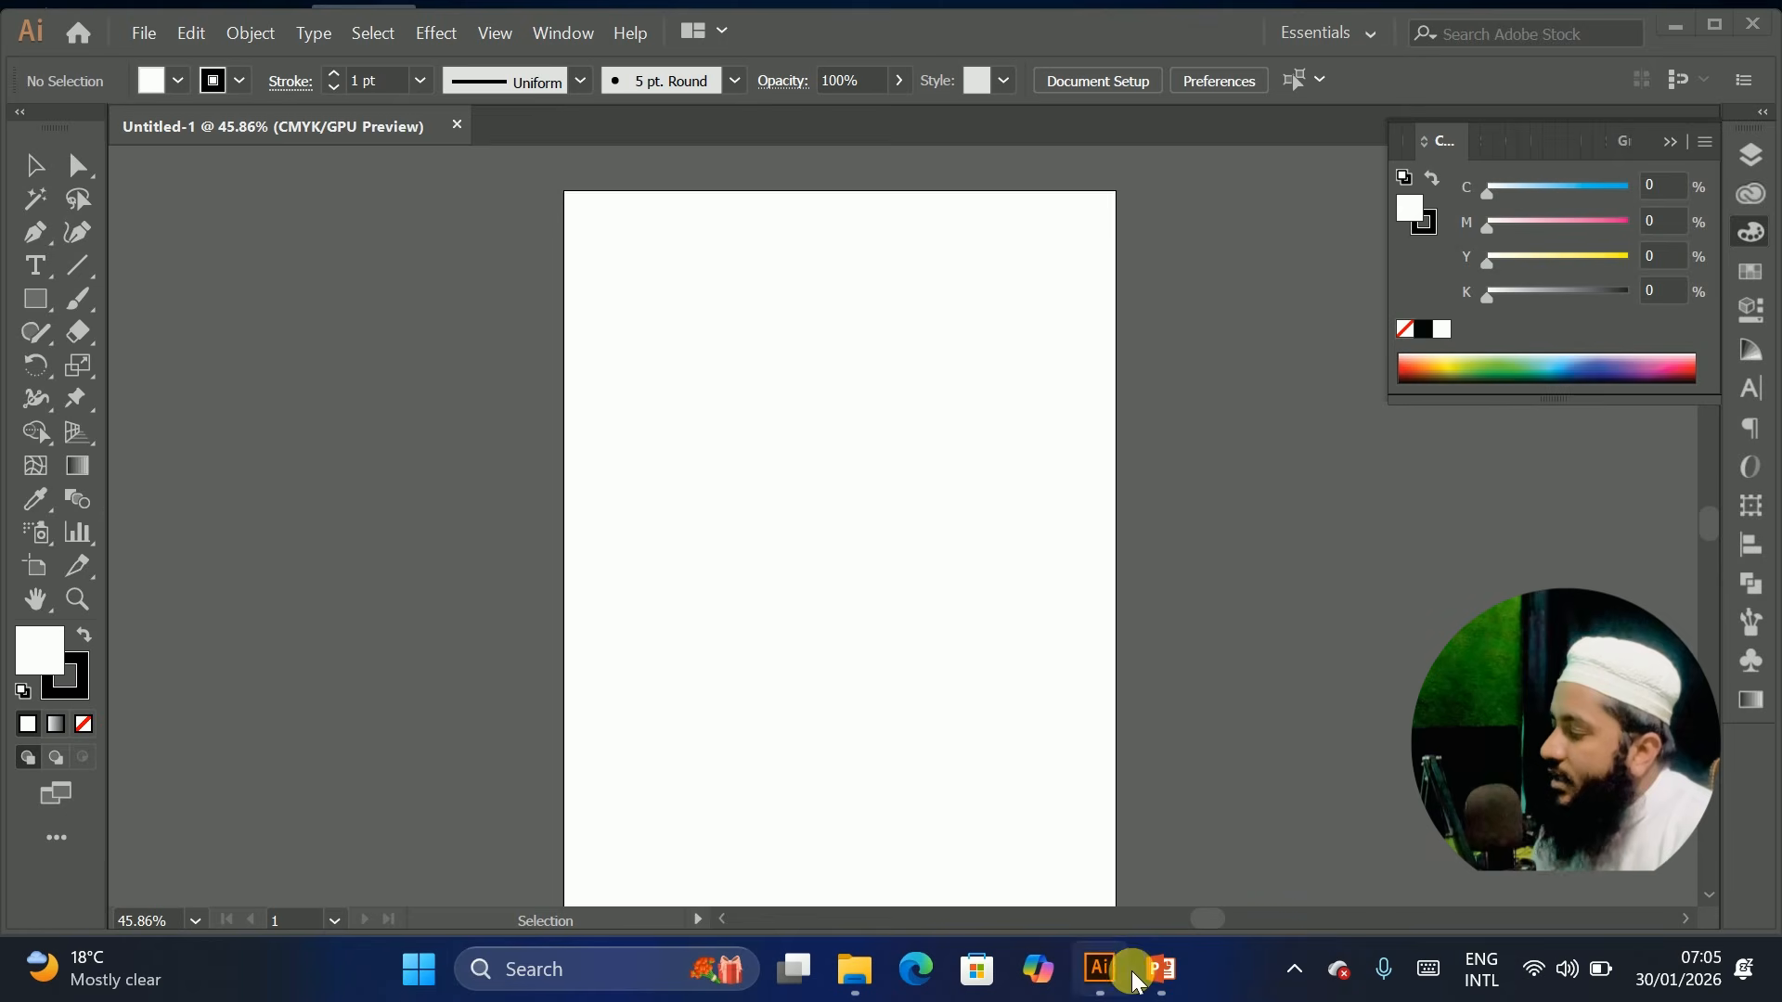
Switch to PowerPoint to check the Illustrator Basics topics on slide 2, and return to Illustrator
click(1162, 969)
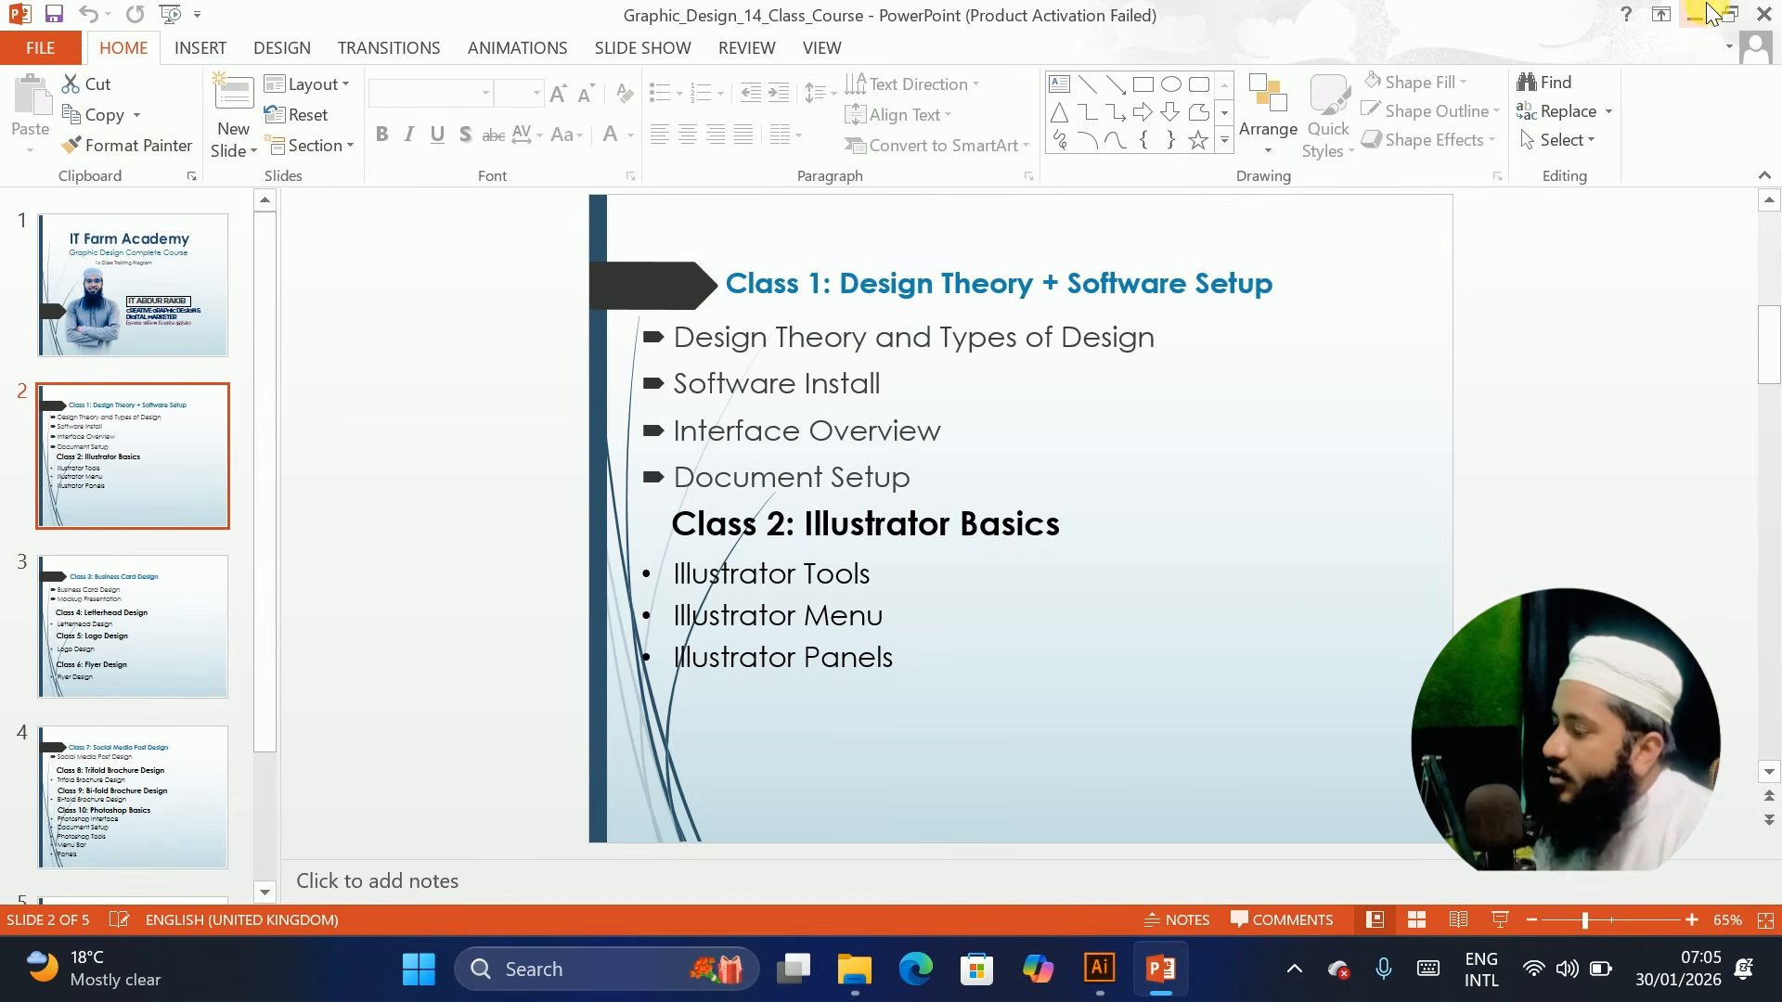
click(1698, 13)
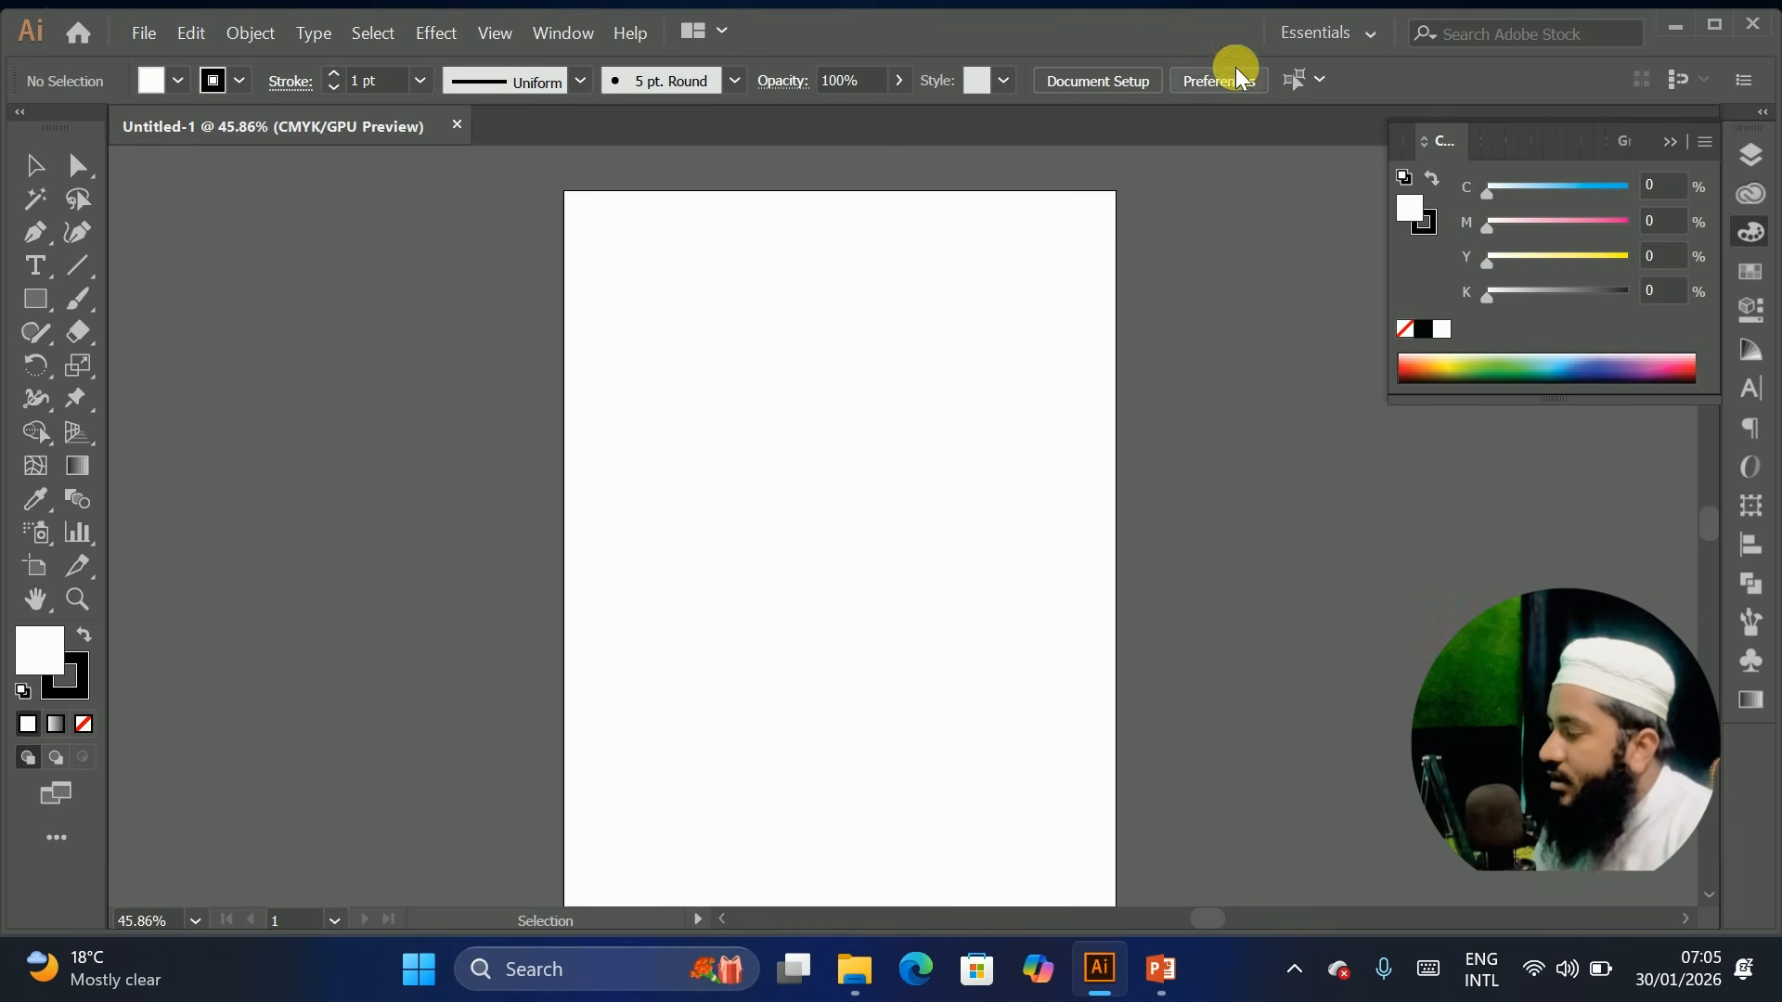
Examine the stroke options, the Selection and Direct Selection tools, and the Pen, Rectangle and Type tool groups
click(239, 80)
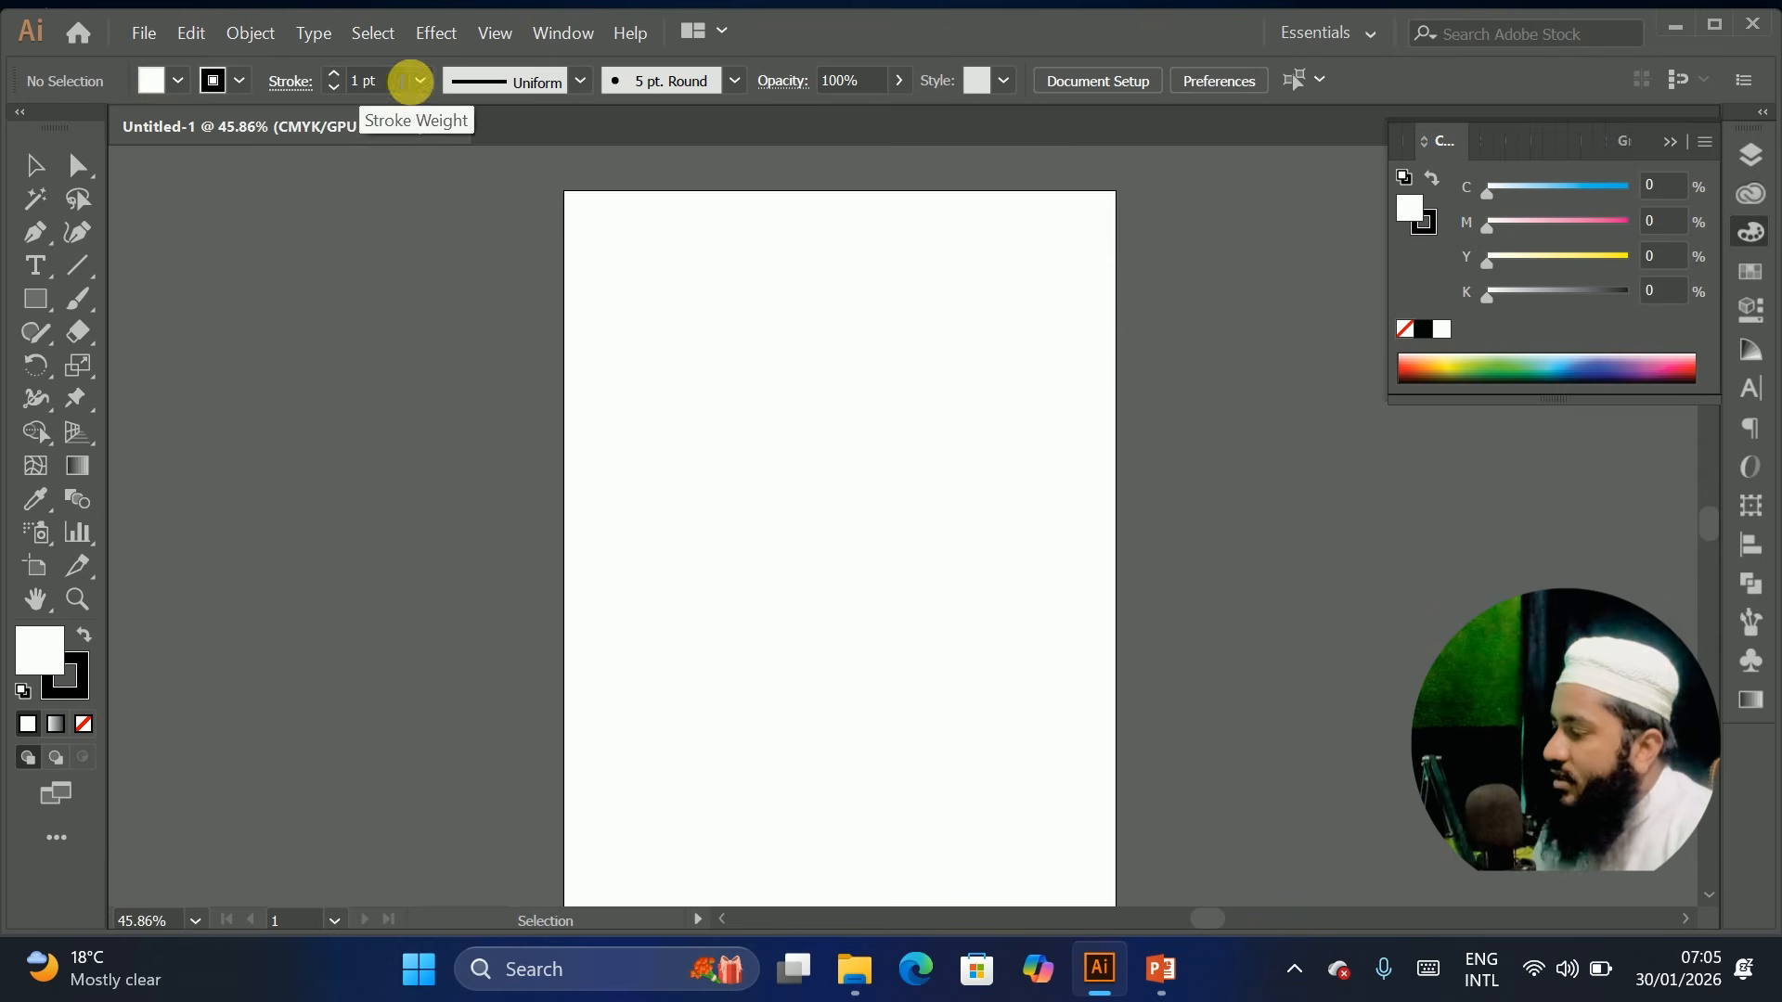
click(545, 81)
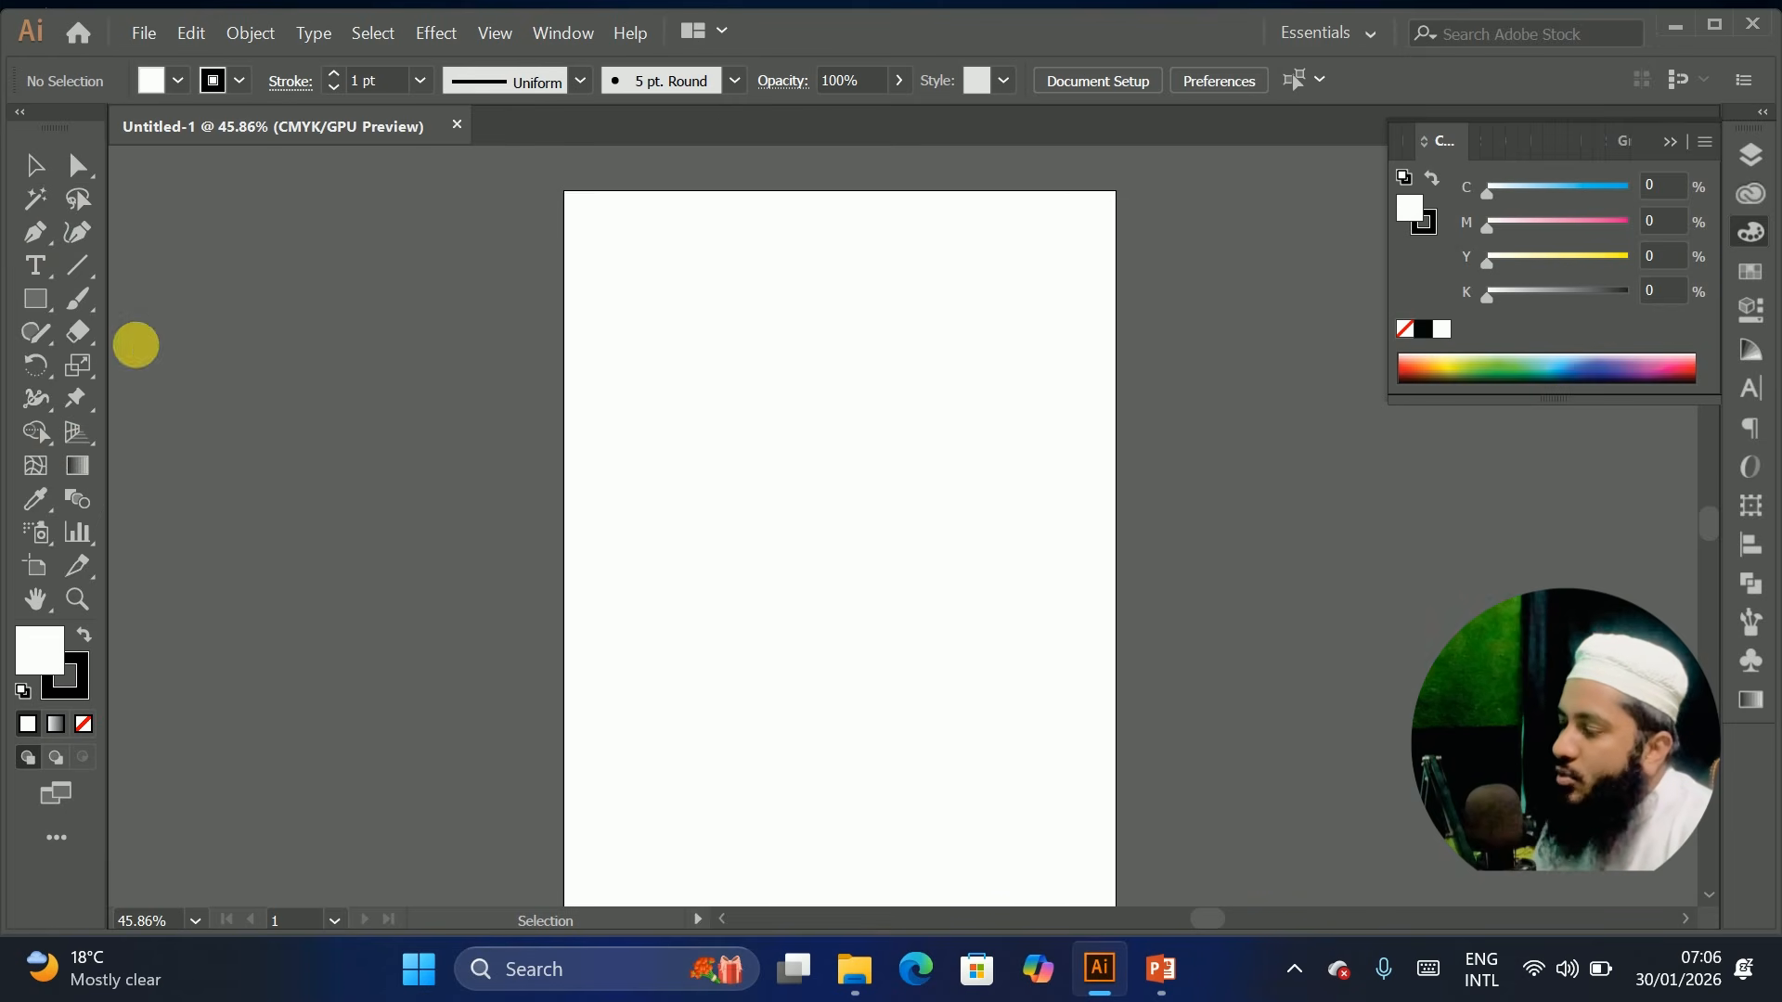
click(33, 232)
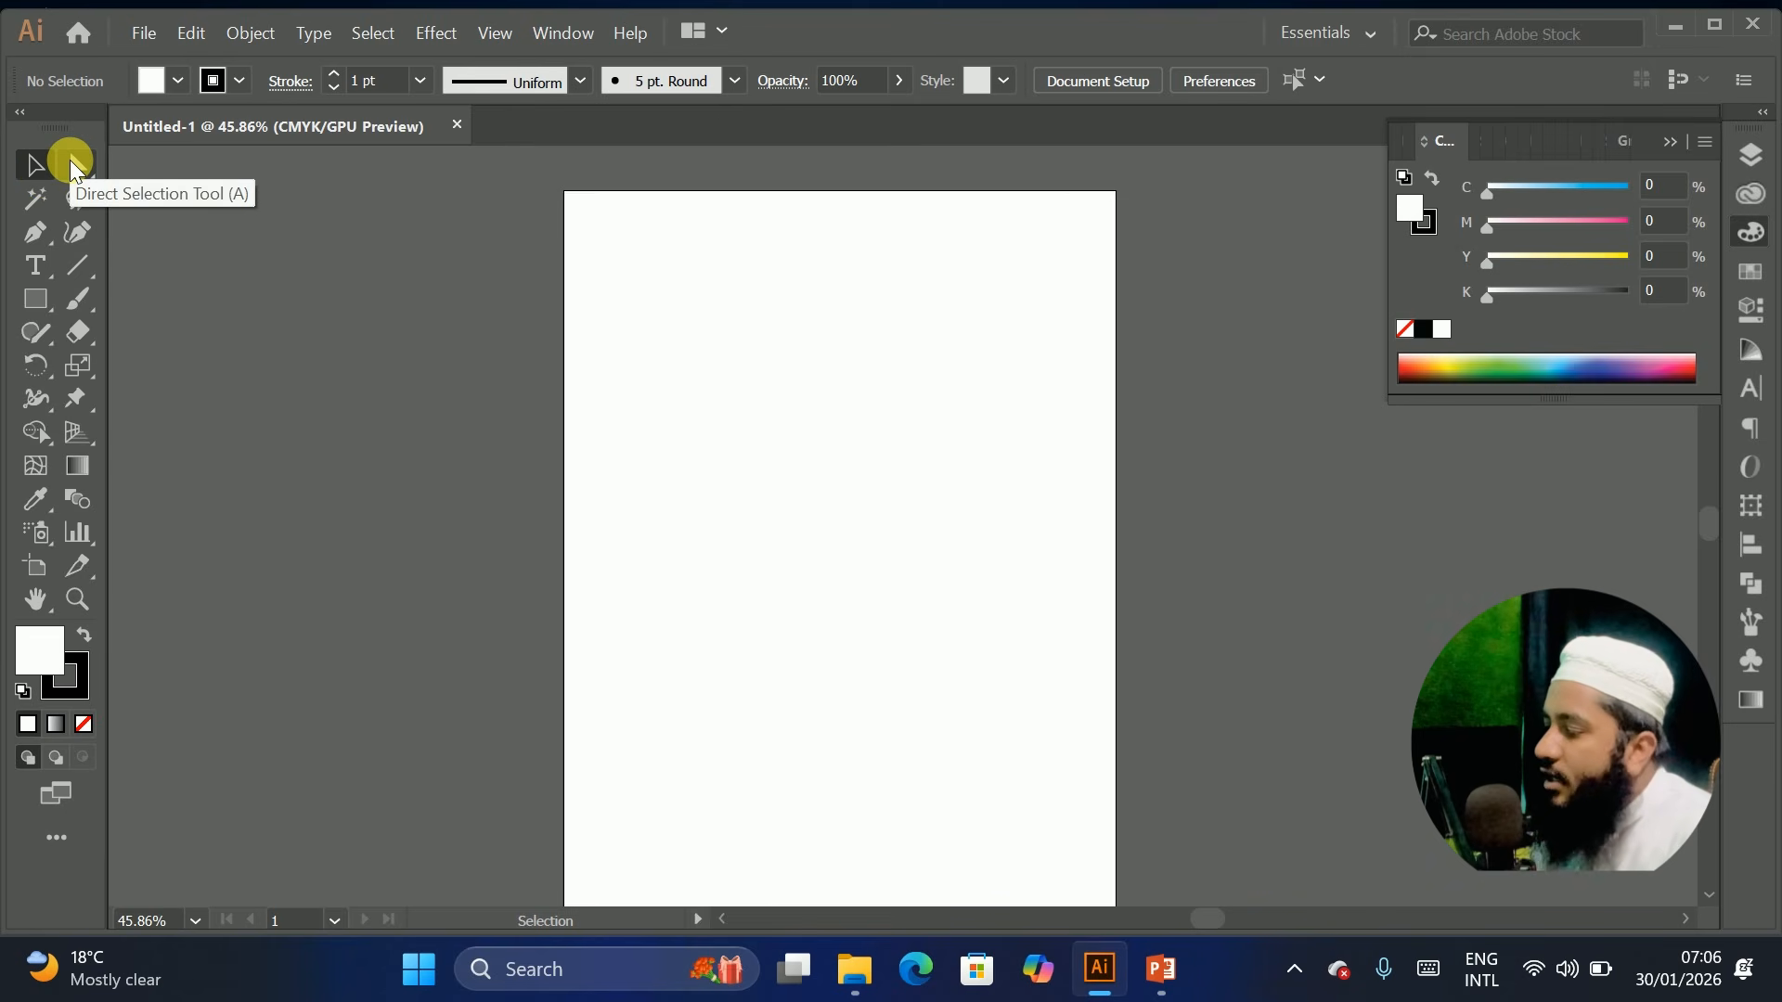
click(70, 160)
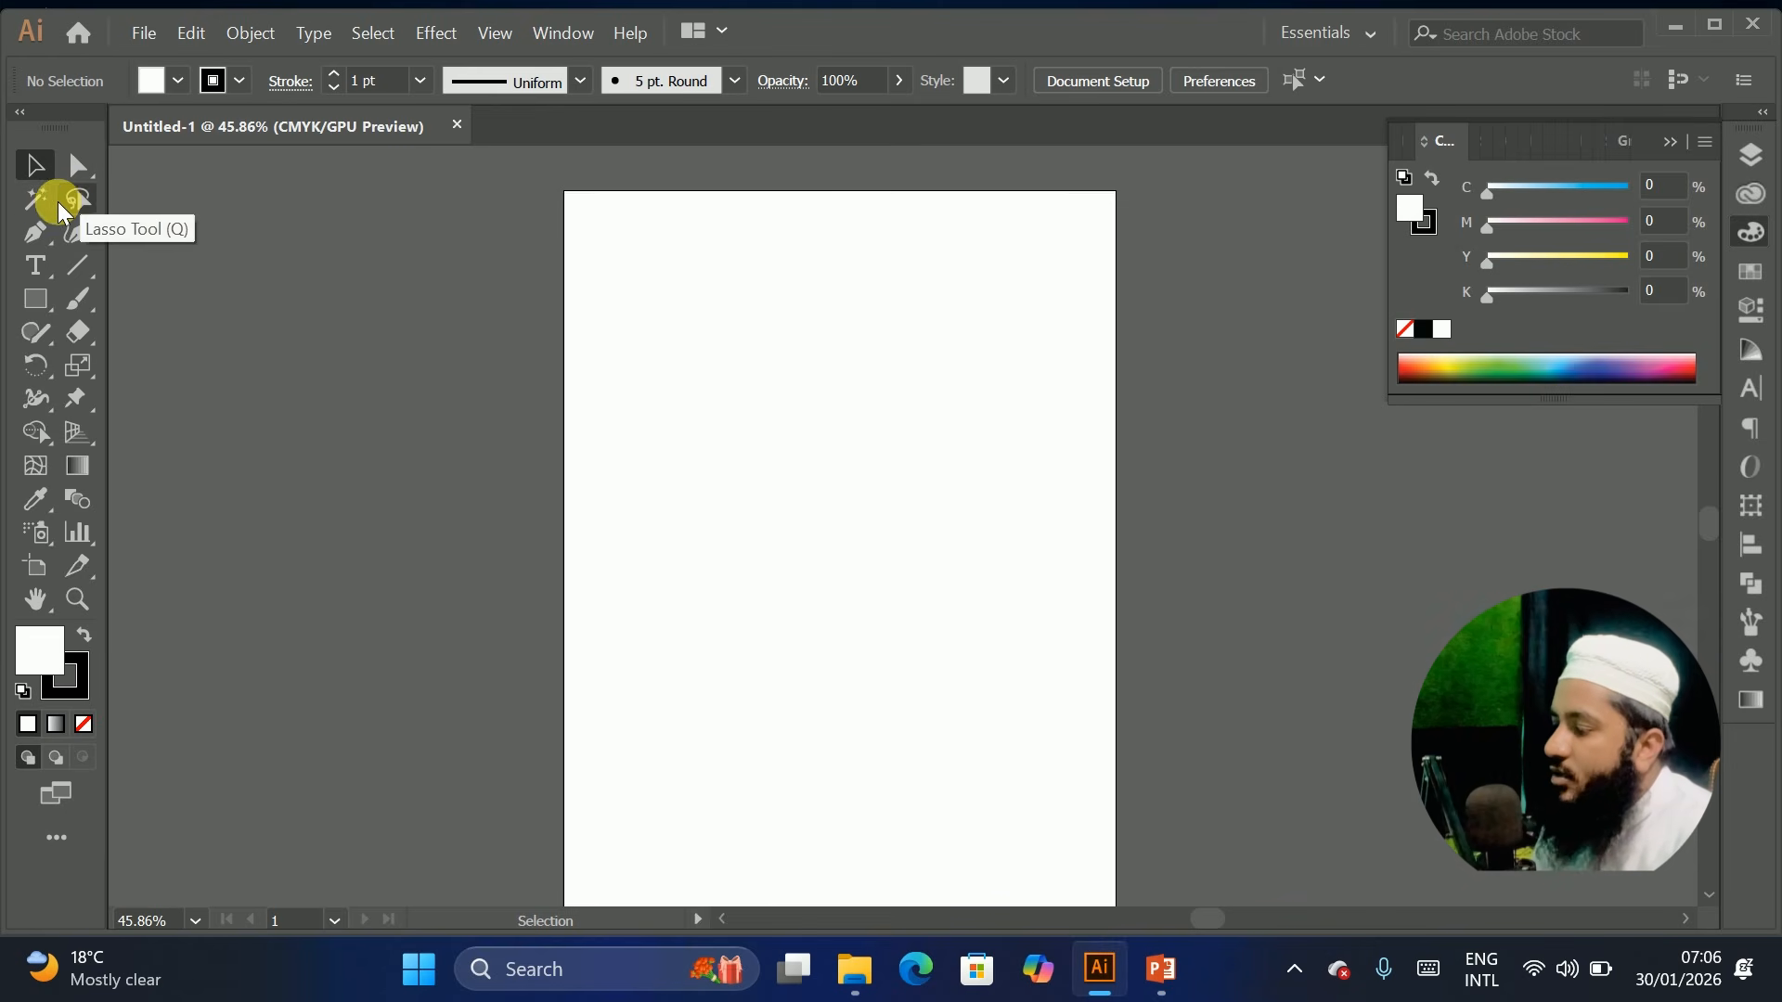
click(35, 230)
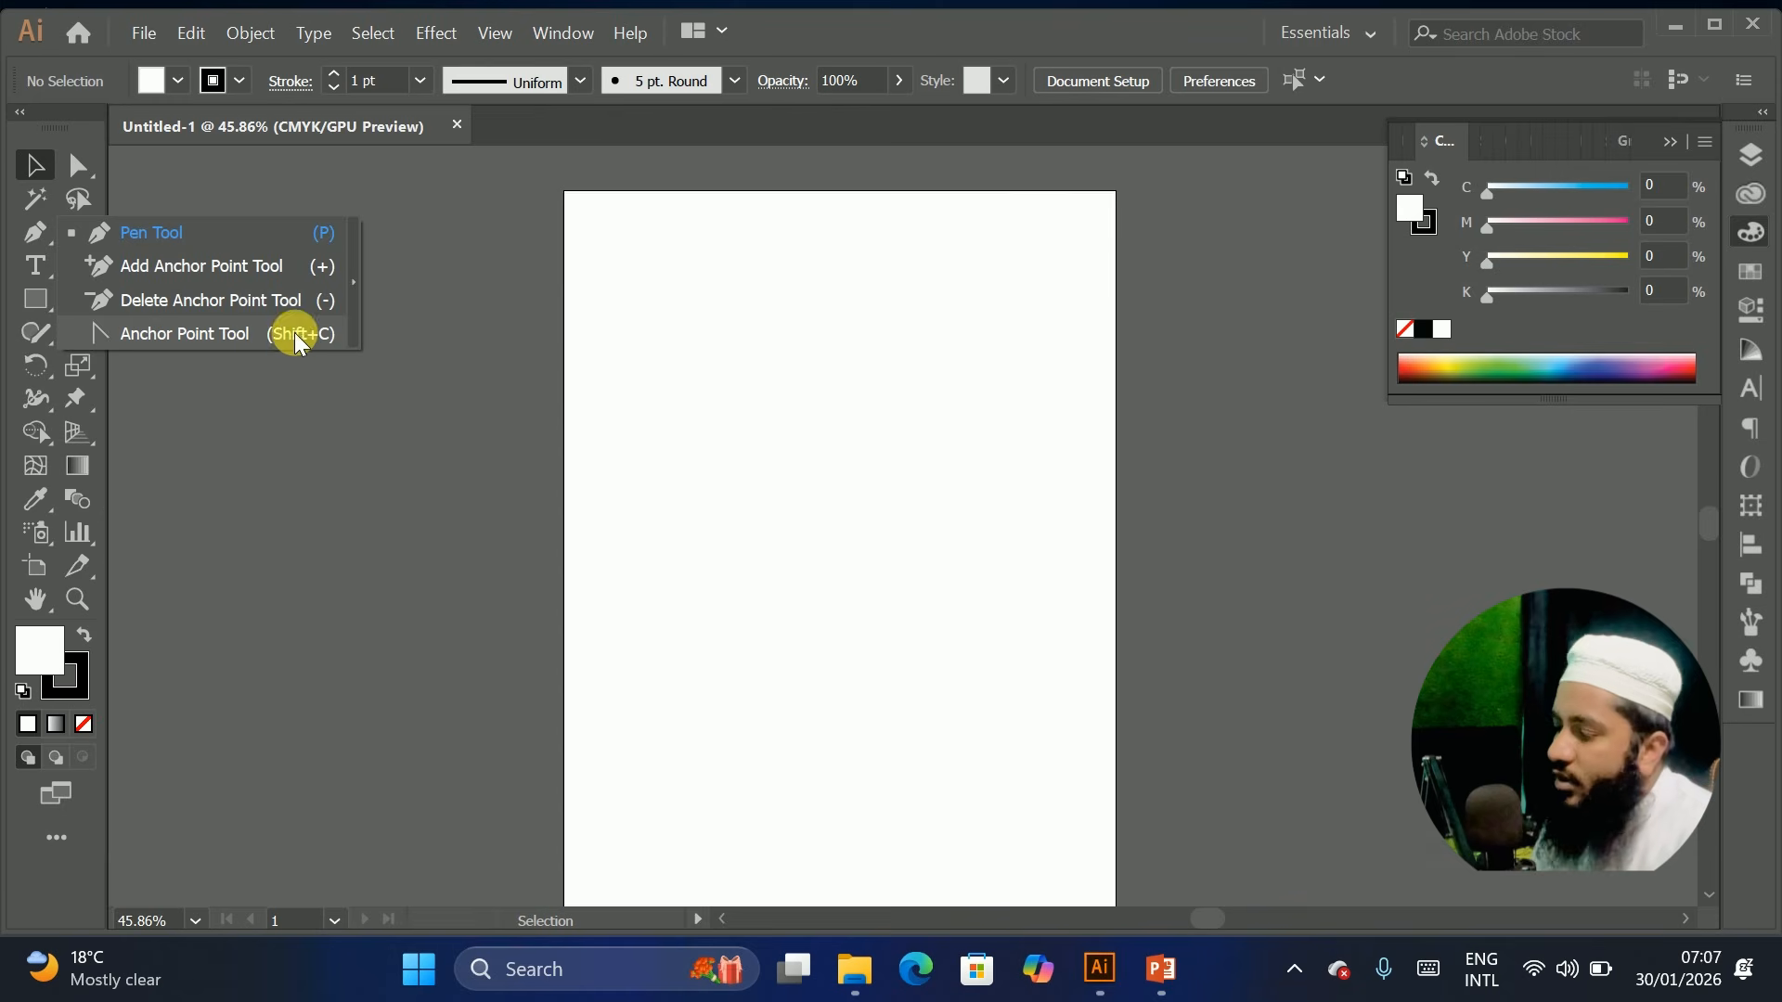
click(33, 297)
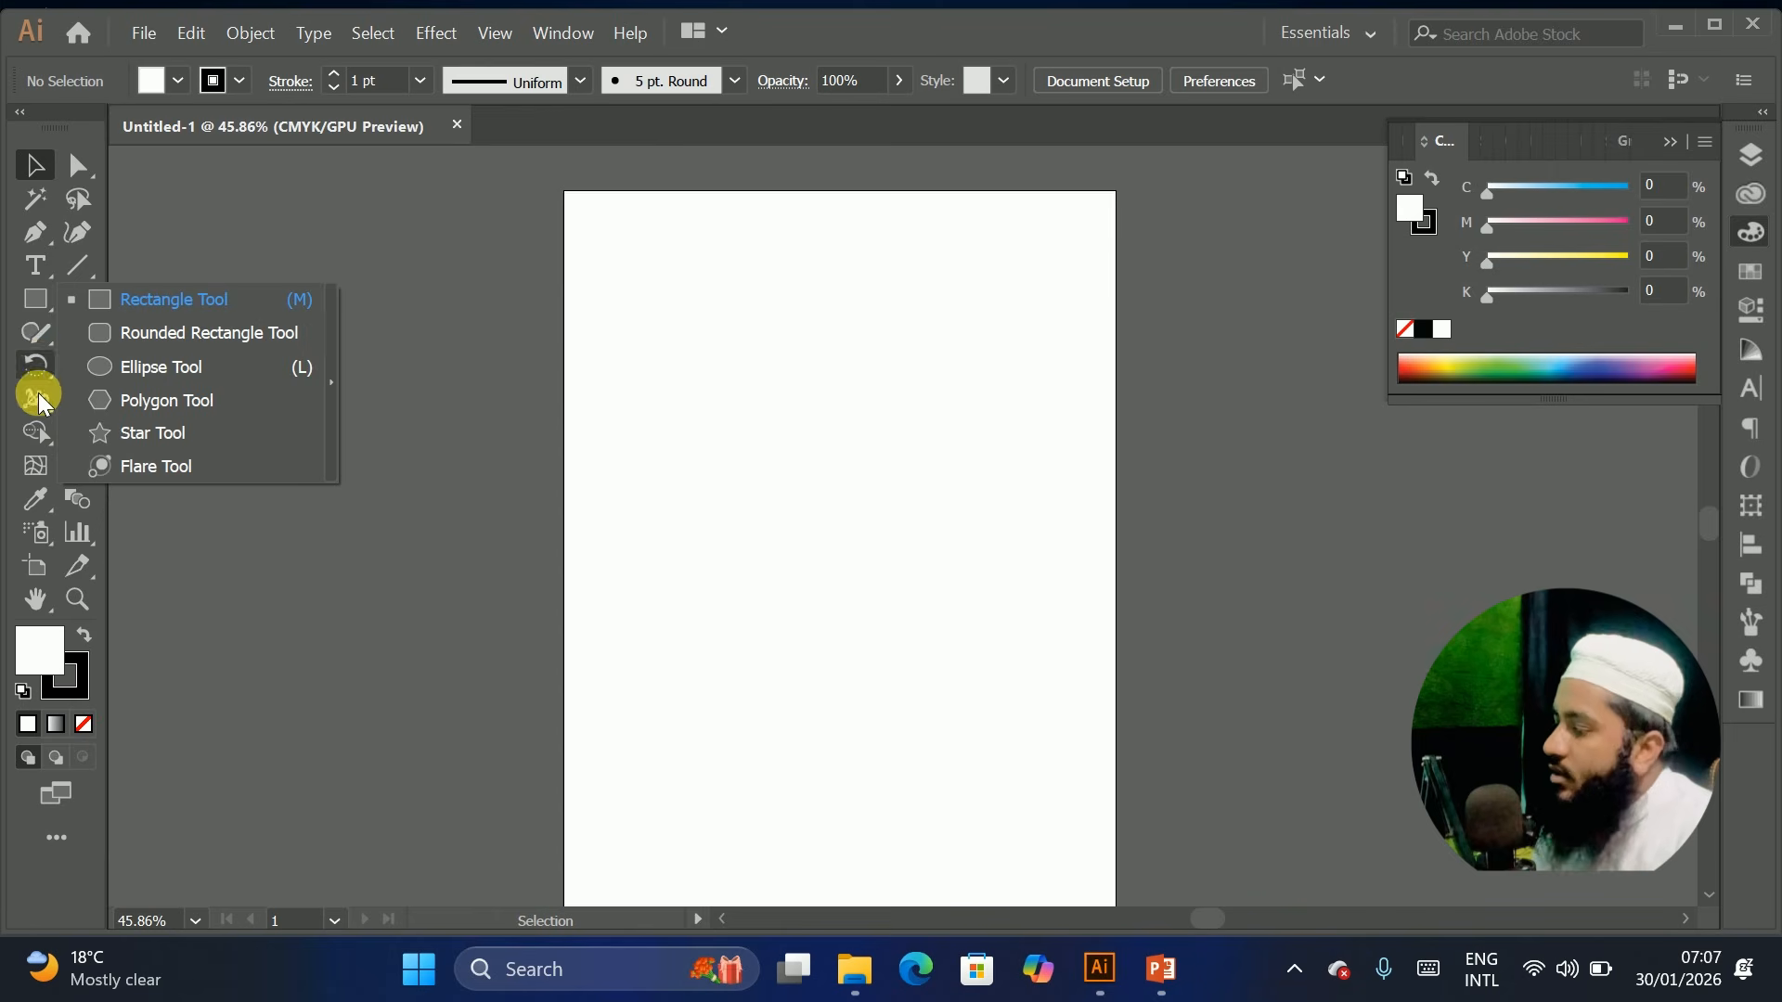
click(29, 233)
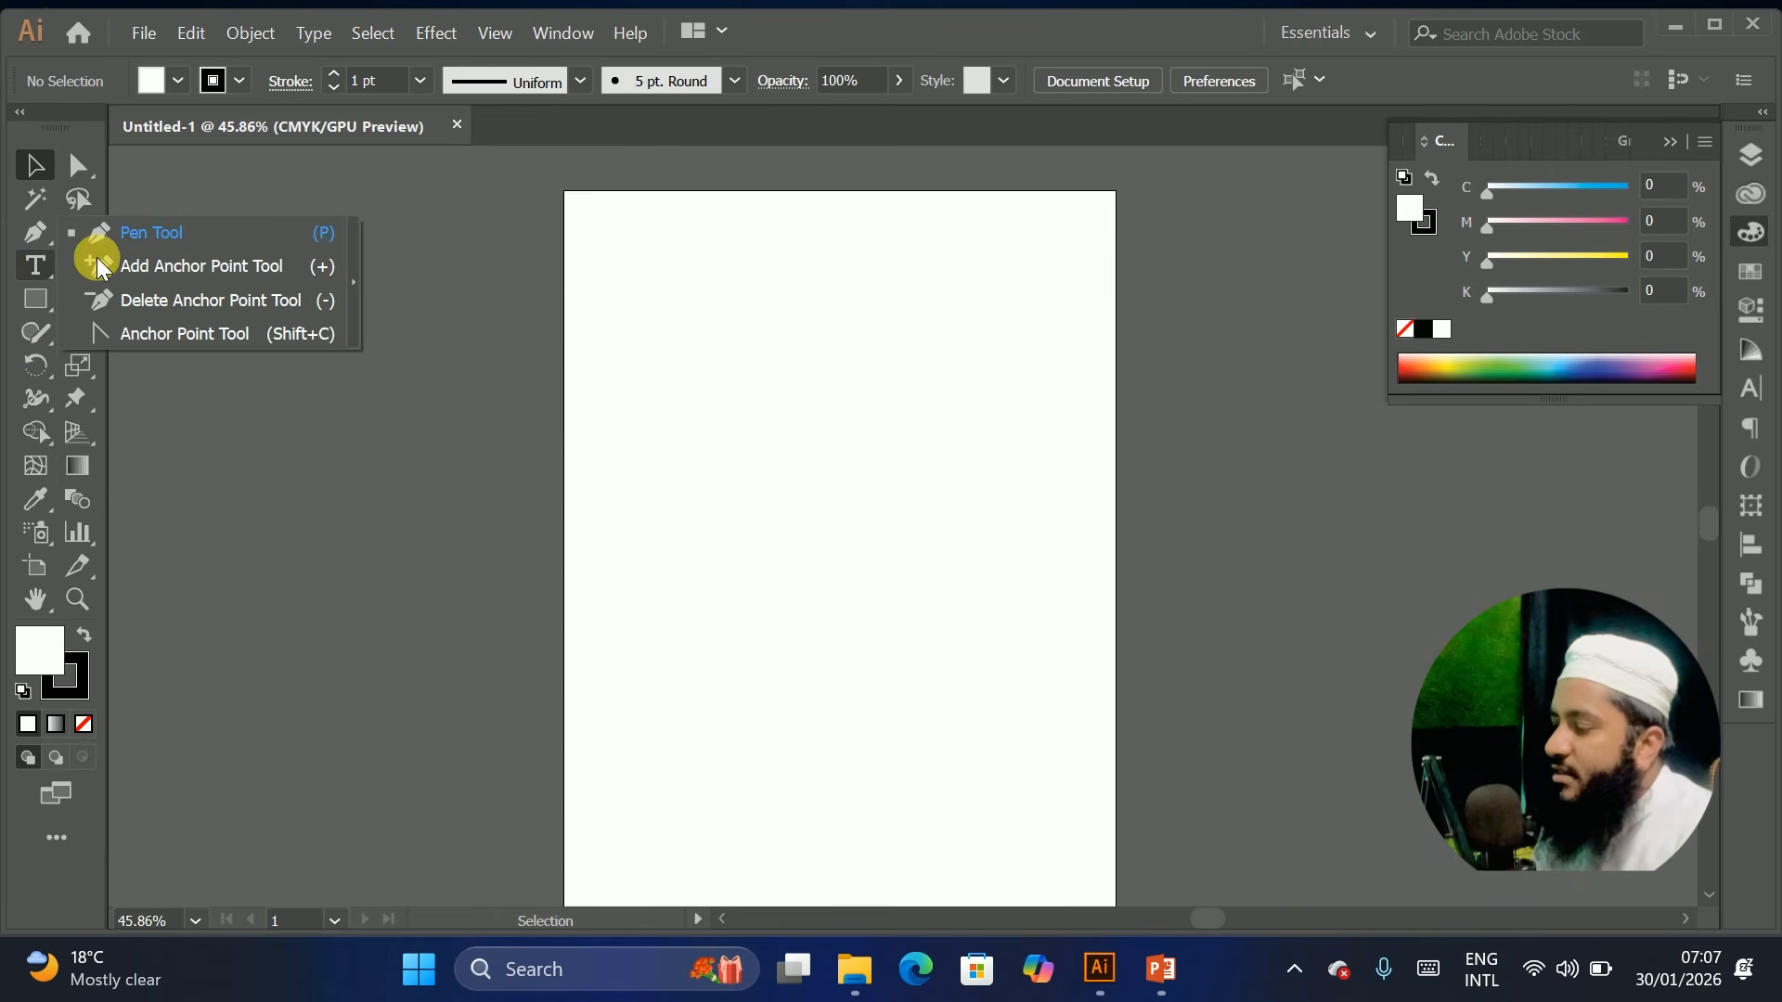
click(32, 268)
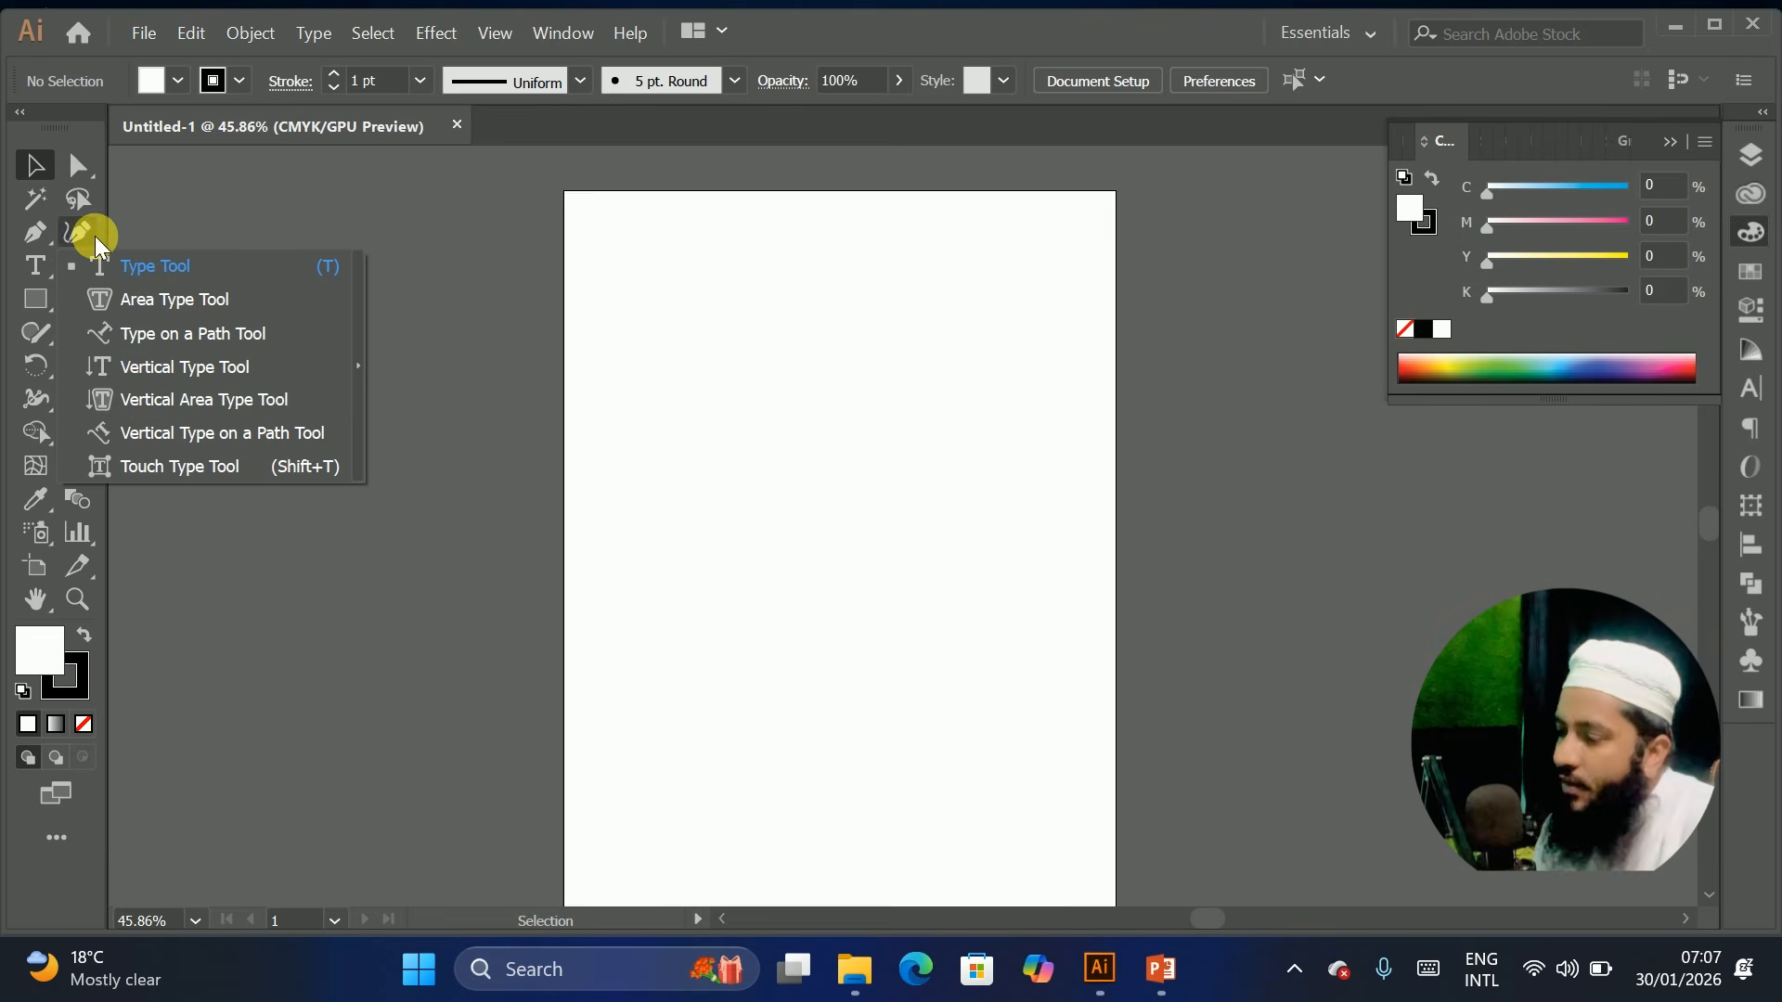
click(81, 173)
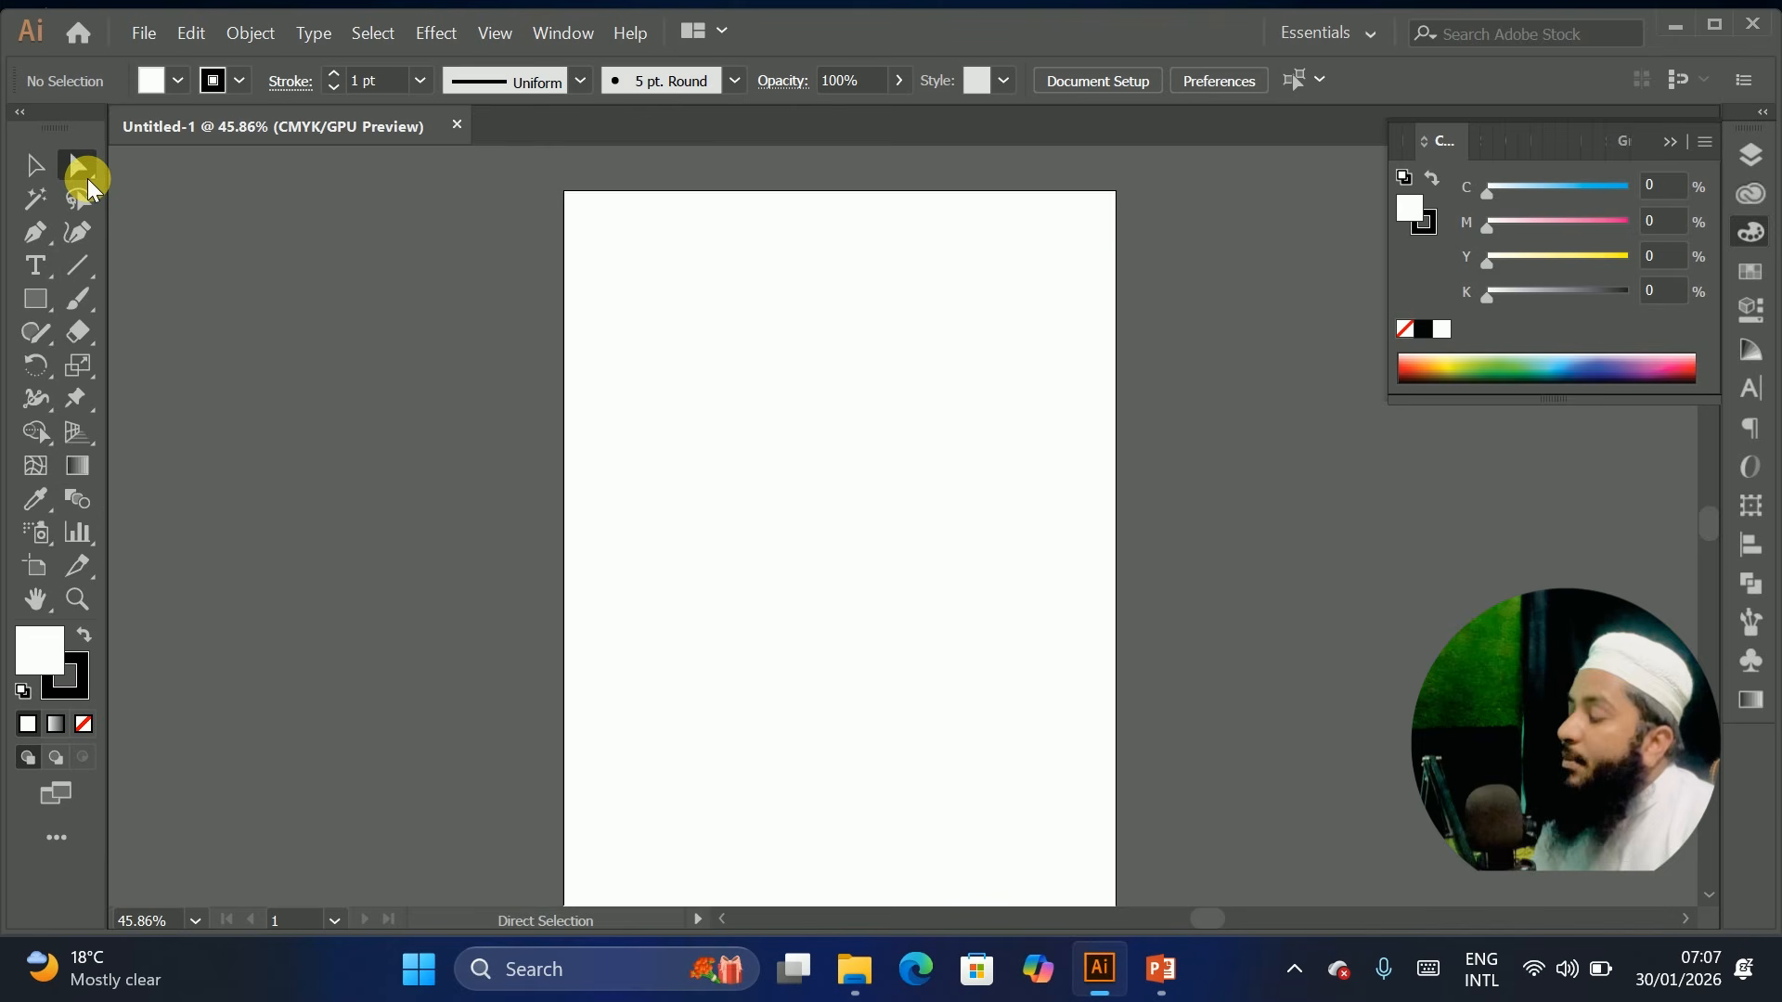
click(41, 169)
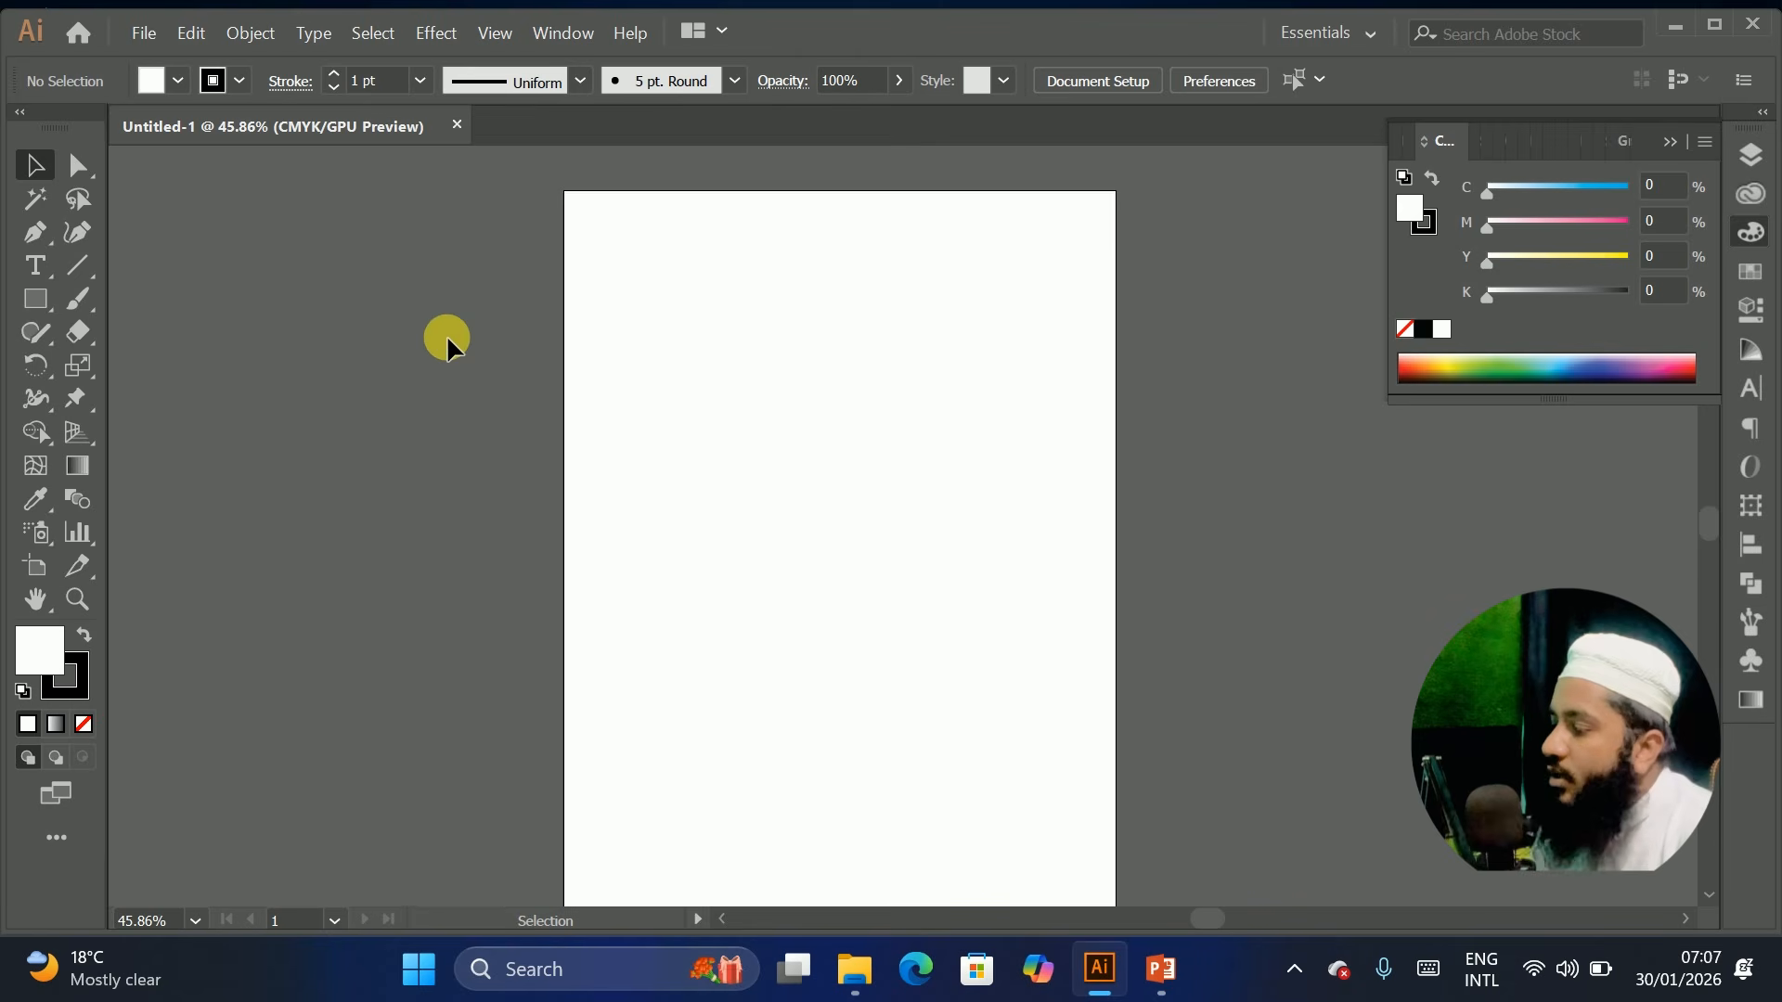
drag(497, 255, 871, 415)
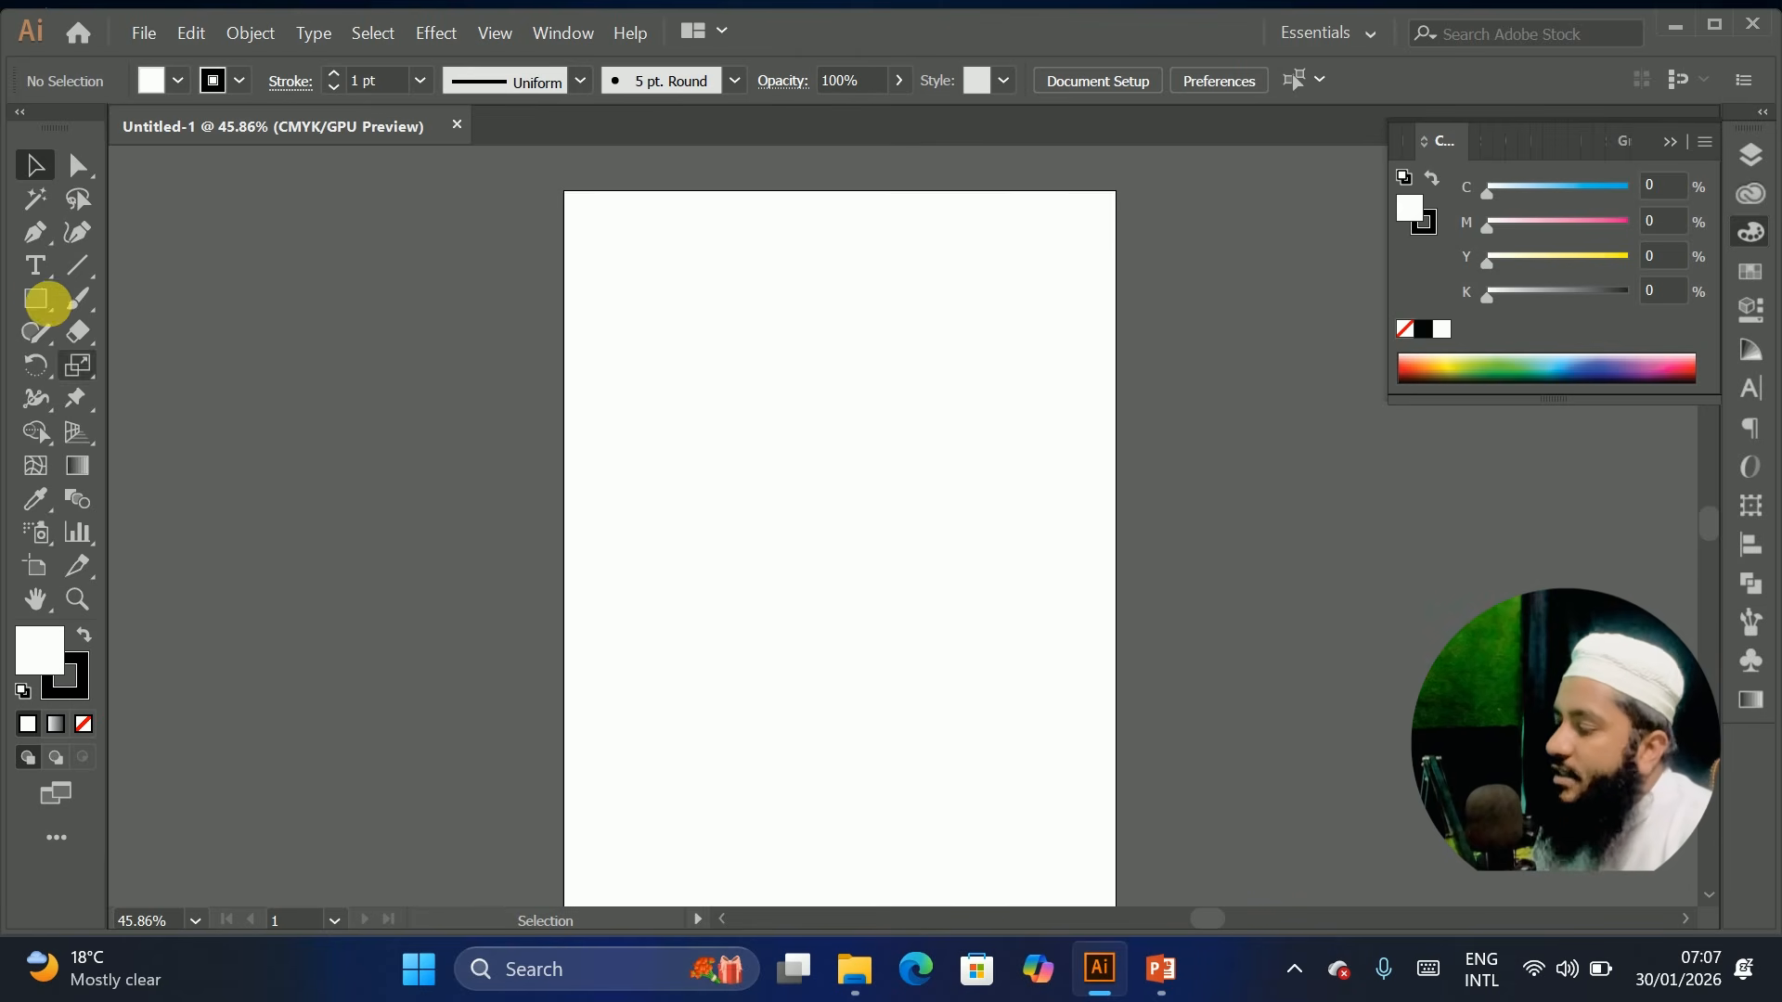
Draw a wide rectangle overlapping the artboard's left edge, move it slightly down and leave it selected
drag(41, 299, 108, 294)
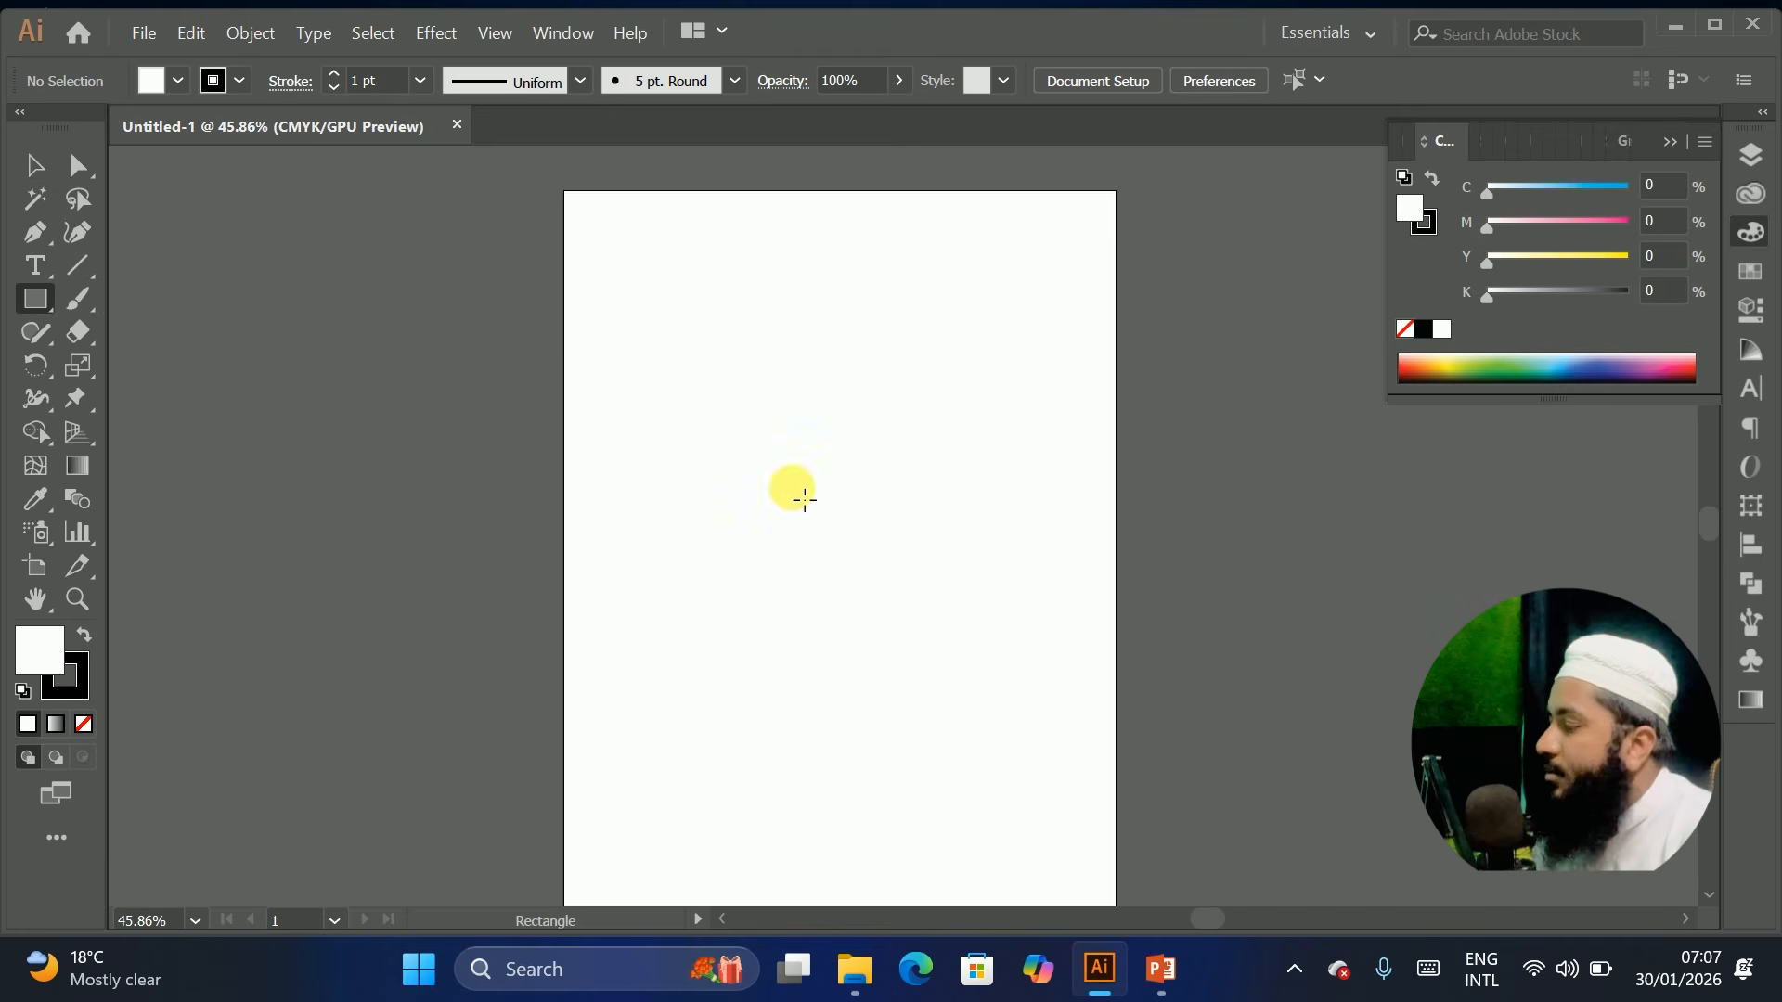
drag(433, 267, 937, 494)
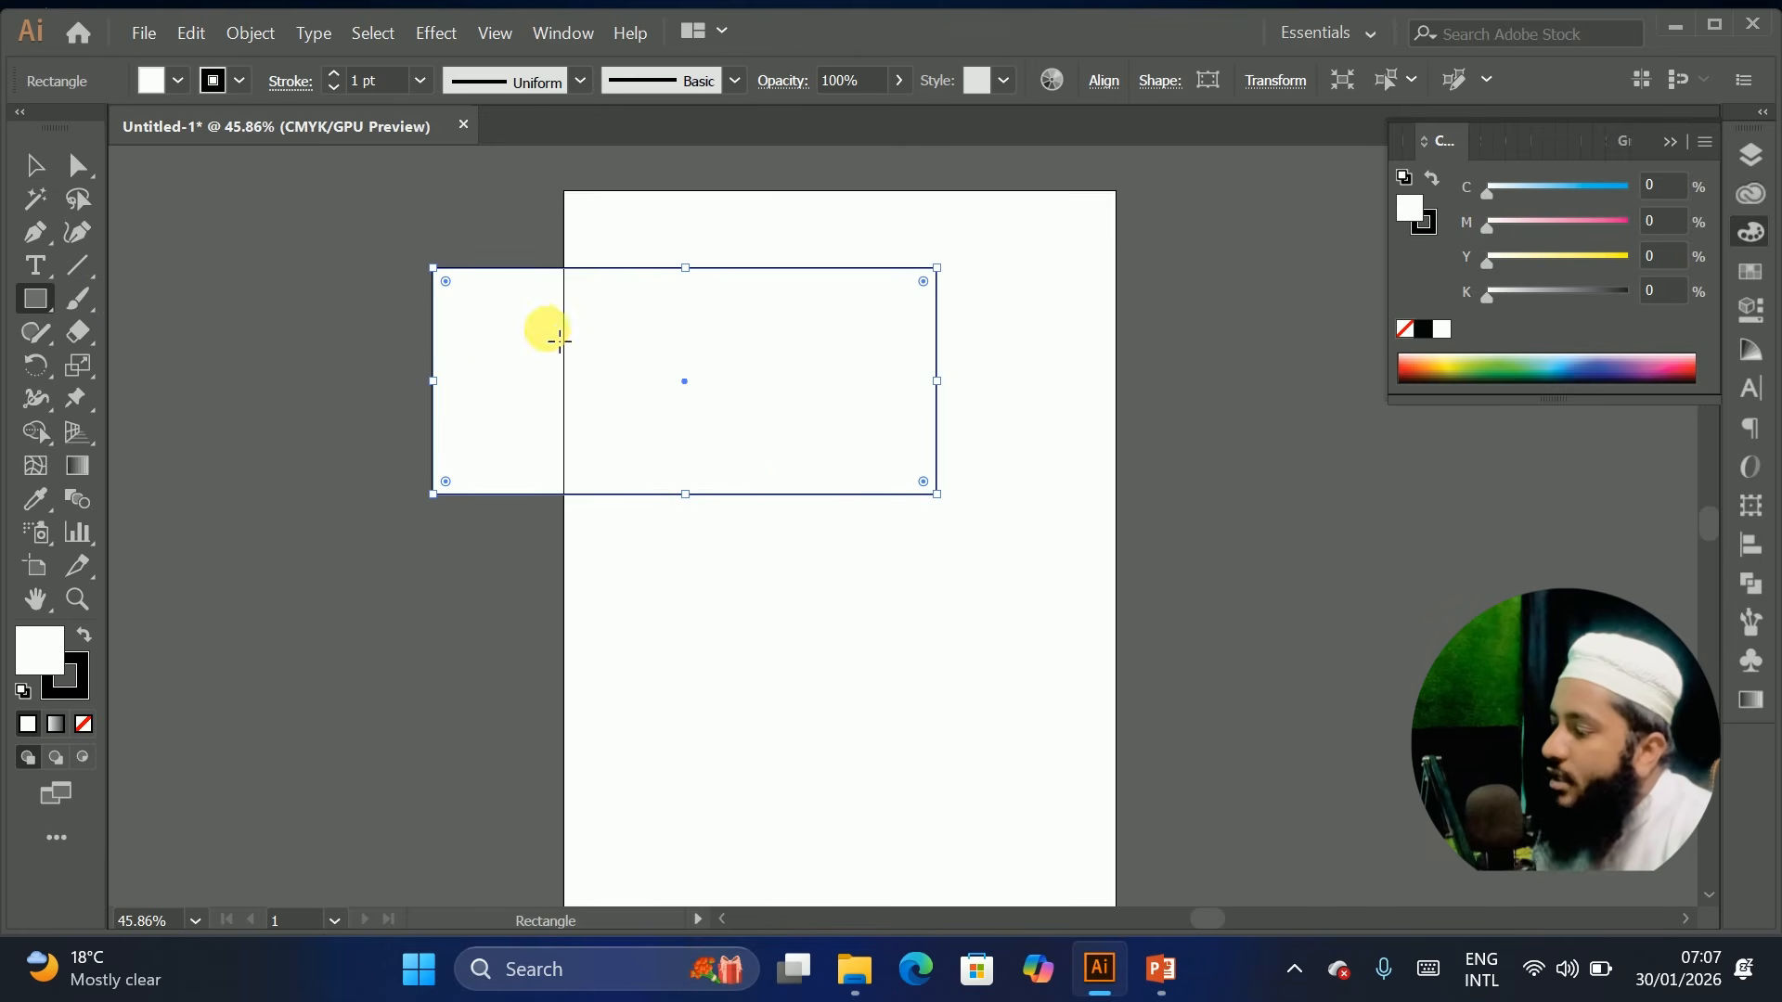
click(35, 165)
mouse_move(583, 322)
mouse_down()
mouse_move(554, 380)
mouse_move(579, 376)
mouse_up()
click(358, 310)
click(441, 346)
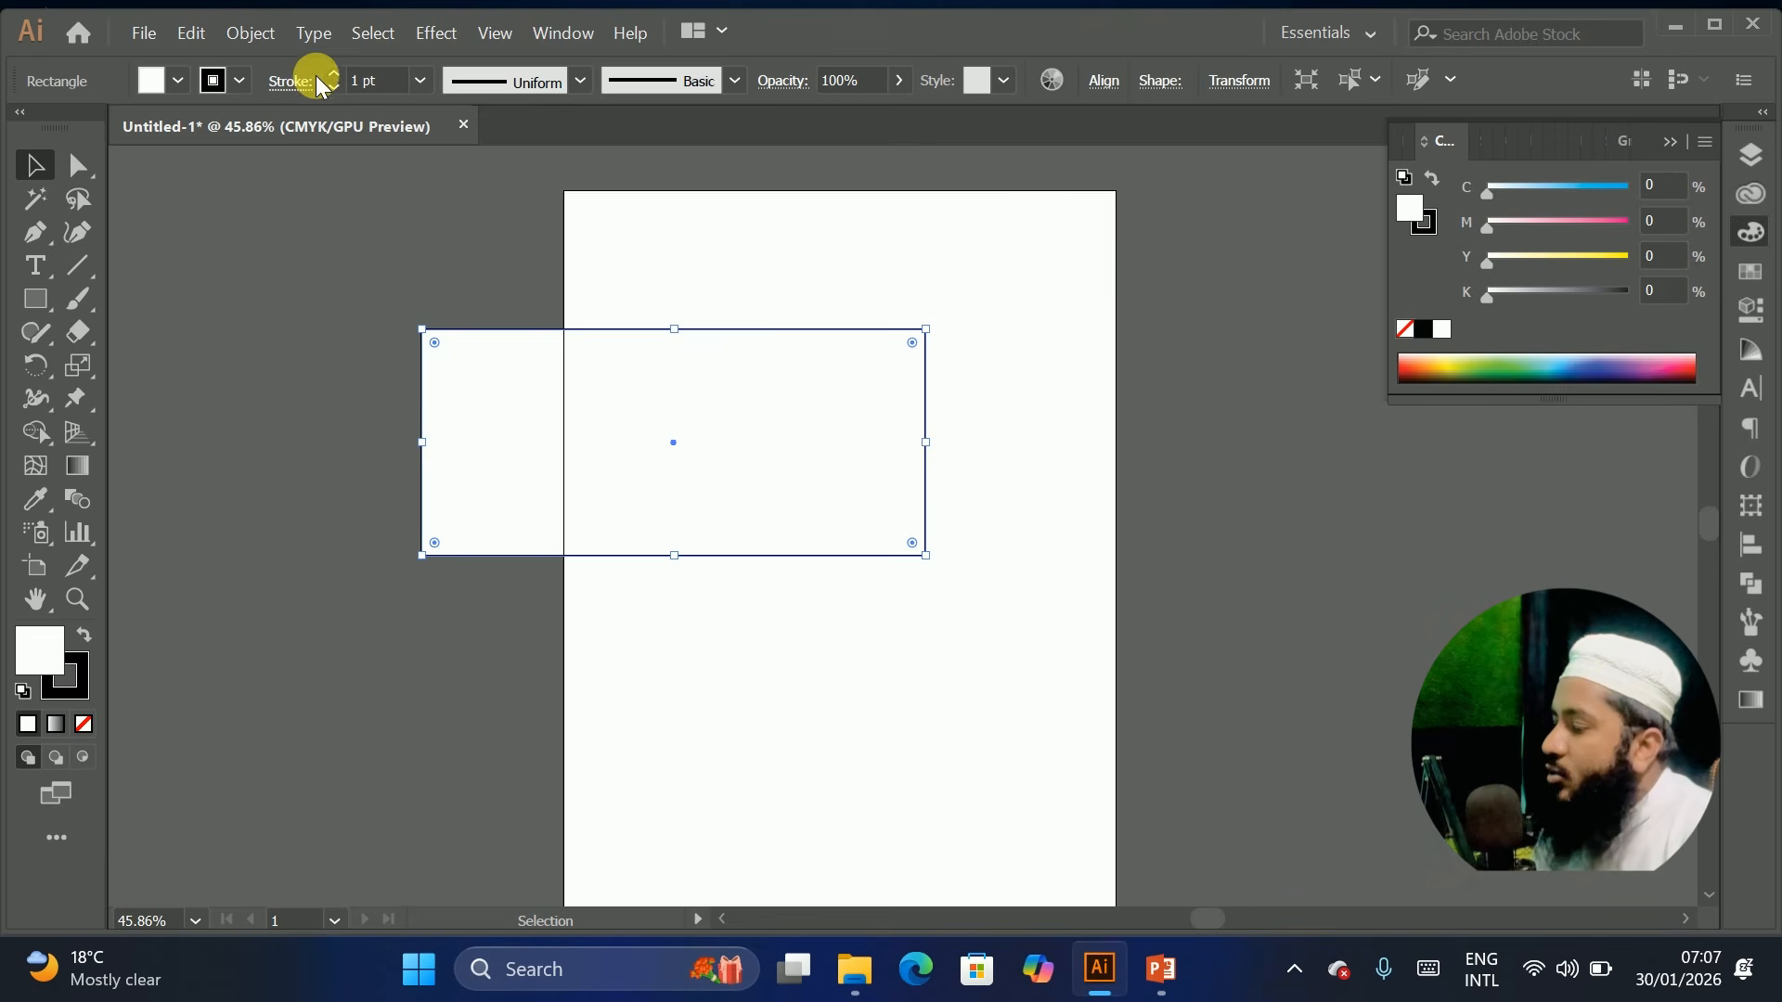
Set the rectangle's stroke weight to 5 pt and reposition it across the artboard's left edge
click(336, 75)
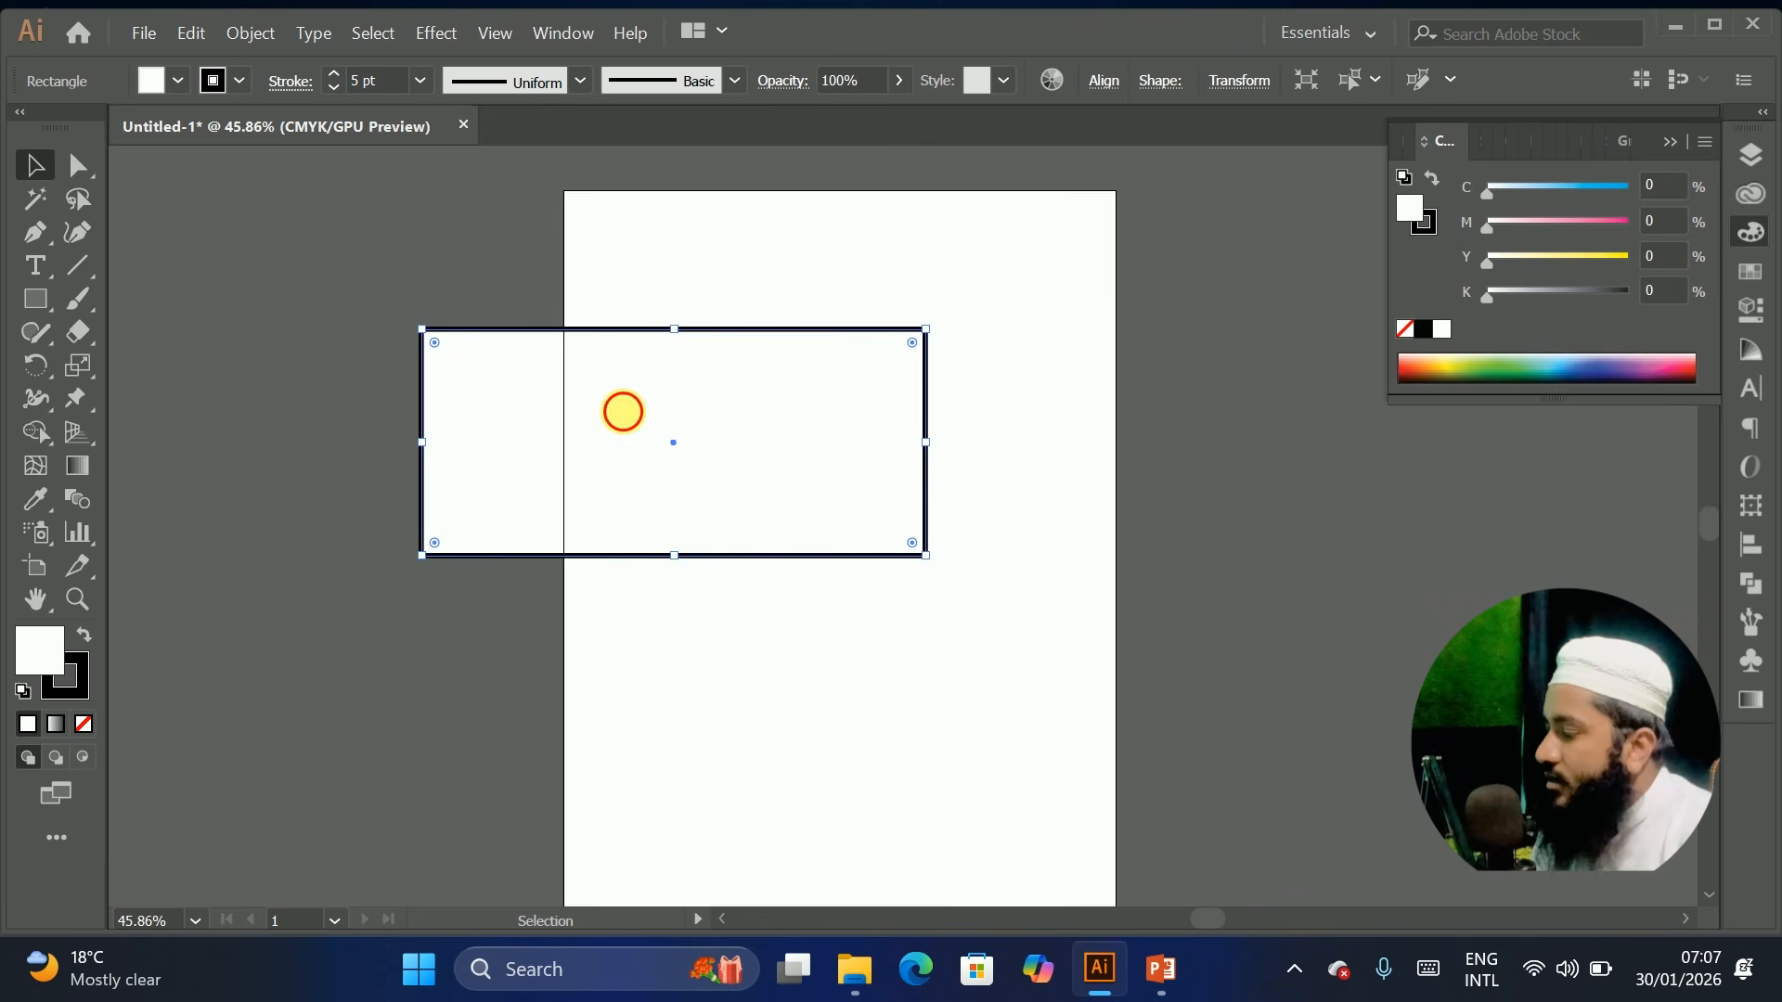
drag(624, 409, 823, 435)
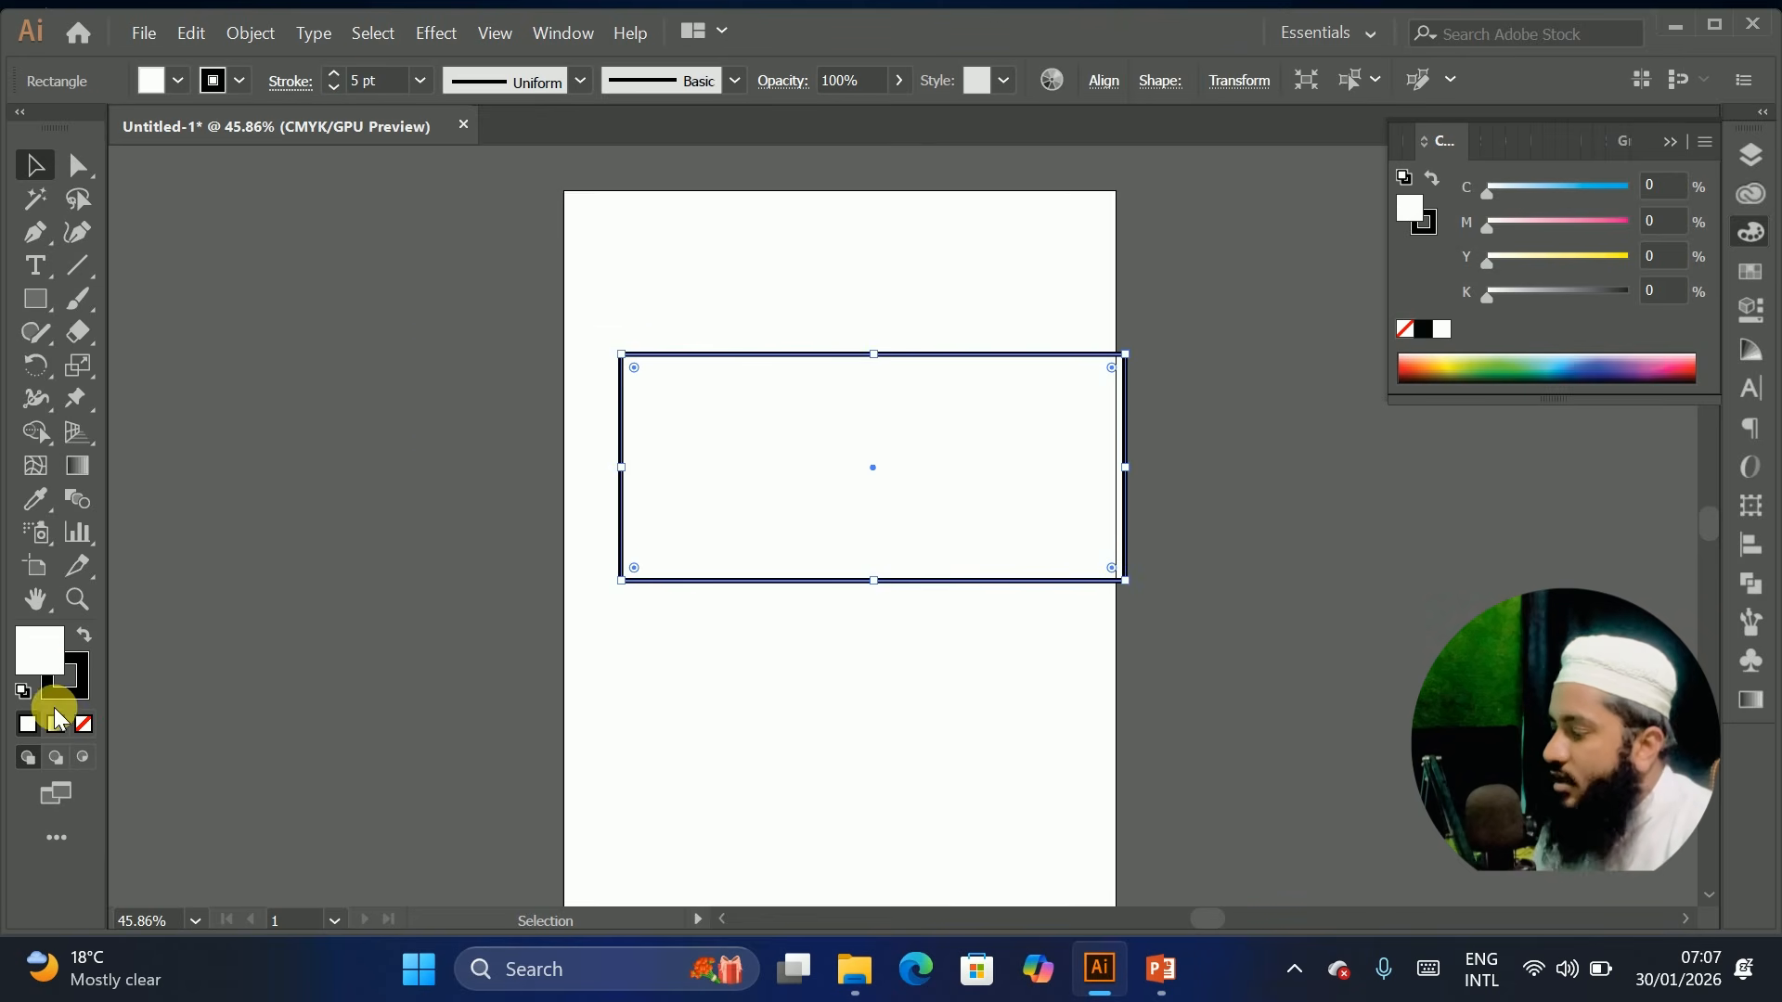
drag(617, 392, 376, 381)
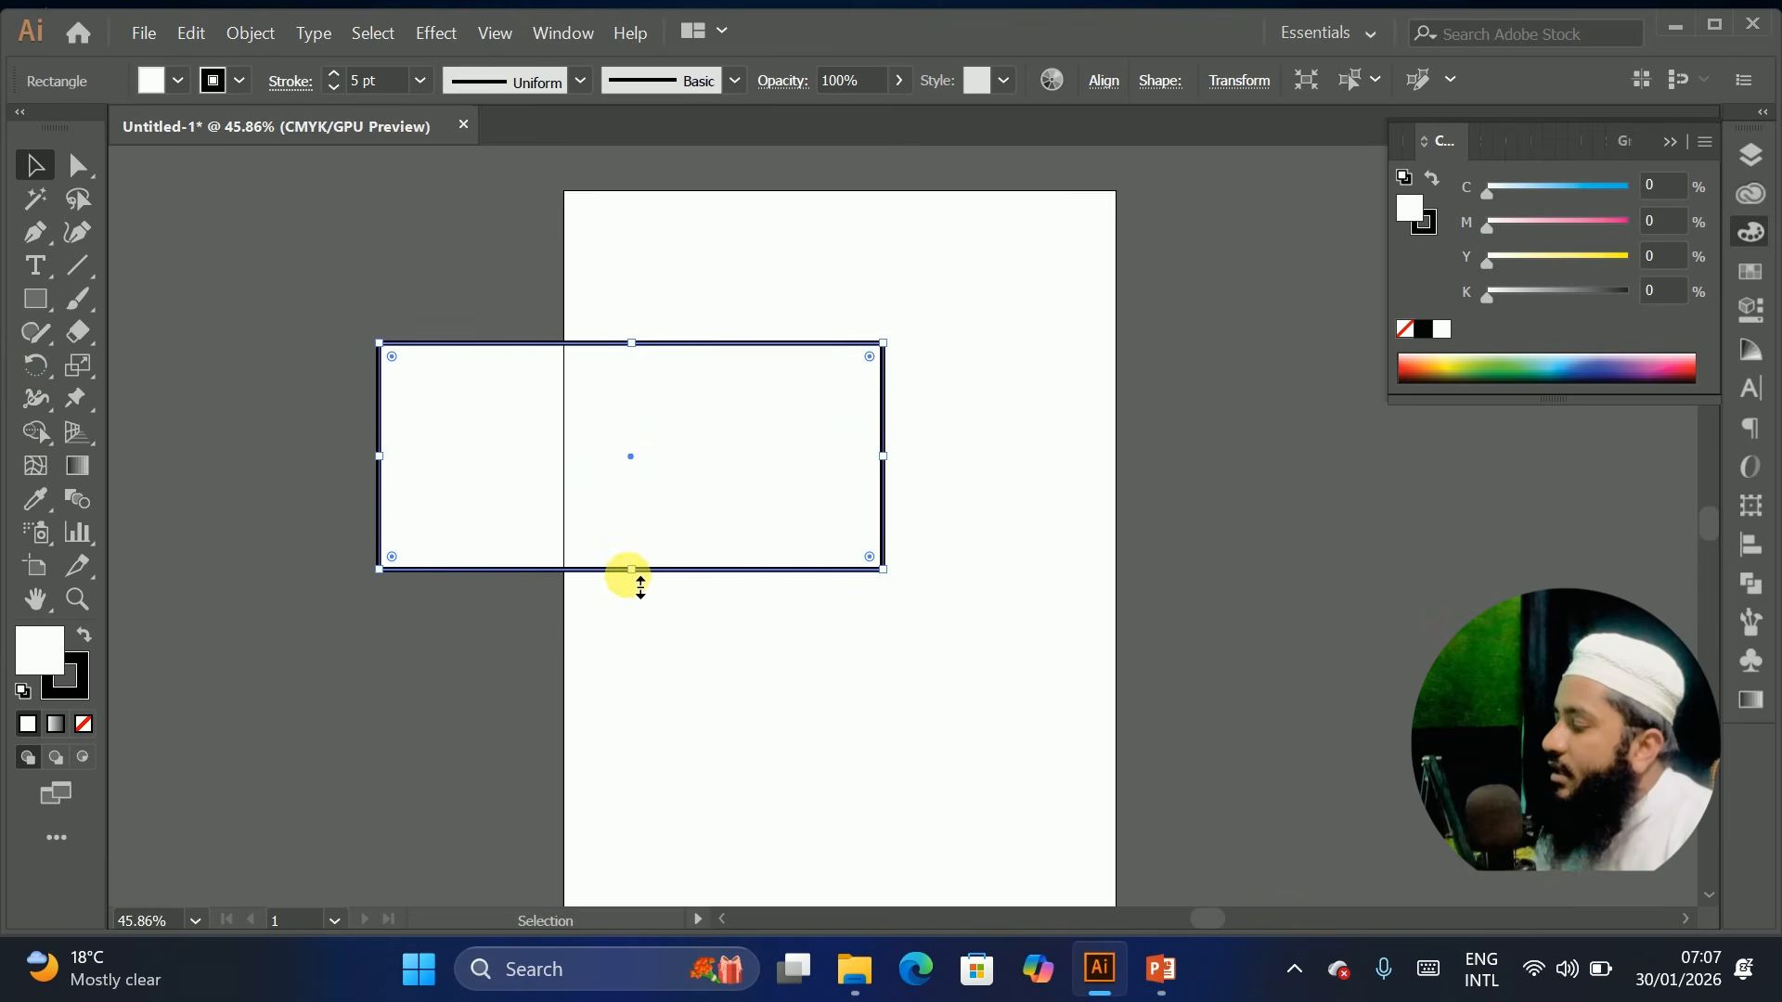
Resize the rectangle to be shorter and wider, and shift it further past the artboard's left edge
mouse_move(631, 571)
mouse_down()
mouse_move(637, 596)
mouse_move(614, 534)
mouse_move(623, 552)
mouse_up()
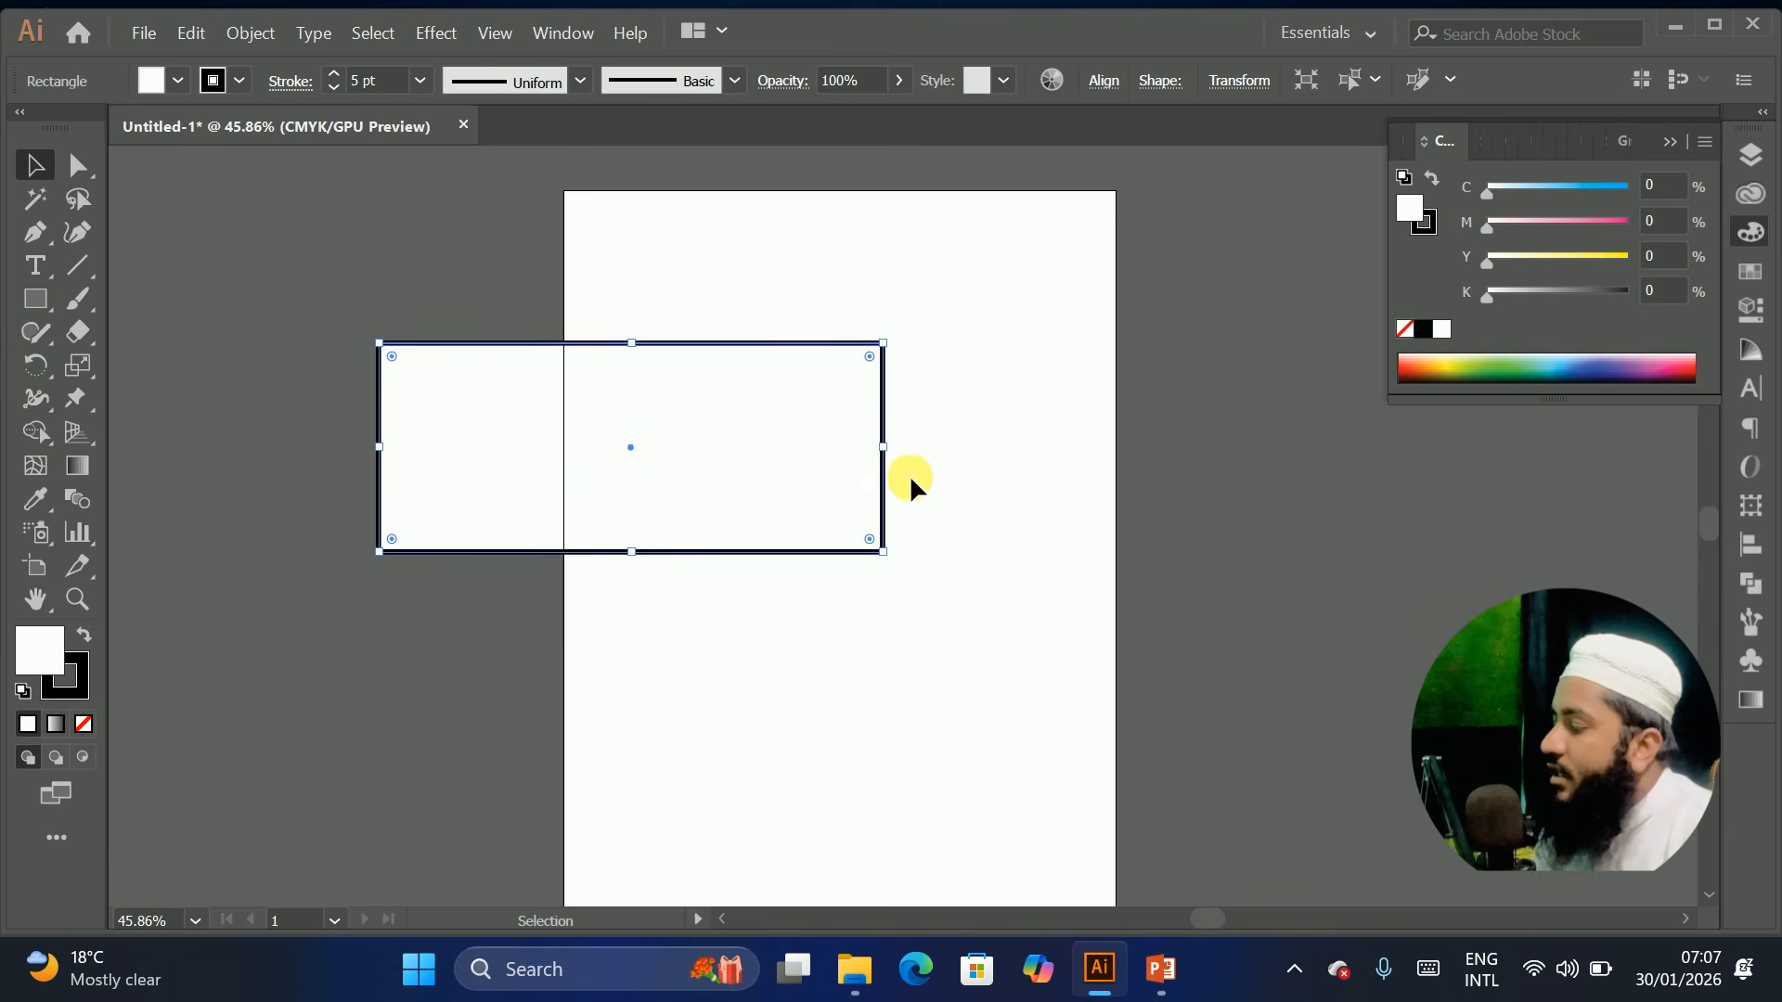
drag(879, 447, 907, 447)
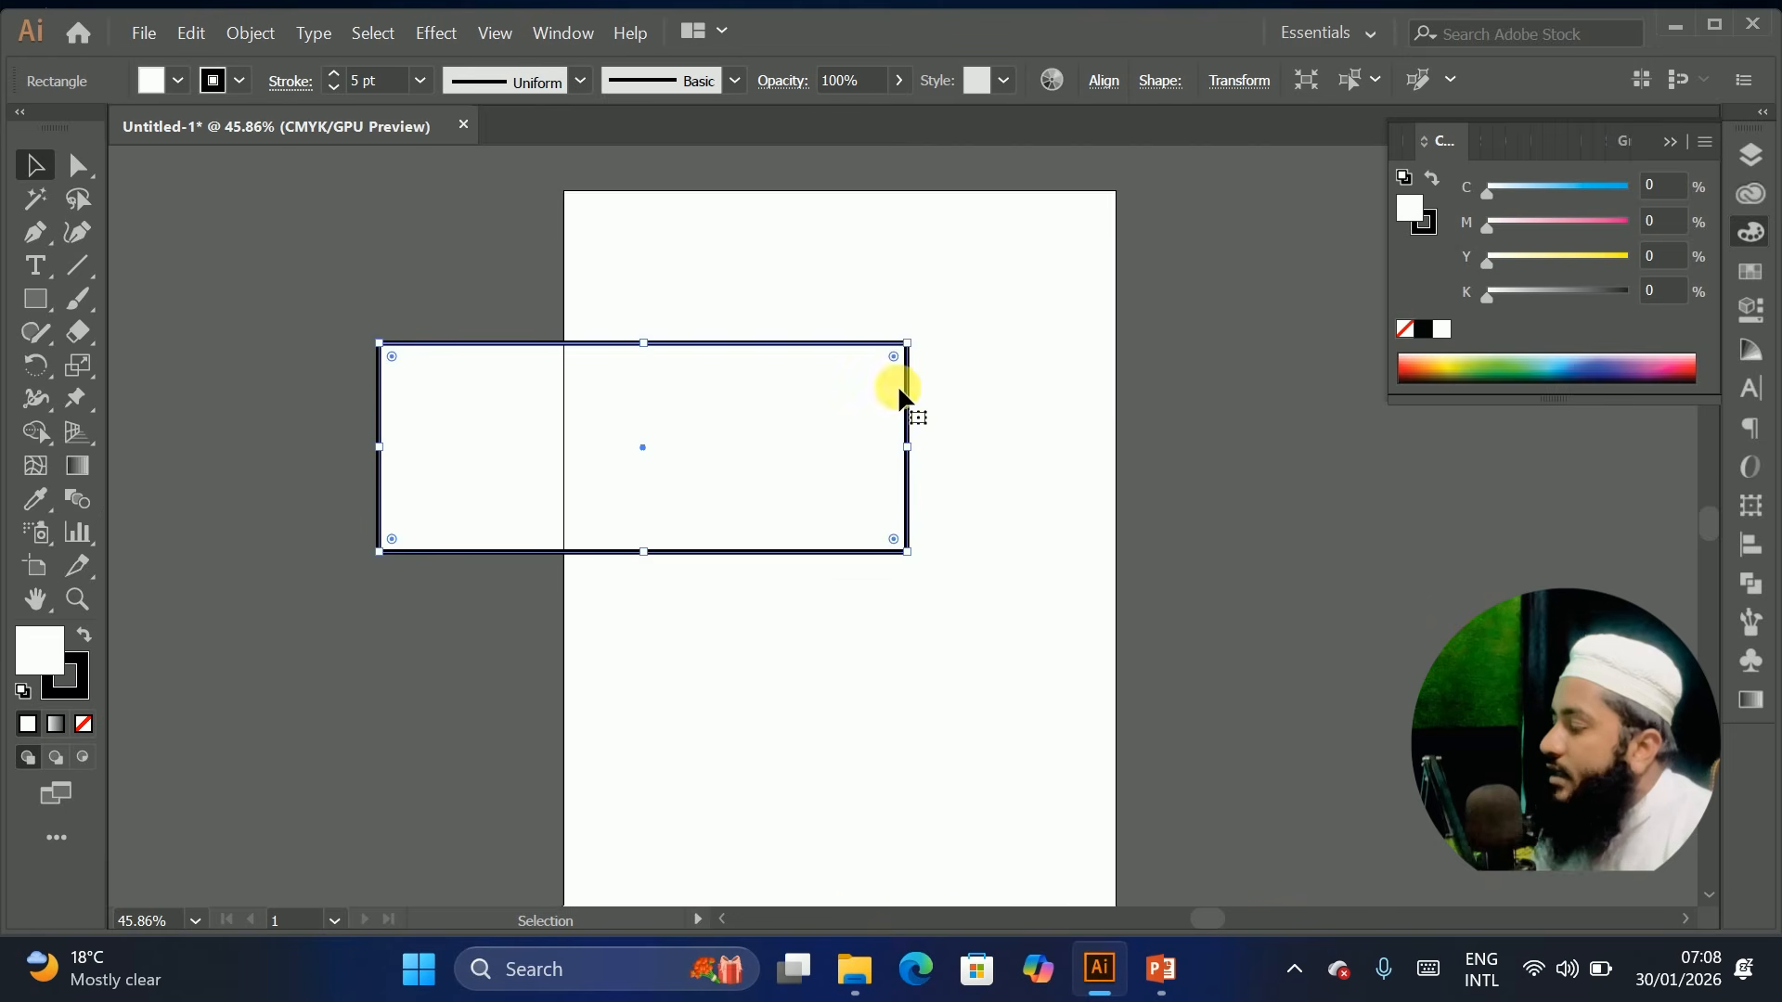
drag(909, 344, 980, 338)
drag(827, 401, 750, 398)
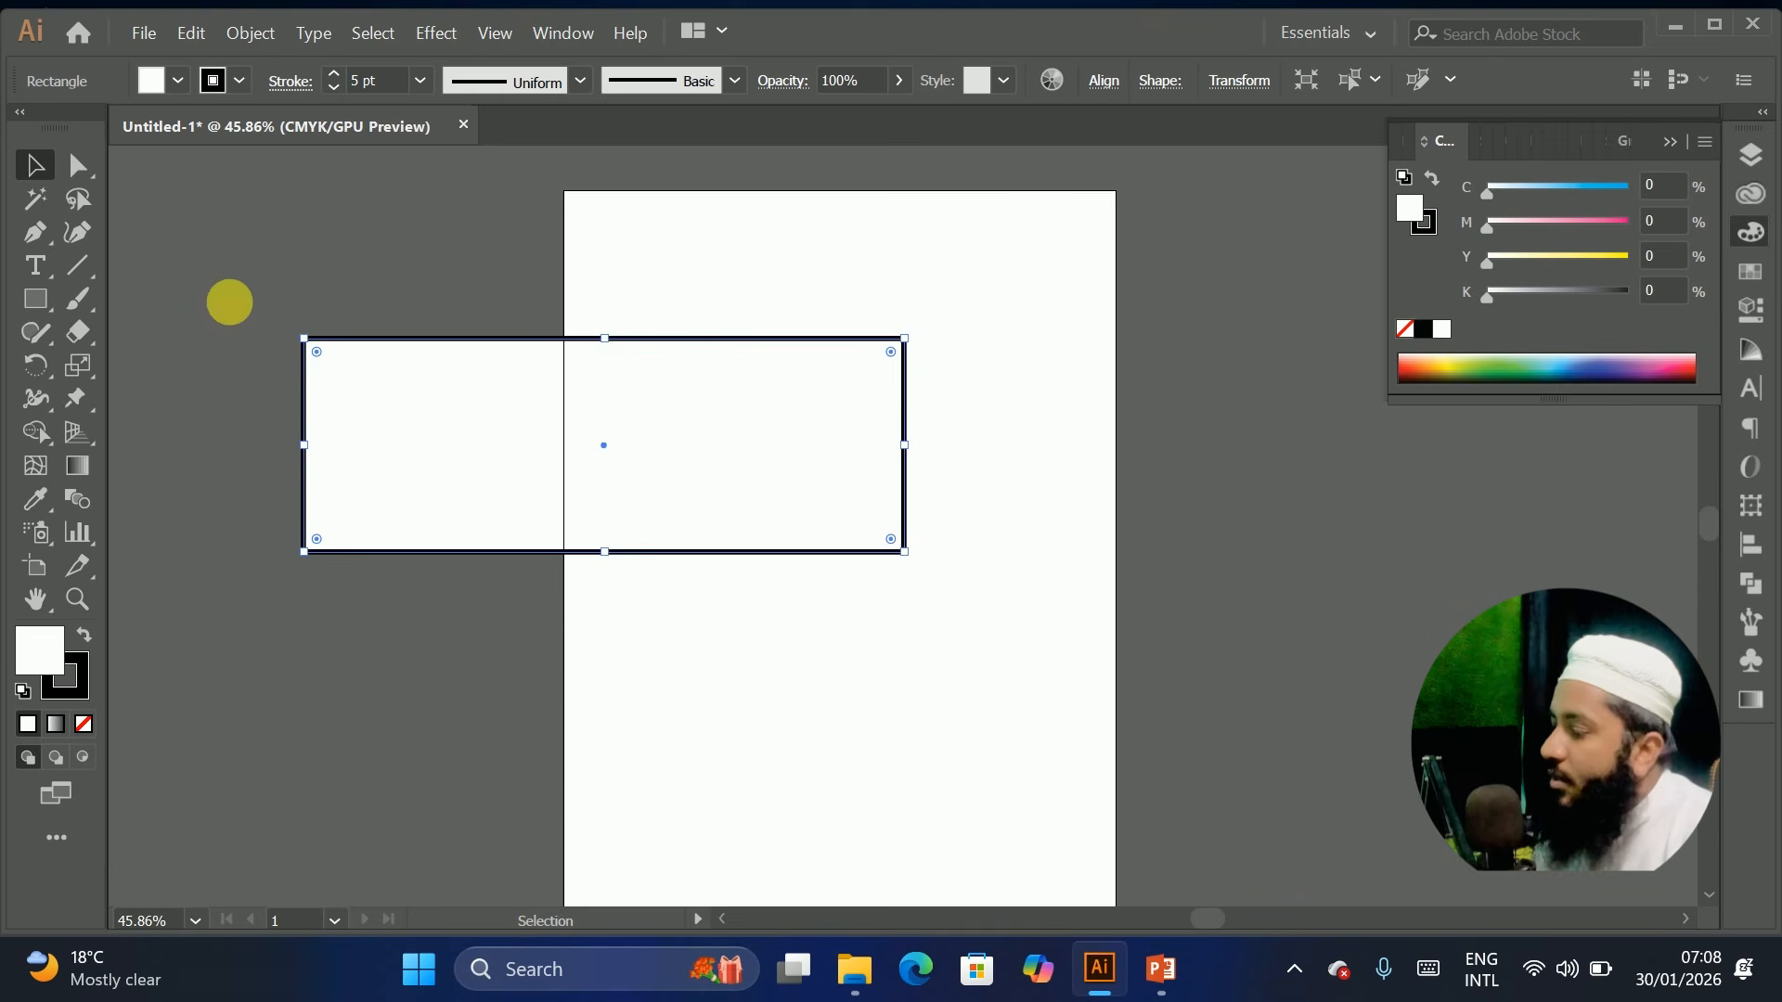
Draw a large near-square over the artboard's right edge, three small boxes above the wide rectangle, and another wide rectangle below it
click(36, 298)
drag(927, 244, 1174, 479)
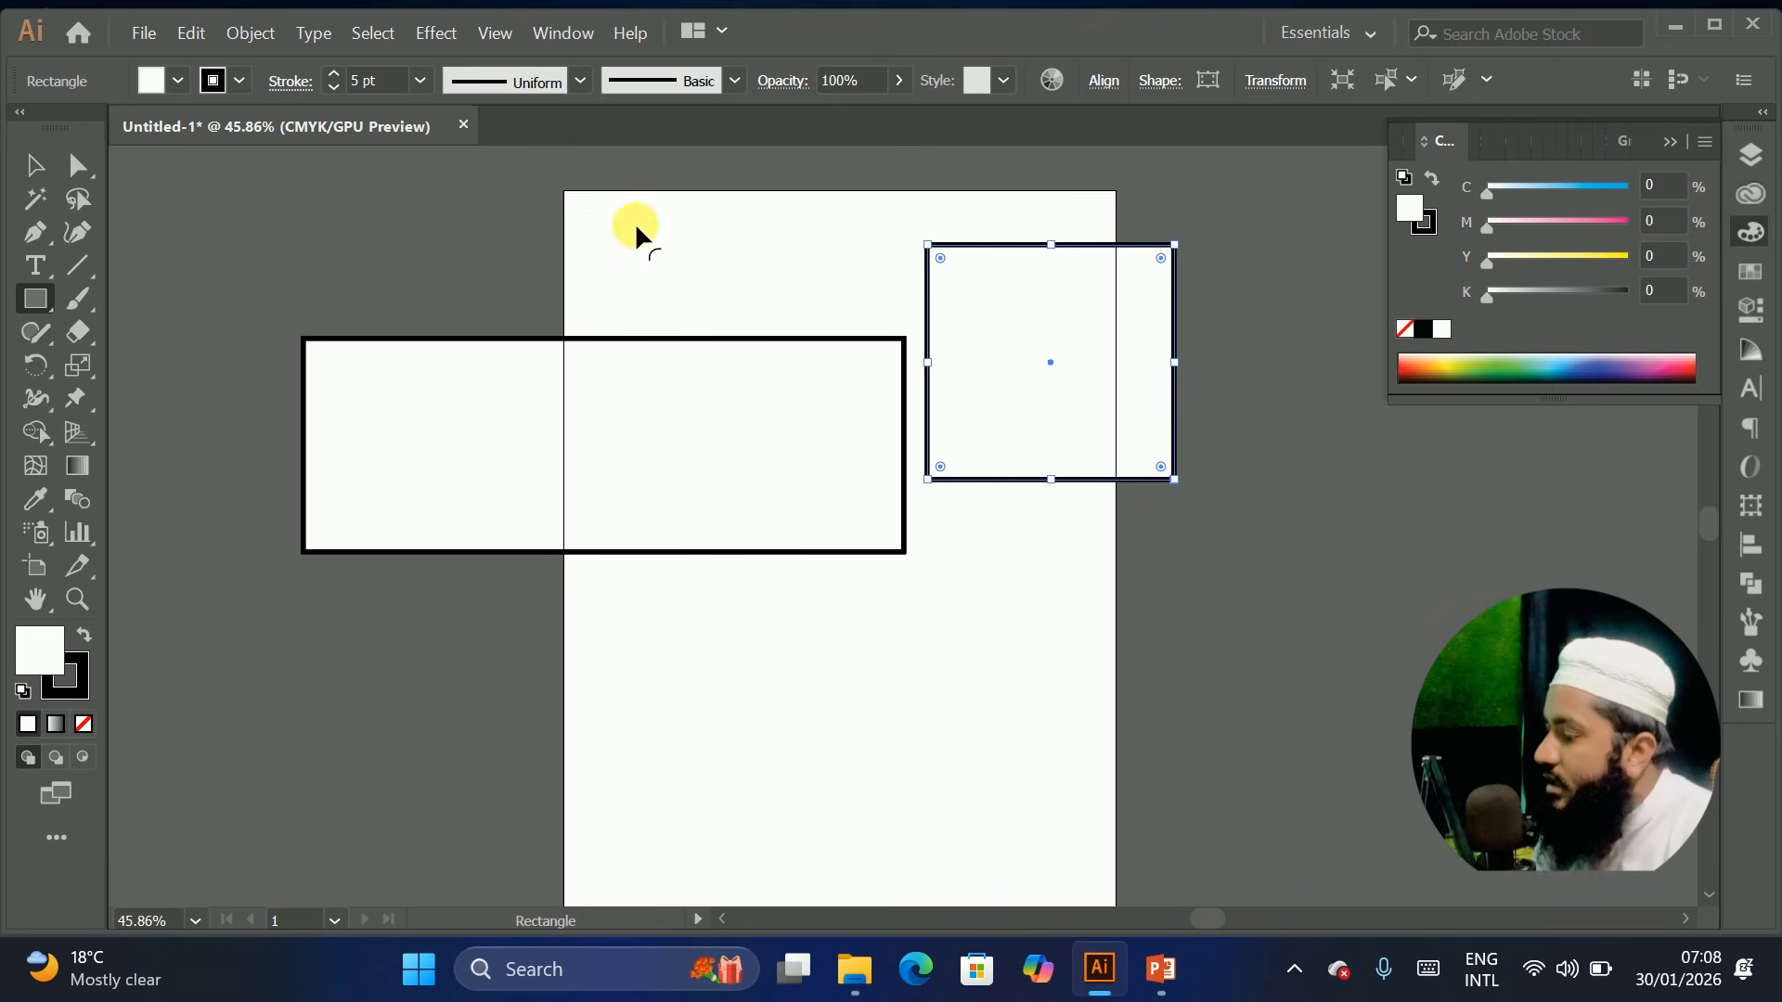
drag(607, 231, 728, 257)
drag(501, 219, 538, 267)
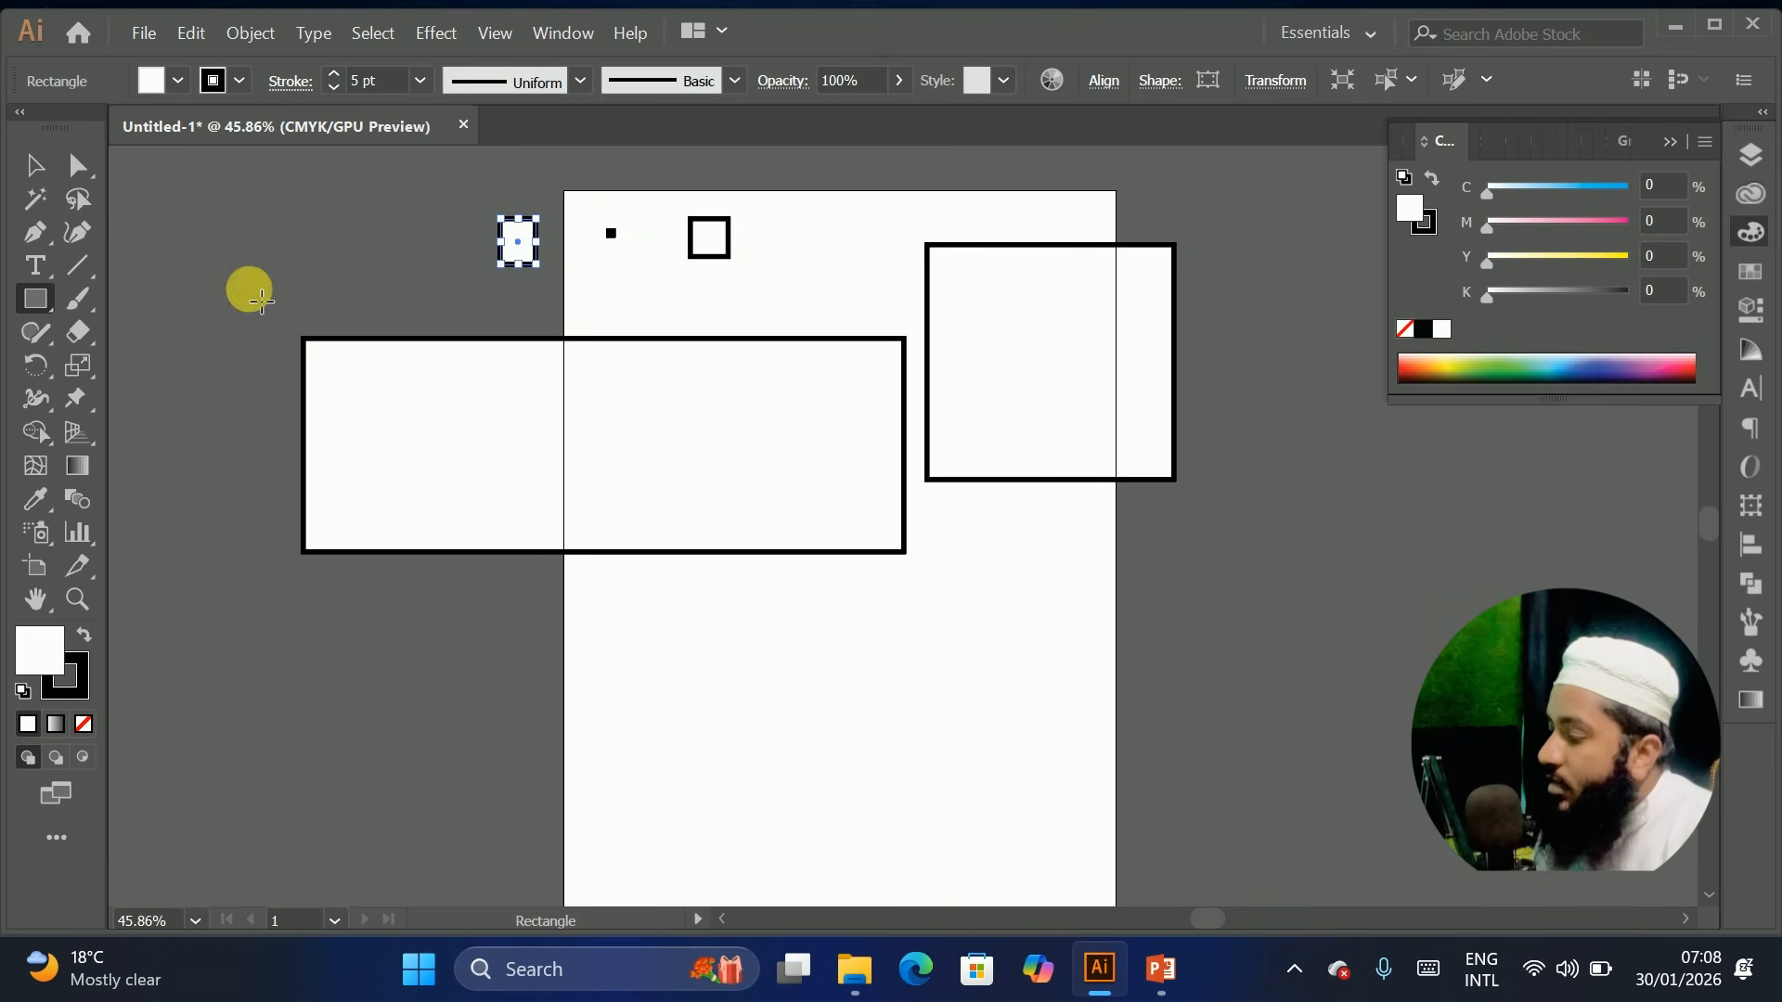
drag(359, 669, 792, 800)
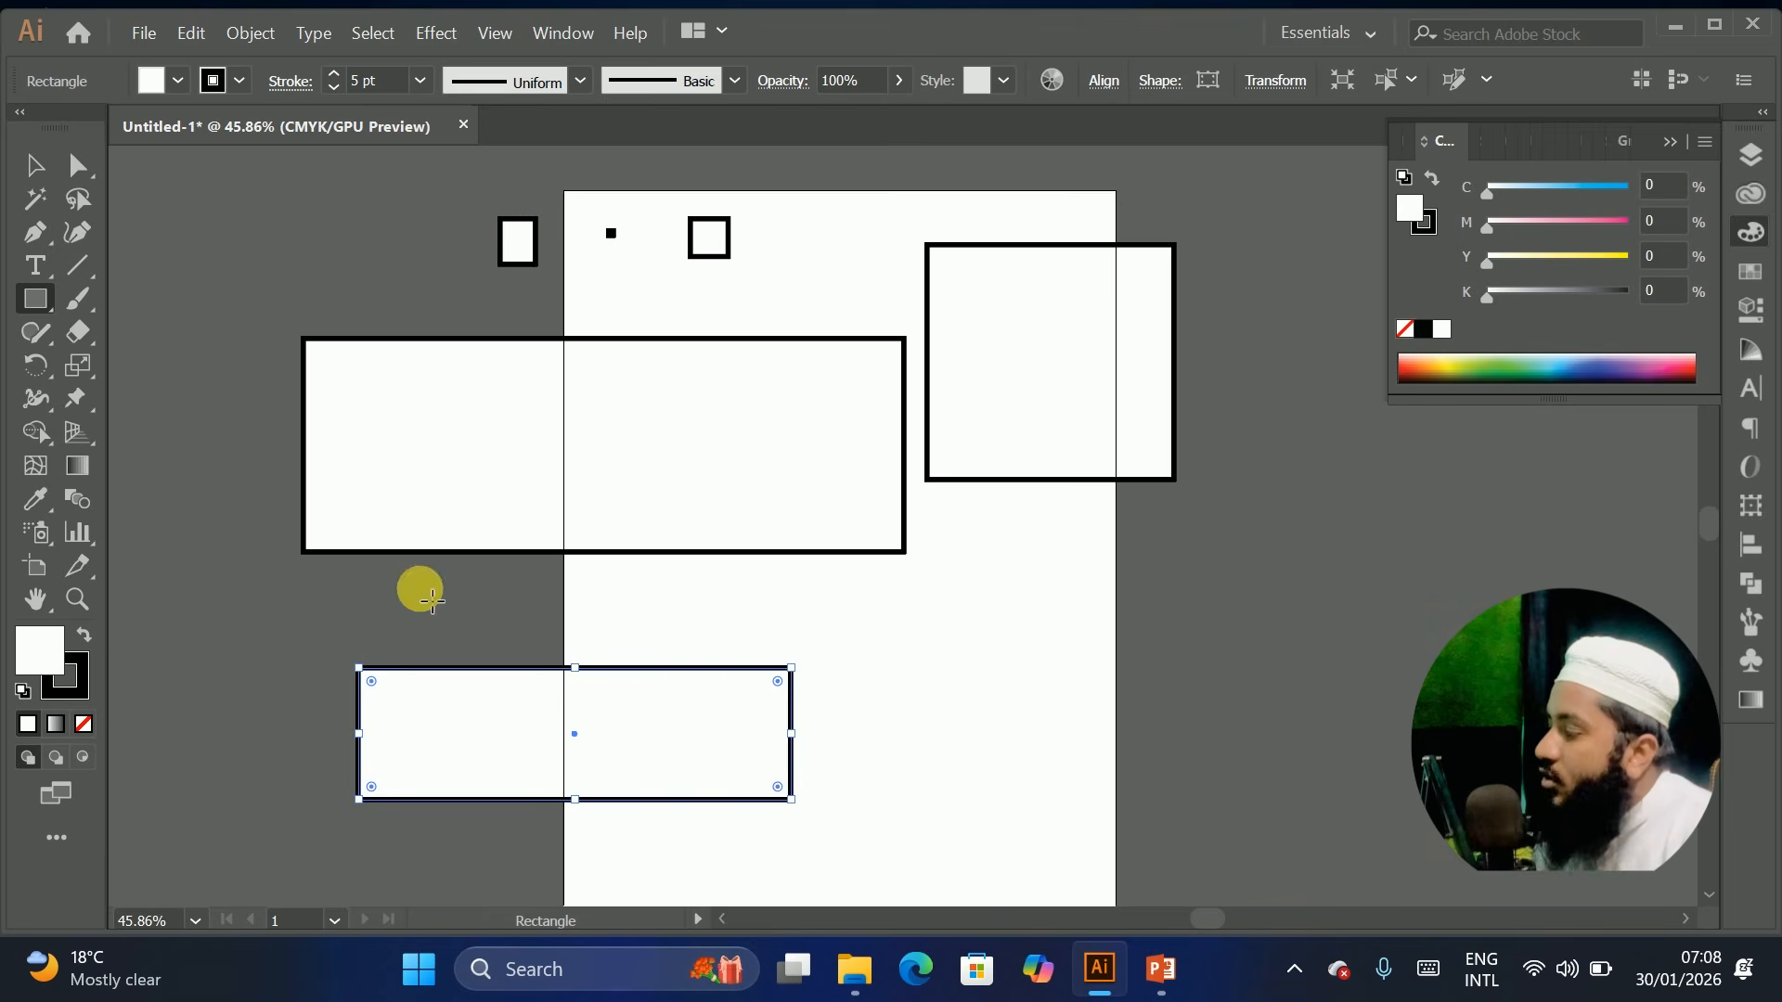
Fill the lower wide rectangle with yellow at Y 63% and activate the Selection tool
drag(1596, 254, 1575, 256)
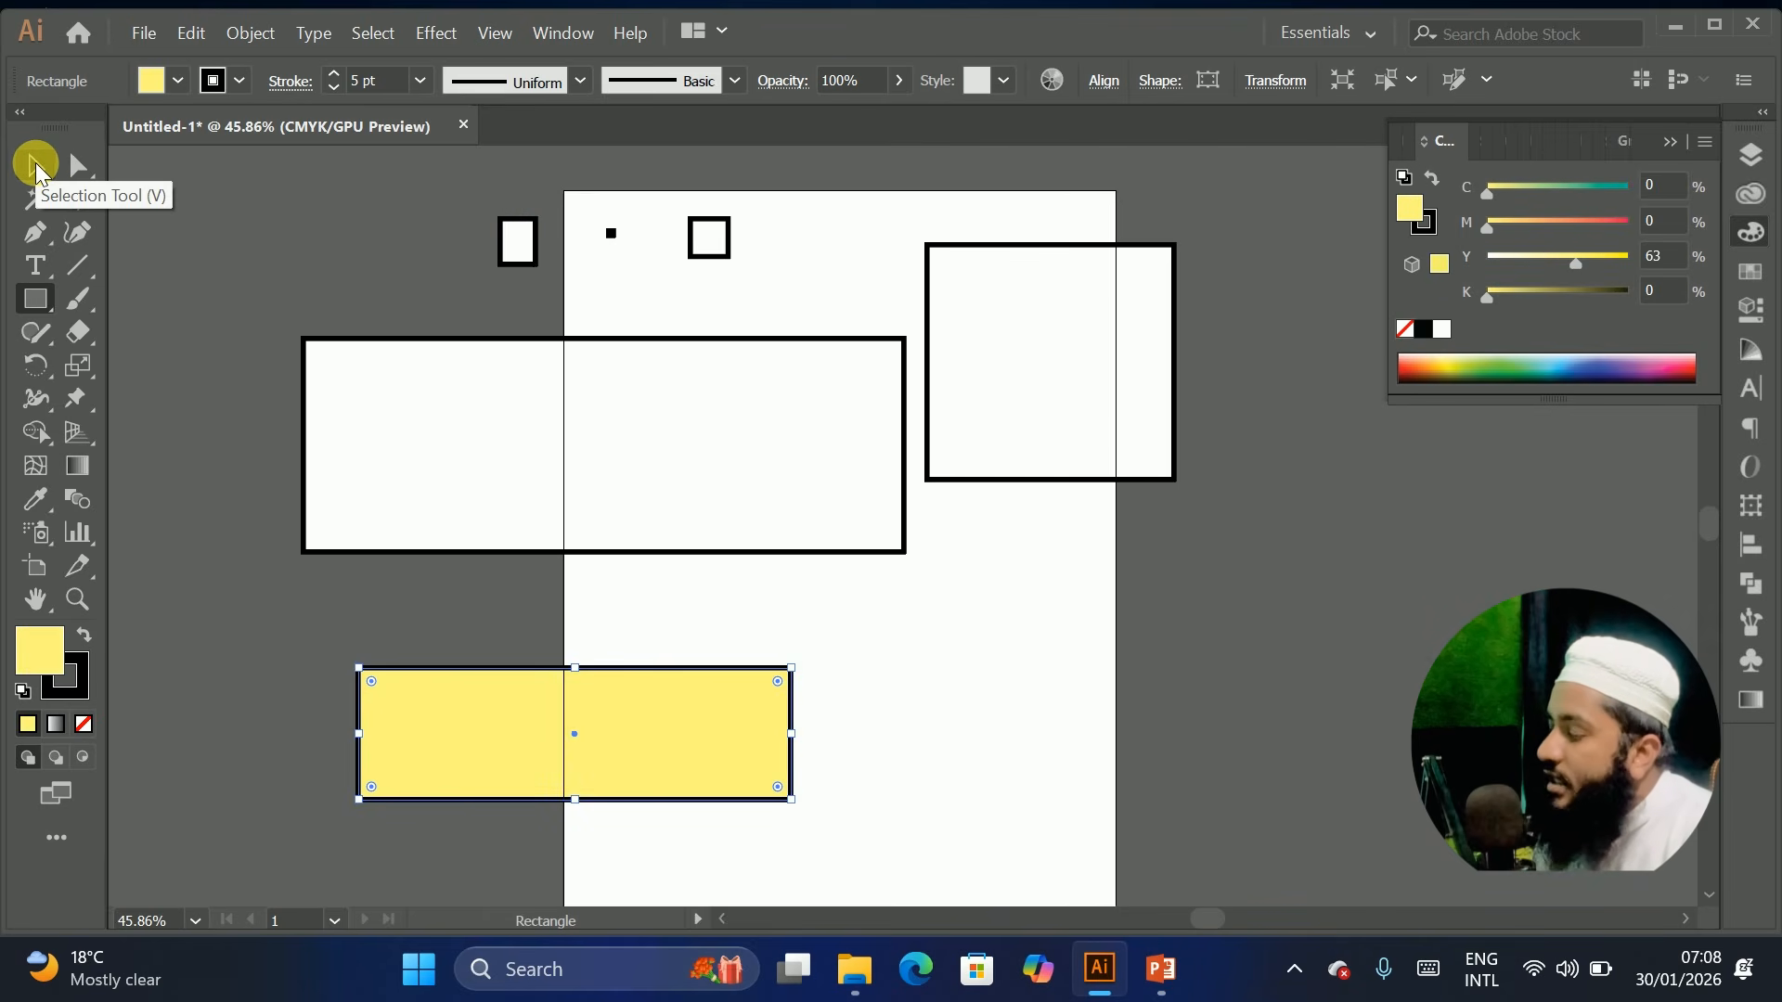
click(36, 167)
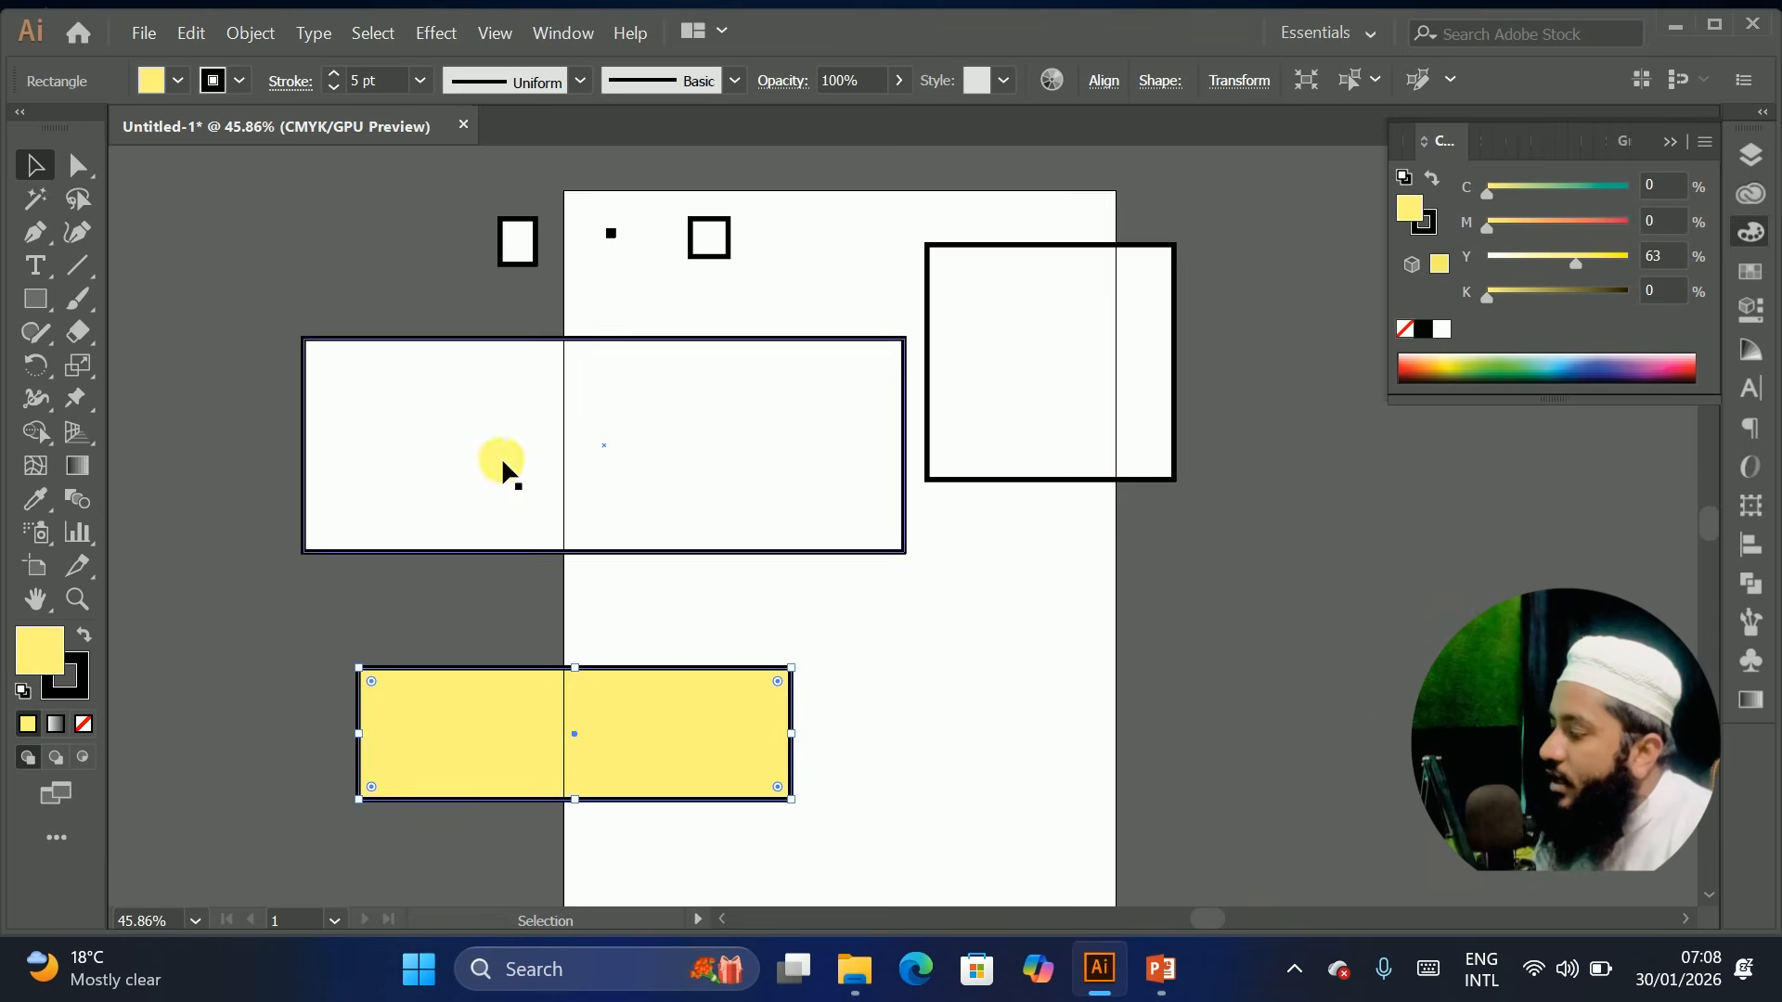
Delete the wide white rectangle and the three small boxes above it, after shifting the wide rectangle and one small box
drag(487, 421, 320, 409)
drag(692, 243, 717, 261)
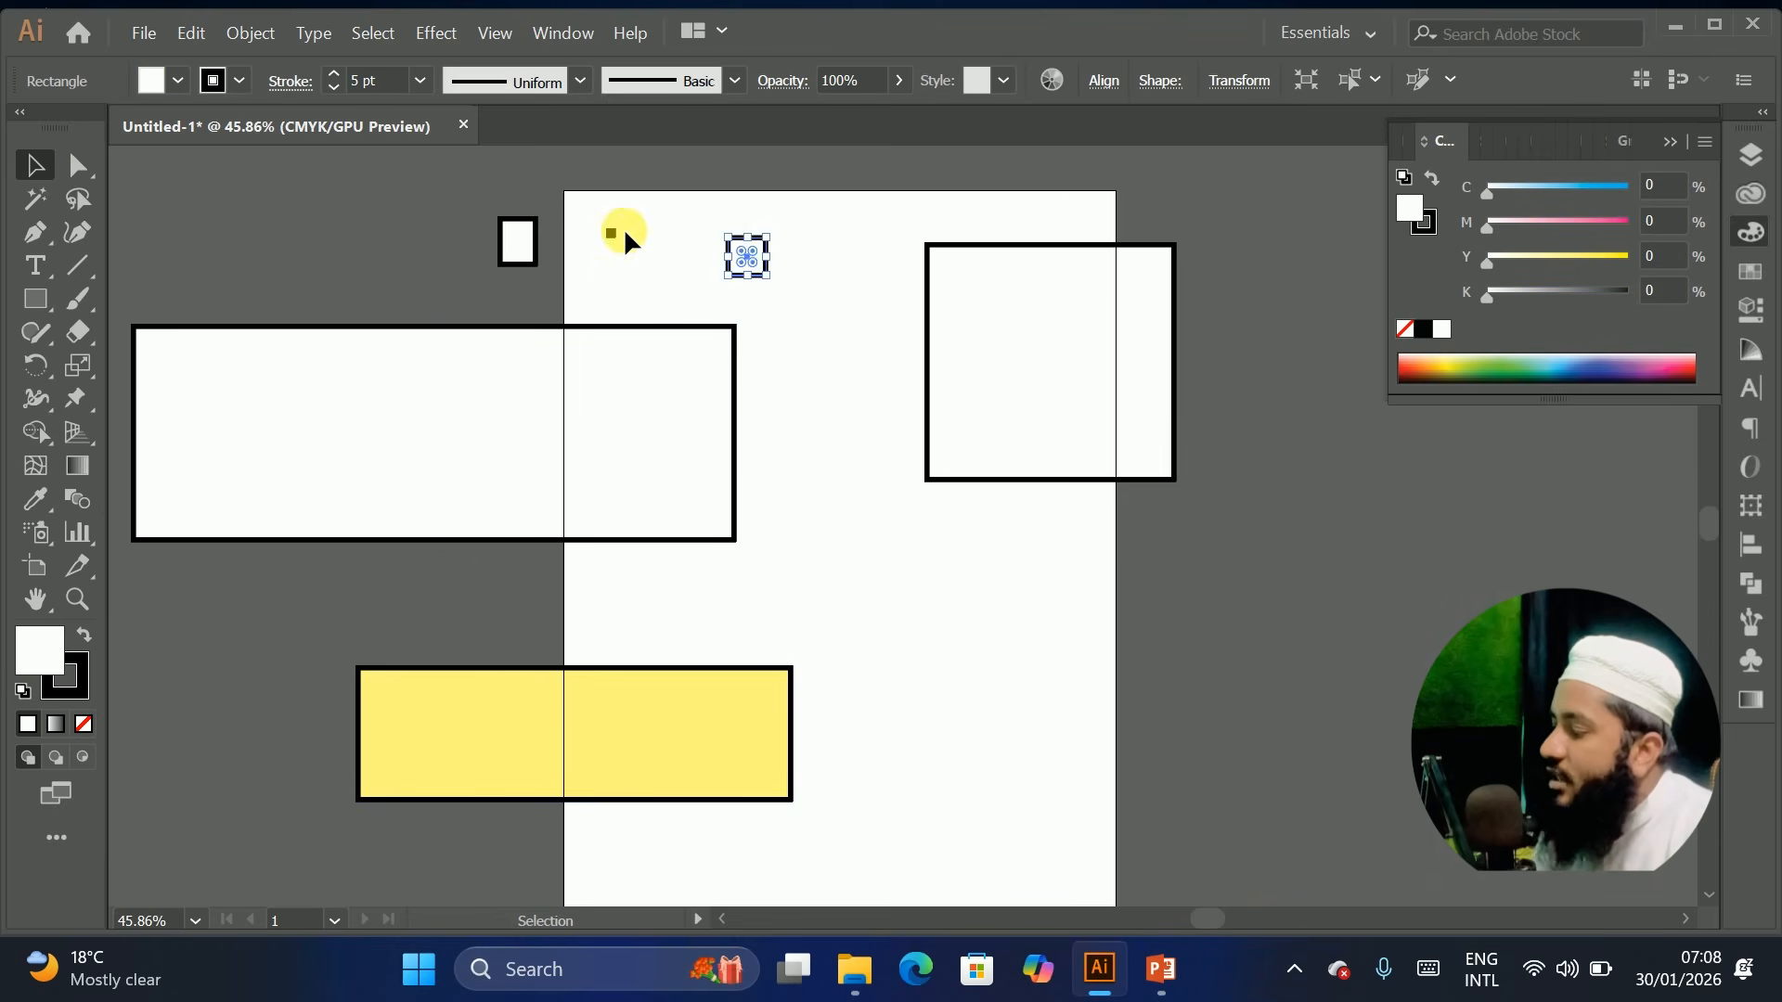
drag(482, 203, 814, 381)
drag(449, 178, 799, 364)
key(Delete)
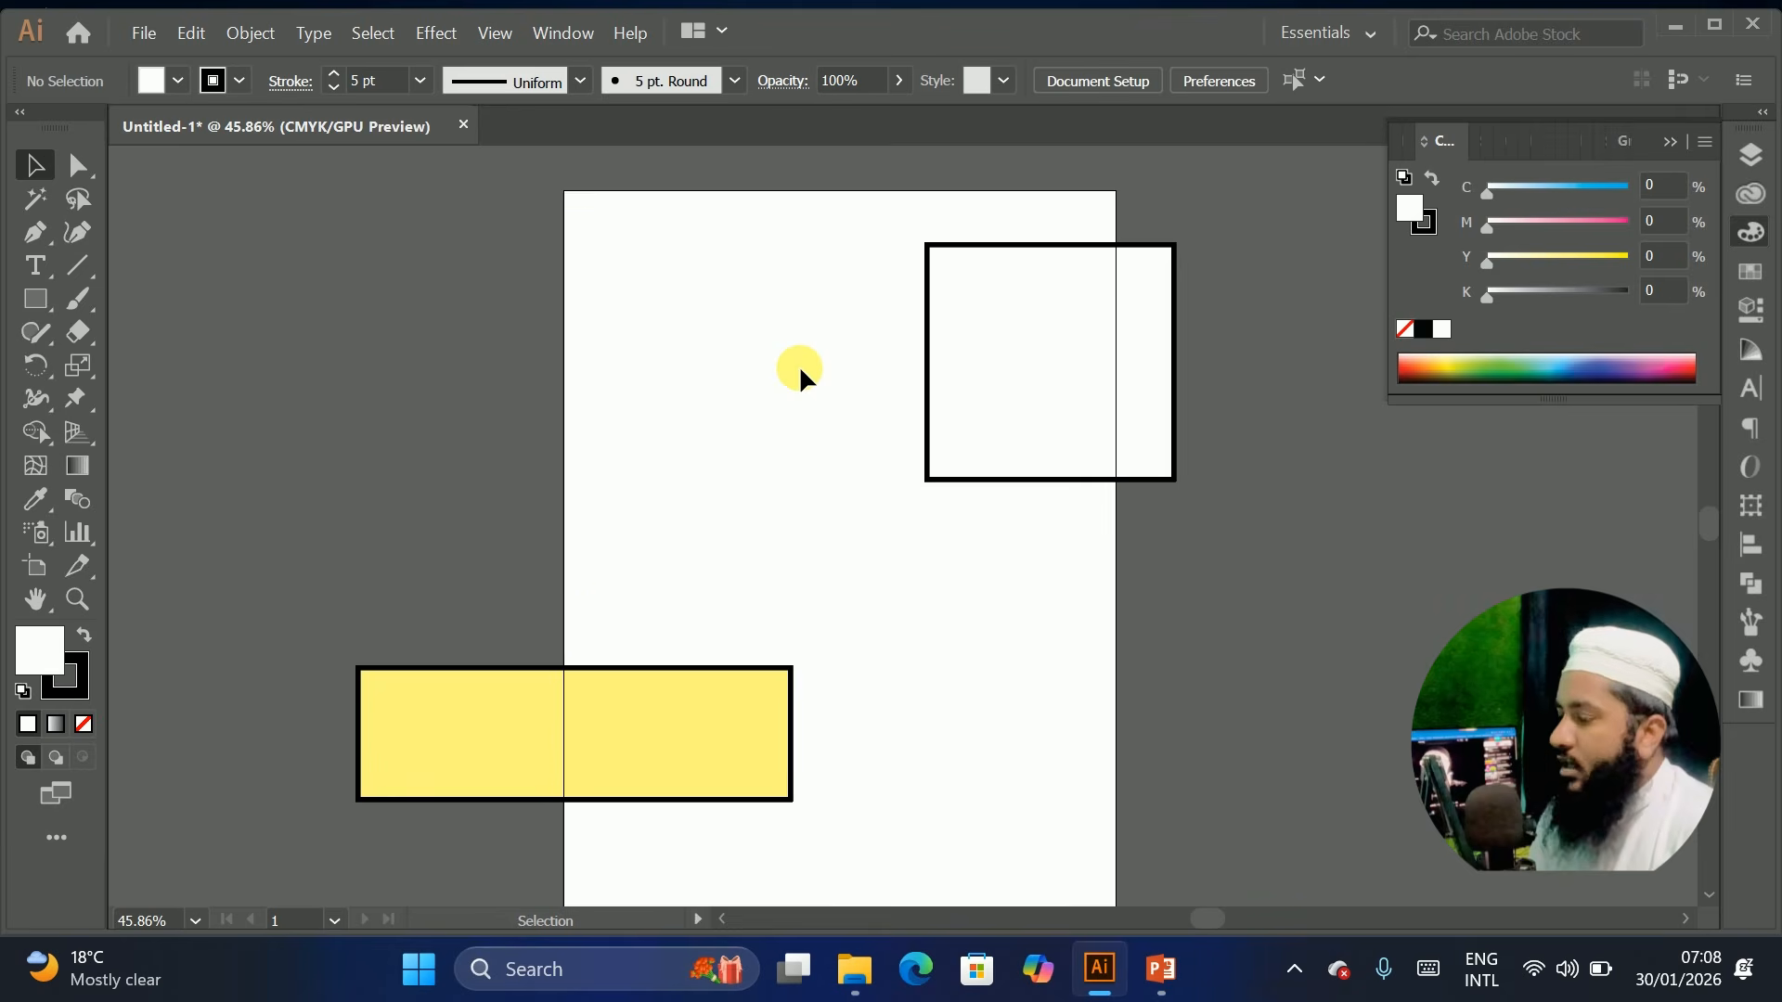
Move the yellow rectangle up beside the large square, keeping it across the artboard's left edge
drag(626, 688, 575, 408)
click(794, 364)
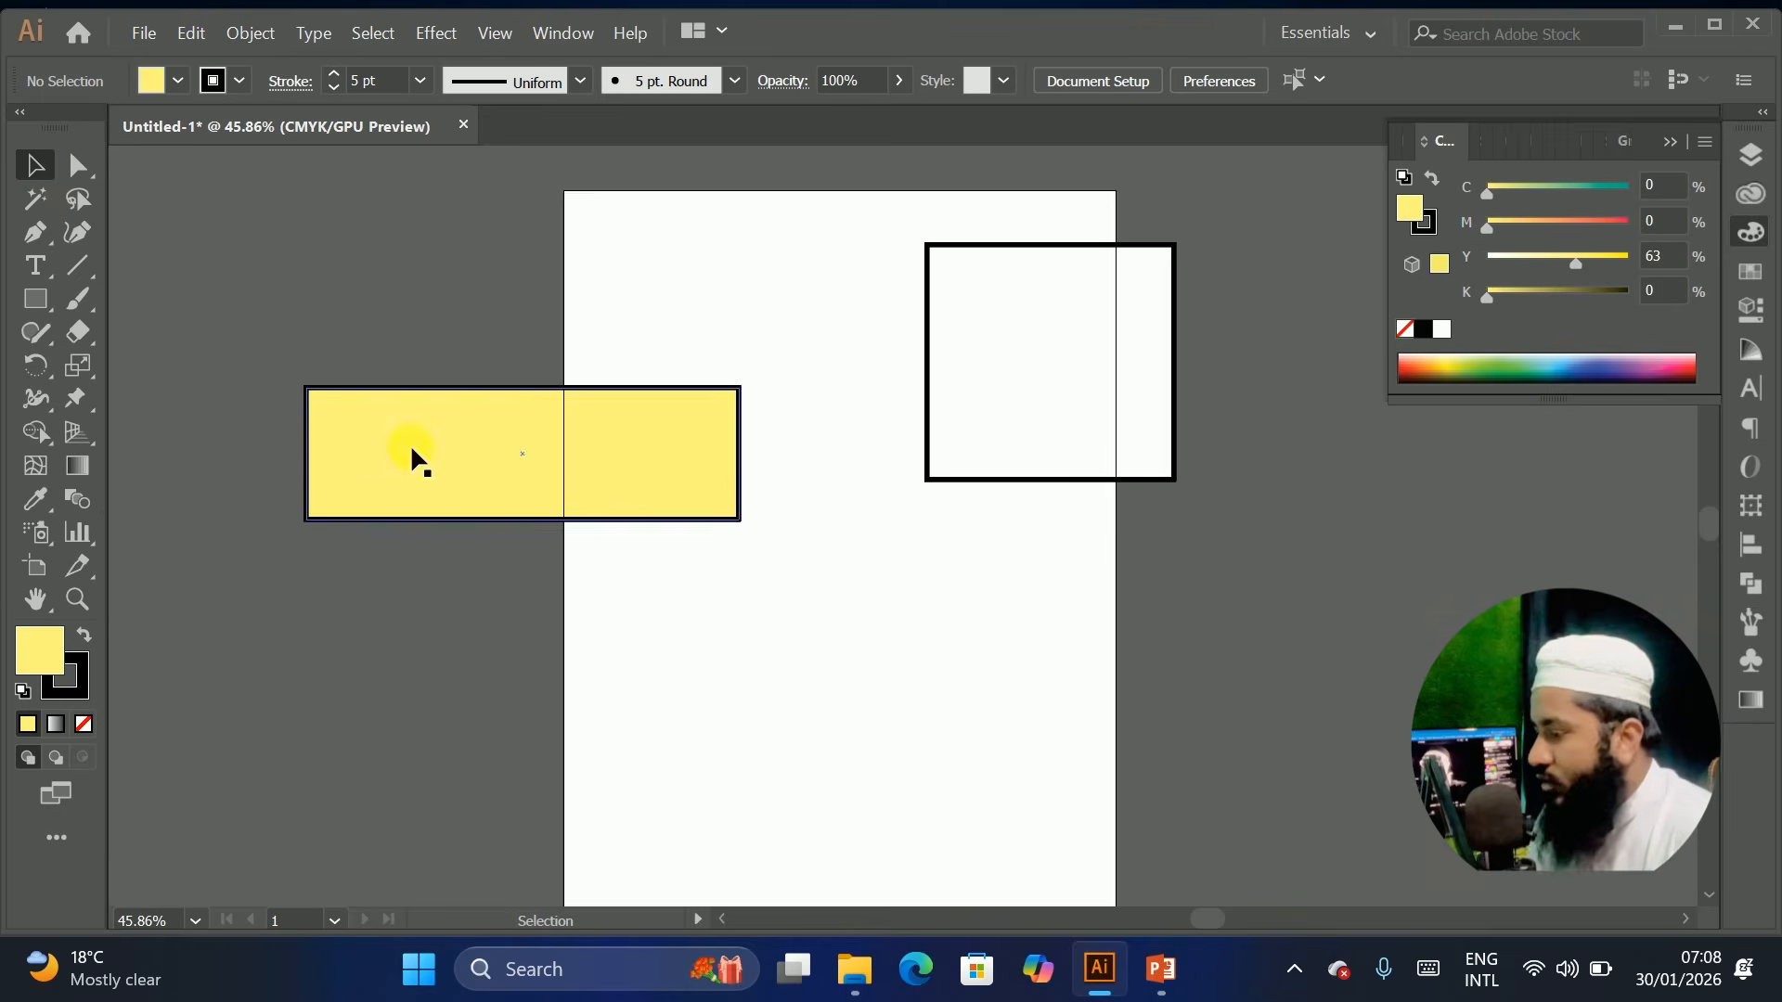
drag(412, 437, 535, 381)
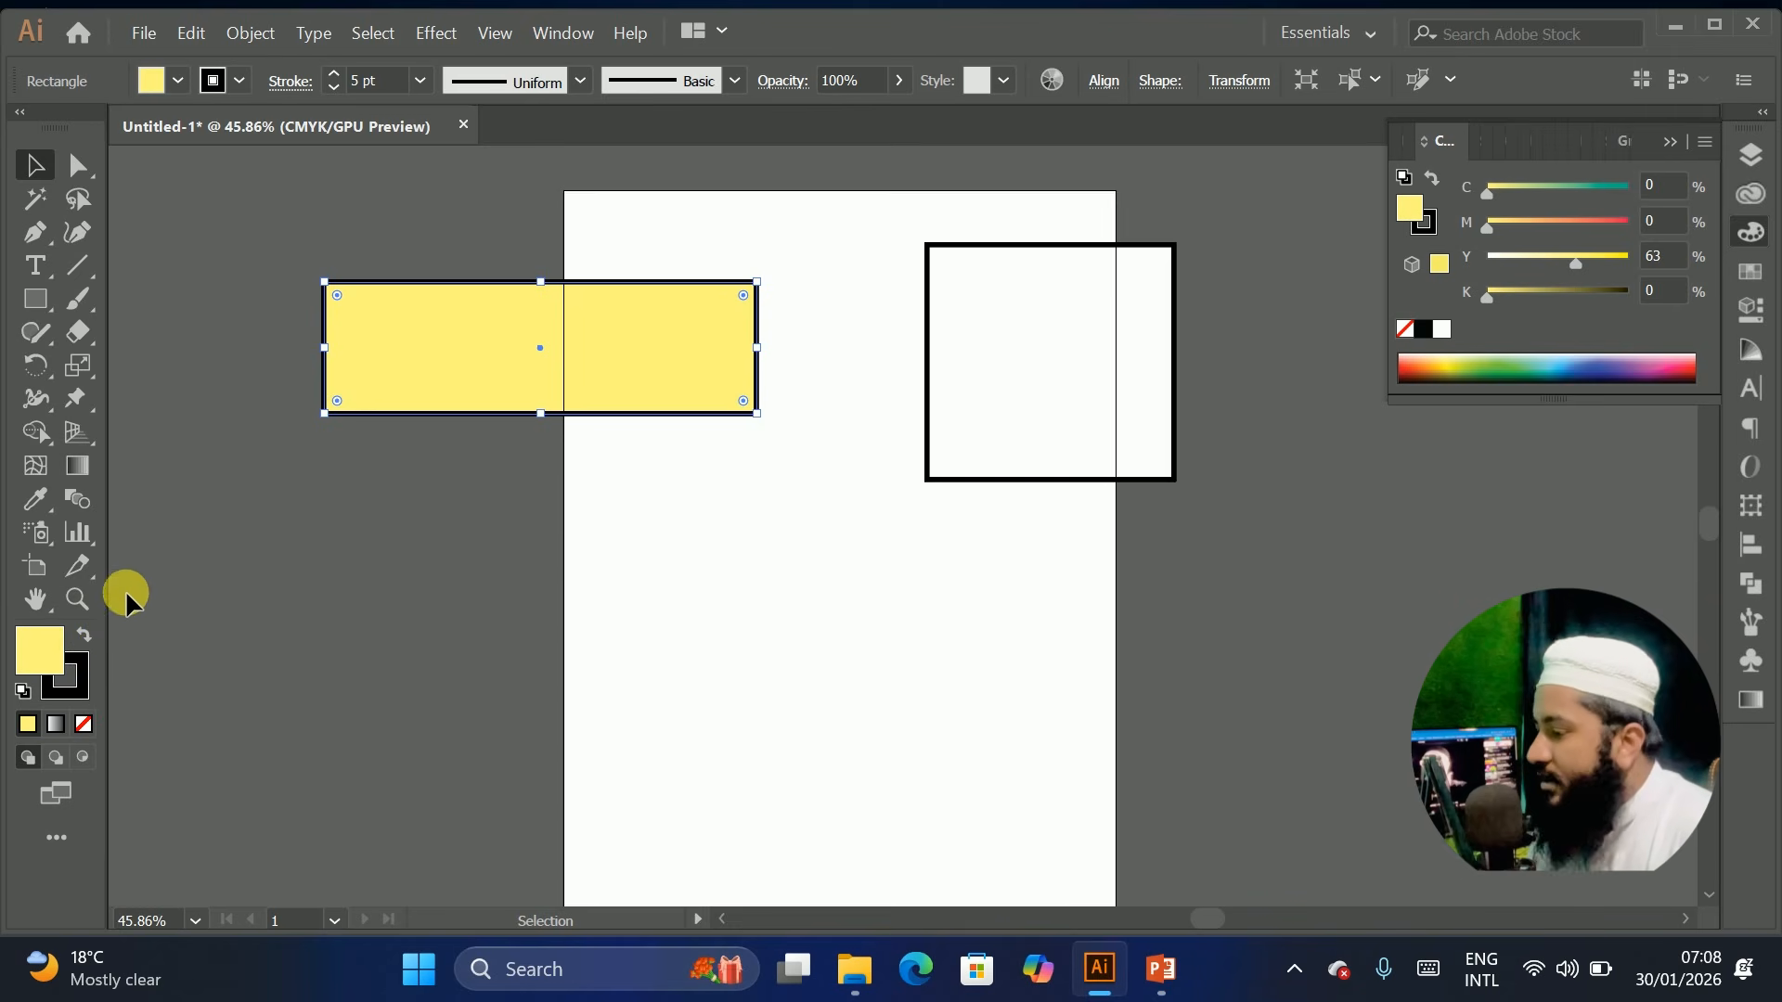
drag(355, 356, 364, 457)
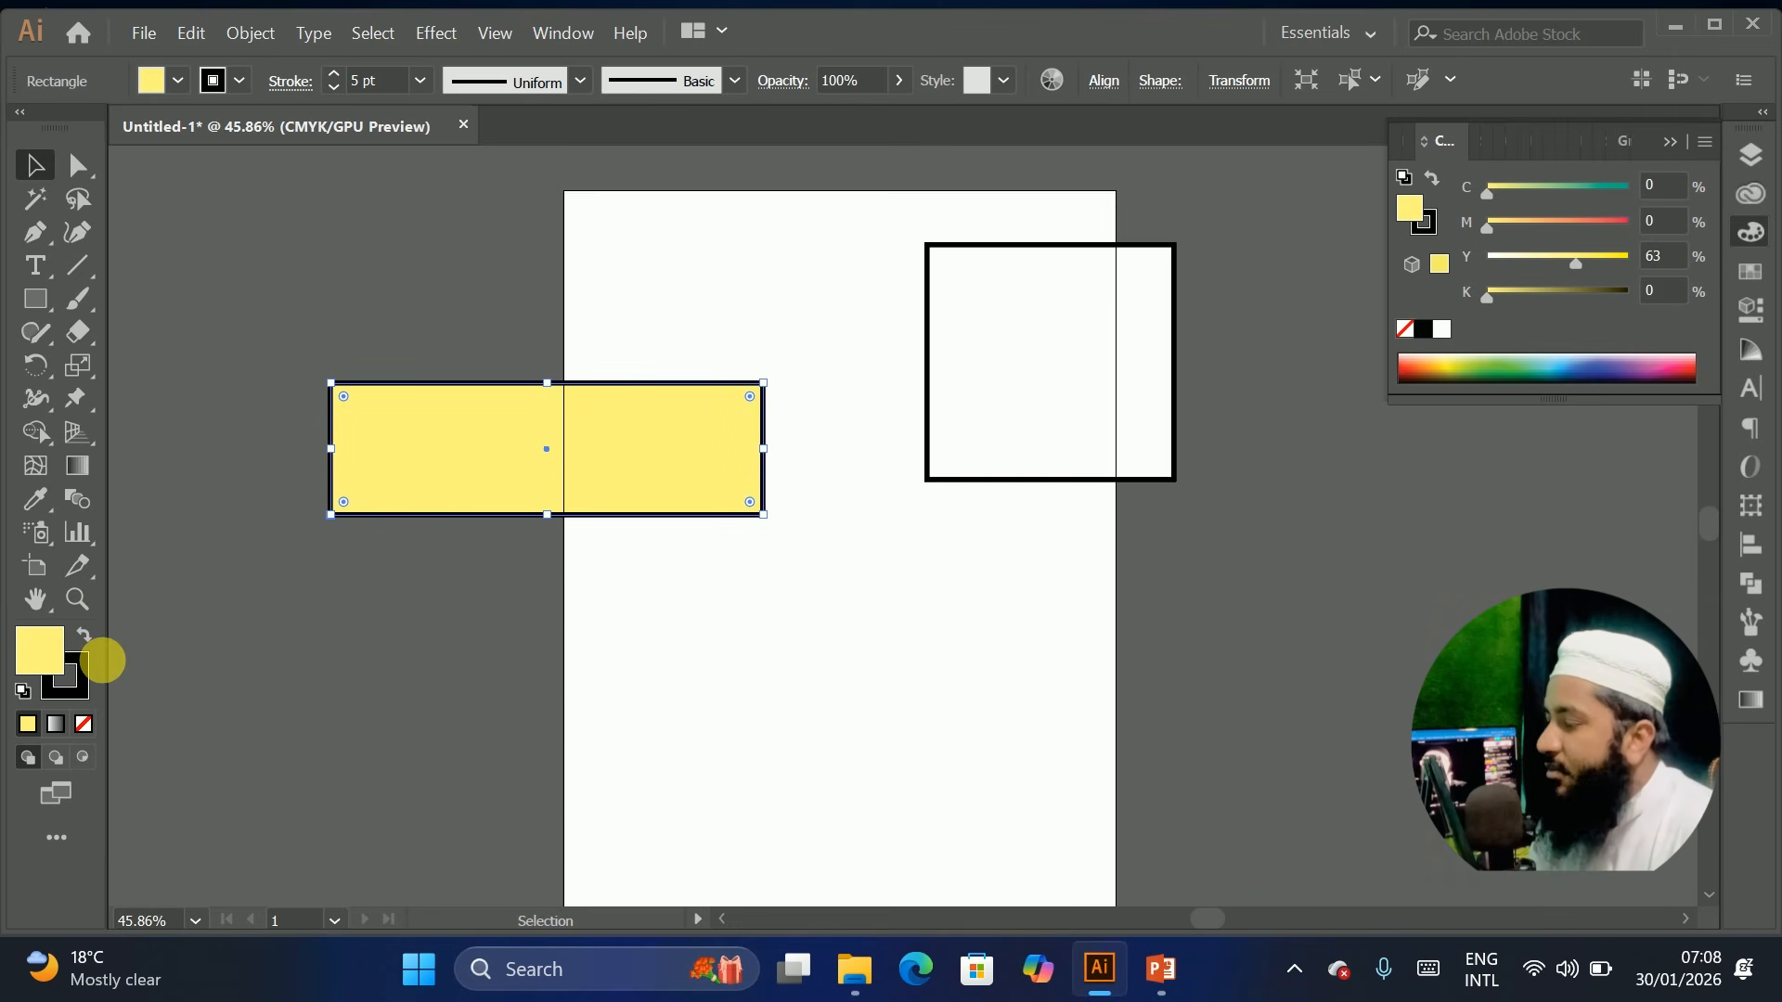
Remove the yellow rectangle's stroke, reapply it in black, and set its weight to 6 pt
click(77, 682)
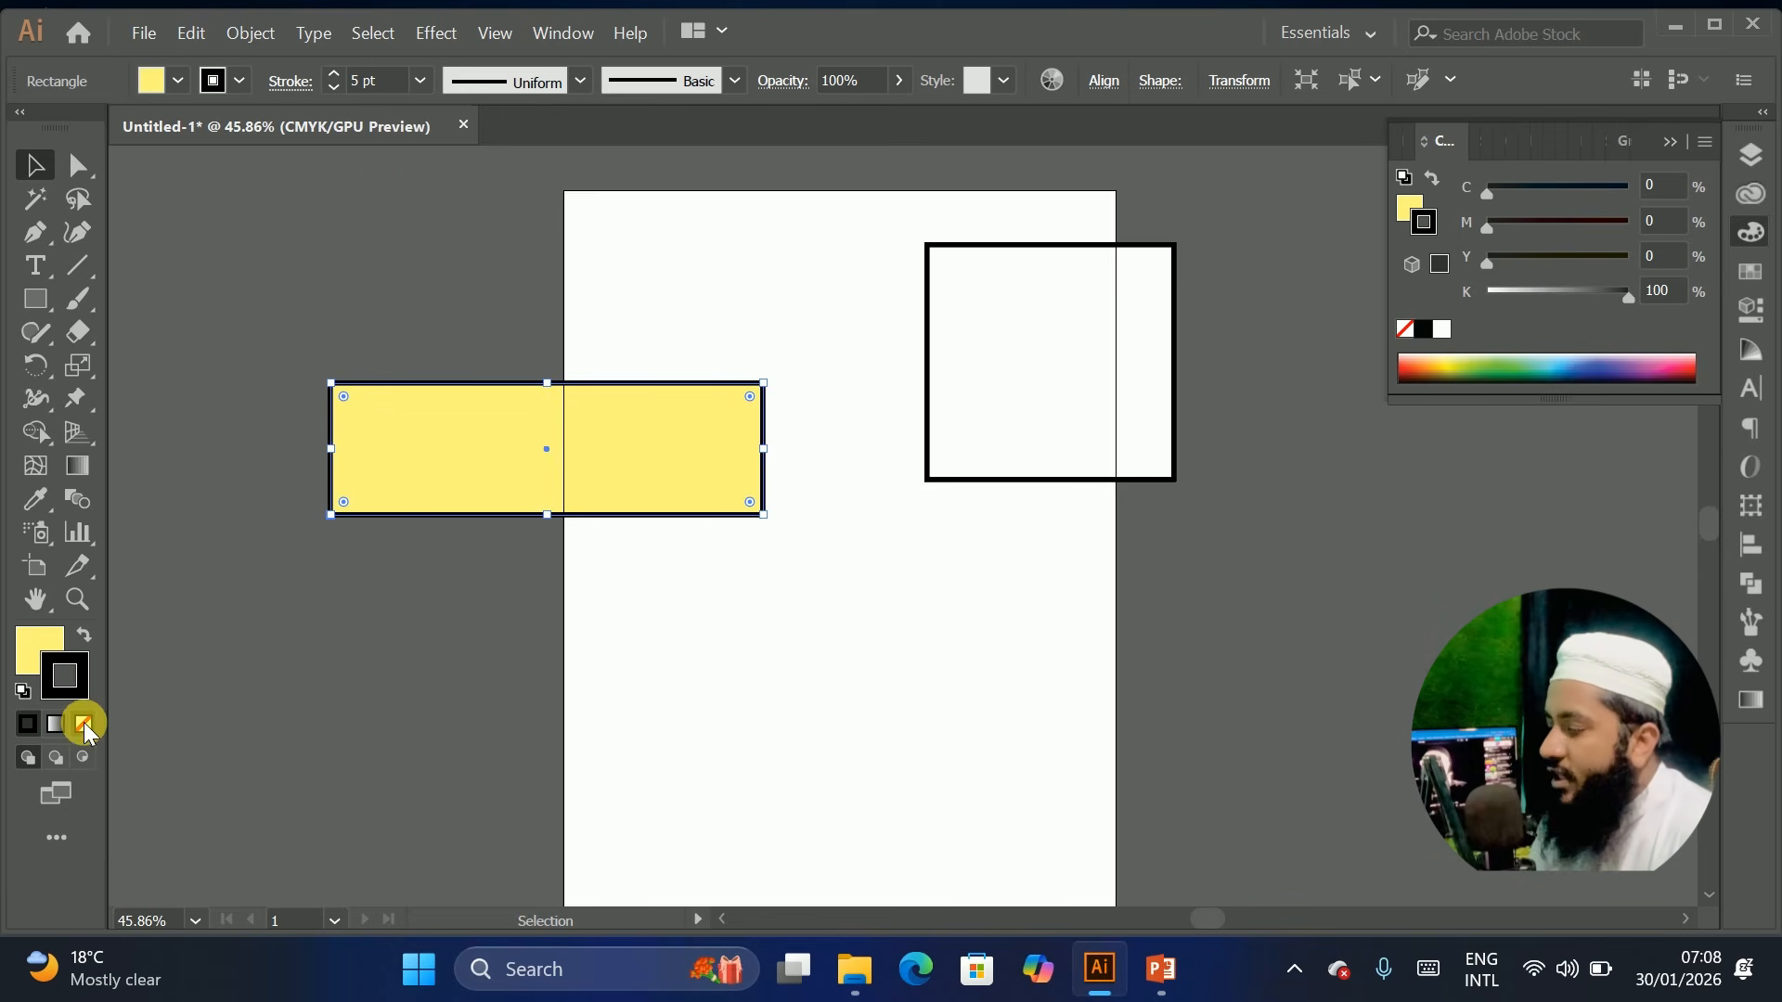
click(83, 723)
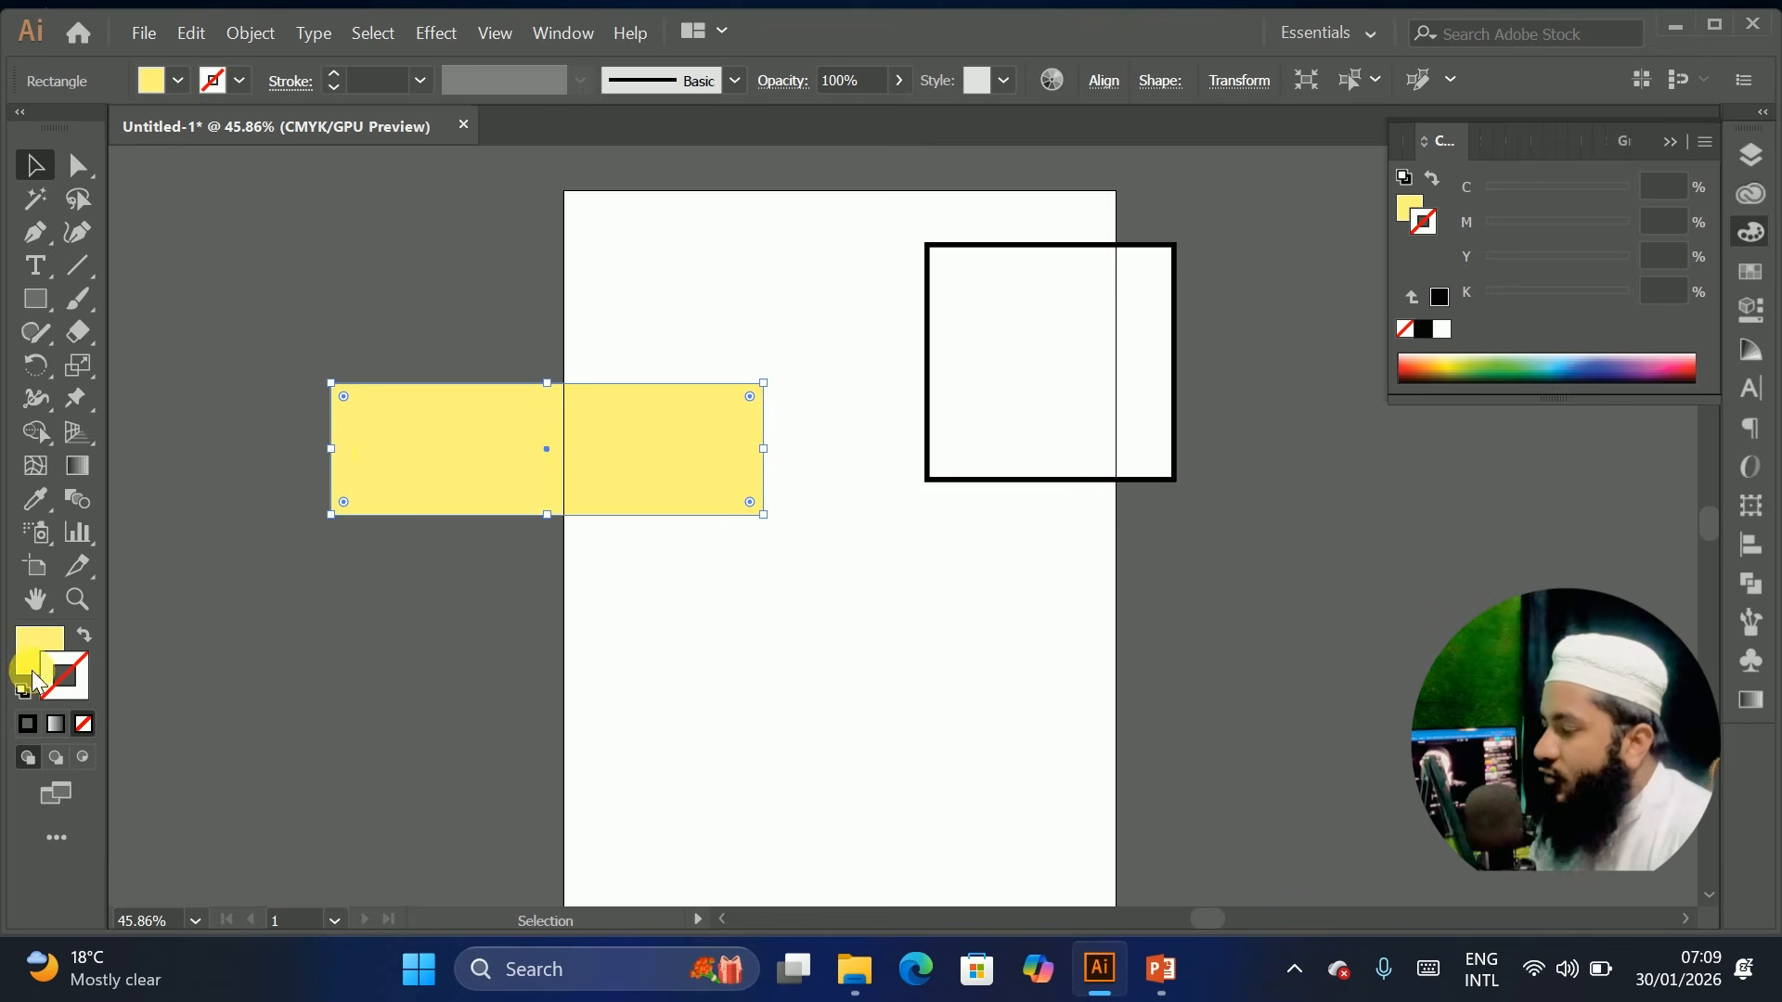
click(26, 724)
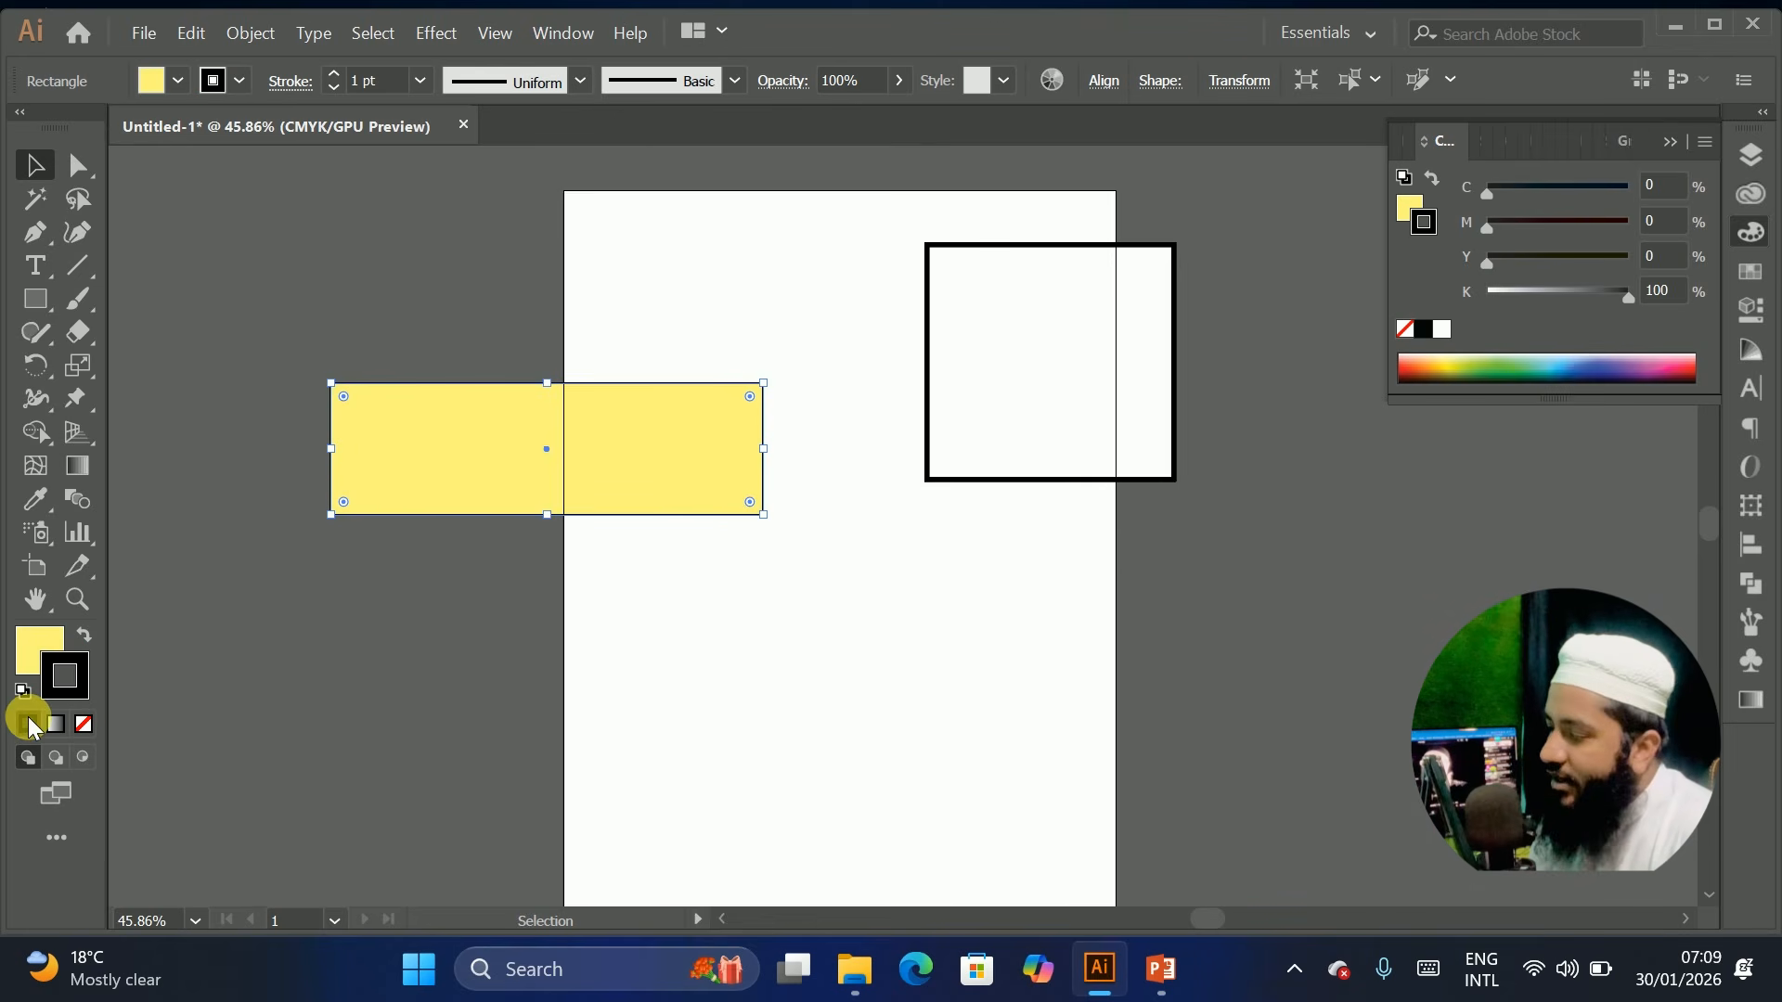
click(333, 73)
click(333, 73)
click(333, 73)
click(333, 73)
click(333, 73)
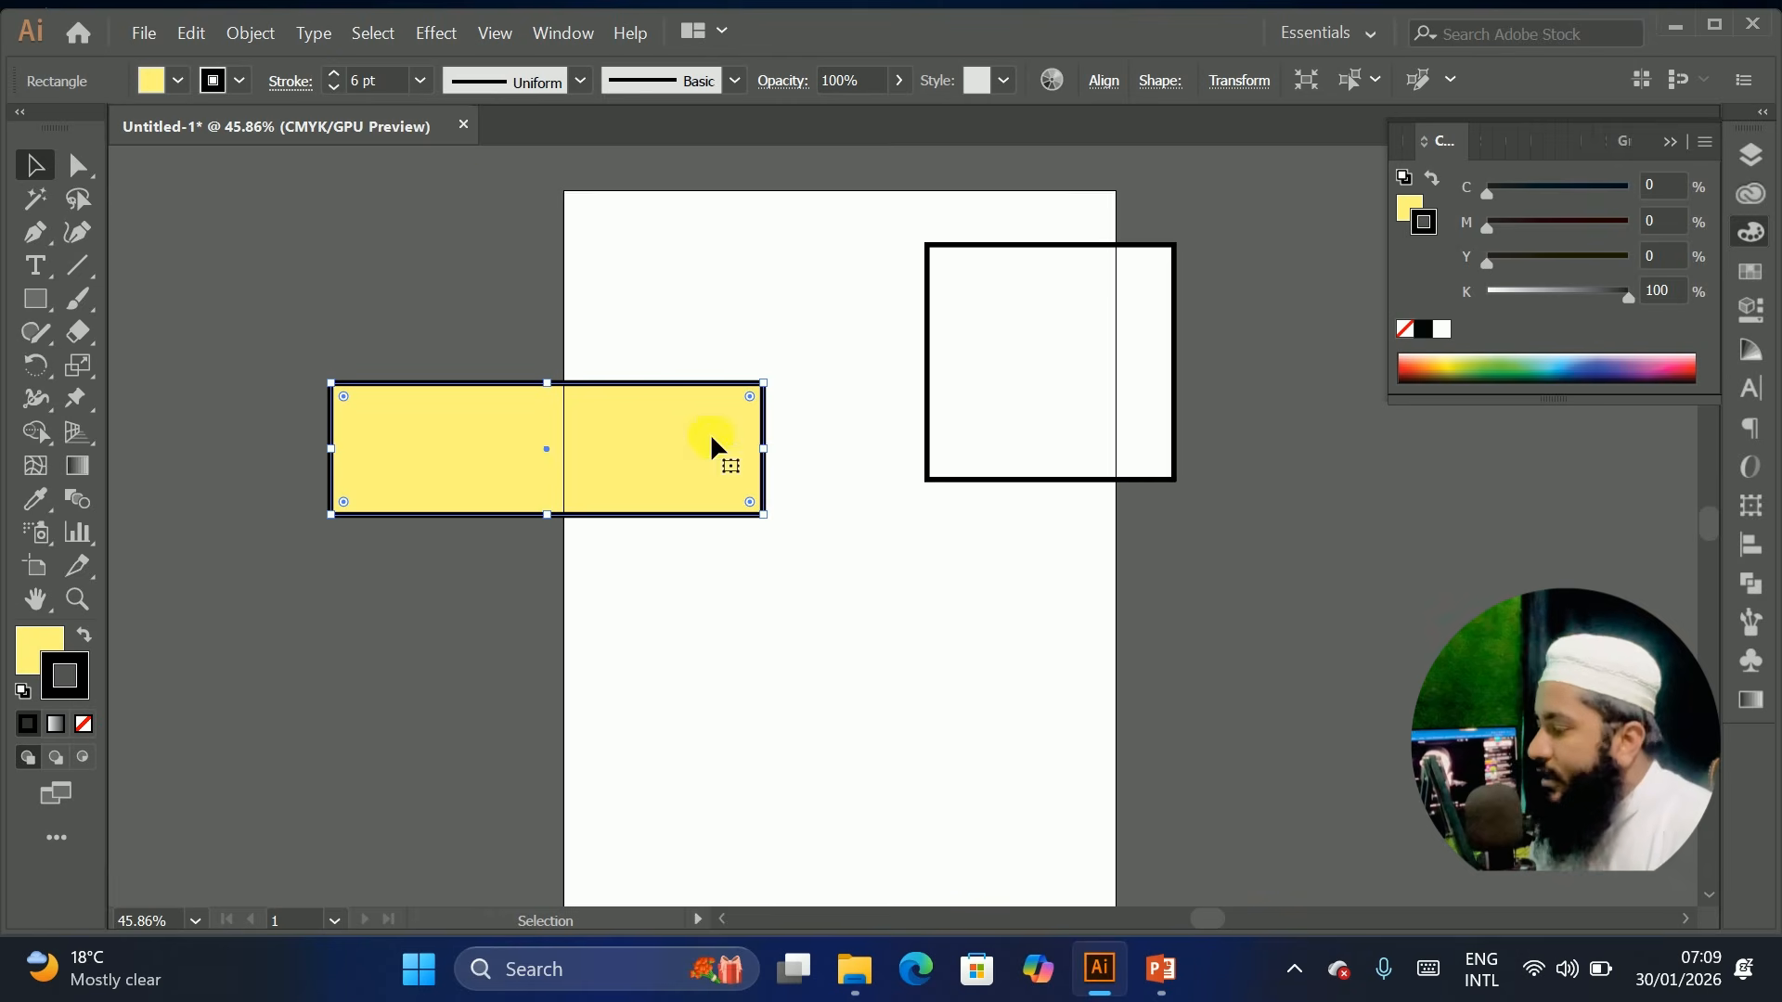
Remove the rectangle's stroke, toggle its fill to none and back to yellow, and shift the shape down and left
click(84, 724)
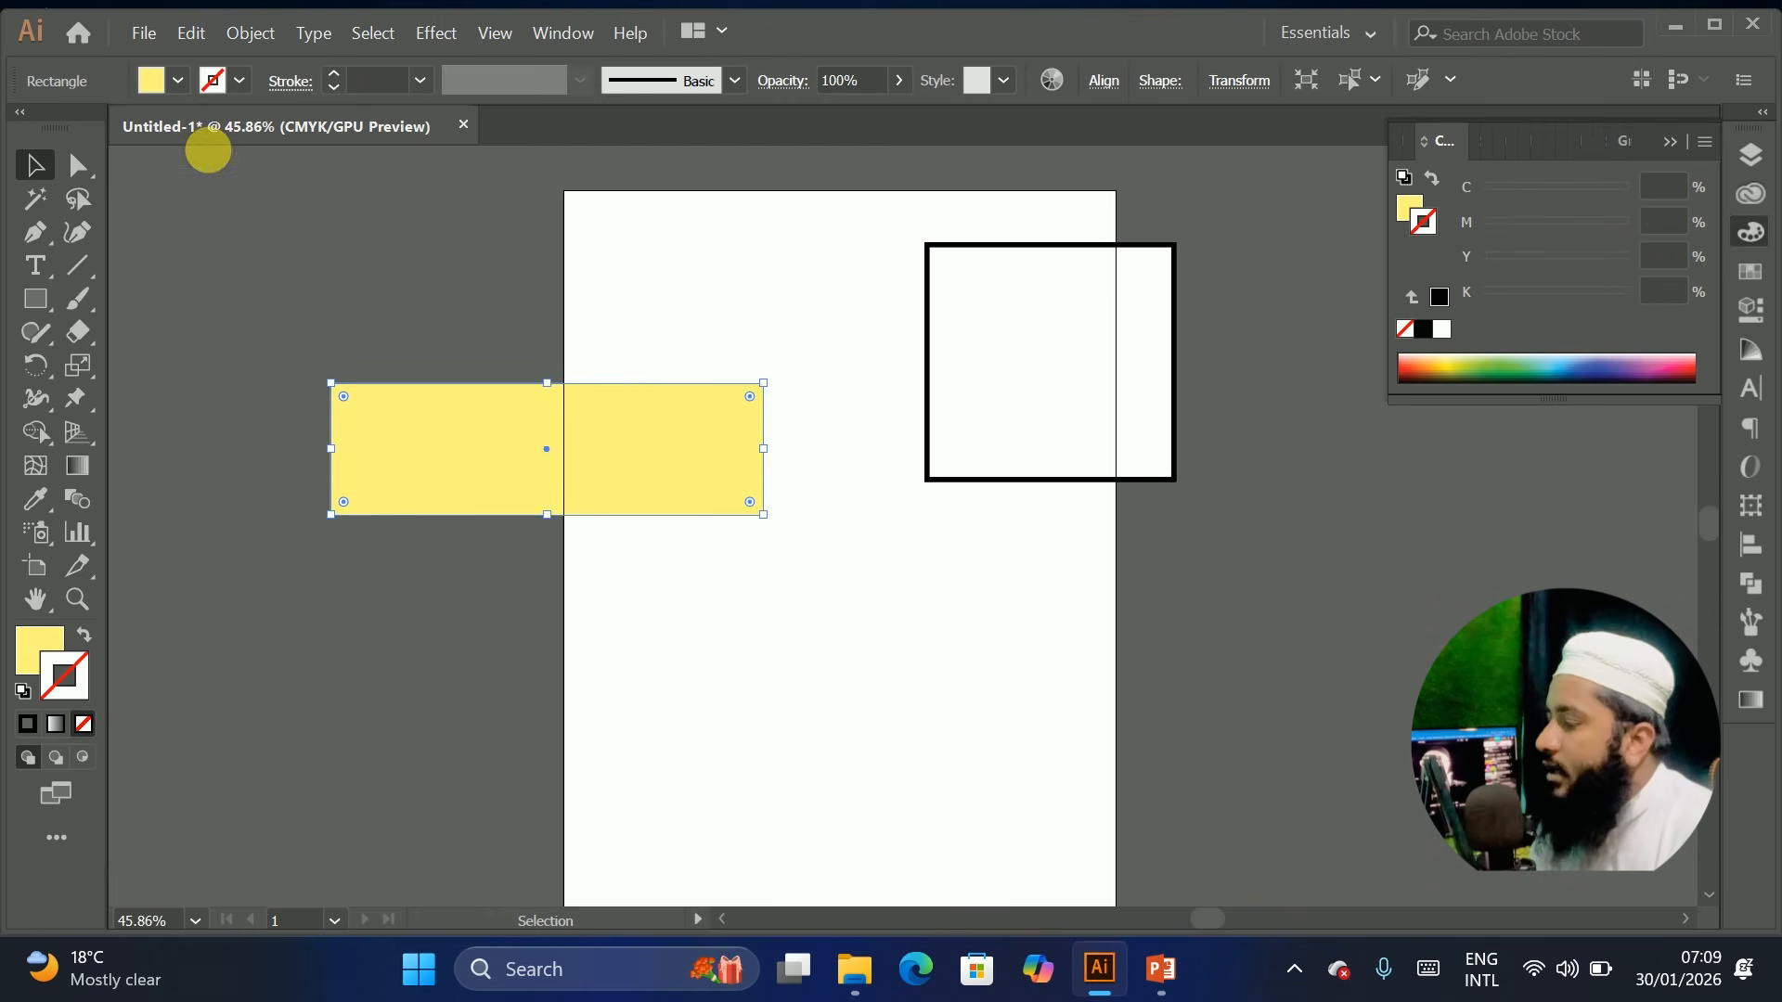
click(28, 647)
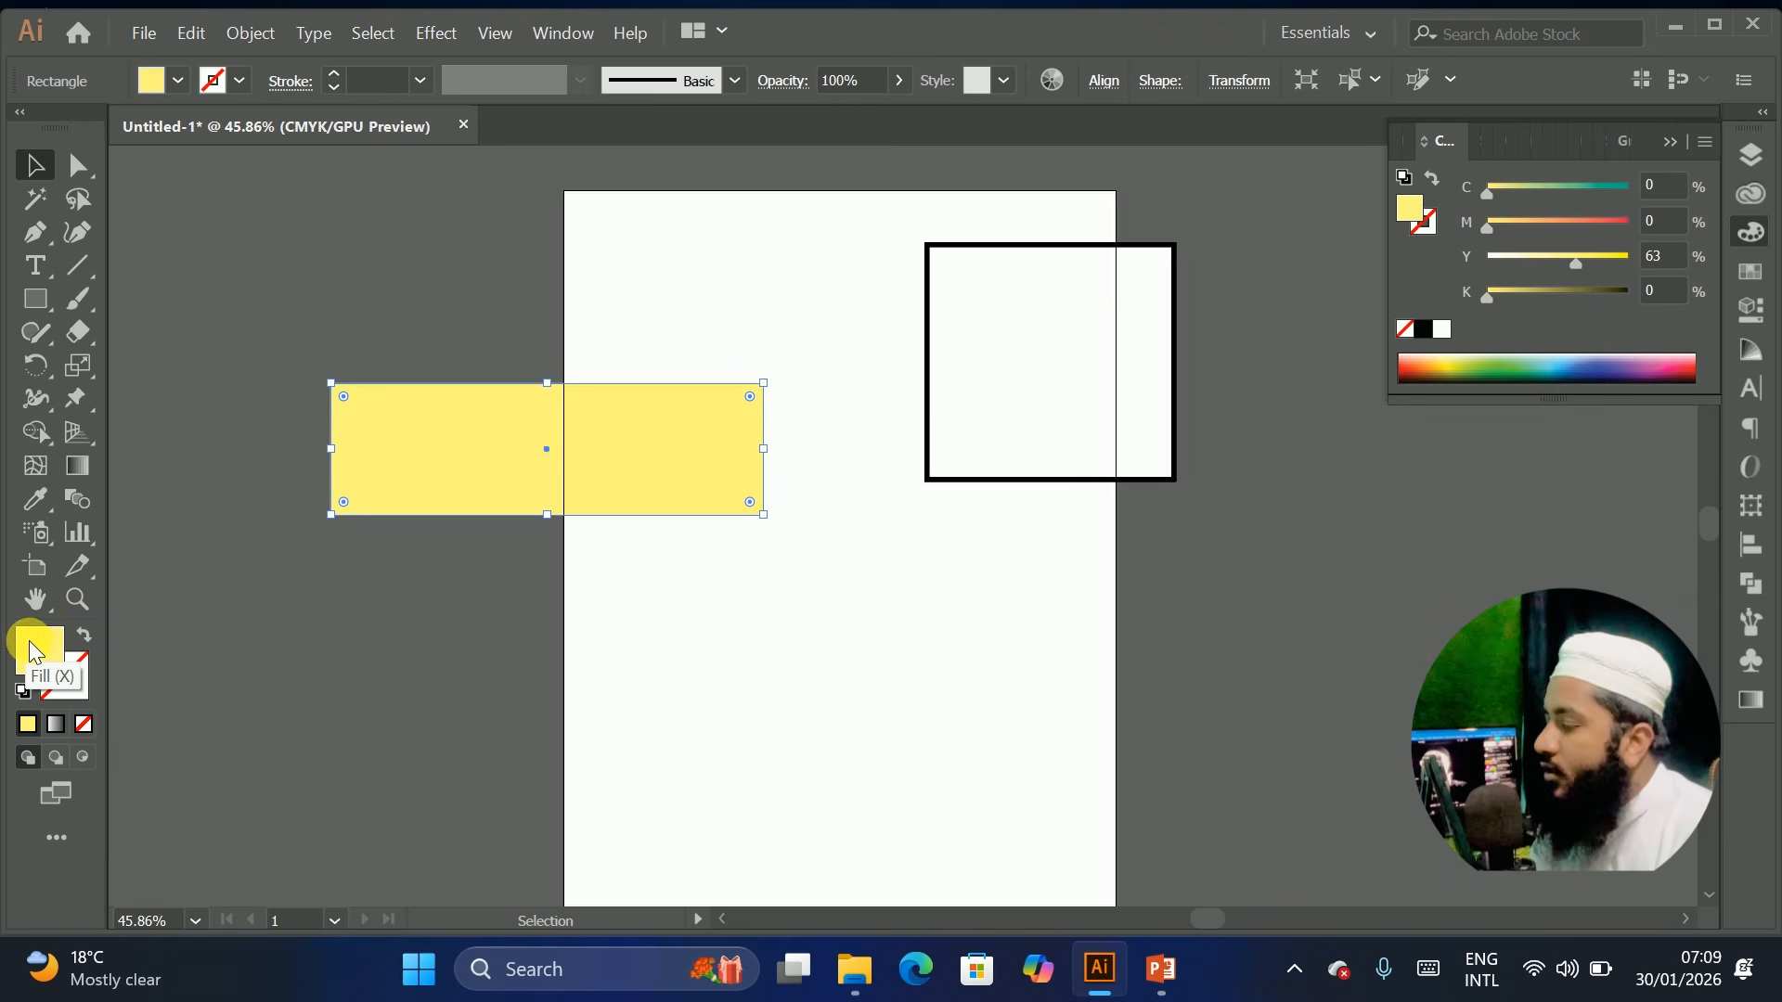
click(85, 722)
drag(384, 261, 517, 642)
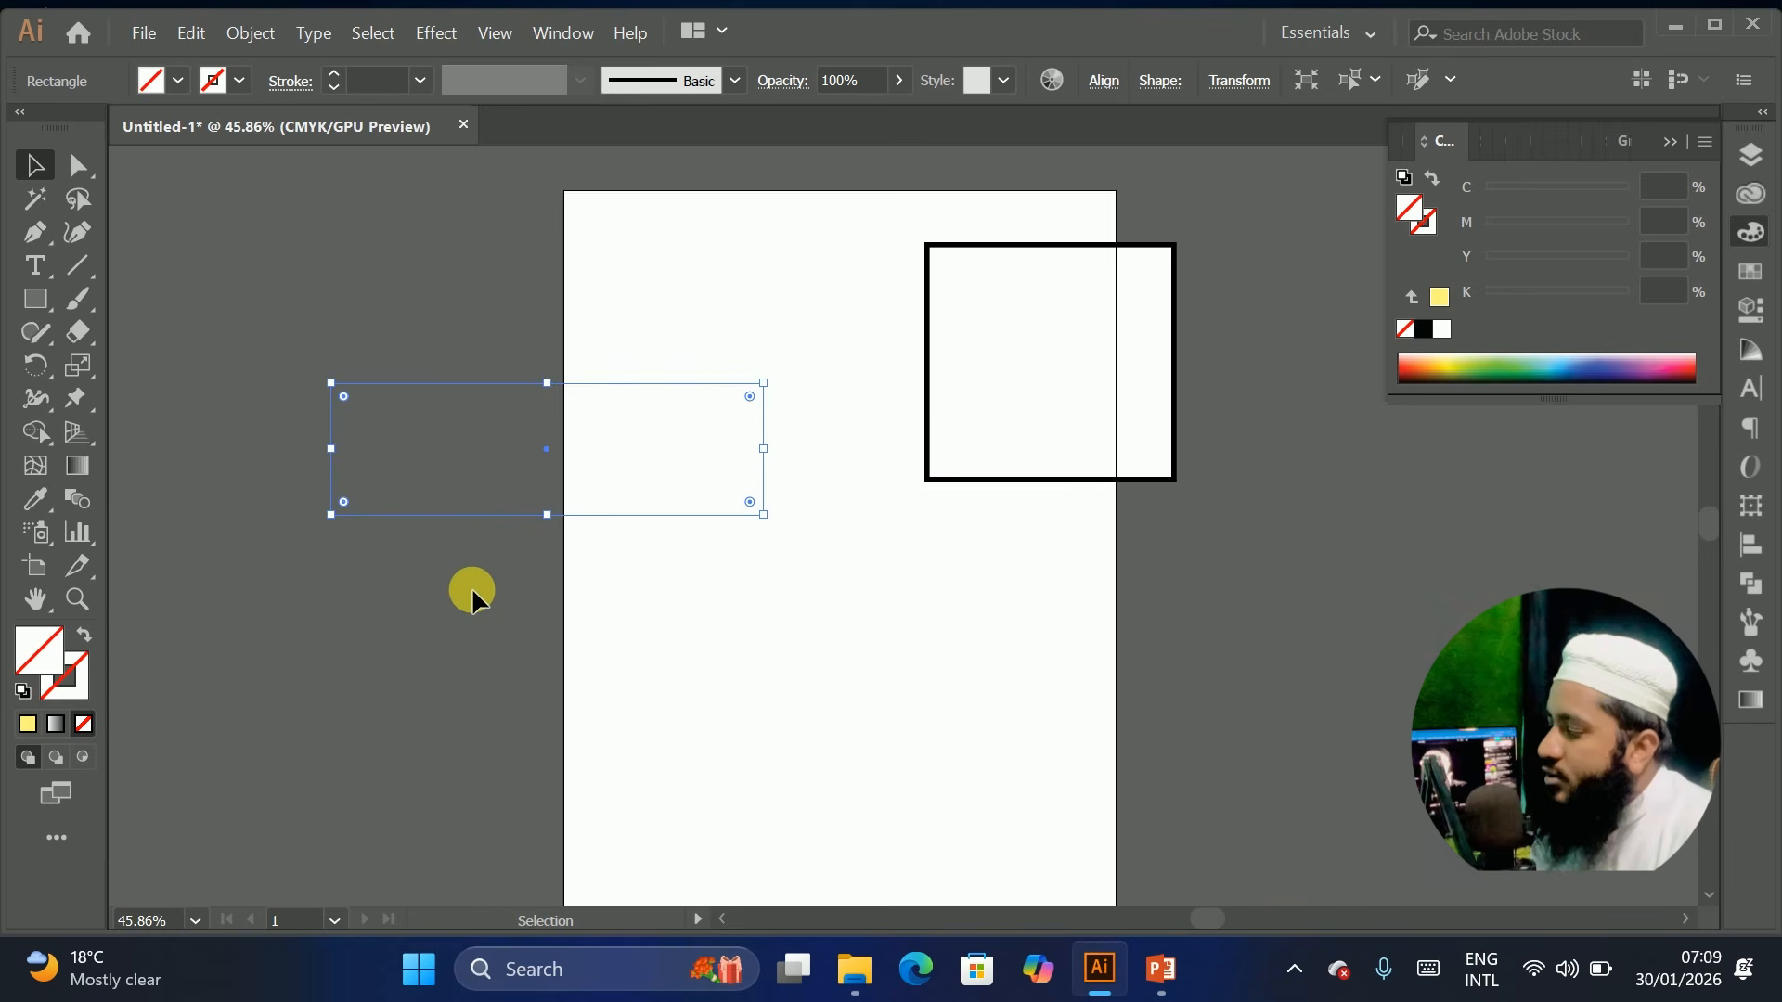
drag(459, 383, 378, 400)
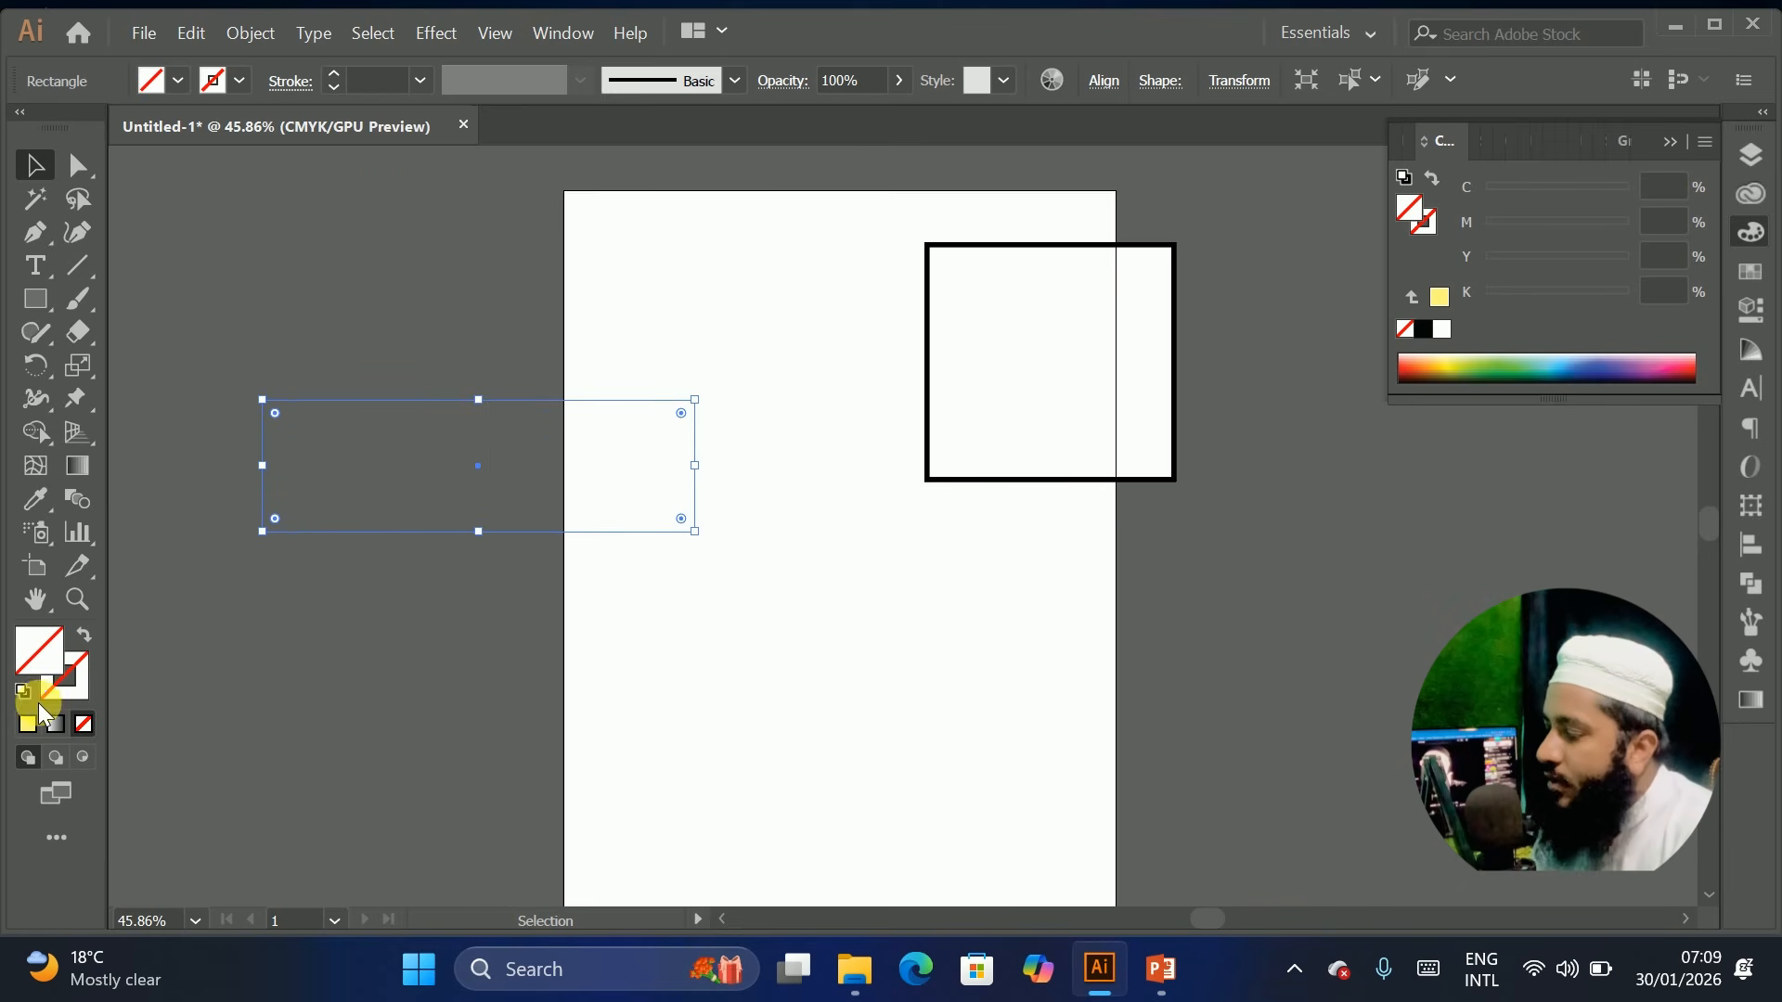
click(28, 723)
drag(450, 452, 432, 537)
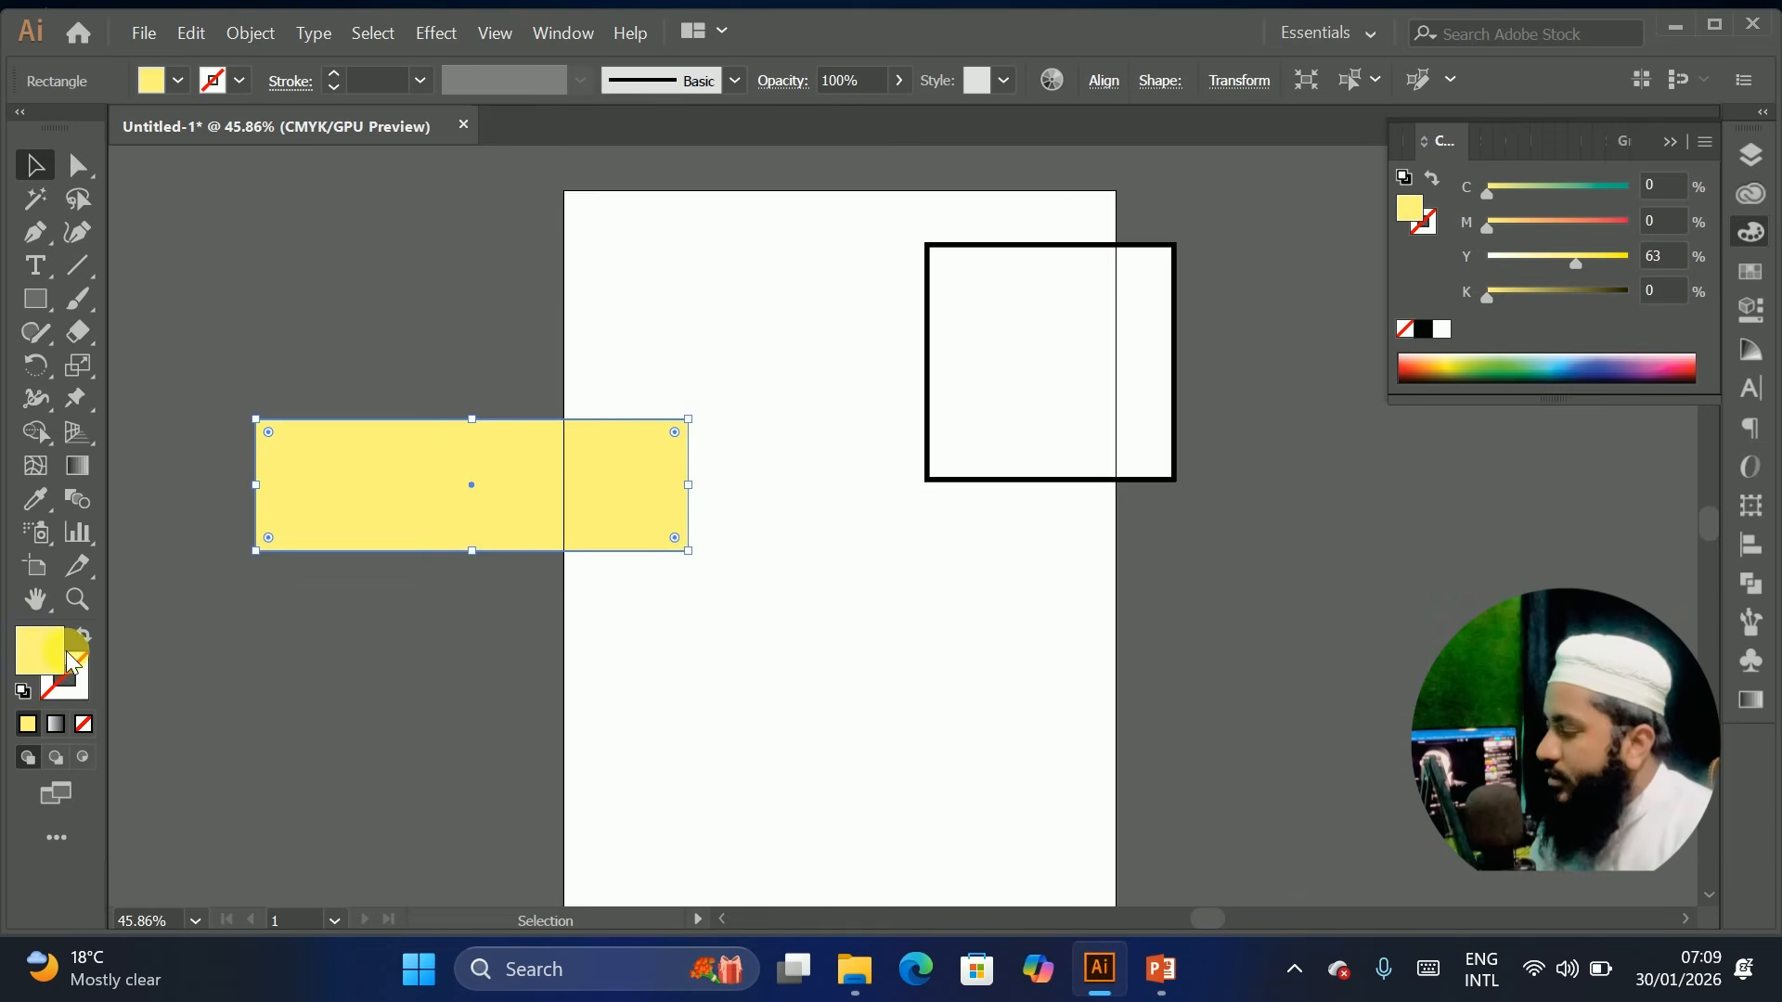
Remove the rectangle's fill and give it a yellow stroke of 5 pt
click(83, 723)
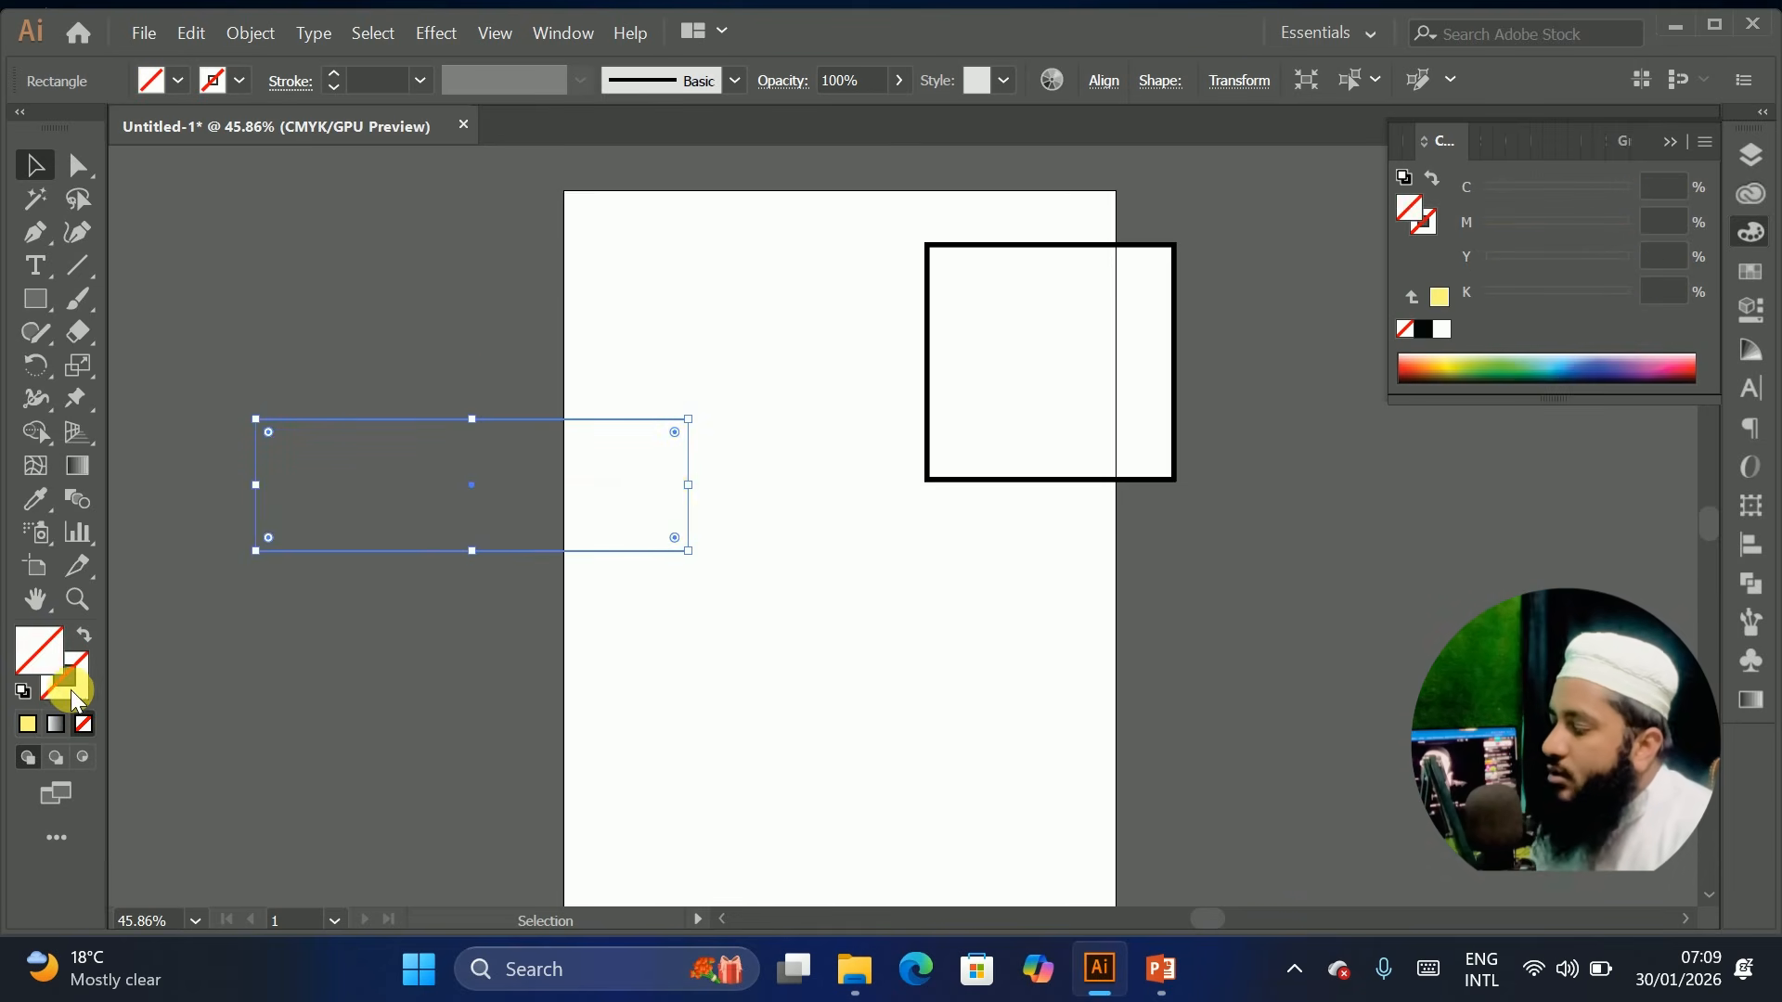
click(71, 688)
click(28, 722)
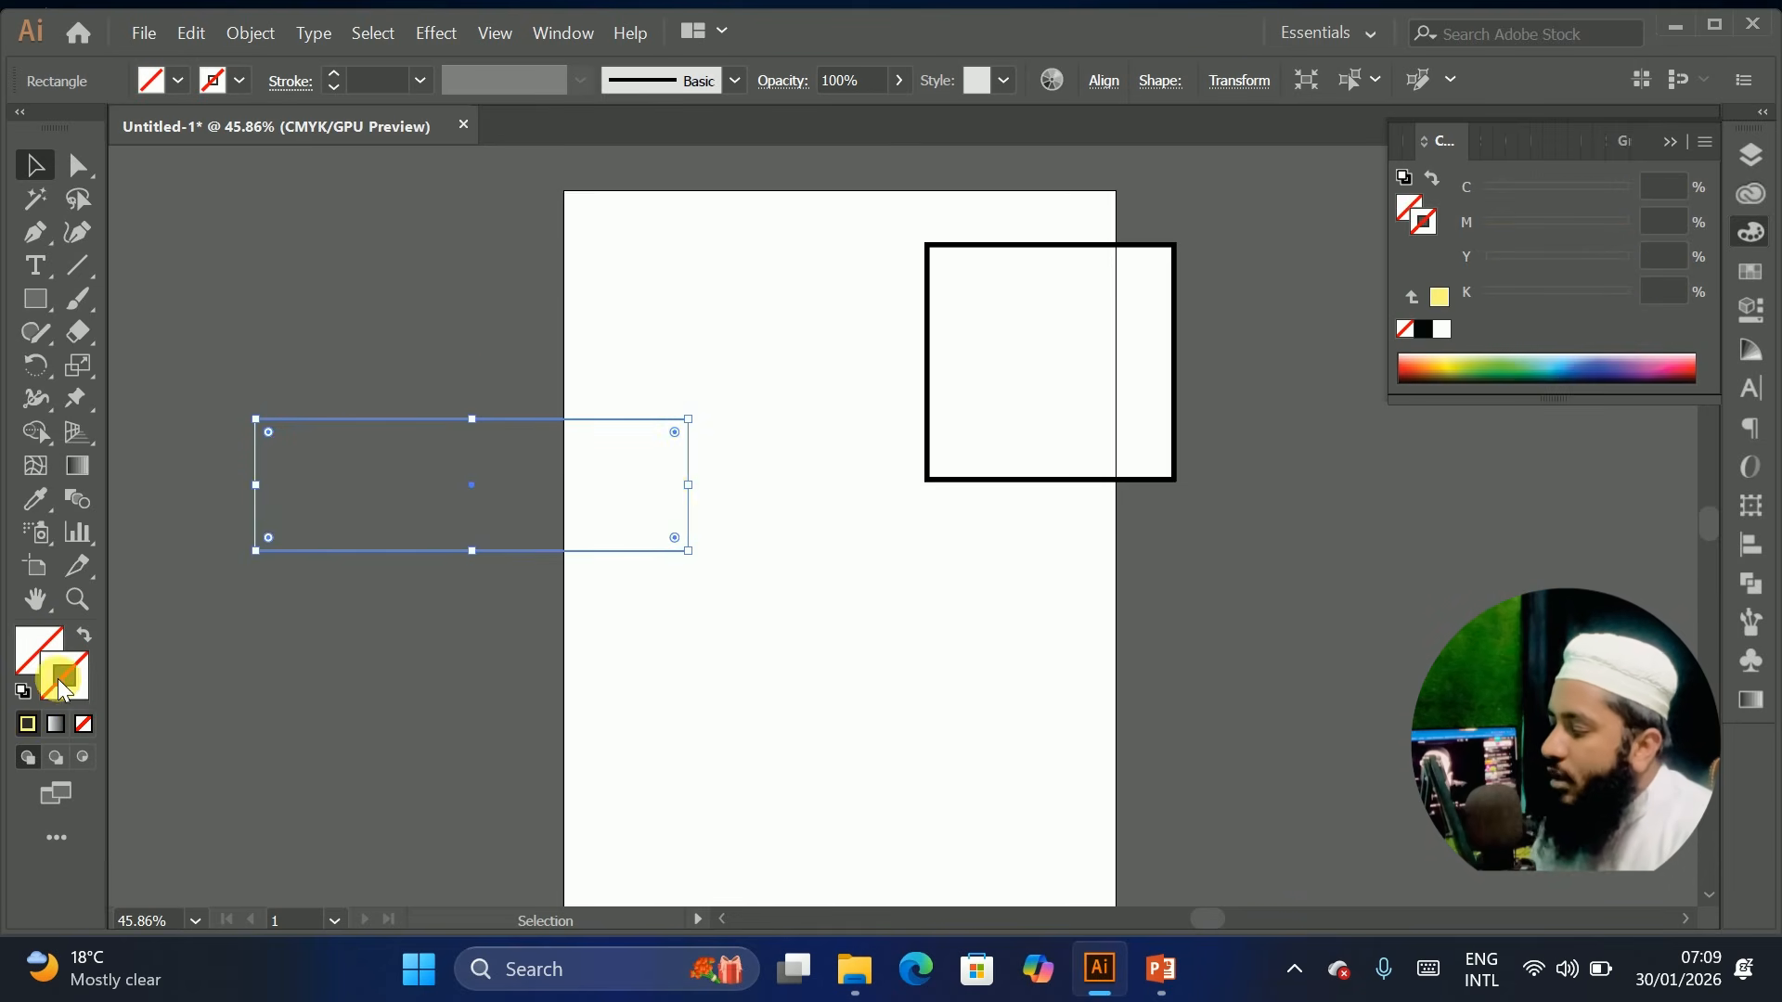
click(333, 74)
click(334, 74)
click(333, 74)
click(333, 74)
click(382, 442)
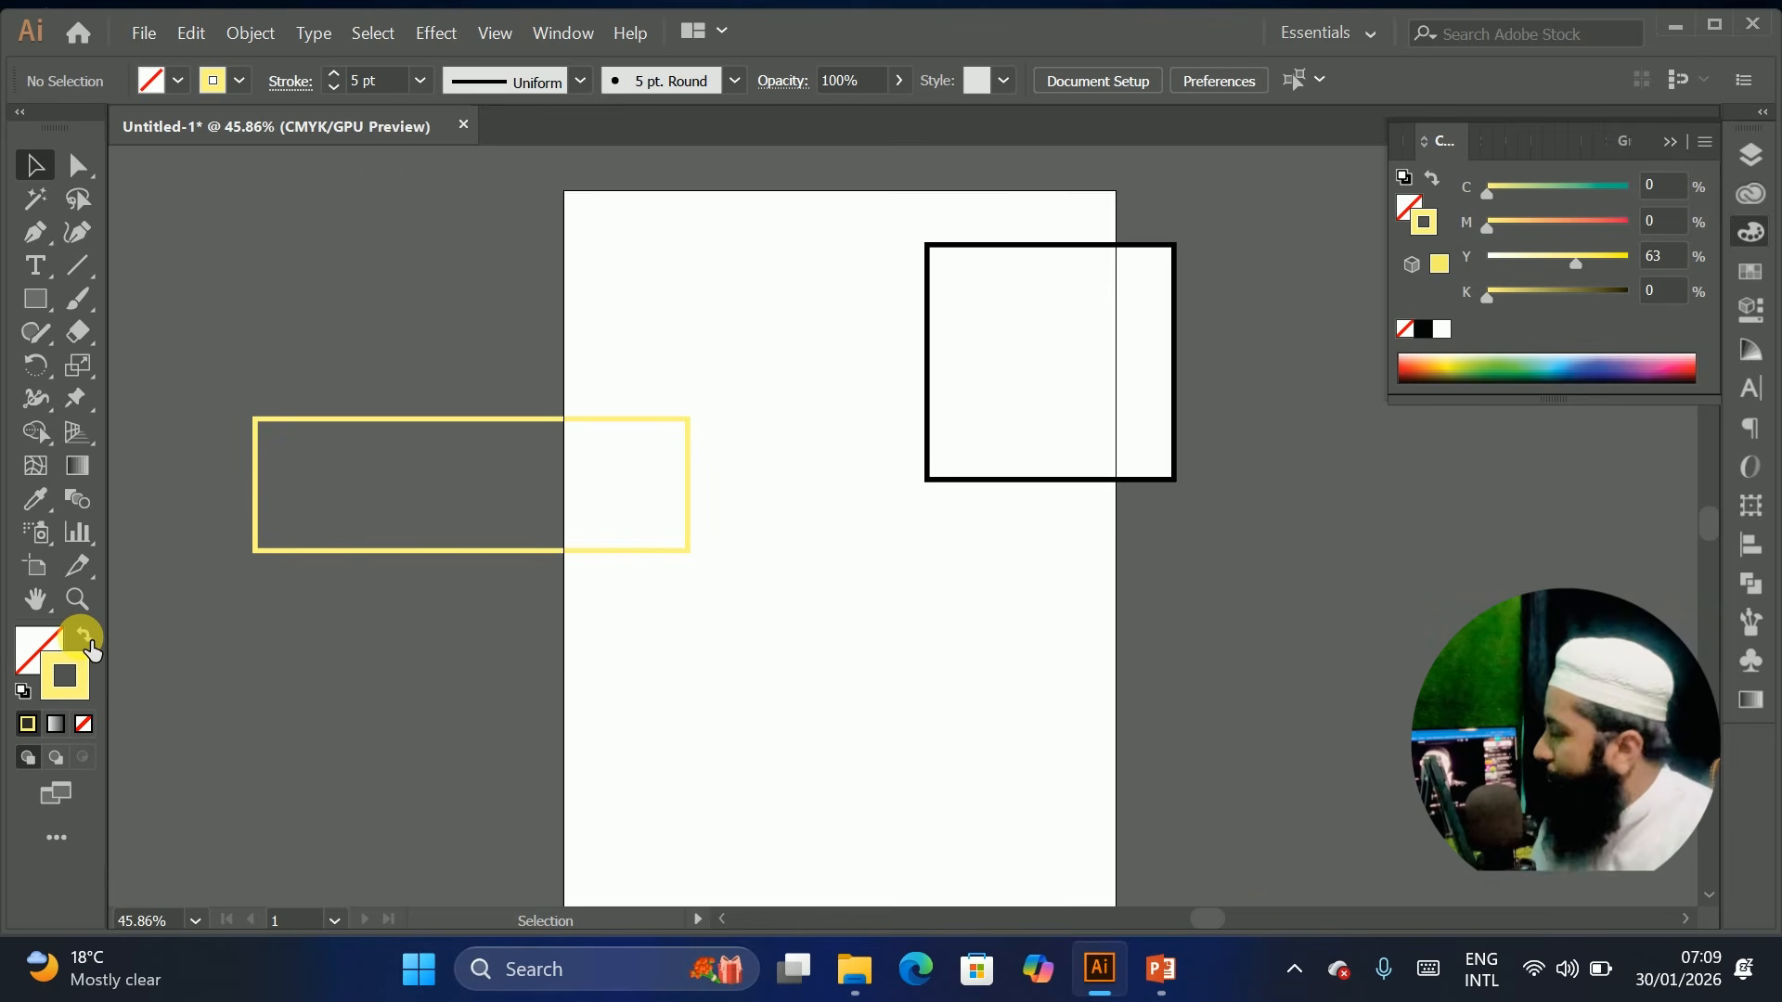
Swap the outlined rectangle's fill and stroke, and move it up and to the right across the artboard's left edge
click(85, 636)
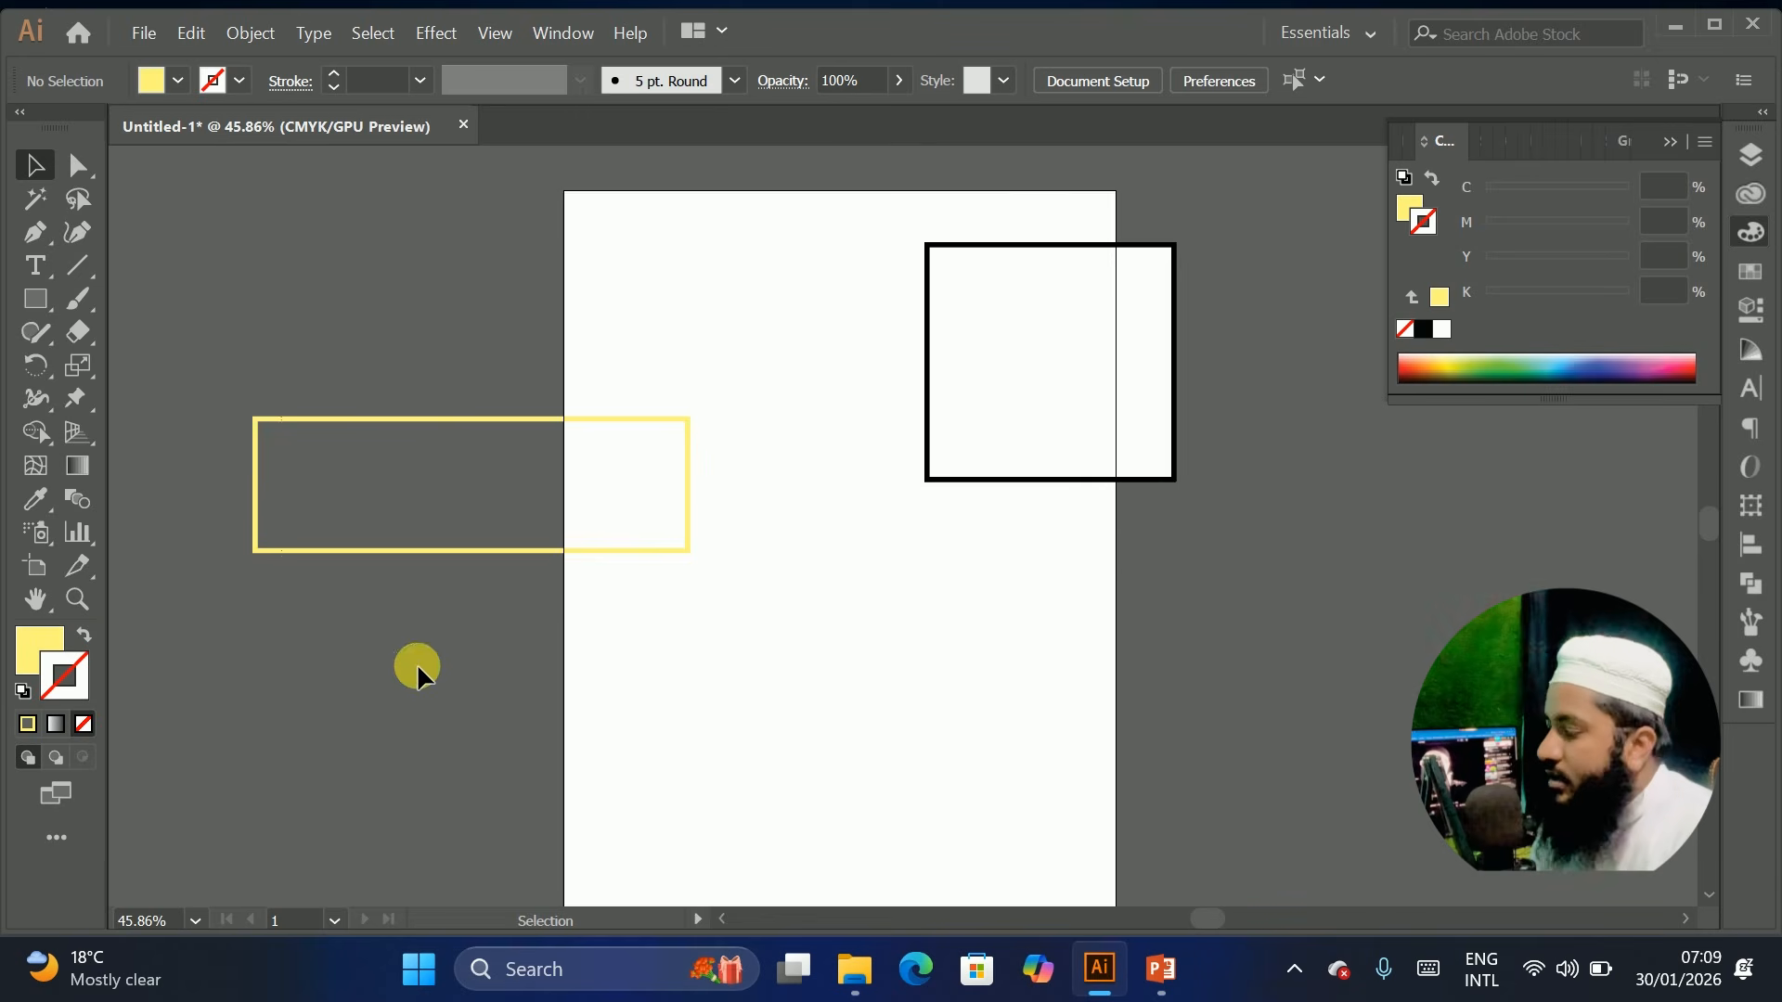
click(400, 550)
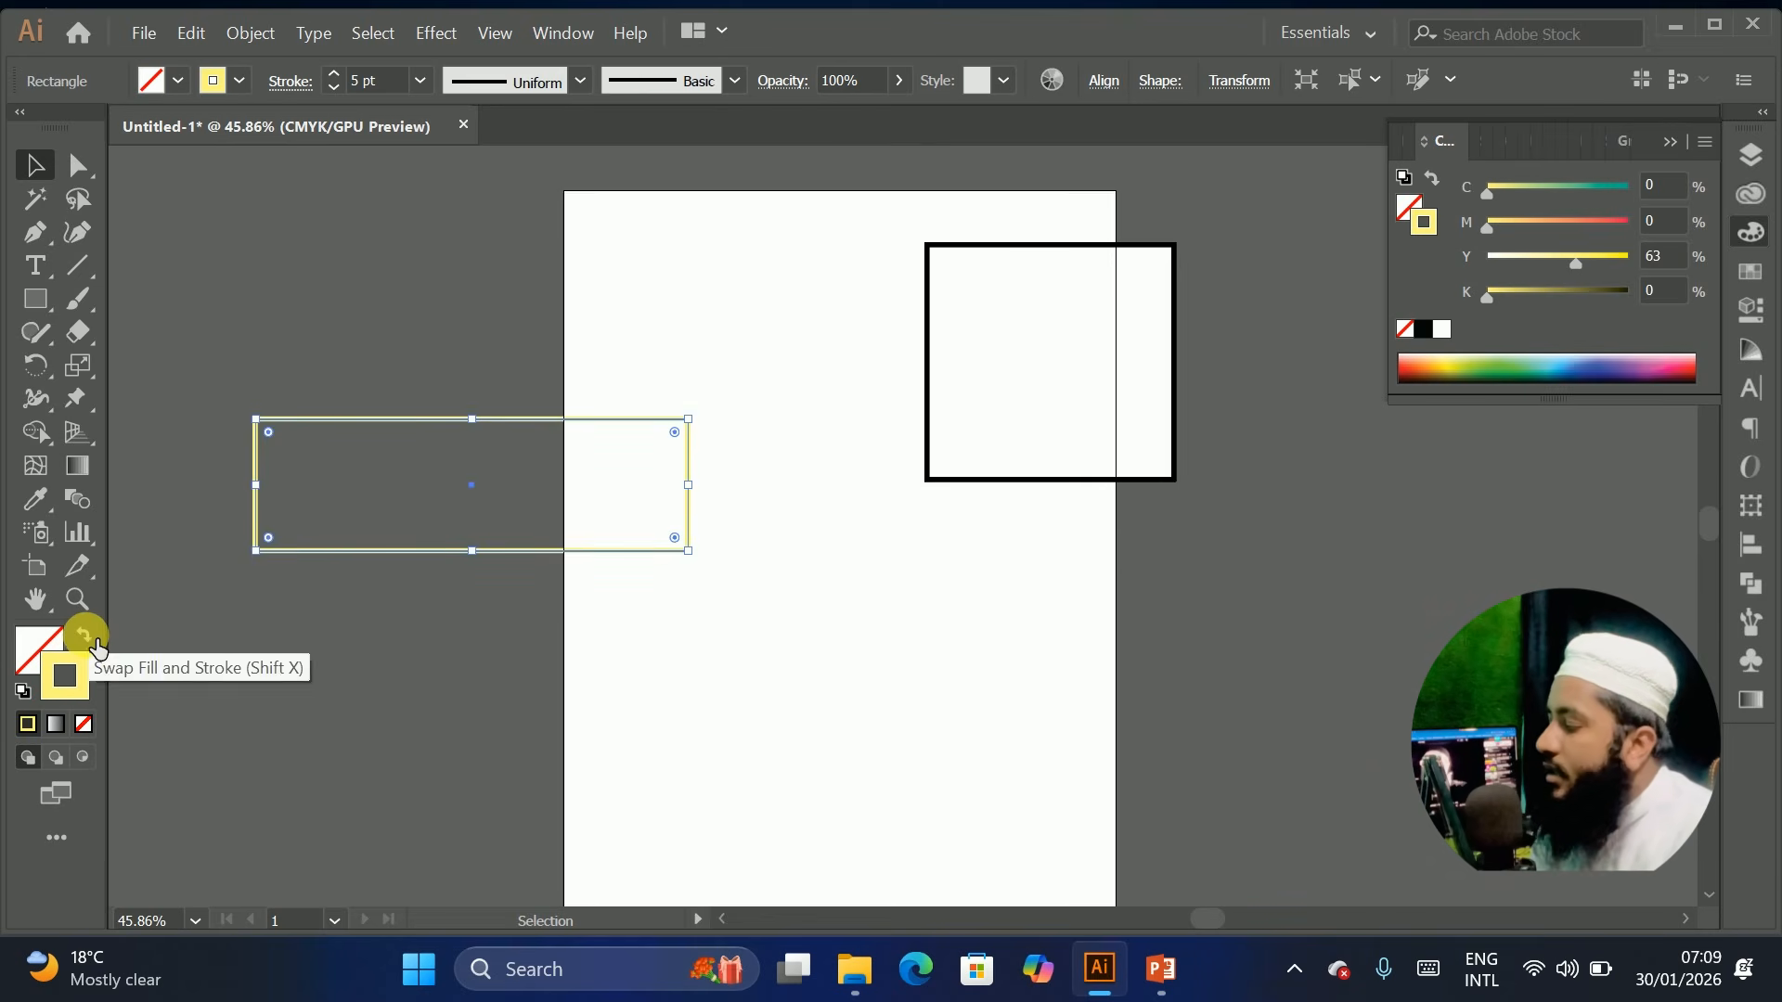
click(85, 634)
drag(396, 506, 382, 449)
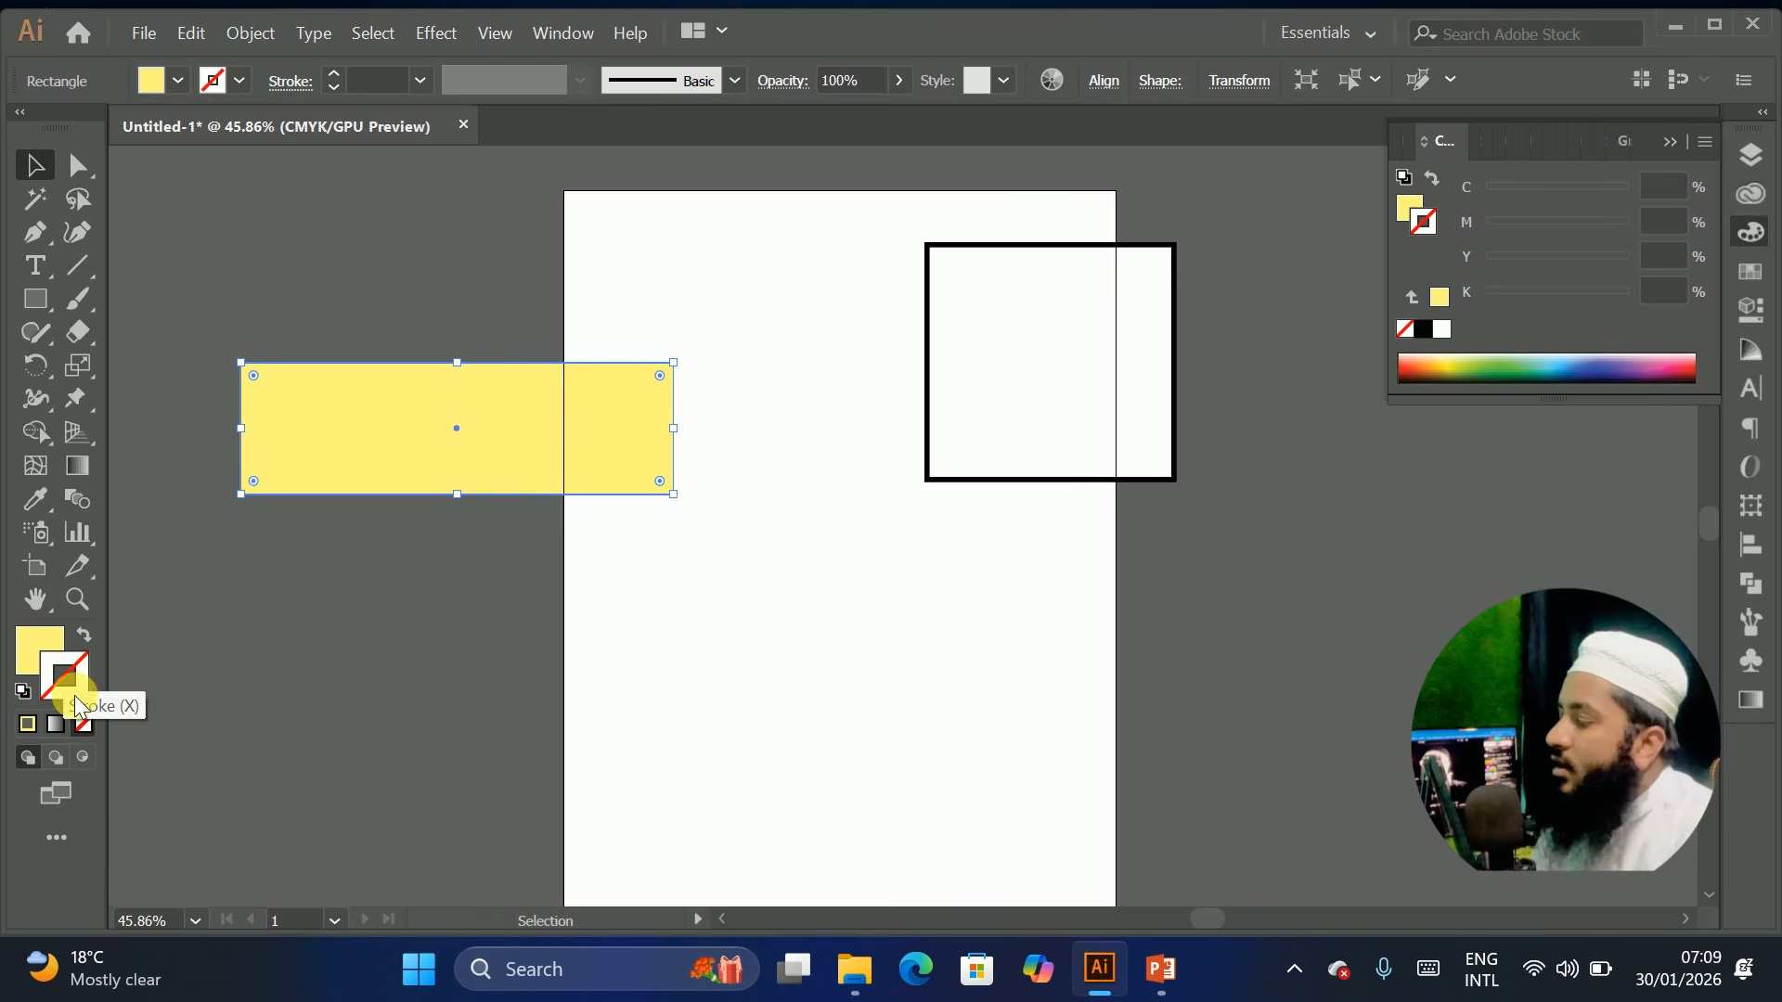
click(27, 640)
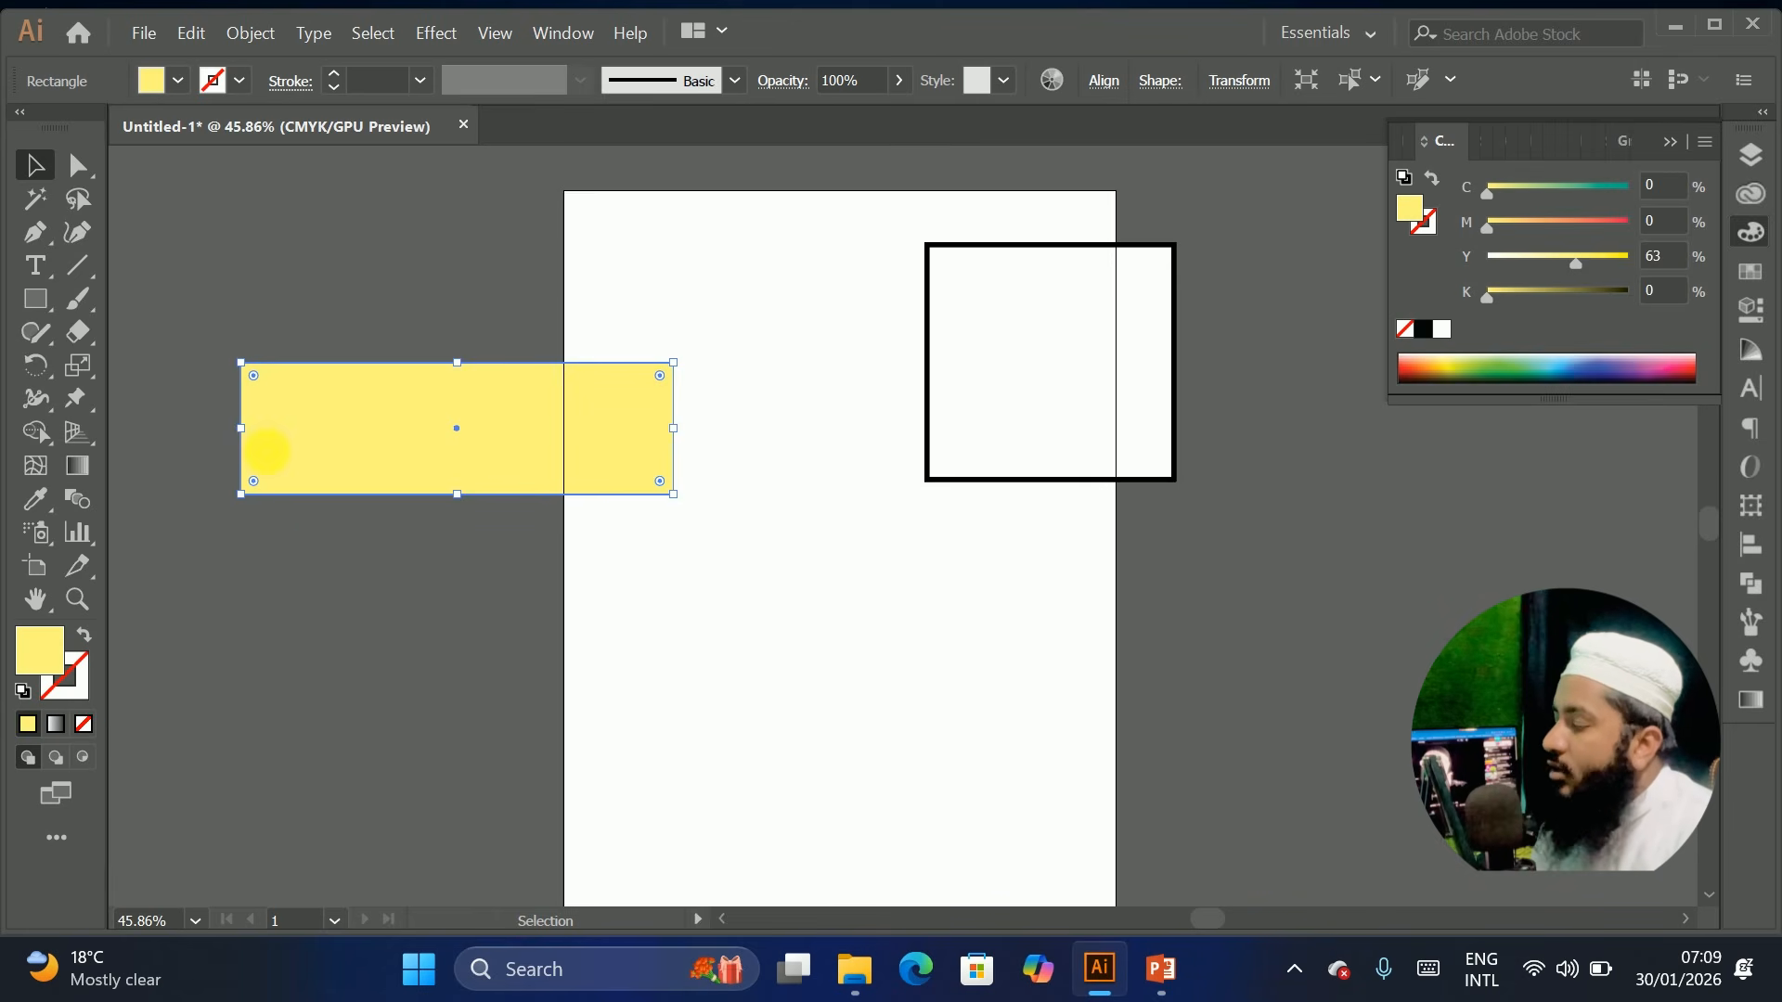
drag(320, 511, 321, 496)
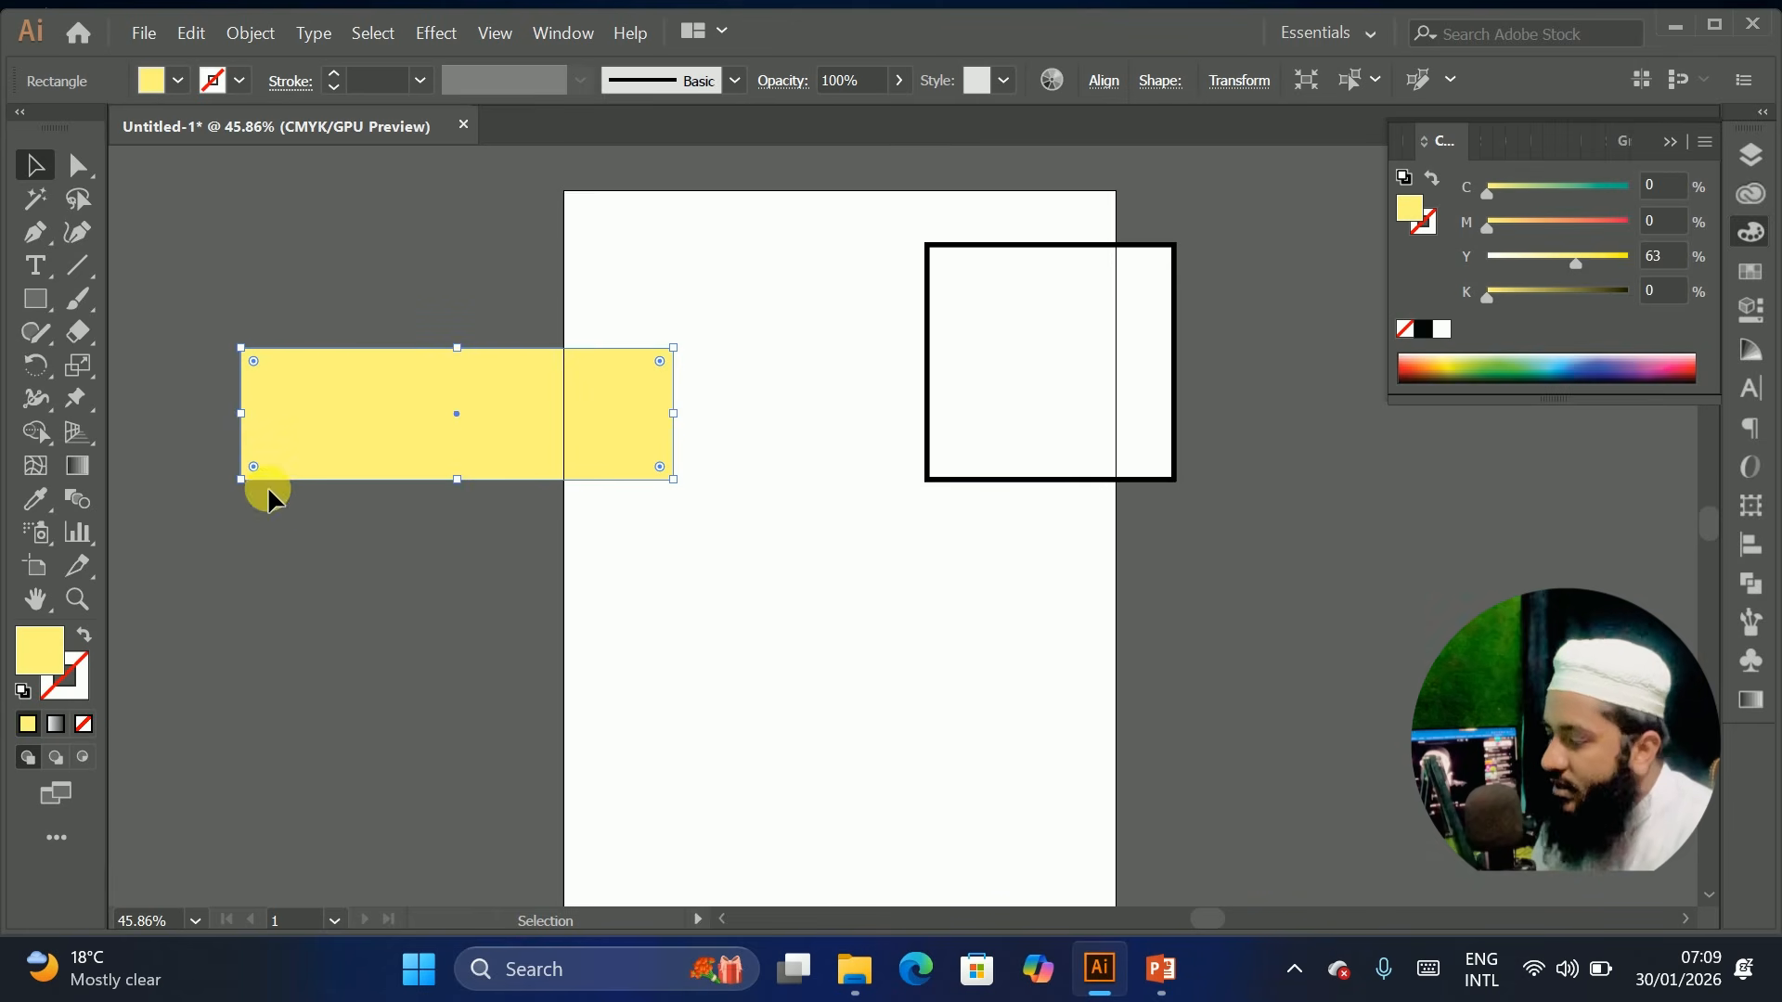
drag(319, 427, 342, 381)
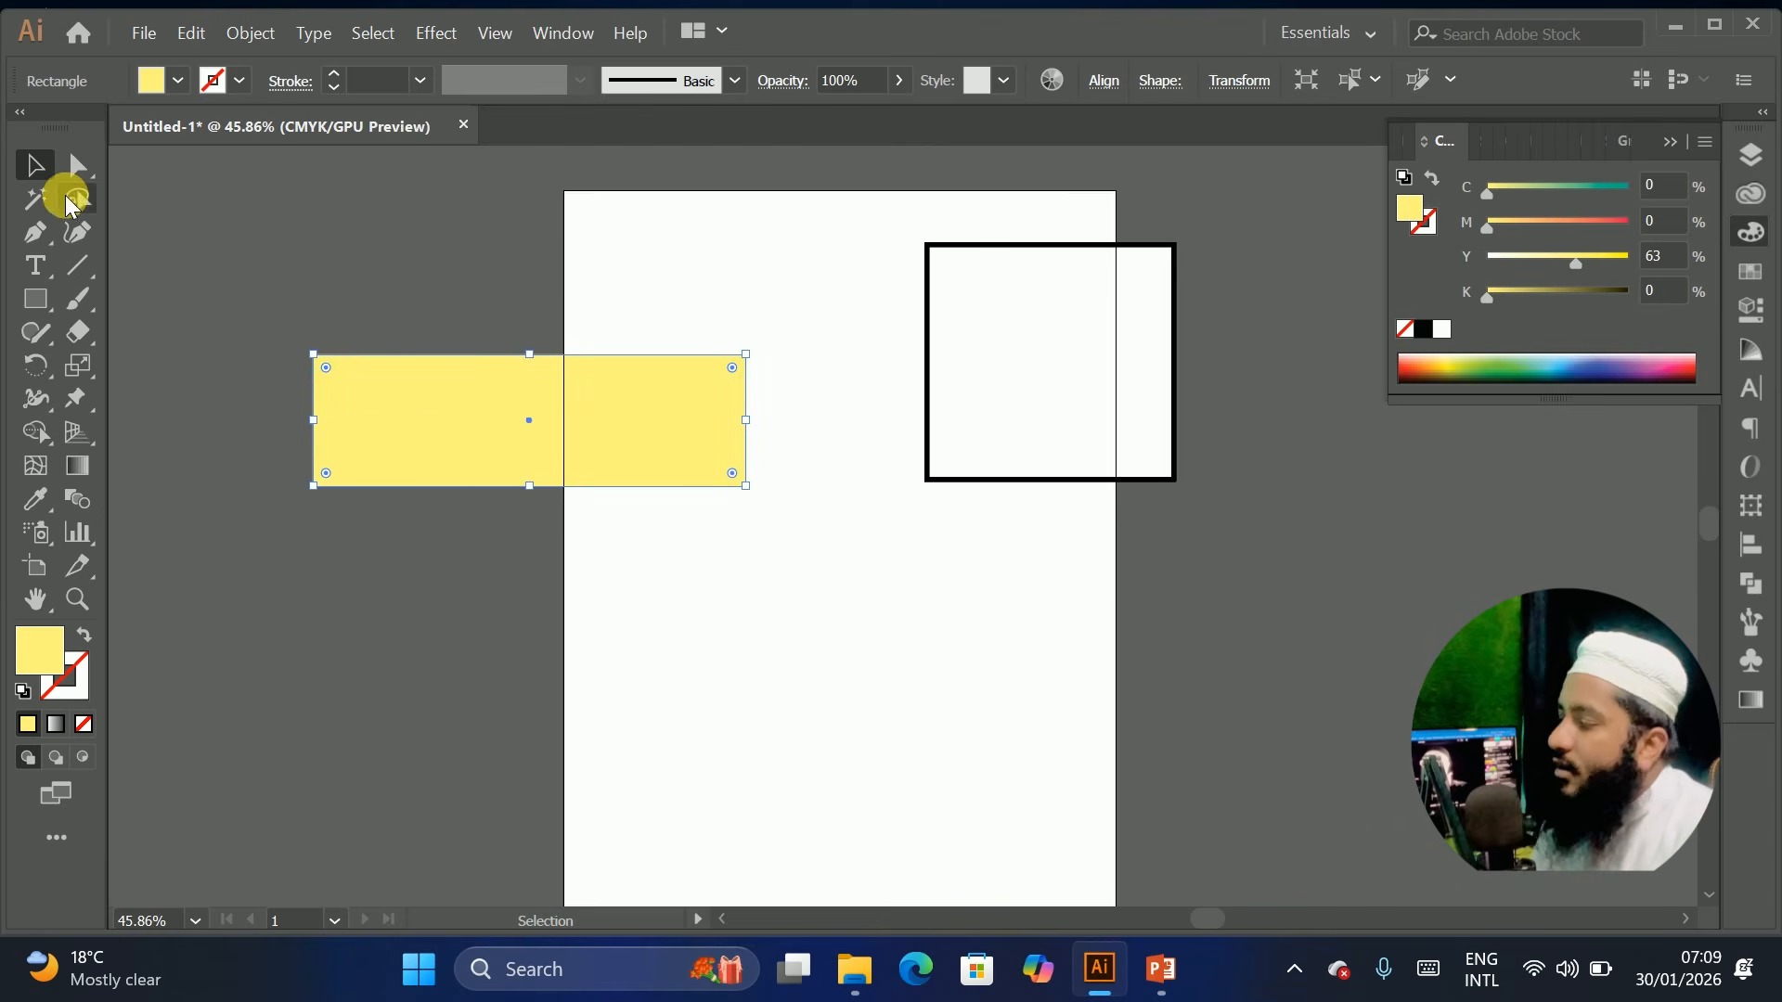
Round the yellow rectangle's two upper corners fully with the Direct Selection tool, and shift the shape up and left
click(79, 165)
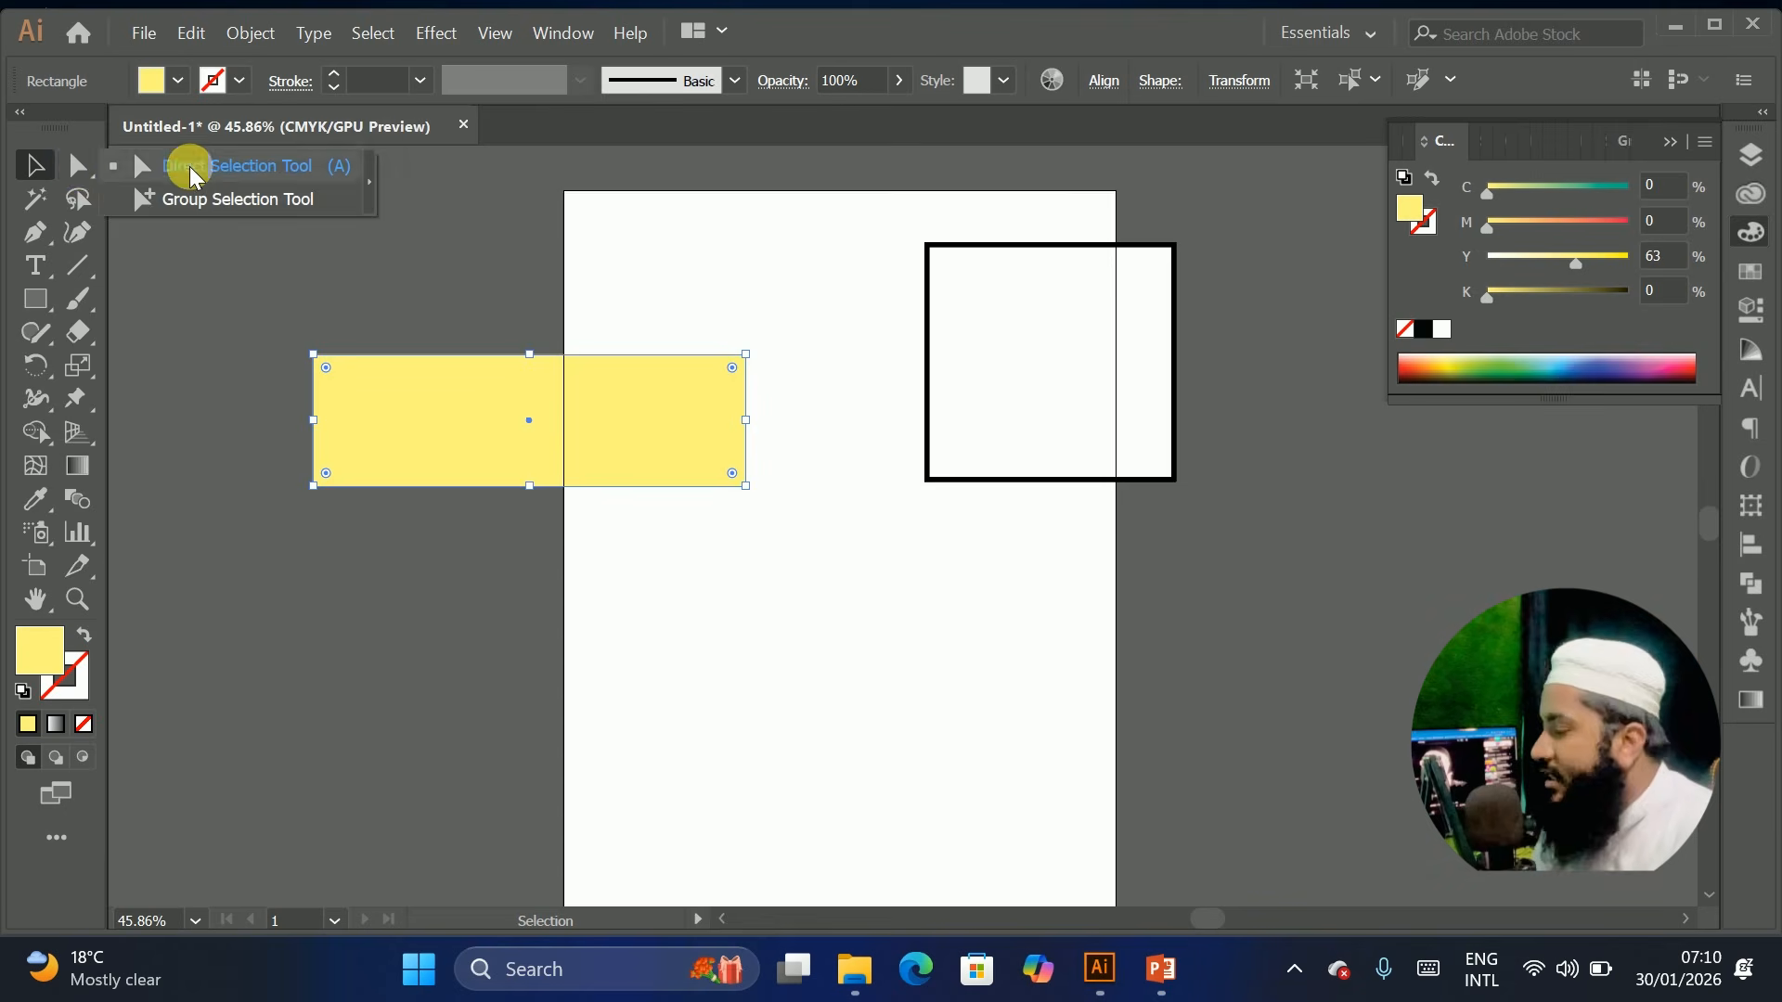
click(79, 166)
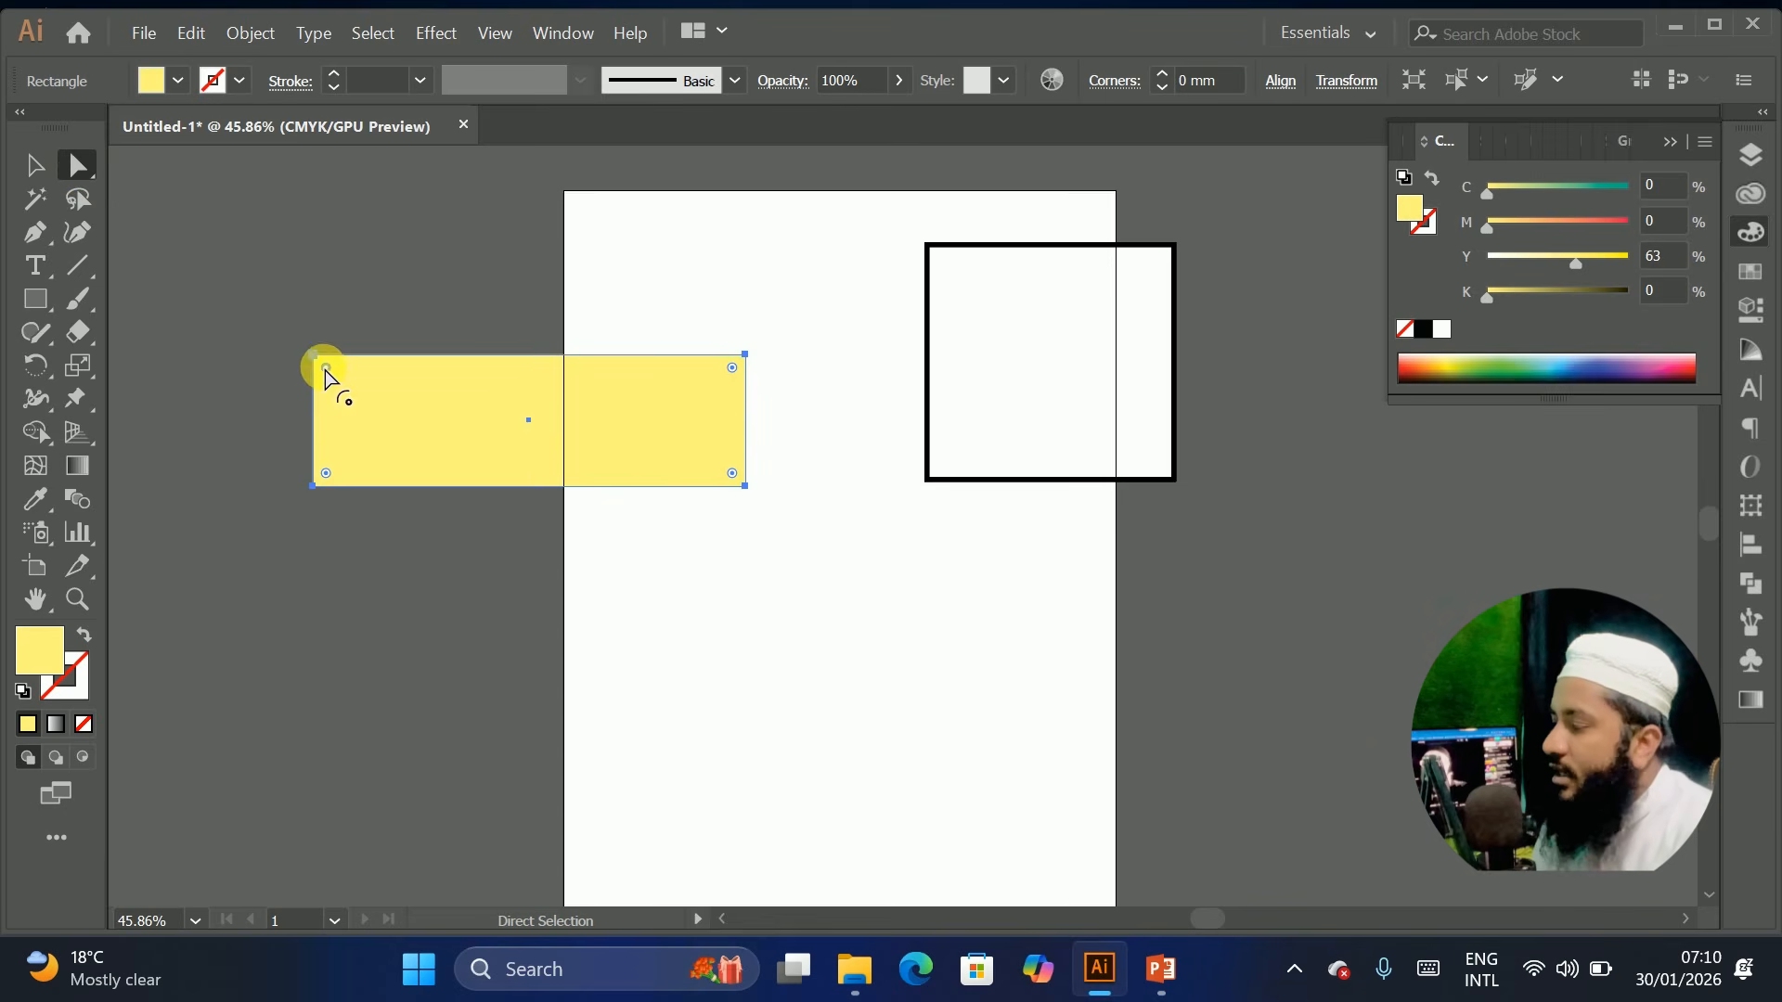
drag(324, 371, 529, 557)
drag(477, 410, 503, 371)
drag(659, 343, 401, 588)
click(402, 589)
drag(437, 370, 469, 384)
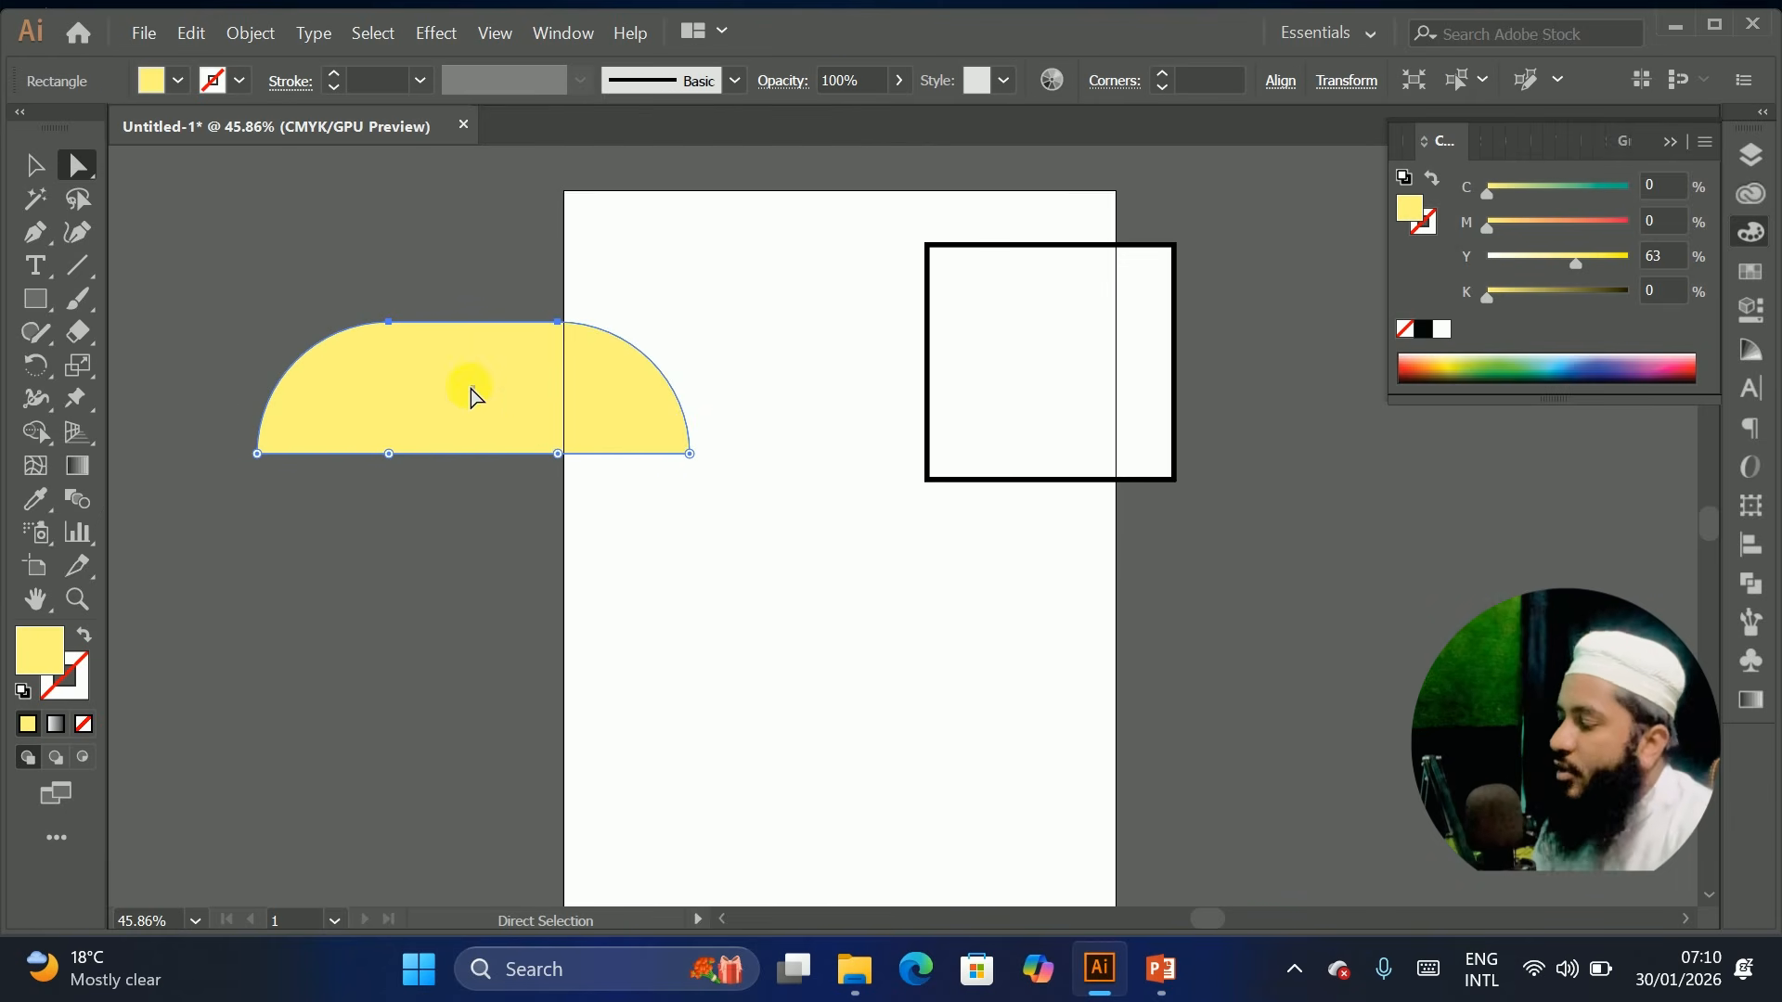
Undo the corner rounding and moves on the yellow rectangle
key(ctrl+z)
key(ctrl+z)
key(ctrl+z)
key(ctrl+z)
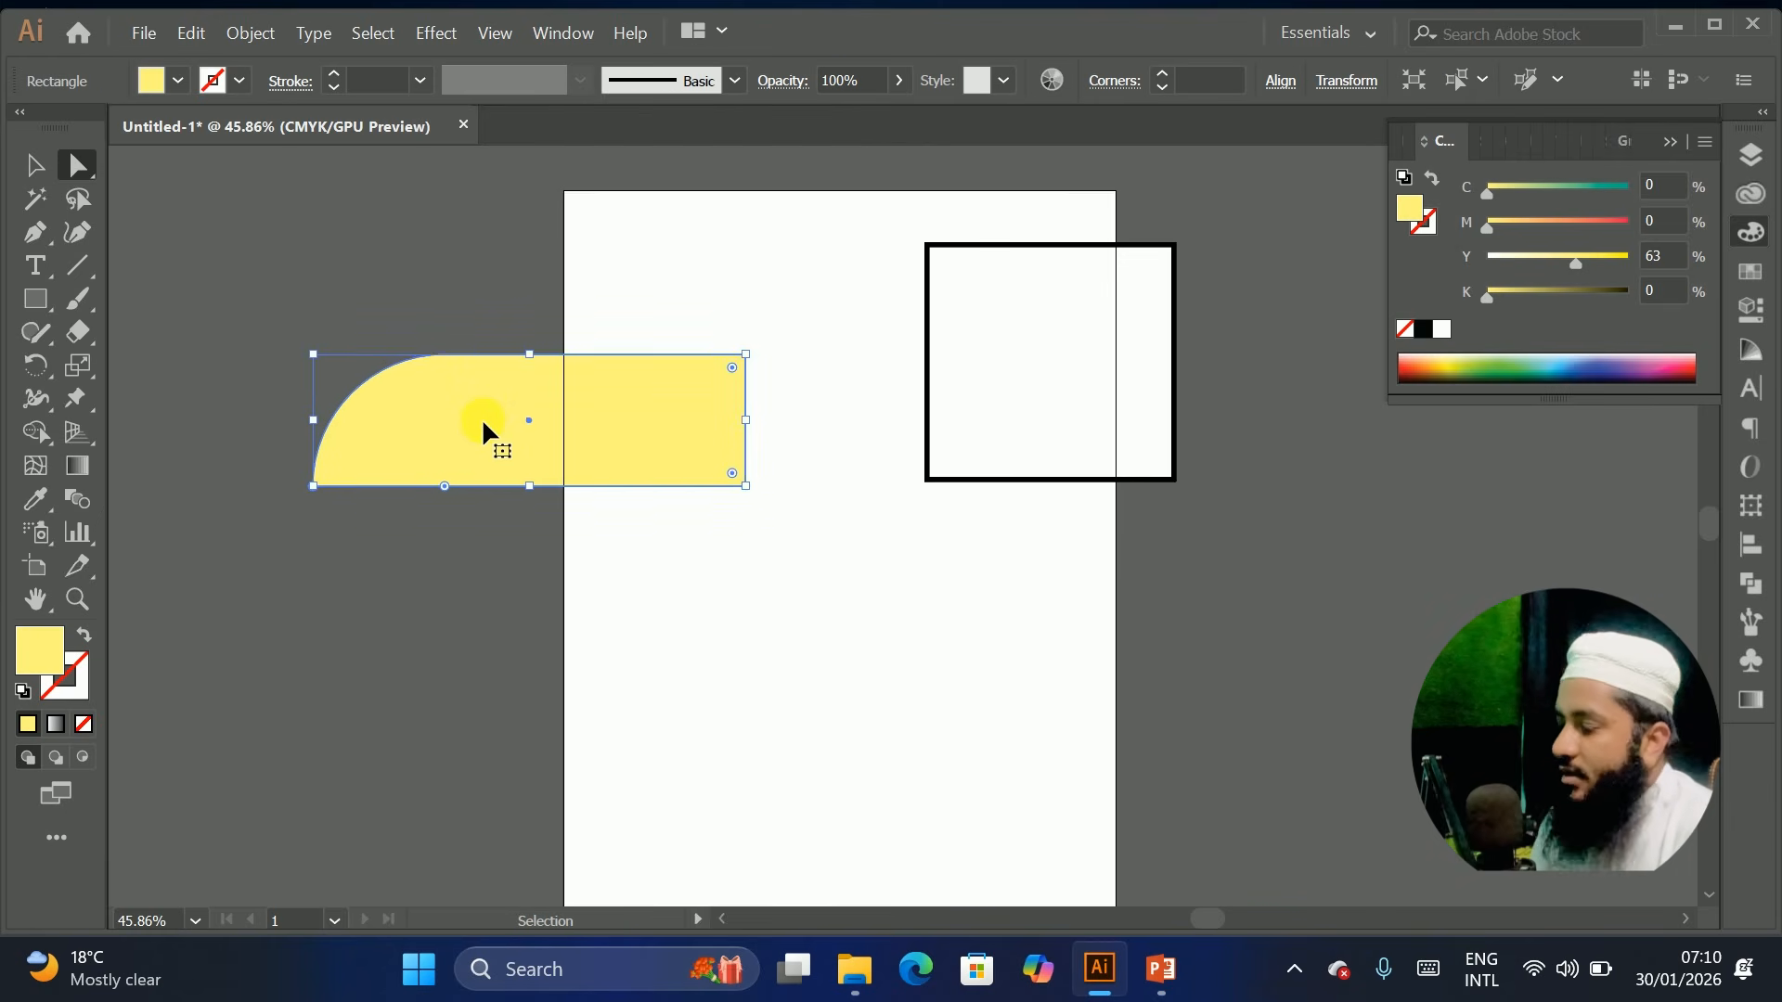
Pull the yellow rectangle's upper-left anchor point far outward to distort it, and delete the resulting shape
mouse_move(469, 396)
mouse_down()
mouse_move(373, 443)
mouse_move(459, 404)
mouse_up()
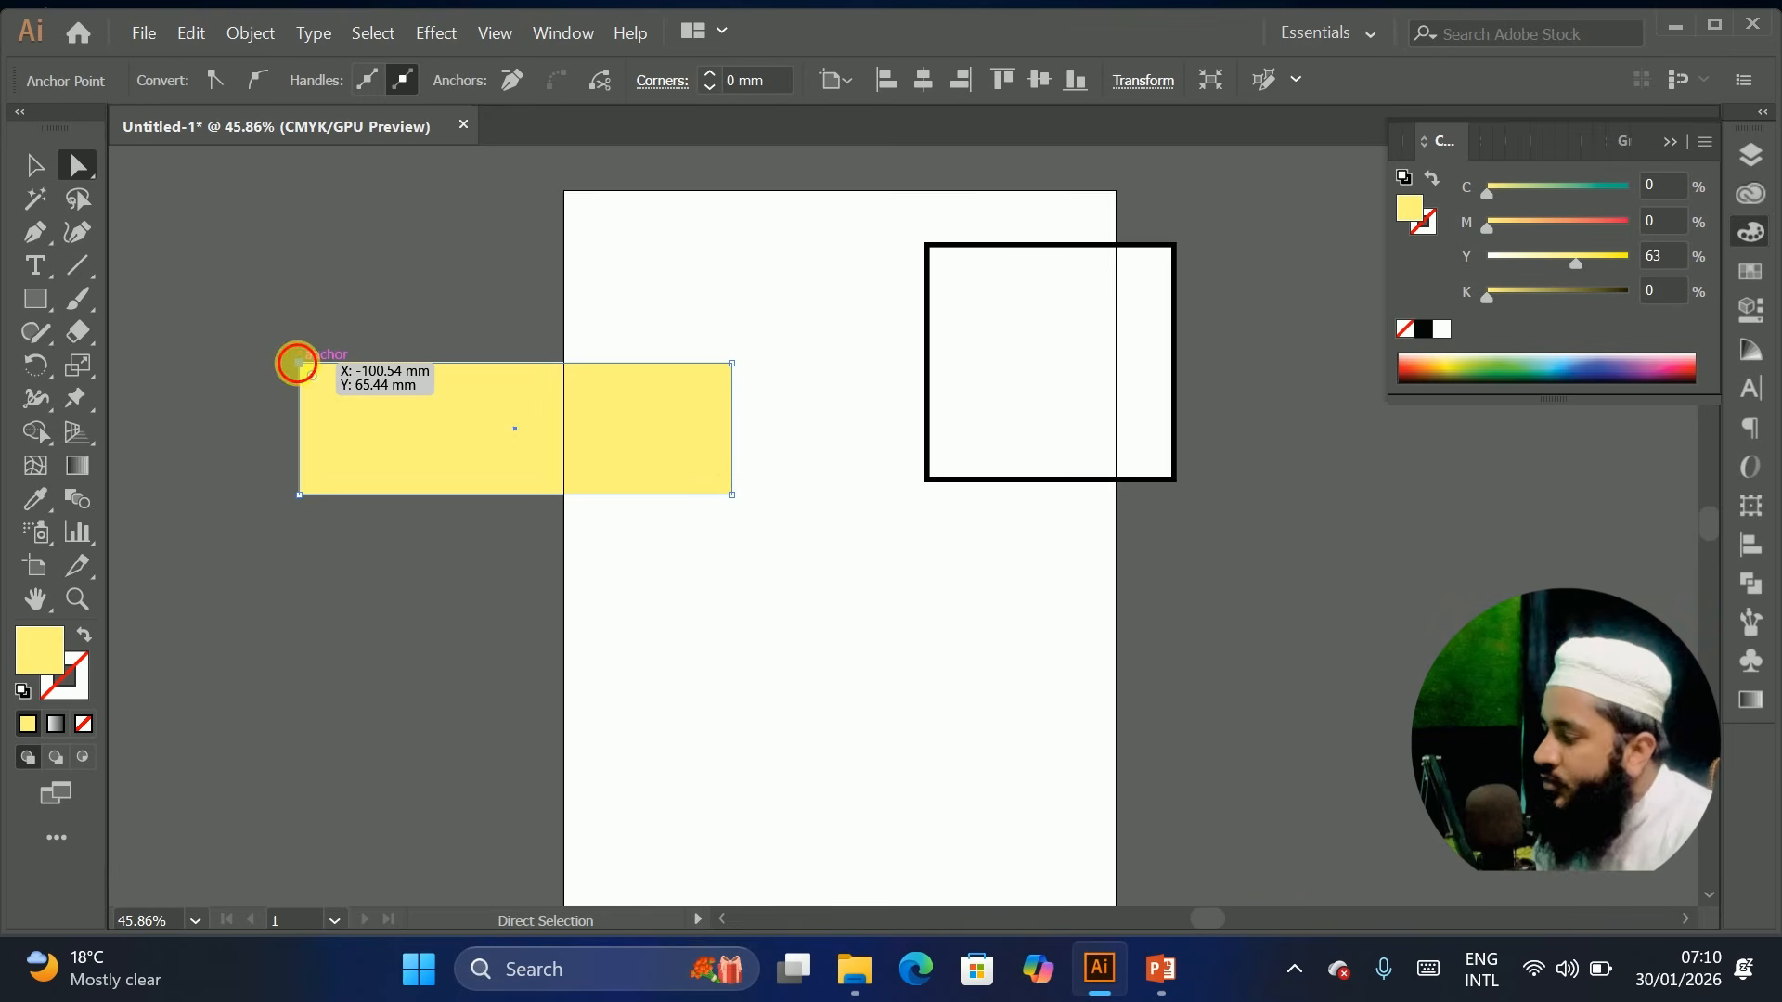
mouse_move(298, 365)
mouse_down()
mouse_move(179, 318)
mouse_move(71, 350)
mouse_move(250, 340)
mouse_move(270, 360)
mouse_up()
drag(645, 479, 577, 509)
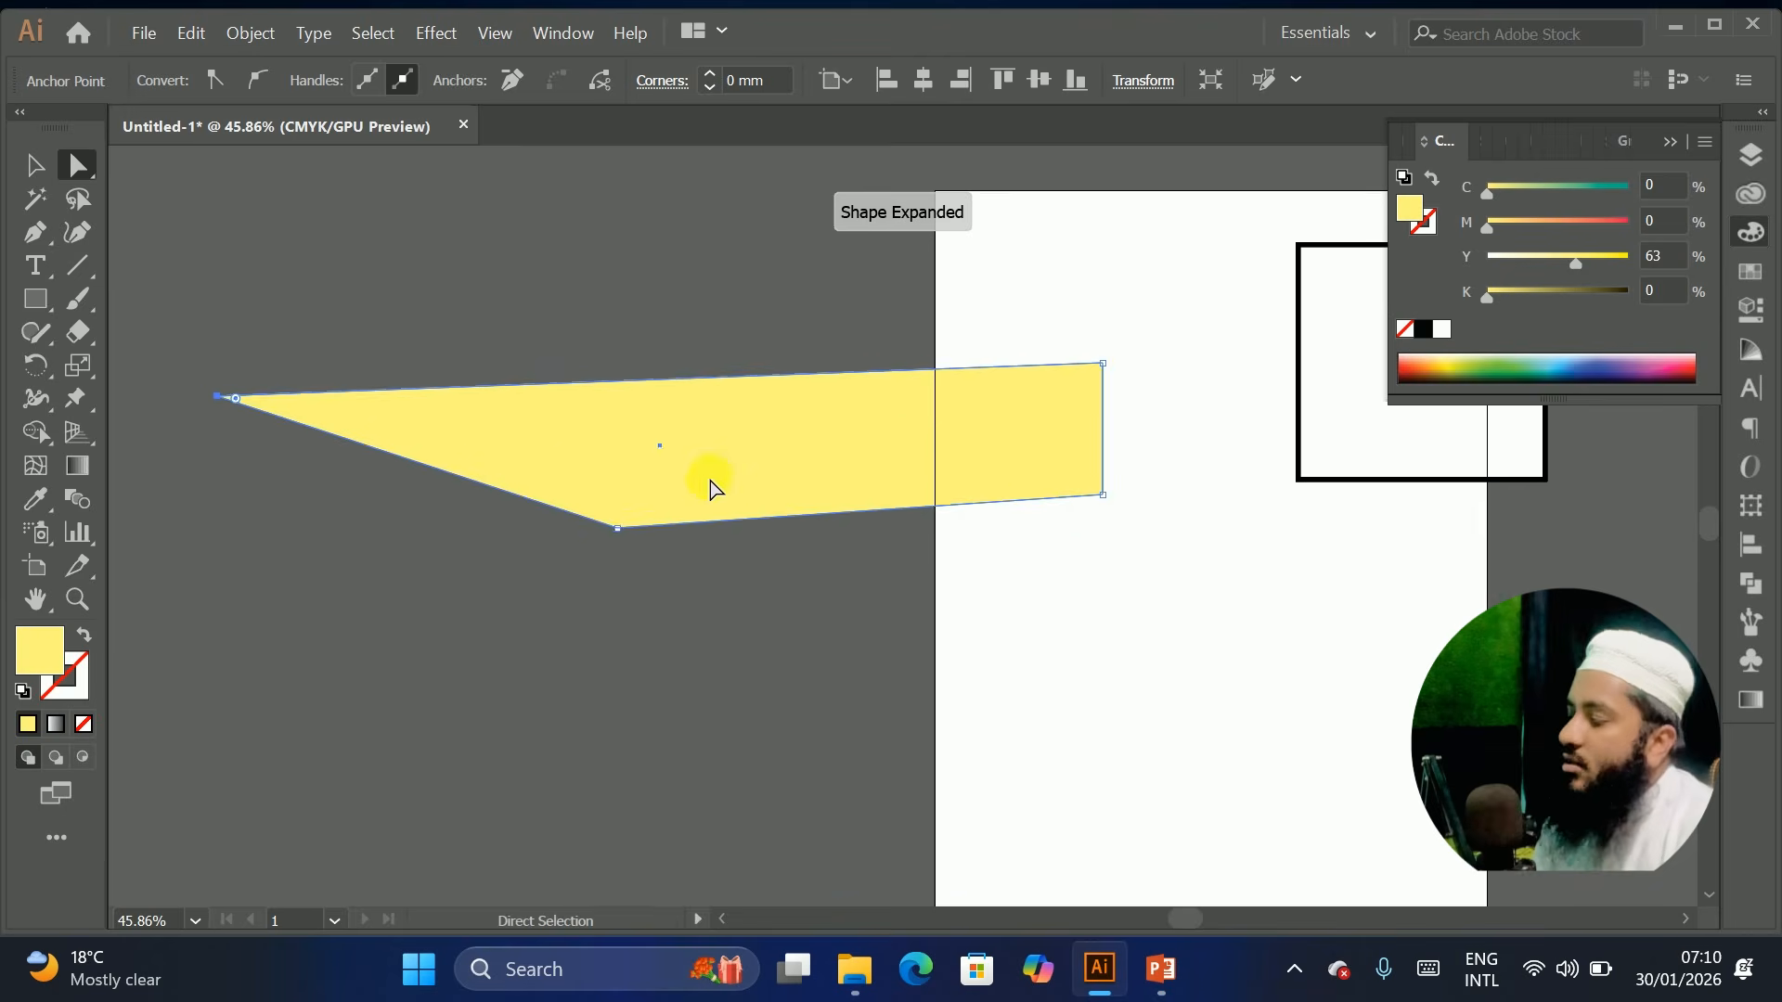
drag(708, 489, 759, 647)
key(Delete)
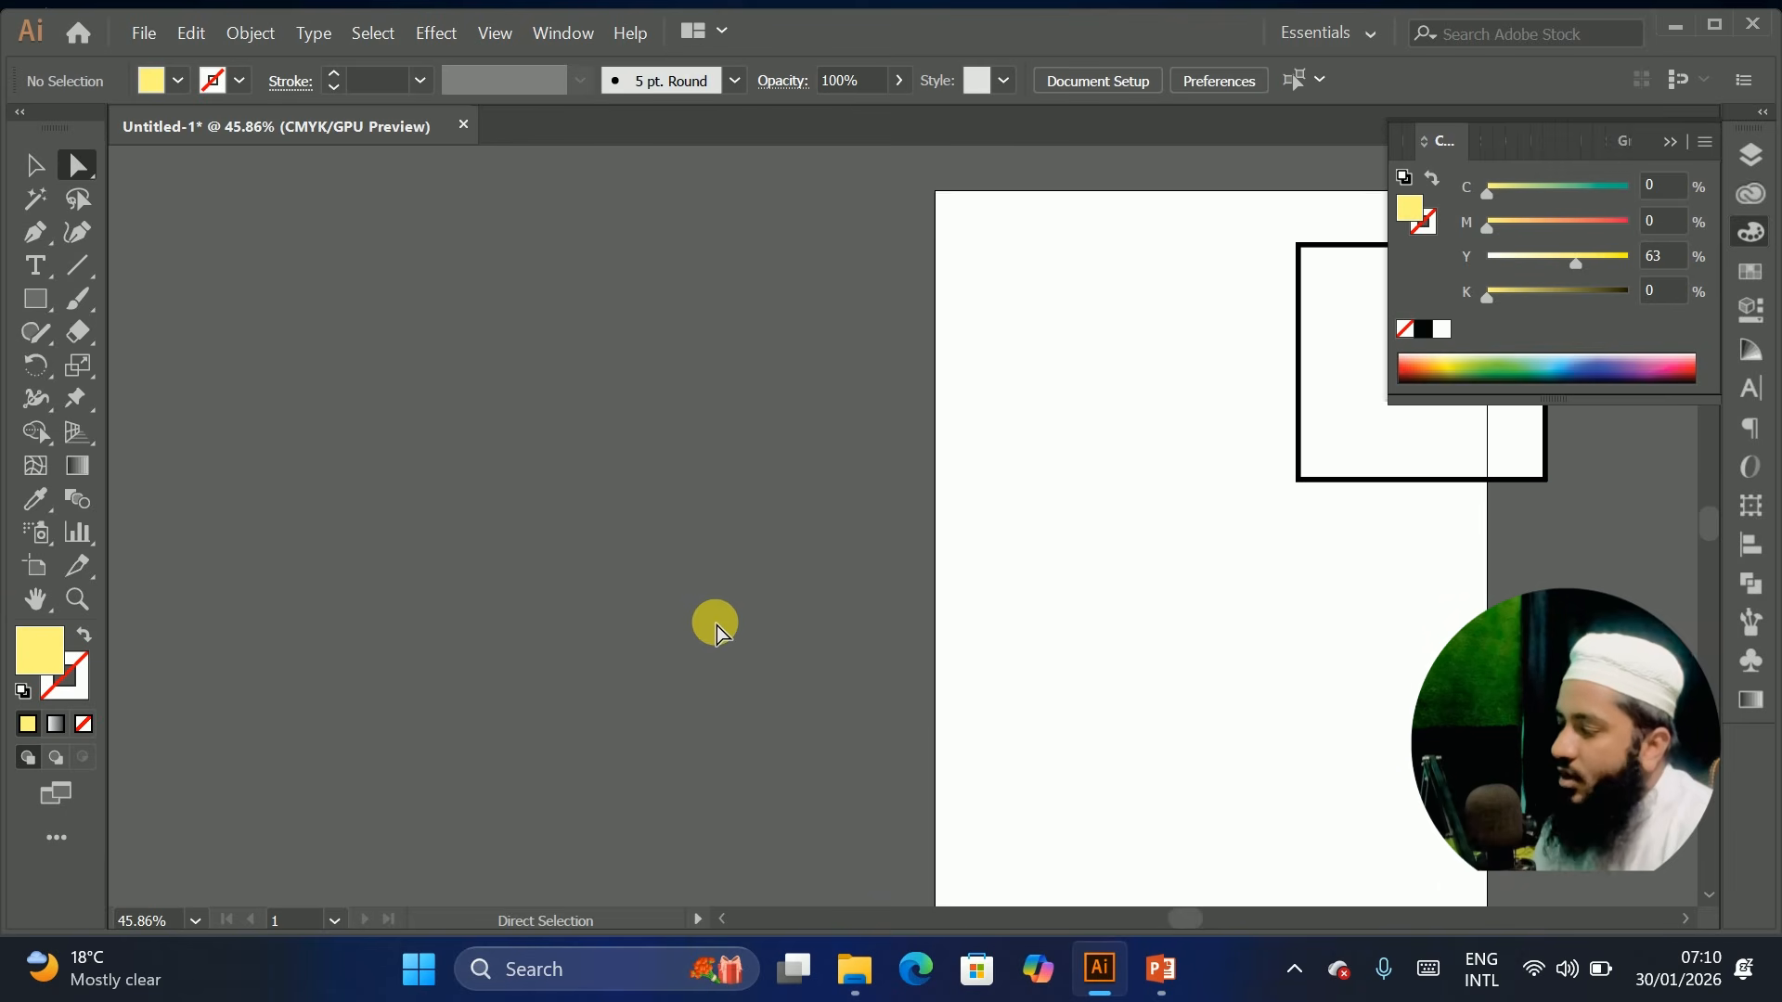
Draw a yellow square with the Rectangle tool in the empty area left of the artboard
drag(33, 301, 167, 359)
mouse_move(41, 304)
mouse_down()
mouse_move(119, 326)
mouse_move(124, 299)
mouse_up()
mouse_move(465, 349)
mouse_down()
mouse_move(720, 628)
mouse_move(750, 634)
mouse_up()
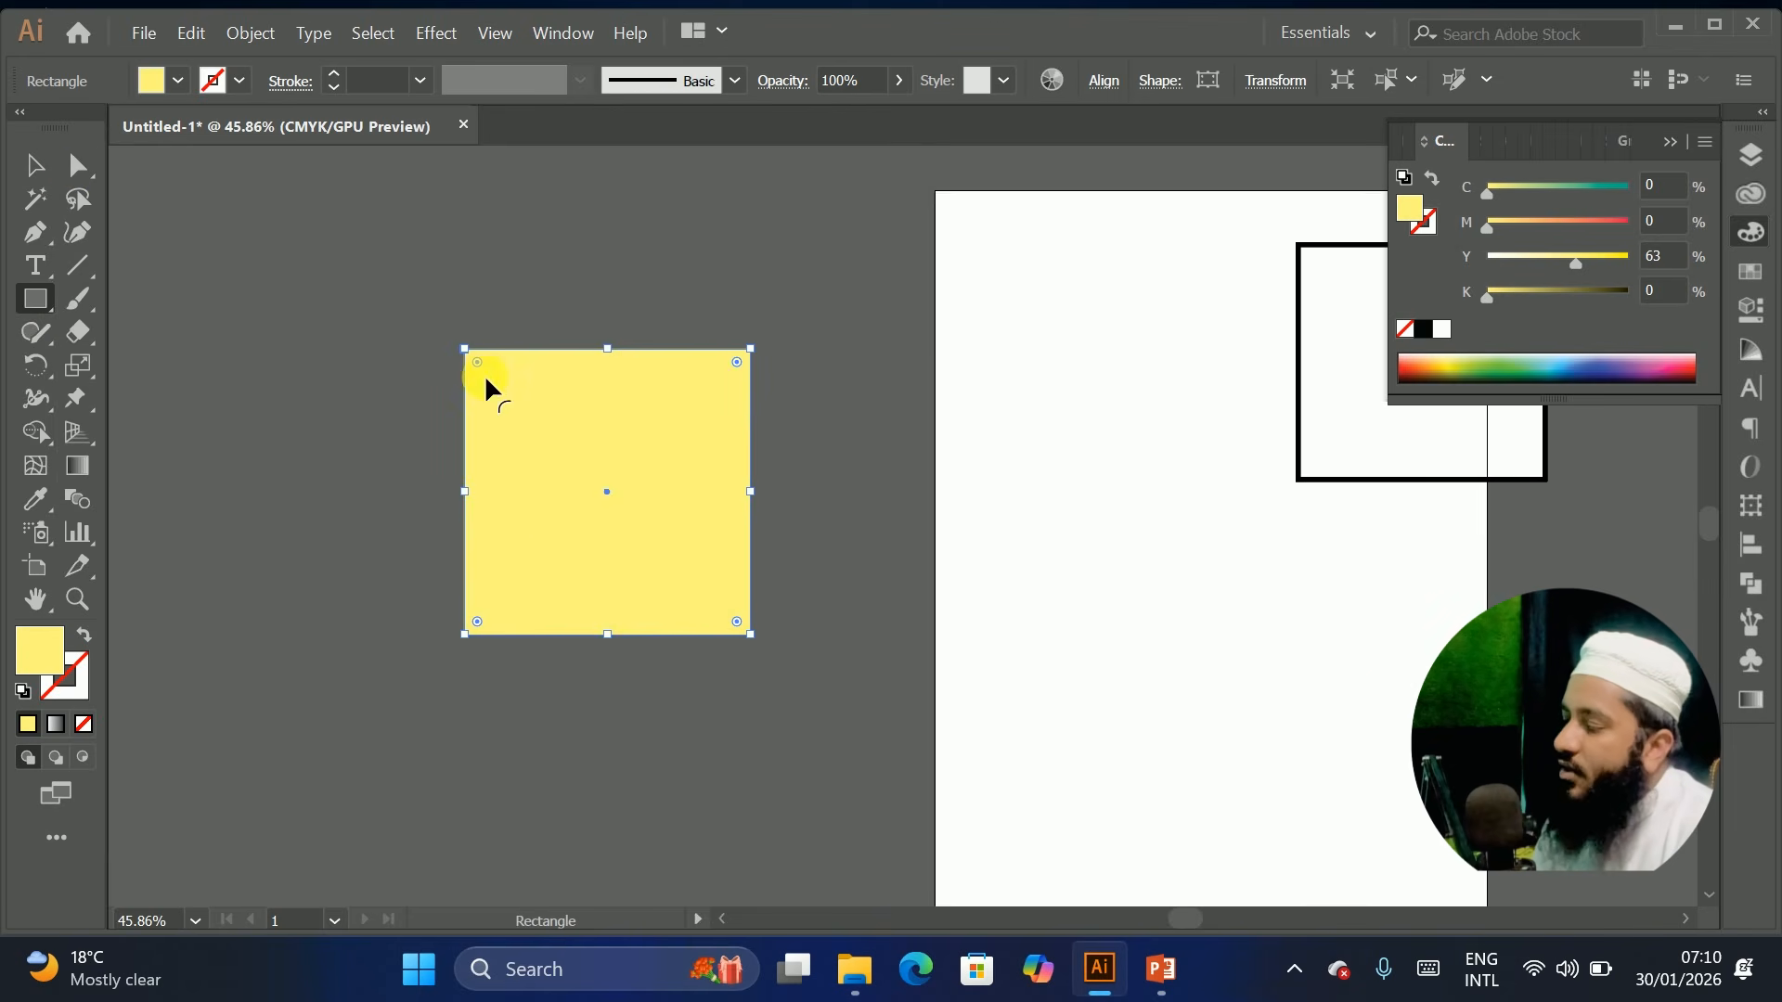
Pull the square's upper-right anchor horizontally outward with Direct Selection to slant that side, and move the shape up and left
click(78, 165)
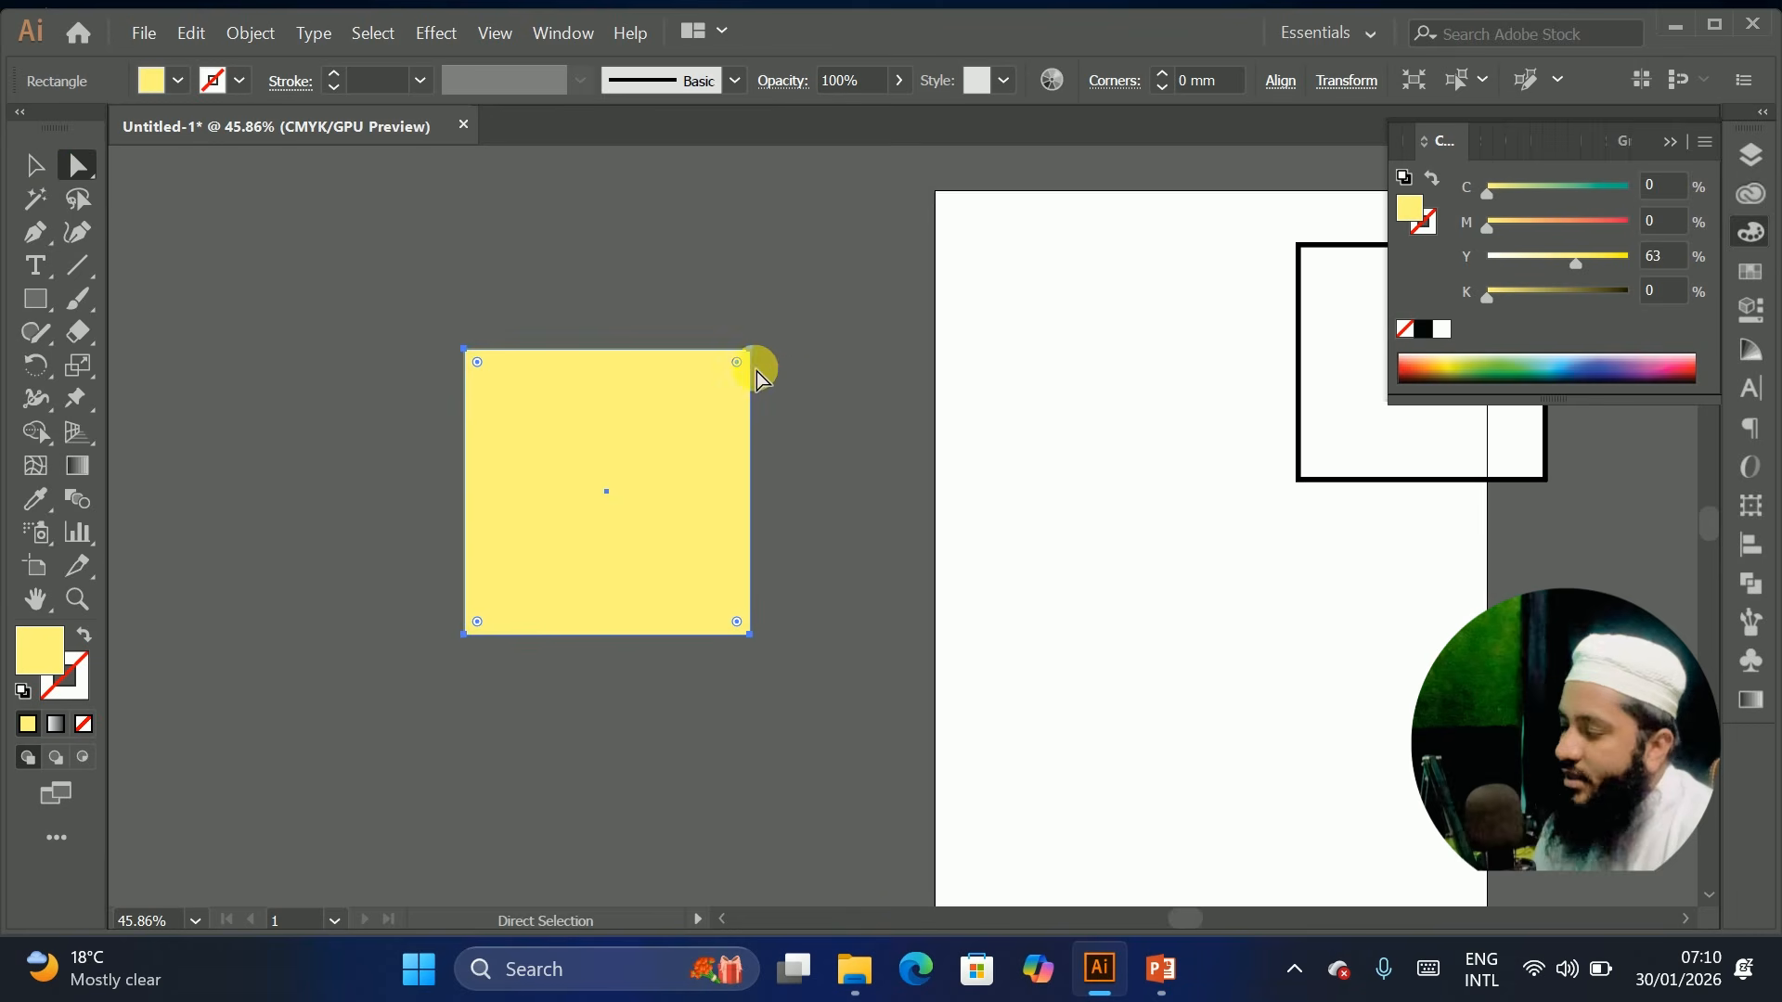
drag(750, 350, 921, 349)
drag(796, 442, 624, 421)
drag(477, 417, 450, 402)
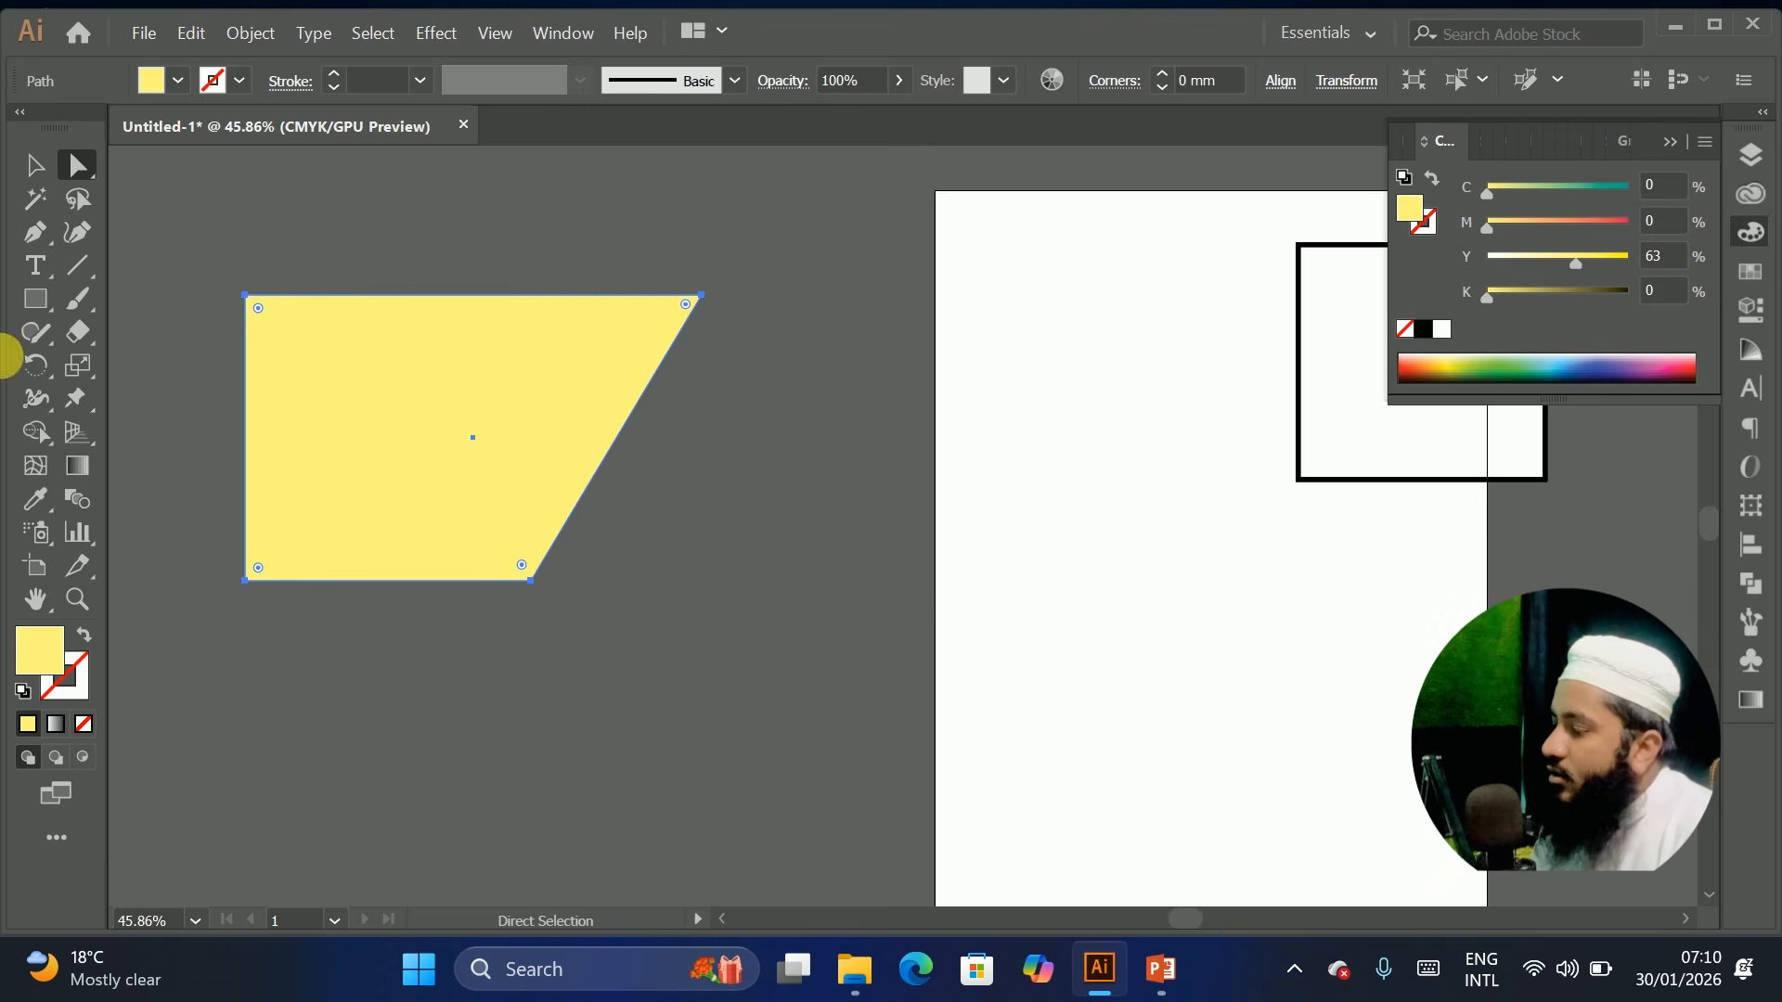
Round the slanted shape's upper-left corner to a radius of about 109 mm
click(260, 312)
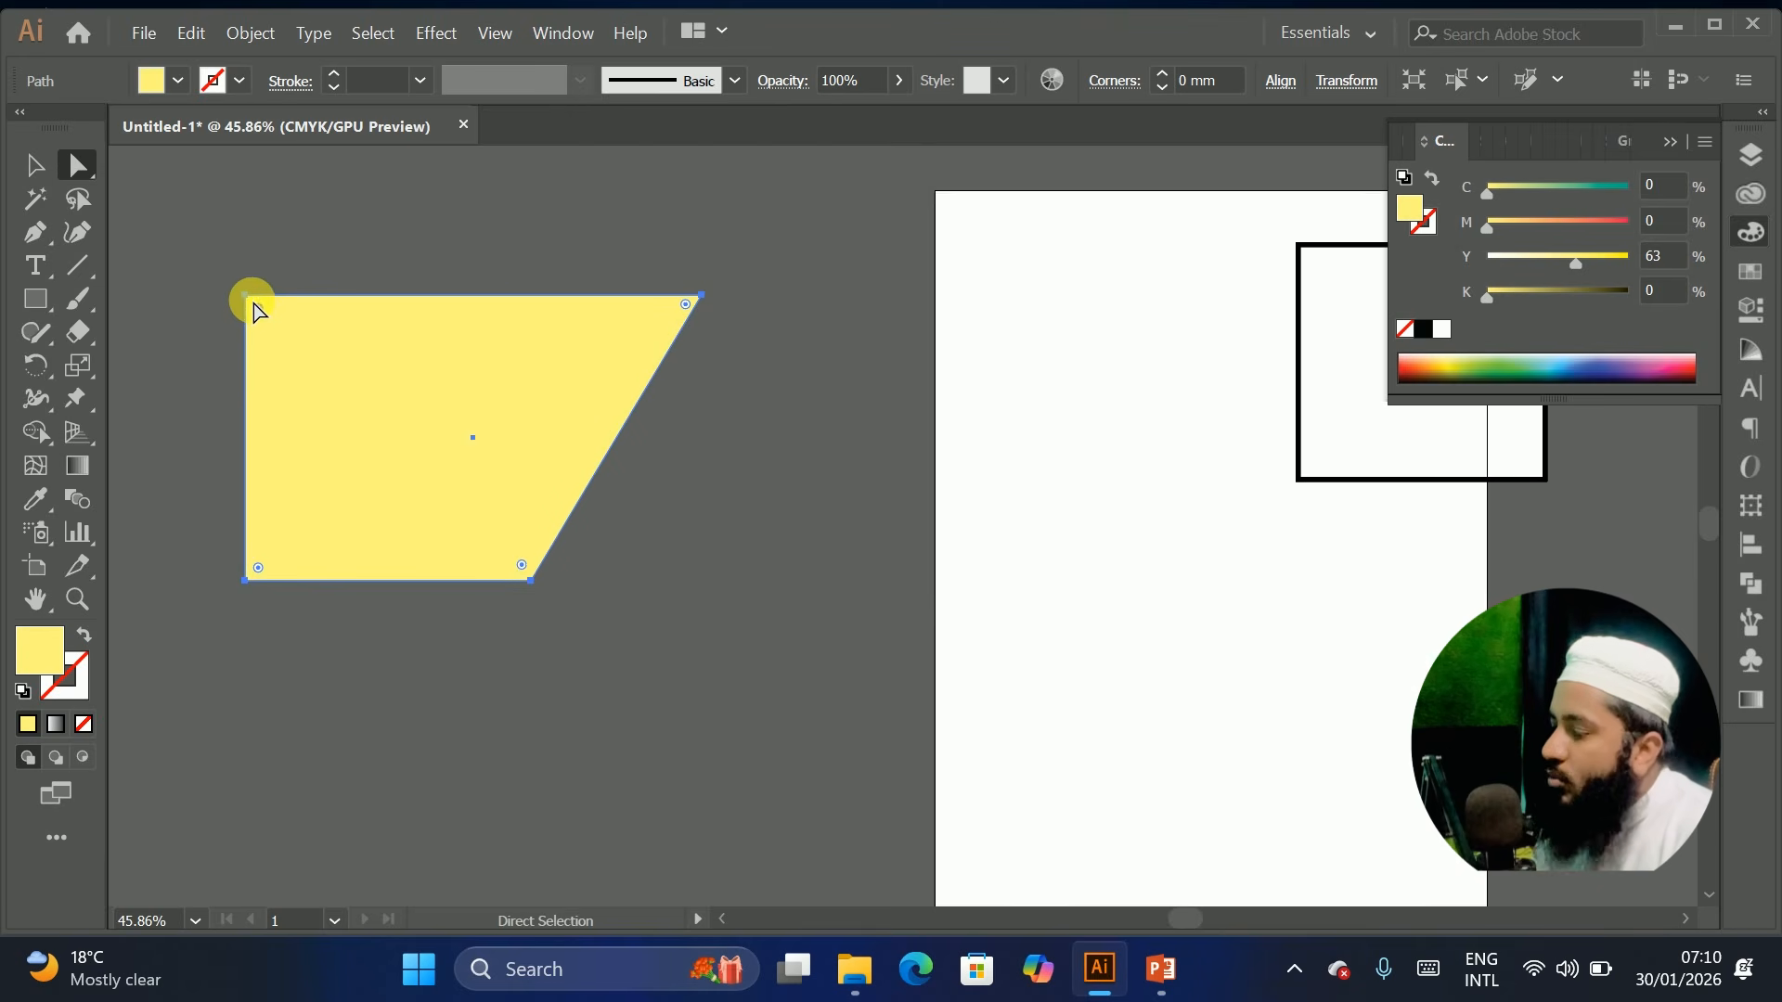
drag(258, 309, 577, 541)
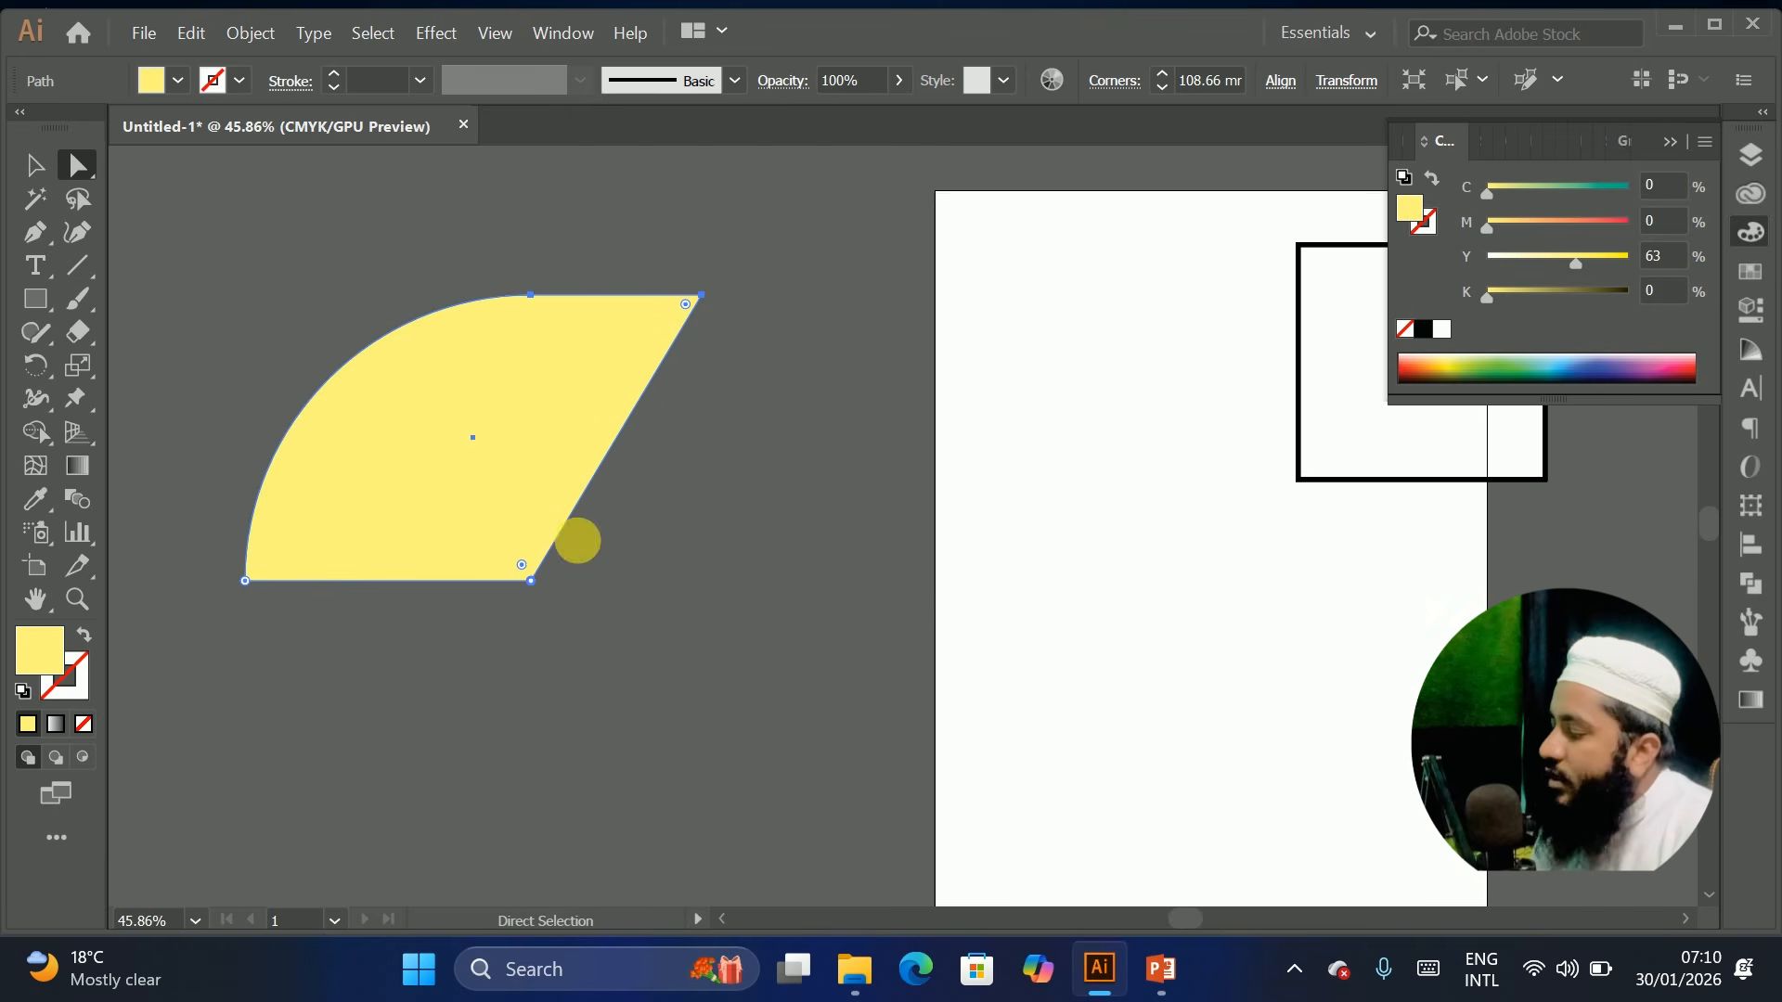
Move the rounded yellow shape down and right, and undo the recent edits back to the empty area beside the artboard
drag(502, 454, 556, 453)
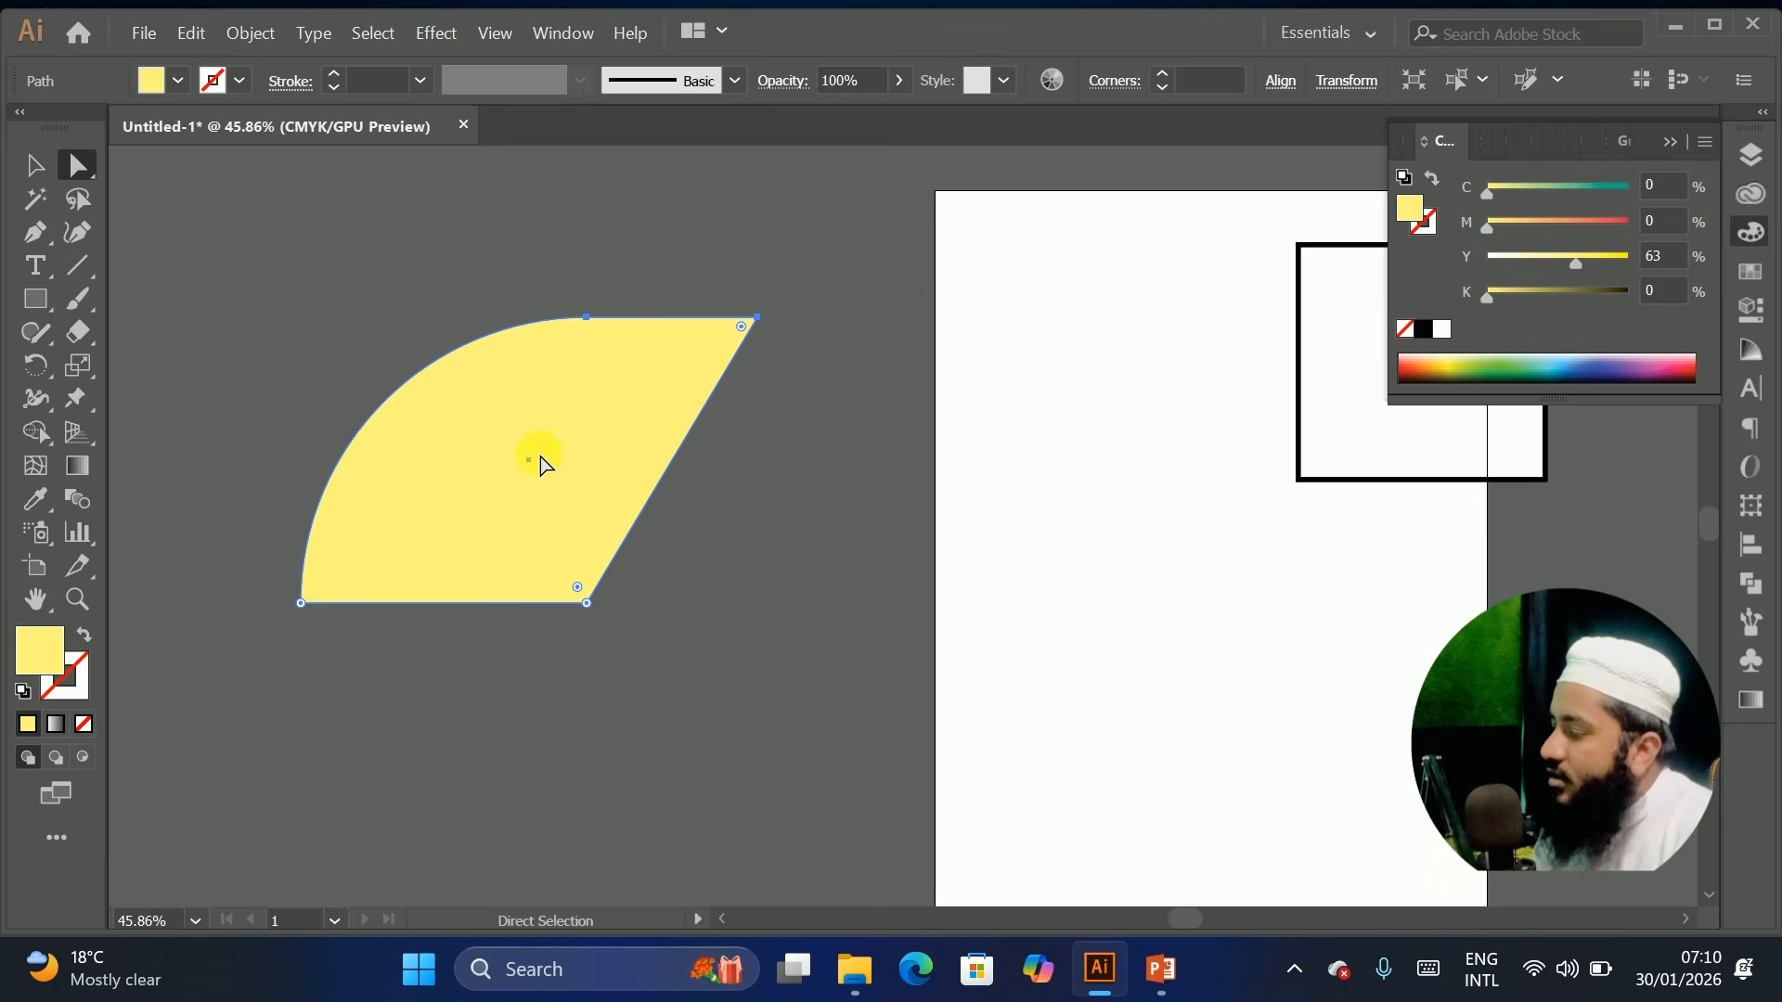
key(ctrl+z)
key(ctrl+z)
key(ctrl+z)
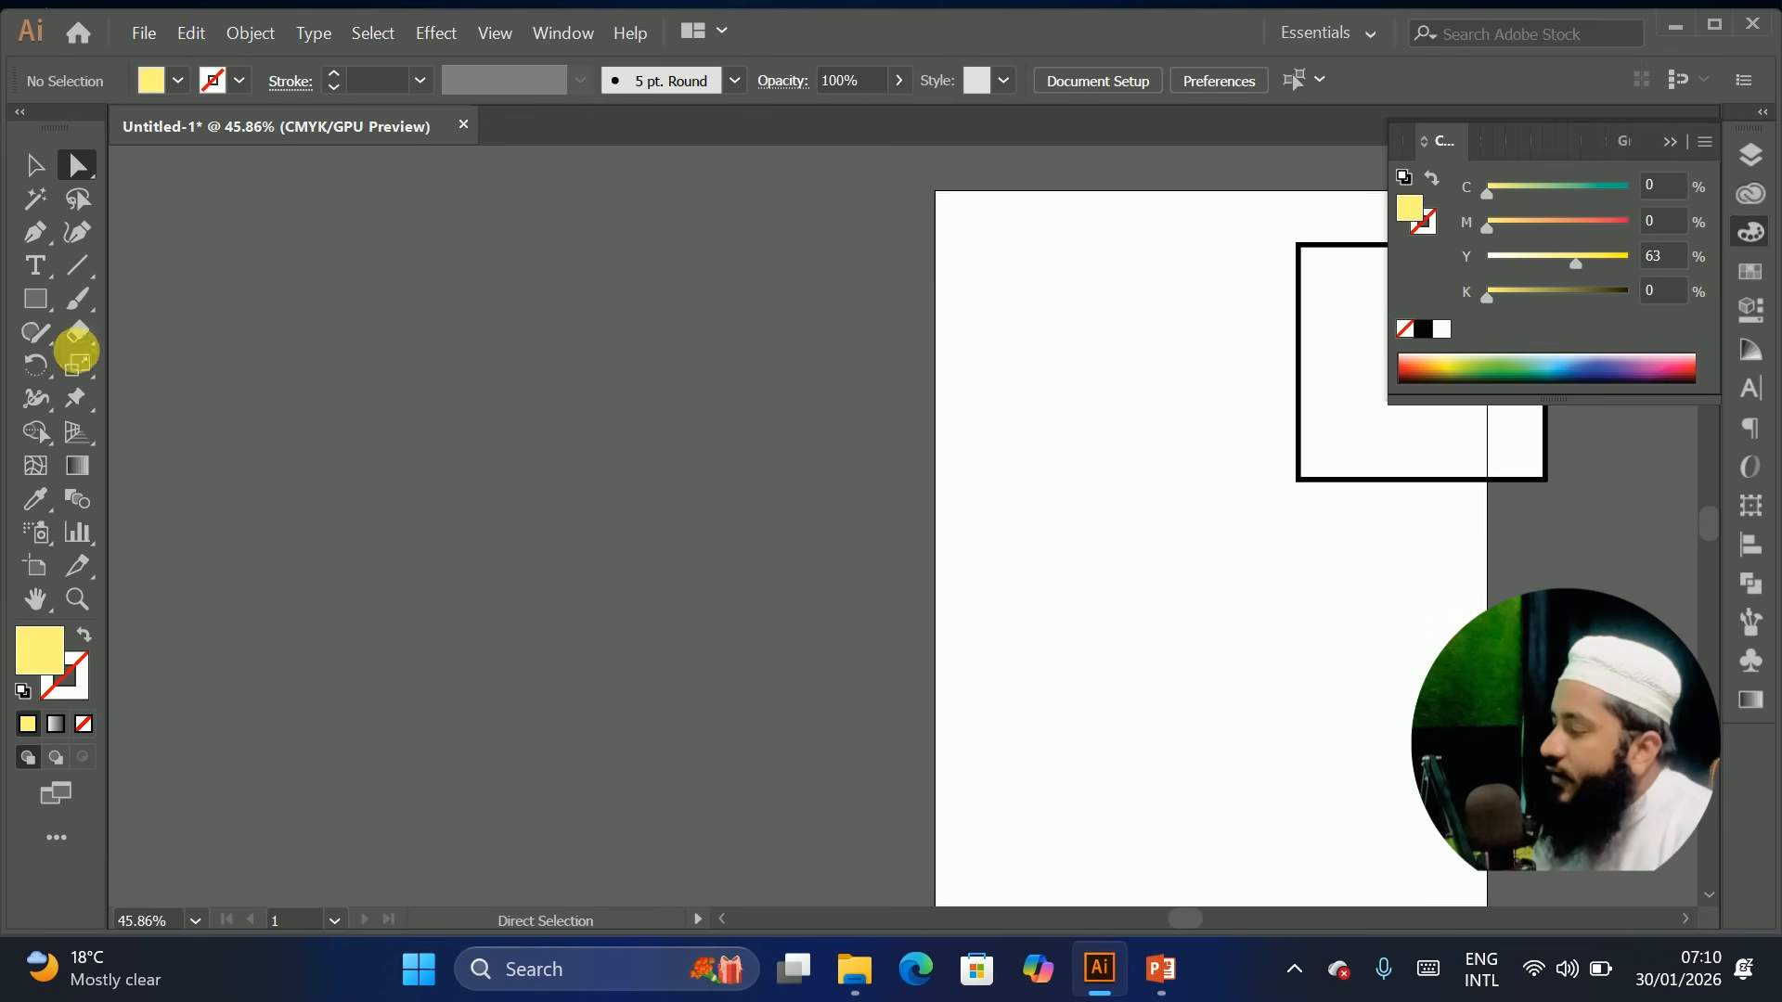
Draw a narrow upright rectangle beside the artboard and set its fill's cyan to 85% for a teal colour
drag(543, 322, 633, 511)
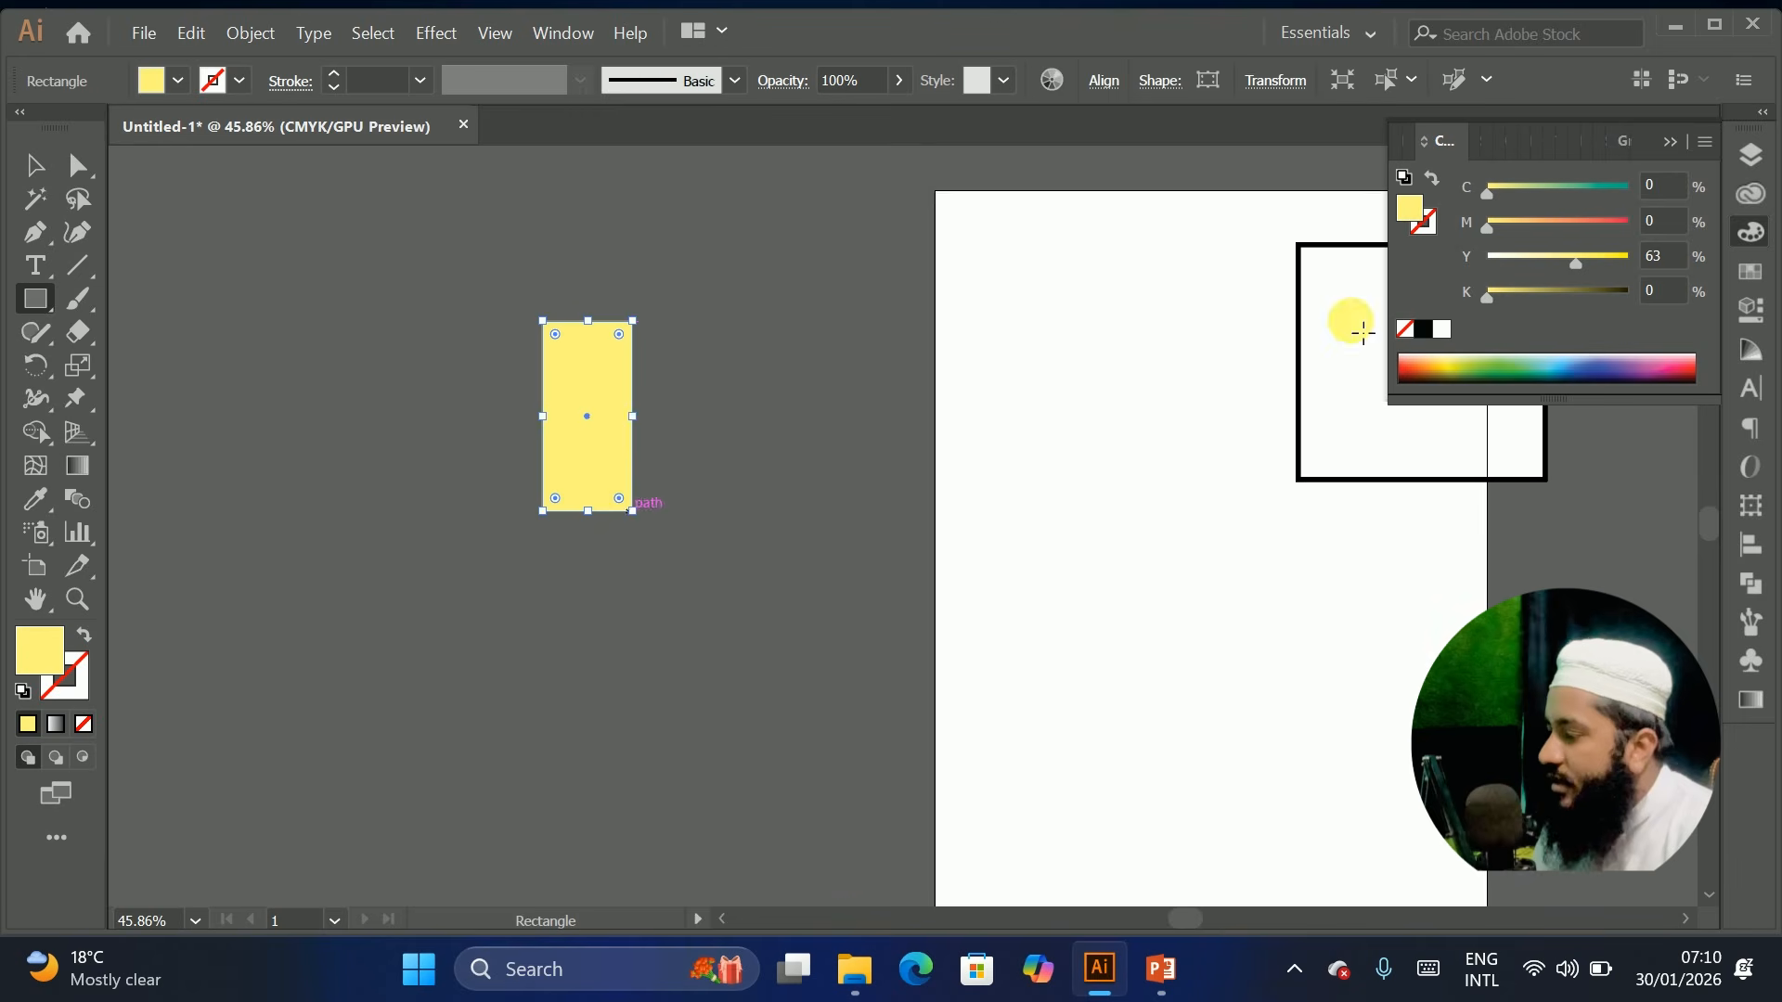
click(1540, 192)
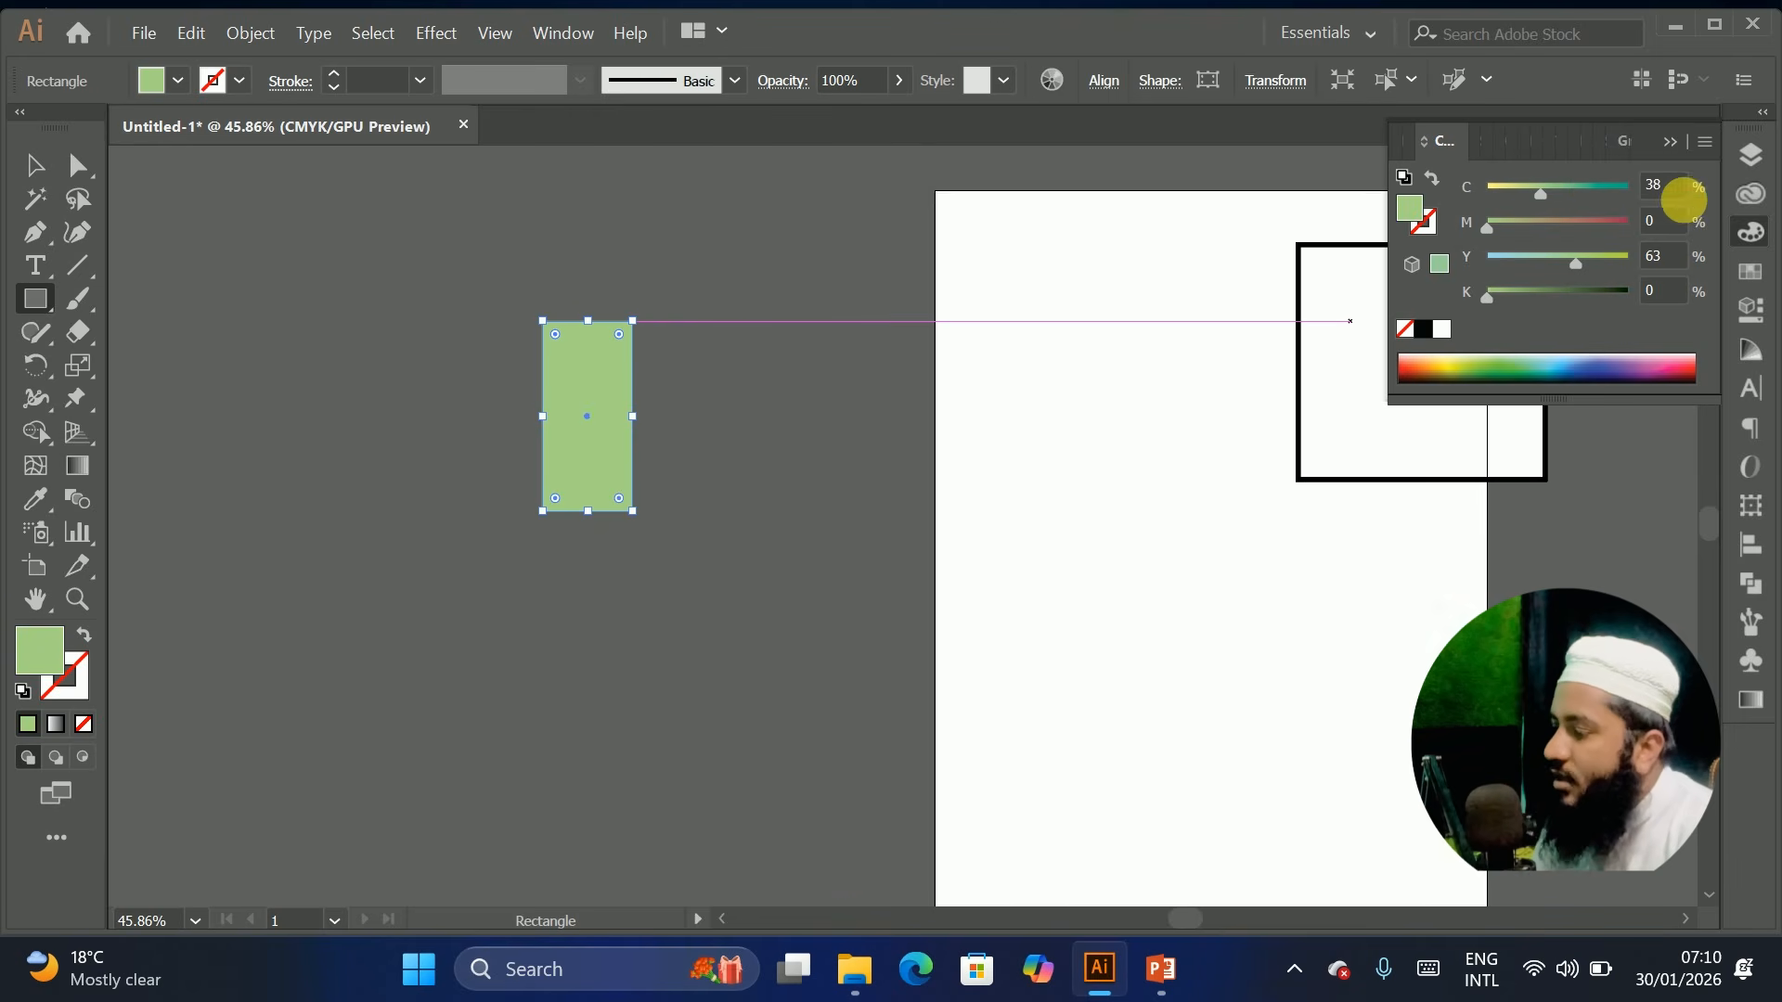
click(1594, 190)
drag(1594, 190, 1607, 189)
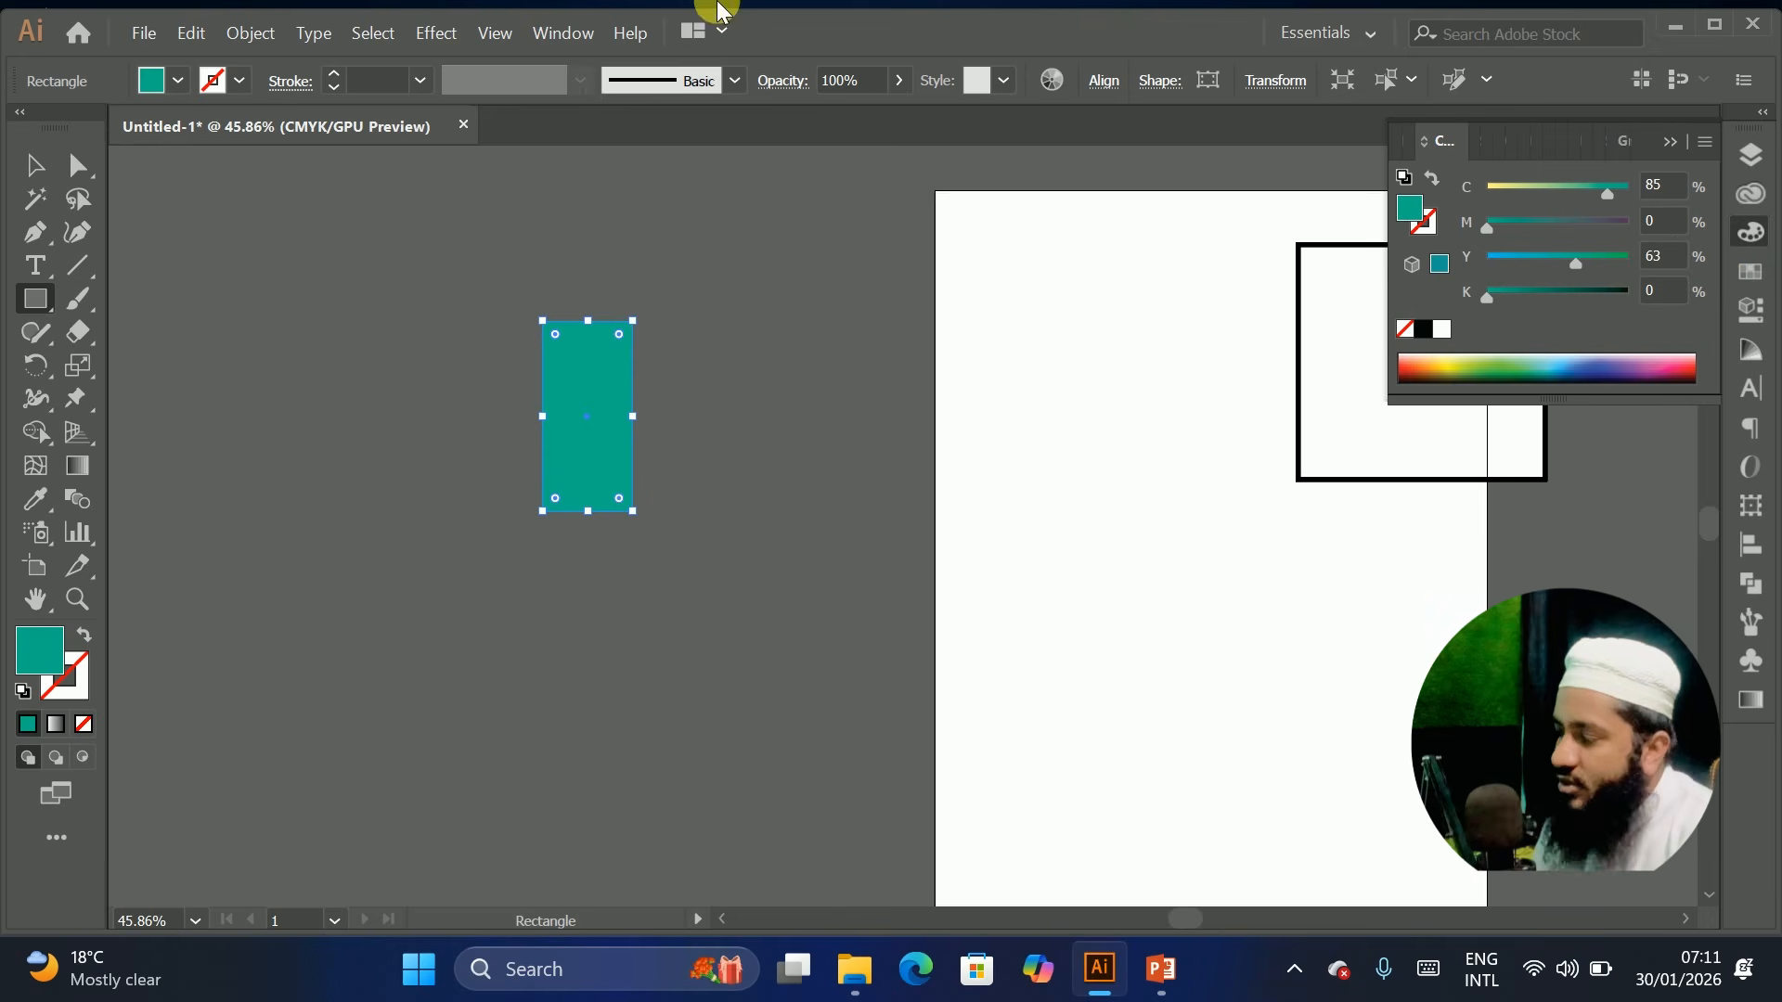
Hide and reopen the colour sliders, and draw a wide teal rectangle below the upright one and delete it
click(560, 34)
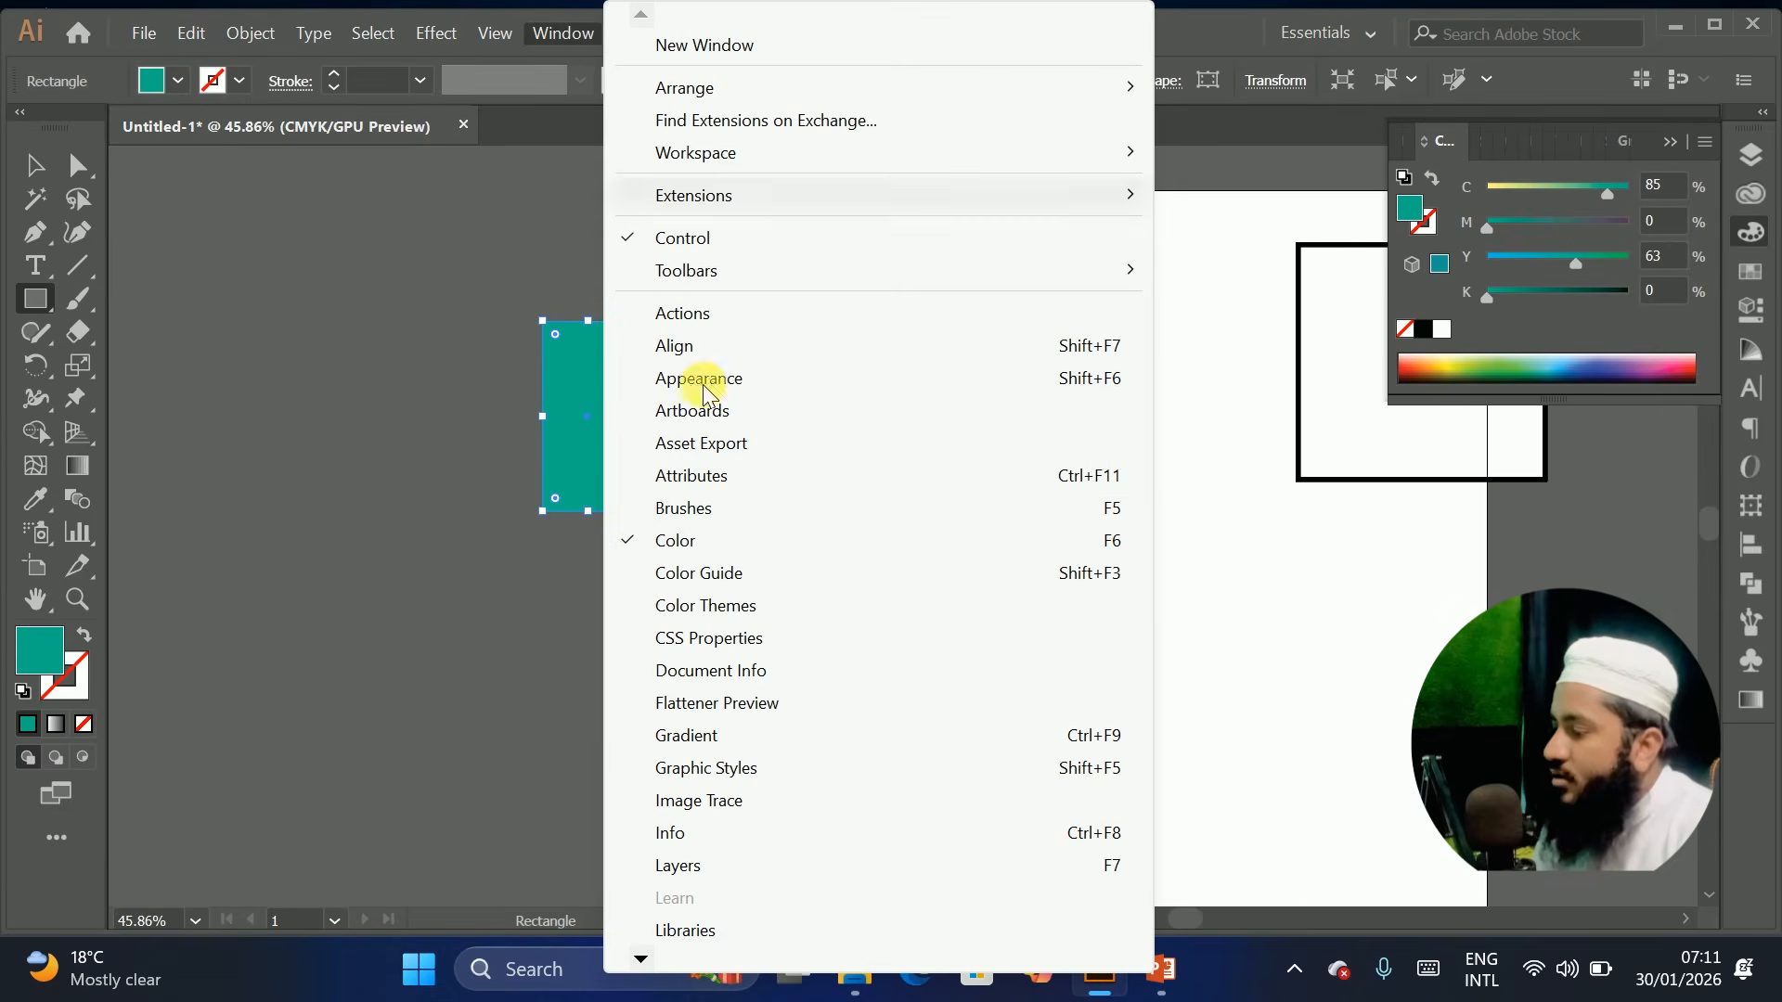
click(1668, 141)
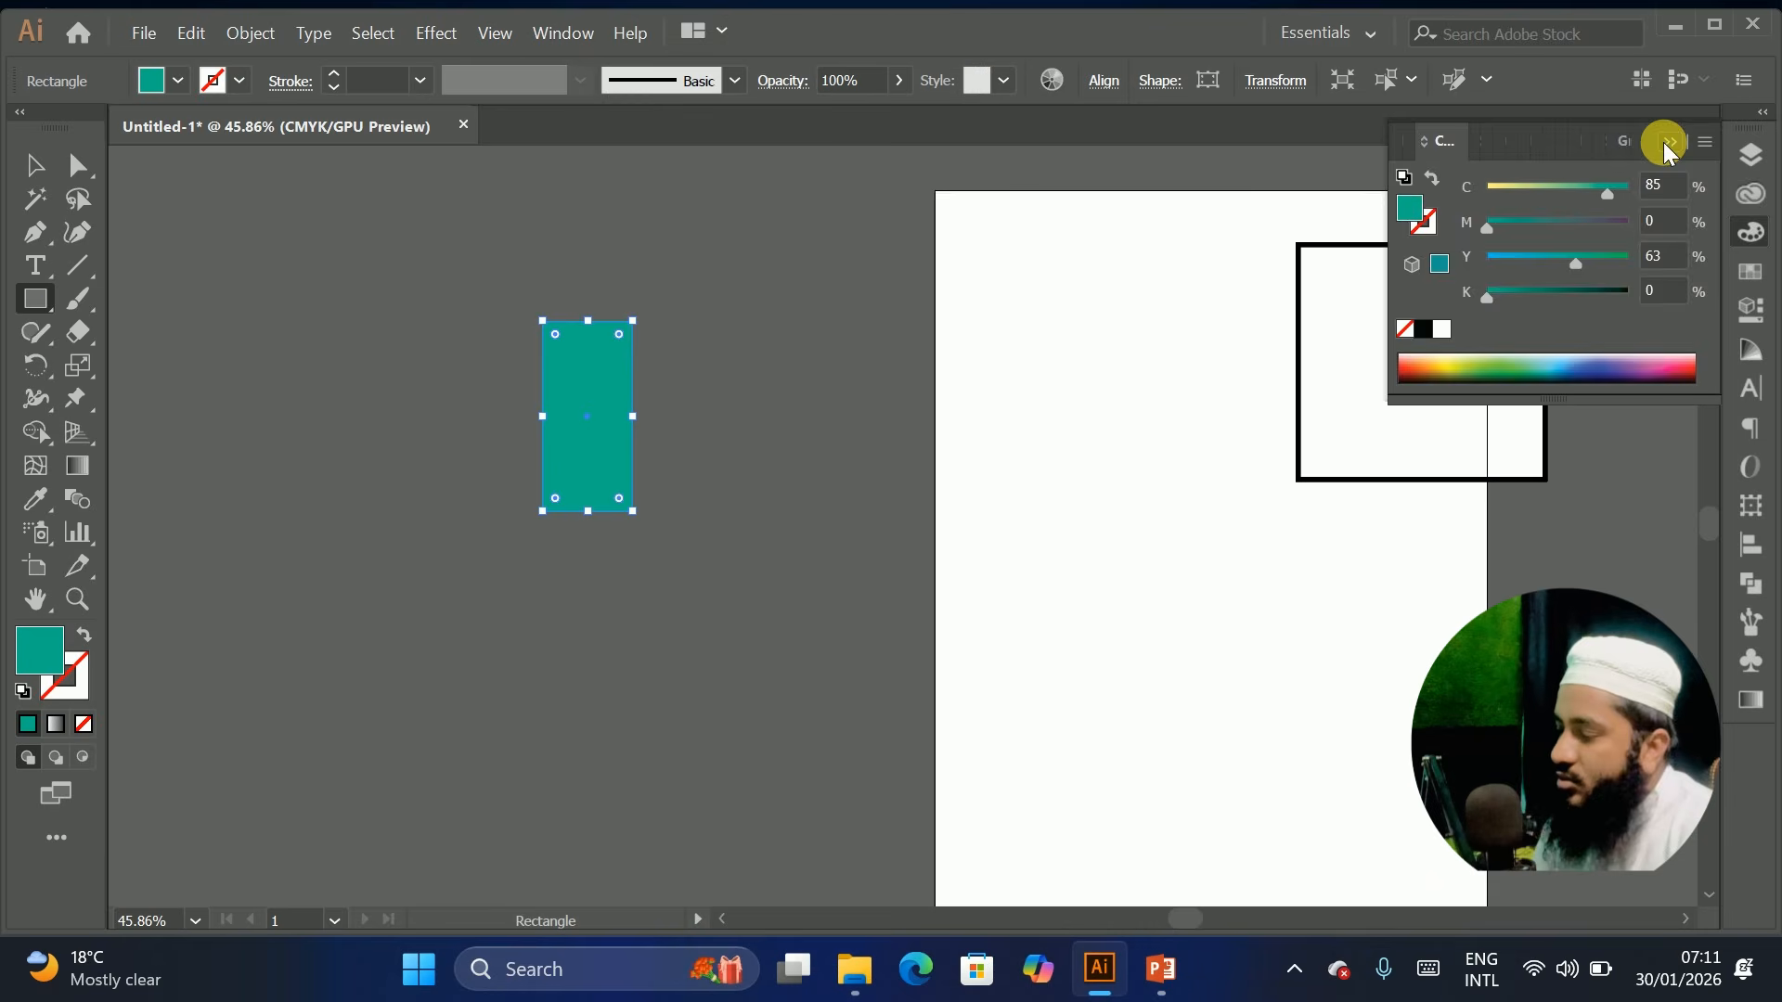
click(1668, 141)
drag(382, 582, 713, 737)
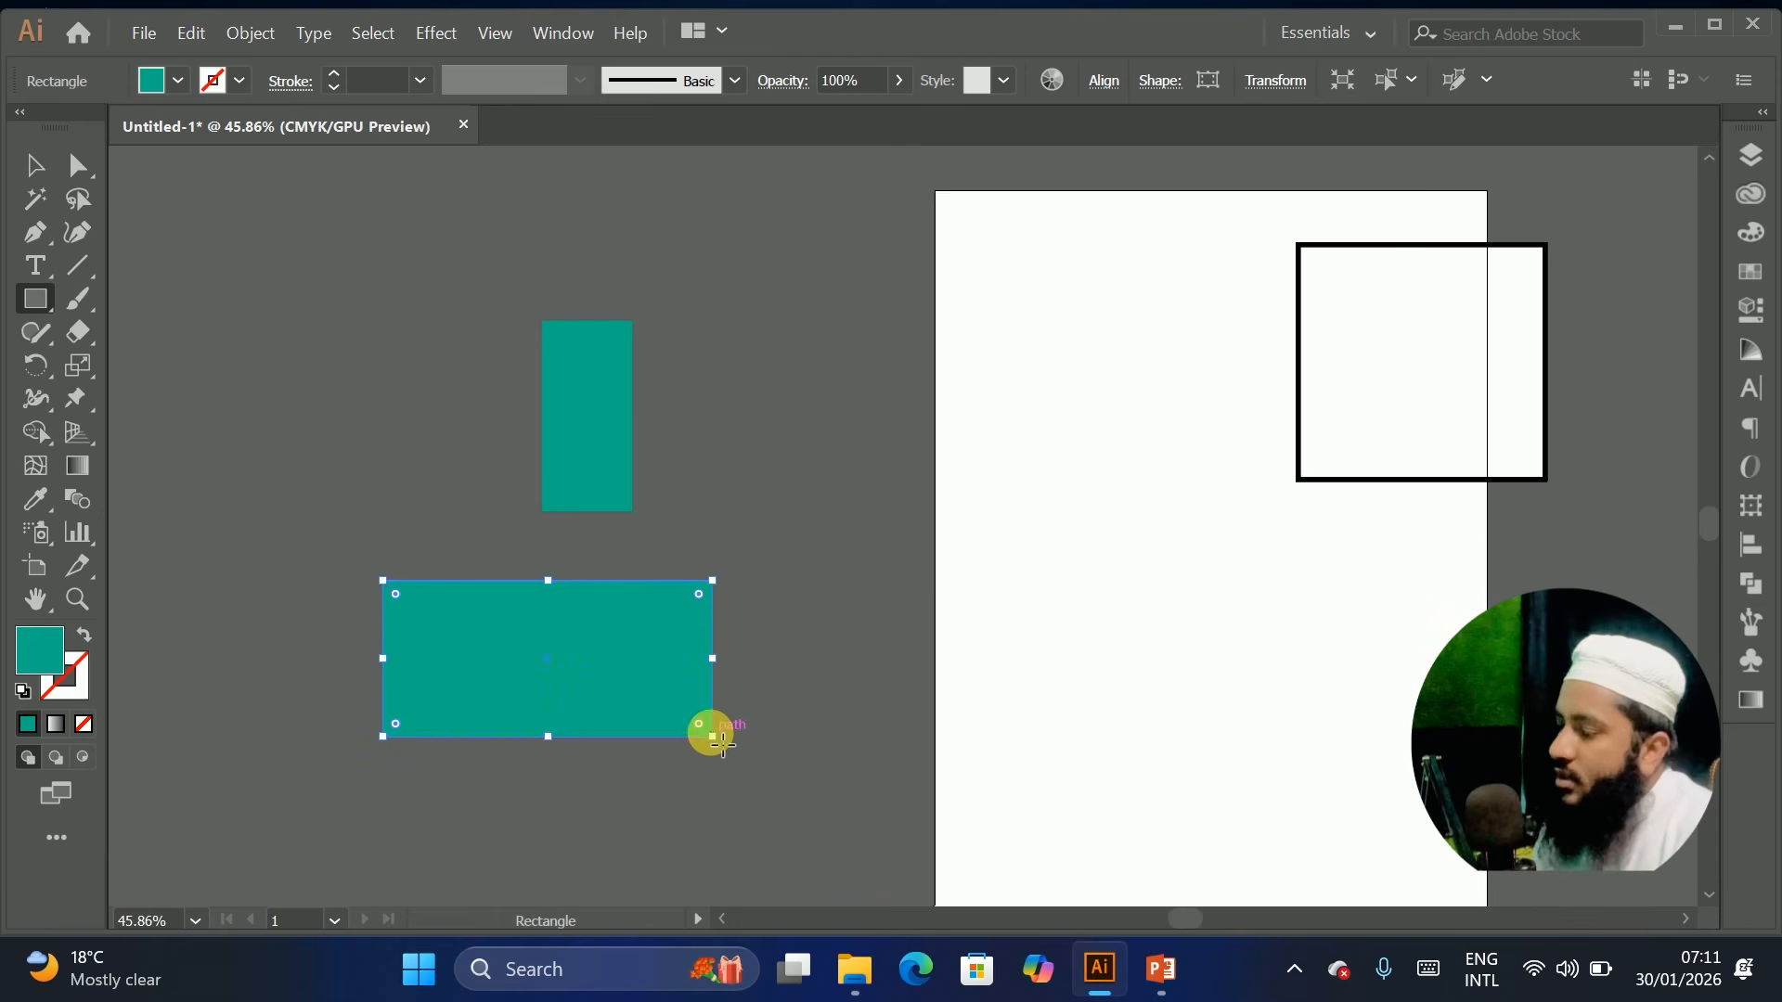
click(1751, 232)
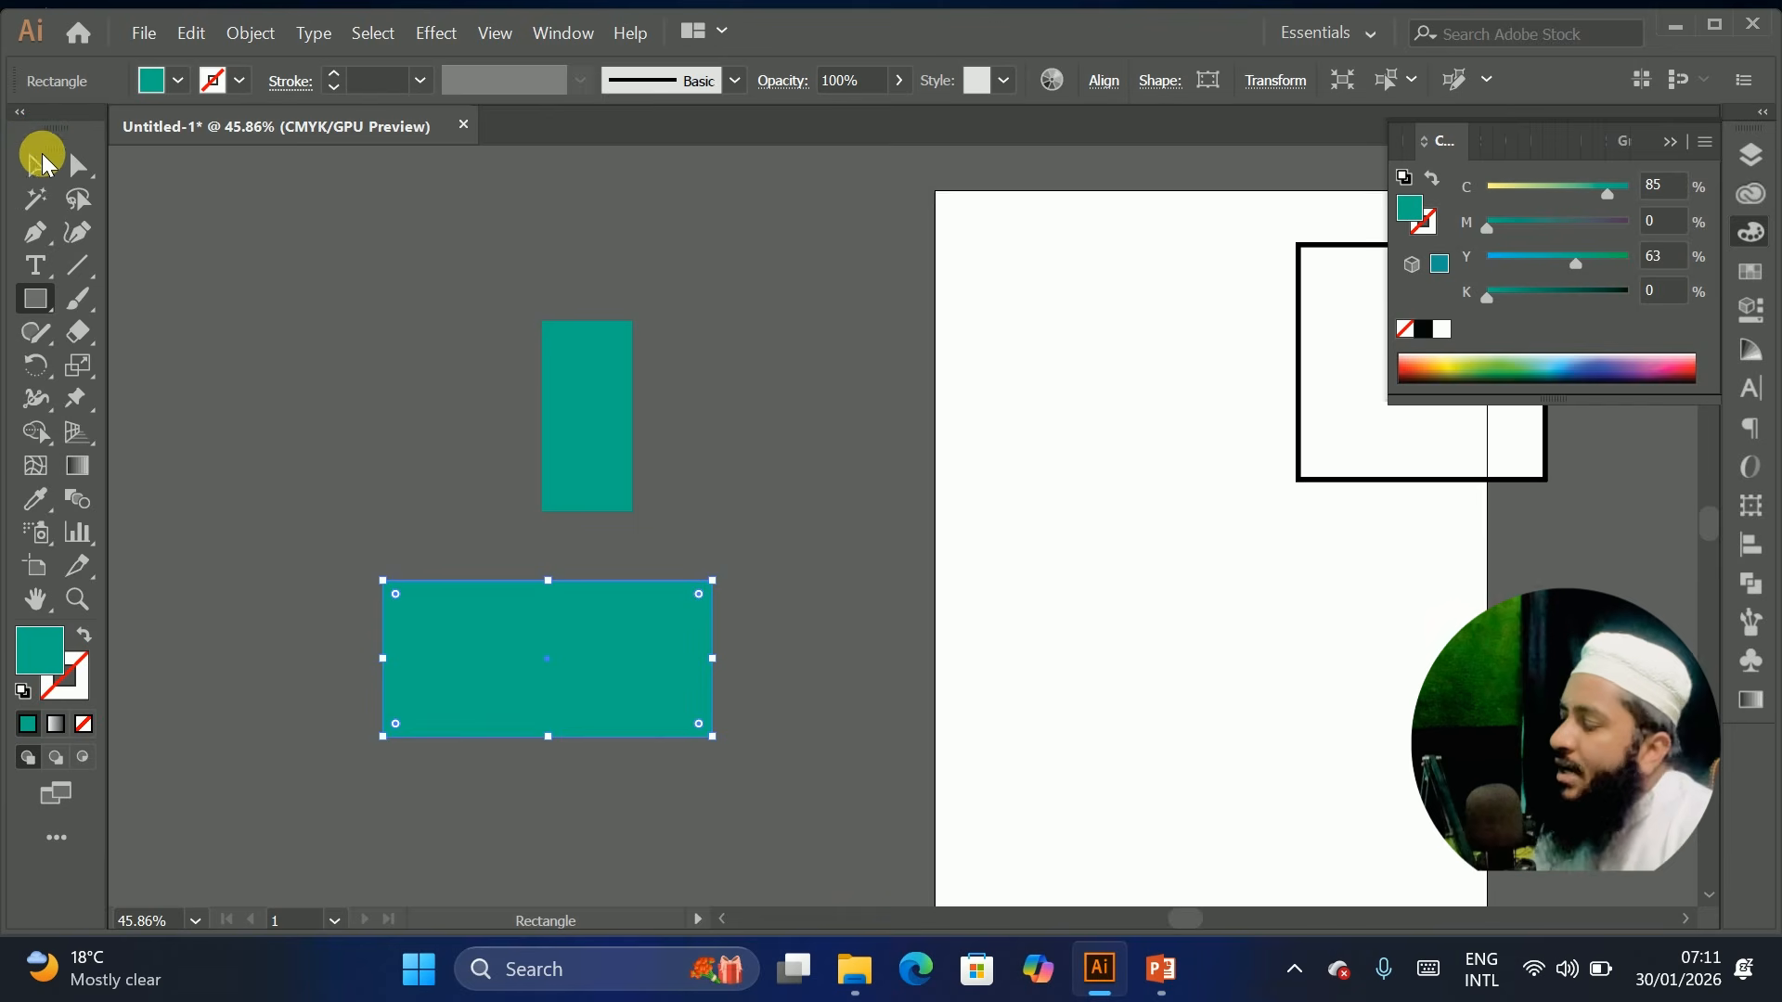
key(Delete)
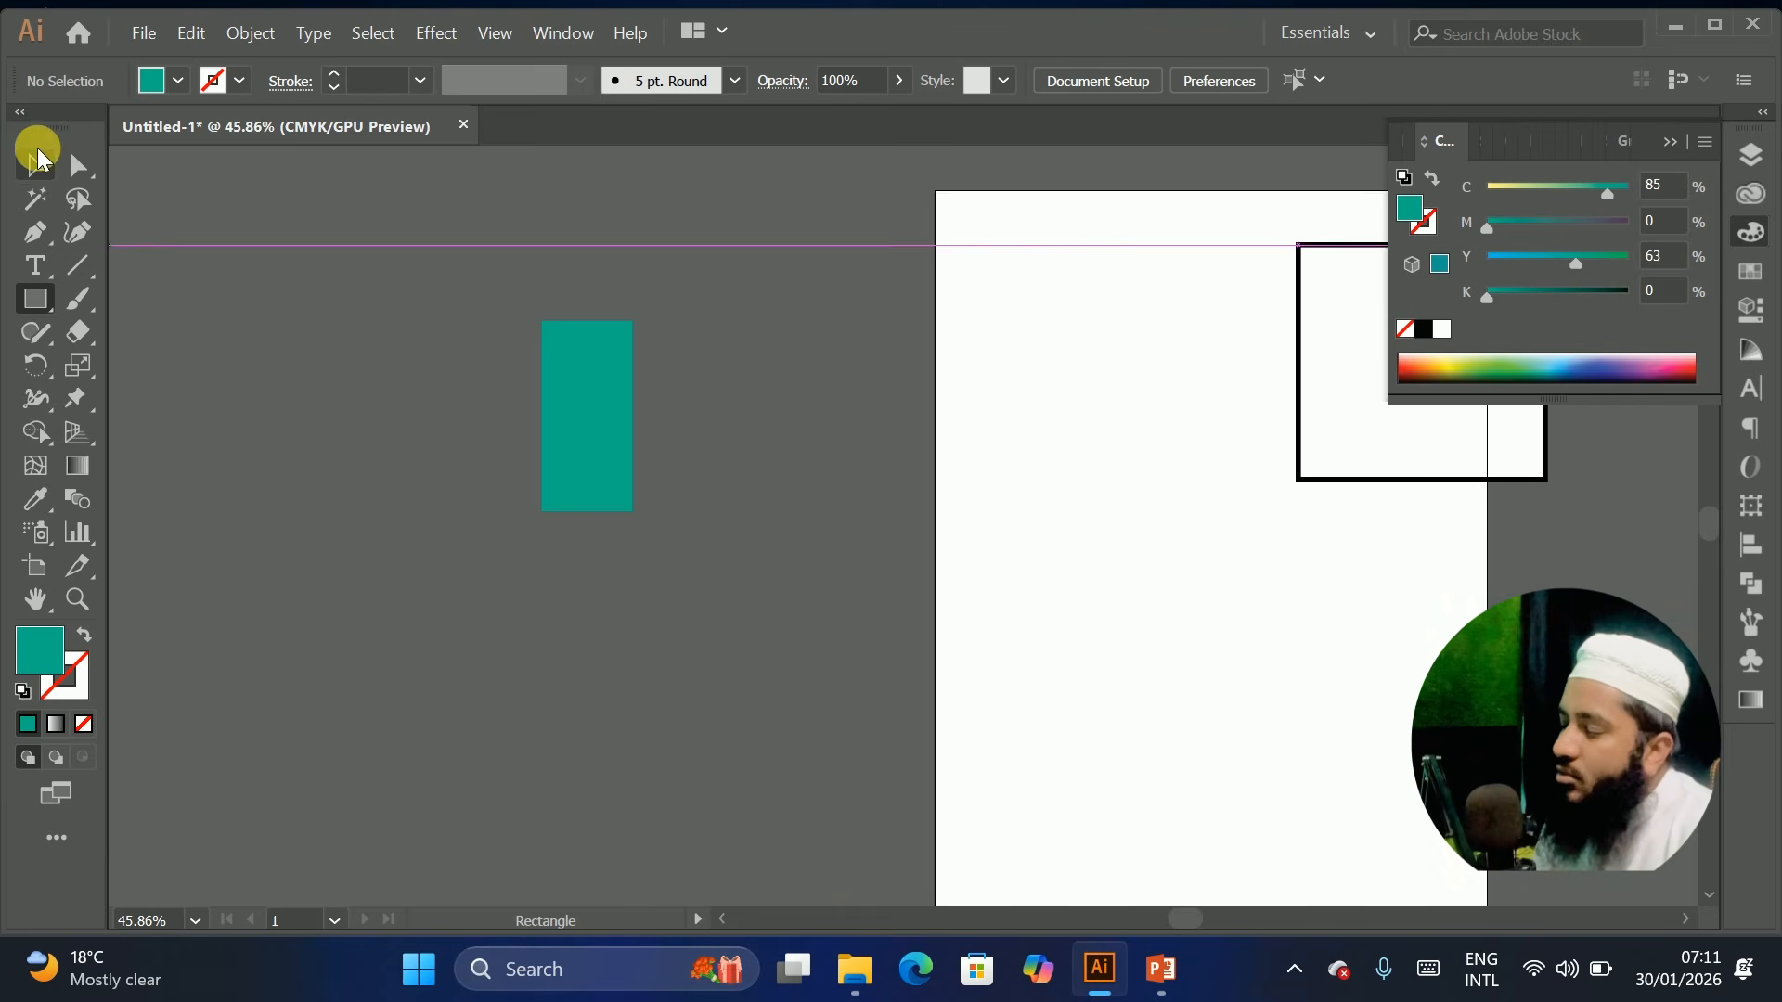
Round the teal rectangle's upper-left and lower-right corners to about 34 mm with Direct Selection, and move the leaf shape up and left
click(37, 160)
drag(588, 390, 549, 361)
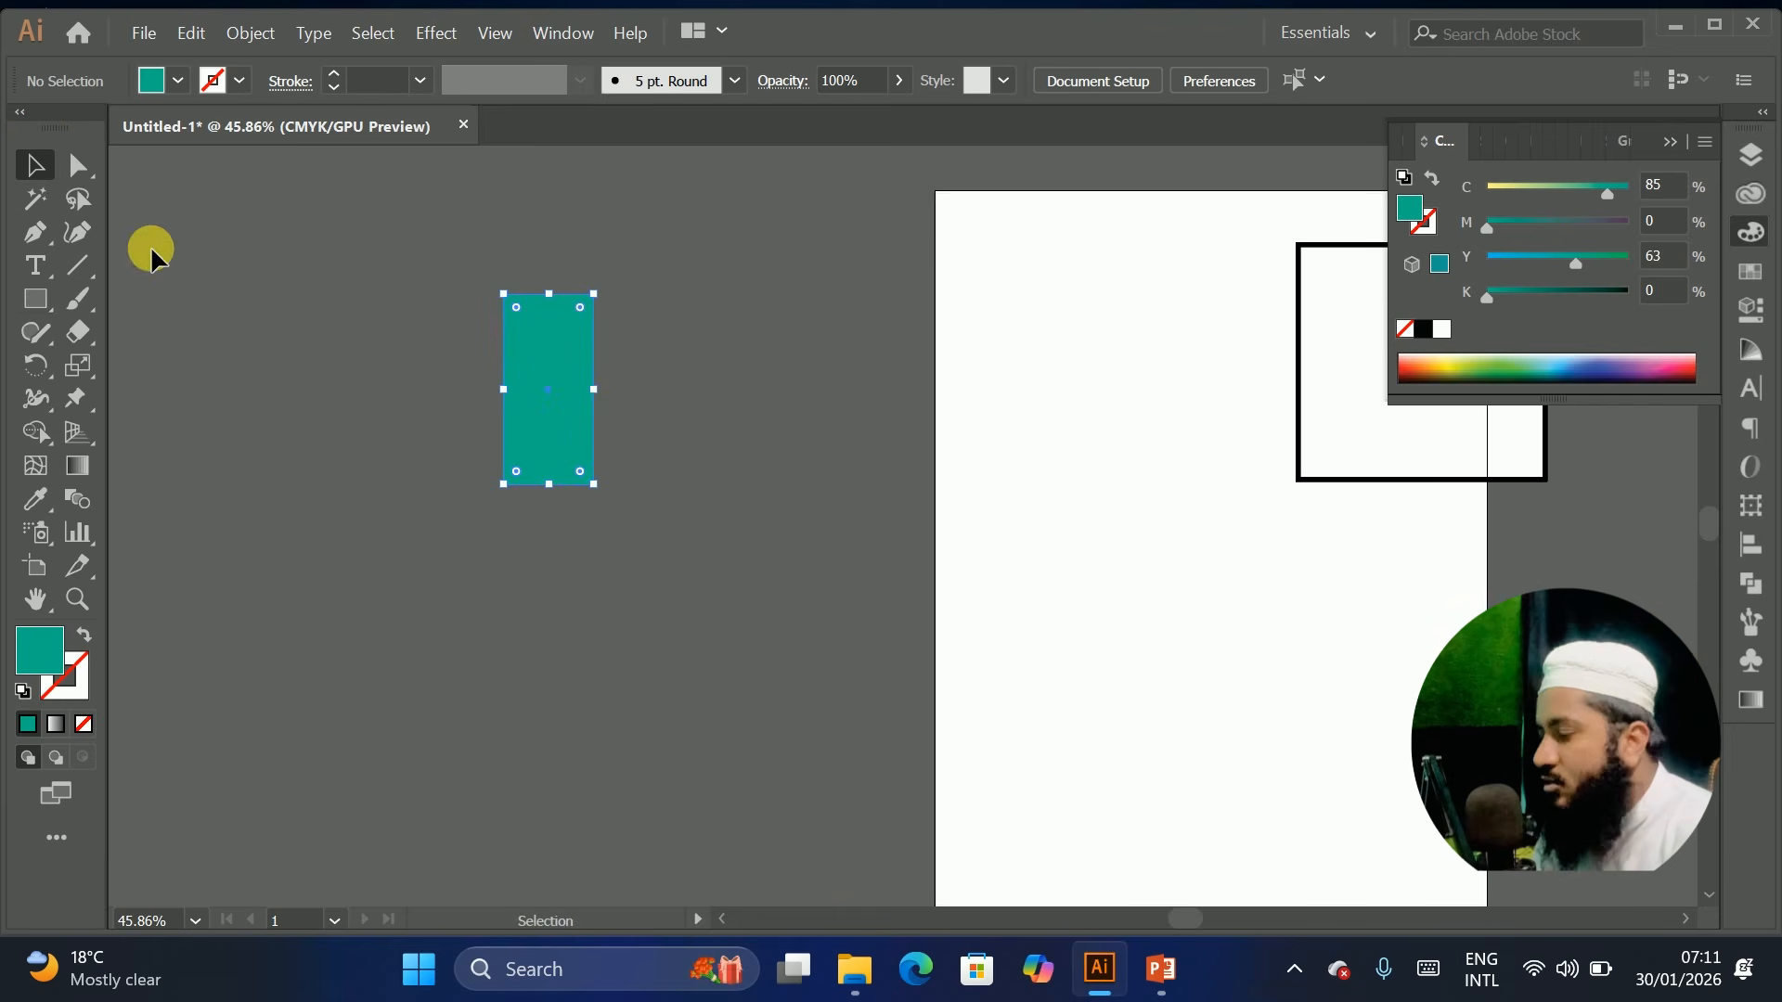
drag(76, 164, 205, 172)
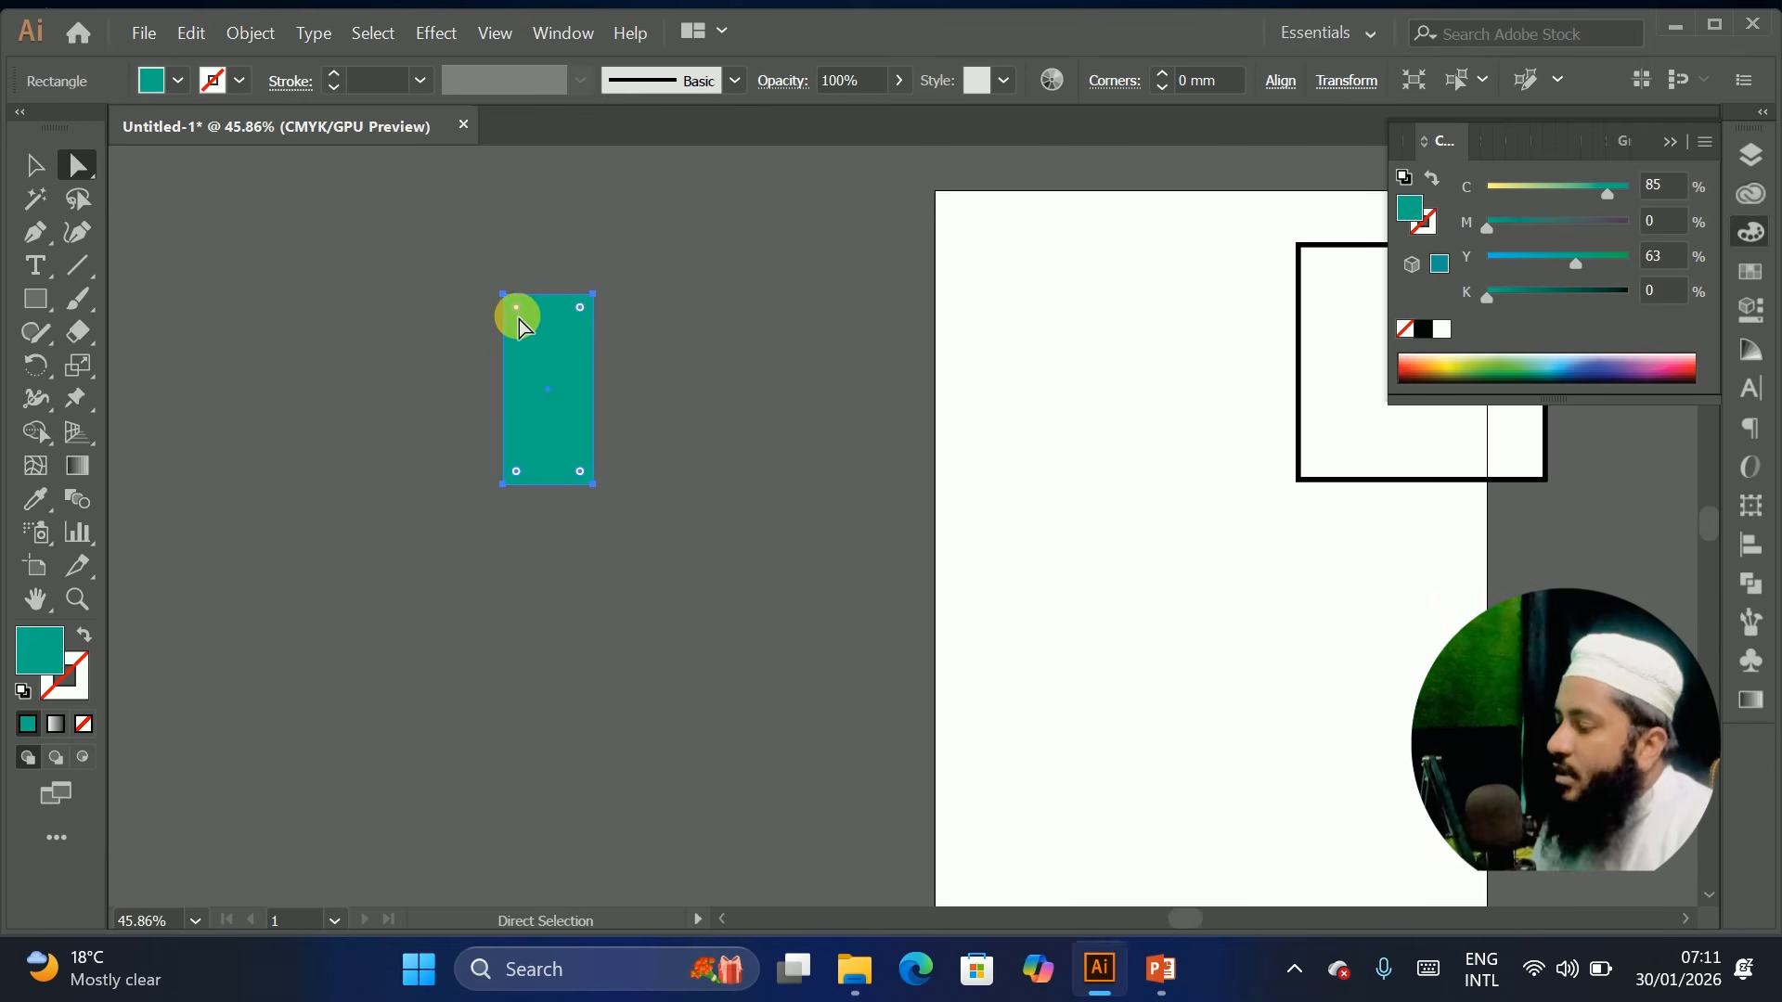
drag(517, 307, 275, 363)
drag(537, 408, 432, 230)
click(1086, 625)
click(1078, 405)
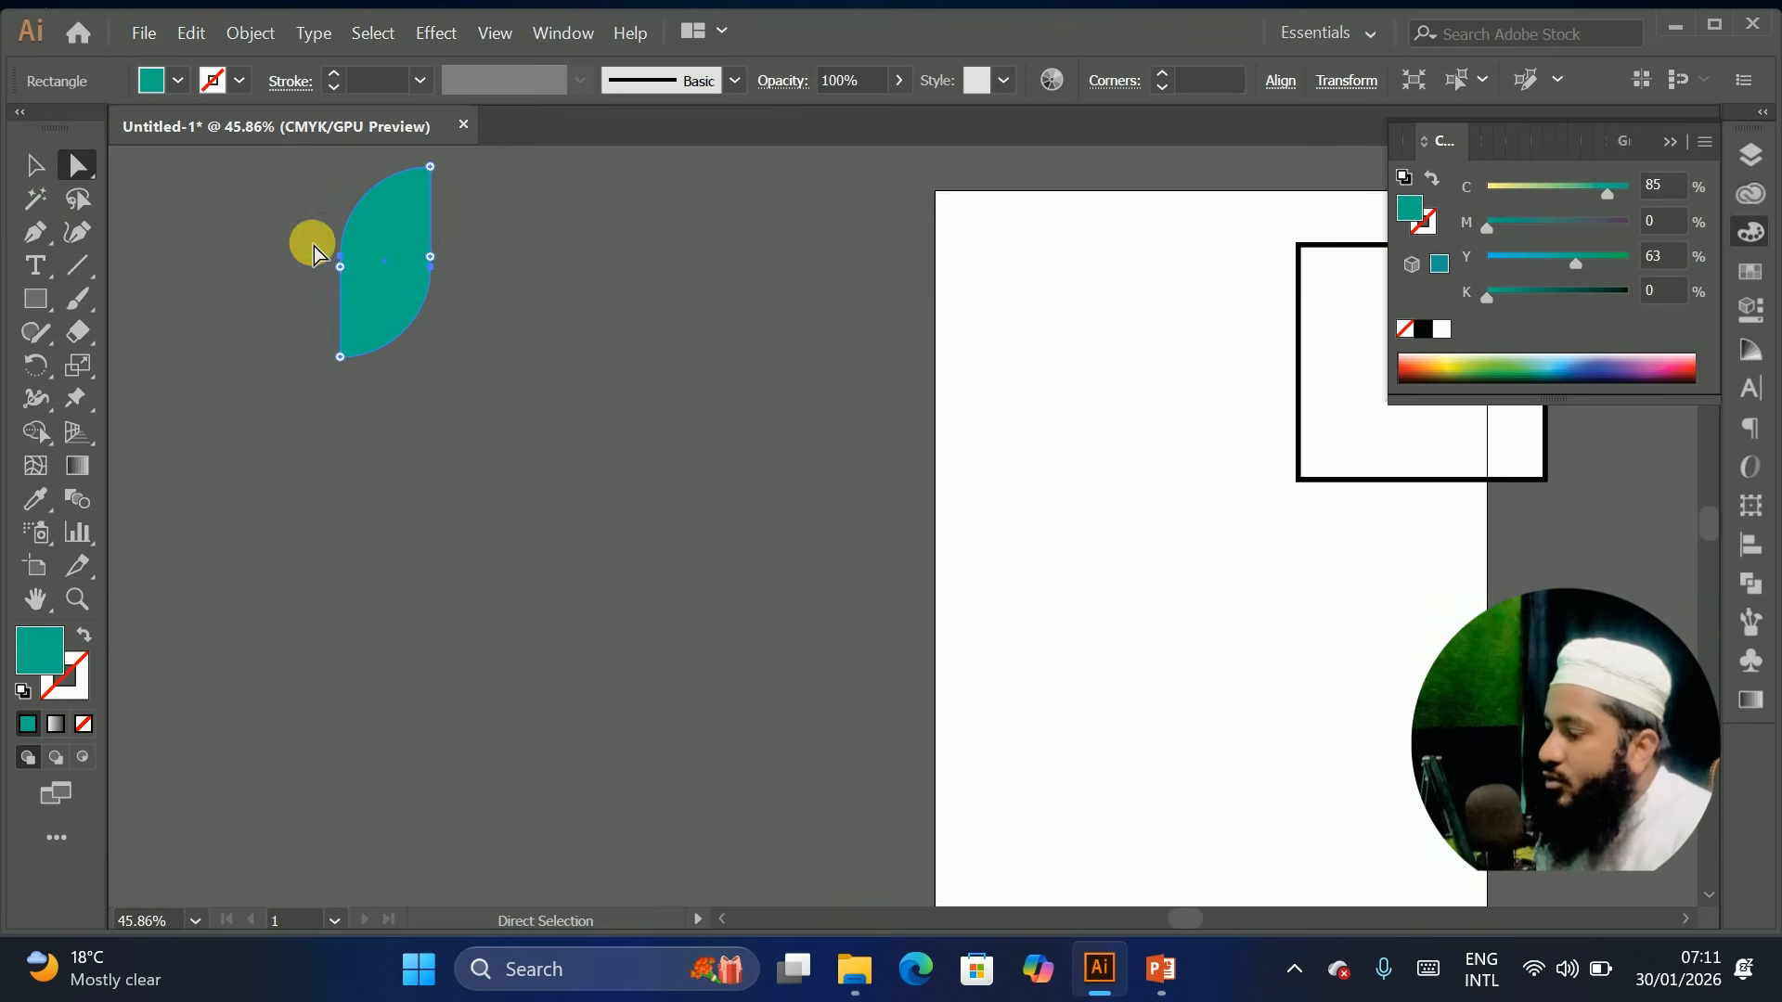
Move the teal leaf and duplicate it into an uneven row of six leaves reaching onto the artboard
drag(379, 254, 616, 431)
alt+drag(615, 433, 917, 377)
alt+drag(836, 419, 946, 378)
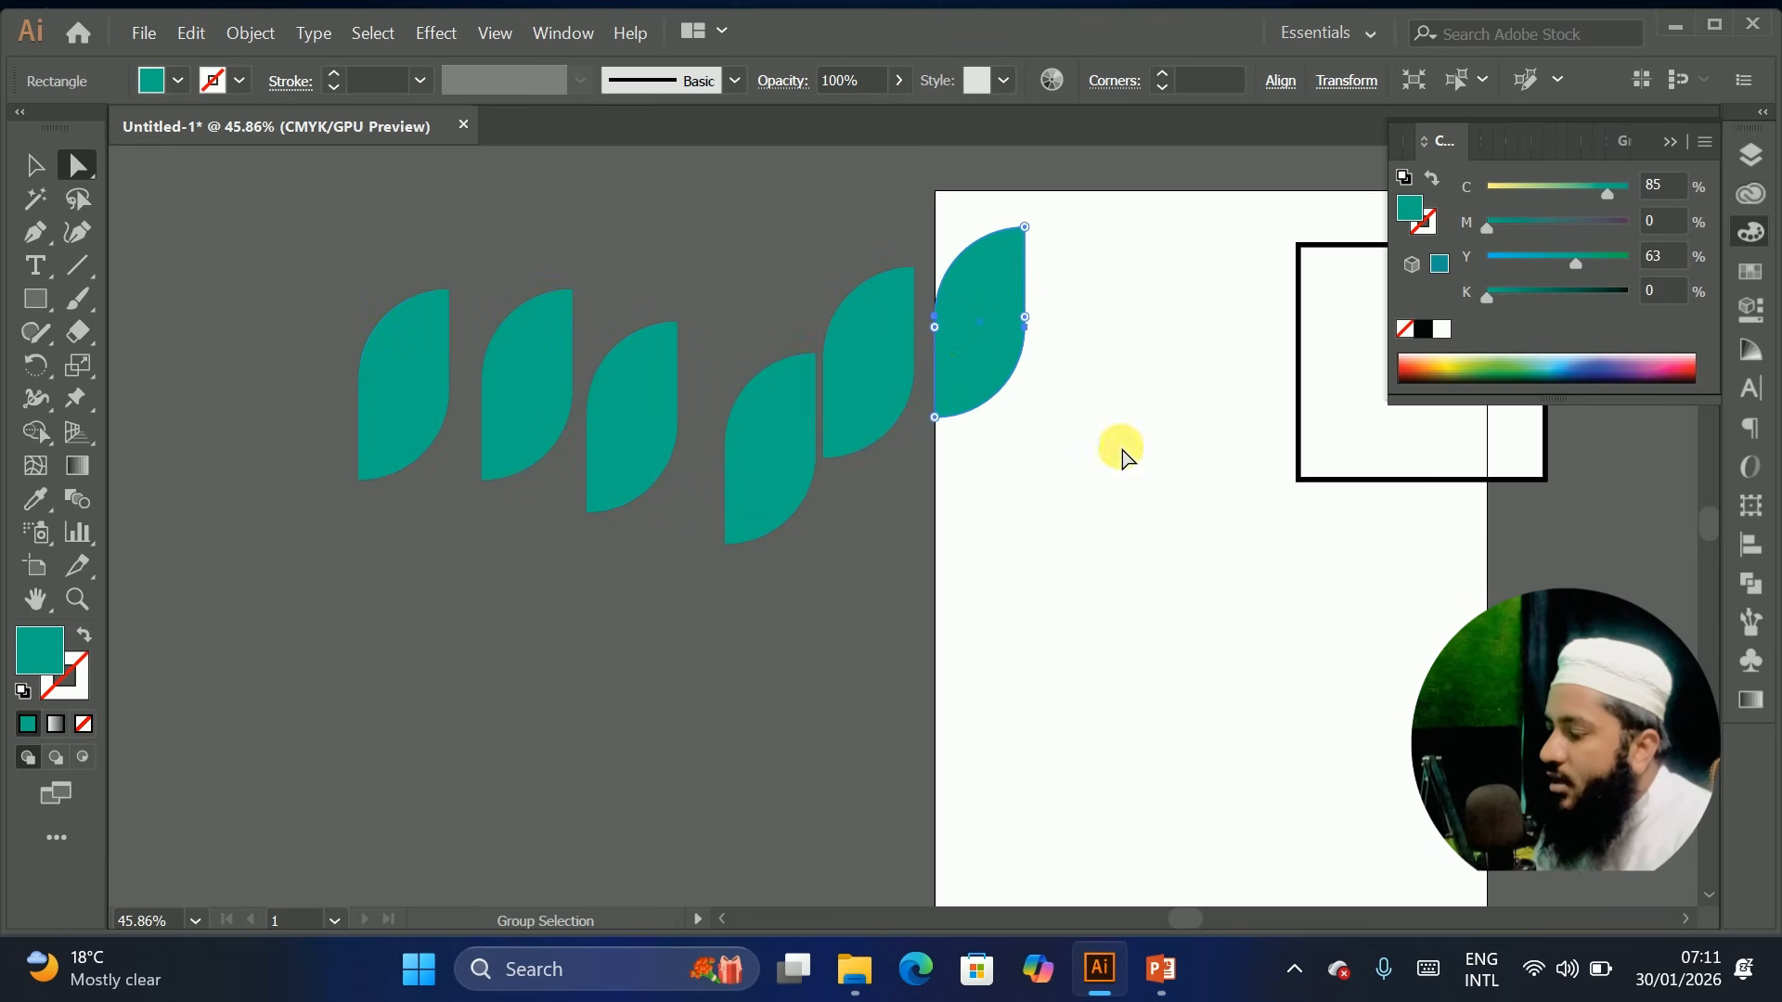
Fill the second, third and fifth leaves of the row with black and clear the selection
drag(806, 487, 849, 497)
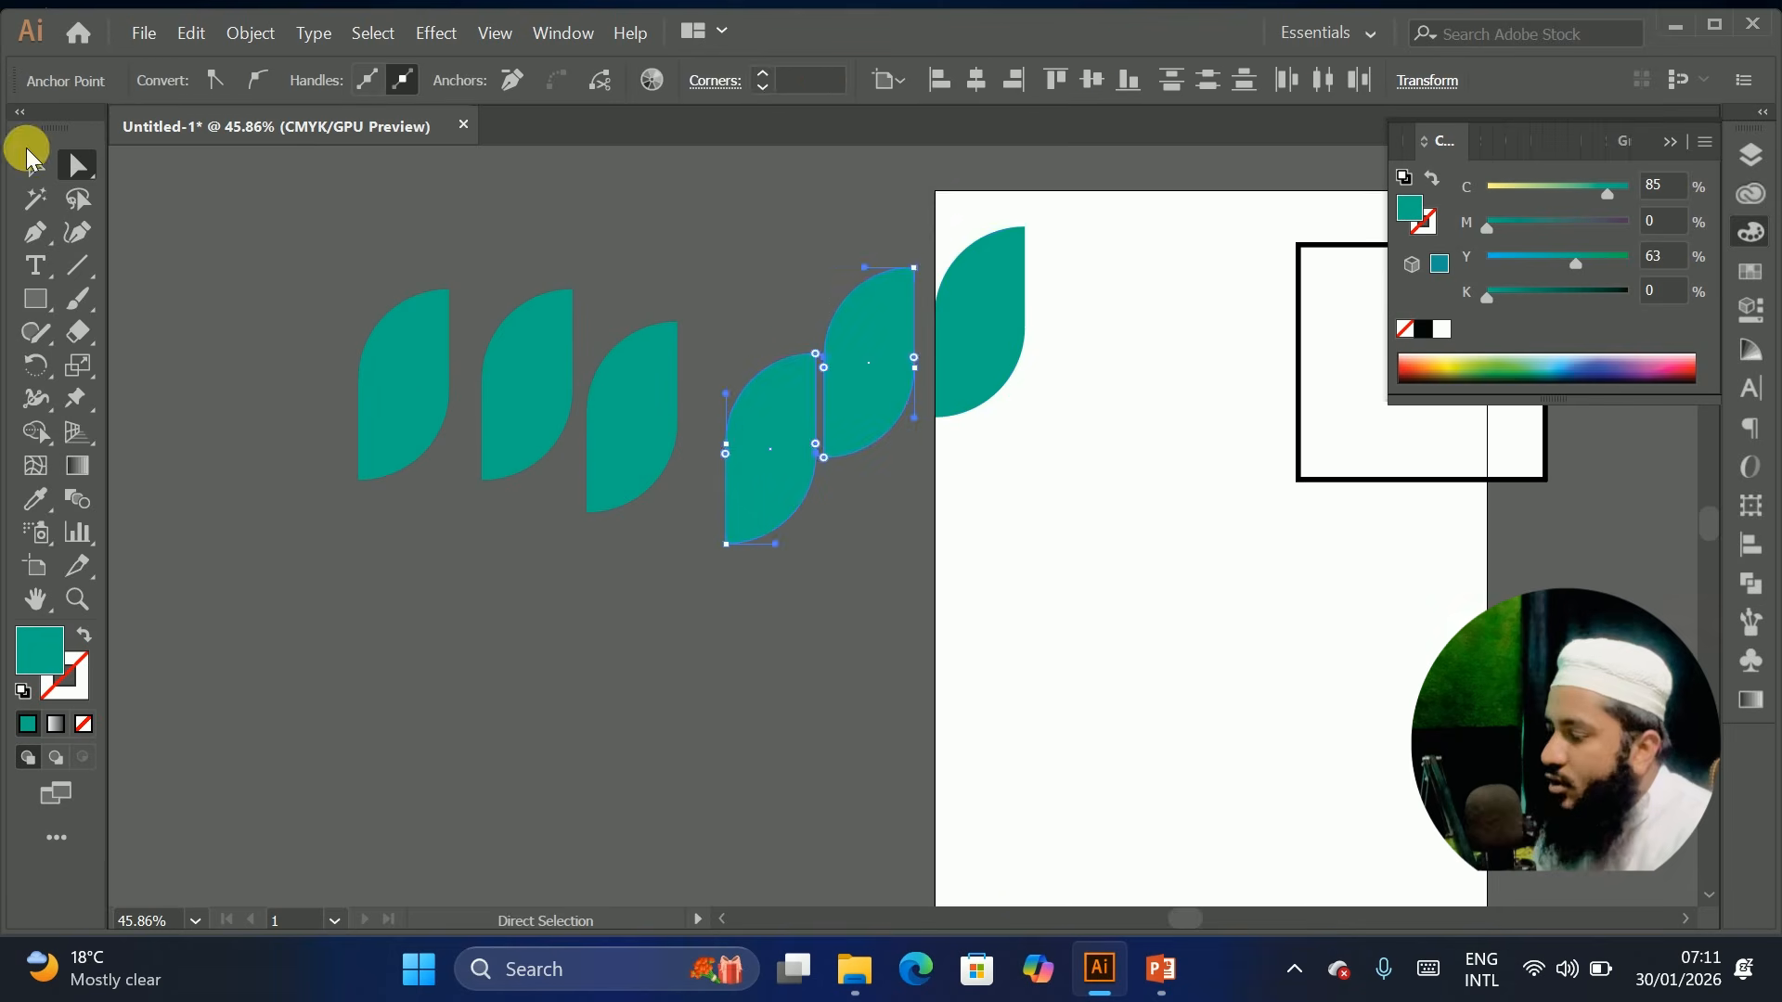
click(34, 164)
click(887, 304)
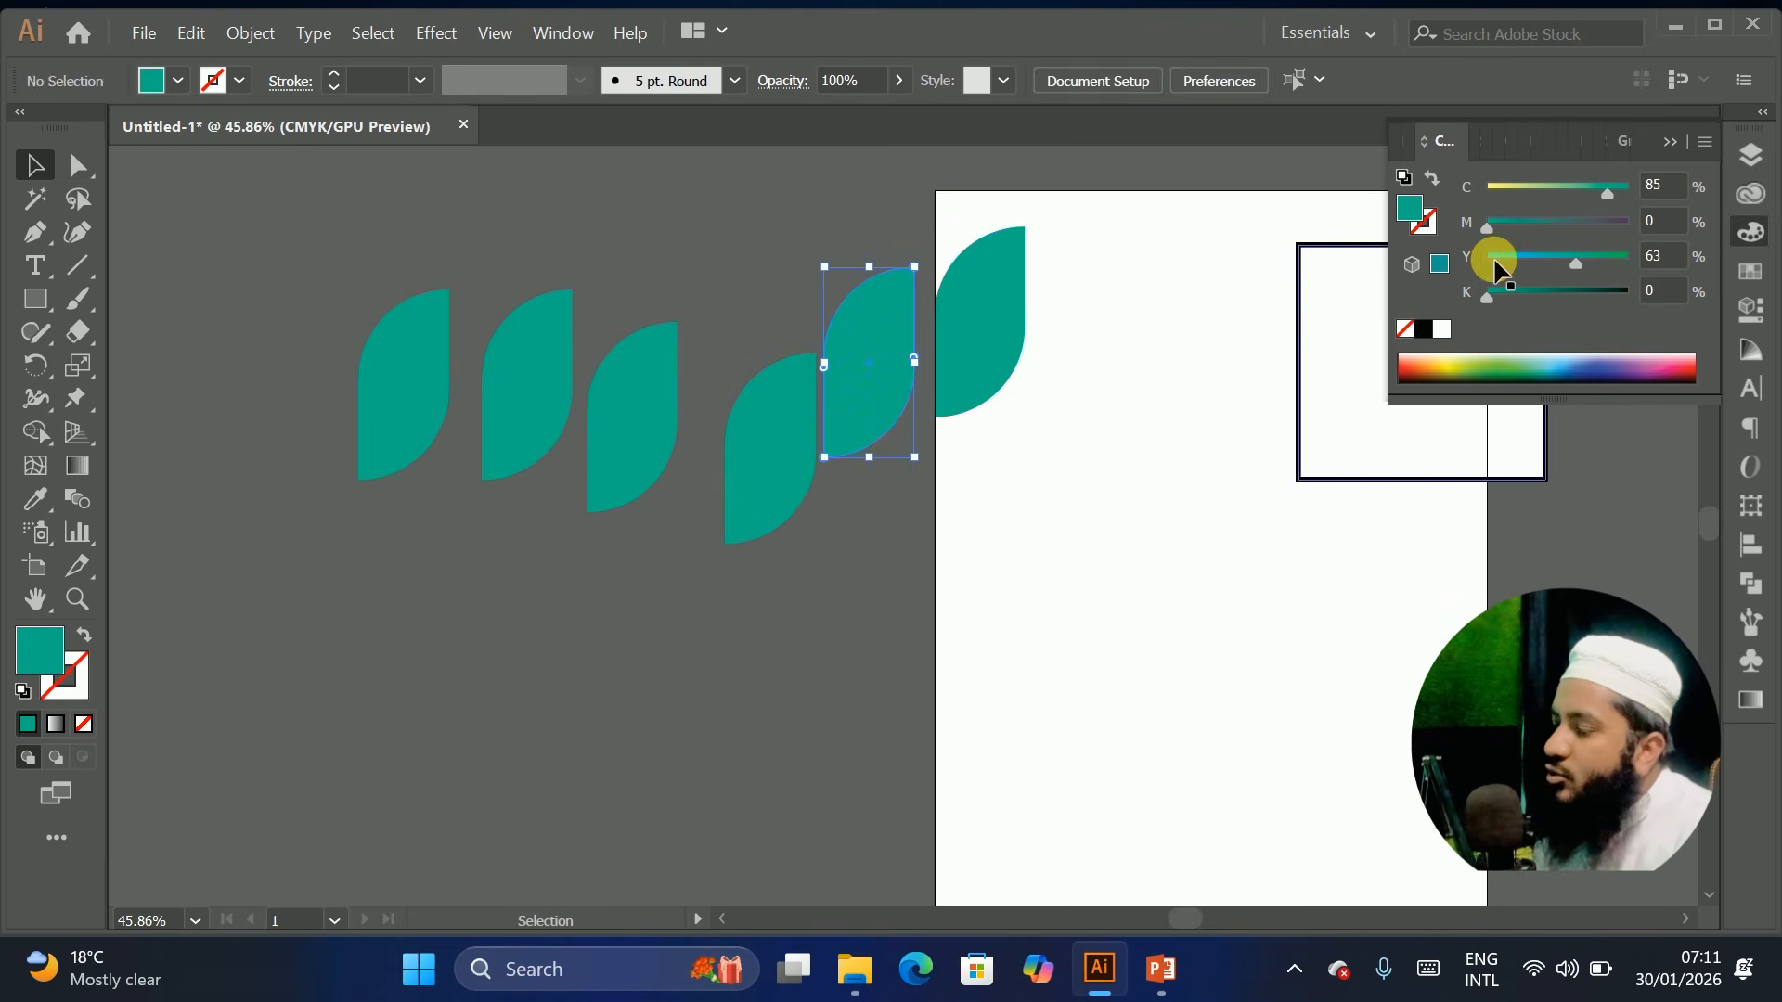
drag(1550, 227, 1579, 227)
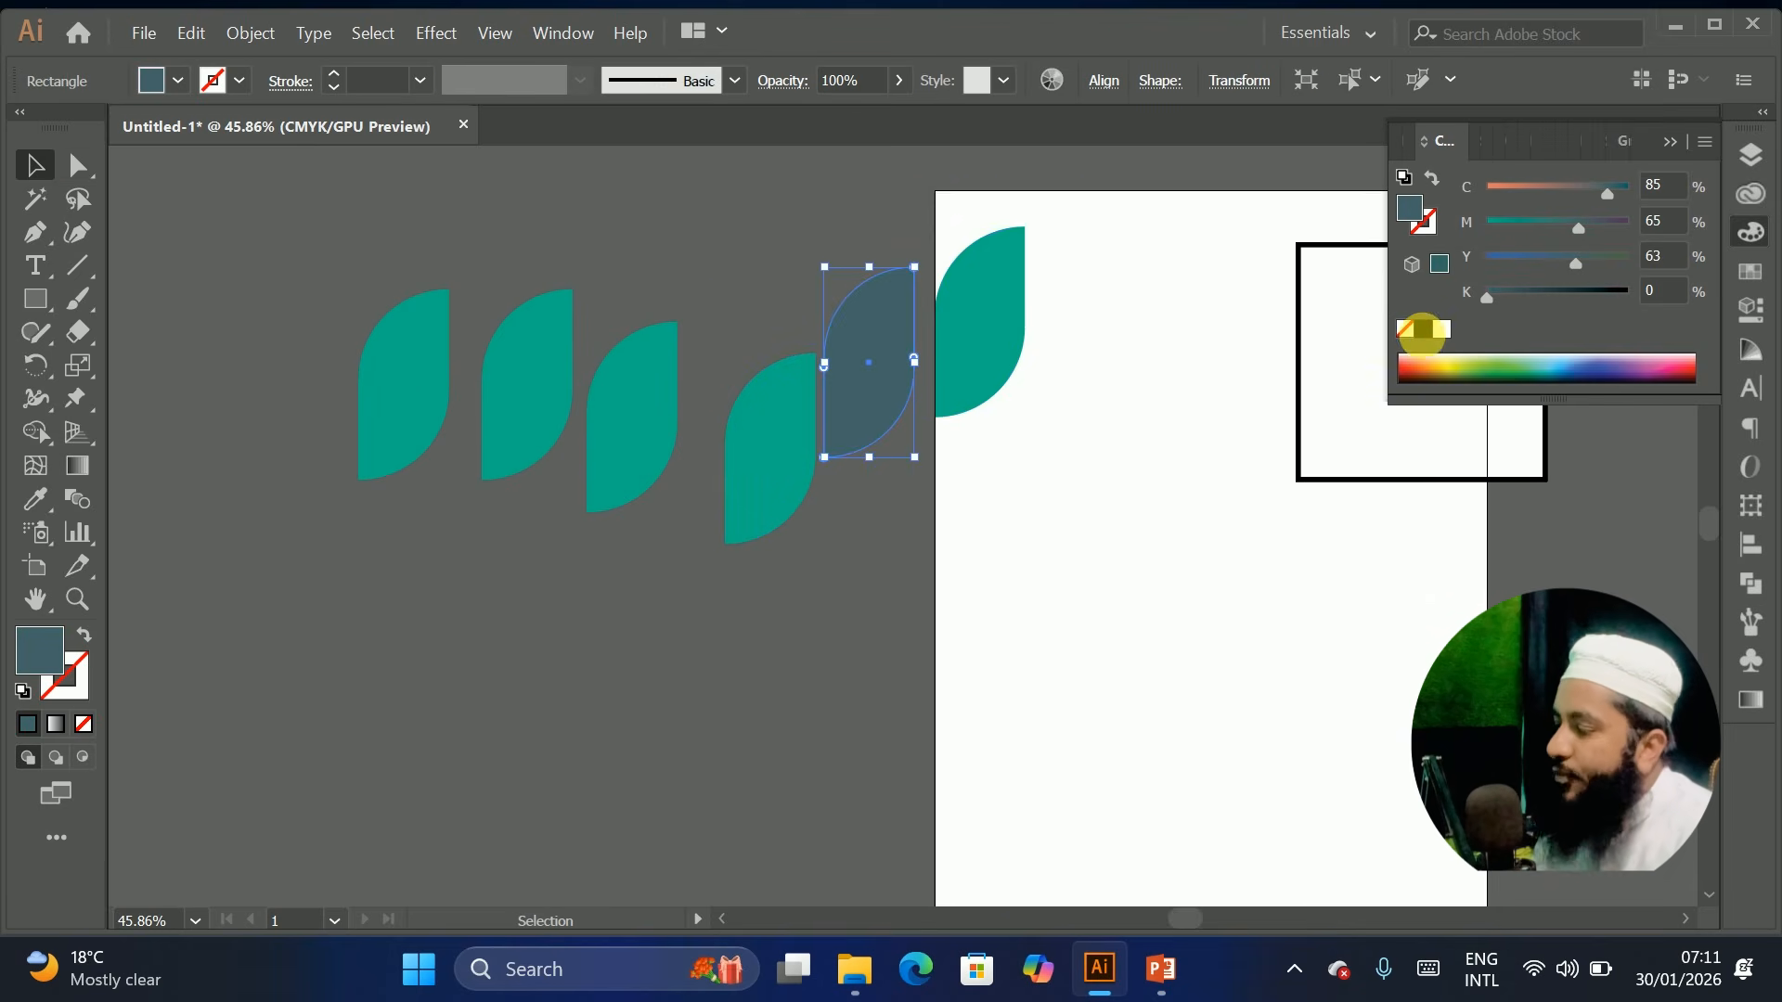
click(1422, 329)
shift+click(557, 338)
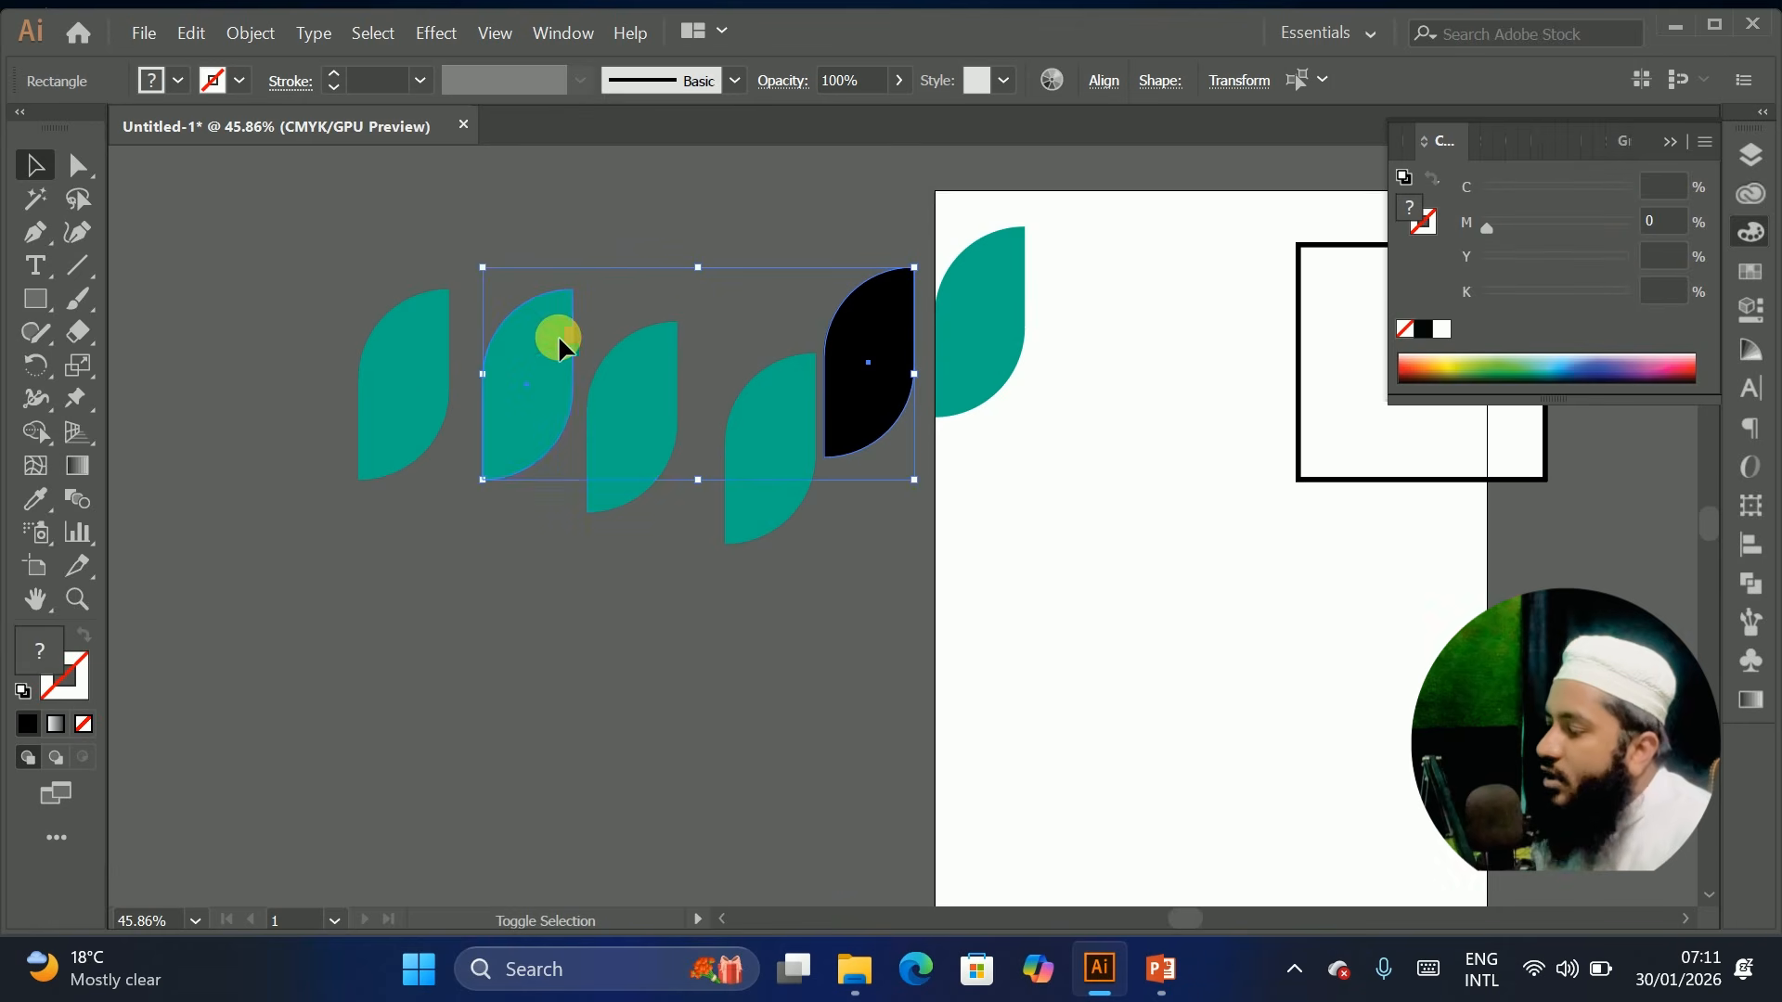
shift+click(657, 374)
click(1422, 329)
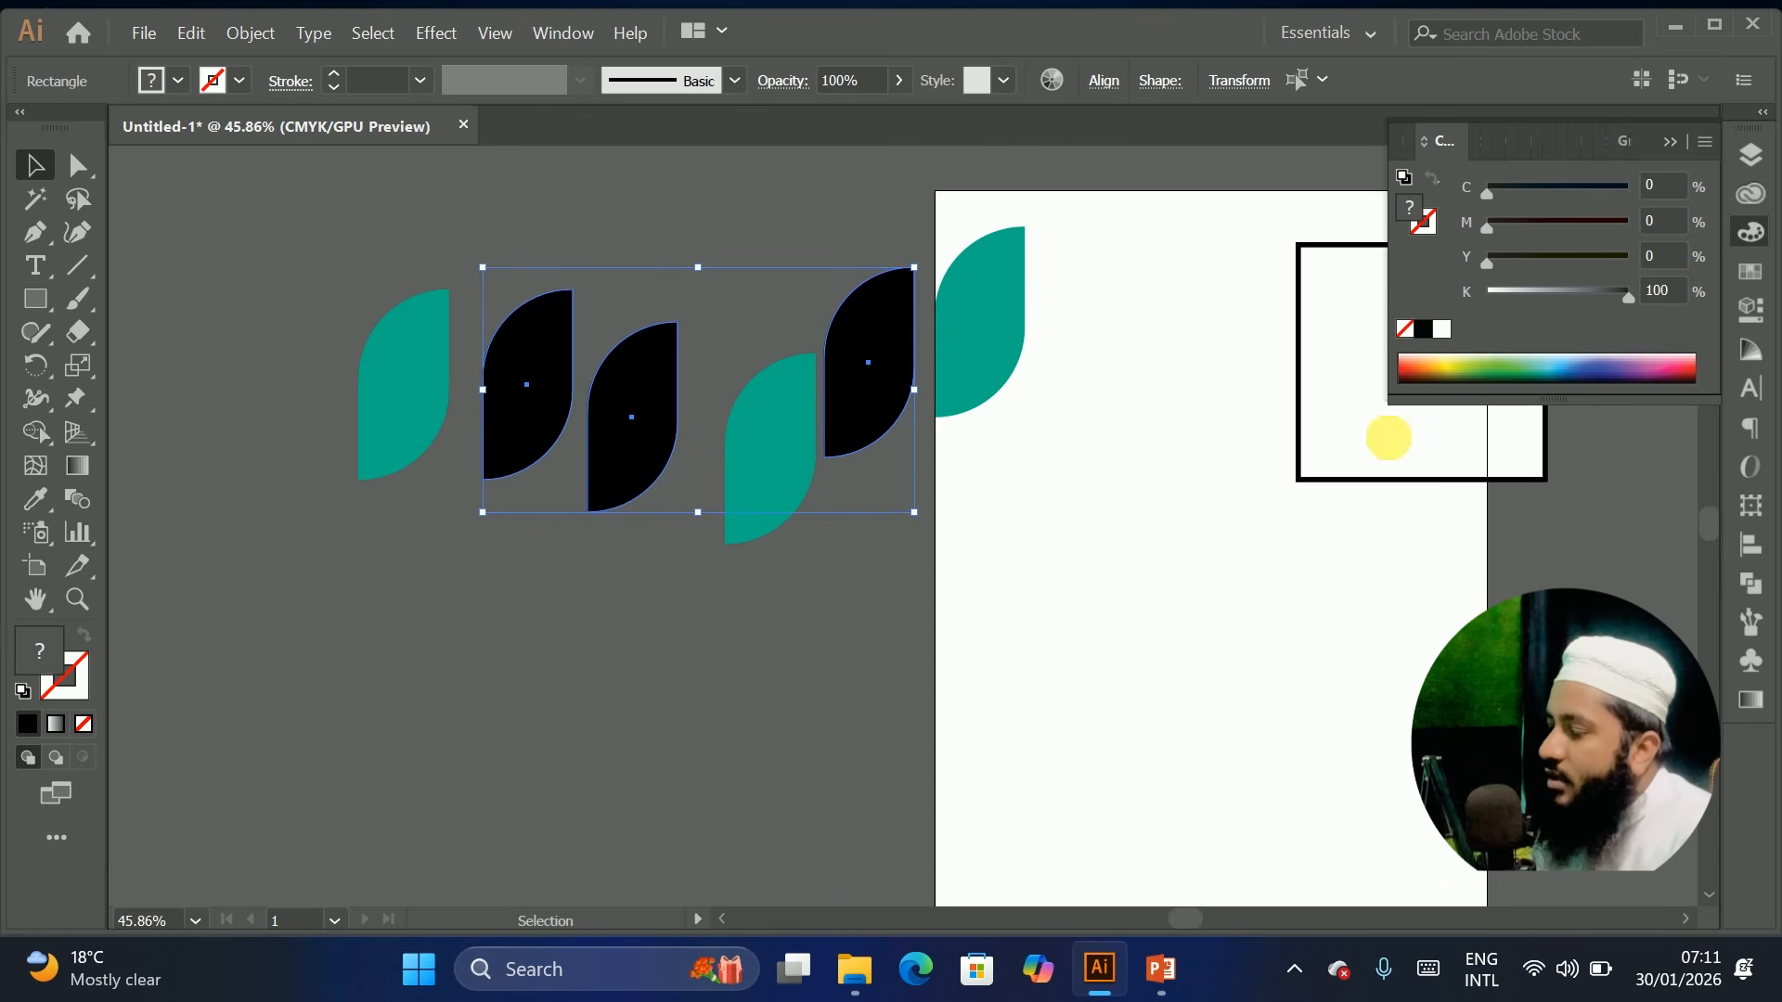
click(938, 660)
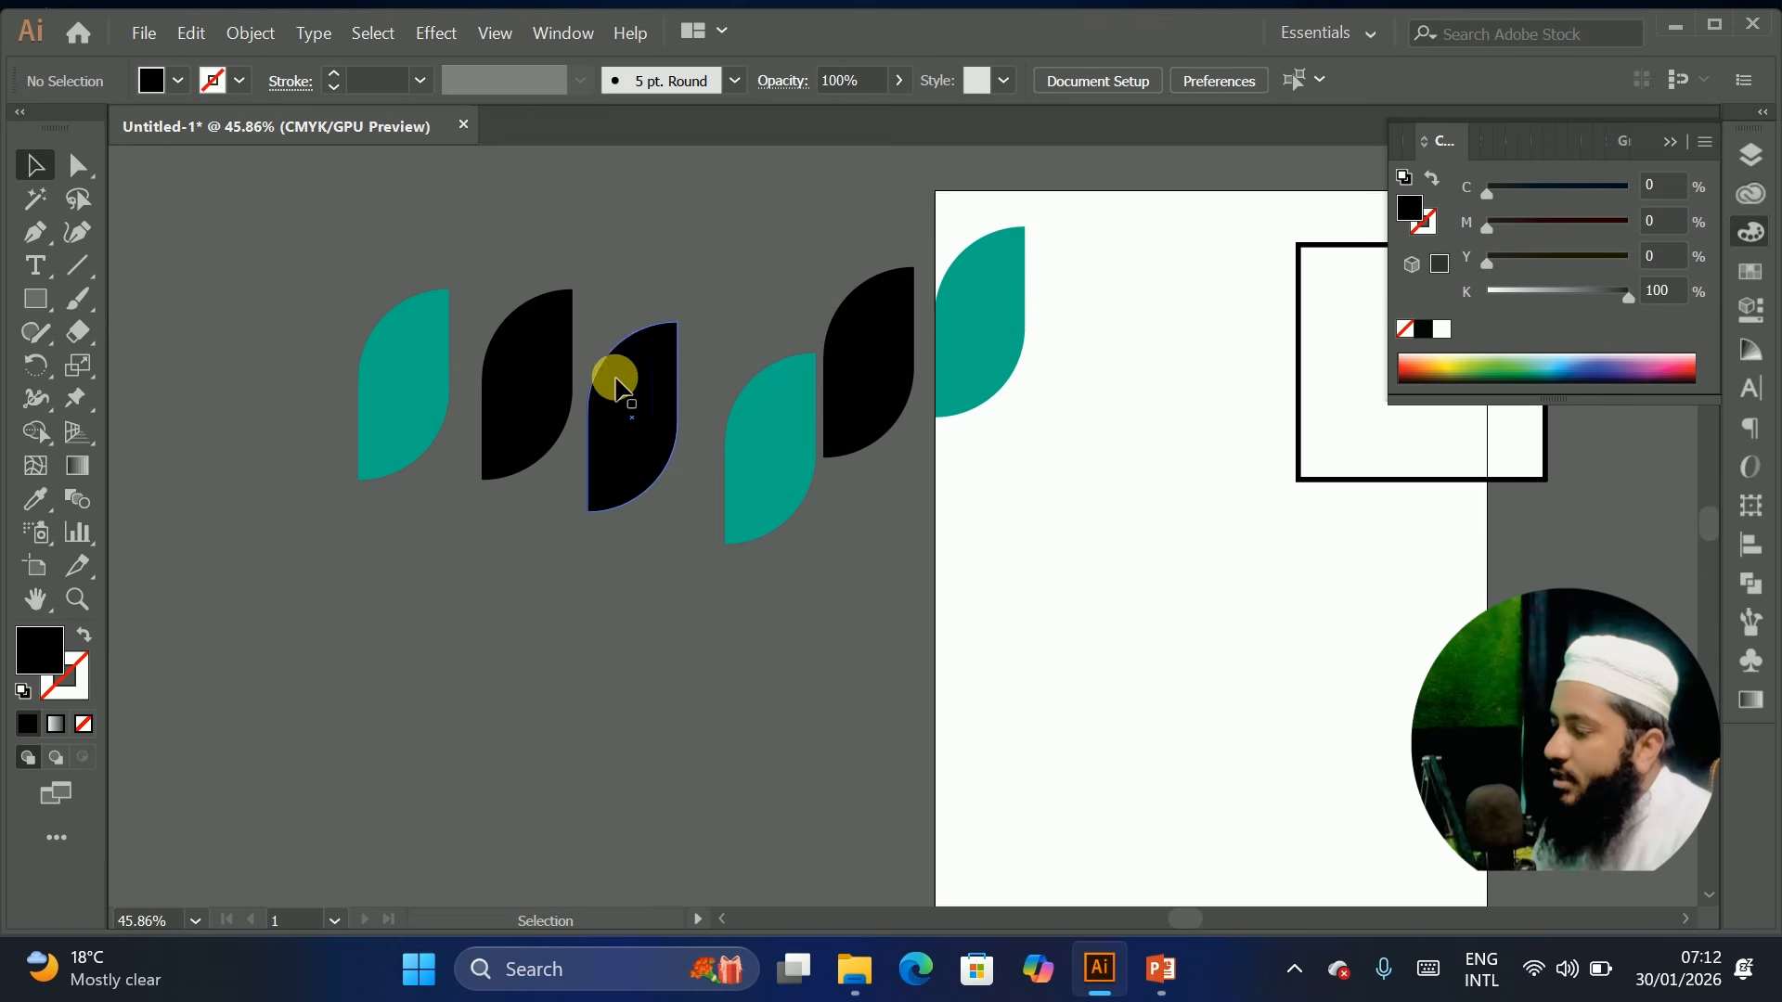
Nudge the second leaf slightly down and left, select the other black leaves one at a time, and deselect them
scroll(639, 357, up, 1)
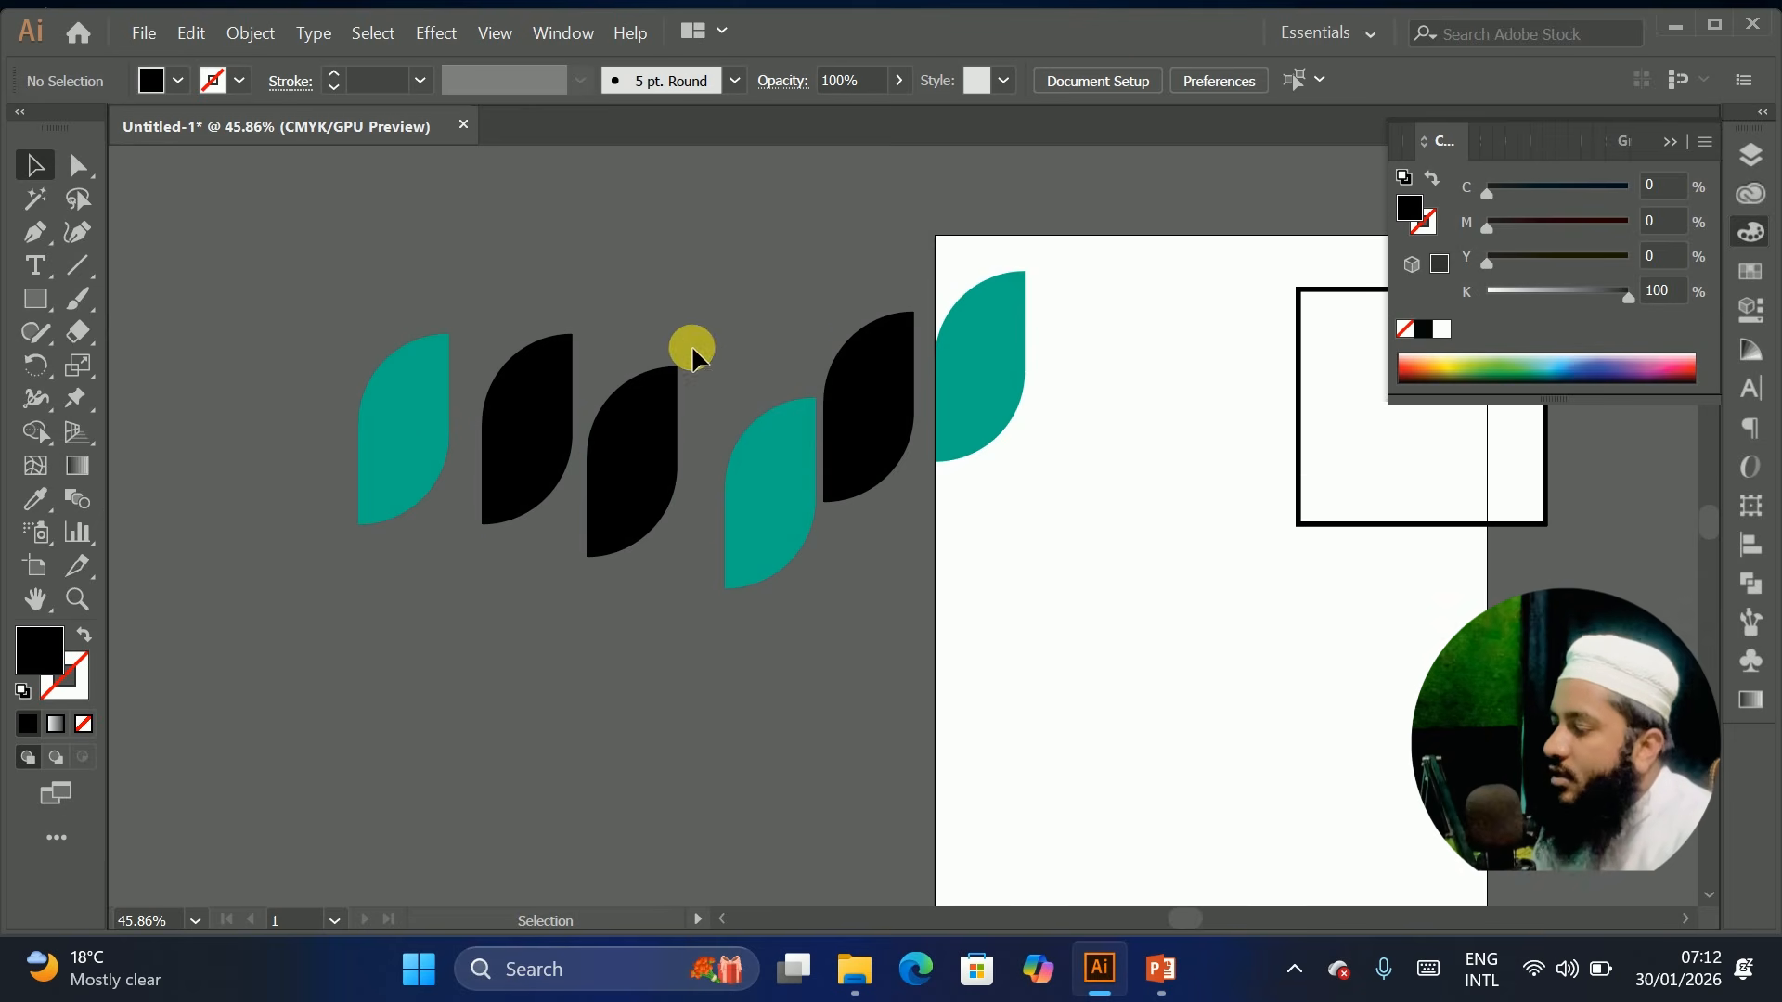
drag(537, 398, 525, 426)
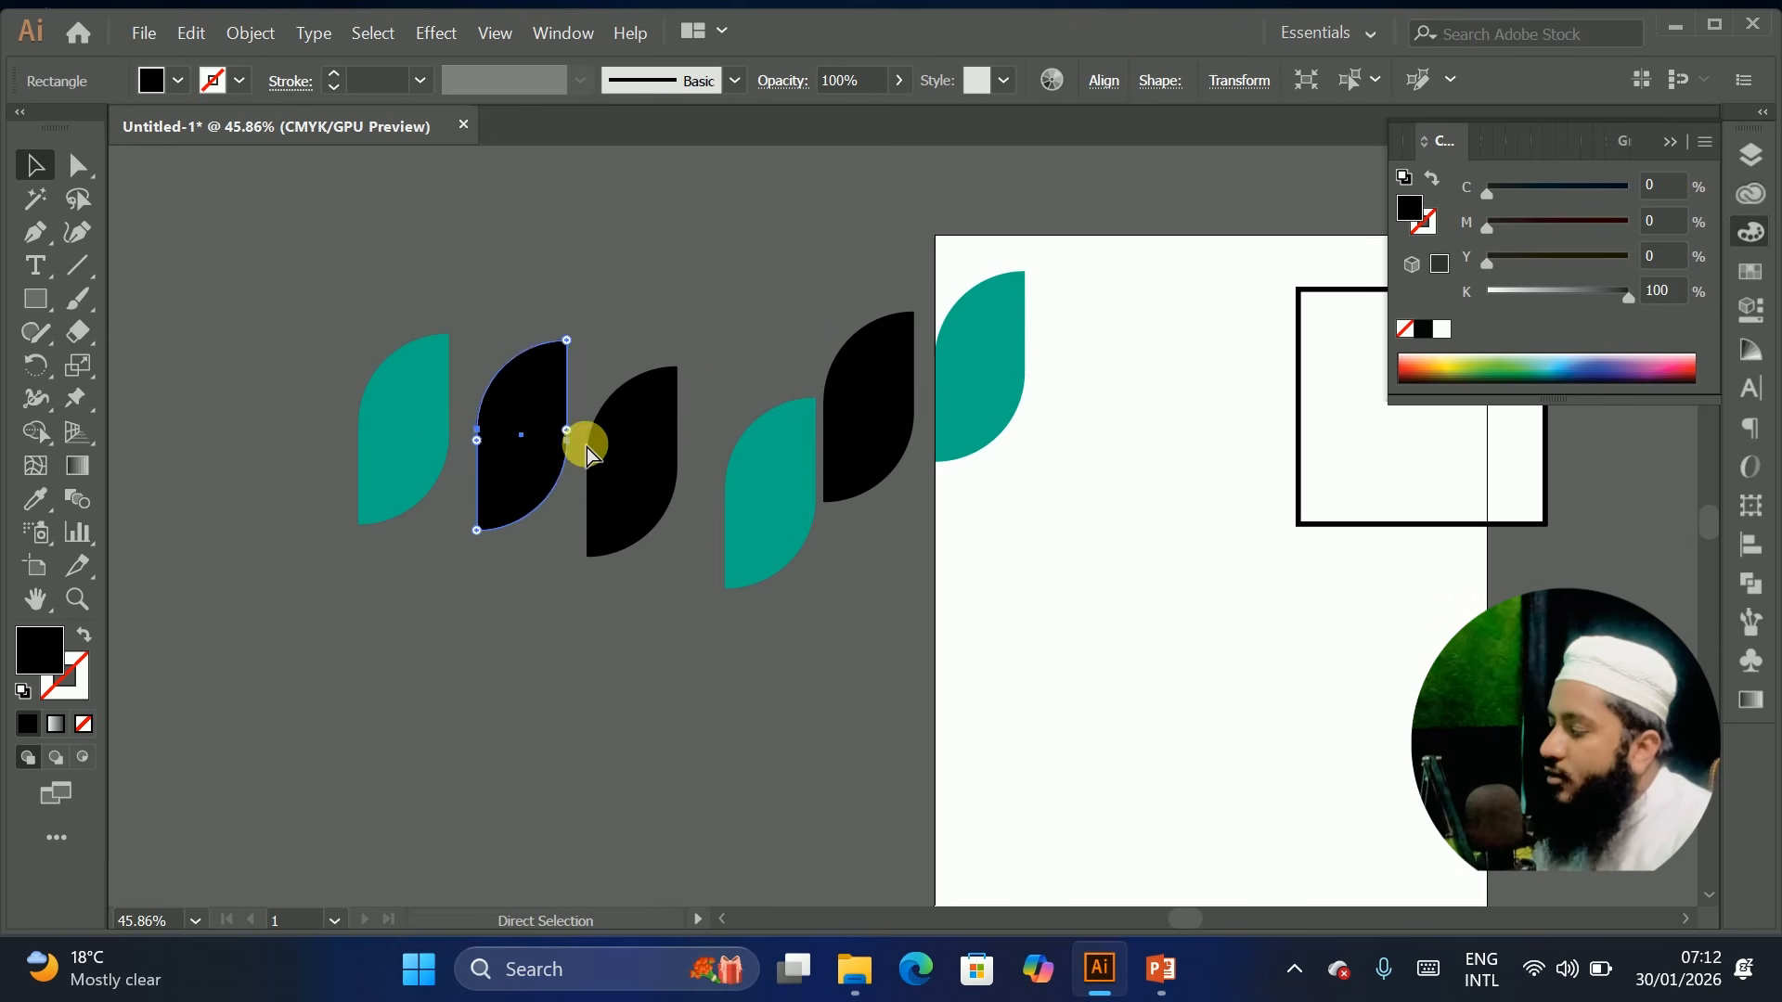
click(632, 418)
click(882, 384)
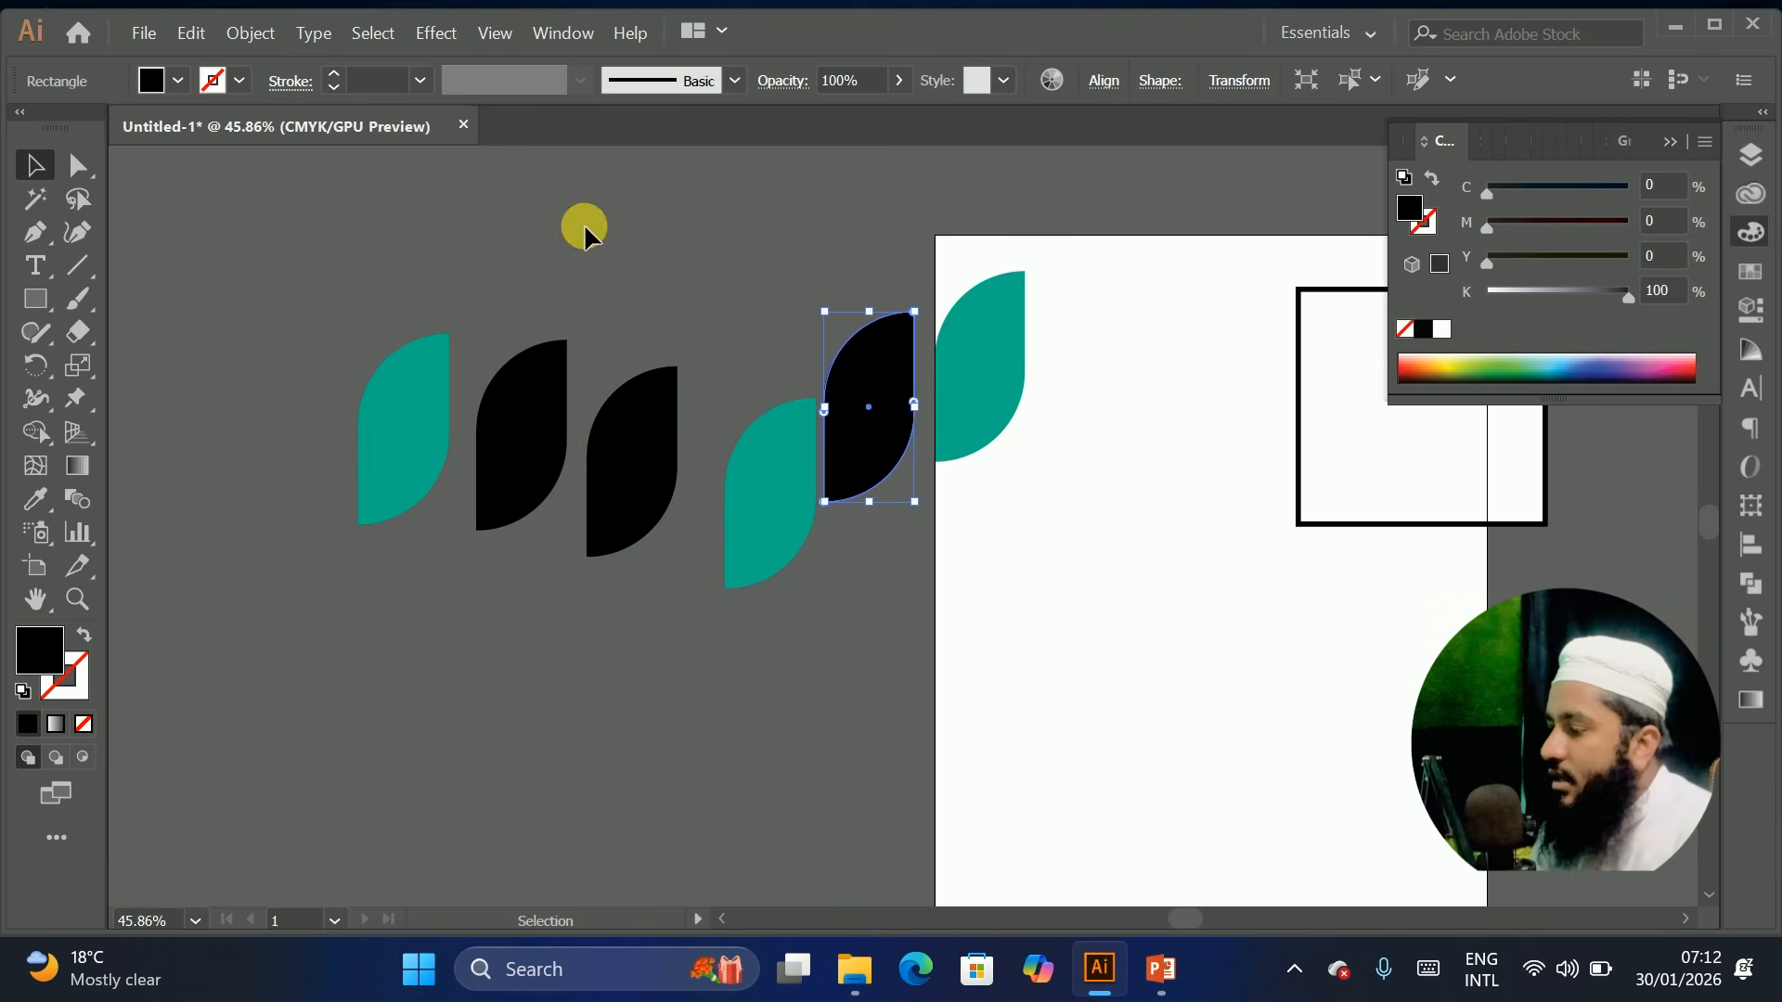
click(421, 540)
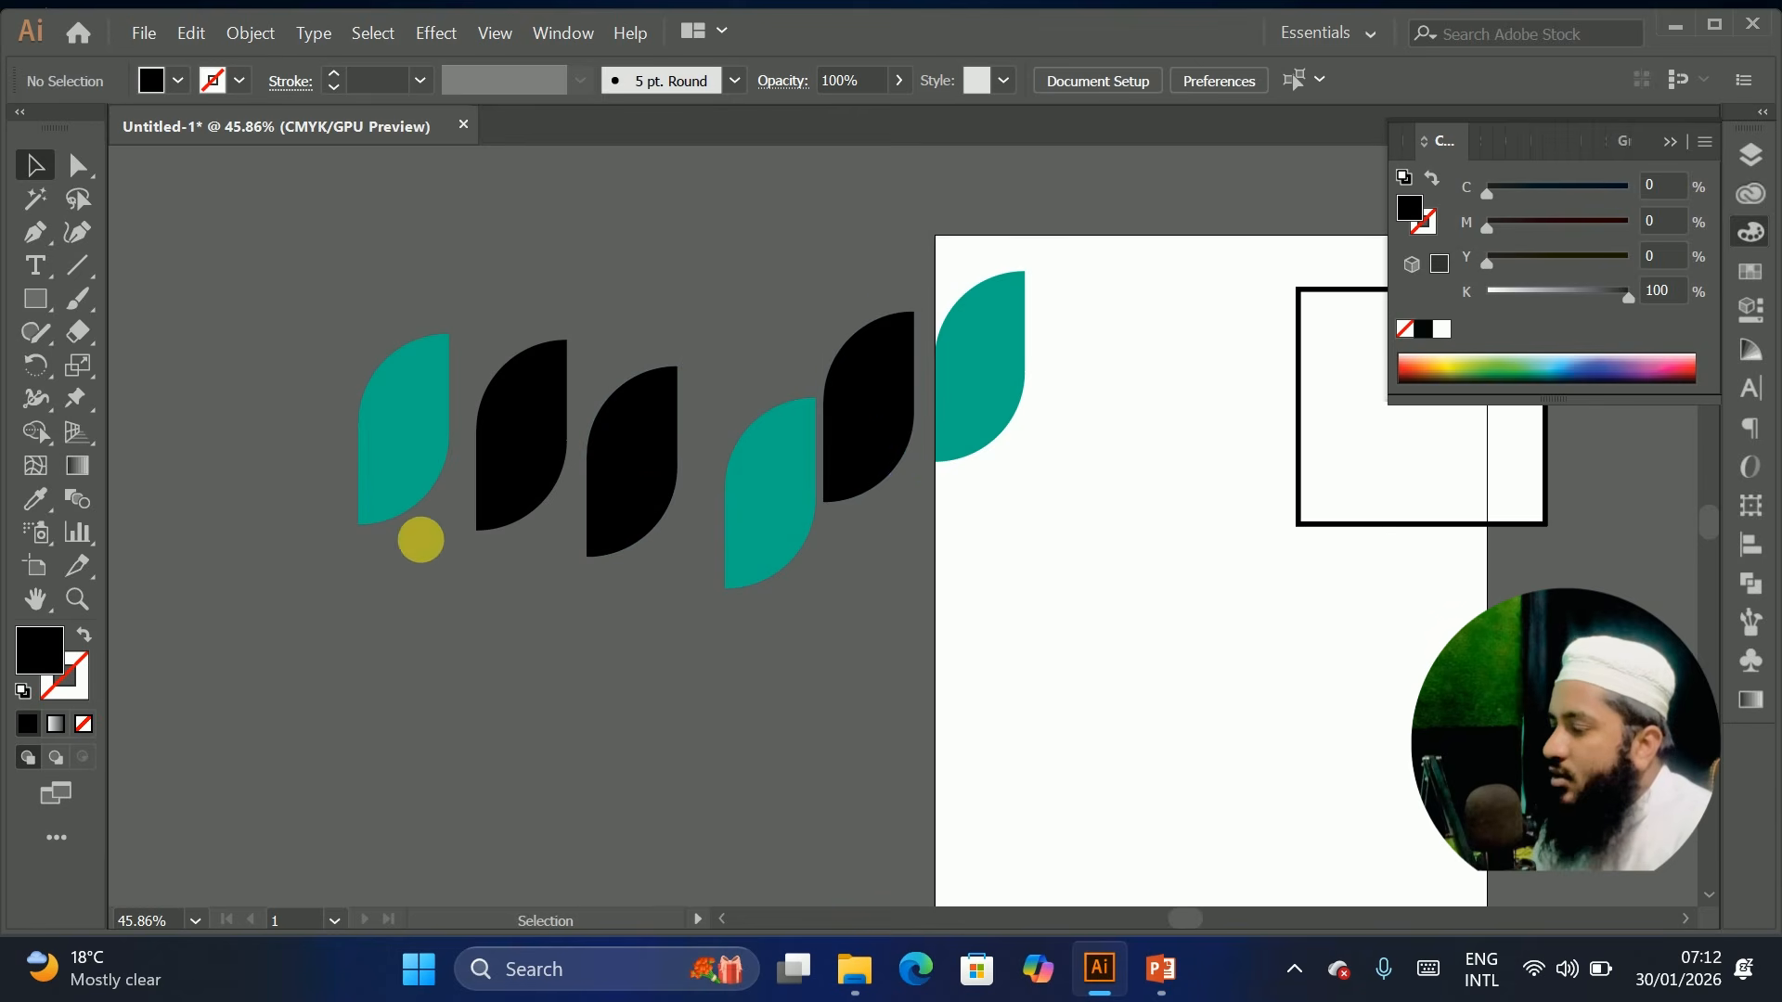
Select all three black leaves at once with the Magic Wand and move them below the teal leaves
click(28, 202)
click(509, 429)
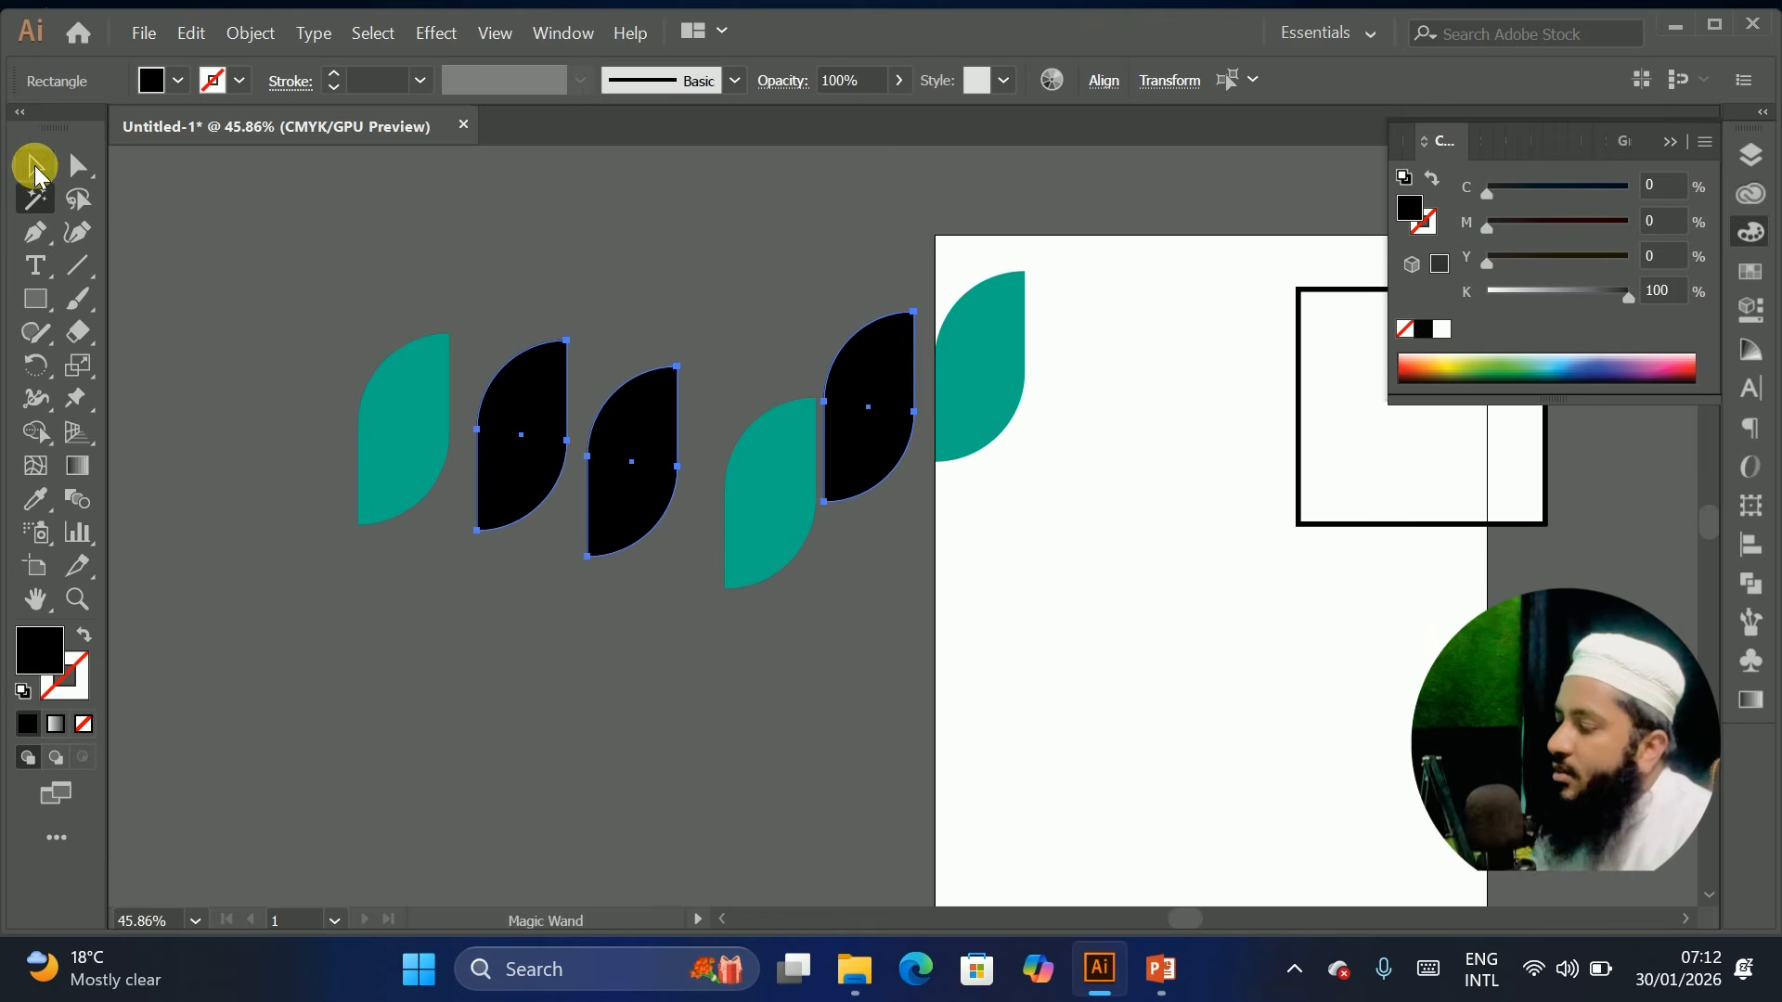
click(35, 167)
drag(492, 408, 510, 665)
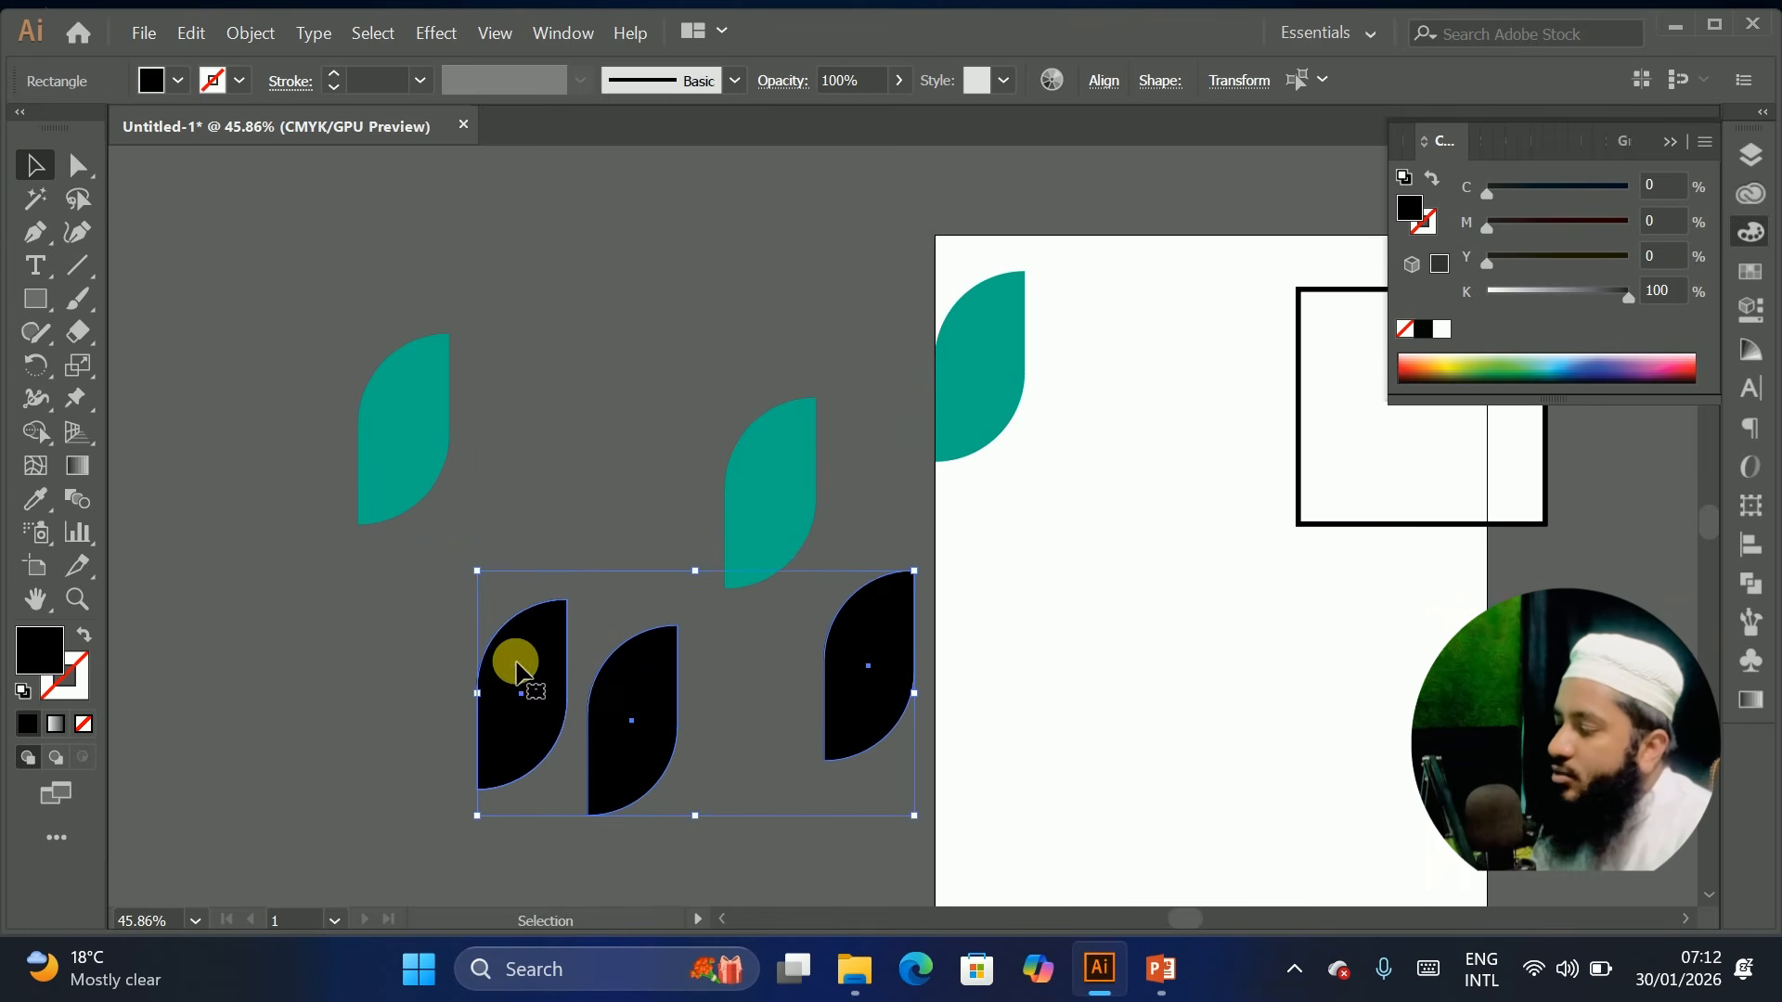
click(587, 371)
drag(417, 720, 922, 743)
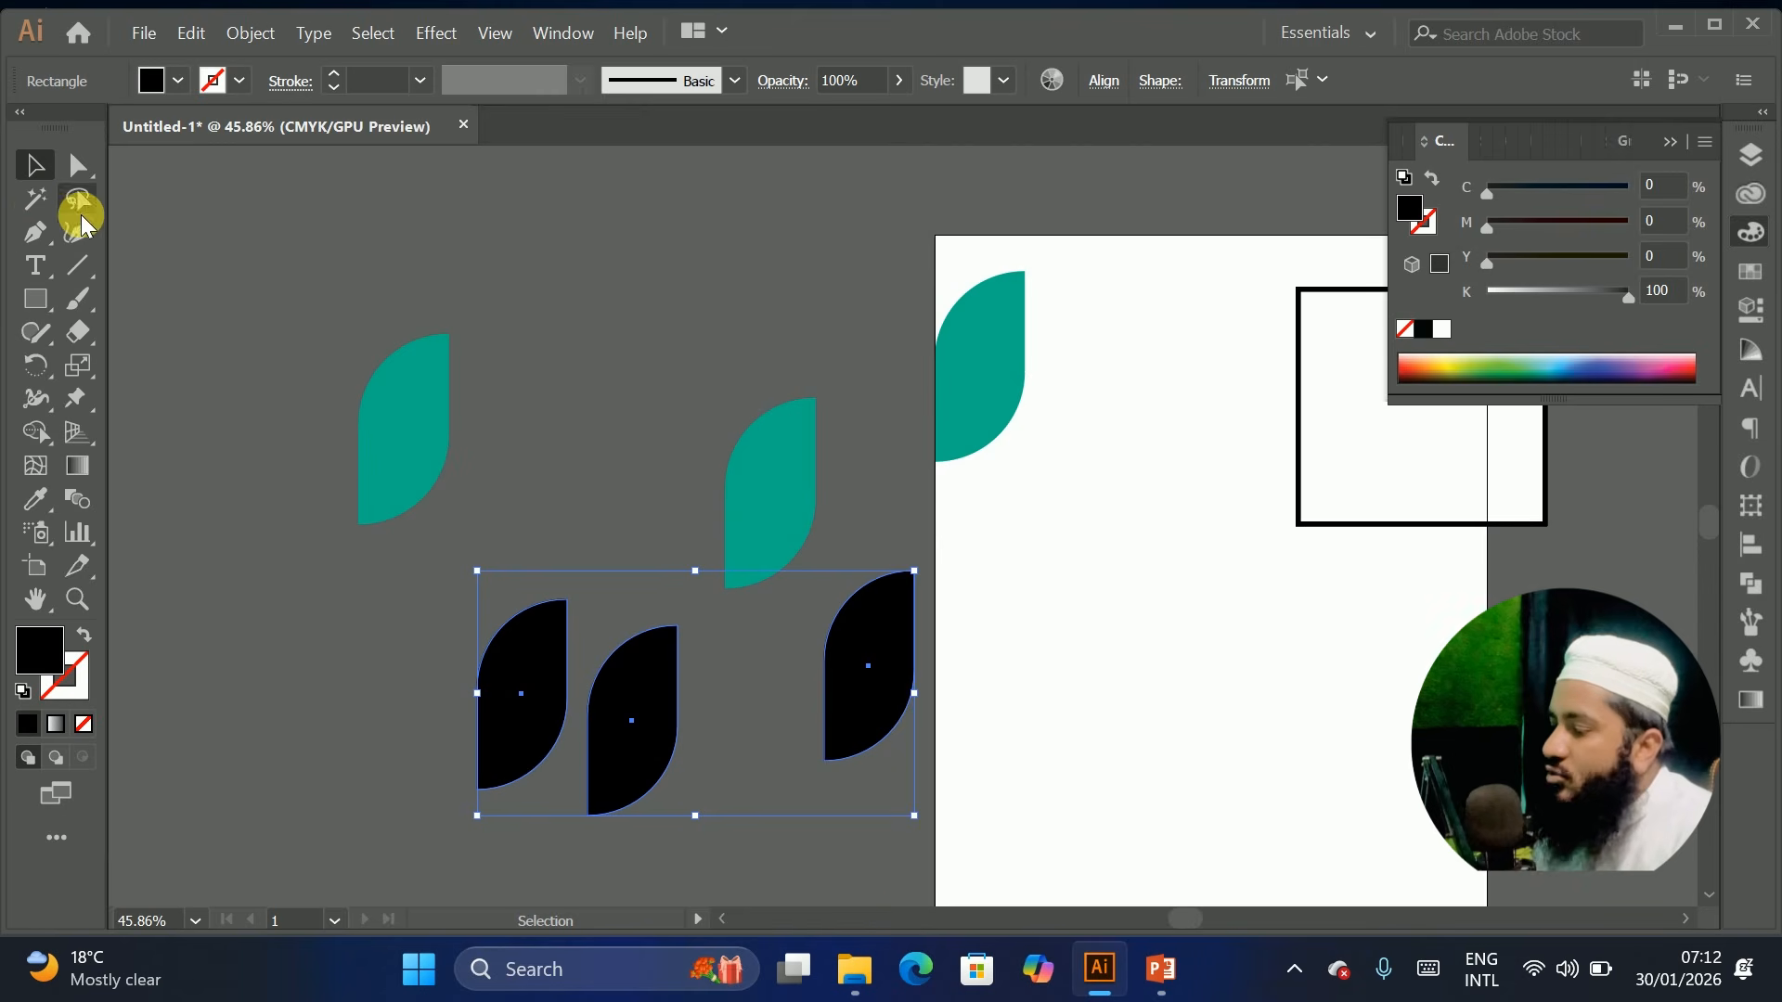
Select the leftmost teal leaf's anchor points with the Lasso, and move the leaf up and slightly left with Direct Selection
click(79, 199)
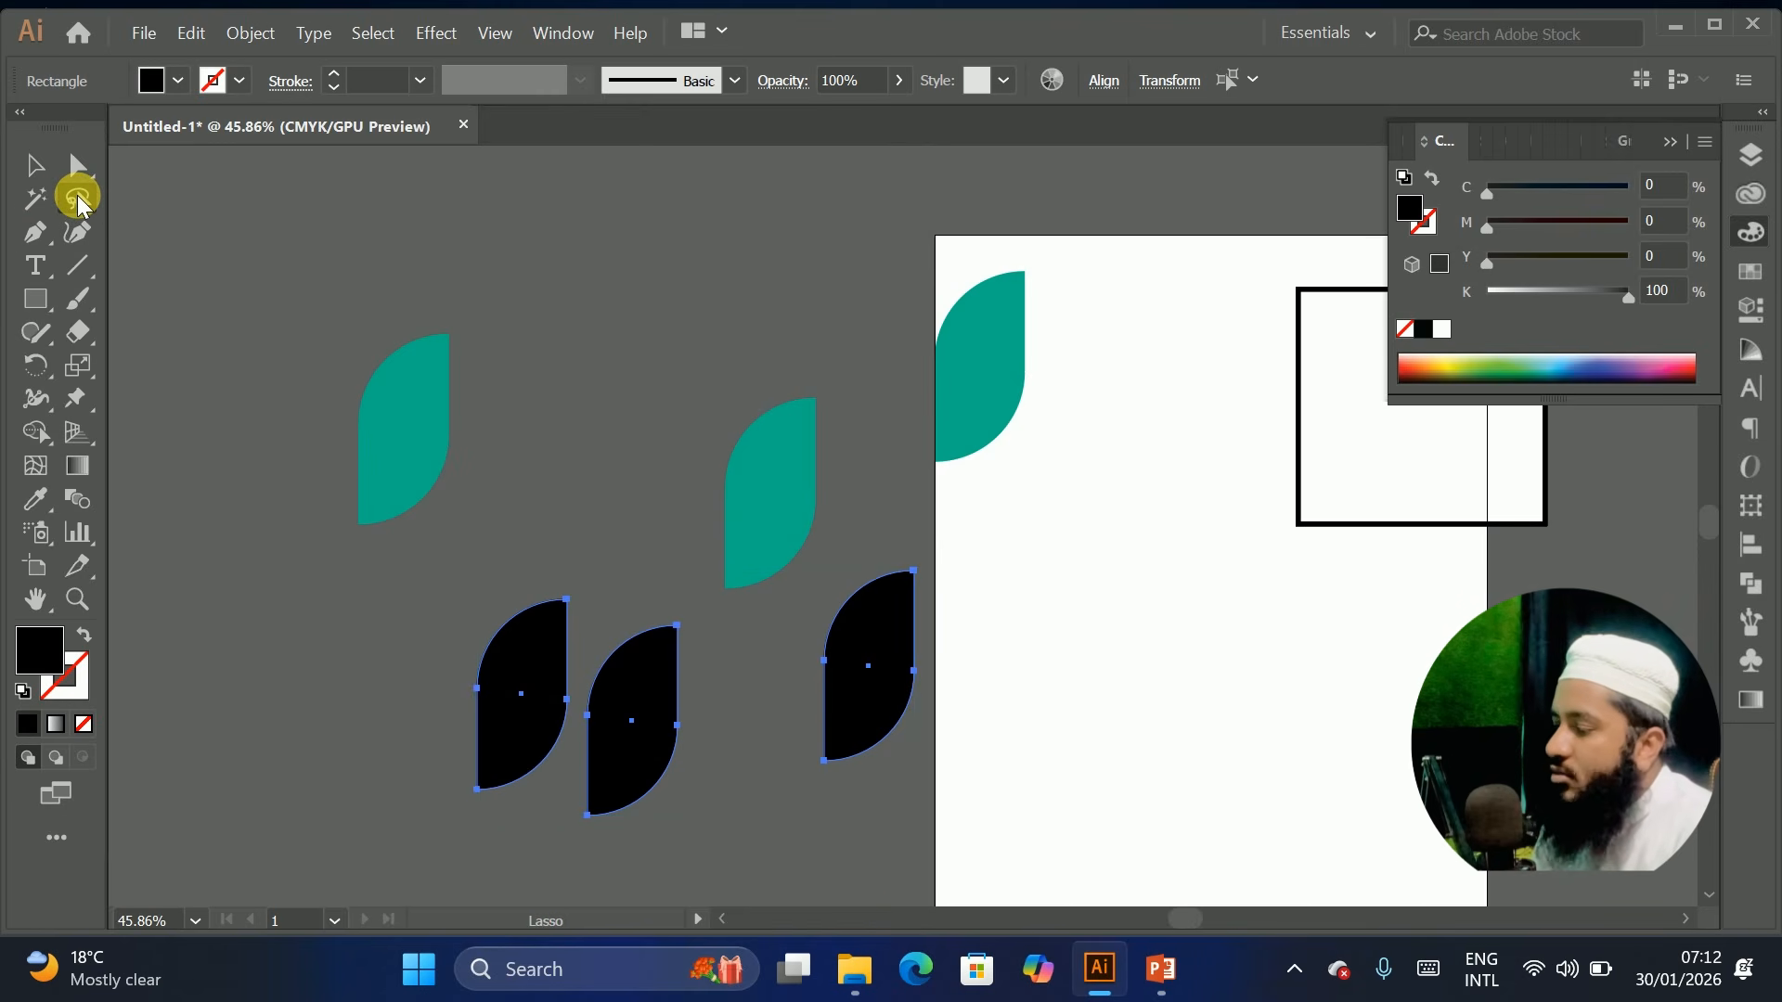
drag(359, 378, 454, 504)
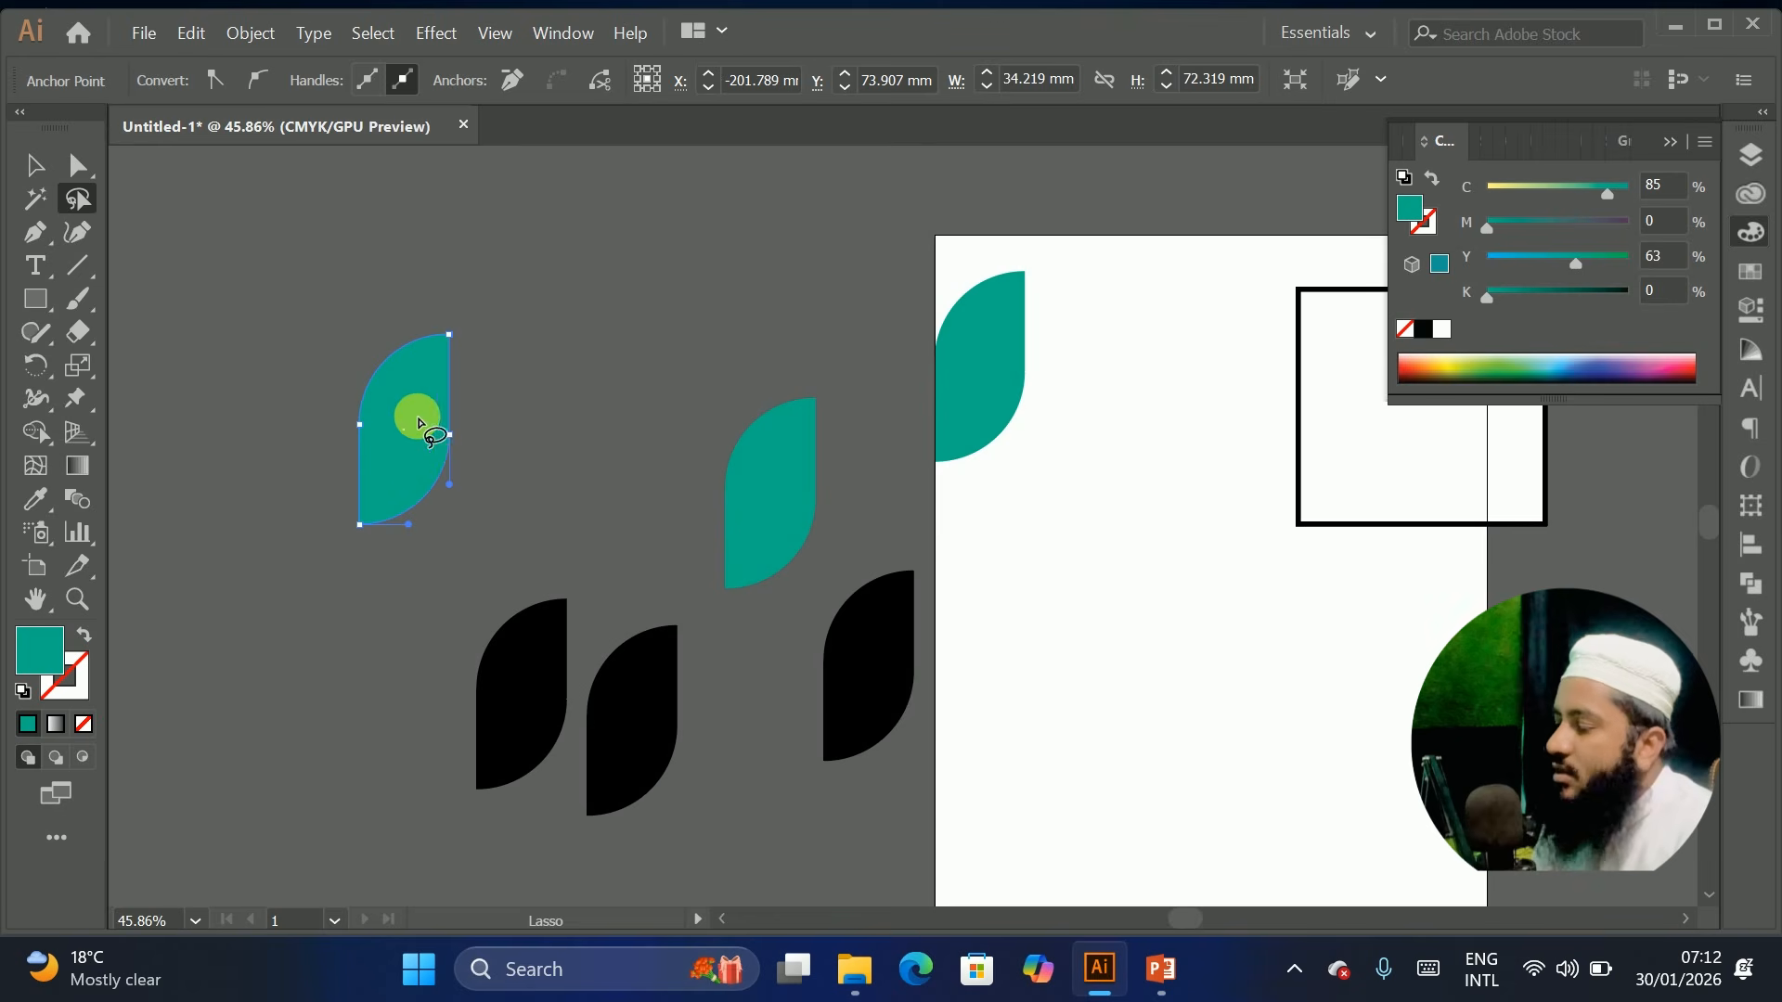
click(80, 168)
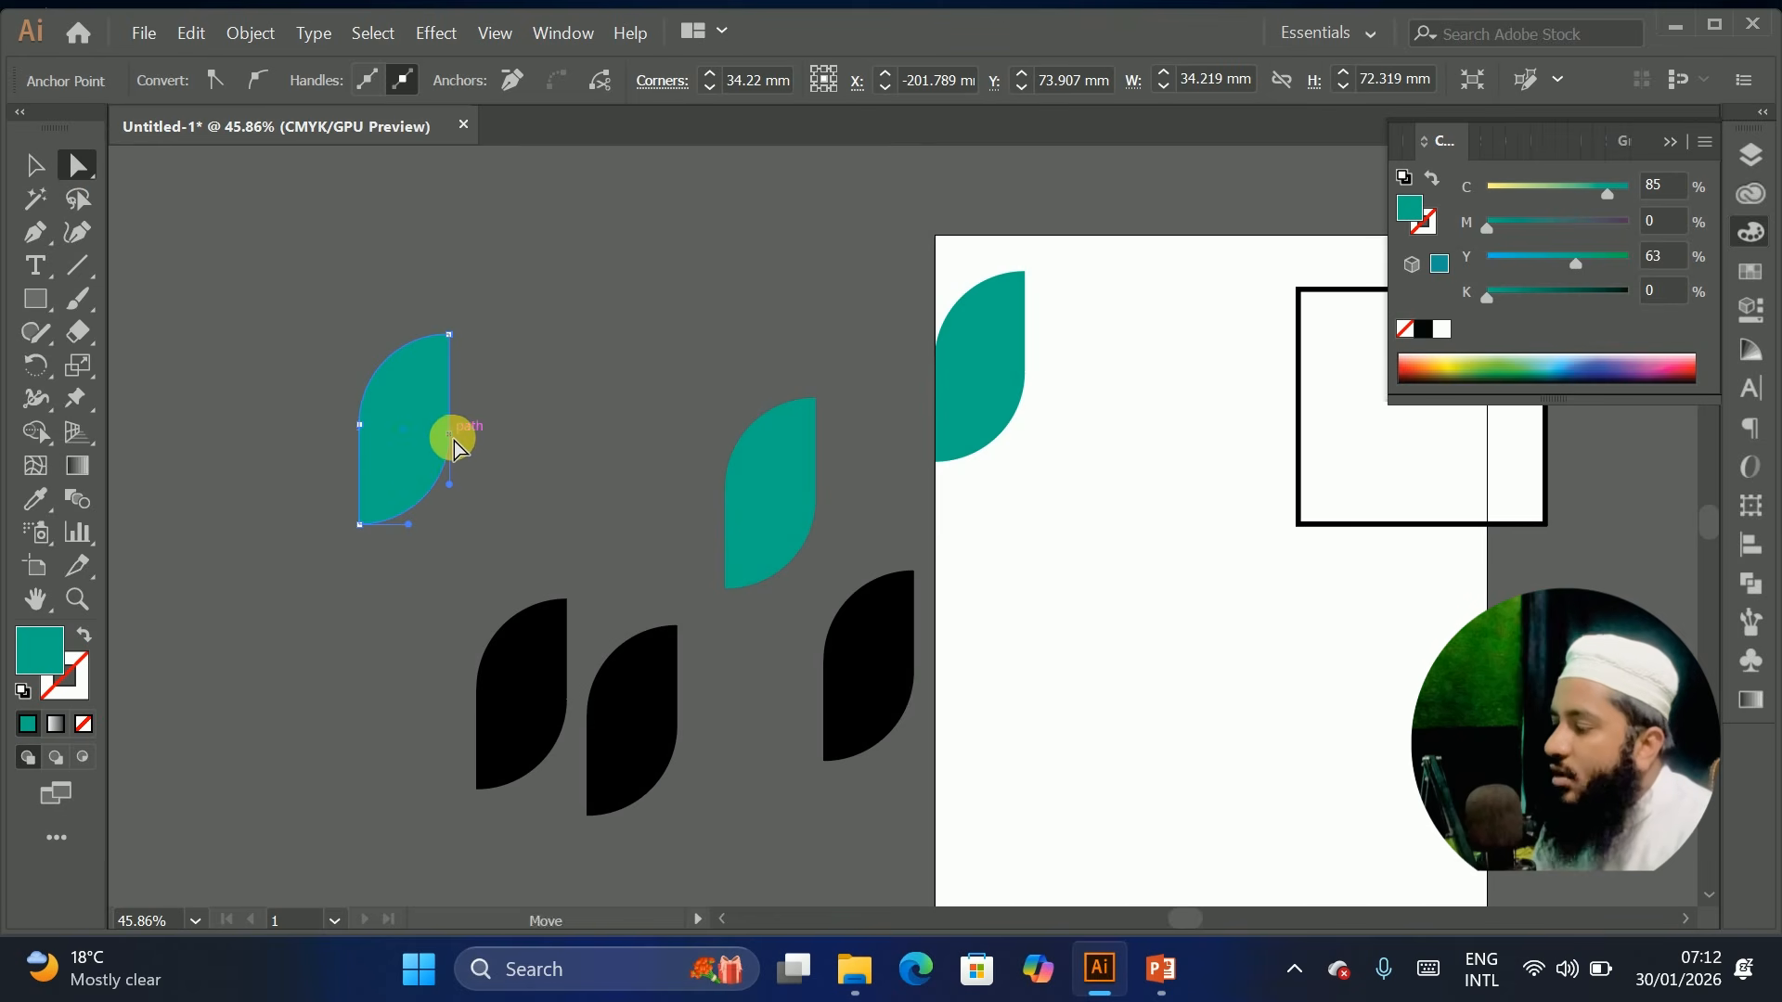
click(553, 442)
drag(440, 452, 421, 389)
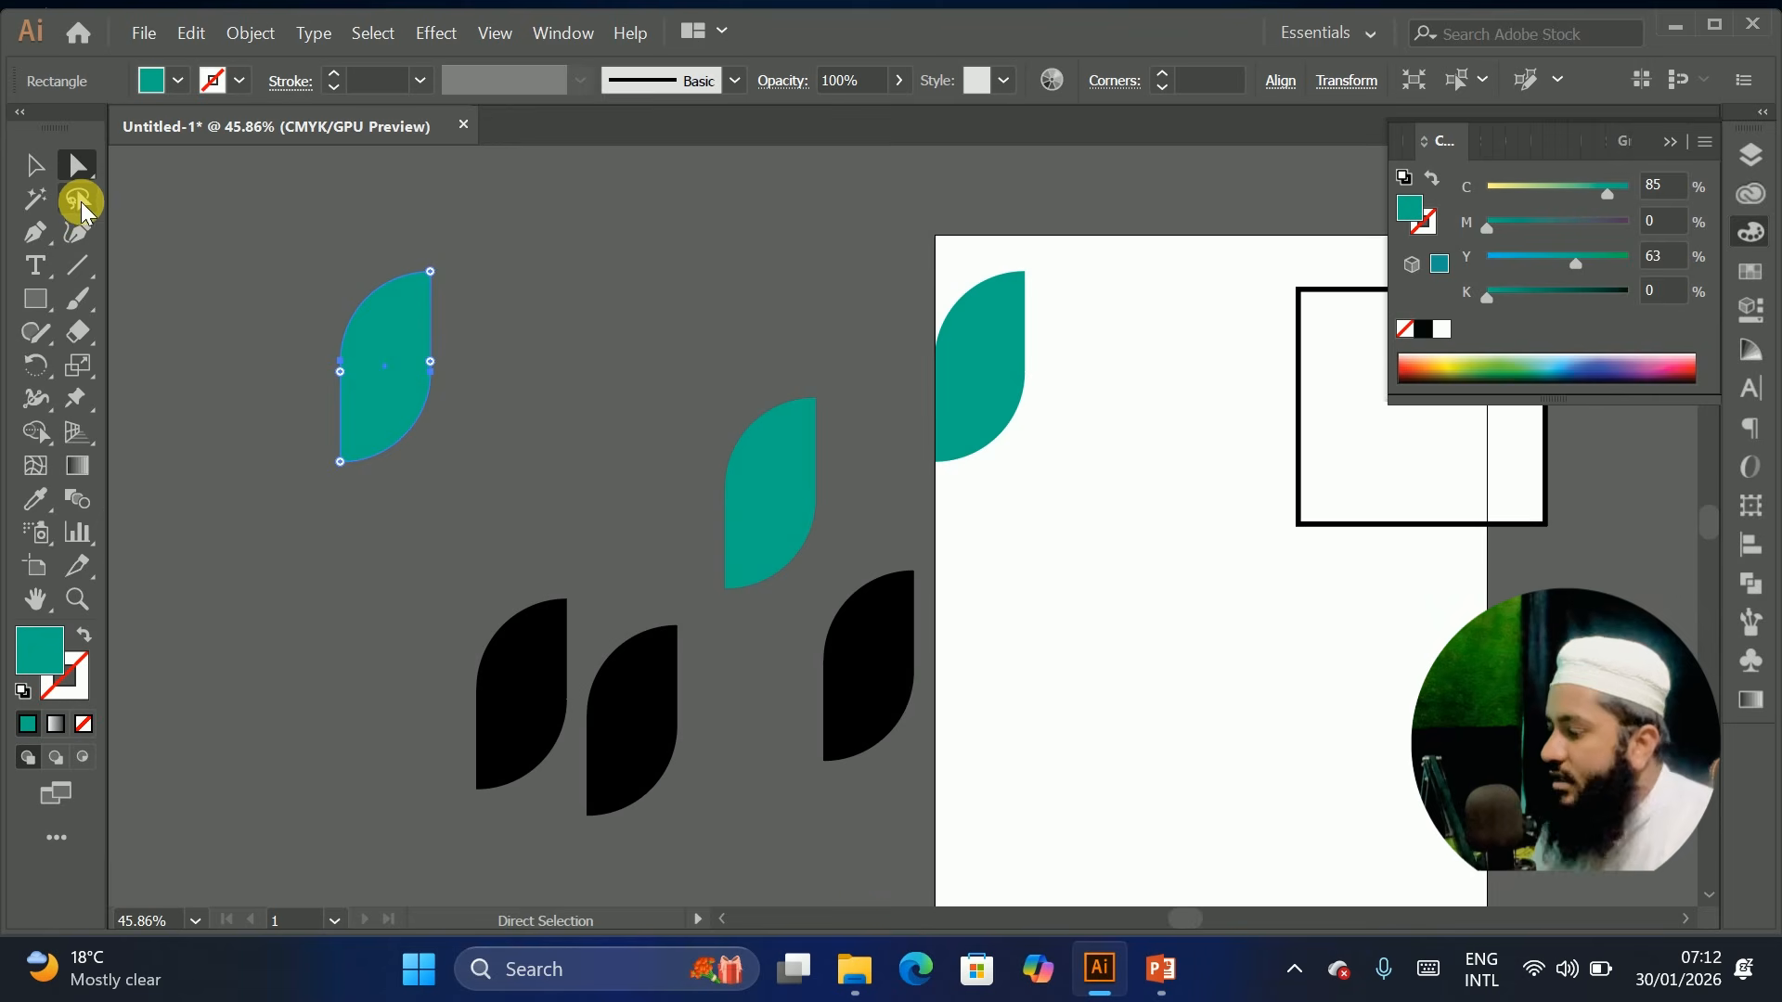
Move the leftmost teal leaf slightly up and right as a whole object with the Selection tool
click(35, 167)
click(334, 298)
drag(389, 414, 429, 370)
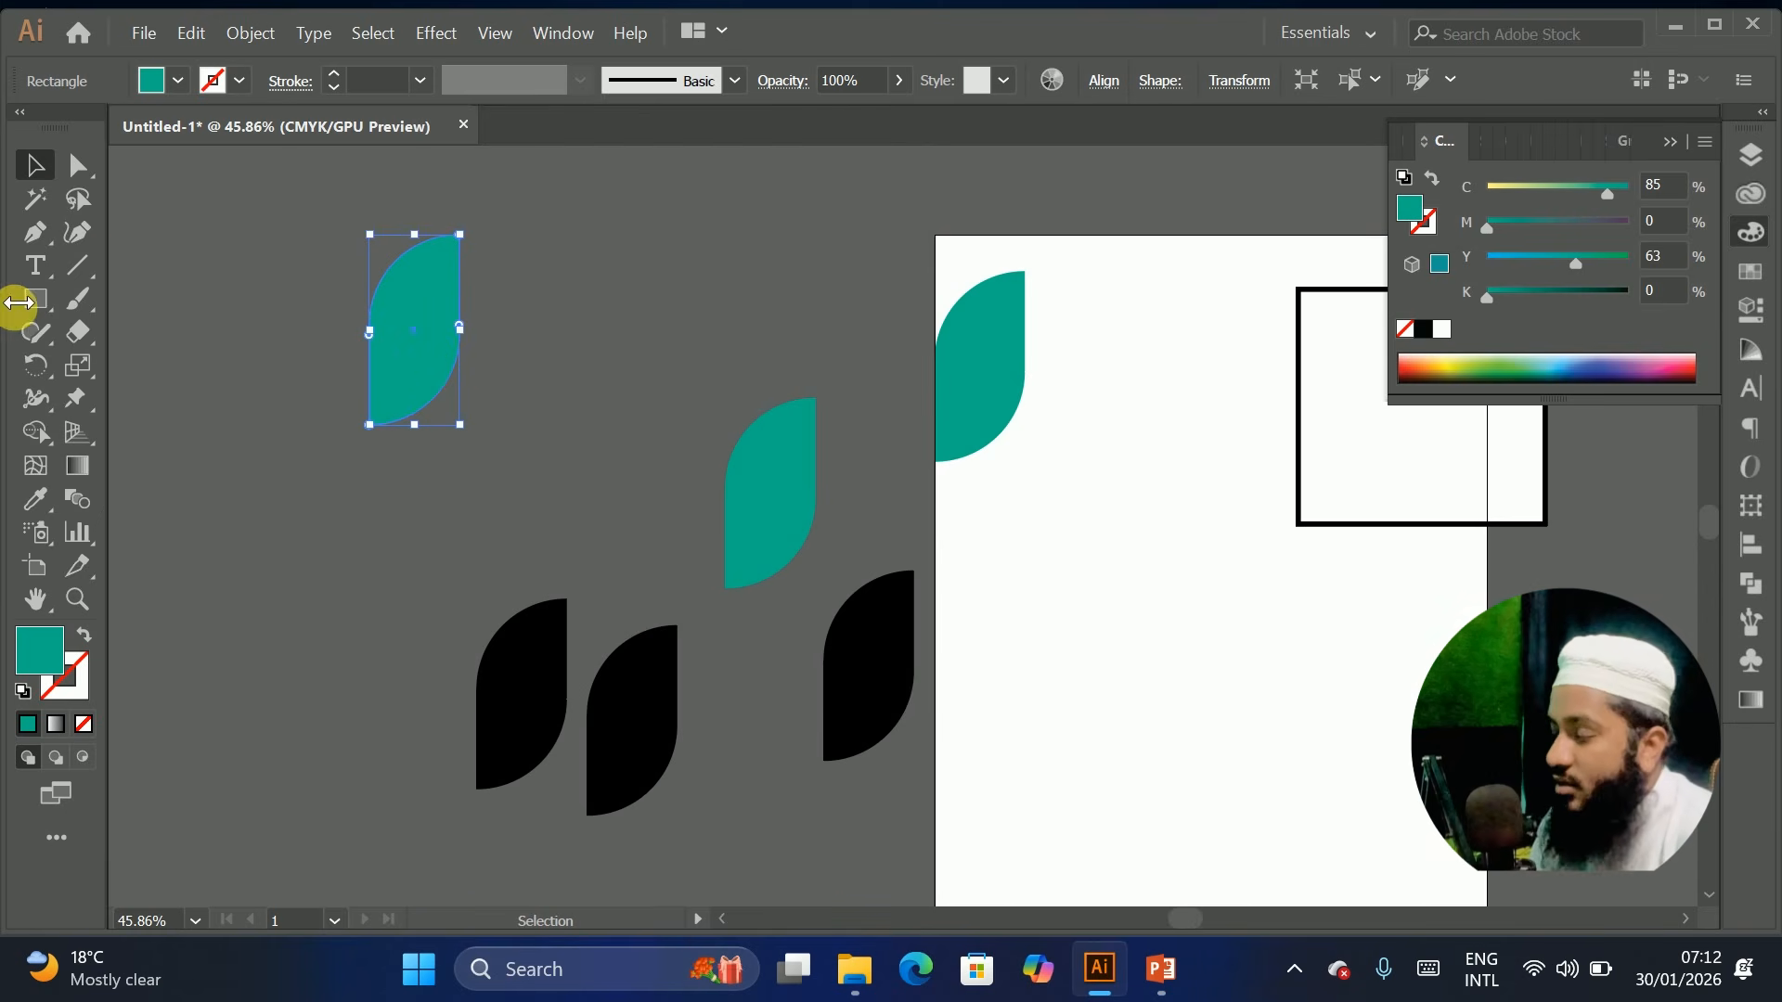
Delete all the teal and black leaves, and activate the Pen tool
click(35, 234)
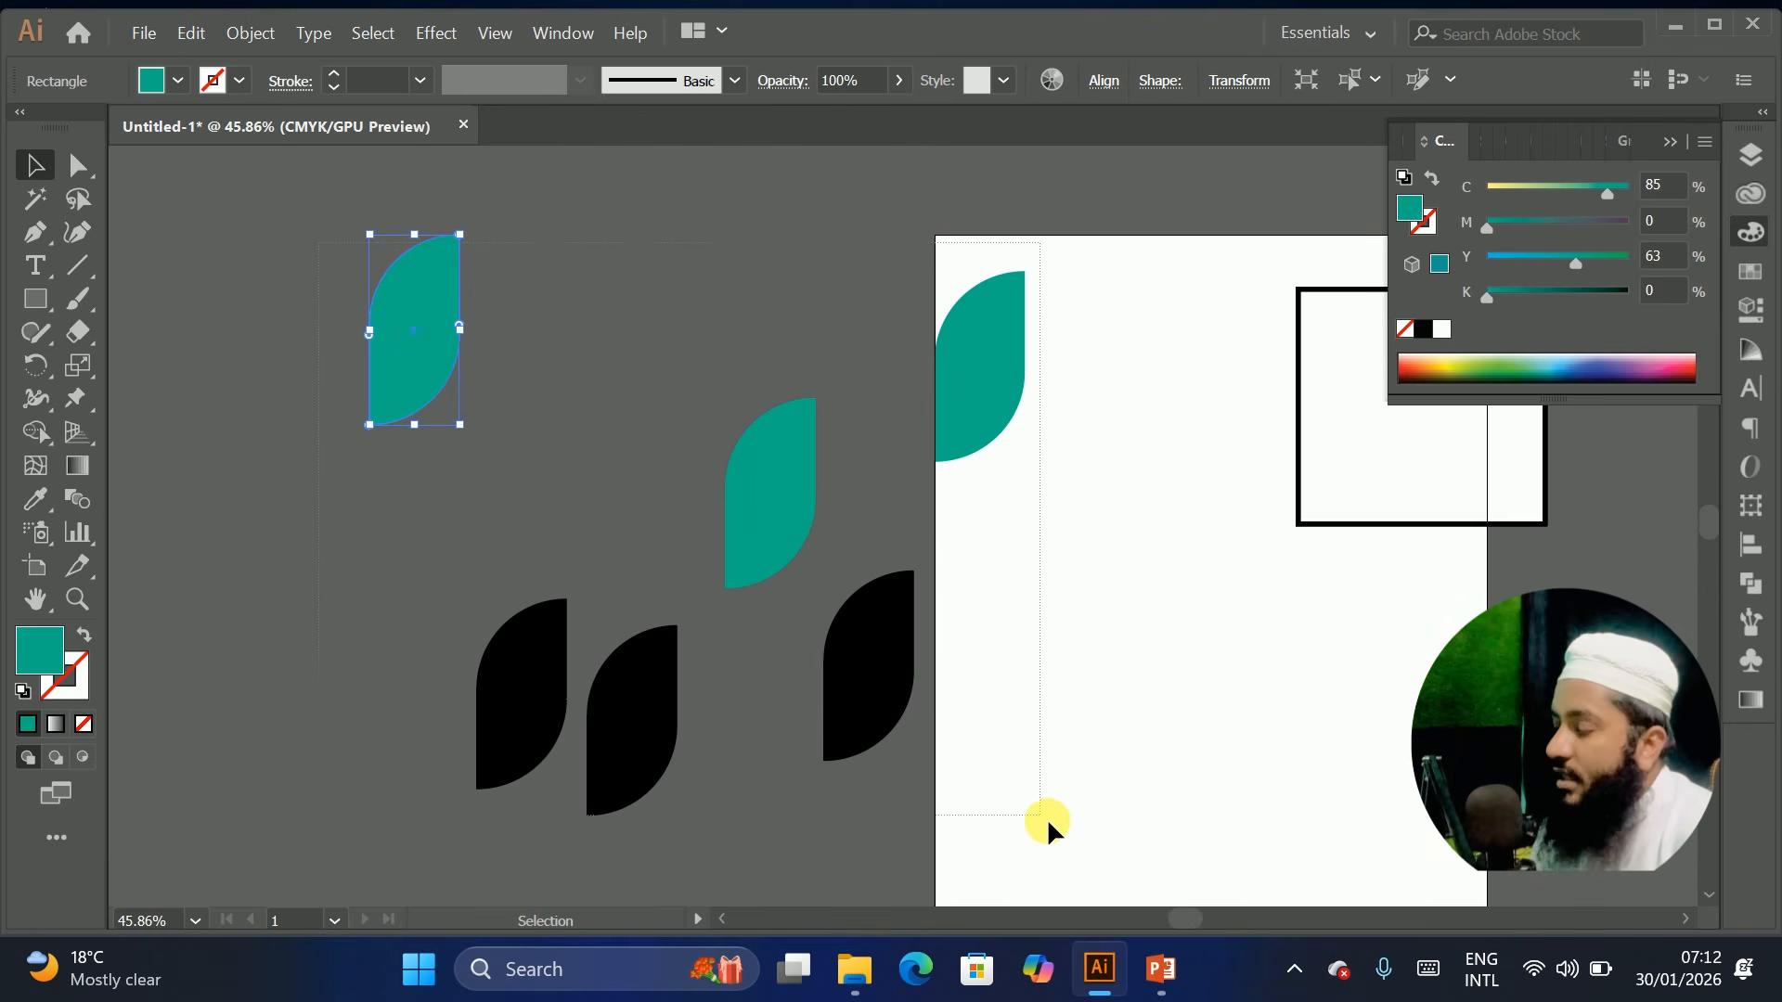
drag(1047, 821, 1054, 787)
key(Delete)
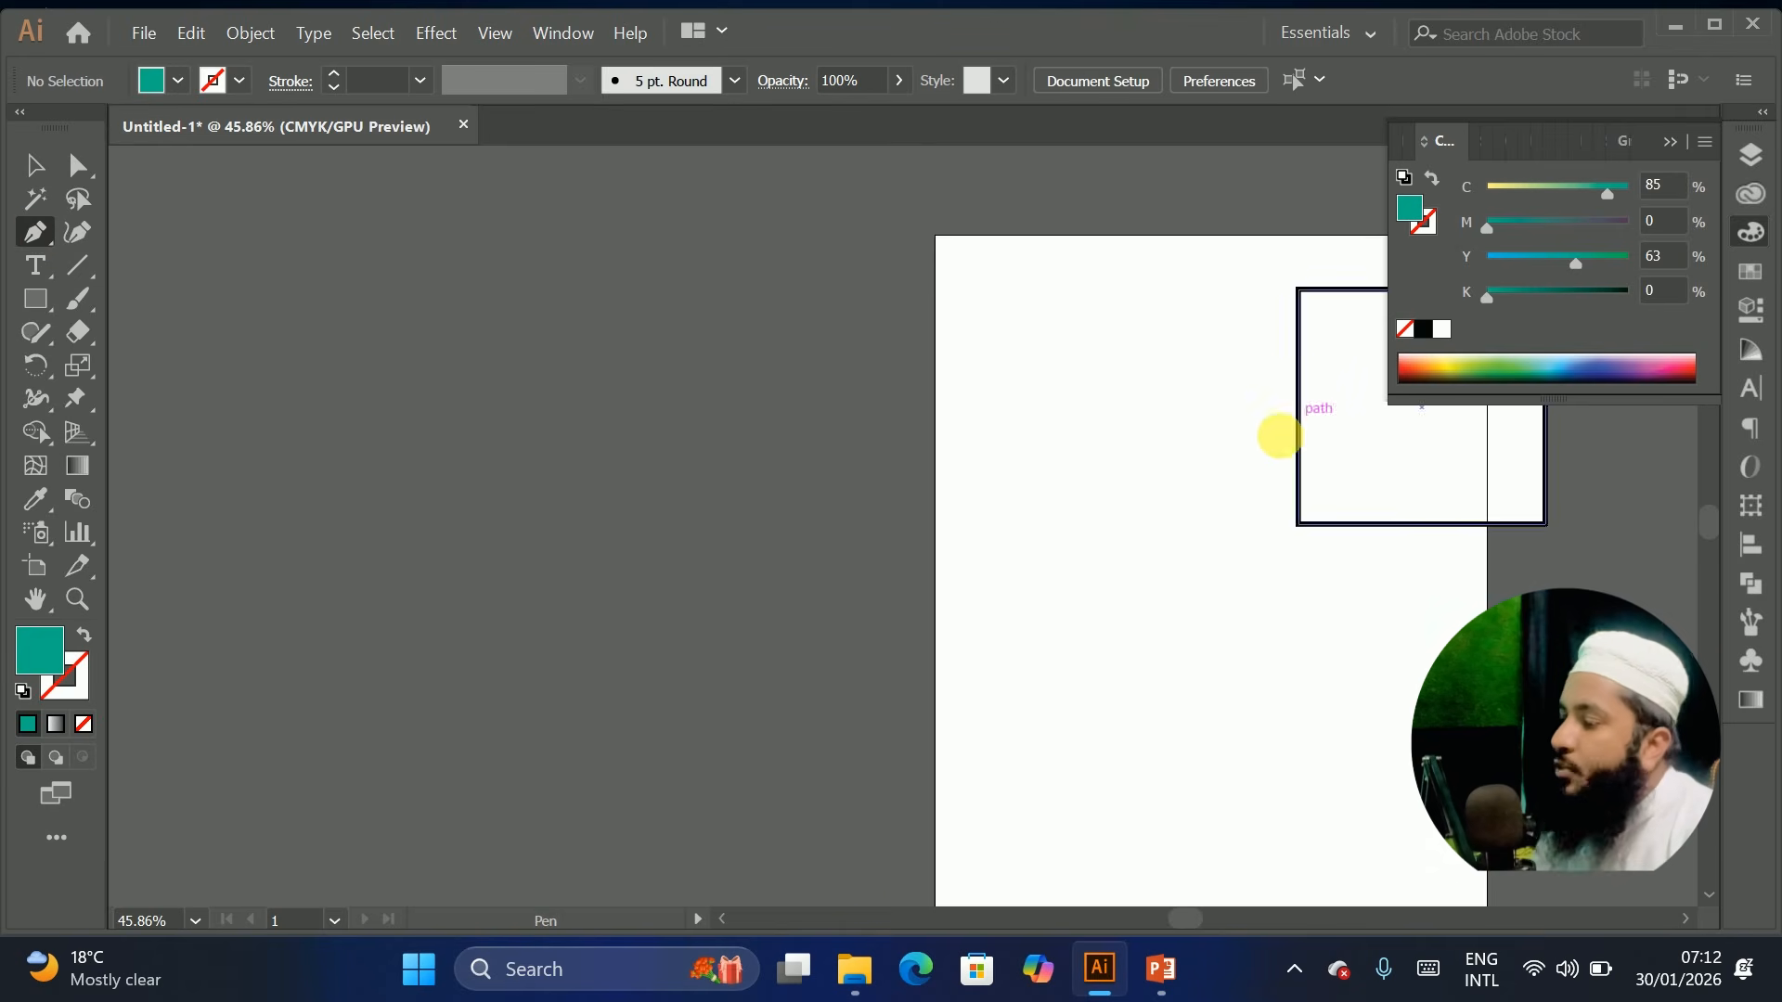
scroll(792, 389, right, 5)
scroll(792, 390, down, 5)
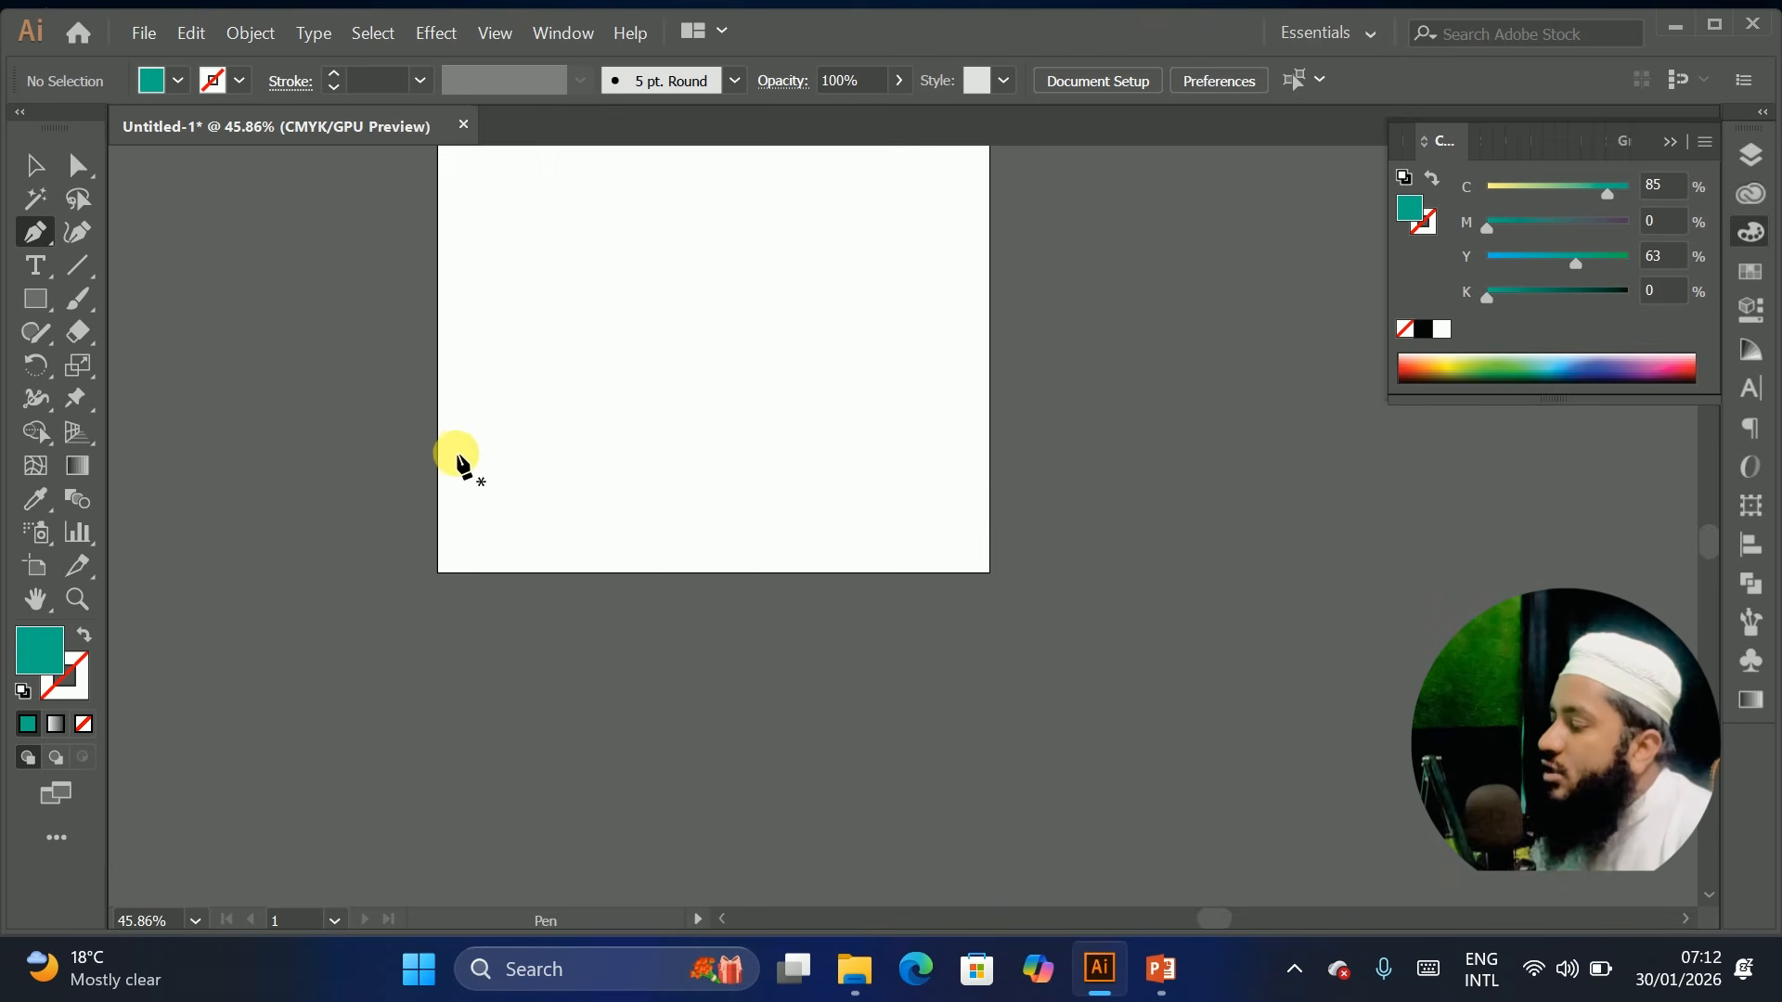
Draw a filled wave shape with the Pen tool, with a crest and a dip spanning the artboard's width and corners at its bottom edge
click(438, 405)
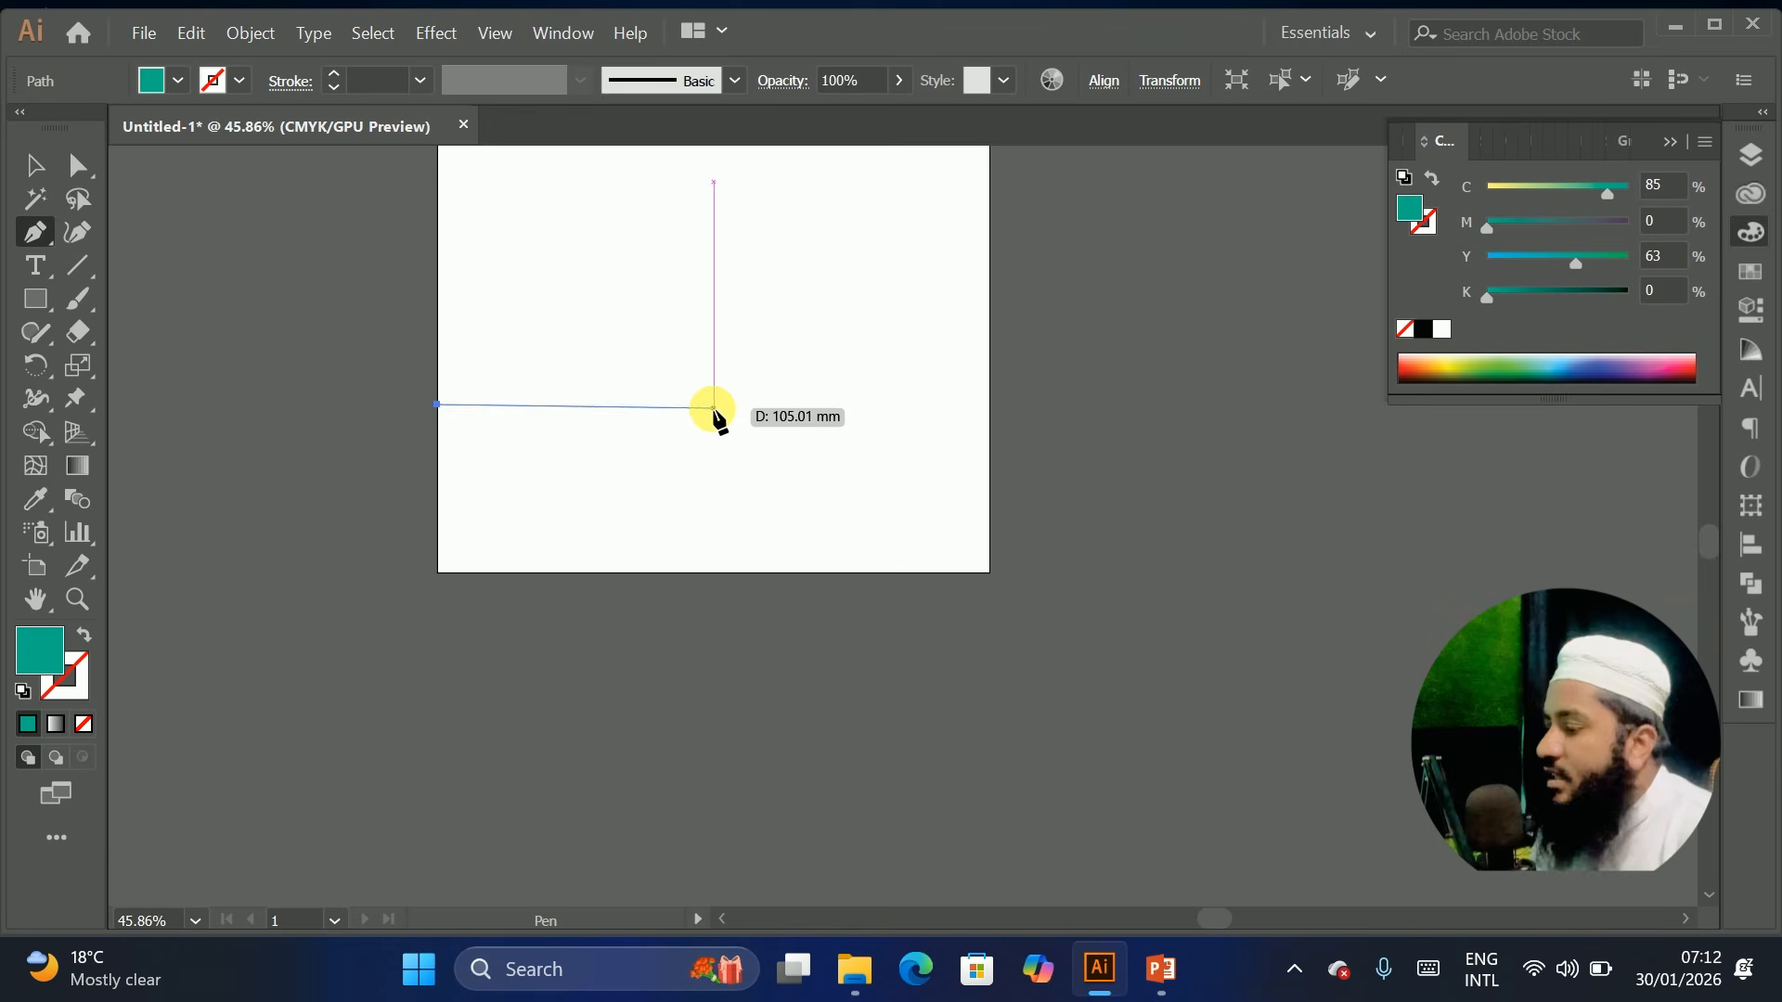
drag(714, 405, 868, 506)
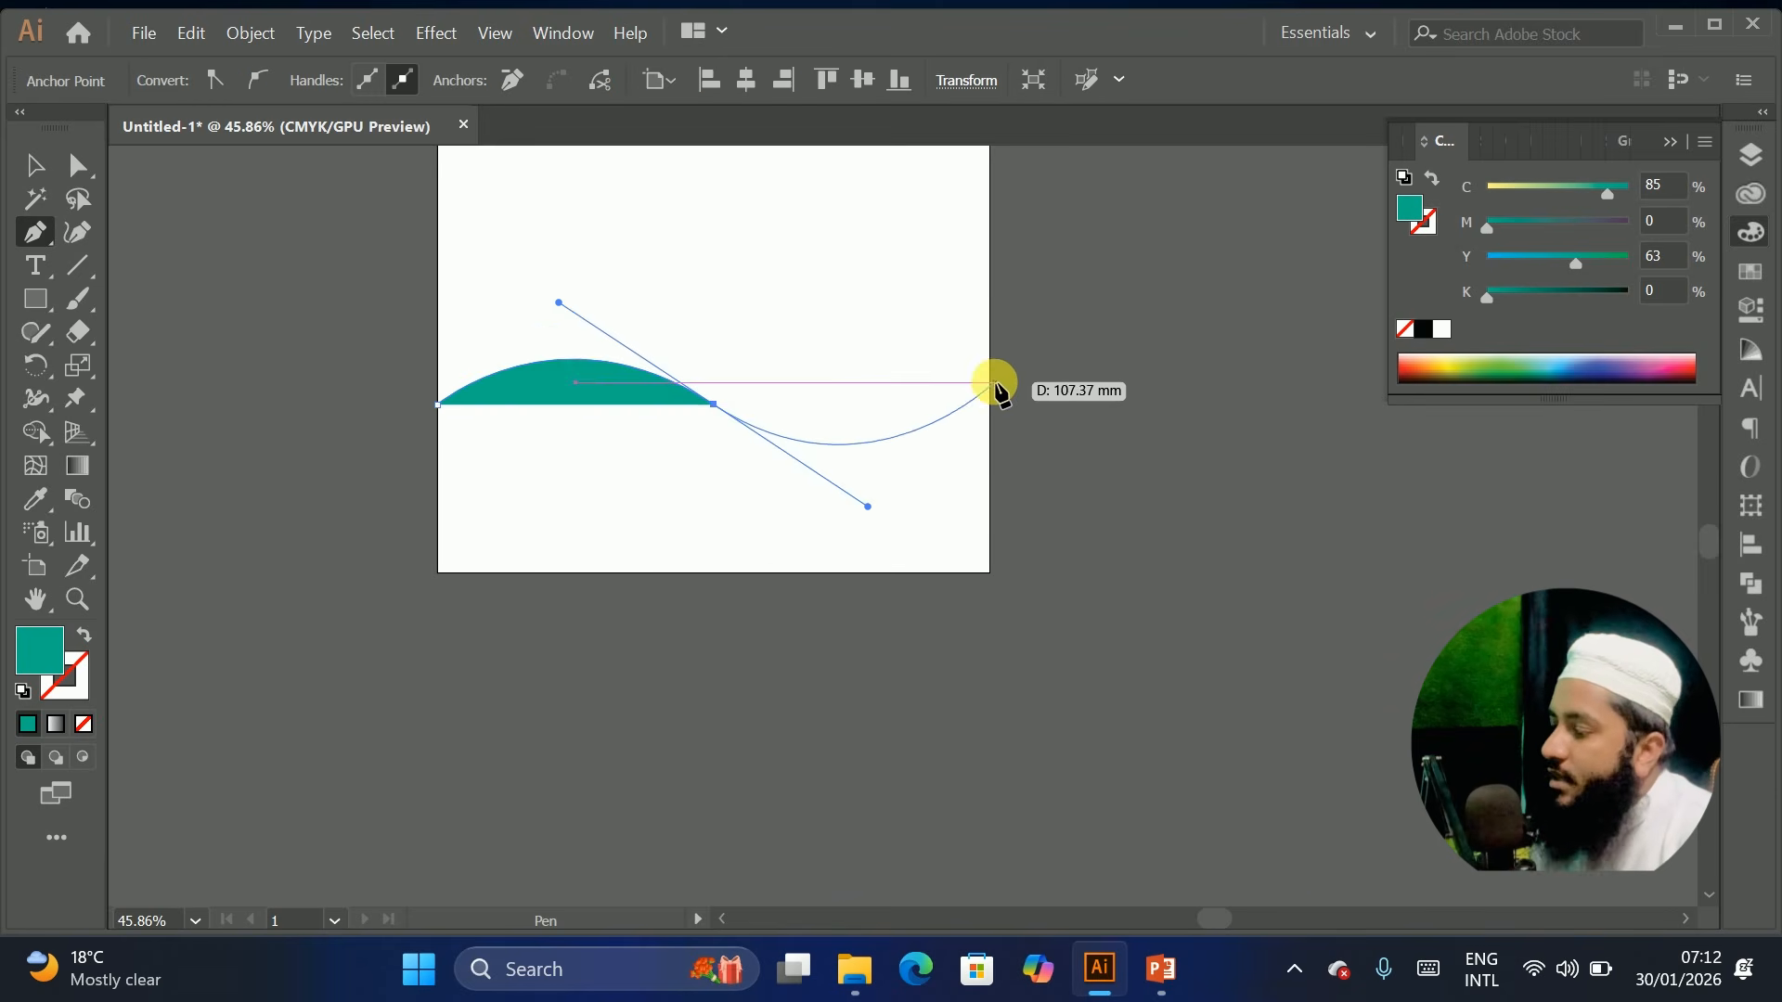
drag(993, 382, 986, 595)
click(992, 572)
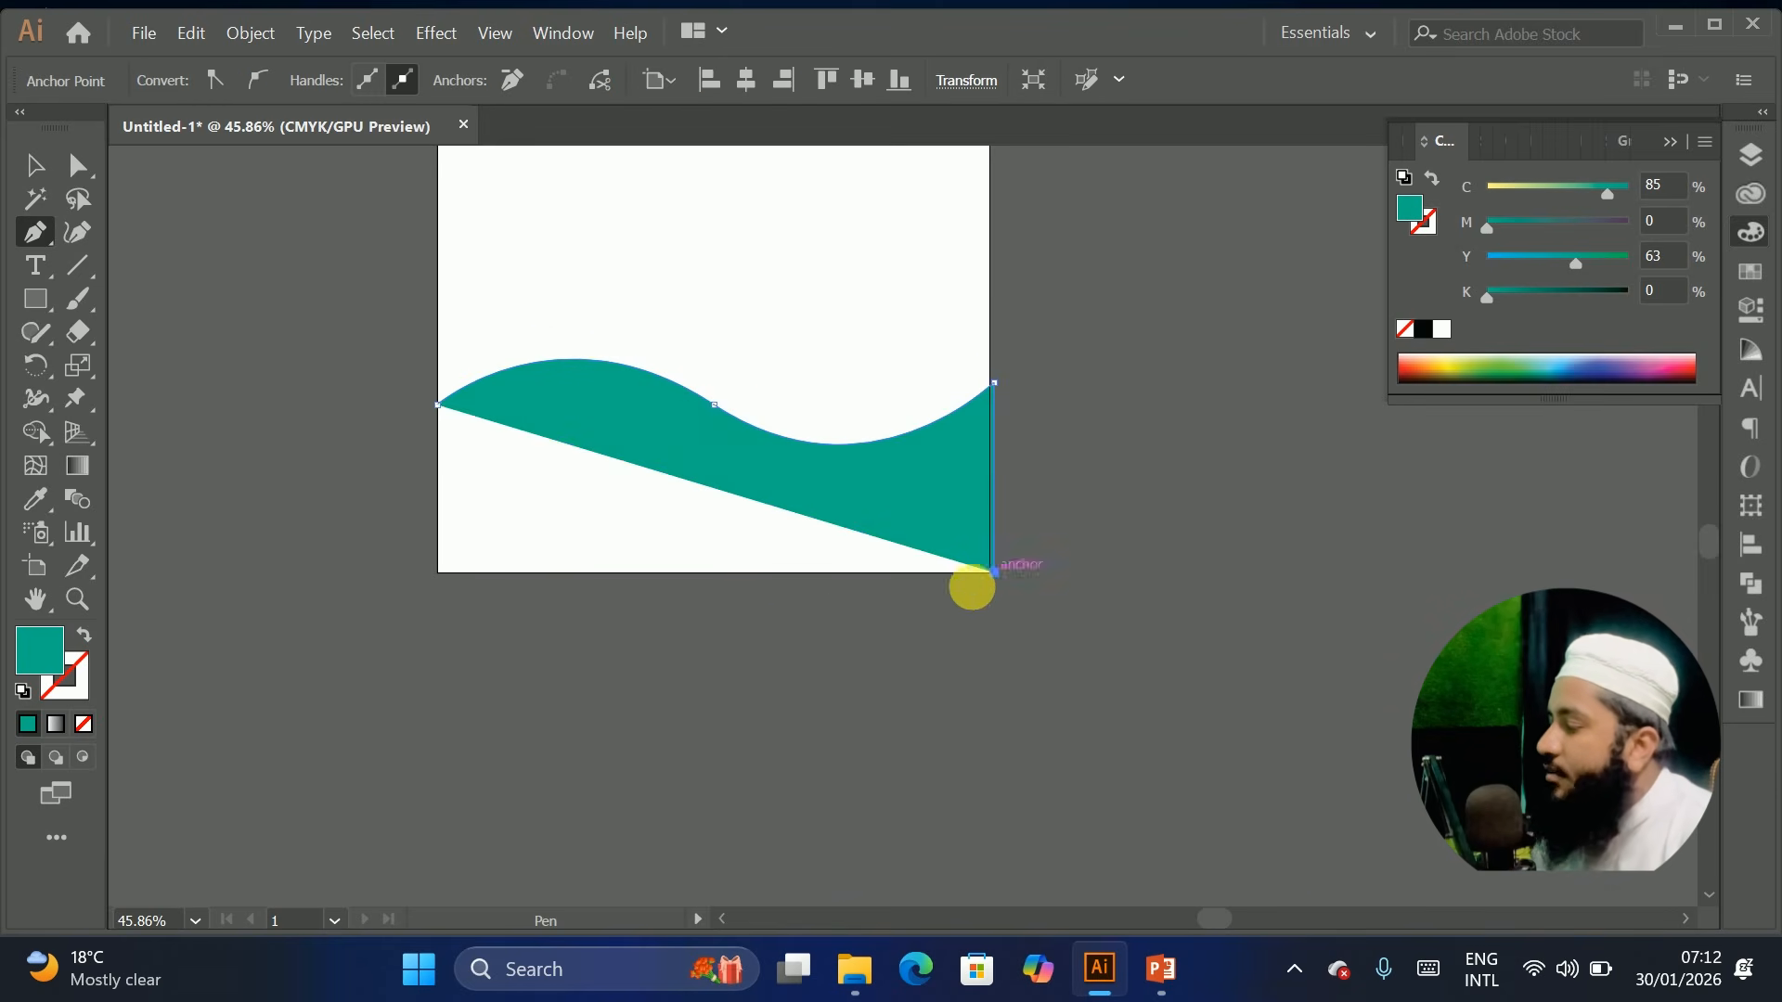
click(438, 566)
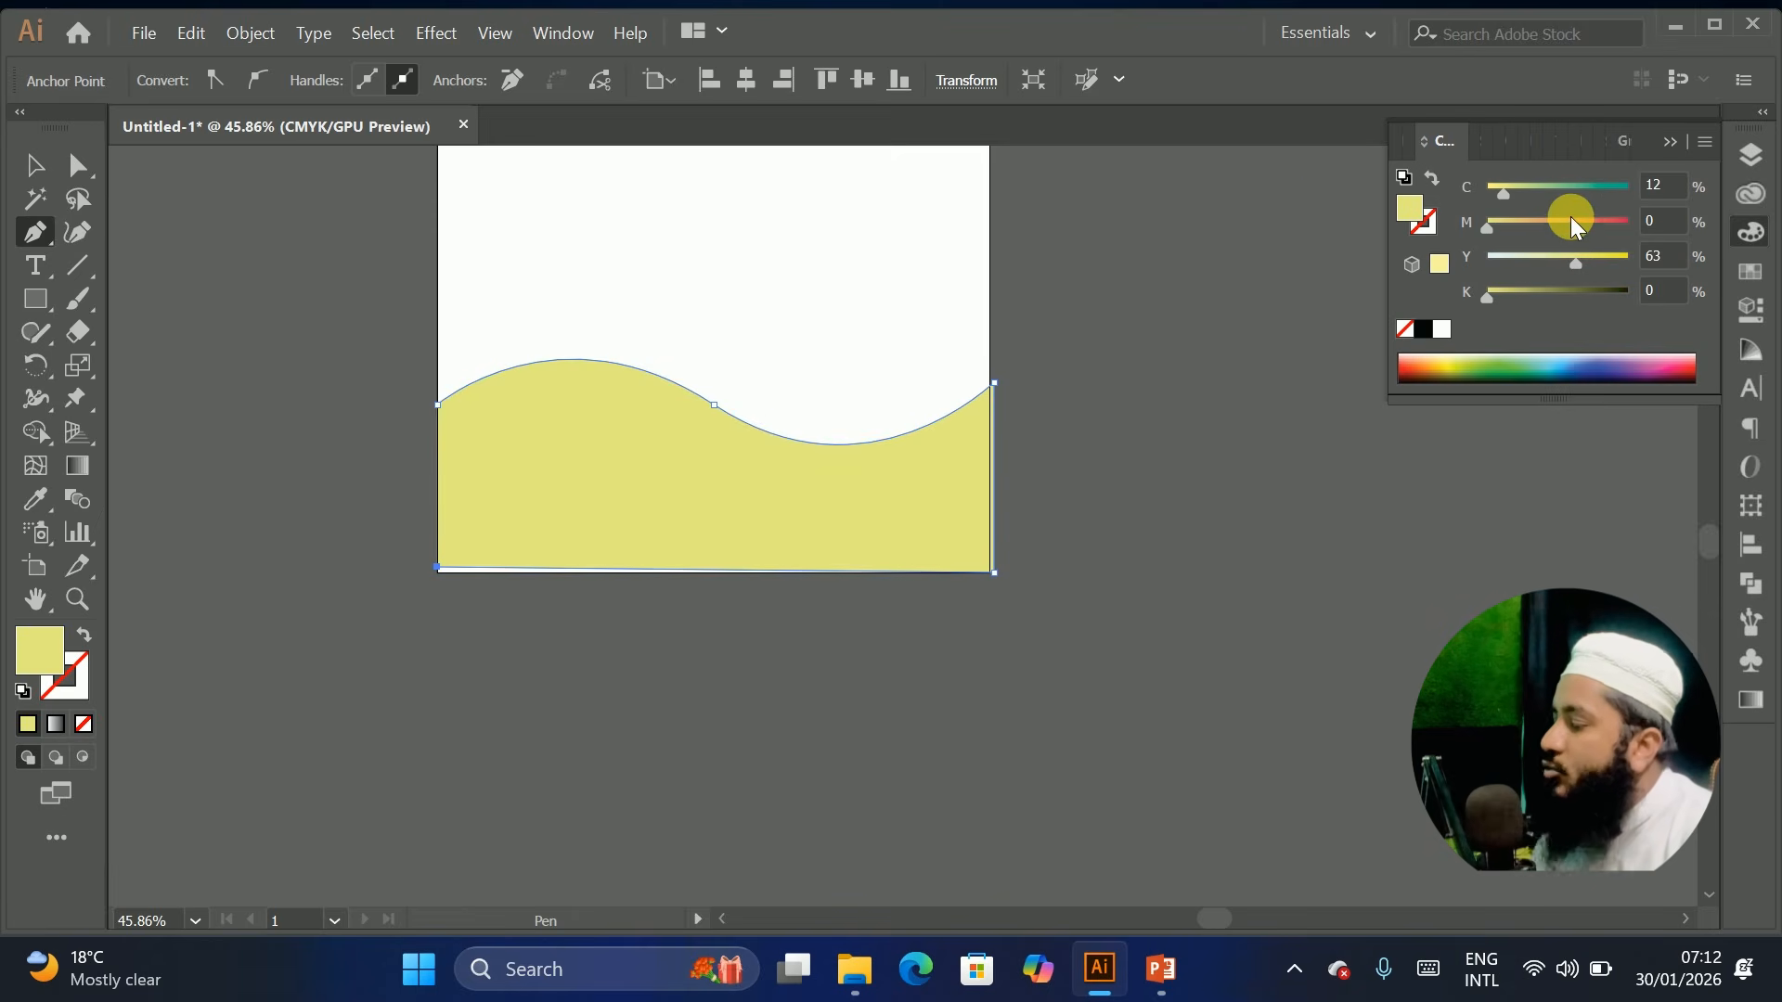
Fill the wave shape with red (C 12, M 100, Y 63, K 0) and move it slightly down to cover the artboard's bottom edge
drag(1606, 239, 1663, 228)
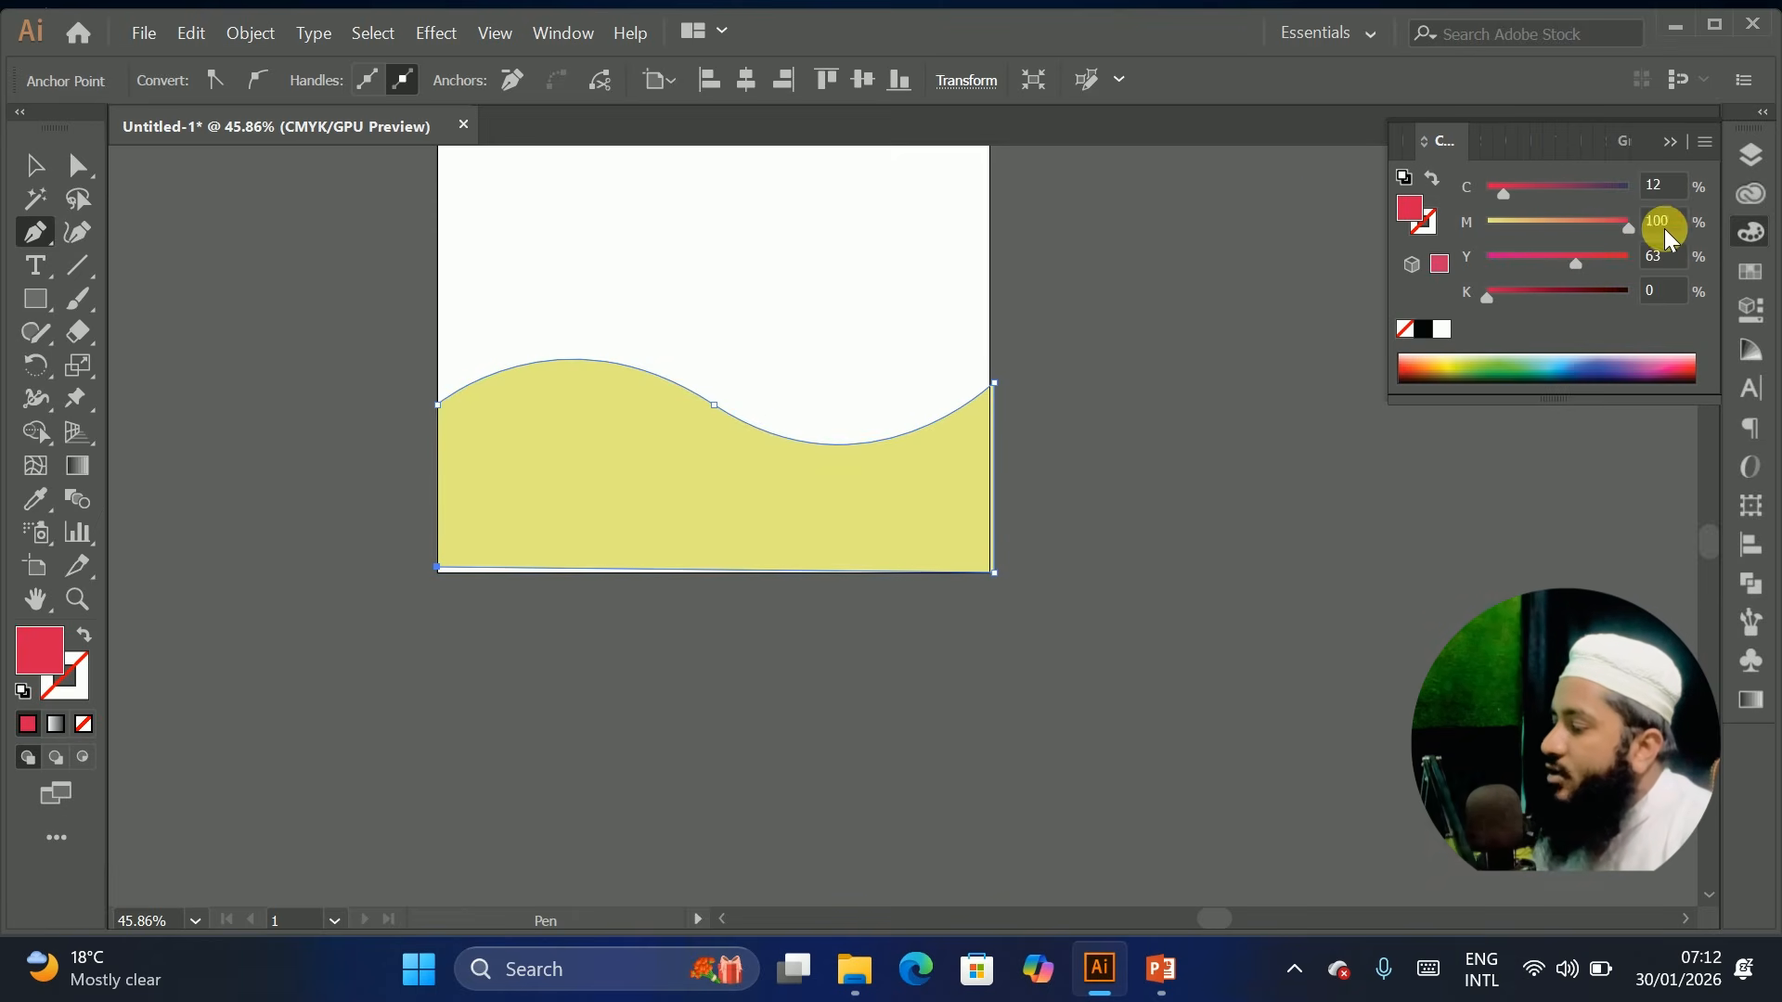
click(33, 166)
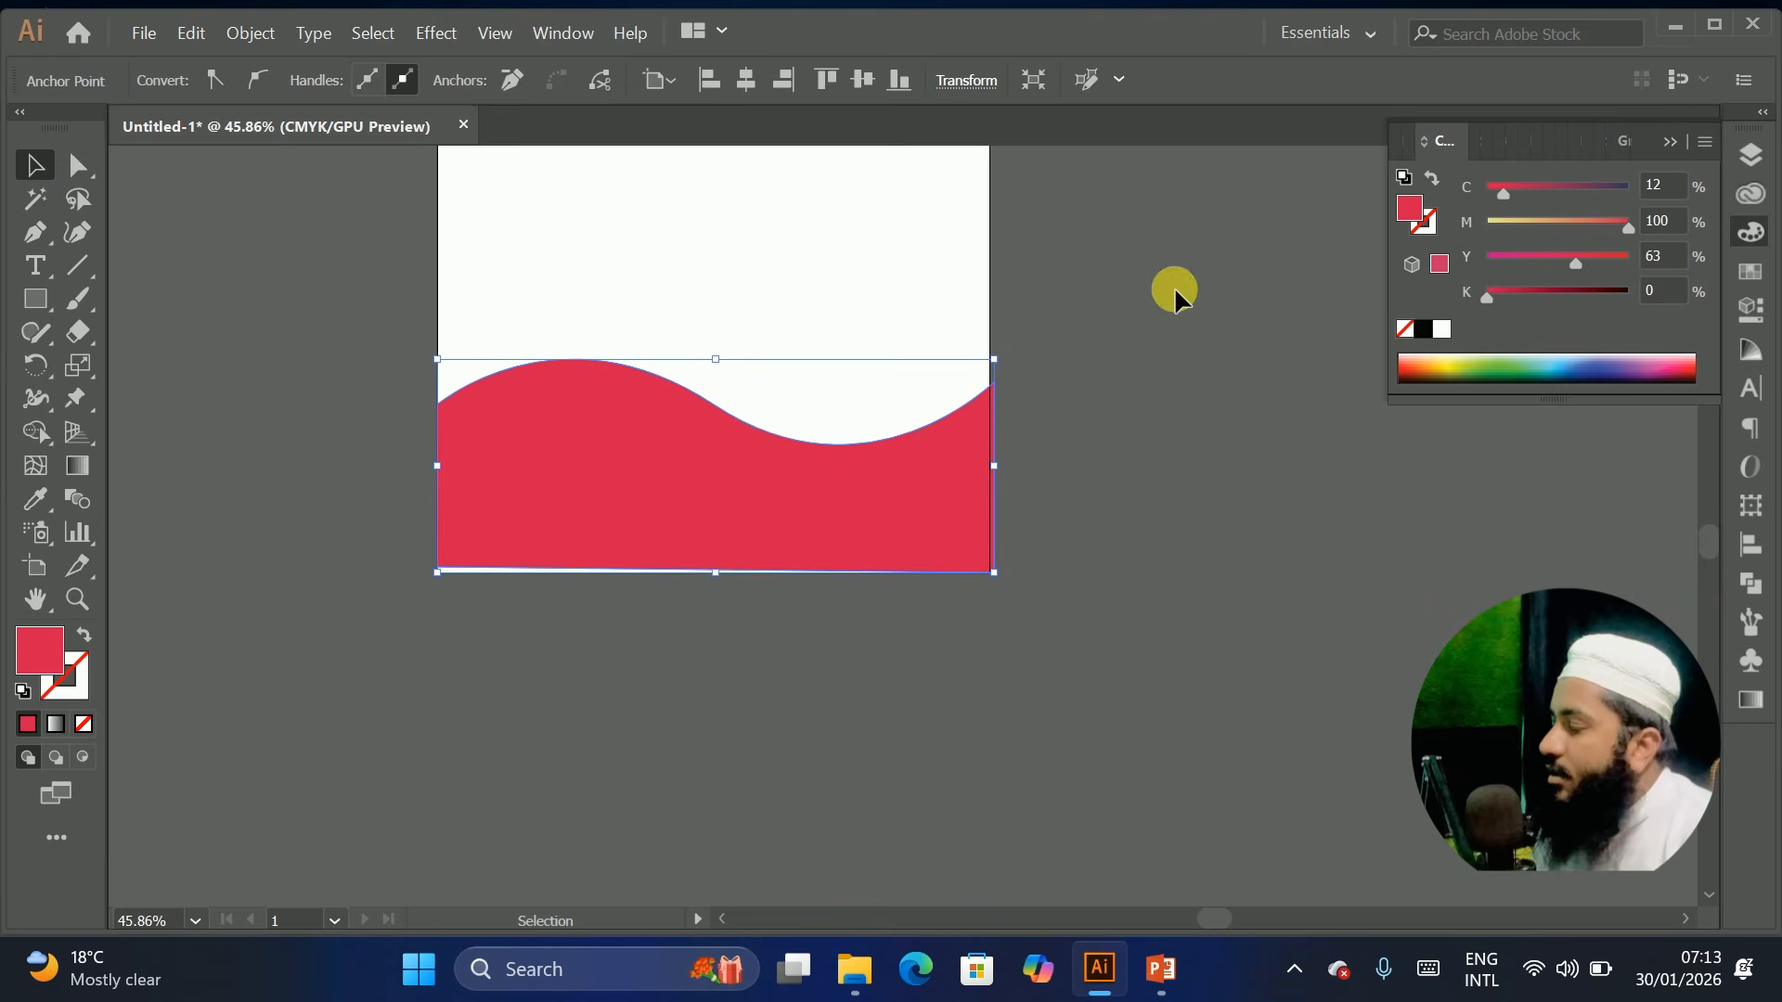
mouse_move(845, 481)
mouse_down()
mouse_move(861, 476)
mouse_move(804, 525)
mouse_move(832, 507)
mouse_up()
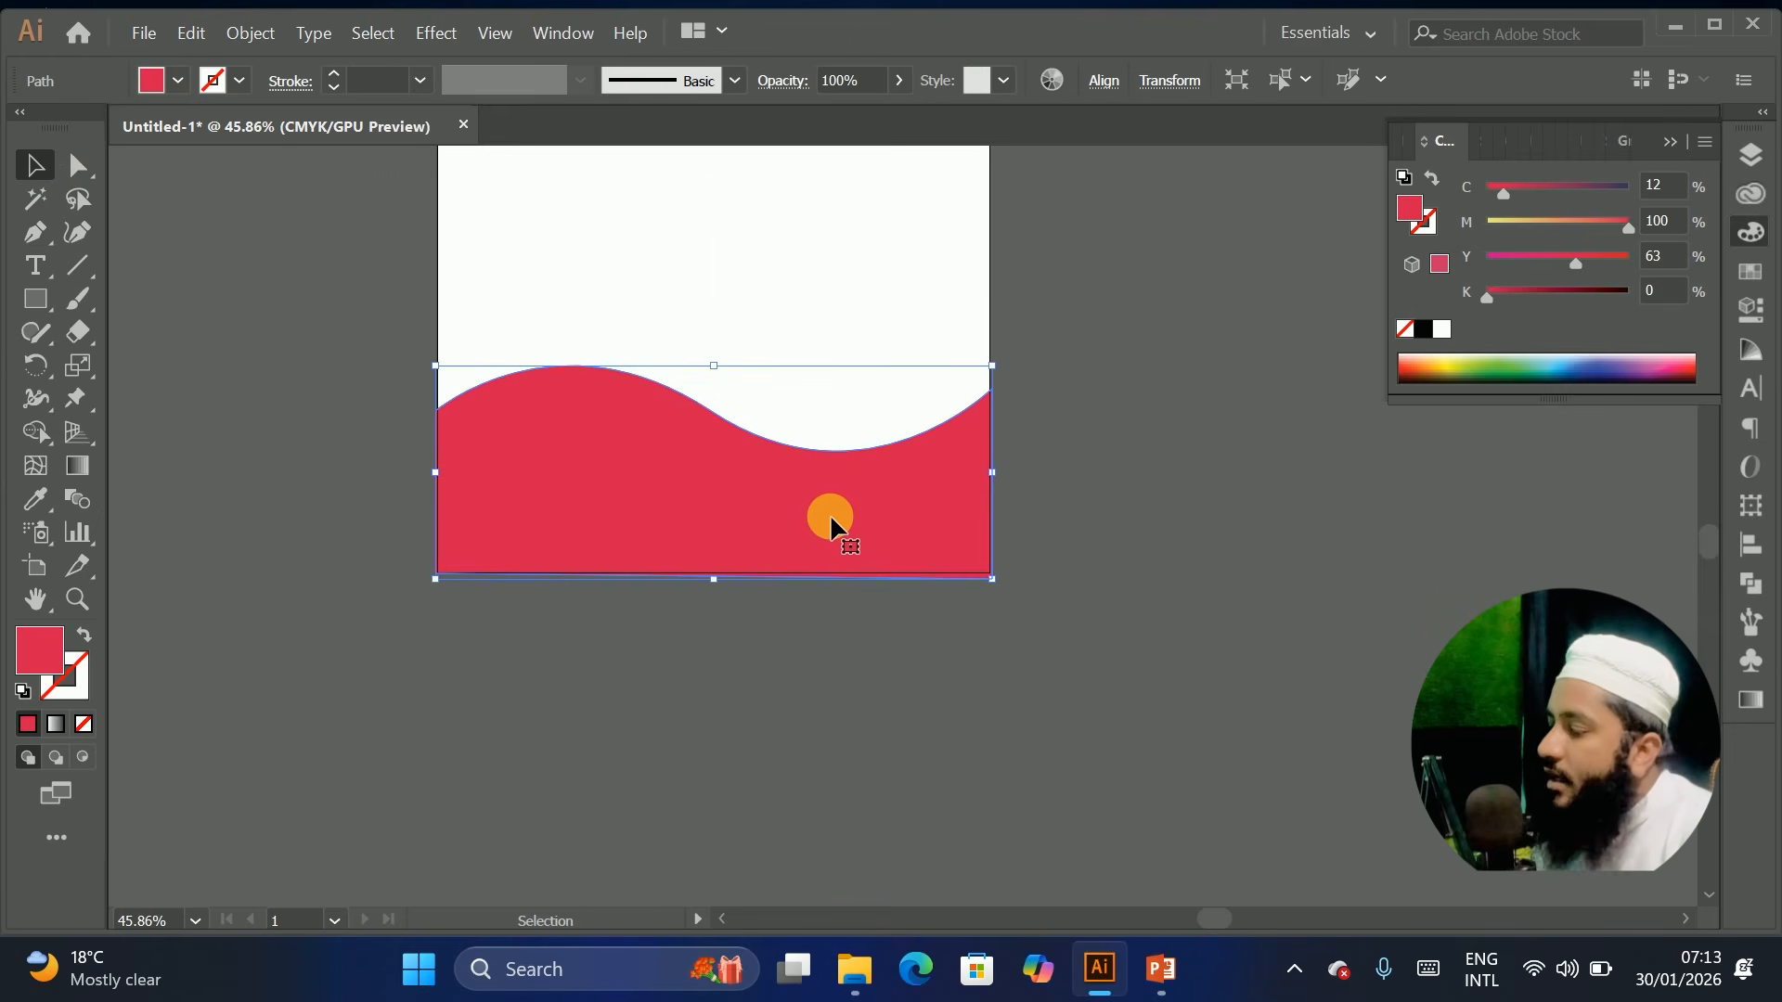
Move the white rectangle with the black outline off the artboard to its right side
scroll(681, 505, up, 4)
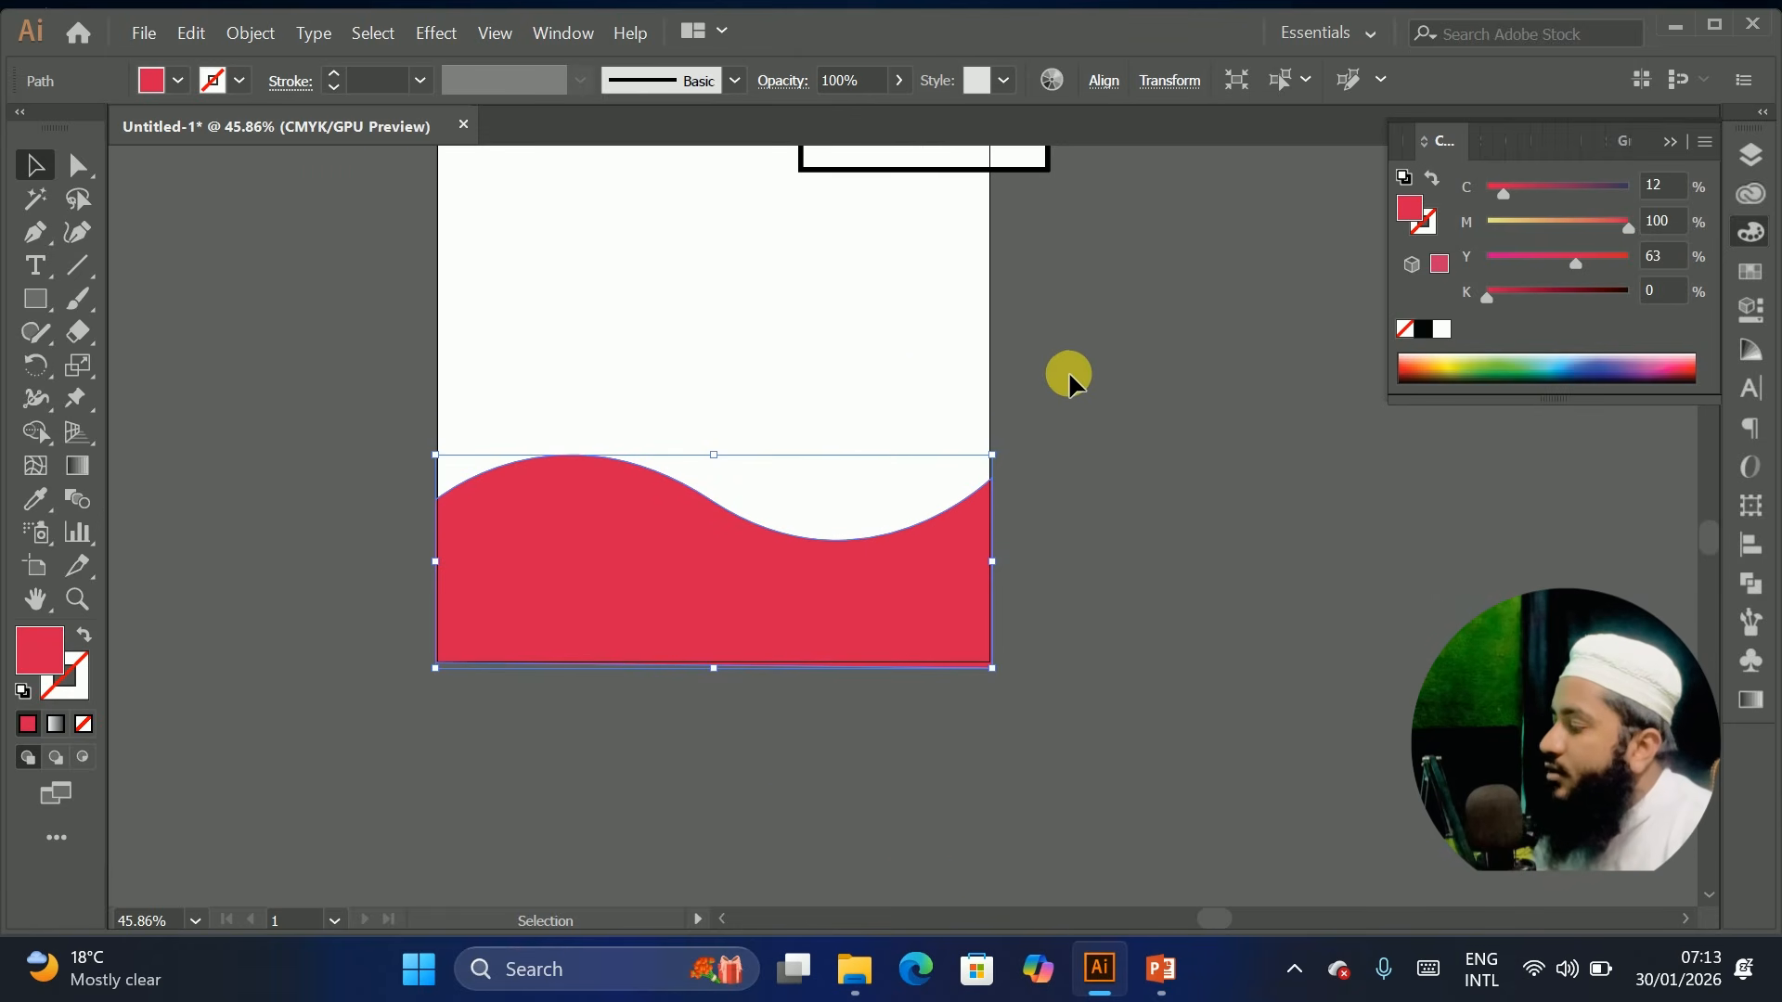
scroll(1020, 348, up, 5)
drag(932, 218, 1234, 246)
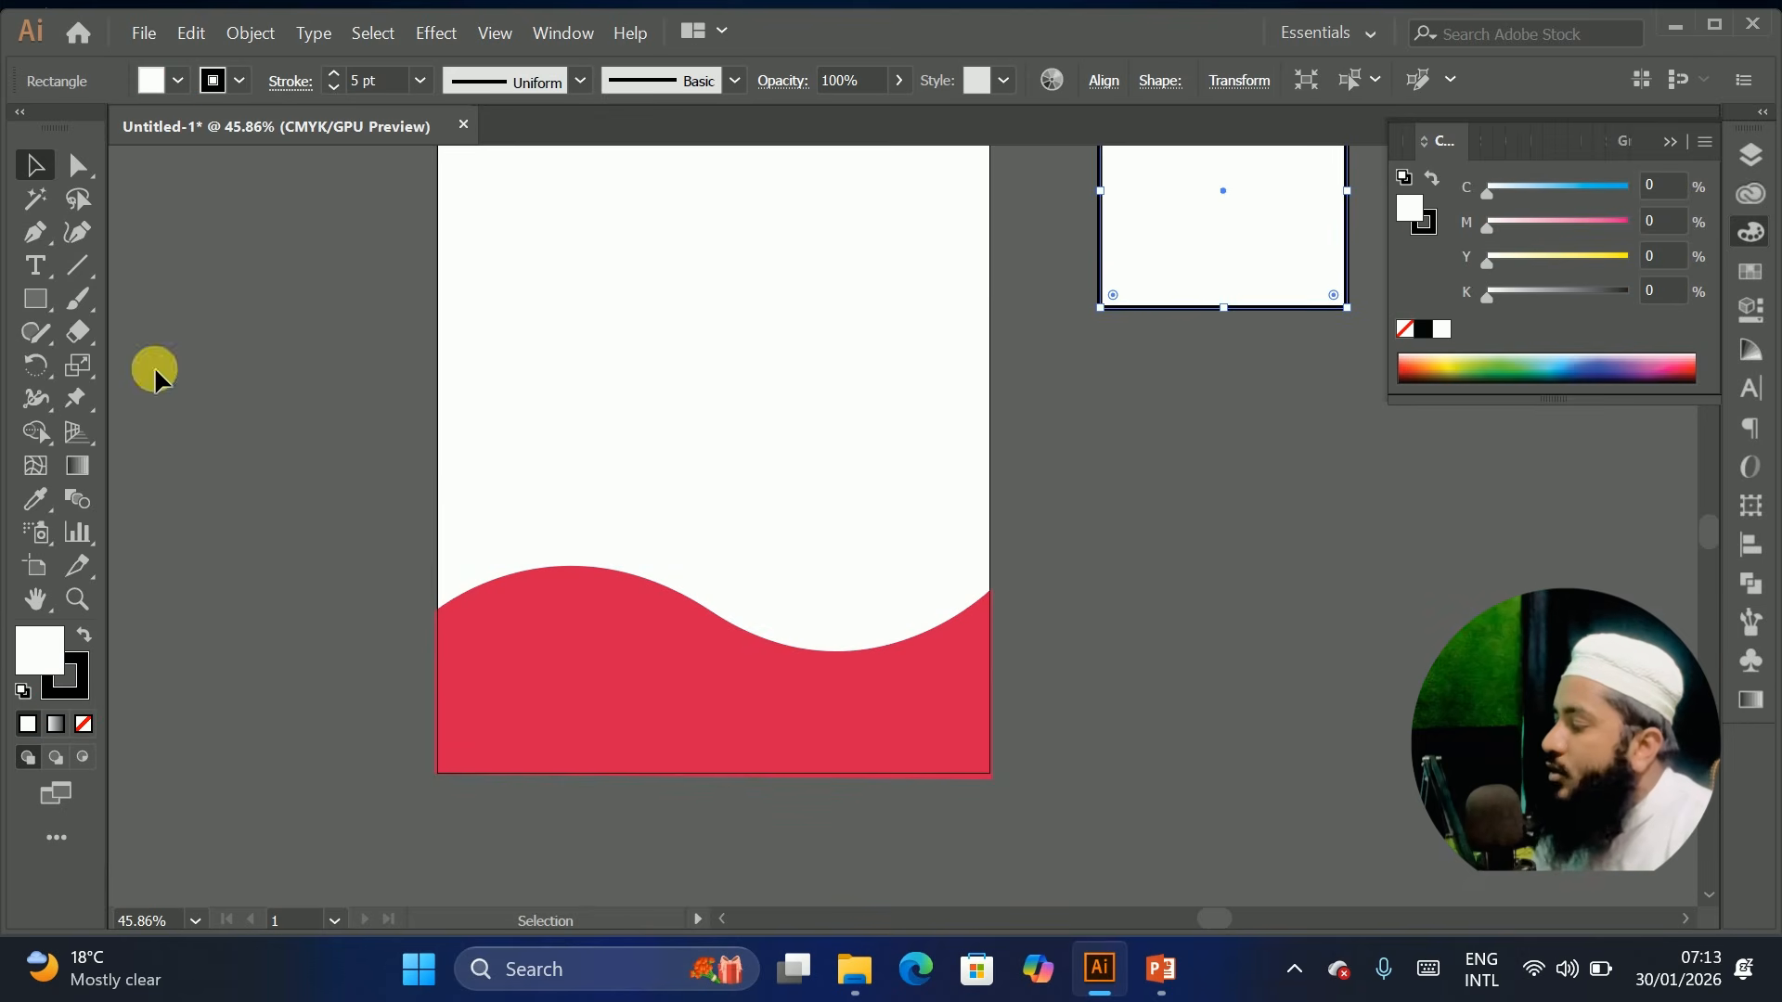
Draw a closed vertical leaf shape in the middle of the artboard with the Pen tool, using two anchor points and curved sides
click(41, 234)
scroll(688, 278, up, 1)
click(692, 235)
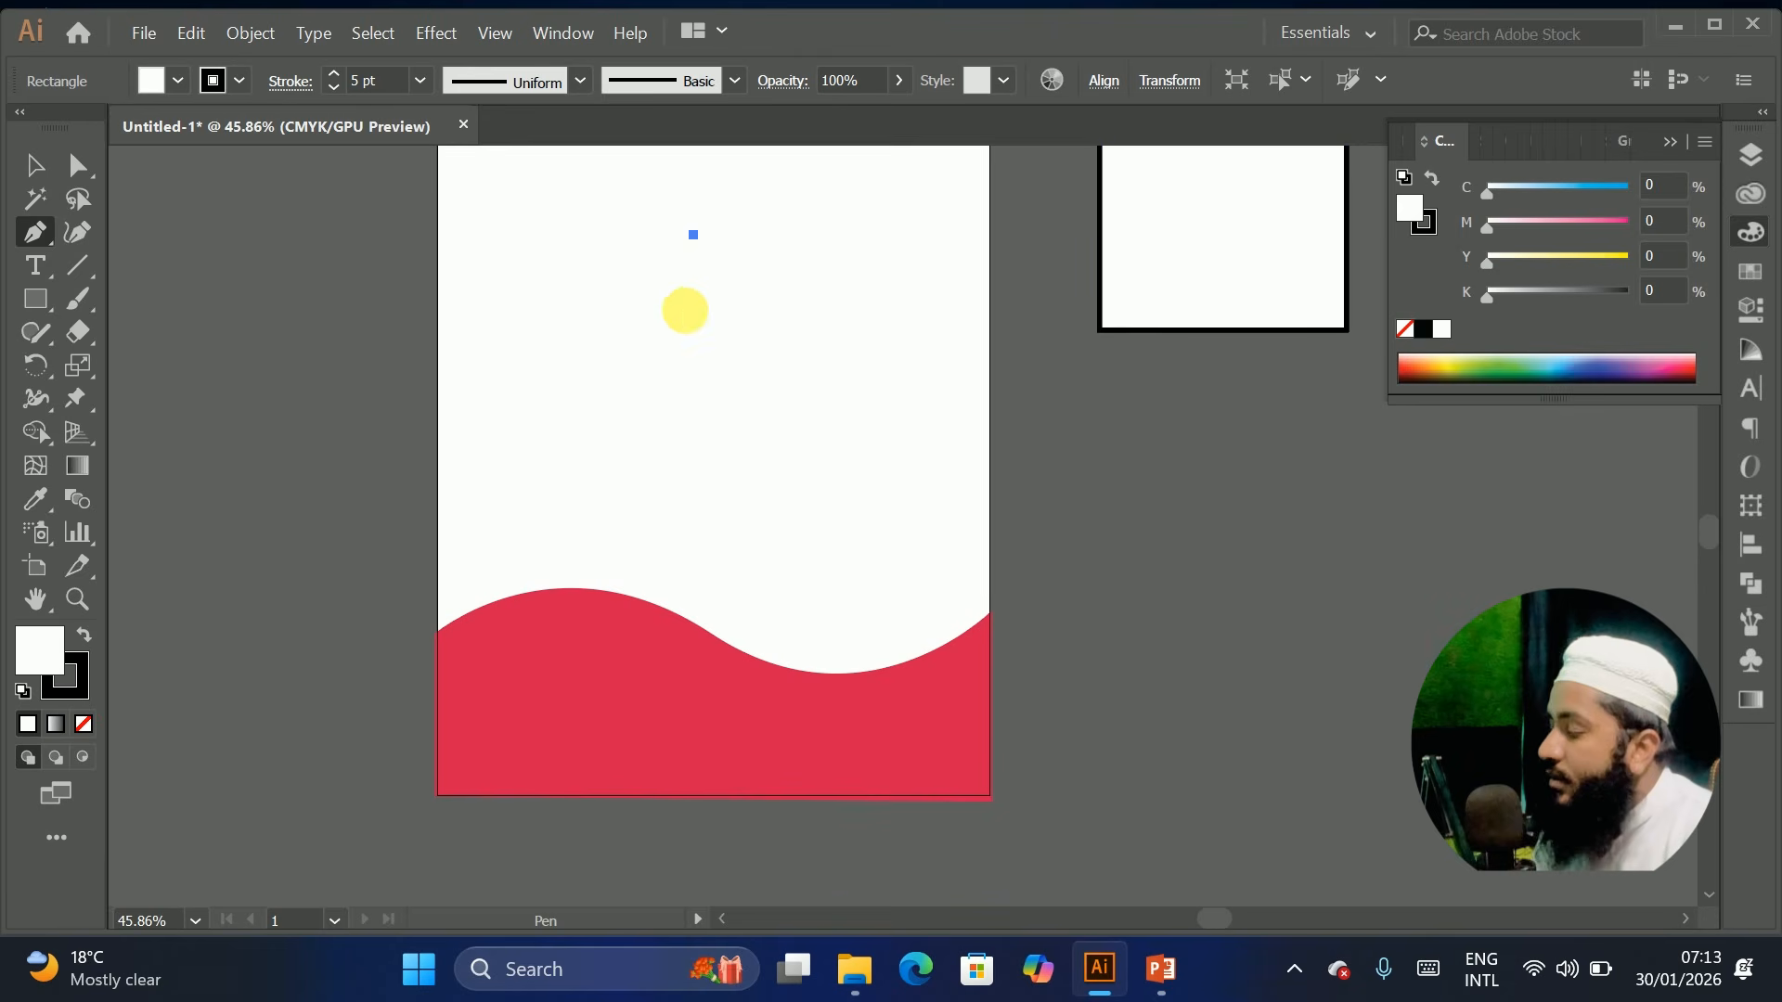
drag(694, 434, 614, 538)
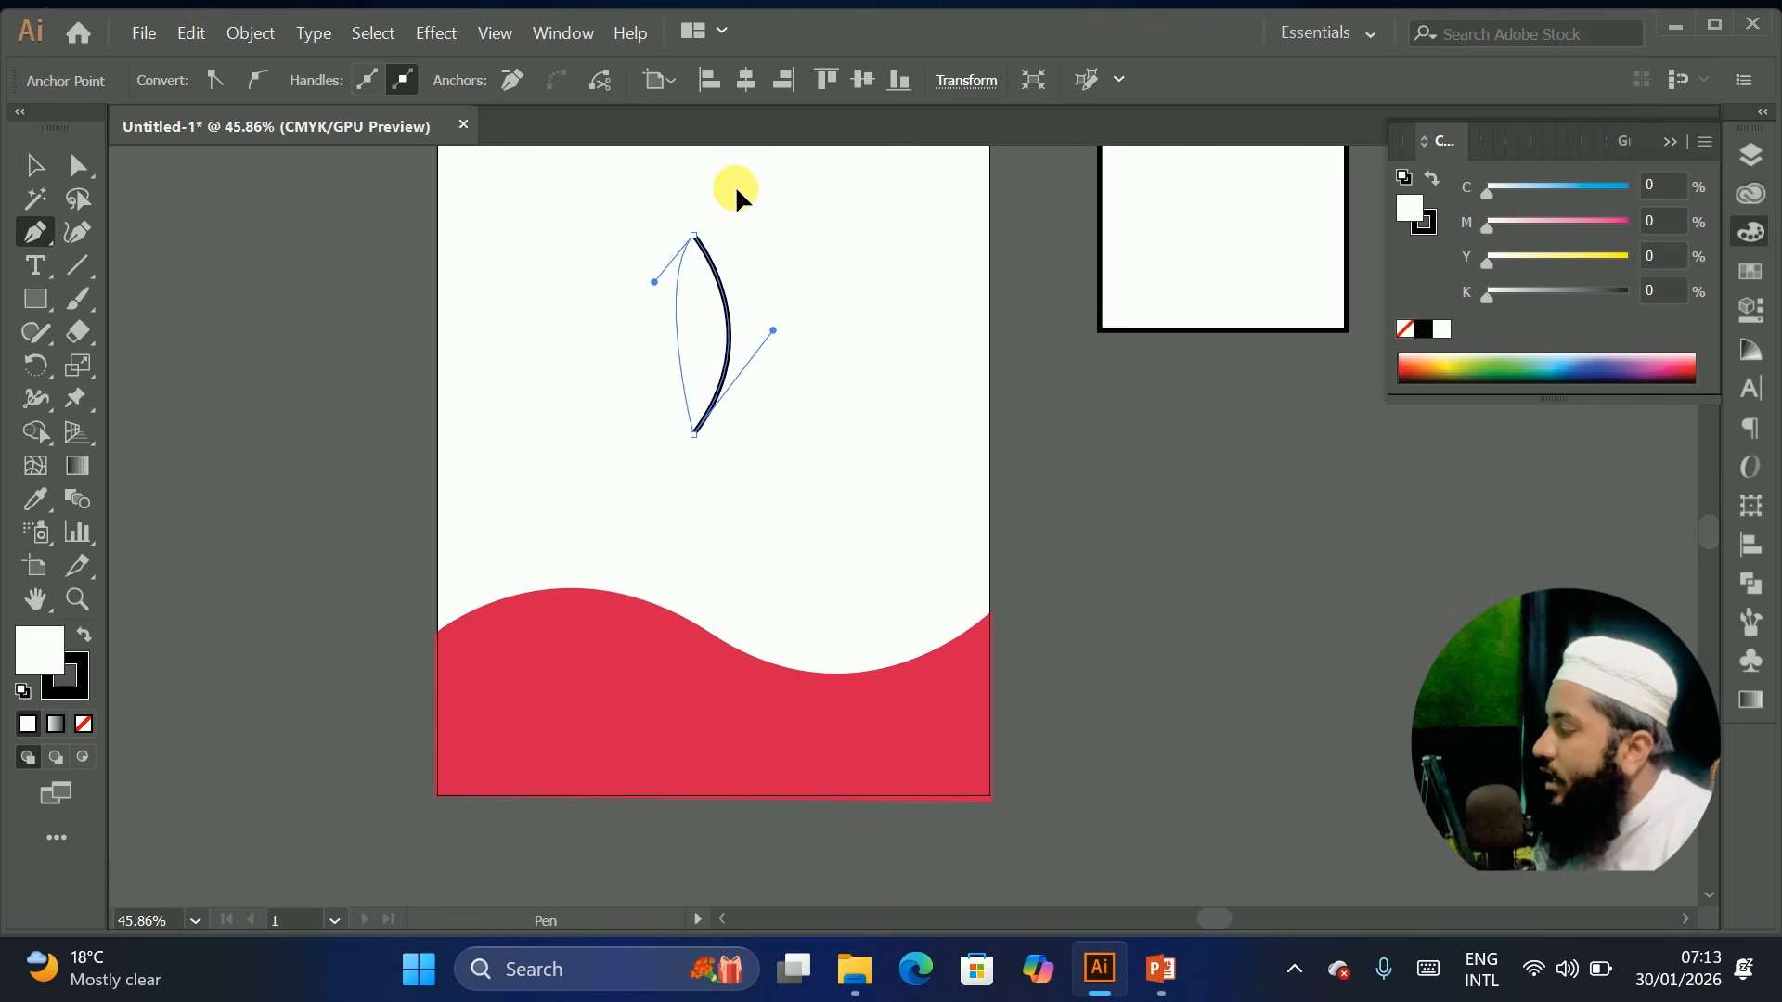
scroll(775, 162, up, 3)
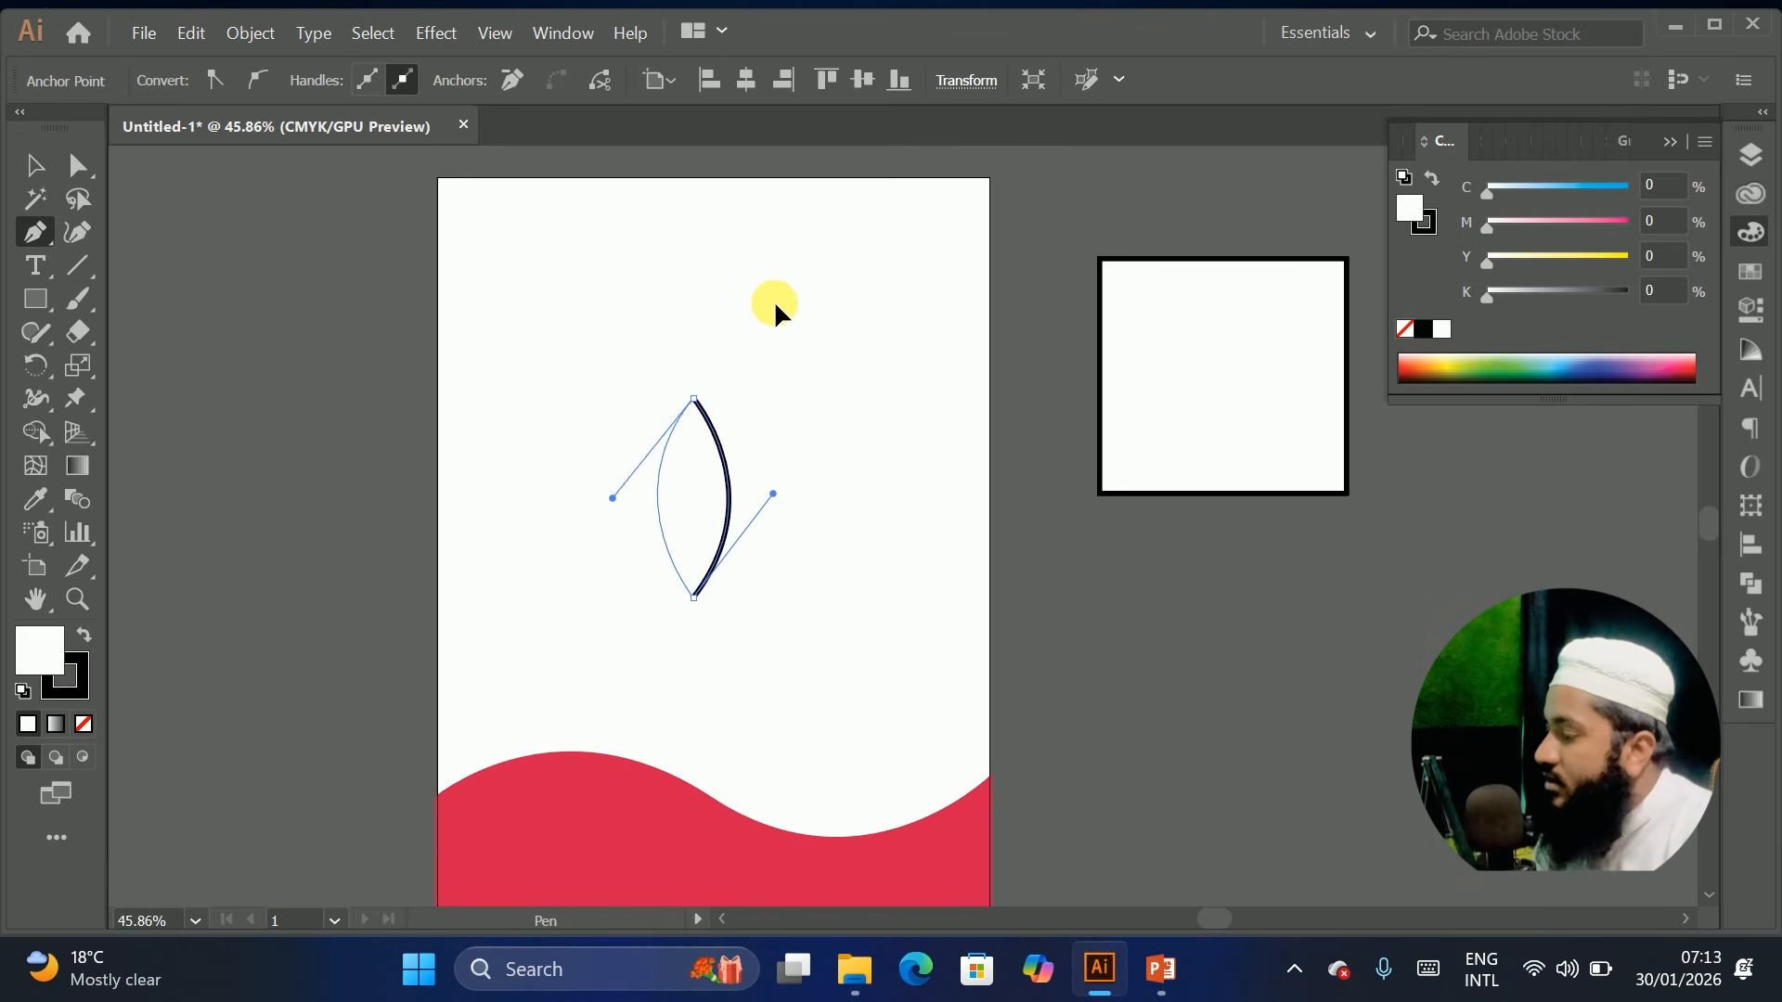
click(694, 399)
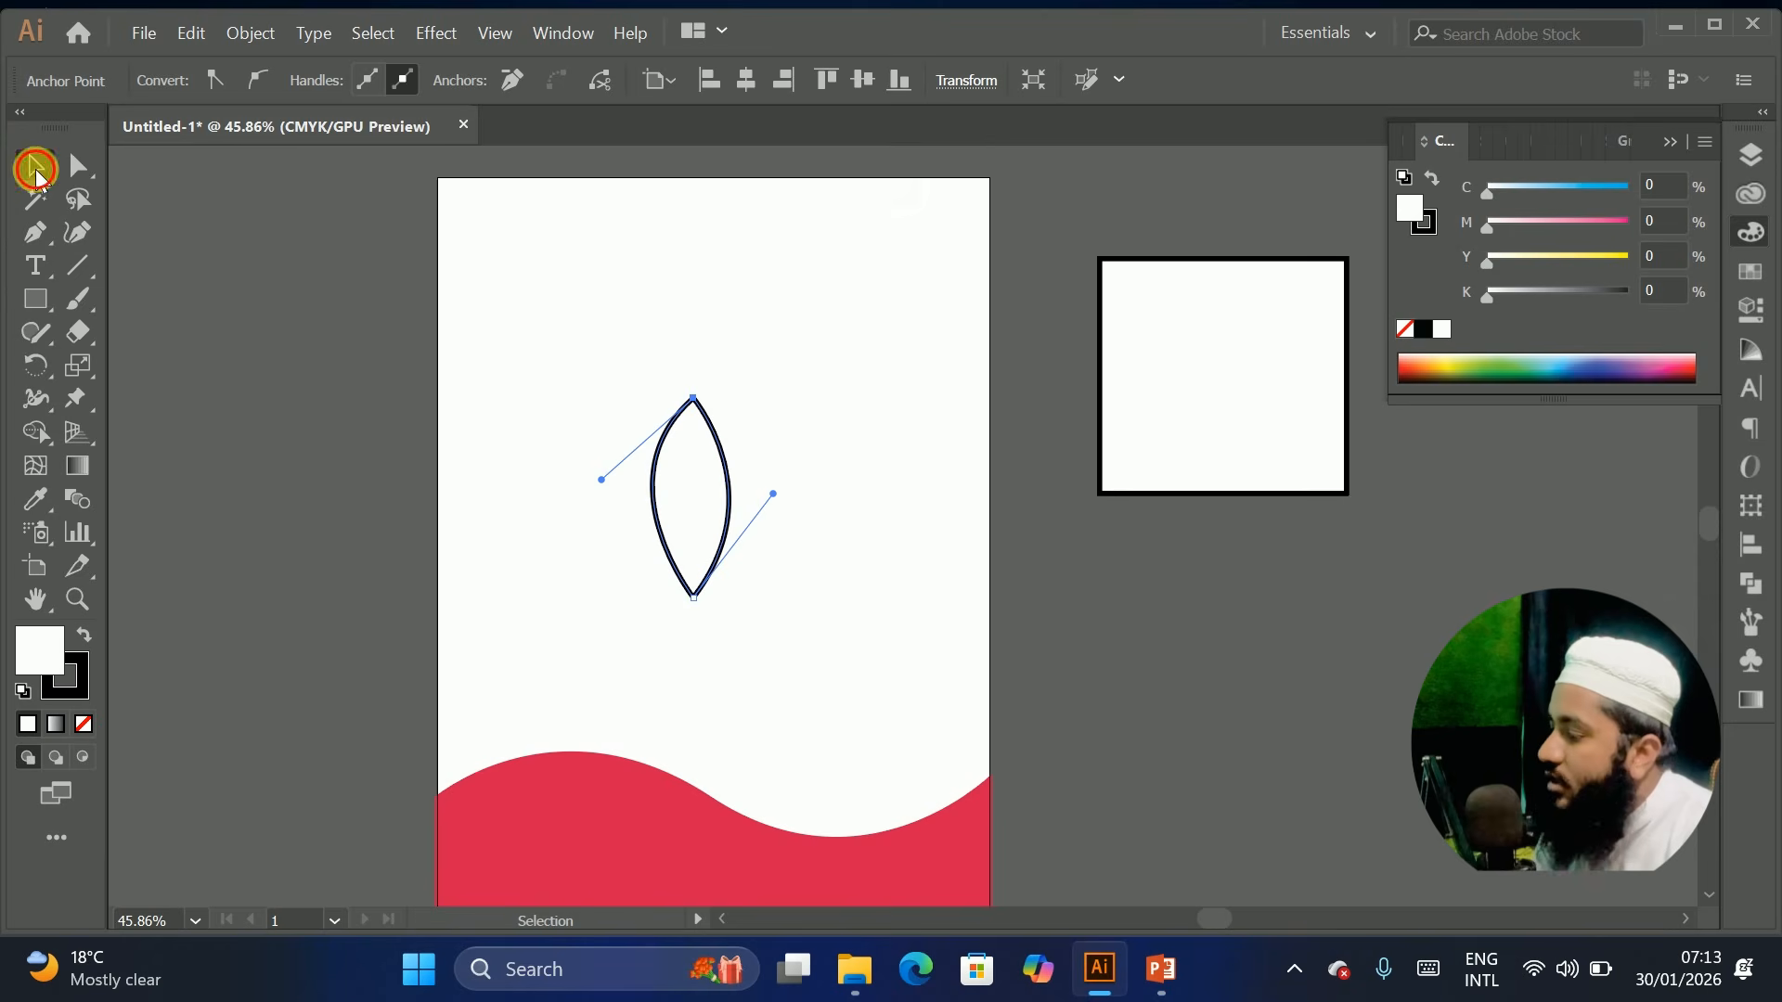
Fill the leaf with 100% magenta and remove its stroke
click(35, 167)
drag(1559, 225, 1628, 224)
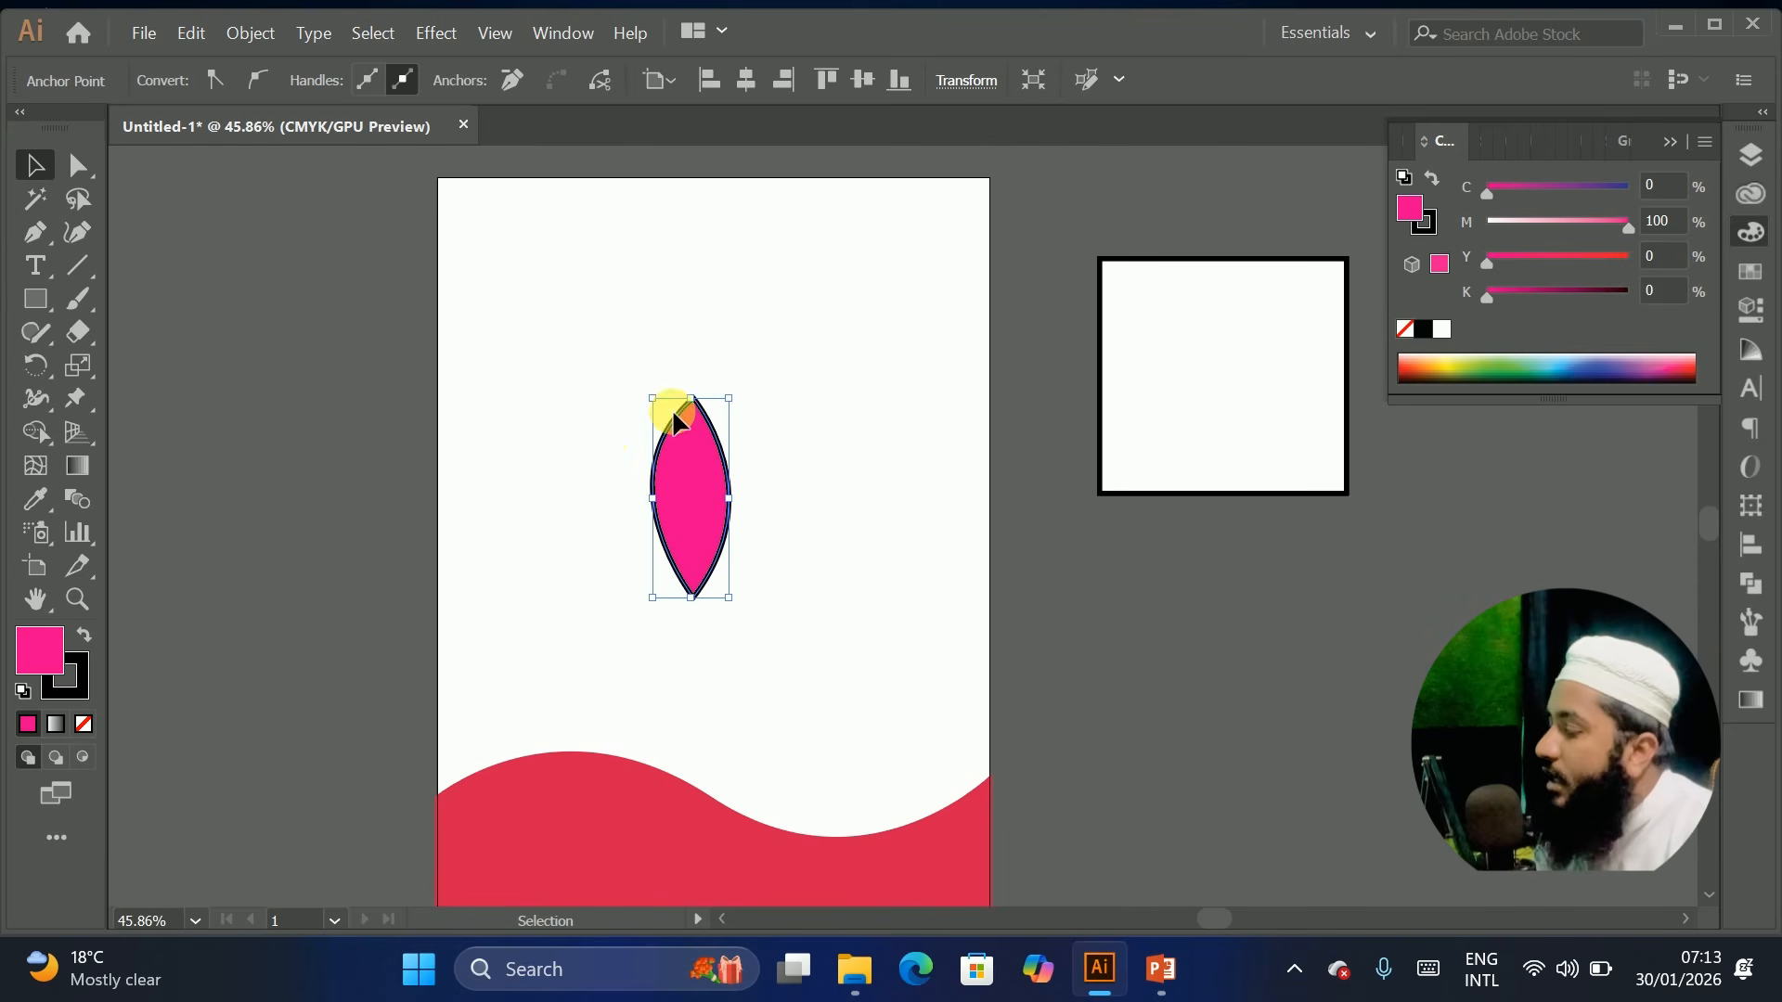
click(71, 683)
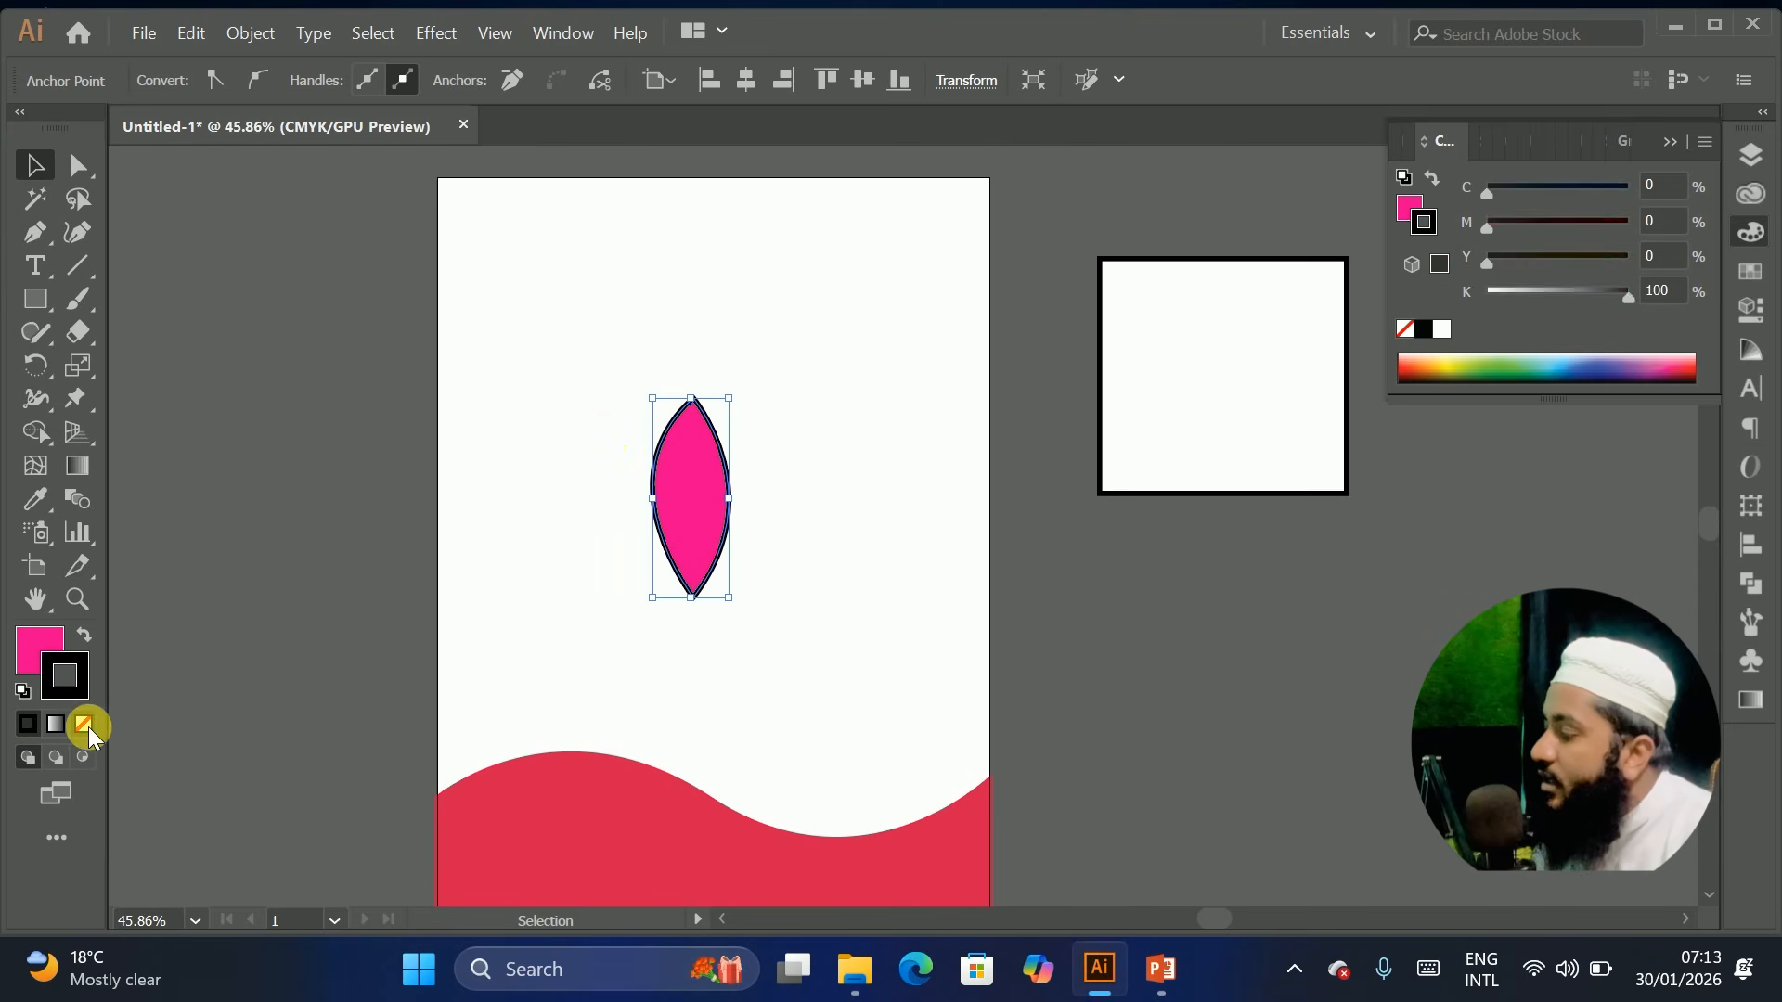
click(84, 723)
Move the pink leaf onto the artboard's right edge, above the wave
click(592, 482)
mouse_move(707, 499)
mouse_down()
mouse_move(835, 342)
mouse_move(701, 379)
mouse_move(699, 327)
mouse_up()
drag(361, 303, 629, 474)
drag(727, 346, 1013, 576)
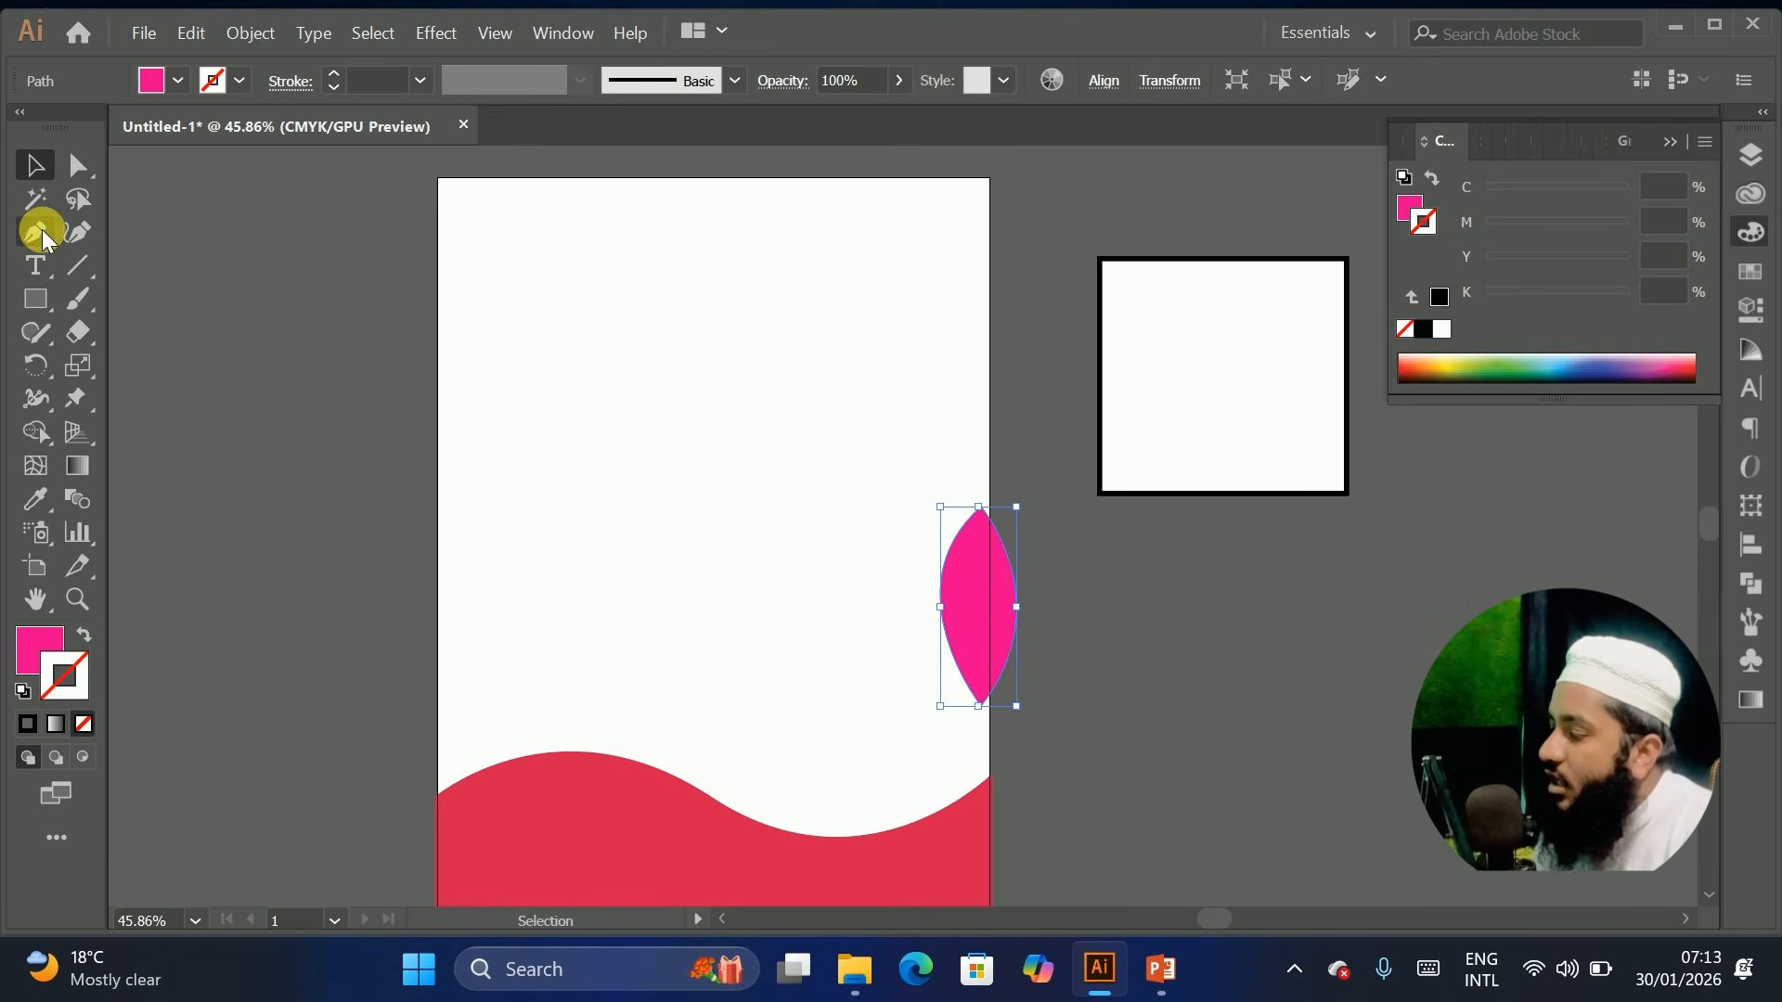
Draw an angular F-like shape with straight Pen tool segments in the upper part of the artboard
drag(41, 230, 156, 232)
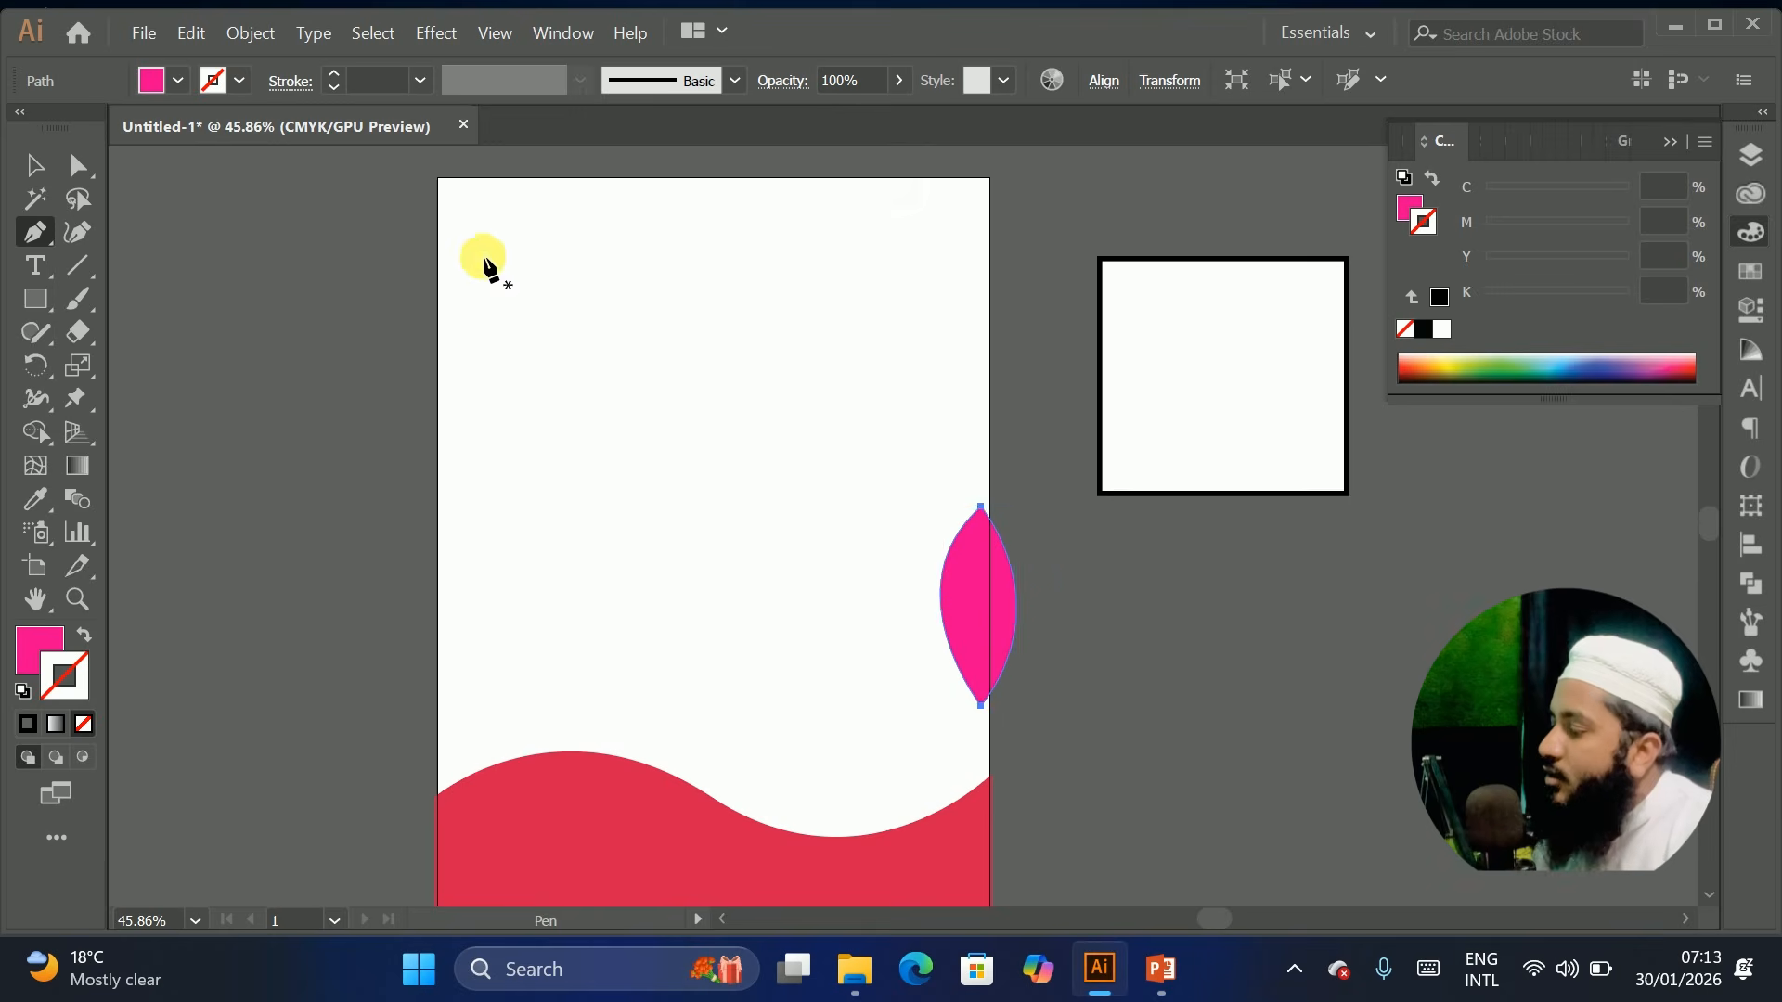
click(526, 268)
click(780, 246)
click(670, 358)
click(819, 358)
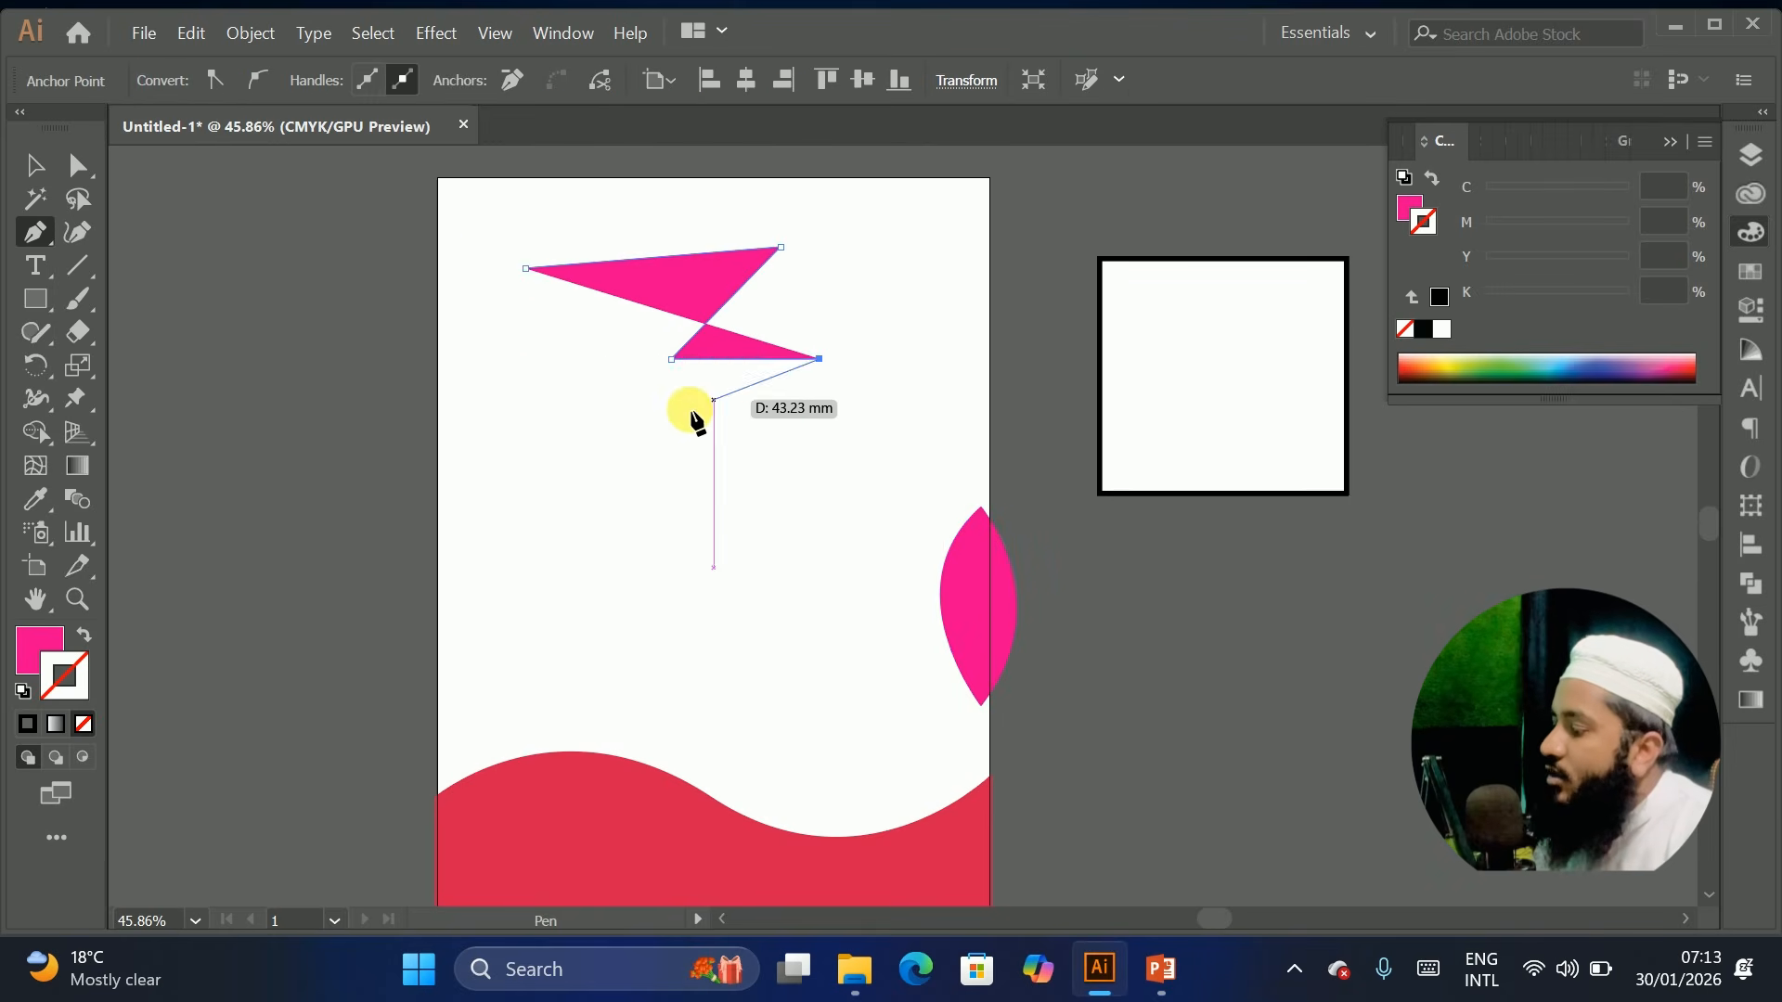
click(520, 360)
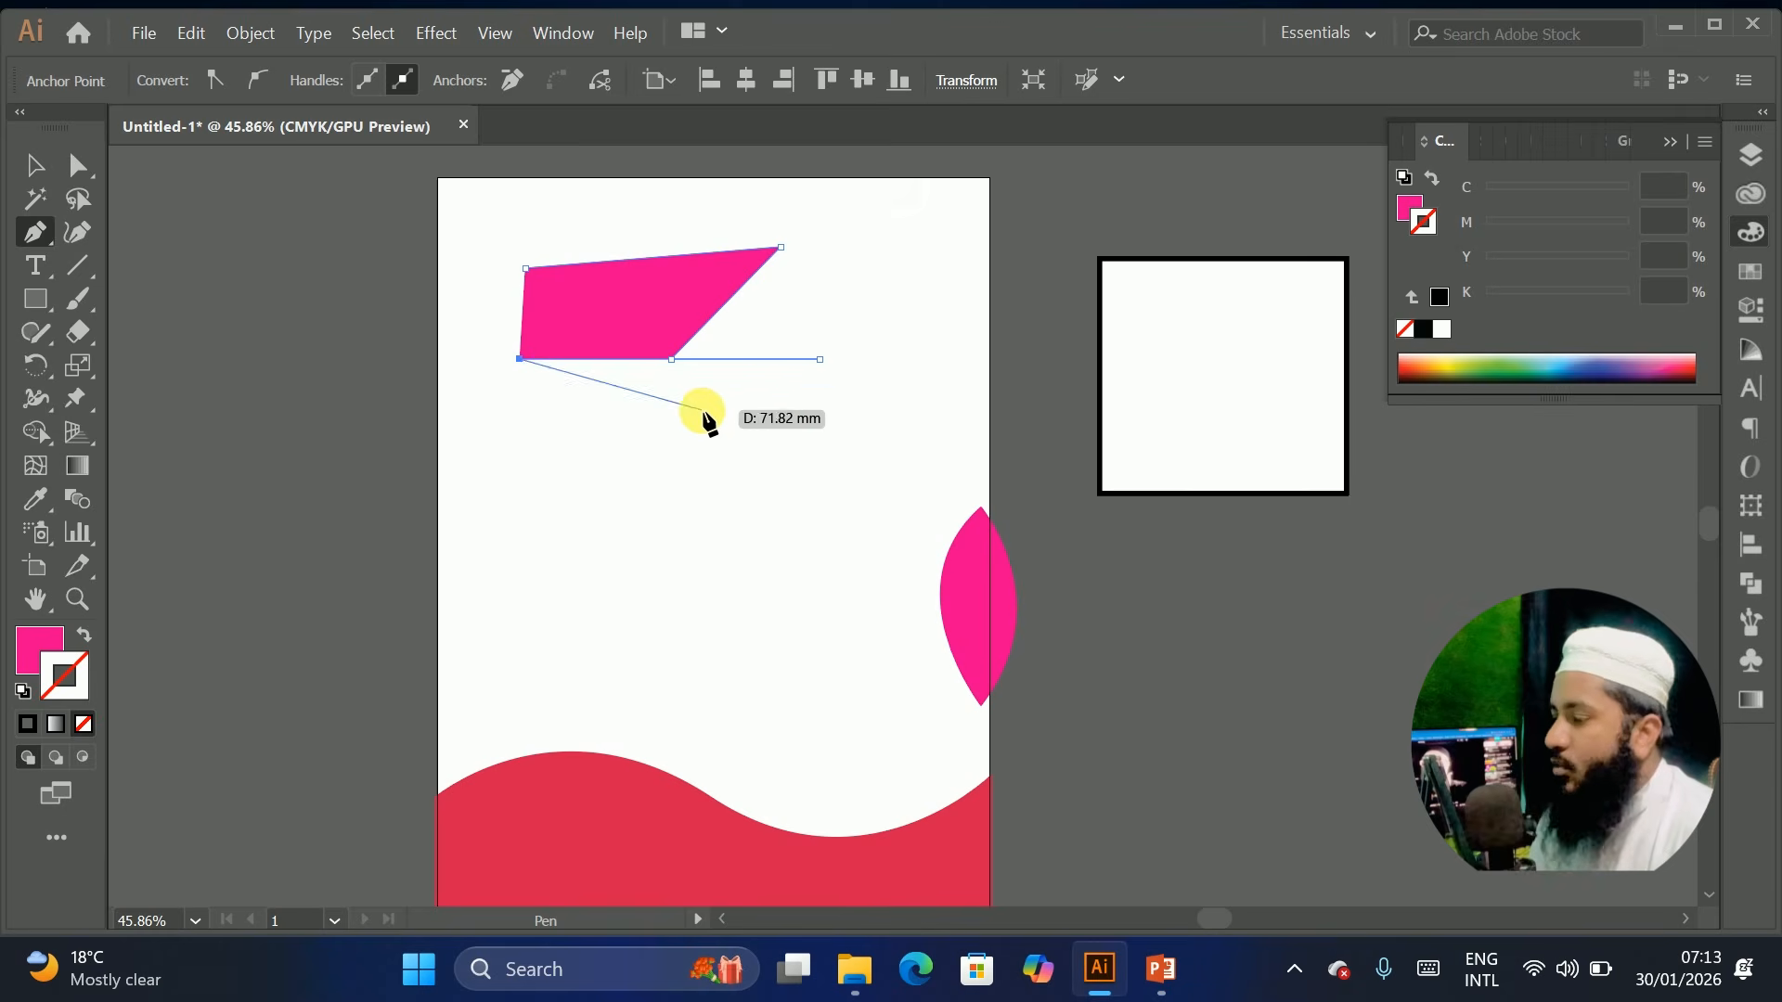
click(675, 390)
click(675, 460)
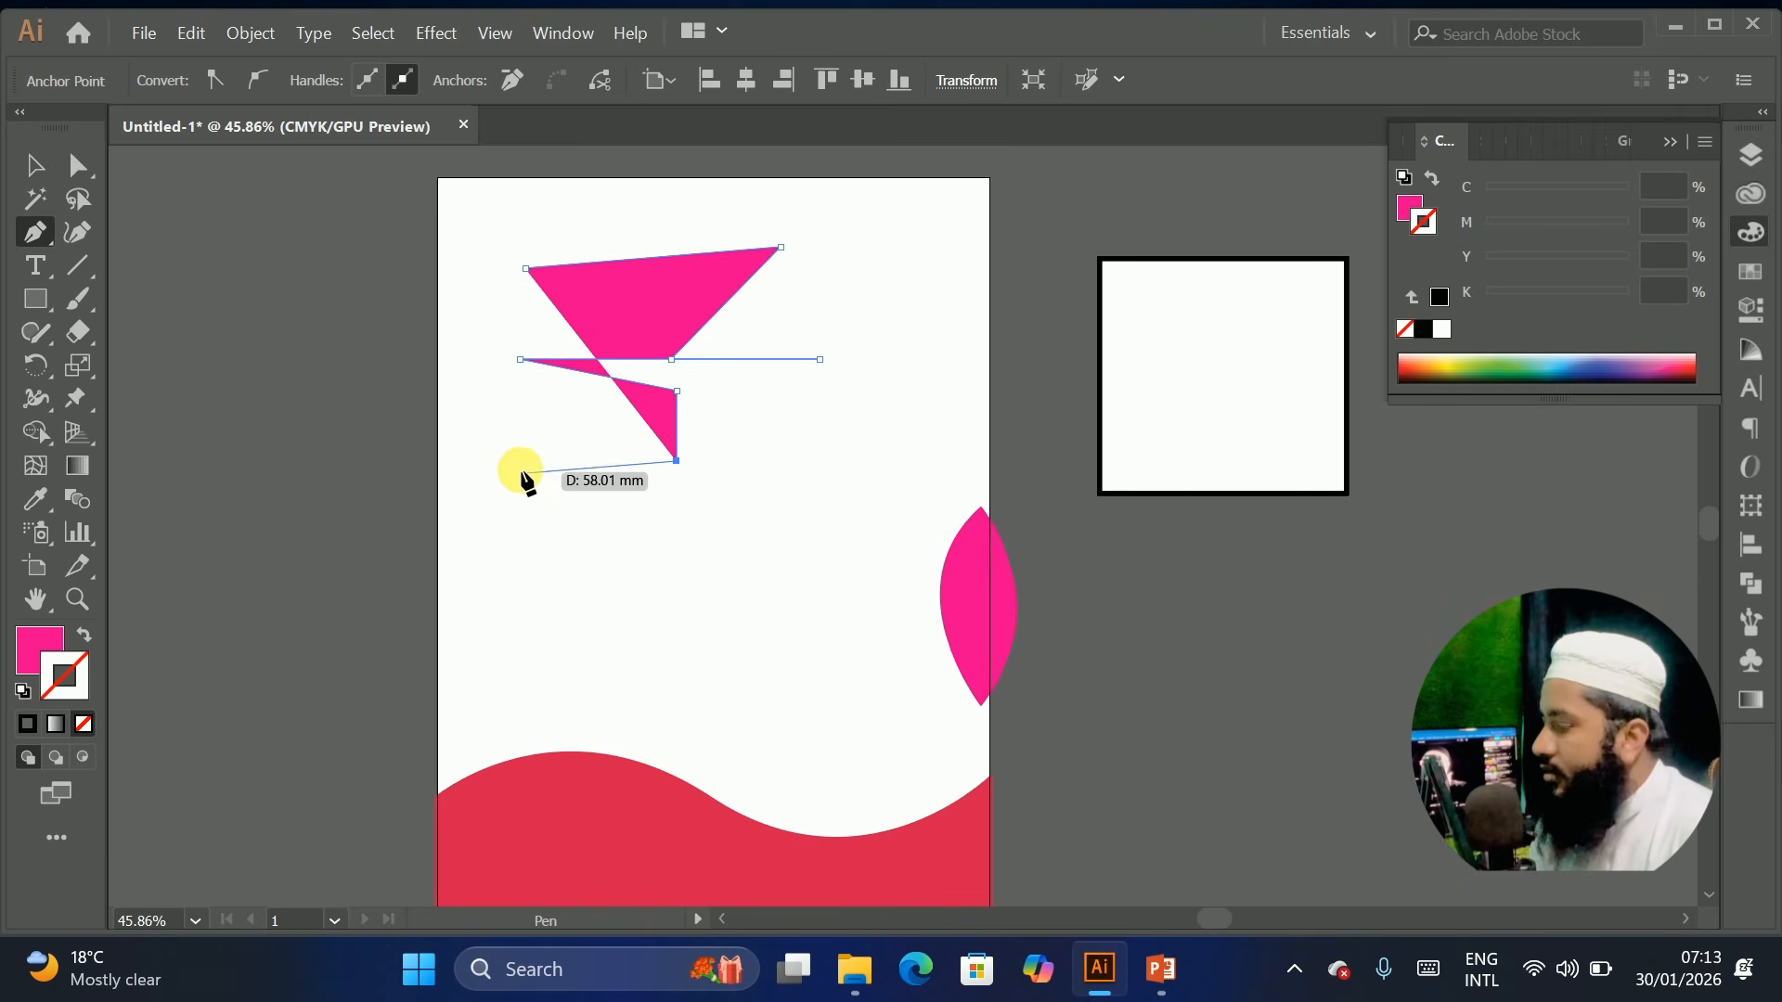
click(521, 466)
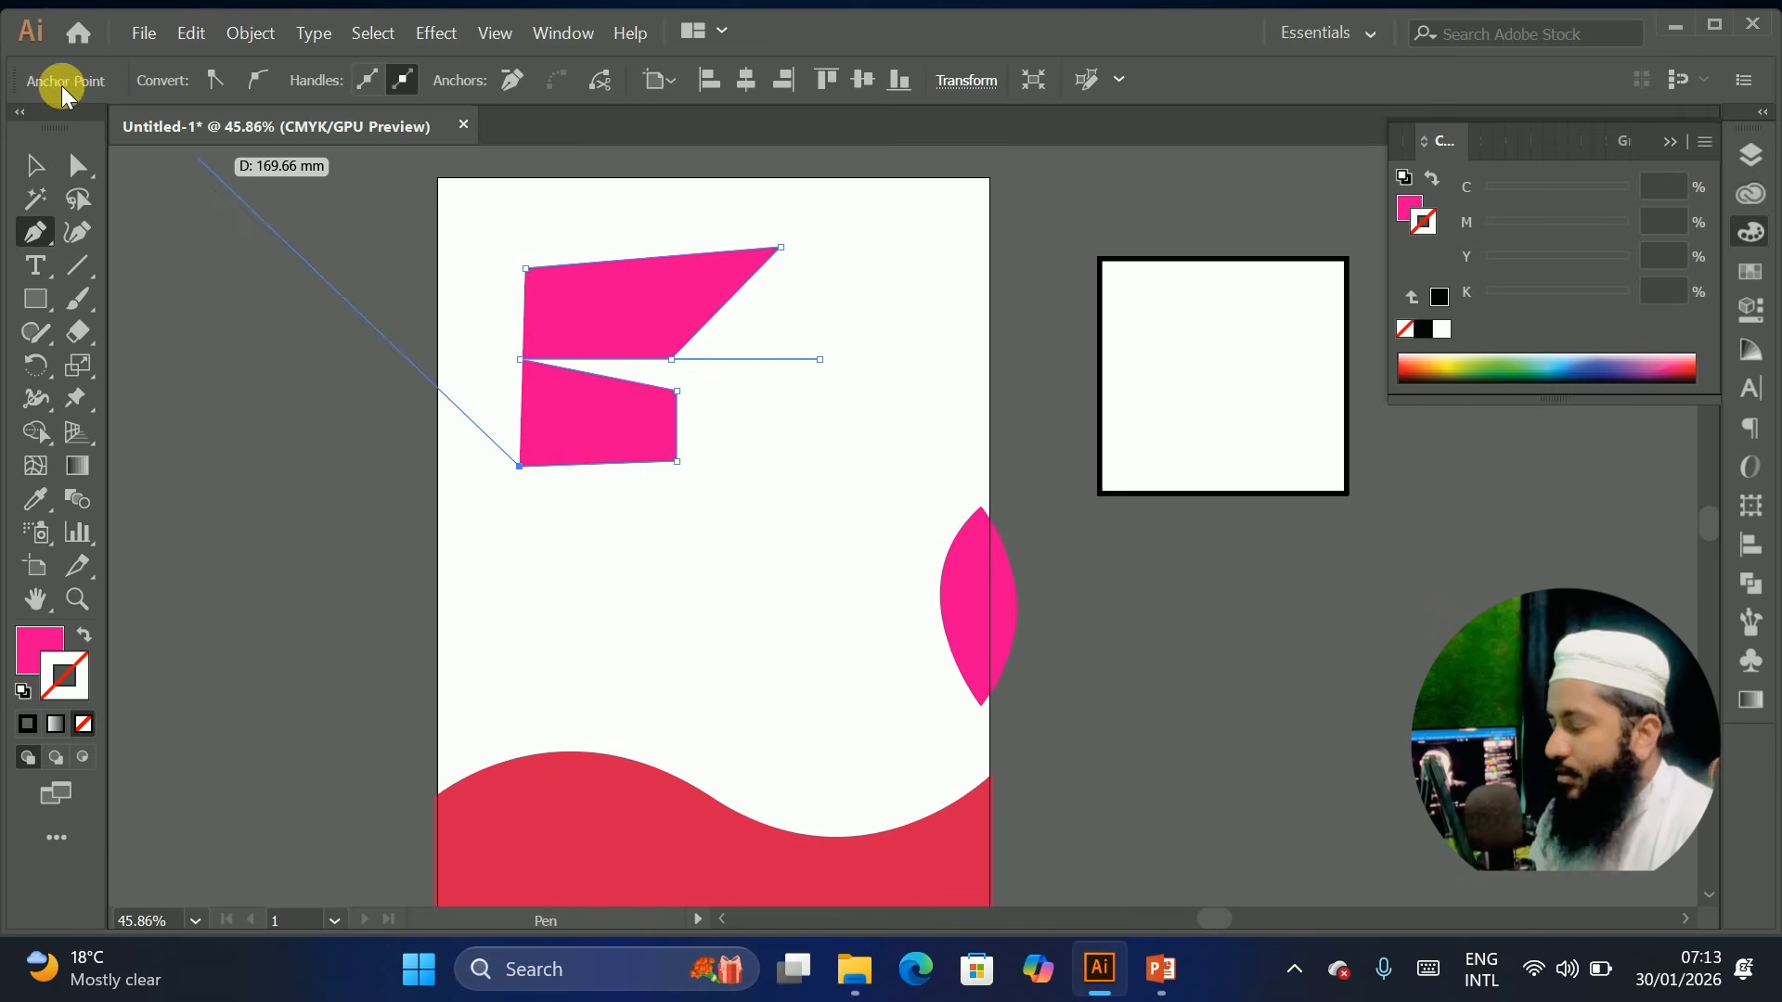
Delete the angular pink shape drawn with straight segments
click(36, 165)
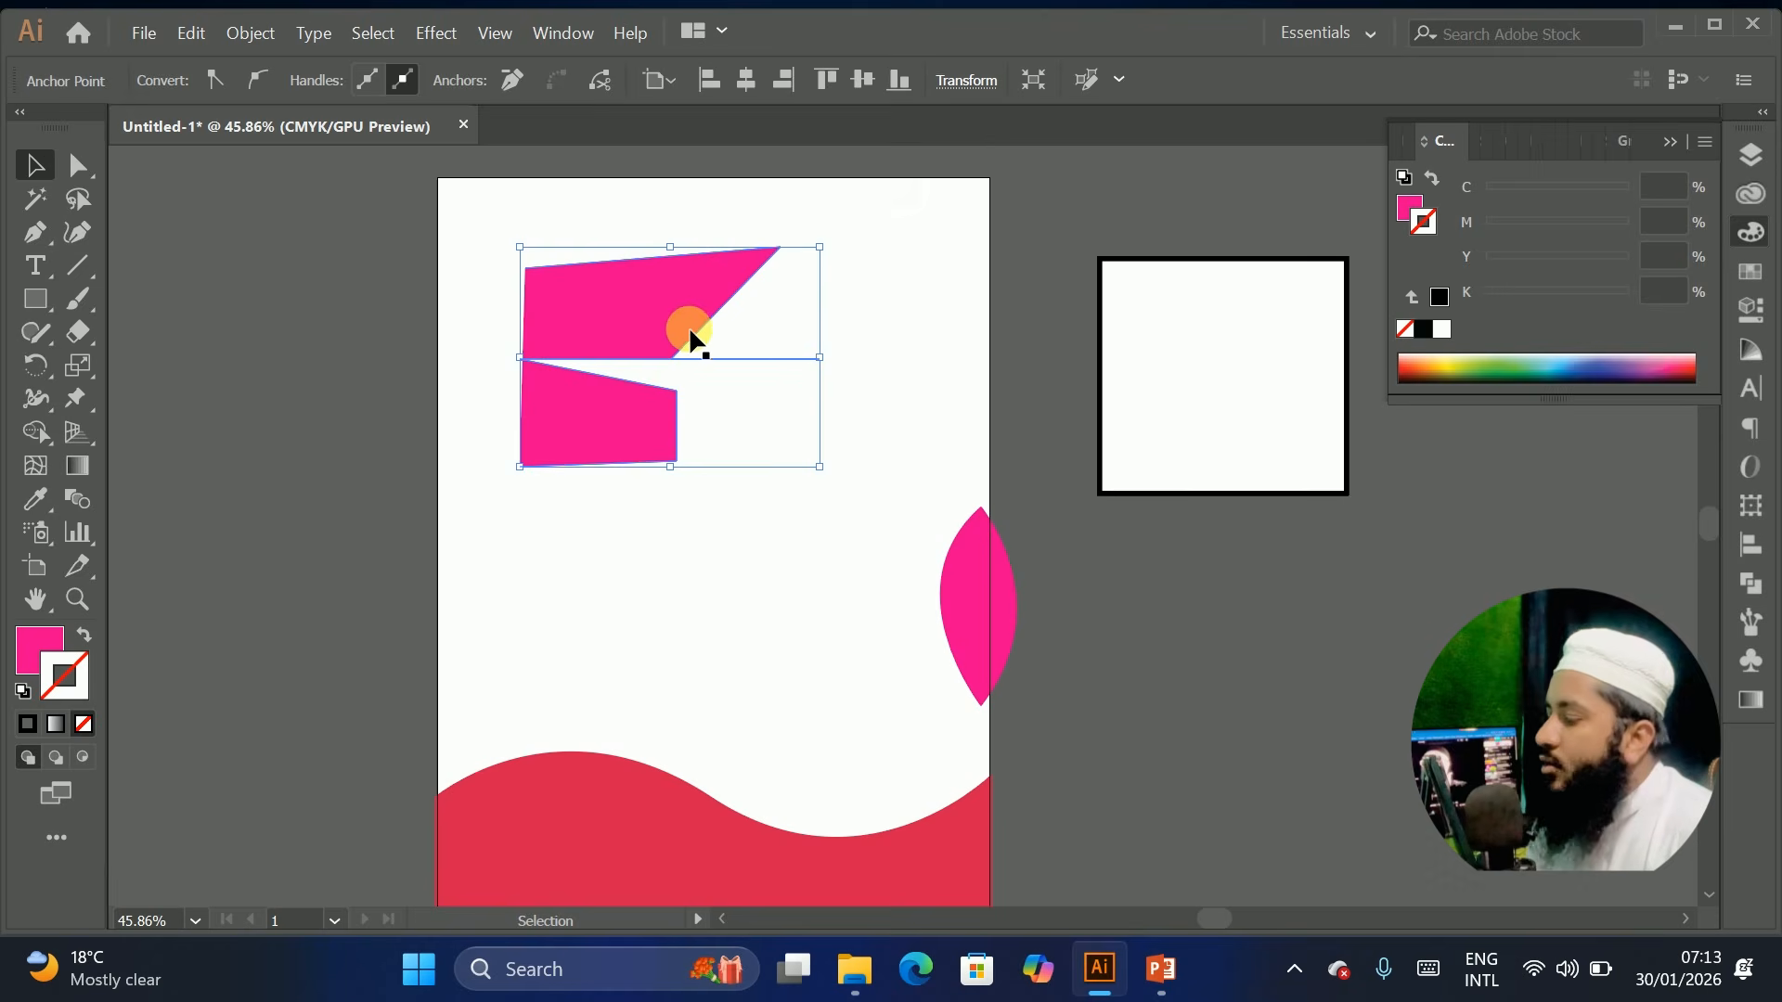
key(Delete)
key(Delete)
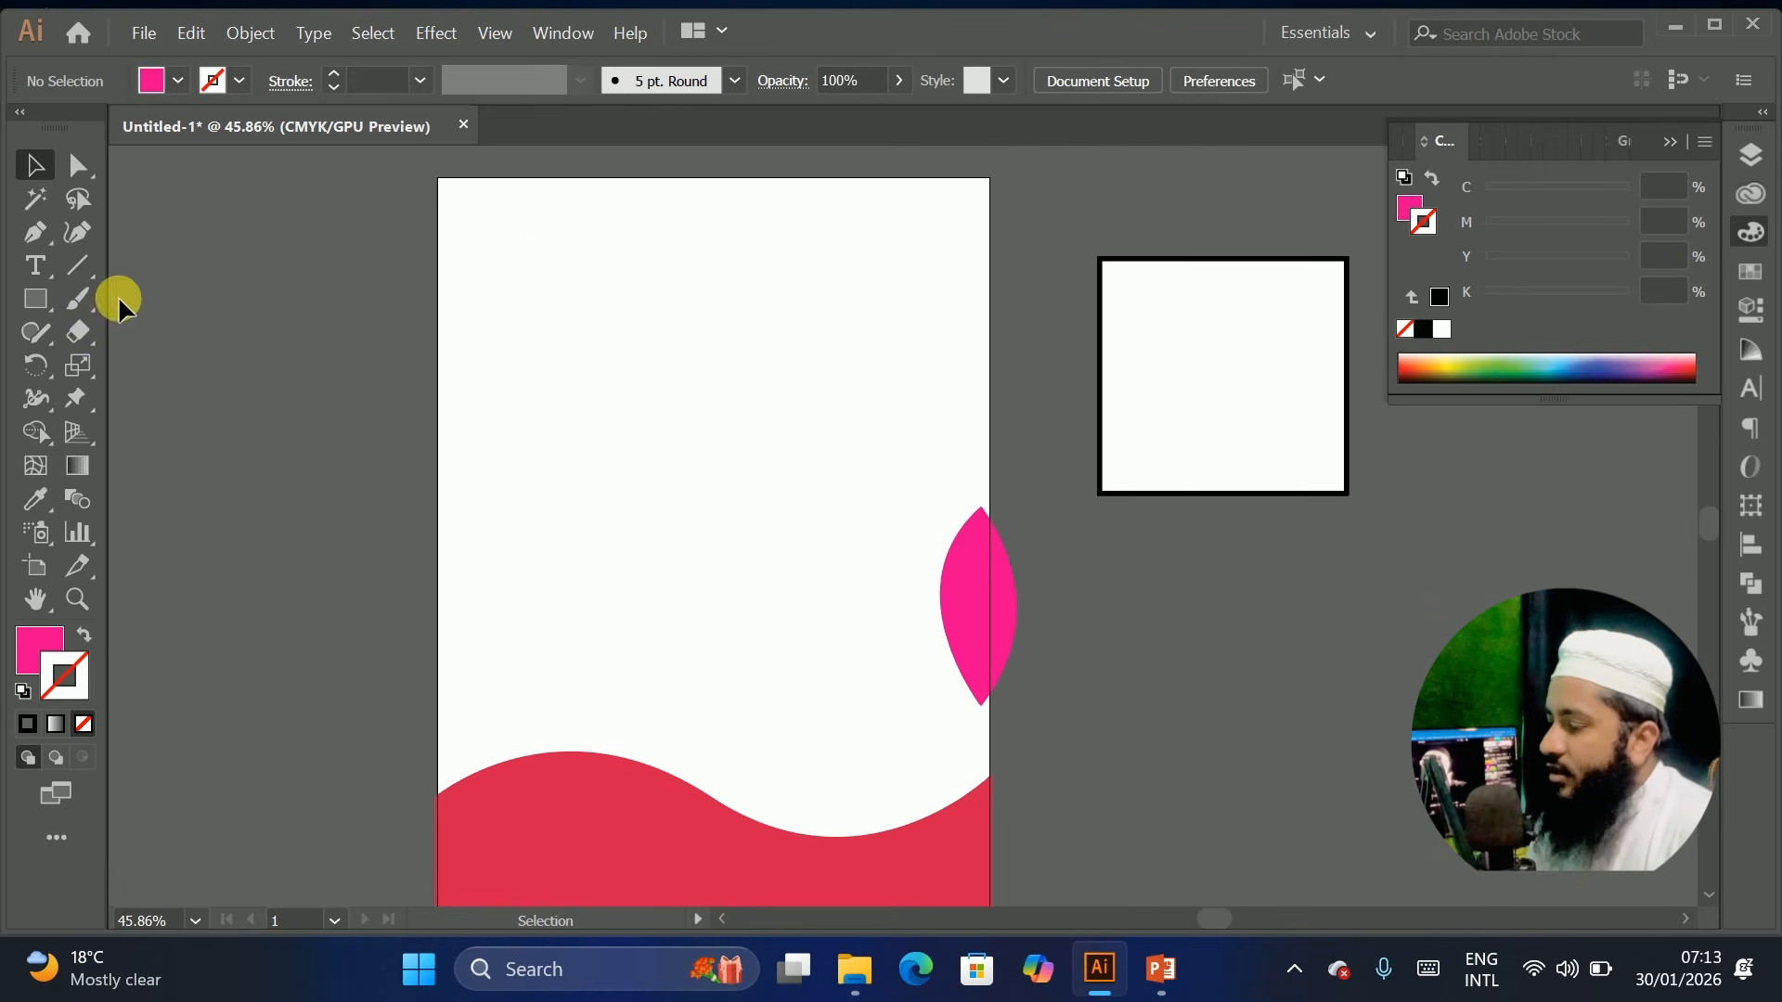
Draw a pink rectangle in the upper left part of the artboard
click(23, 236)
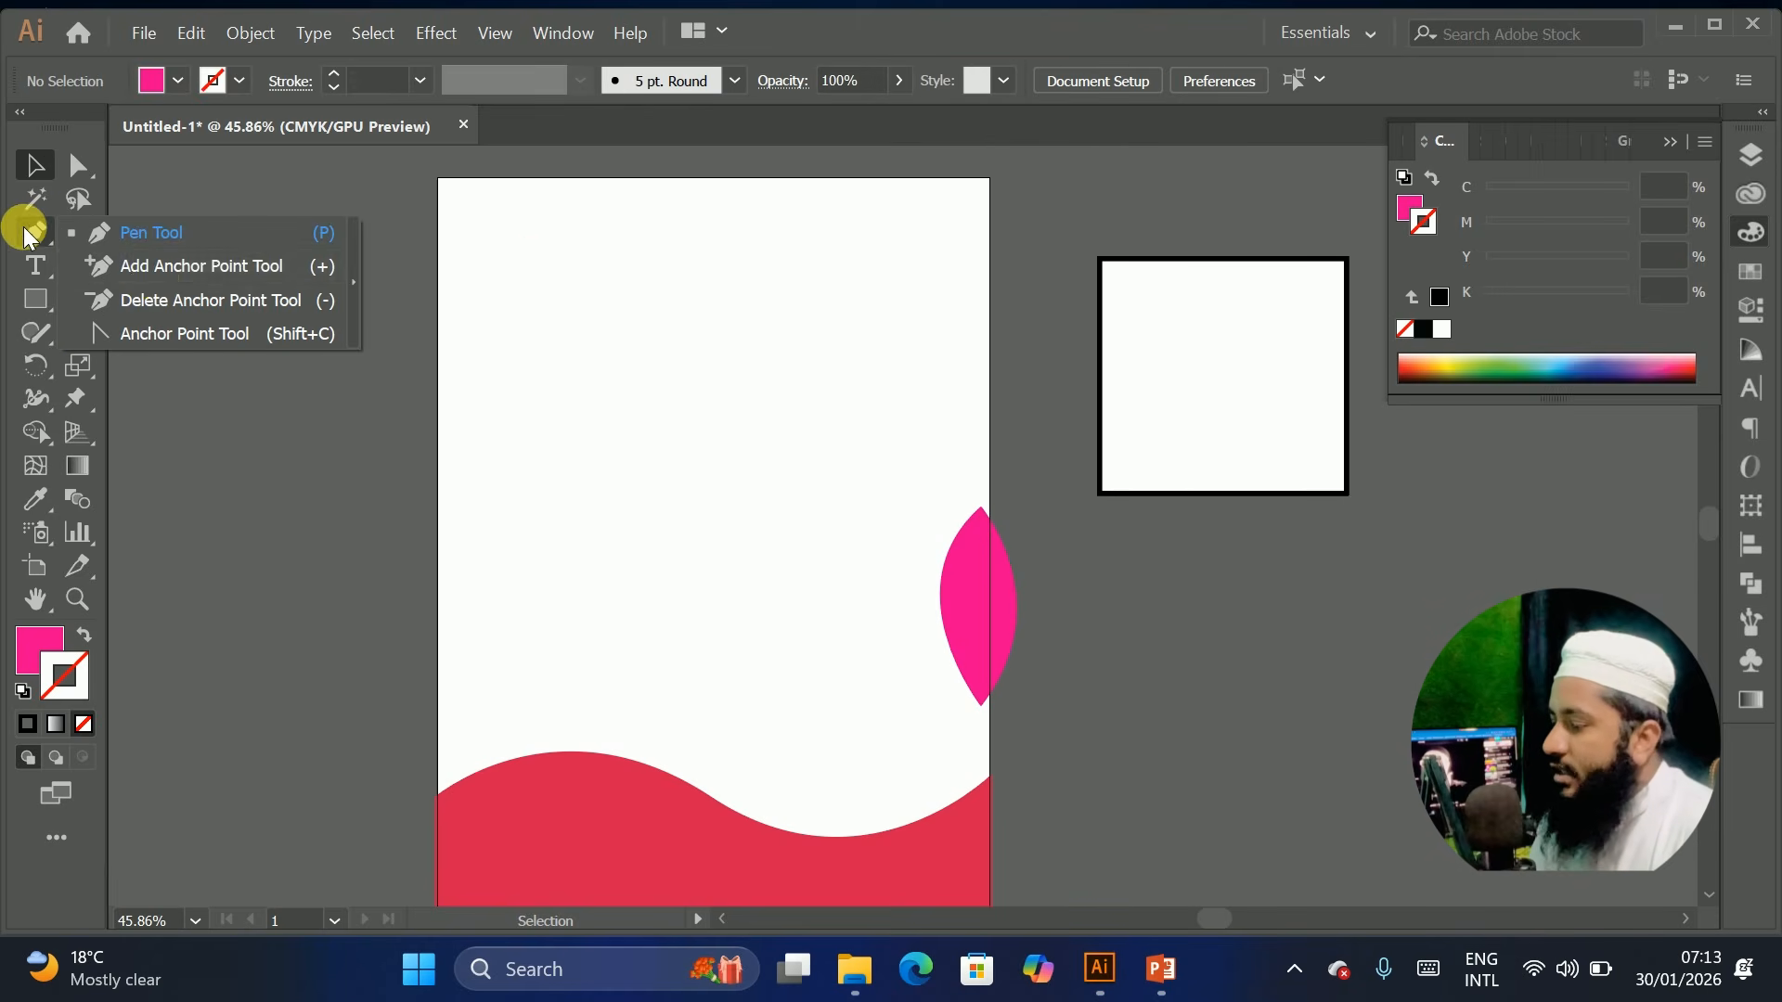
click(28, 228)
click(38, 292)
drag(508, 254, 738, 418)
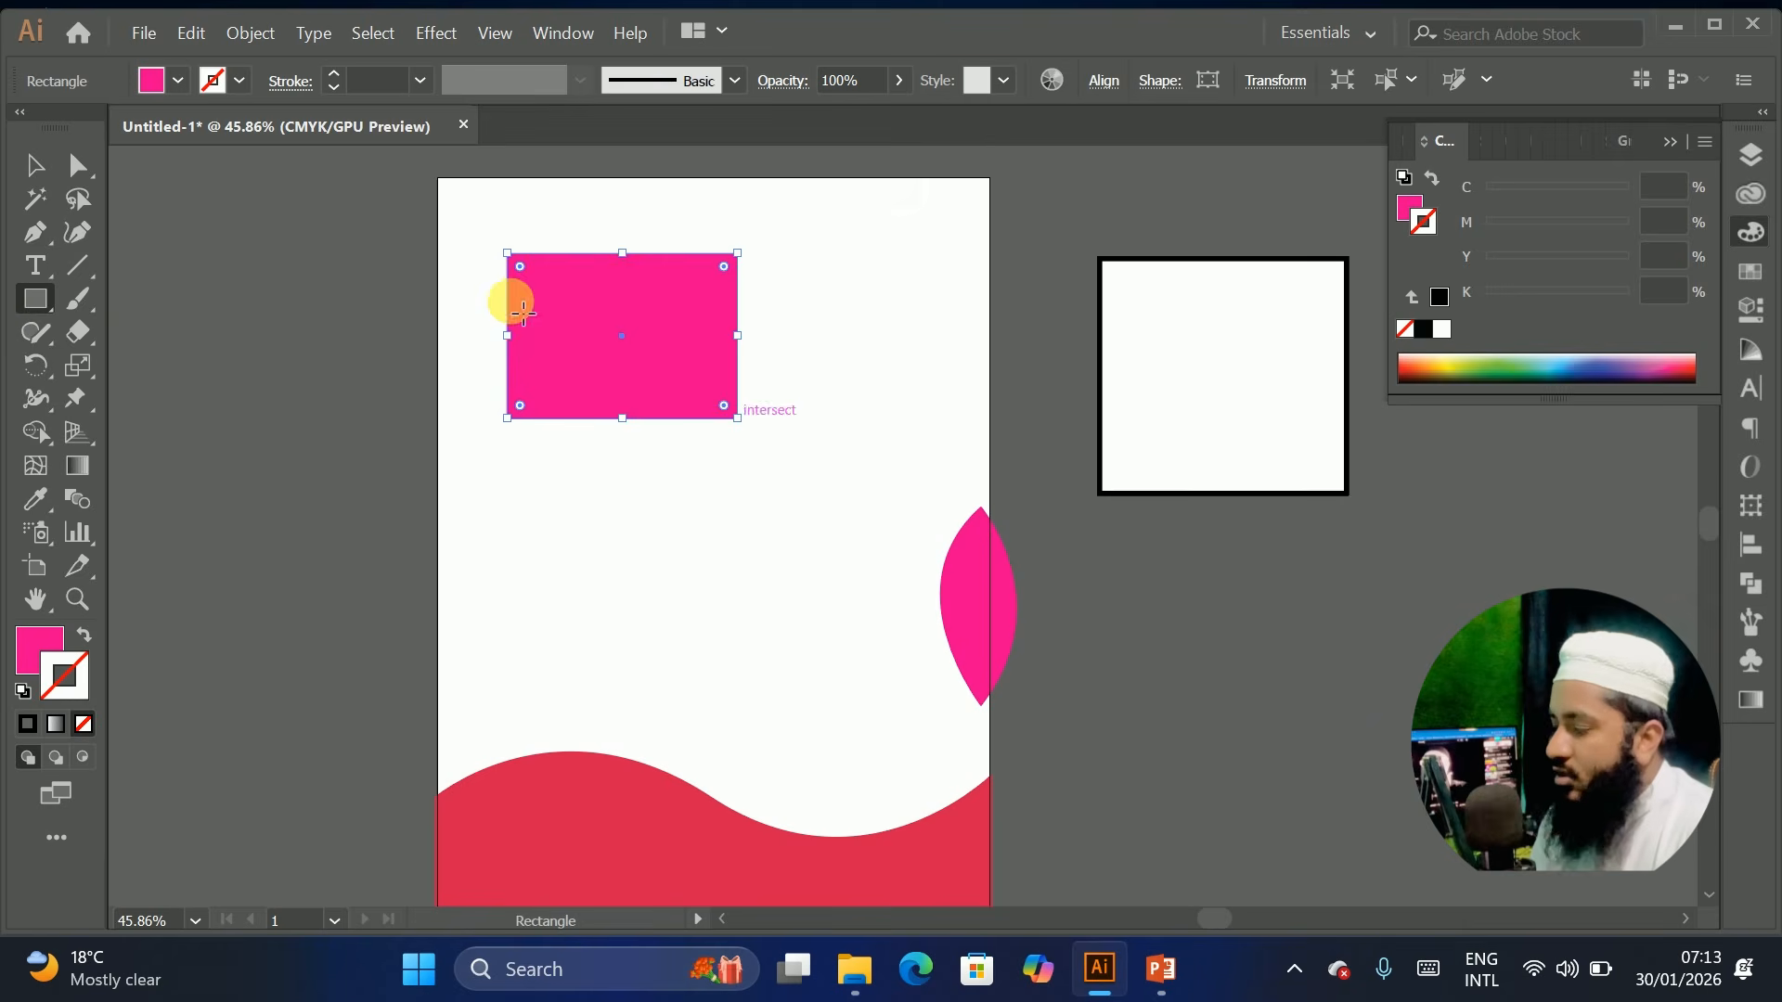
Add an anchor point at the middle of the pink rectangle's top edge with the Add Anchor Point tool
click(37, 228)
click(148, 269)
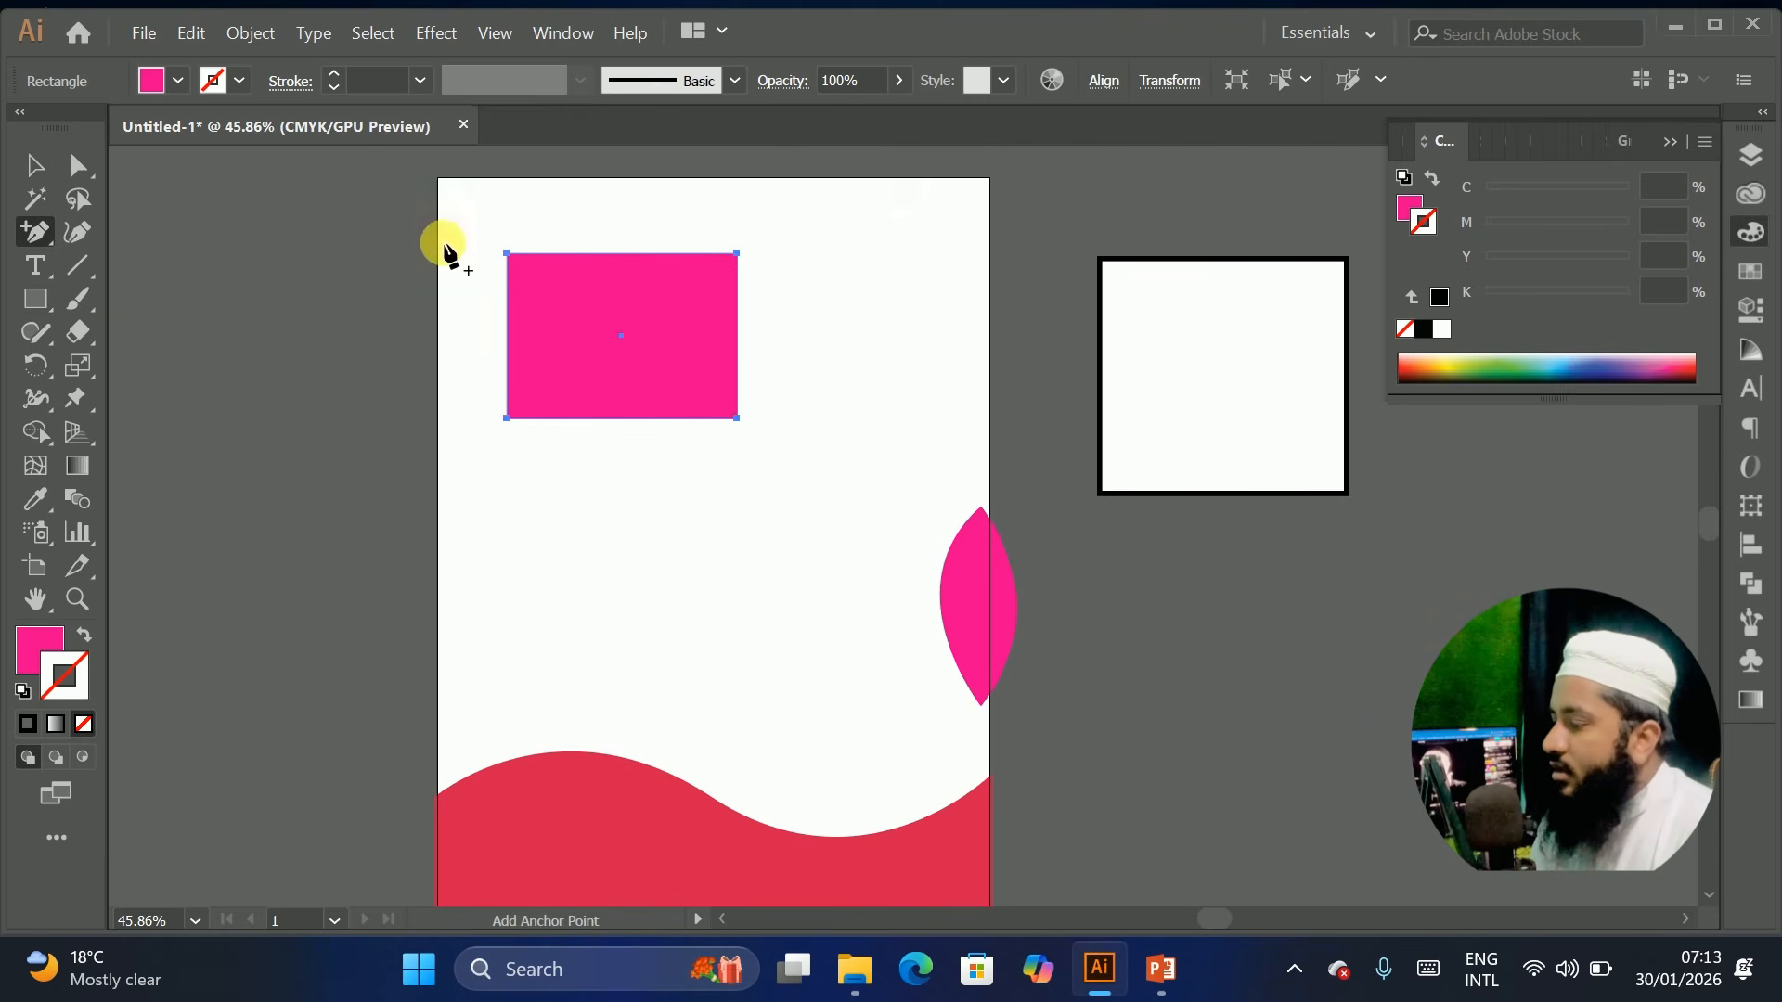
click(617, 255)
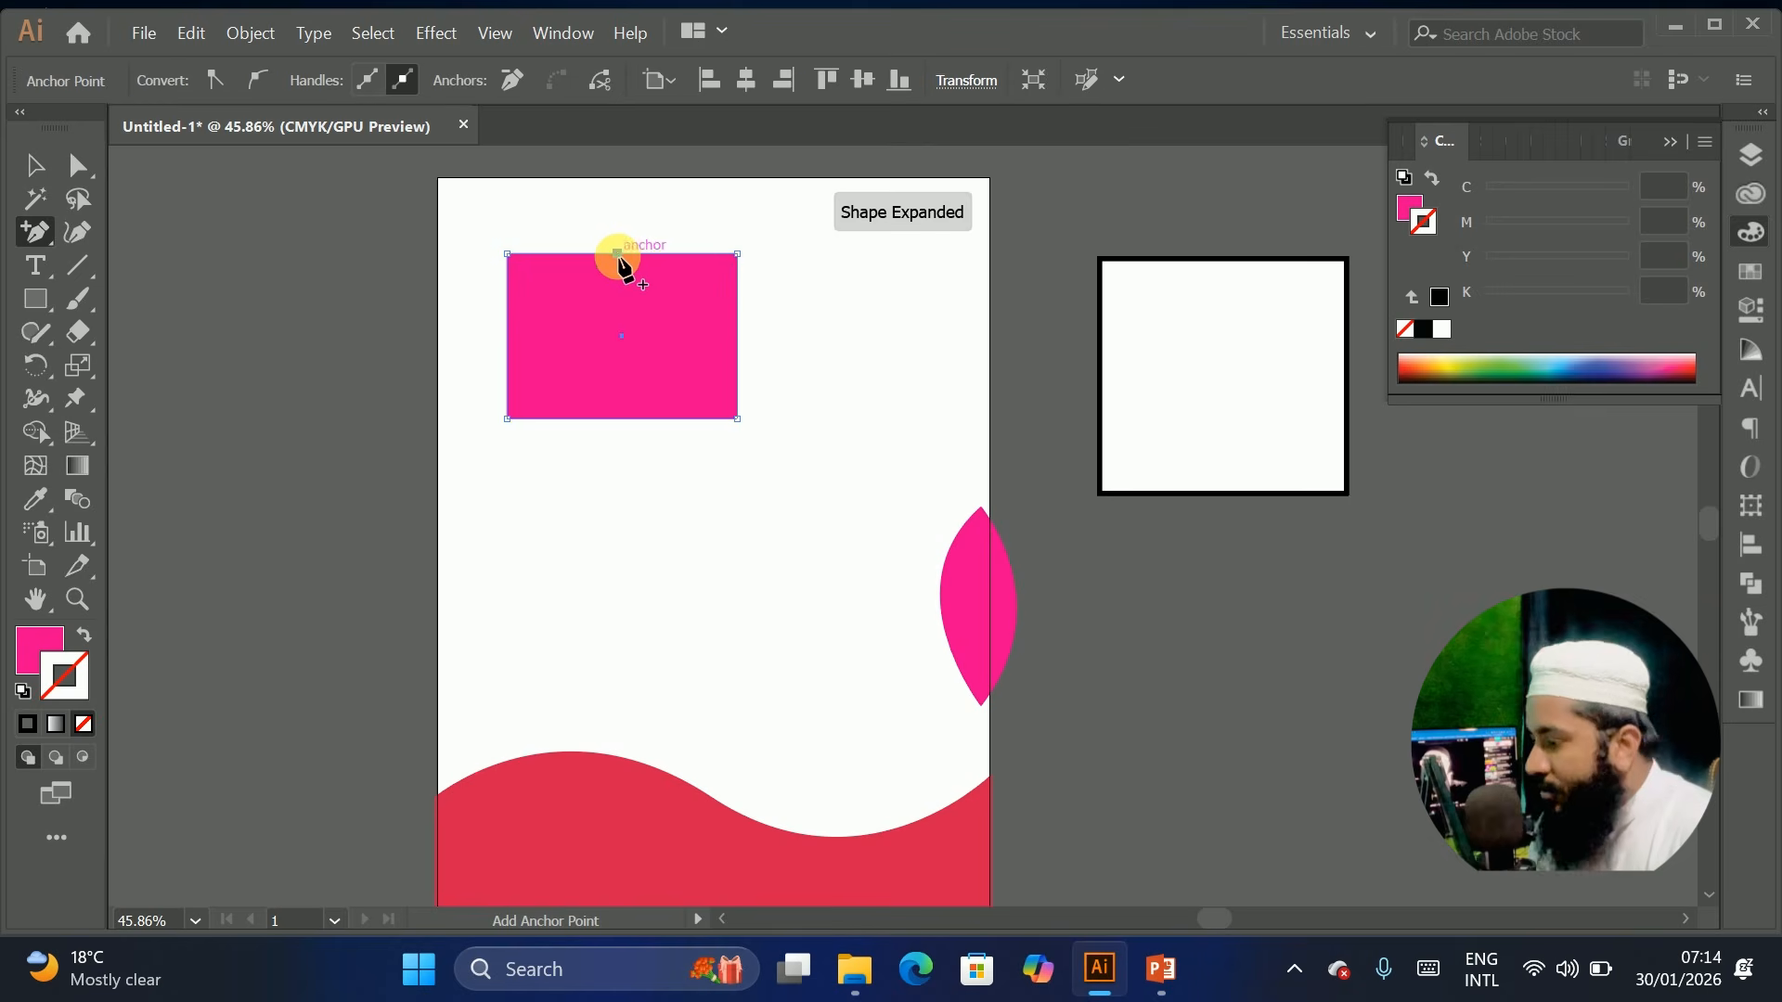
Pull the added anchor point up to the artboard's top edge with Direct Selection to form a roof, and move the whole house shape slightly down
click(78, 167)
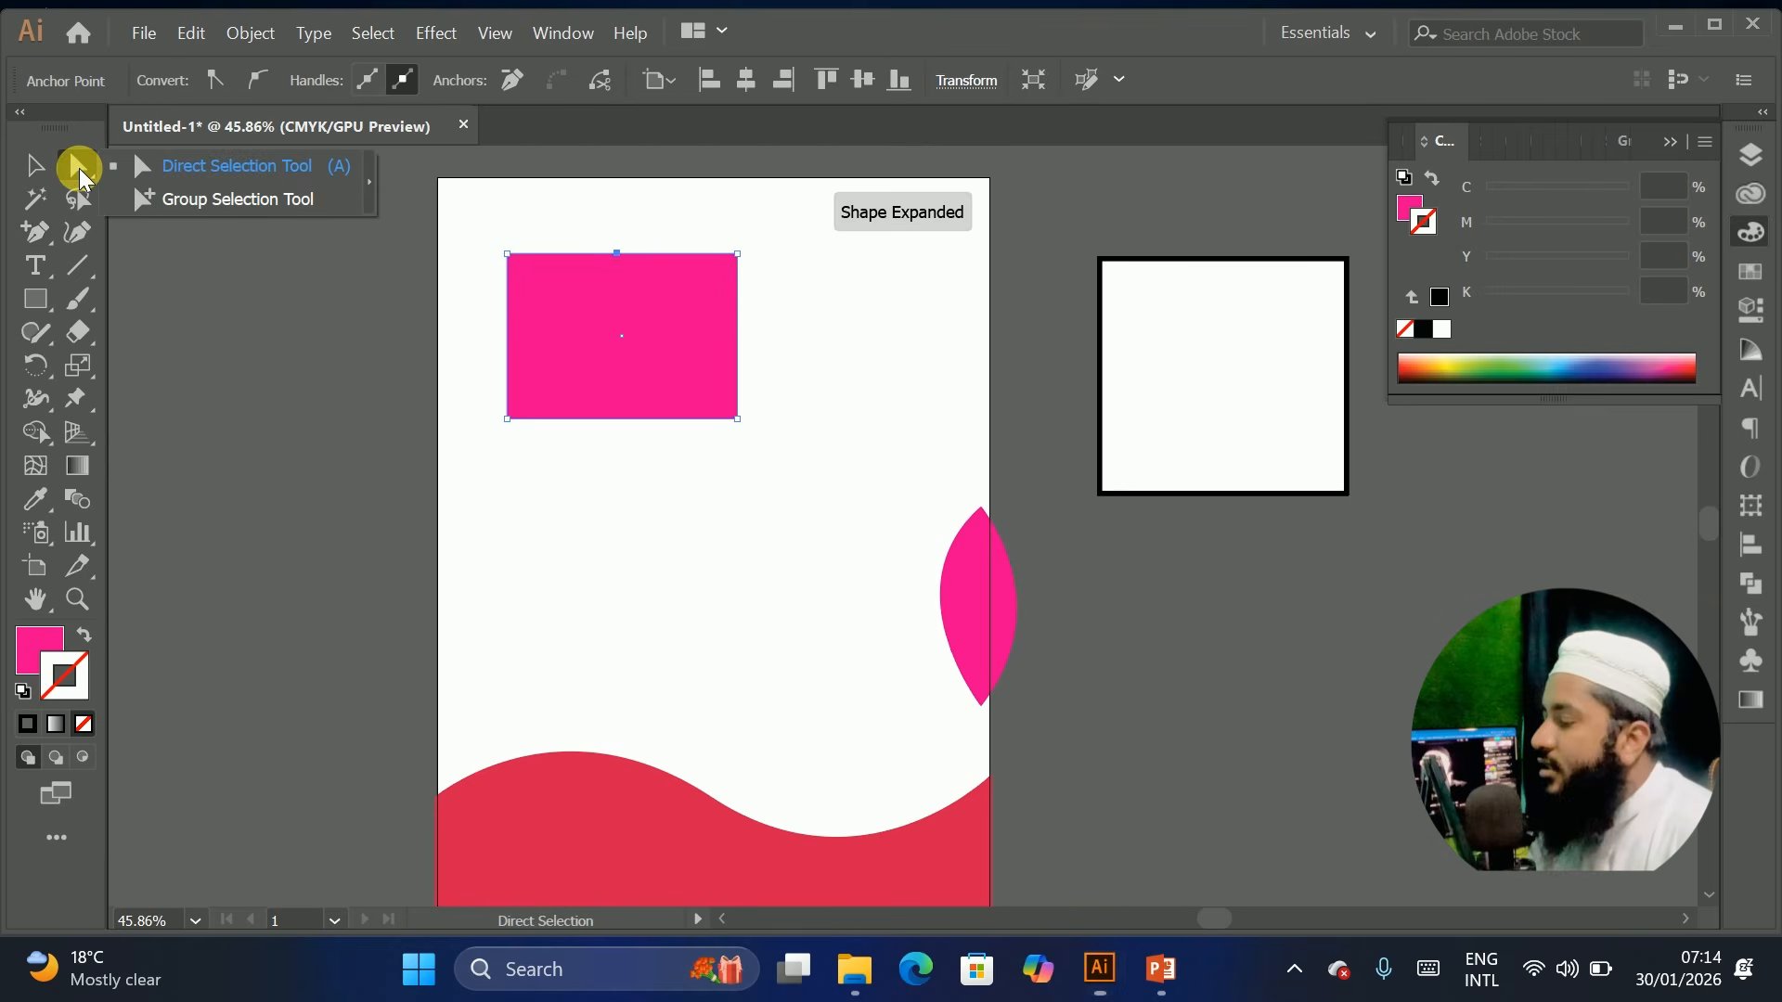
click(185, 164)
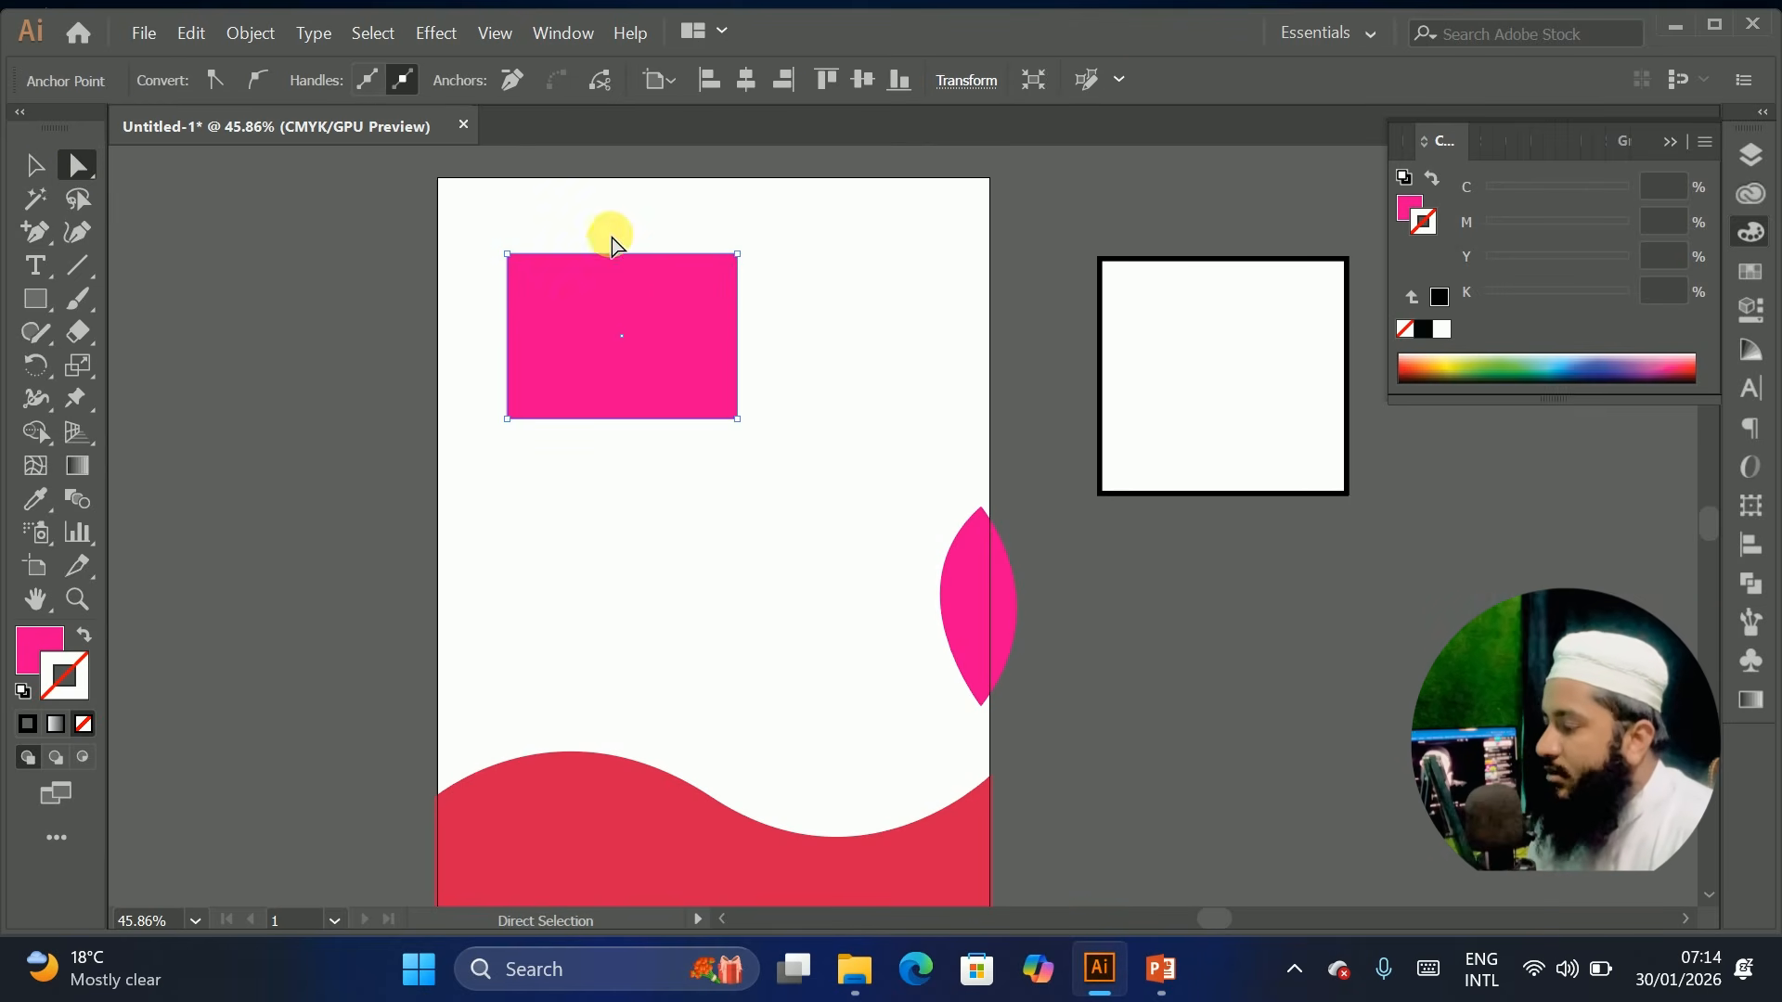
drag(618, 254, 618, 176)
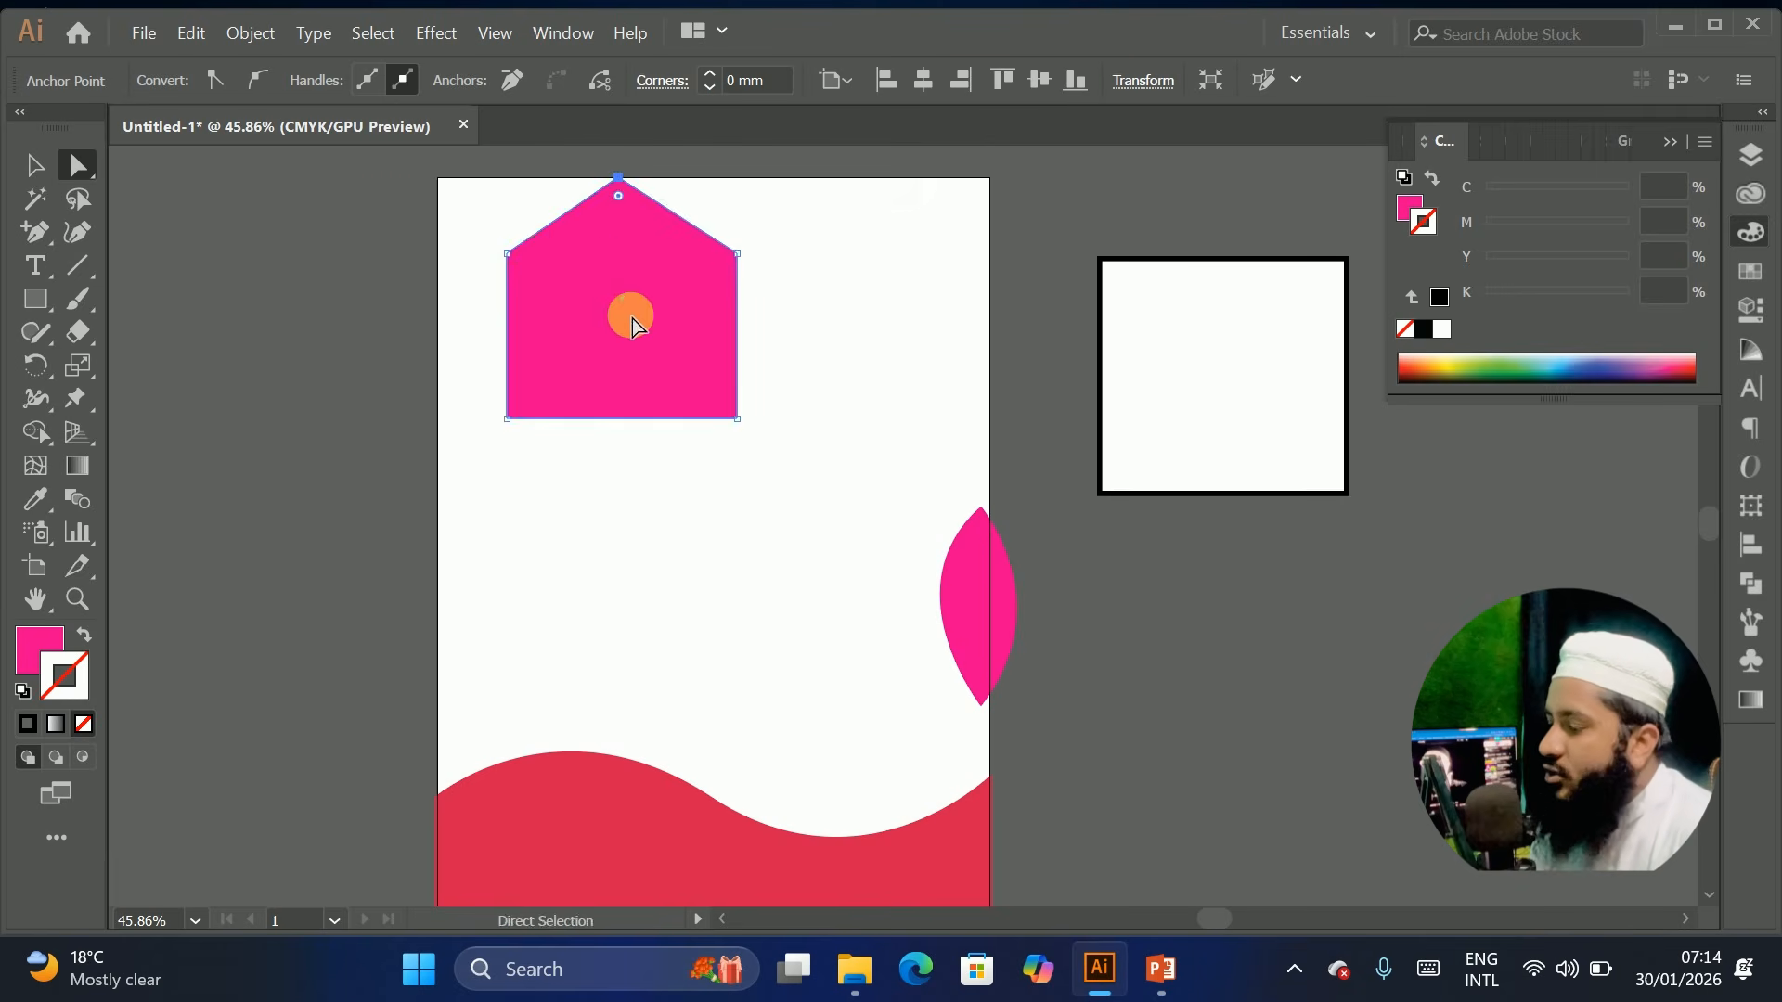
drag(631, 319, 553, 369)
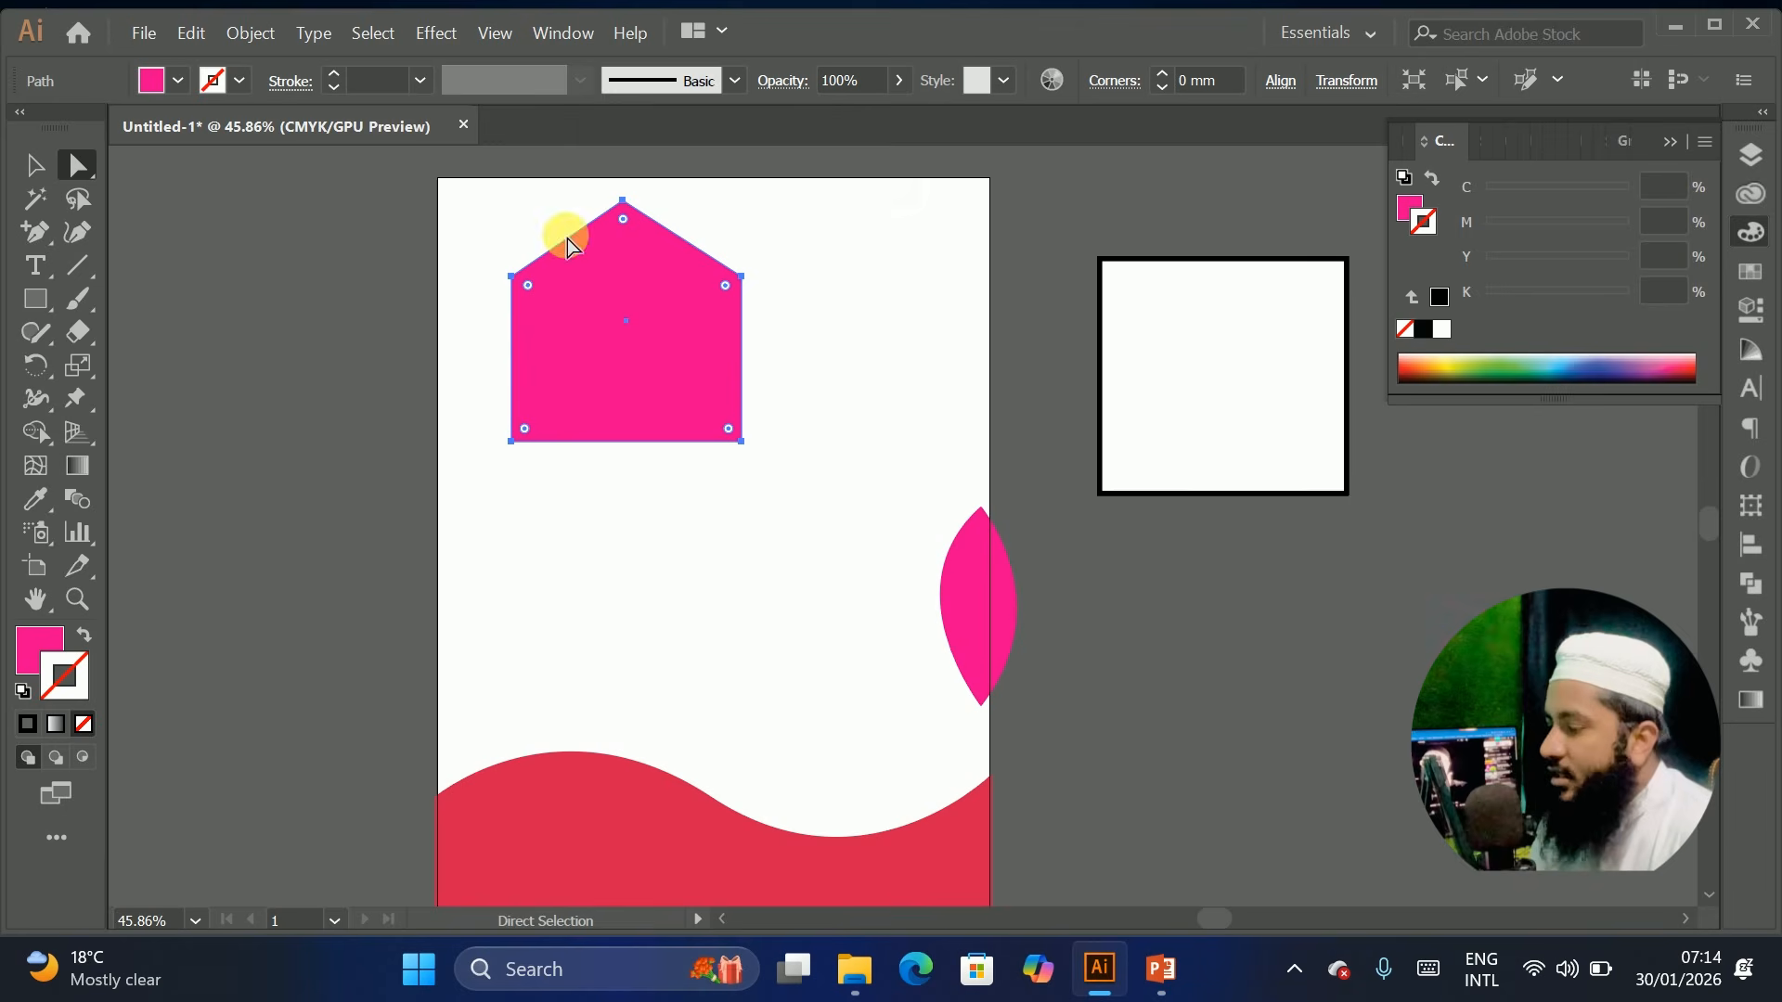
click(284, 239)
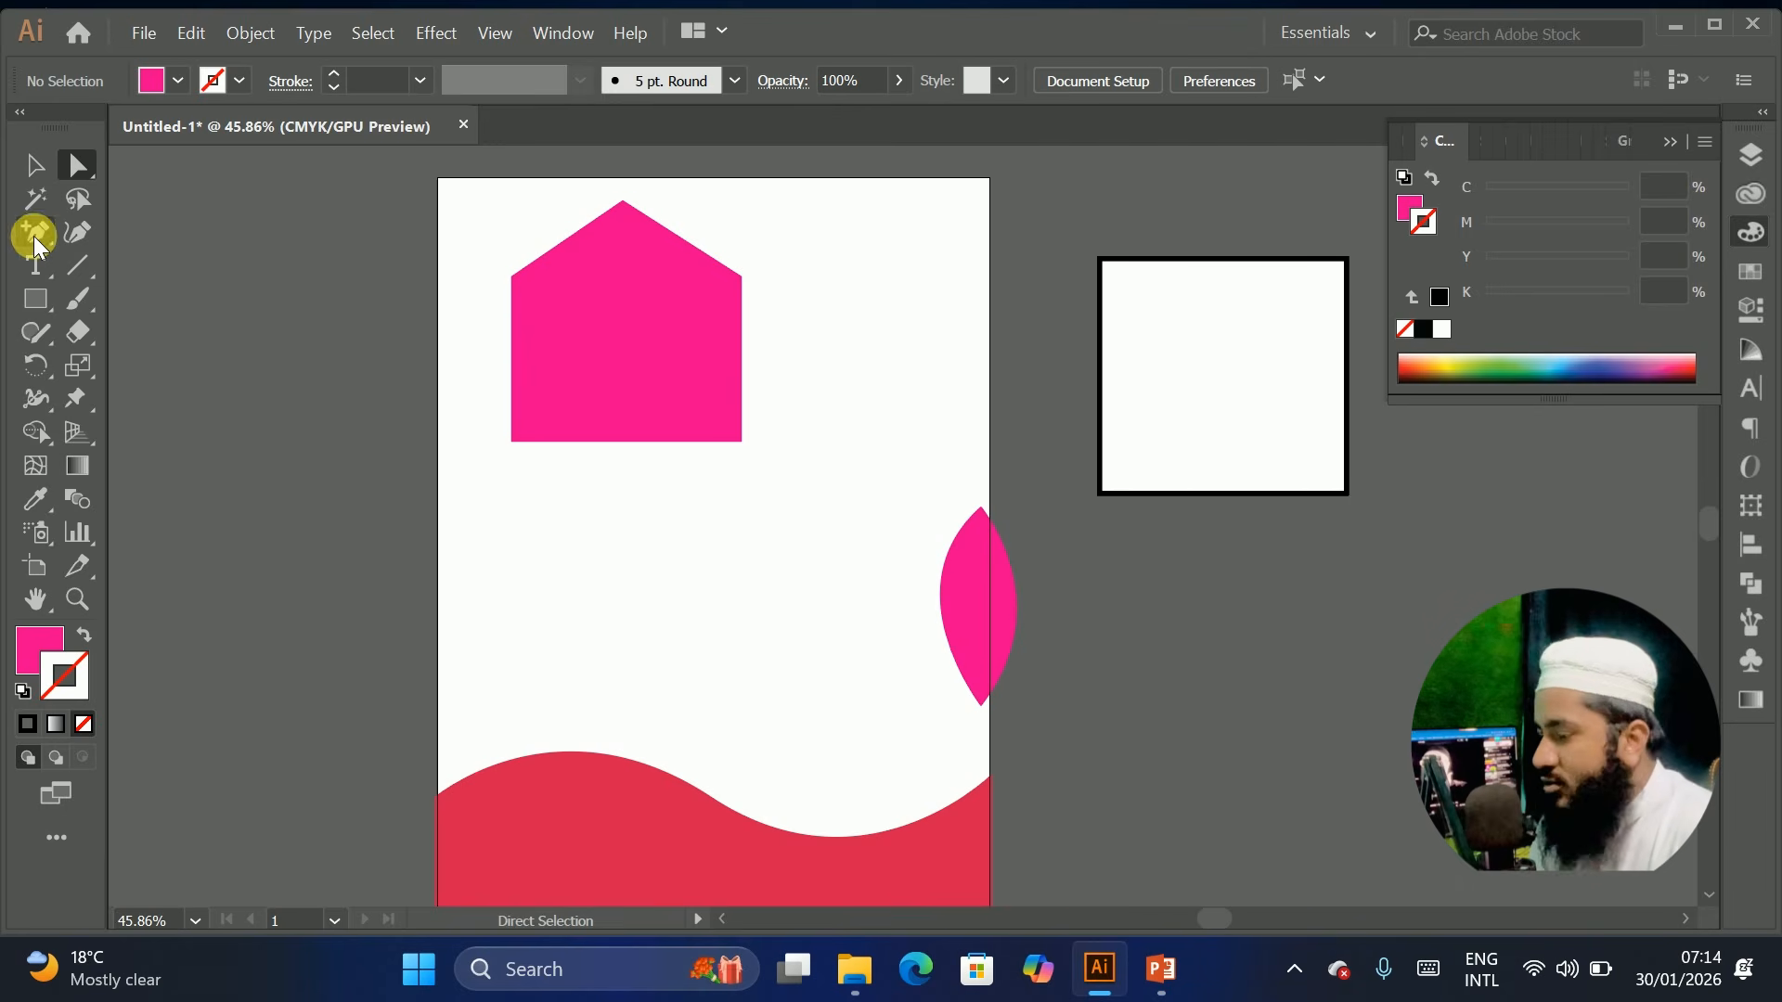
Remove the roof's peak anchor point from the pink house shape with the Delete Anchor Point tool
drag(37, 232, 158, 304)
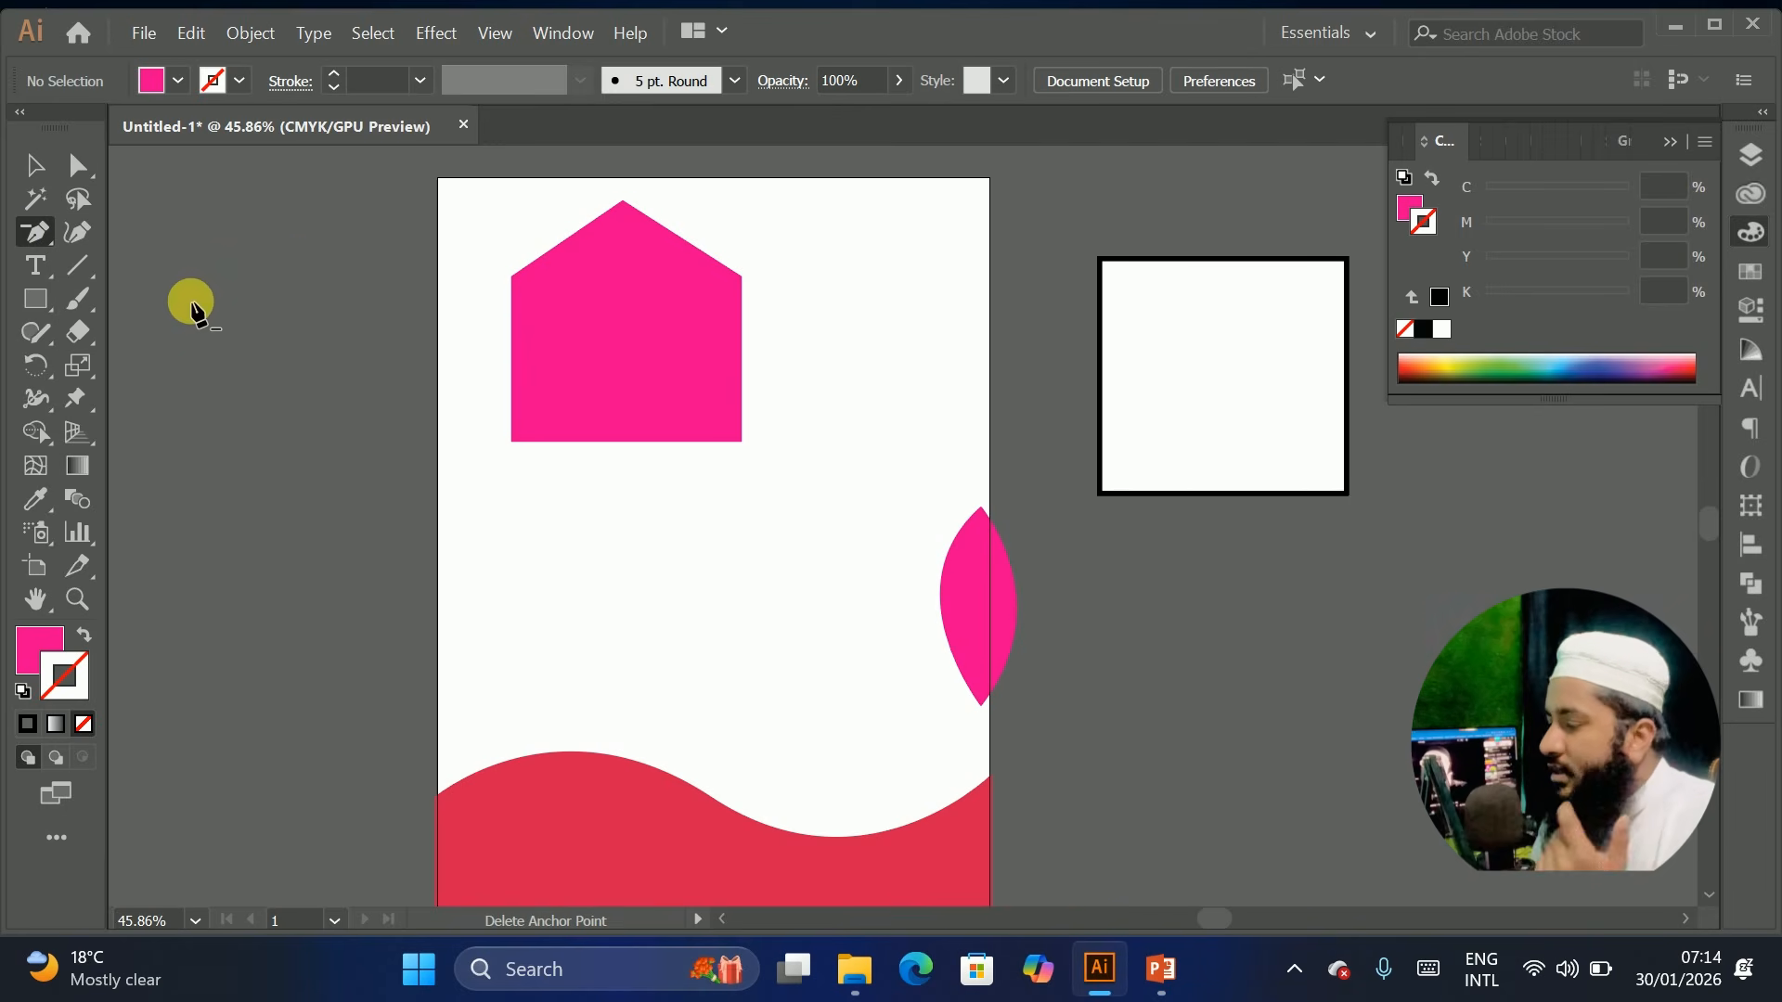
click(34, 166)
click(615, 318)
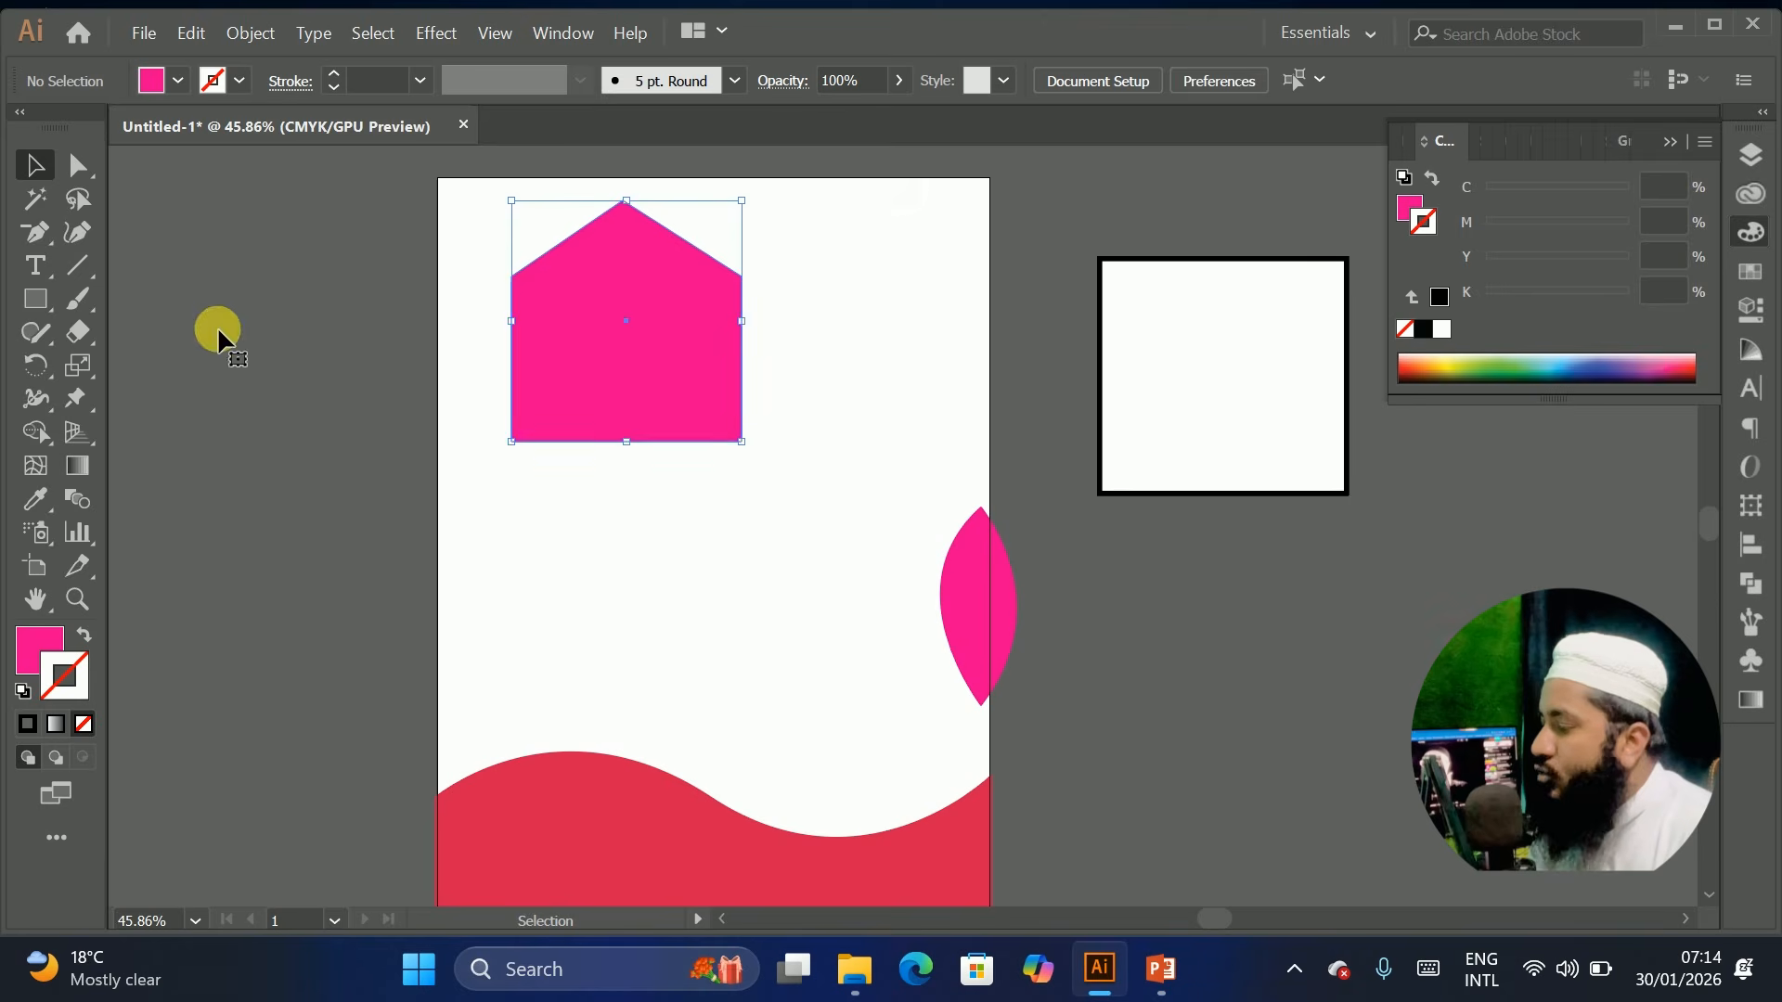
drag(37, 232, 206, 313)
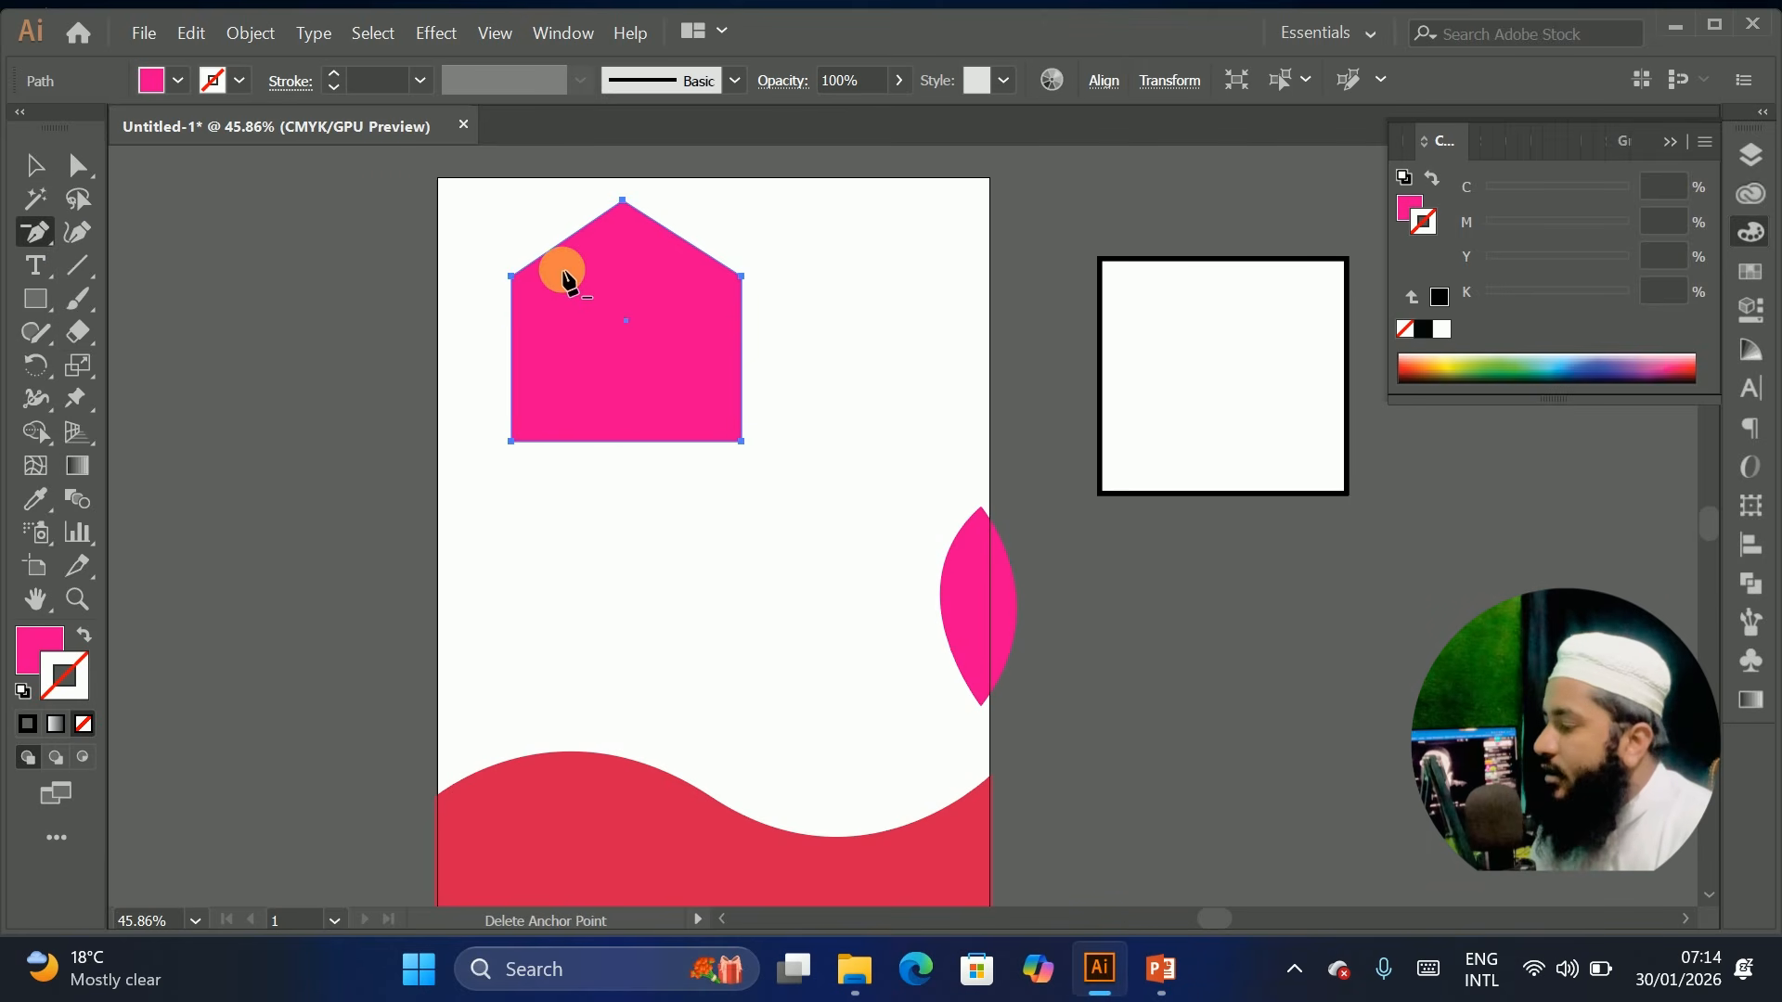
click(623, 203)
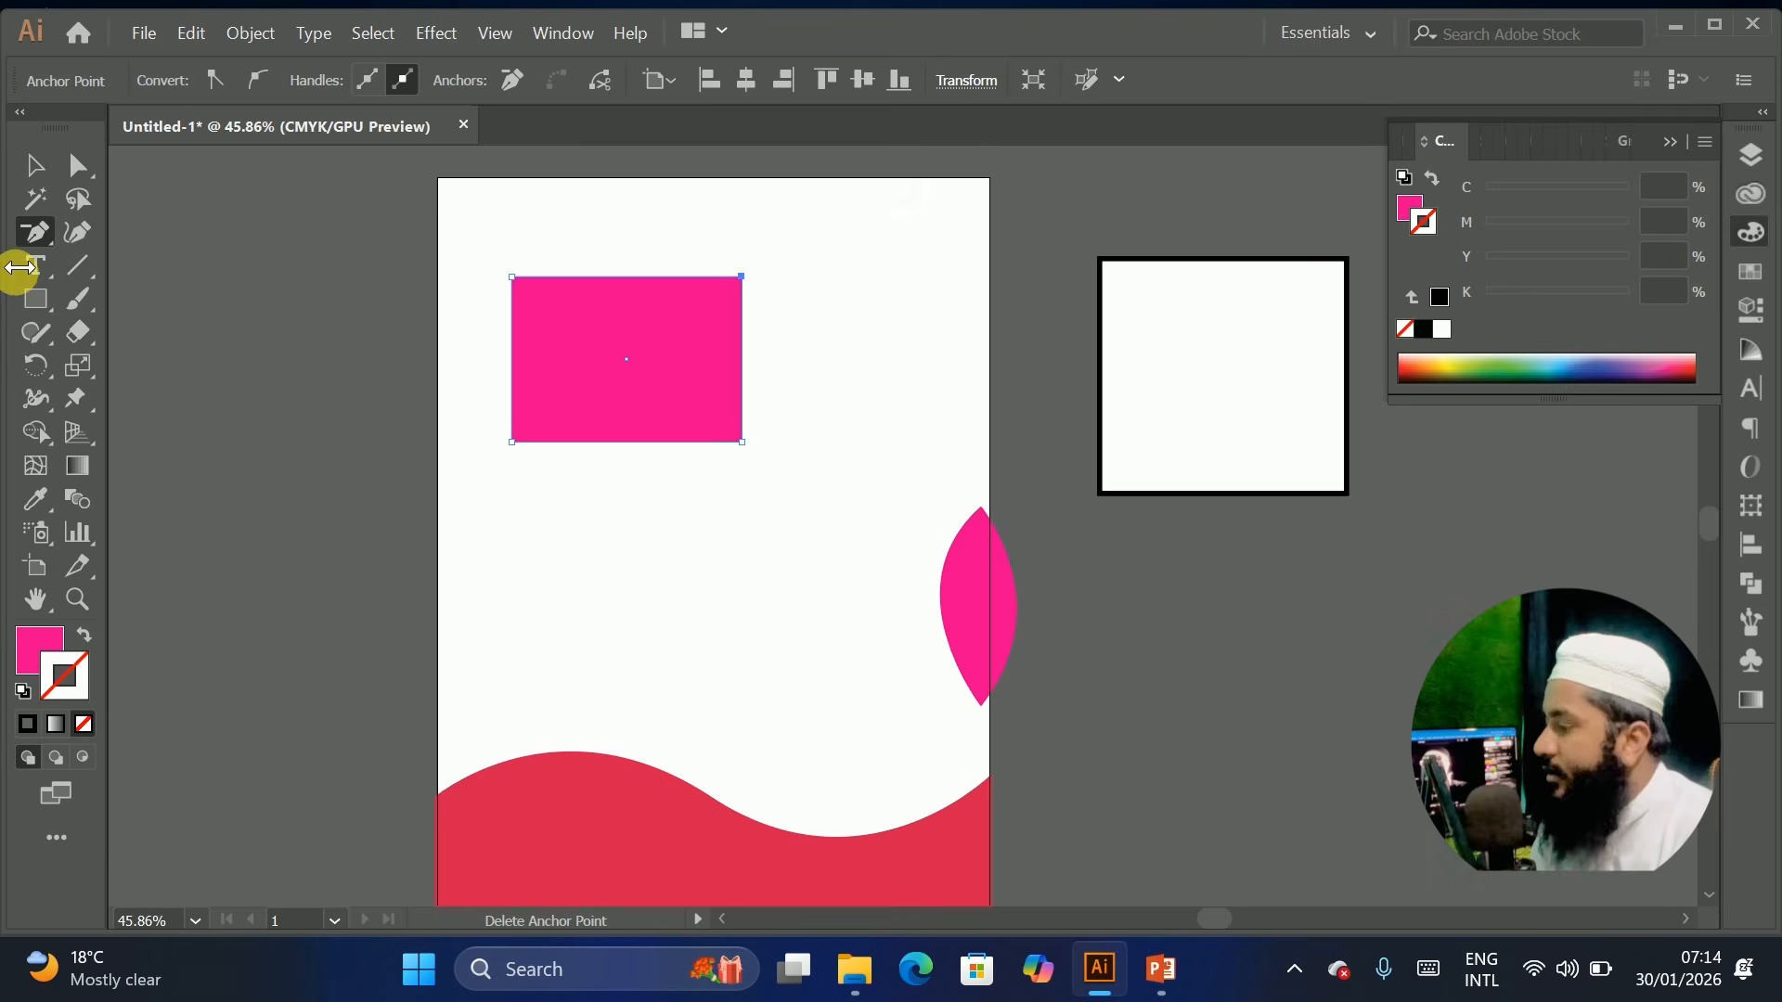
Convert the pink rectangle's upper right corner into a smooth curve with the Anchor Point tool
drag(35, 227, 176, 338)
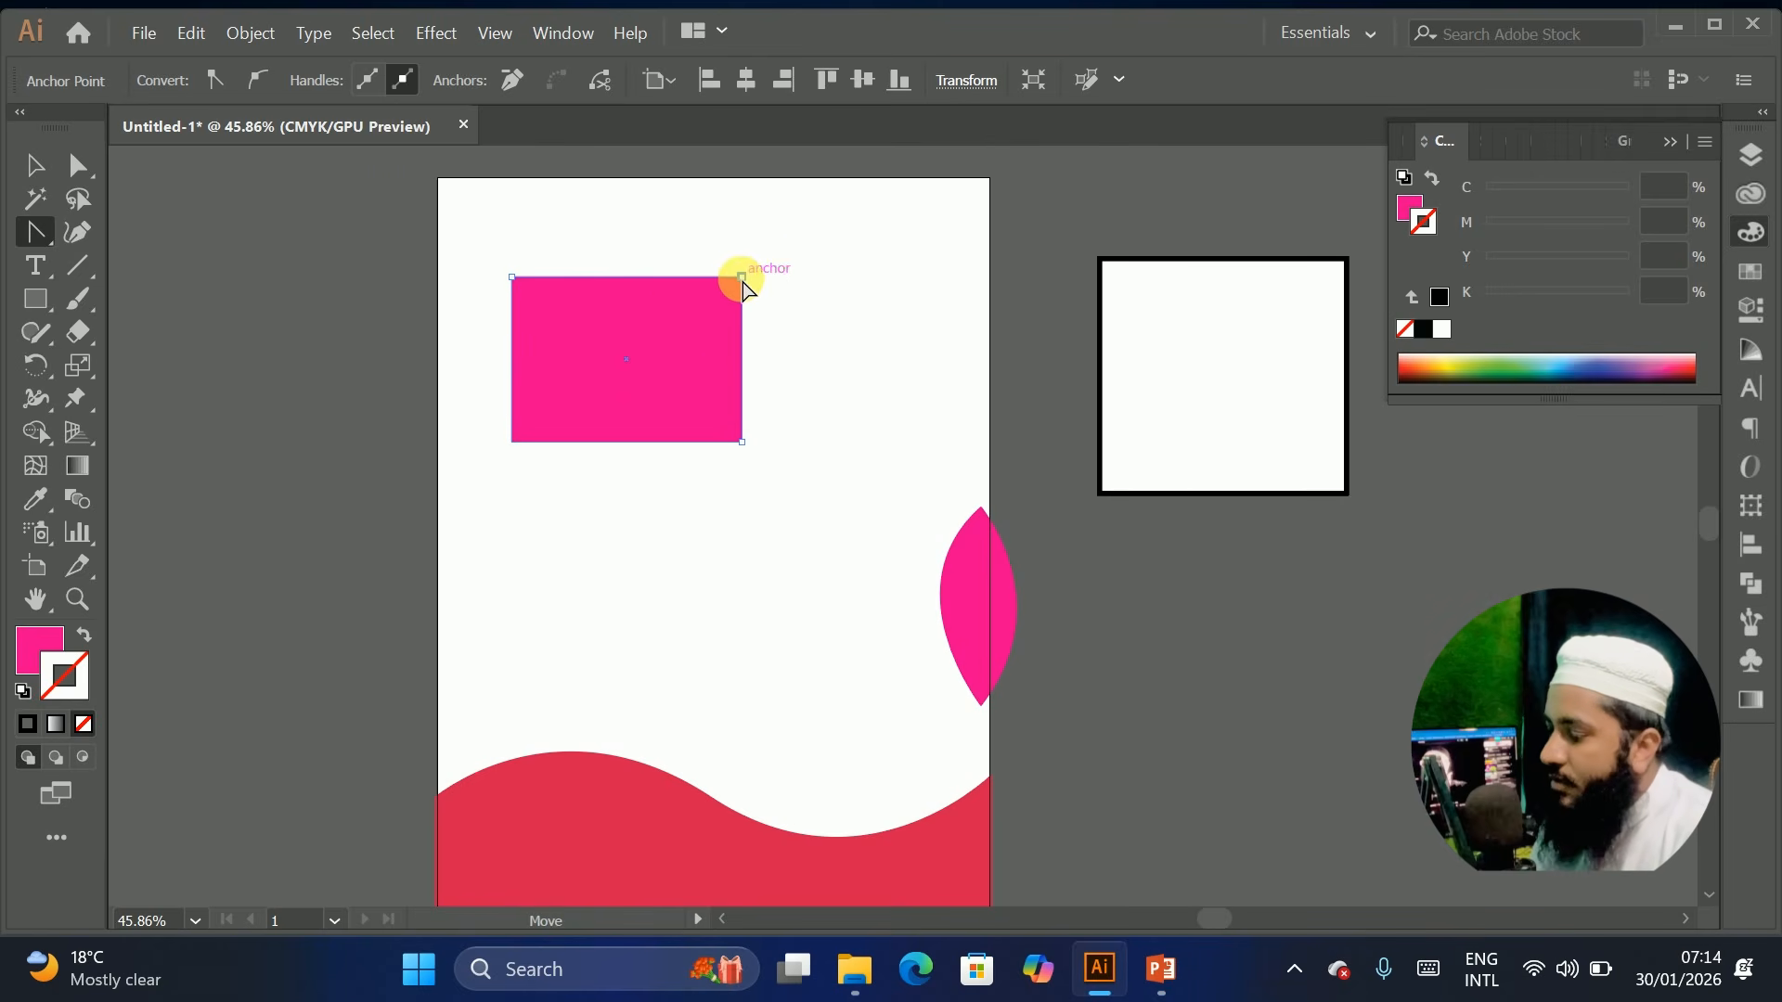
drag(703, 453, 798, 355)
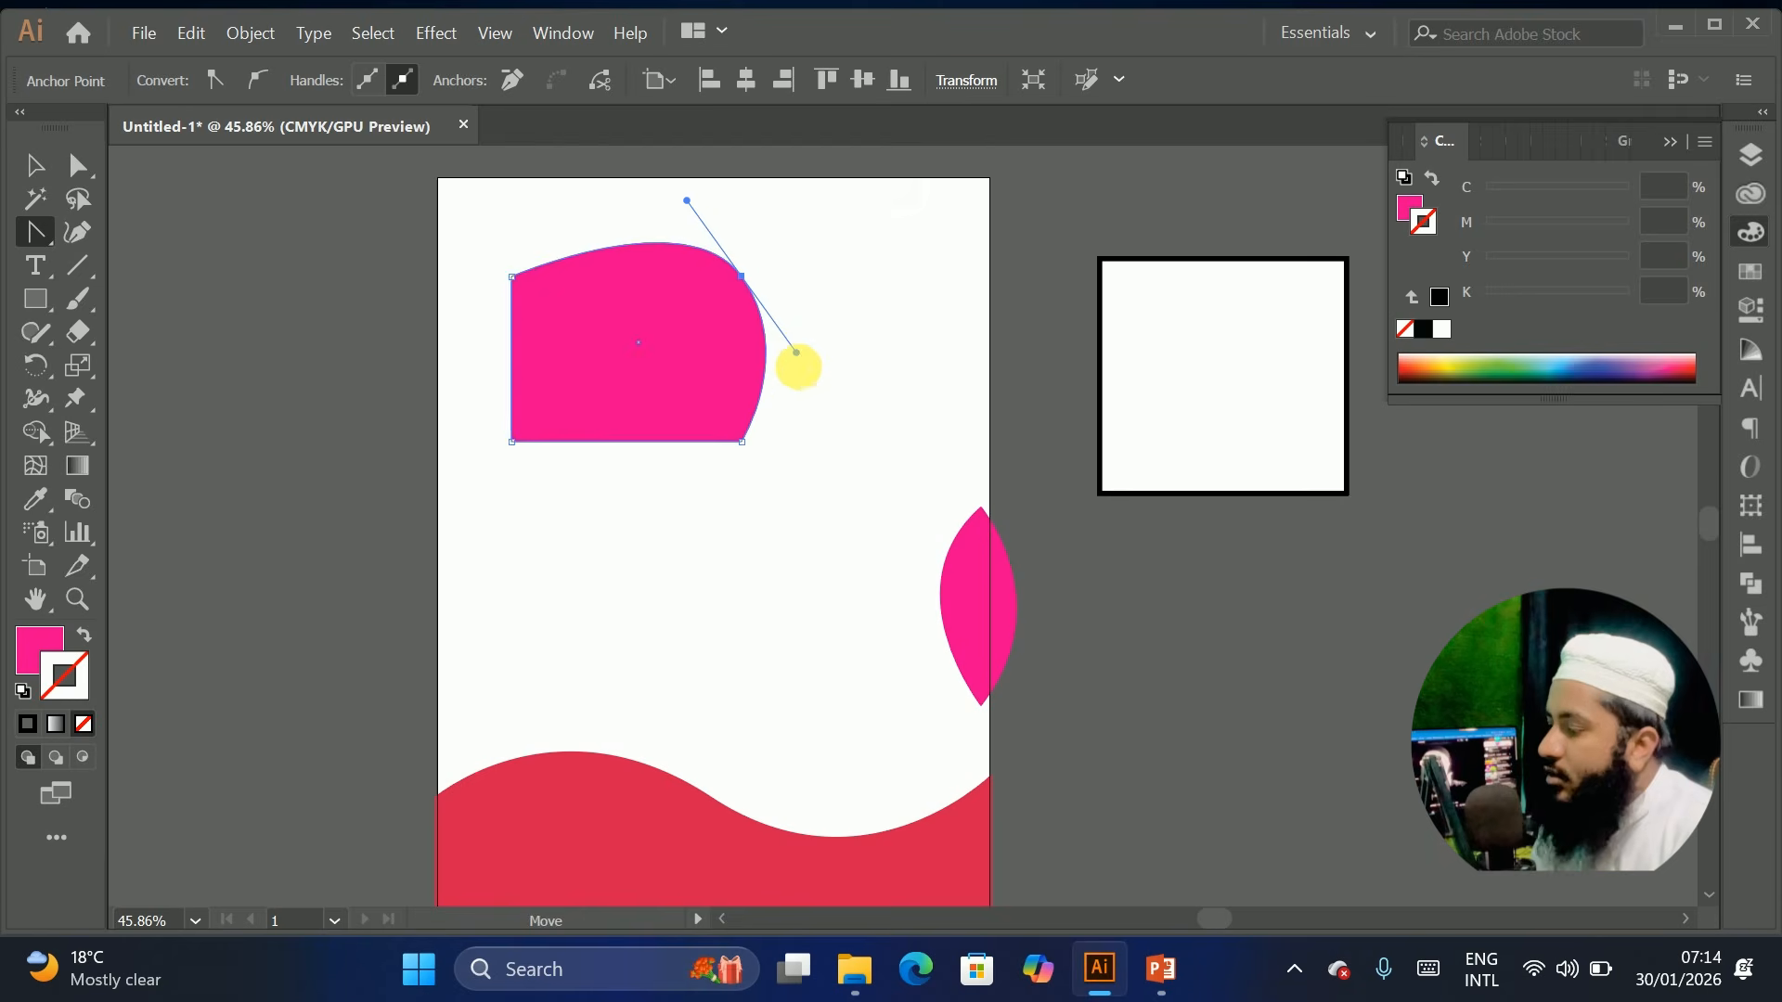
Select the pink shape with the rounded corner and delete it
click(35, 165)
click(673, 345)
drag(673, 345, 633, 361)
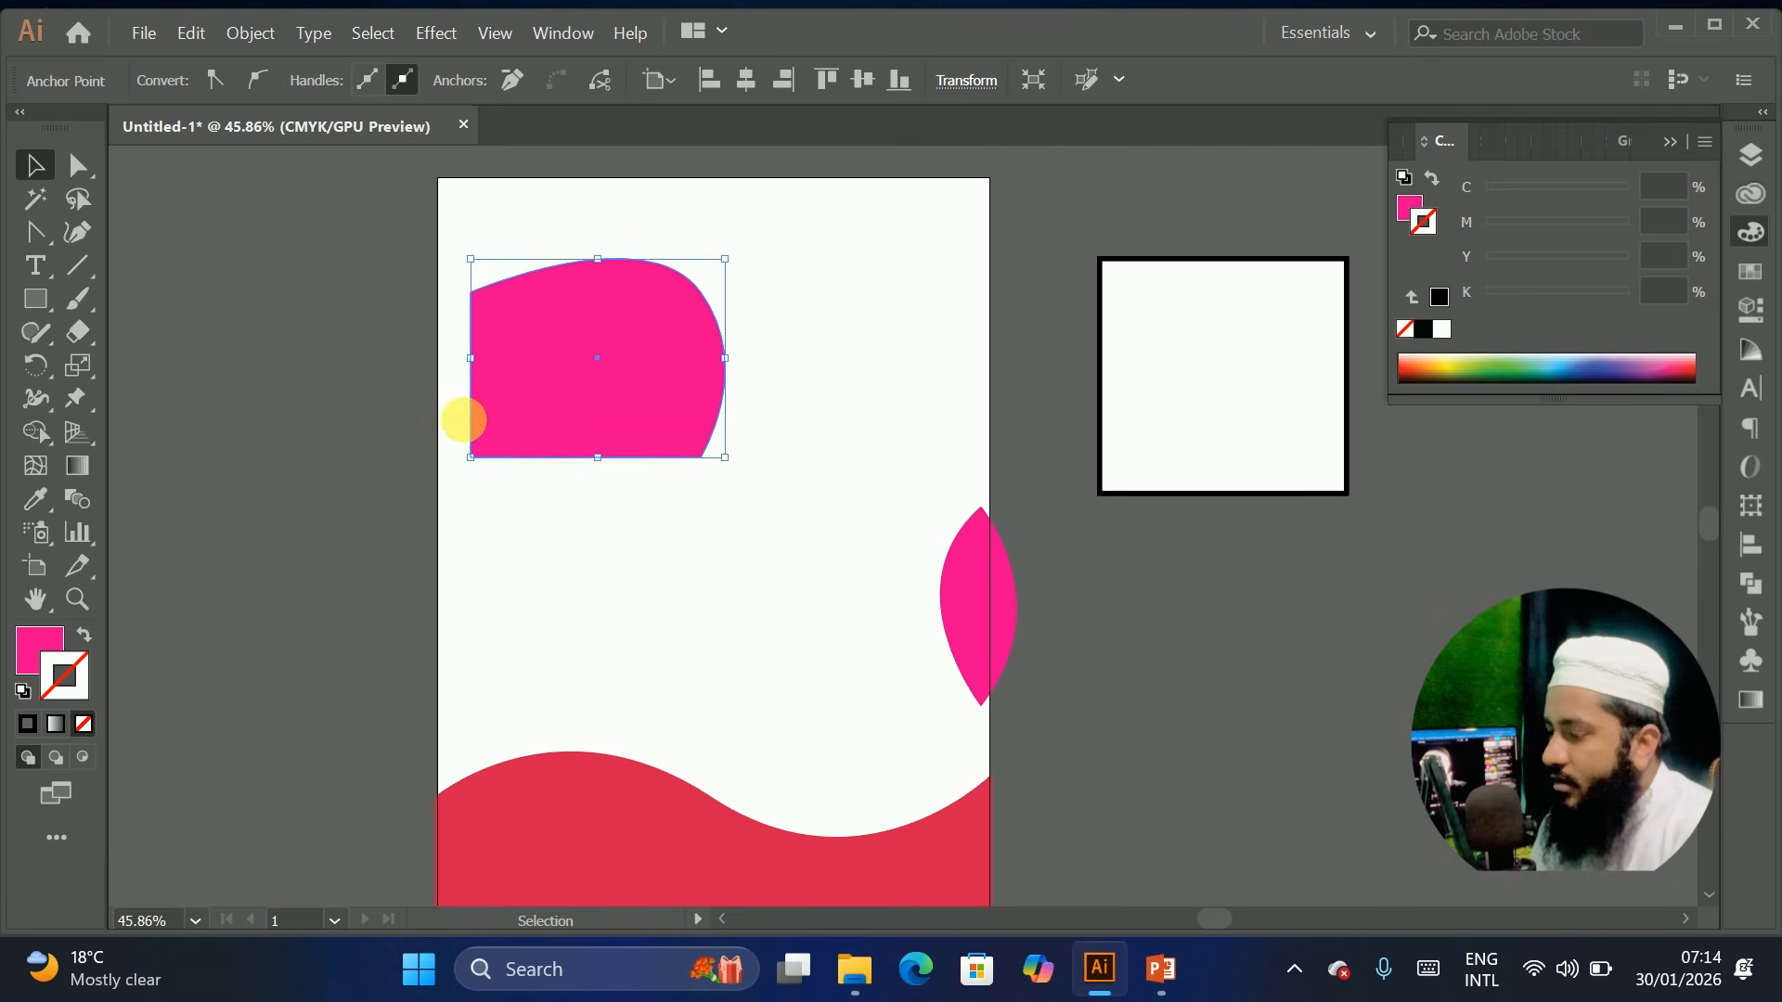
key(Delete)
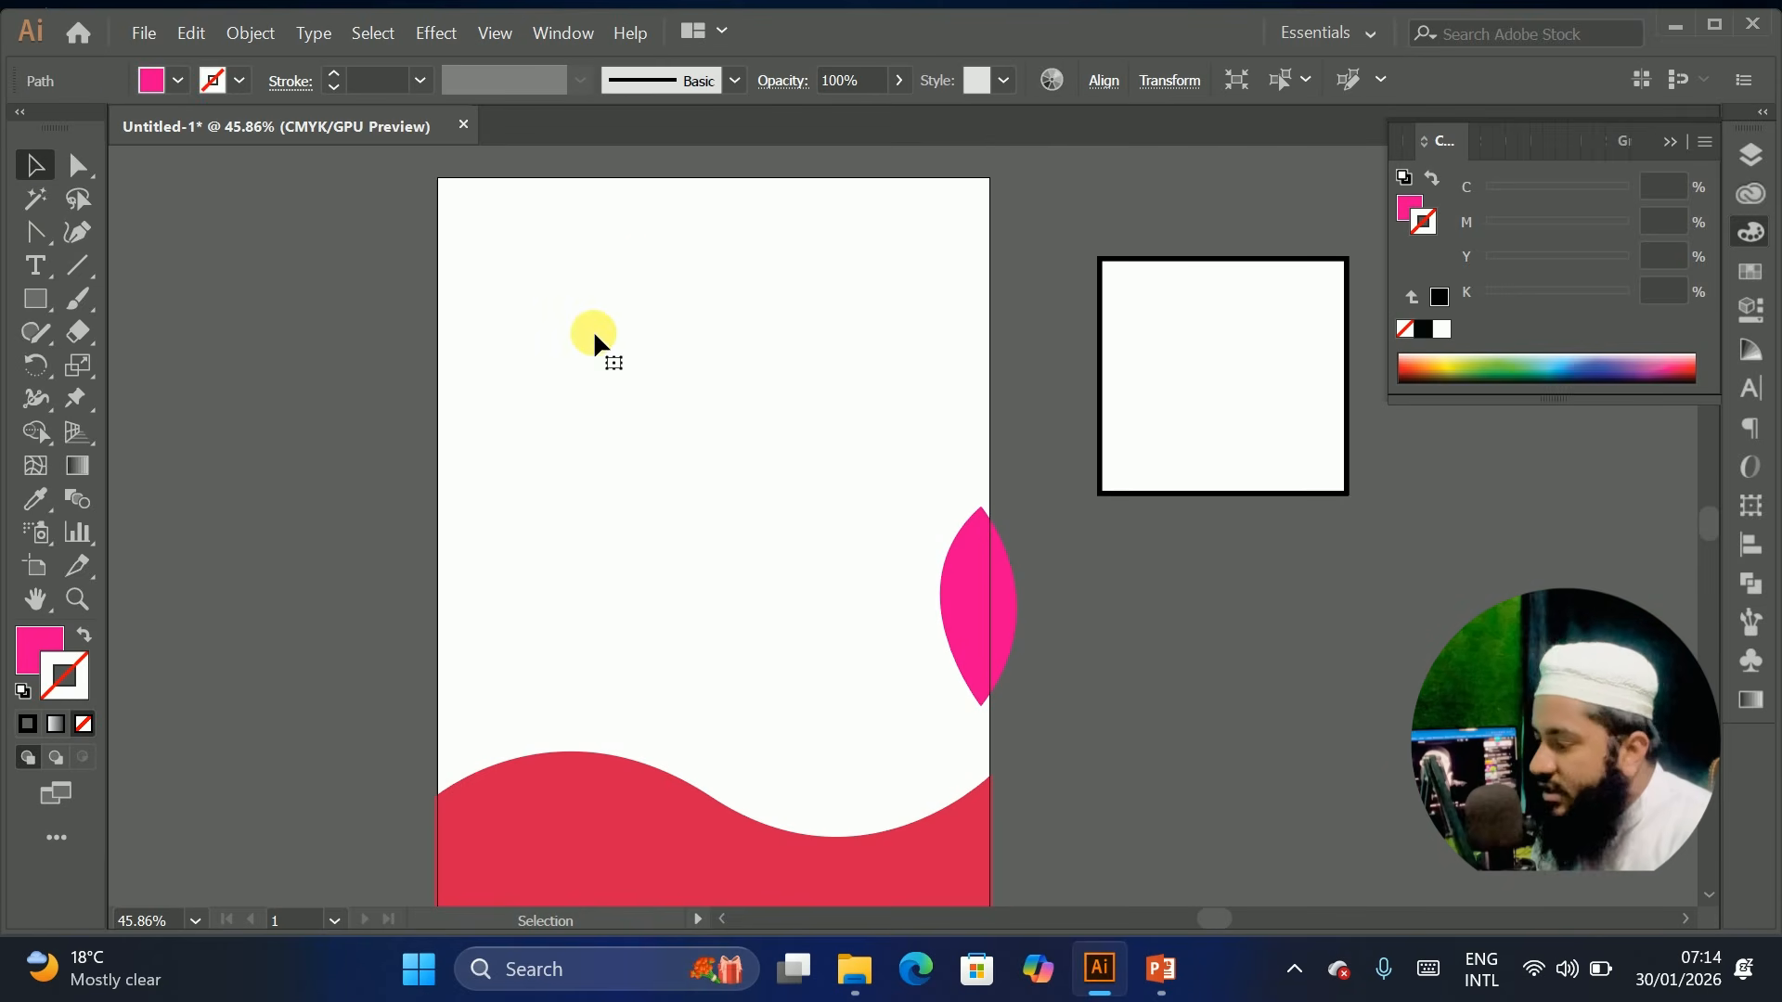
Draw a closed, thick hook-shaped pink form in the artboard's upper half with the Curvature tool
drag(28, 230, 162, 232)
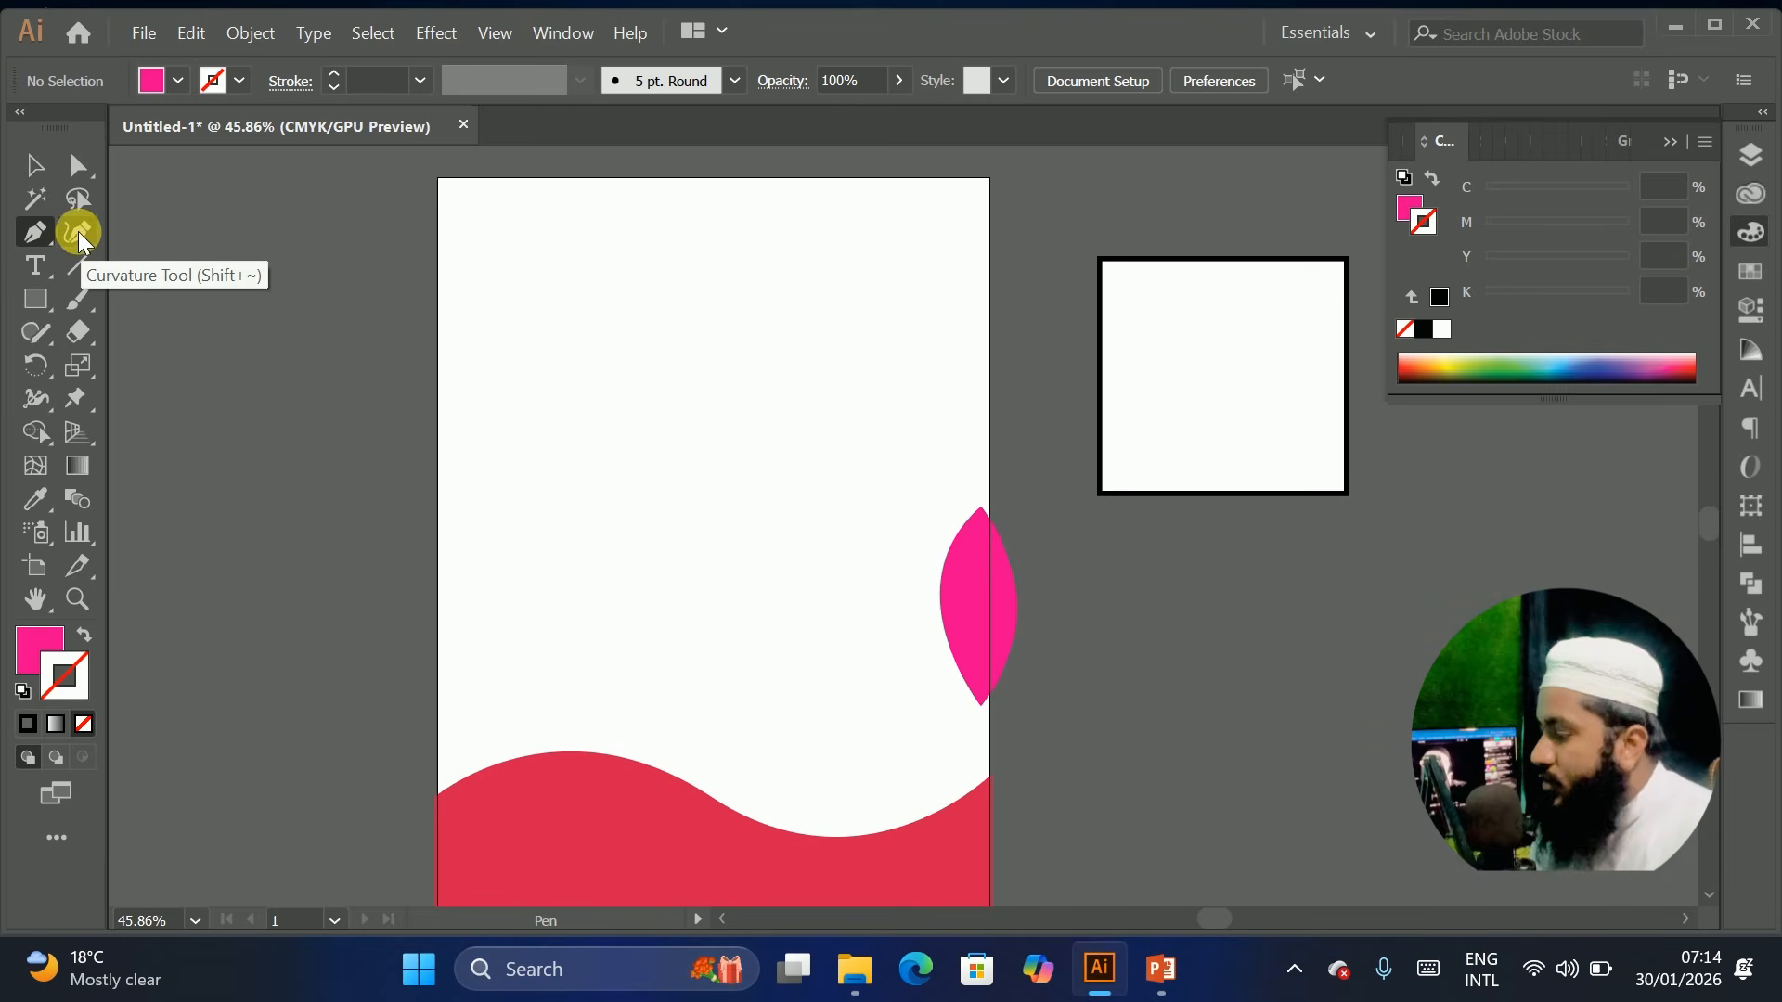
click(77, 233)
click(476, 305)
click(634, 227)
click(772, 261)
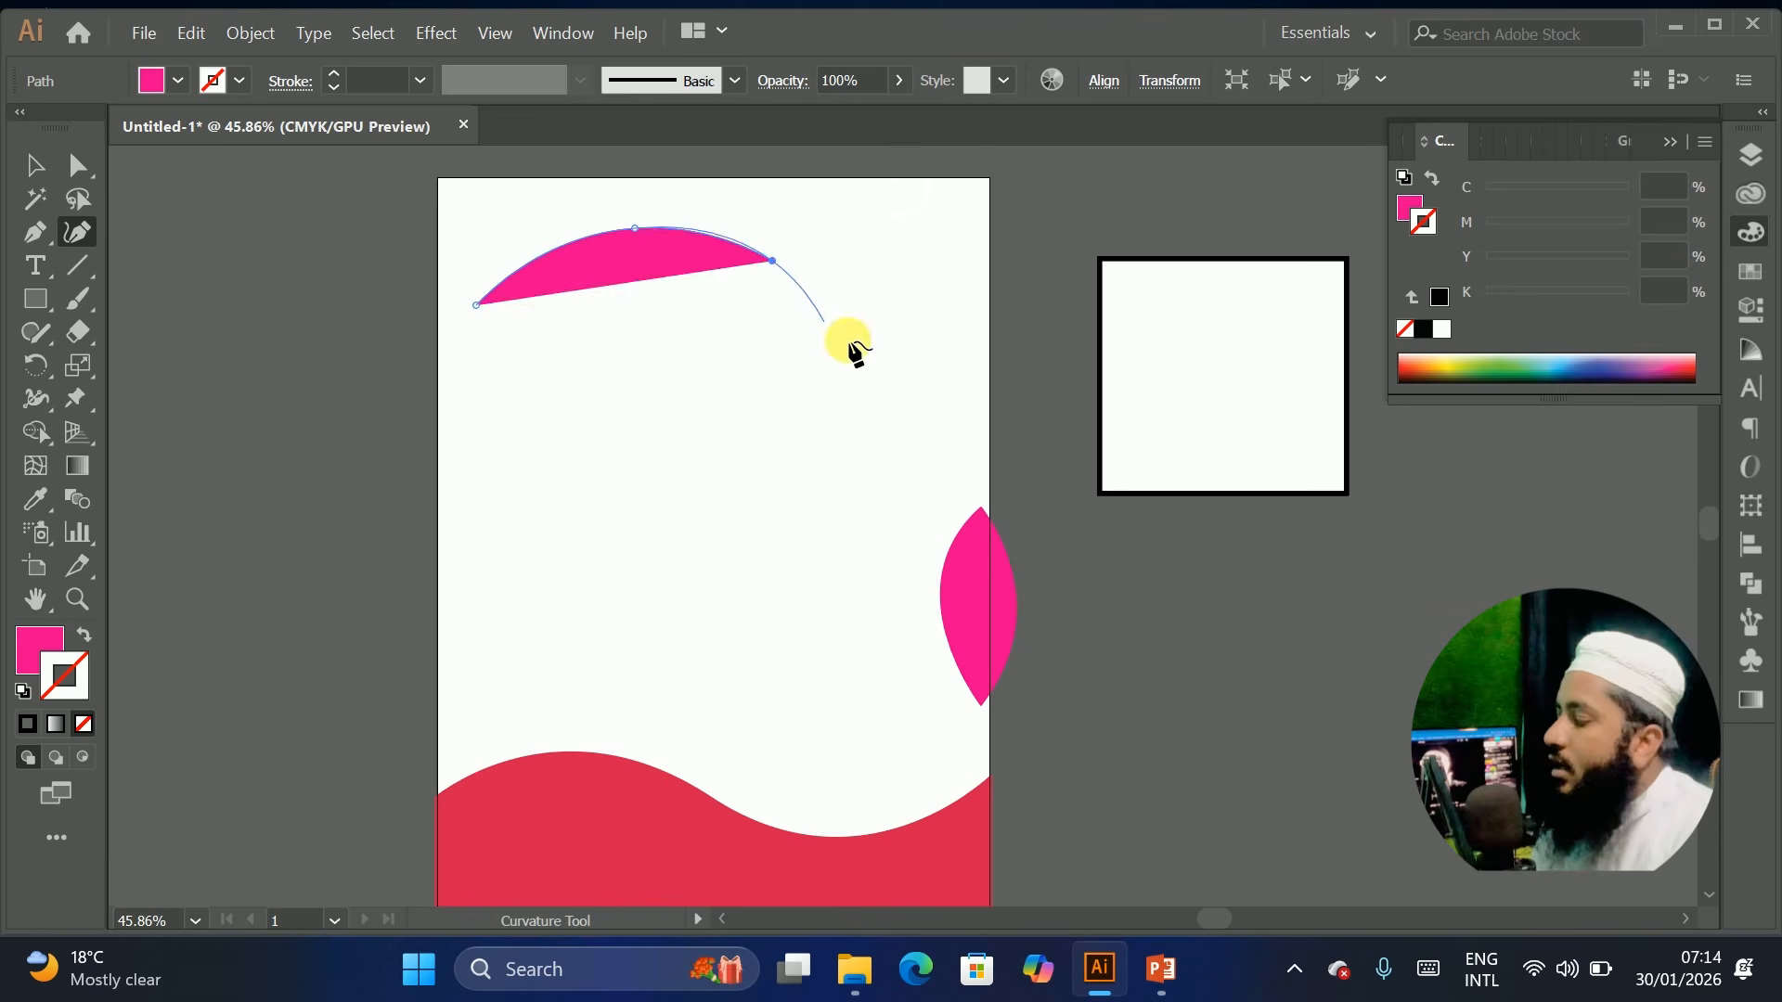
click(854, 357)
click(828, 477)
click(727, 600)
click(589, 539)
click(712, 472)
click(748, 445)
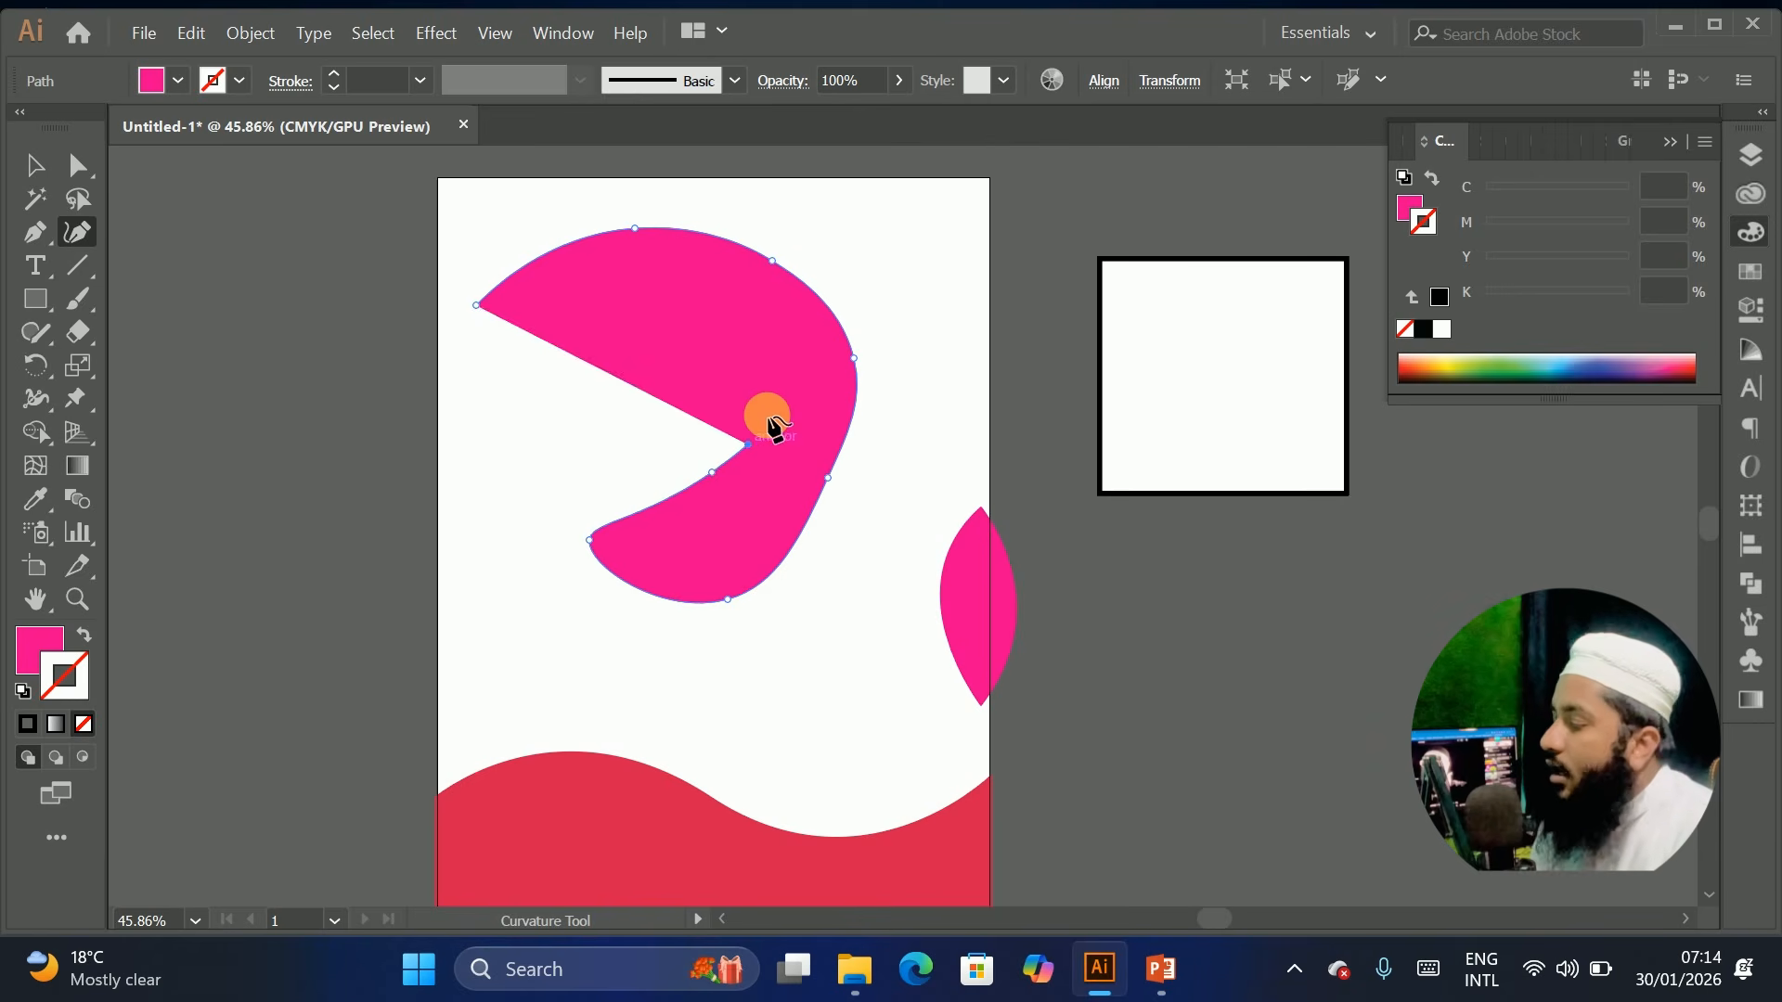
click(774, 399)
click(773, 364)
click(640, 322)
click(497, 436)
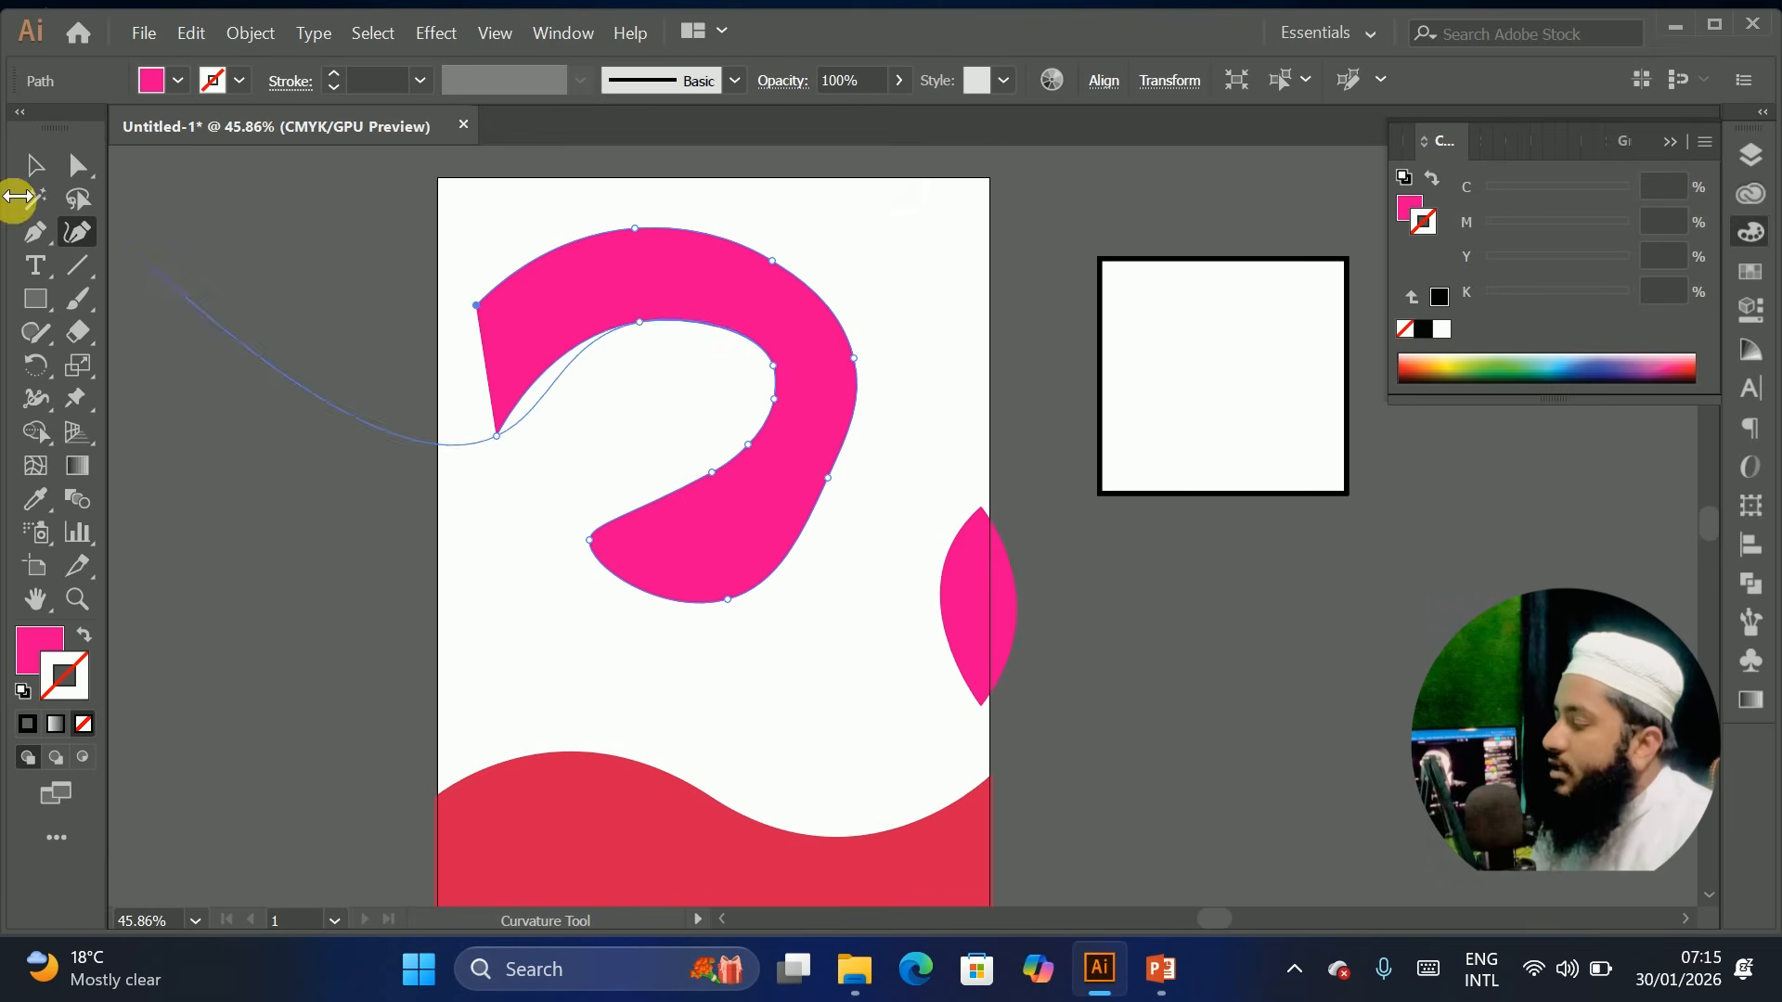
click(462, 322)
Delete the hook-shaped pink form
click(39, 167)
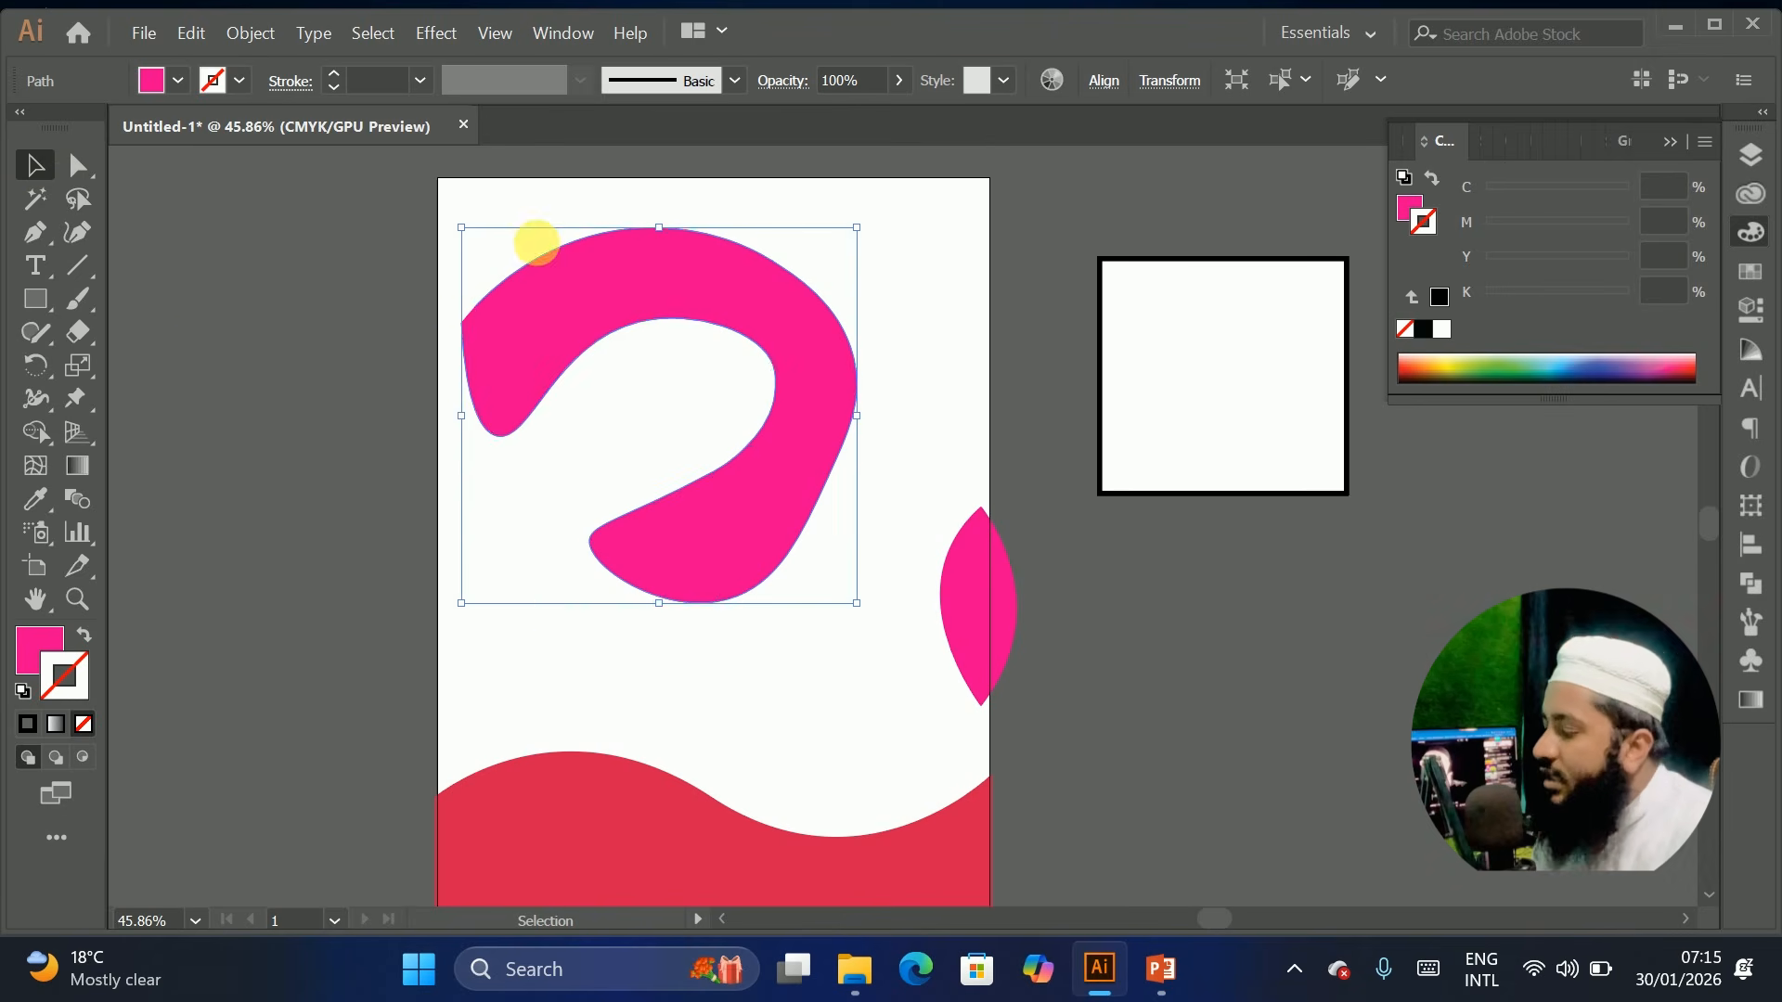
drag(536, 245, 273, 343)
key(Delete)
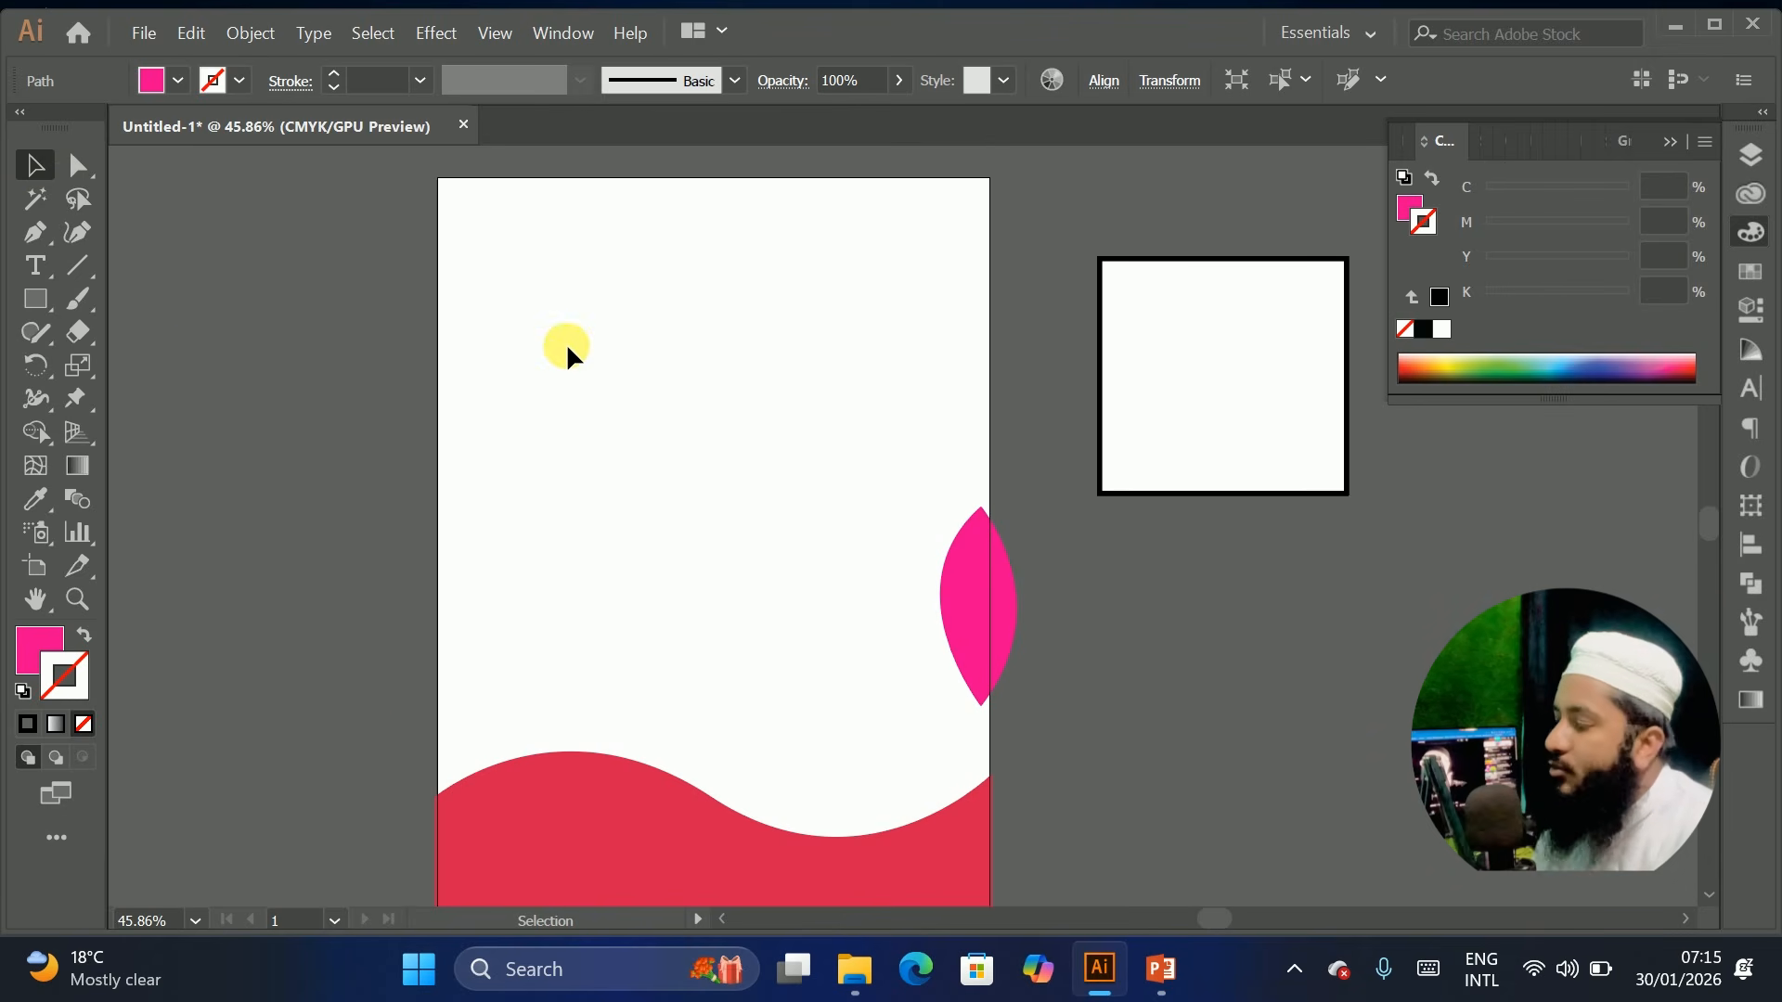
Draw a pink header shape with an arched lower edge across the artboard's full width using the Curvature tool, up to its top corners
click(79, 235)
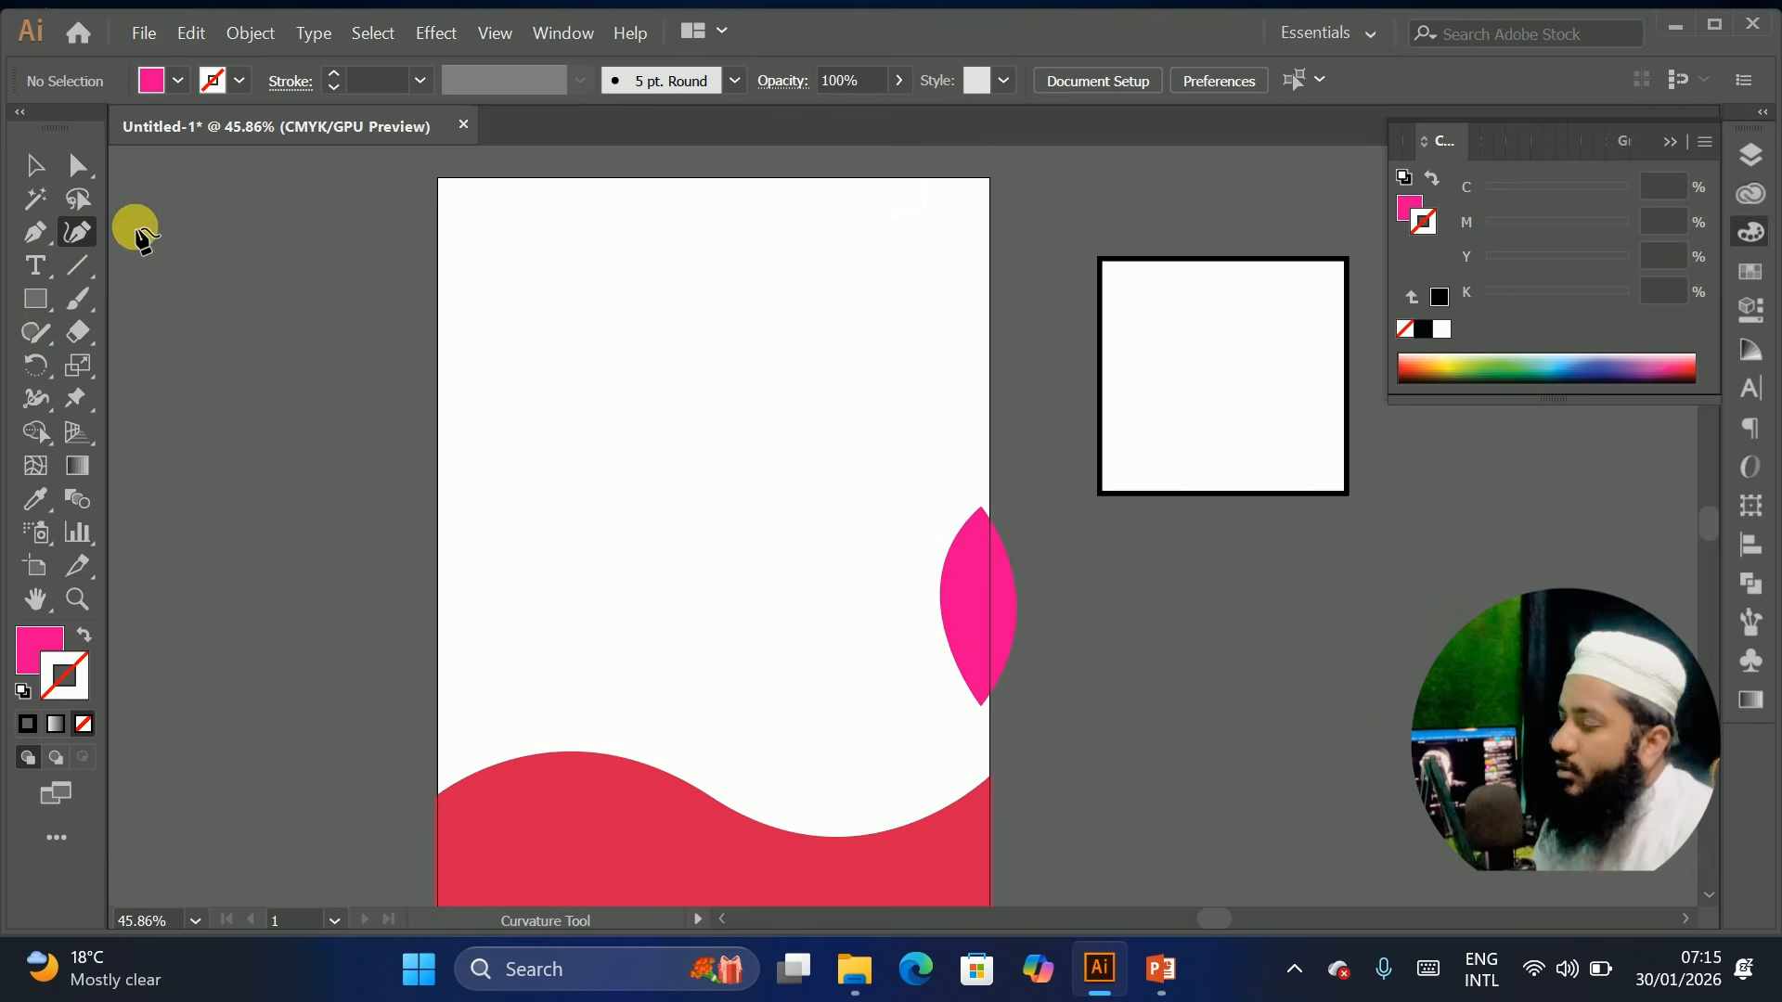
click(432, 472)
click(618, 386)
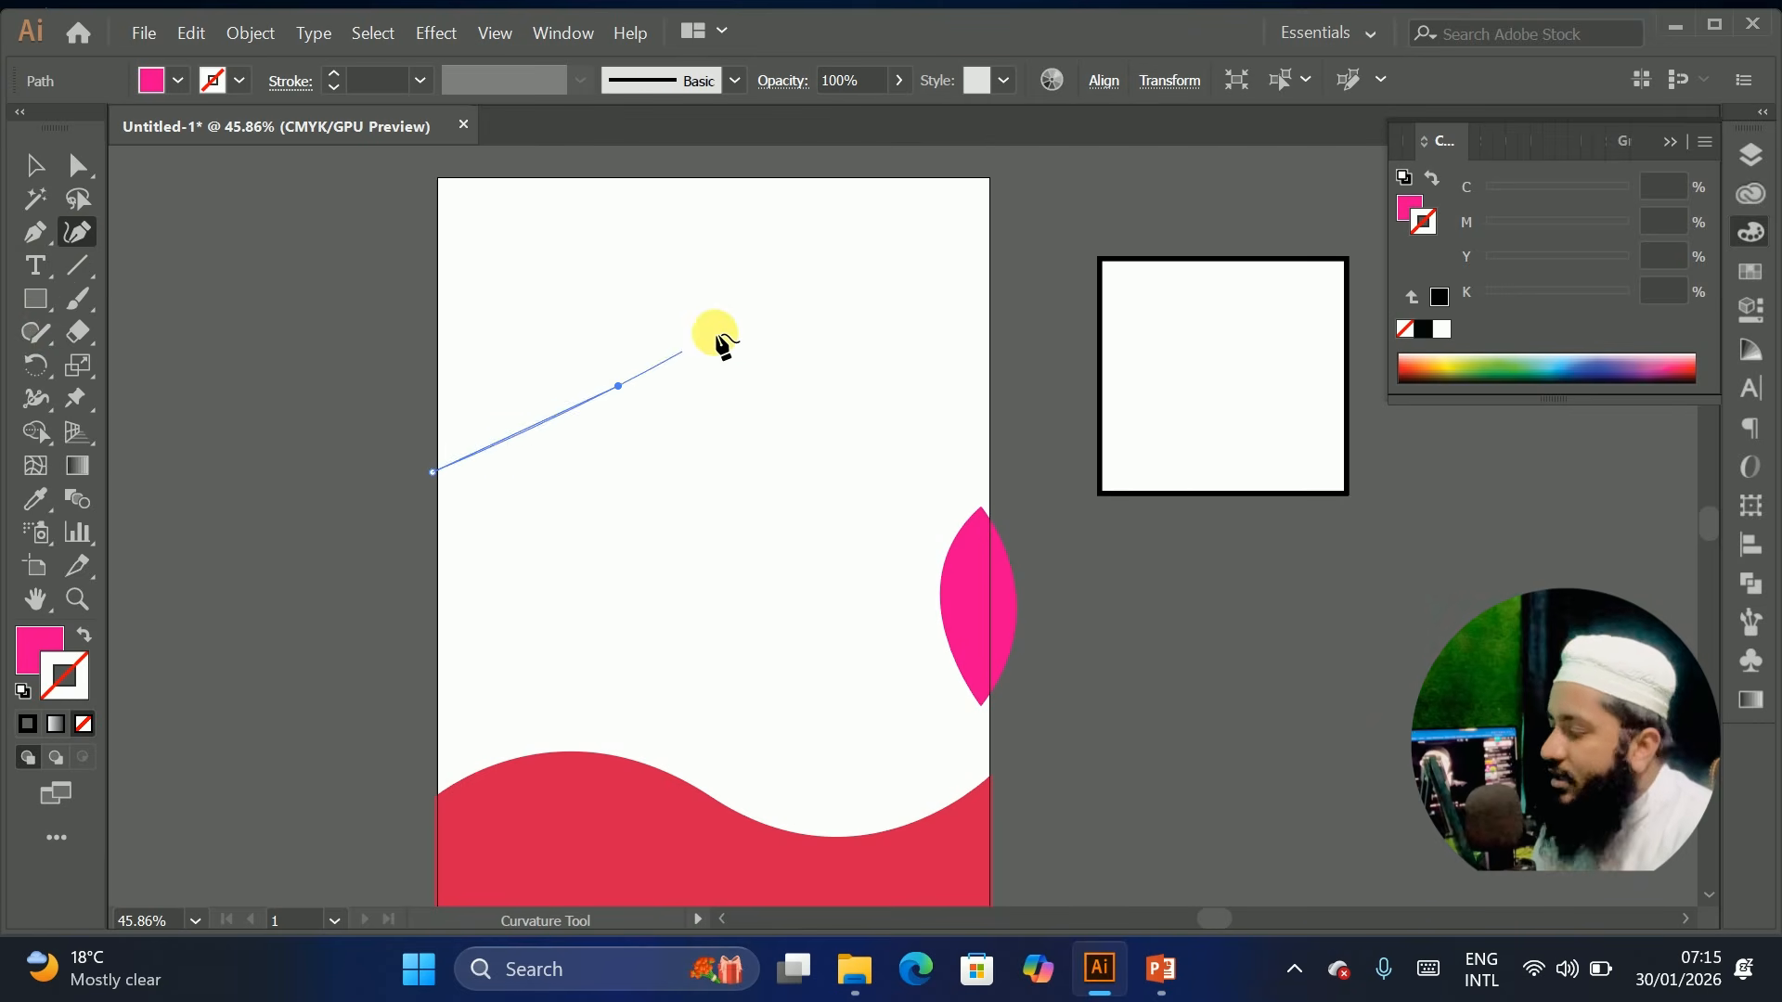
click(960, 410)
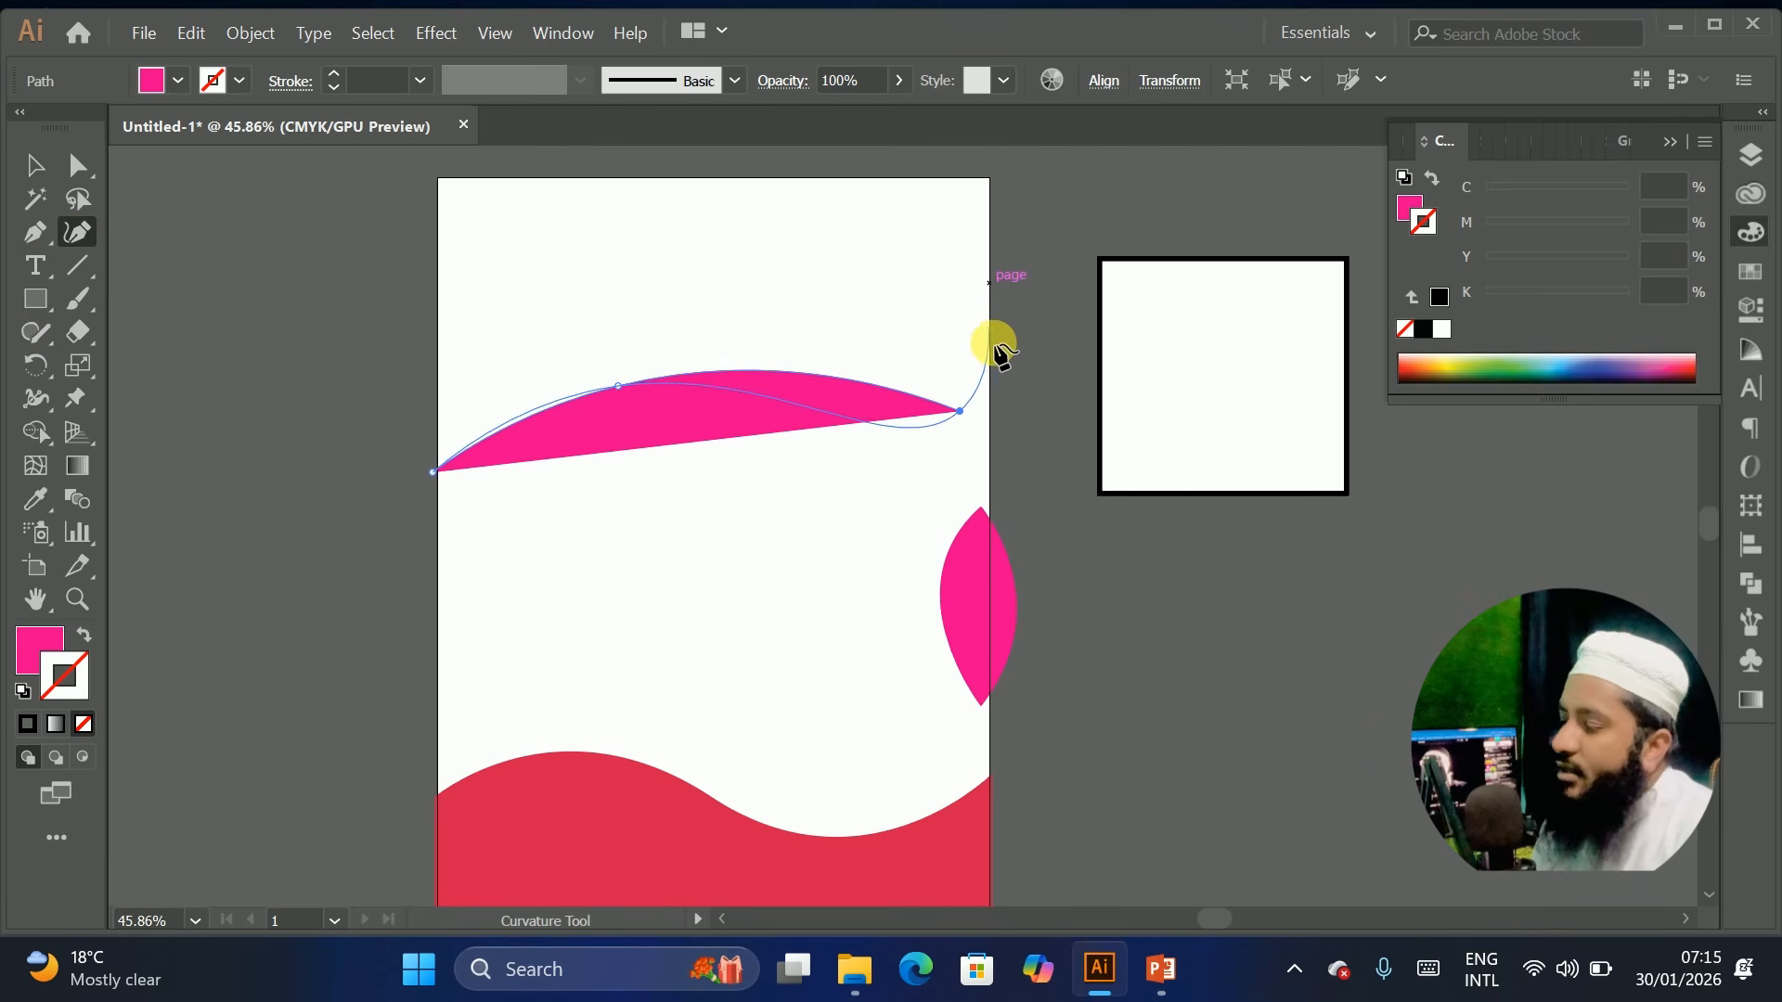
click(990, 427)
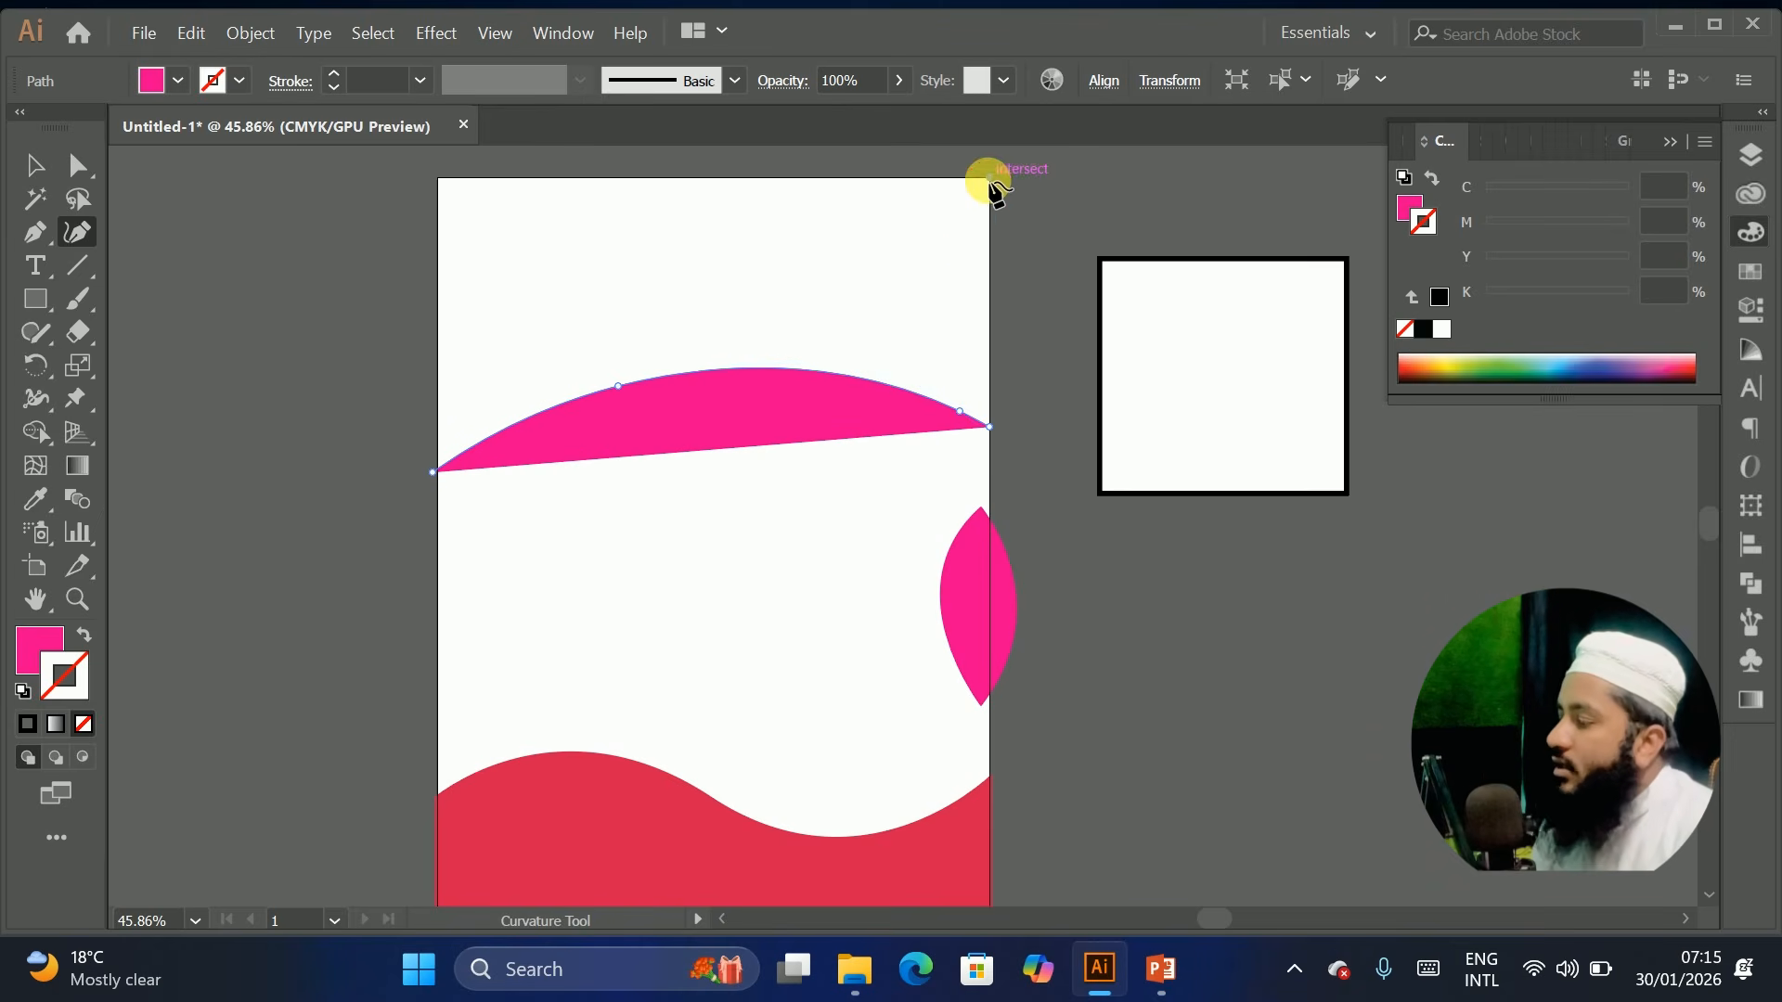
click(989, 178)
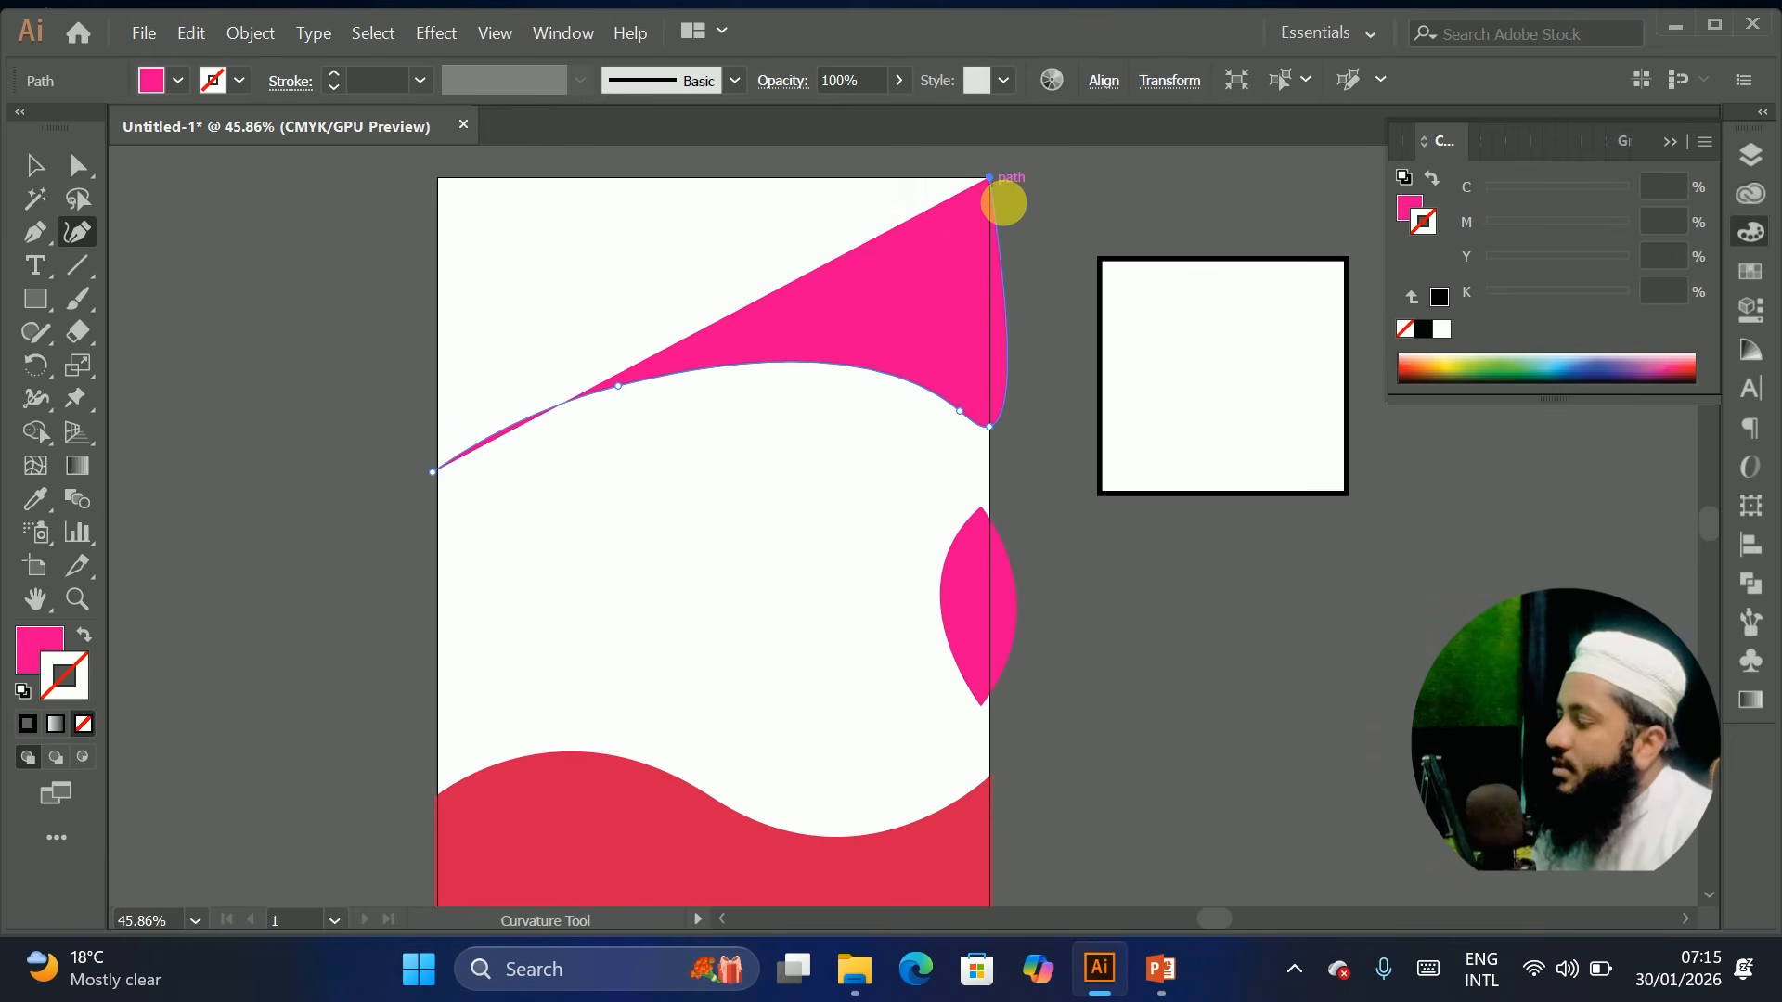
click(436, 184)
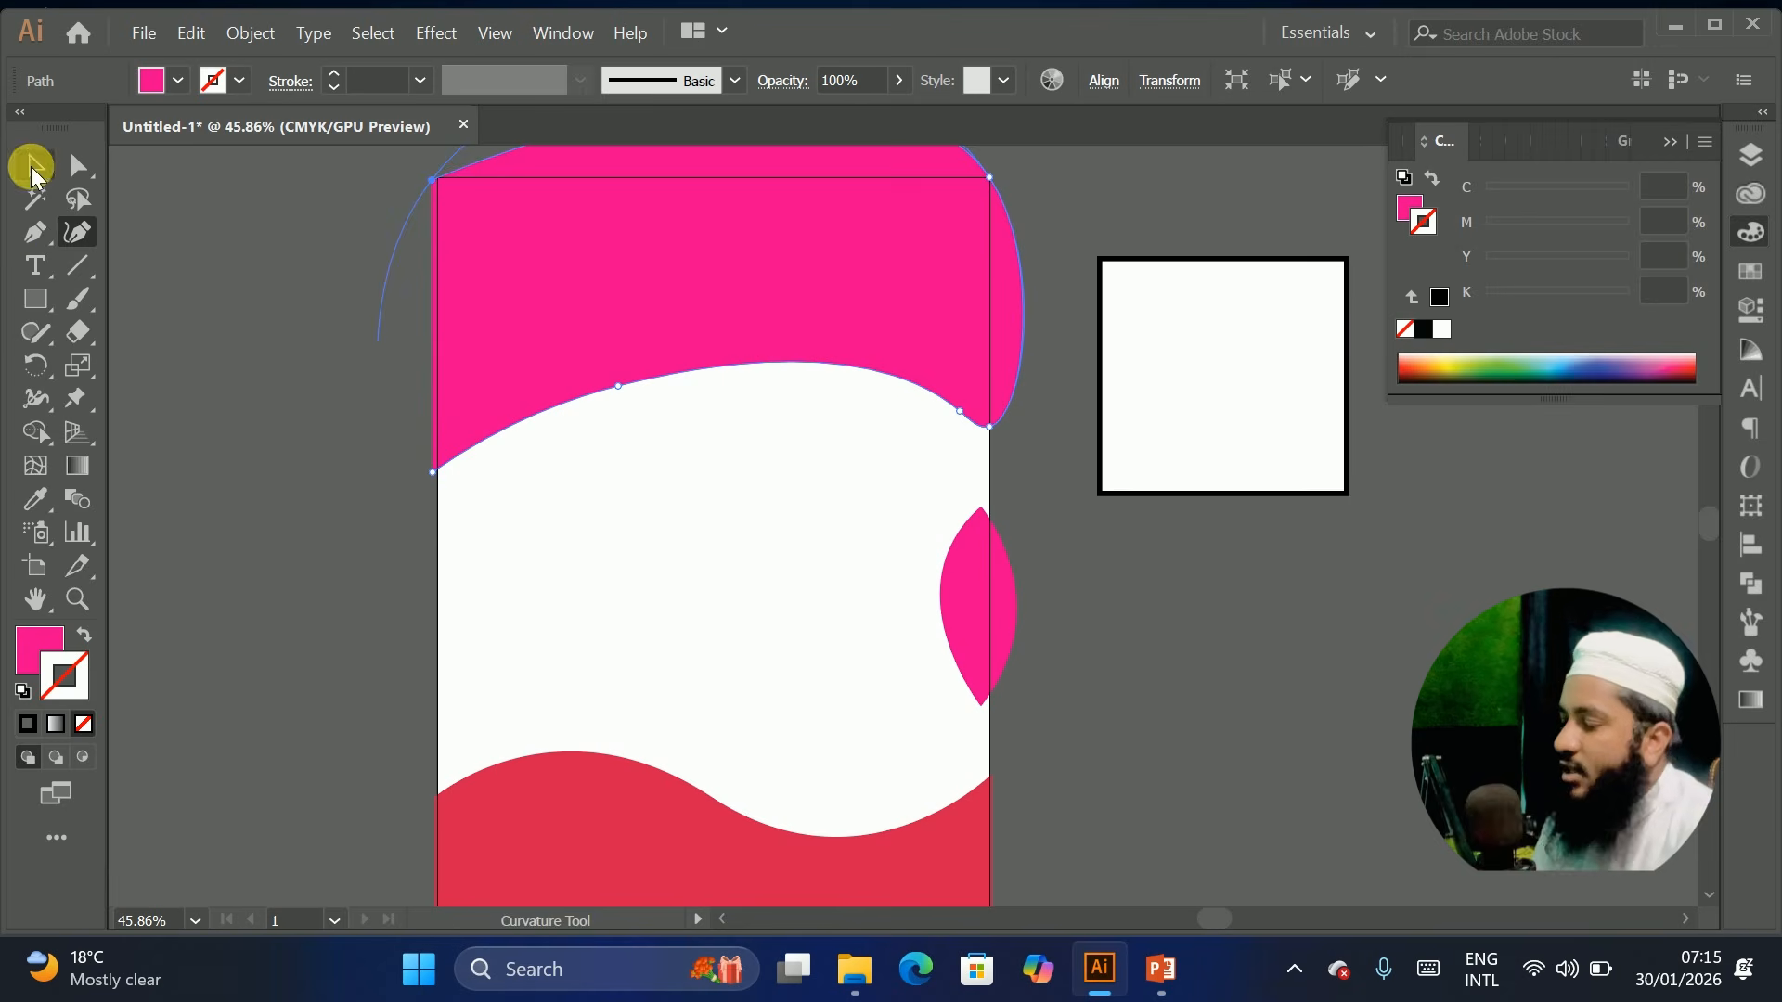
Delete the arched pink header shape above the middle of the artboard
click(34, 165)
scroll(768, 401, up, 2)
click(1063, 243)
drag(842, 364, 846, 341)
key(Delete)
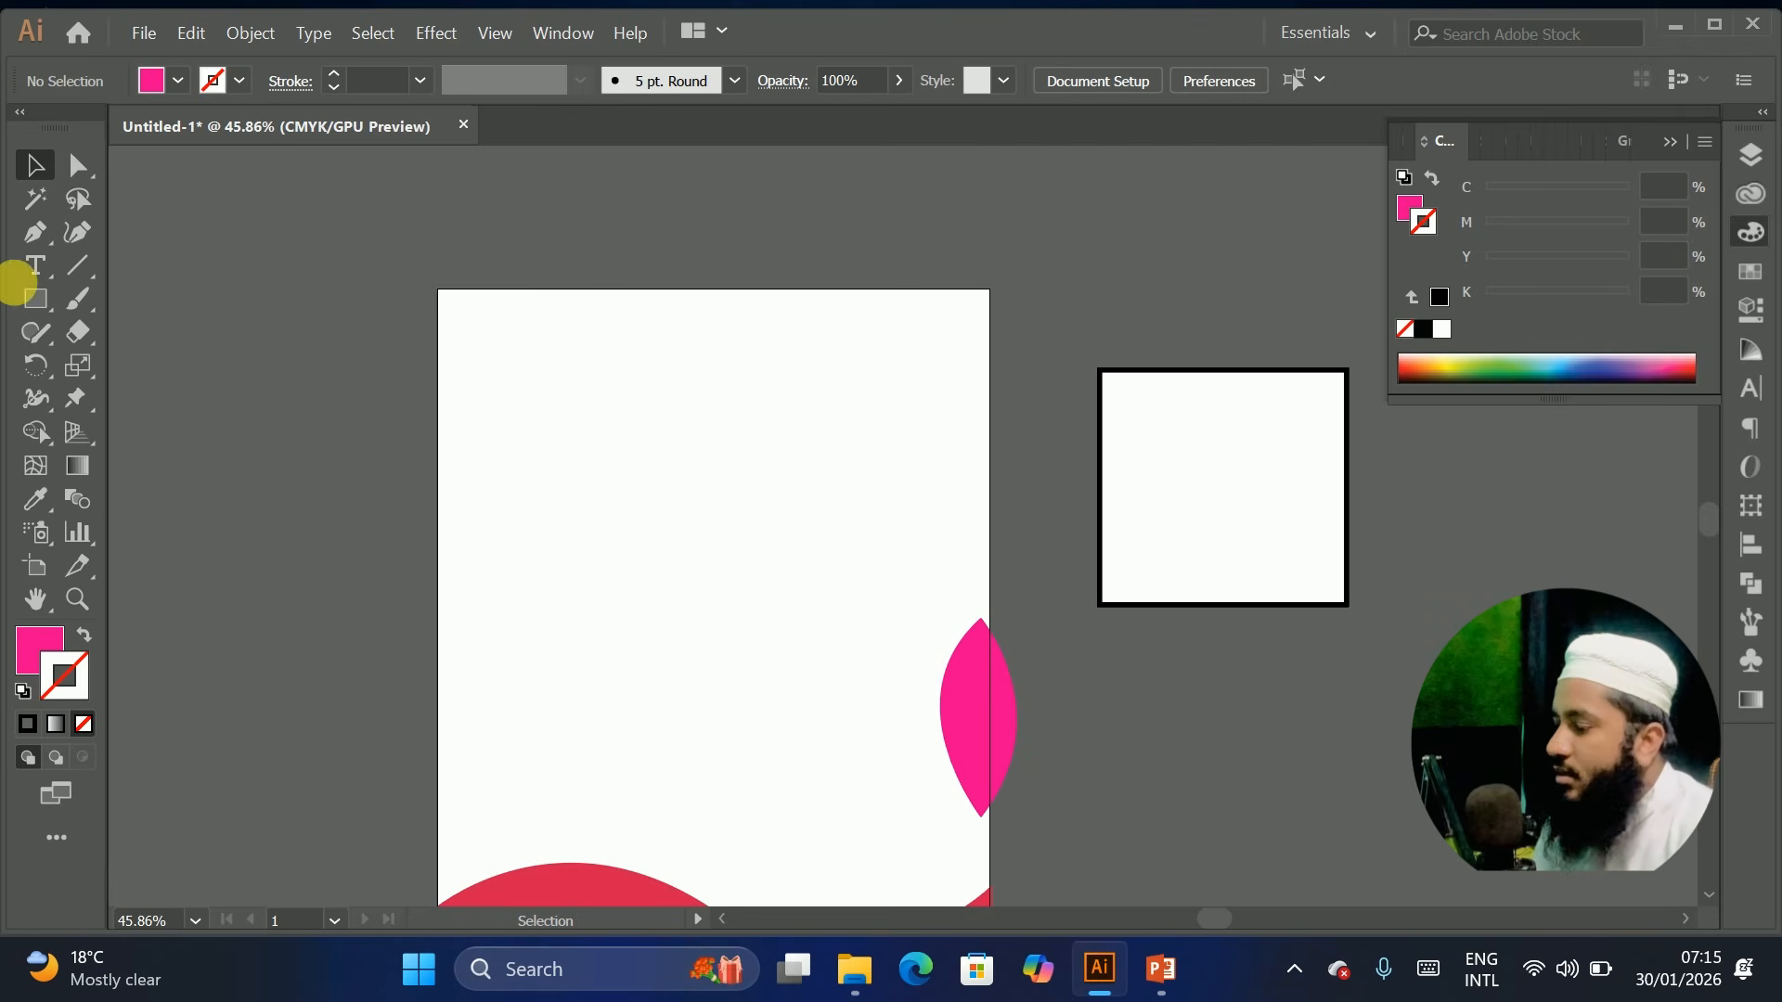
Place a point text near the top of the artboard with the Type tool and scale it up to about 68 pt
right_click(34, 263)
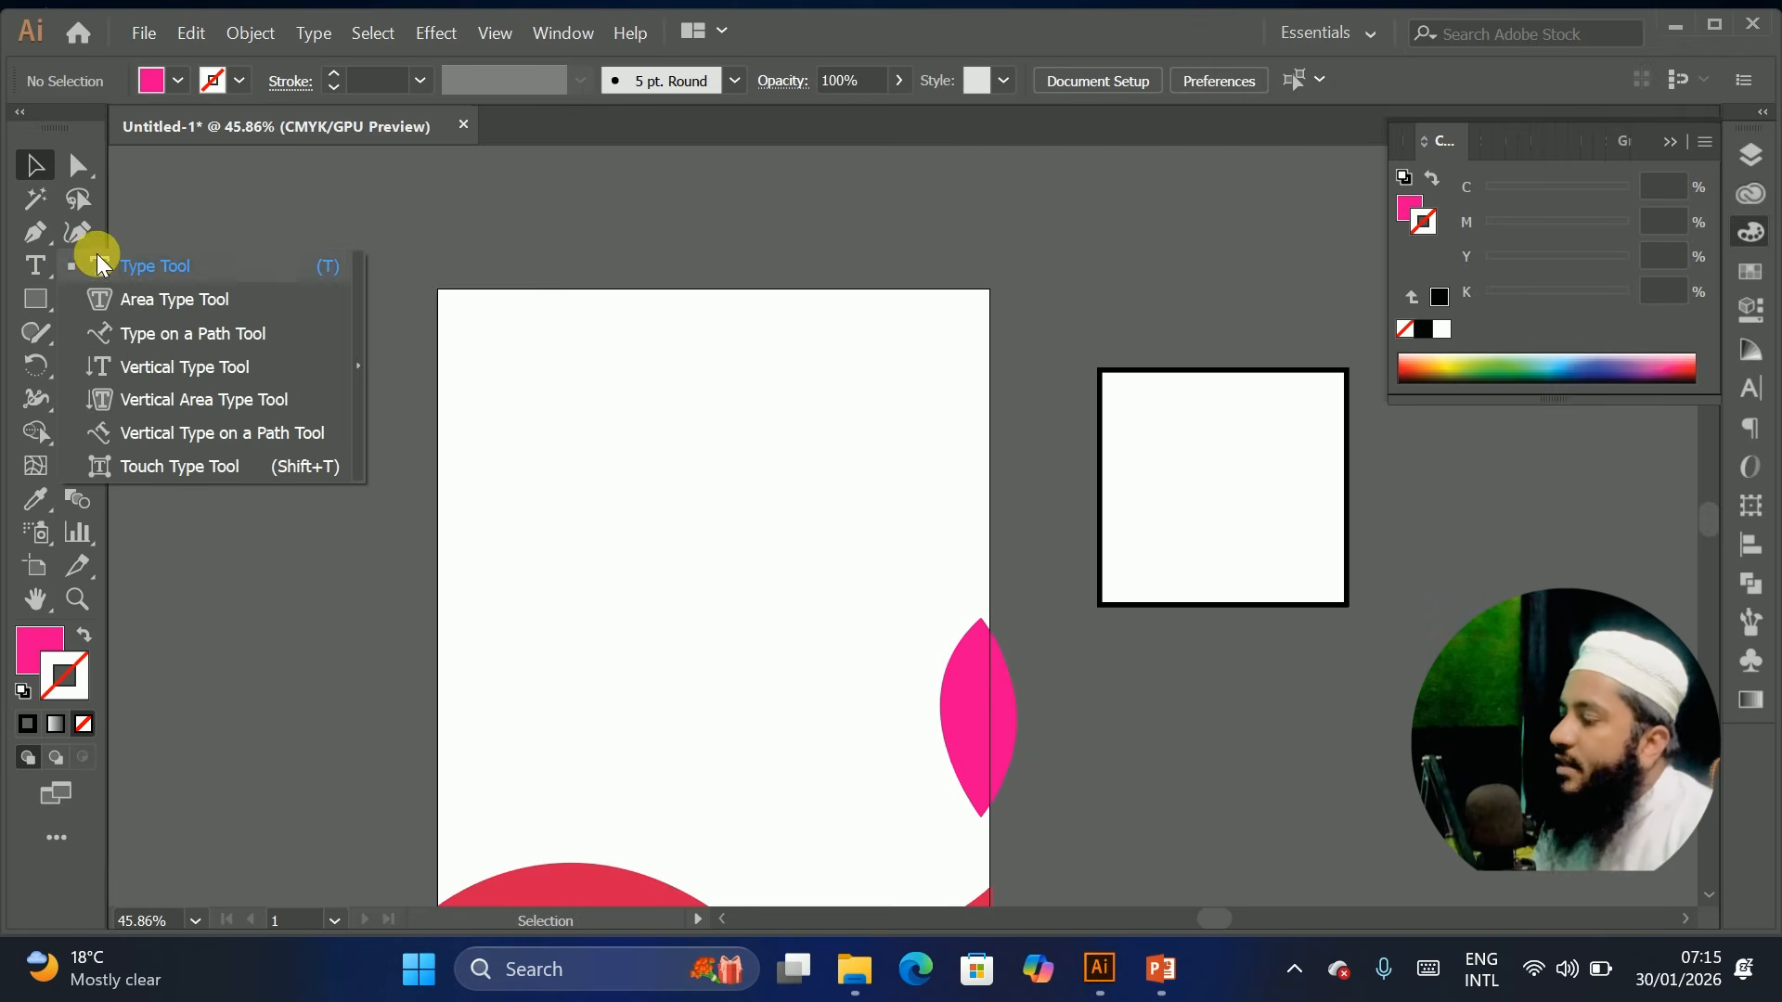
click(33, 271)
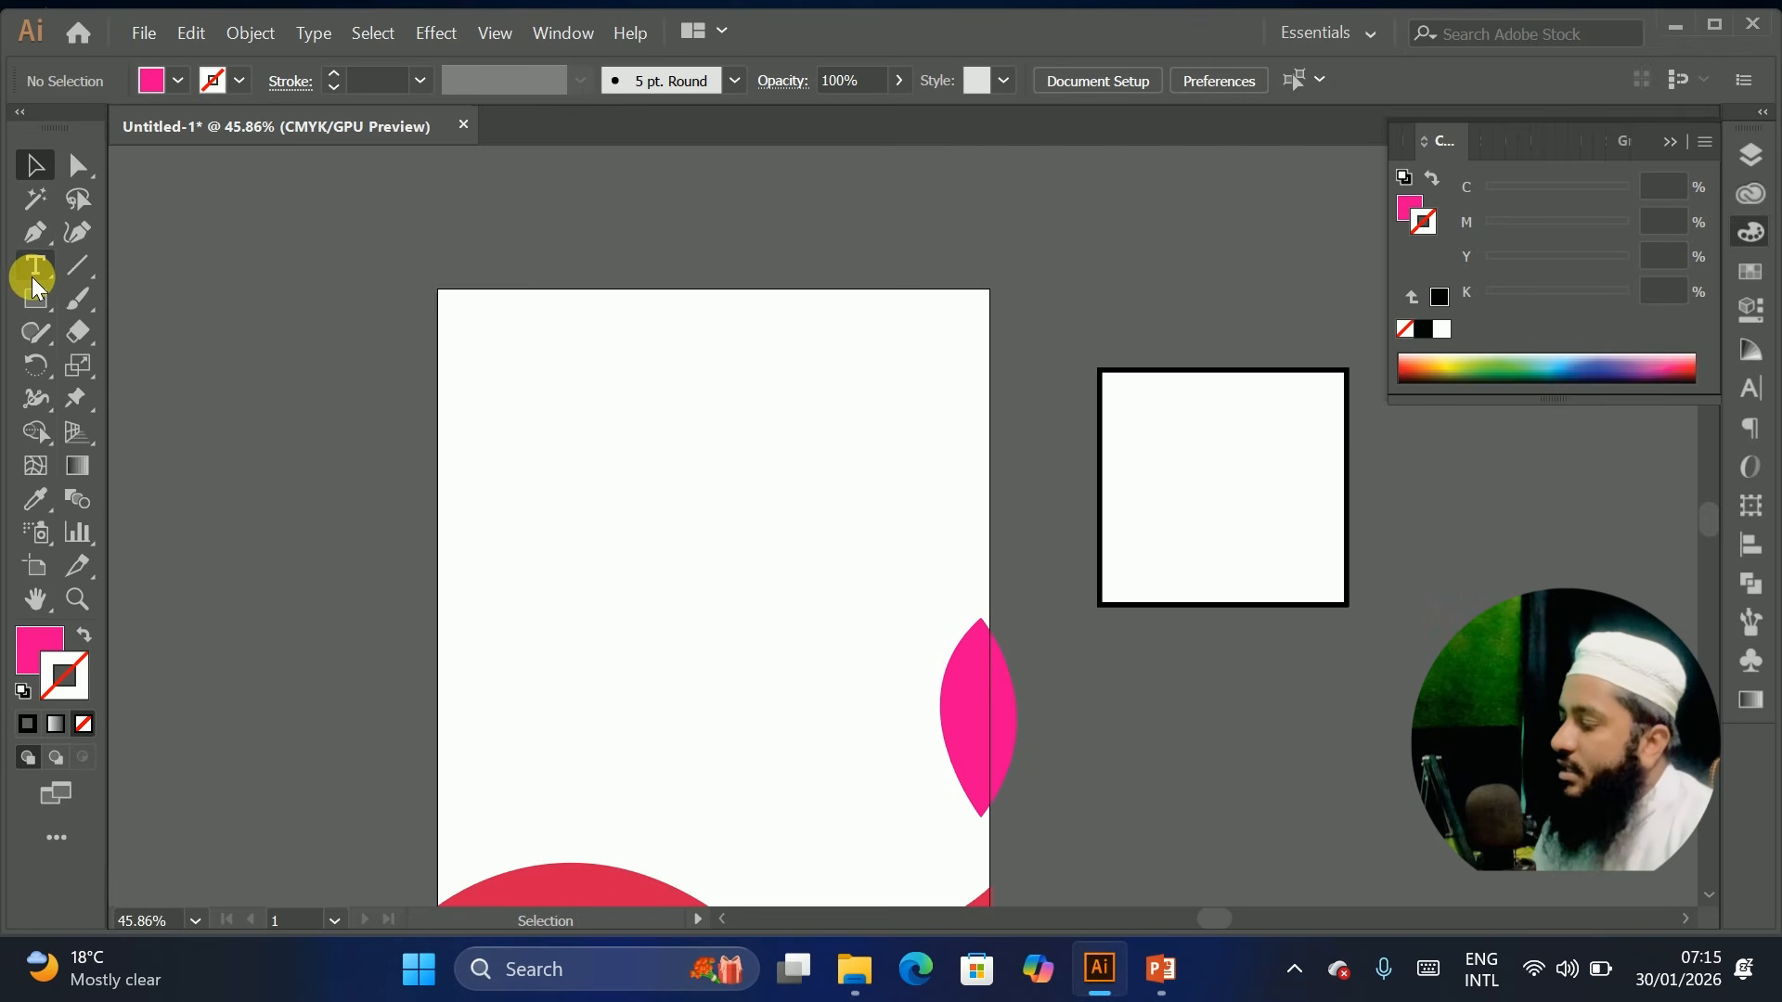
click(570, 369)
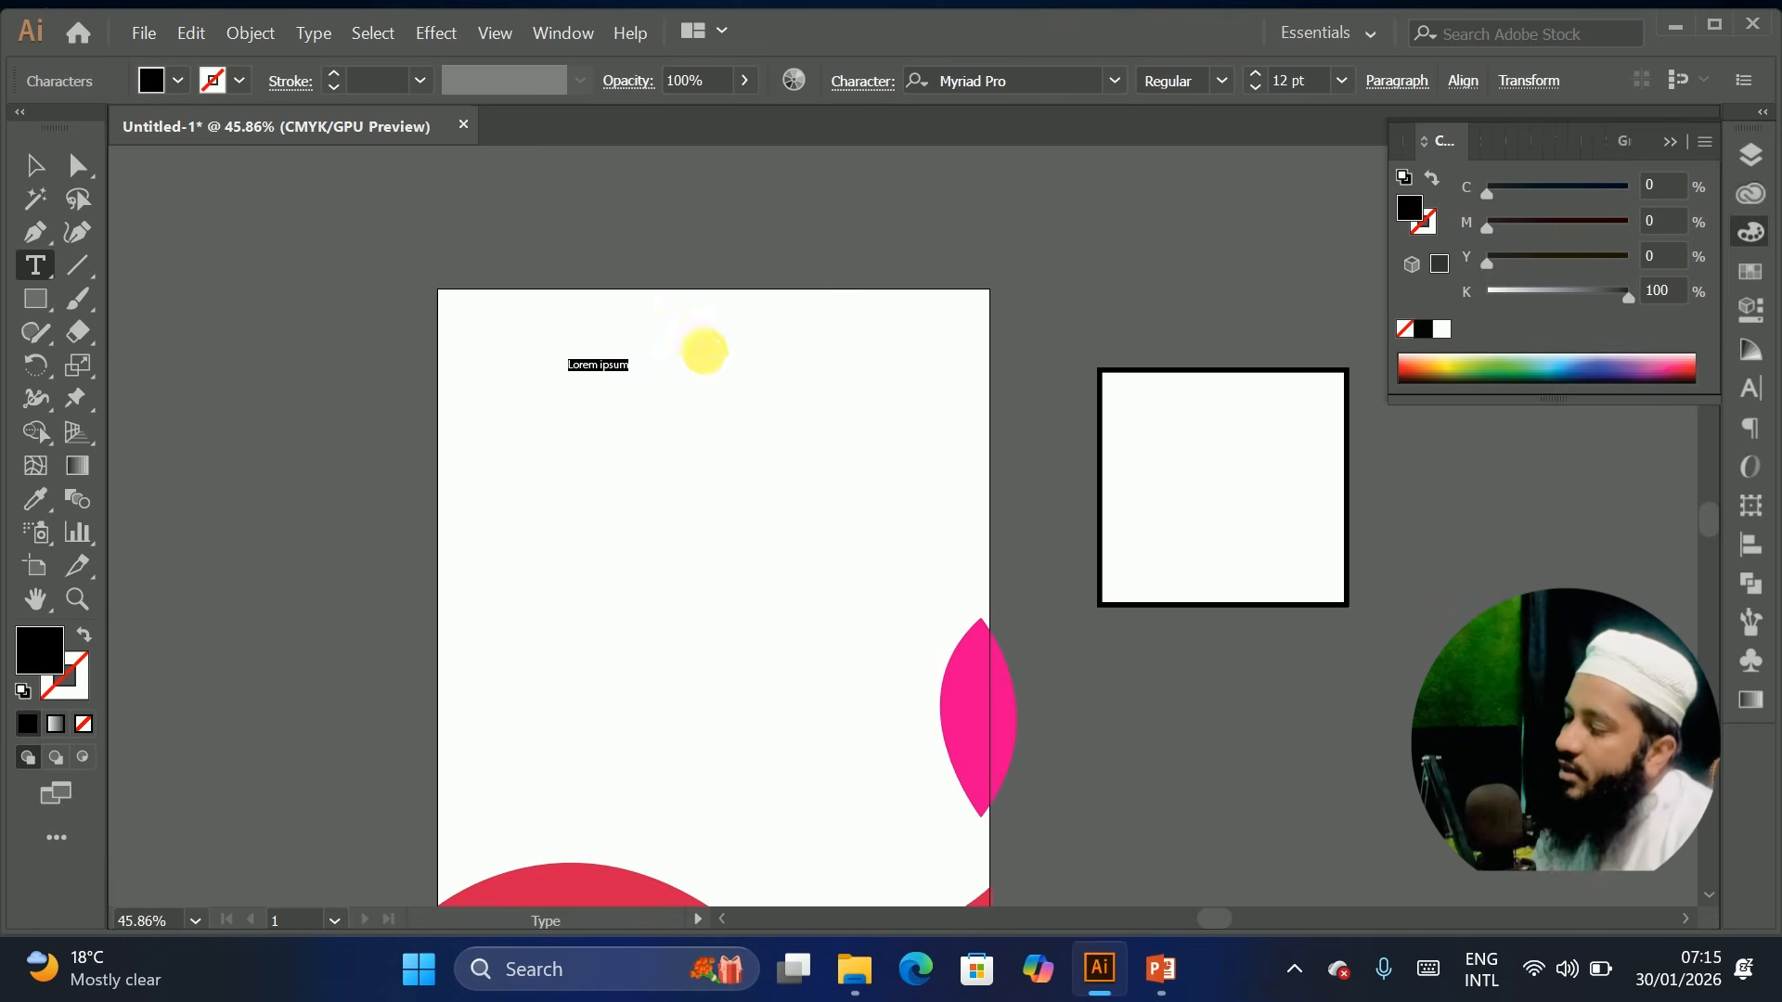
key(ctrl)
drag(640, 385, 901, 464)
Replace the placeholder text with "Grpahic Design"
triple_click(809, 433)
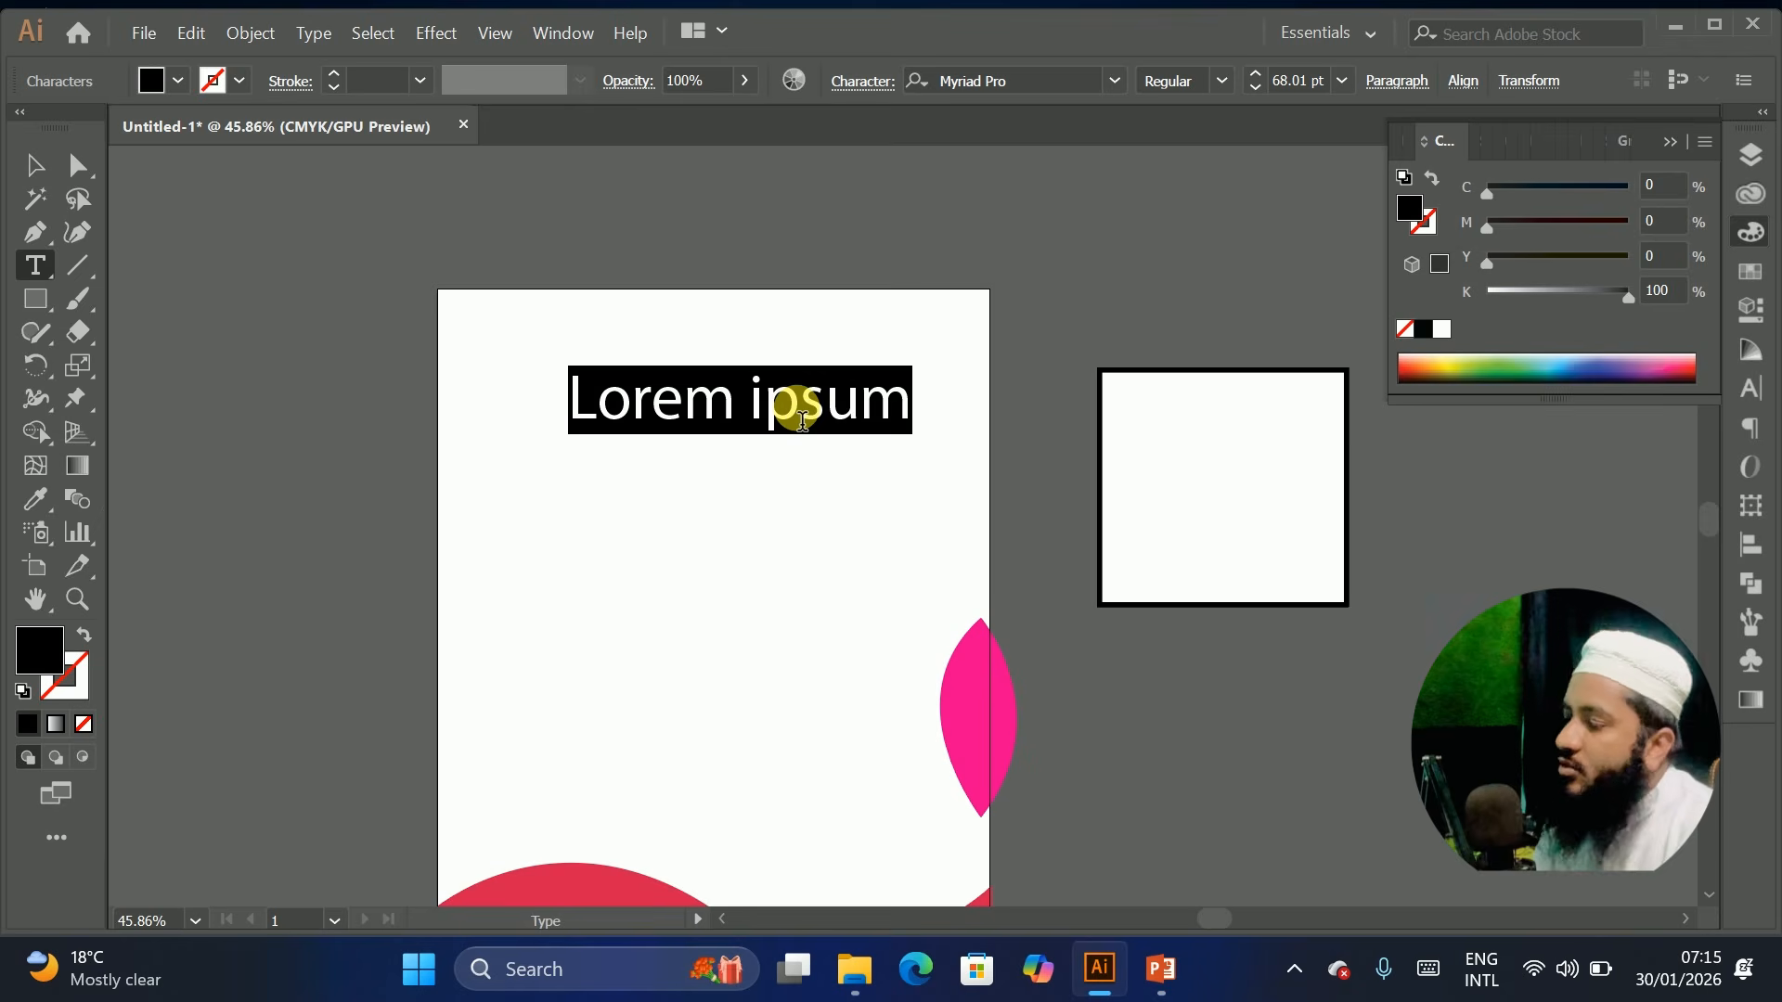
text(Grpahic Deisgn)
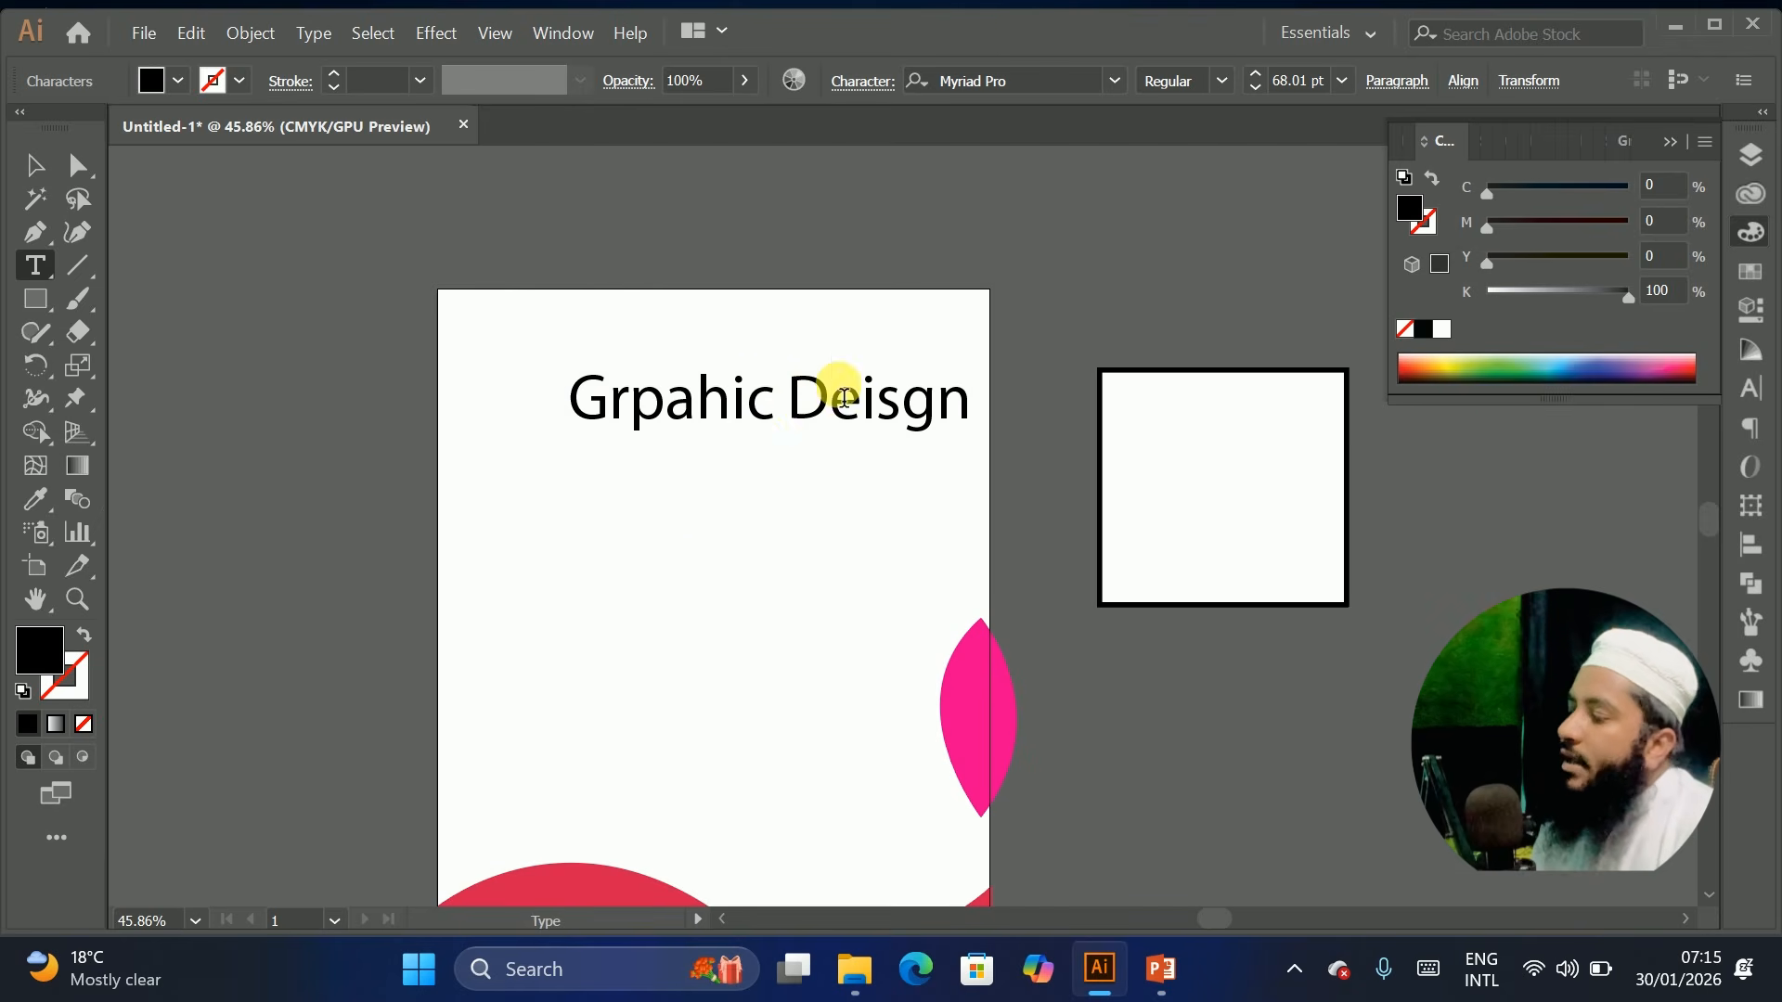
drag(862, 423, 923, 442)
text(s)
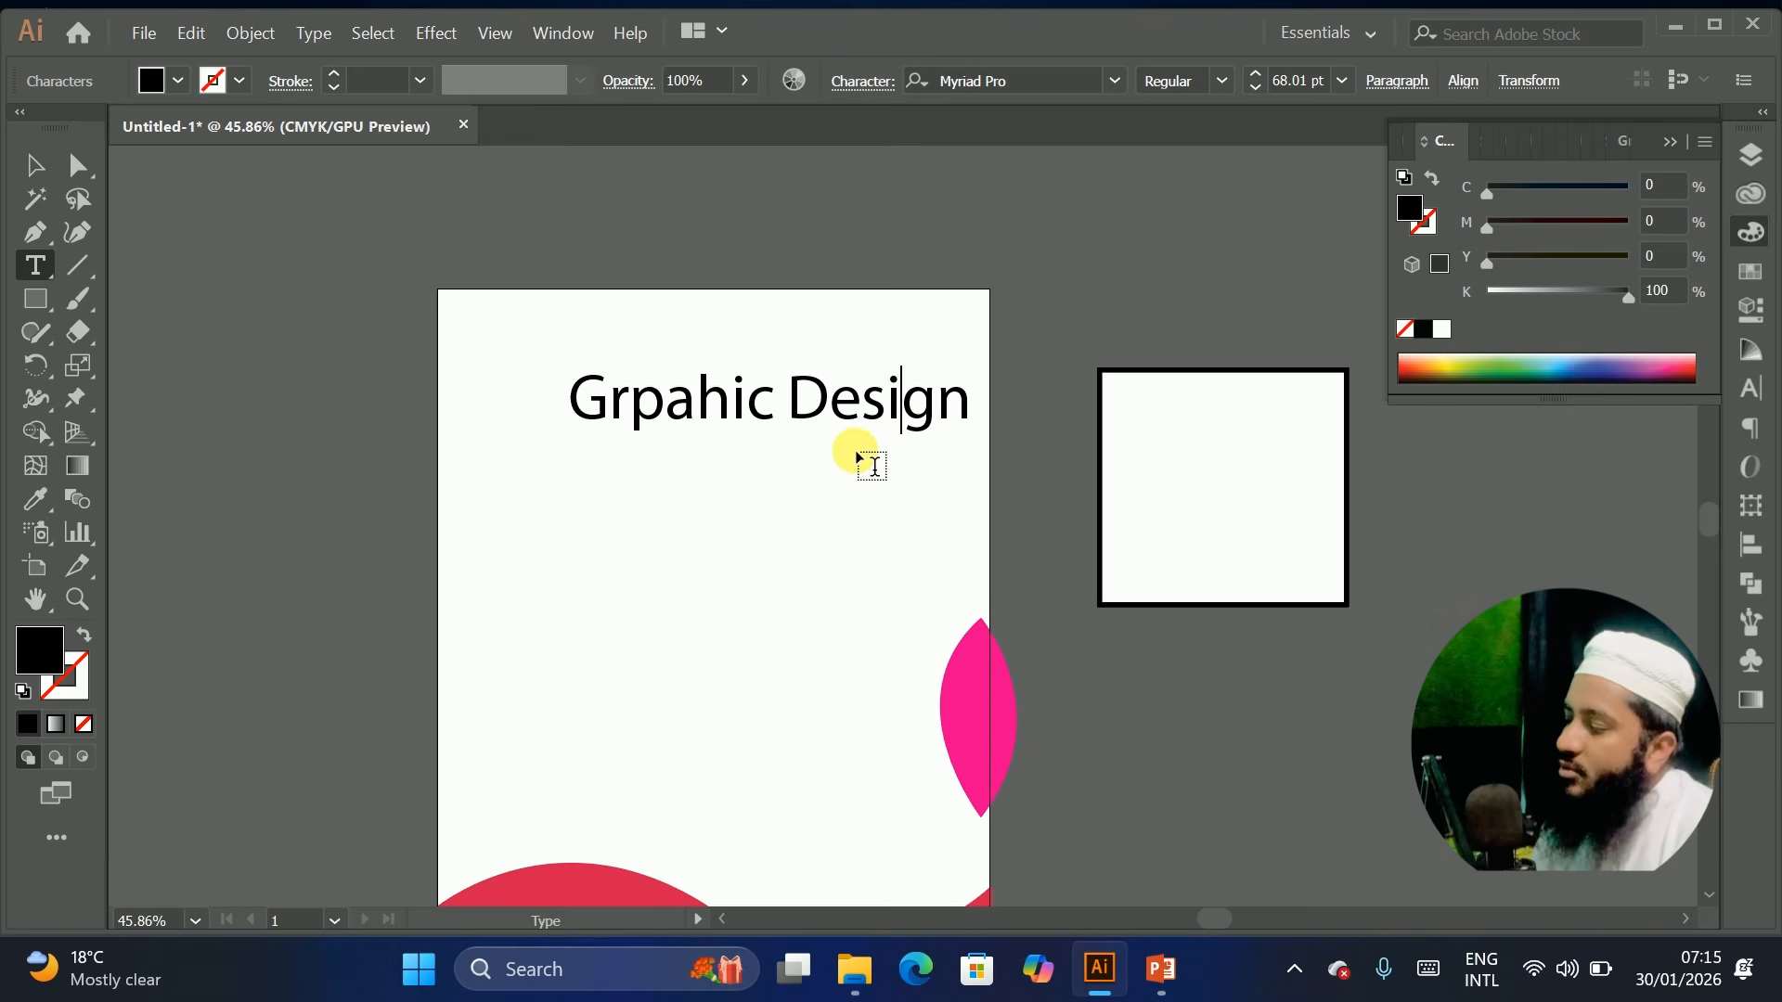
Set the heading's font to Acumin Variable Concept and move the heading onto the artboard's top edge, overlapping its right side
click(35, 165)
drag(722, 399, 520, 497)
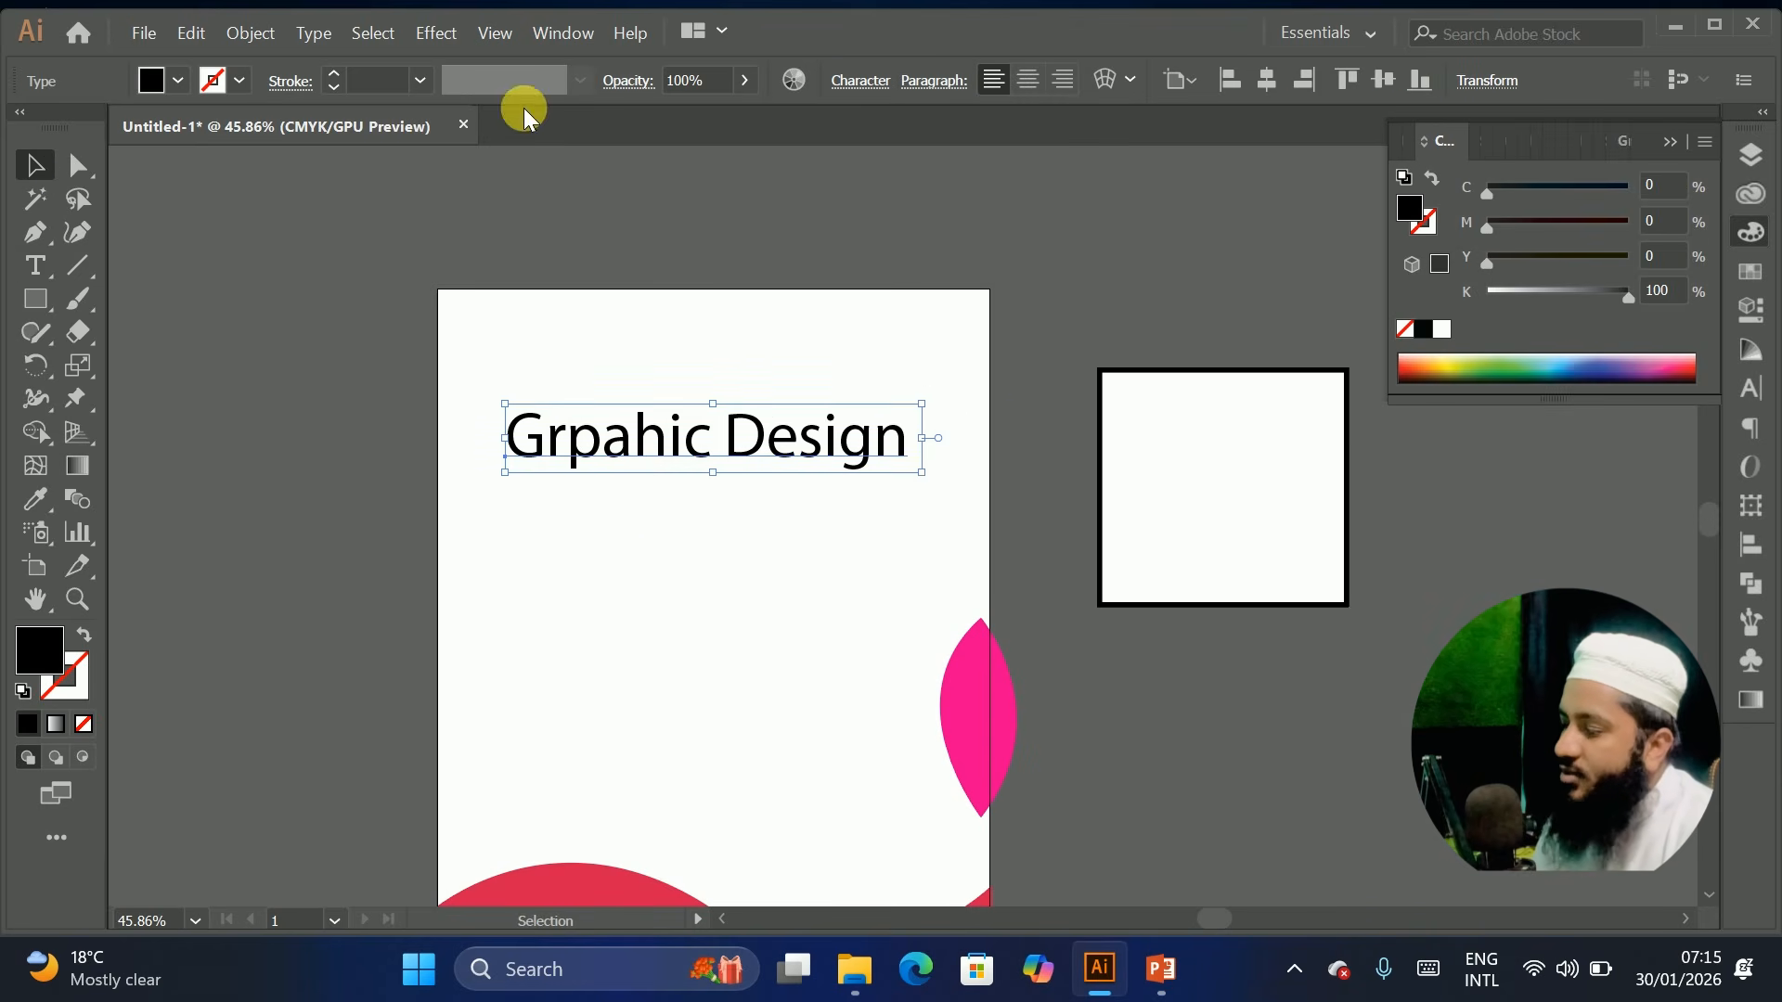
click(1067, 144)
key(ctrl+t)
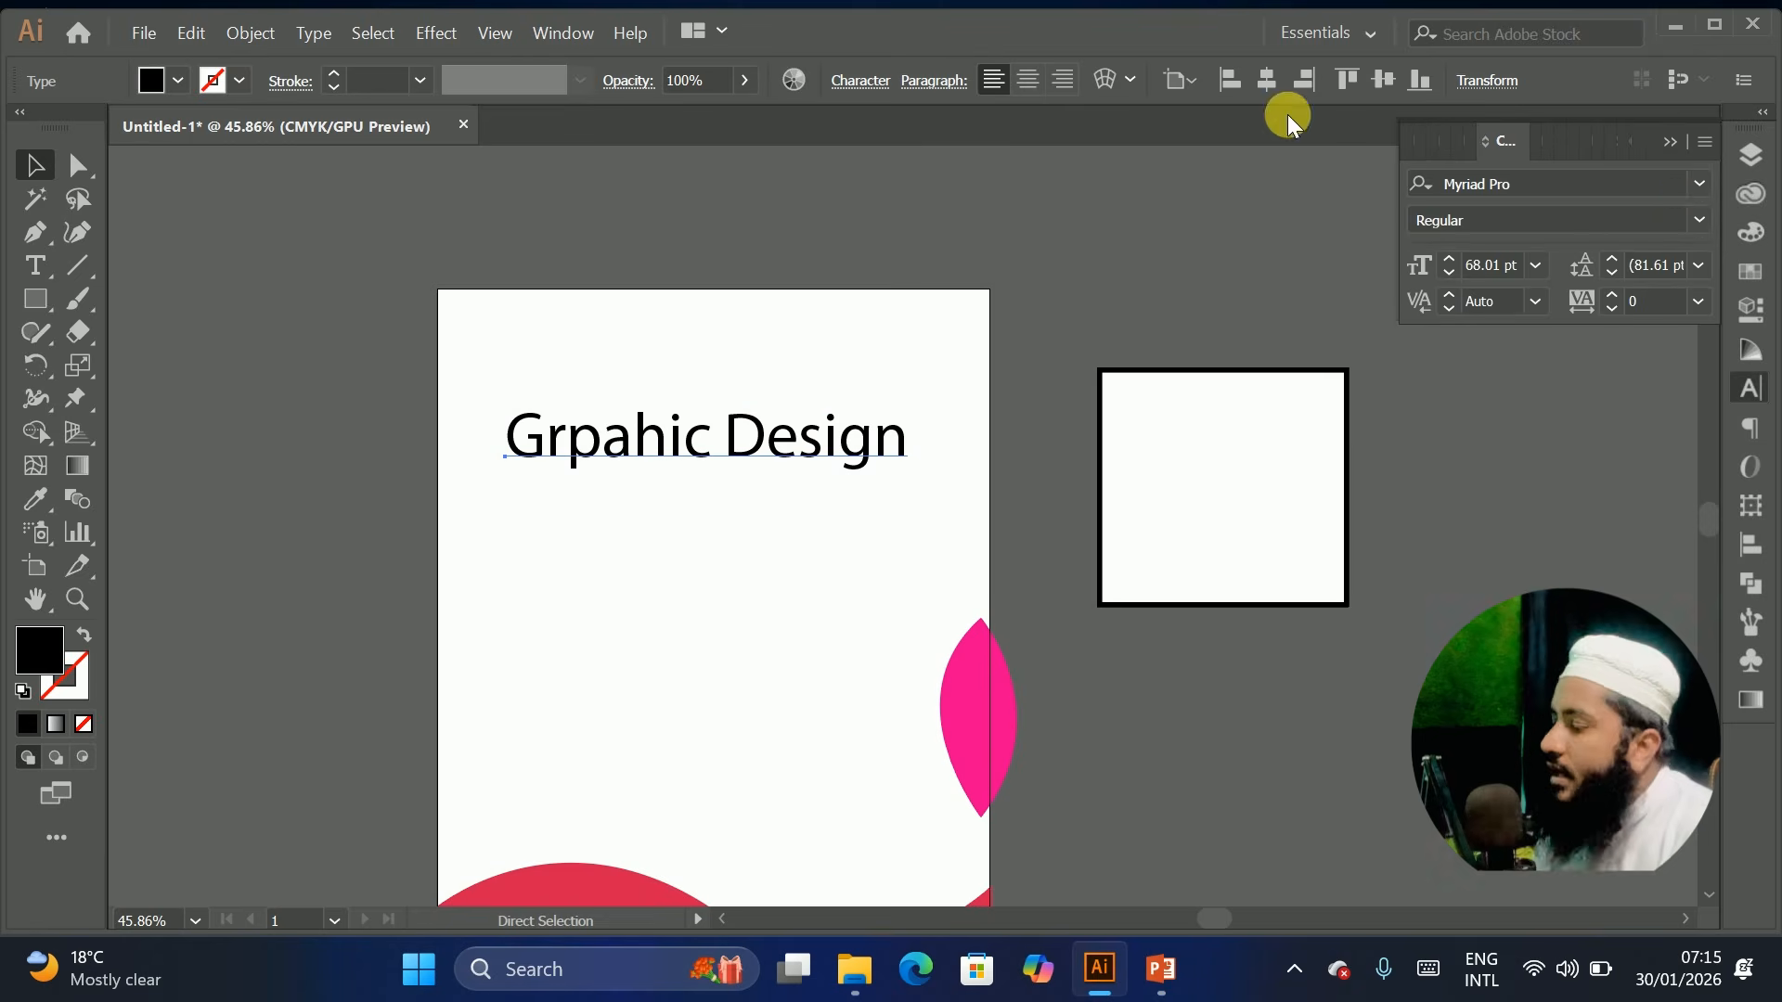
click(1690, 184)
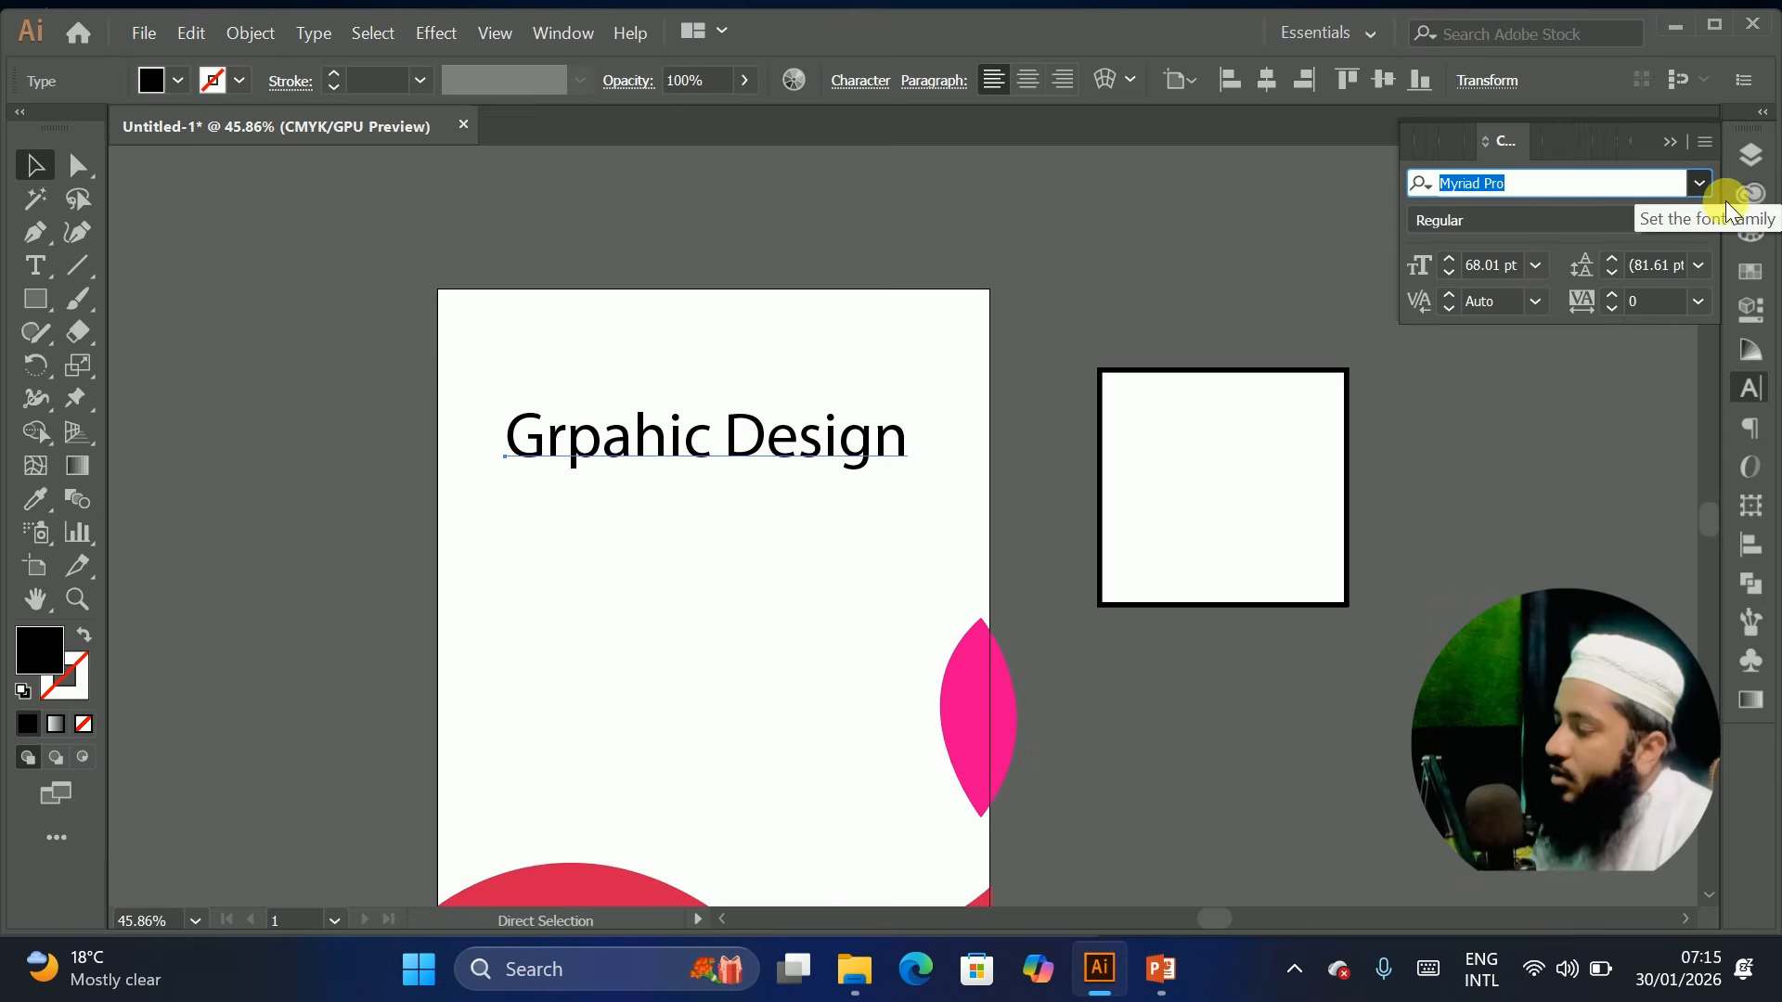
click(1699, 183)
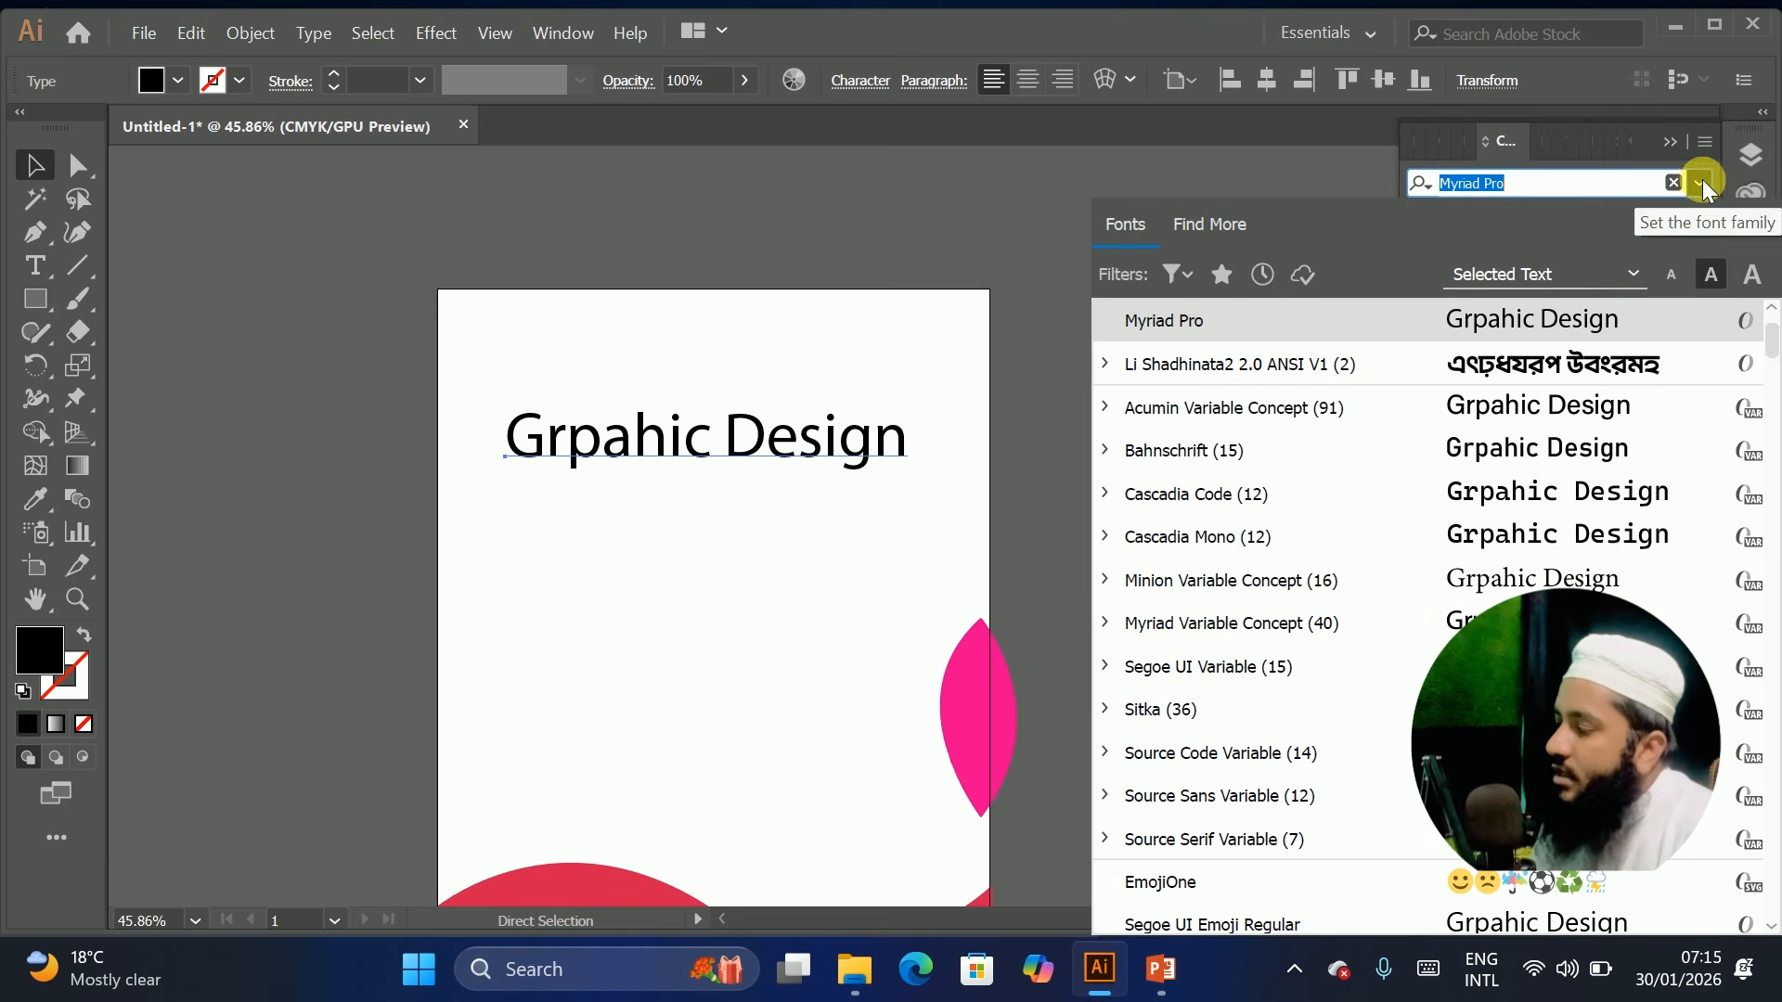
click(1523, 405)
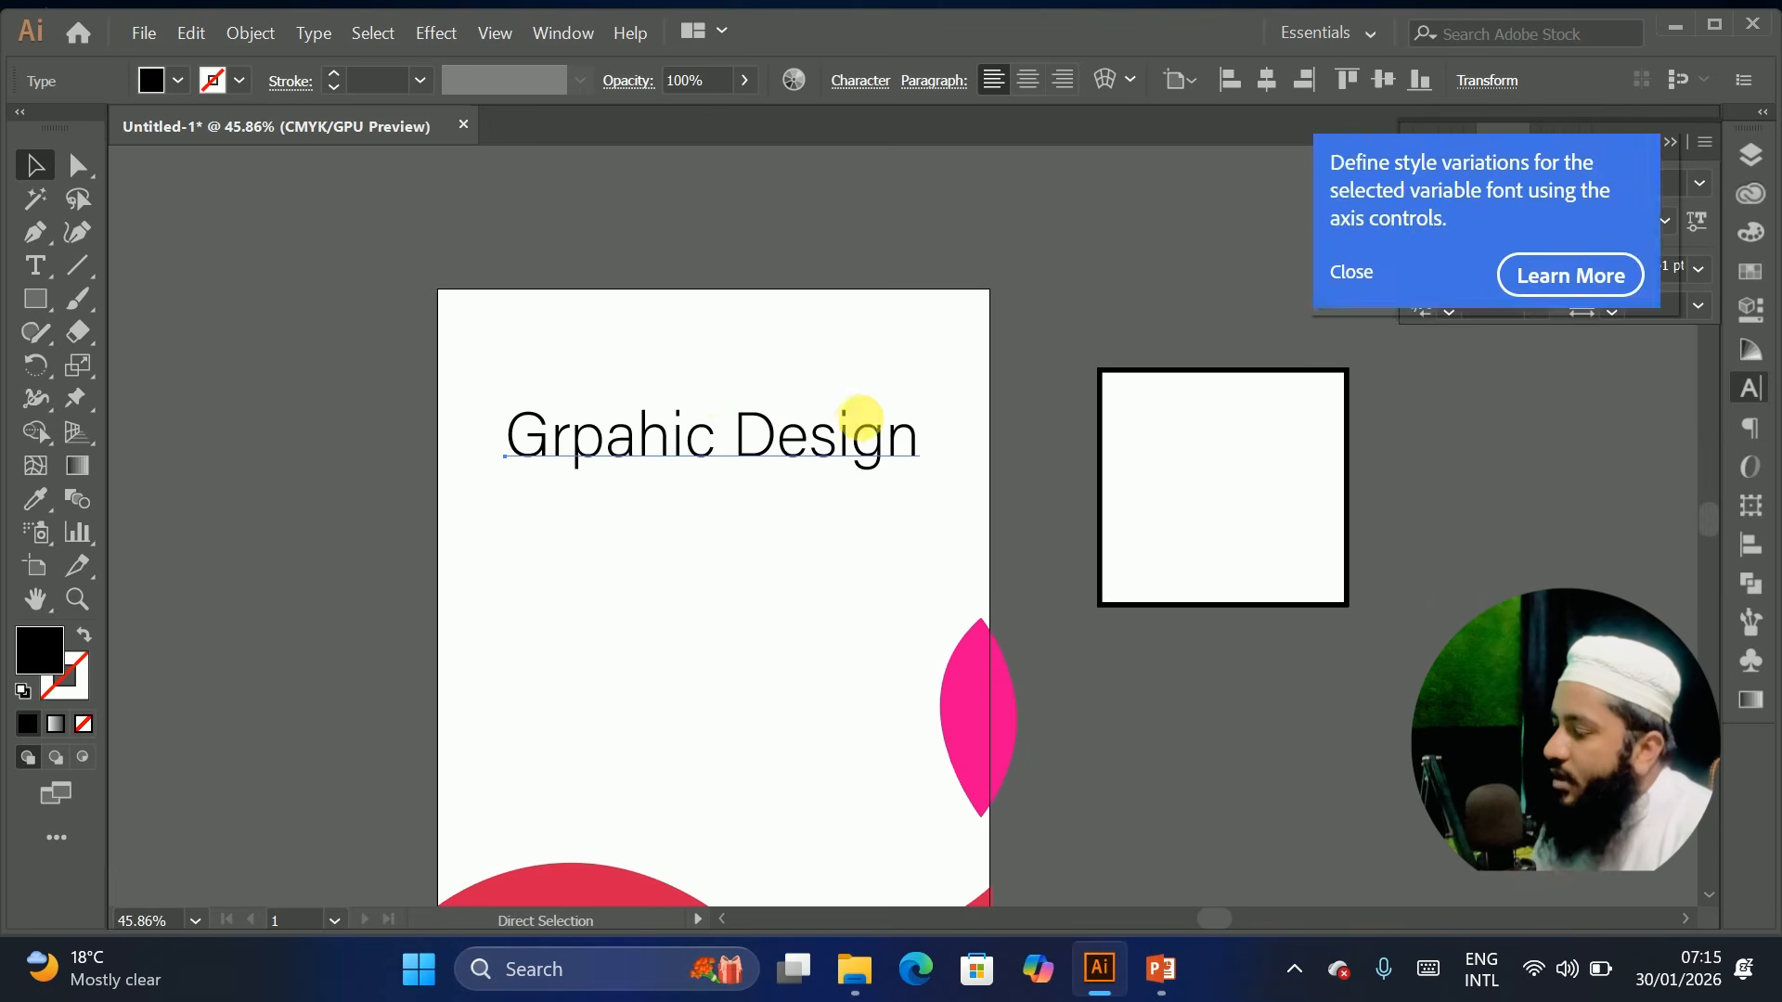
drag(861, 419, 752, 308)
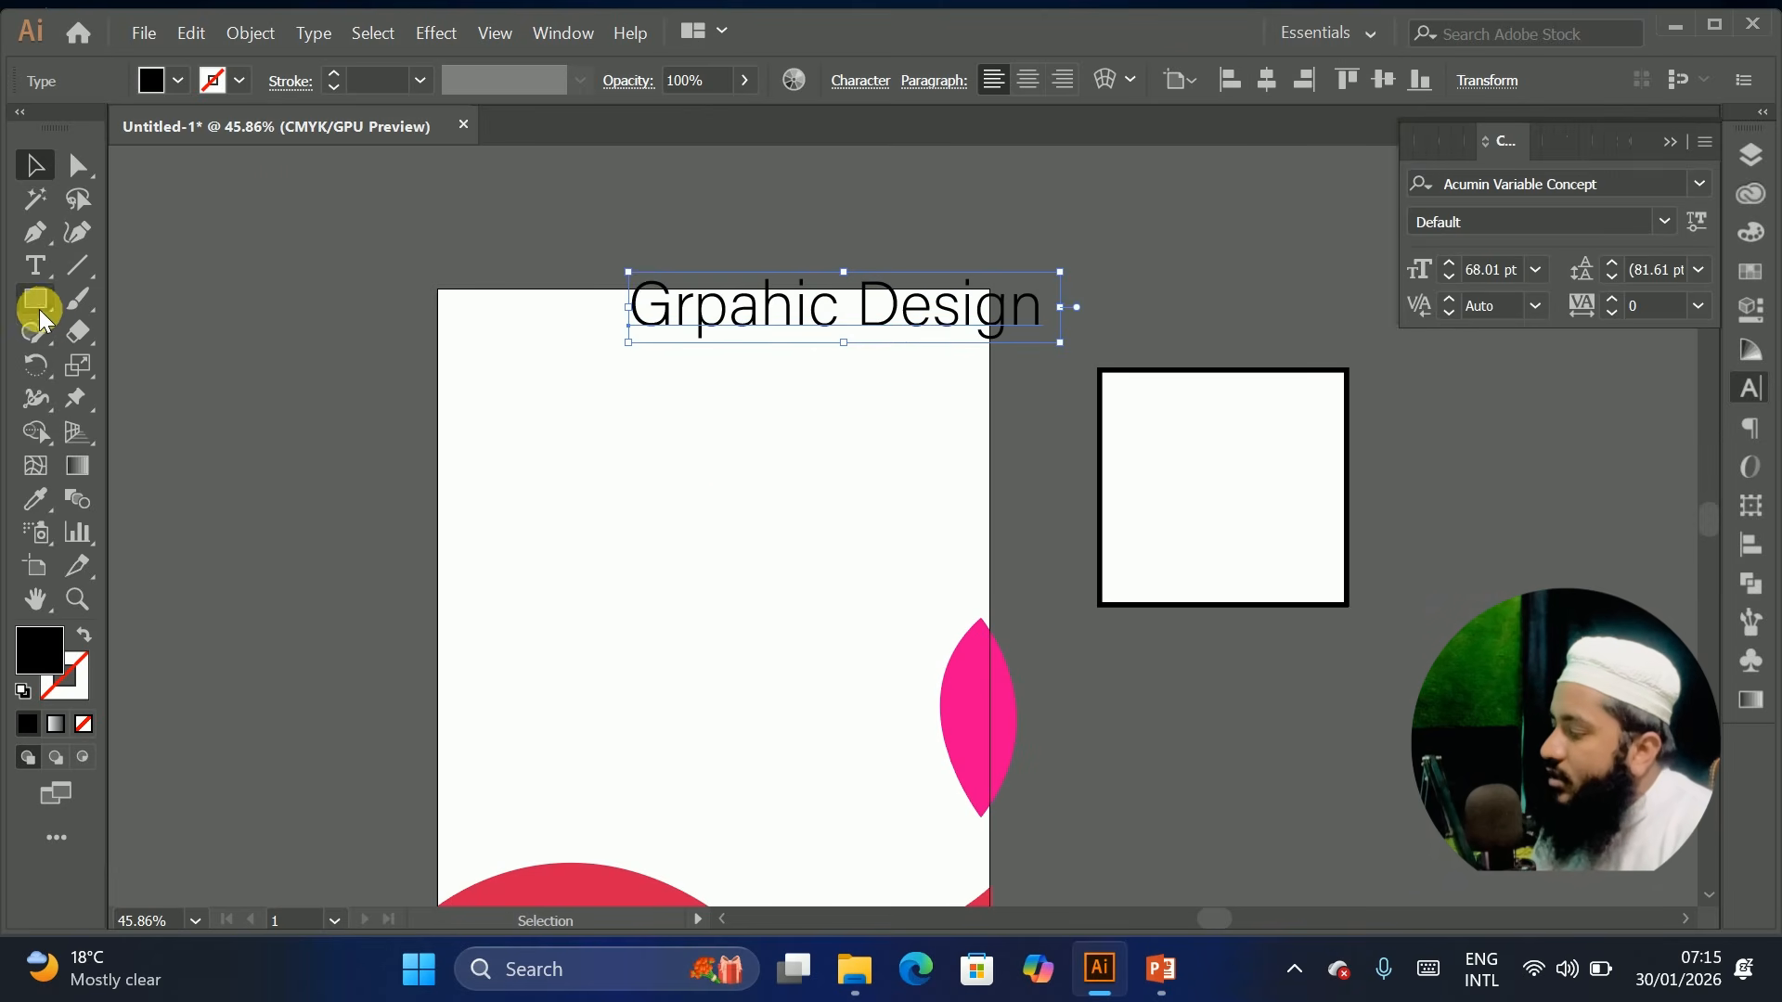
Draw a black upright rectangle near the middle of the artboard, below the heading
click(36, 266)
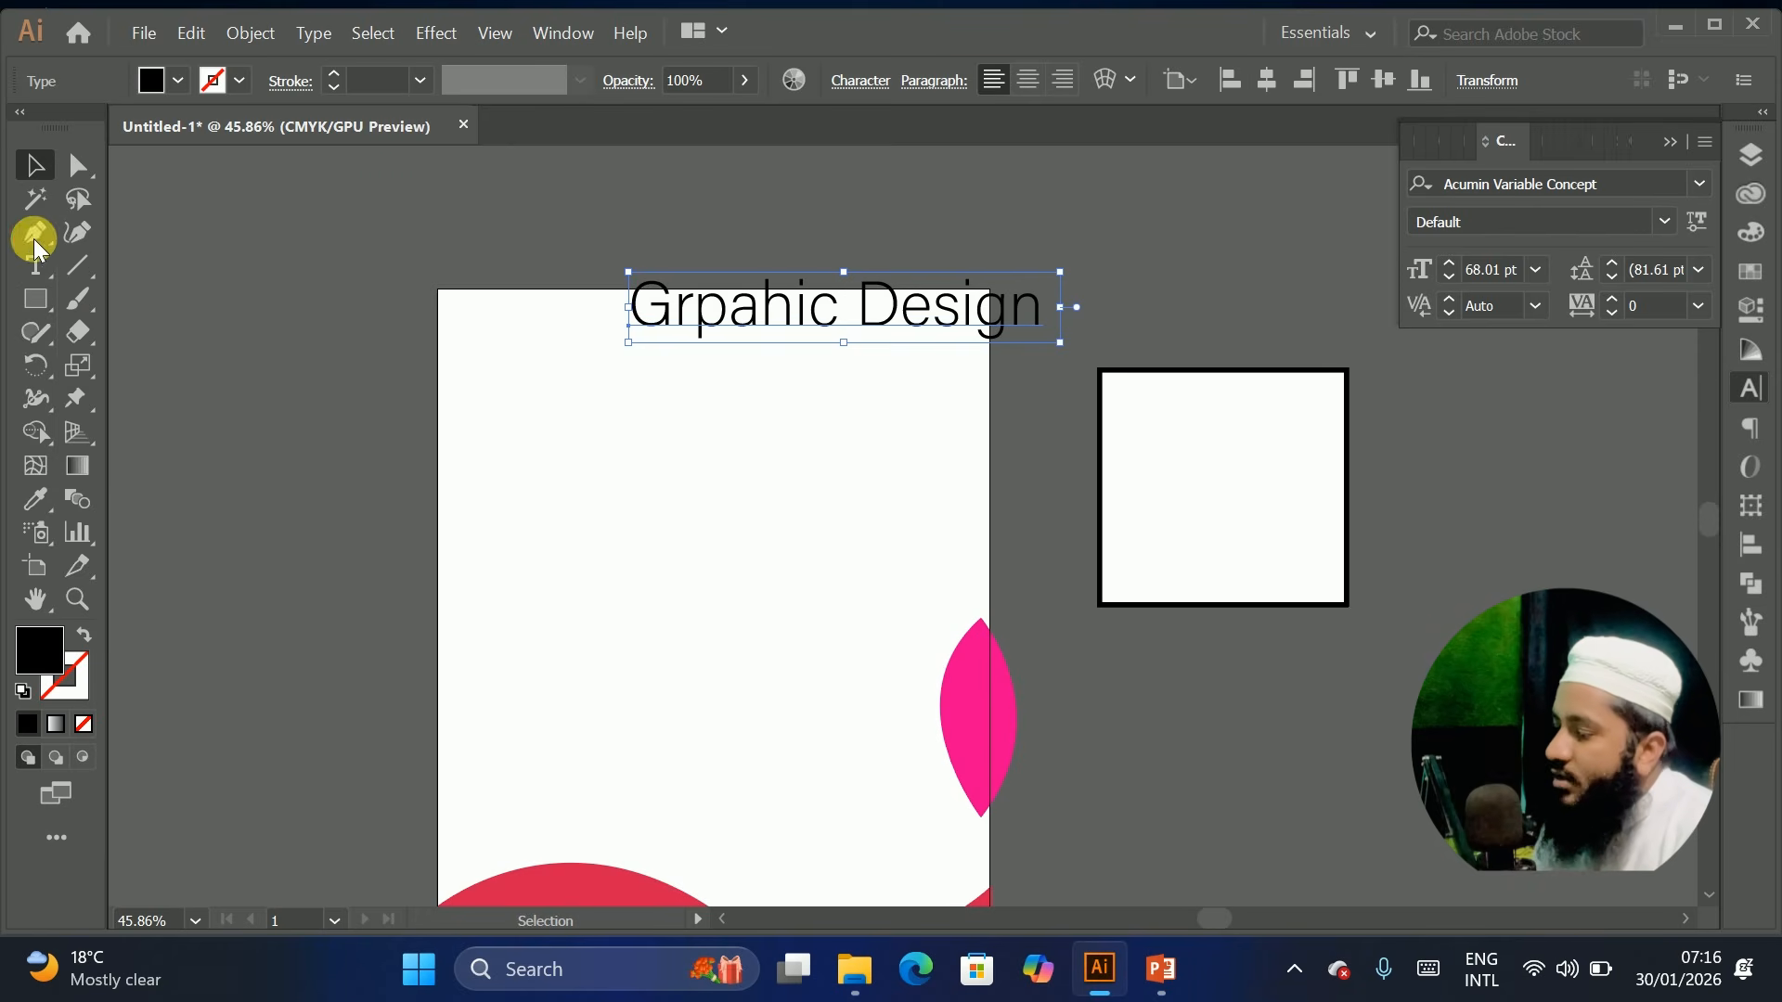
click(34, 297)
drag(563, 489, 744, 701)
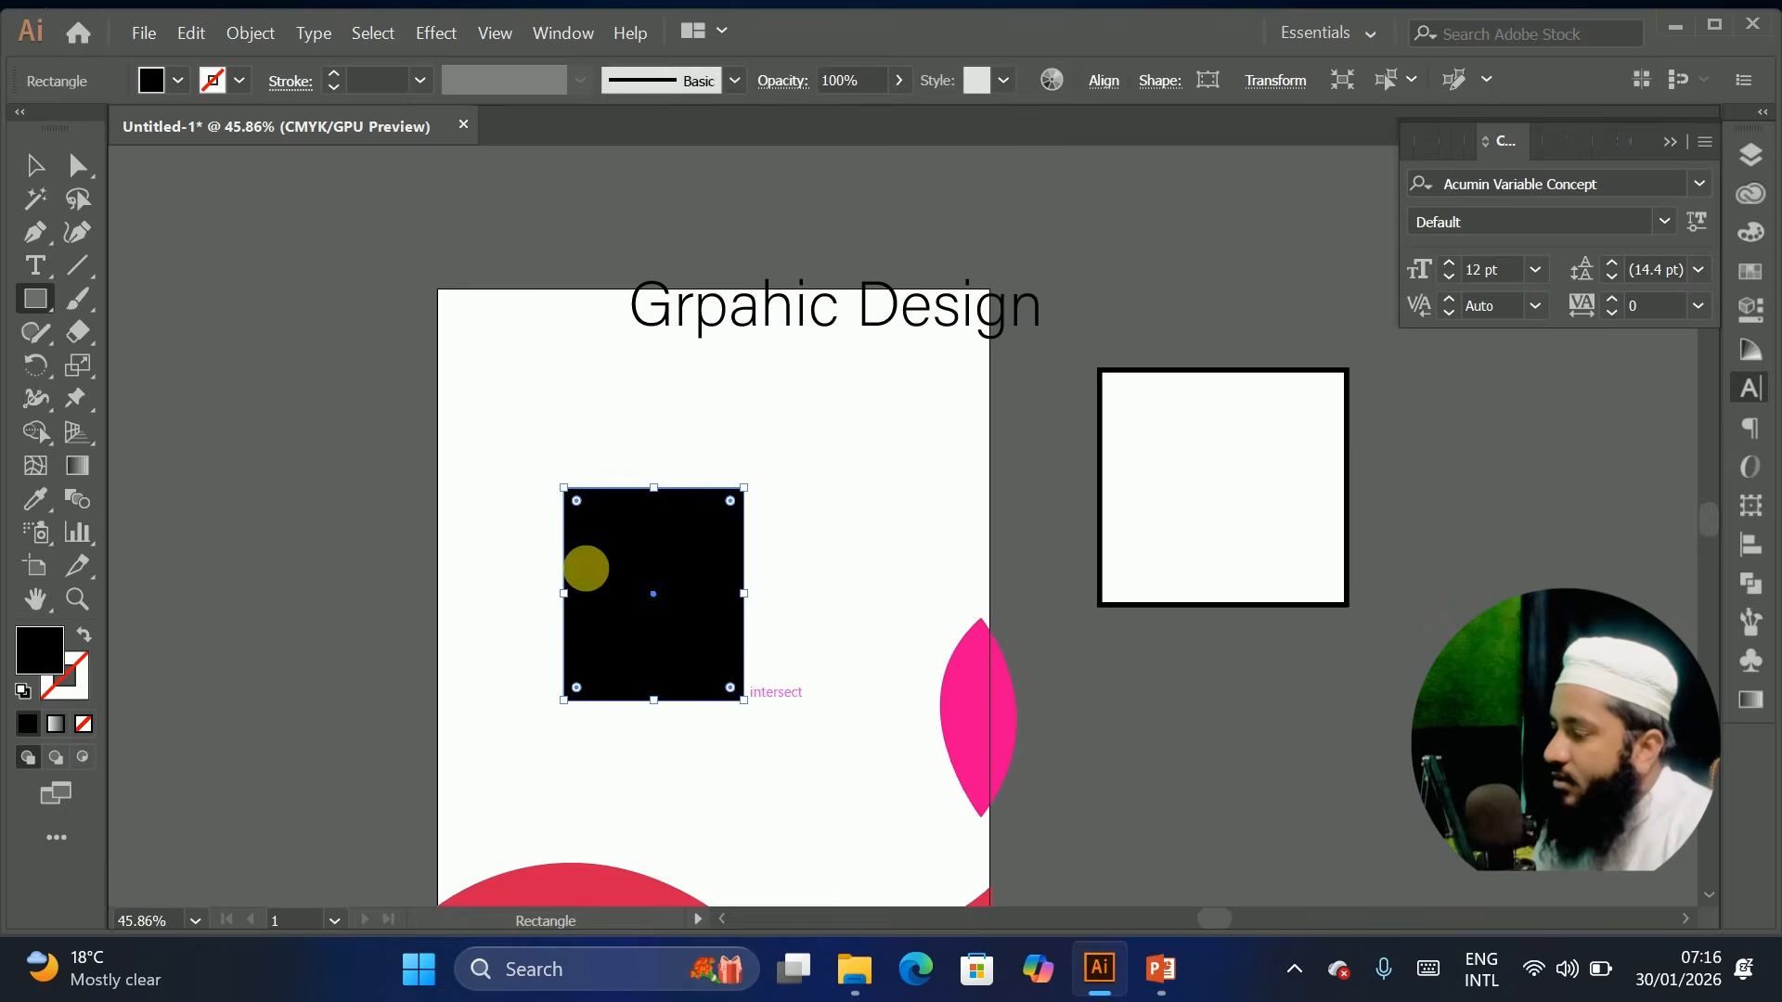
Swap the black rectangle's fill and stroke, and fill its shape with placeholder text using the Area Type tool
click(85, 641)
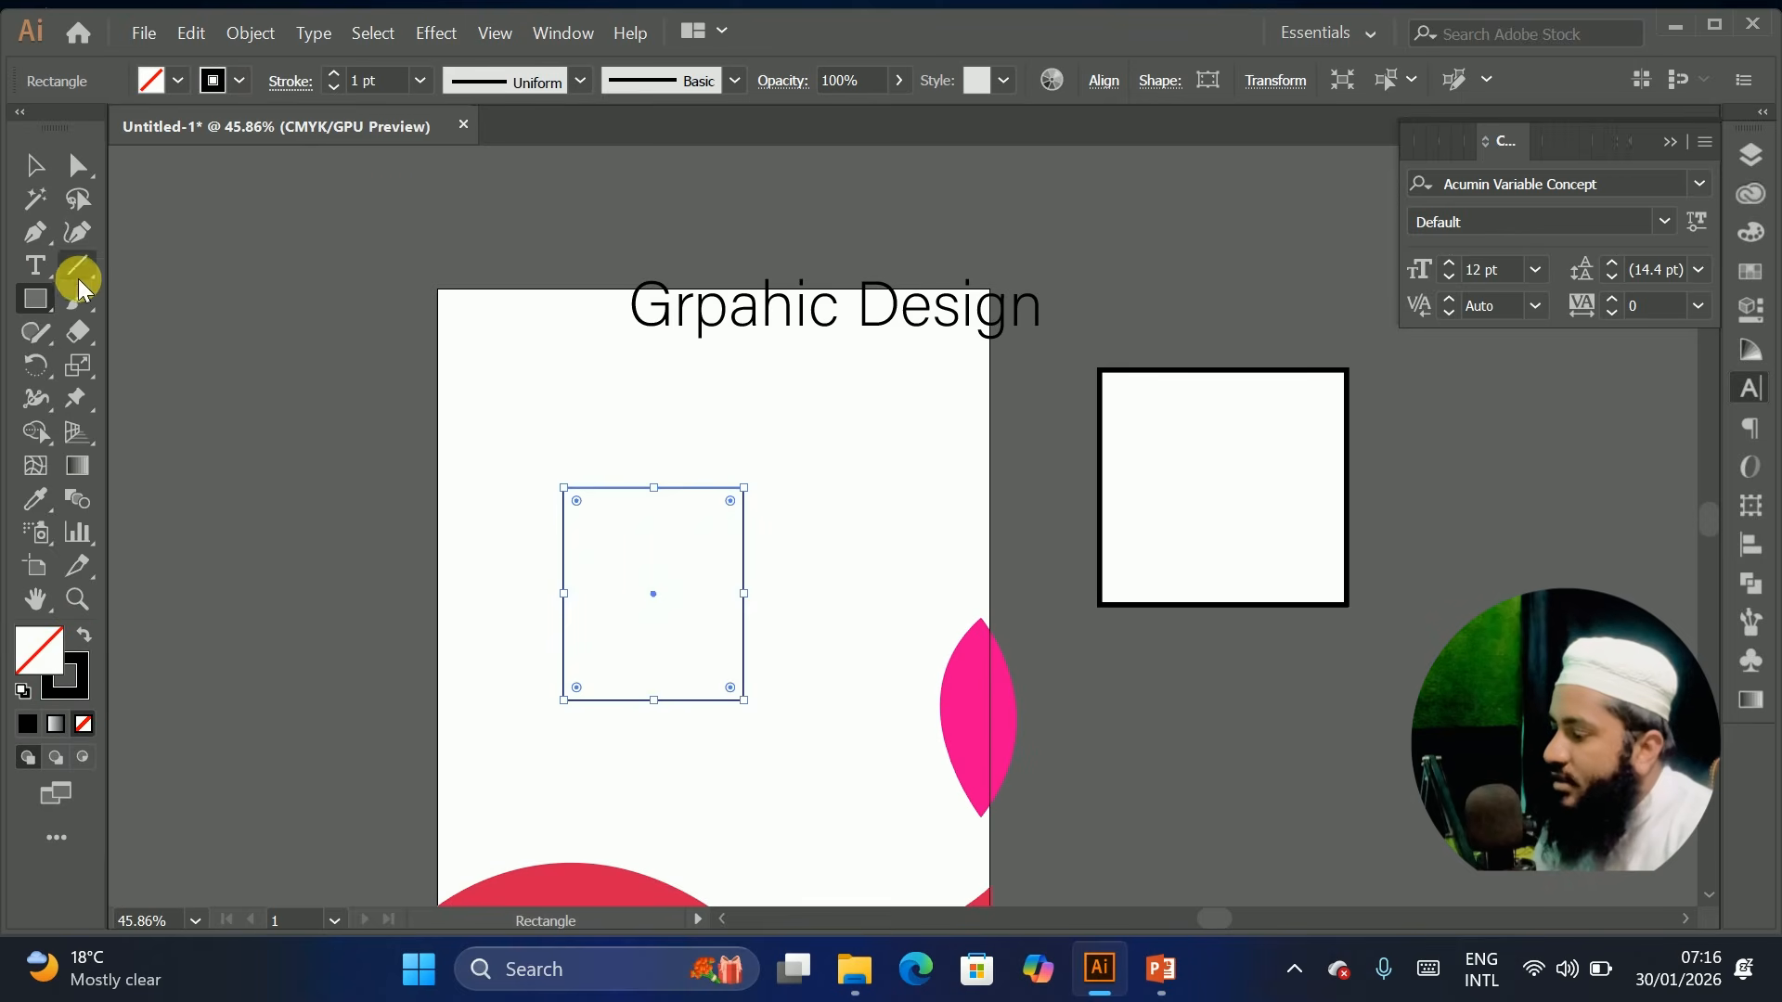
click(42, 291)
click(111, 298)
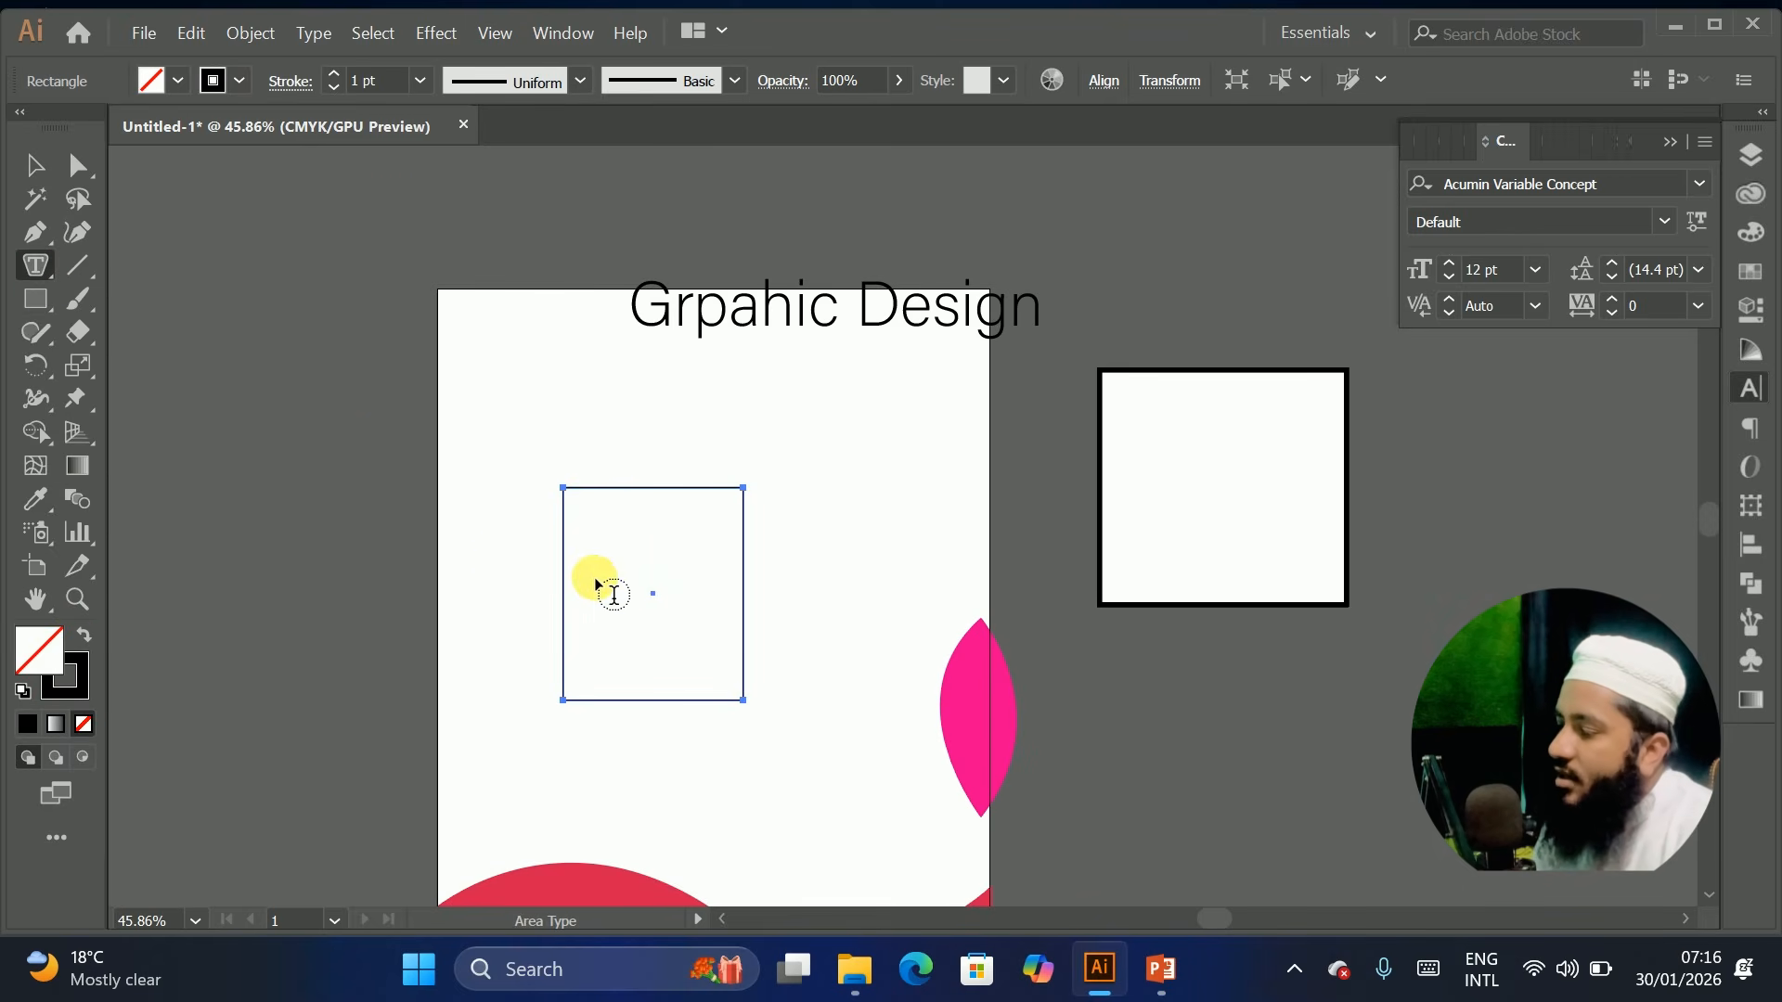
click(563, 560)
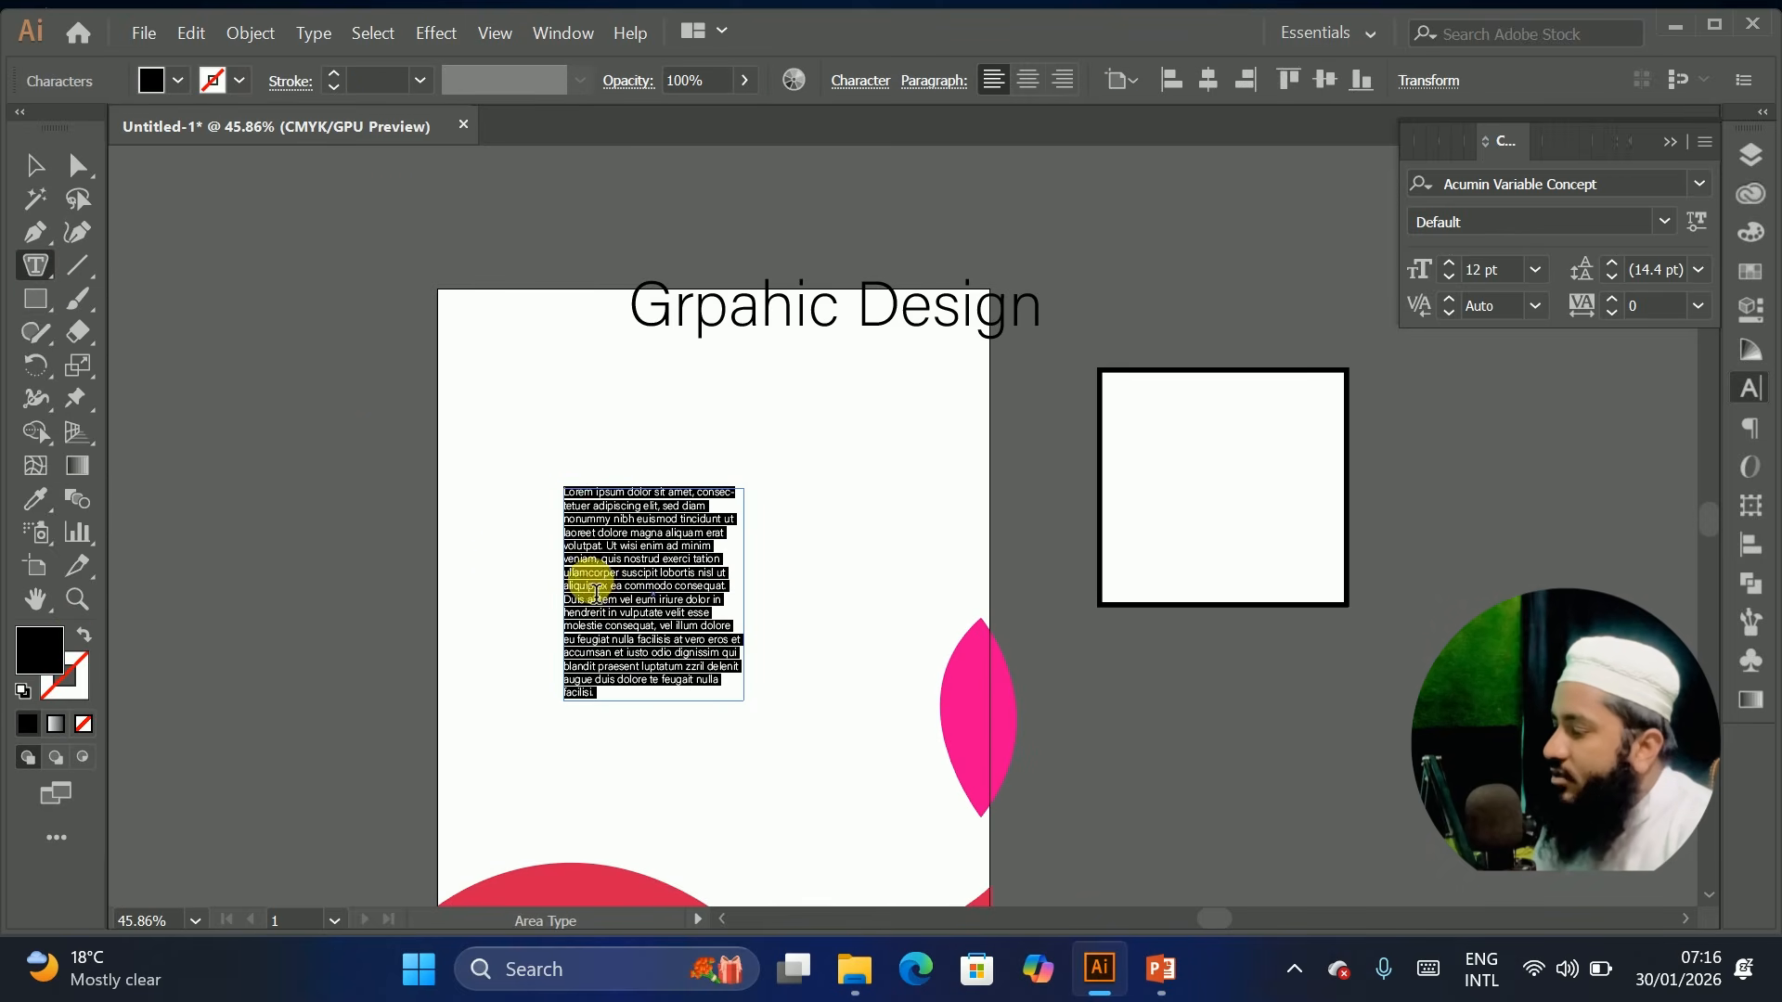
Delete the rectangular area text and draw a large black five-pointed star on the artboard, below the heading
click(23, 165)
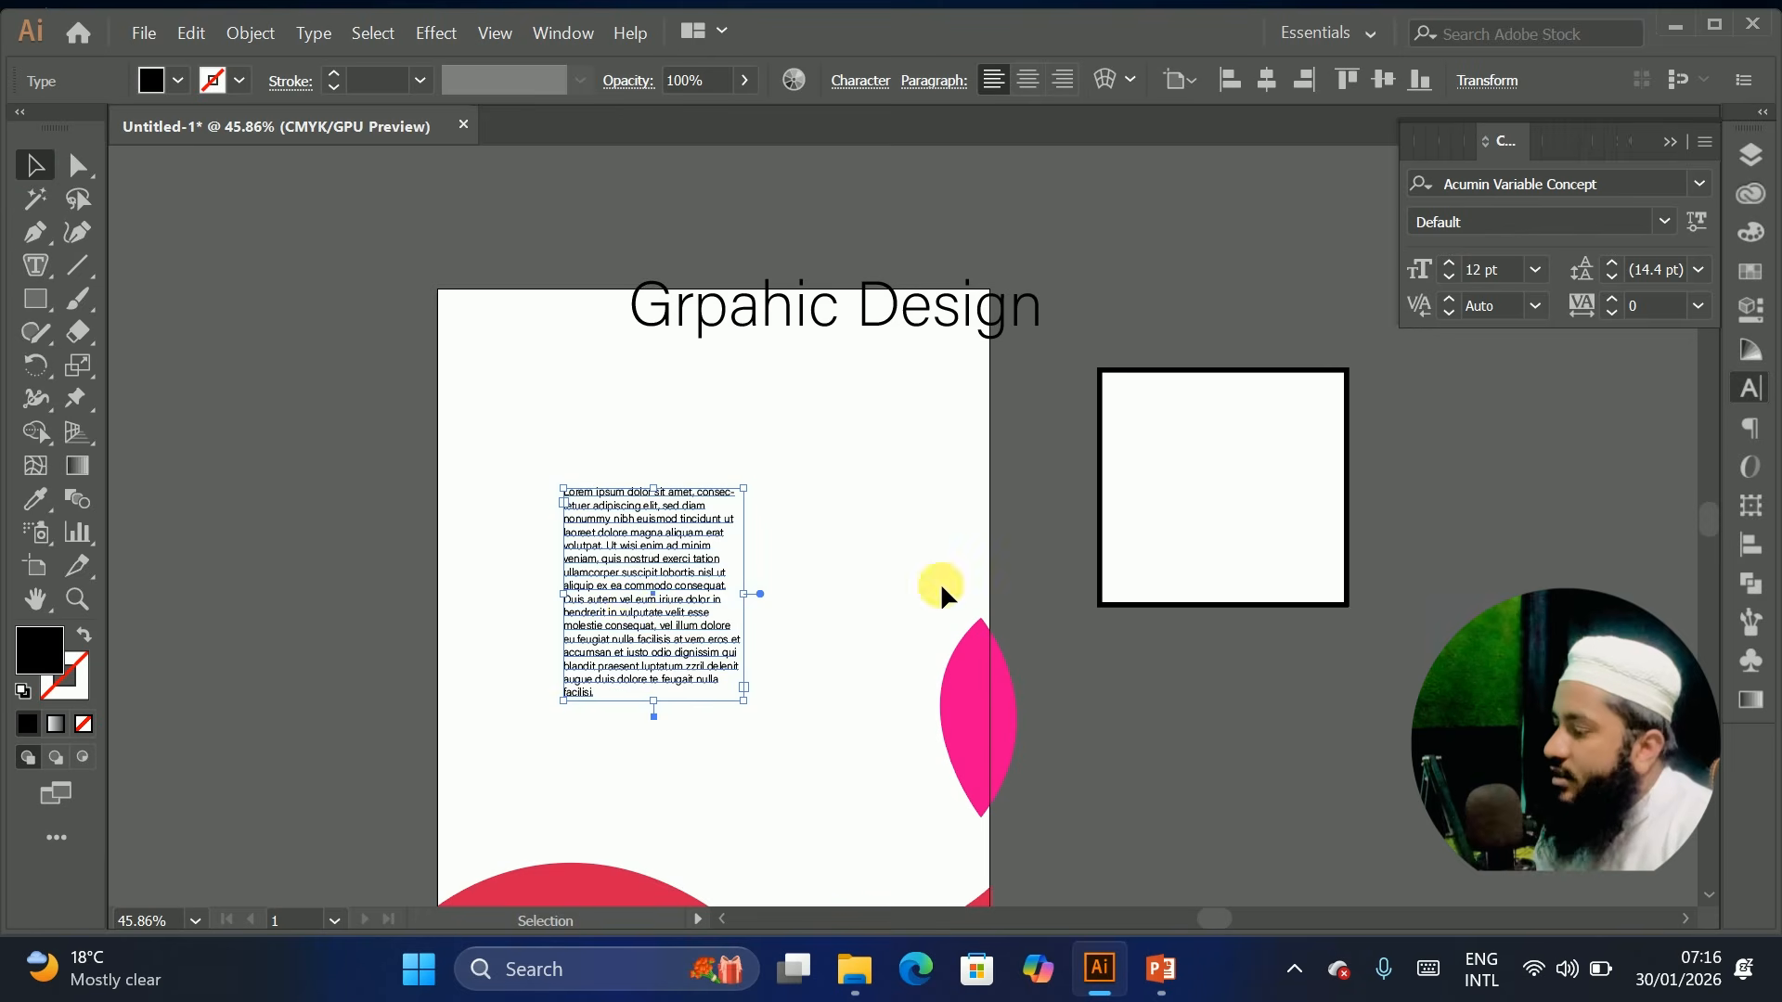
key(Delete)
click(37, 238)
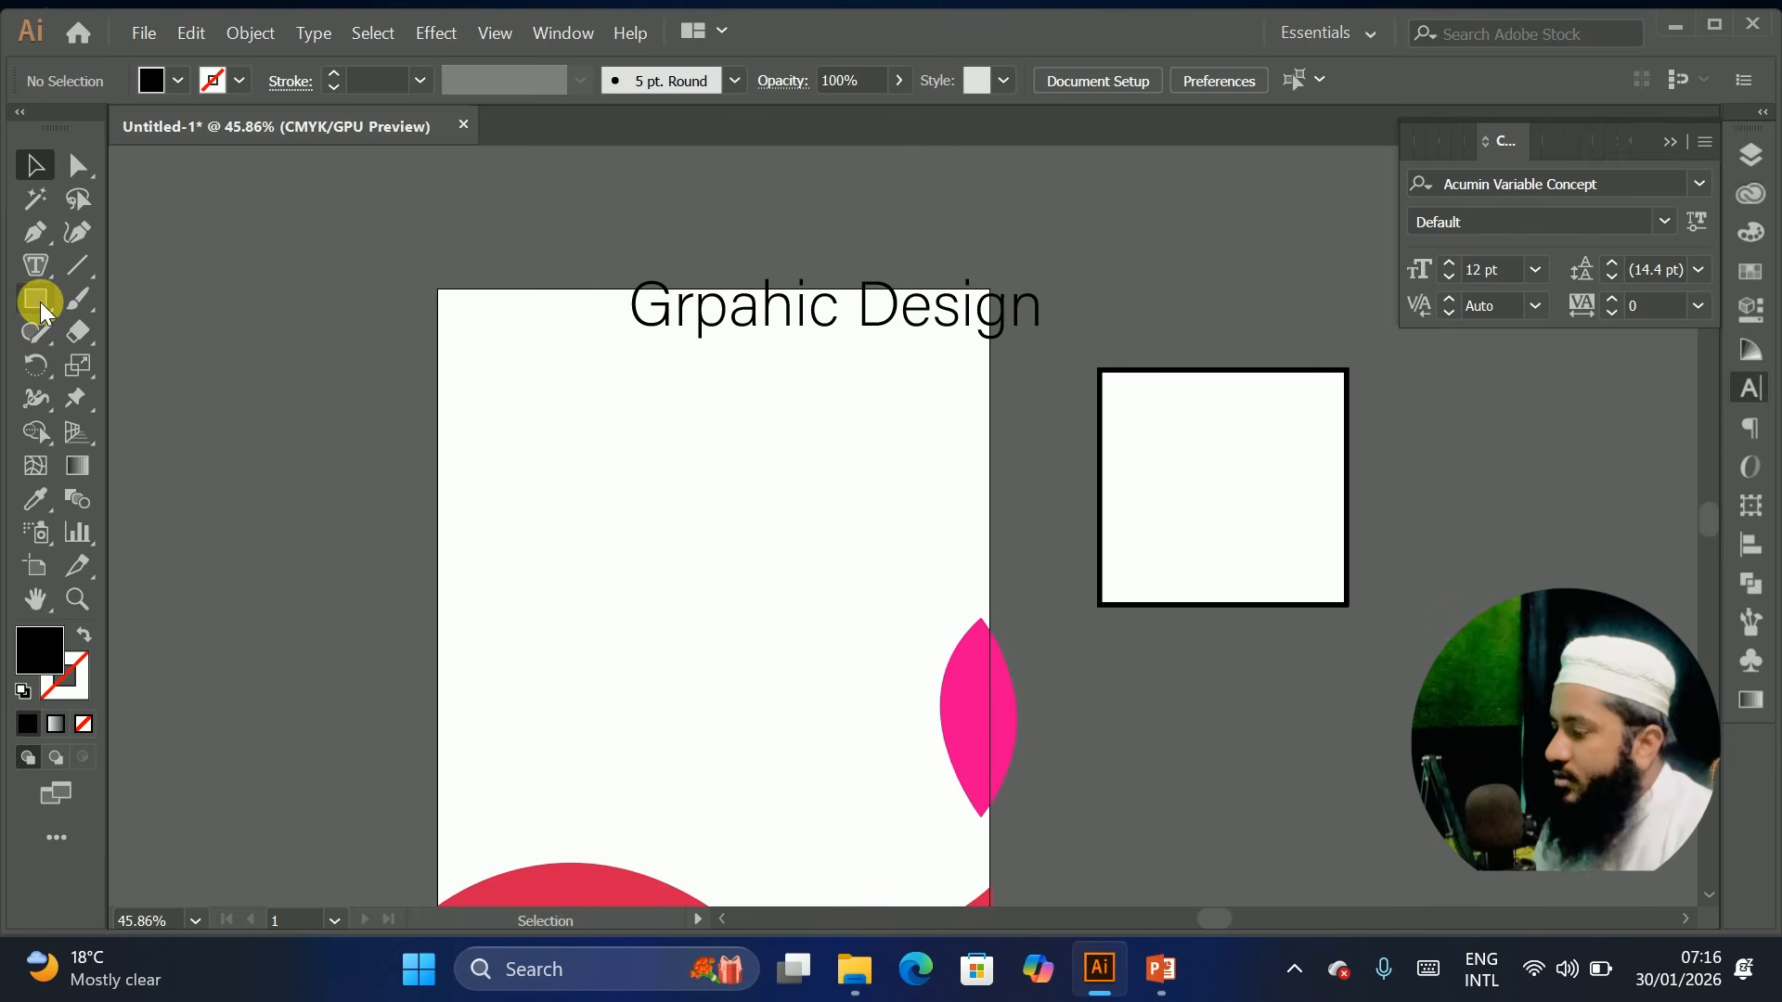
drag(46, 302, 121, 433)
drag(601, 524, 776, 668)
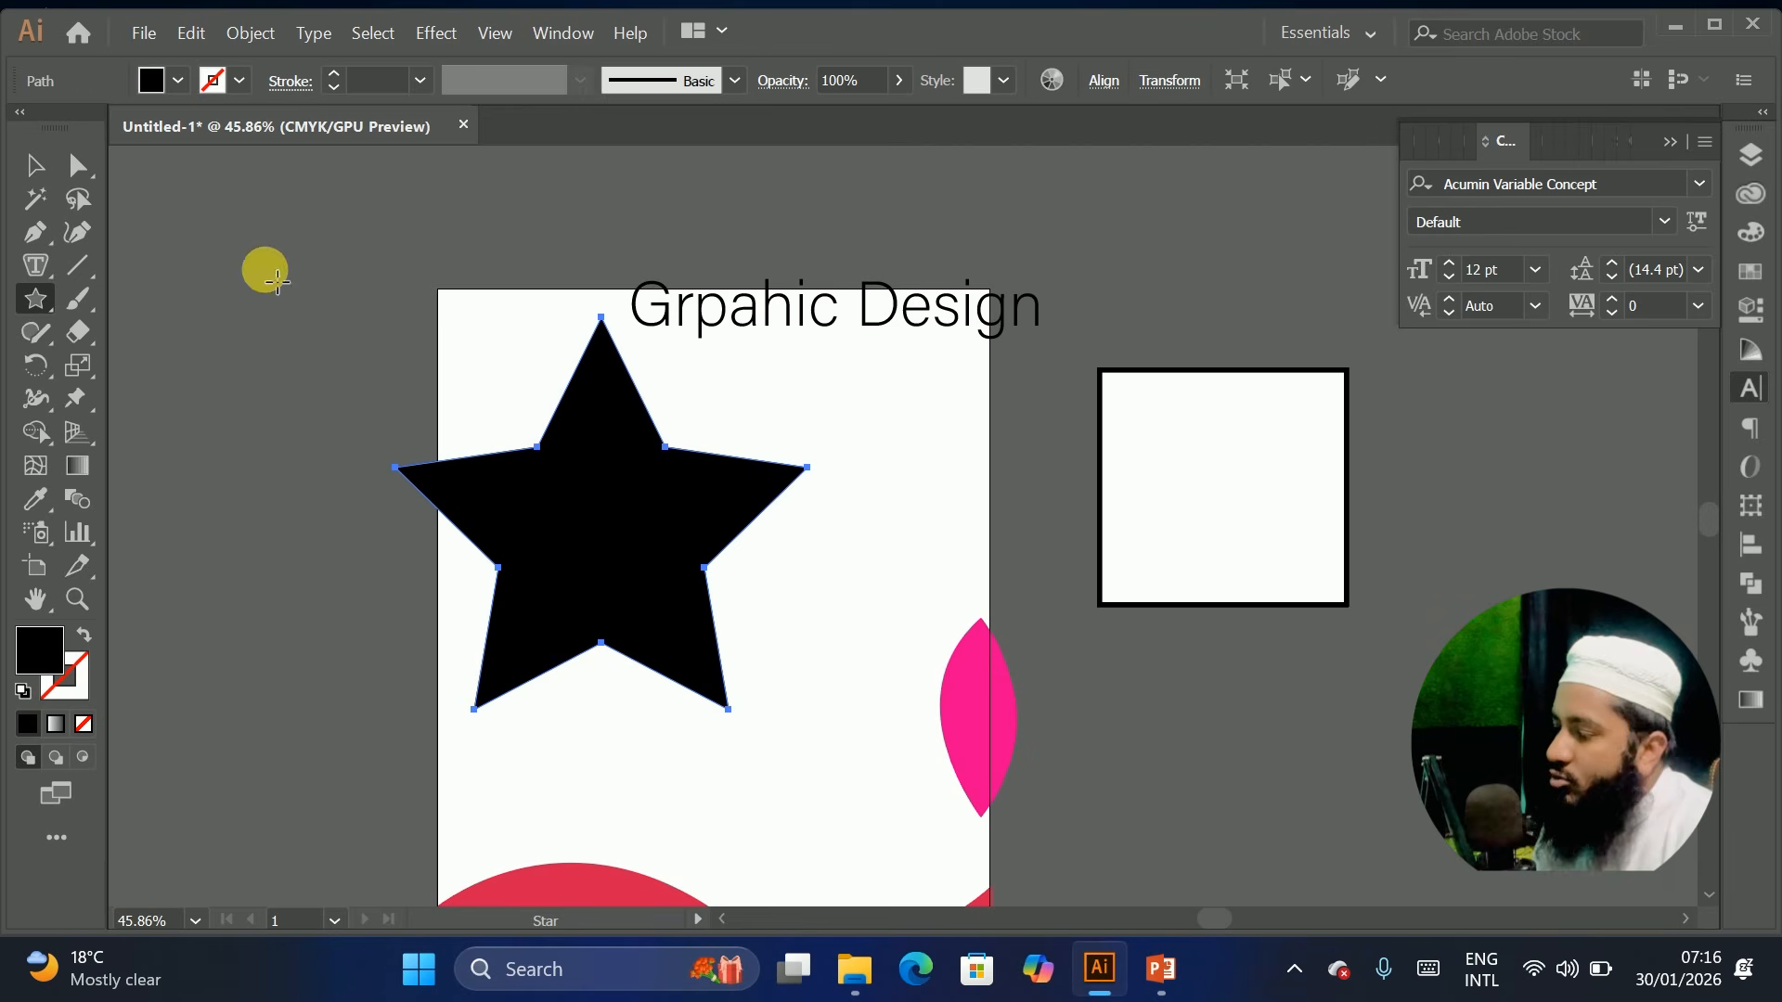
Turn the star into an unfilled area text shape holding placeholder text, and shift it slightly so it lies within the artboard
click(87, 635)
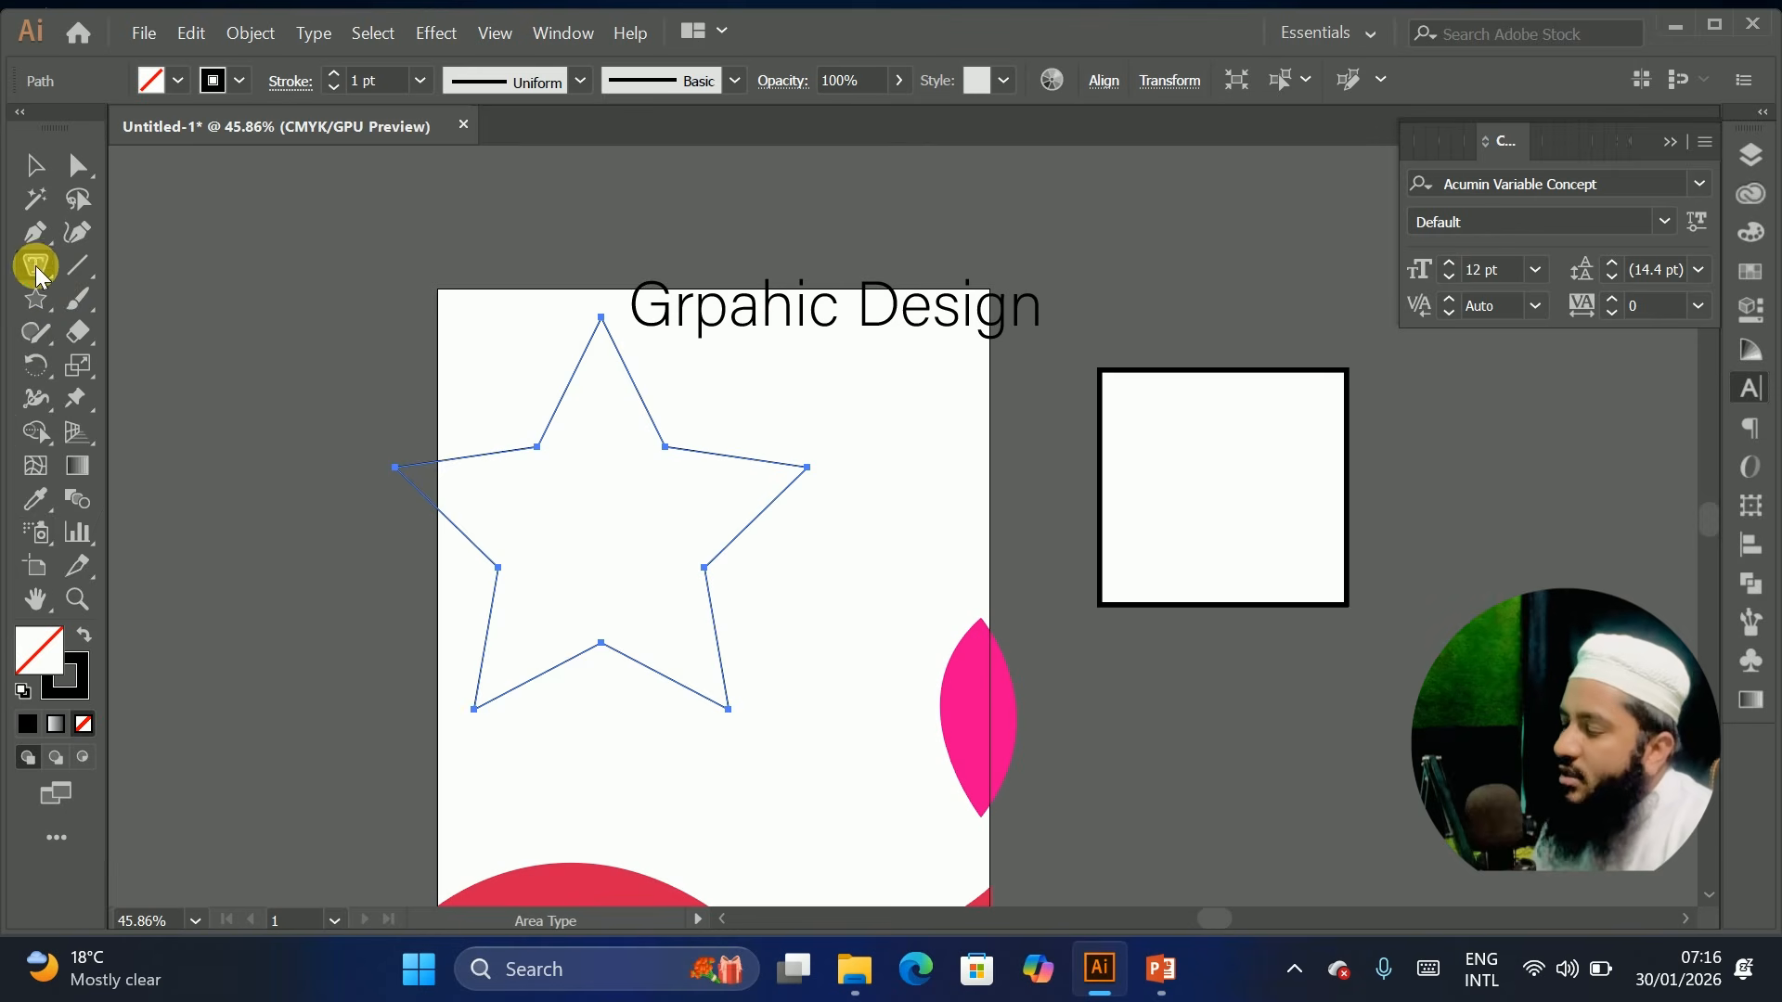
click(414, 473)
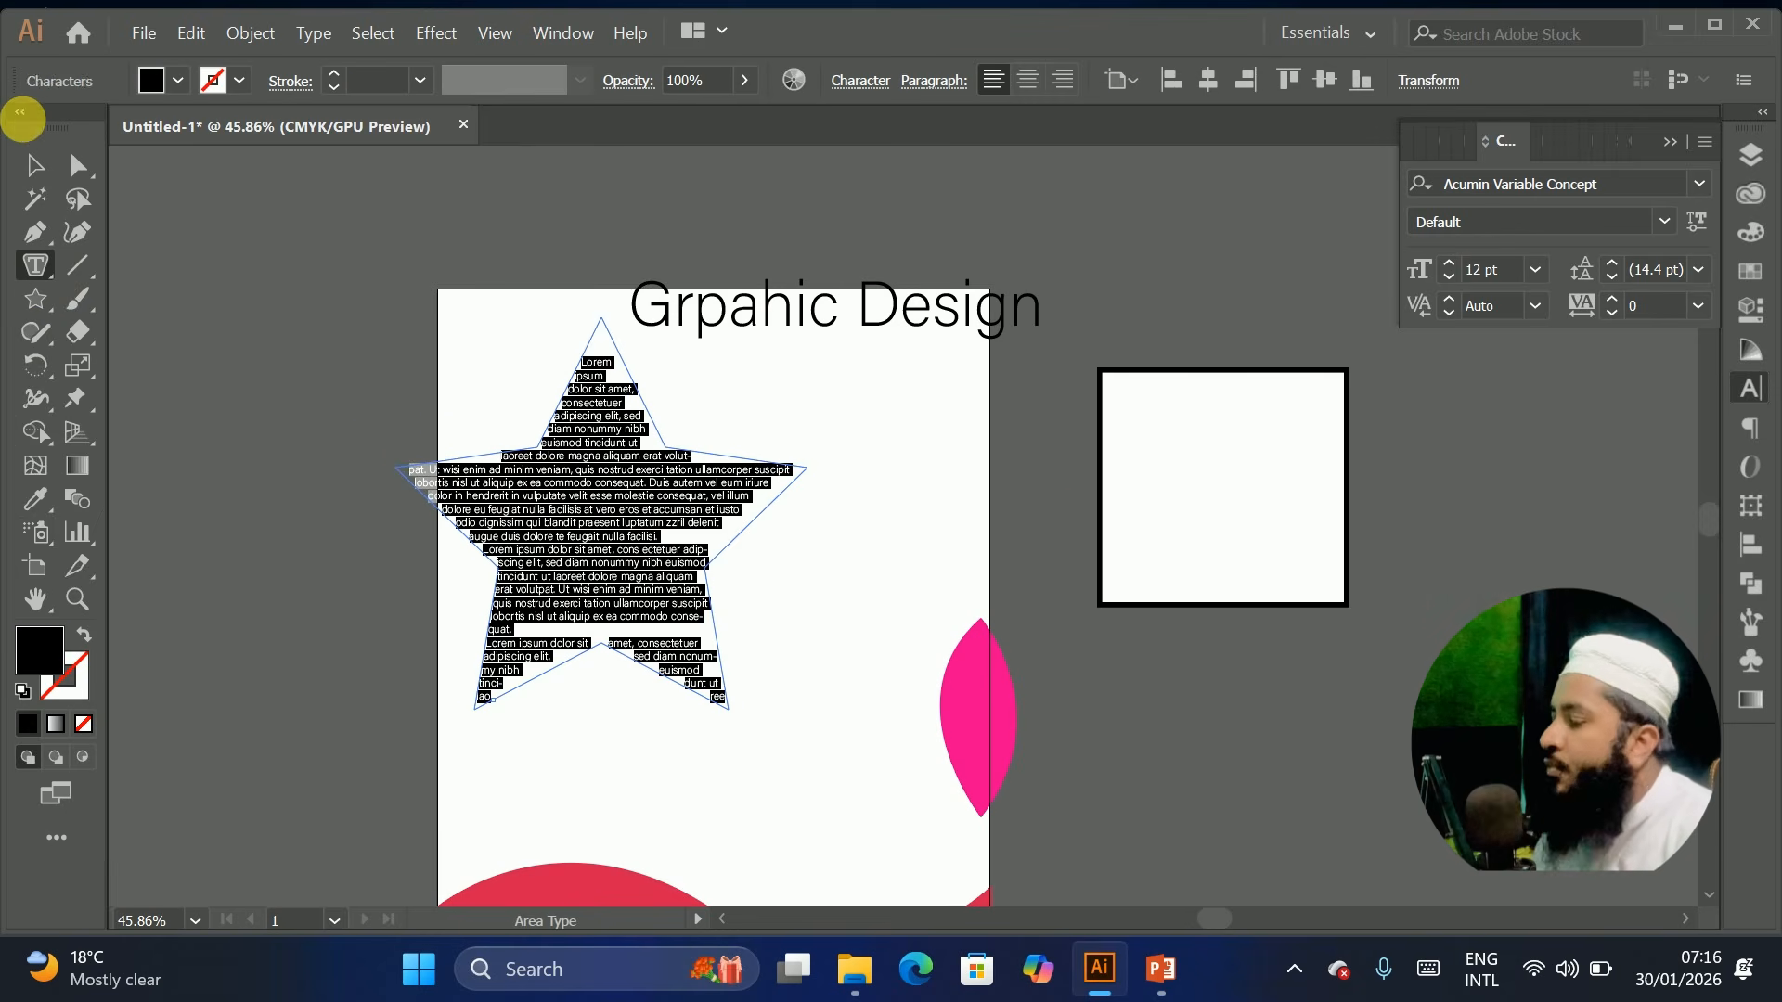
click(25, 165)
drag(635, 534, 675, 543)
click(1020, 517)
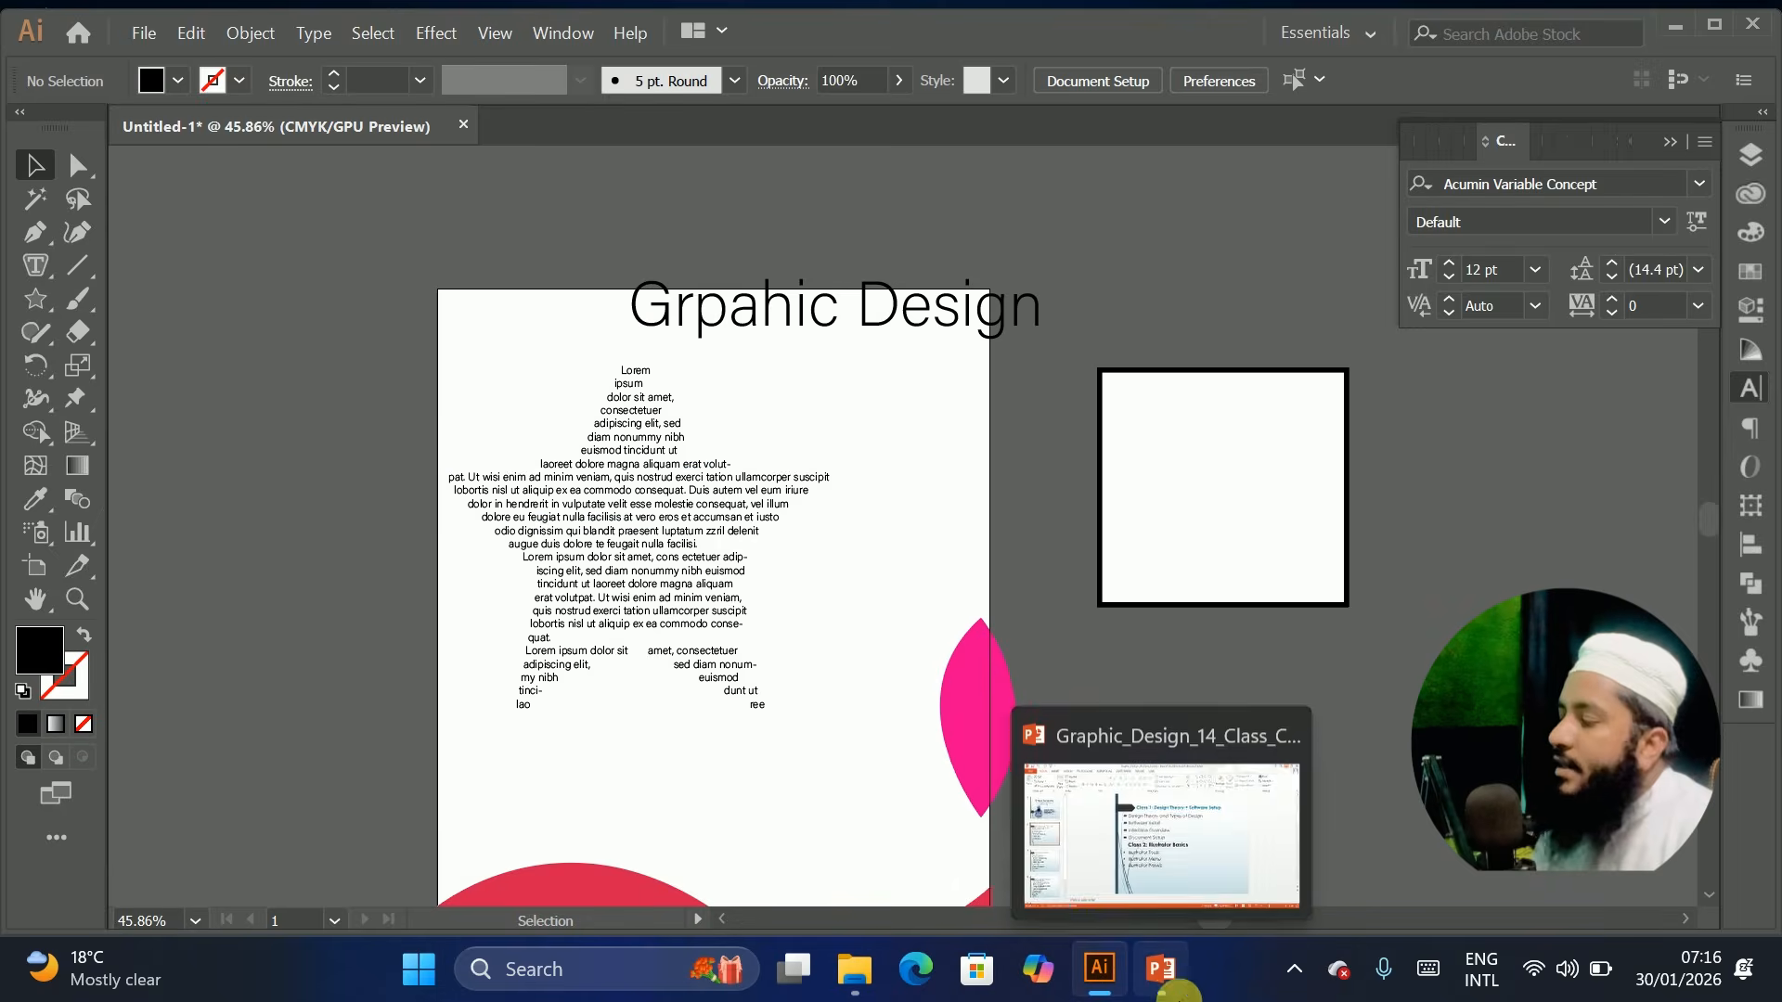
Delete the star-shaped area text from the artboard
key(z)
click(687, 507)
drag(838, 719, 629, 849)
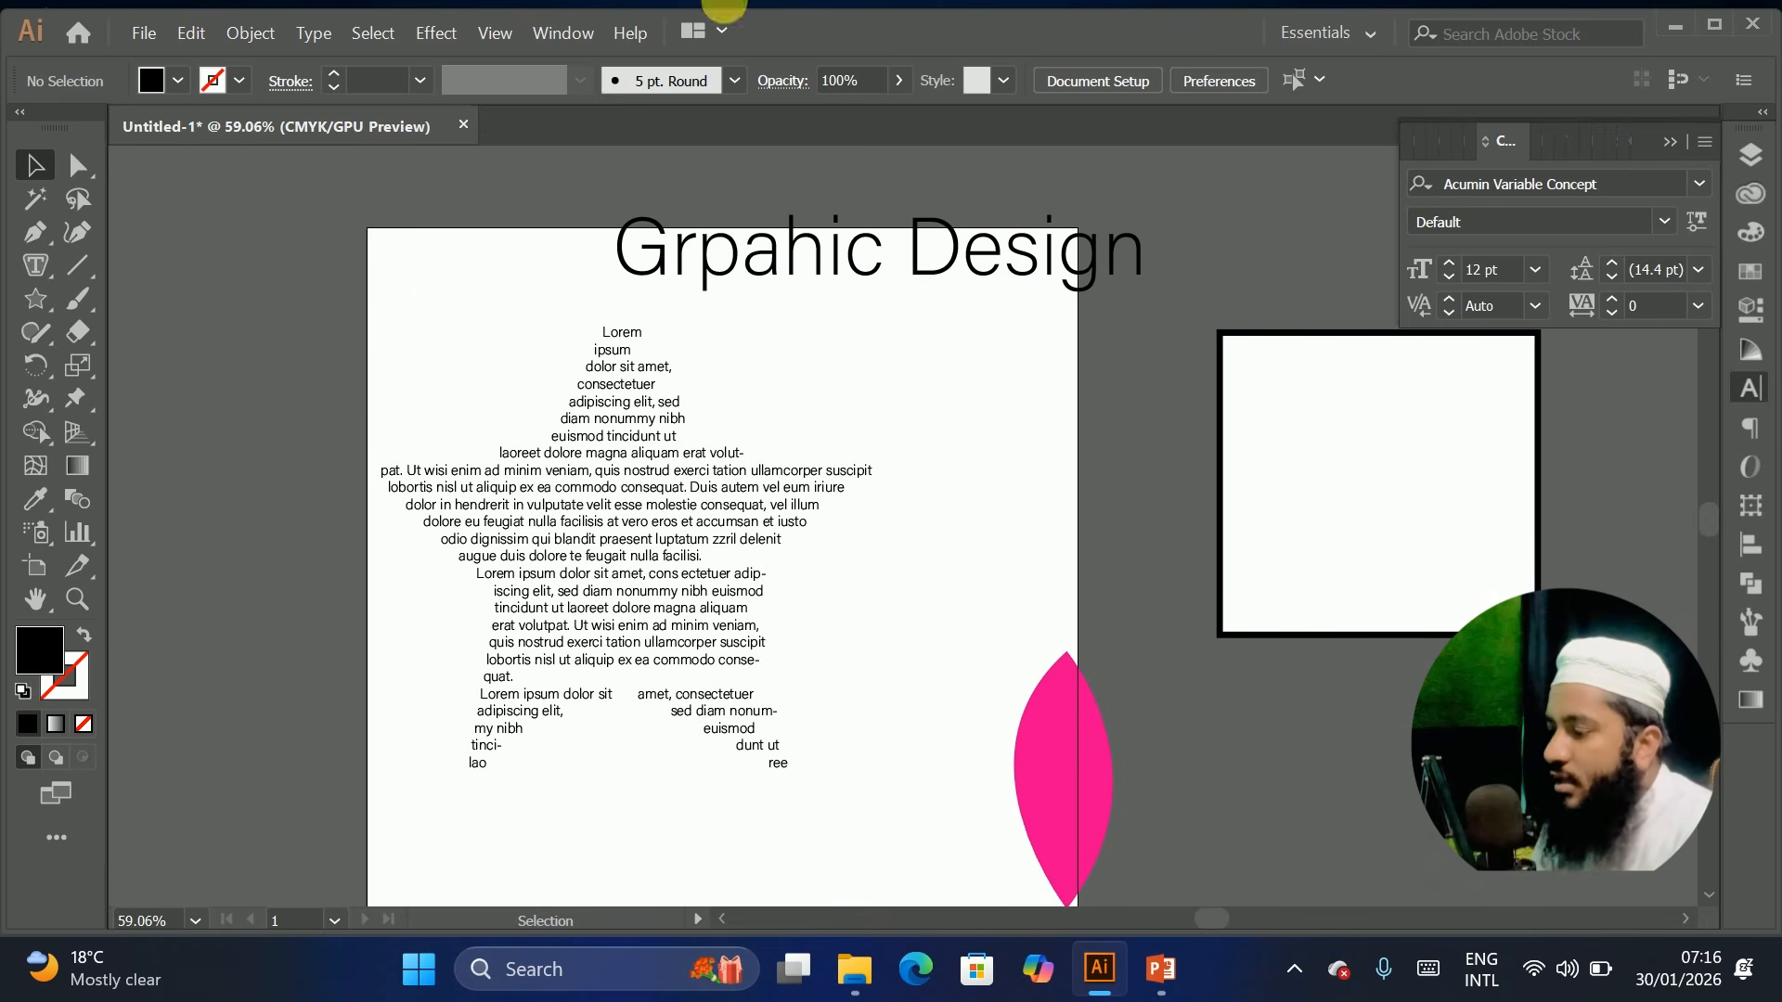
click(37, 259)
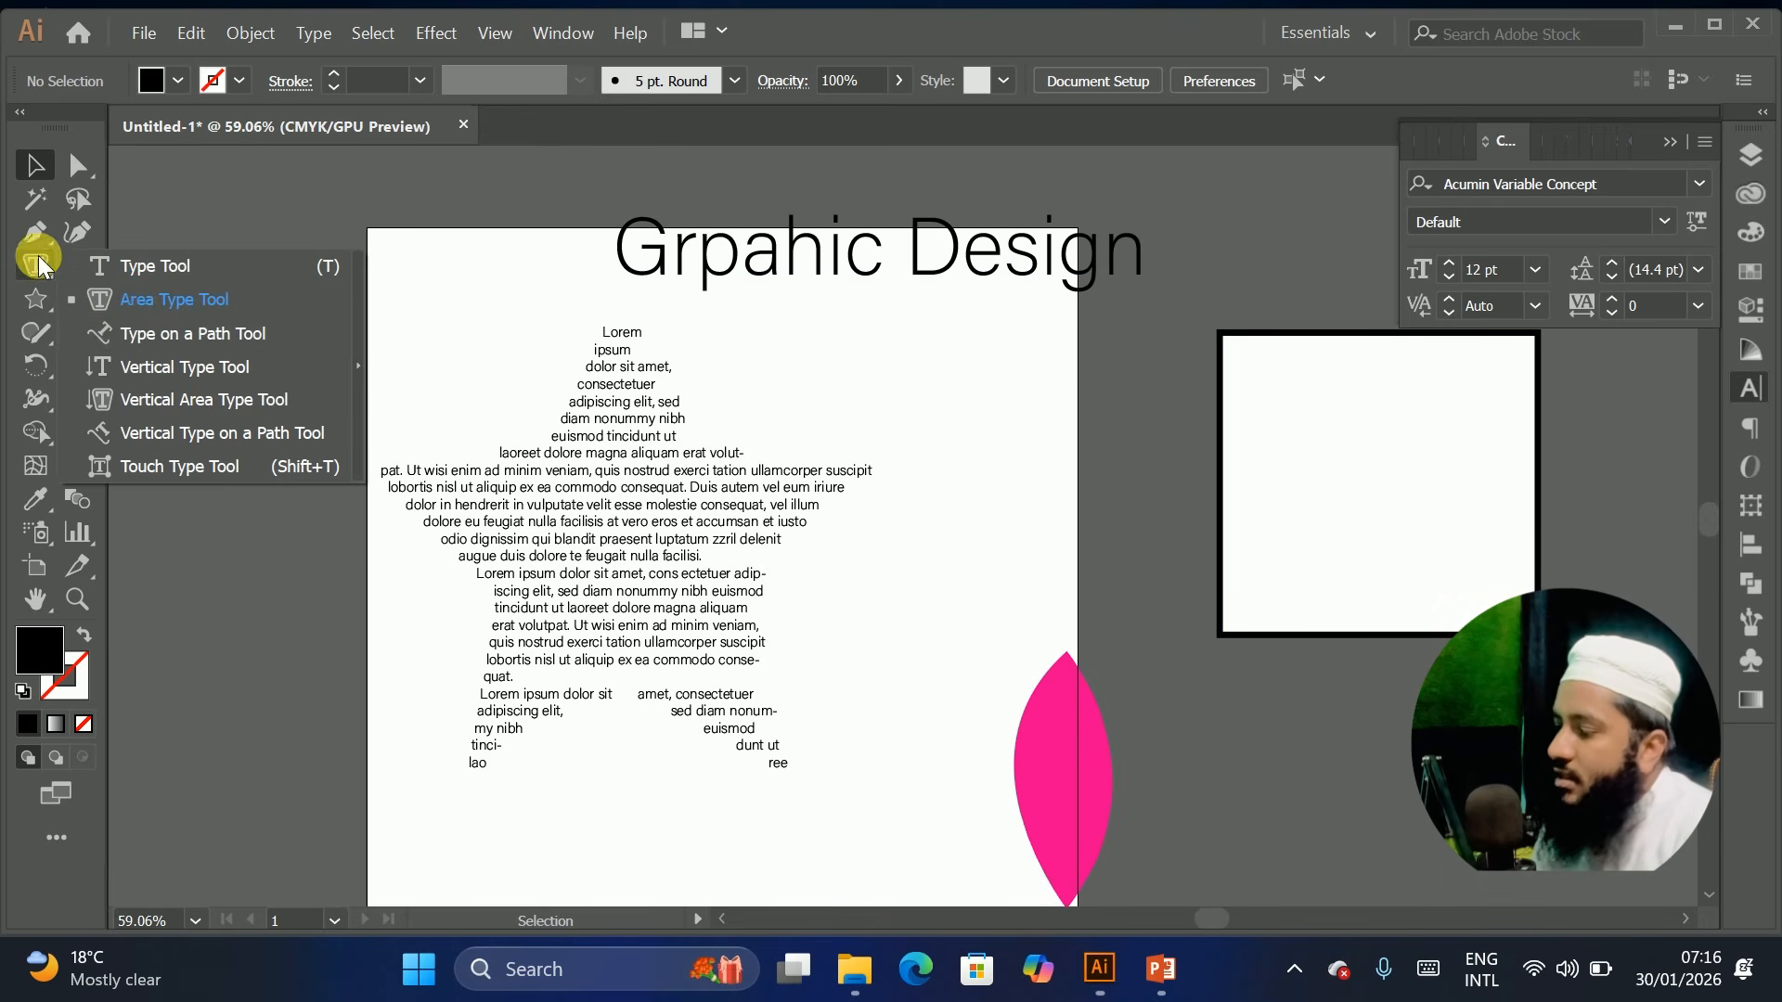
click(135, 334)
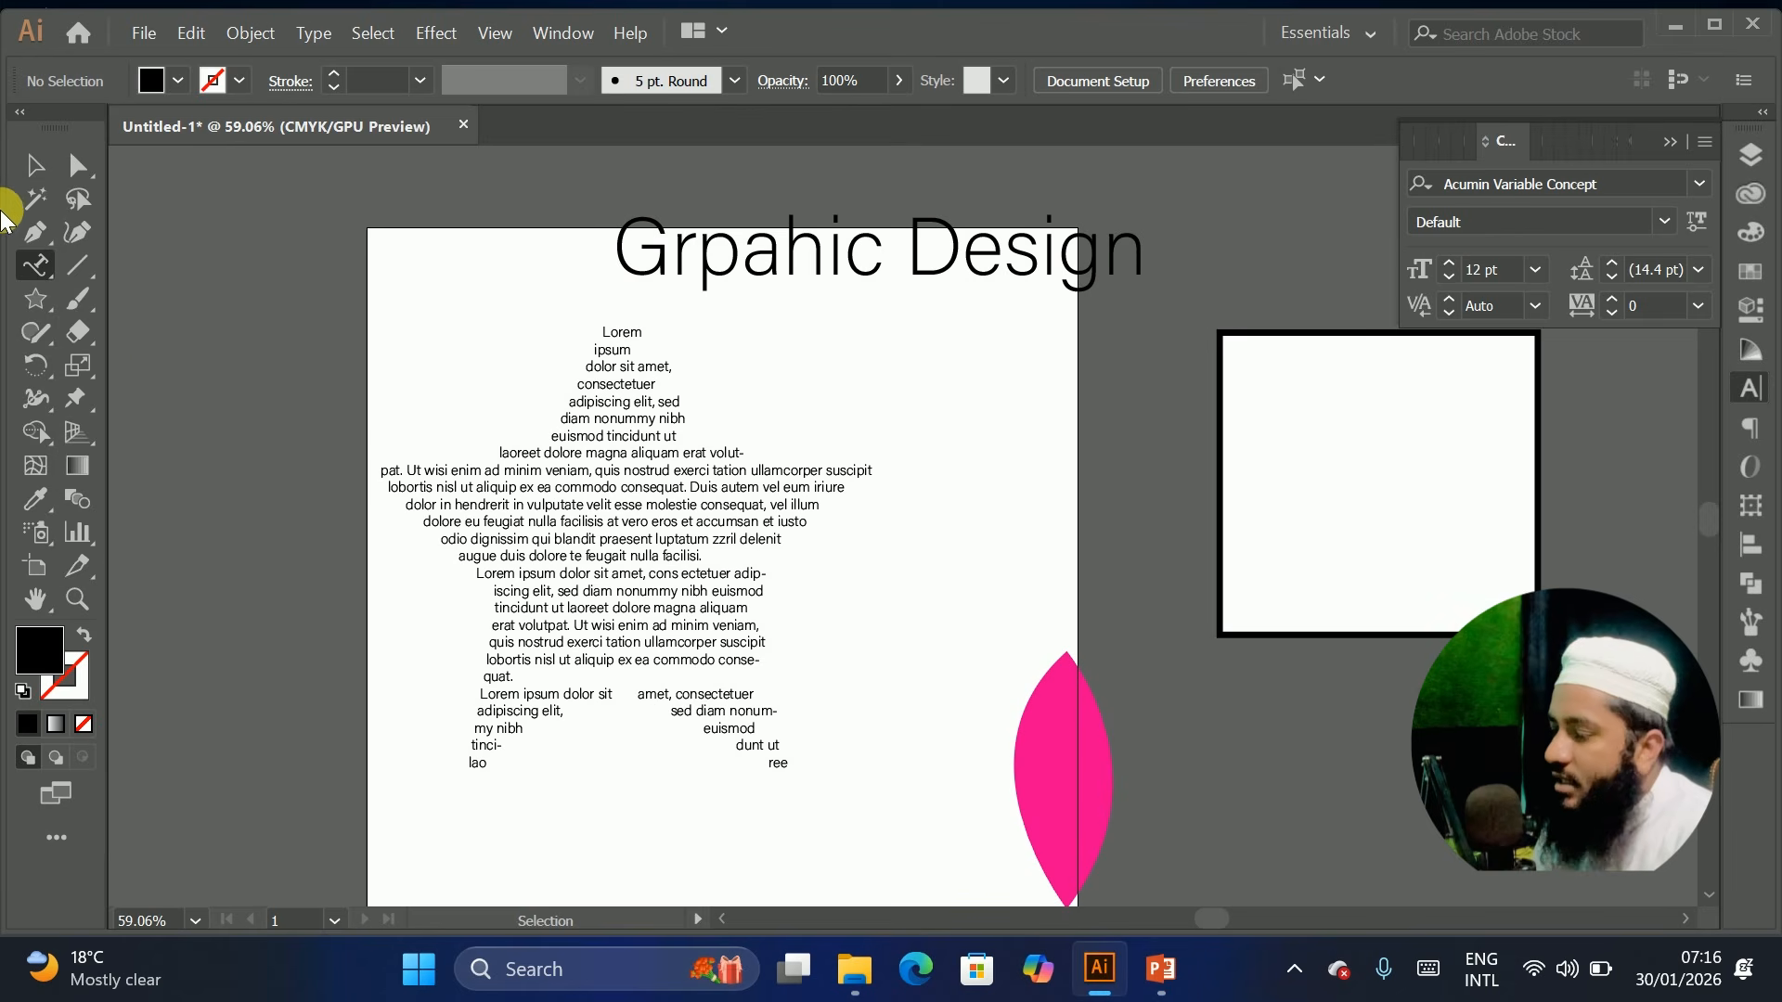
click(30, 167)
click(610, 431)
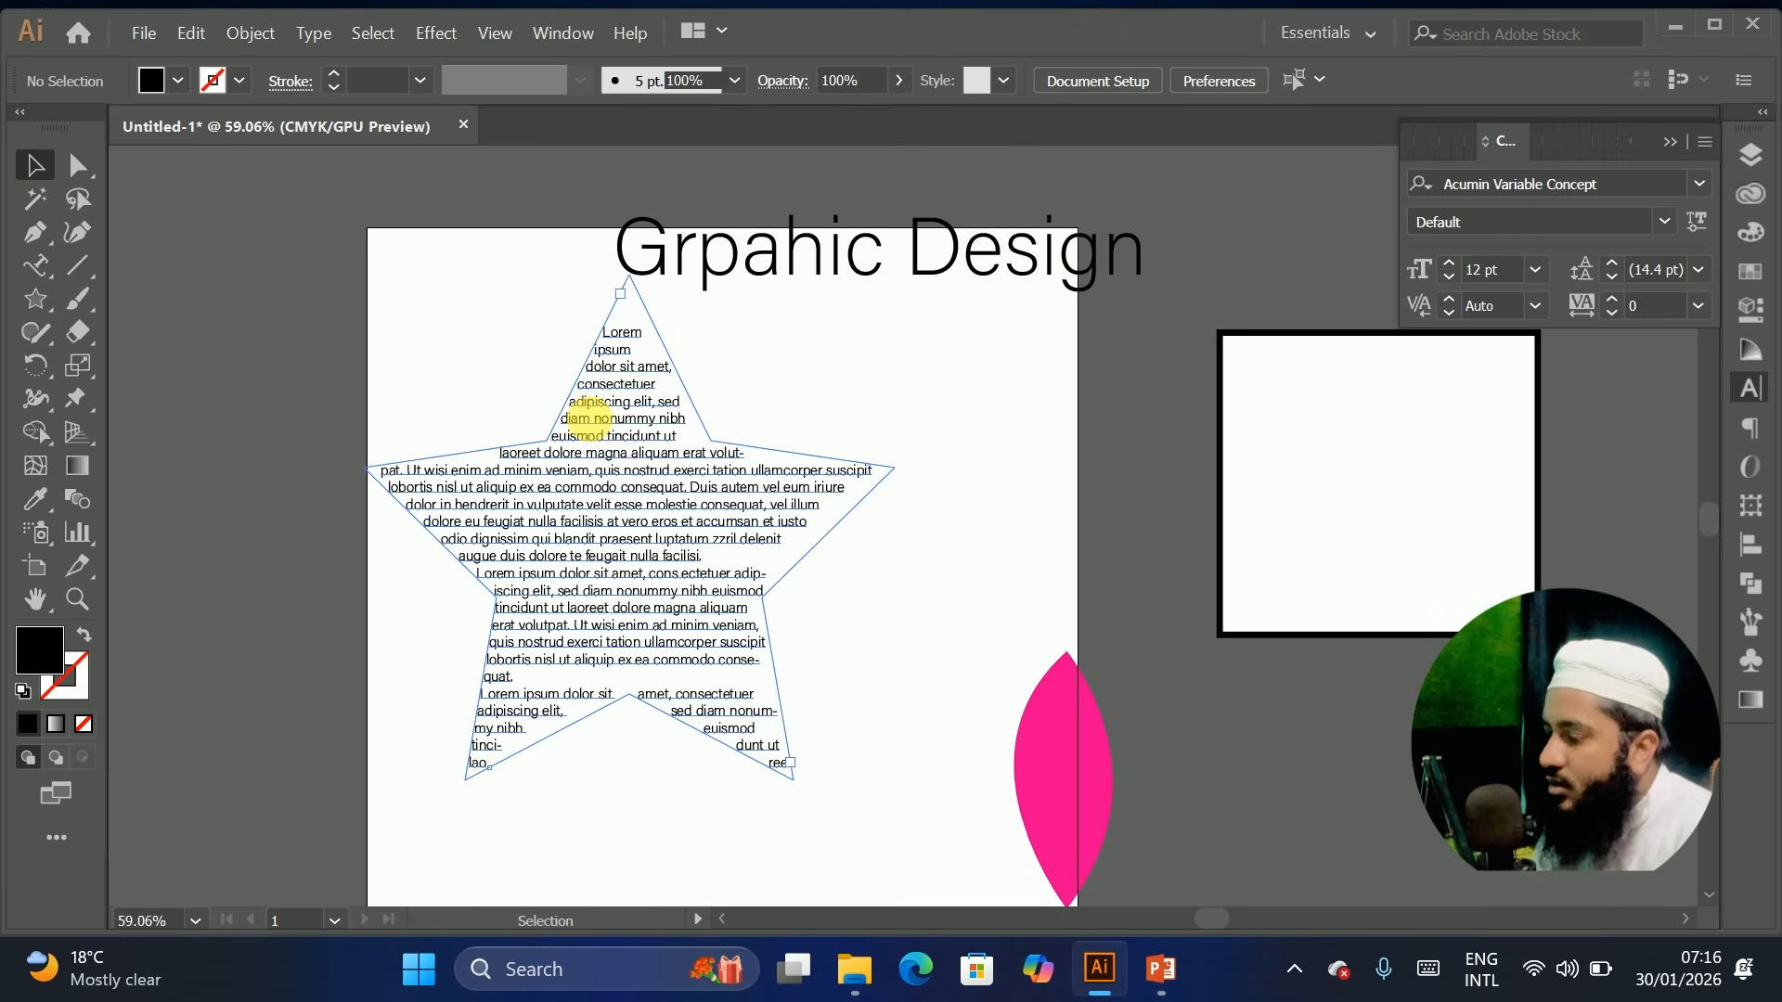
key(Delete)
Draw an open S-shaped curve across the artboard with the Pen tool, with a black stroke and no fill
click(35, 232)
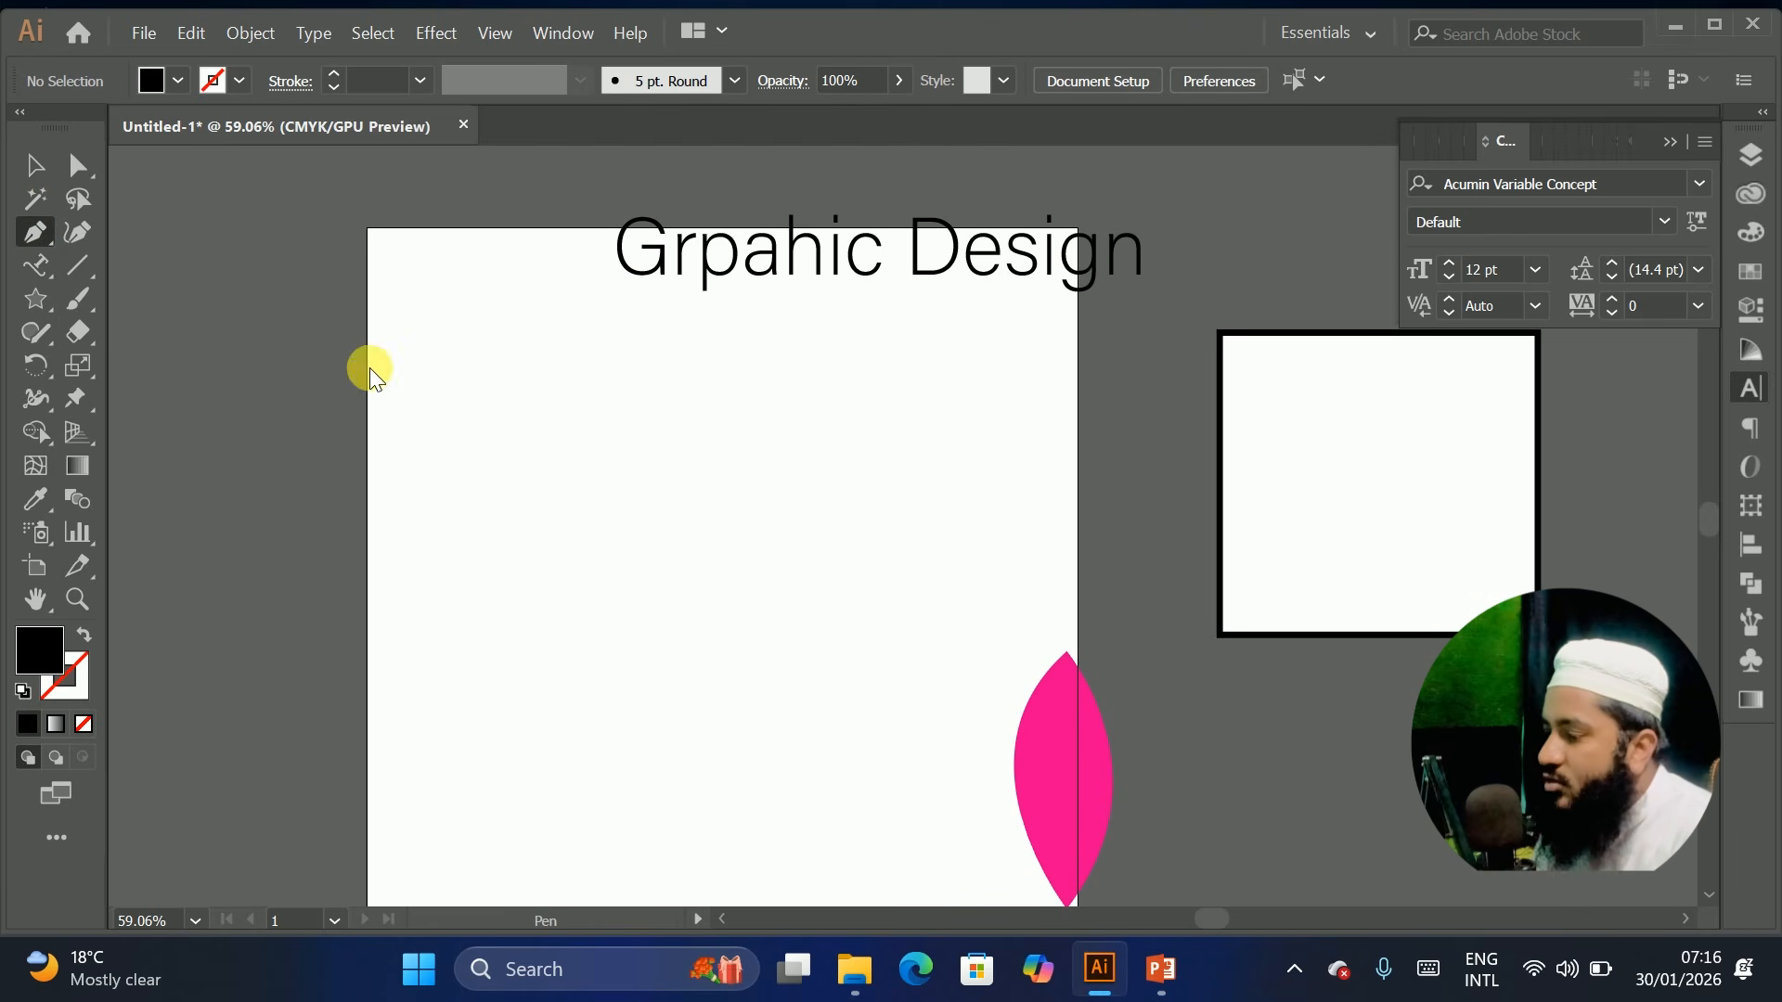
click(388, 490)
drag(688, 504, 898, 604)
drag(1052, 452, 81, 664)
click(86, 635)
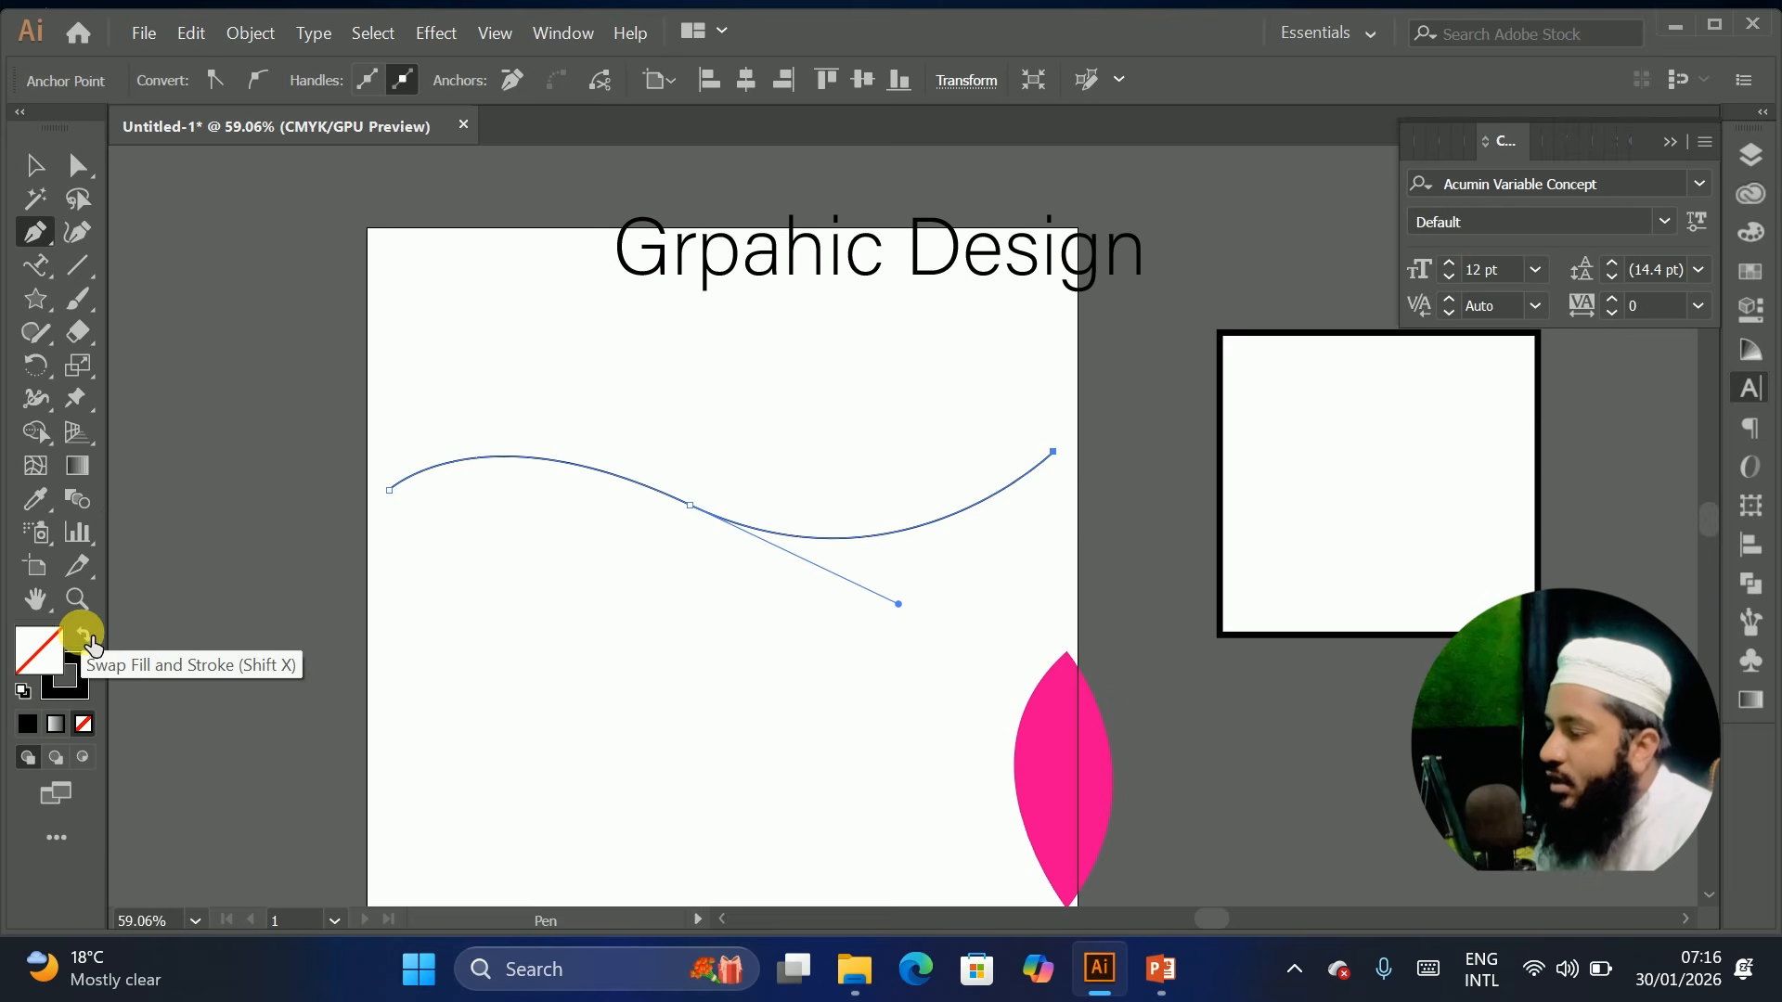
click(22, 167)
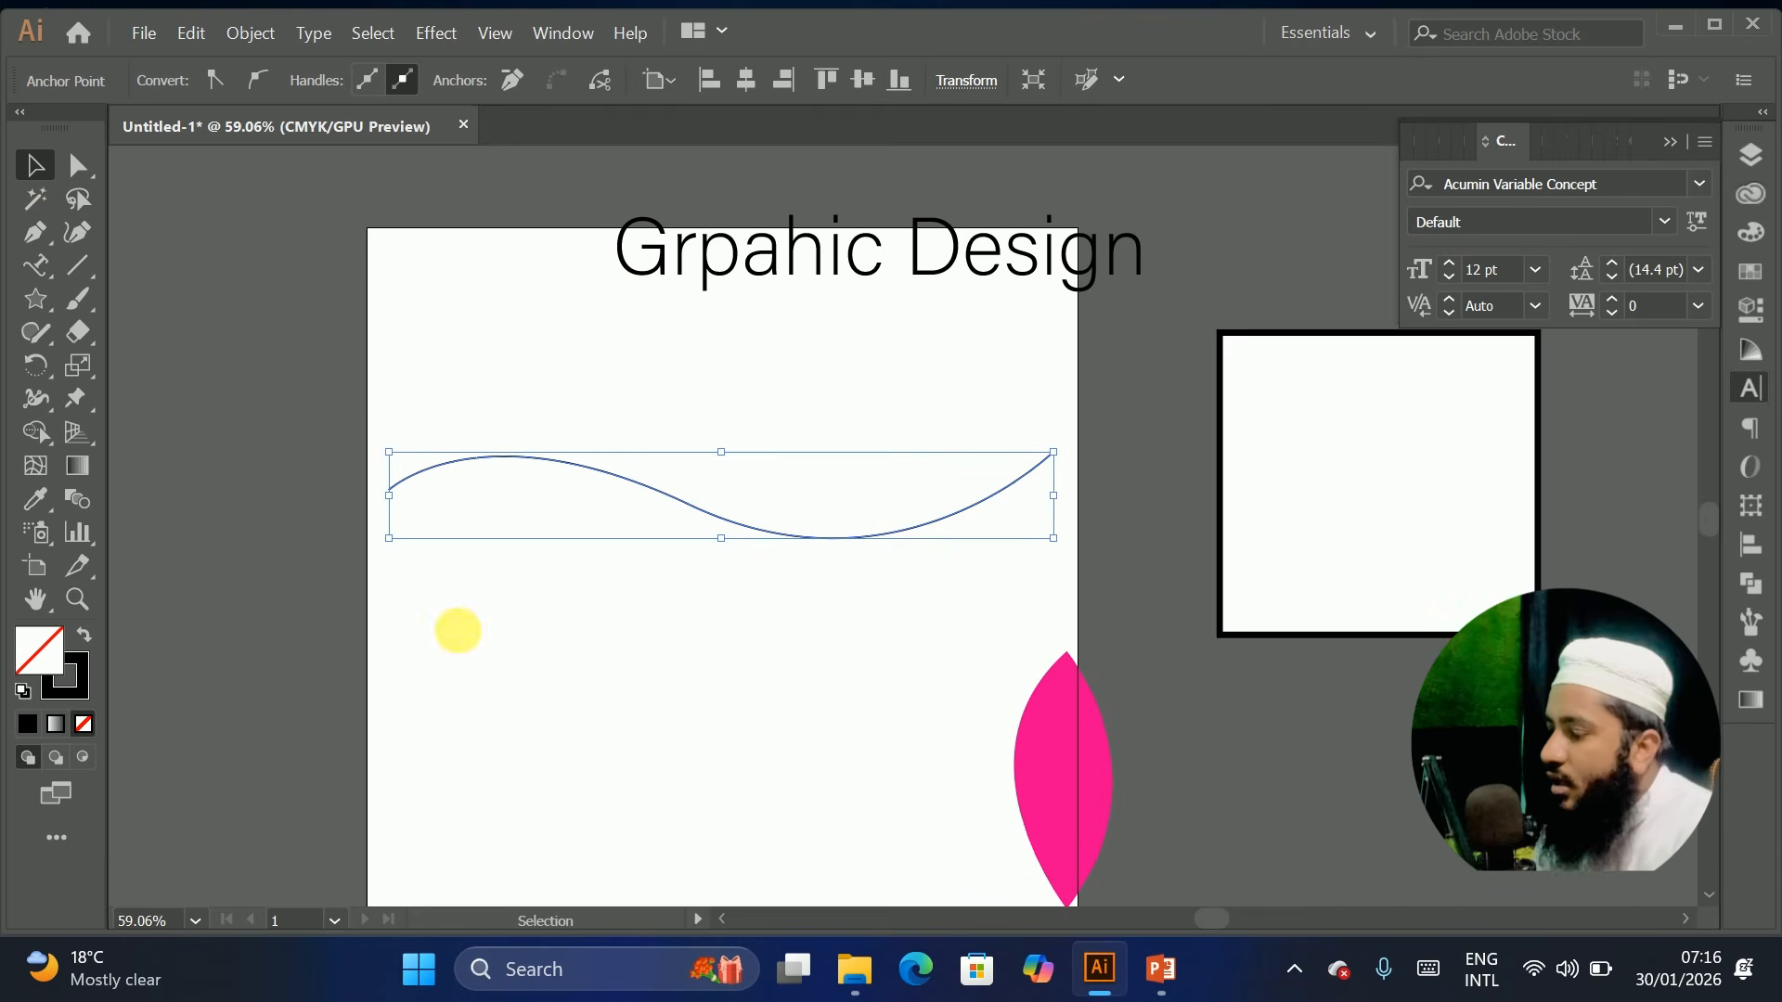
Place placeholder text along the S-shaped curve with the Type on a Path tool, starting near its left end
click(44, 264)
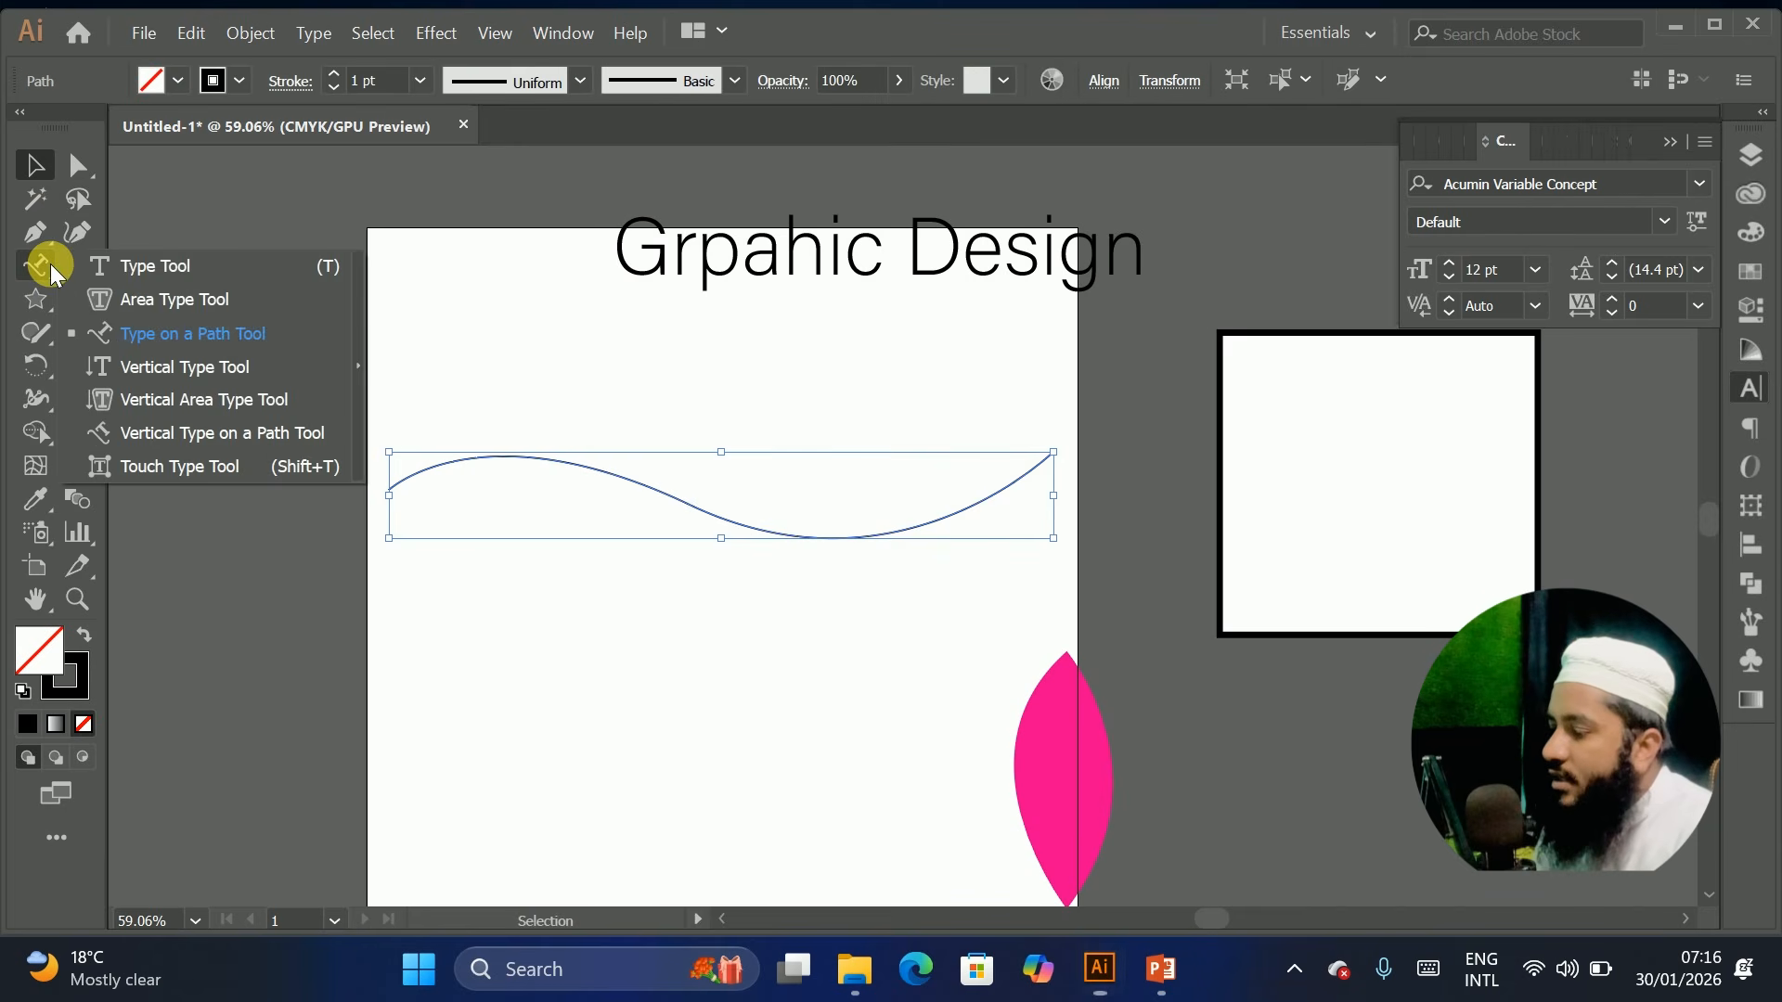
click(149, 339)
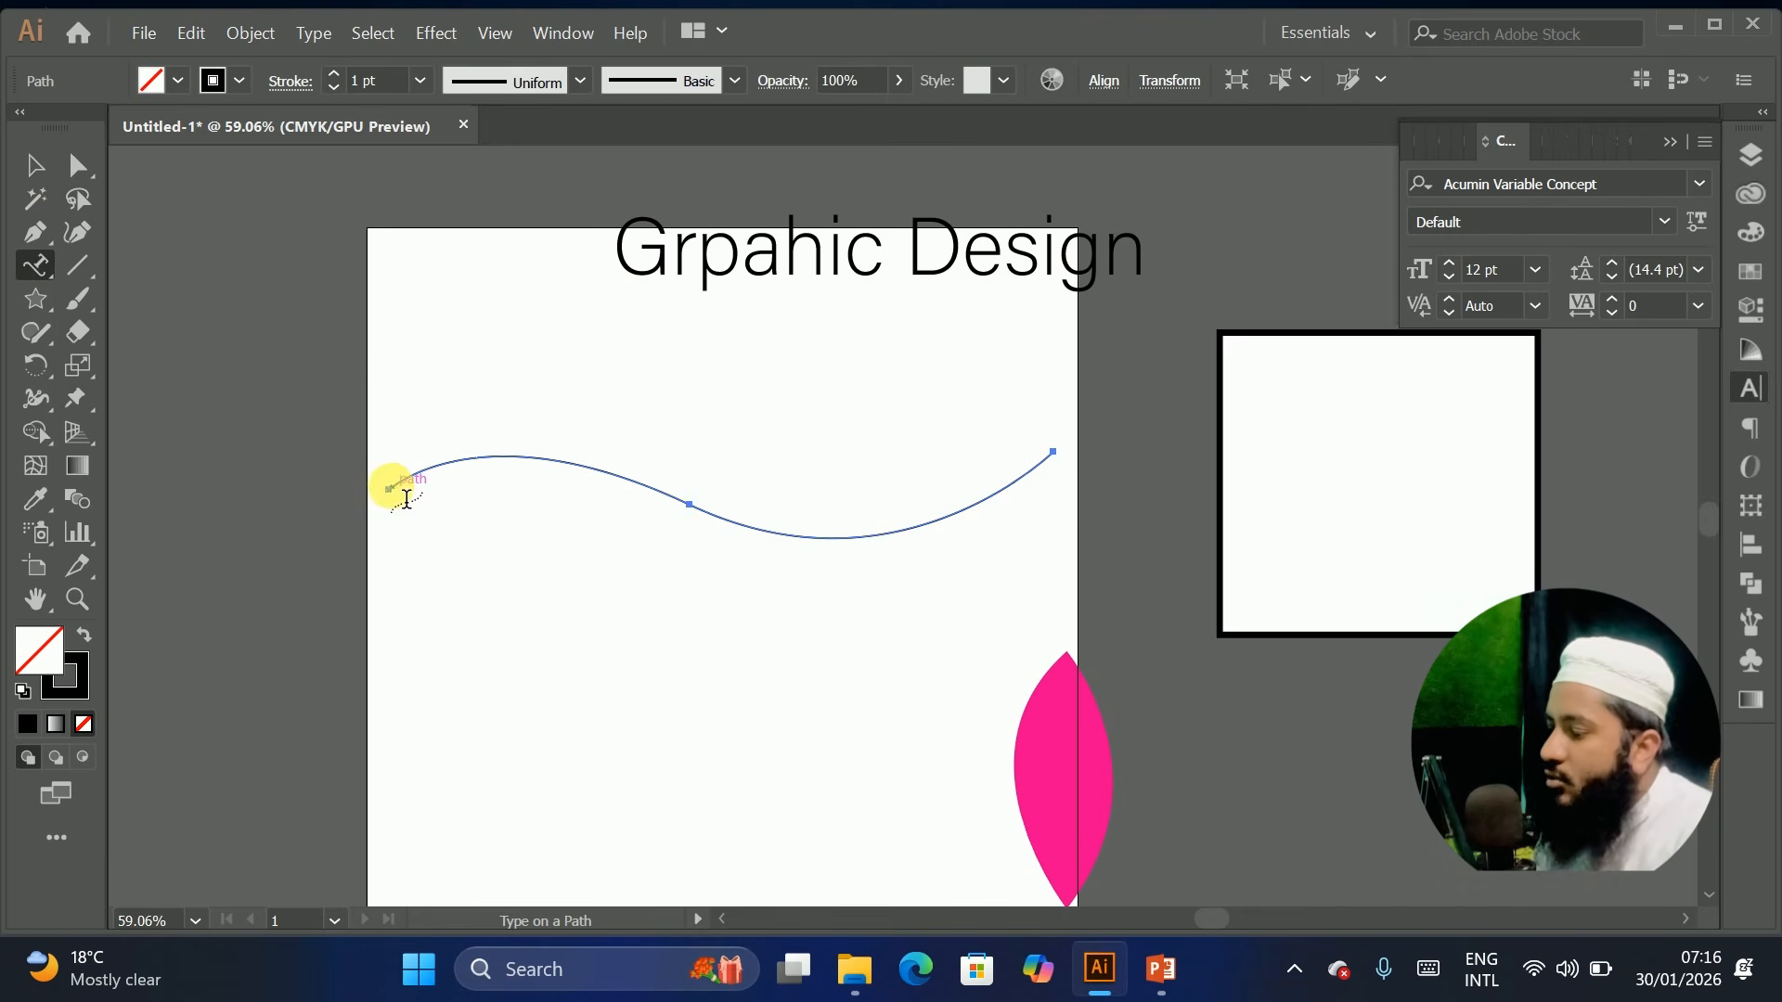
click(407, 499)
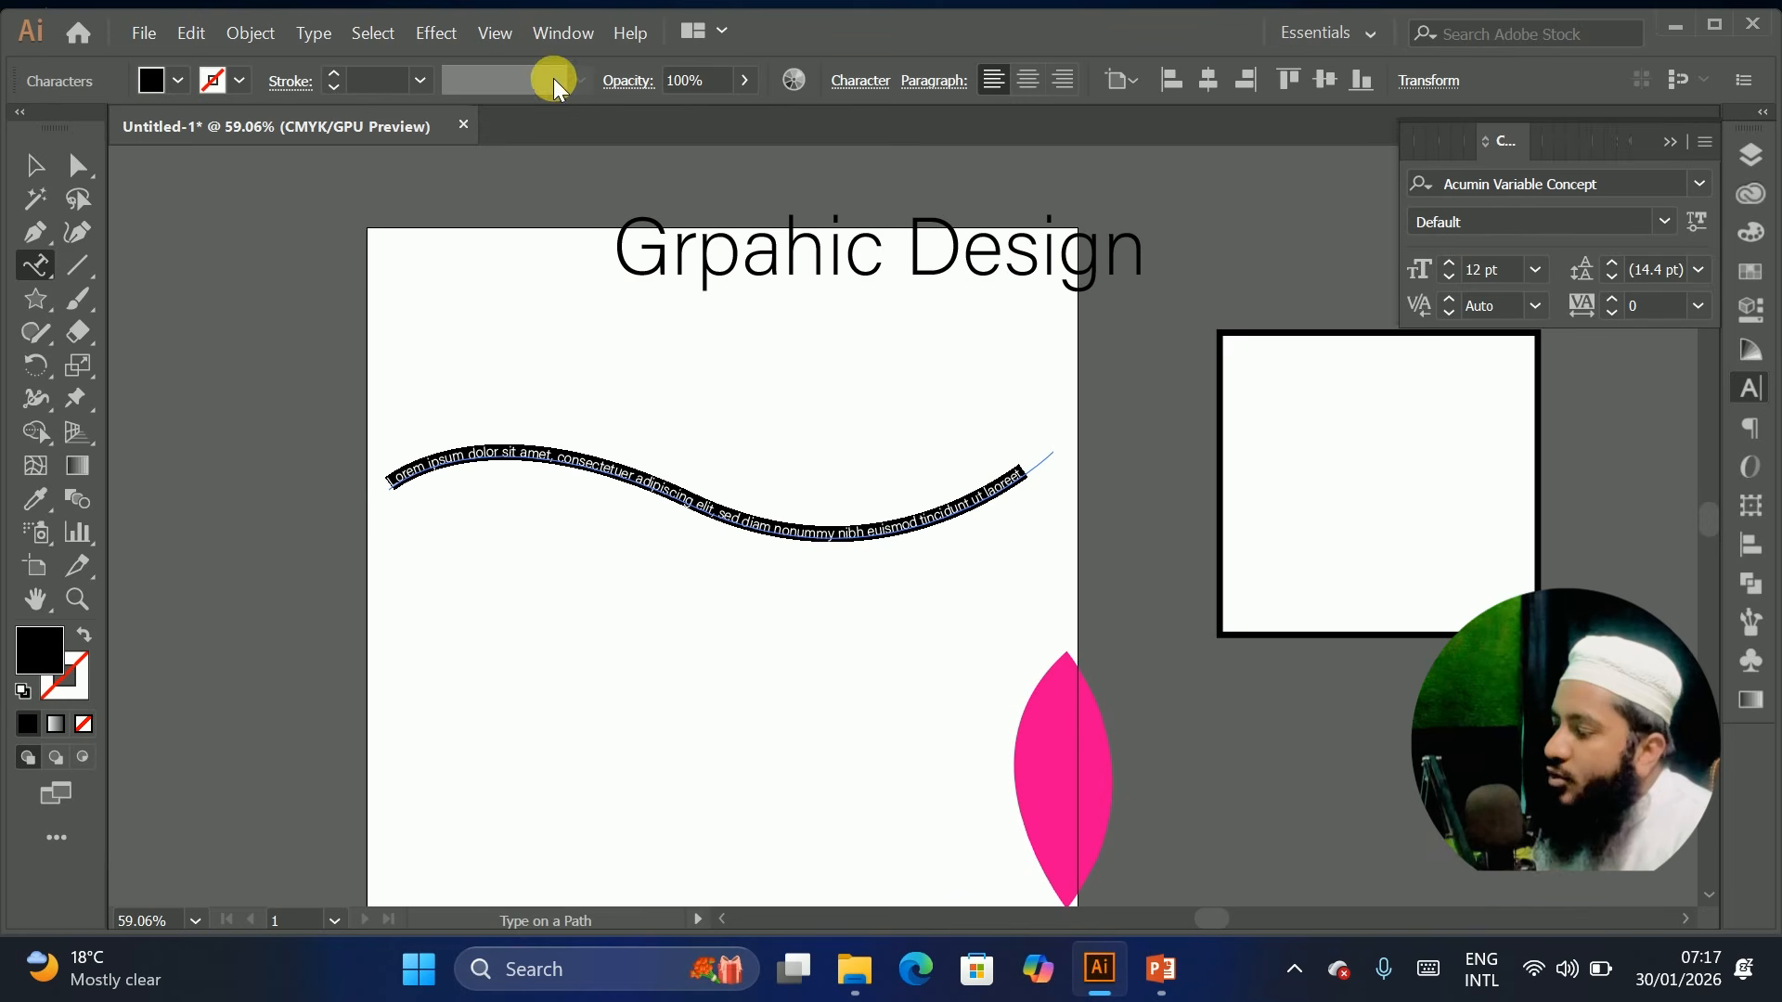
Raise the curved text's stroke weight to 9 pt and select the text object
click(332, 74)
click(331, 75)
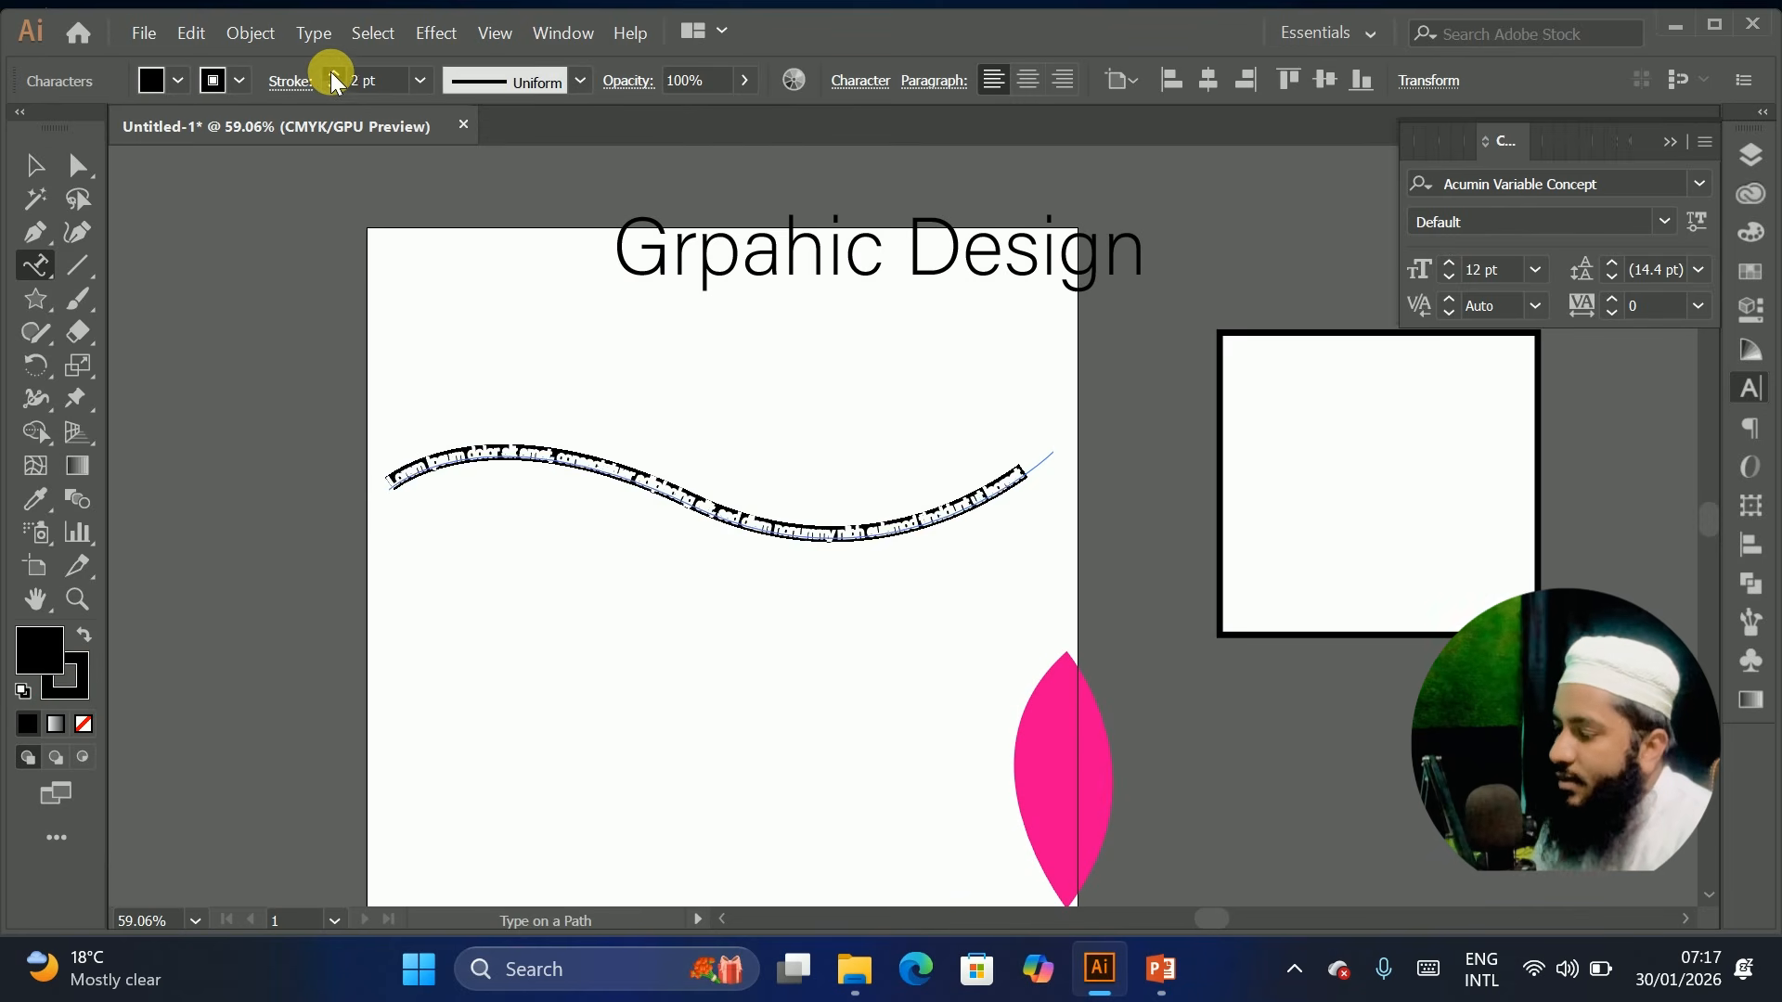
click(331, 74)
click(331, 74)
click(331, 74)
click(331, 74)
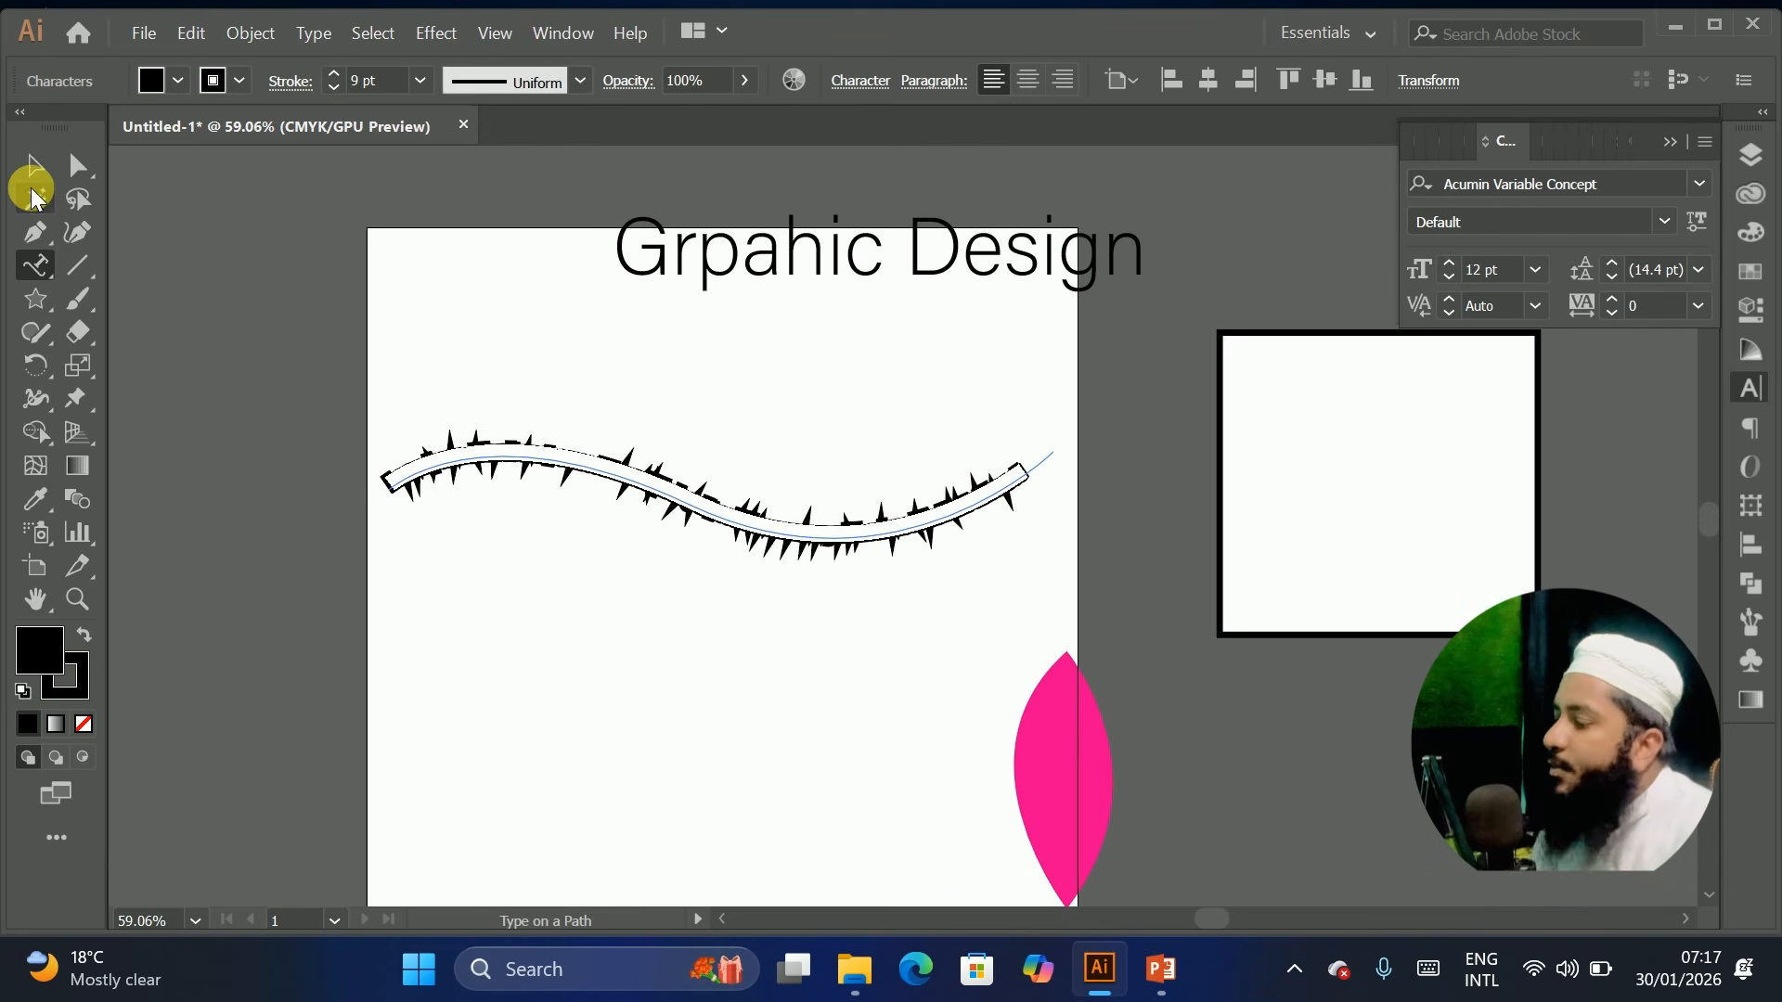
click(32, 167)
click(751, 707)
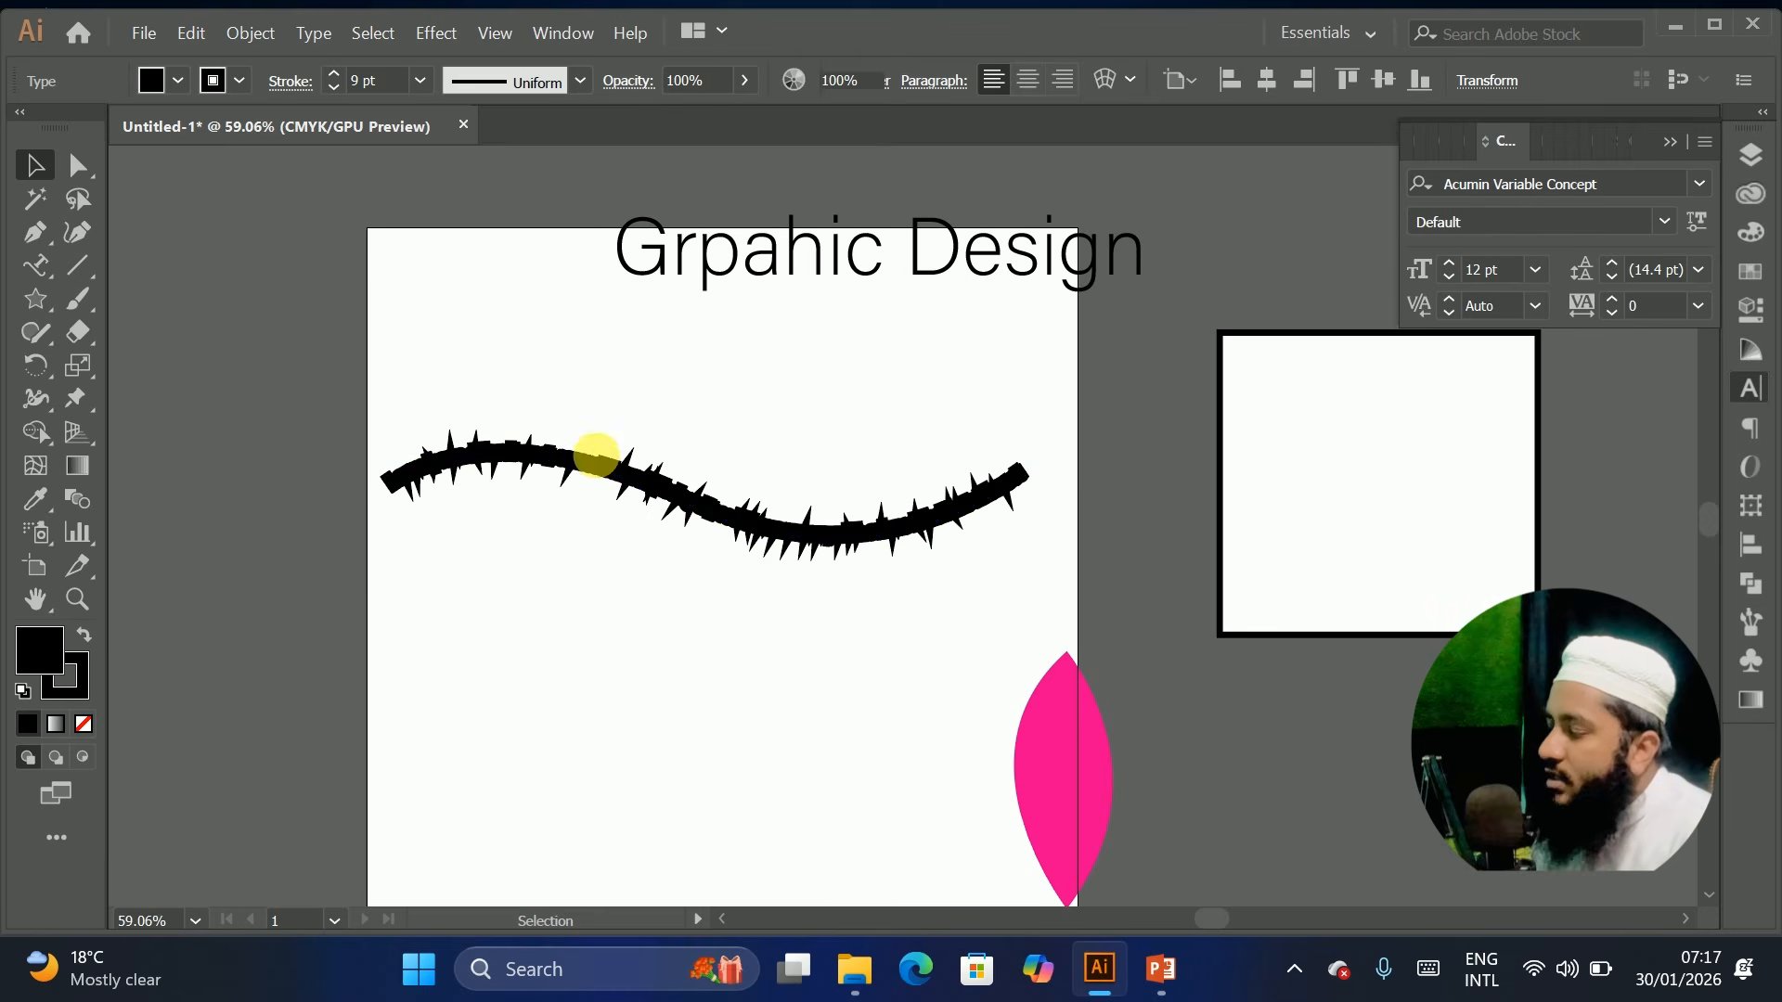
click(601, 468)
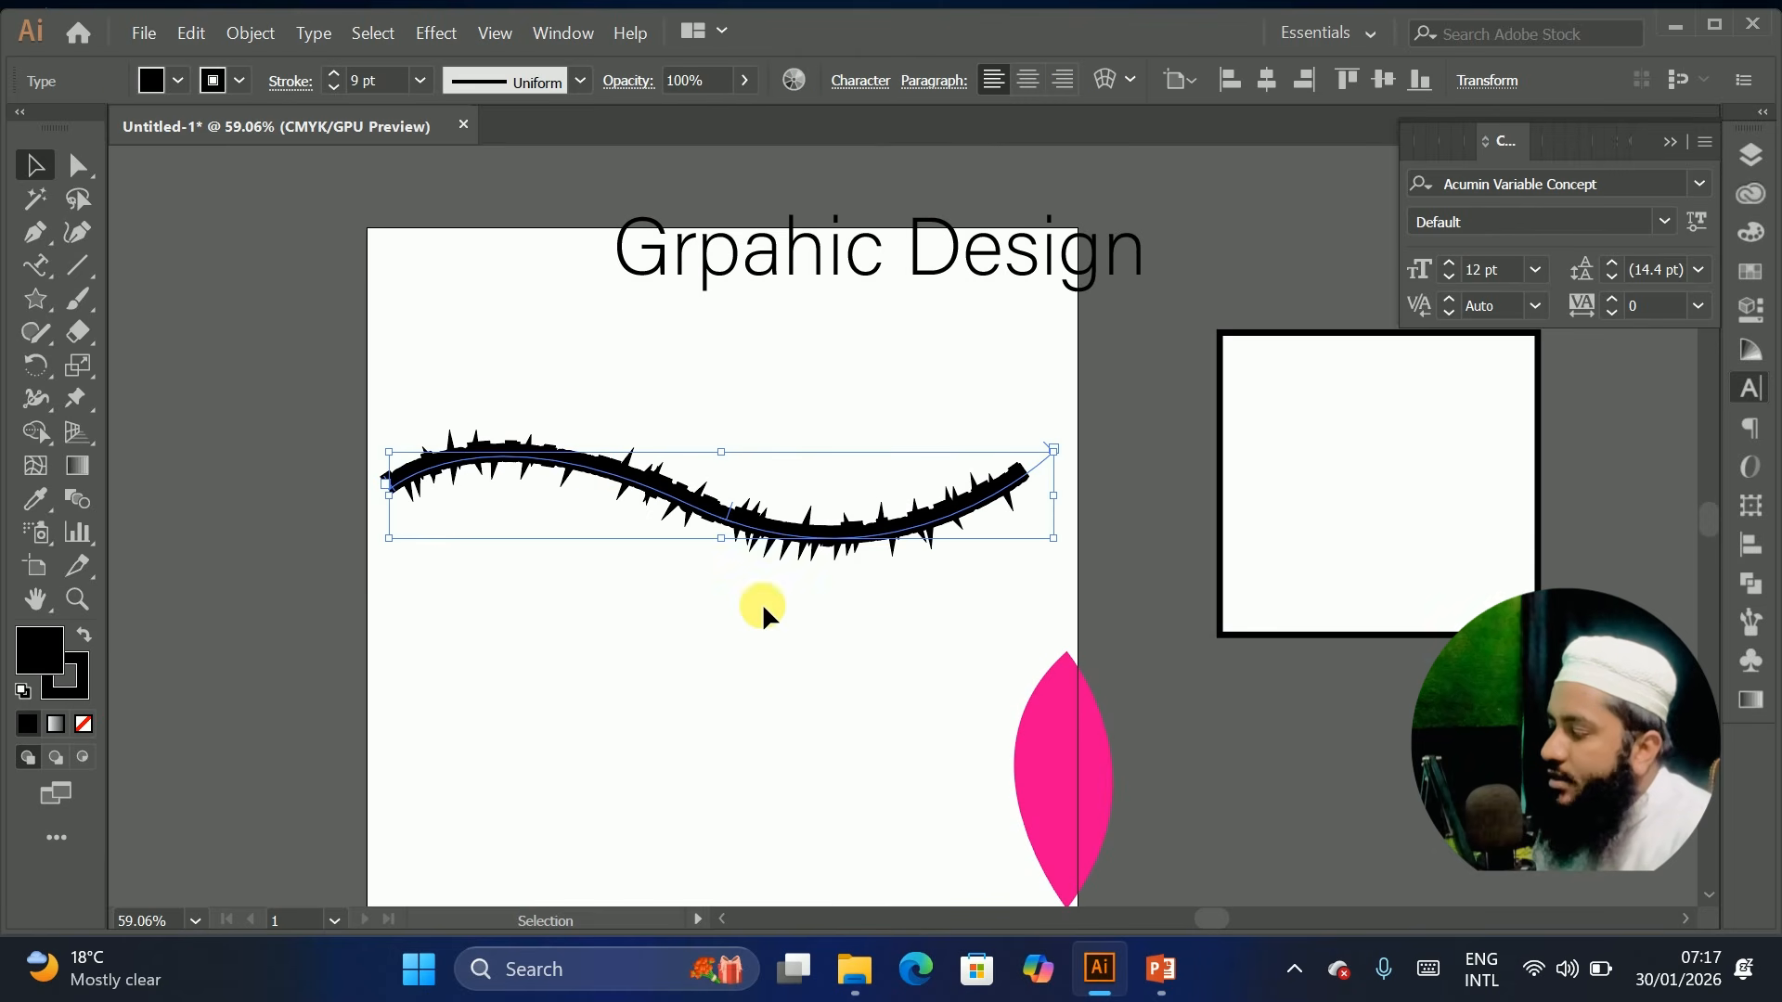
Undo the stroke weight increases on the curved text and deselect it
key(ctrl+z)
key(ctrl+z)
key(ctrl+z)
key(ctrl+z)
key(ctrl+z)
key(ctrl+z)
key(ctrl+z)
key(ctrl+z)
key(ctrl+z)
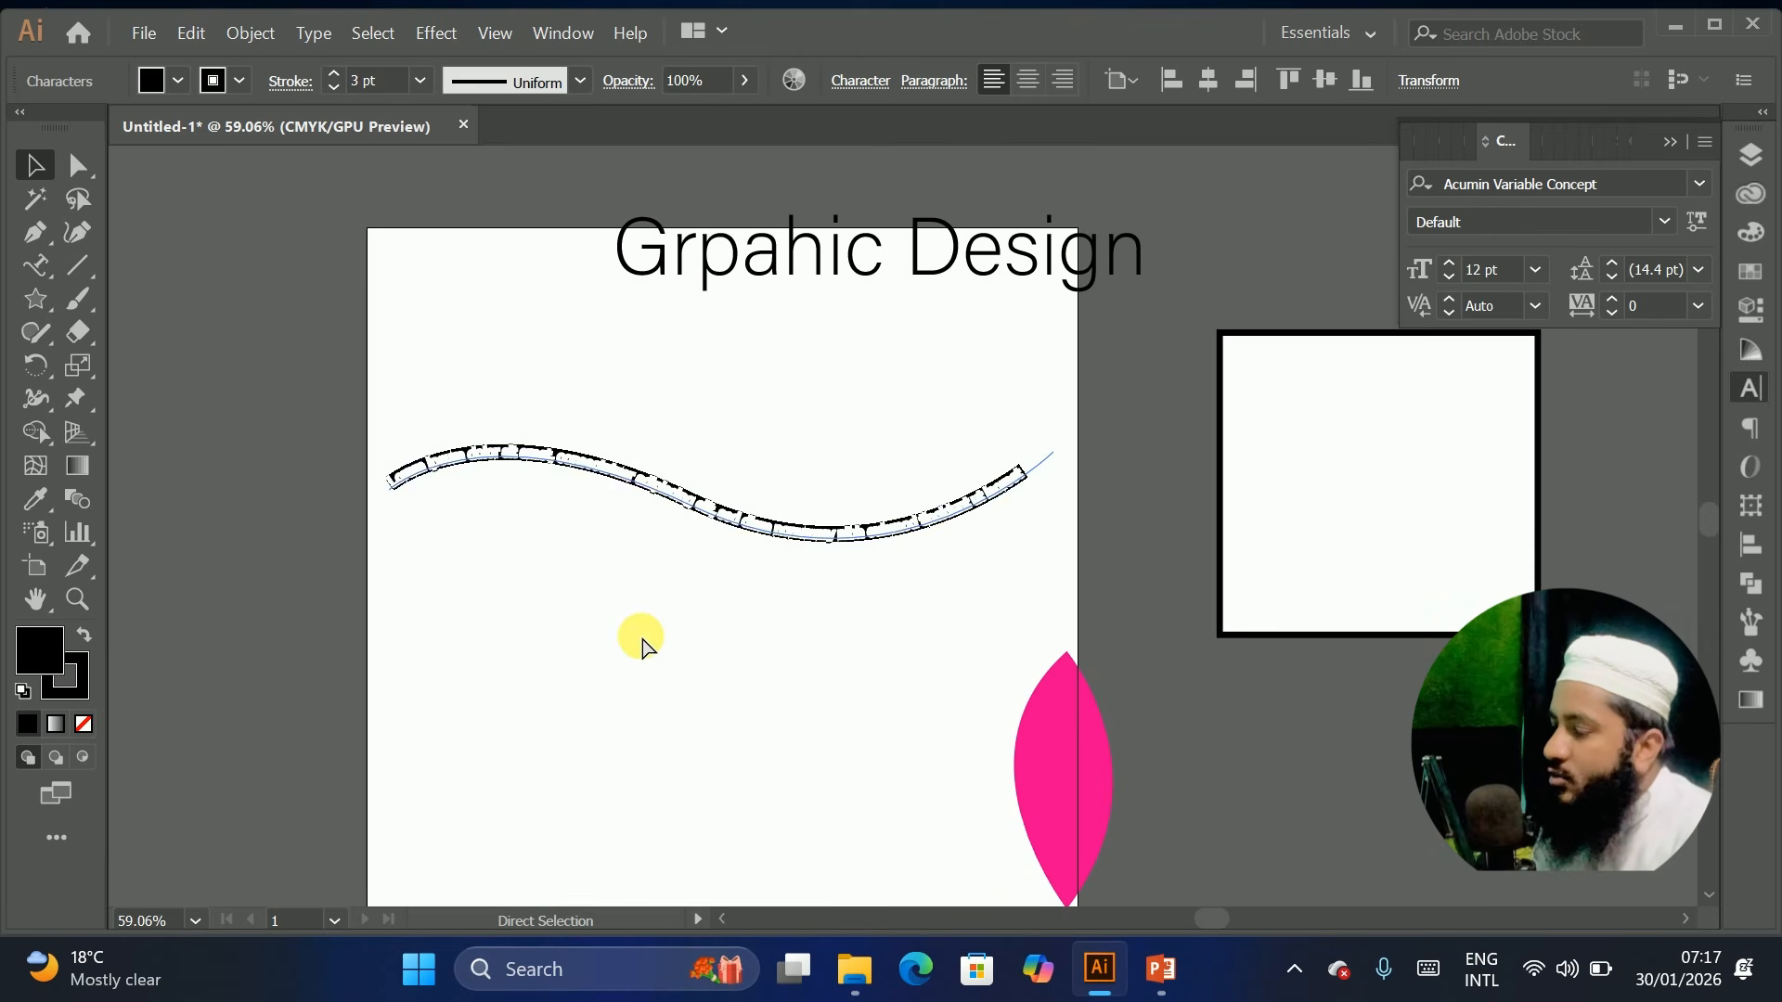
click(653, 631)
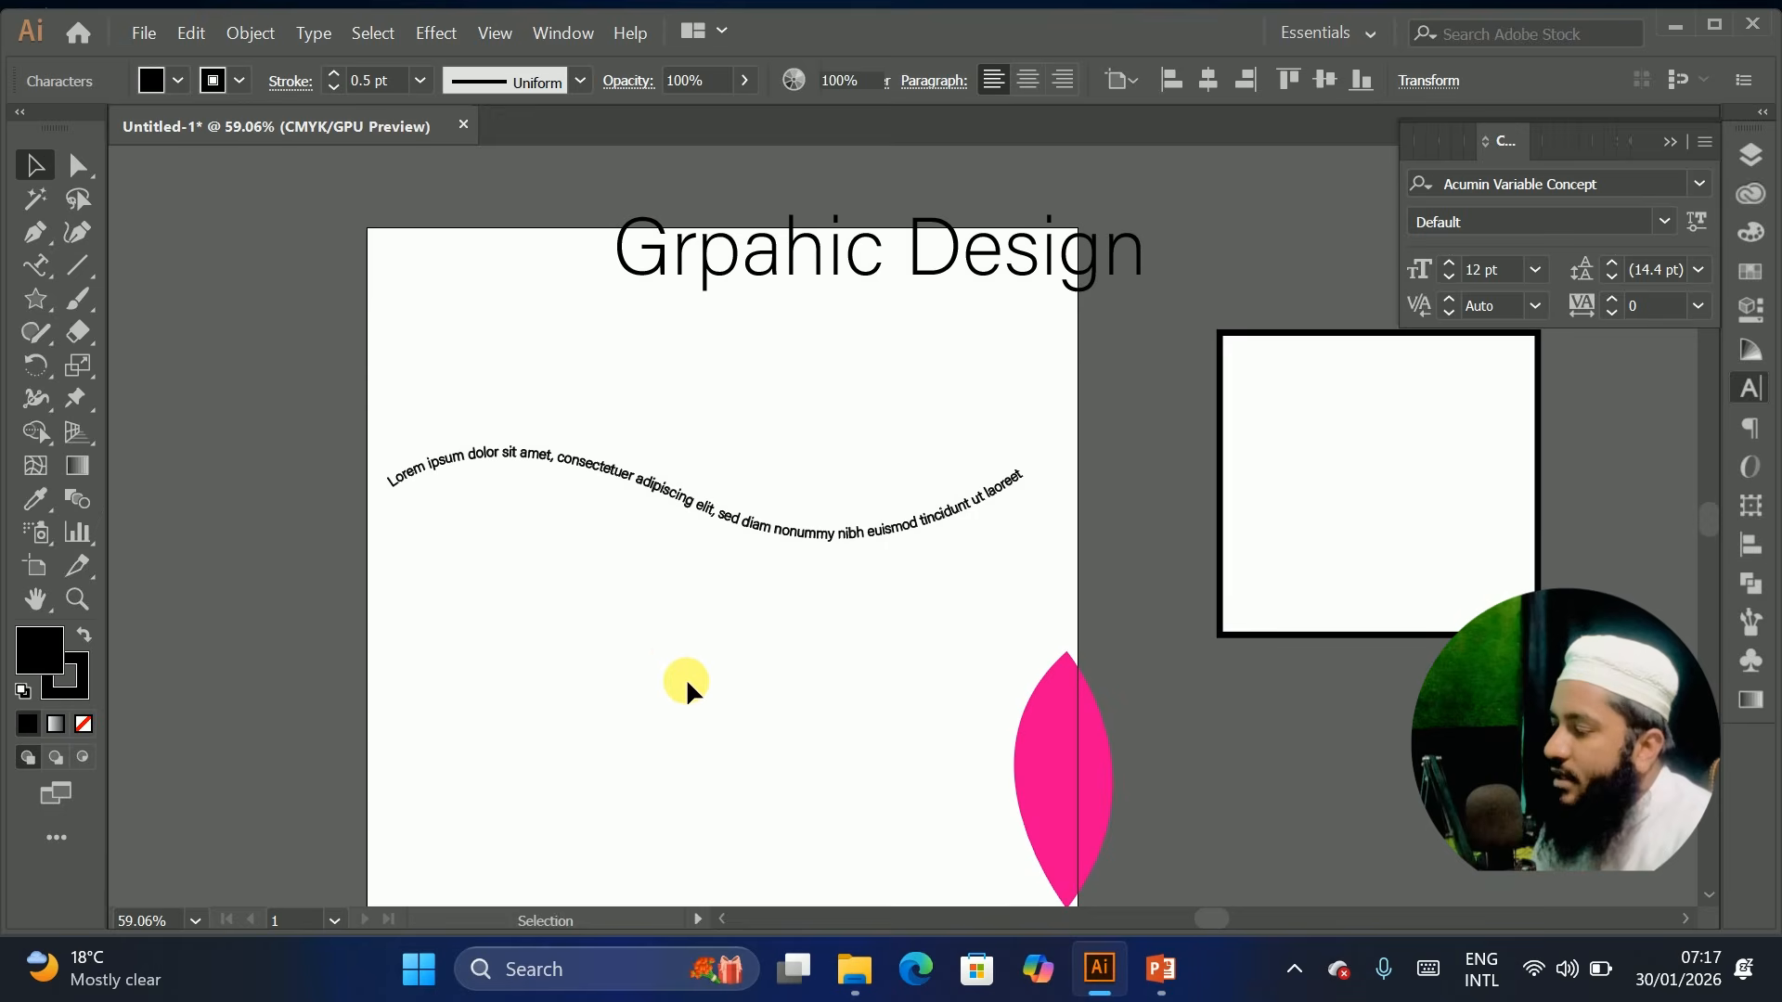
Examine up close how the placeholder text follows the curved path
key(ctrl+space)
drag(689, 681, 730, 665)
key(space)
drag(1011, 630, 789, 650)
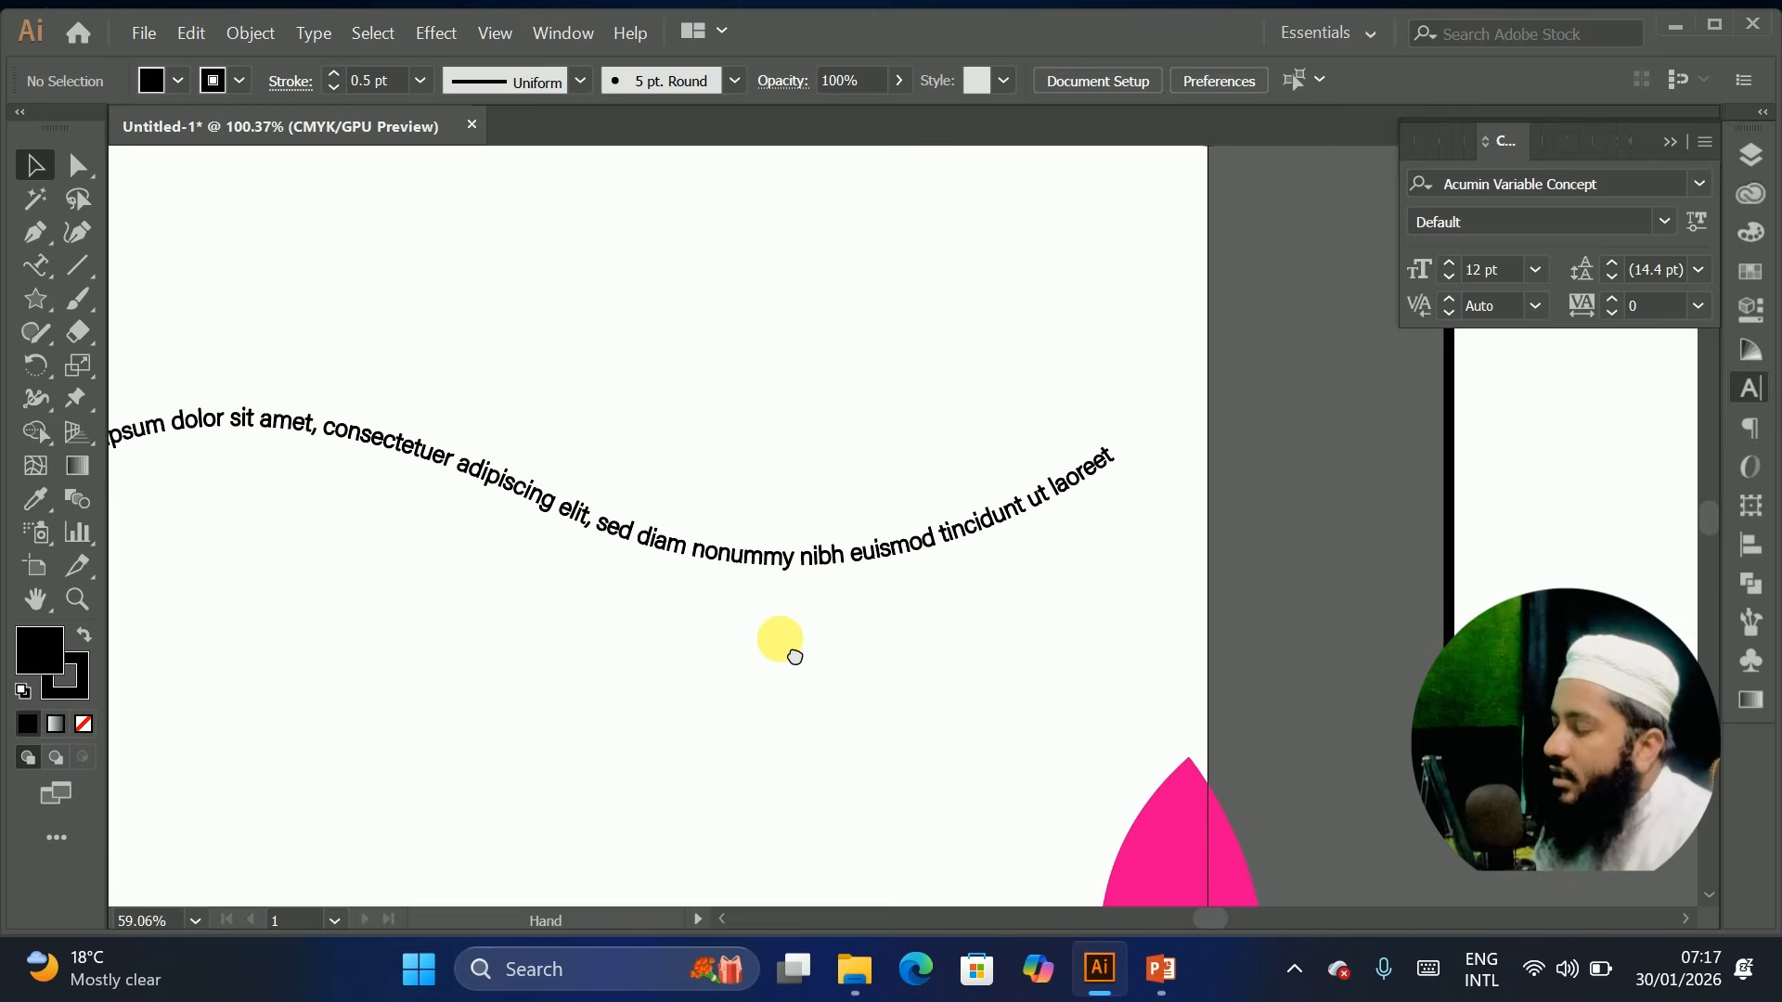
drag(598, 557, 789, 605)
key(ctrl+space)
key(space)
drag(810, 620, 660, 640)
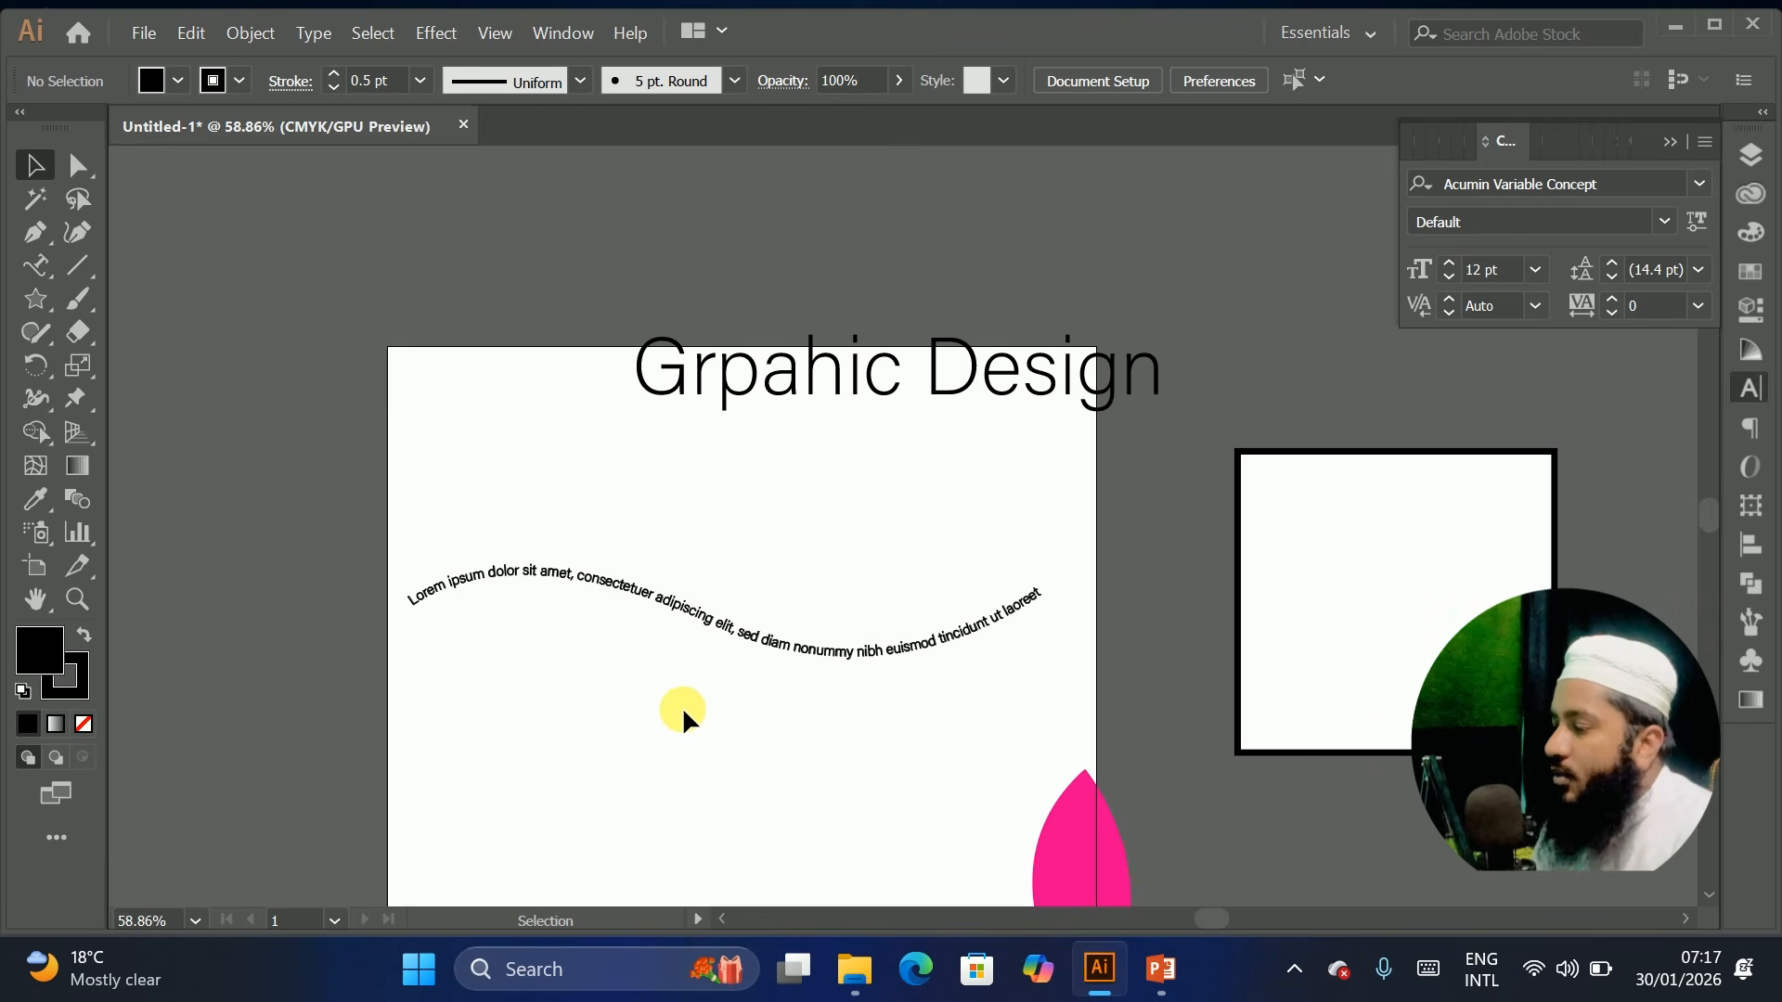
Delete the curved path text and make the standard Type tool active again
click(717, 653)
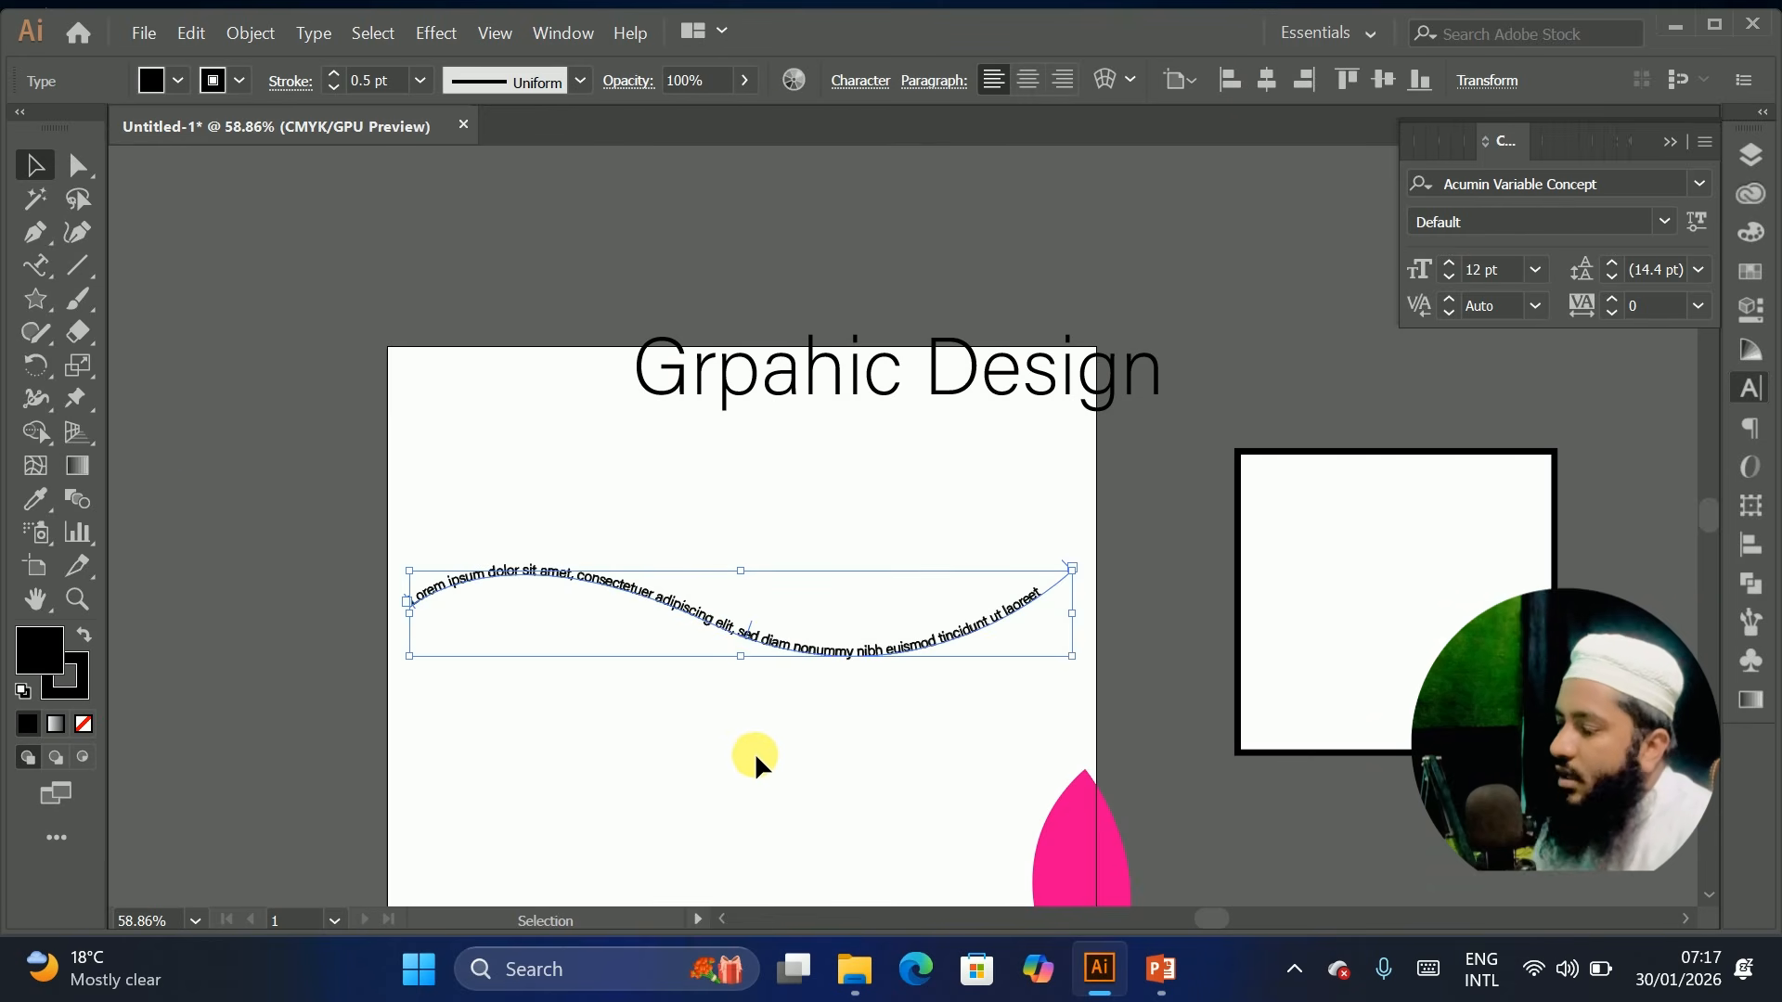
key(Delete)
click(34, 265)
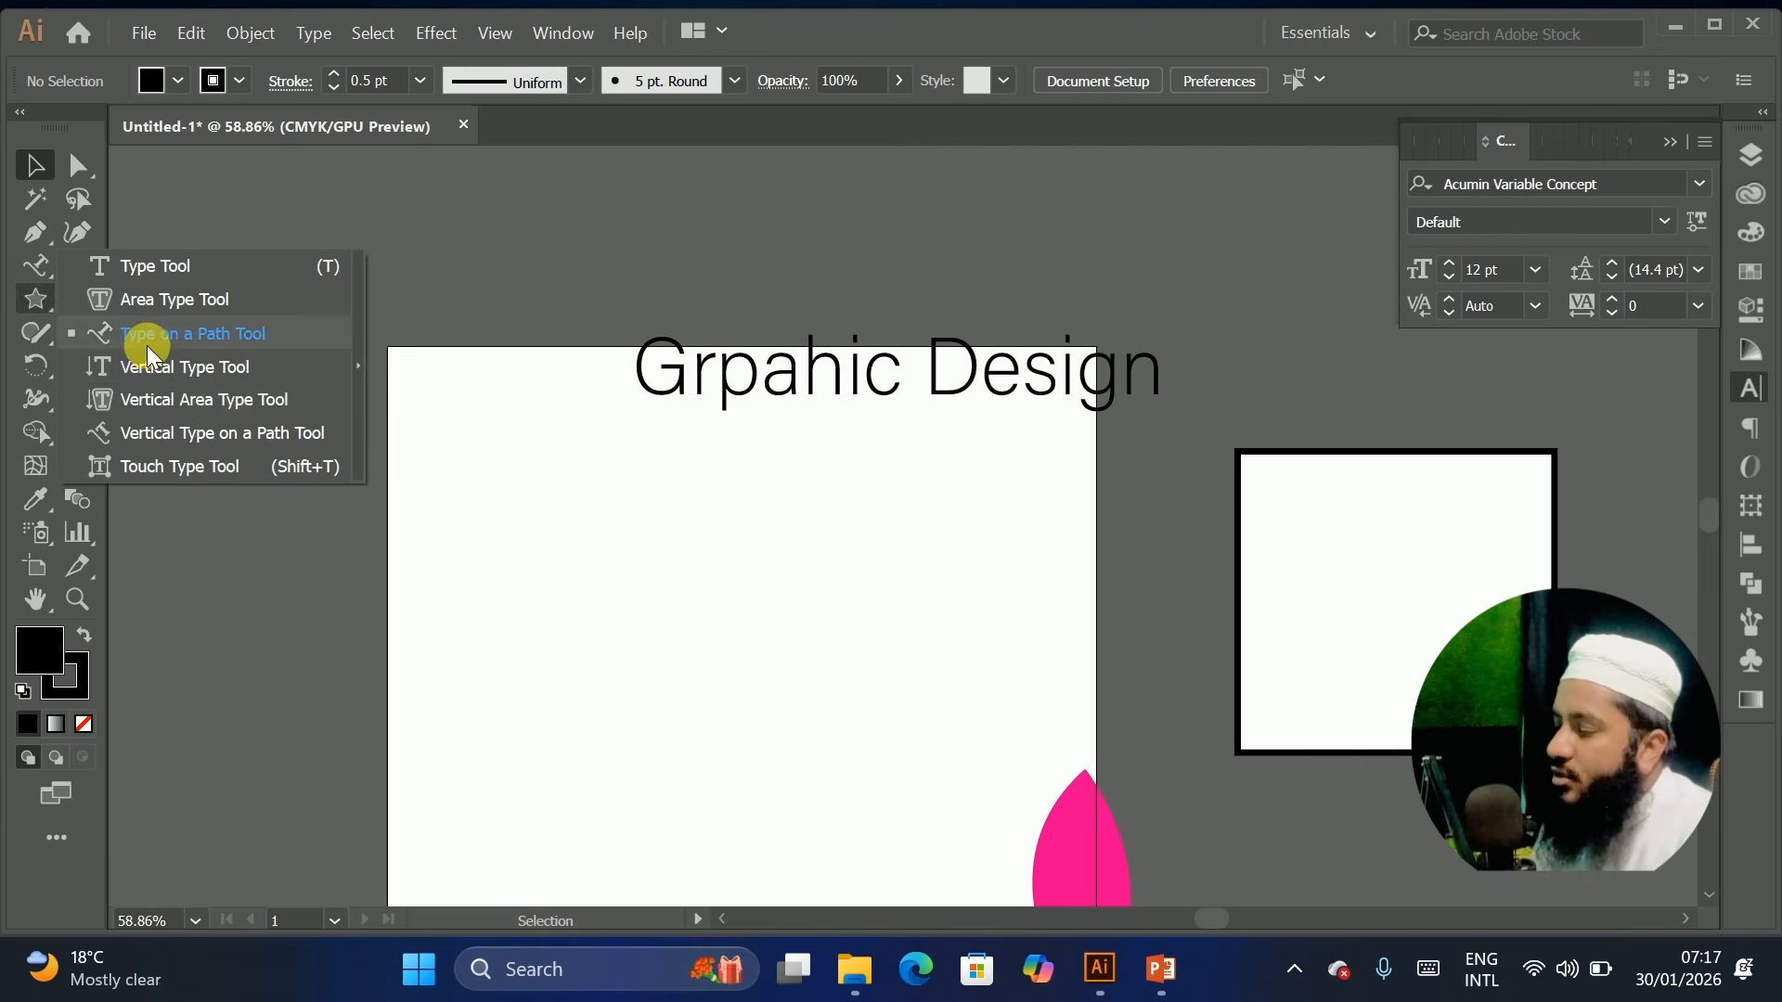
click(34, 168)
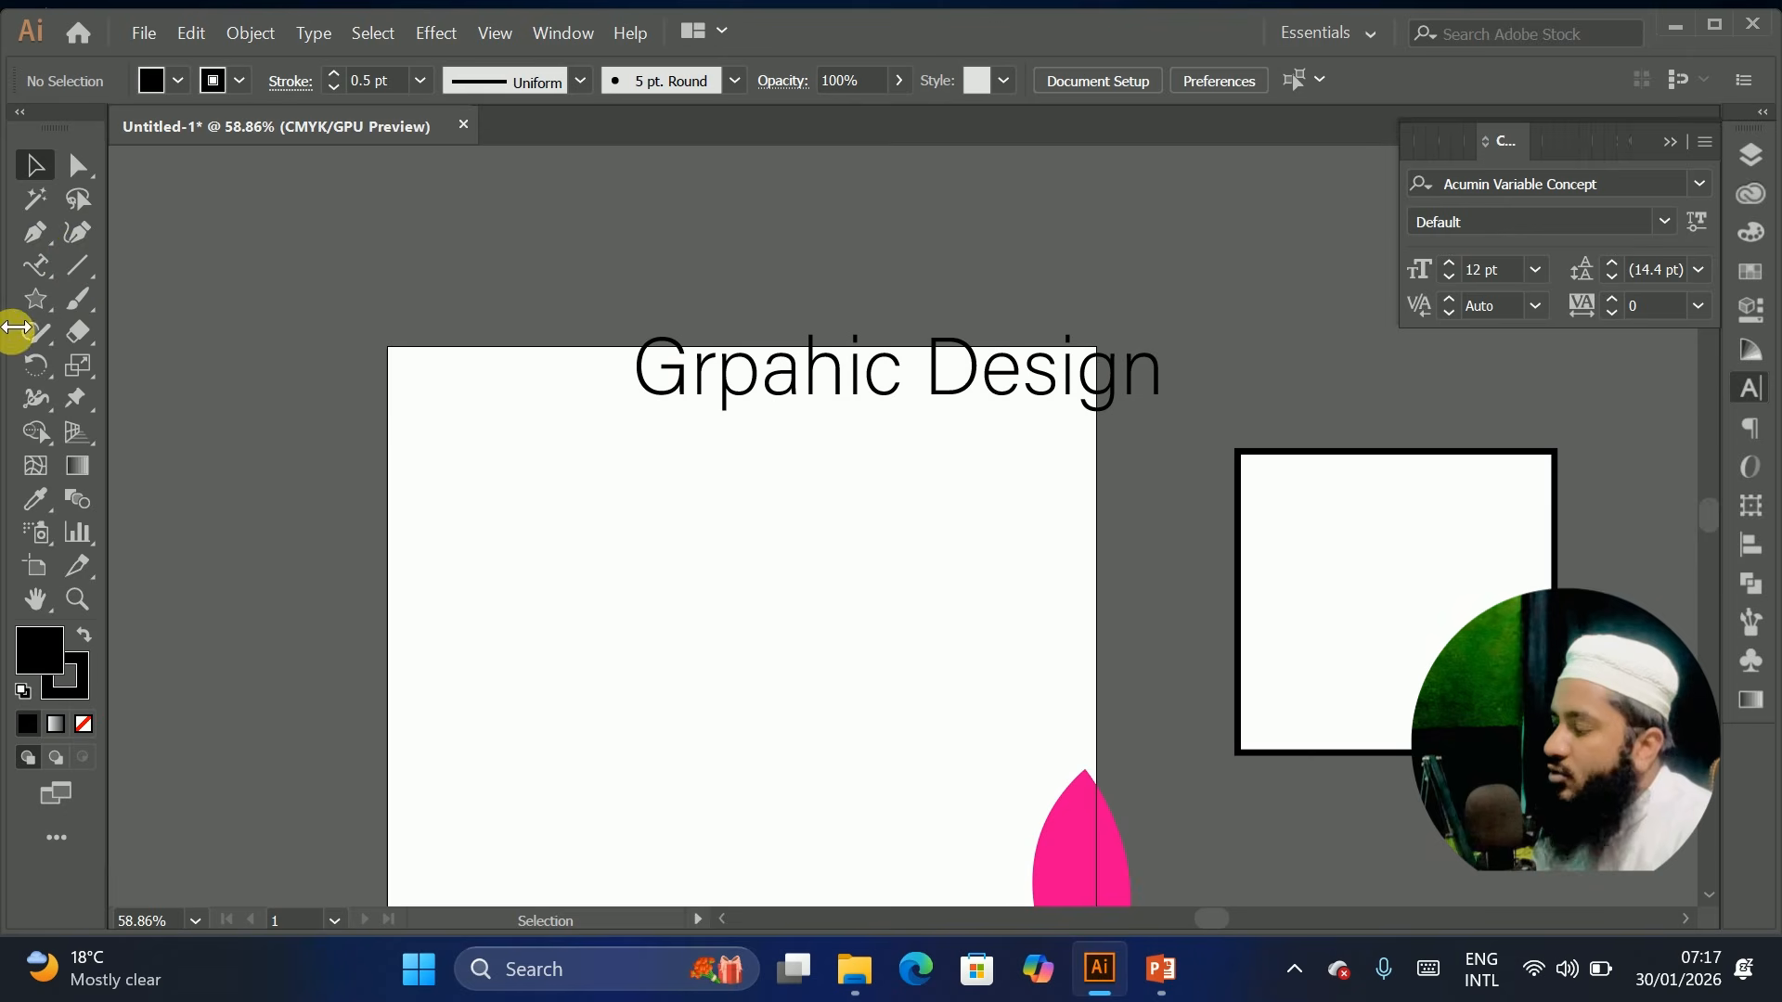
click(42, 267)
click(131, 261)
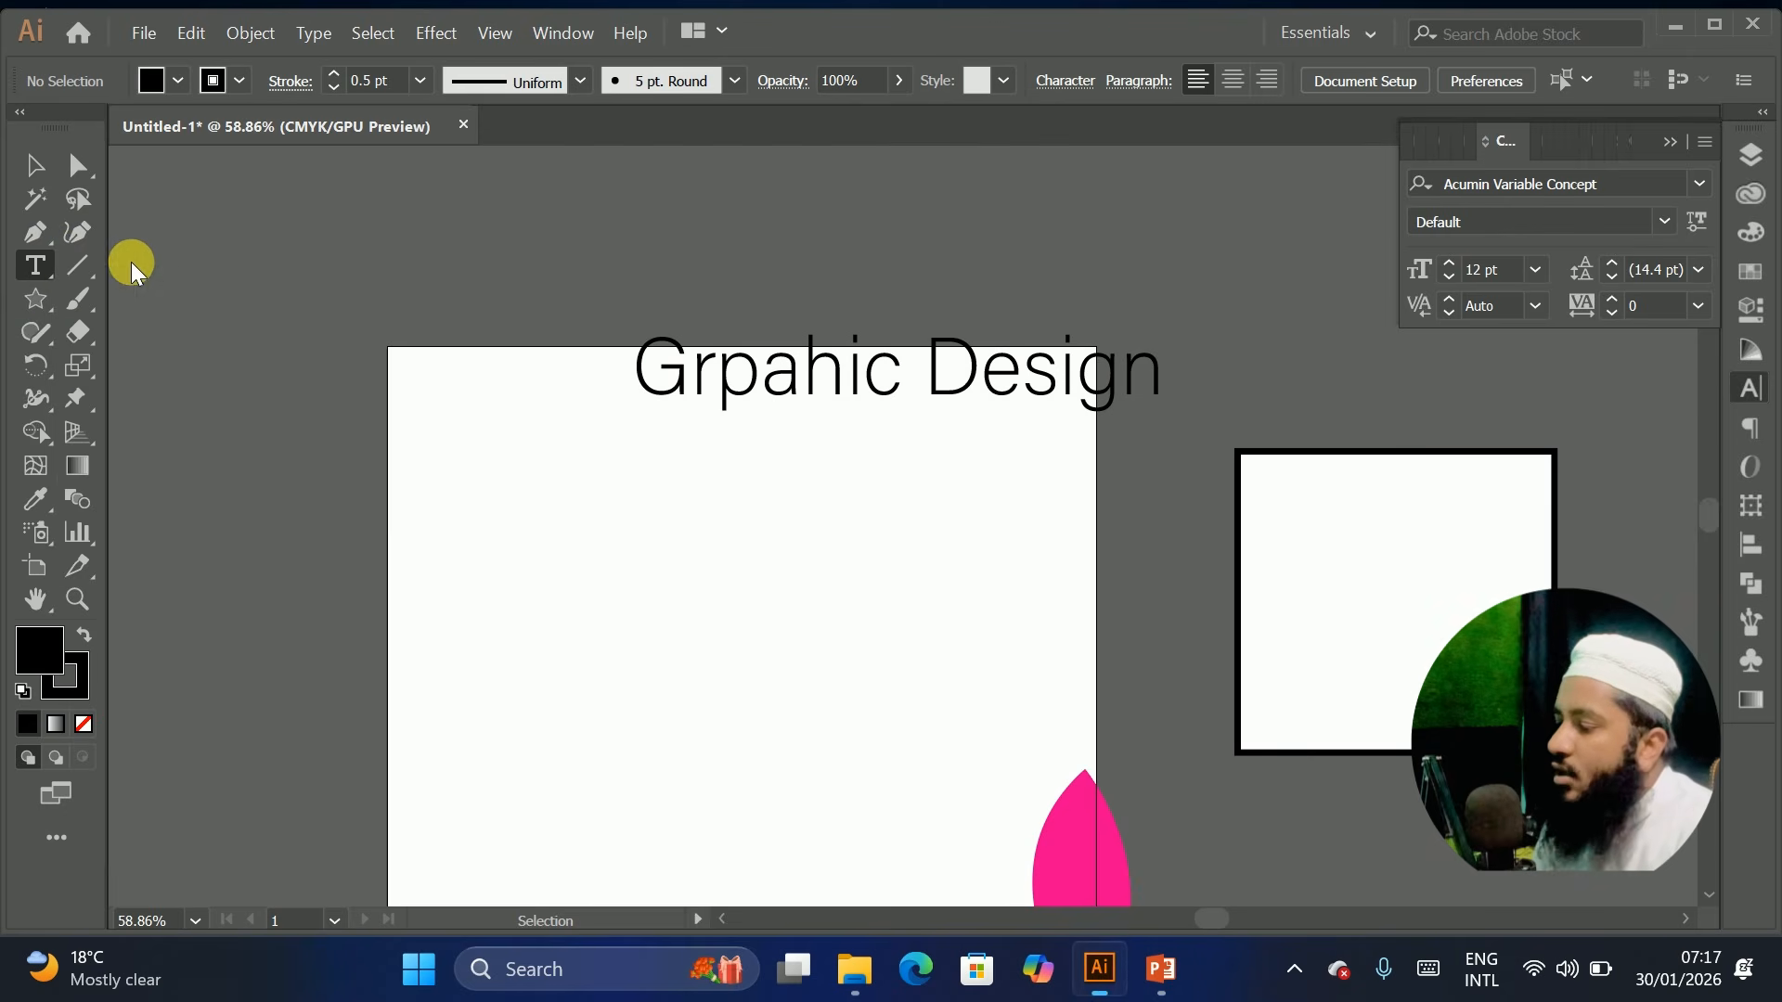
Draw a straight horizontal line below the heading with the Line Segment tool and set its stroke colour to red
click(72, 267)
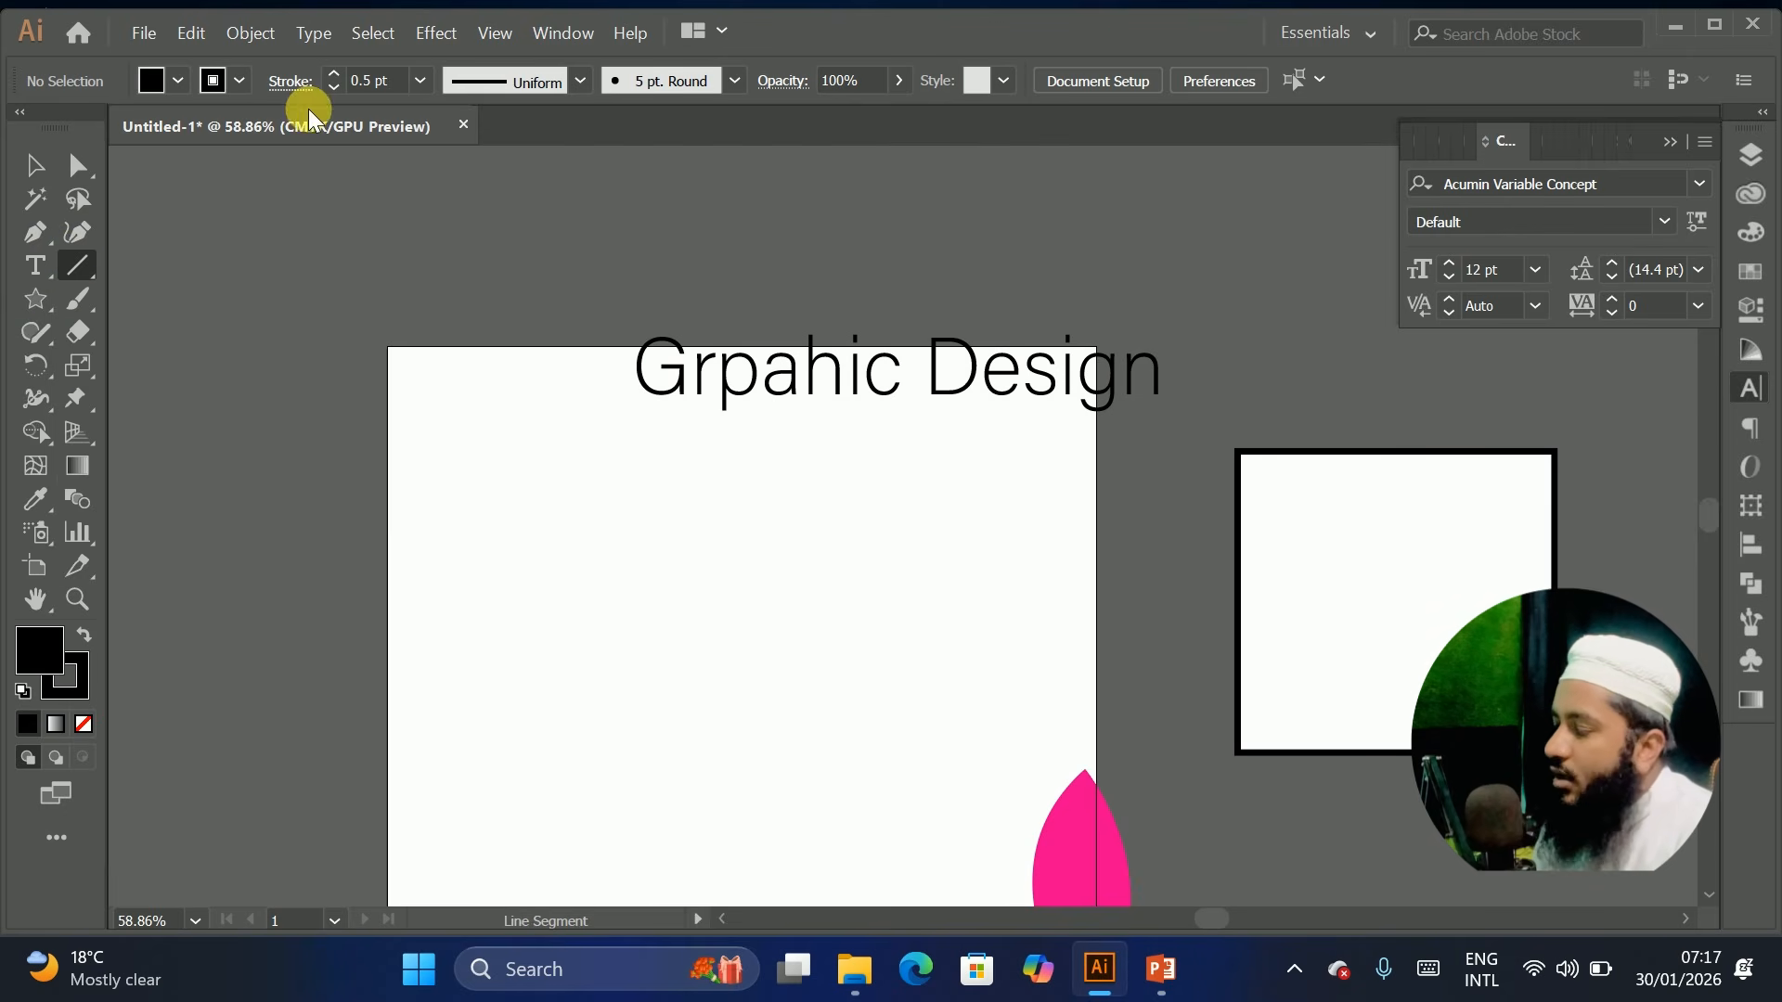
drag(480, 645, 841, 645)
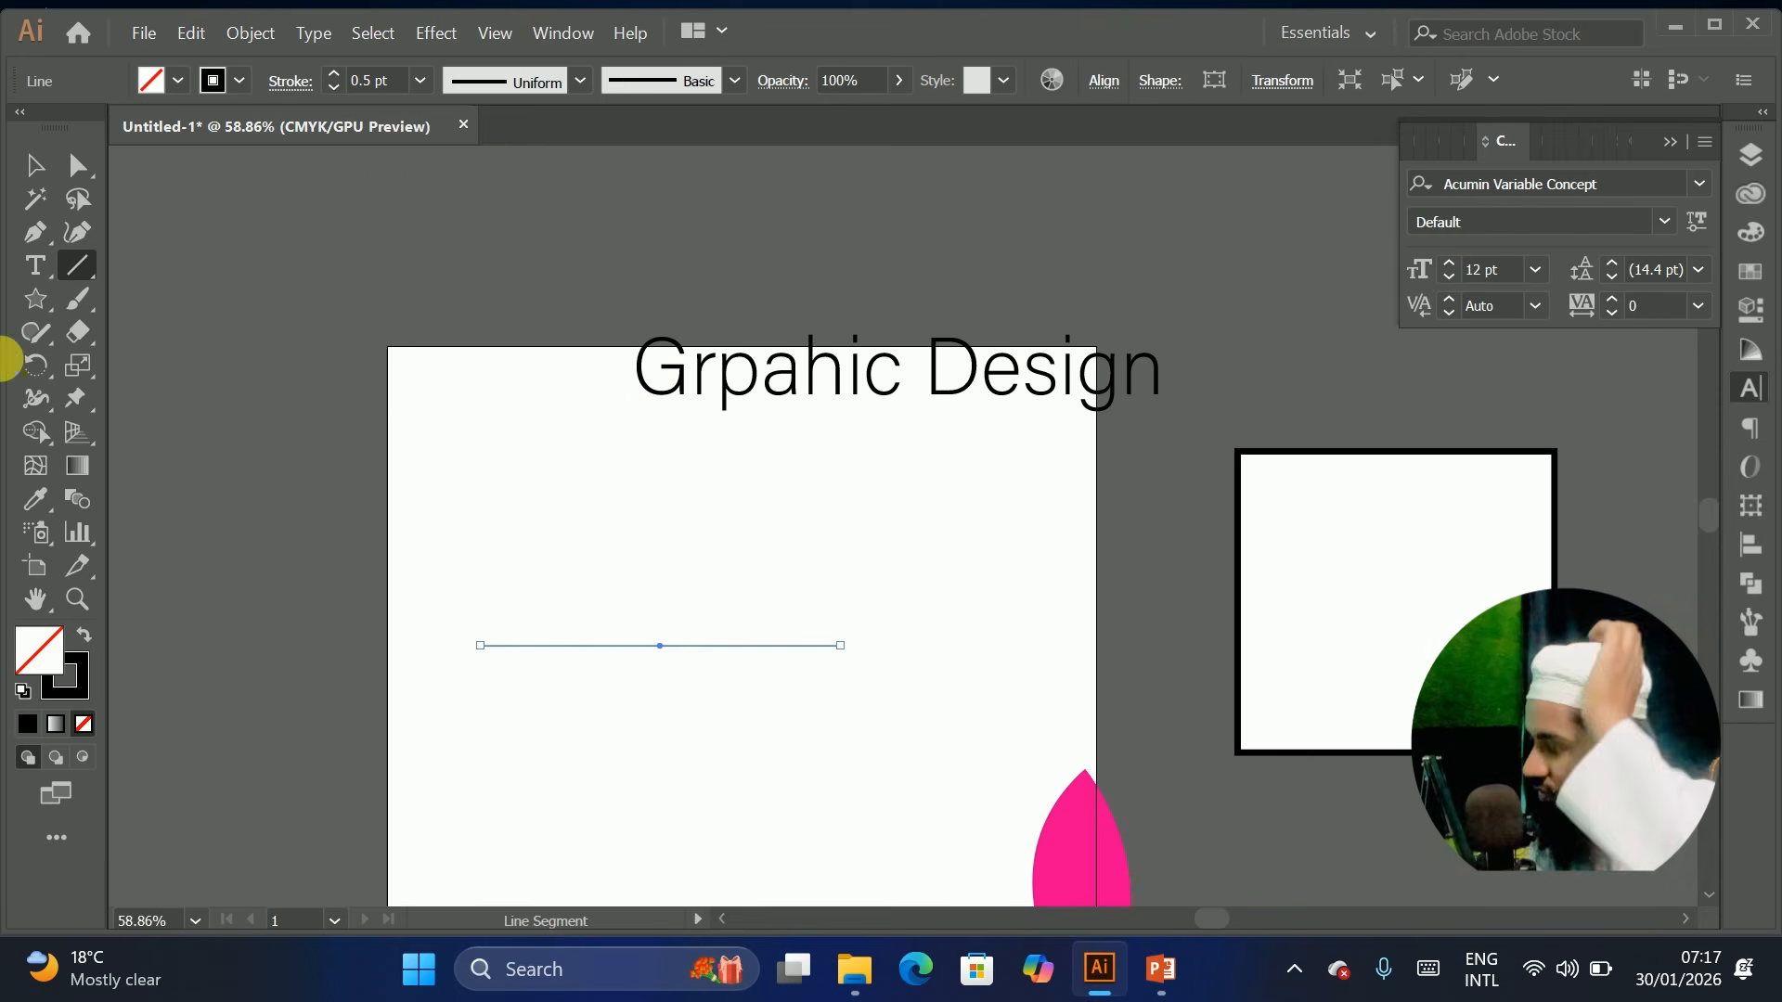
click(228, 83)
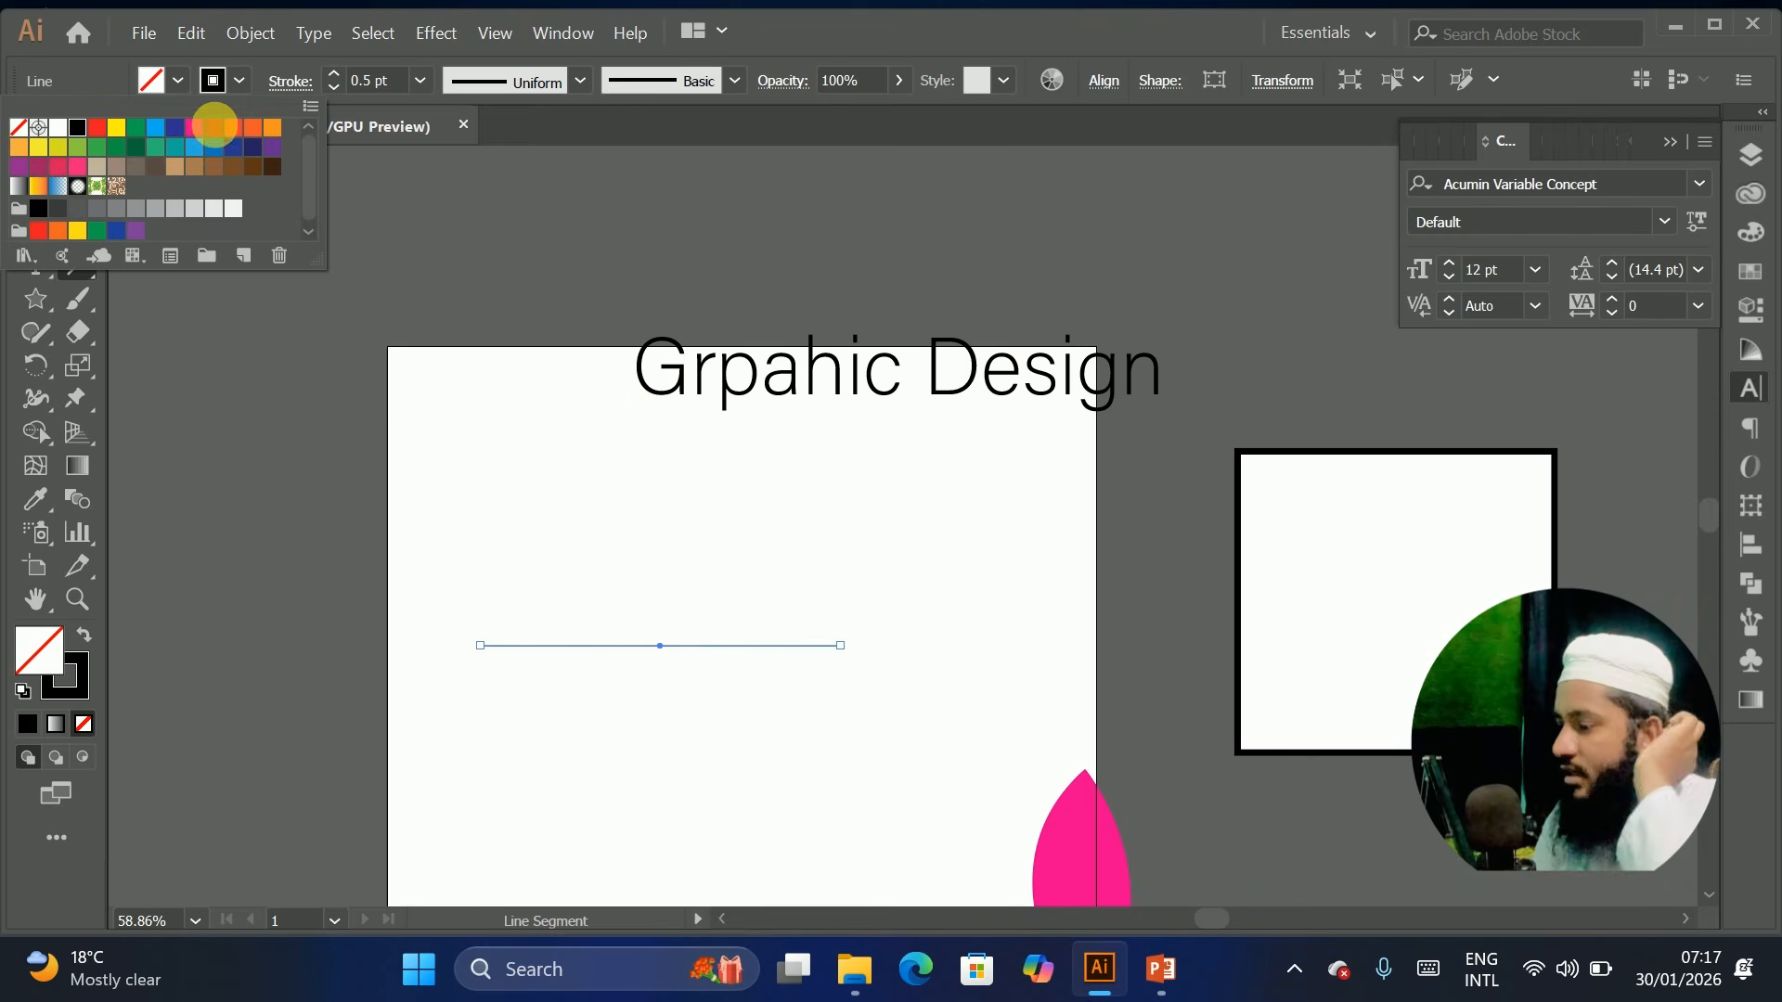
click(98, 128)
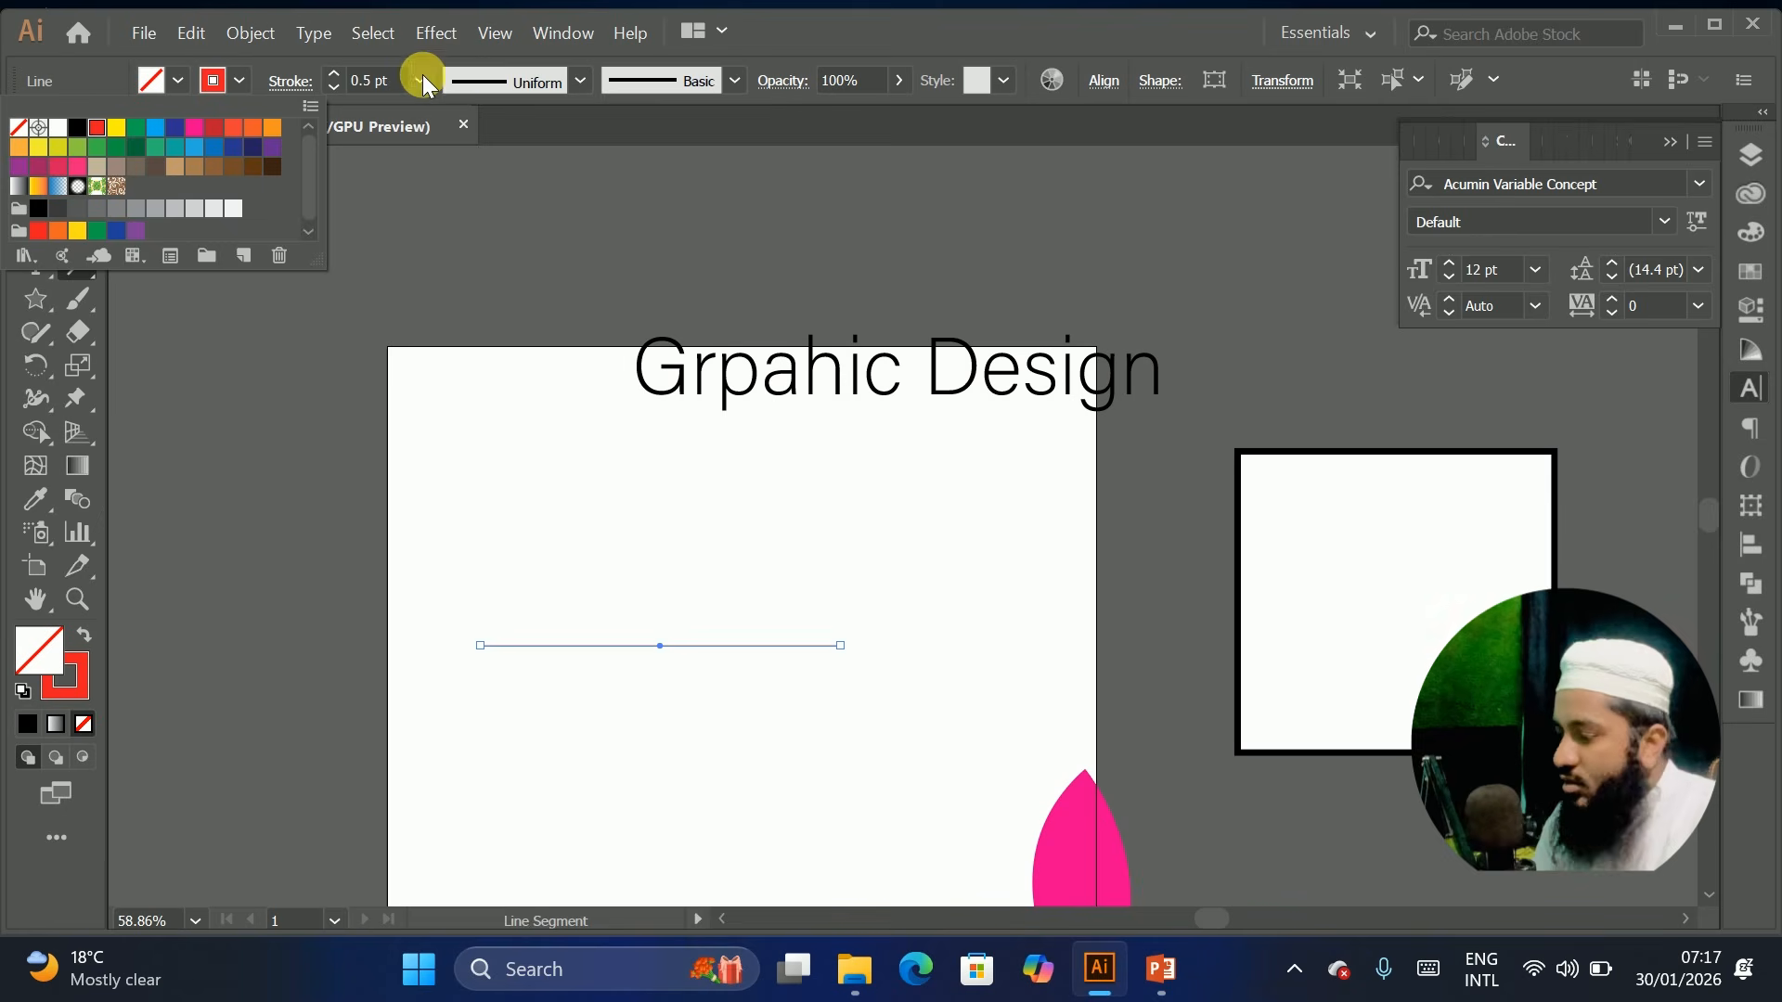
Set the red line's stroke weight to 9 pt and add an arrowhead to its right end
click(423, 76)
click(421, 82)
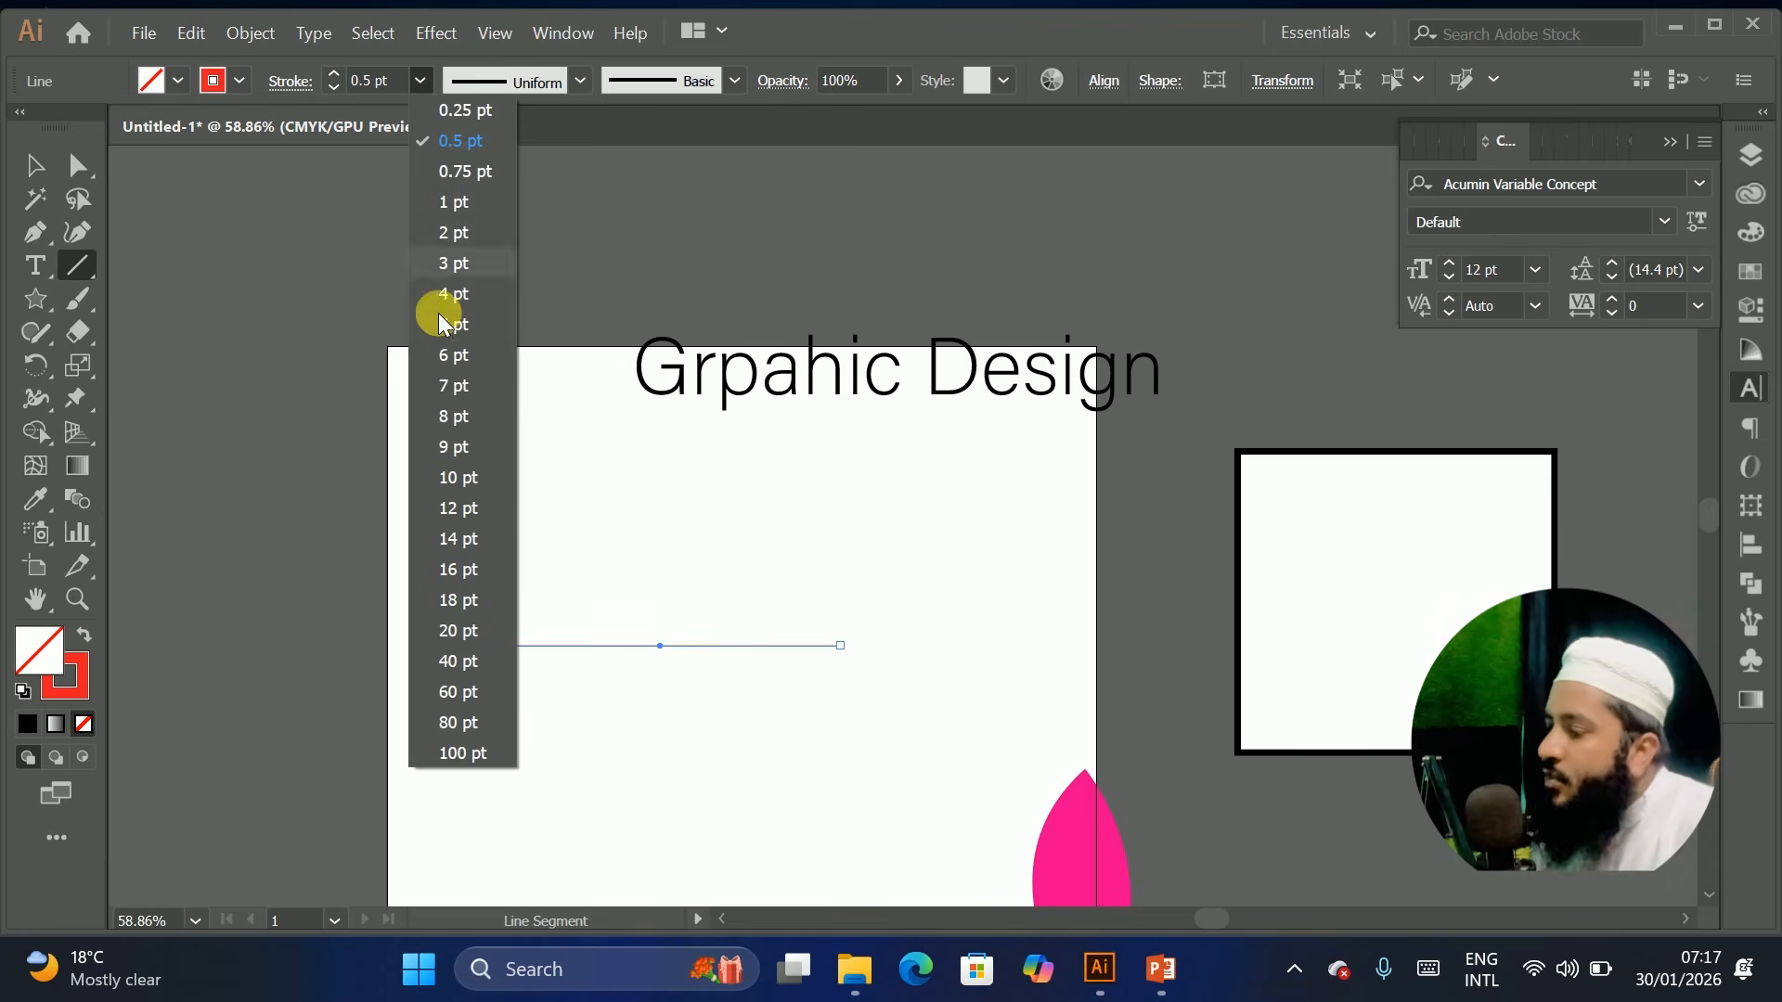
click(443, 456)
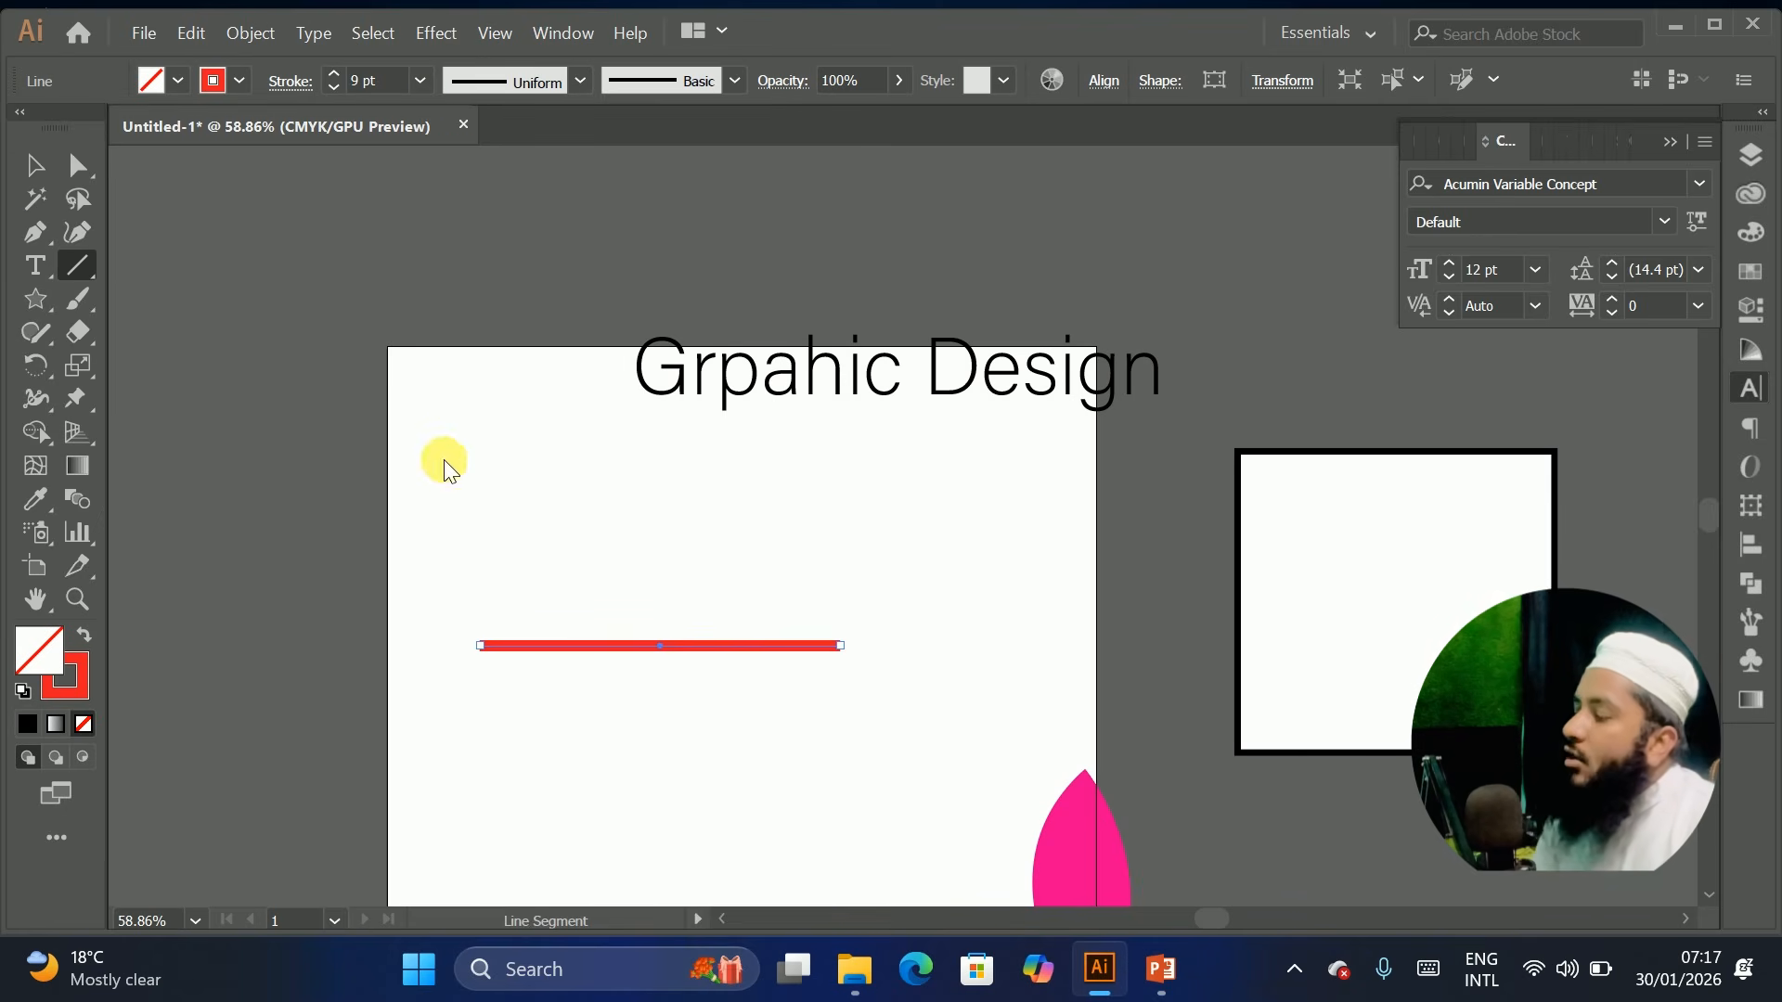
click(284, 81)
click(208, 377)
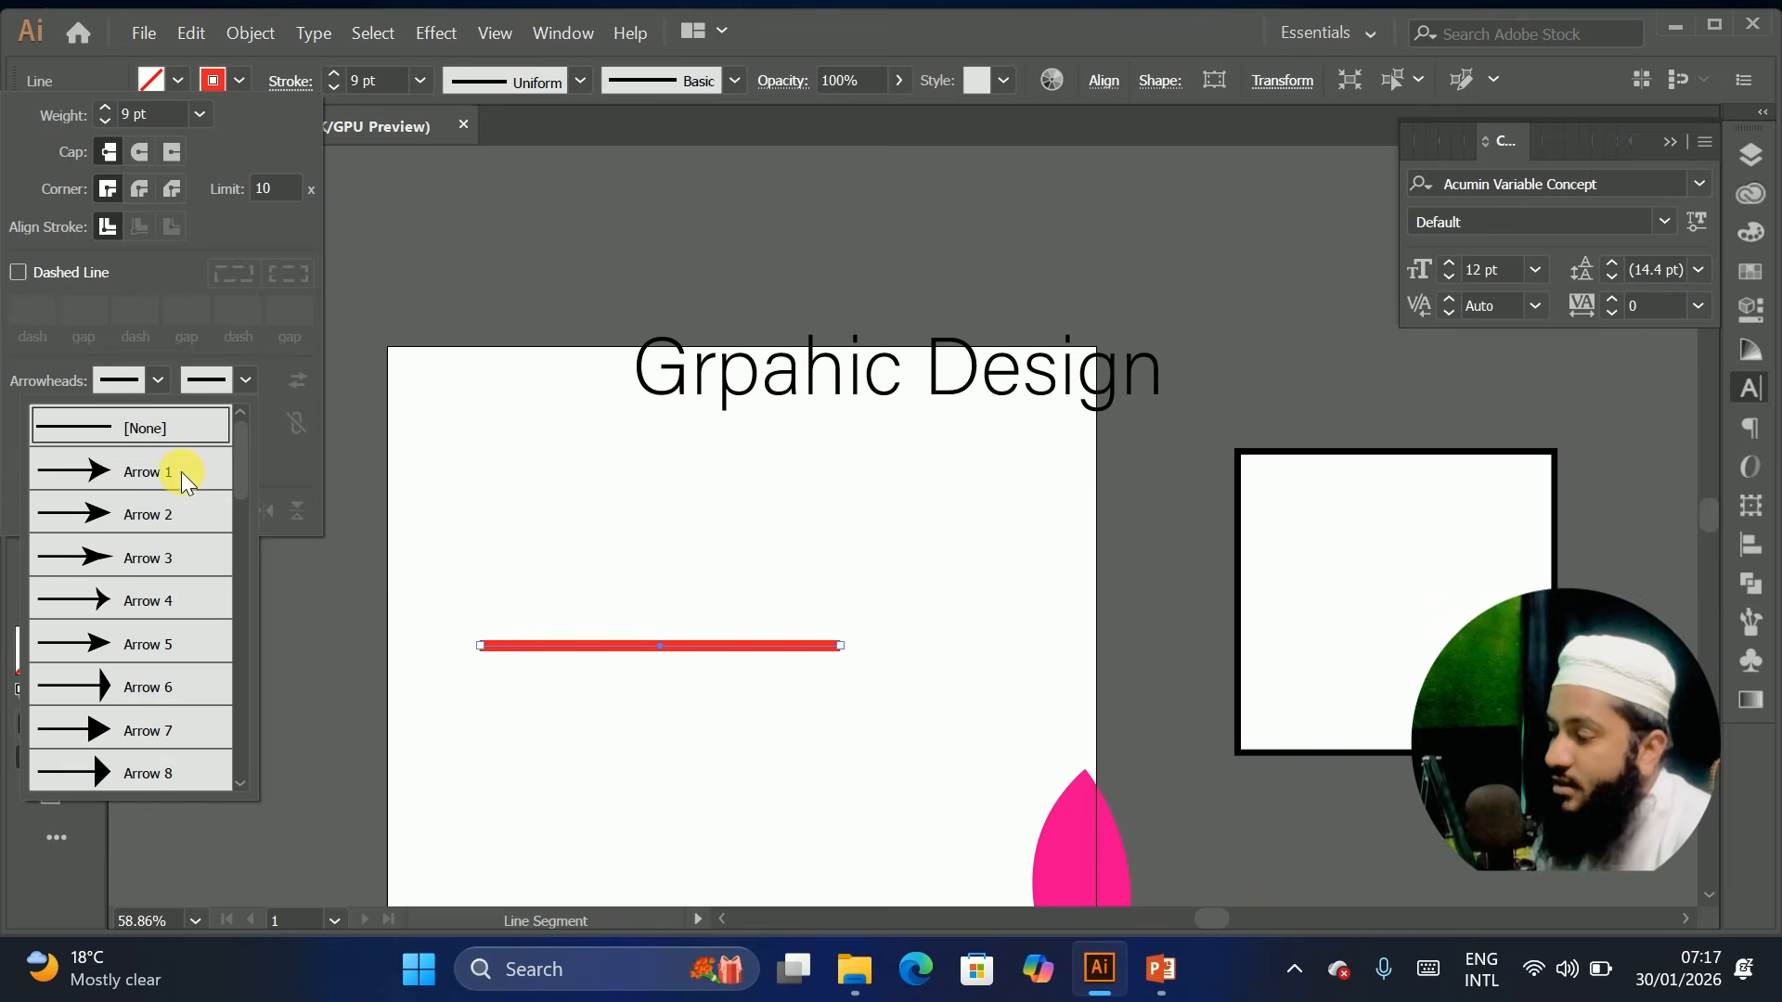
key(Escape)
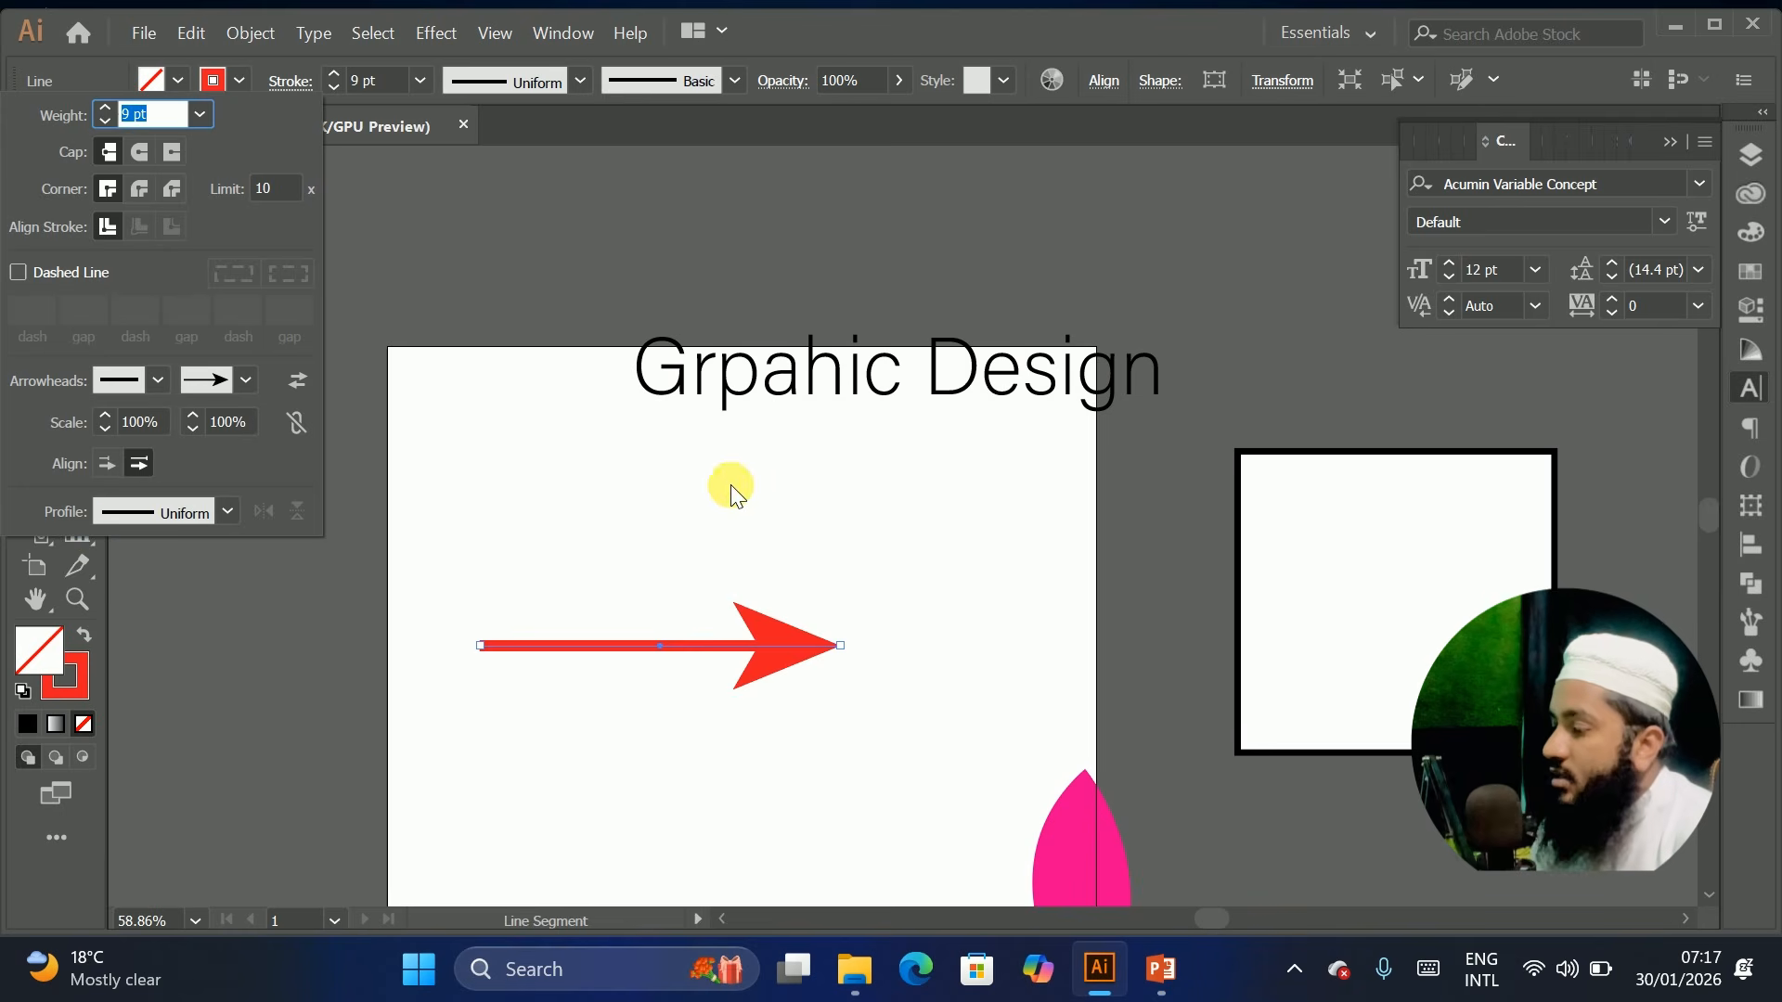
key(Left)
Apply the variable width profile with two bulges to the arrow and move it slightly up and to the left
click(515, 81)
click(514, 81)
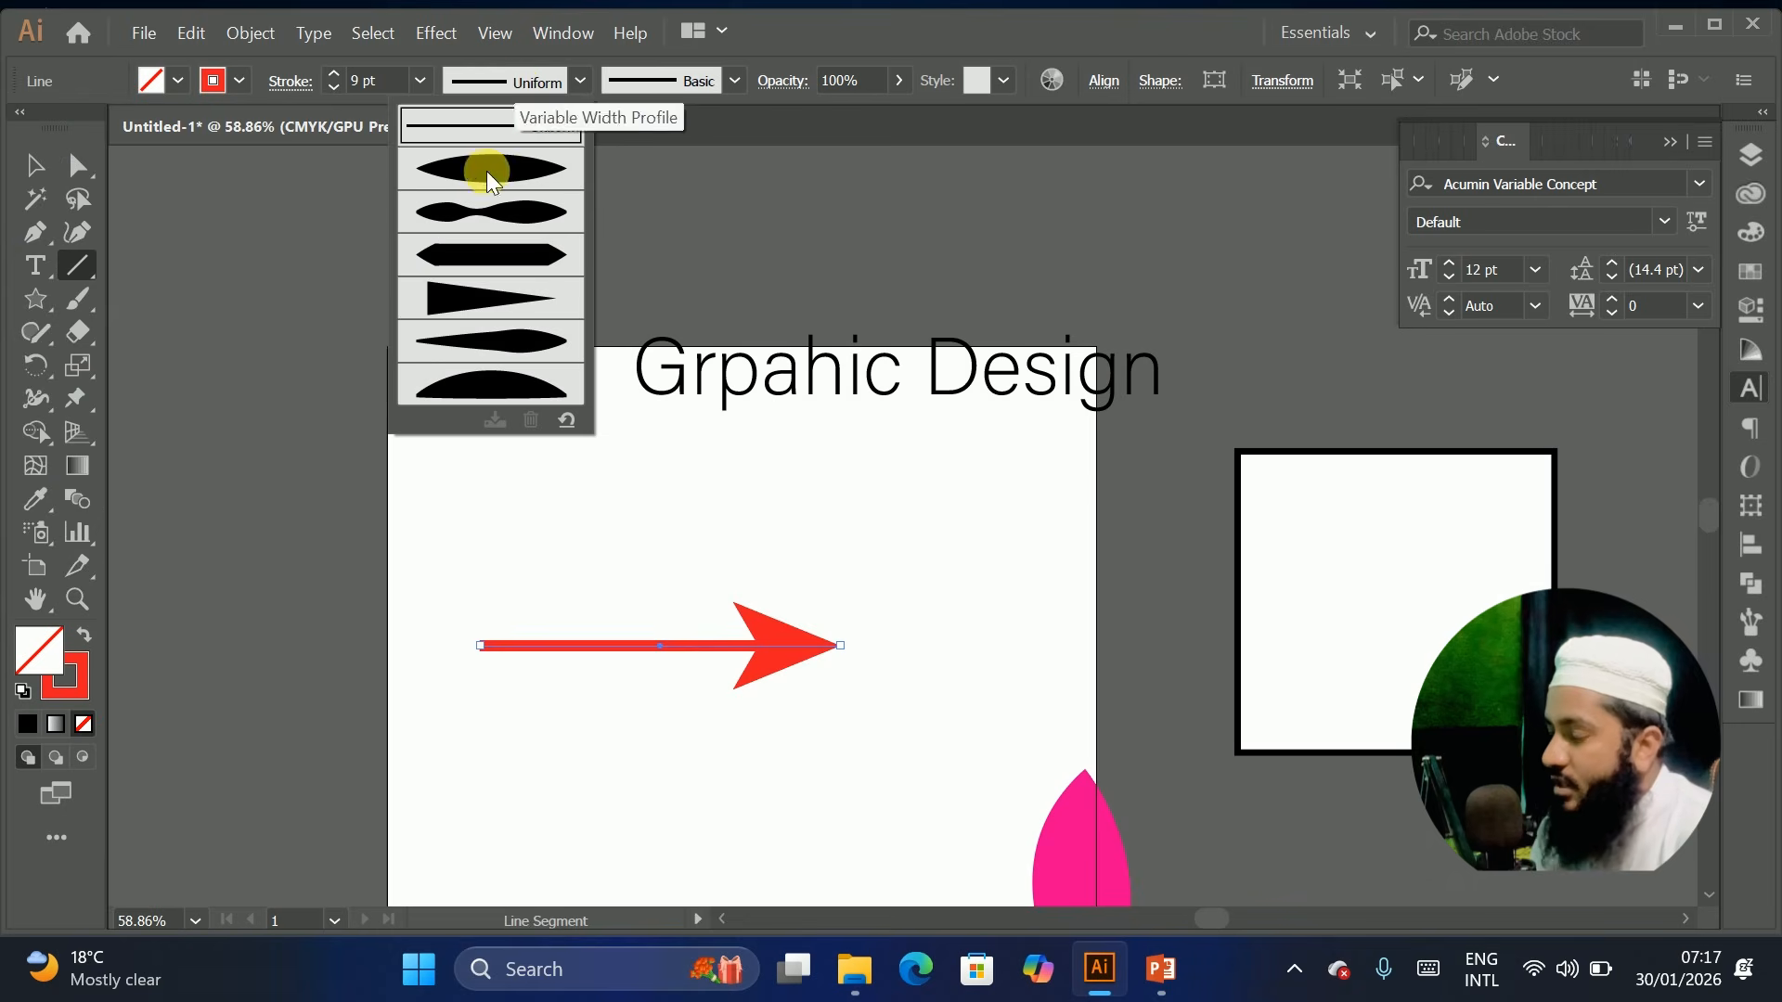
click(486, 171)
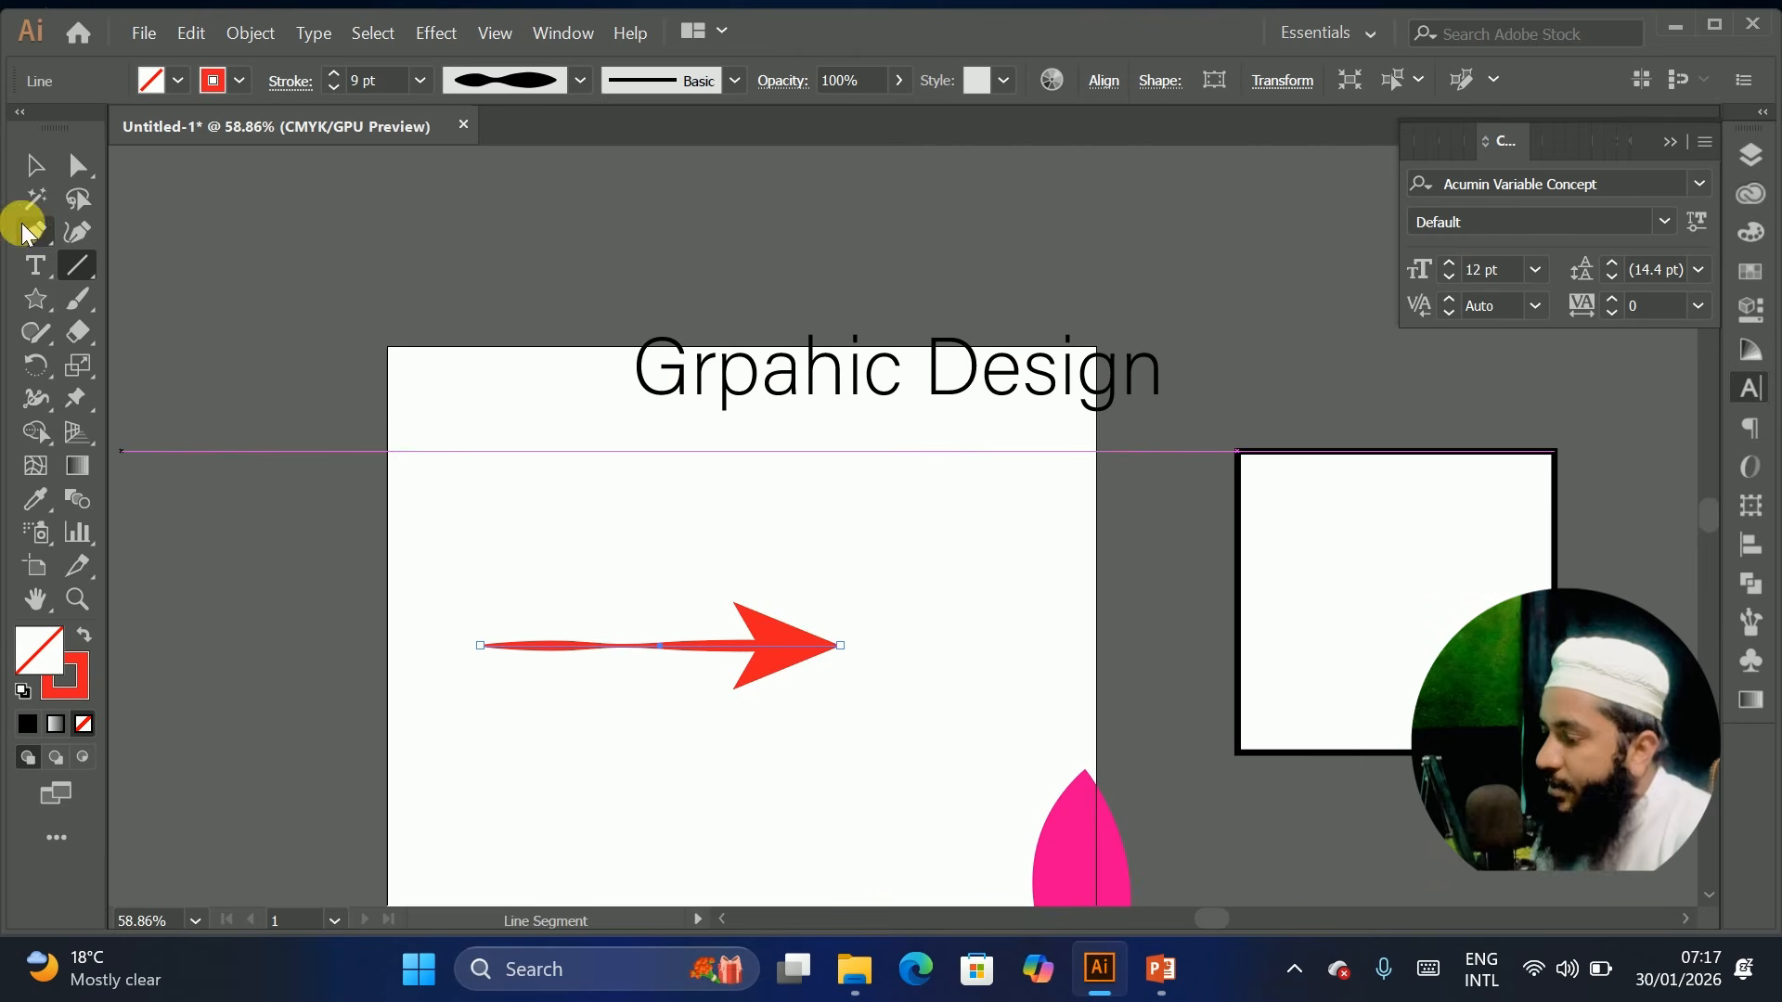
click(35, 165)
drag(782, 666, 742, 643)
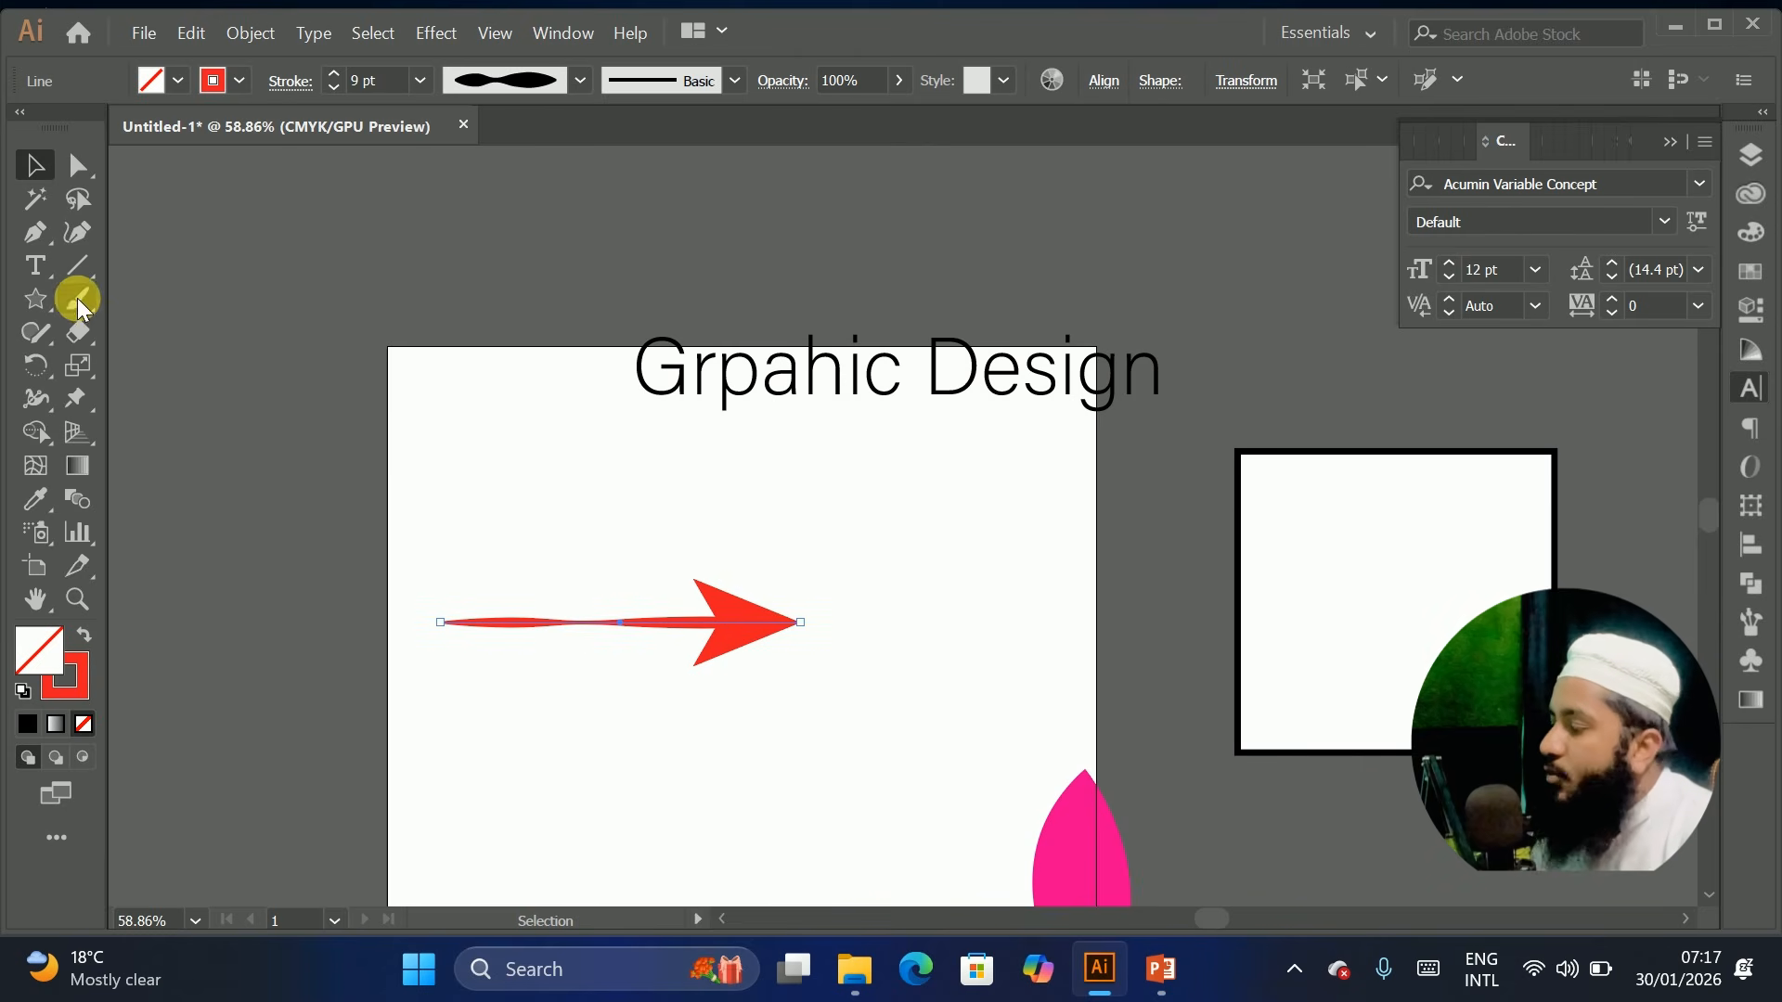
Draw a rectangular grid around the arrow with the Rectangular Grid tool and move it toward the artboard's right side
click(79, 271)
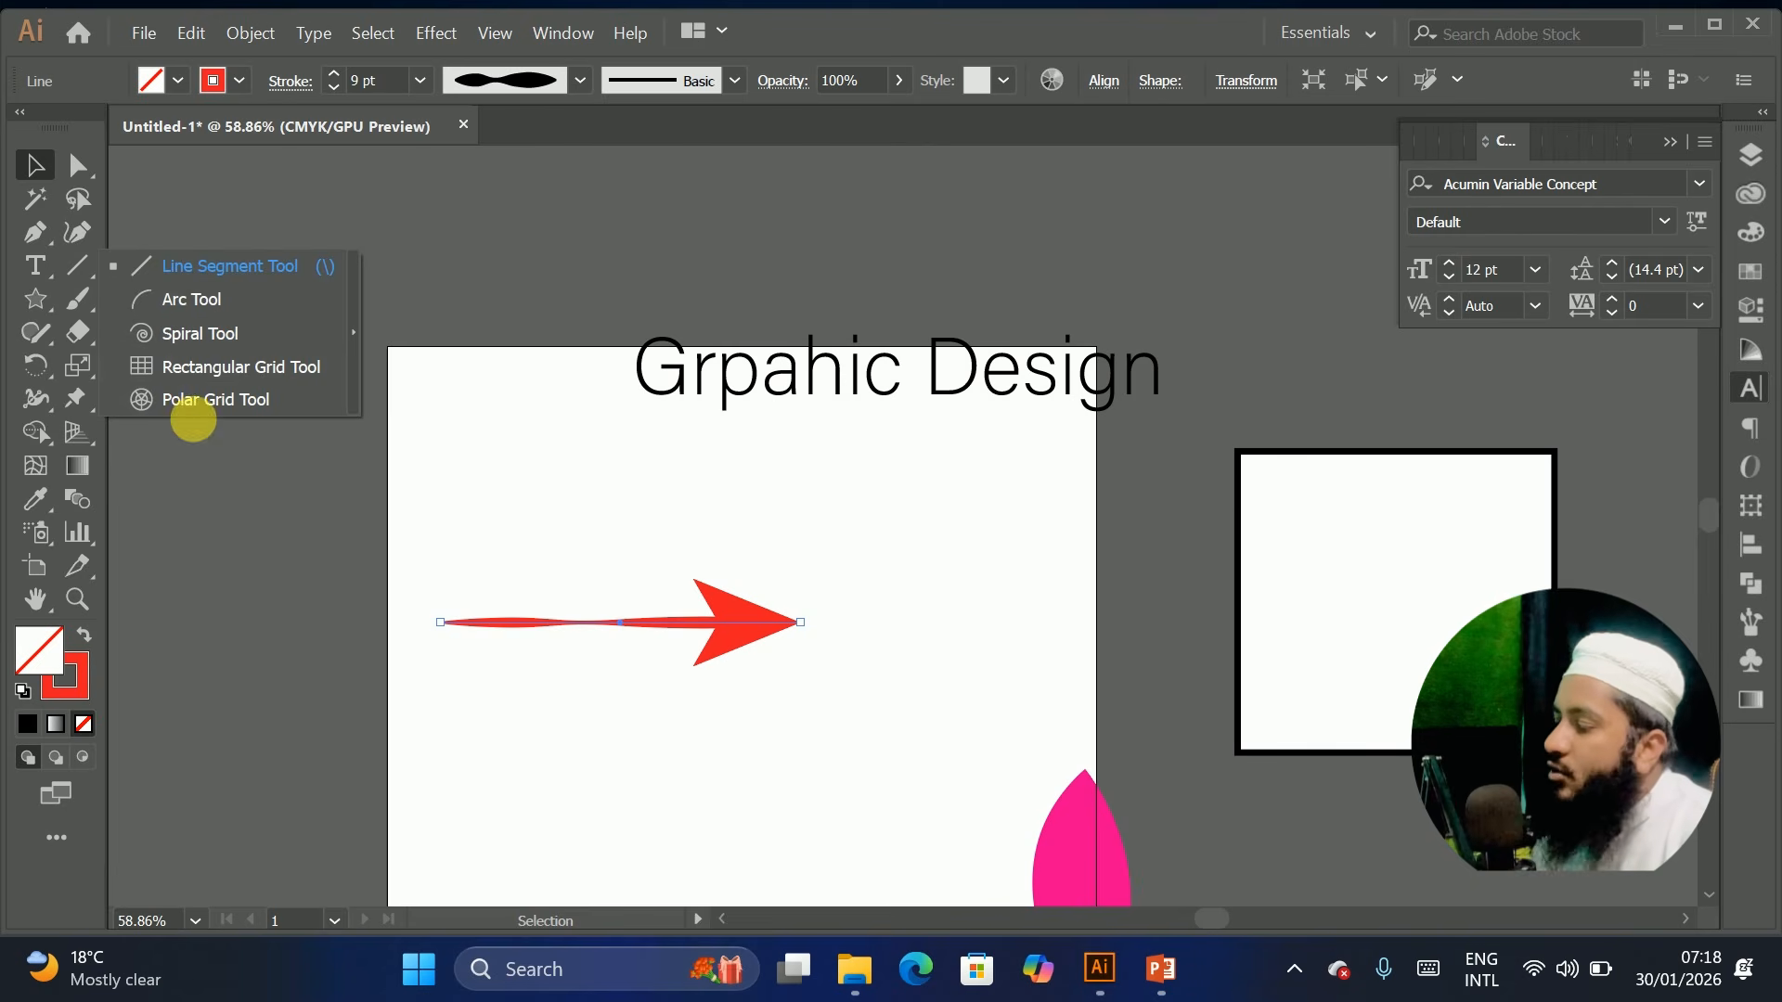
click(259, 367)
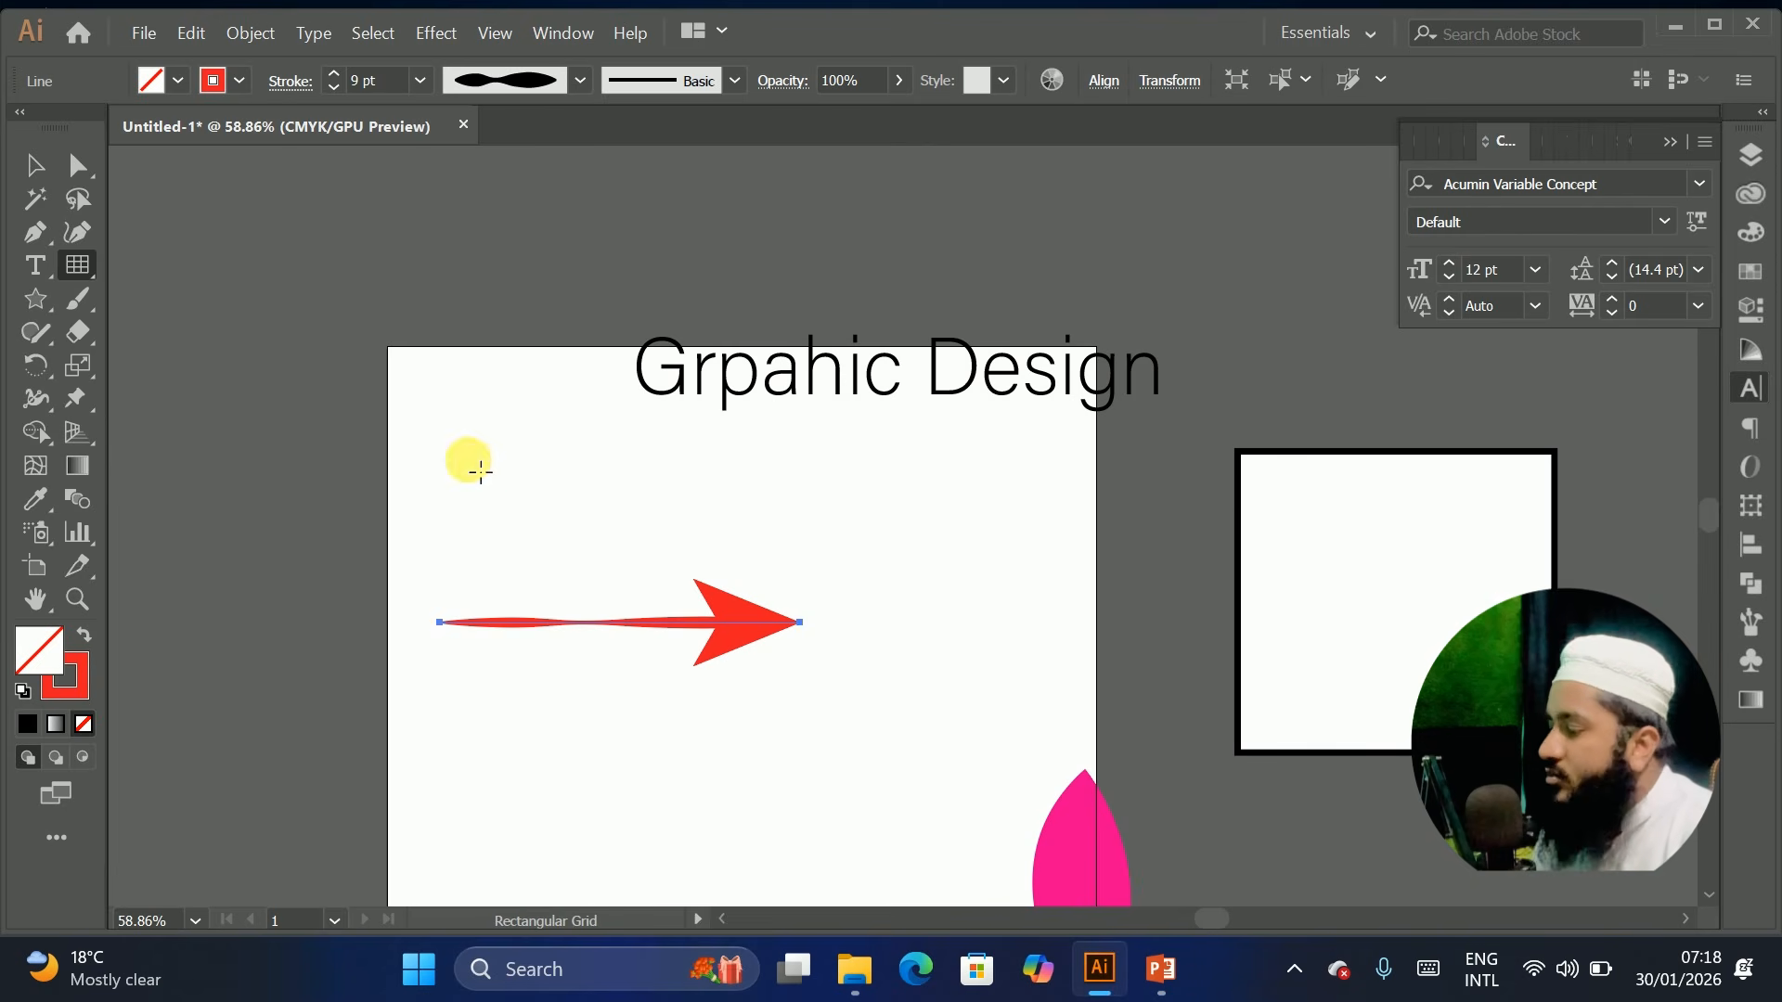
drag(375, 436, 831, 824)
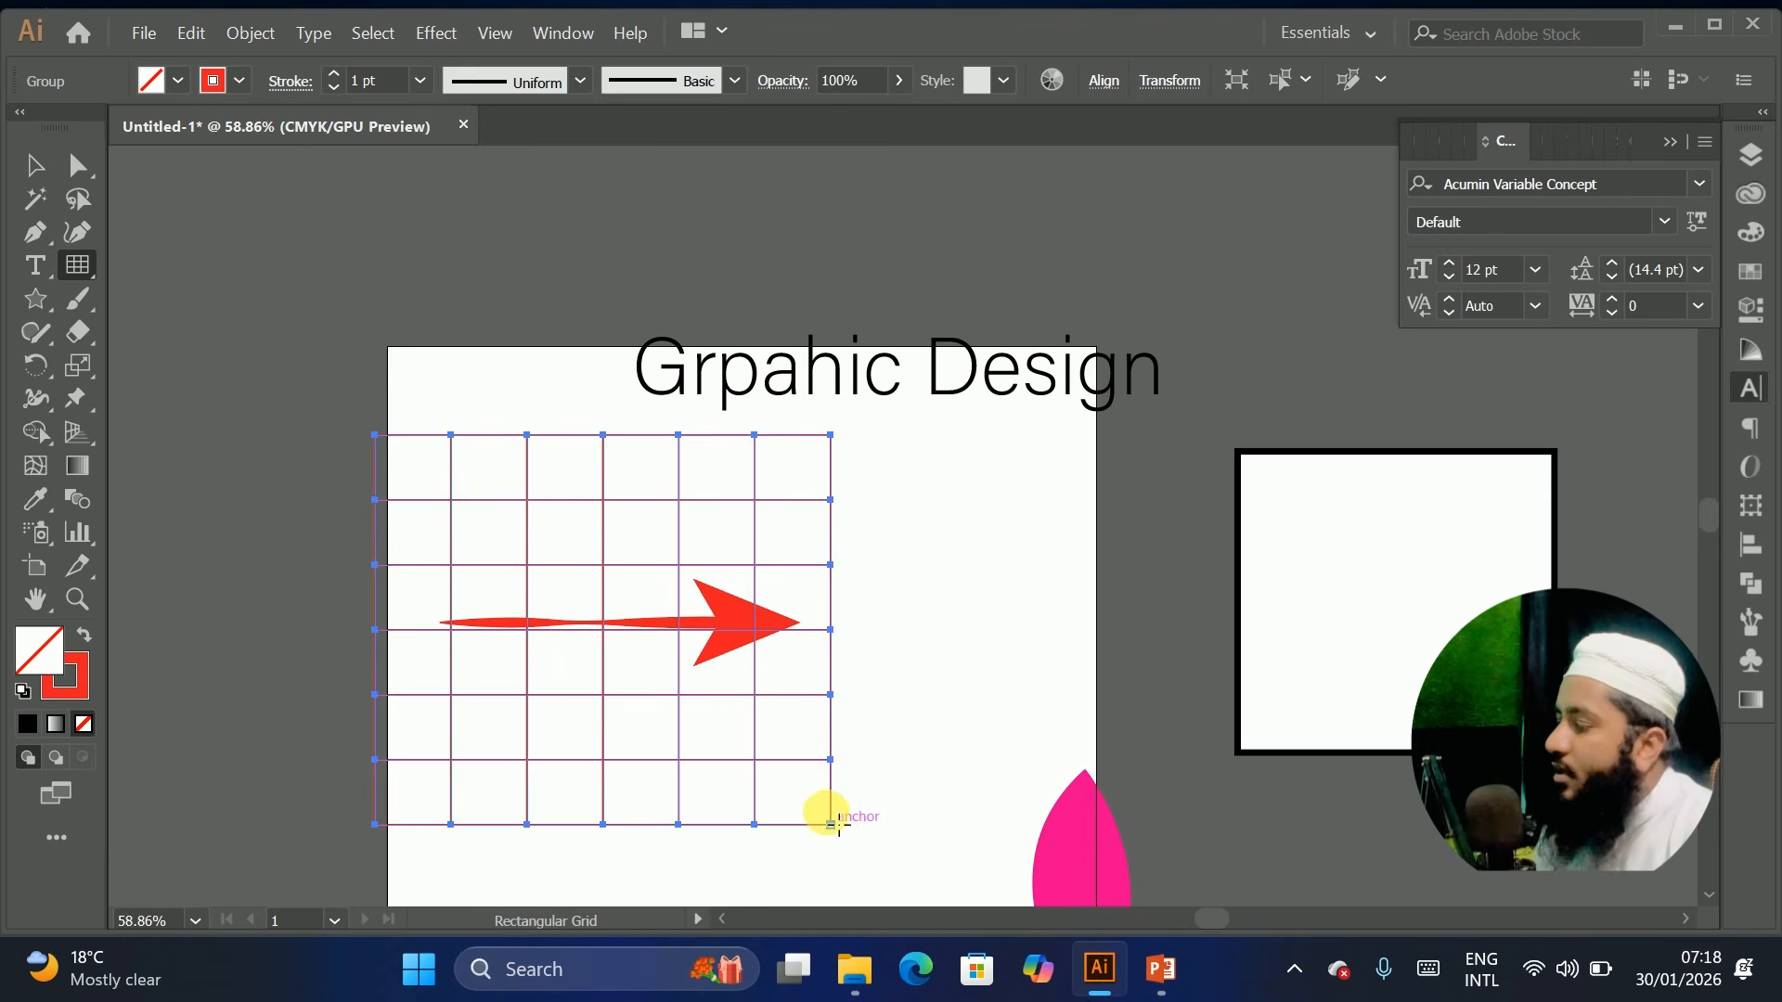
click(37, 167)
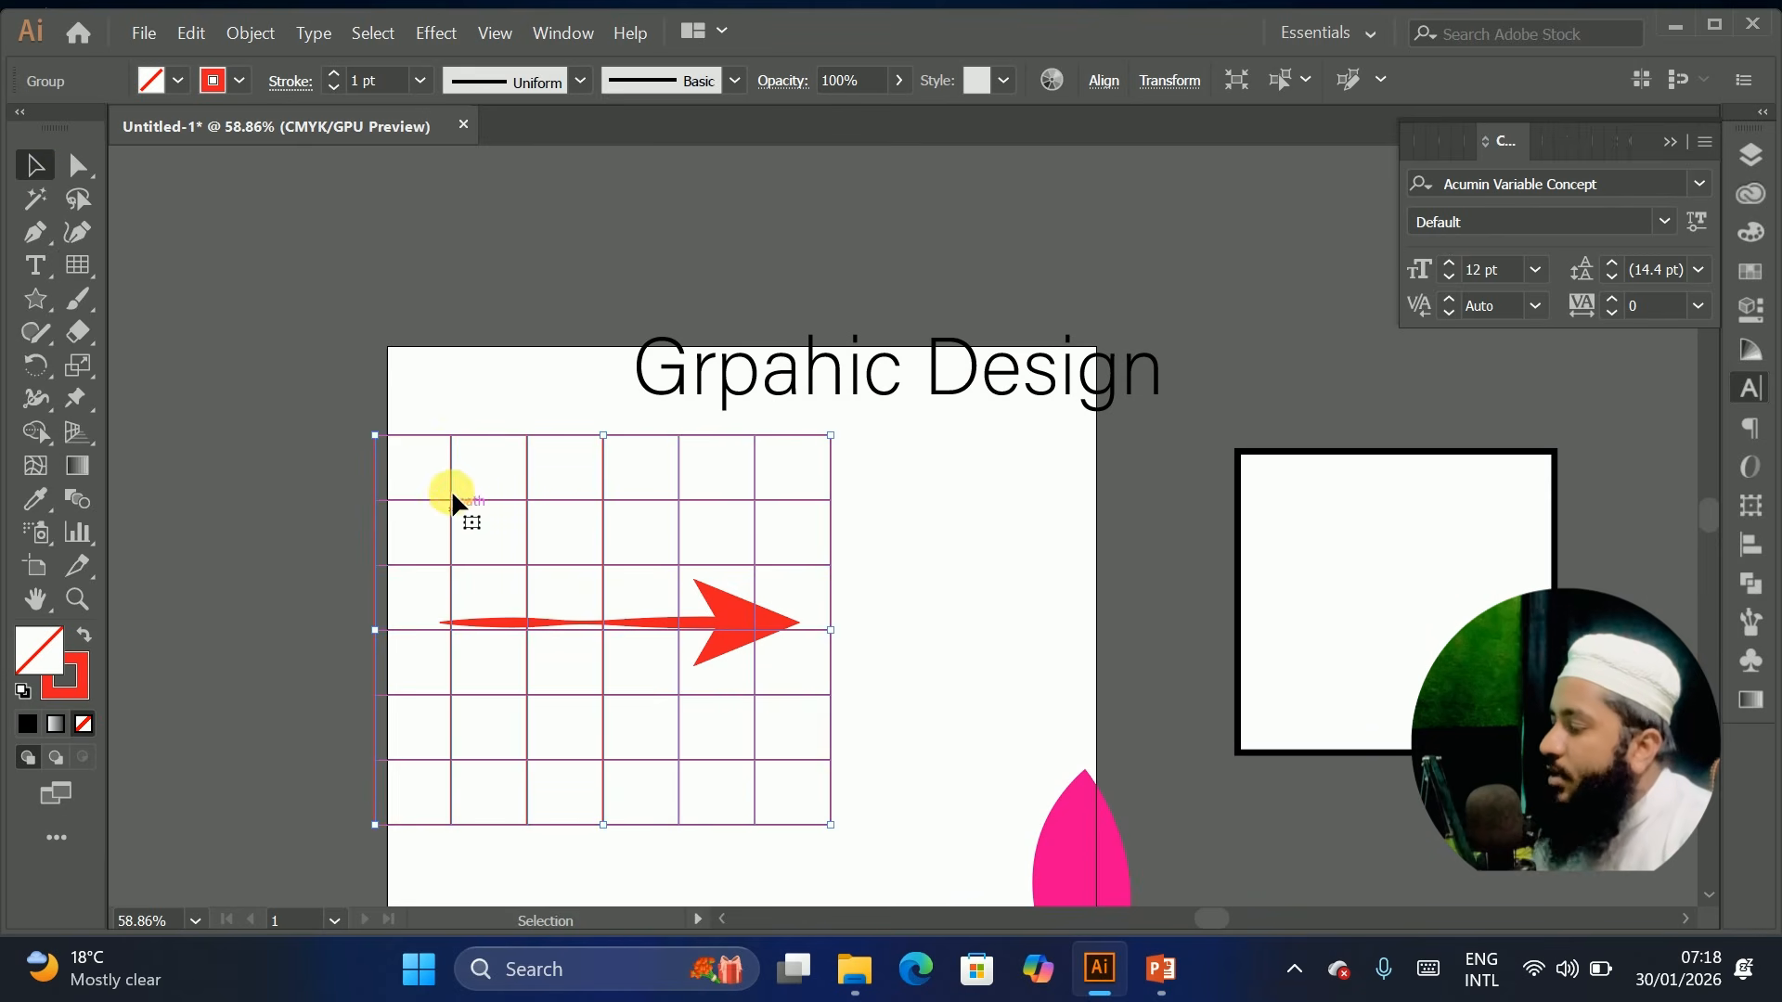
drag(450, 436, 672, 494)
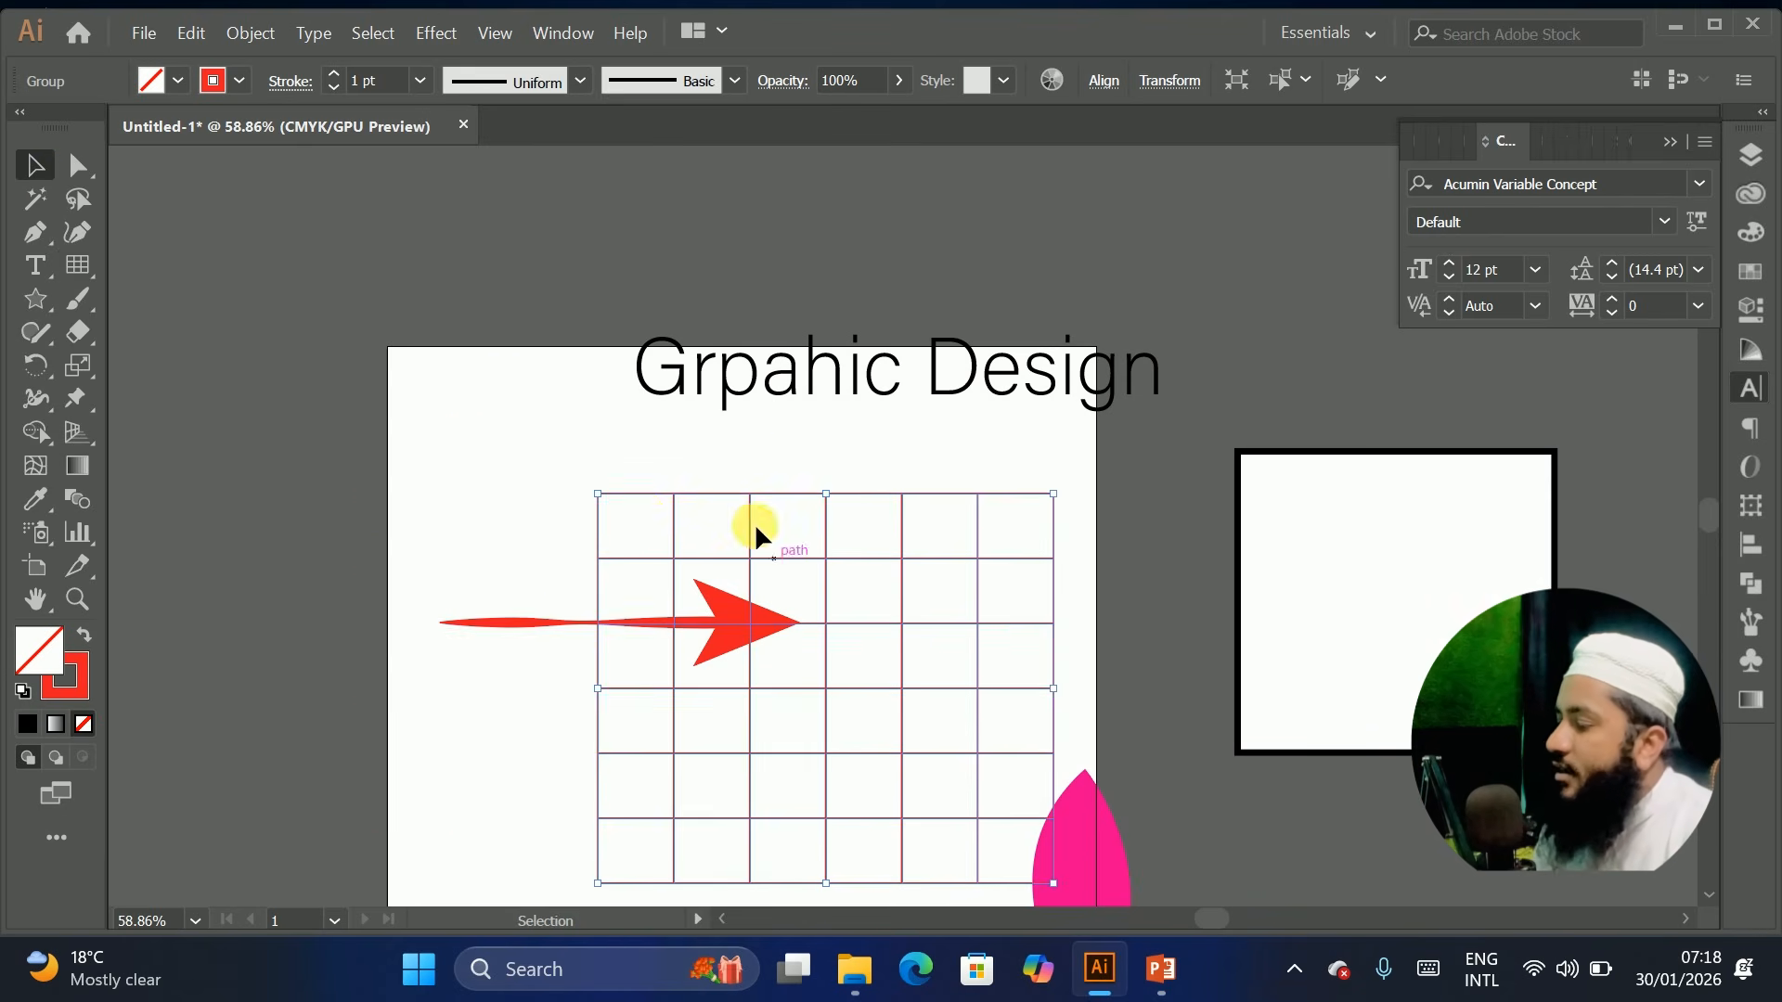
Delete the red arrow, the grid and the heading text from the artboard
click(724, 855)
drag(453, 477, 795, 796)
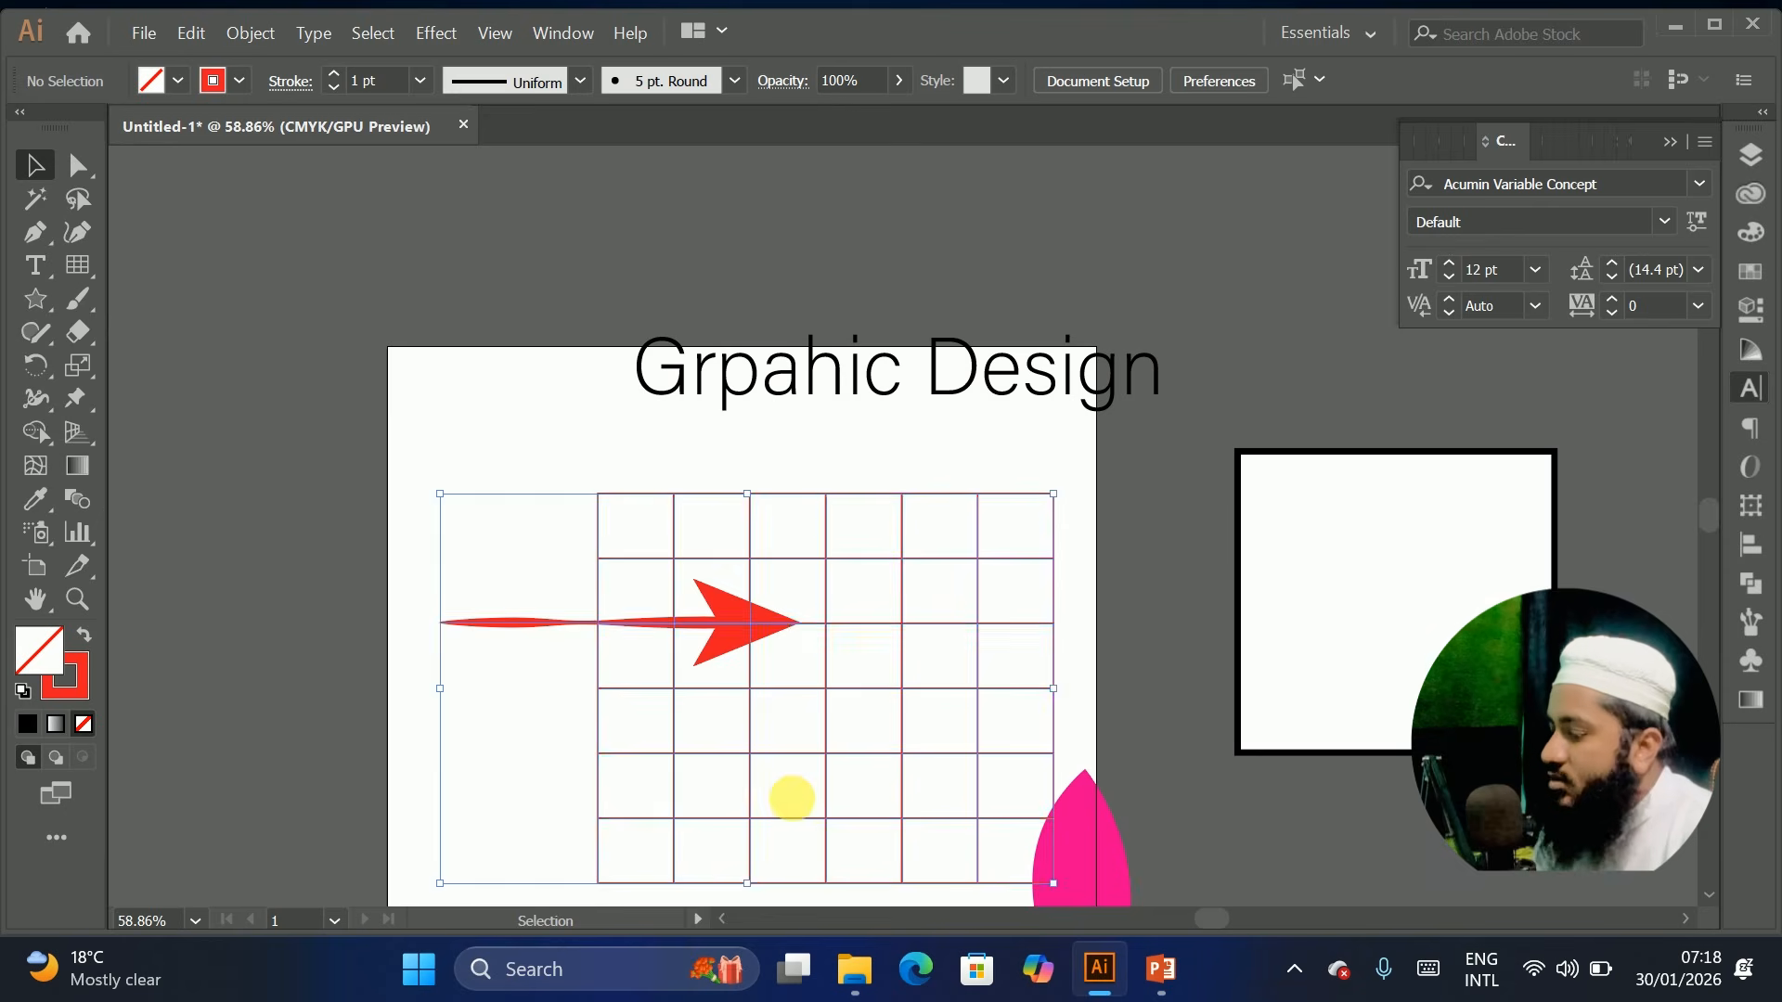
key(Delete)
drag(501, 275, 720, 519)
key(Delete)
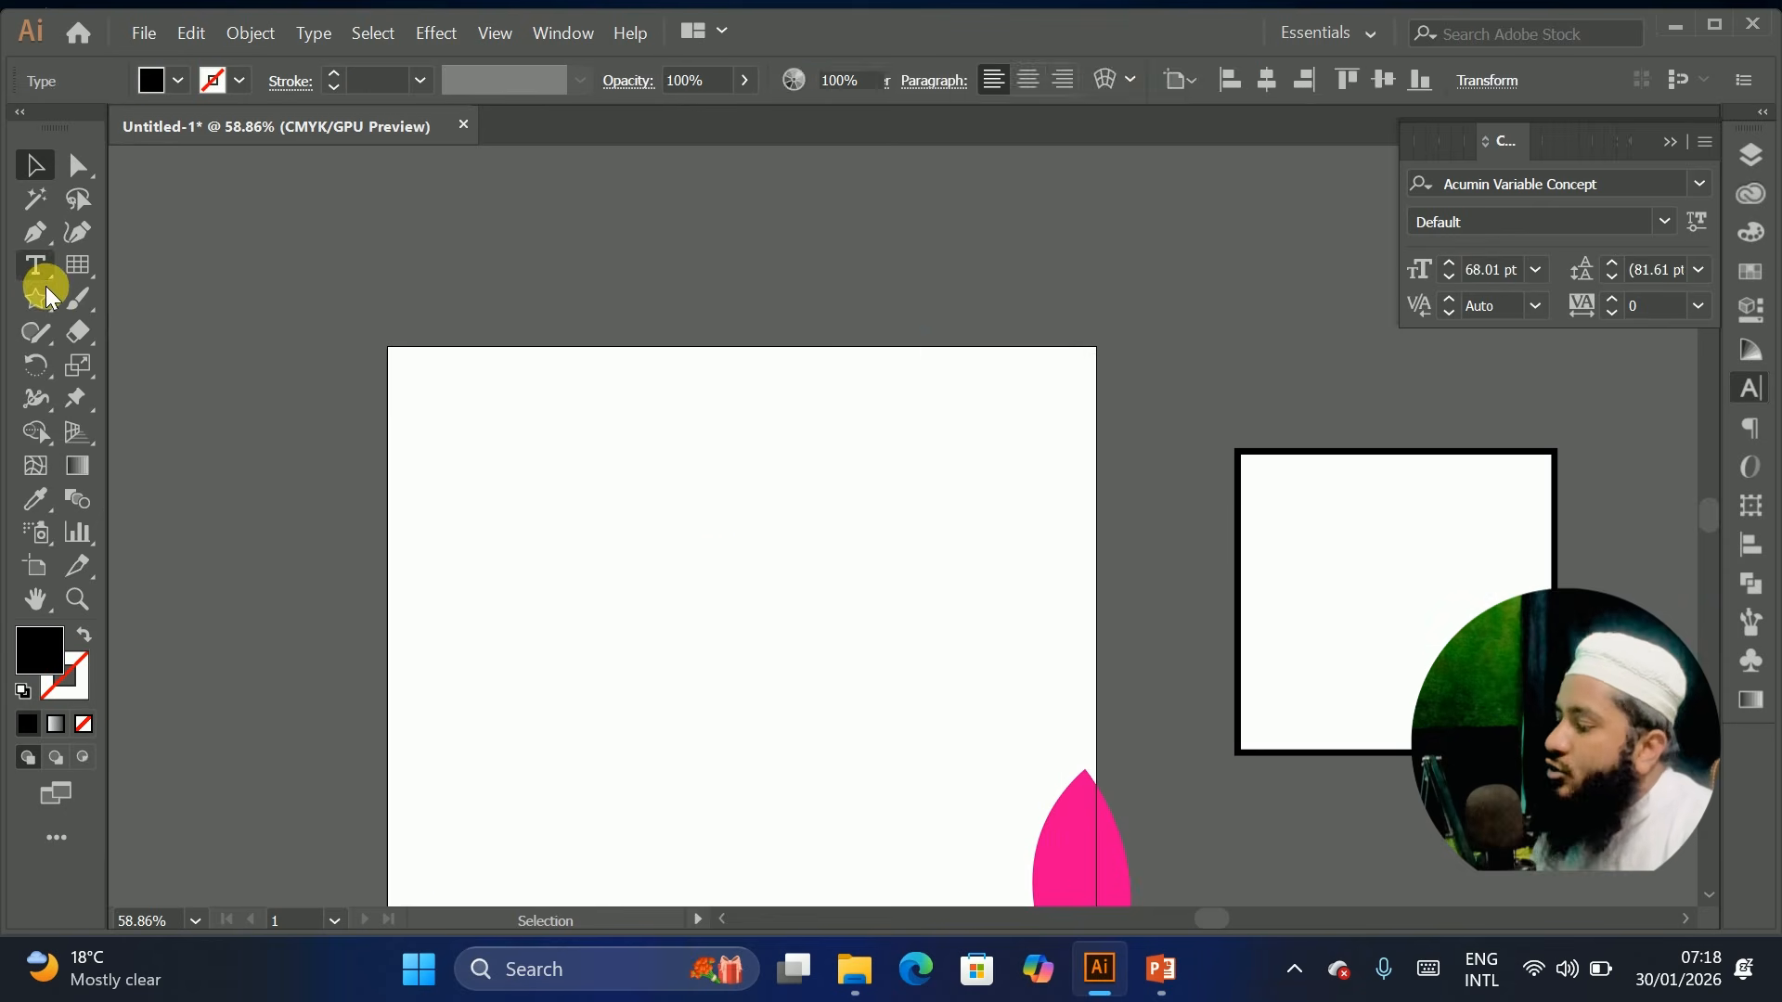
Draw a black square and, to its right, a larger black rounded square at the artboard's upper edge
drag(44, 299, 152, 301)
drag(501, 347, 689, 534)
drag(38, 293, 179, 330)
mouse_move(749, 324)
mouse_down()
mouse_move(980, 524)
mouse_move(984, 559)
mouse_up()
Draw a large black hexagon across the artboard's left edge and a black five-pointed star below the rounded square
drag(35, 298, 145, 400)
drag(454, 612, 578, 779)
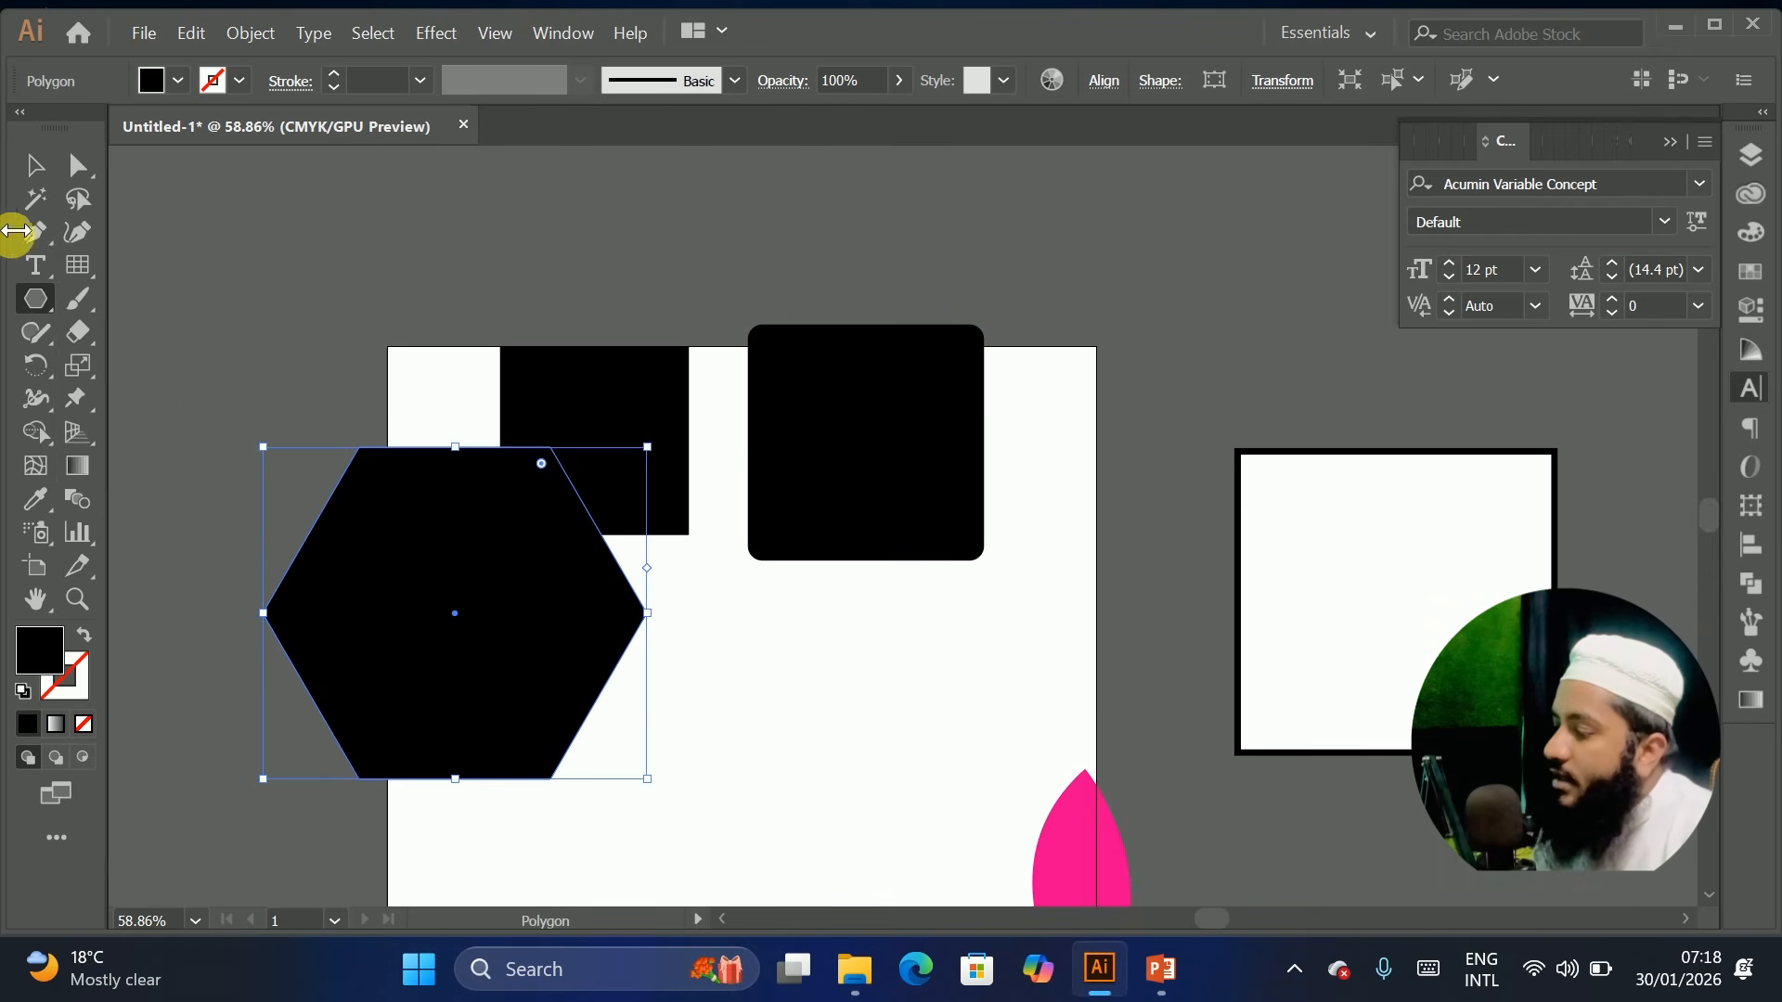
drag(38, 295, 169, 442)
drag(775, 716, 849, 807)
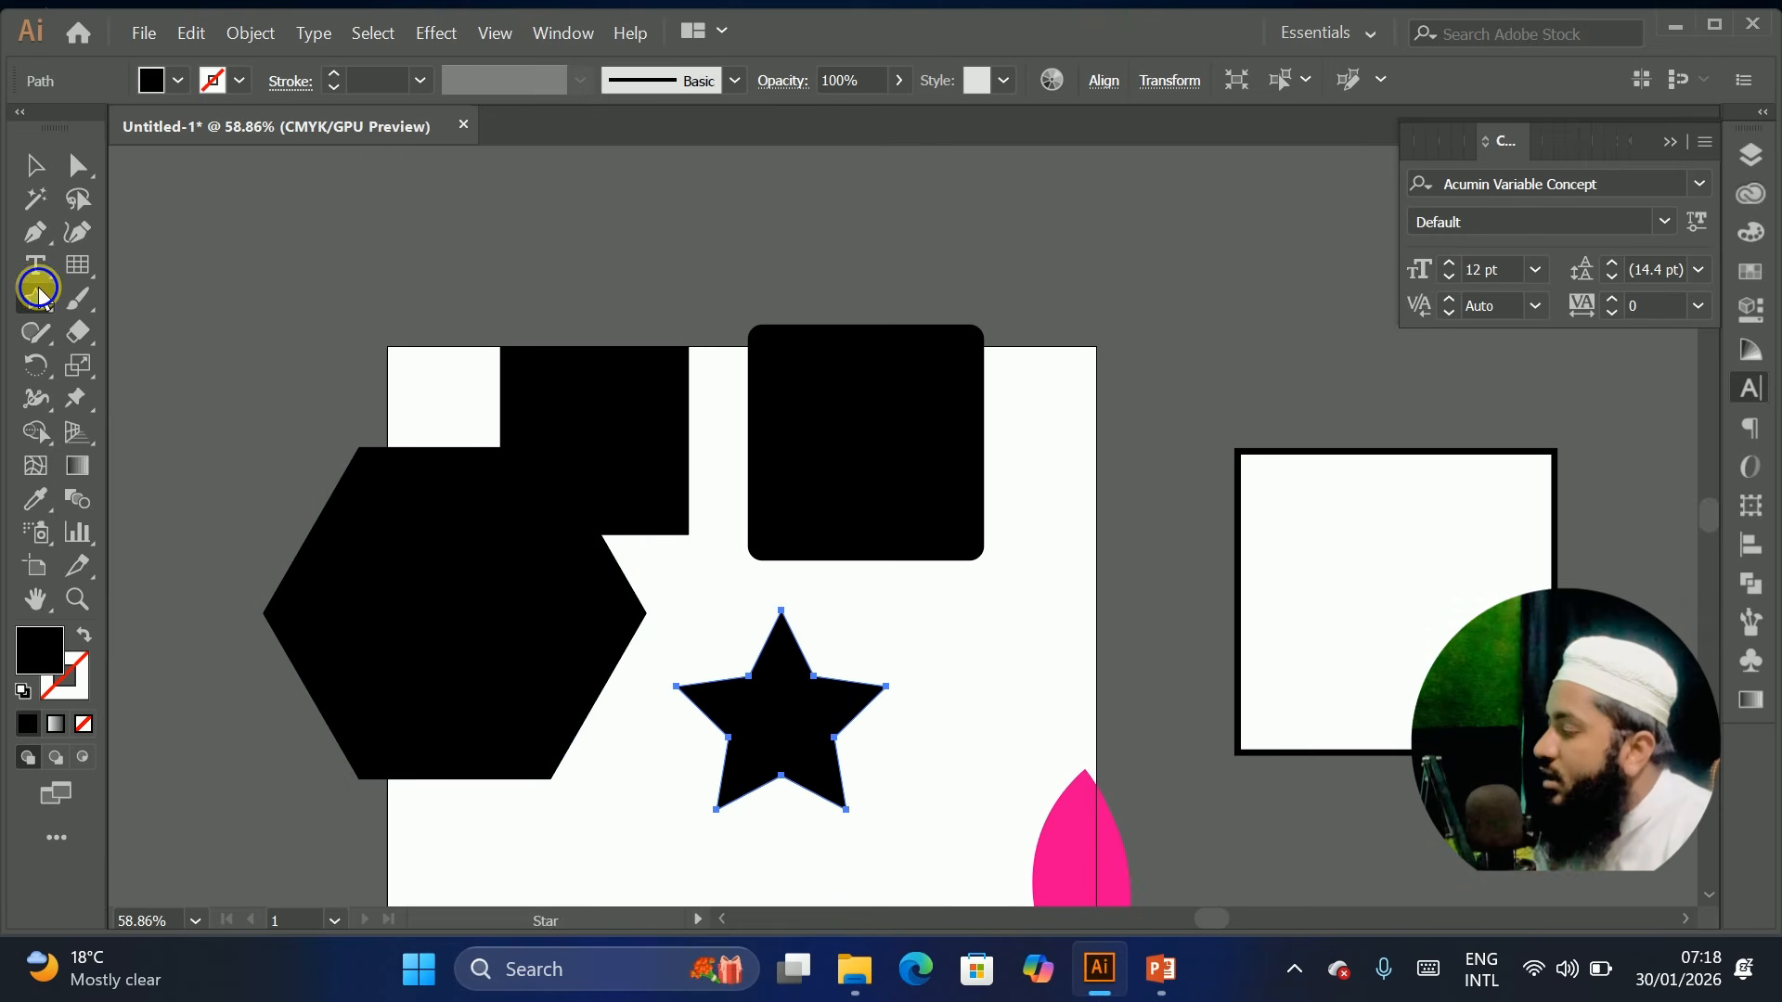
drag(37, 295, 263, 485)
Move the hexagon, square and rounded square together up and to the right, clear of the star
click(25, 165)
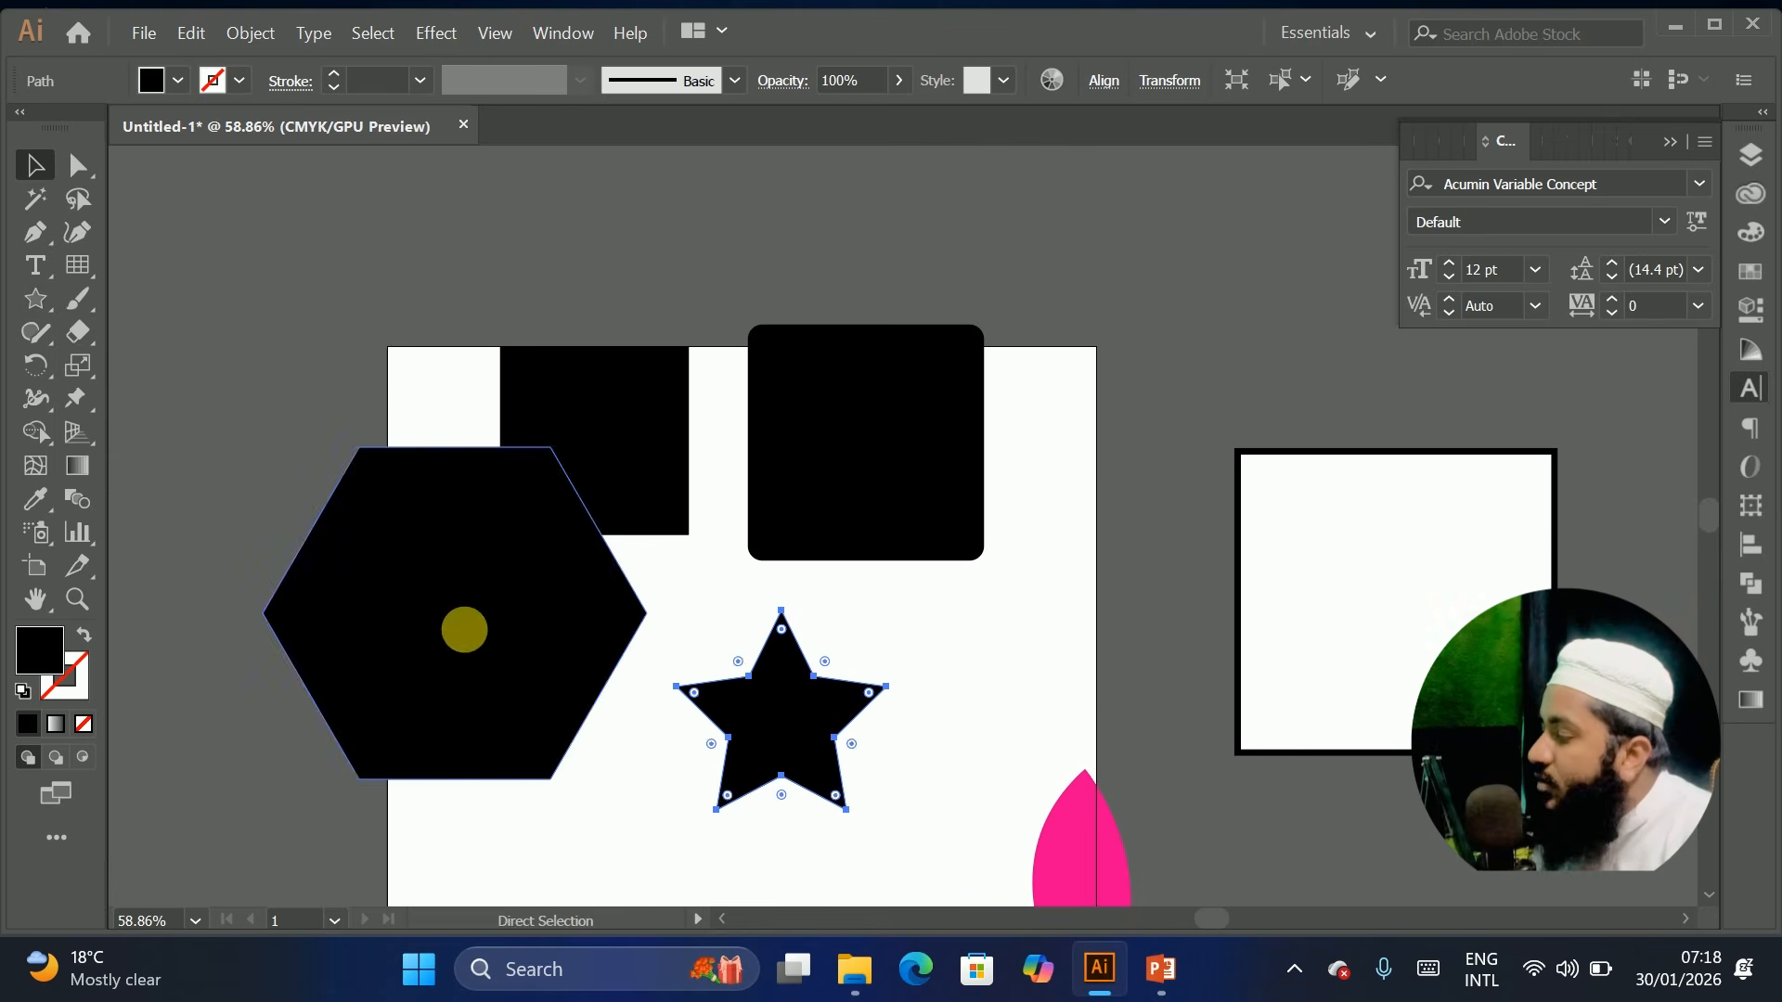
drag(466, 623, 453, 649)
drag(302, 358, 847, 533)
drag(649, 453, 1131, 162)
key(ctrl+z)
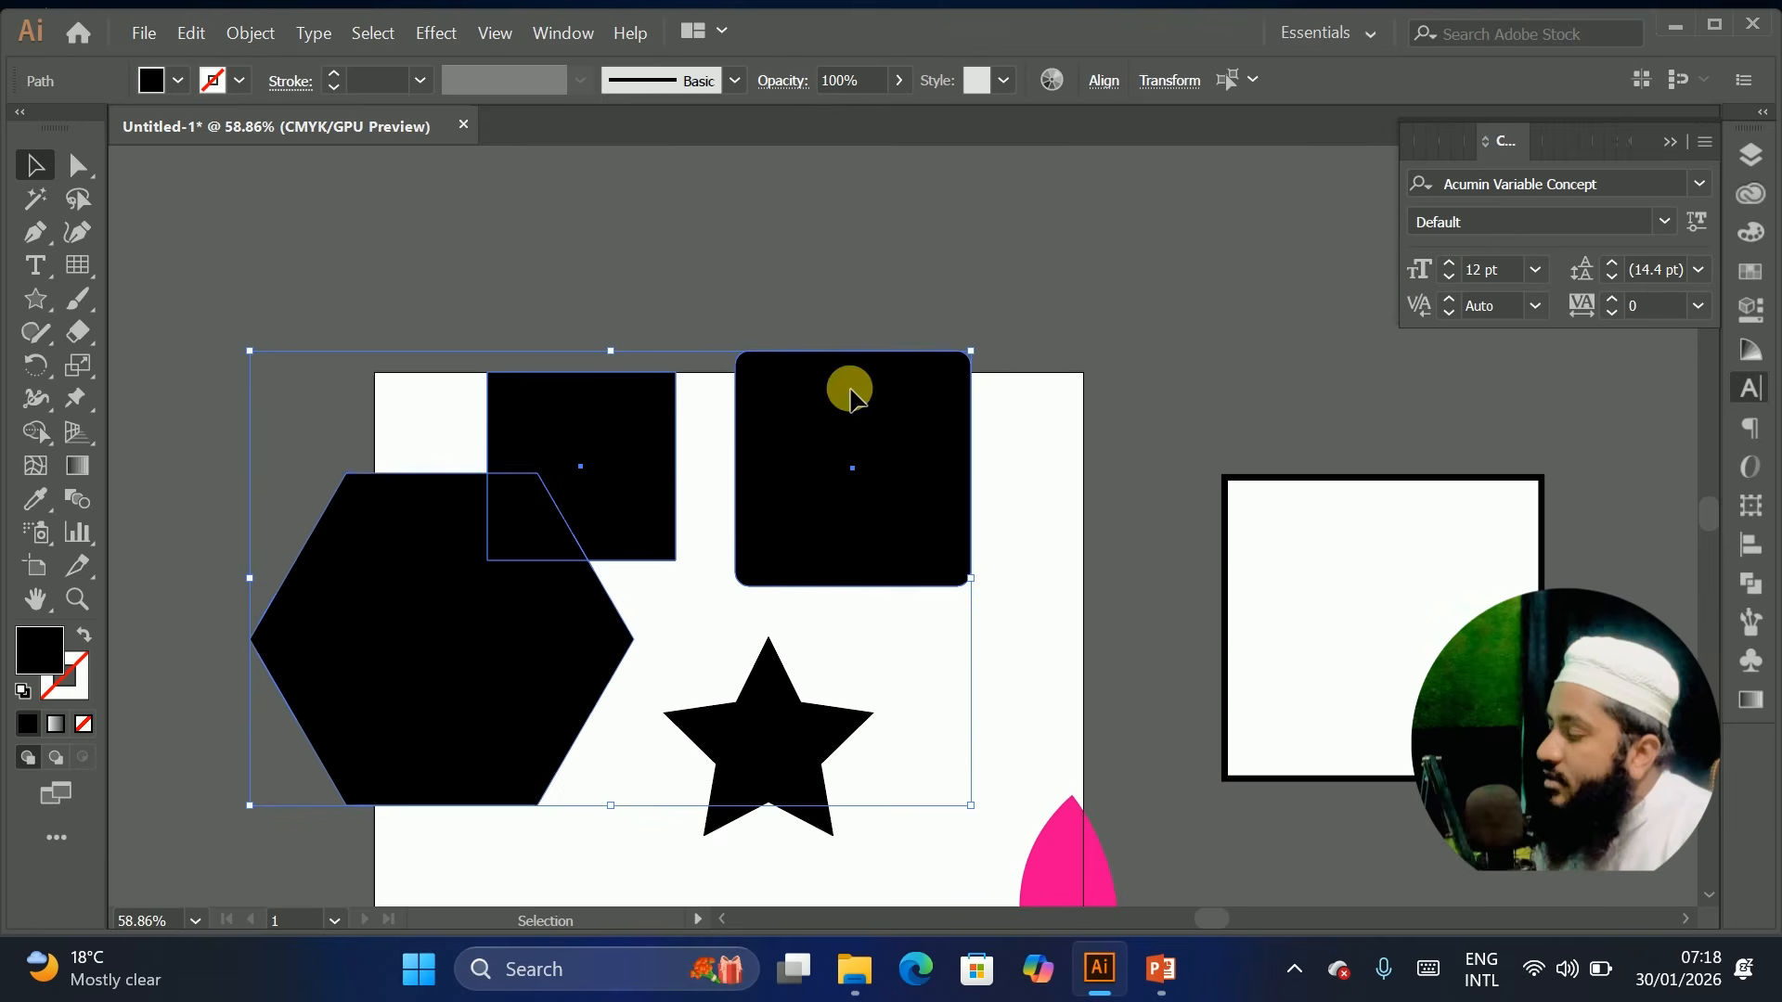
drag(533, 583, 1022, 427)
drag(892, 487, 997, 453)
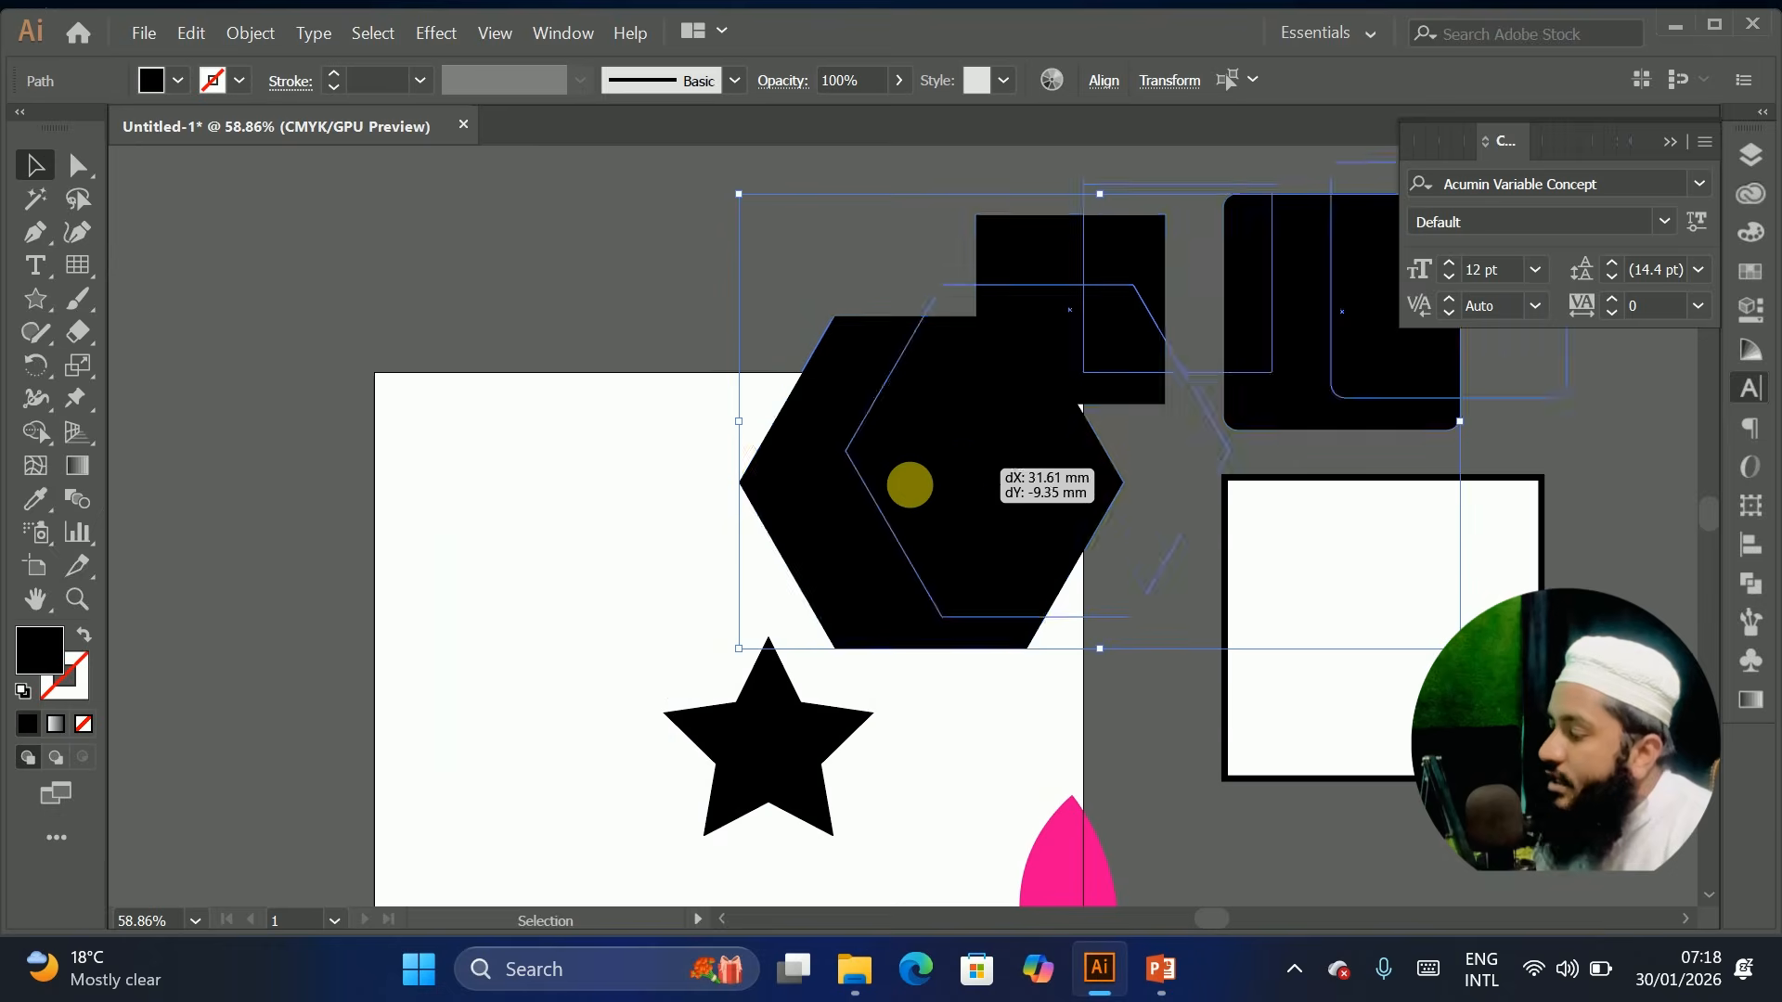
Draw a black rounded rectangle above and left of the star, adjusting its corner radius to strongly rounded corners while drawing
click(37, 299)
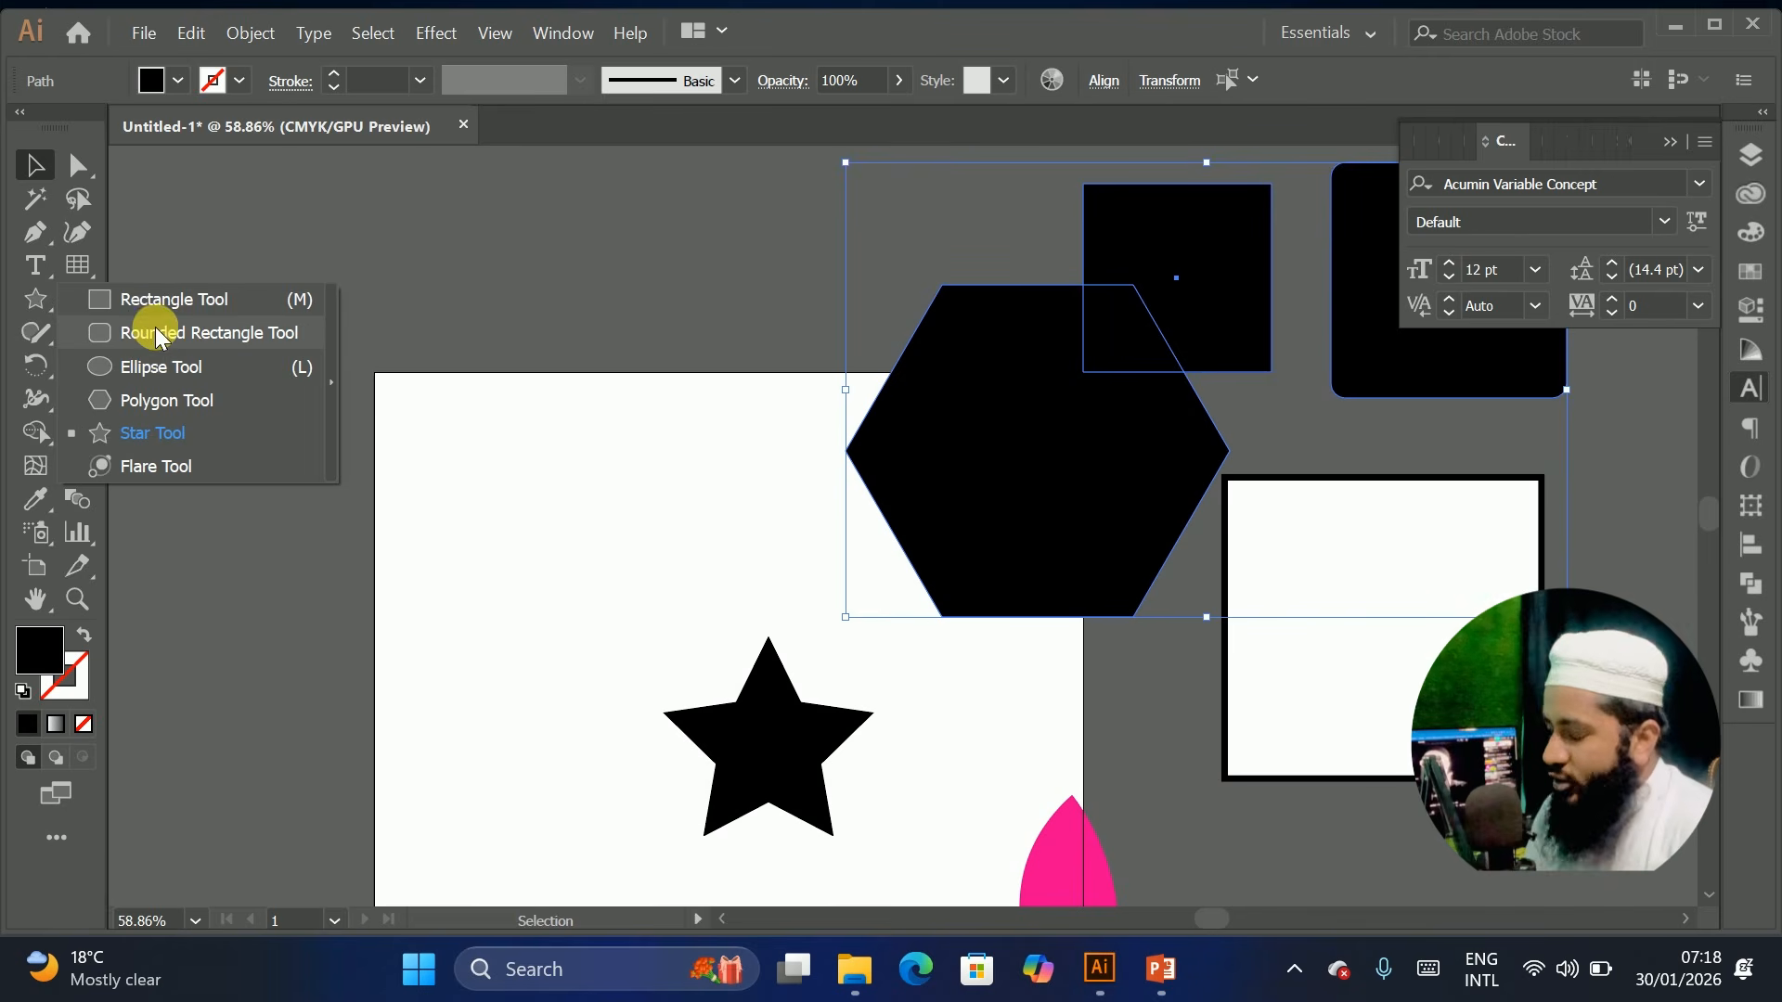
click(156, 332)
drag(467, 468, 689, 665)
key(Down)
key(Down)
key(Down)
key(Down)
key(Down)
key(Down)
key(Down)
key(Down)
key(Up)
key(Up)
key(Up)
key(Up)
key(Up)
key(Up)
Draw a black polygon over the artboard's upper-left corner, varying its number of sides while drawing and ending with six
drag(37, 301, 151, 402)
drag(378, 310, 538, 373)
key(Down)
key(Down)
key(Down)
key(Up)
key(Up)
key(Up)
key(Up)
key(Up)
key(Up)
key(Up)
key(Up)
key(Up)
key(Up)
key(Up)
key(Up)
key(Up)
key(Up)
key(Up)
key(Up)
key(Up)
key(Up)
key(Up)
key(Up)
key(Down)
key(Down)
key(Down)
key(Down)
key(Down)
key(Down)
key(Down)
key(Down)
key(Up)
key(Up)
key(Up)
key(Up)
key(Up)
key(Up)
key(Up)
key(Down)
key(Down)
key(Down)
key(Down)
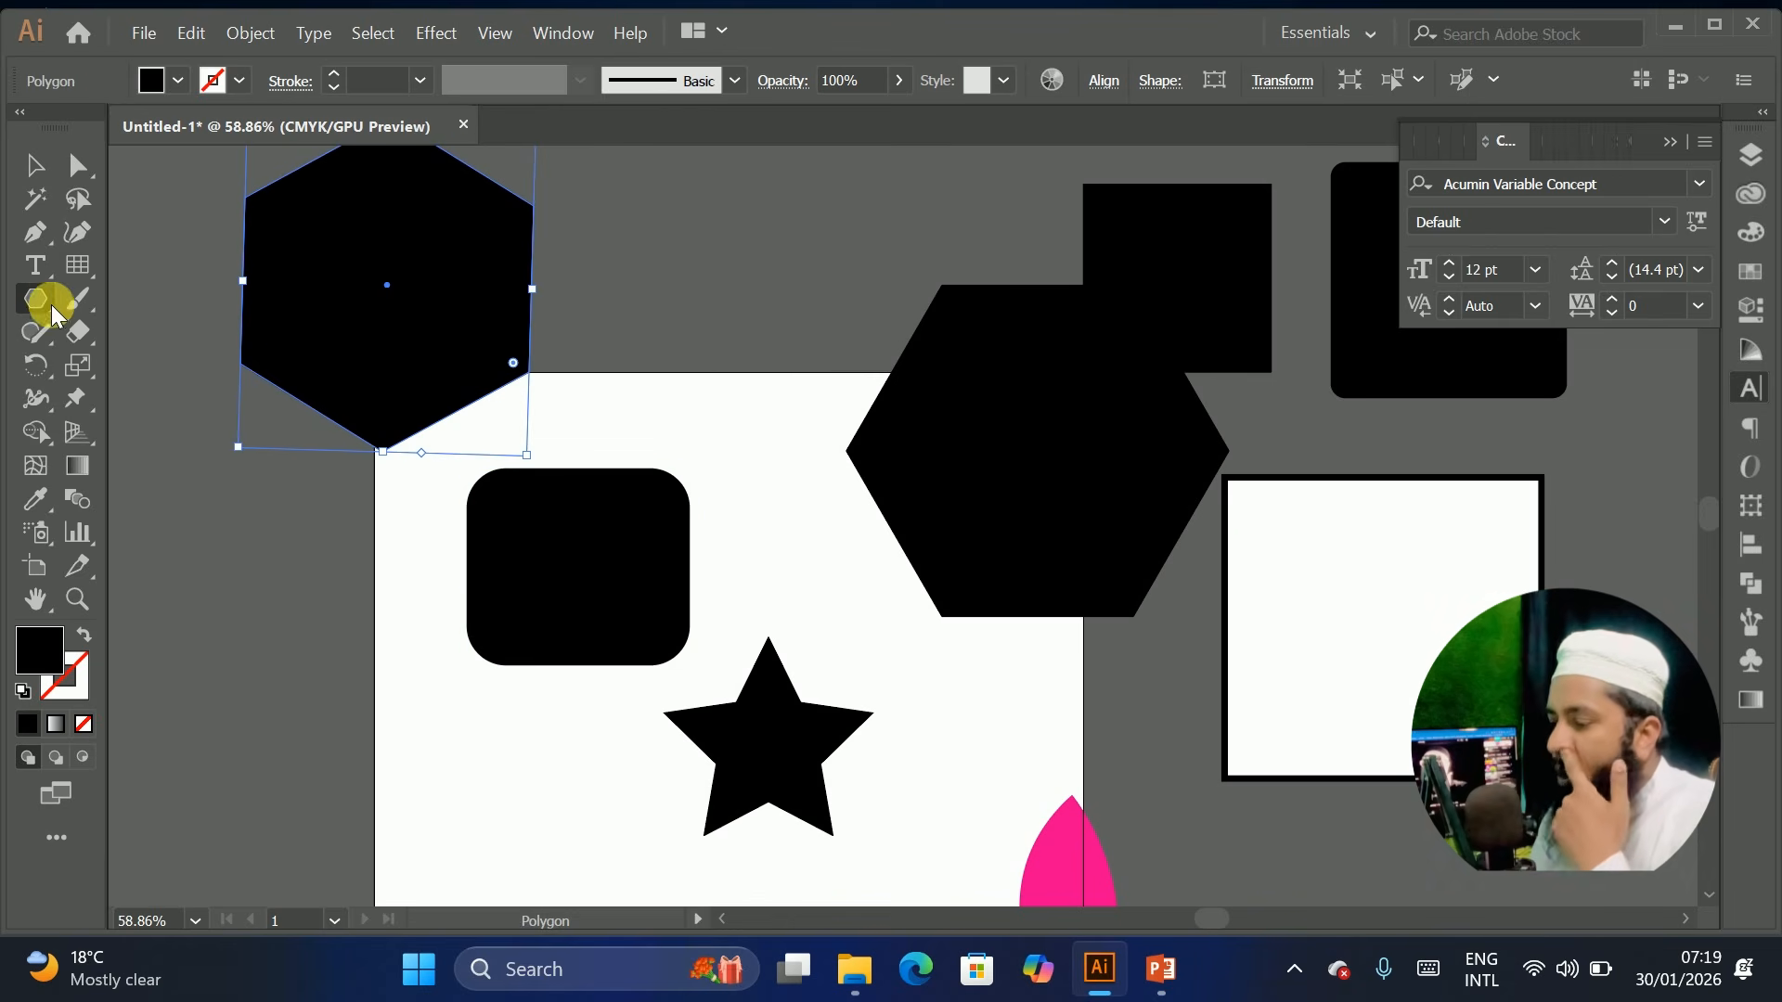
Draw a star below the rounded rectangle, raising its number of points while drawing until it forms a dense sunburst
click(33, 299)
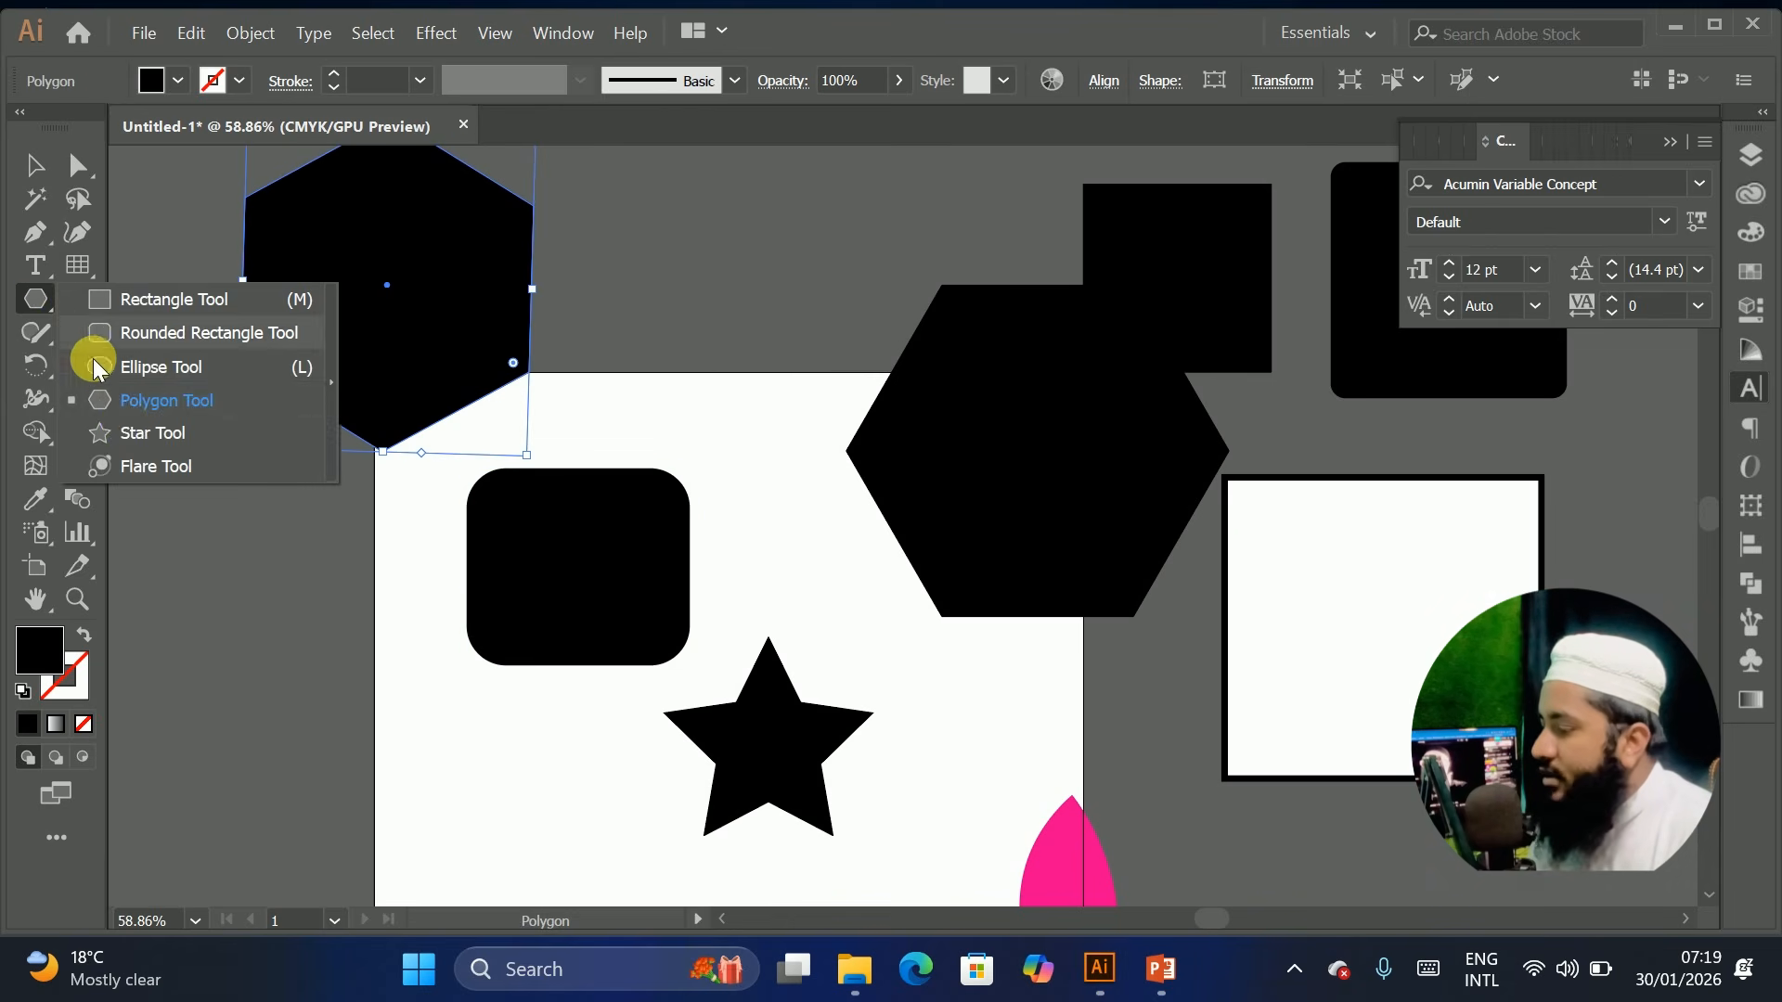
click(139, 433)
scroll(464, 547, down, 3)
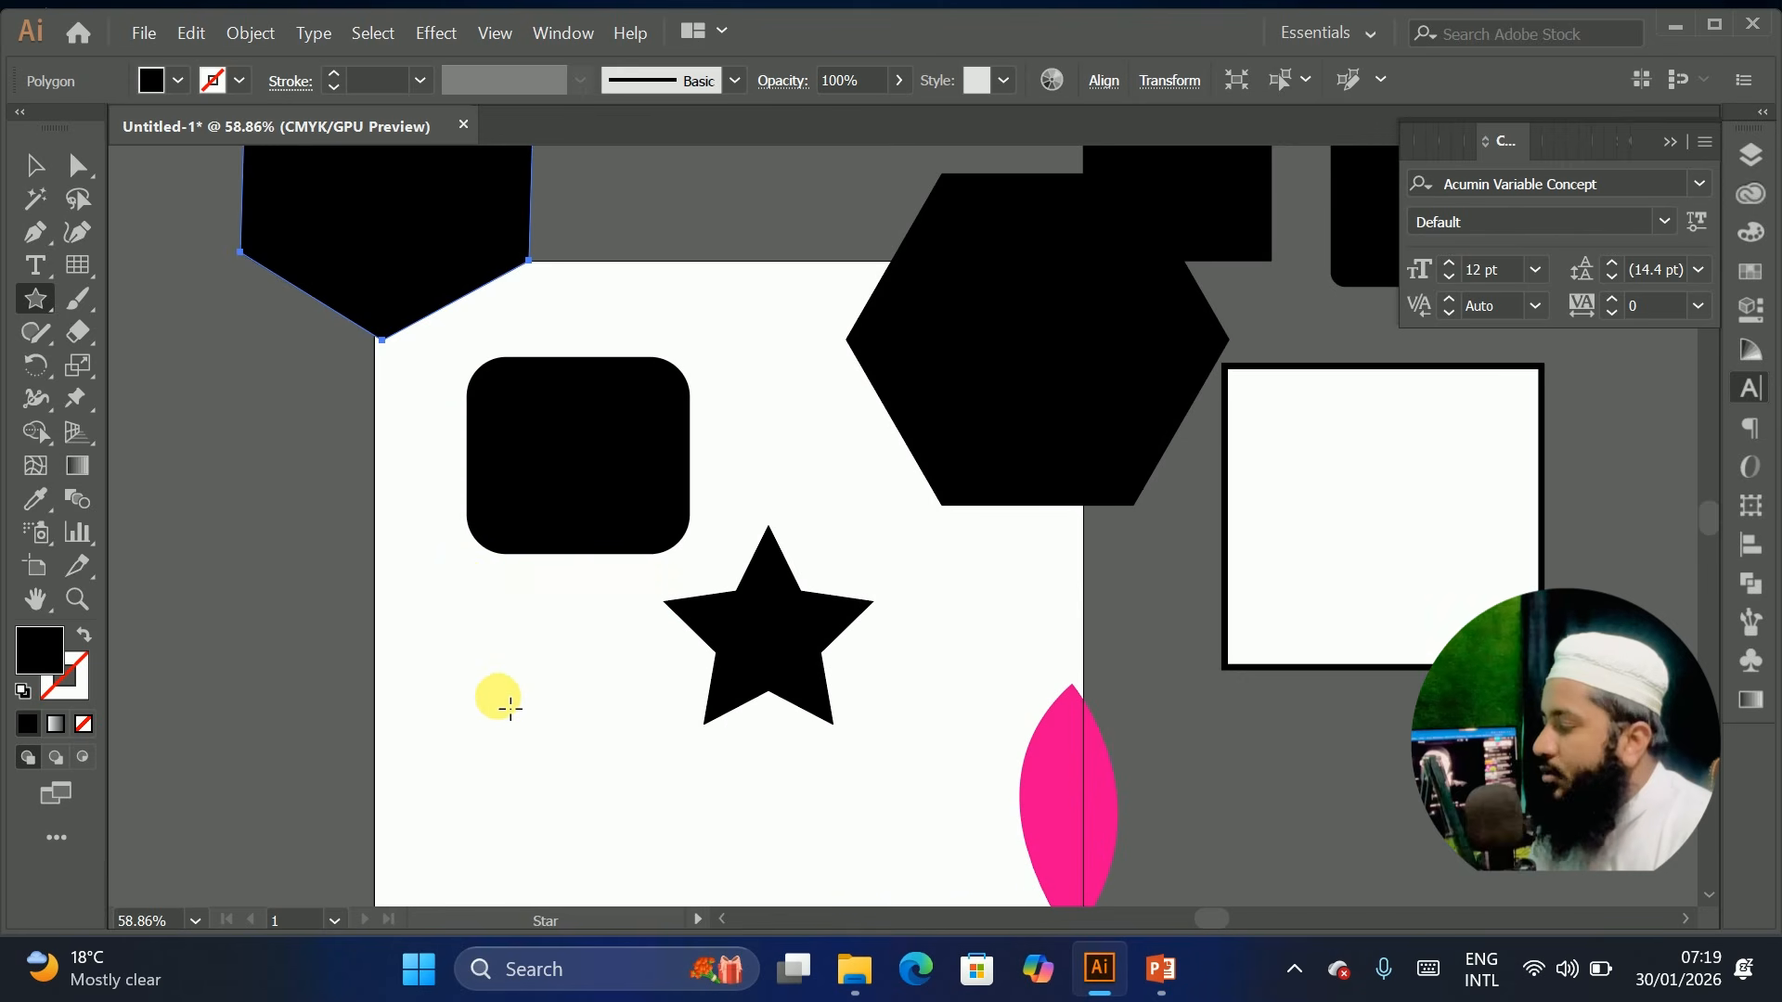
drag(509, 708, 605, 788)
key(Up)
key(Up)
key(Up)
key(Up)
key(Up)
key(Up)
key(Up)
key(Up)
key(Up)
key(Up)
key(Up)
key(Up)
key(Up)
key(Up)
key(Up)
key(Up)
key(Up)
key(Up)
key(Up)
key(Up)
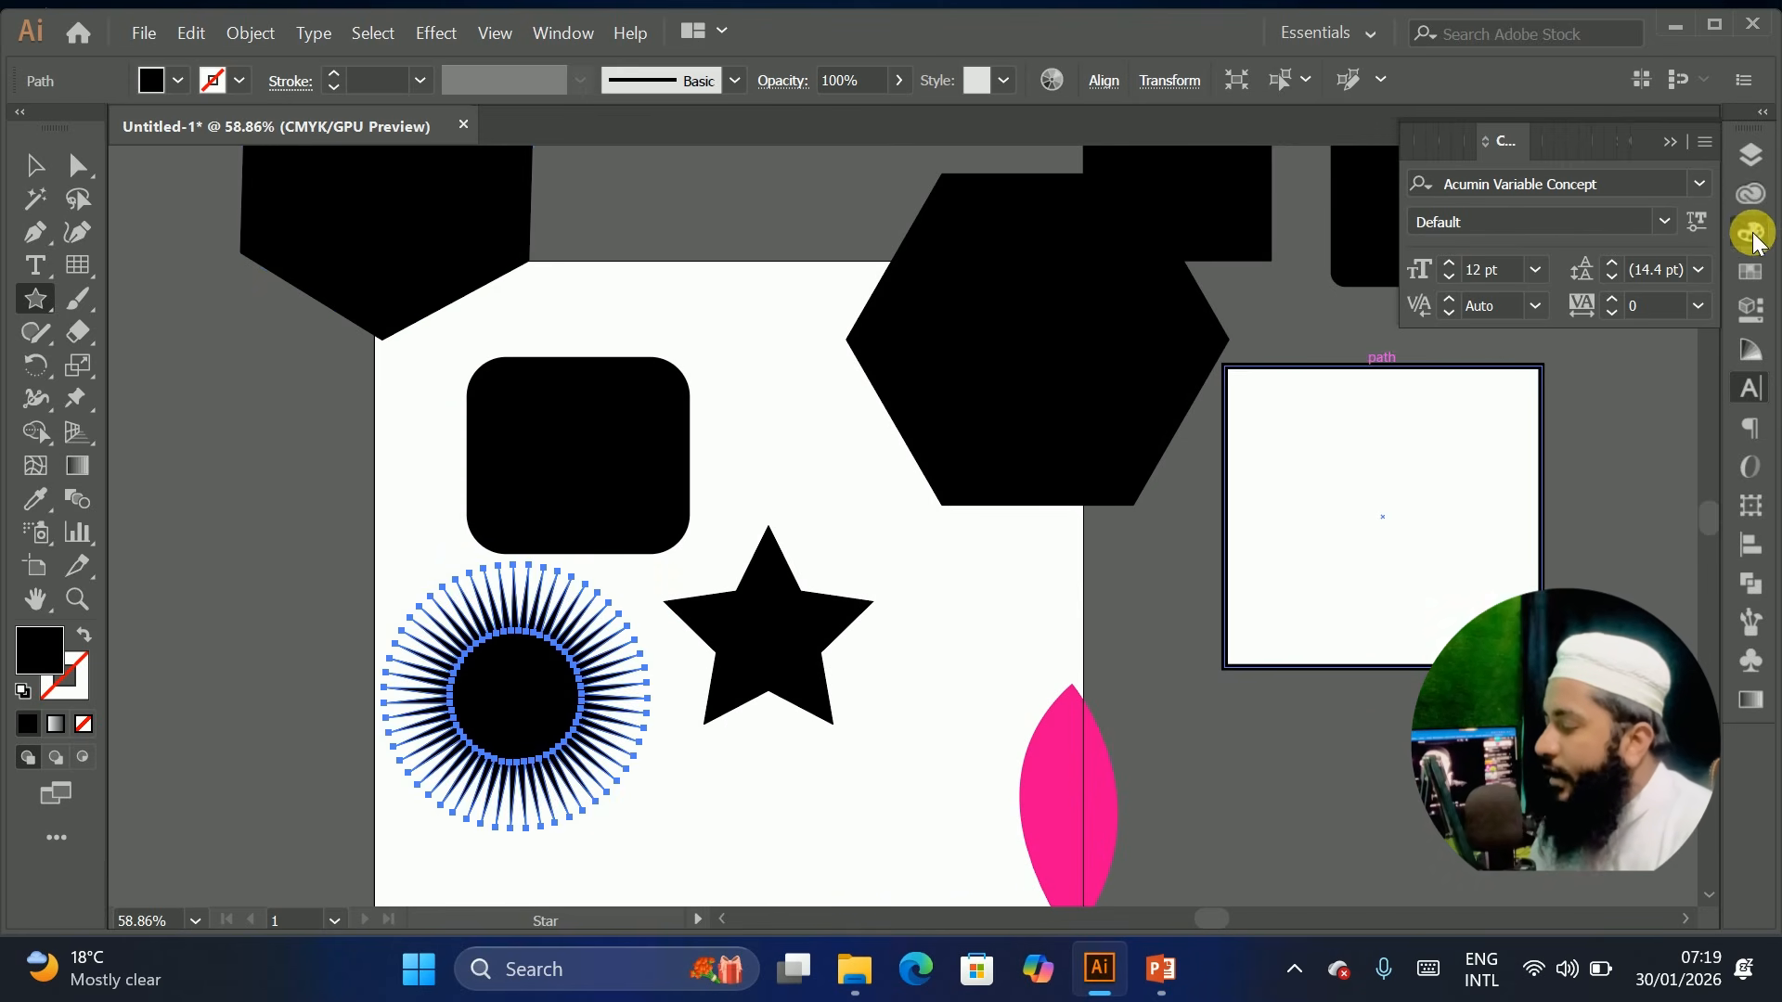
Fill the sunburst with yellow (C 12.94, M 0, Y 100, K 0) and move it down and right, below the black star
click(1751, 234)
click(1459, 371)
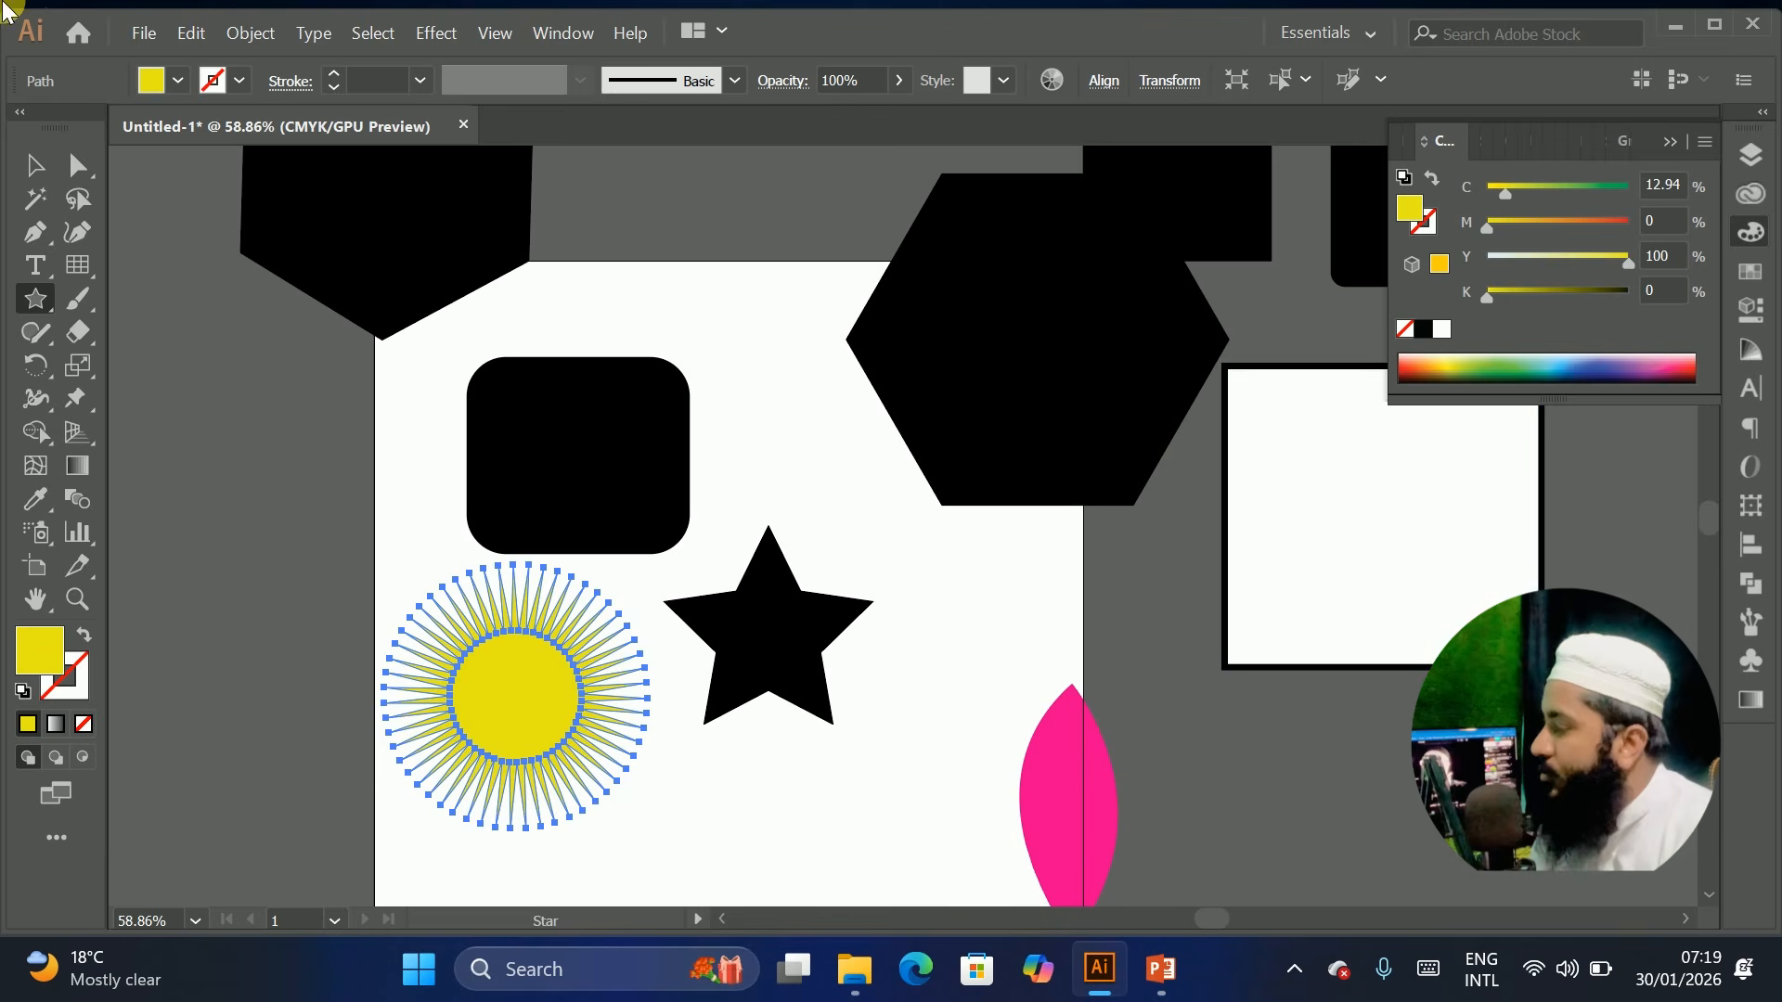
click(28, 167)
scroll(966, 591, down, 2)
click(1002, 560)
drag(449, 524, 622, 657)
Draw a yellow star across the artboard's left edge, reducing its number of points to five while drawing
click(38, 300)
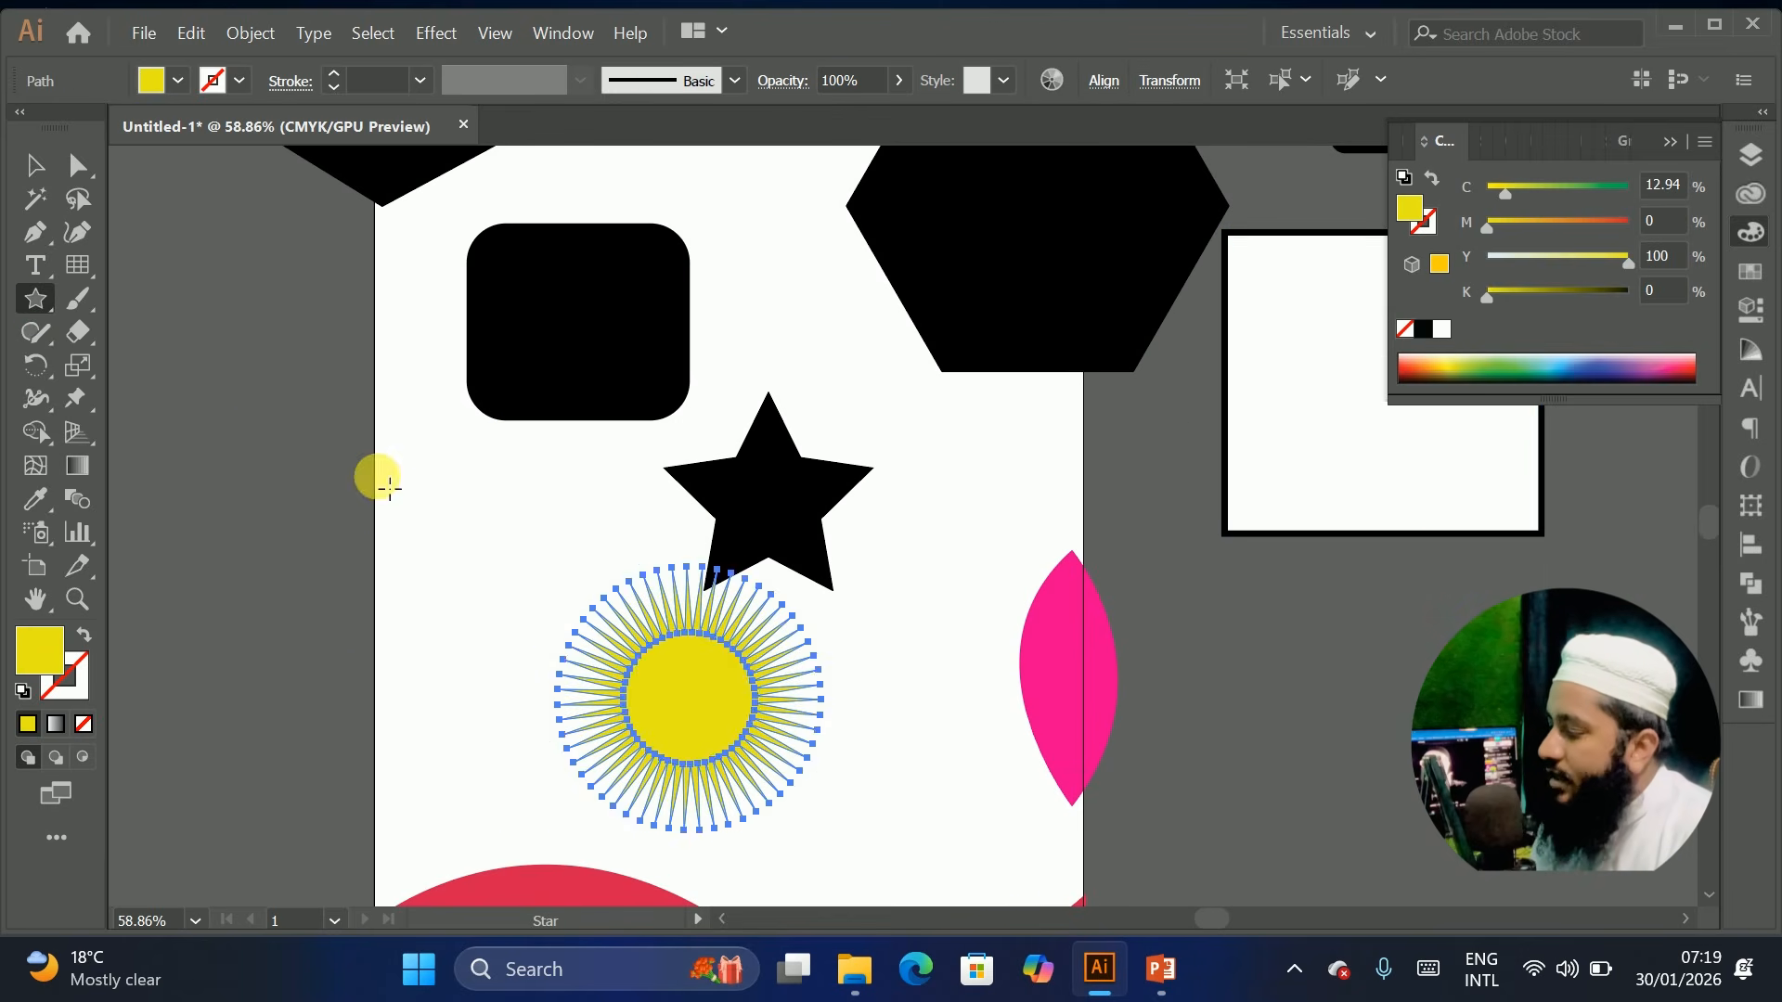
drag(372, 467, 469, 545)
key(Down)
key(Down)
key(Down)
key(Down)
key(Down)
key(Down)
key(Down)
key(Down)
key(Down)
key(Down)
key(Down)
key(Down)
key(Down)
key(Down)
key(Down)
key(Down)
key(Down)
key(Down)
key(Down)
key(Down)
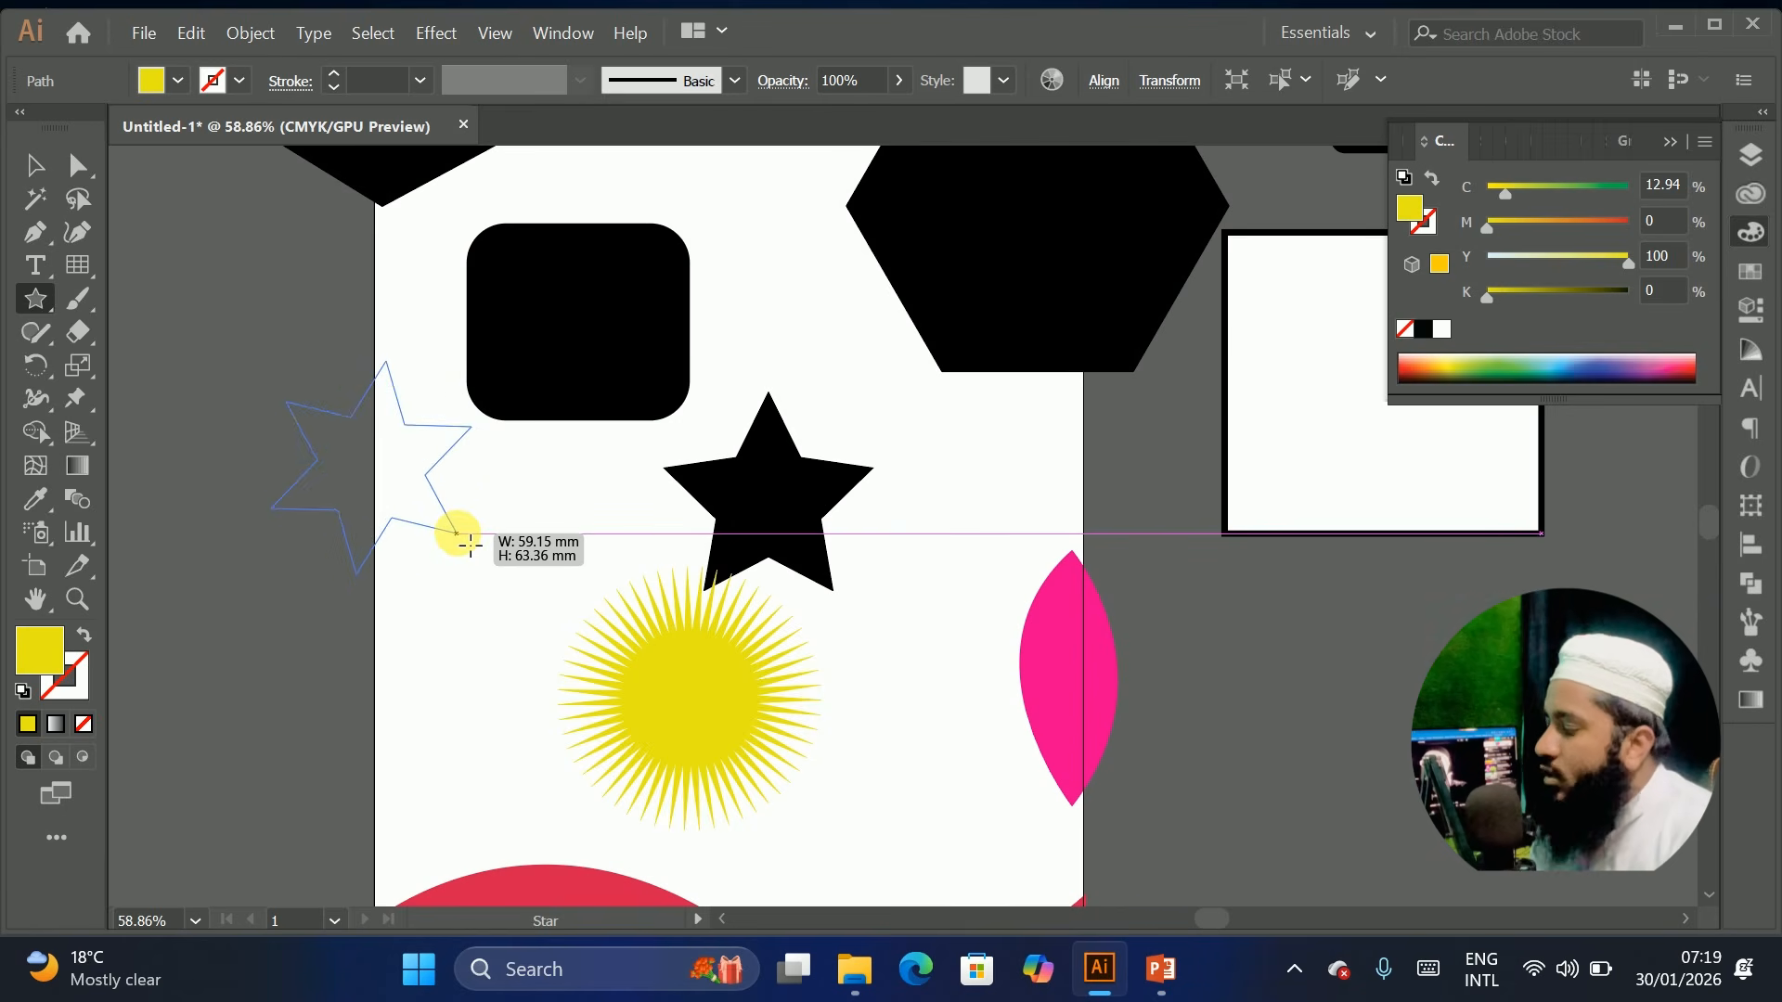
drag(469, 545, 470, 544)
Draw an upright yellow rectangle across the artboard's upper edge, between the two black hexagons
click(41, 310)
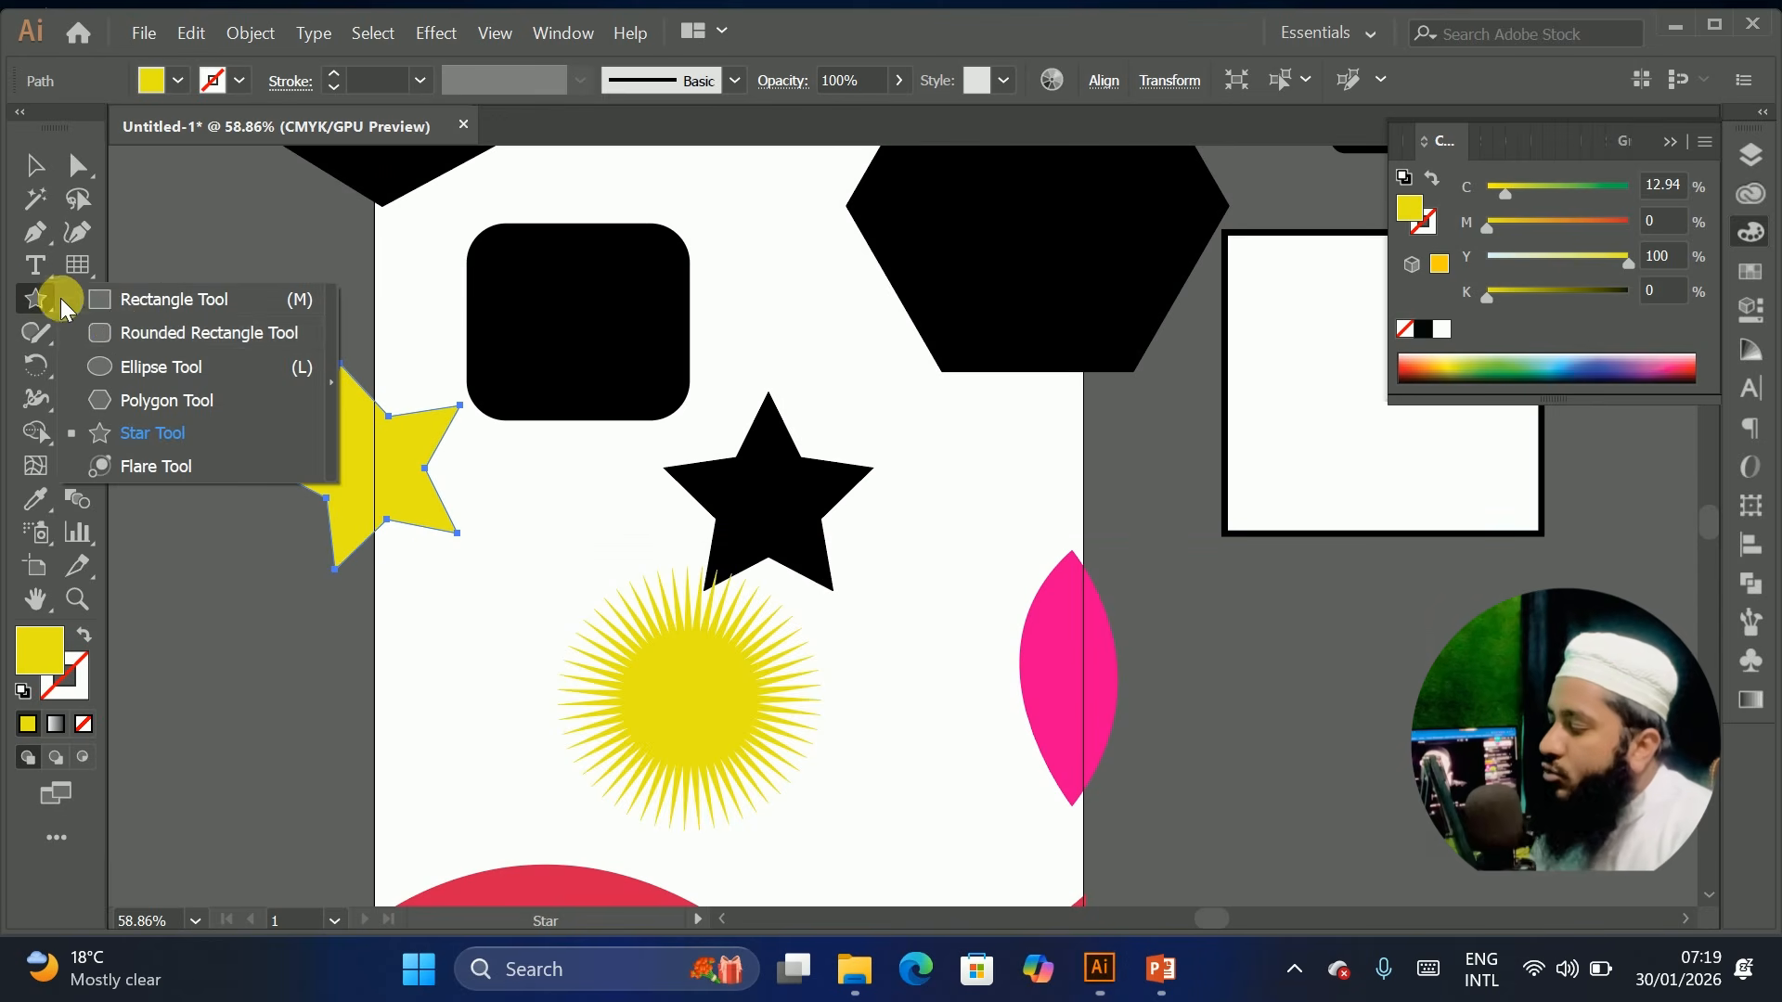
click(121, 302)
scroll(534, 498, up, 5)
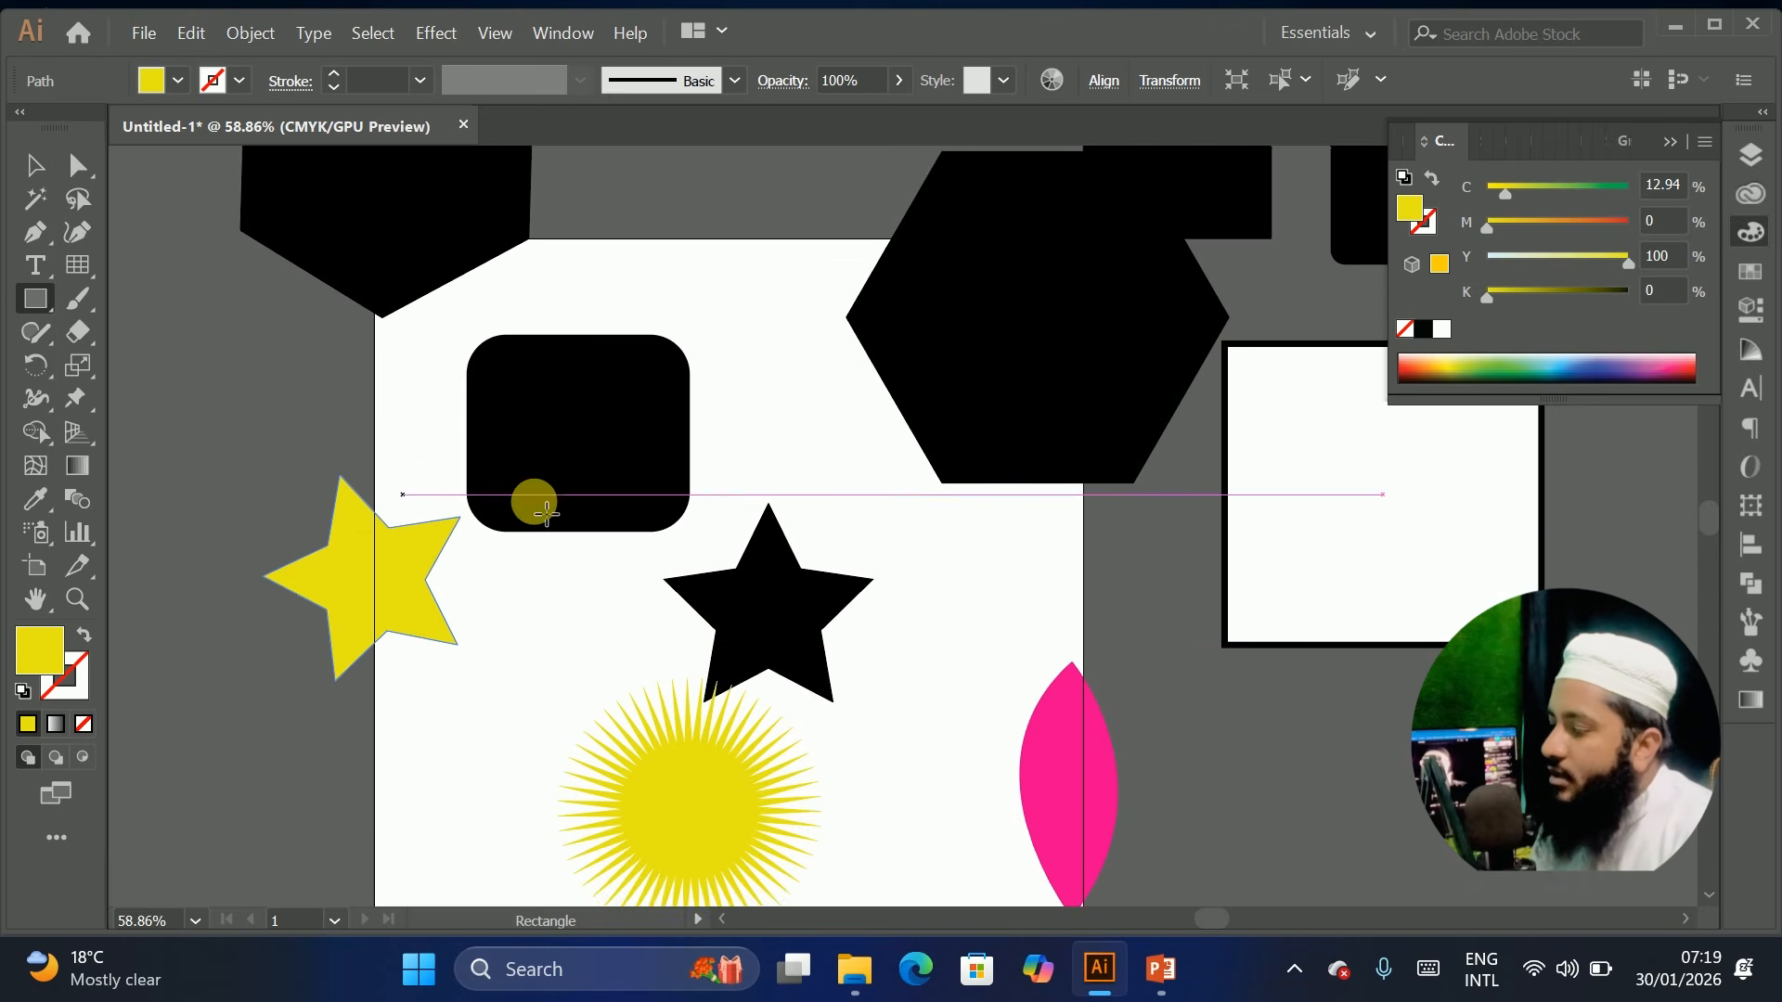
drag(664, 258, 852, 500)
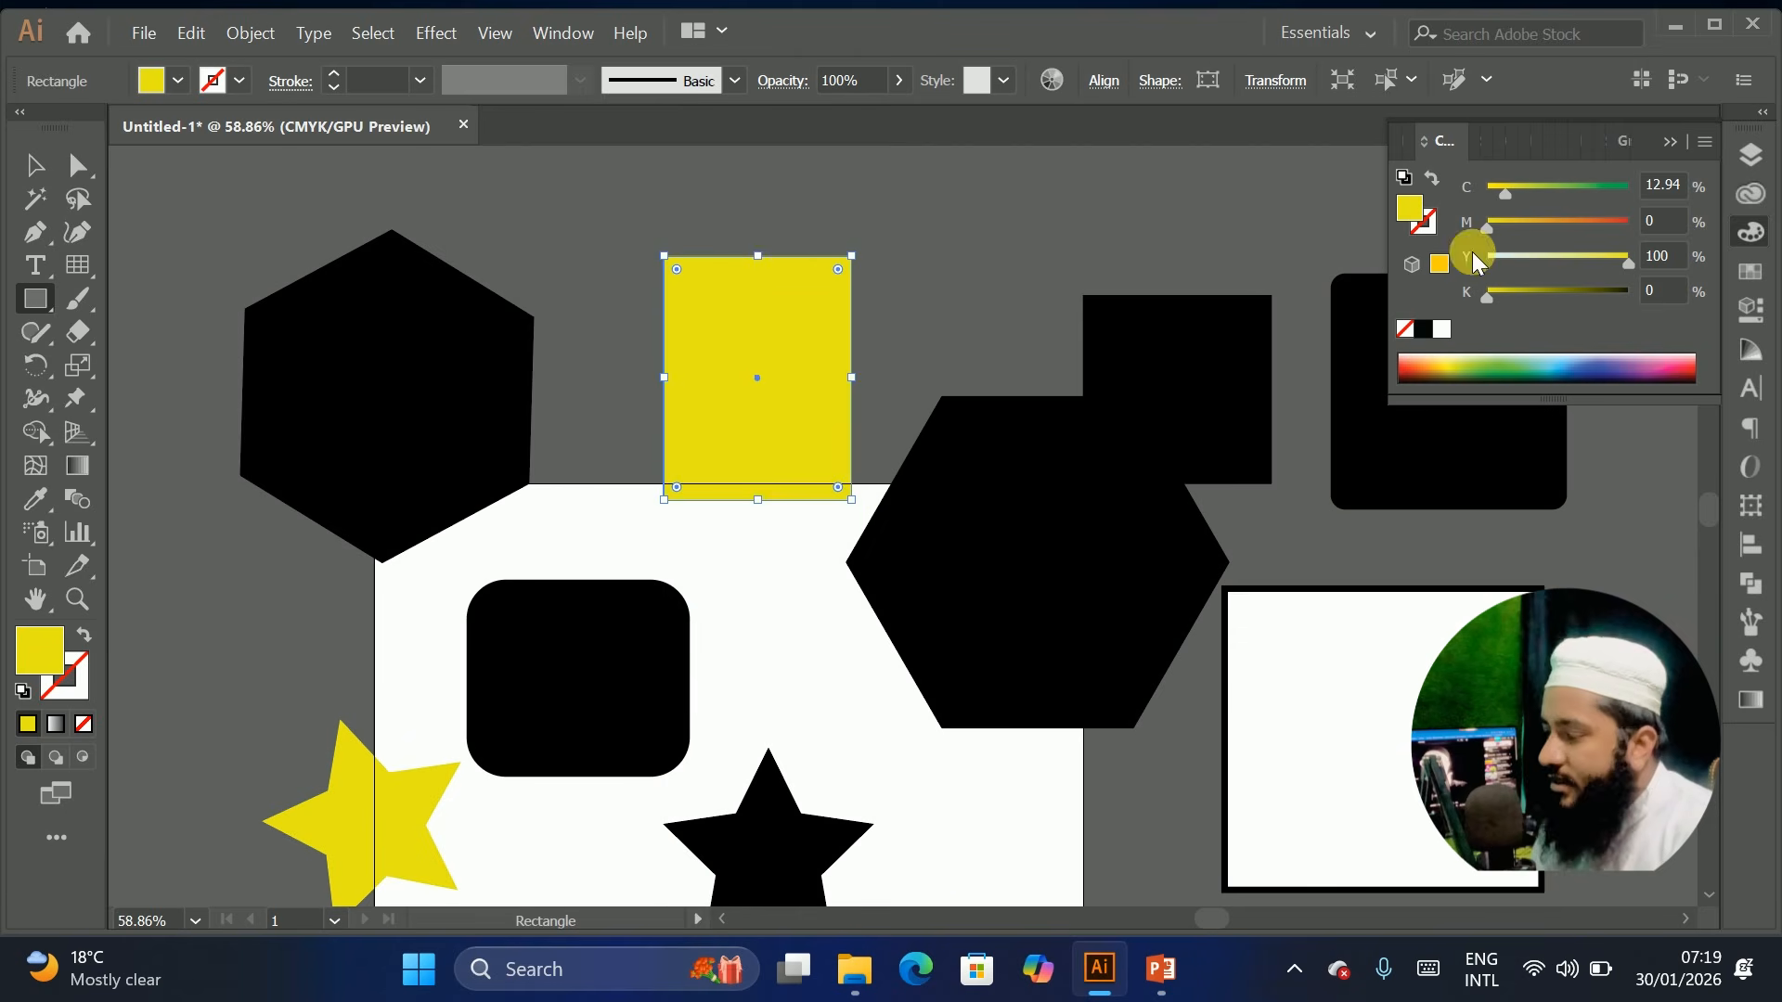
Round only the yellow rectangle's upper-right corner with Direct Selection and move the shape down and left onto the artboard
click(78, 165)
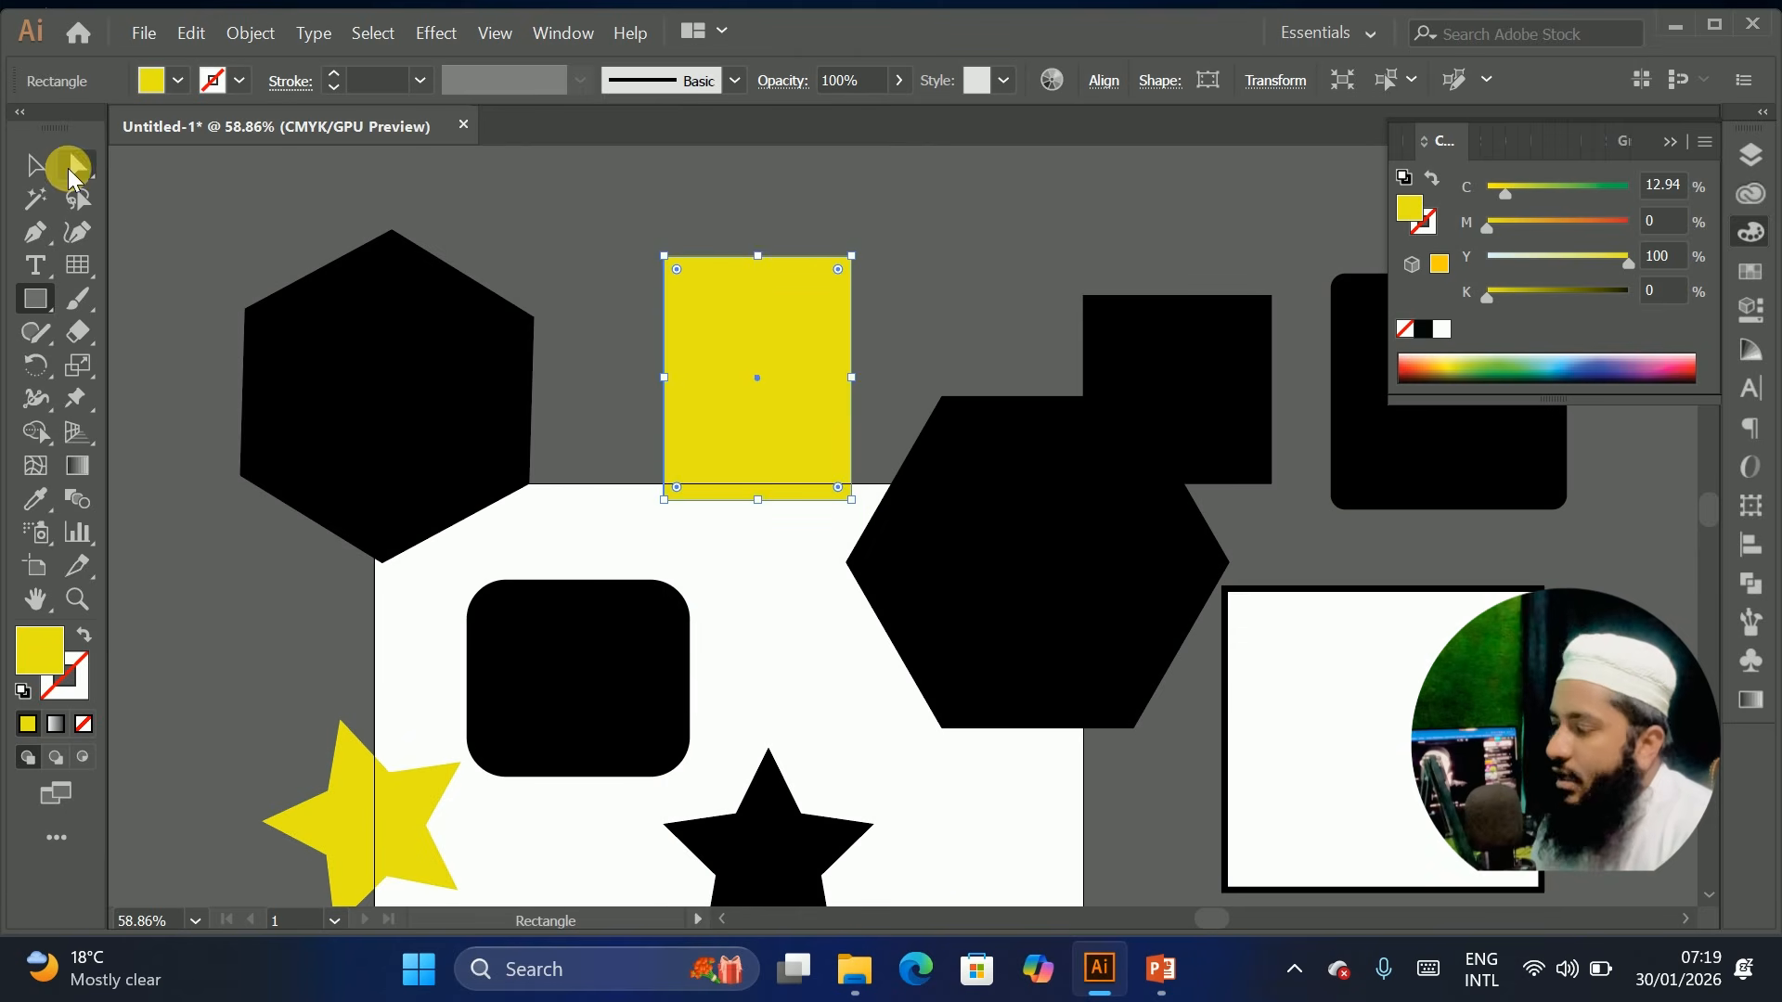
click(851, 256)
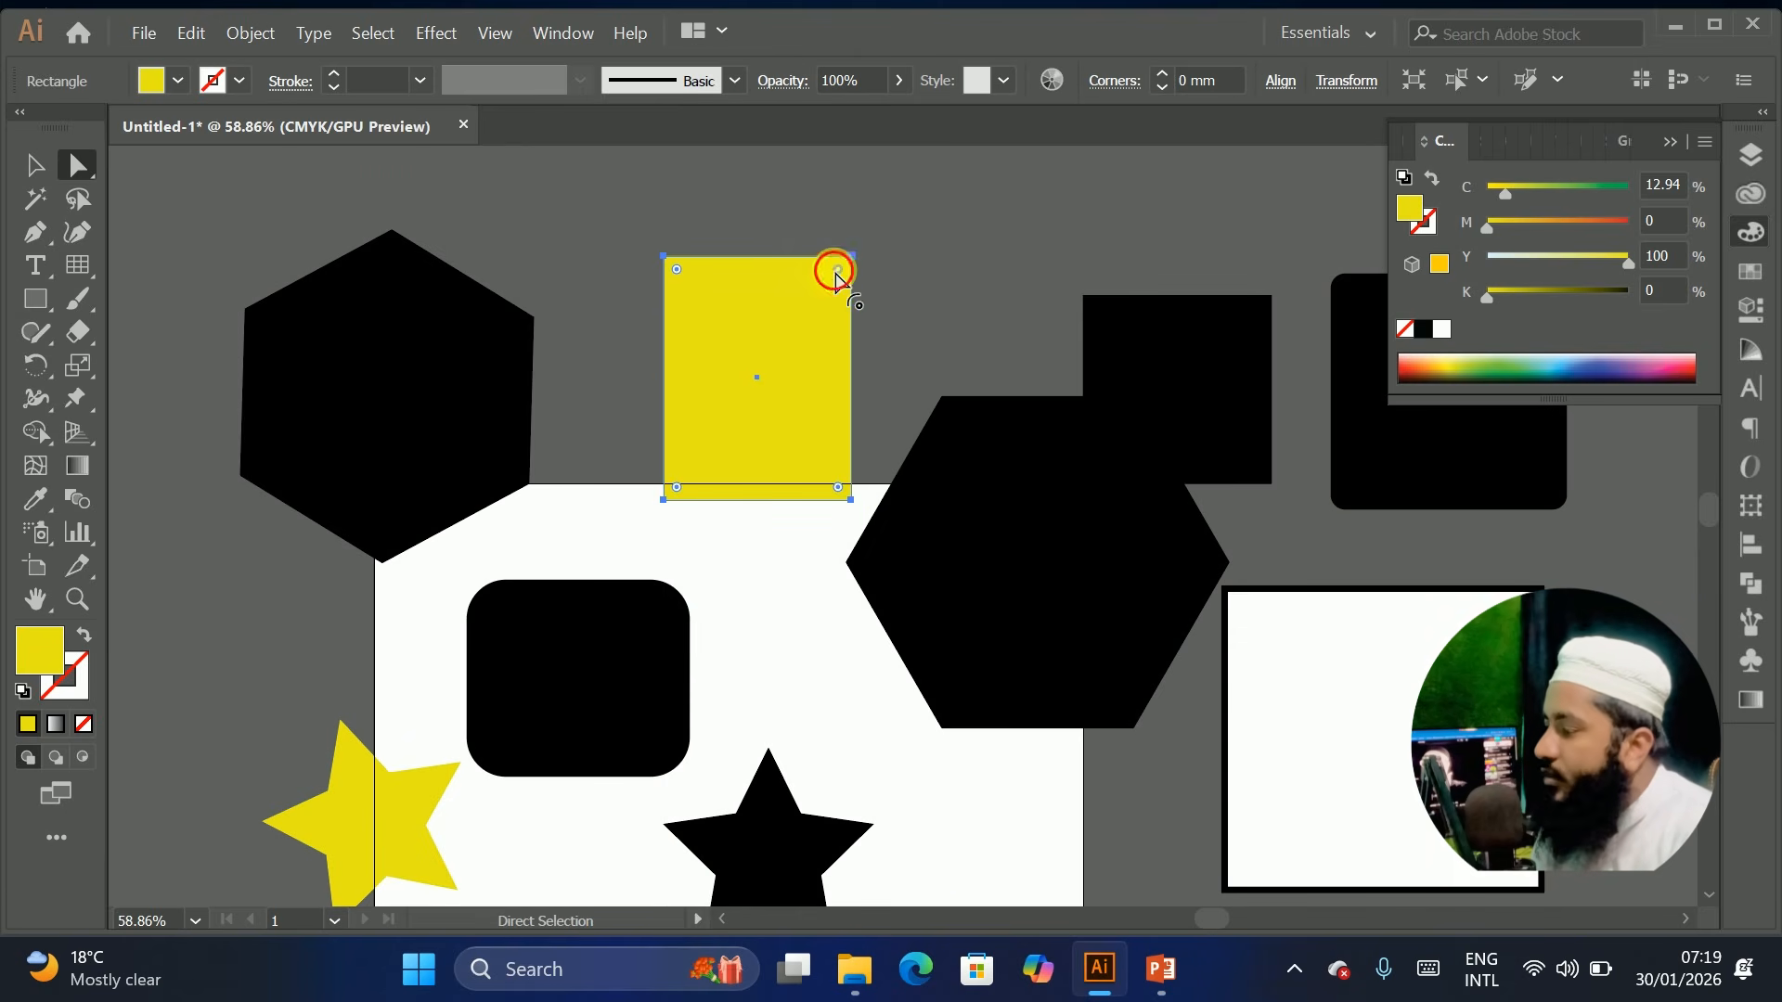
drag(831, 266, 761, 437)
scroll(824, 348, down, 3)
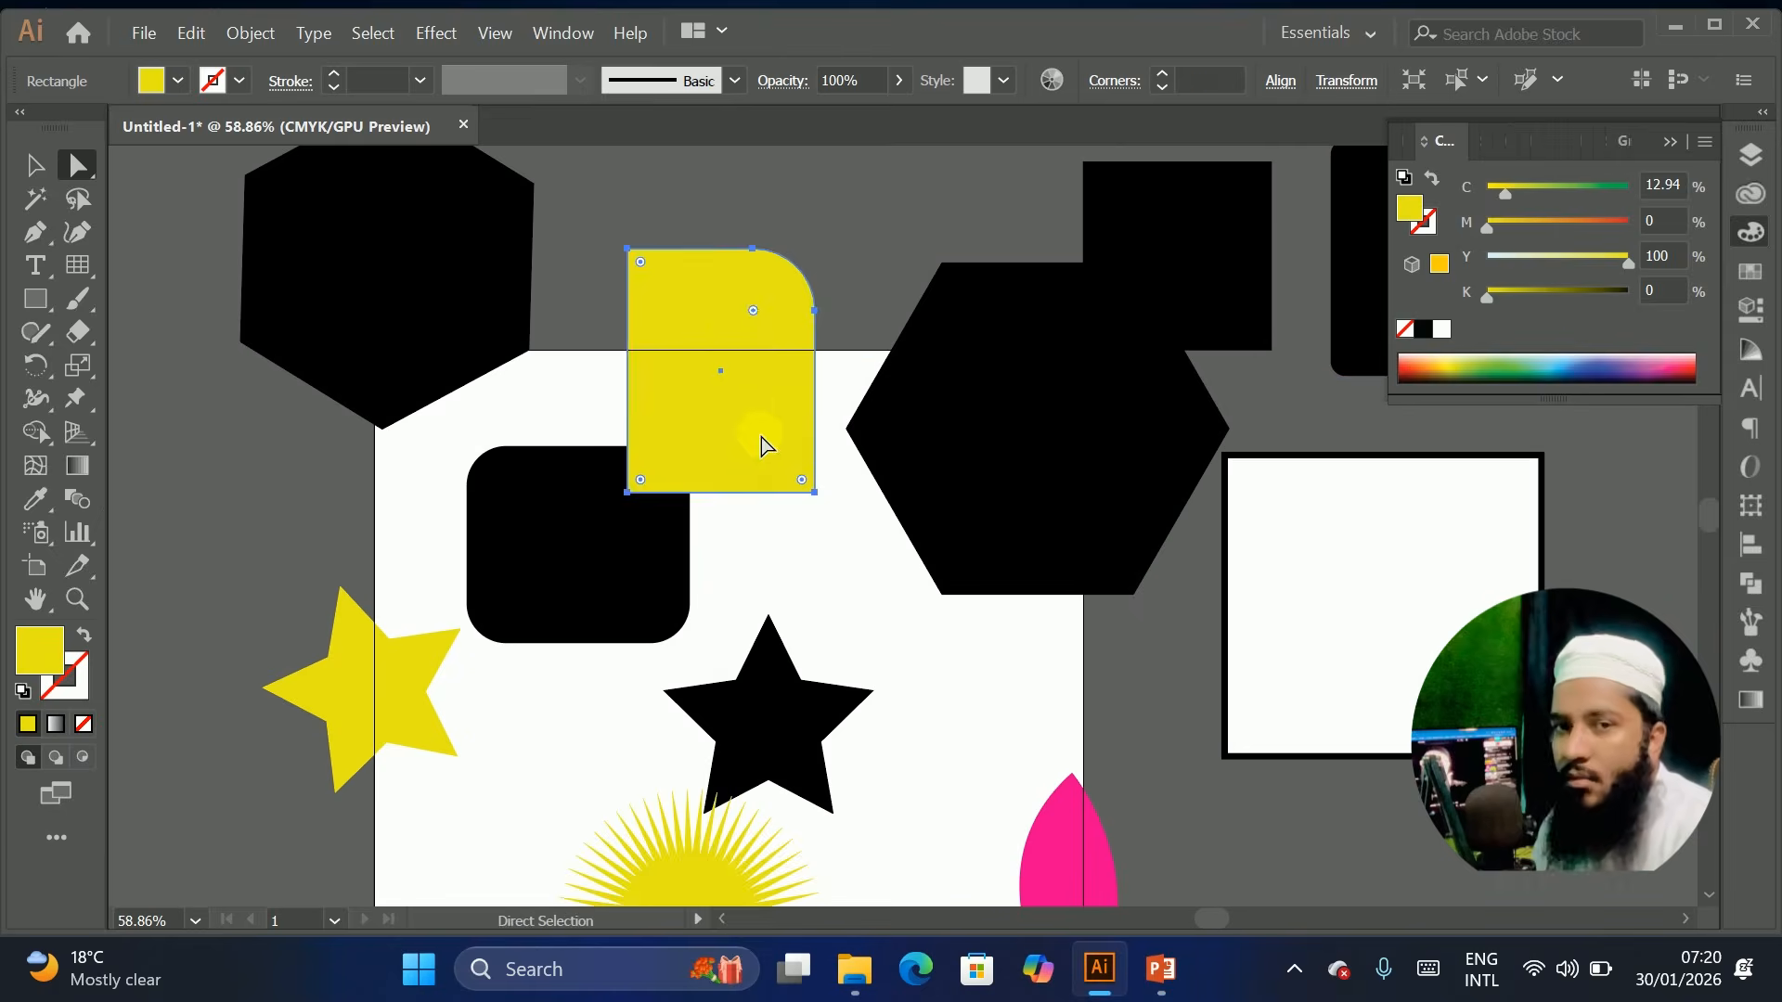
Delete all the shapes lying on or overlapping the artboard, excluding the separate rectangles beyond its right edge
scroll(761, 437, down, 3)
click(34, 301)
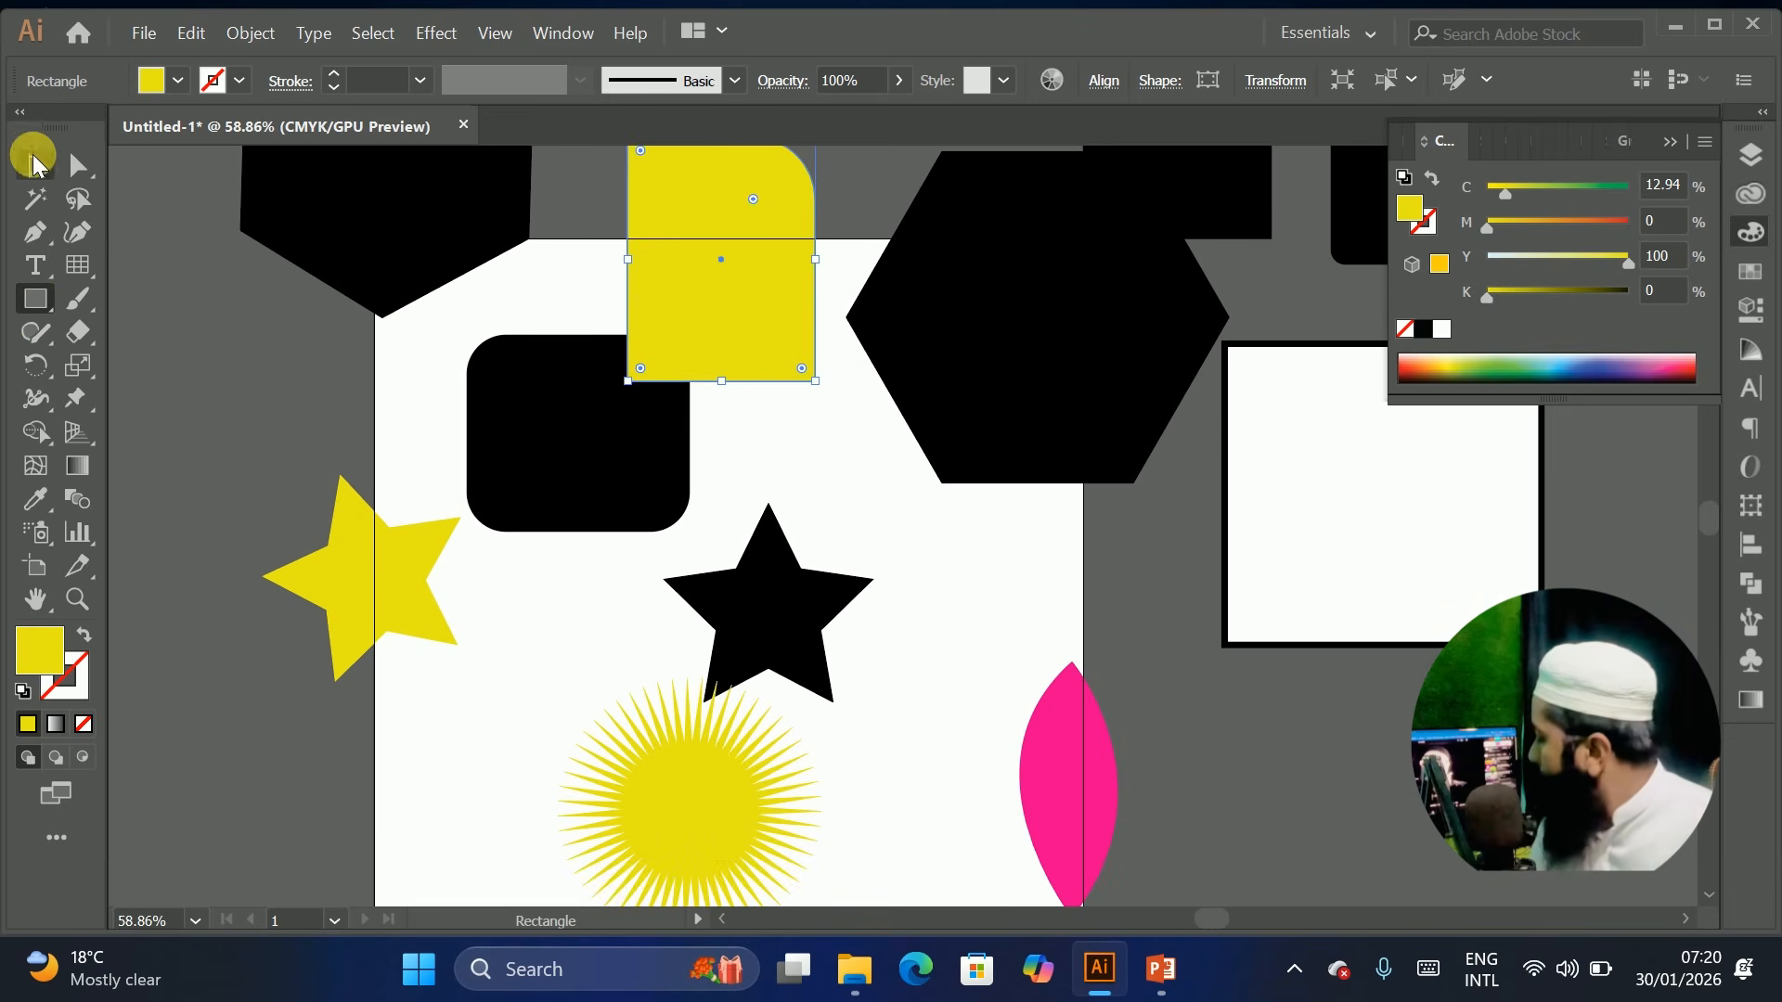
click(34, 164)
scroll(350, 371, down, 2)
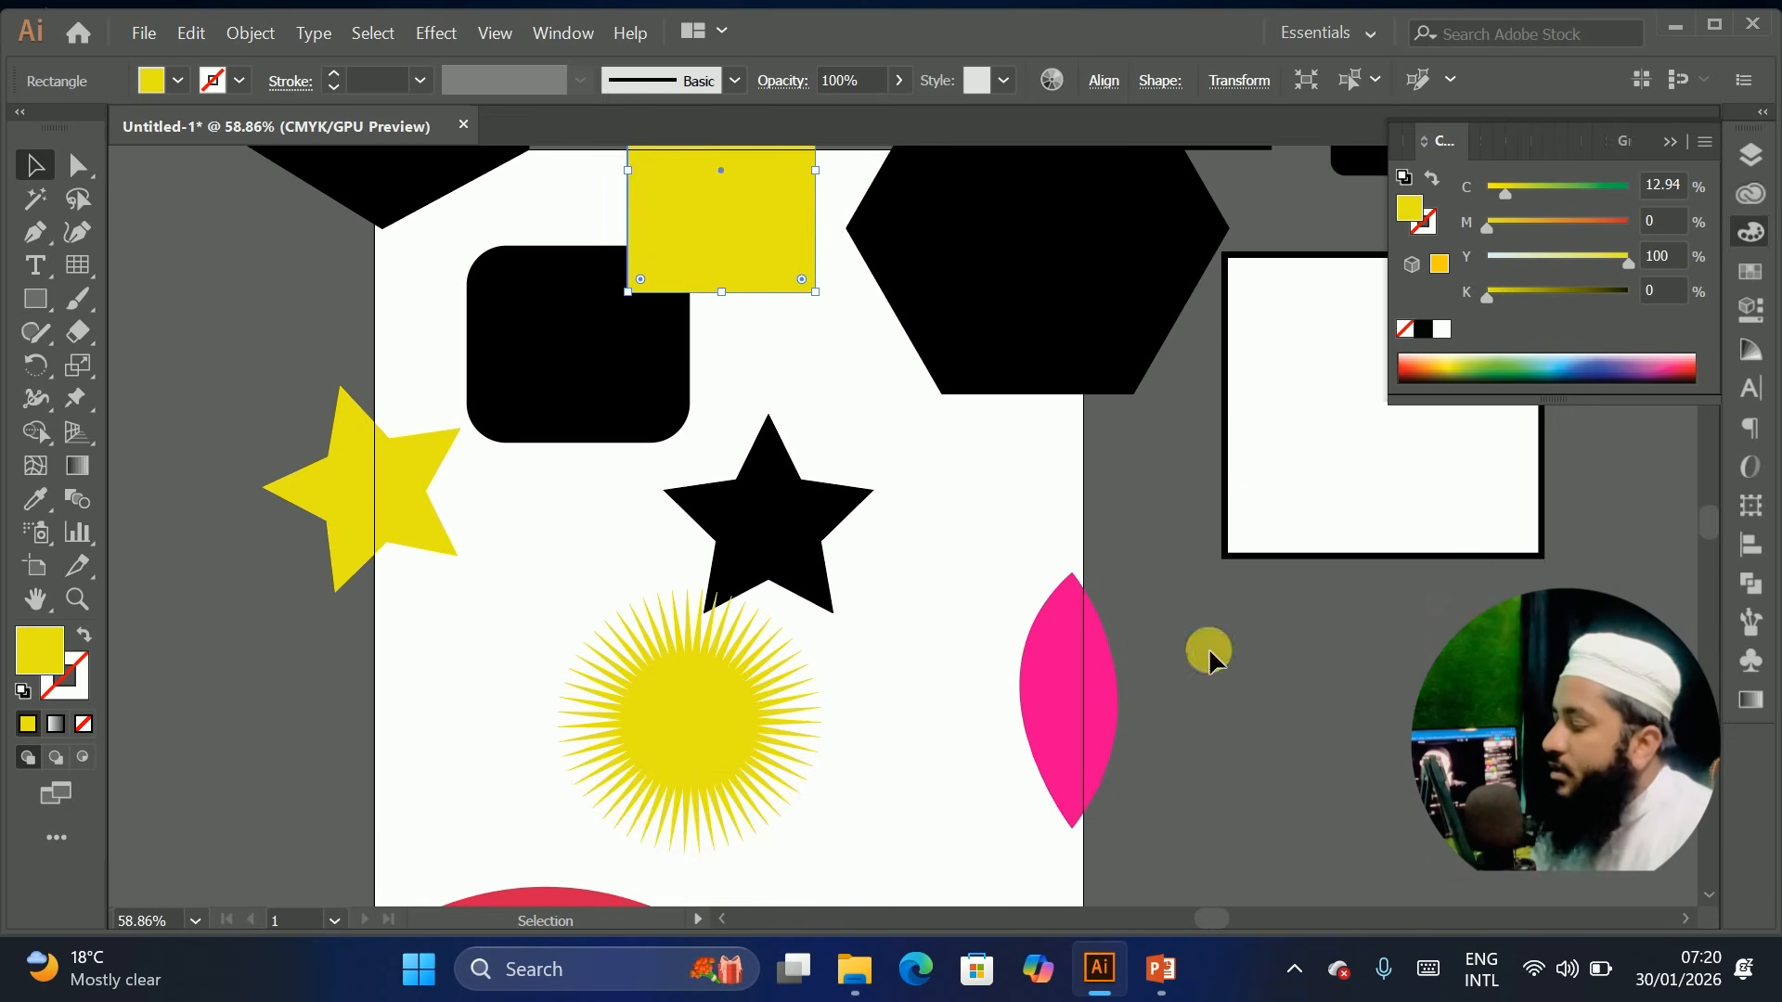
scroll(1205, 647, up, 3)
drag(859, 726, 1183, 949)
key(Delete)
scroll(889, 527, up, 1)
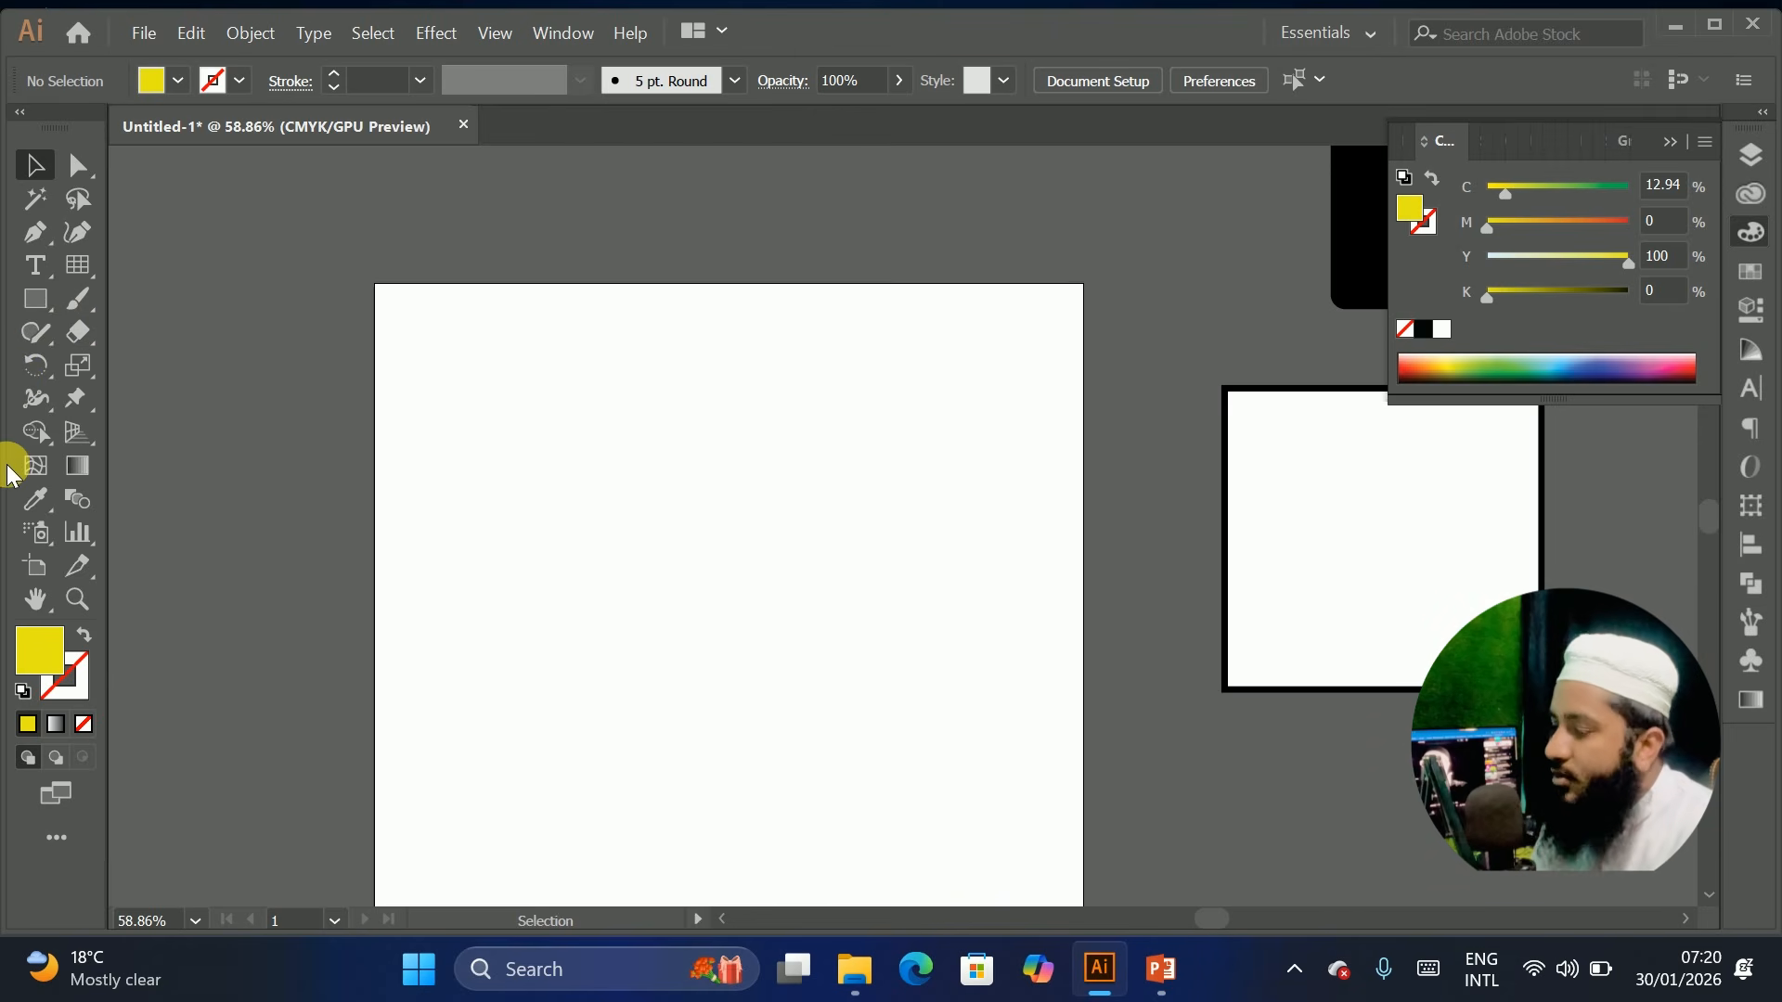
Paint two freehand yellow curves on the artboard with the Paintbrush: a wide double arch and a hooked loop below its left end
drag(74, 311, 147, 297)
drag(530, 436, 996, 522)
drag(590, 672, 486, 569)
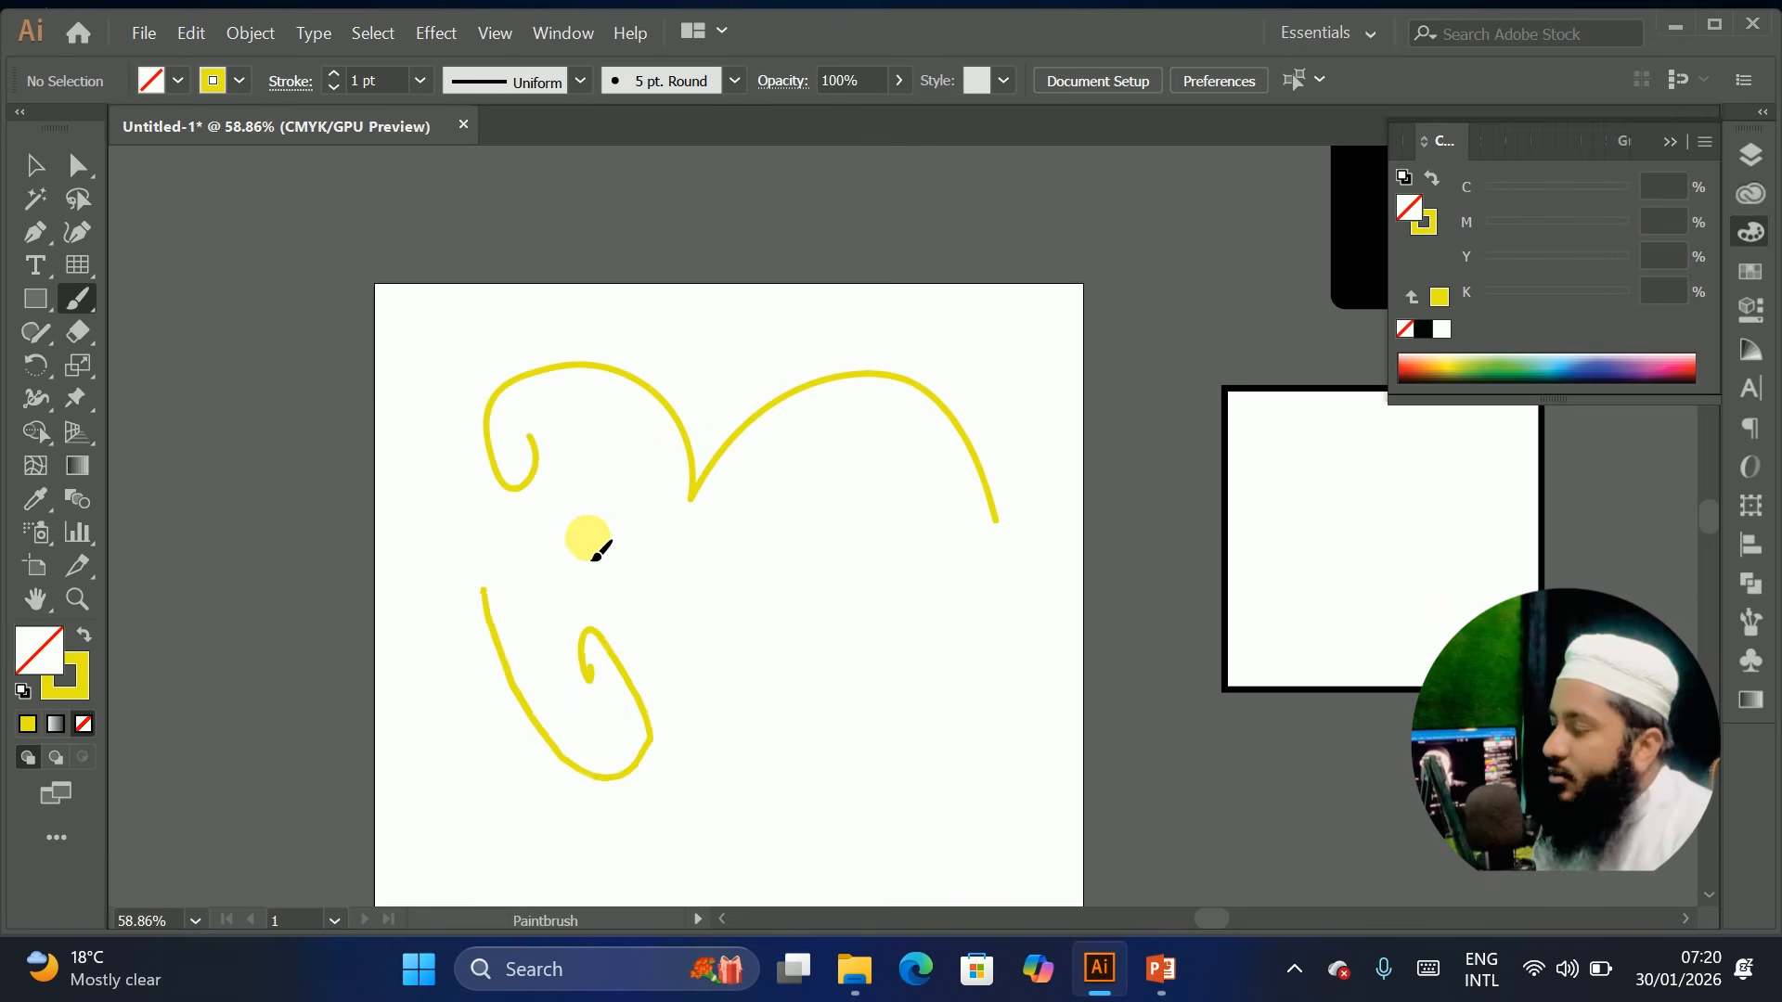
Paint the remaining strokes of the yellow handwritten lettering and a small squiggle above the double arch with the Paintbrush
mouse_move(620, 676)
mouse_down()
mouse_move(680, 678)
mouse_move(638, 543)
mouse_move(706, 545)
mouse_move(747, 691)
mouse_up()
mouse_move(720, 551)
mouse_down()
mouse_move(810, 661)
mouse_move(896, 585)
mouse_move(849, 478)
mouse_move(947, 474)
mouse_move(837, 526)
mouse_move(908, 472)
mouse_move(956, 635)
mouse_up()
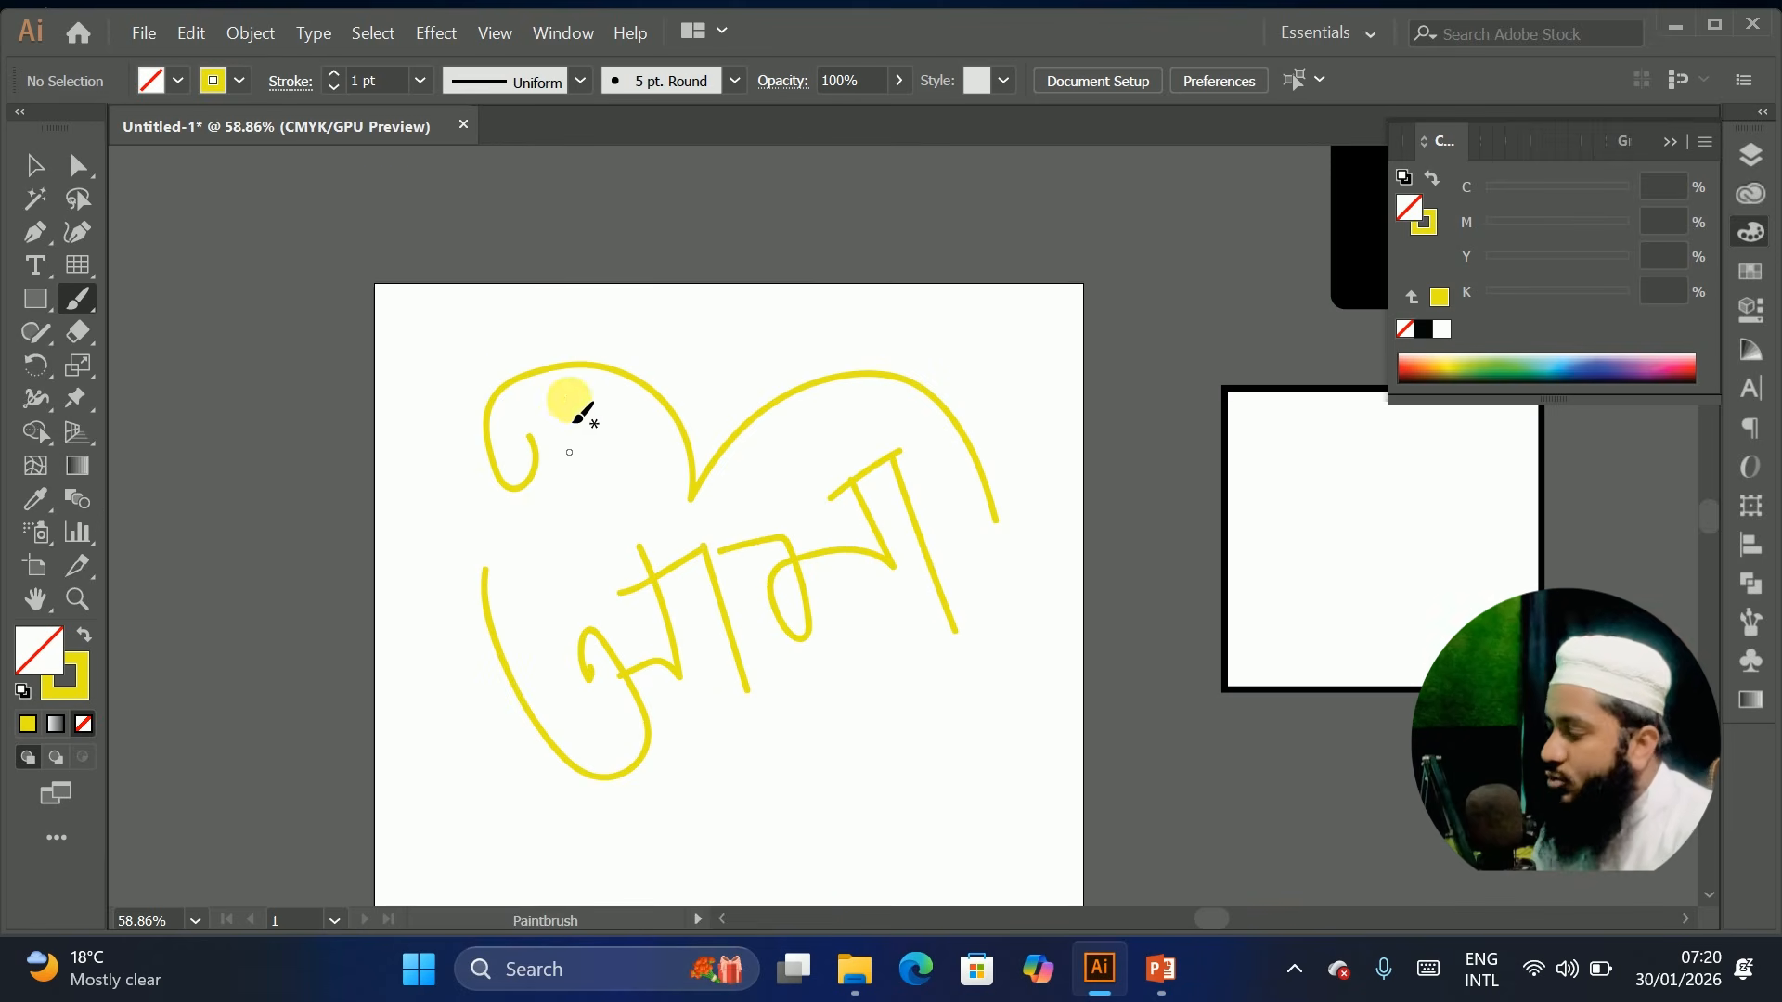
mouse_move(696, 299)
mouse_down()
mouse_move(798, 309)
mouse_move(896, 353)
mouse_up()
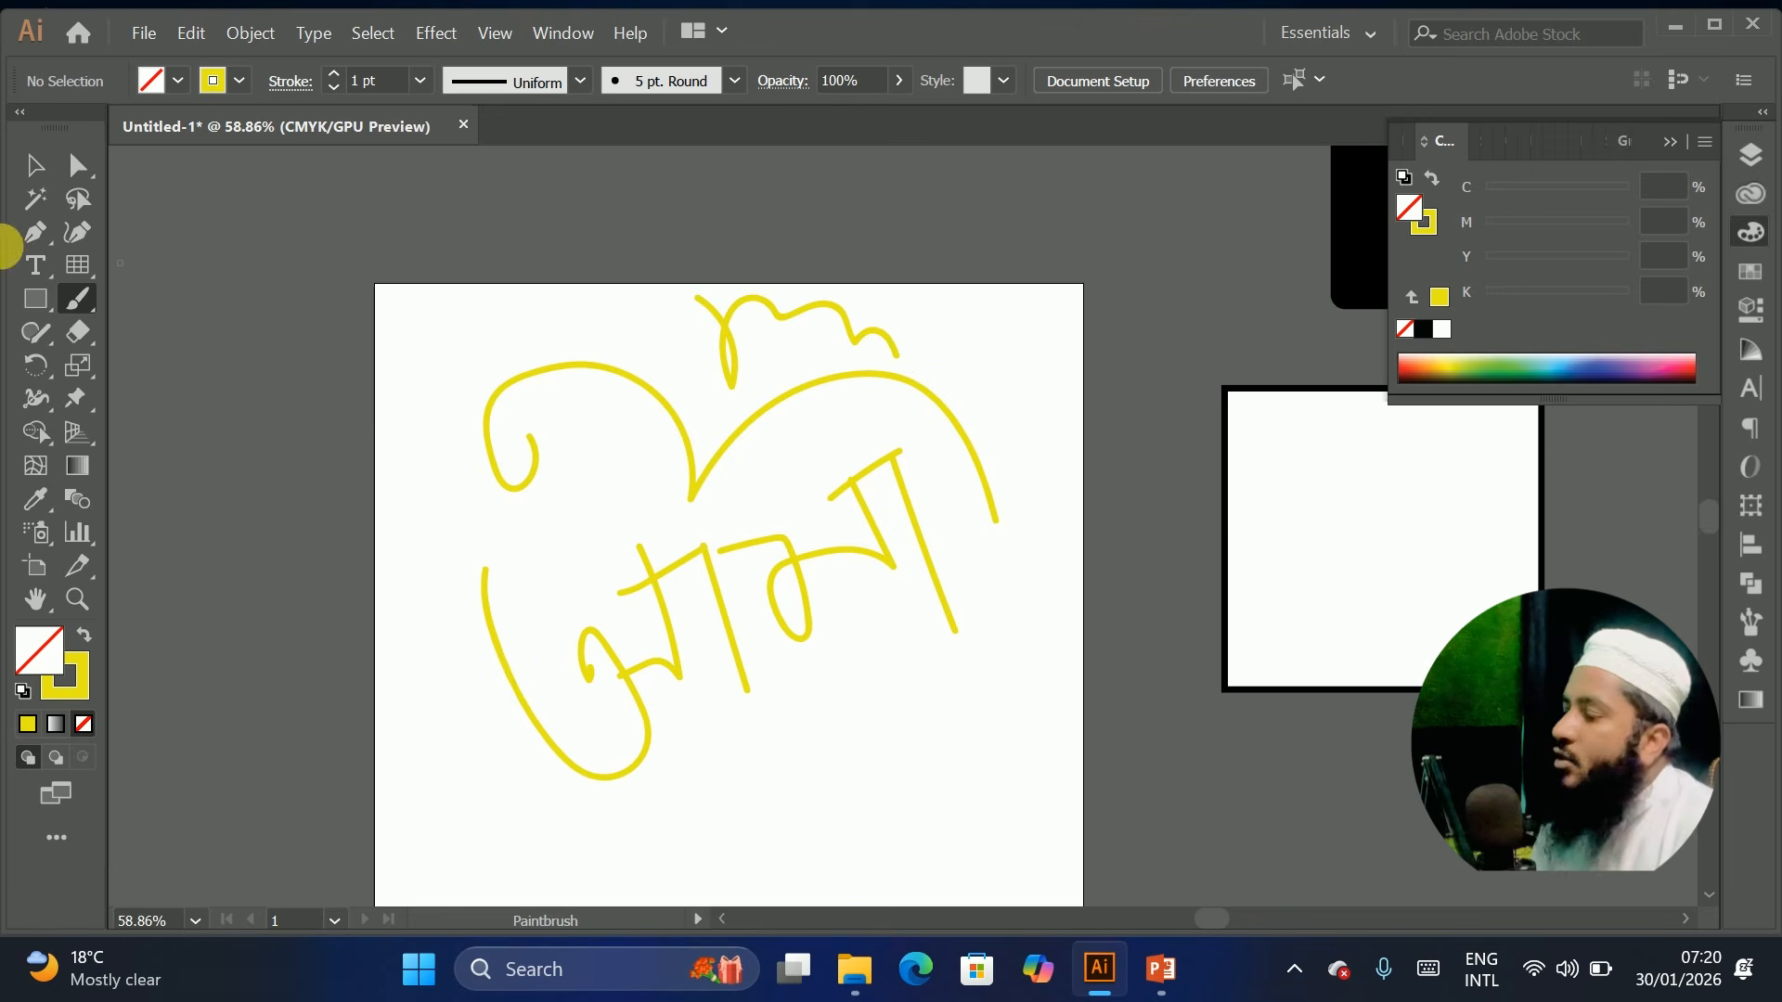
Select all the yellow brush strokes on the artboard and delete them
click(34, 168)
mouse_move(288, 271)
mouse_down()
mouse_move(923, 716)
mouse_move(1015, 817)
mouse_up()
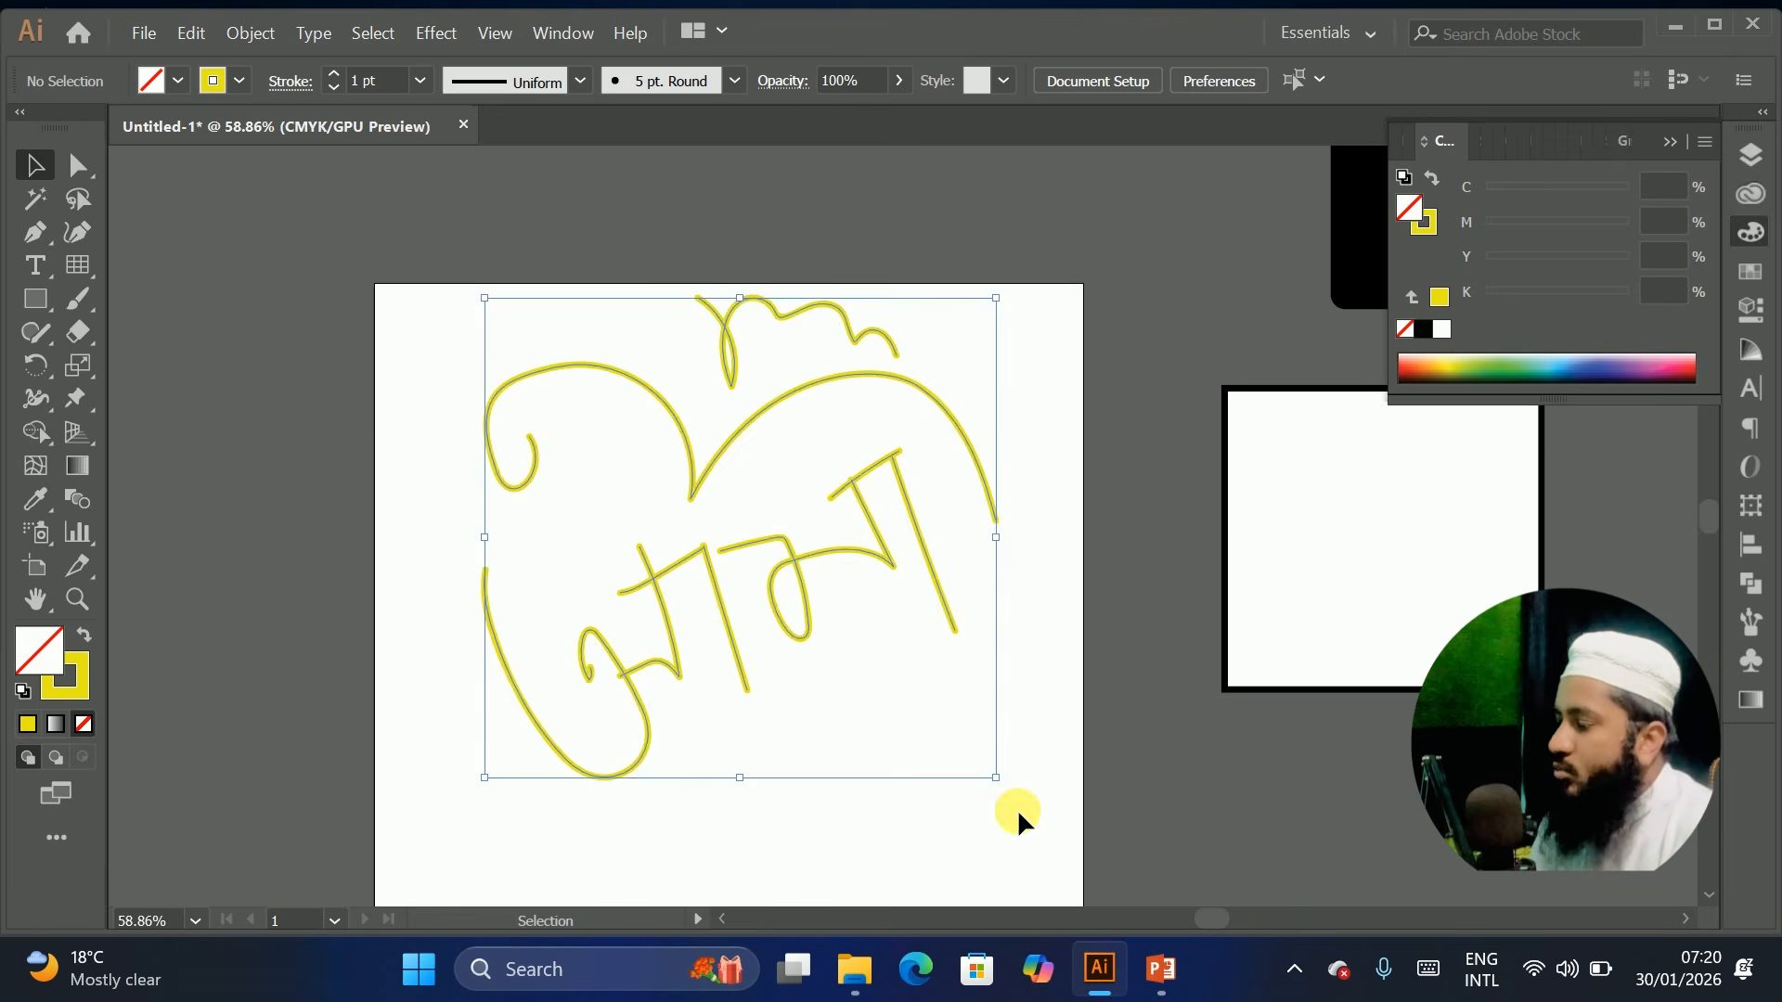
key(Delete)
Draw a closed Pen path with two straight edges meeting at a corner and a rounded curve opposite, and deselect it
click(36, 333)
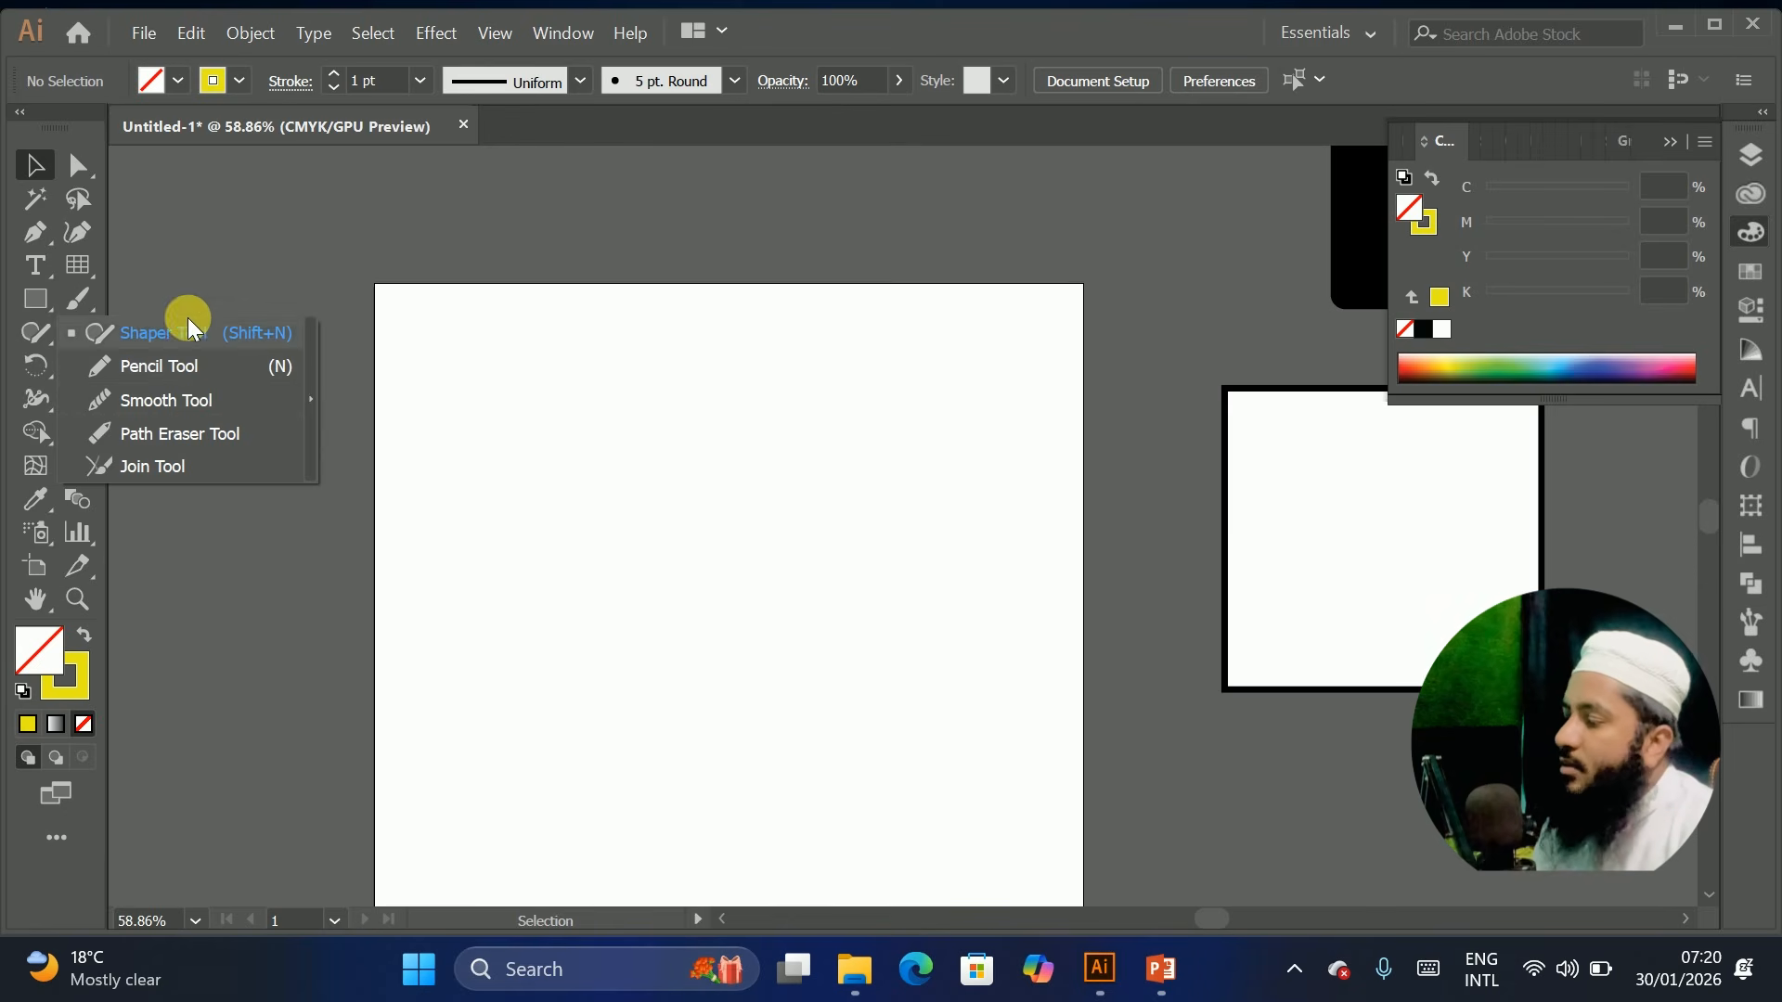
click(36, 238)
click(636, 509)
click(789, 350)
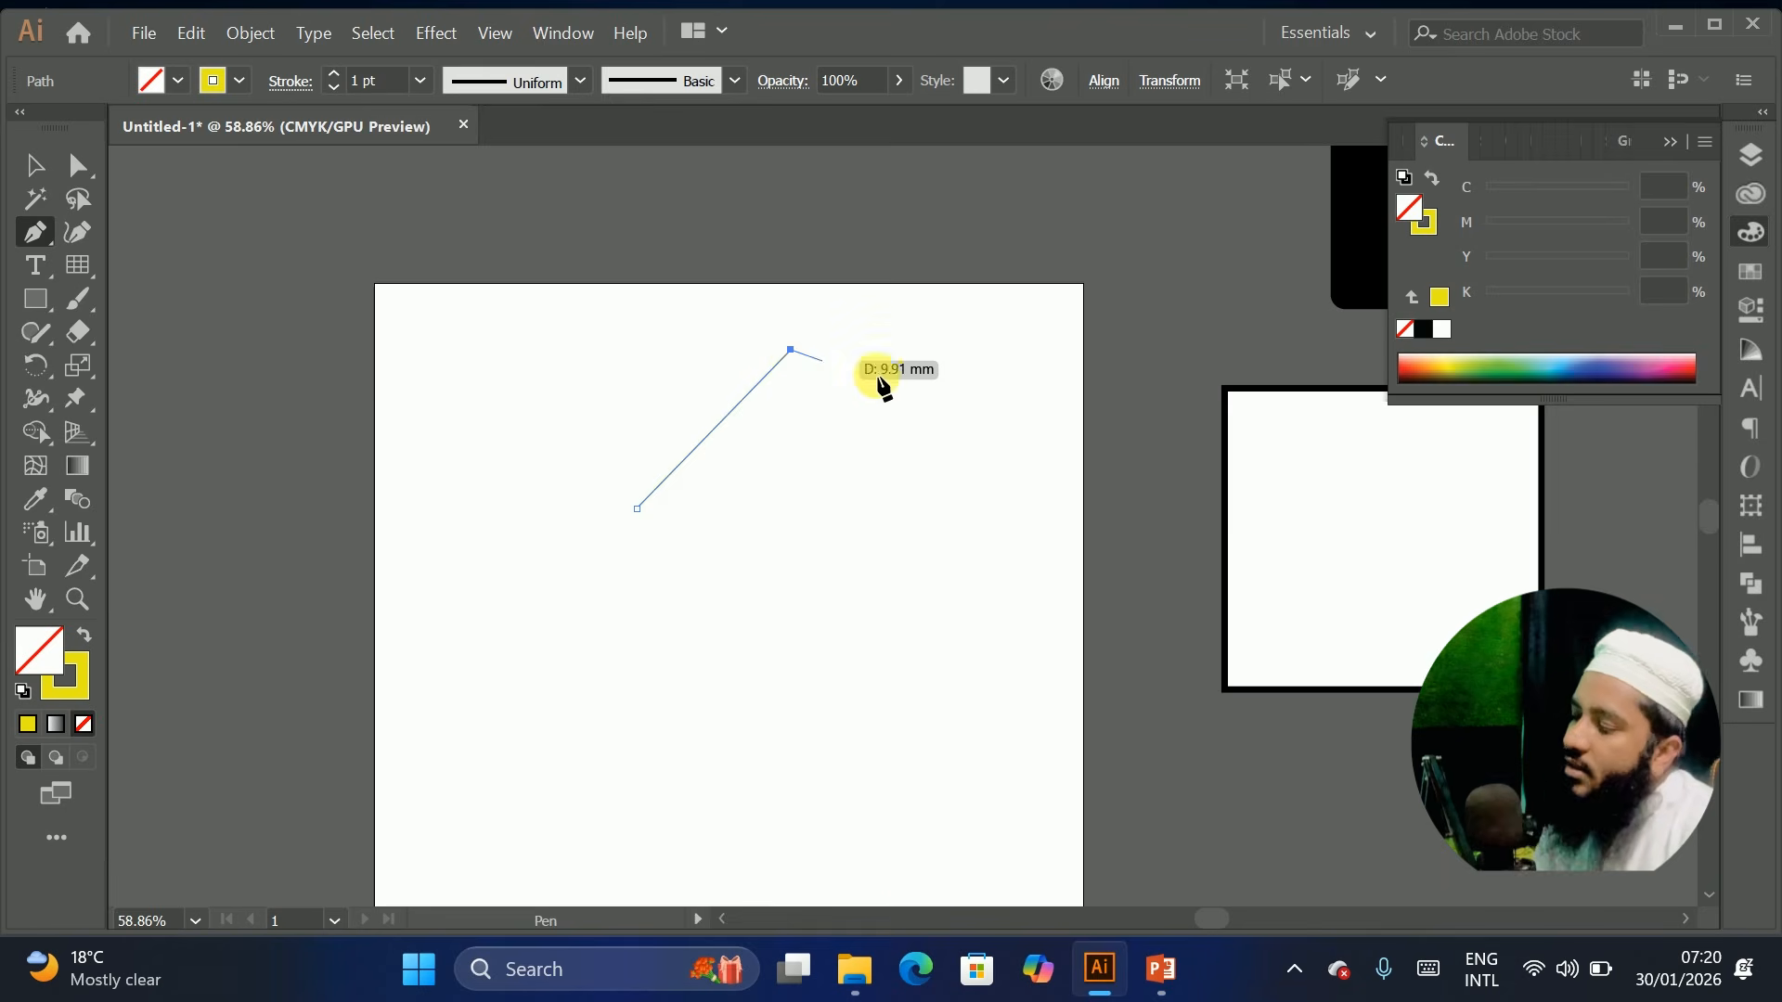
drag(988, 481, 988, 662)
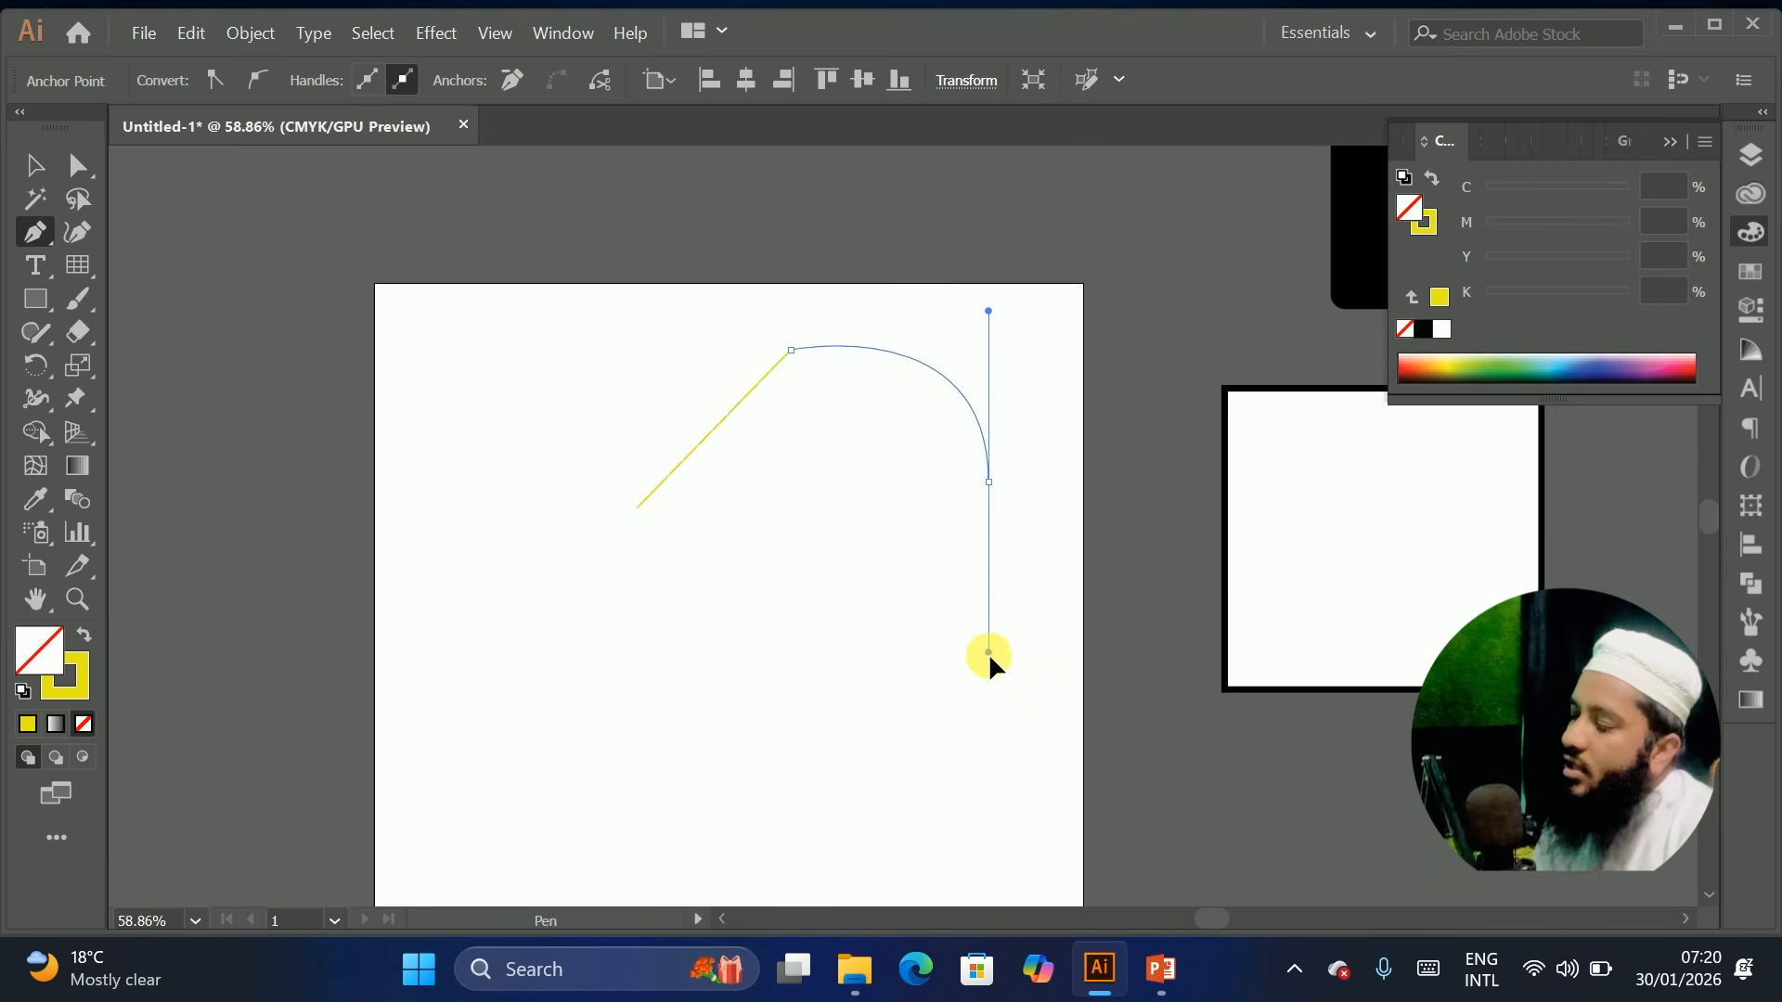
click(737, 665)
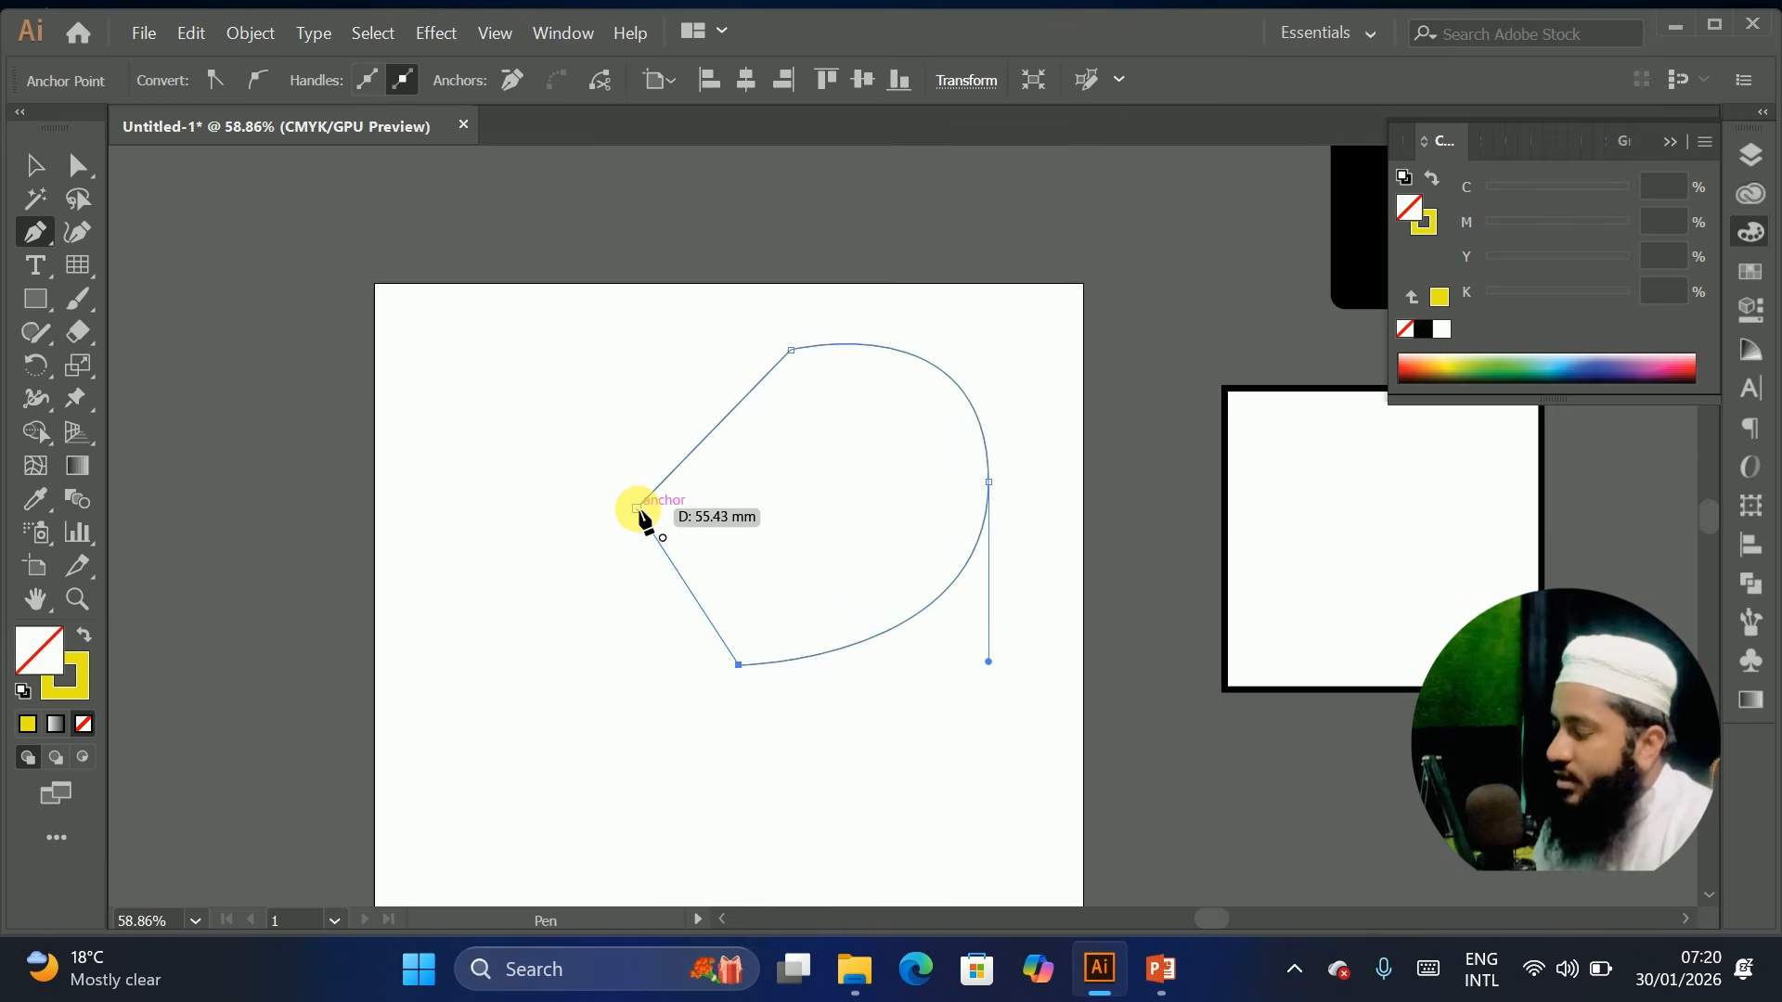
click(636, 509)
click(35, 165)
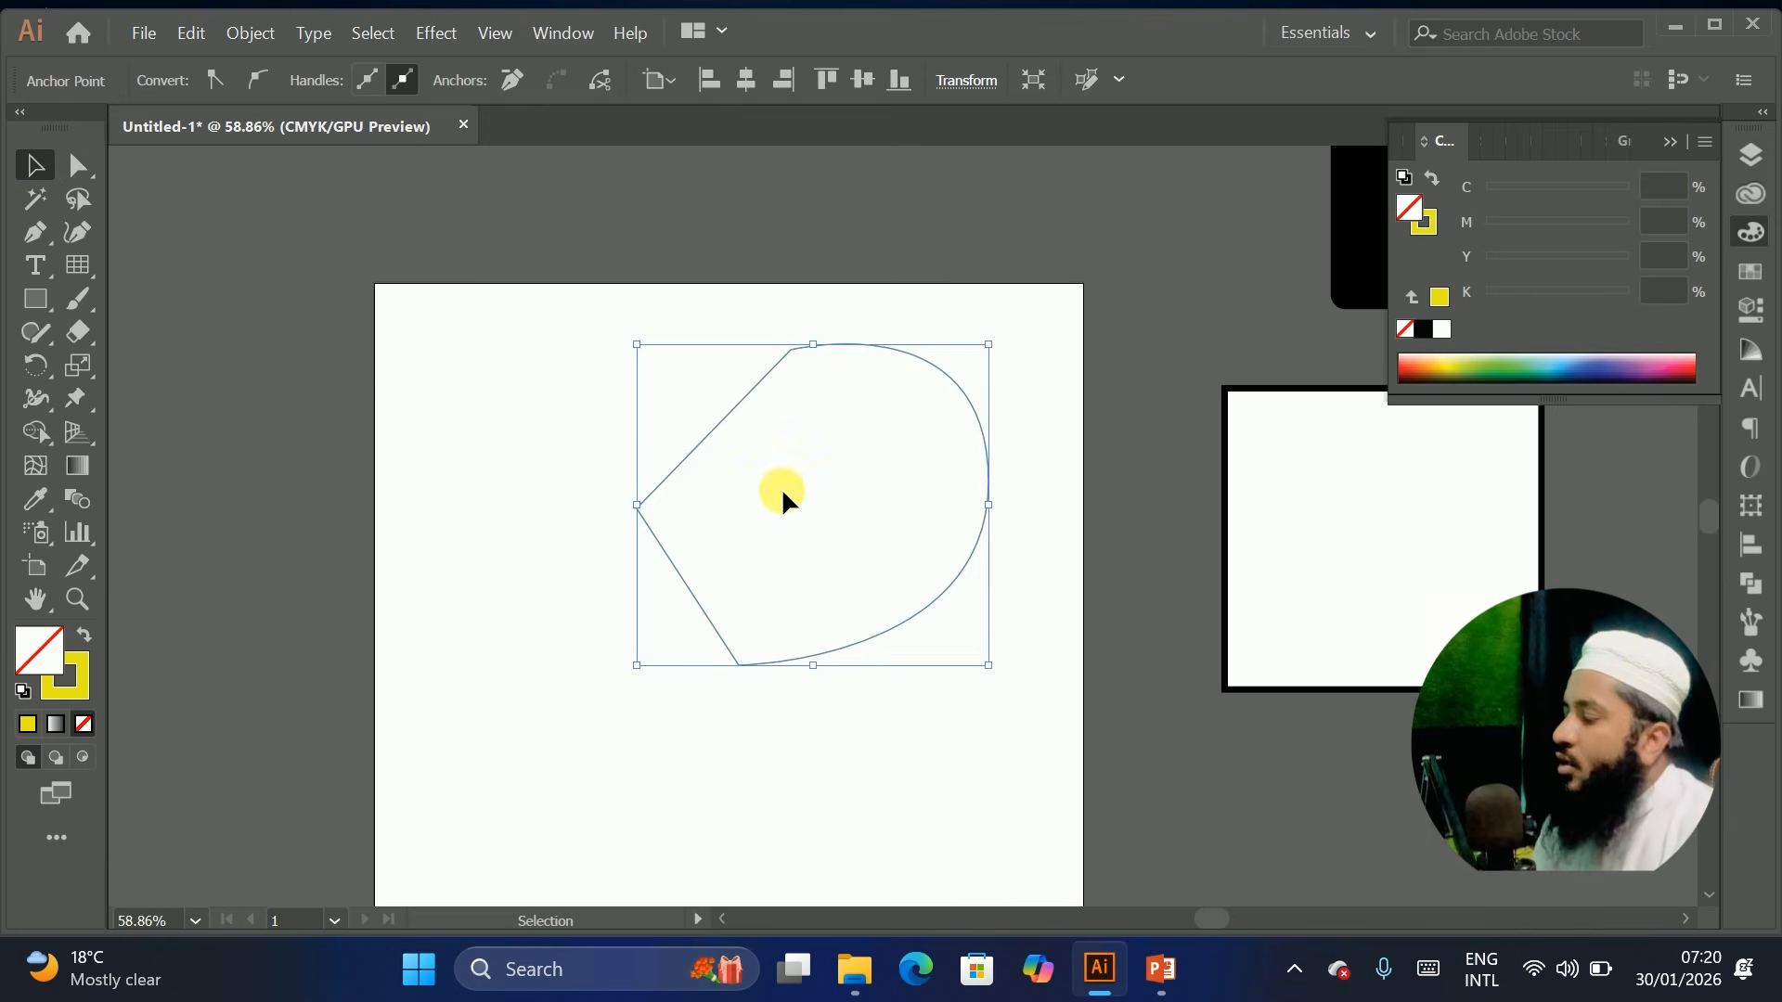
click(959, 654)
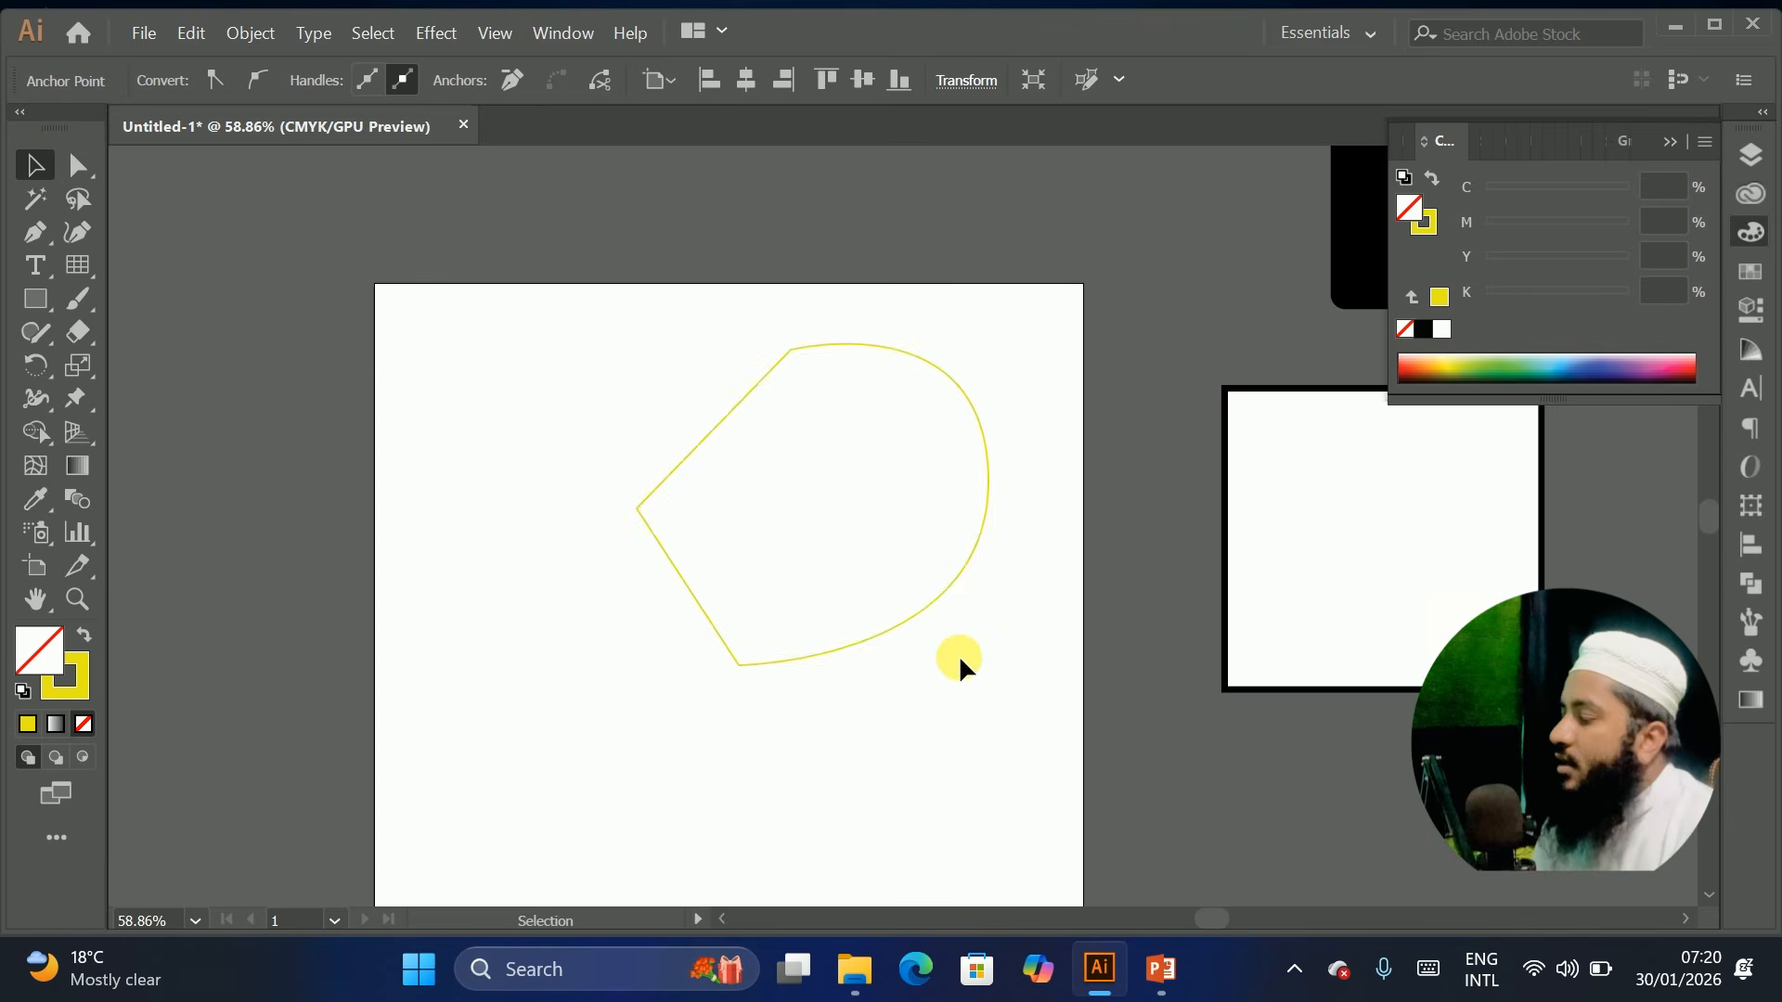
Smooth the path's upper corner, rounded side and pointed corner with the Smooth tool
click(770, 346)
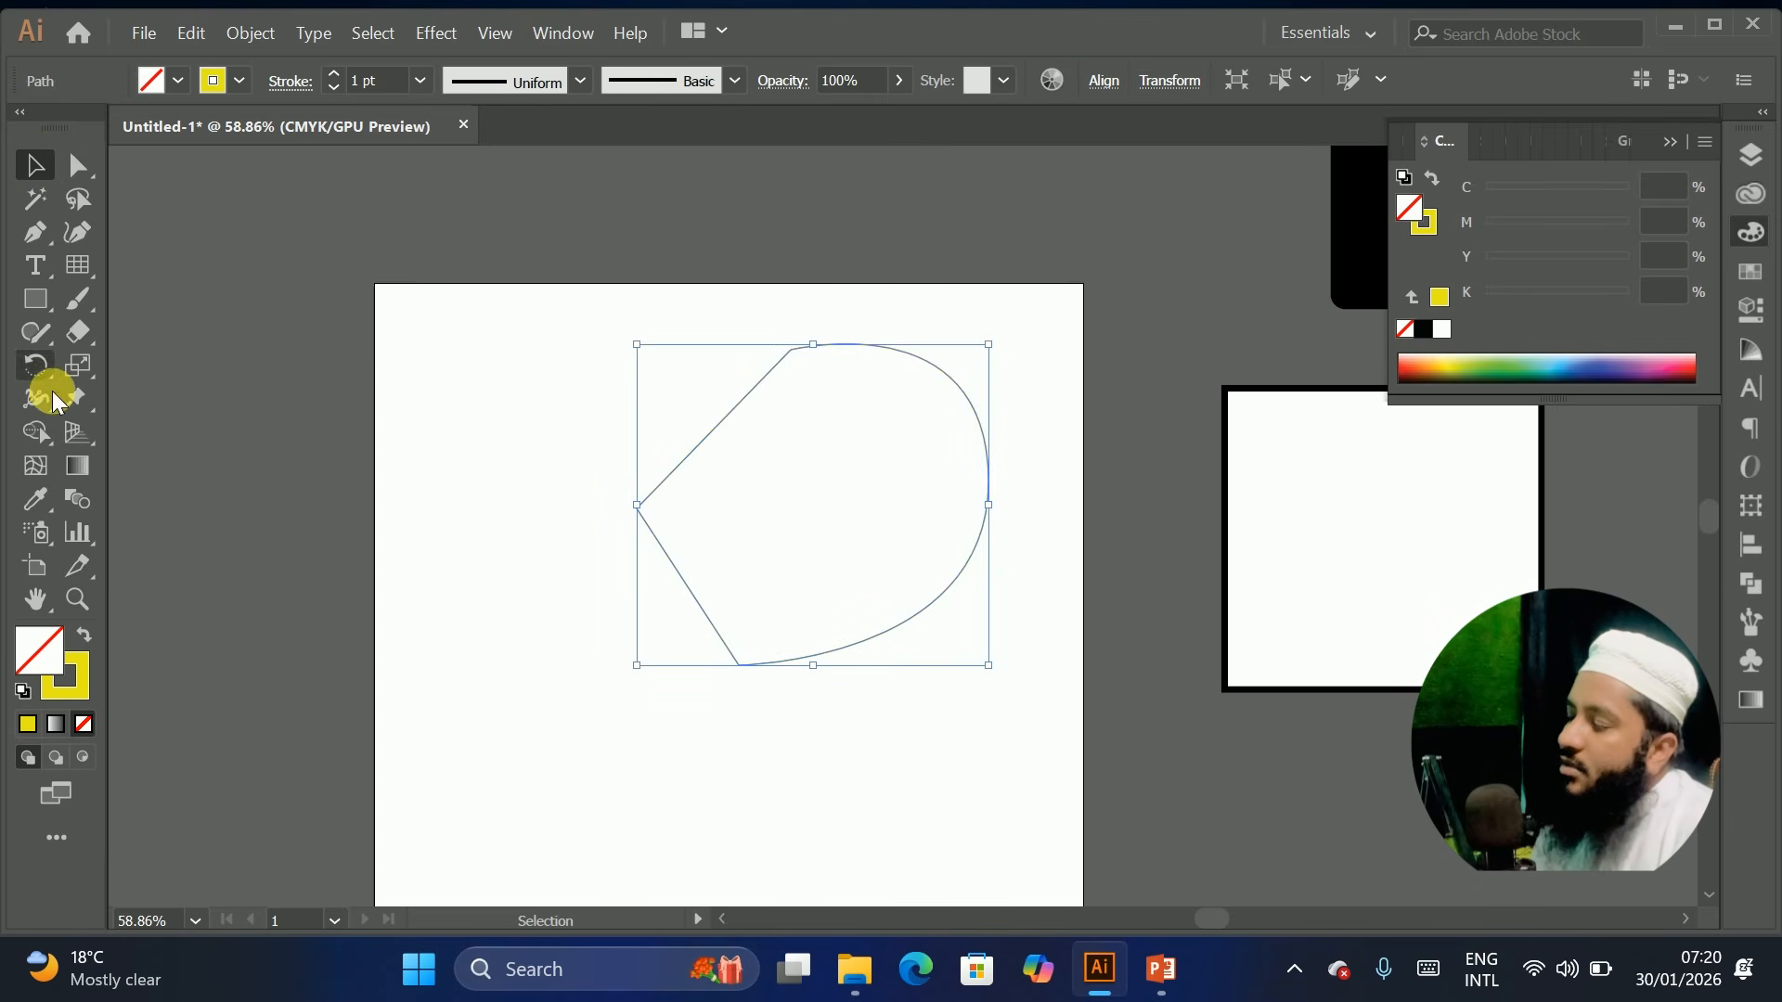
click(37, 339)
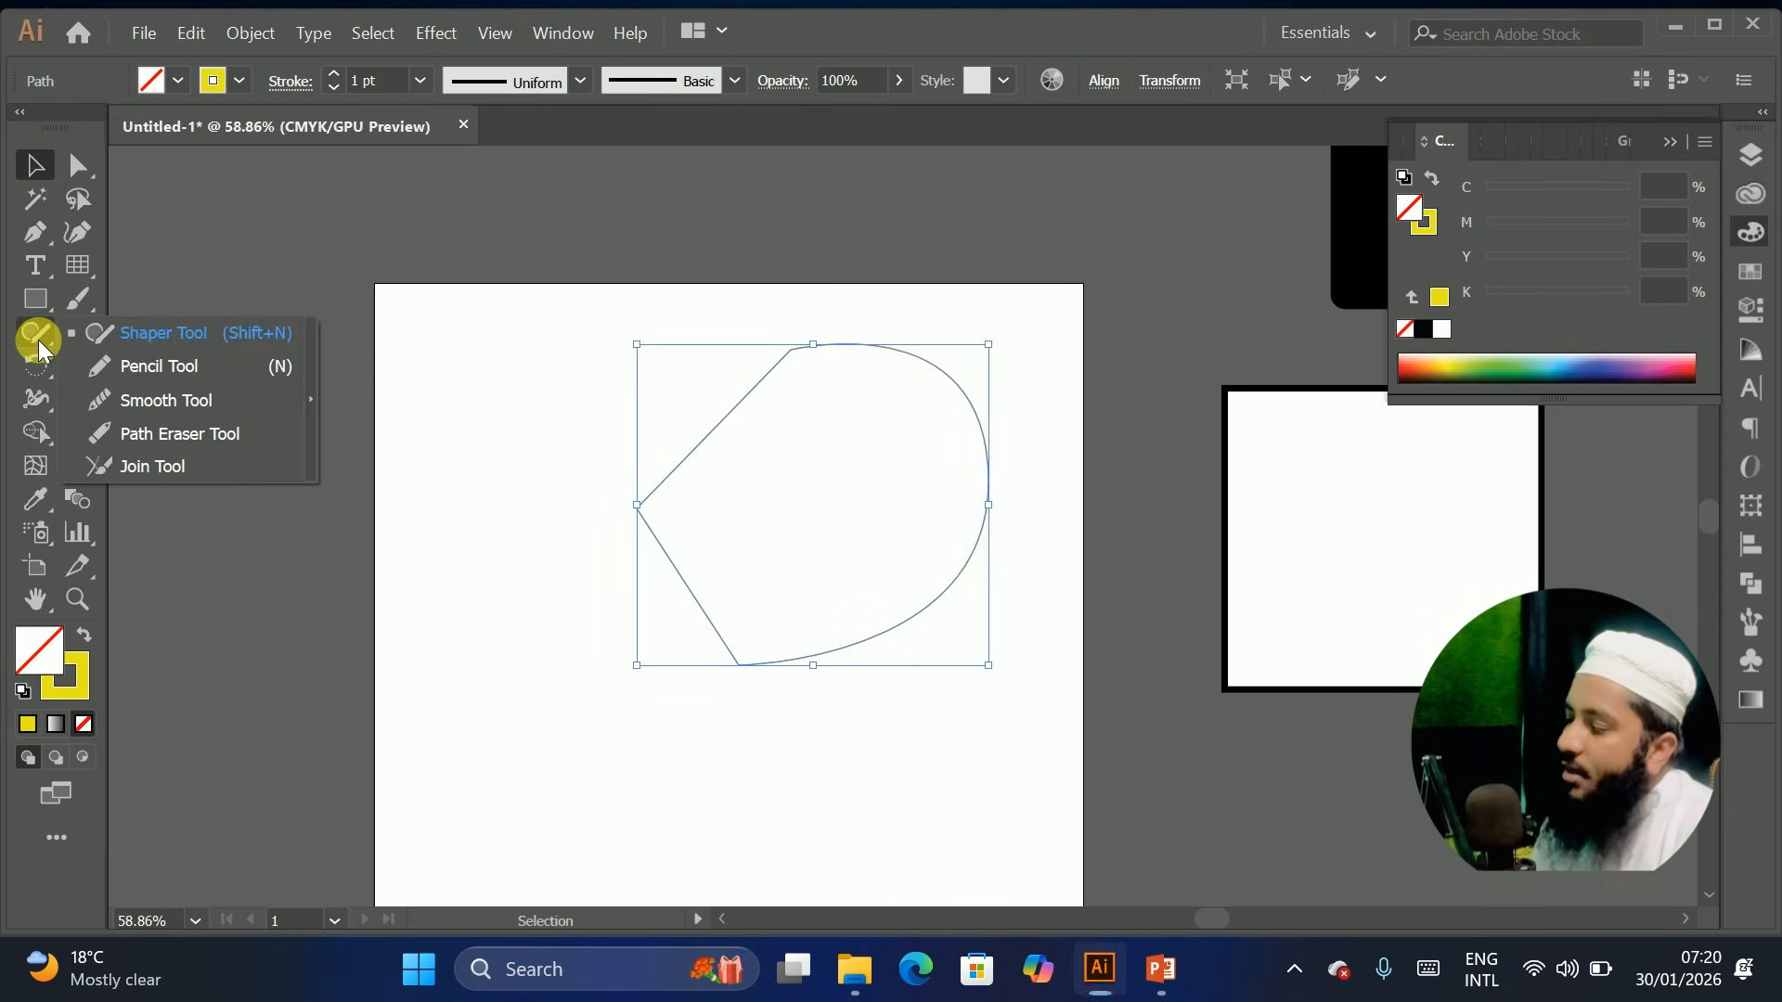
click(158, 402)
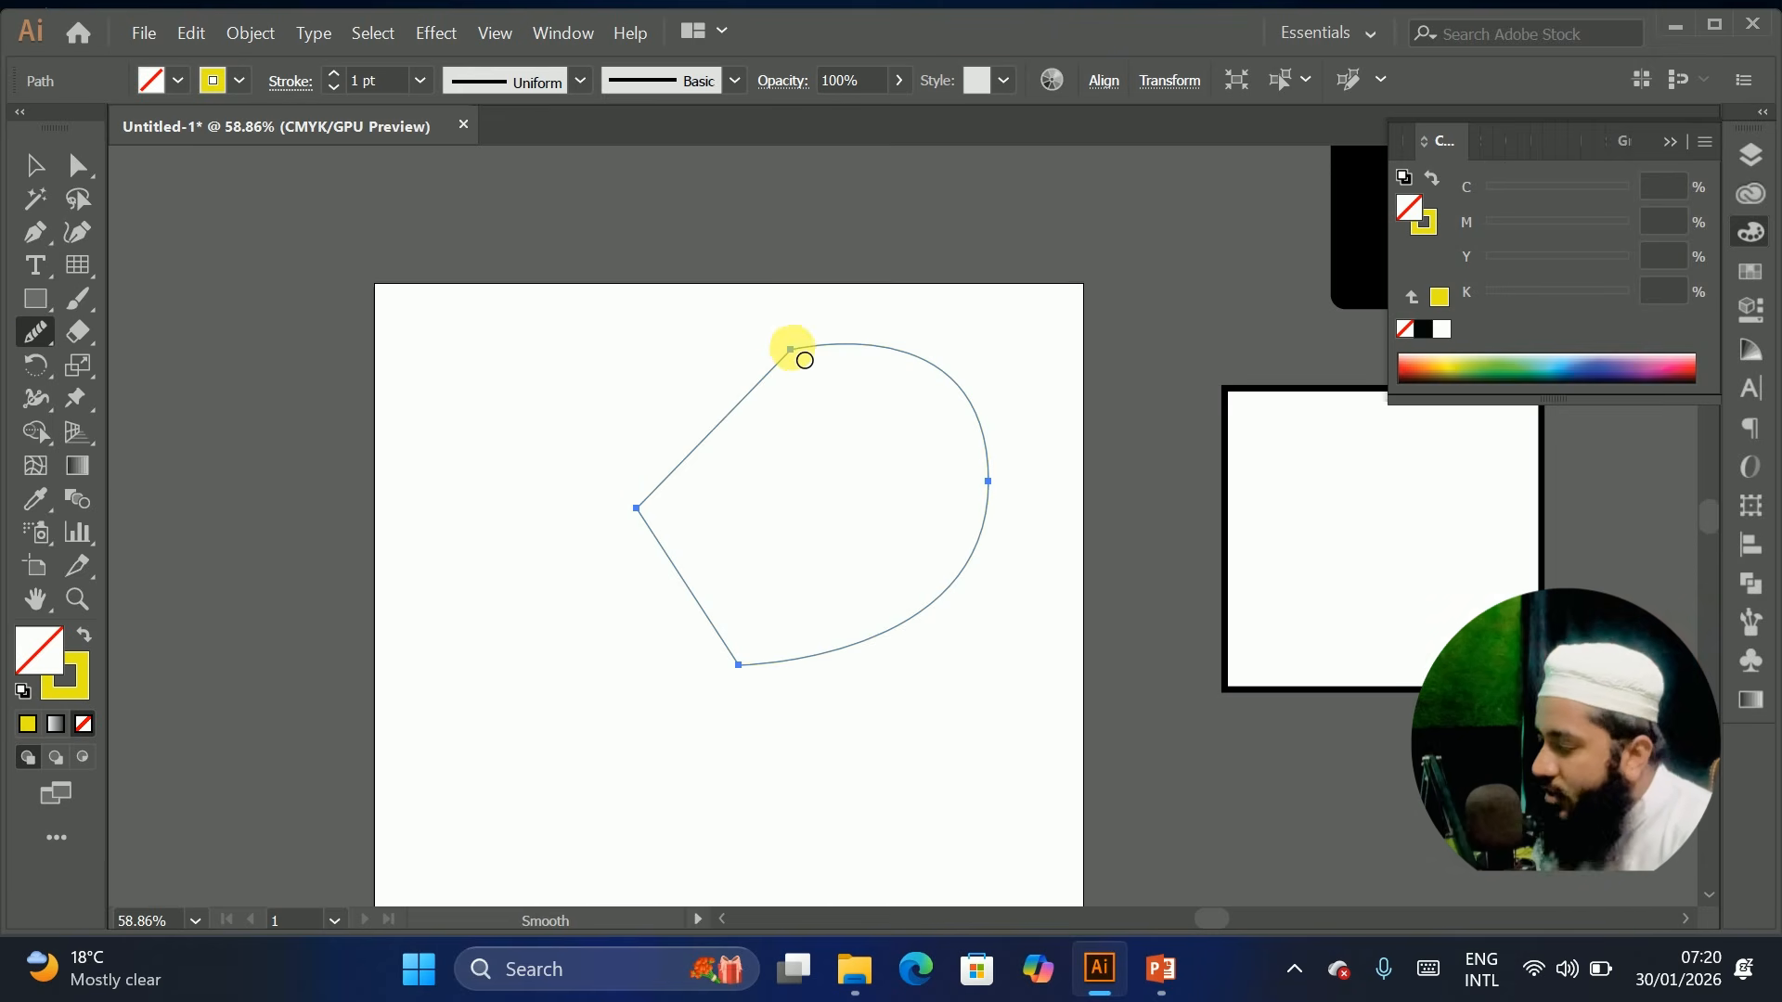
drag(804, 360, 790, 381)
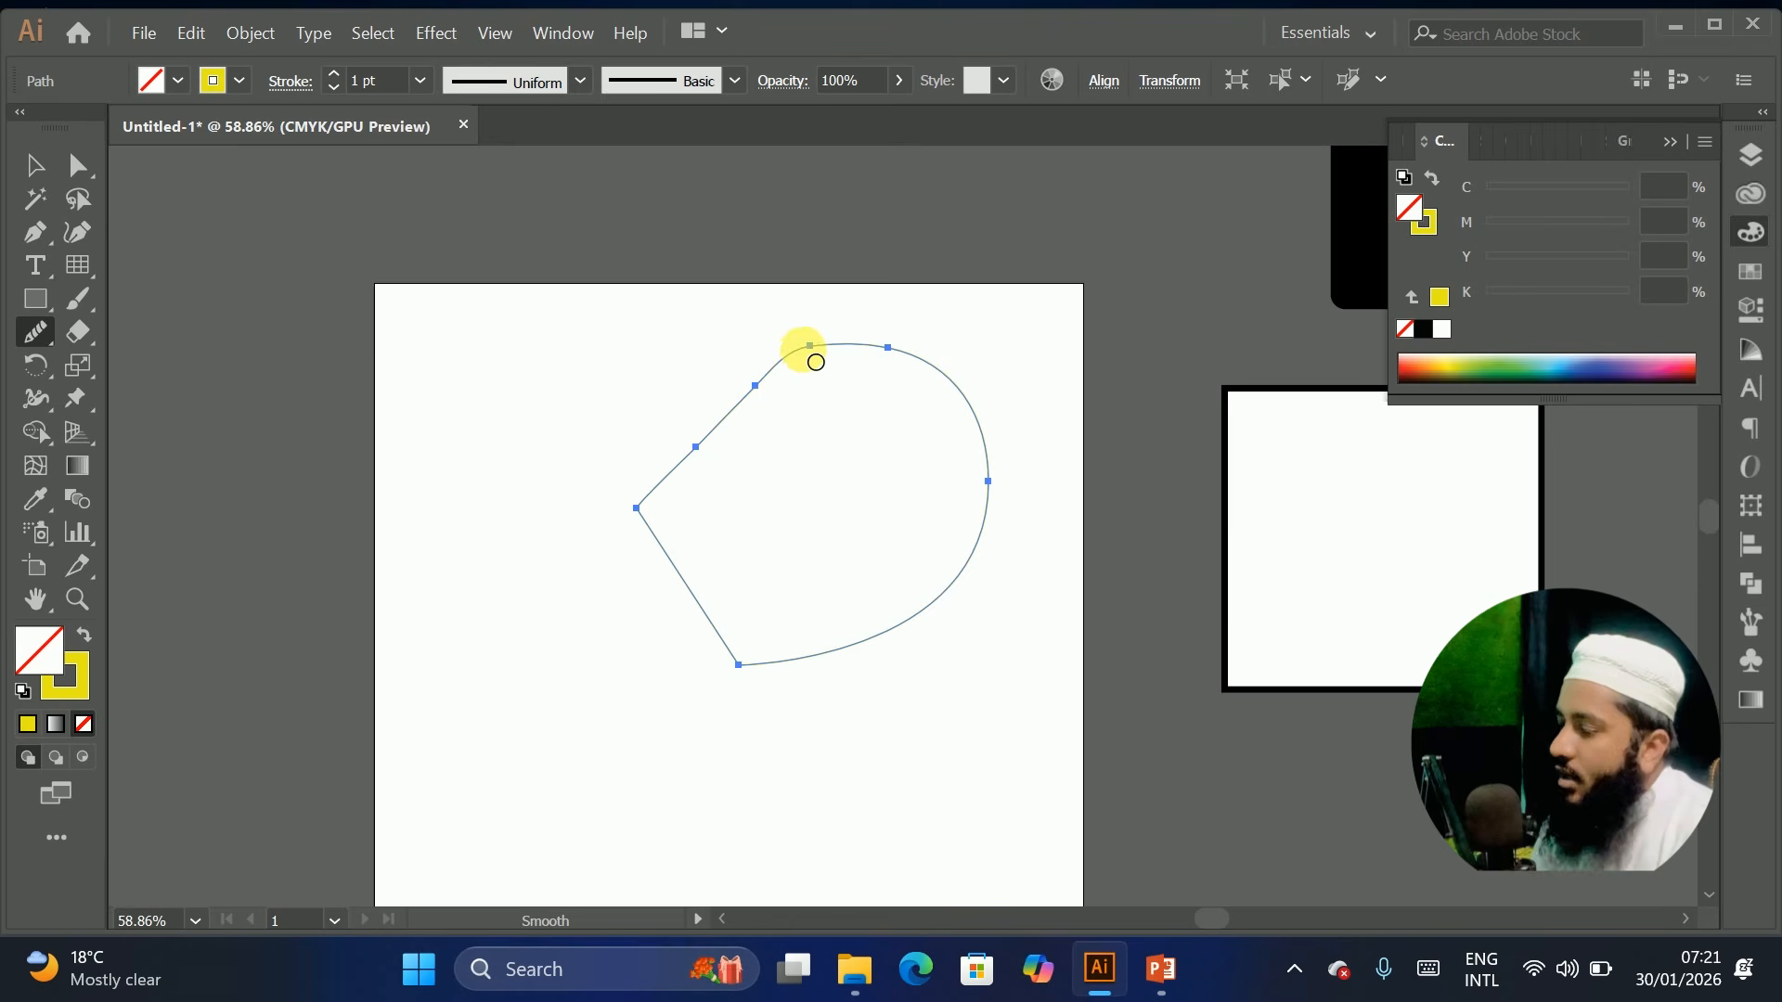
drag(934, 375, 801, 374)
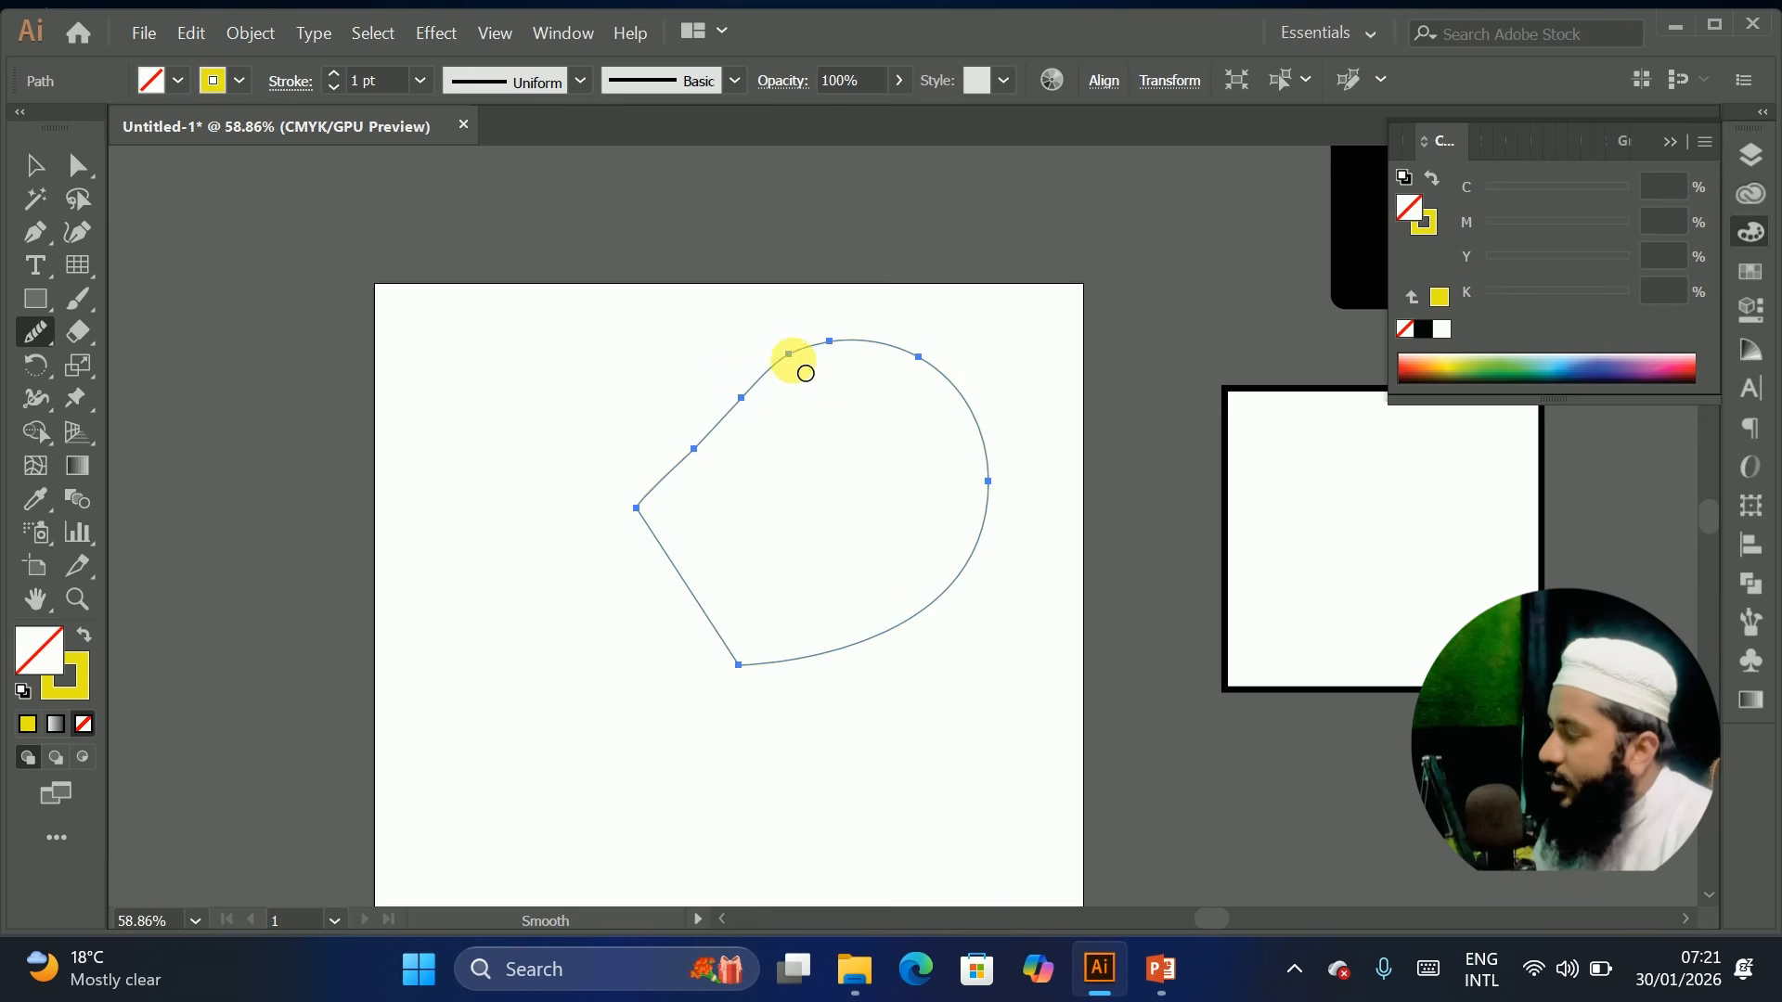
drag(791, 357, 891, 614)
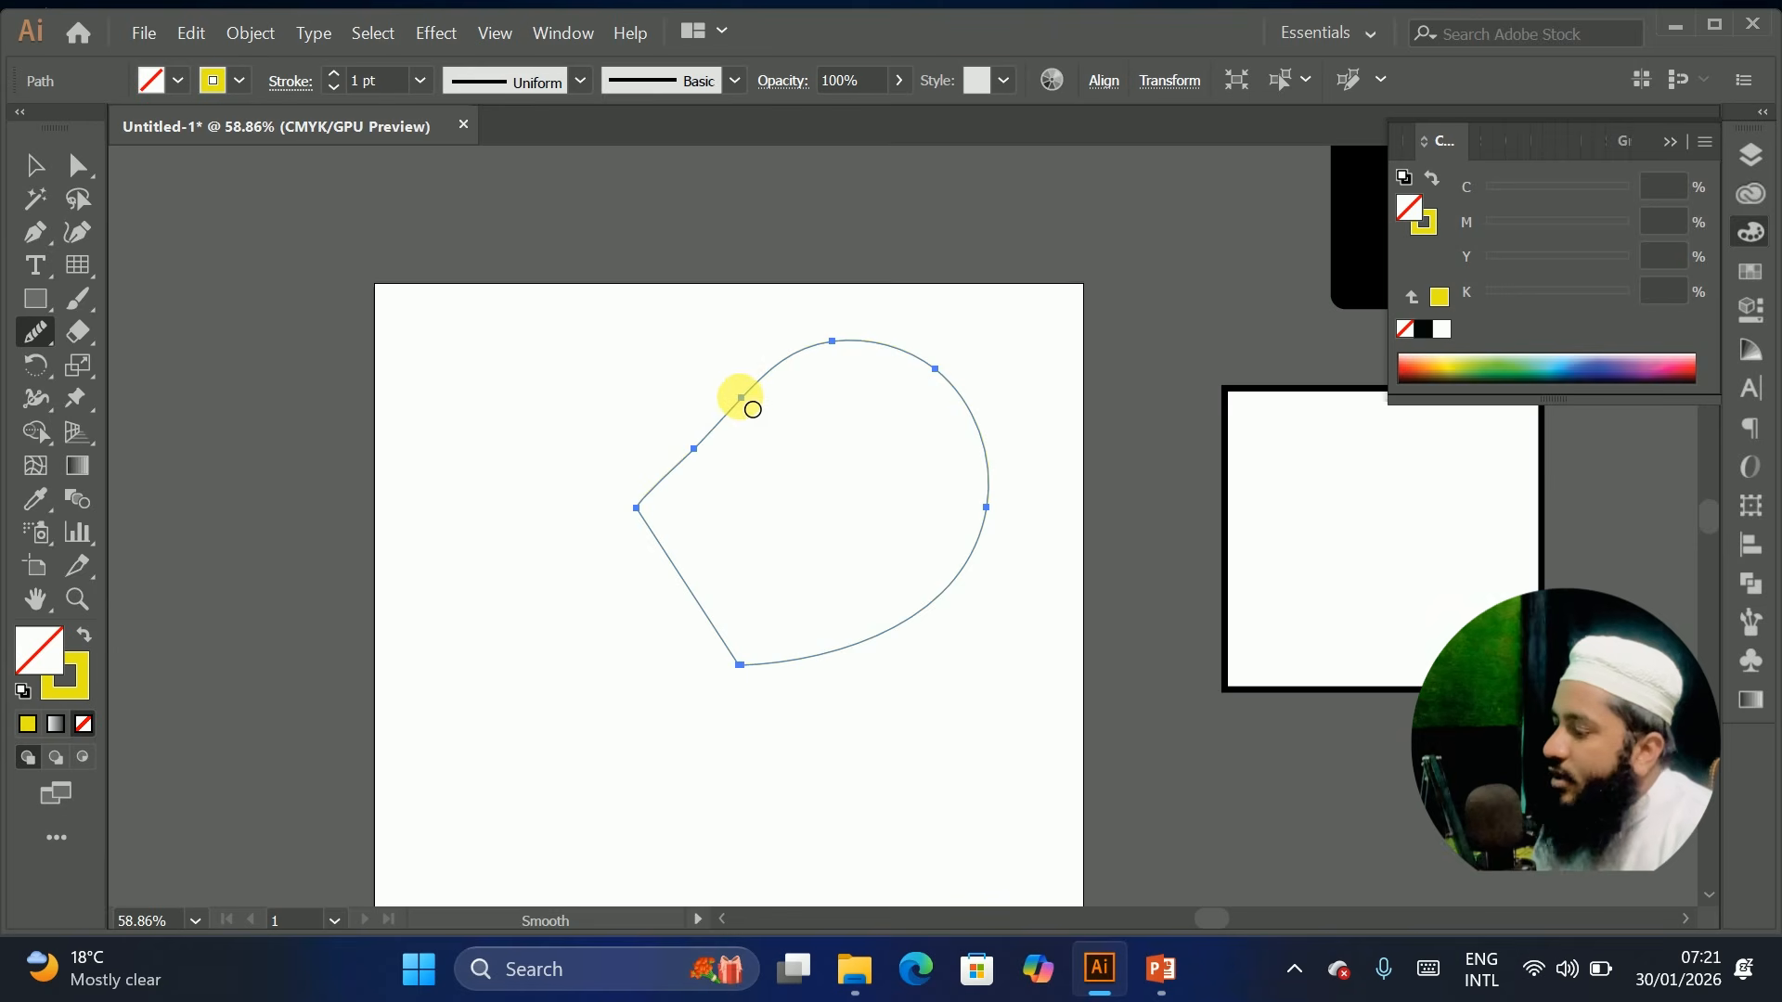
mouse_move(755, 416)
mouse_down()
mouse_move(725, 367)
mouse_move(725, 455)
mouse_up()
key(ctrl+z)
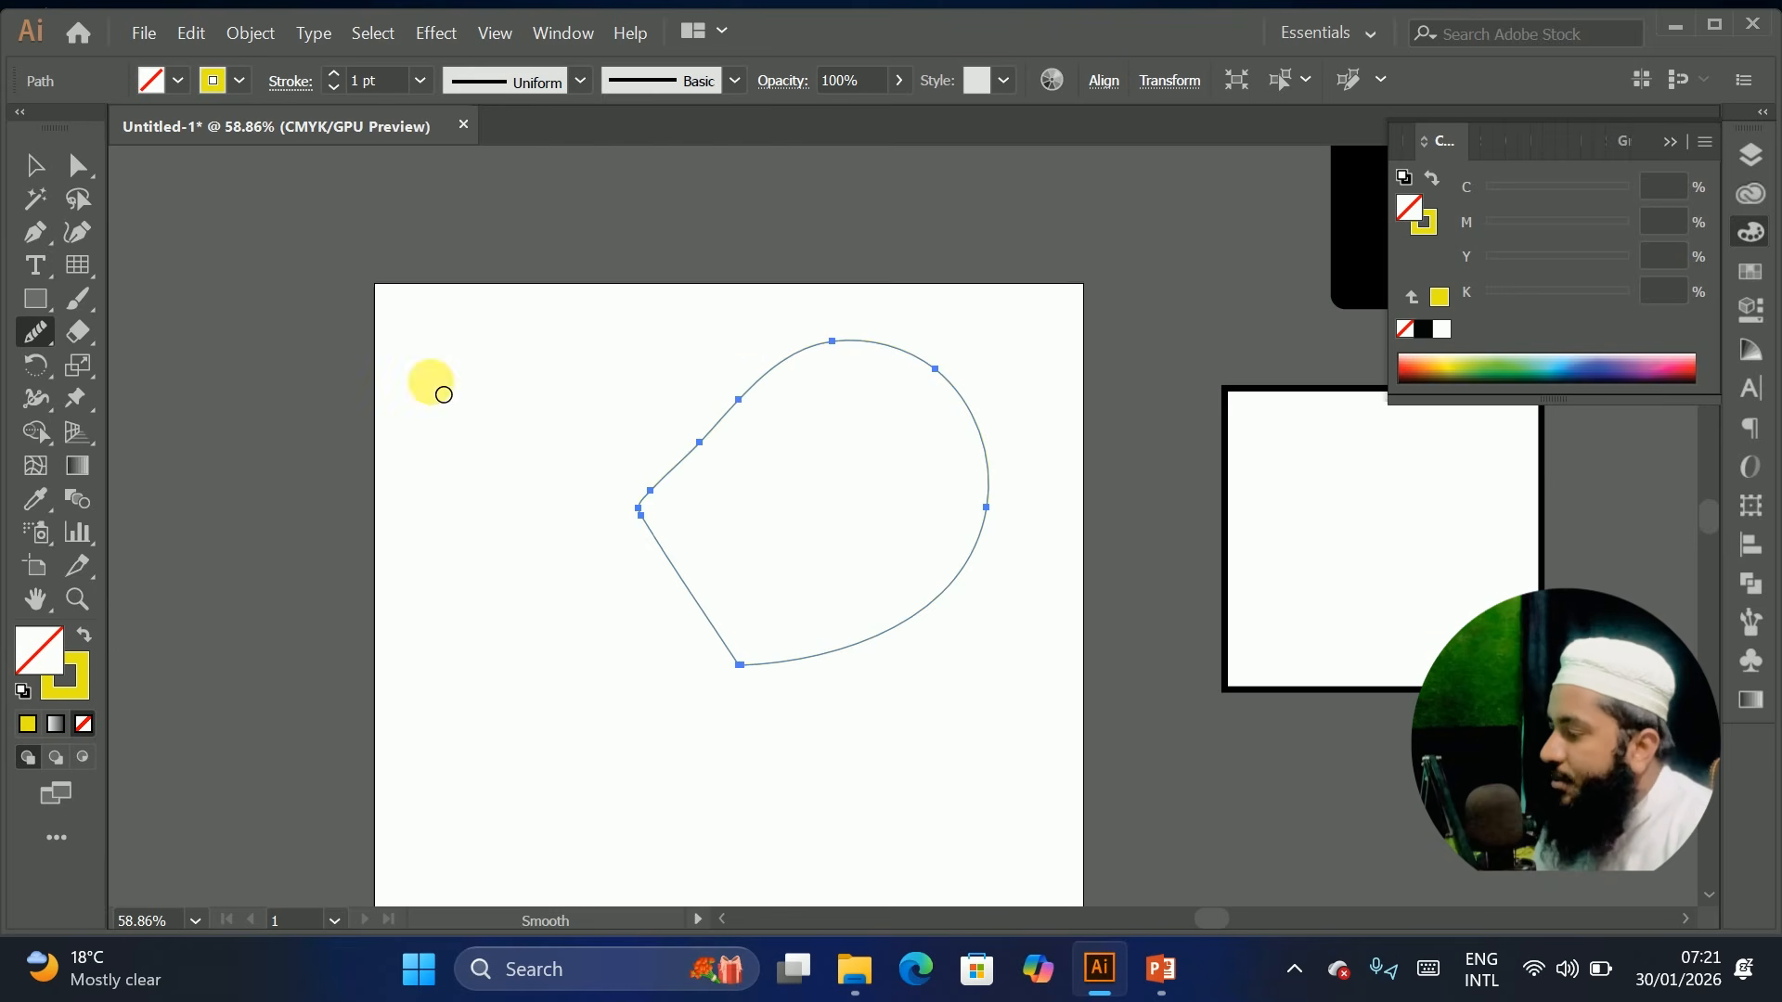
Draw a rectangle across the artboard's left edge, touching the curved shape, and fill it green with cyan at 87%
right_click(70, 331)
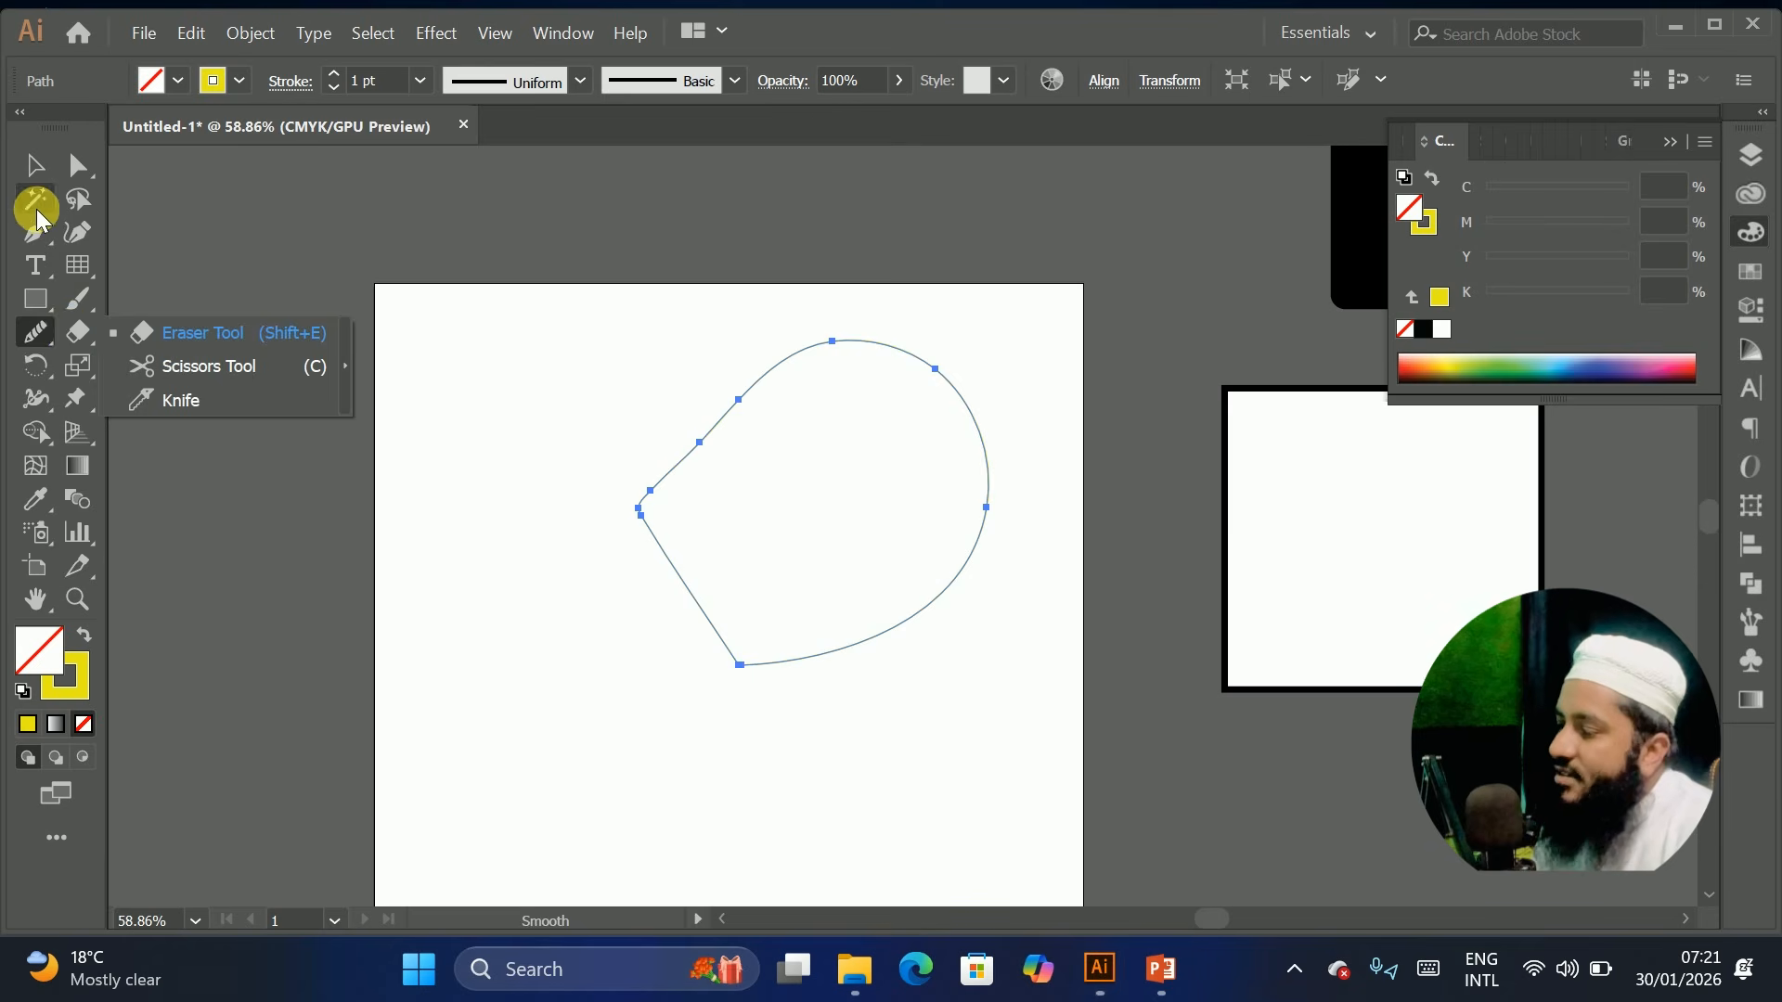
click(34, 167)
click(38, 300)
mouse_move(495, 478)
mouse_down()
mouse_move(497, 501)
mouse_move(648, 609)
mouse_up()
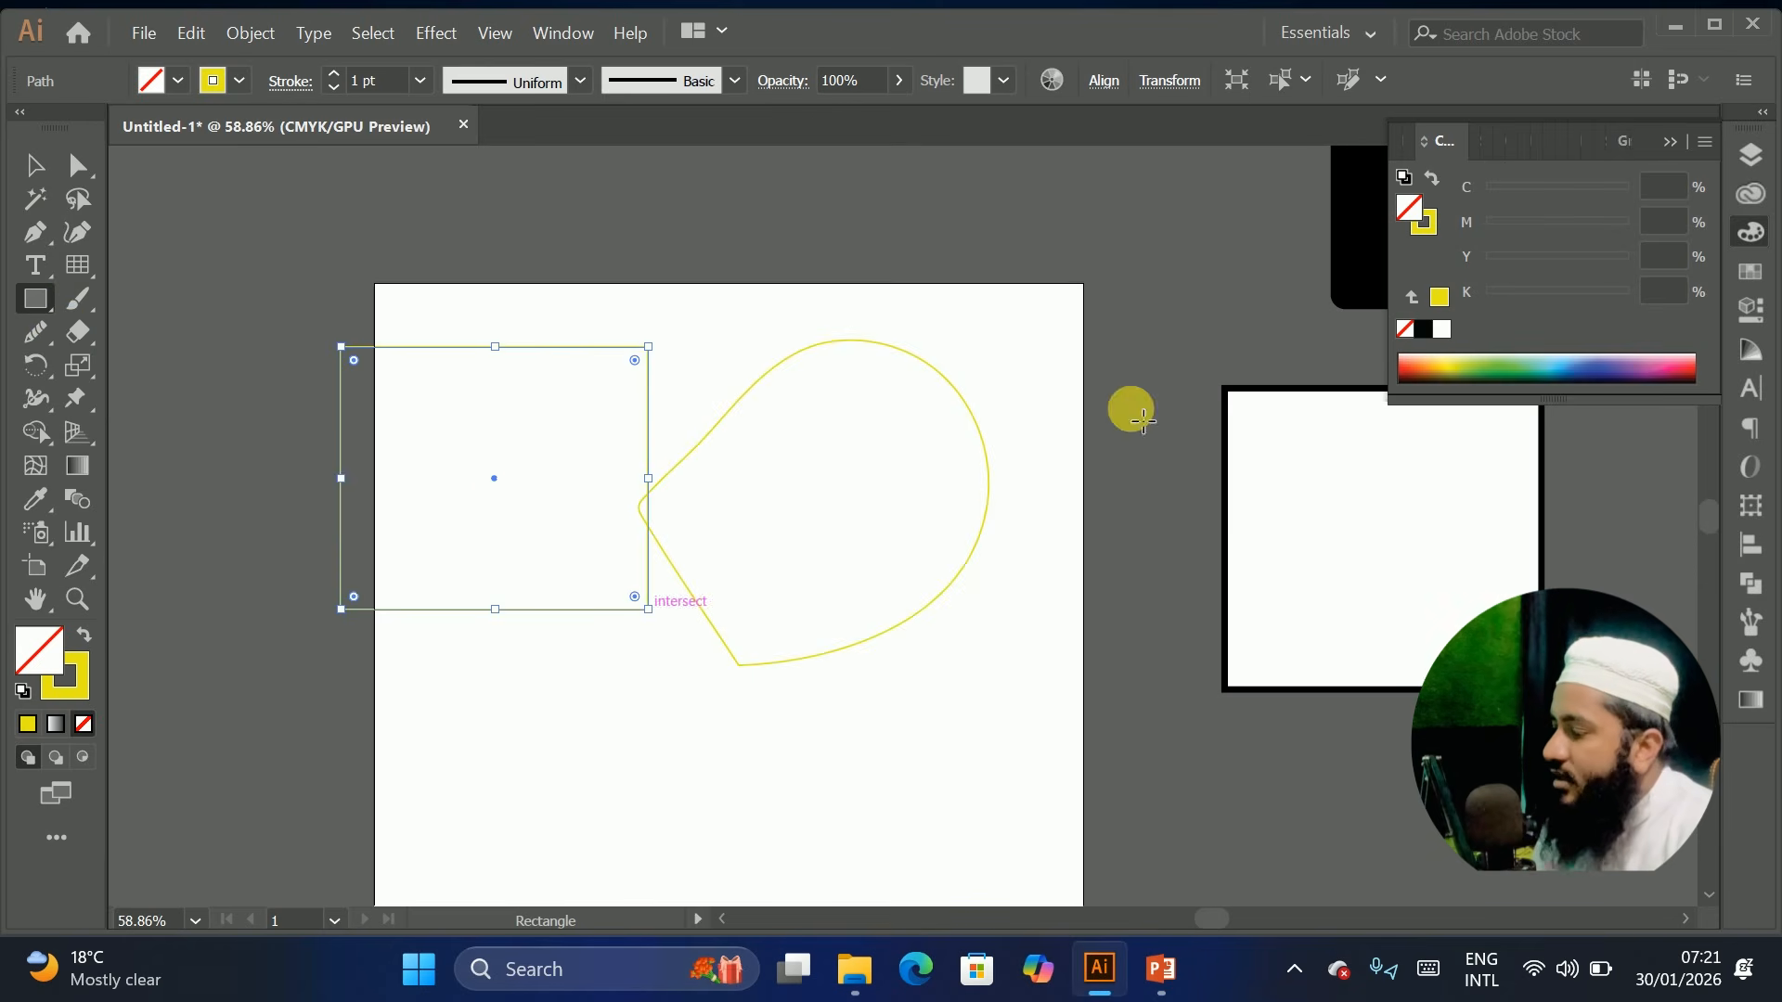
click(1450, 375)
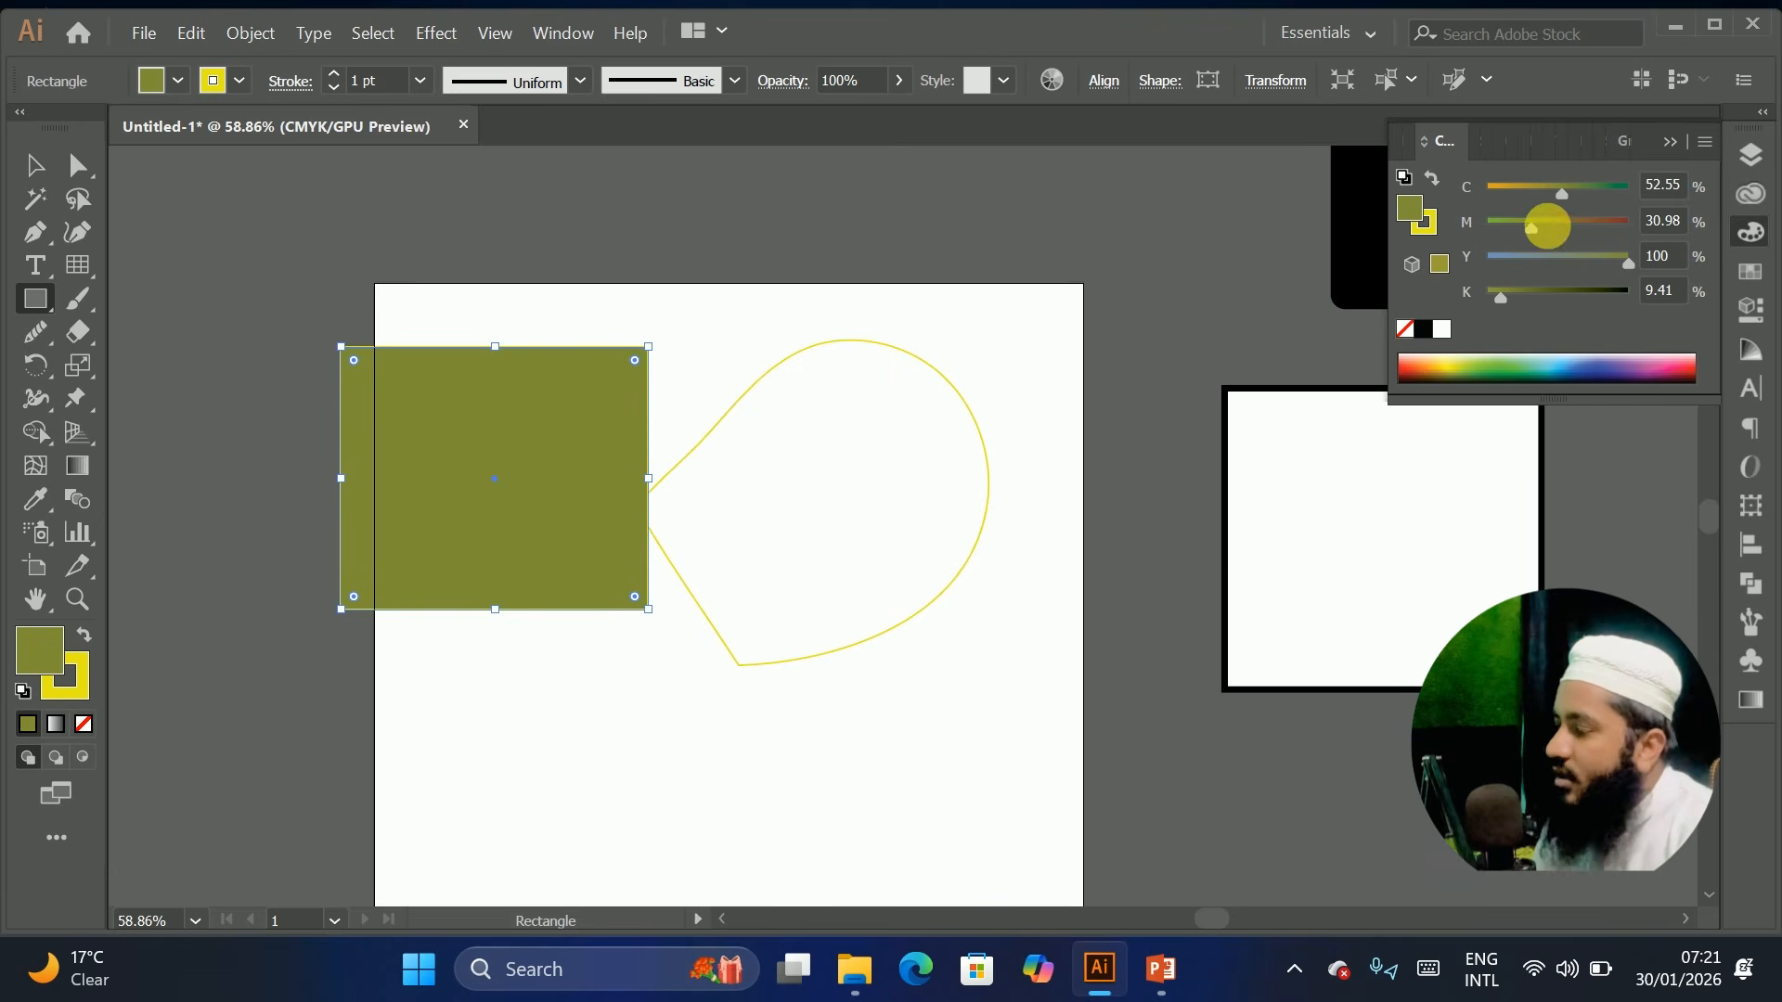
click(1610, 193)
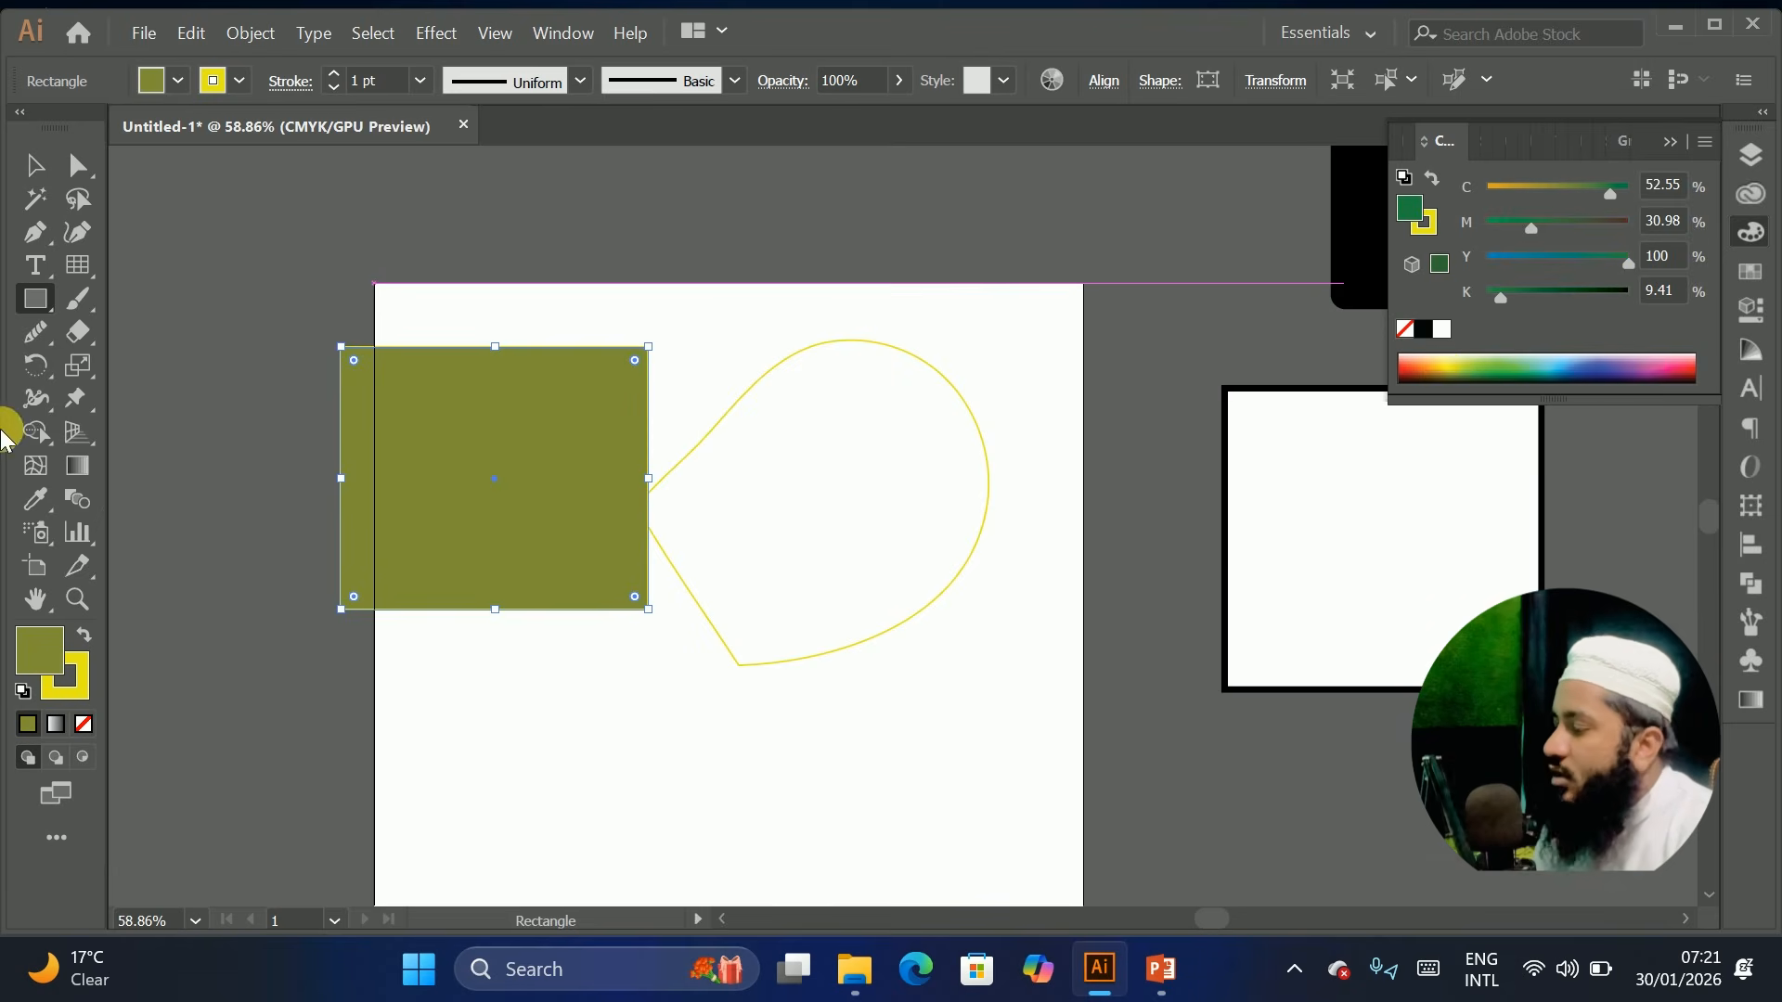
Split the green rectangle with a curved Eraser stroke running from top to bottom and move the two pieces apart
click(78, 330)
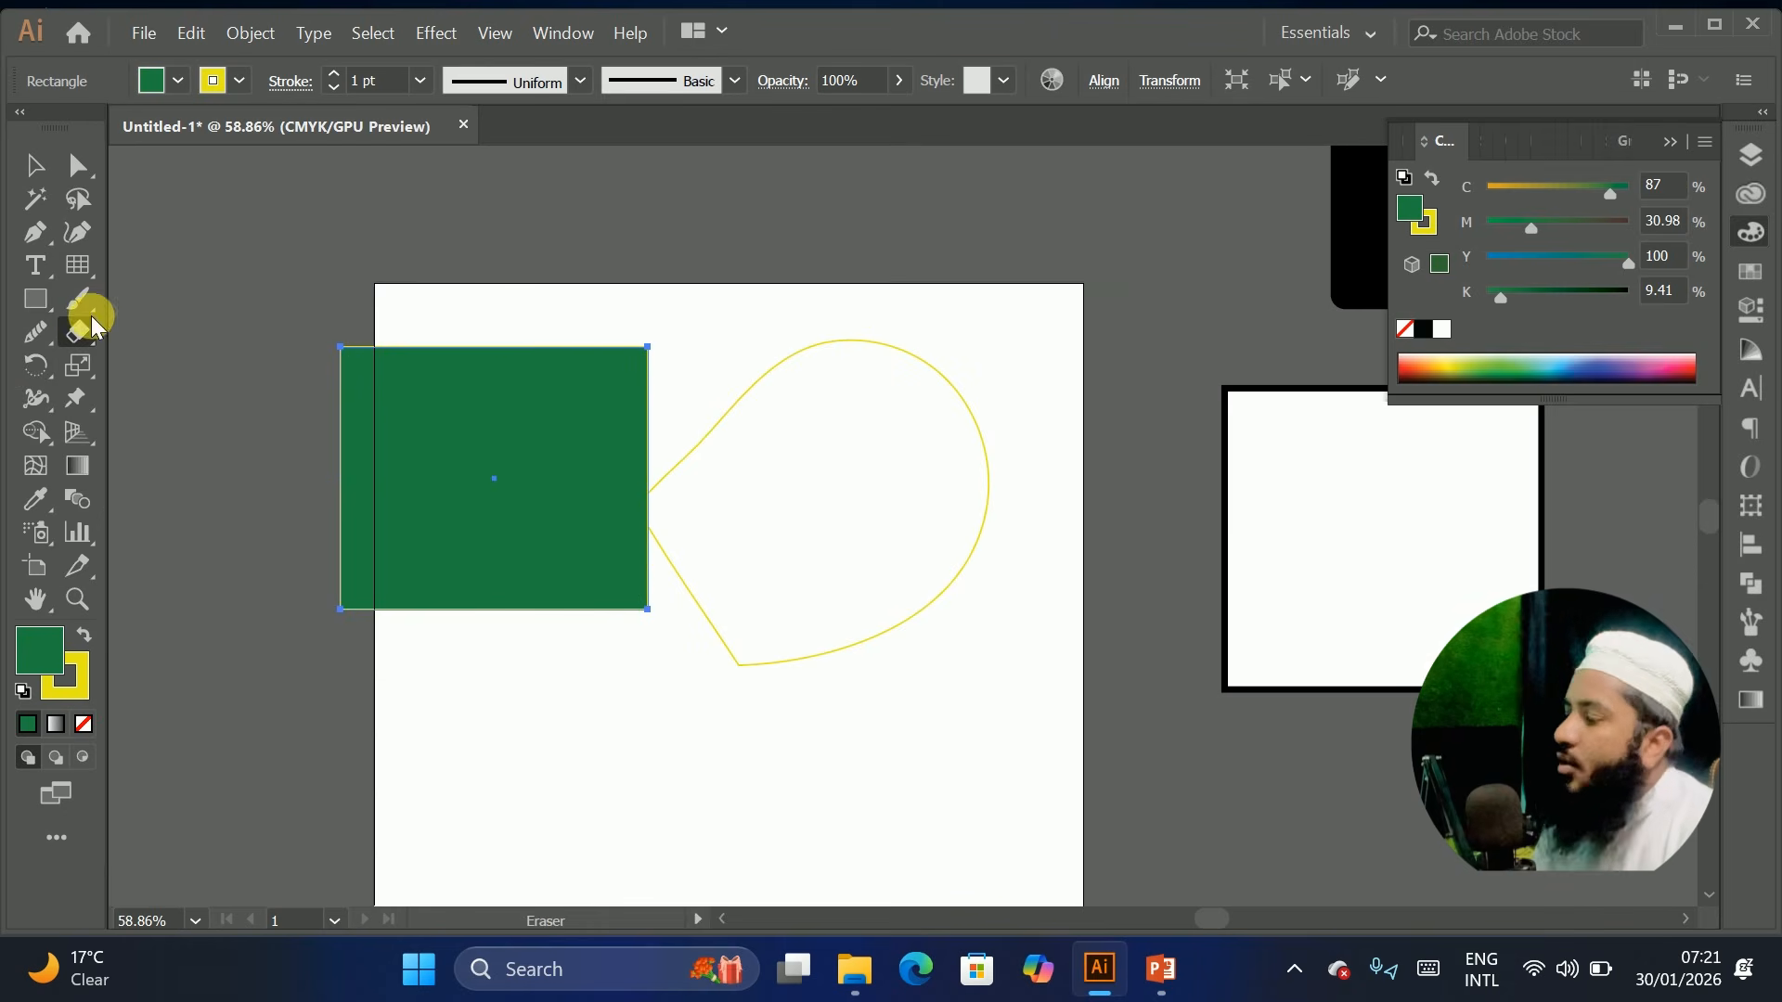
drag(480, 329, 506, 627)
click(35, 165)
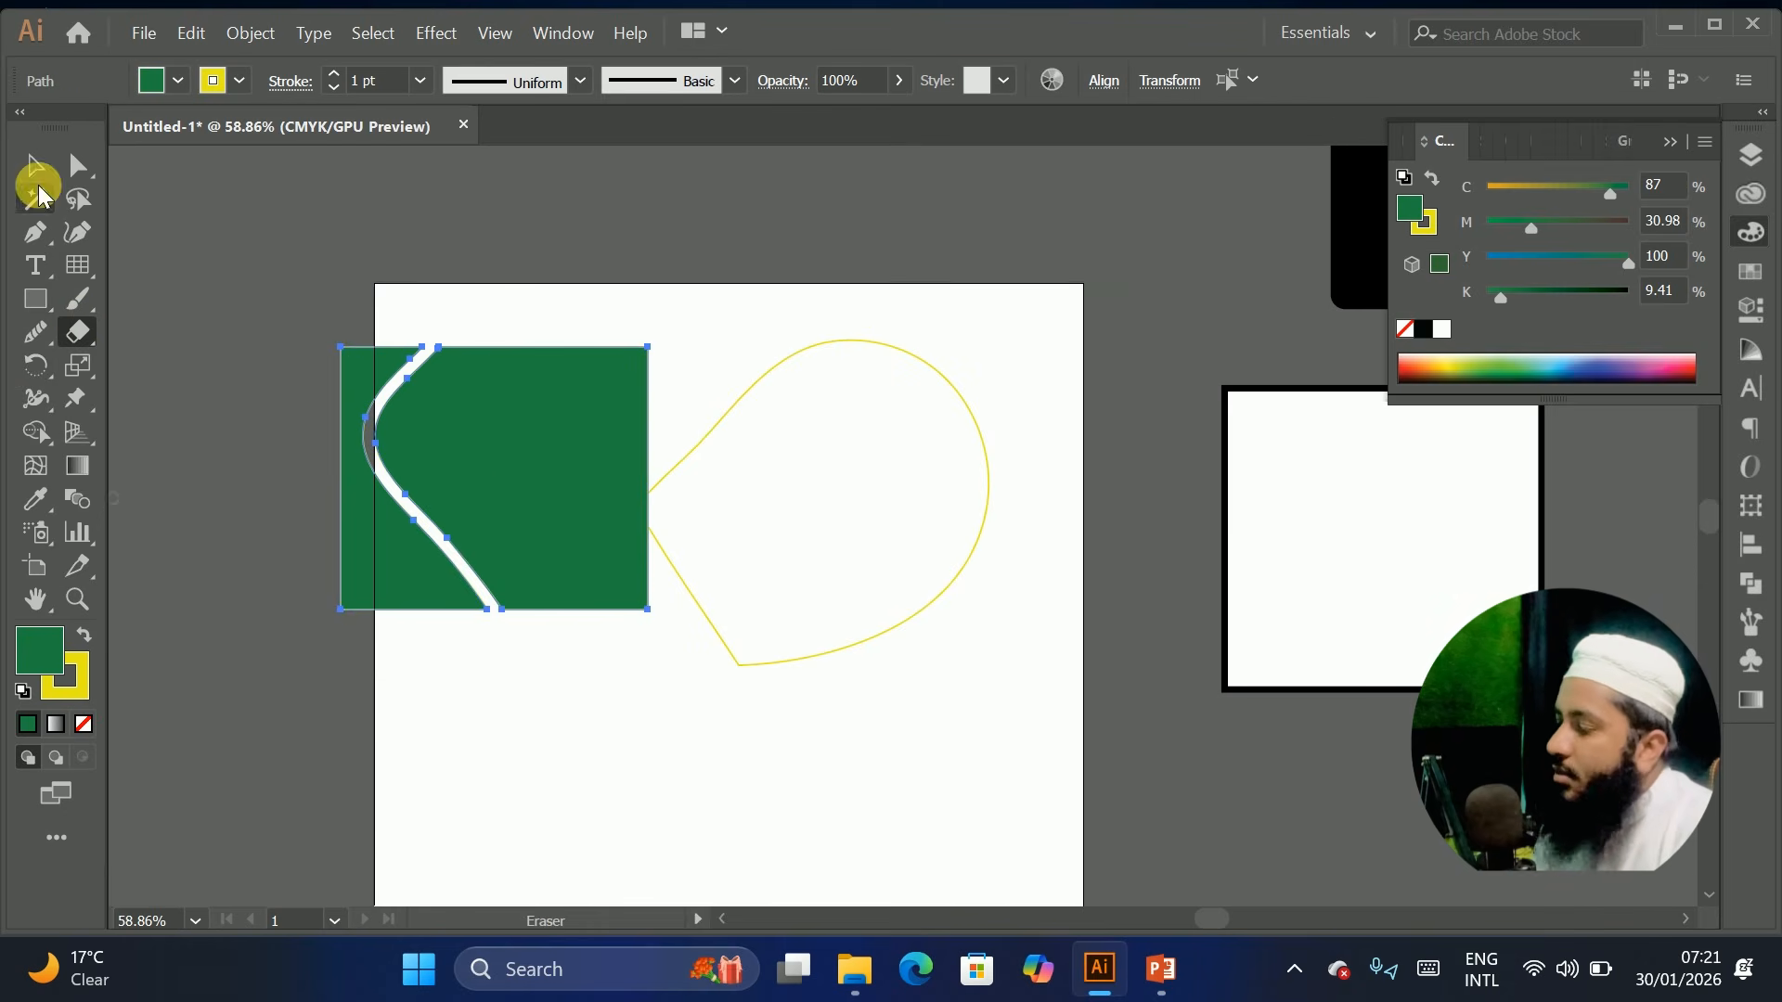
drag(591, 474, 792, 429)
drag(719, 383, 562, 326)
right_click(562, 470)
click(1200, 473)
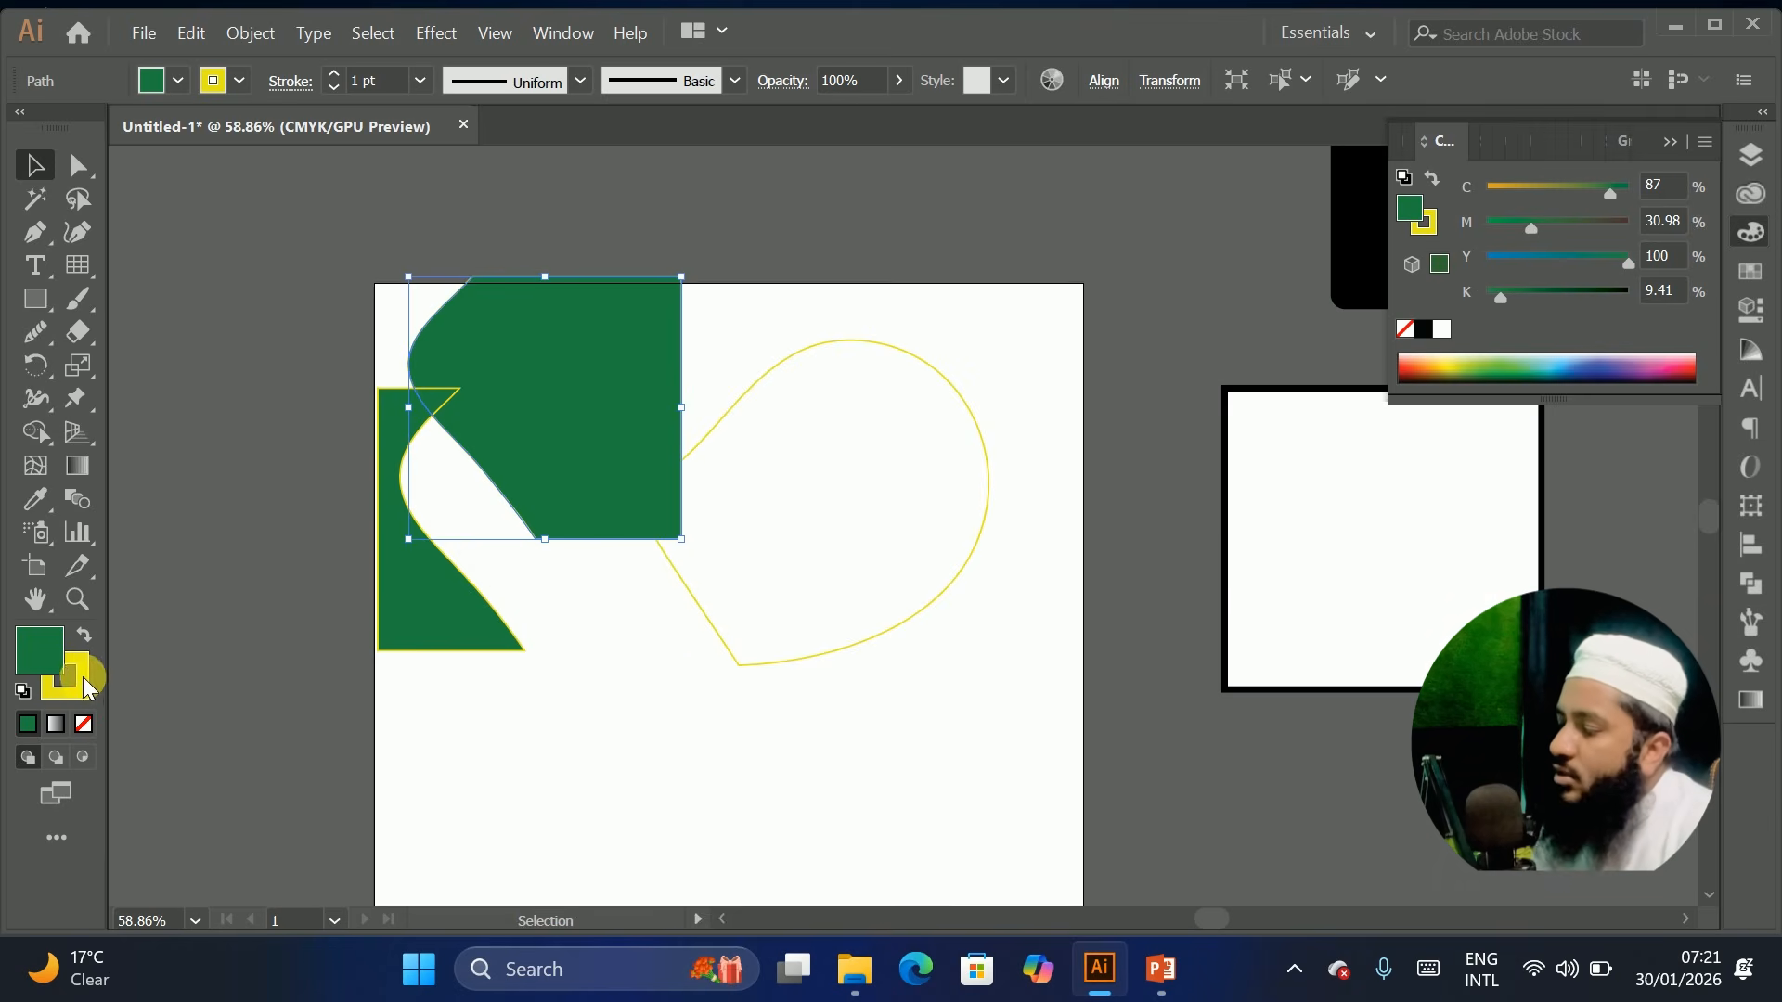
Remove the yellow stroke from the larger green piece and move it down beside the smaller piece
click(81, 676)
click(84, 725)
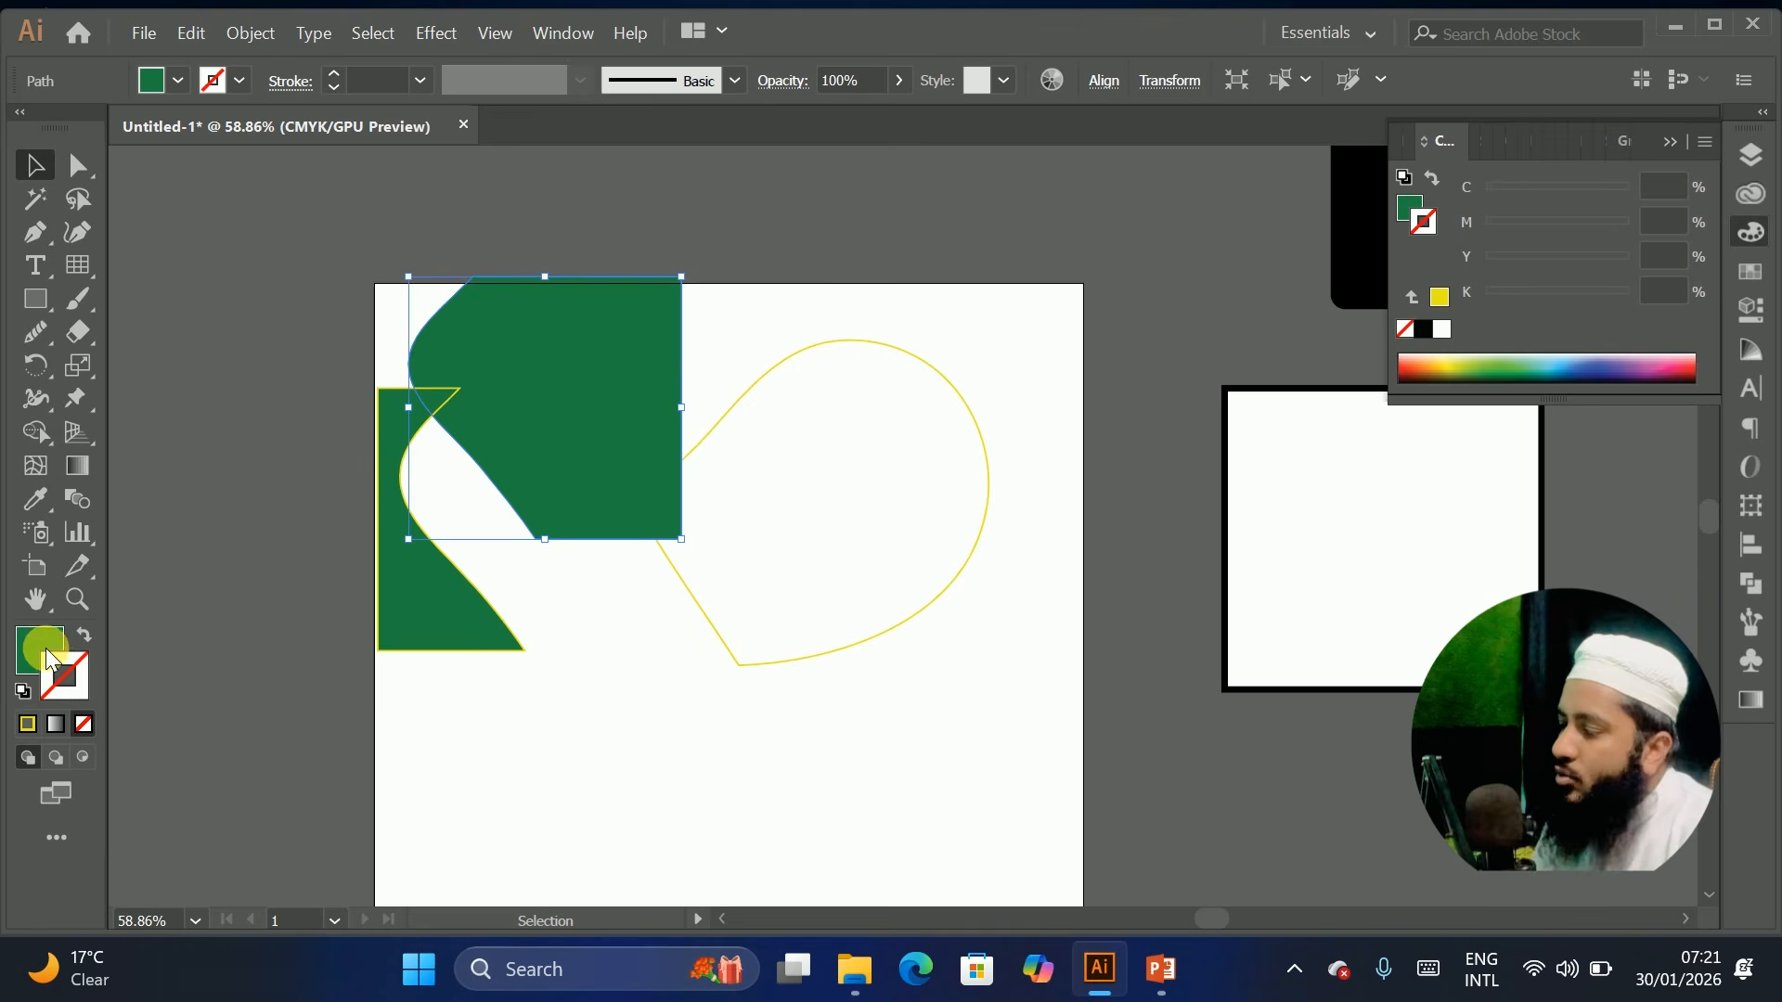
click(37, 646)
drag(616, 409, 678, 603)
Delete the green pieces and the curved path, and draw a new green rectangle near the middle of the artboard
drag(304, 489, 808, 691)
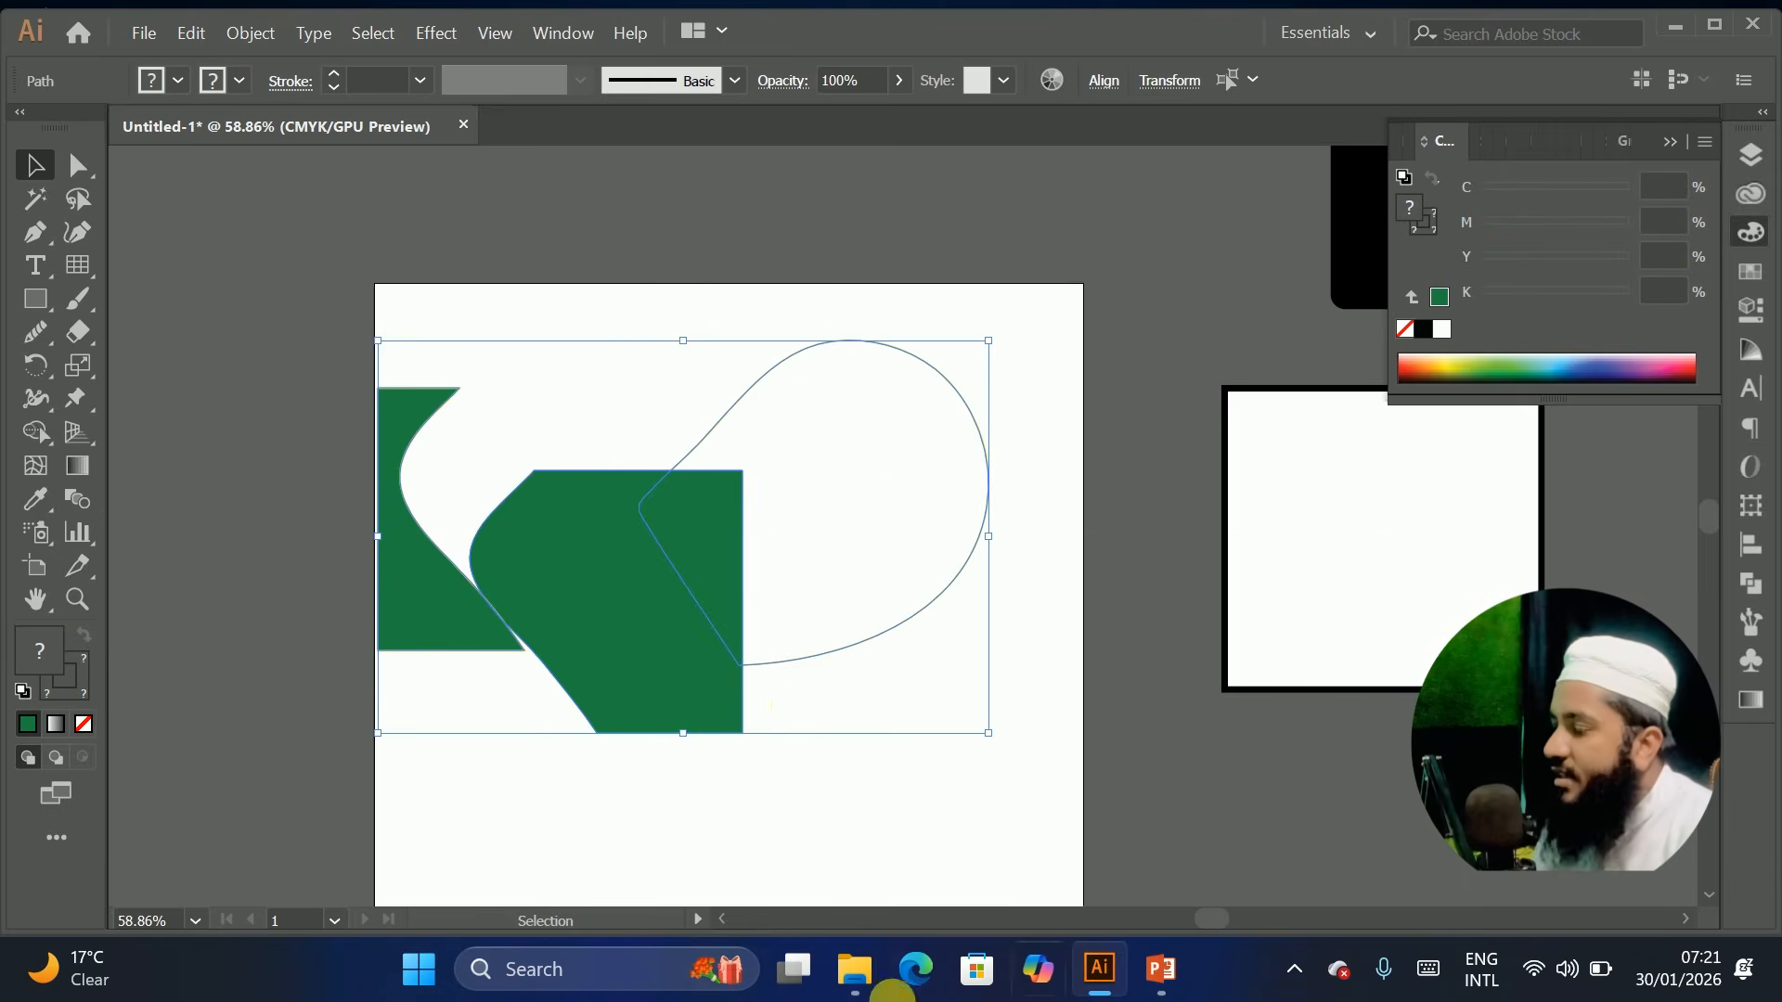
key(Delete)
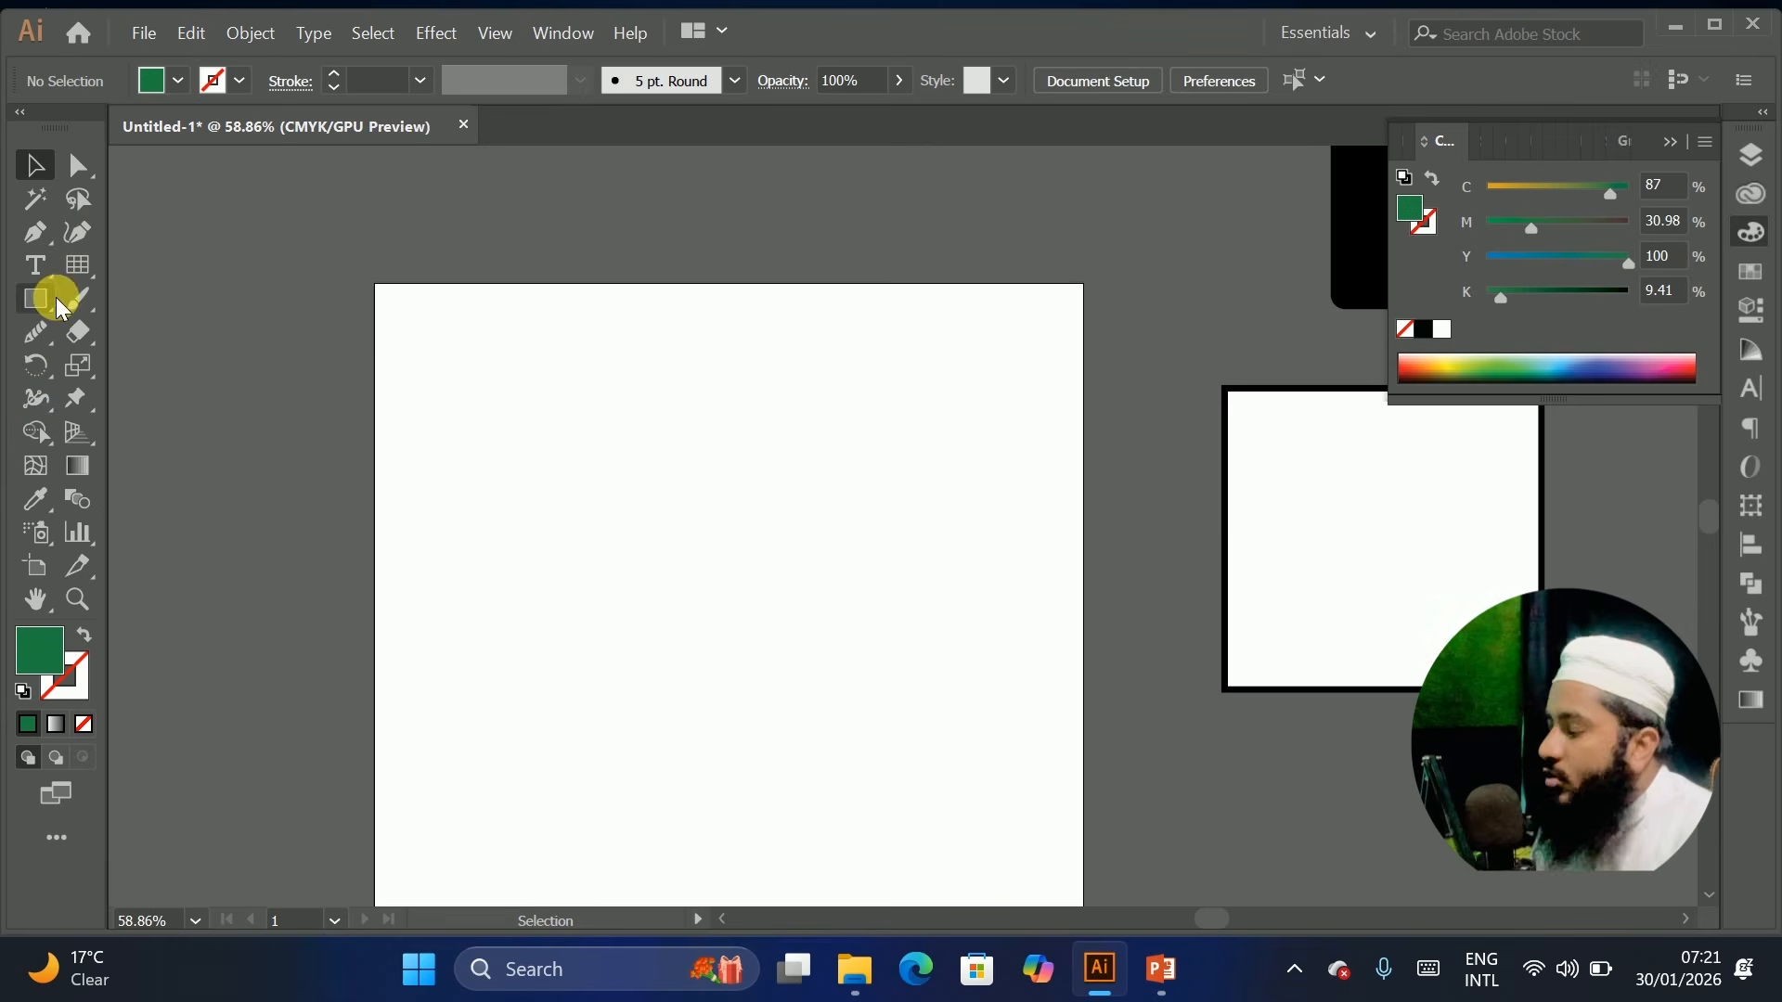
click(56, 297)
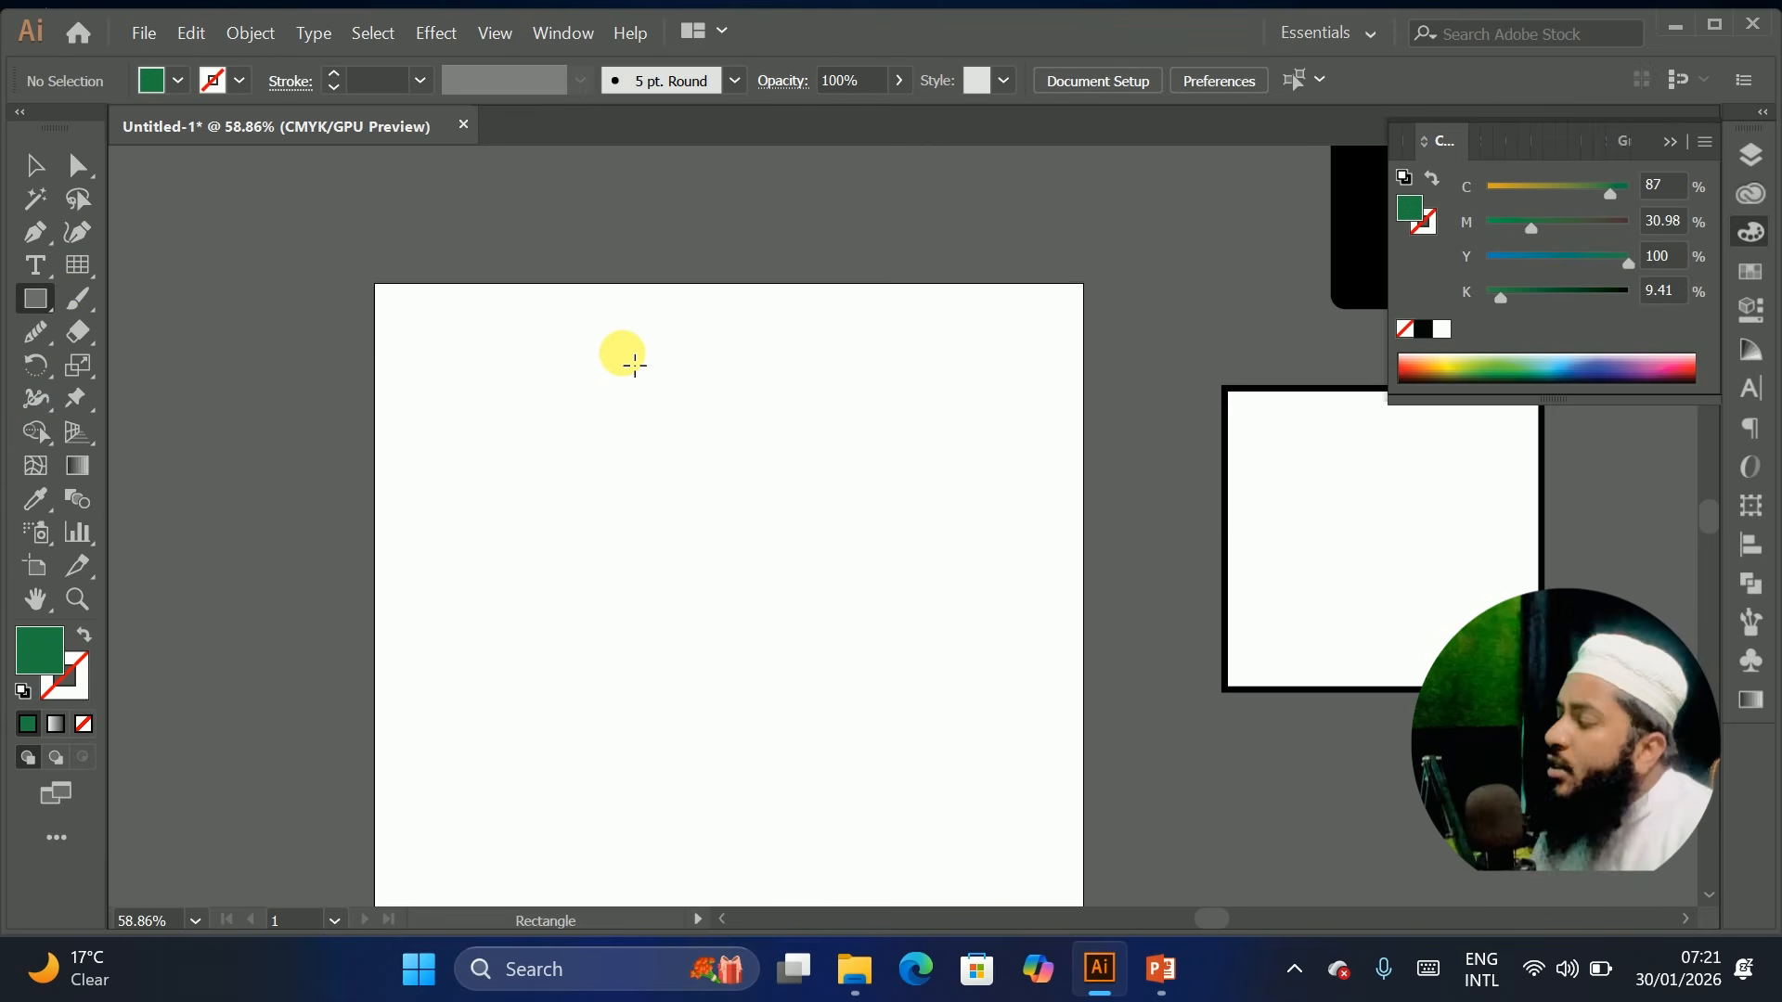
drag(585, 398, 813, 657)
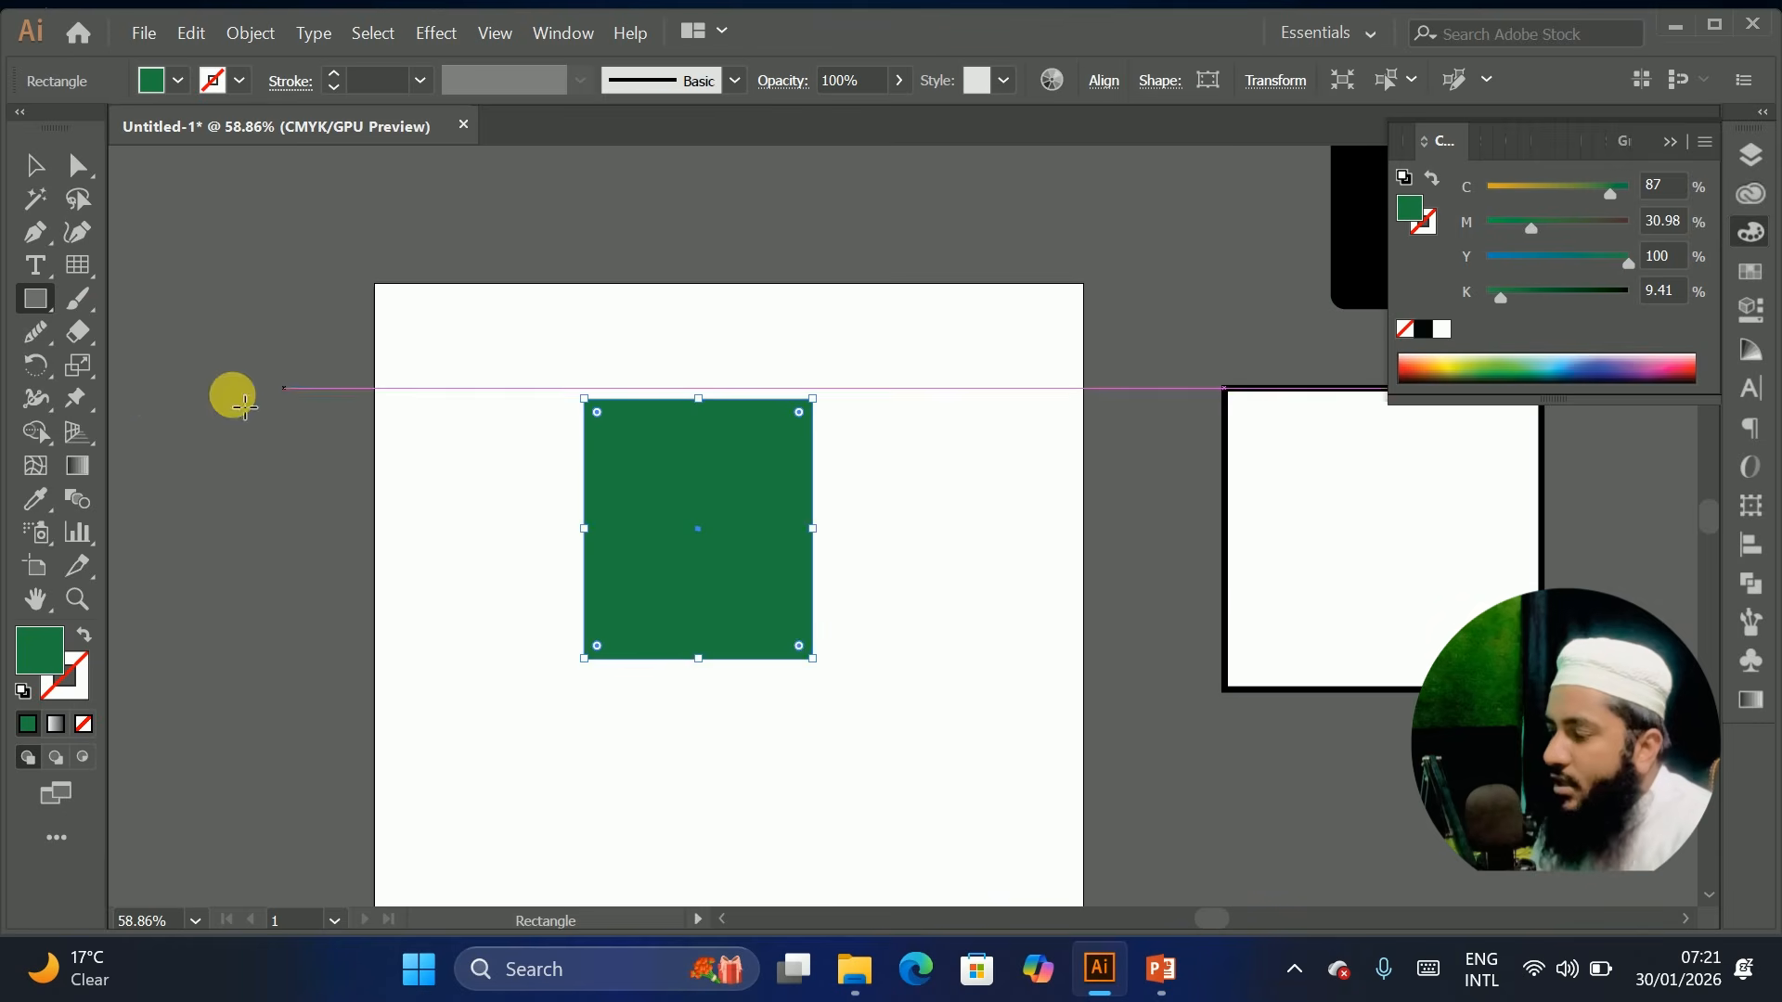
Split the rectangle with a wavy horizontal Eraser stroke and move its lower piece to the right of the upper one
click(77, 332)
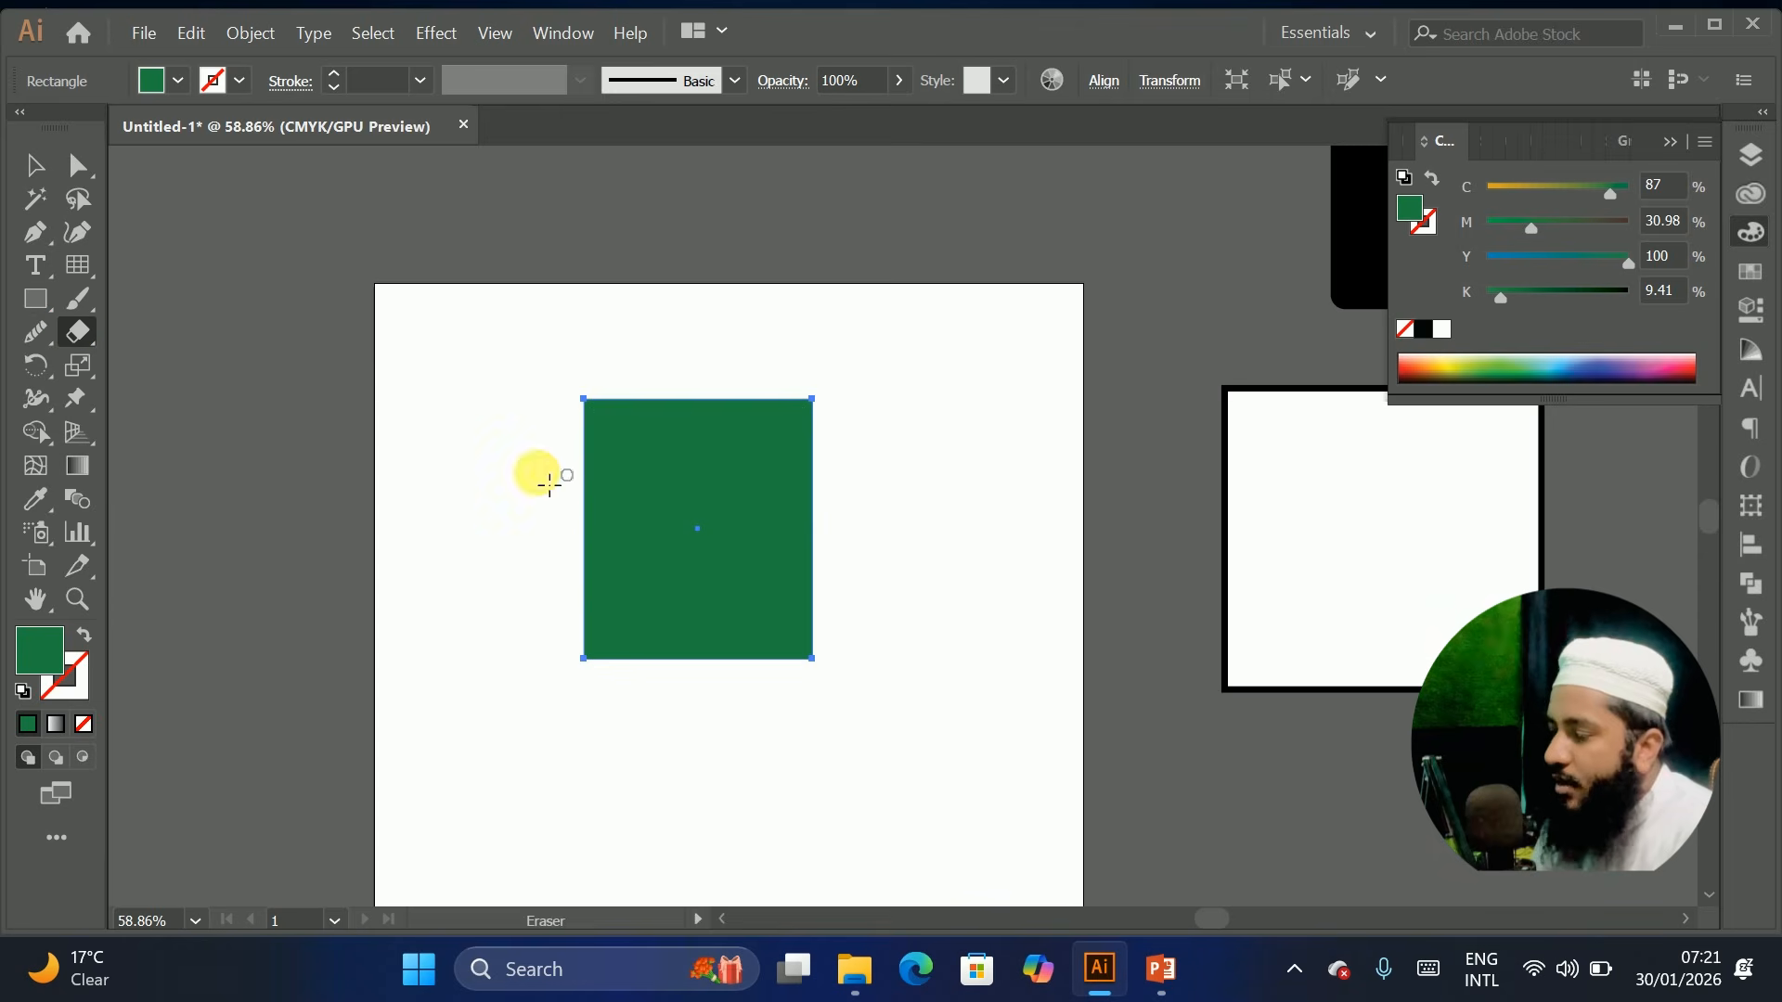
mouse_move(556, 496)
mouse_down()
mouse_move(620, 535)
mouse_move(687, 477)
mouse_move(863, 481)
mouse_up()
click(35, 165)
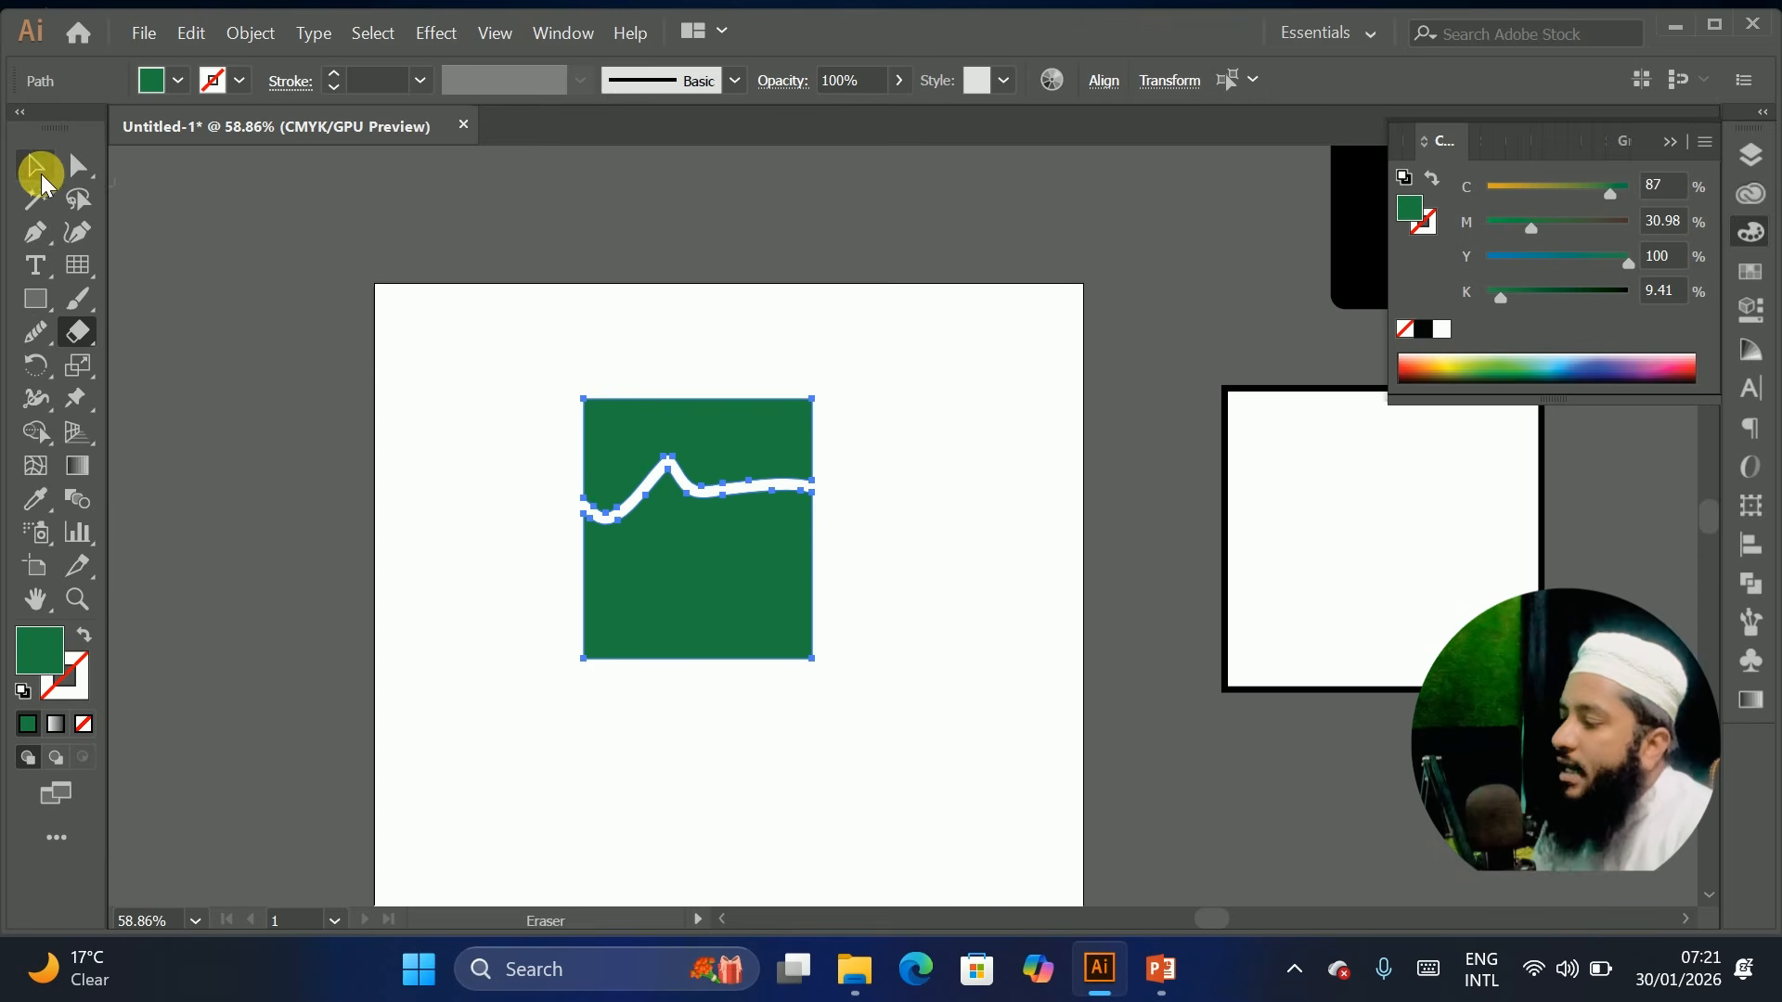
click(803, 246)
drag(696, 565, 990, 575)
Delete both erased pieces and draw another green rectangle in the upper middle of the artboard
drag(603, 314, 1093, 755)
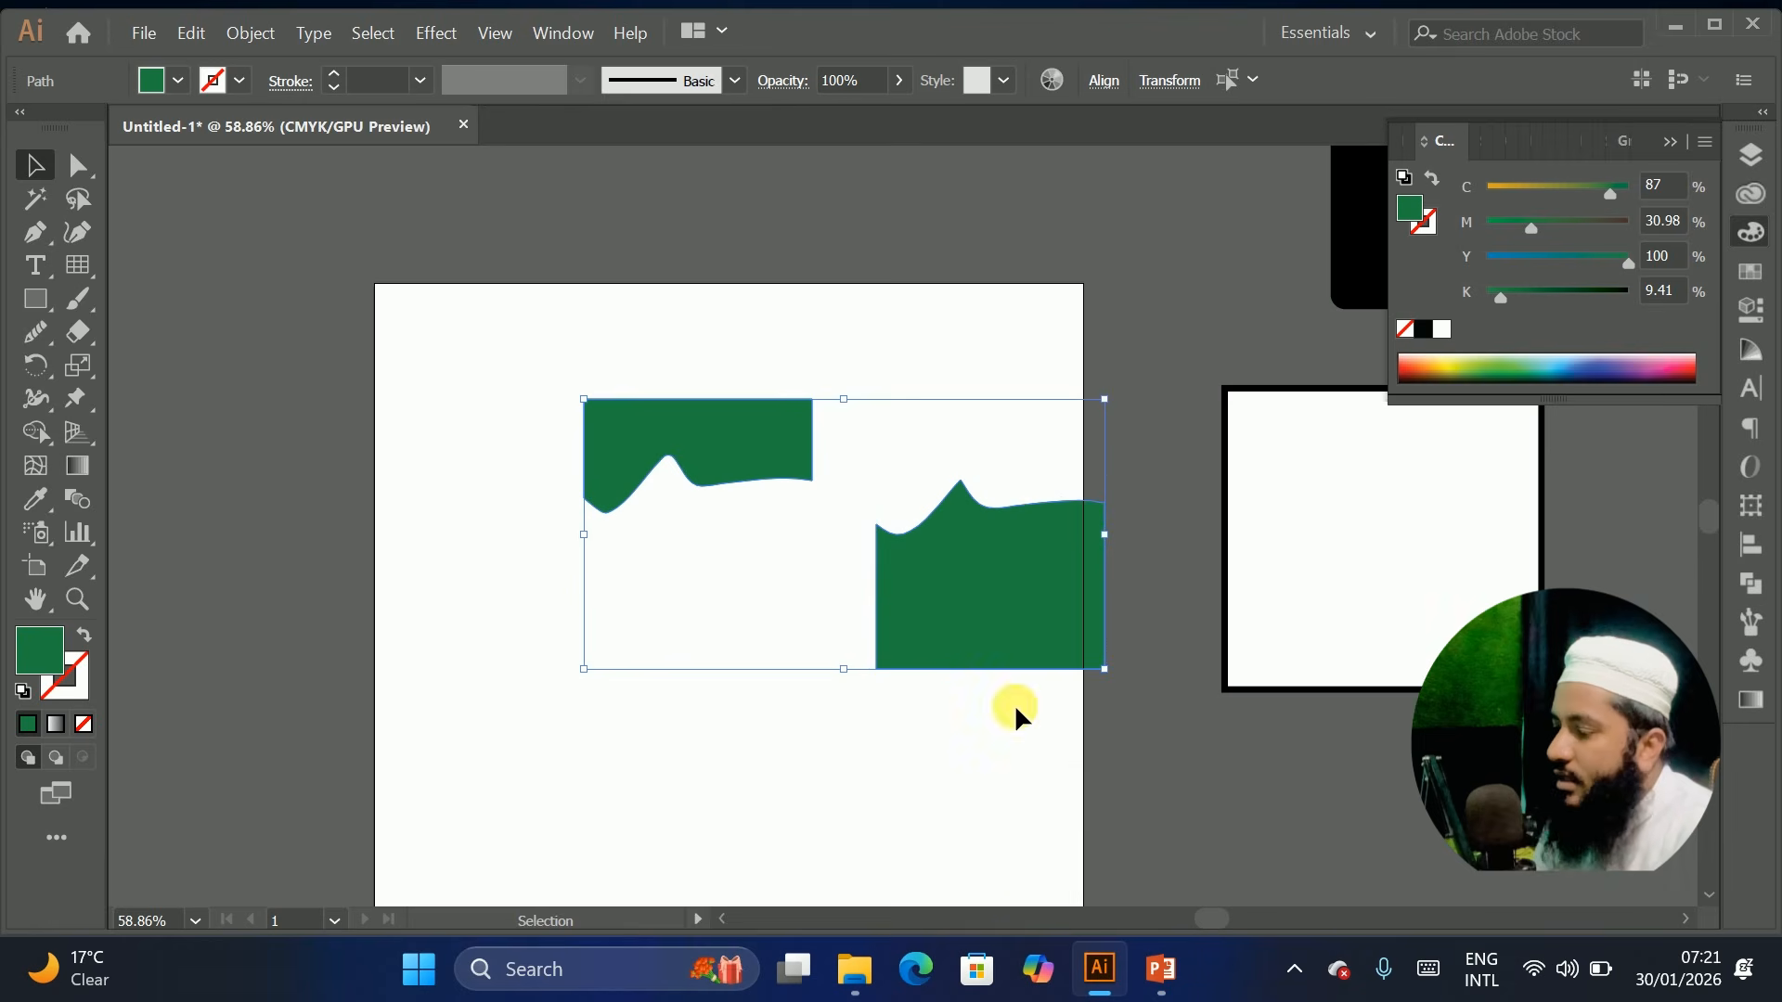
key(Delete)
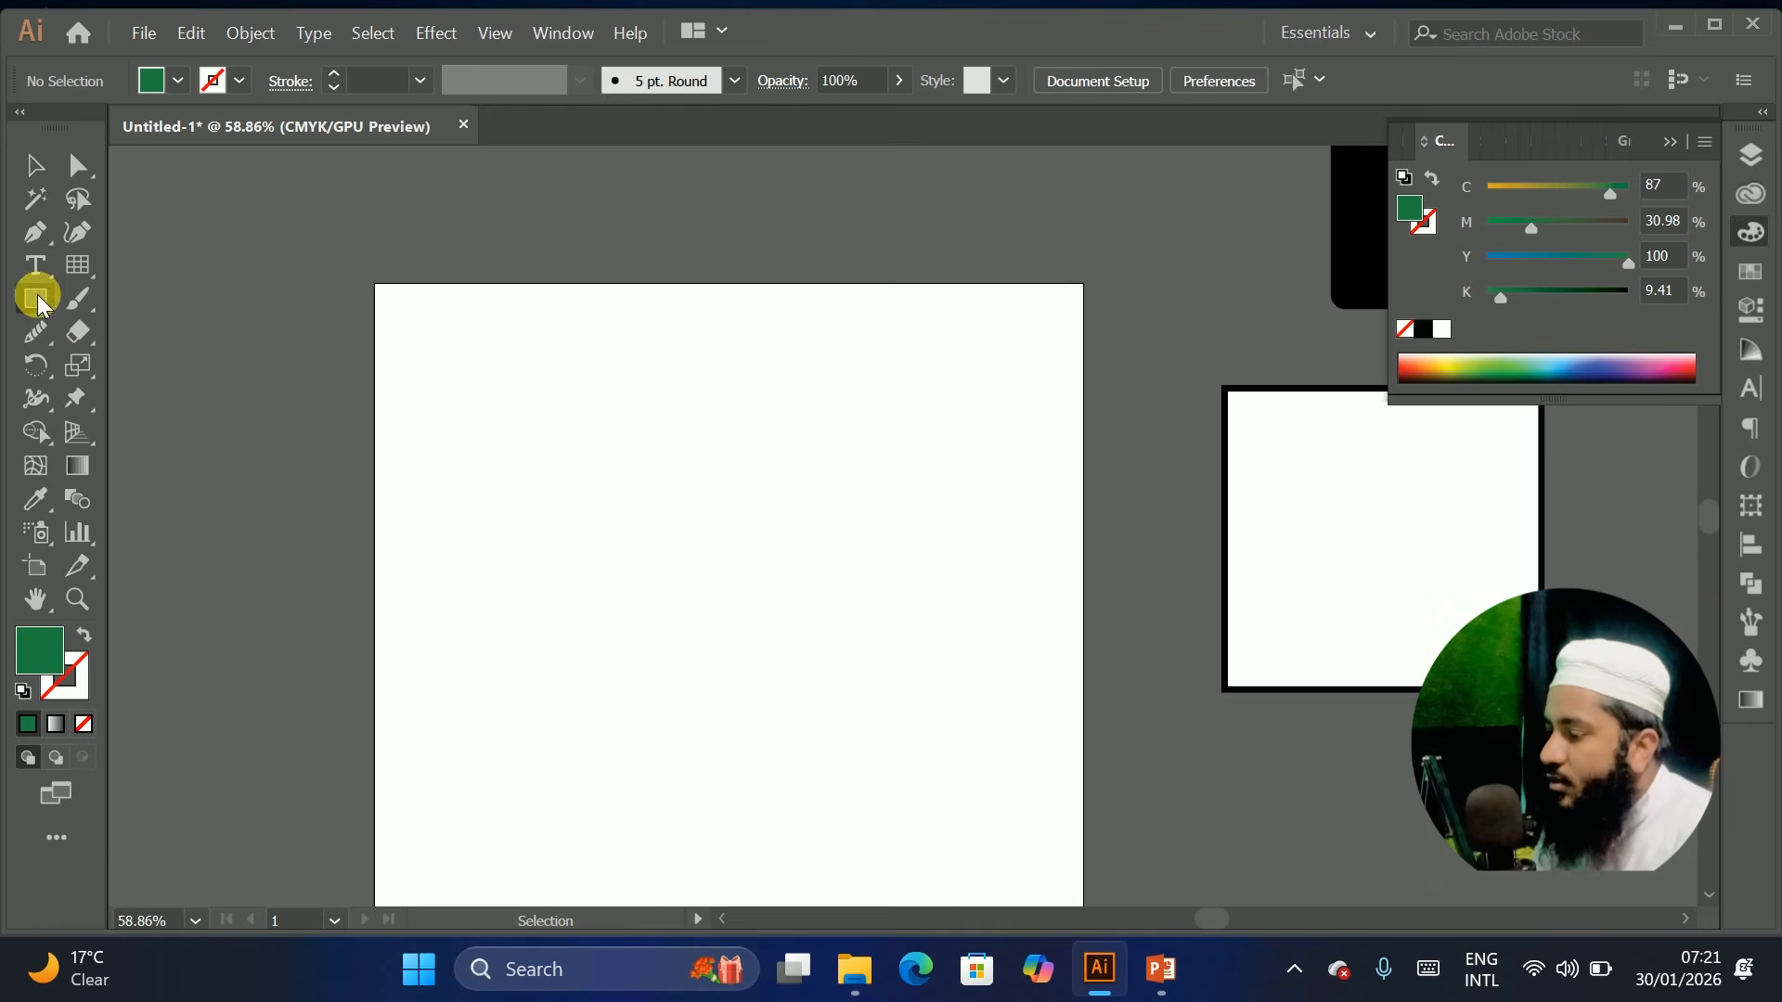
drag(635, 362, 865, 608)
Cut the rectangle with the Scissors tool from its top edge to its bottom edge and move the larger piece left
mouse_move(67, 332)
mouse_down()
mouse_move(148, 376)
mouse_move(222, 367)
mouse_up()
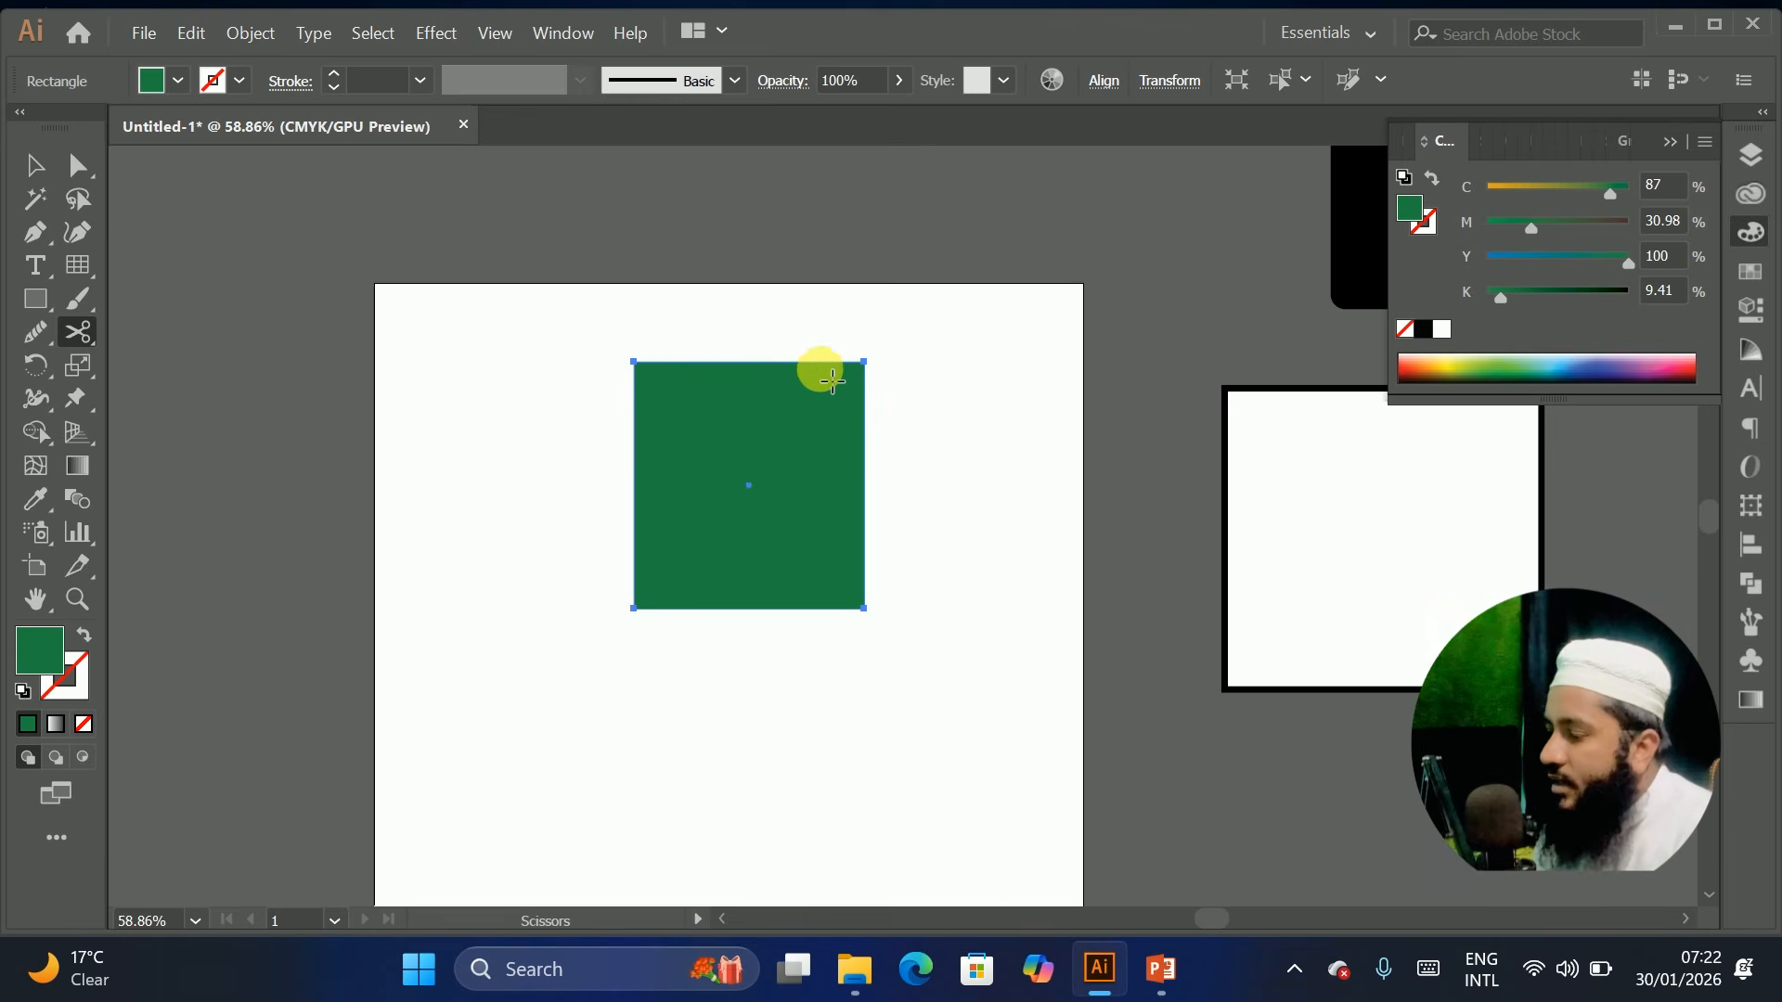
click(785, 363)
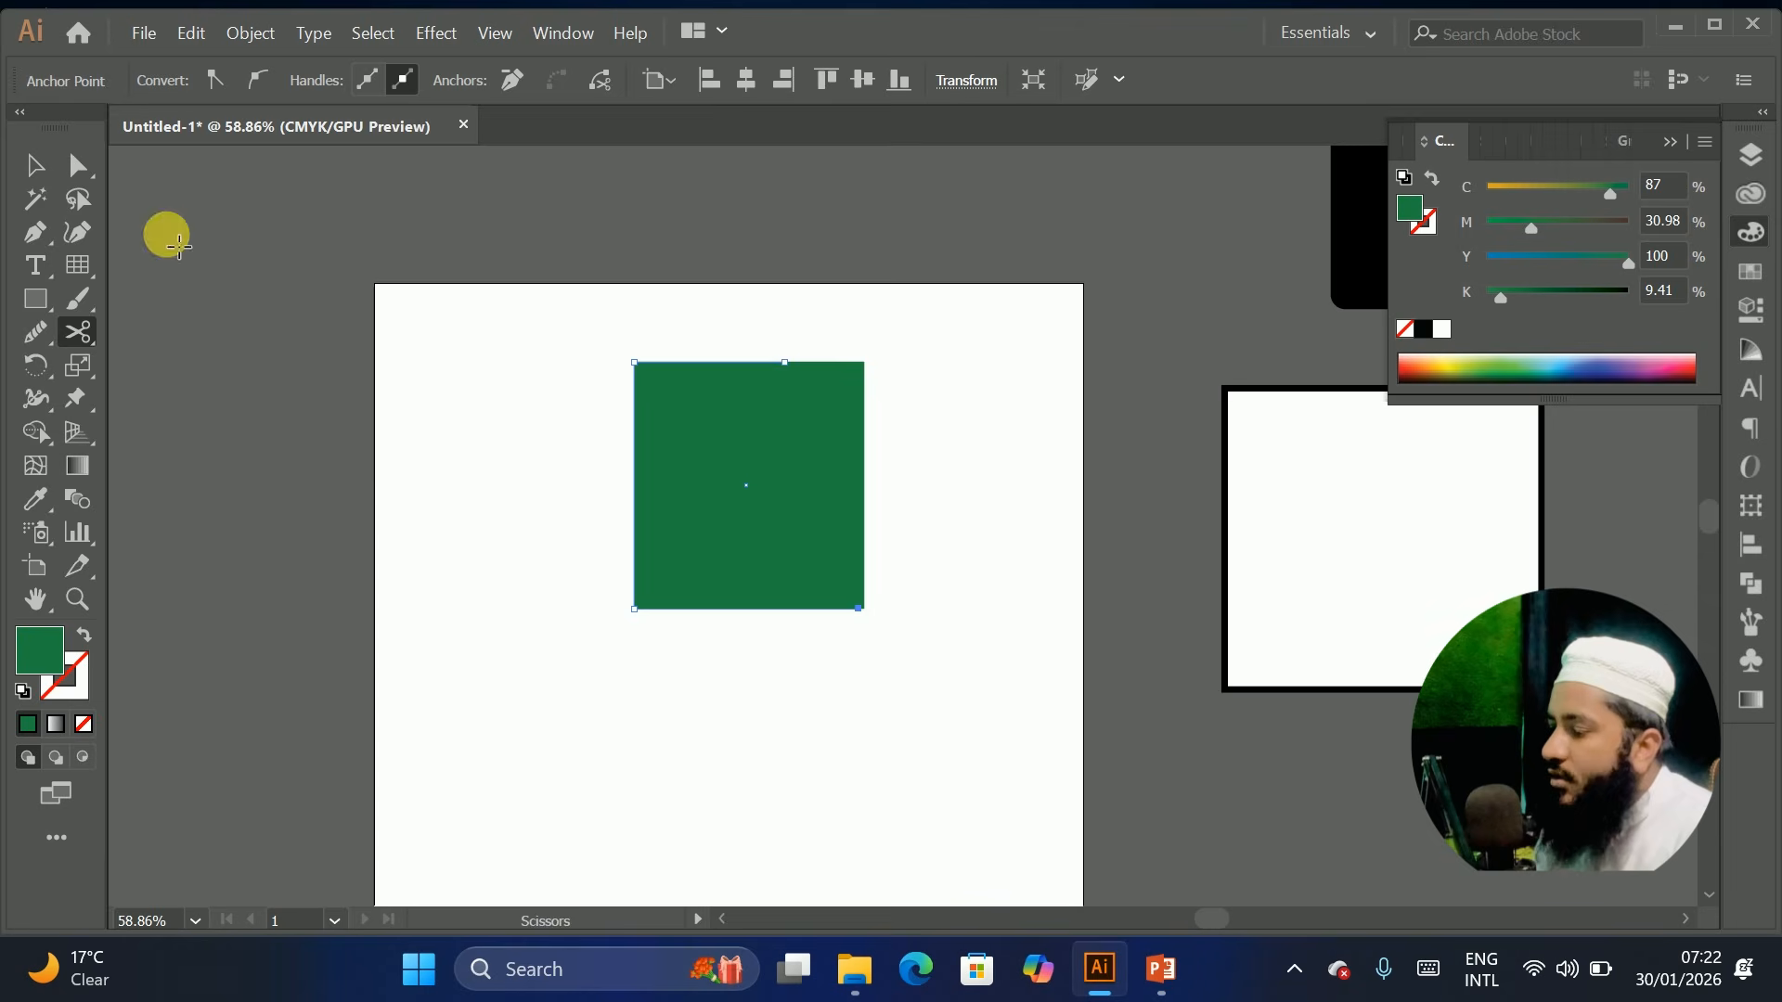
click(35, 165)
click(800, 492)
drag(800, 492, 696, 521)
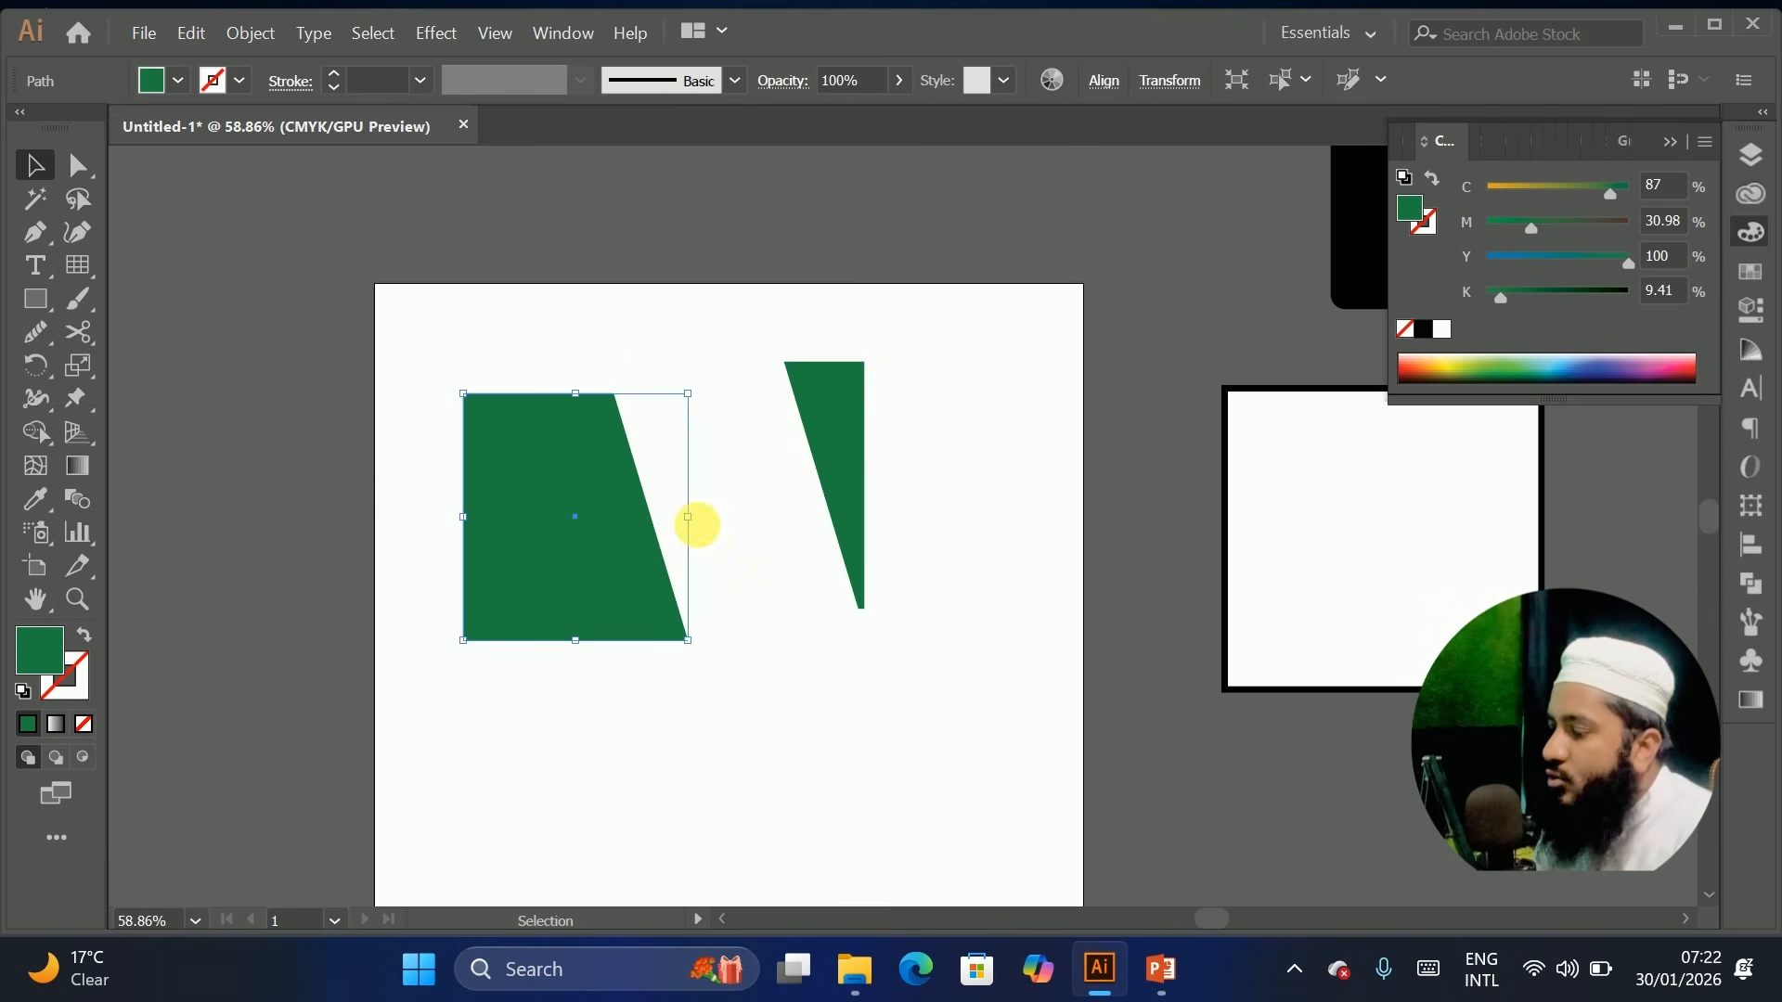
Delete both scissor-cut pieces and draw a wide green rectangle in the upper middle of the artboard
drag(442, 332, 908, 634)
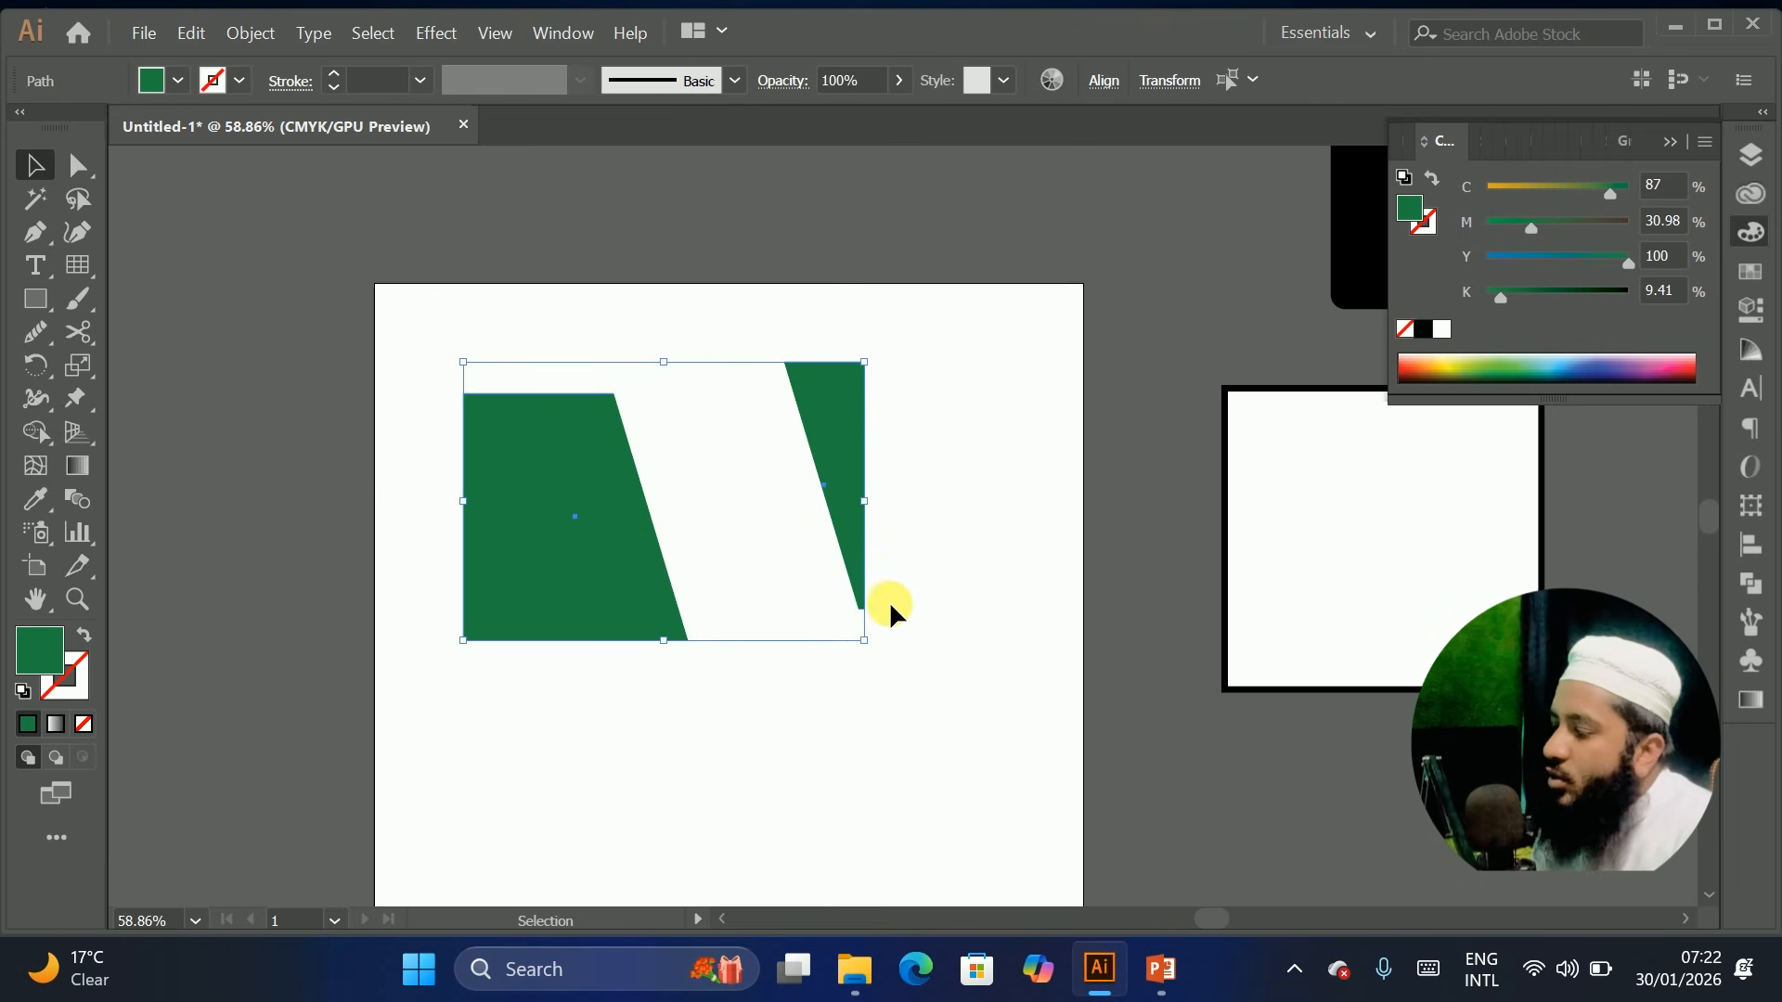
key(Delete)
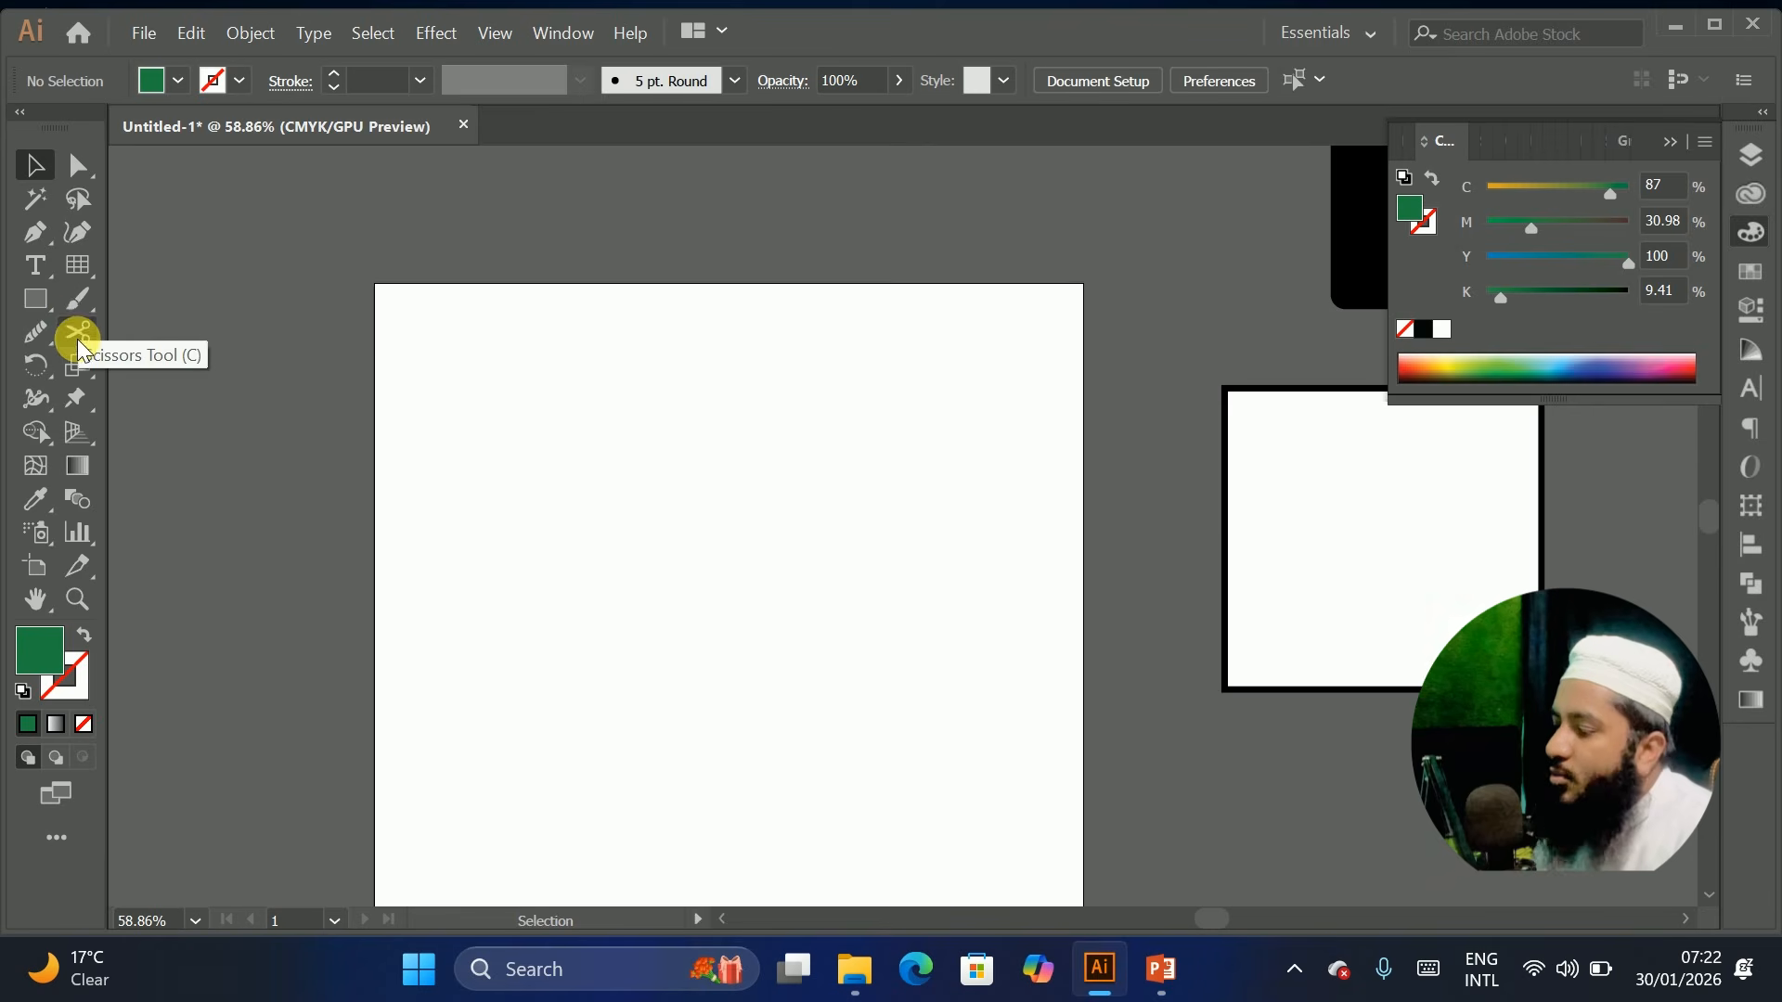
click(35, 299)
drag(523, 325, 919, 527)
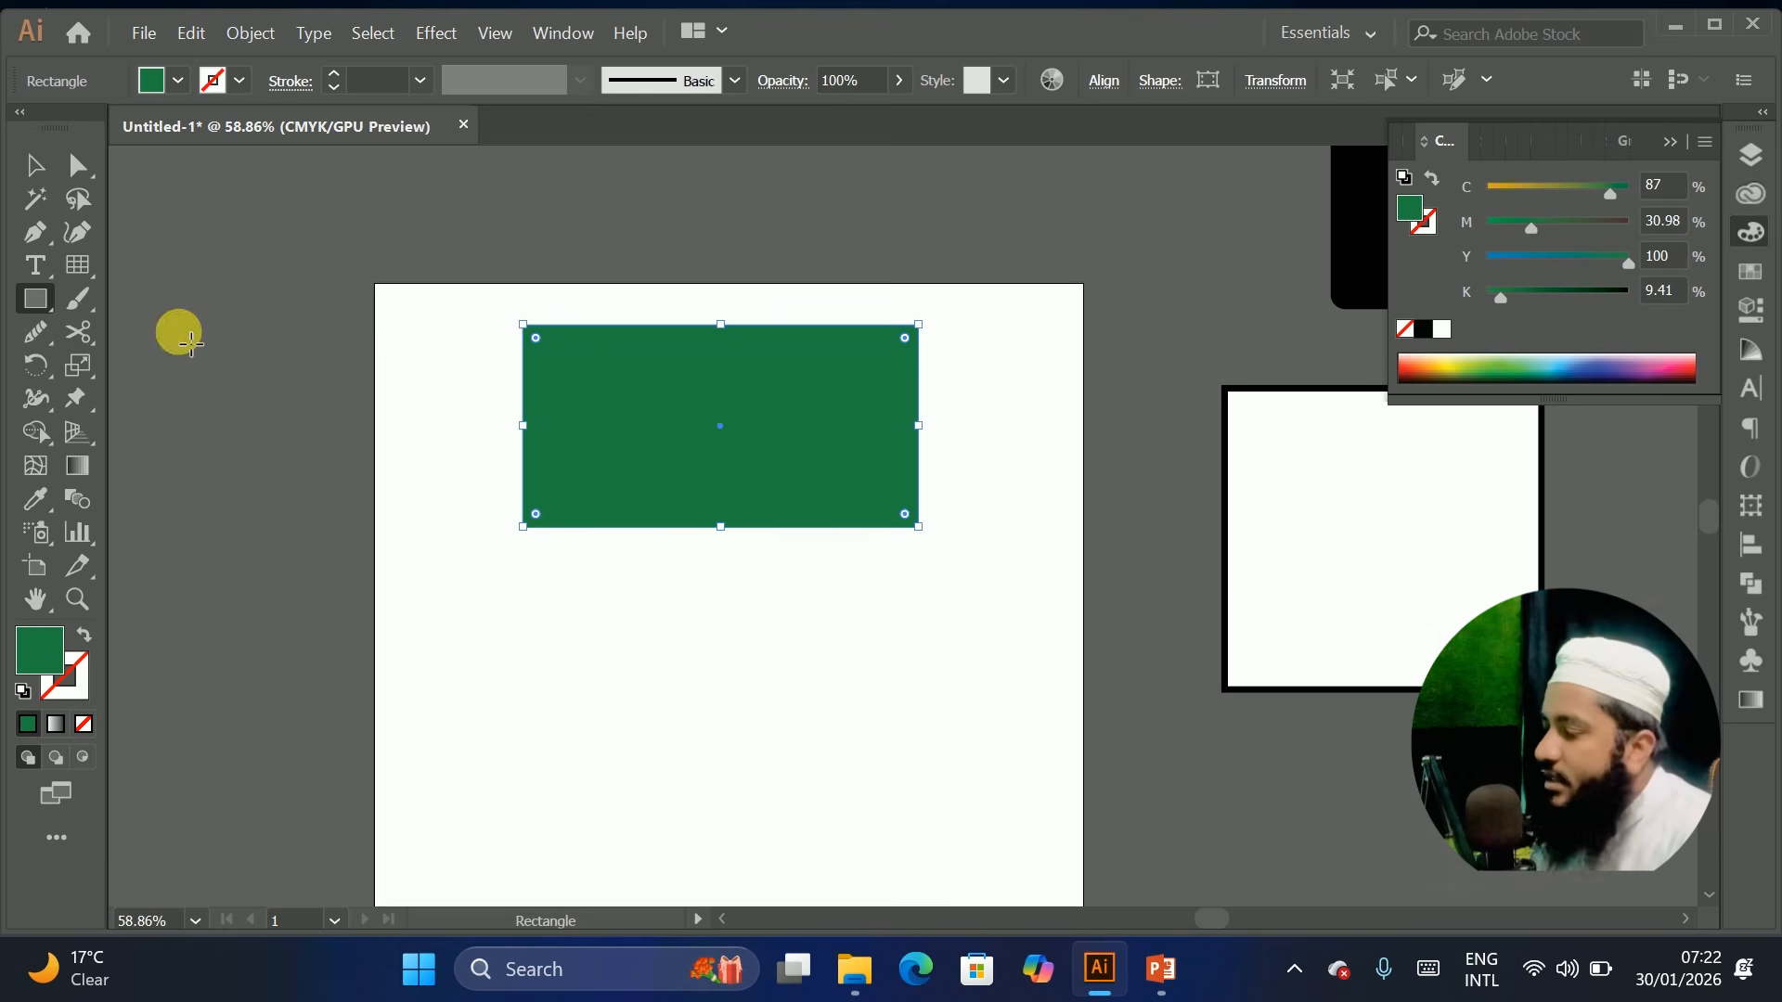
Cut the rectangle along an S-shaped curve from top to bottom edge with the Knife tool and move the two pieces apart
mouse_move(102, 348)
mouse_down()
mouse_move(131, 350)
mouse_move(162, 398)
mouse_up()
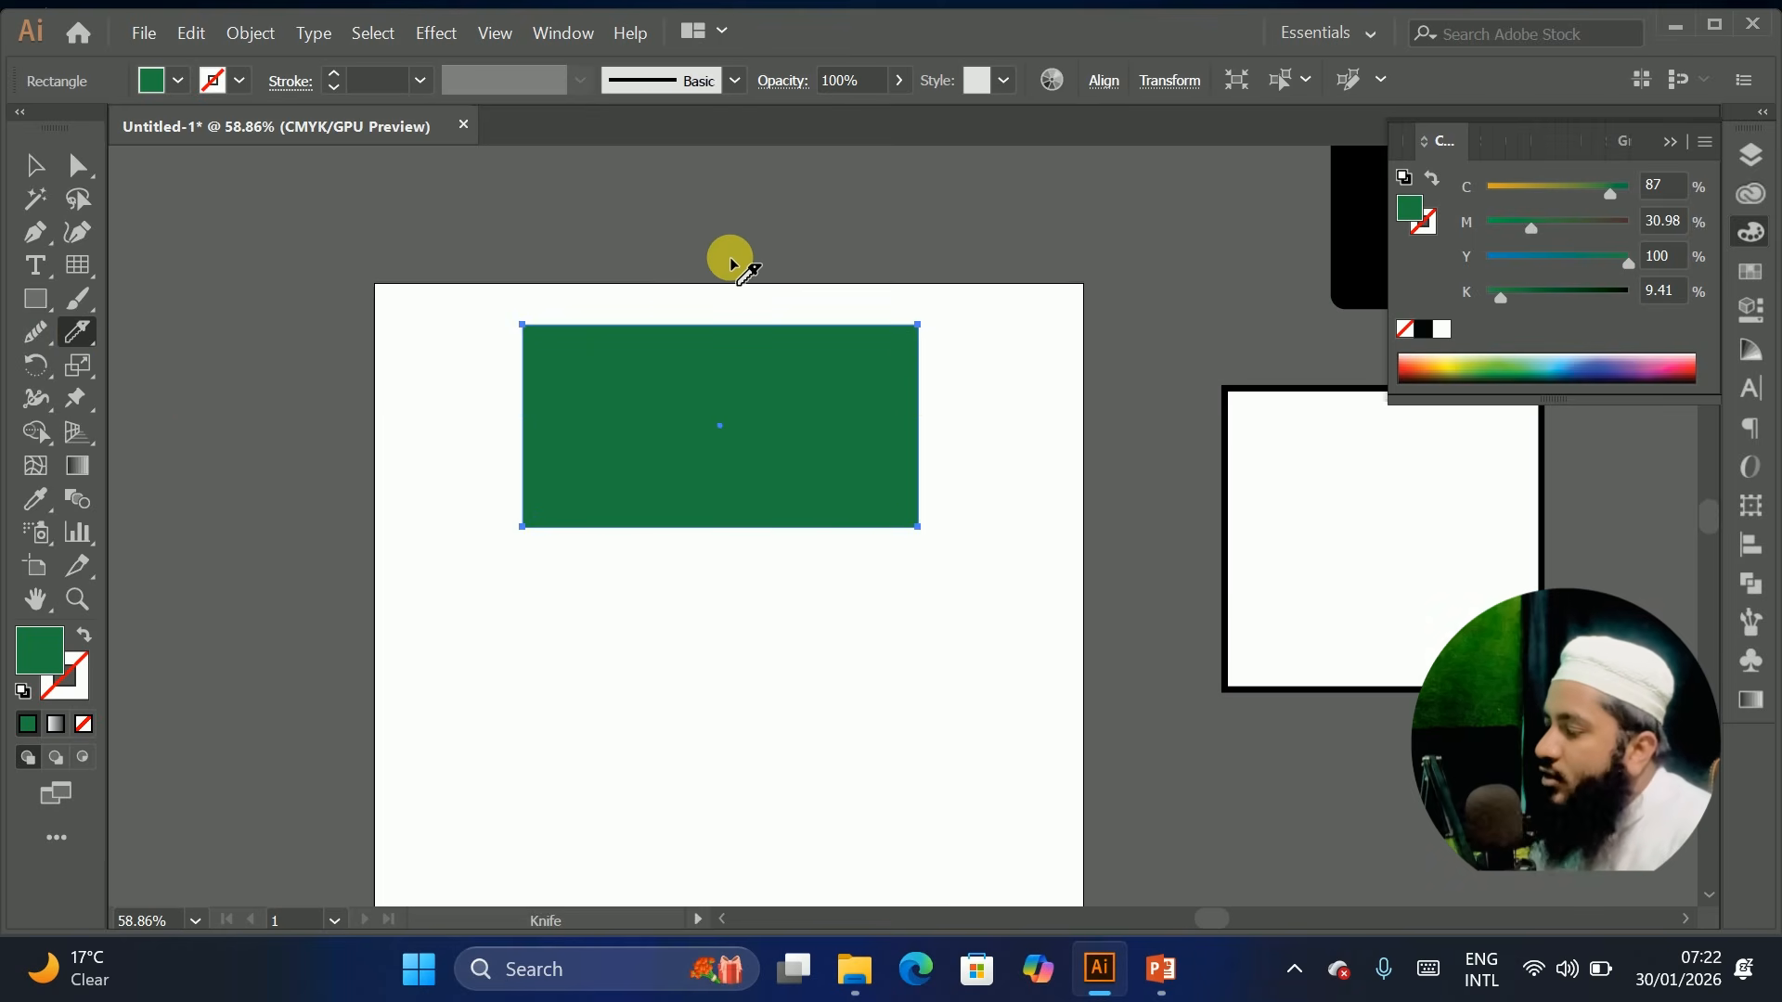
mouse_move(728, 263)
mouse_down()
mouse_move(619, 315)
mouse_move(658, 381)
mouse_move(879, 419)
mouse_move(656, 580)
mouse_up()
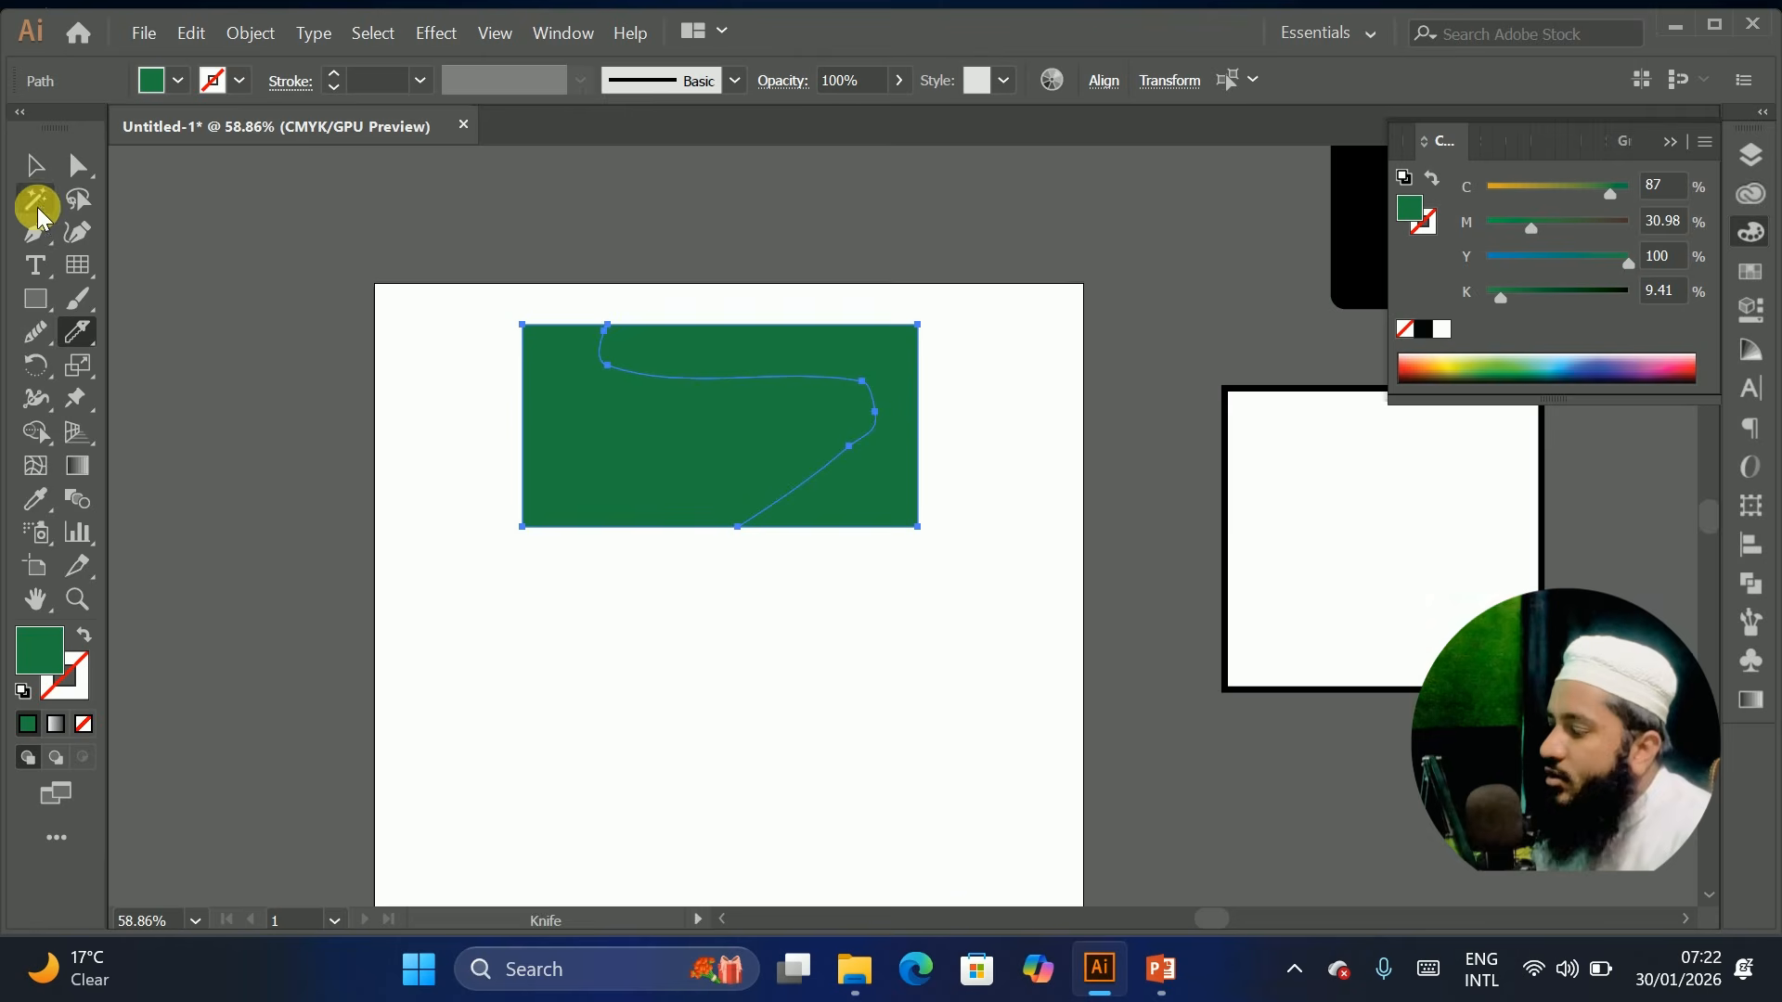
click(33, 165)
drag(692, 457, 527, 583)
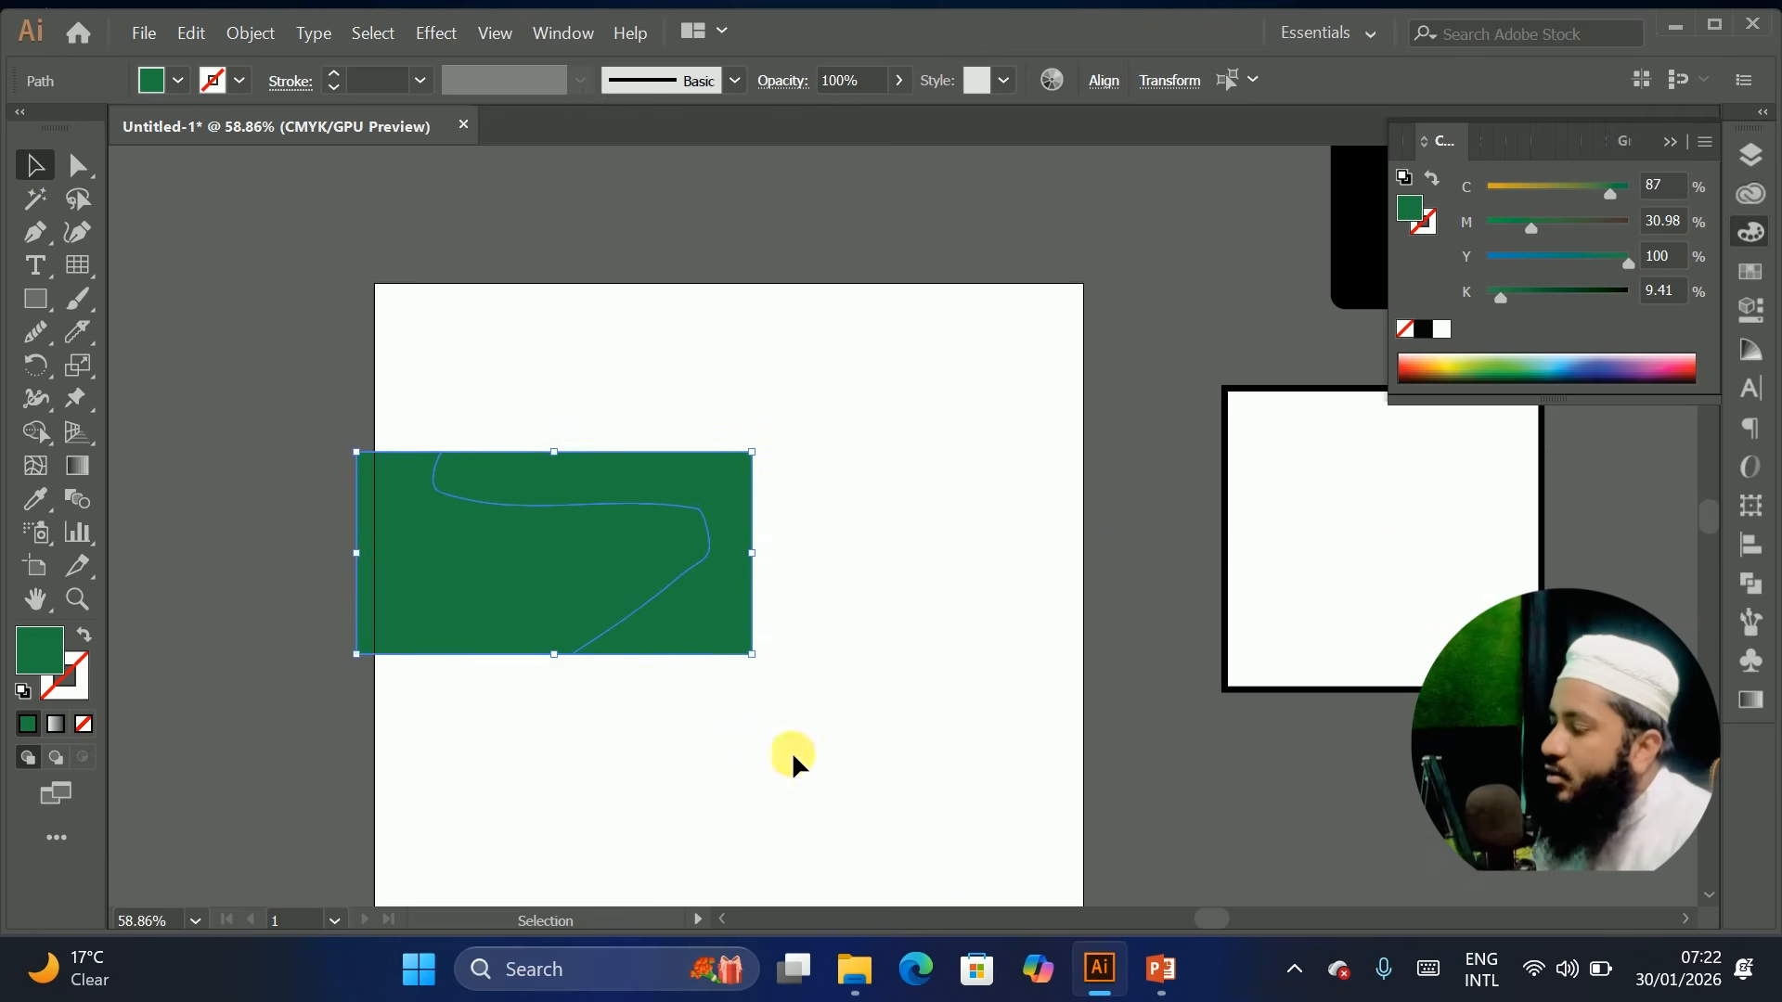
click(938, 343)
drag(720, 499, 931, 386)
Delete both knife-cut pieces and draw a narrow upright green rectangle near the artboard's upper-left corner
drag(576, 398, 906, 708)
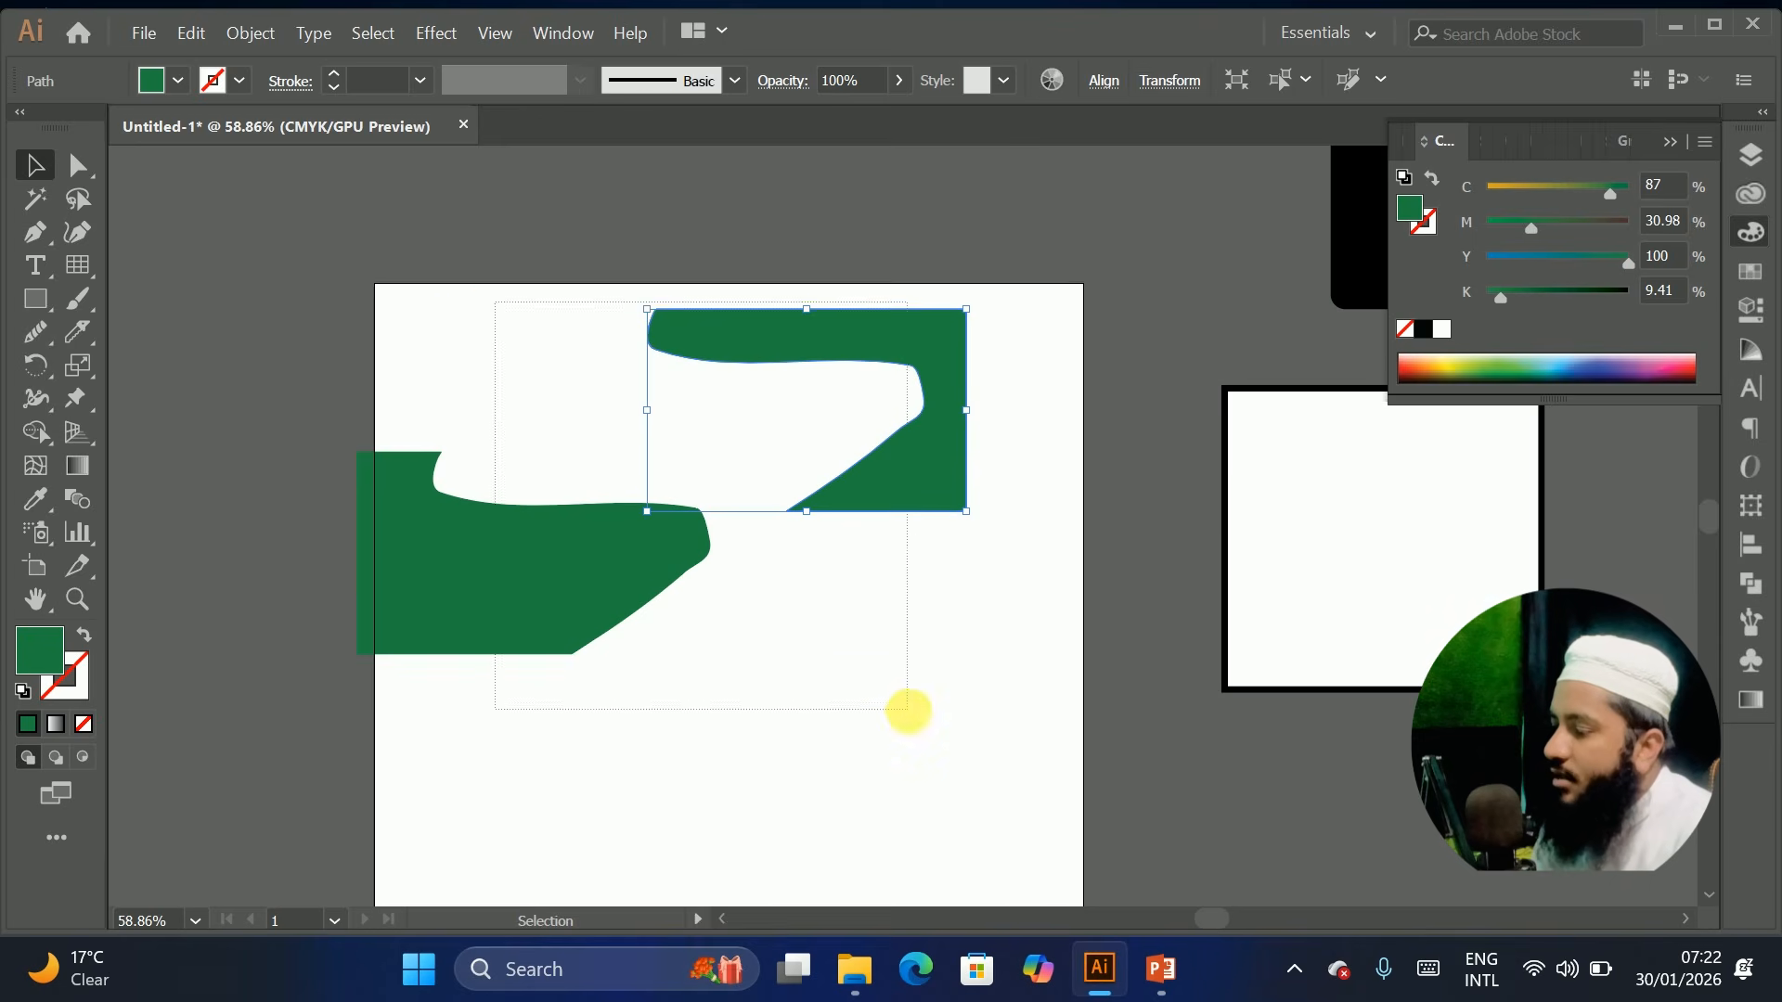
key(Delete)
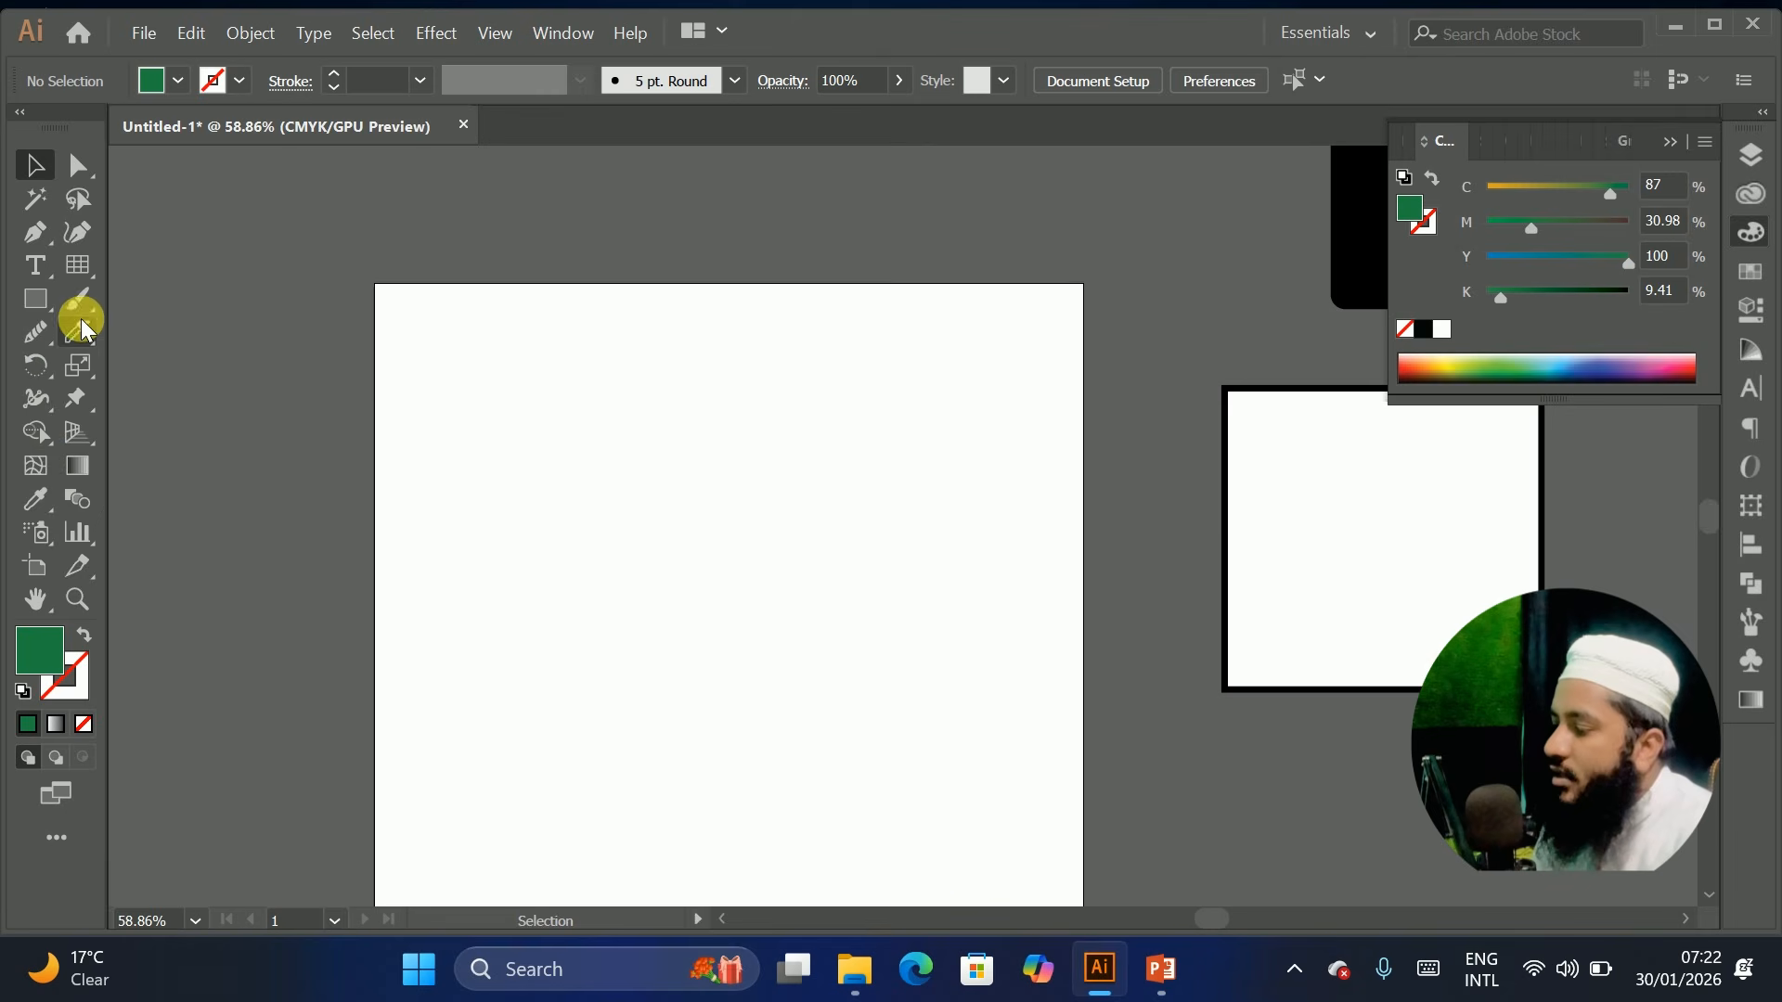
mouse_move(81, 320)
mouse_down()
mouse_move(138, 333)
mouse_move(41, 361)
mouse_up()
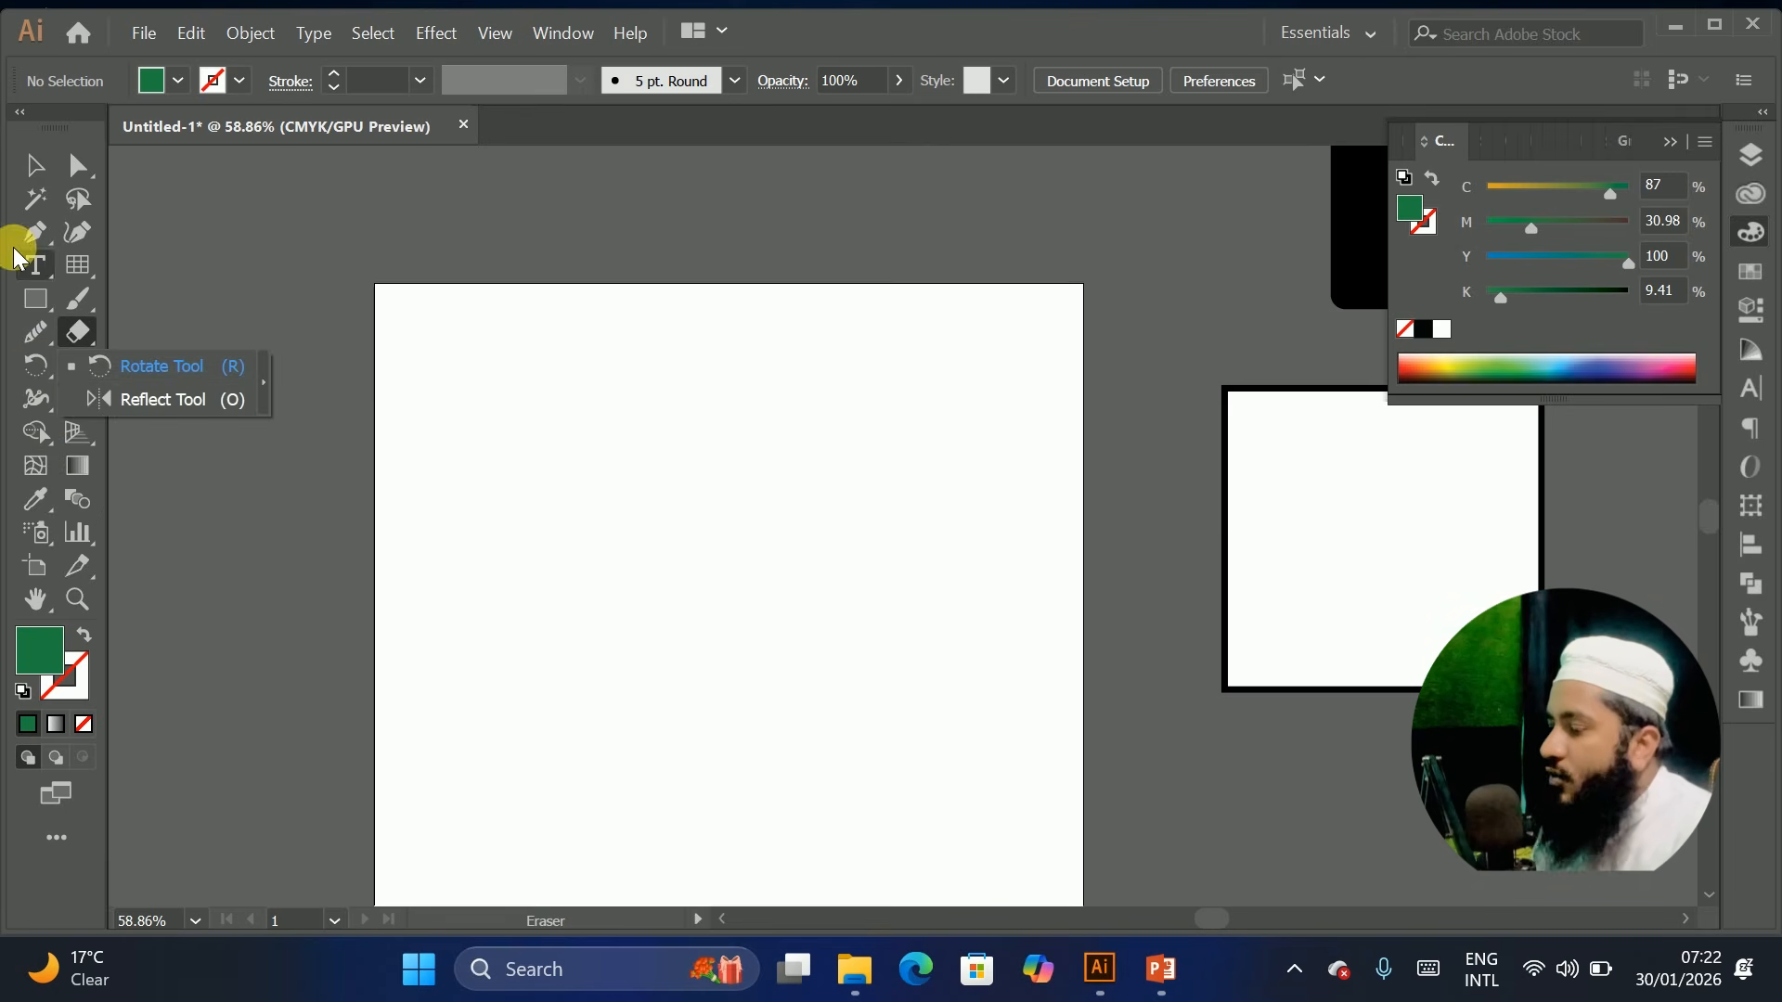
click(46, 164)
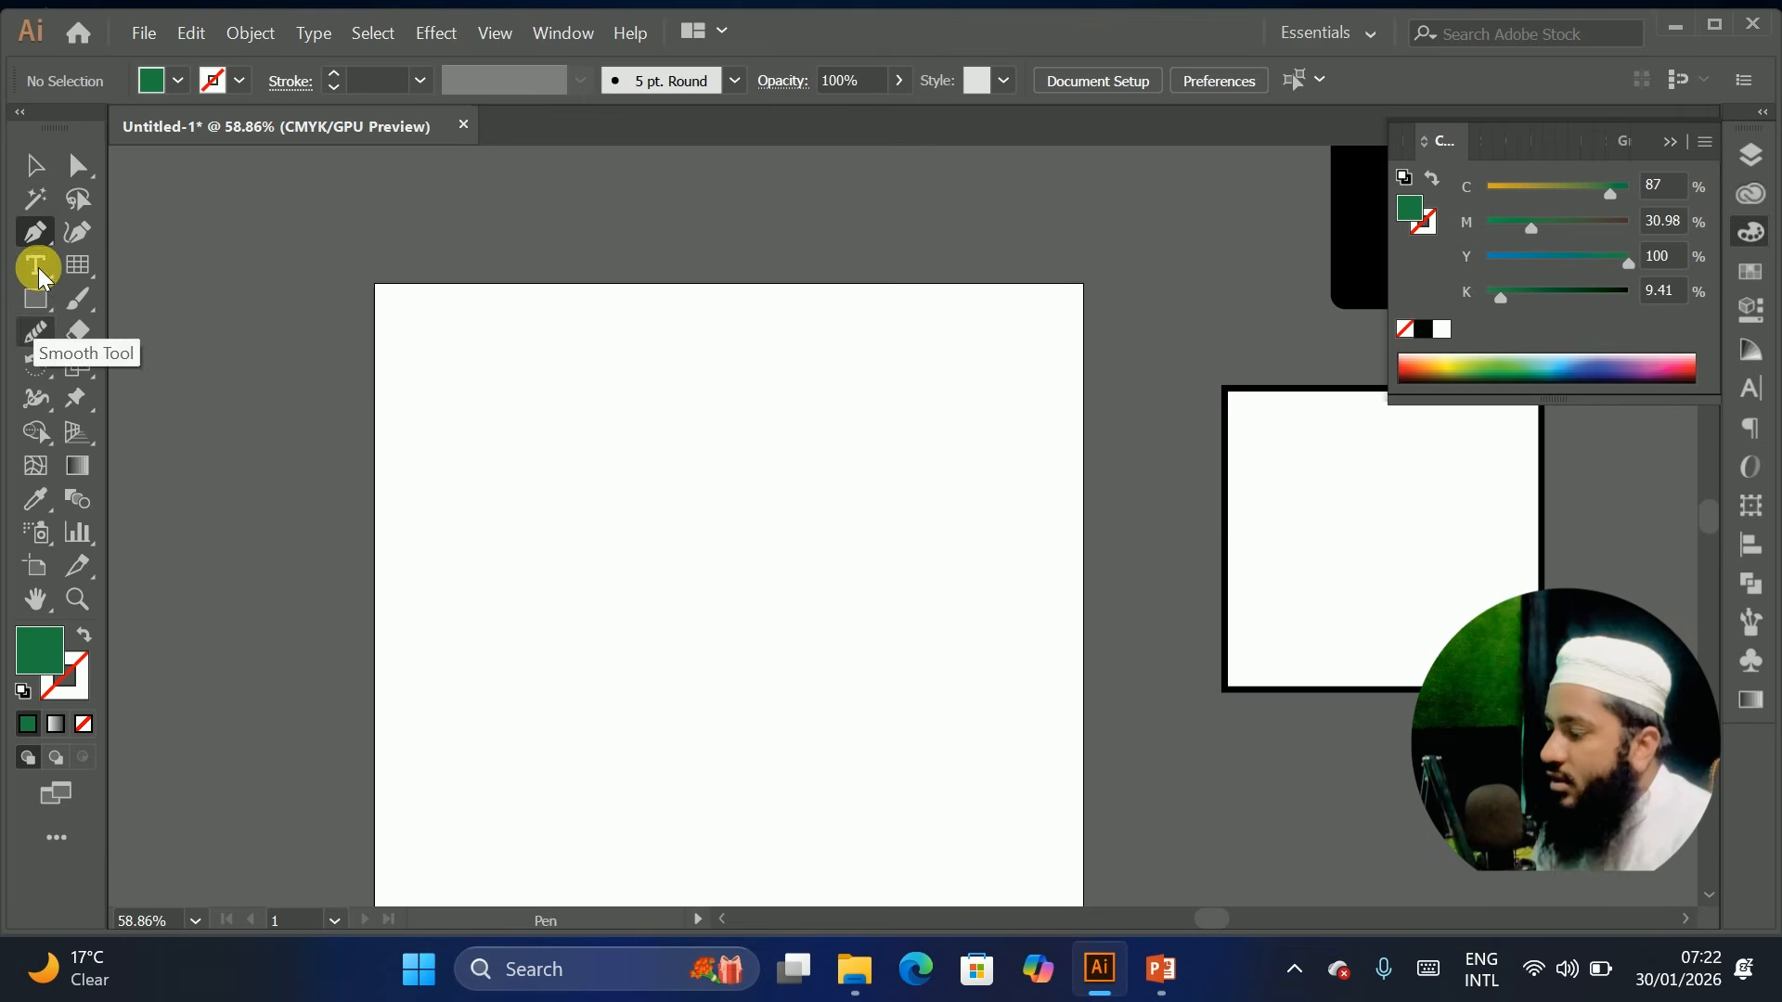
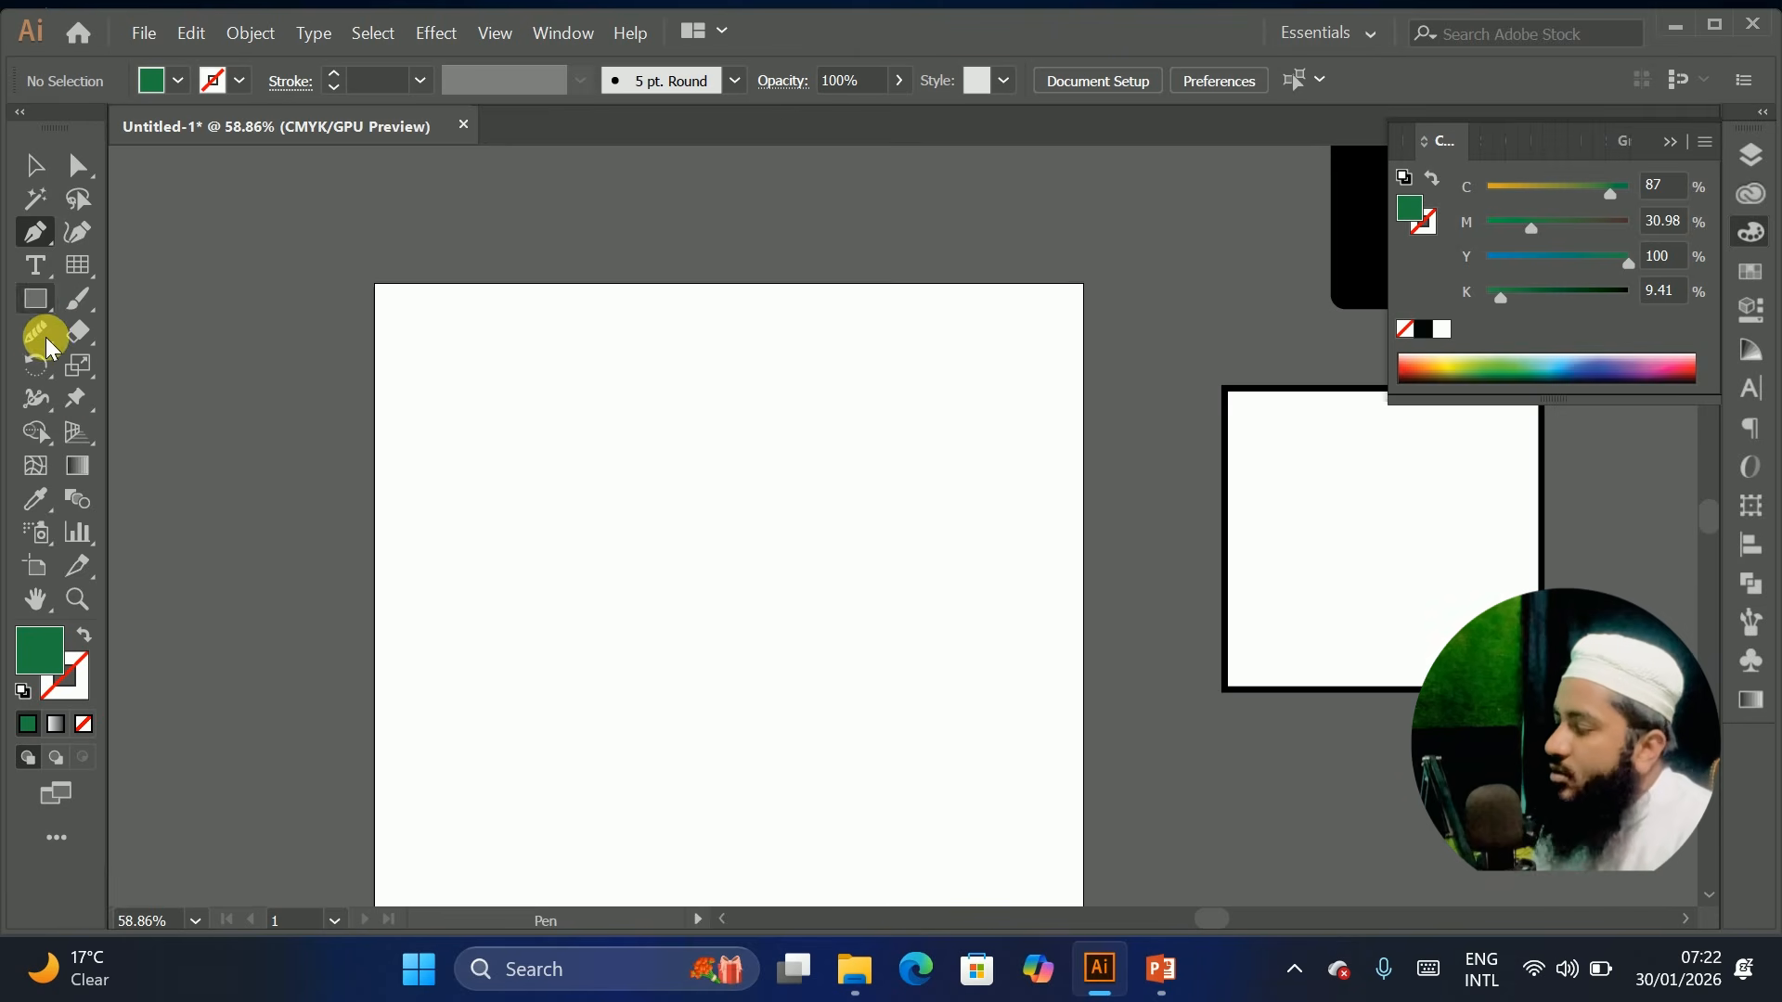
click(34, 363)
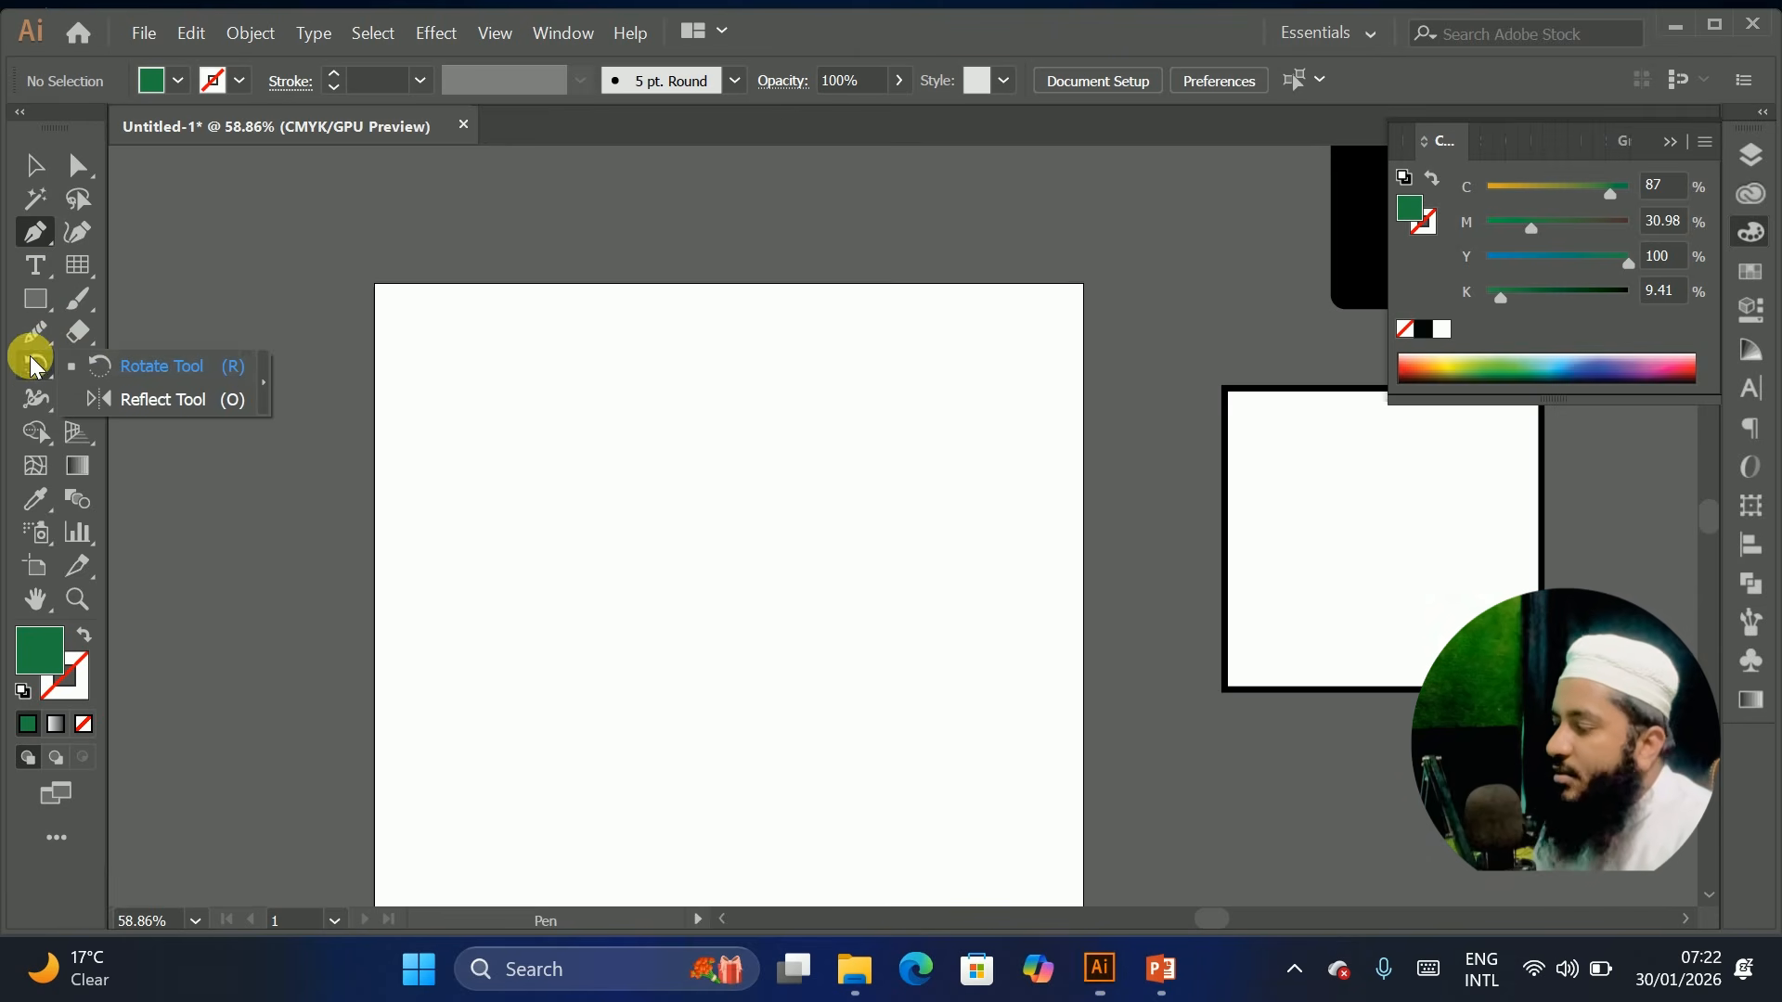
click(37, 295)
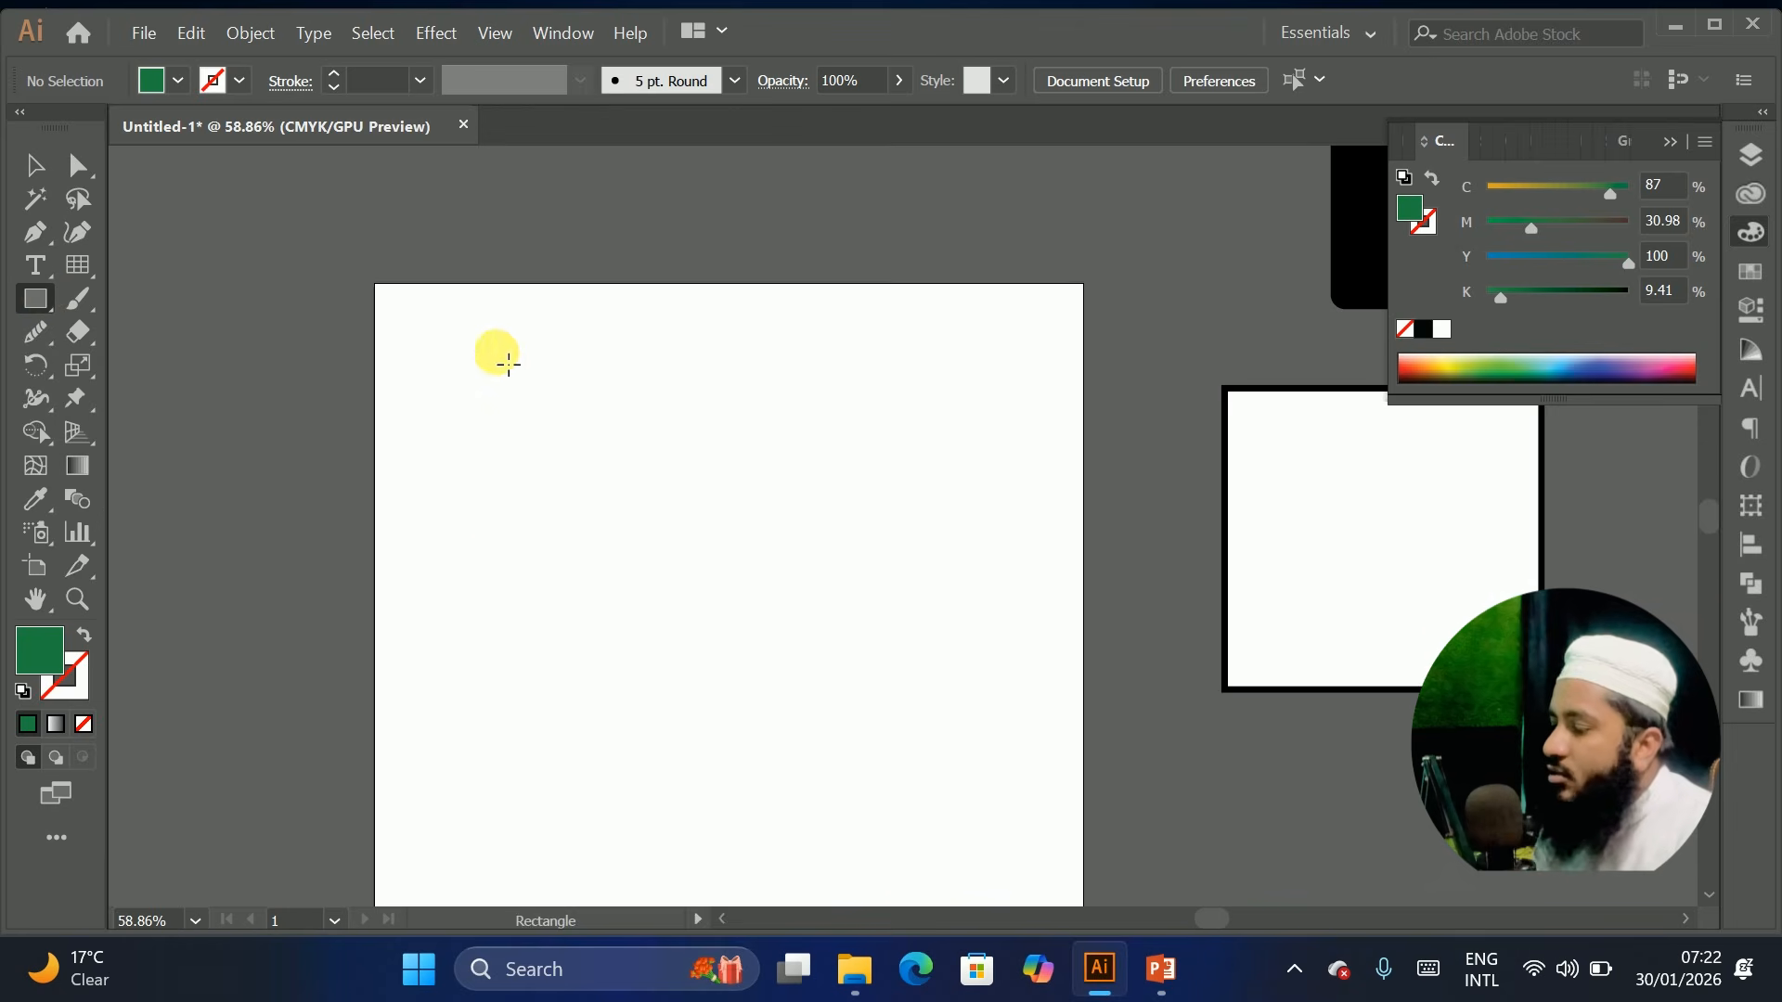
drag(409, 338, 492, 517)
Make six rotated copies of the narrow rectangle around its lower-right corner, repeating the first rotation to form a pinwheel
click(37, 365)
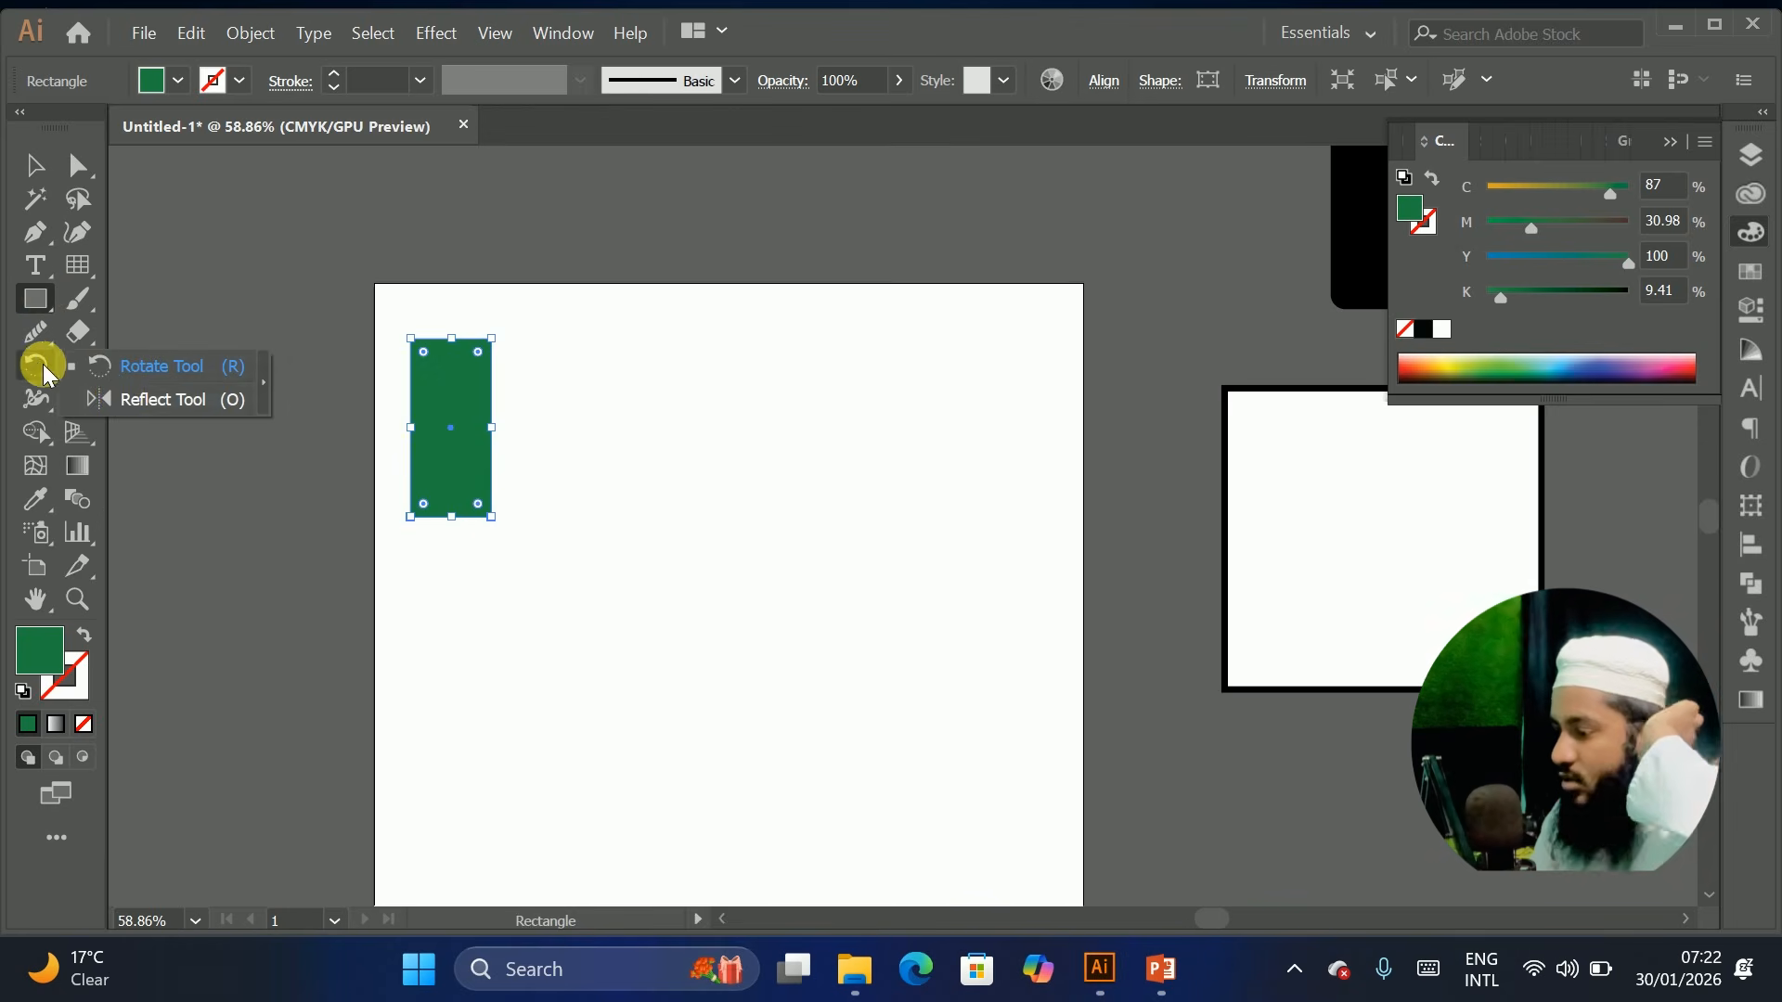
click(148, 366)
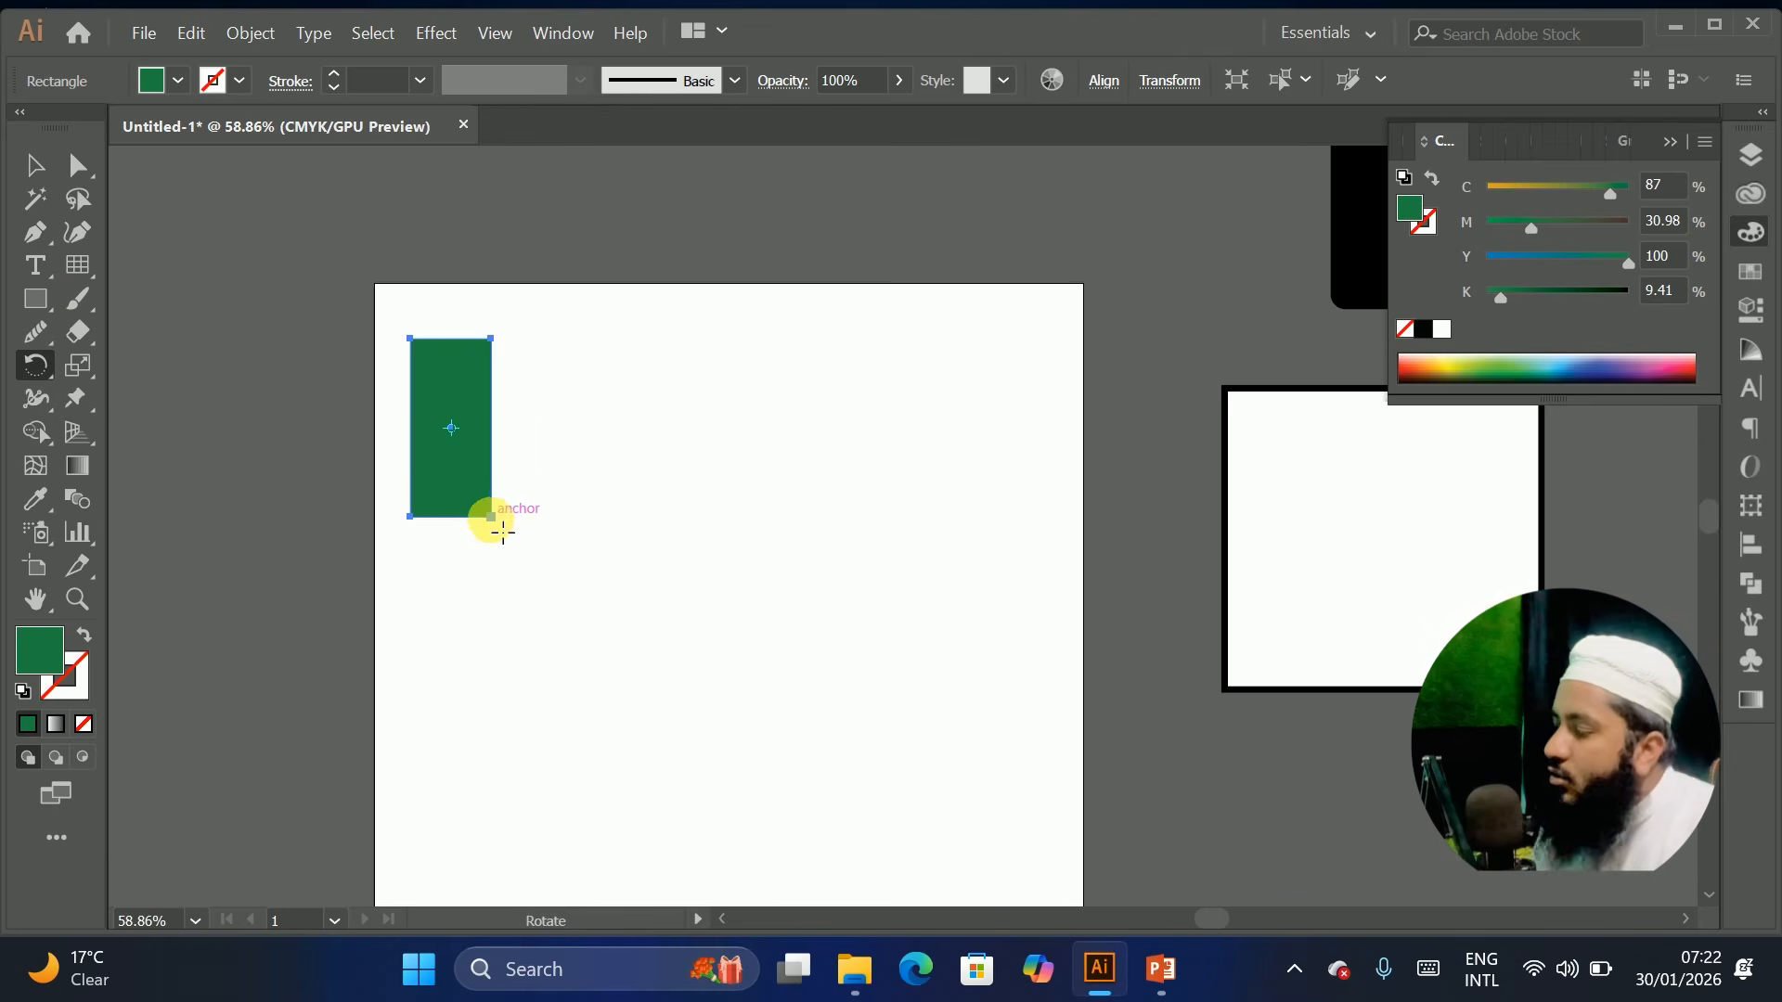
drag(430, 384, 558, 430)
key(ctrl+d)
key(ctrl+d)
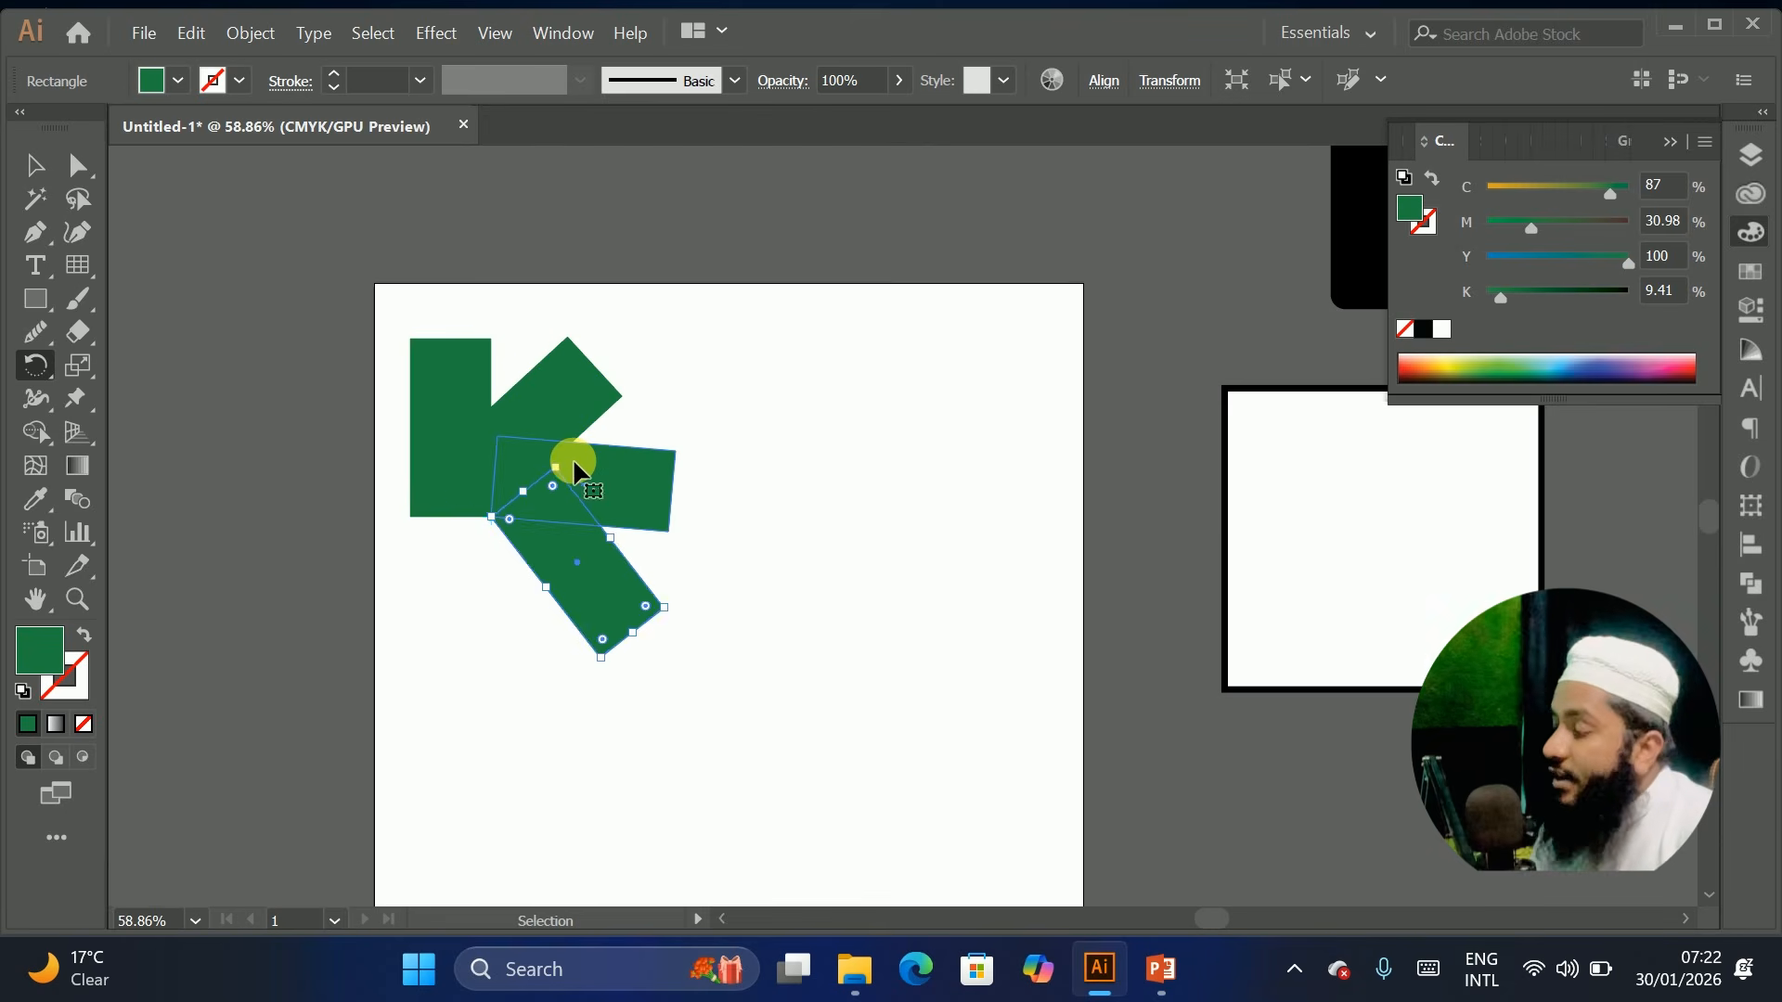
key(ctrl+d)
key(ctrl+d)
key(ctrl+d)
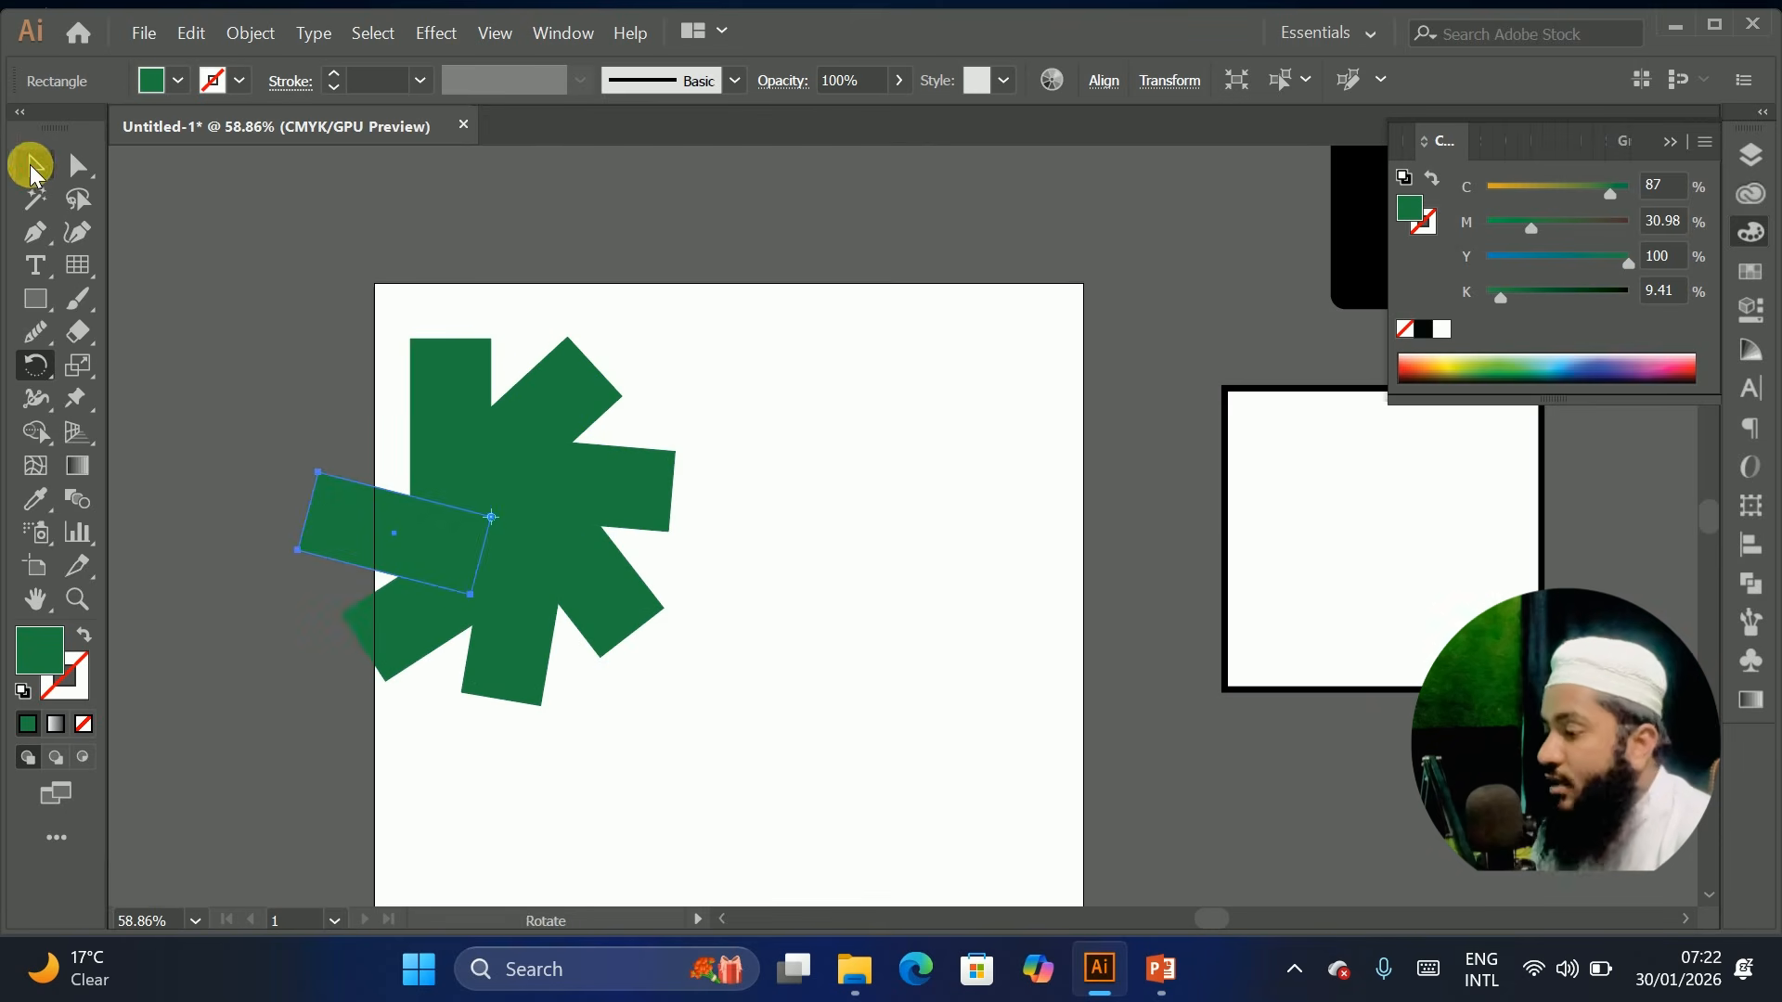
Delete the whole pinwheel and draw a slightly upright green rectangle in the upper left of the artboard
click(35, 165)
drag(376, 299, 672, 654)
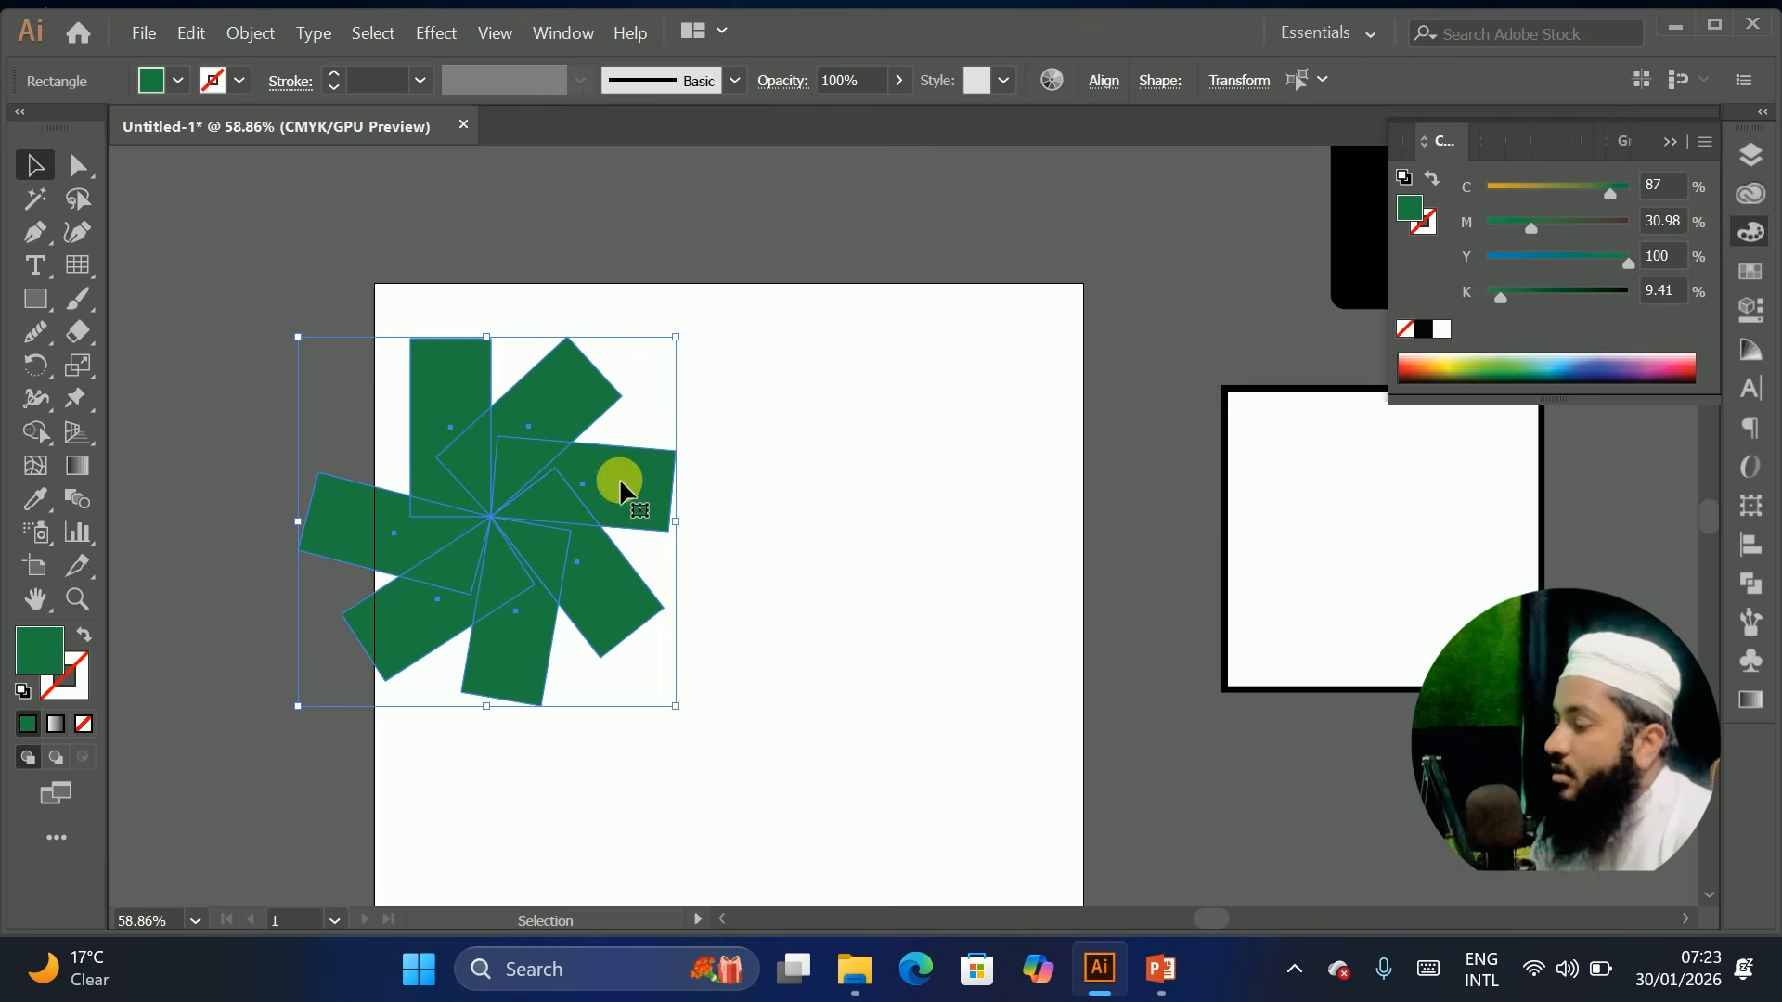
key(Delete)
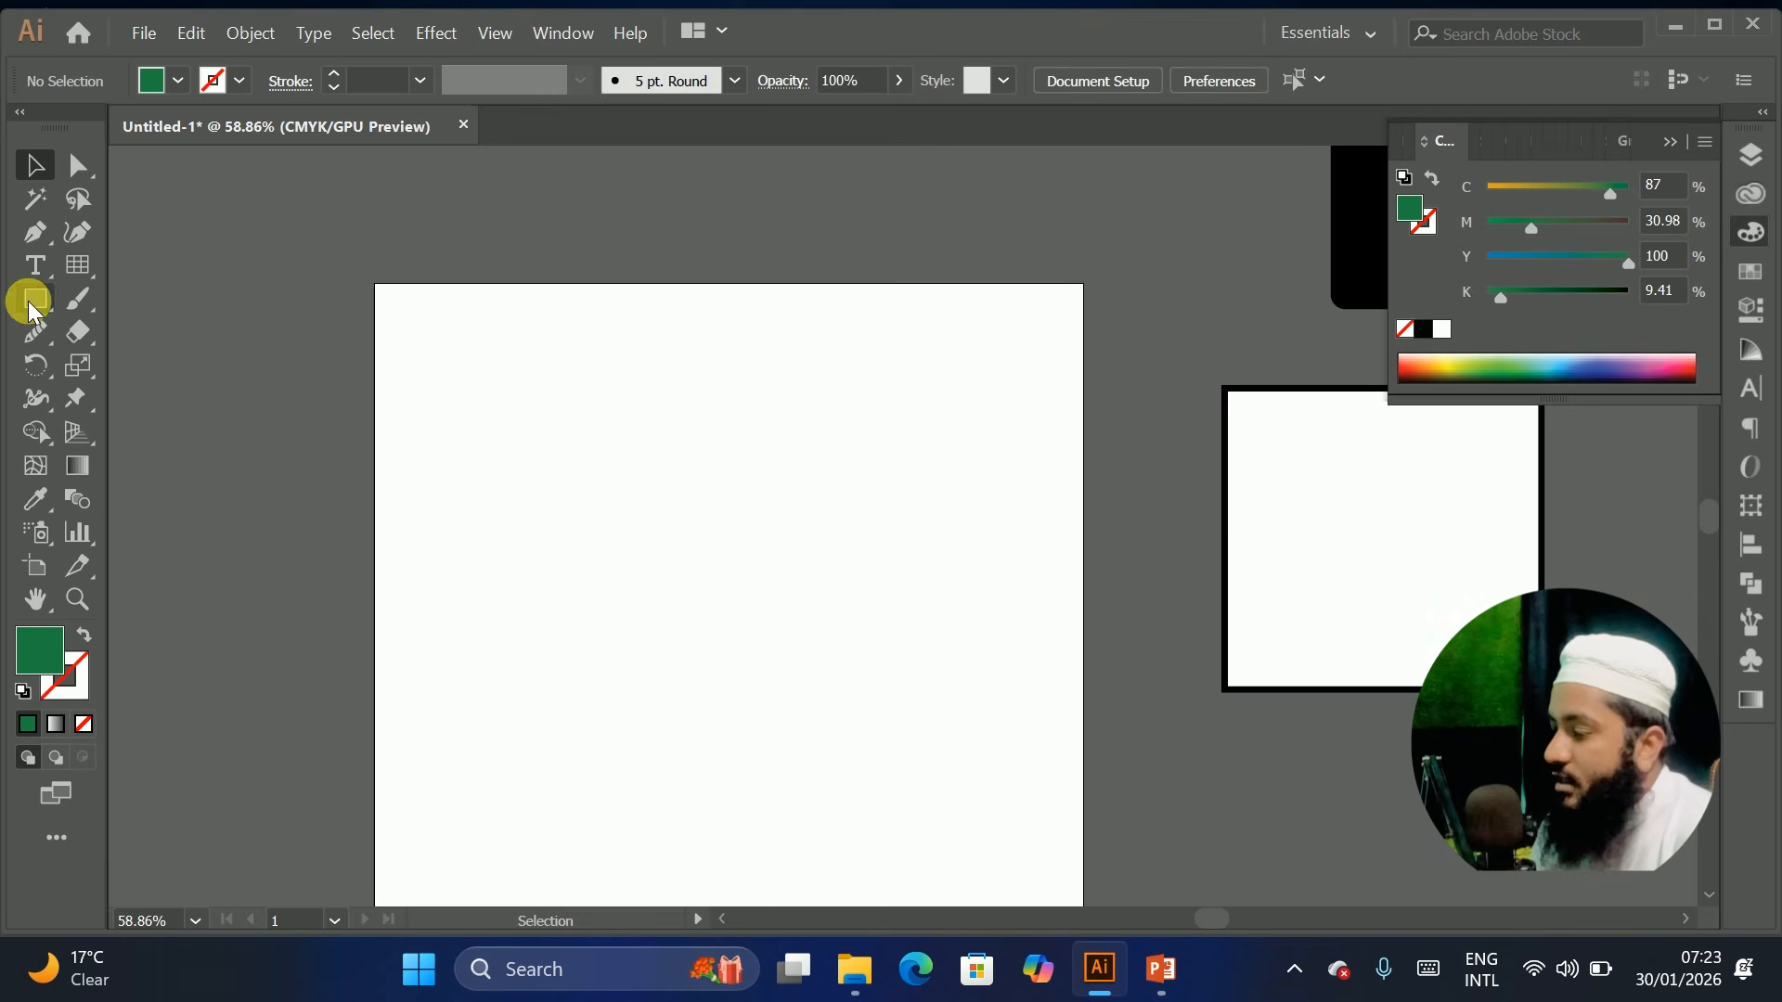
drag(37, 368, 36, 298)
click(35, 298)
drag(471, 388, 666, 618)
Round only the rectangle's upper-right corner to a radius of about 57.45 mm
click(78, 165)
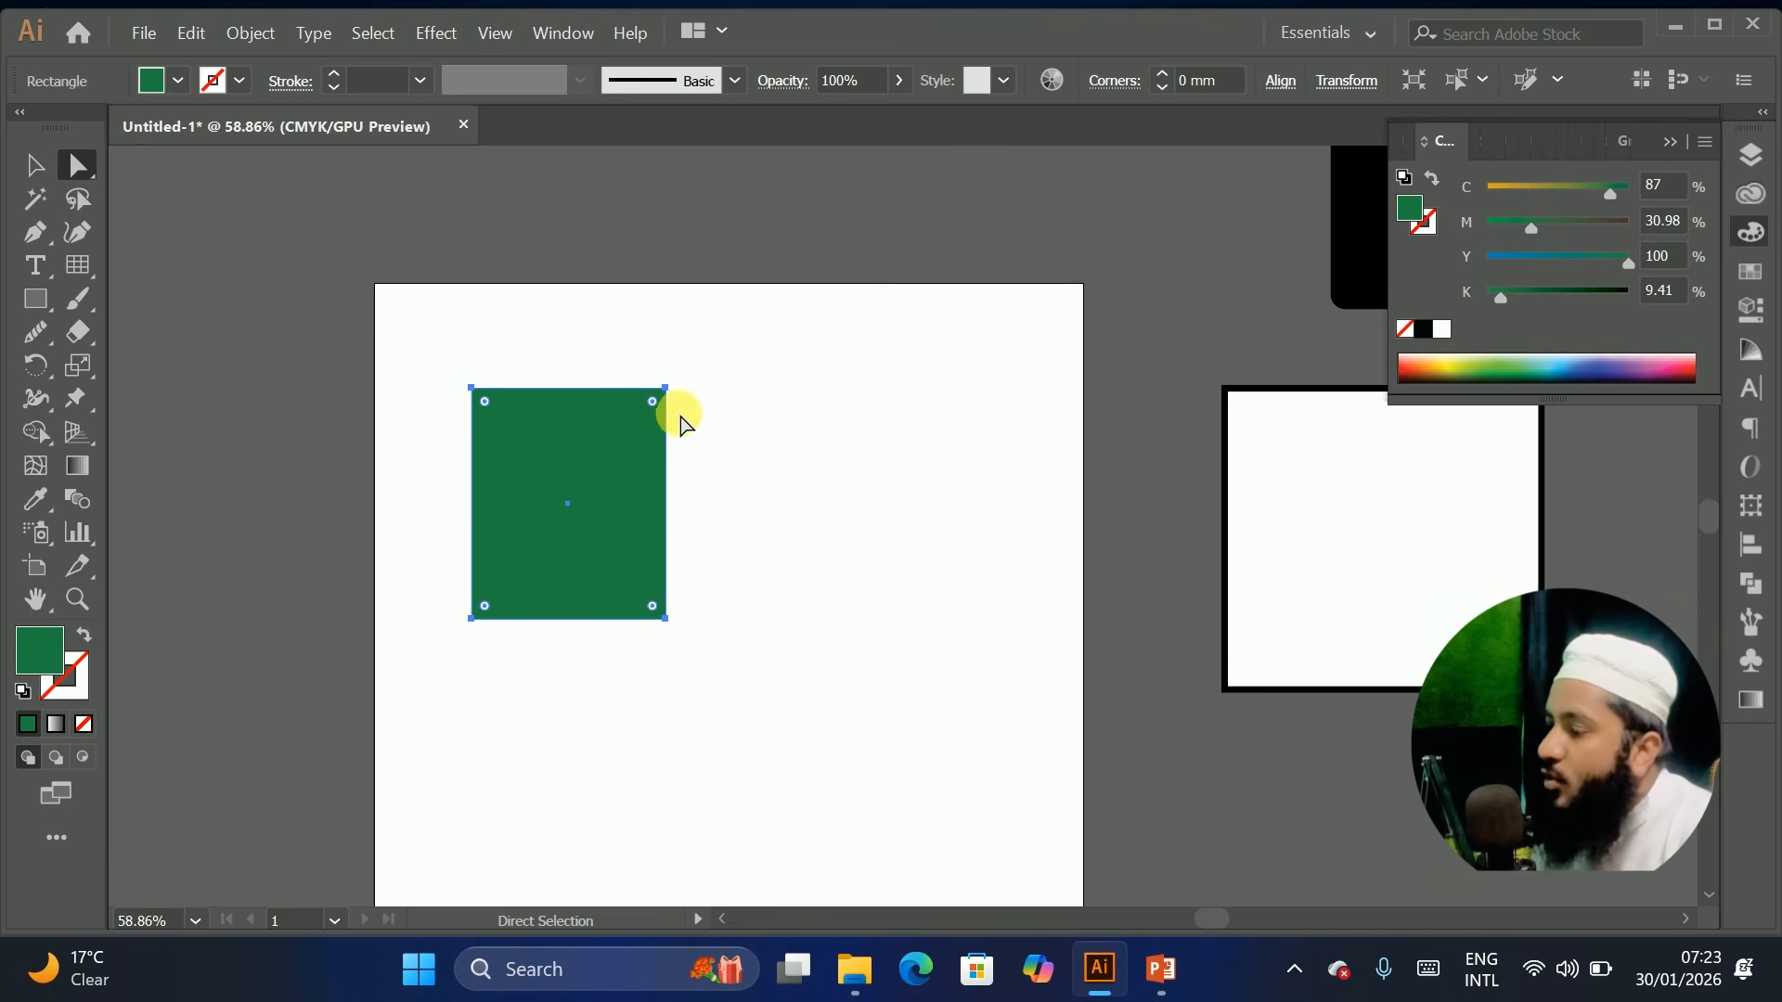
drag(653, 401, 78, 490)
key(ctrl+z)
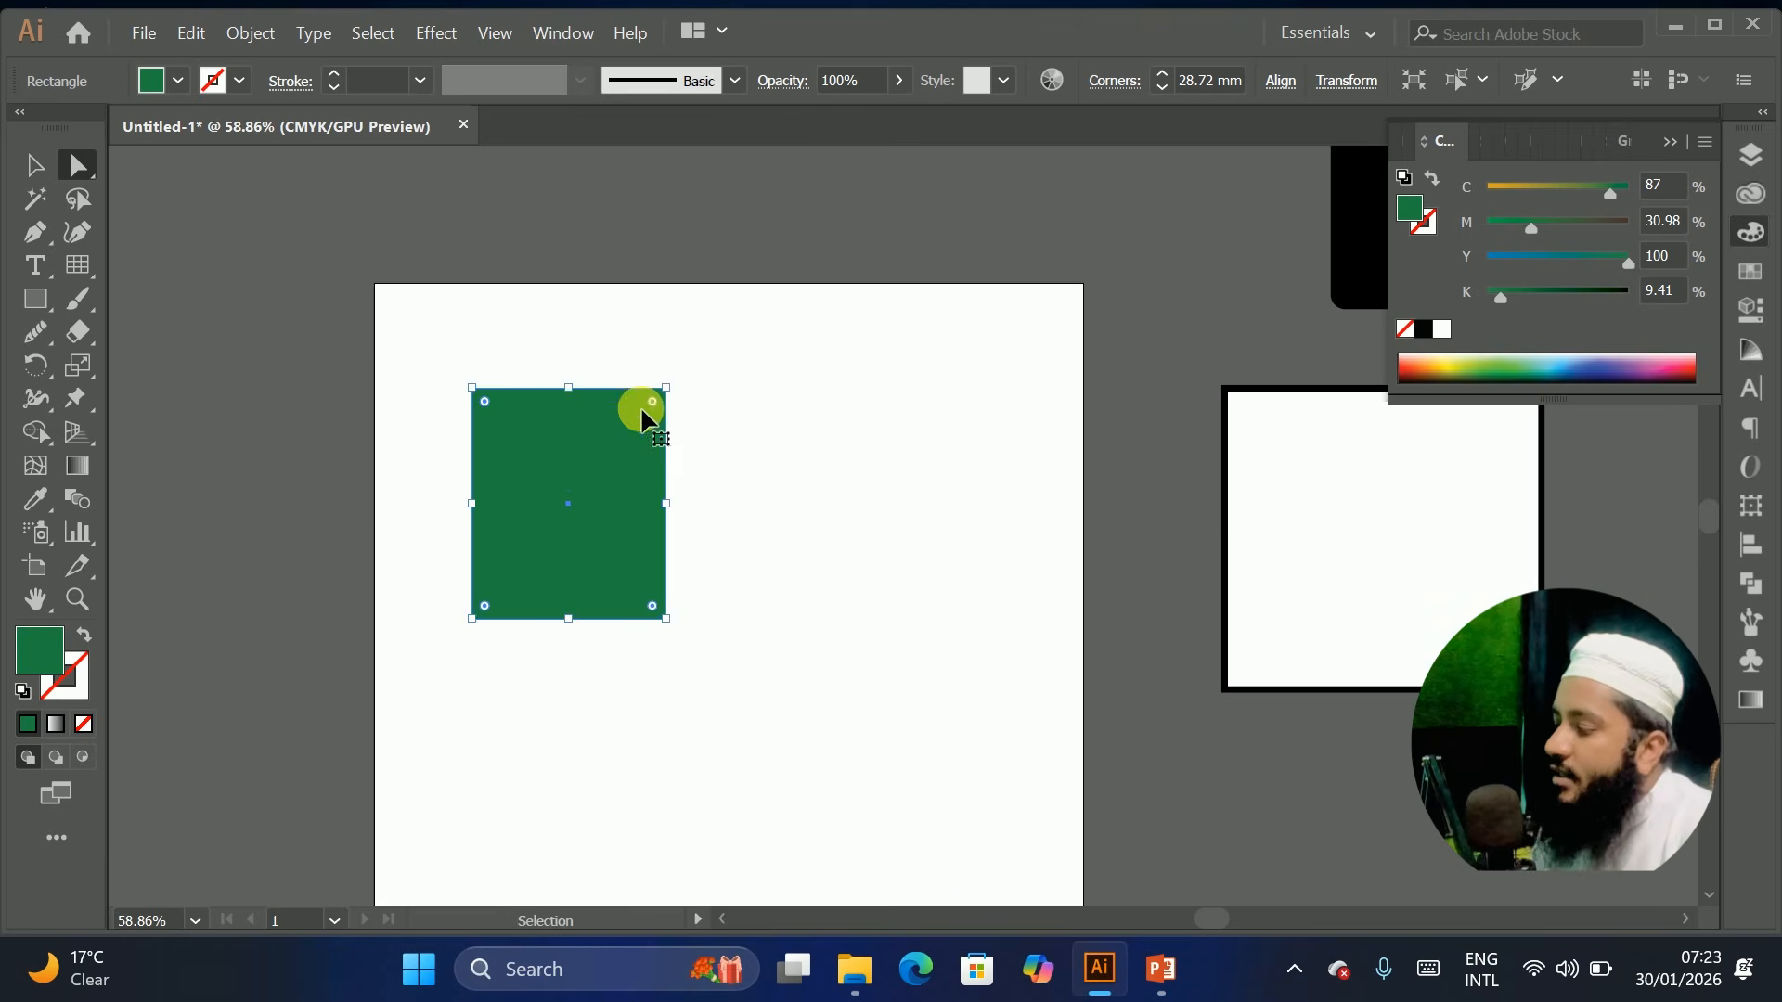
drag(652, 402, 555, 555)
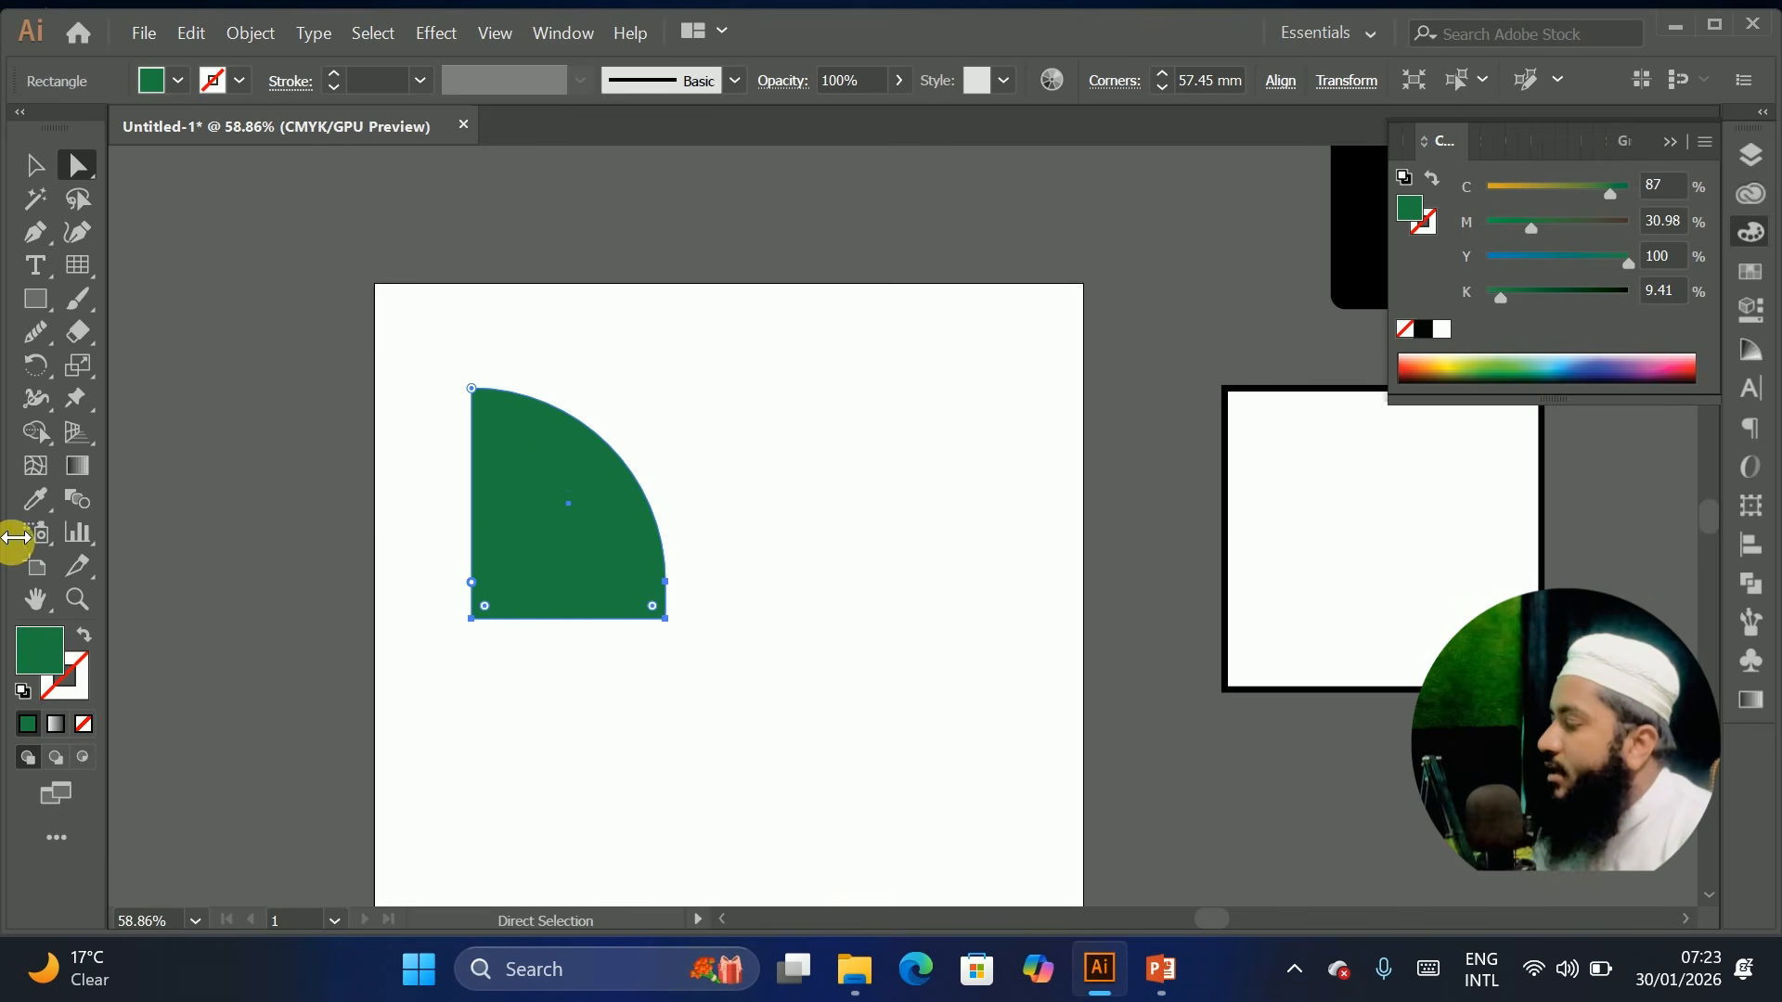
Create a reflected copy of the rounded shape across the vertical axis and move it right so it partly overlaps the original
drag(37, 364, 130, 397)
double_click(35, 363)
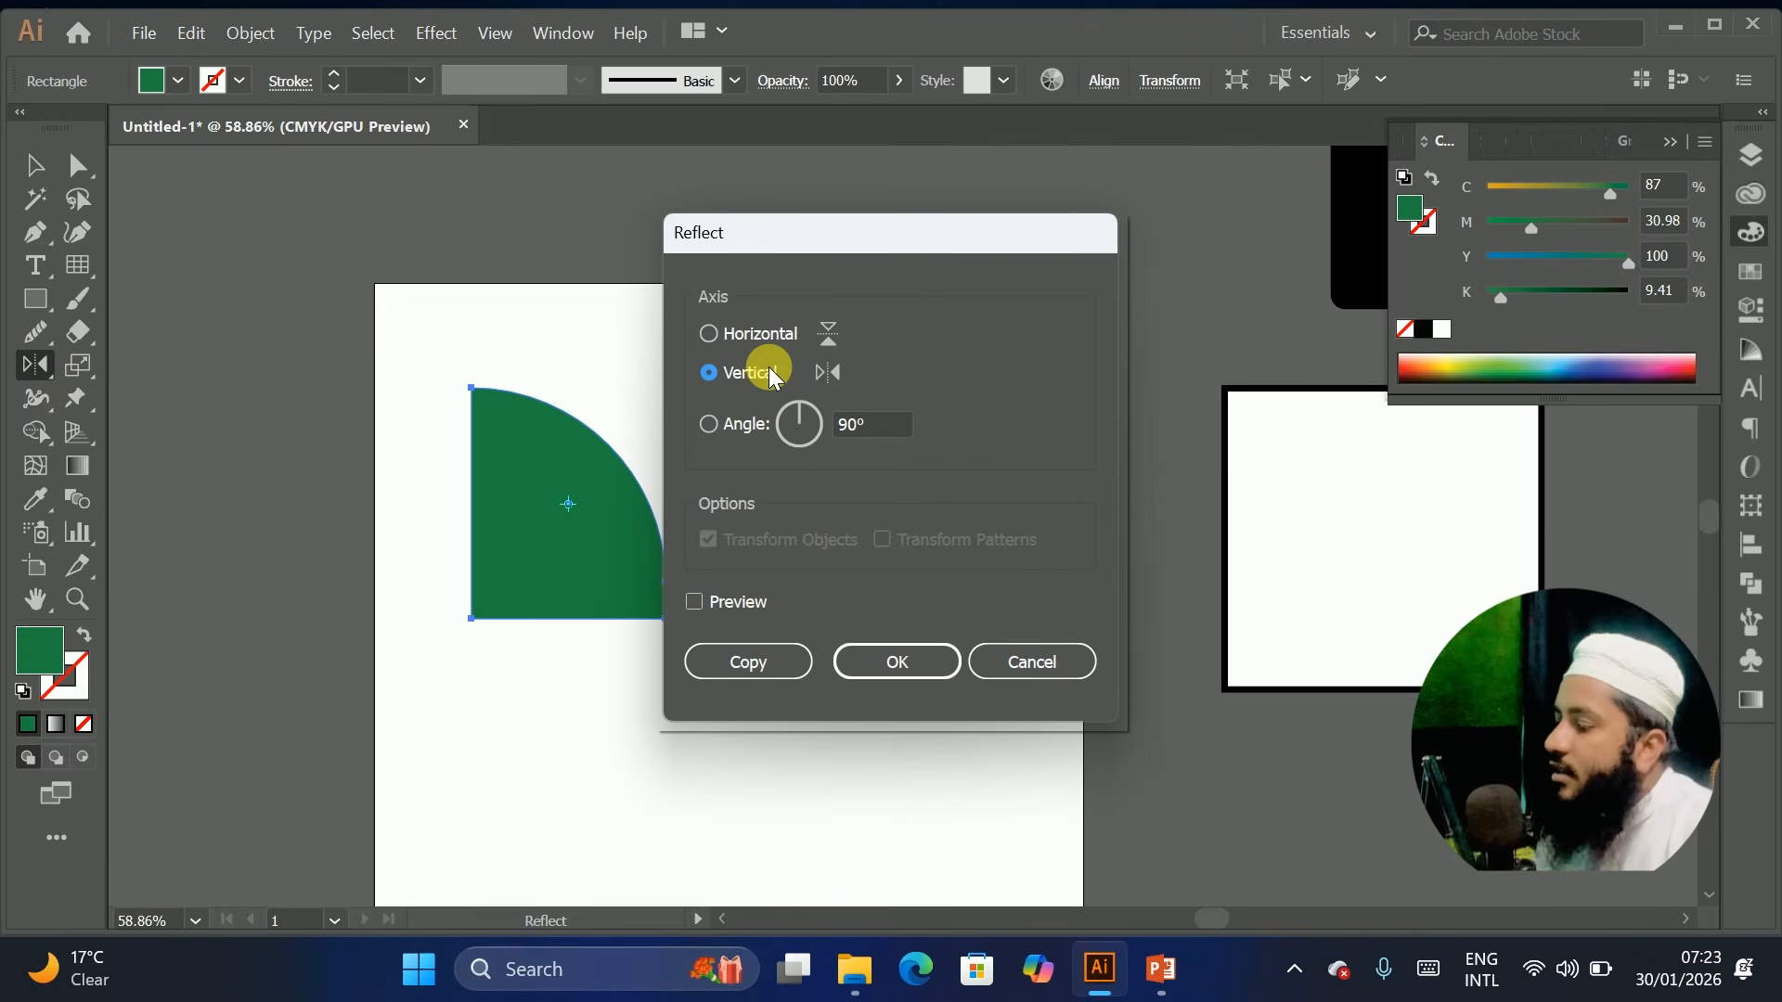
click(705, 602)
click(738, 662)
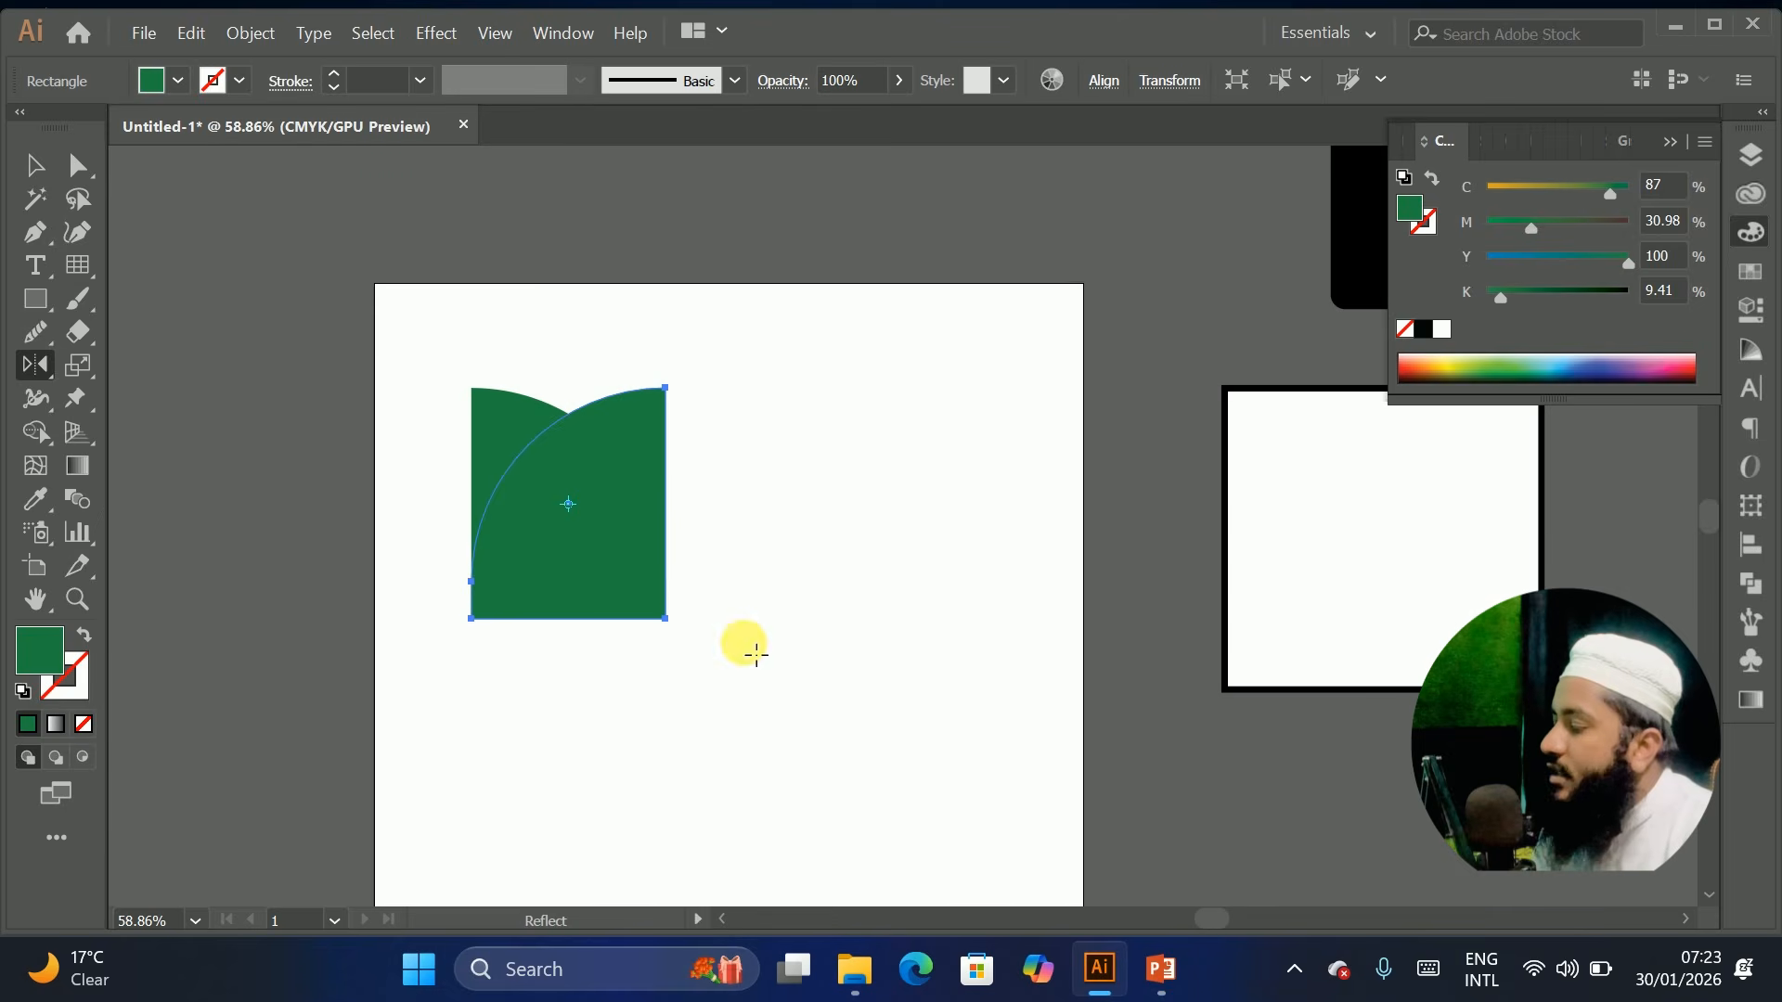
click(35, 165)
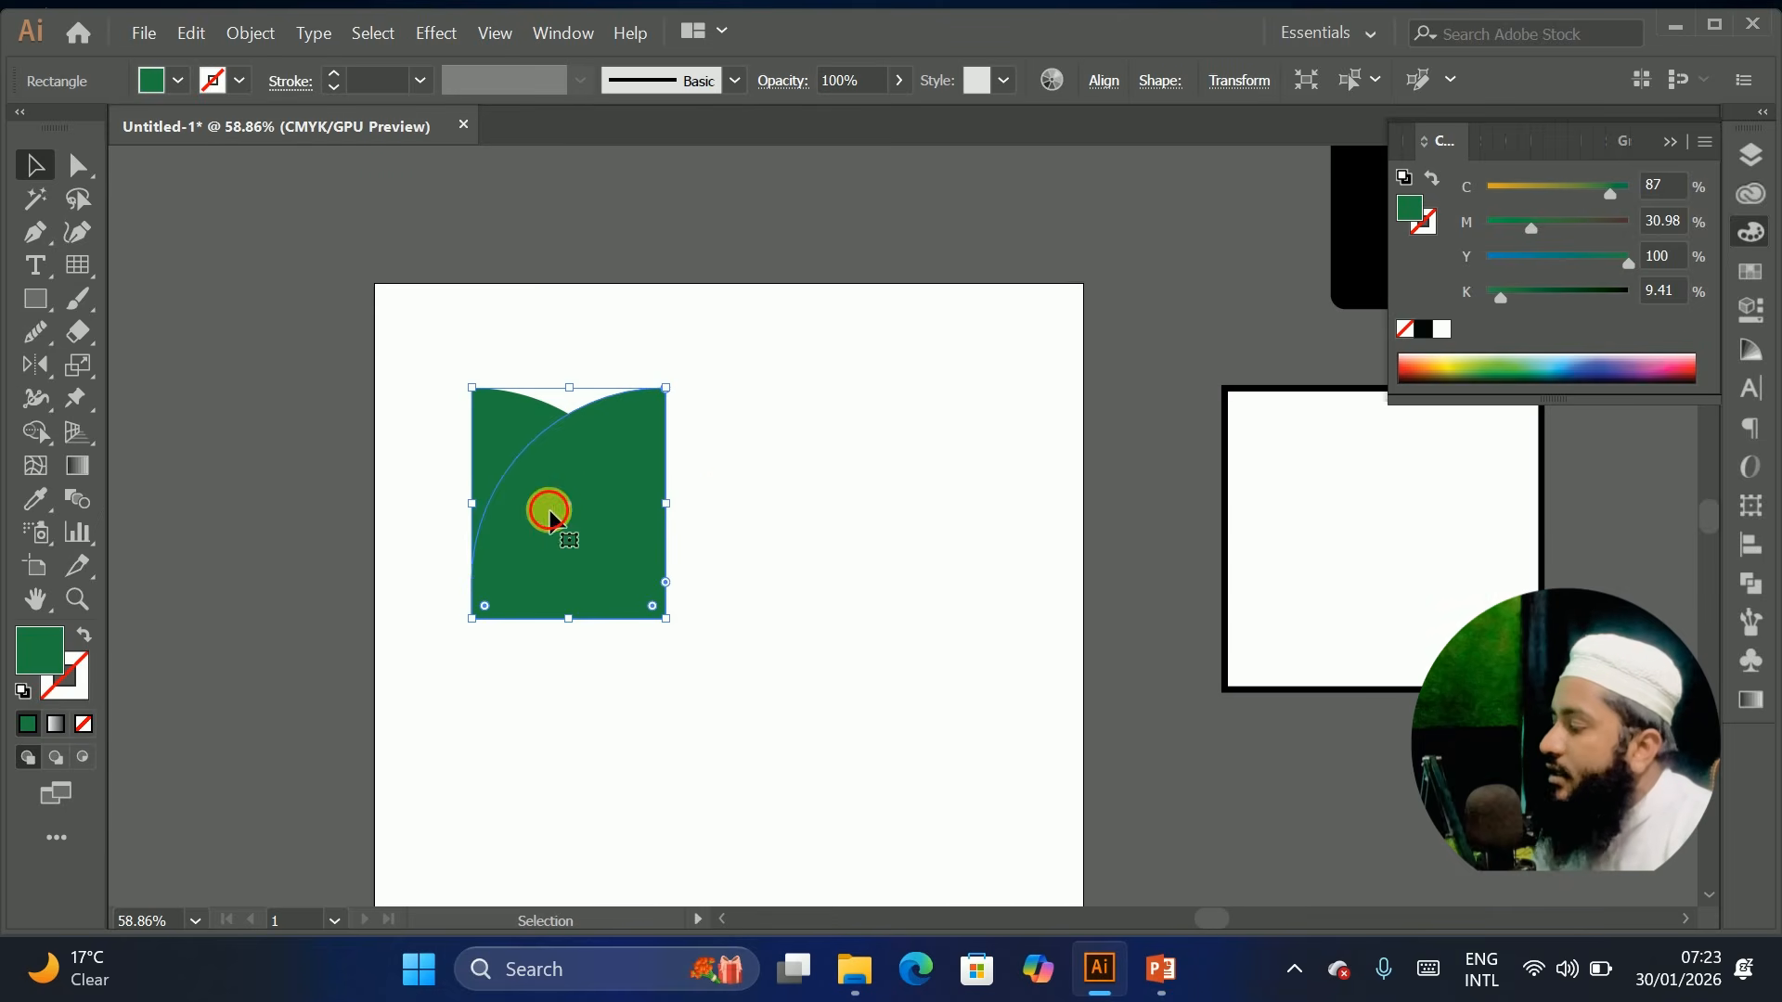
drag(549, 516, 698, 509)
click(1038, 473)
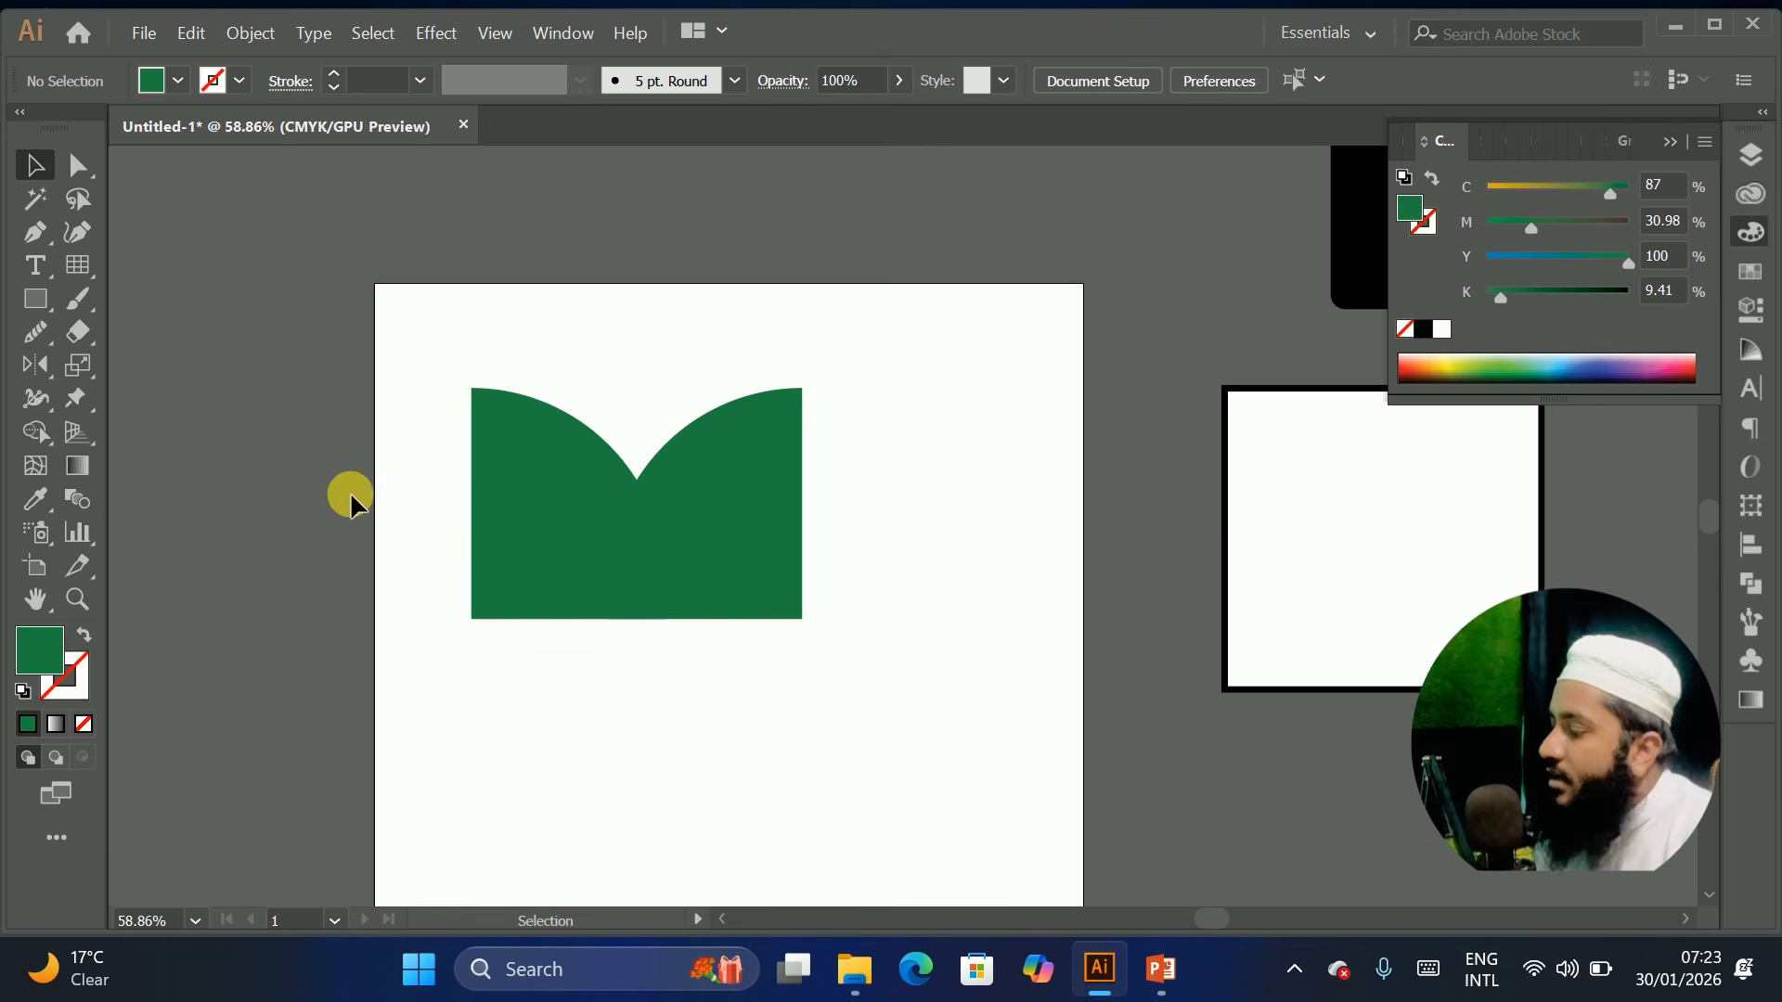
Move the two mirrored shapes together up and to the right, and delete them
drag(349, 495, 629, 690)
drag(547, 524, 649, 490)
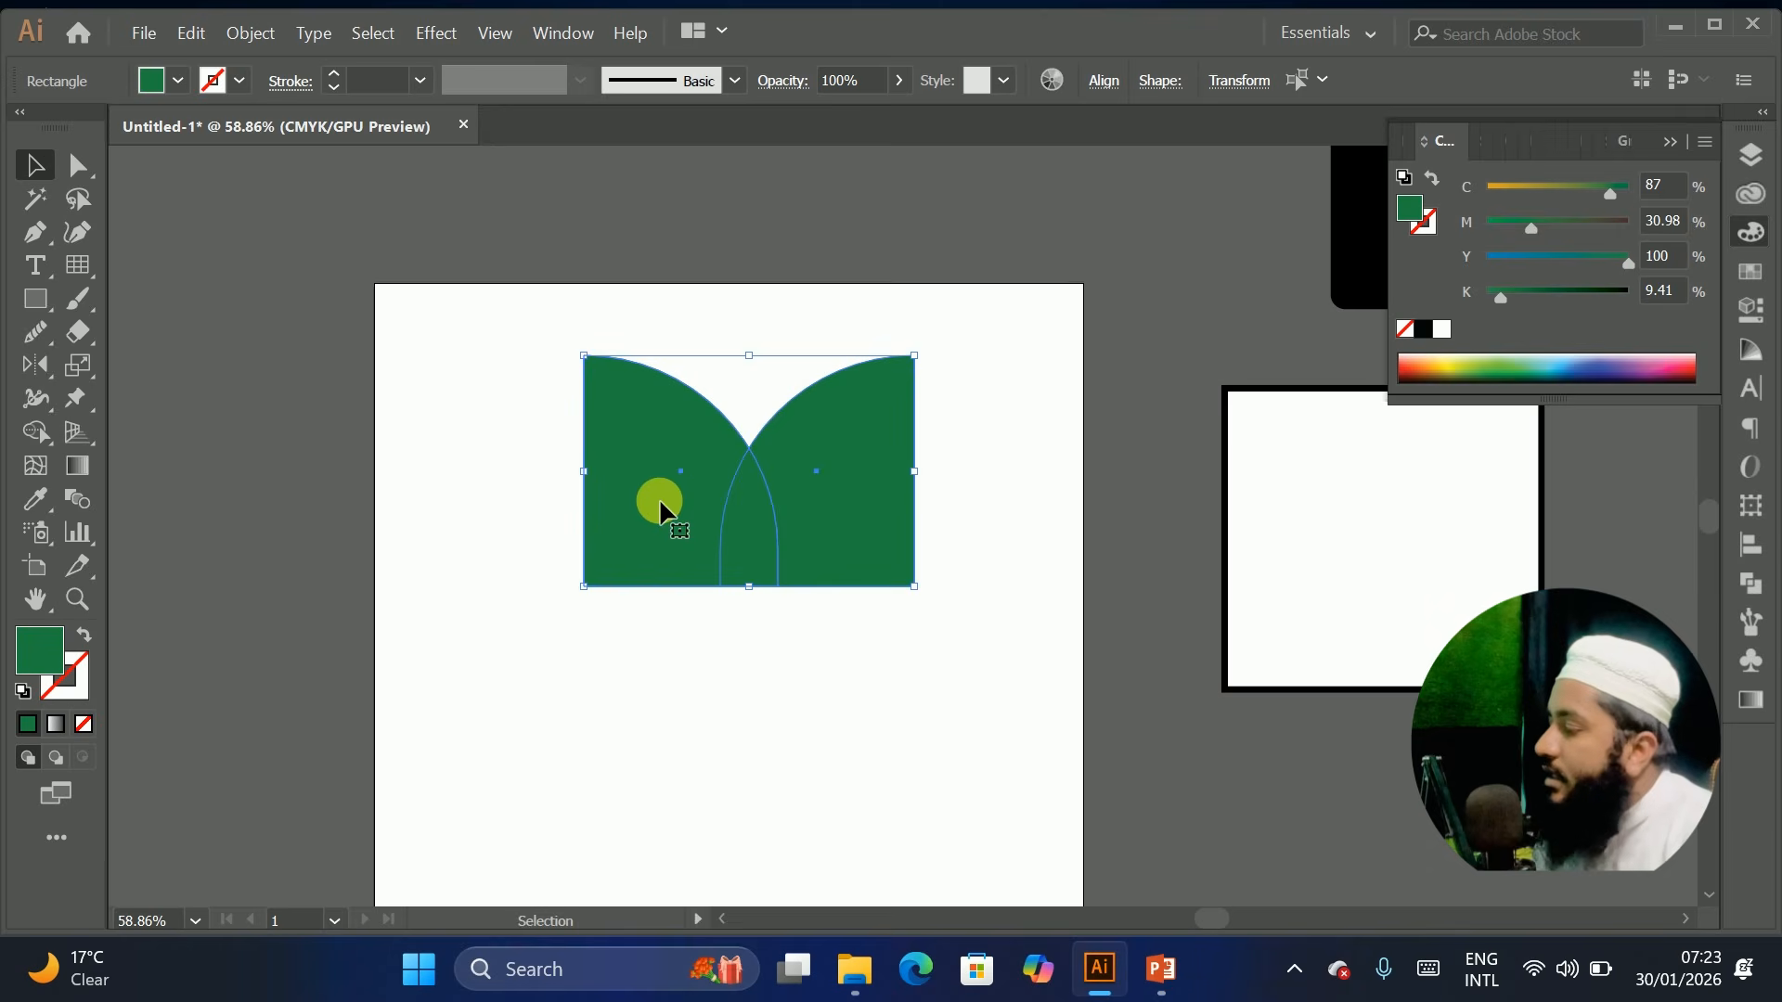
key(Delete)
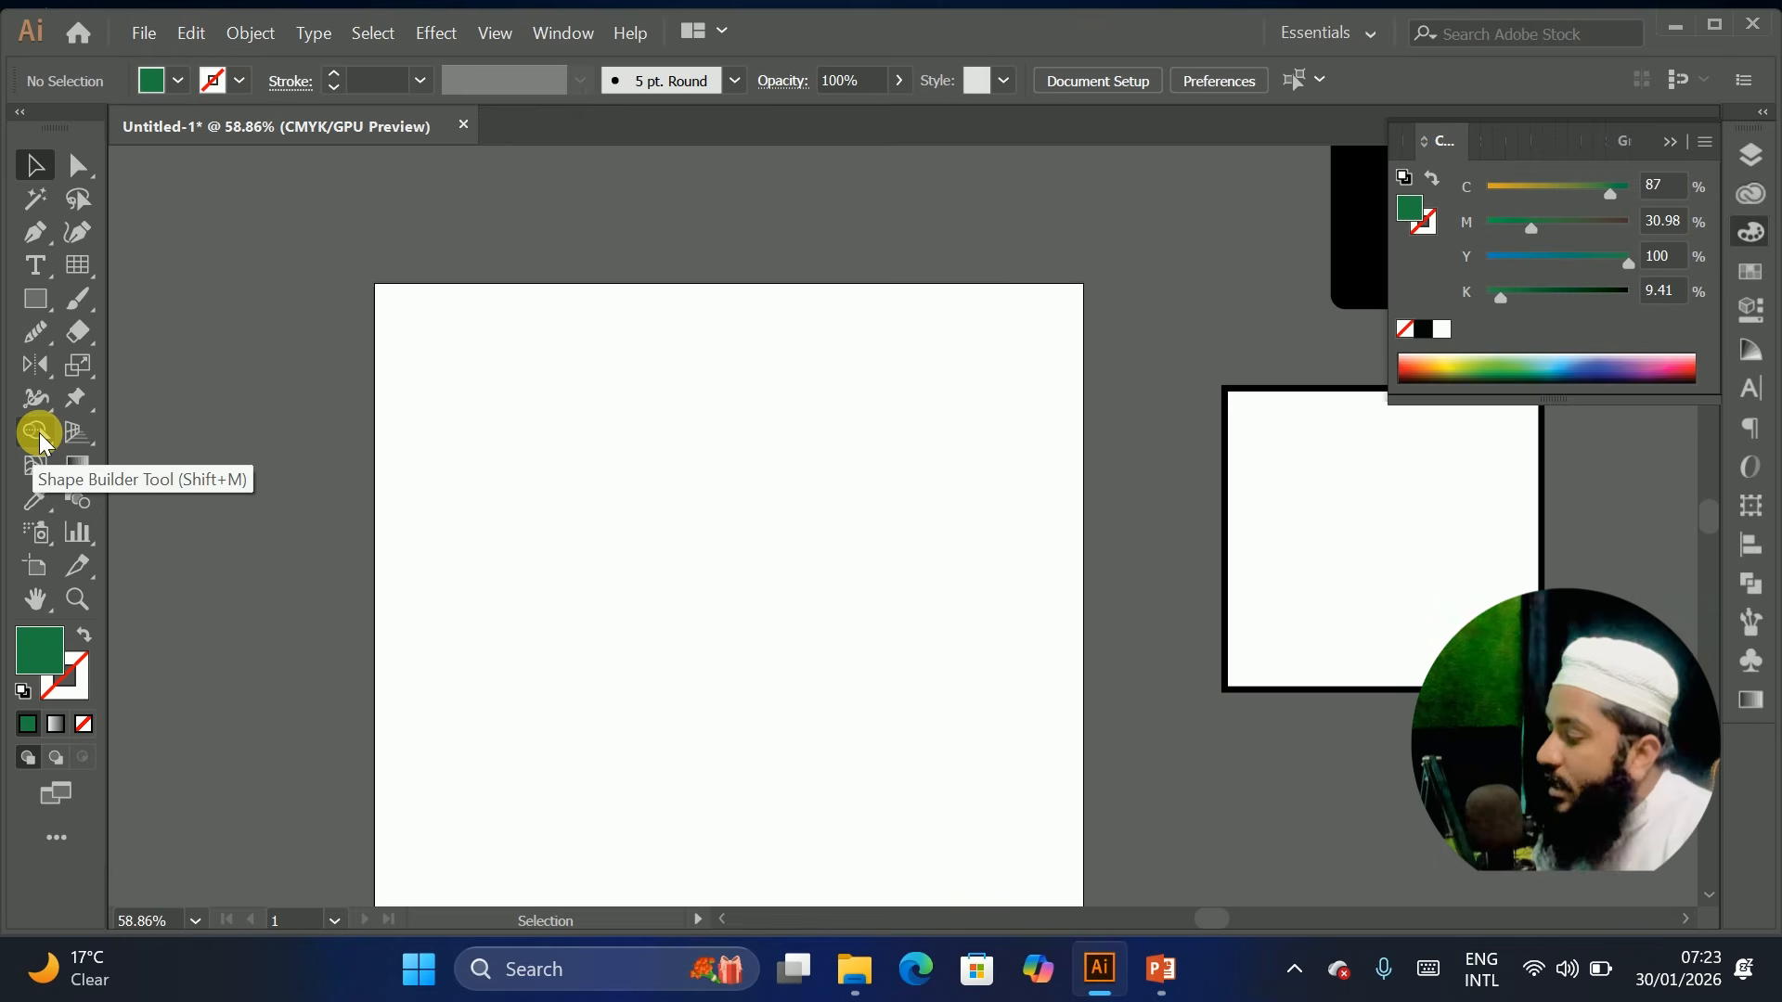
Draw a large green rectangle in the middle of the artboard and a green ellipse overlapping its upper-right corner
click(36, 267)
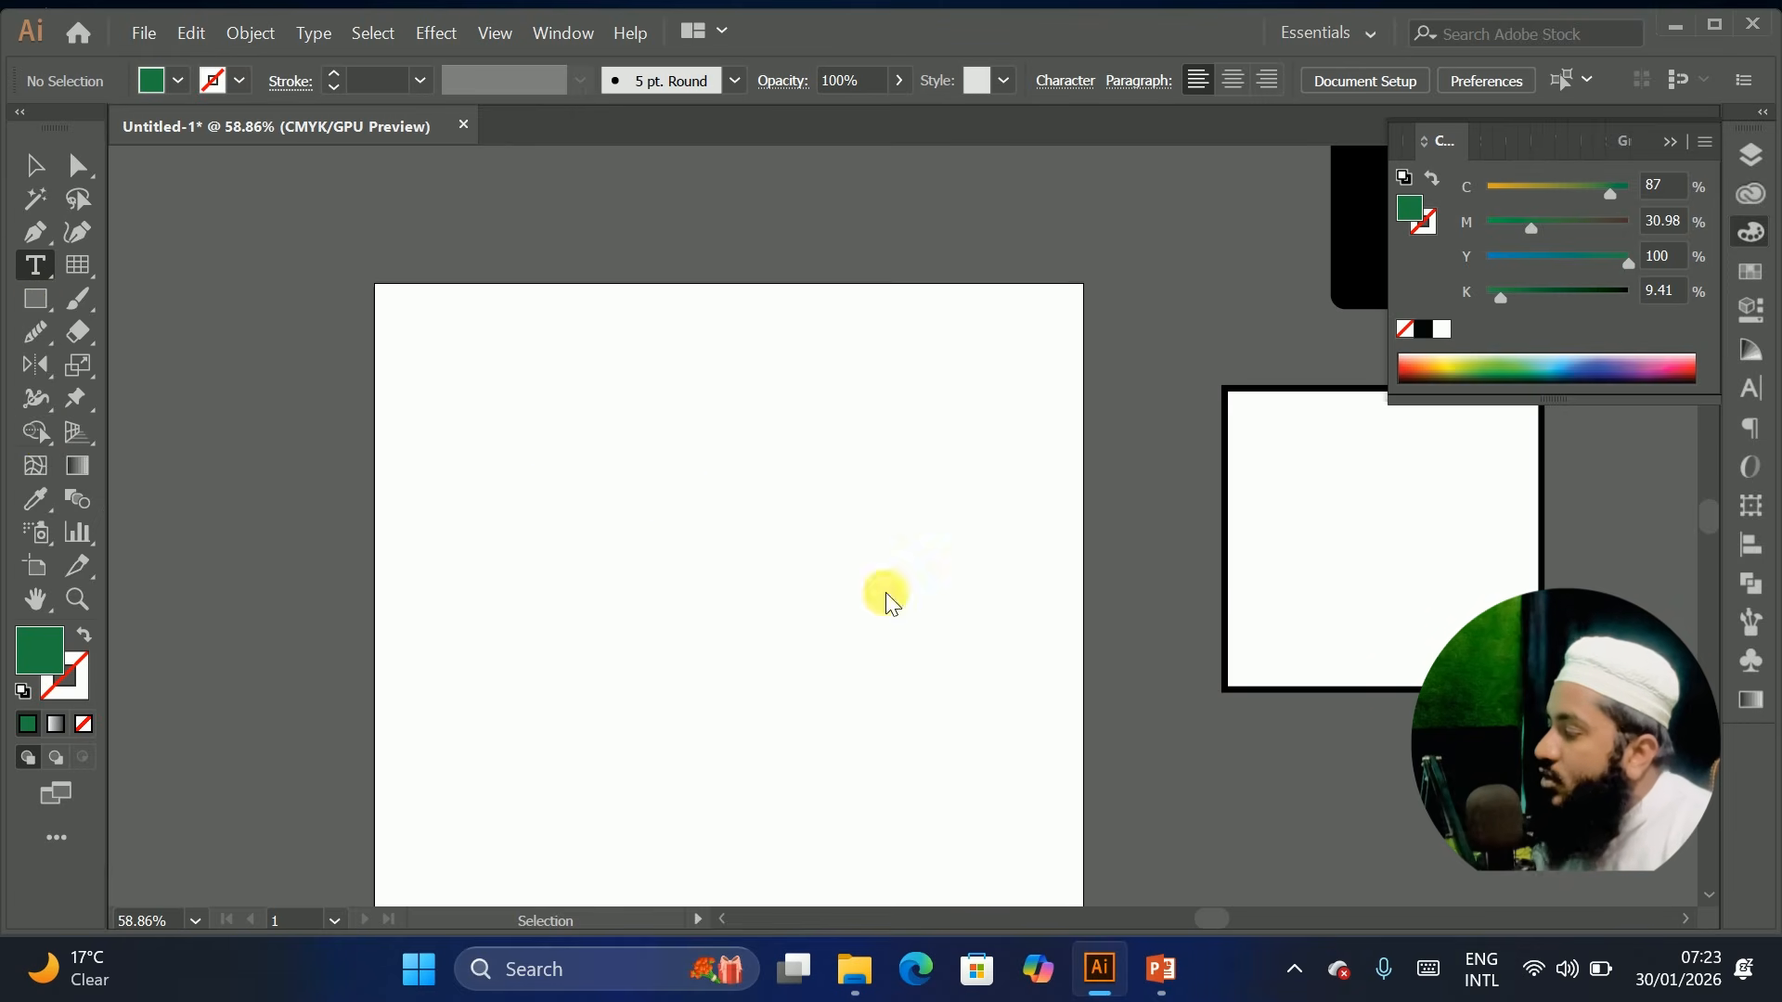
key(m)
mouse_move(597, 423)
mouse_down()
mouse_move(616, 509)
mouse_move(951, 798)
mouse_up()
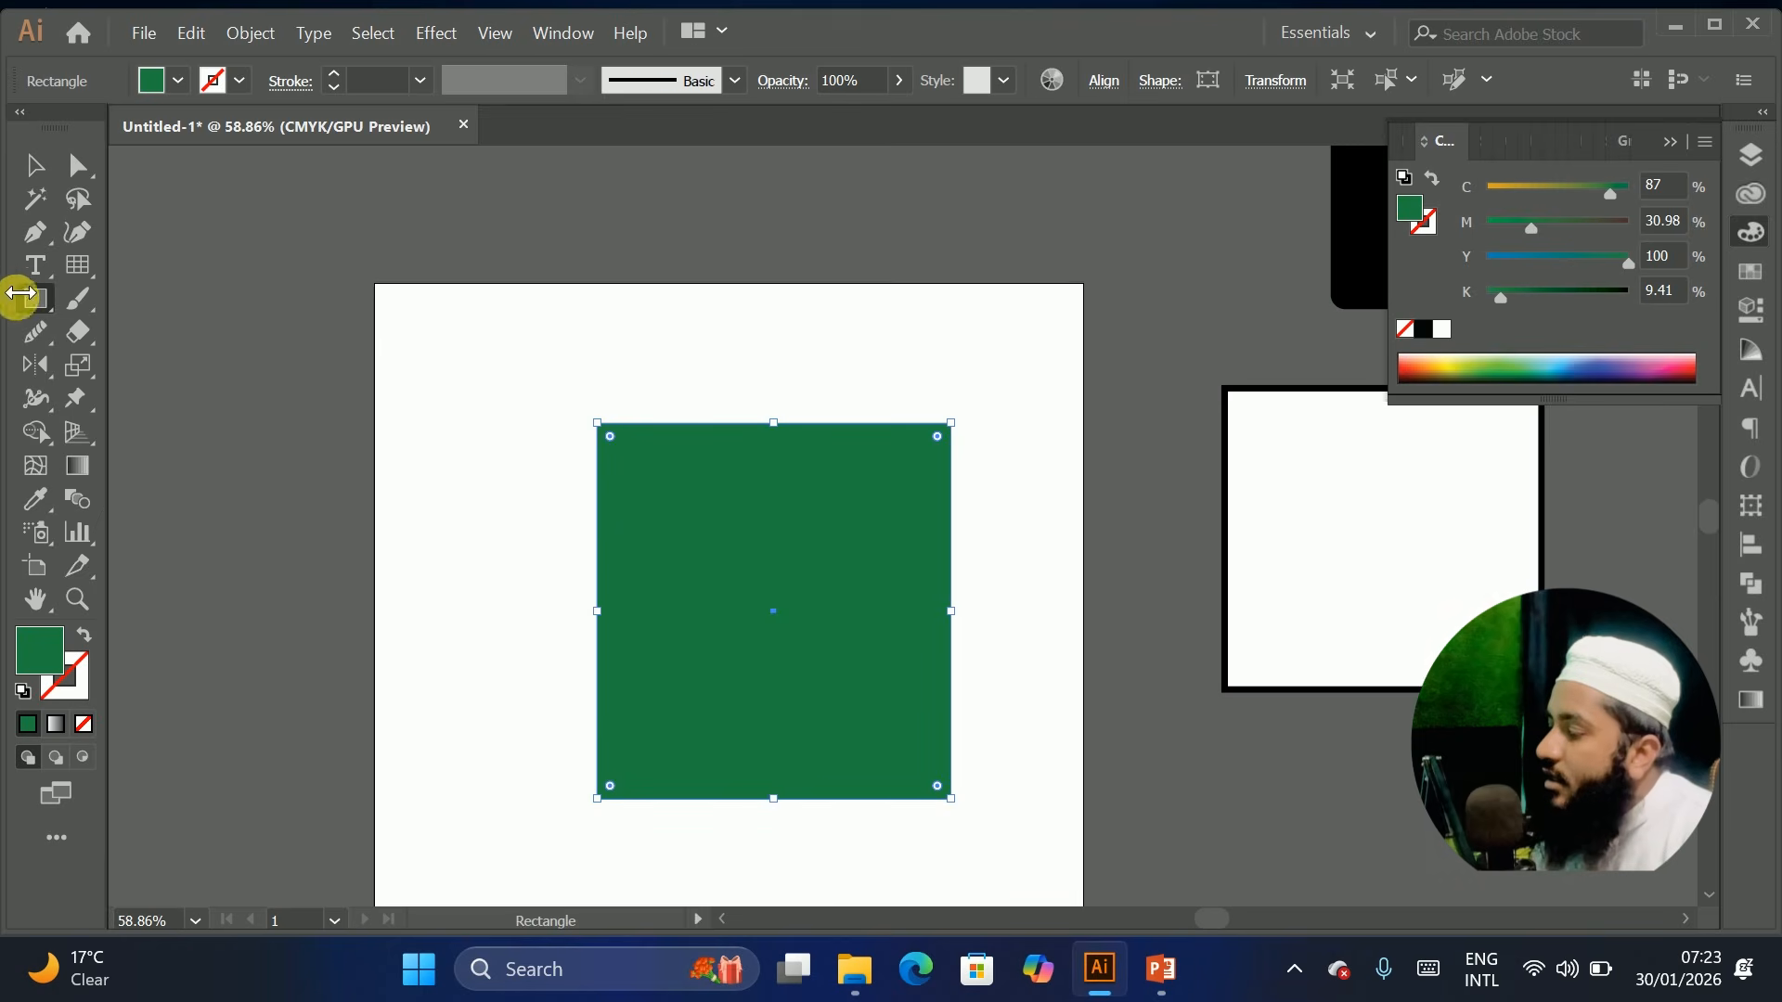
drag(20, 293, 119, 364)
drag(682, 306, 1014, 662)
click(42, 177)
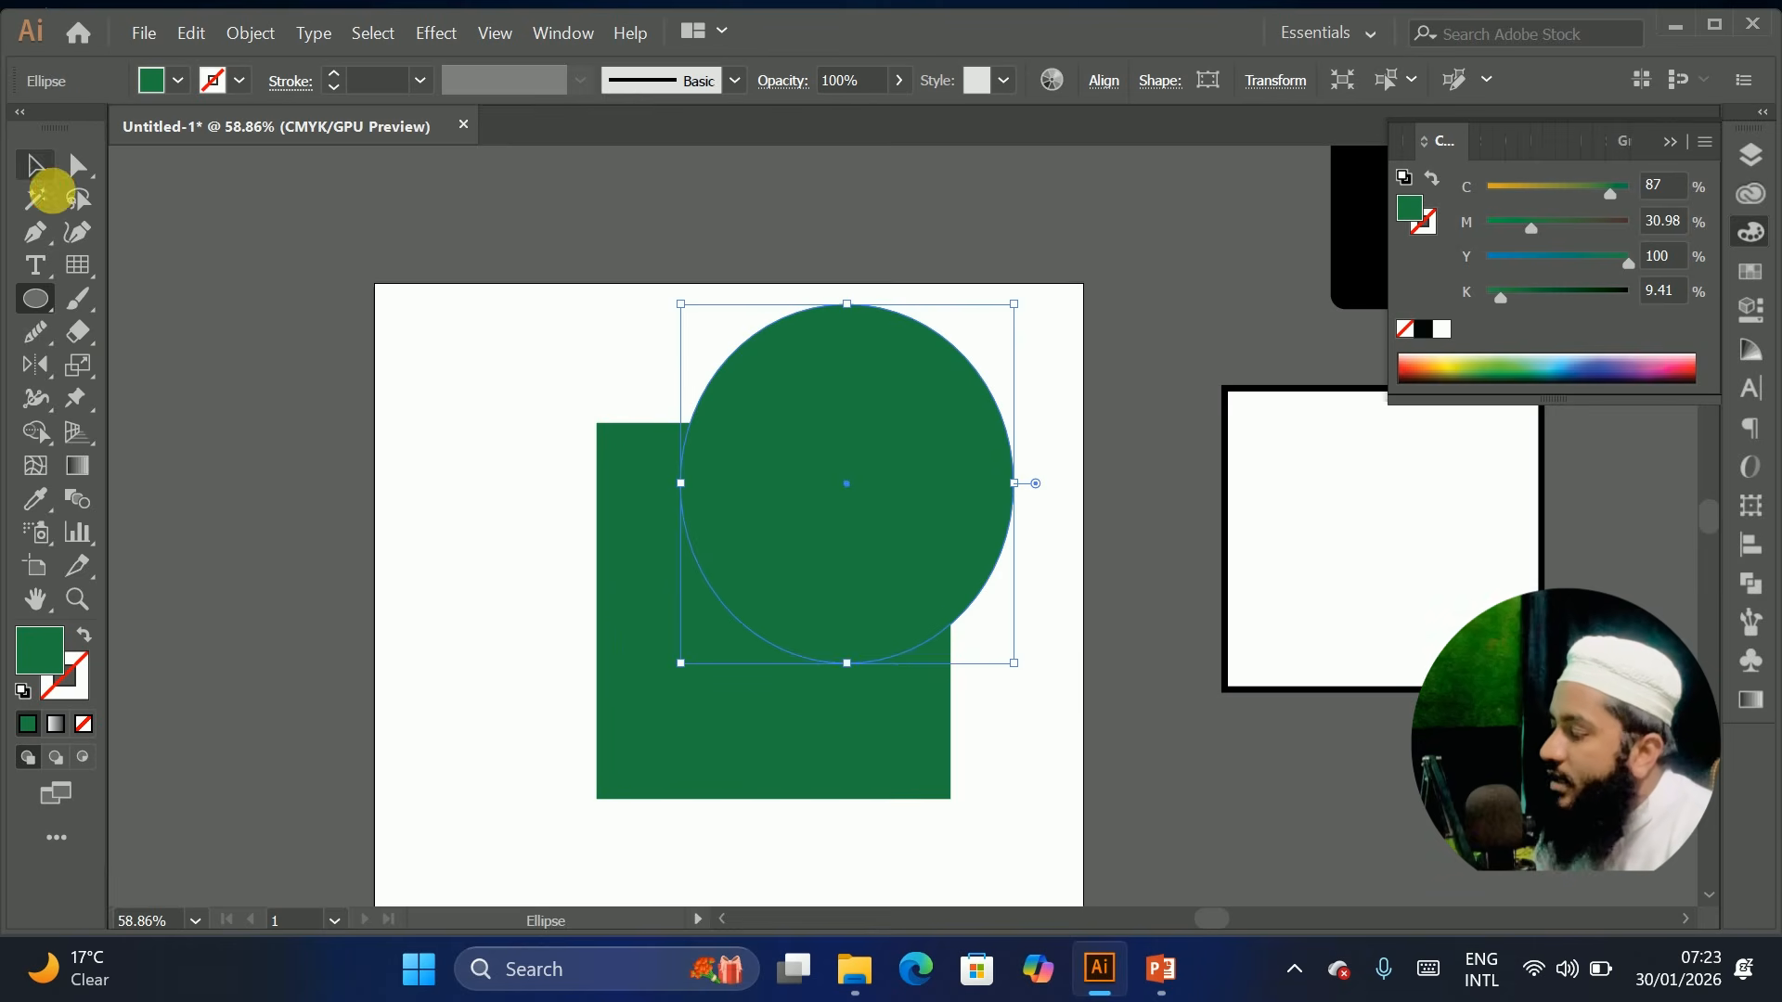
mouse_move(871, 424)
mouse_down()
mouse_move(948, 417)
mouse_move(883, 412)
mouse_up()
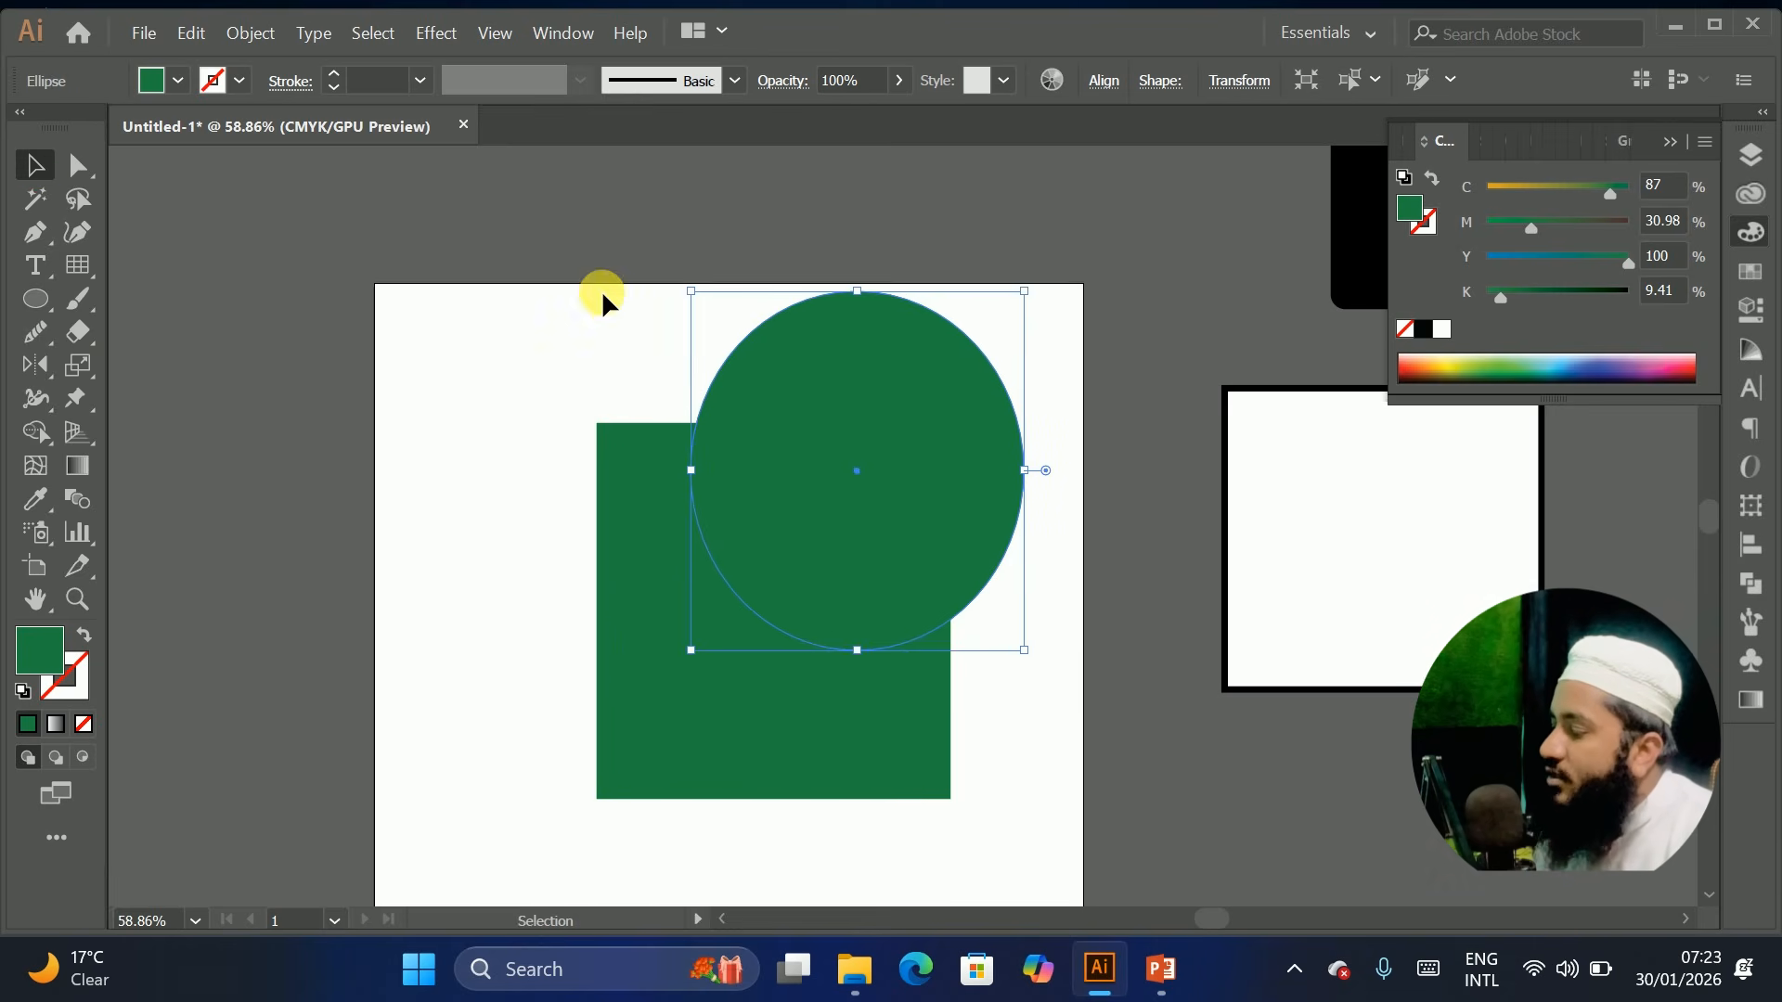
Subtract the ellipse and its overlap from the rectangle with the Shape Builder tool, leaving a concave upper-right corner
shift+click(696, 520)
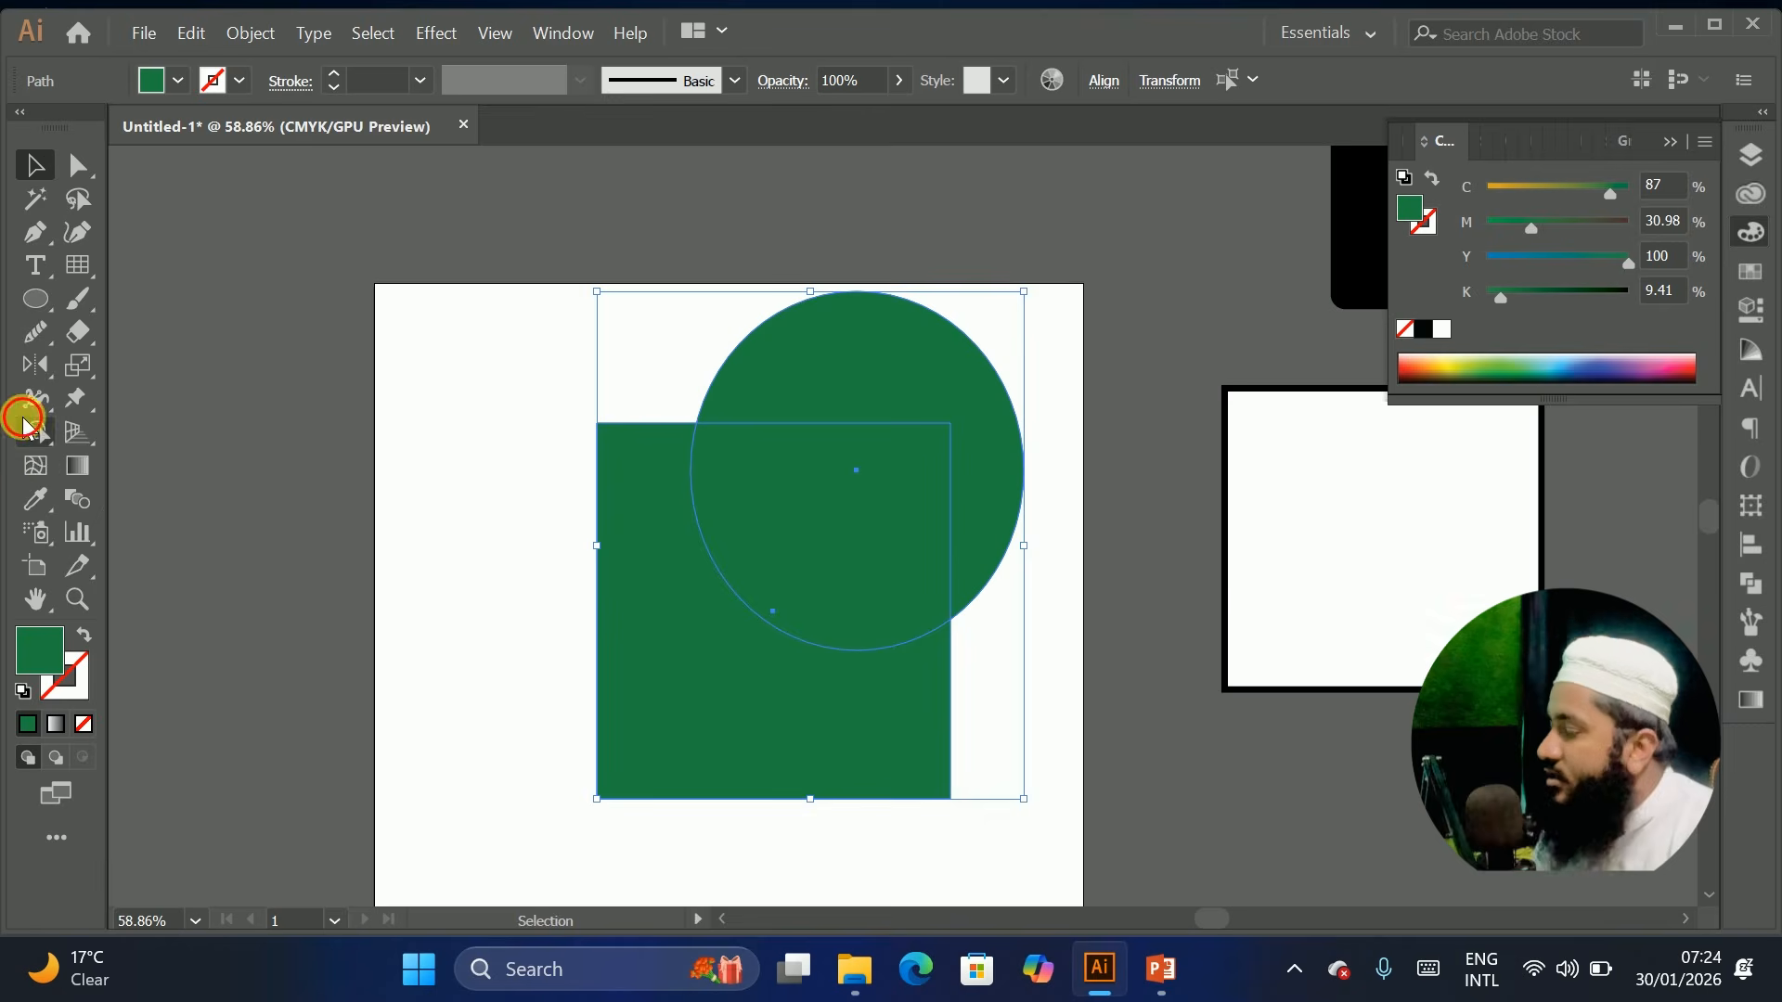
click(37, 433)
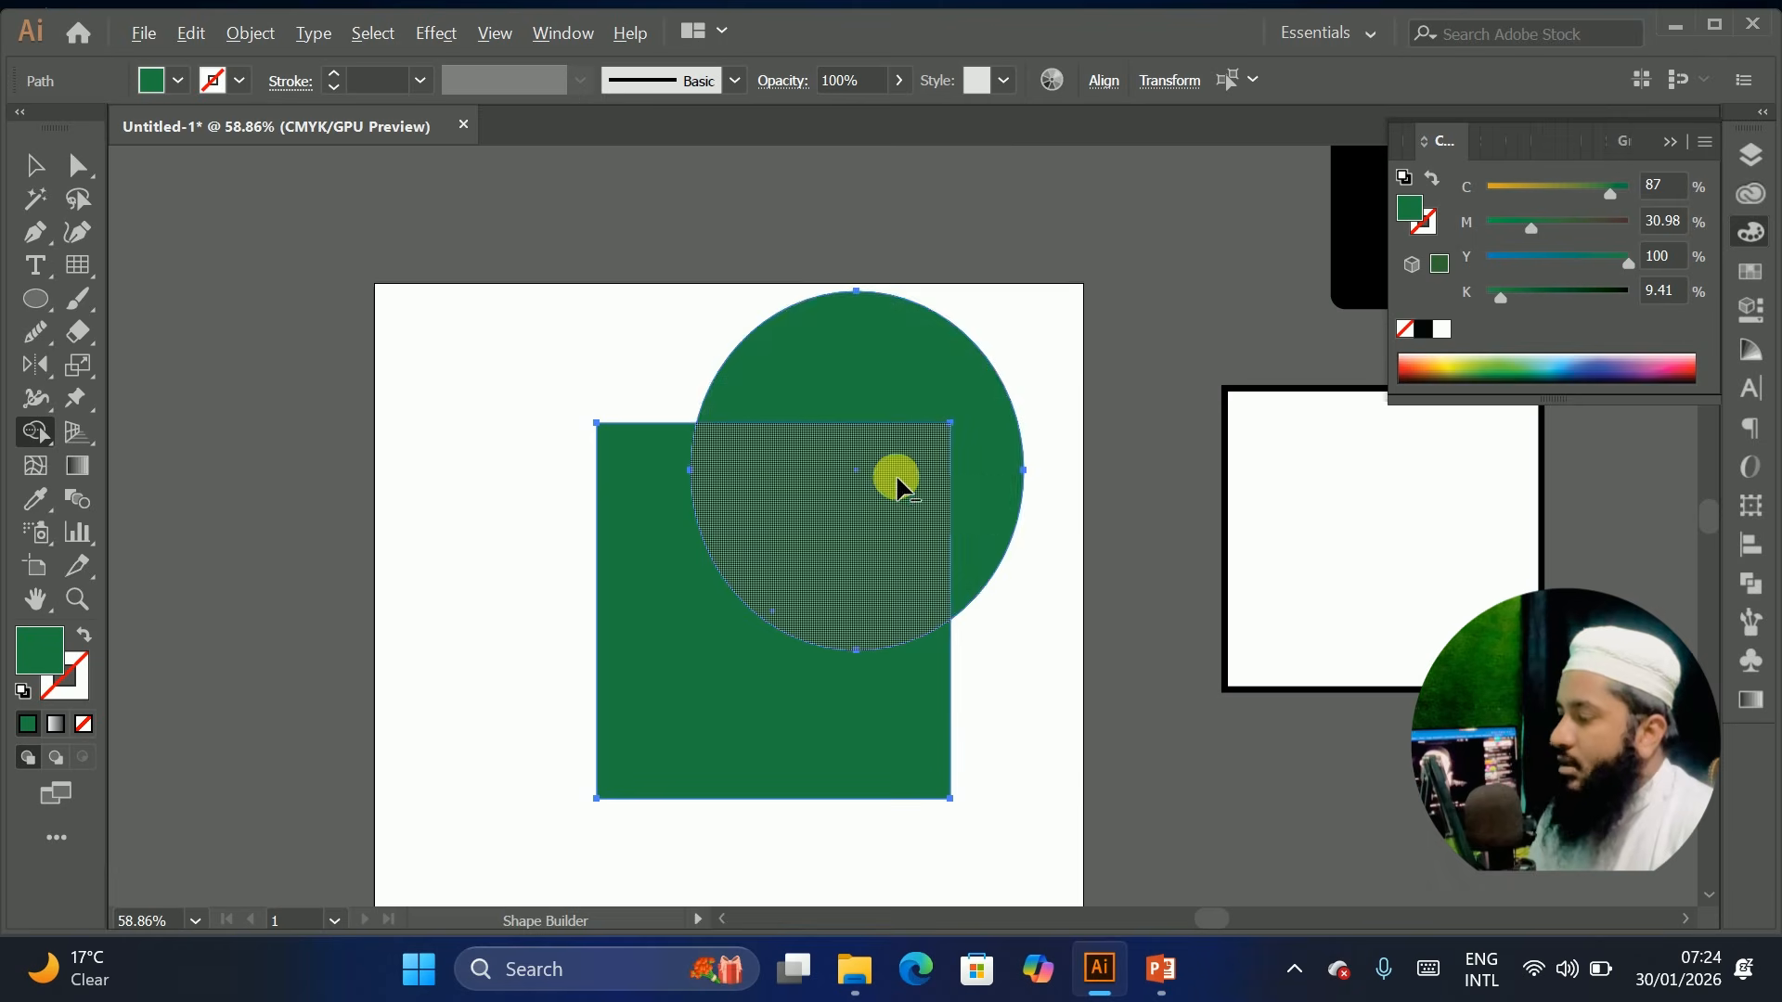
alt+drag(826, 511, 927, 349)
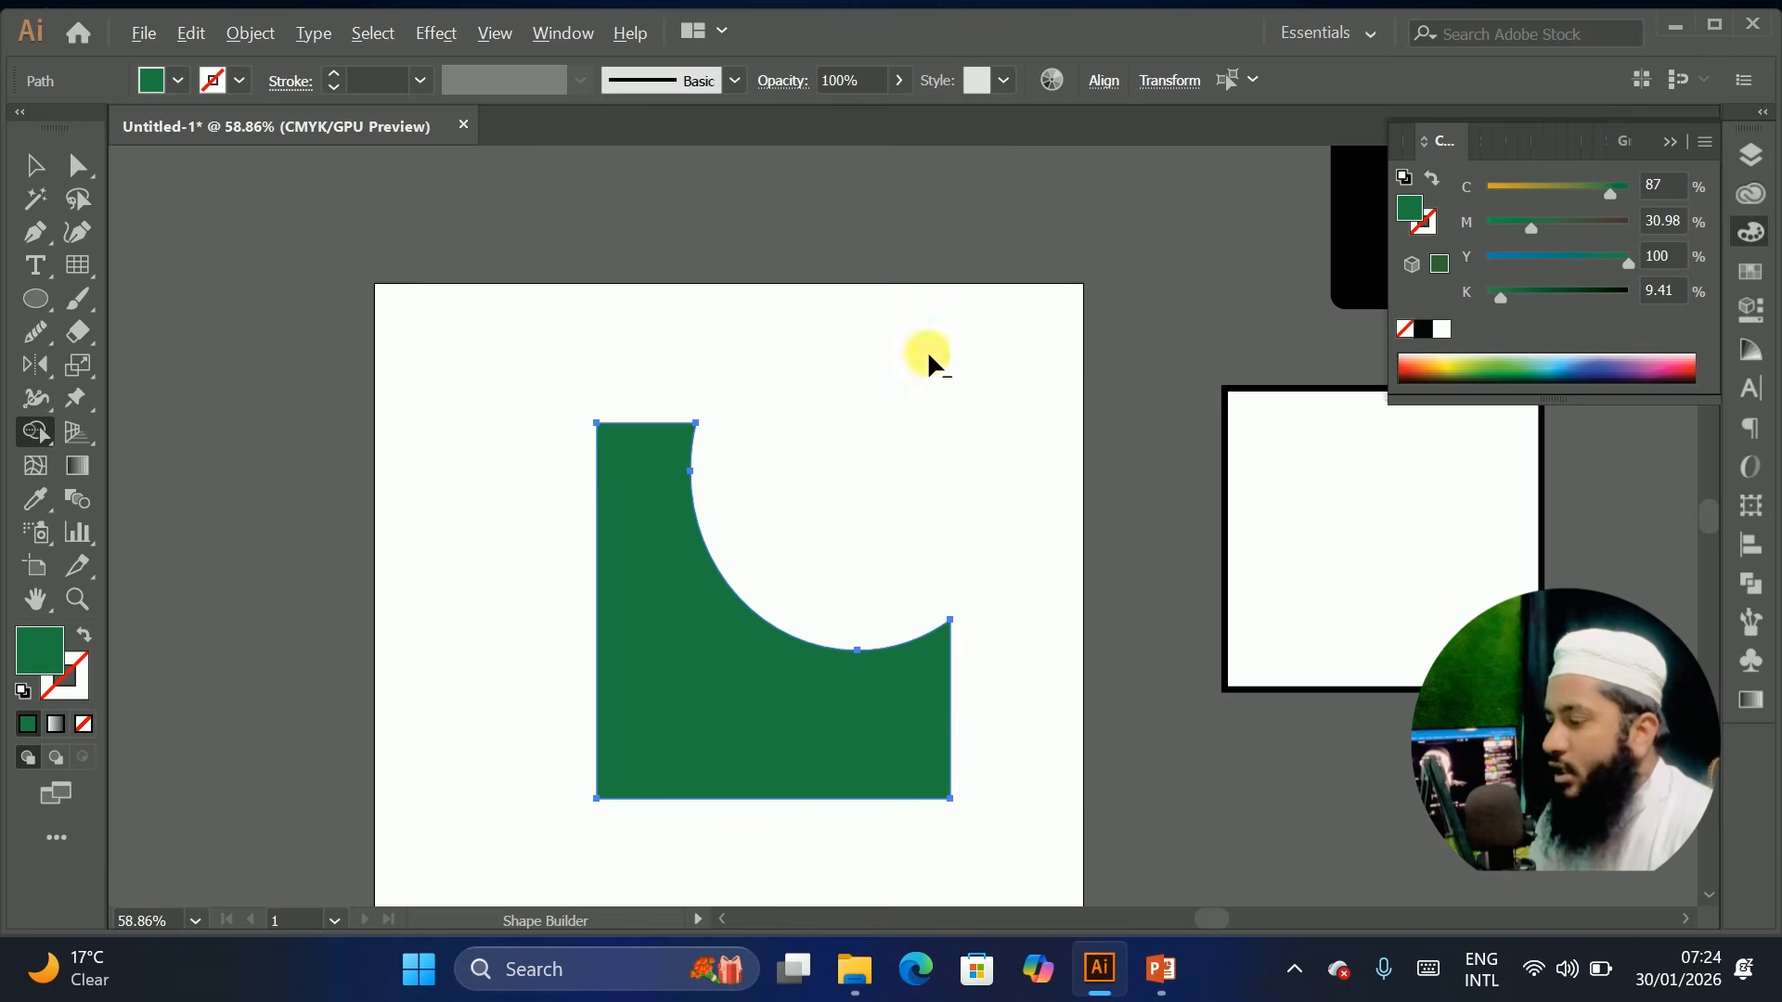
Move the notched green shape up and to the left, and delete it from the artboard
click(35, 165)
drag(682, 720, 594, 611)
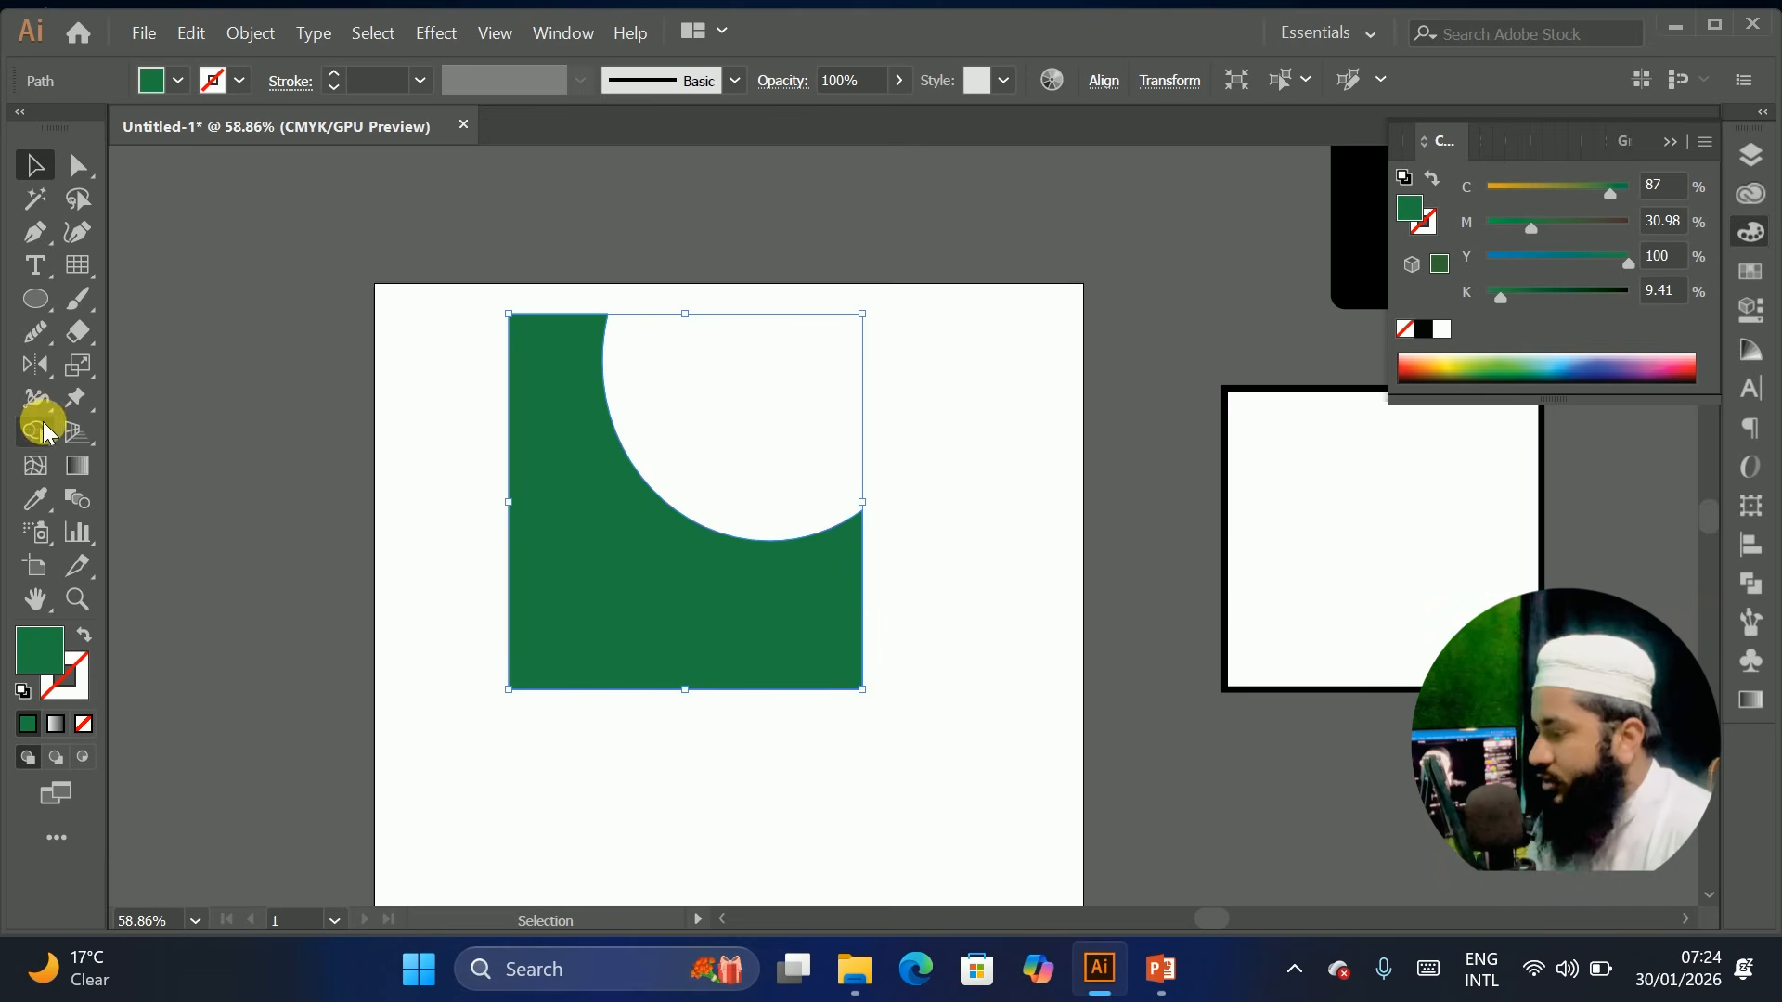
mouse_move(32, 438)
mouse_down()
mouse_move(71, 466)
mouse_move(176, 431)
mouse_up()
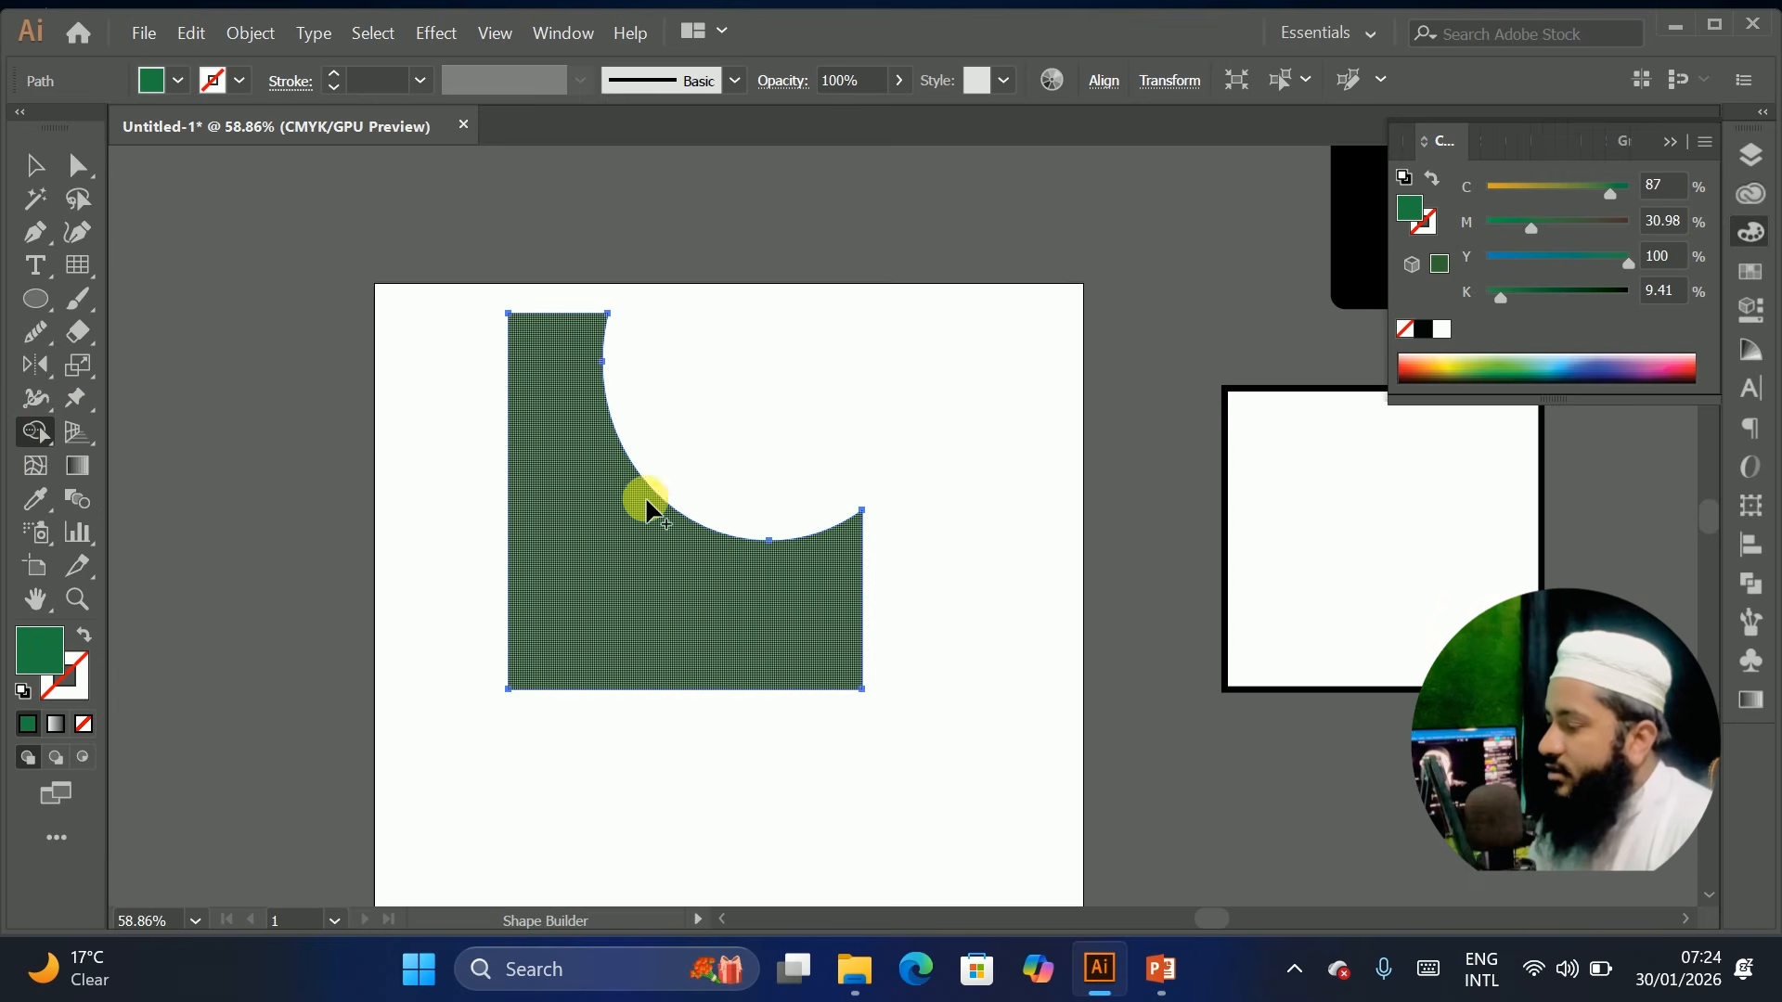
mouse_move(645, 580)
mouse_down()
mouse_move(519, 548)
mouse_move(594, 540)
mouse_up()
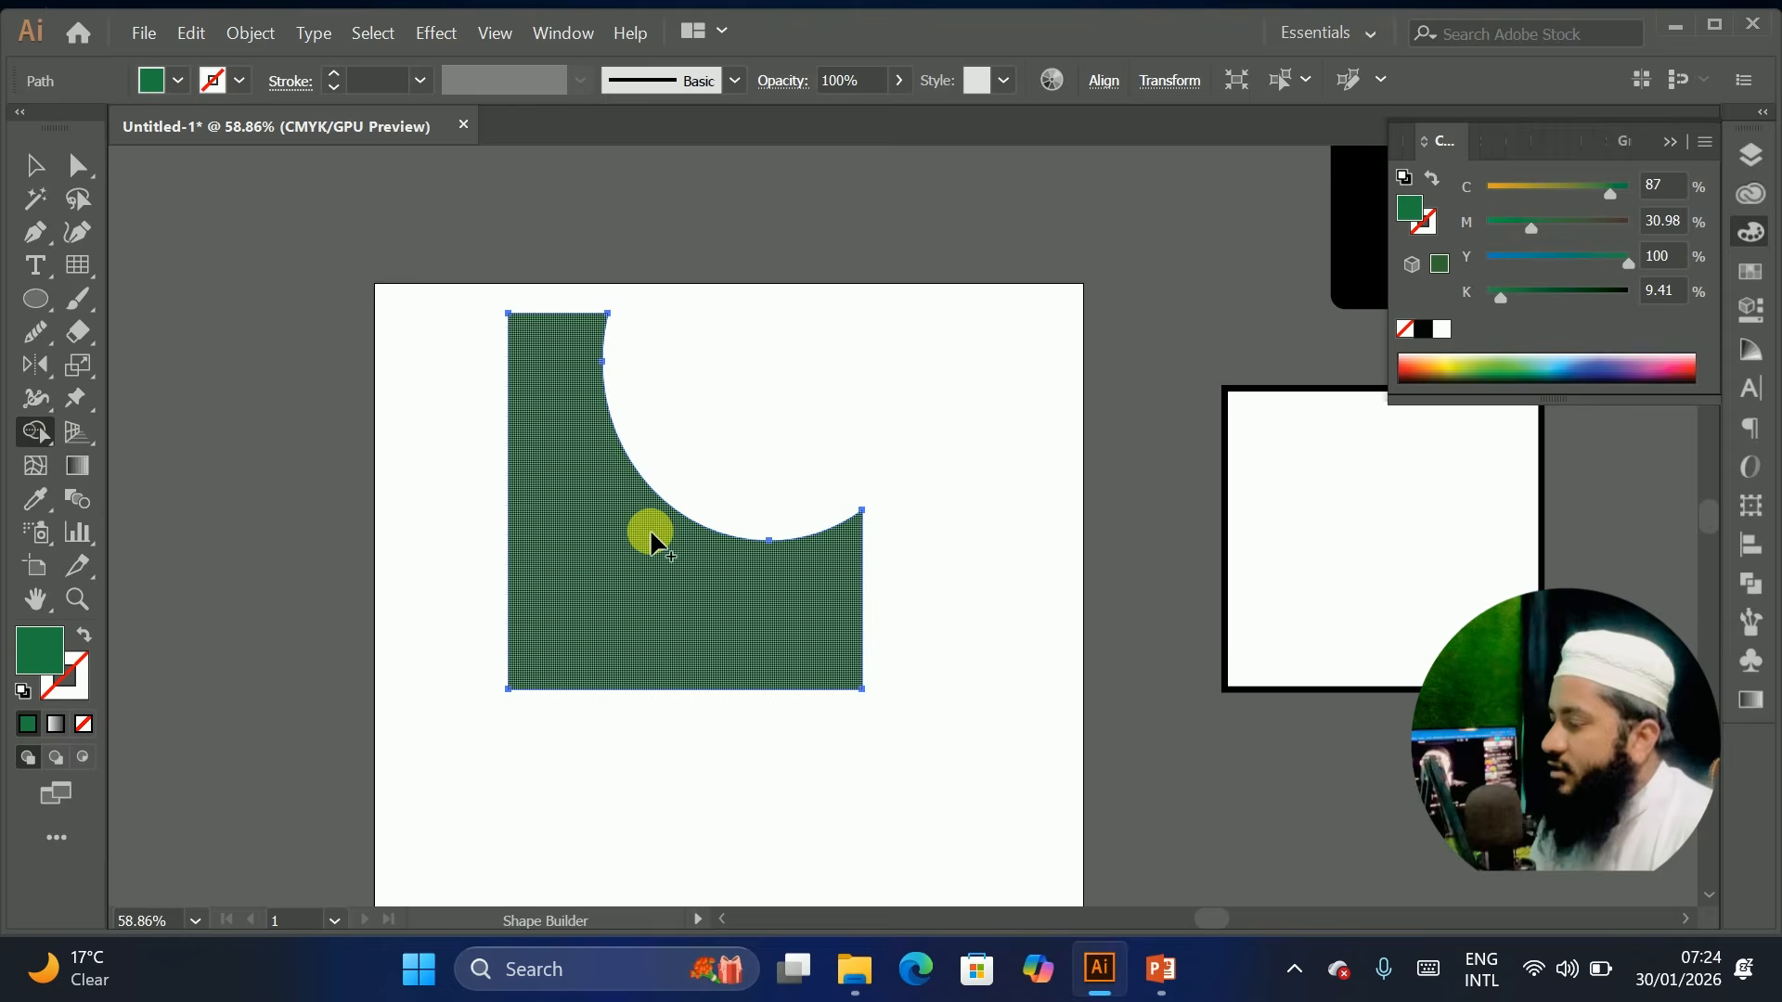
click(660, 597)
key(Delete)
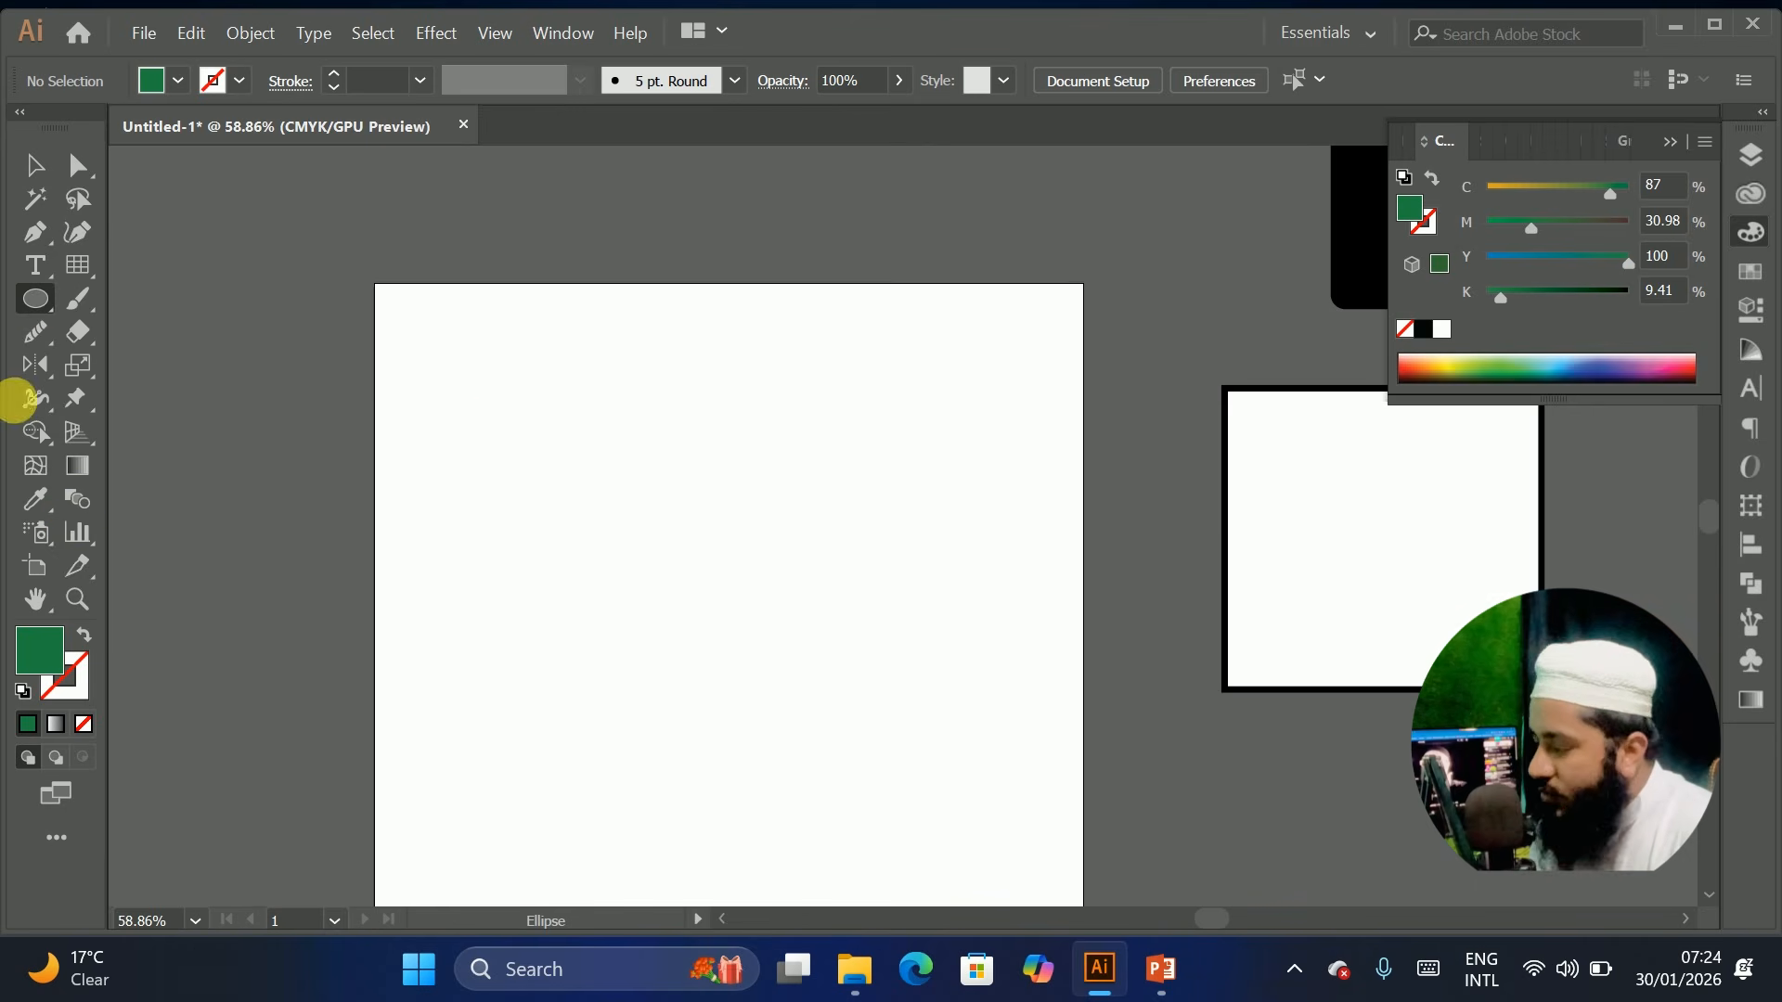
Draw a wide rectangle of about 149 × 36 mm across the upper artboard and give it a white-to-black linear gradient fill
drag(31, 306, 139, 298)
drag(395, 404, 898, 524)
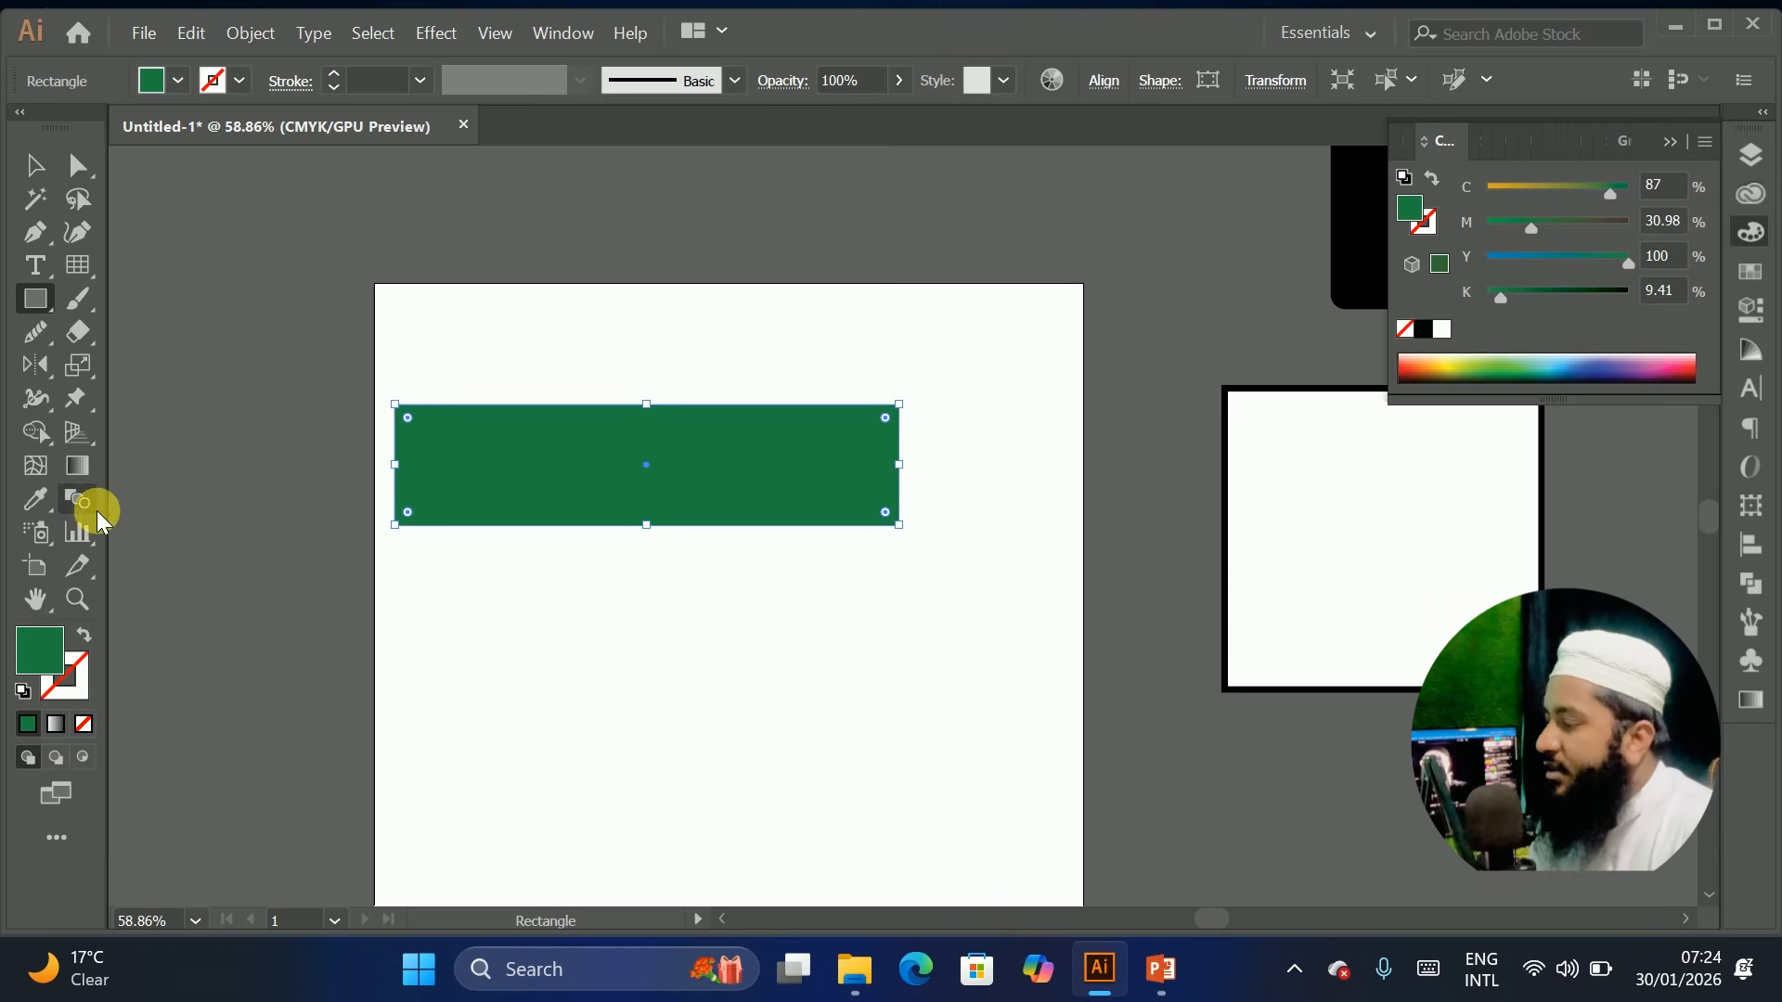
click(54, 723)
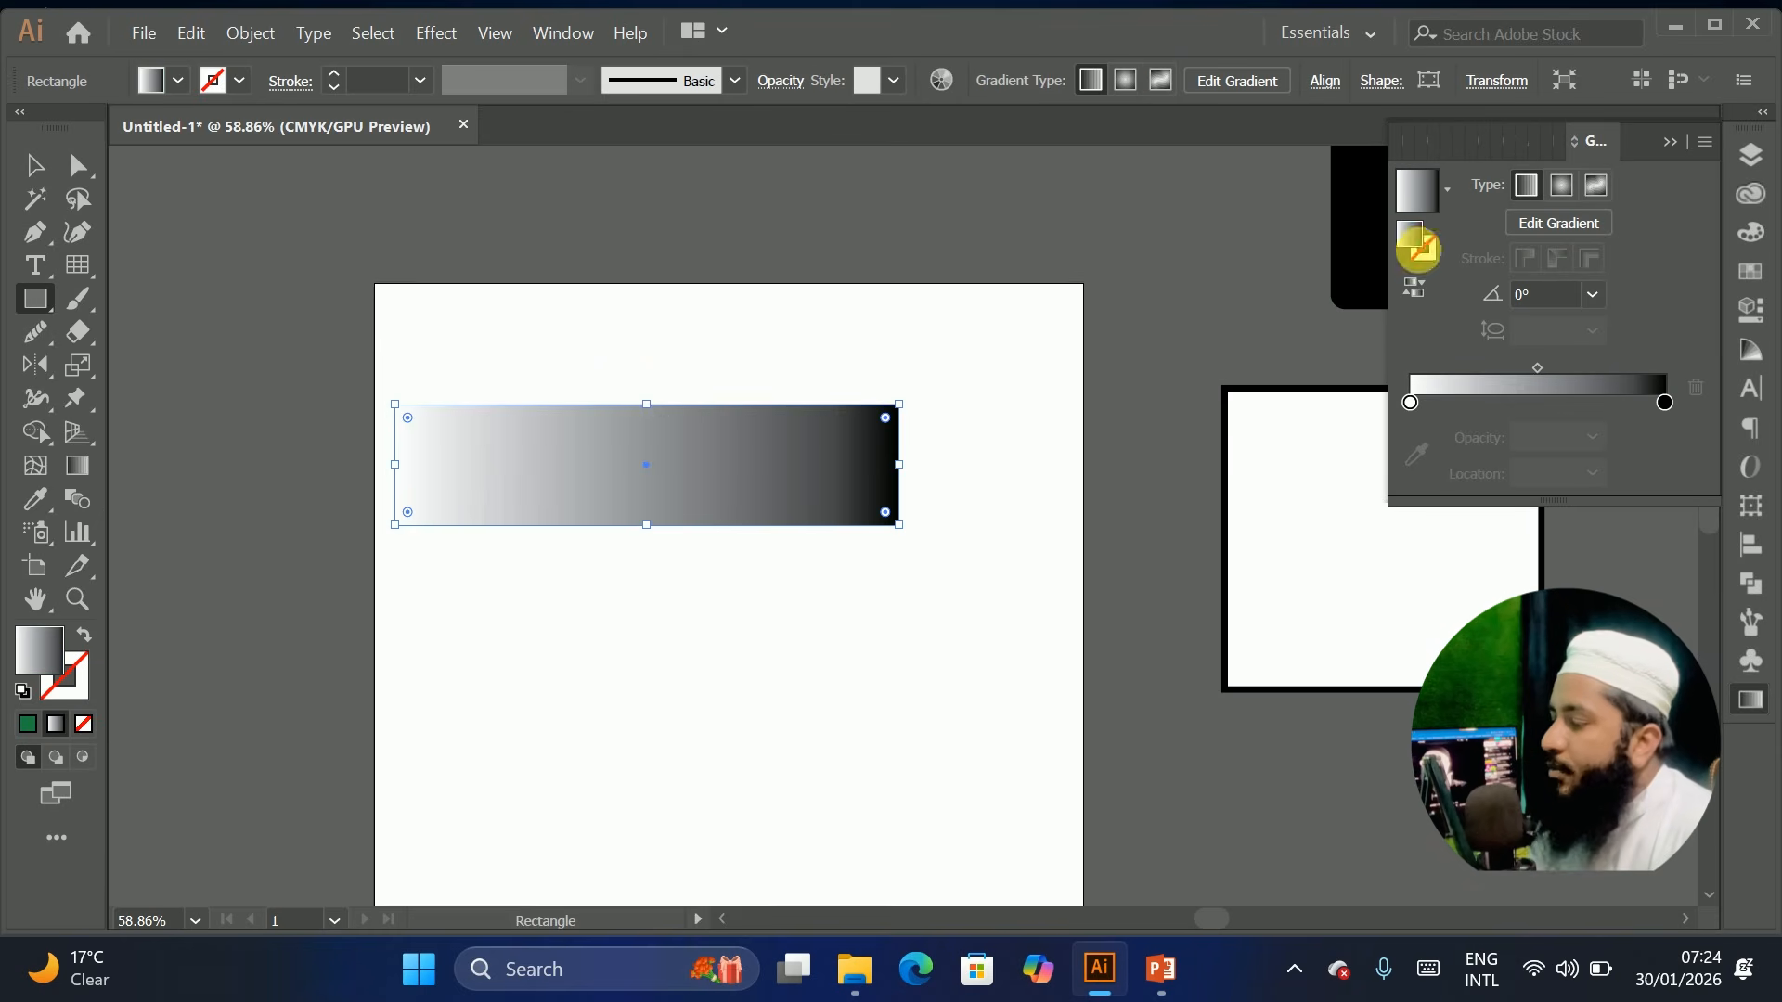
Change the gradient's white starting stop to the bright red swatch
click(1409, 403)
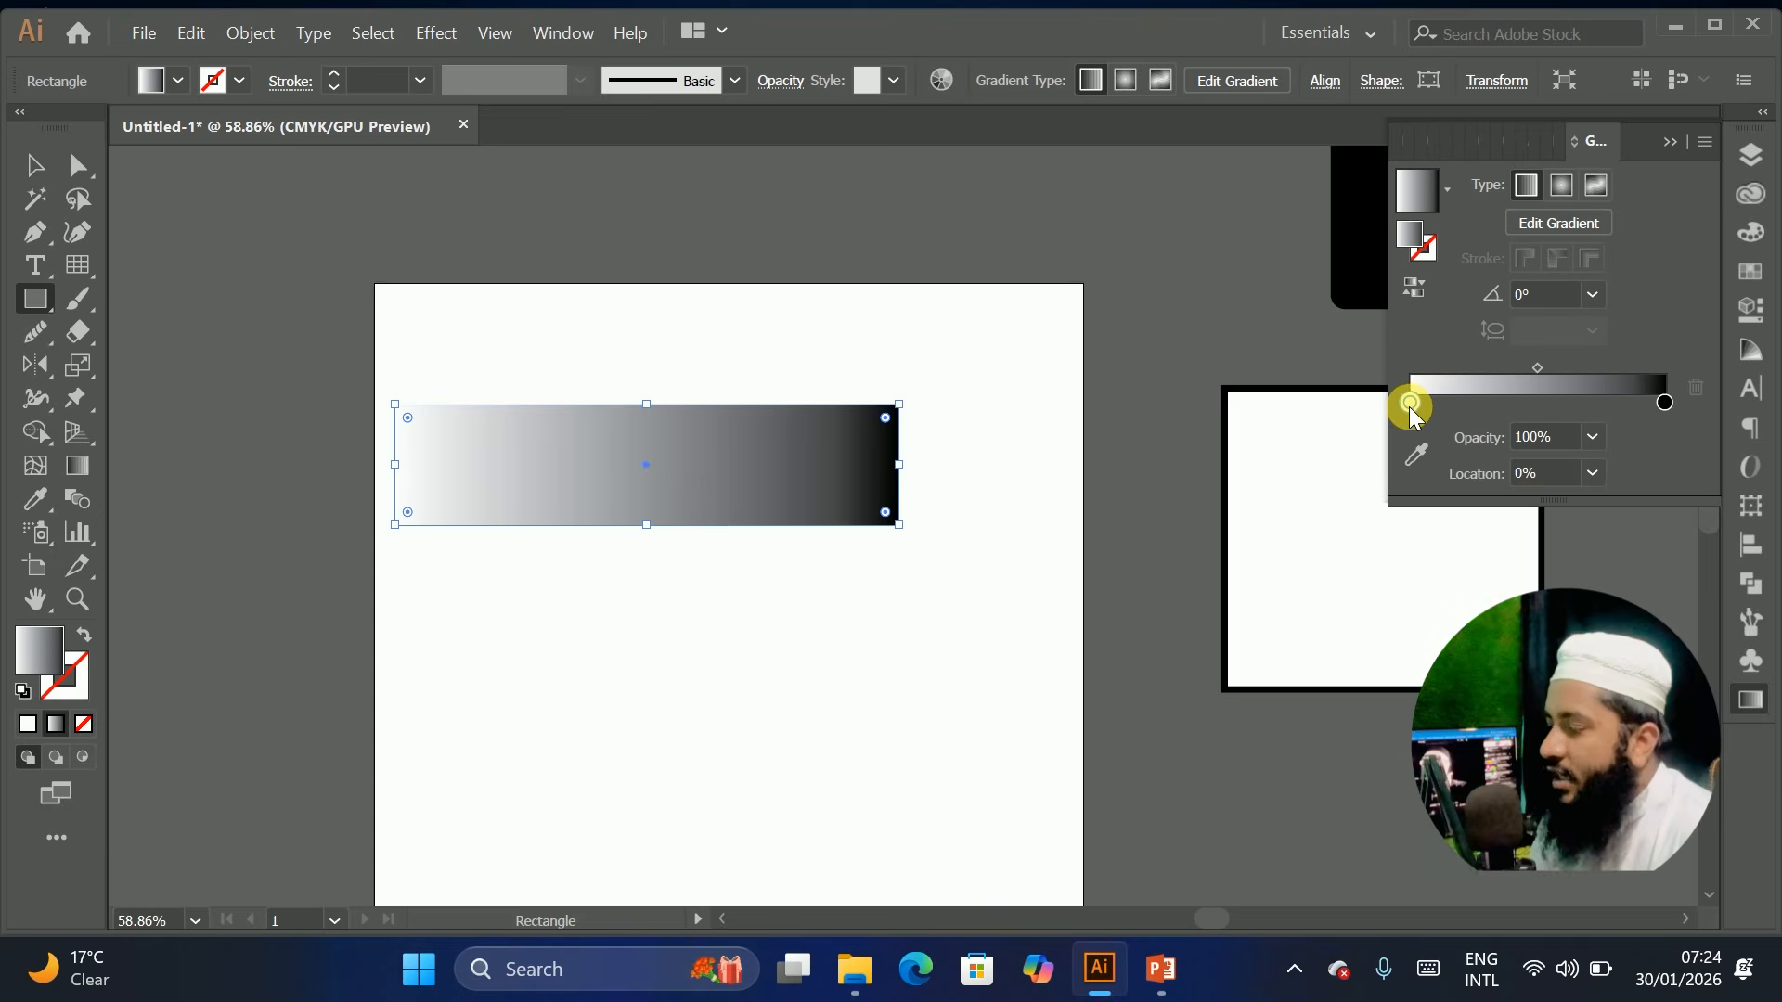
double_click(1410, 403)
click(1306, 547)
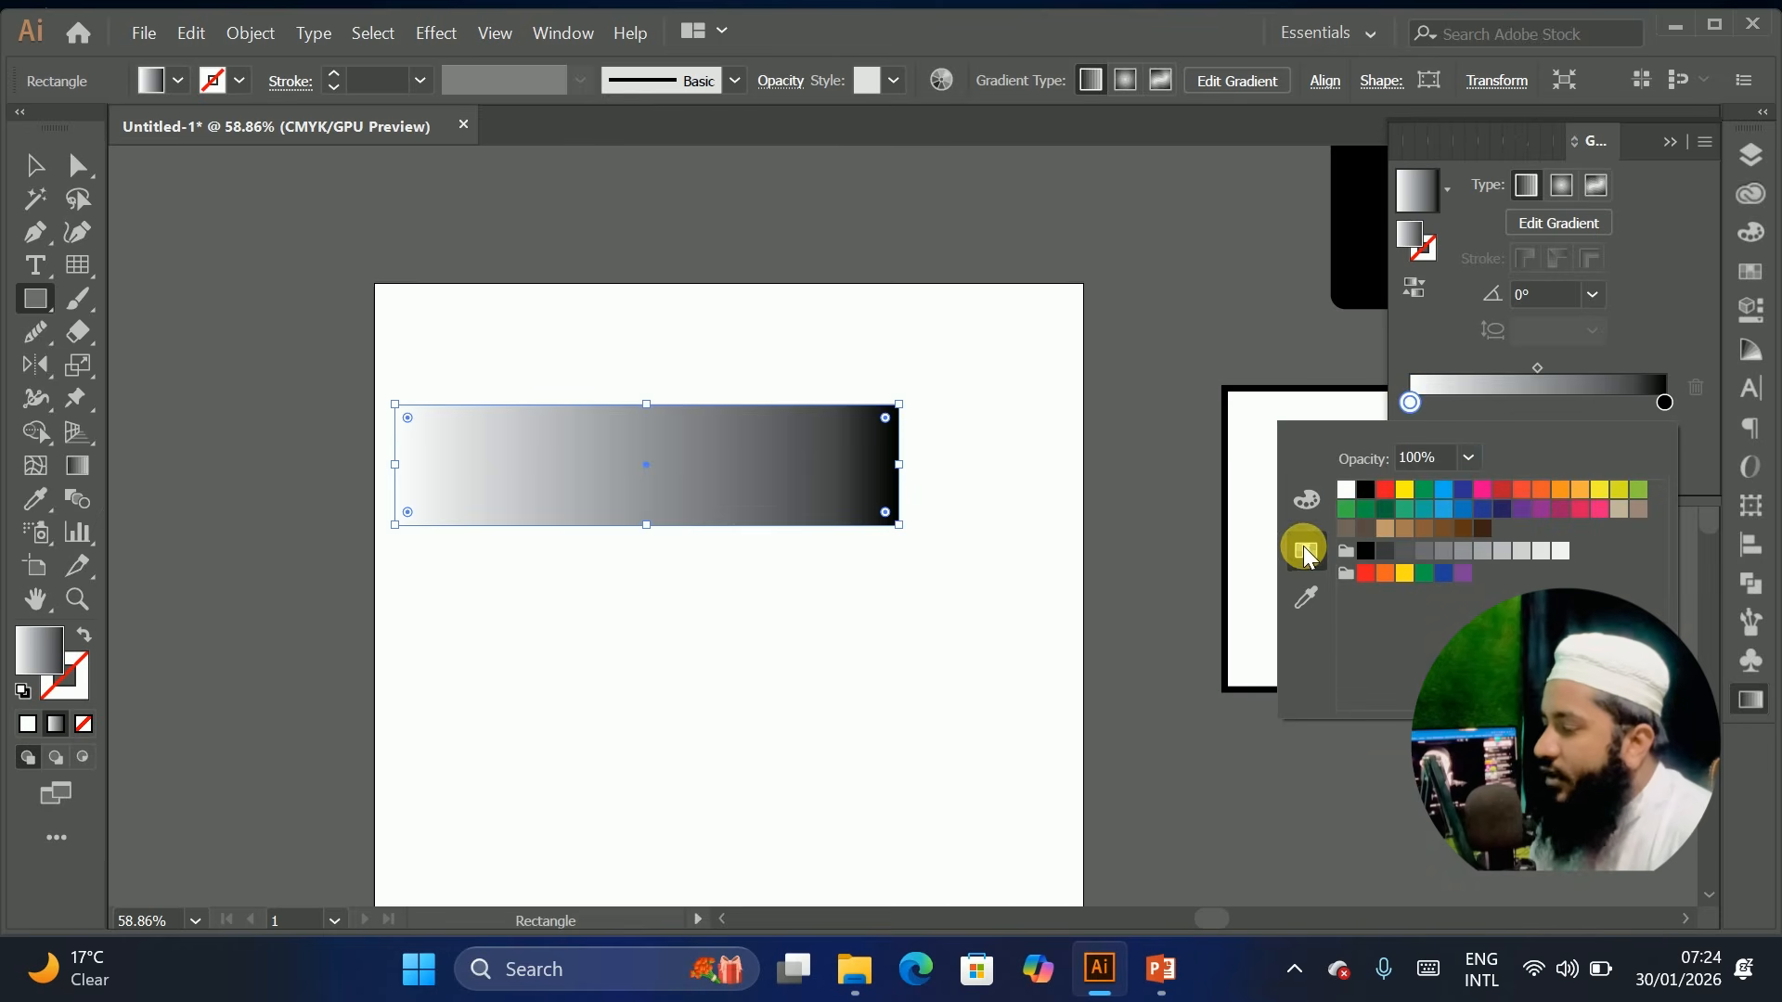
click(1392, 490)
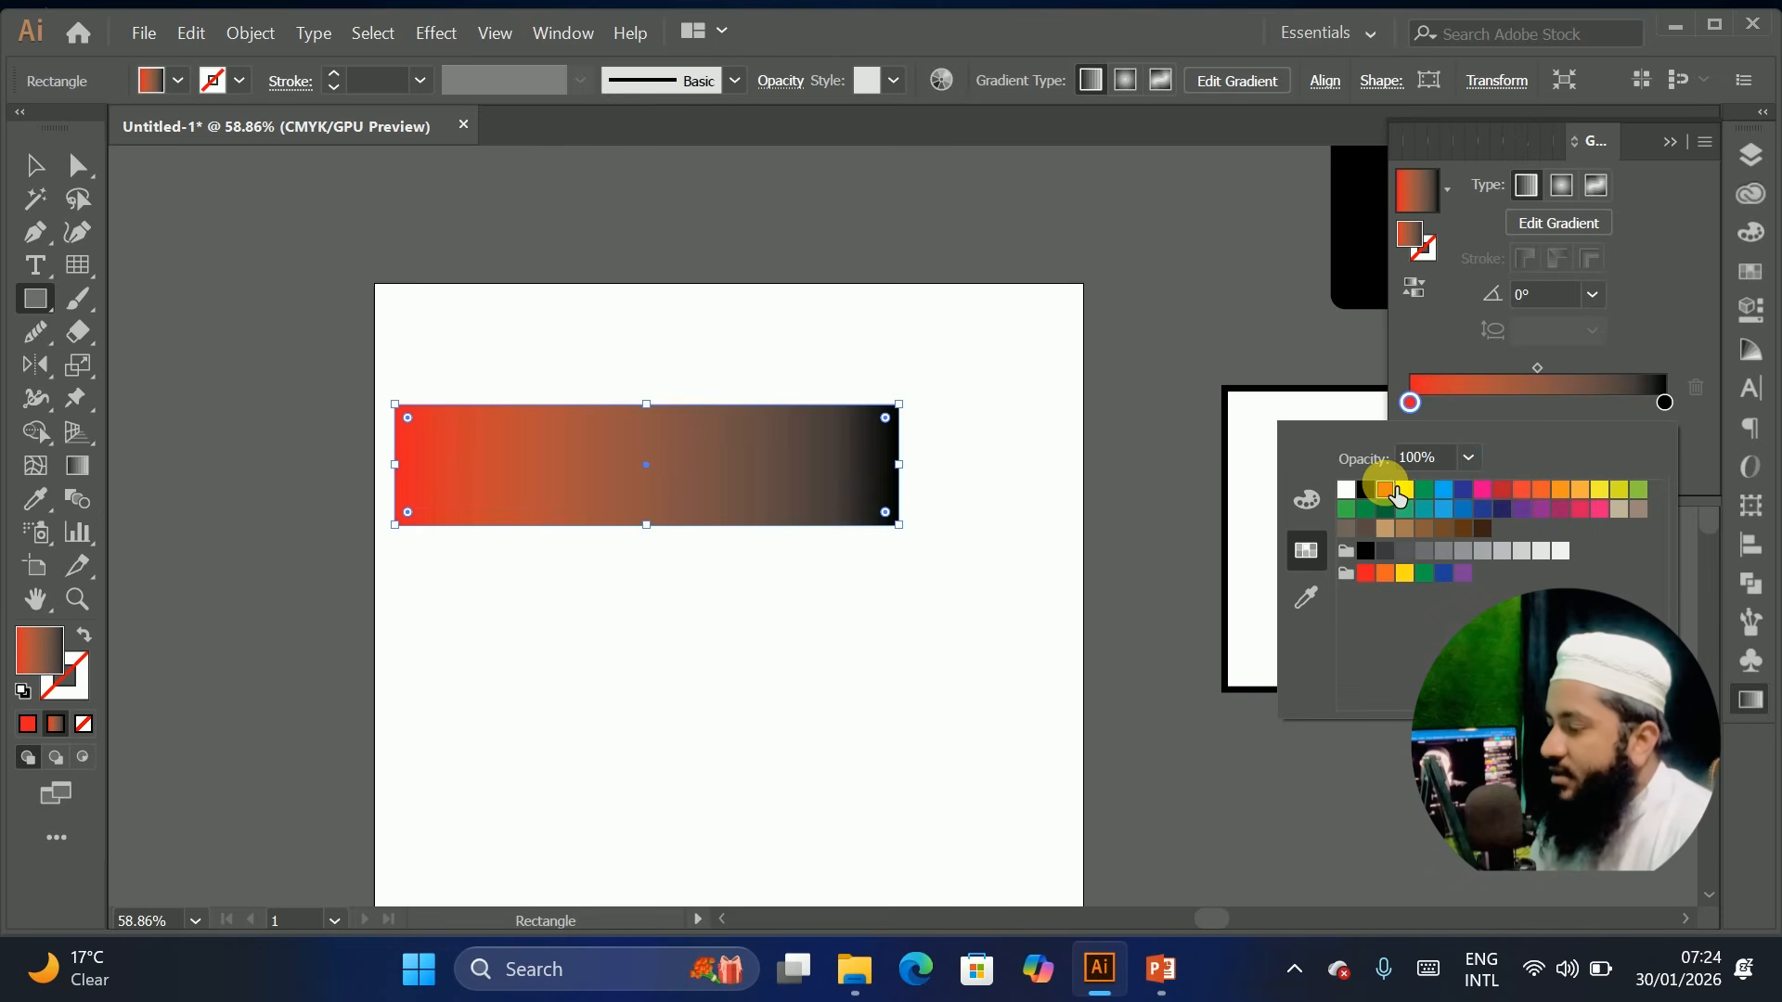
Change the gradient's black end stop to the darker red swatch, and deepen it to dark maroon by raising its black value
click(1665, 402)
double_click(1665, 403)
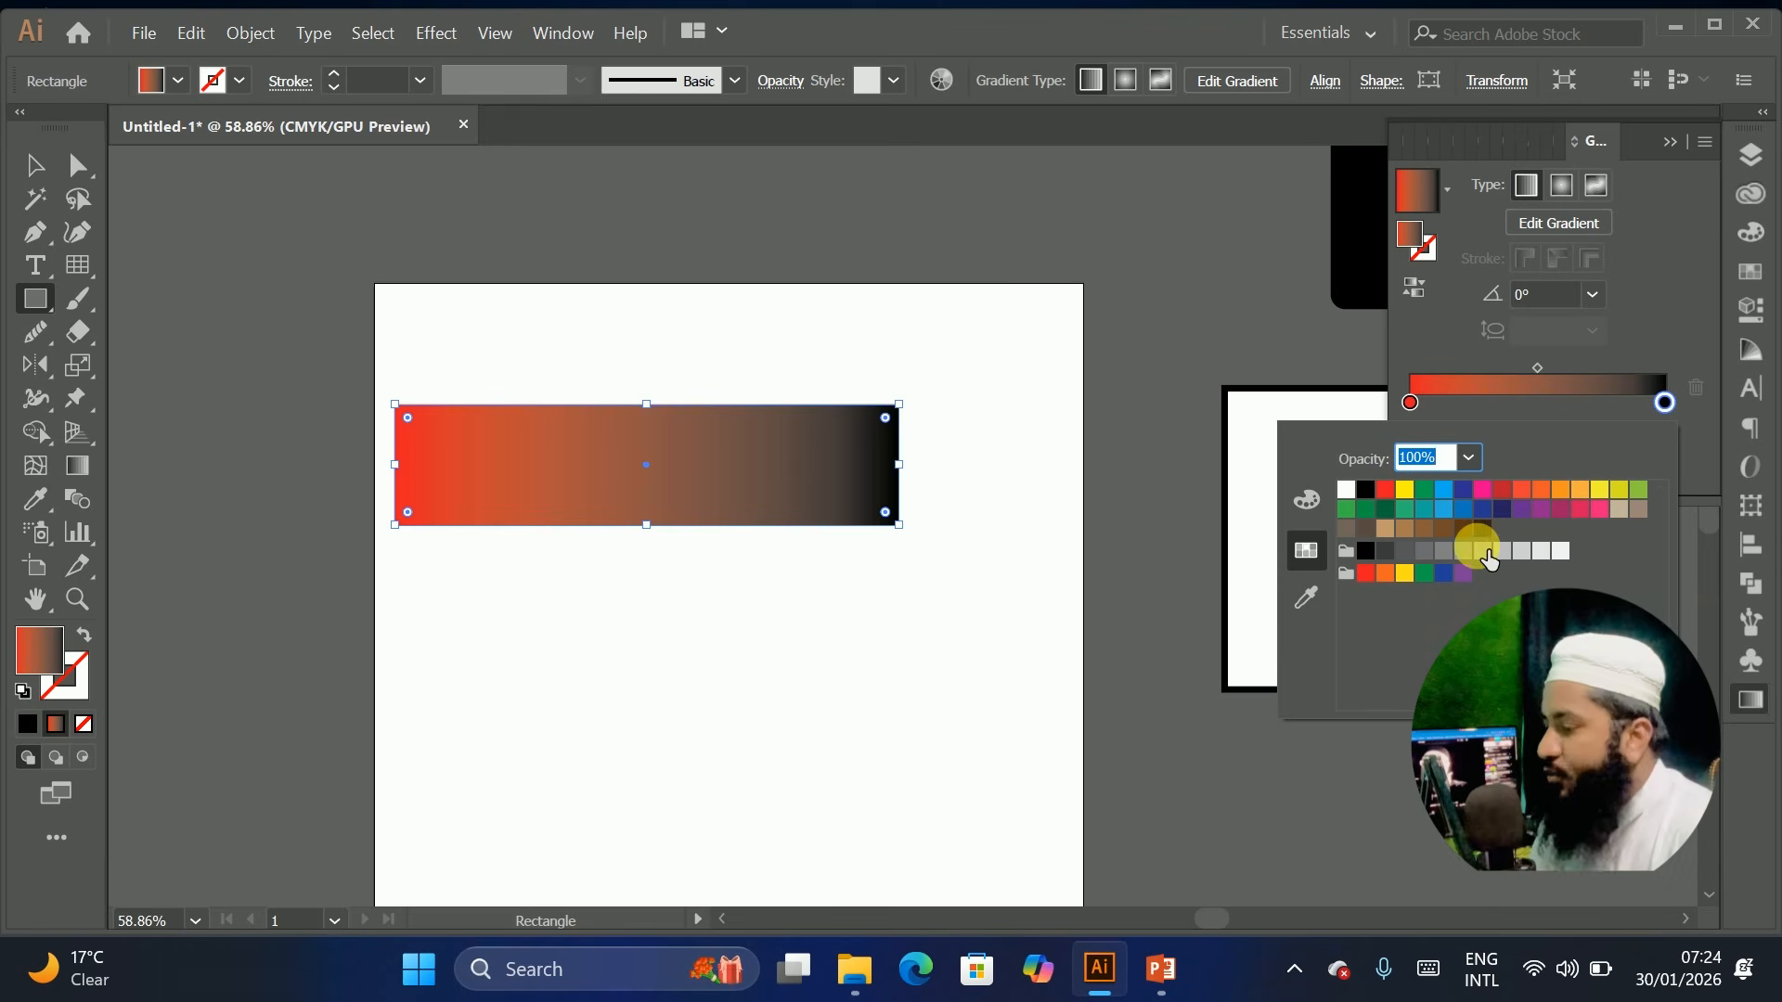
click(1503, 490)
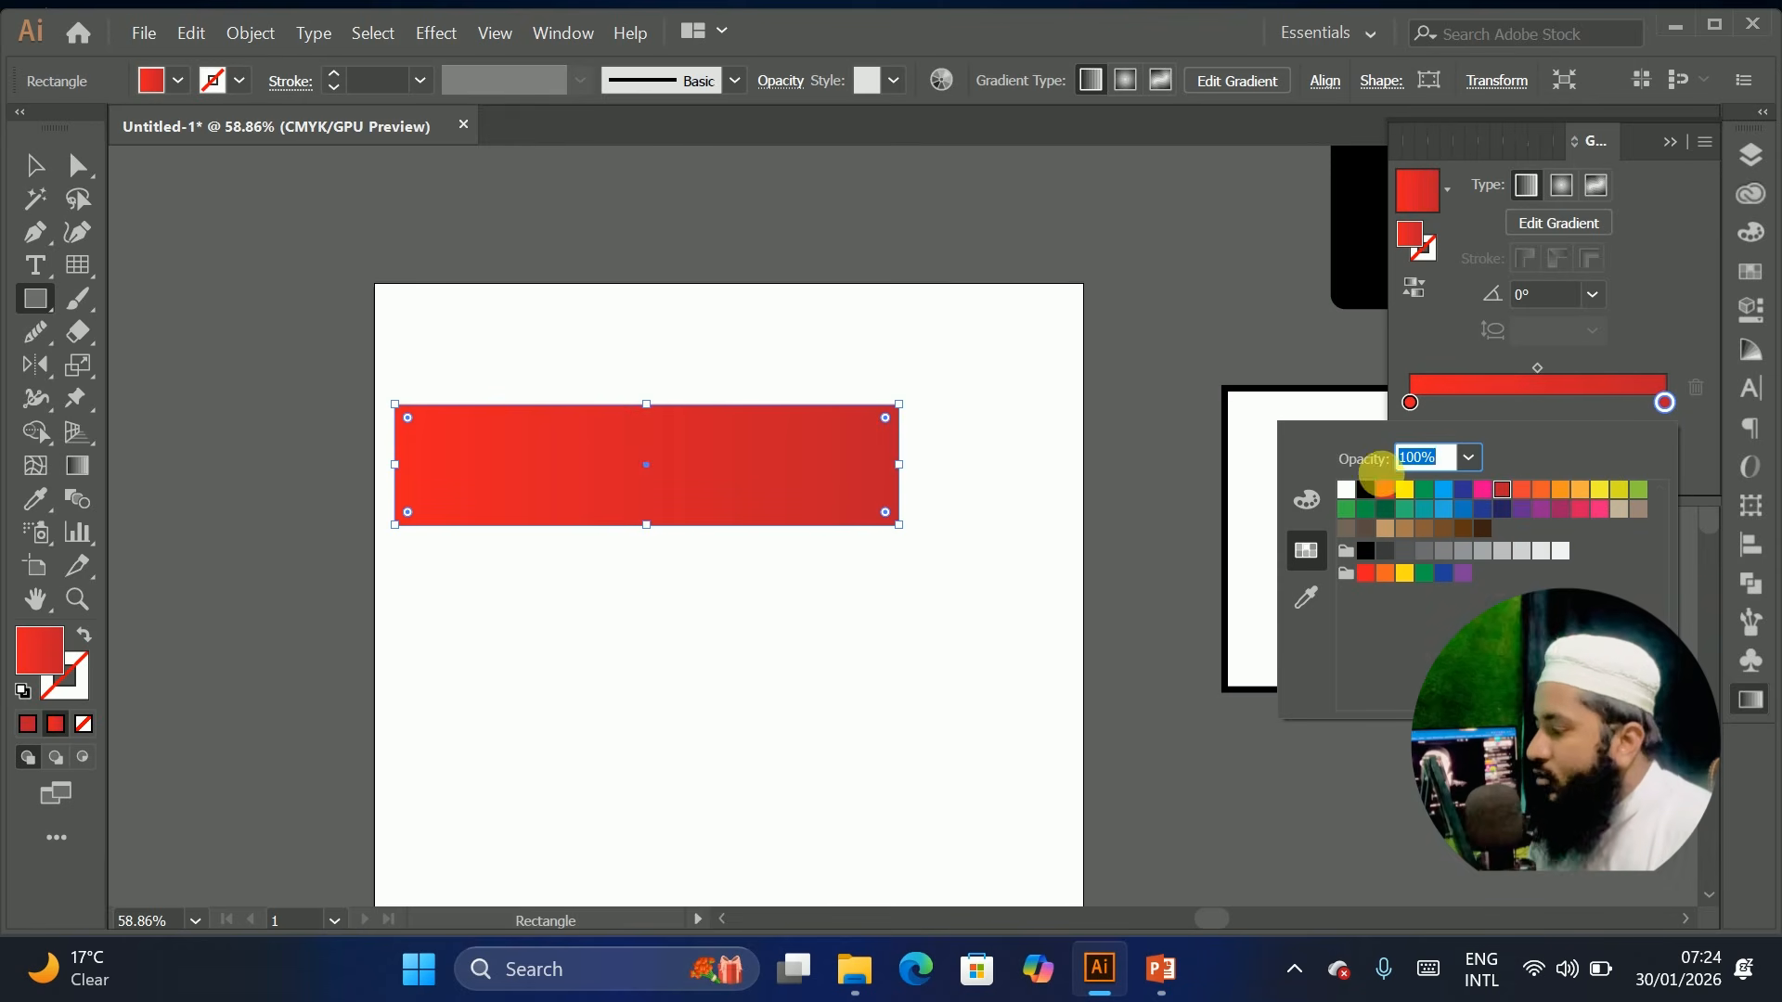
click(1309, 505)
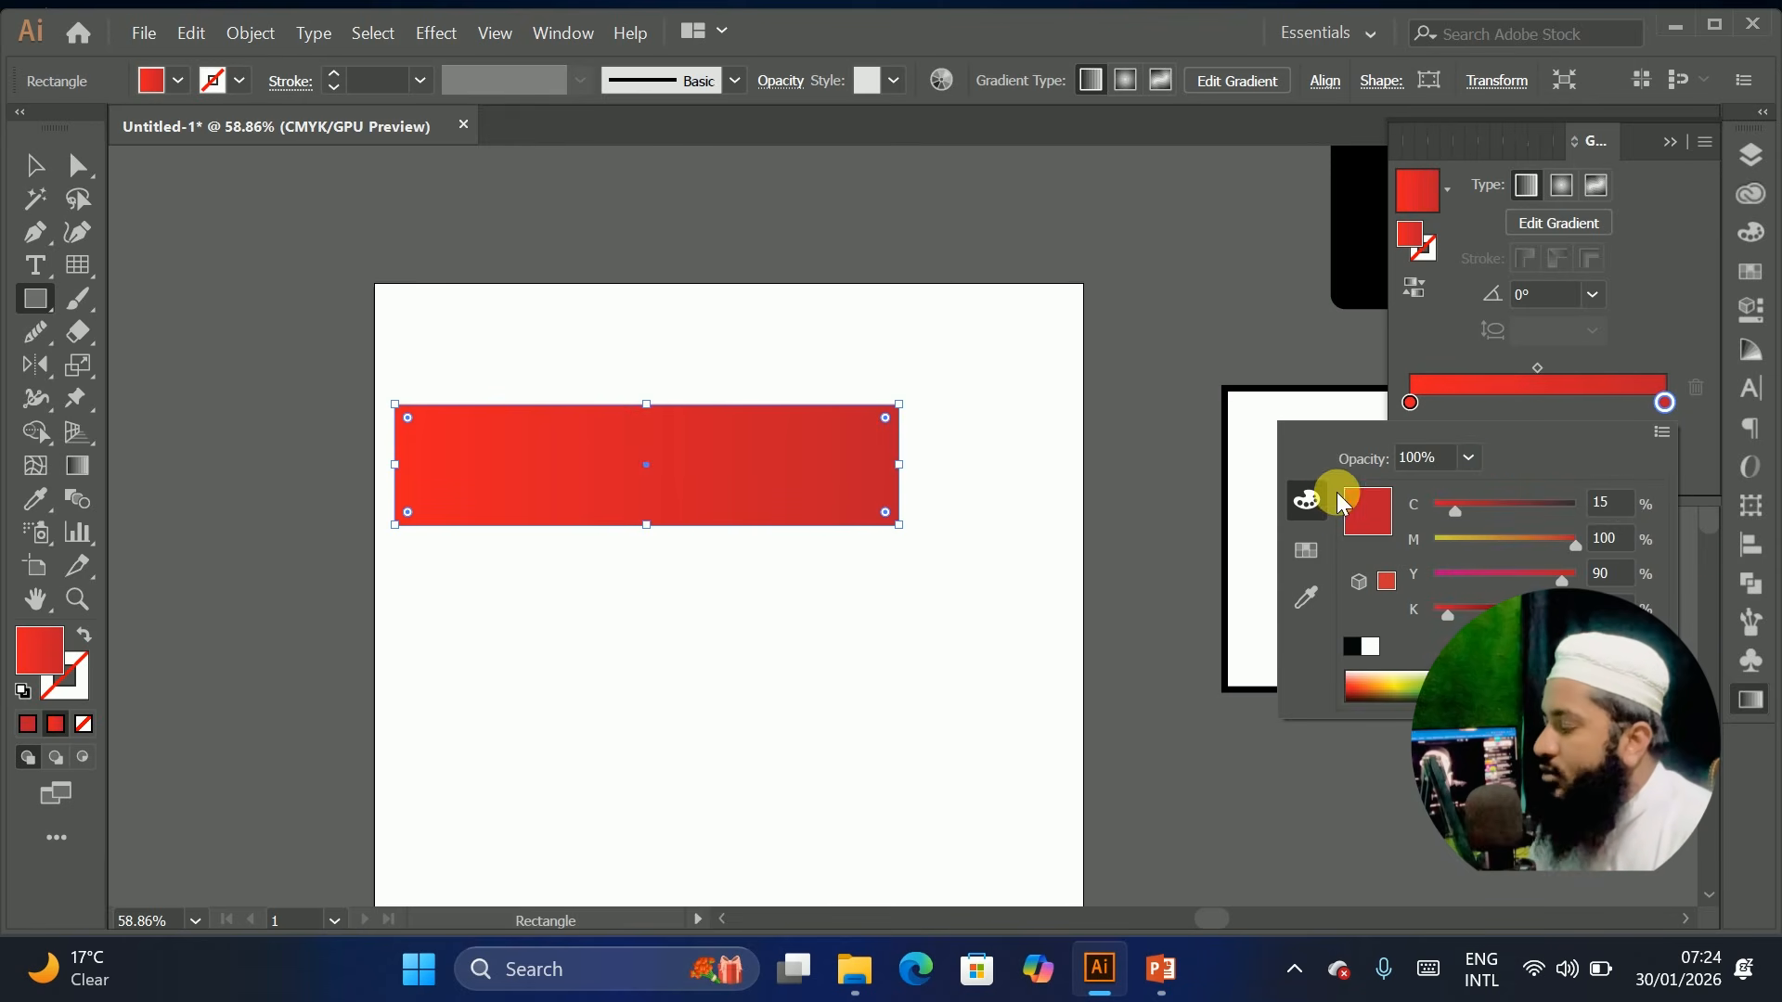
drag(1477, 610, 1515, 605)
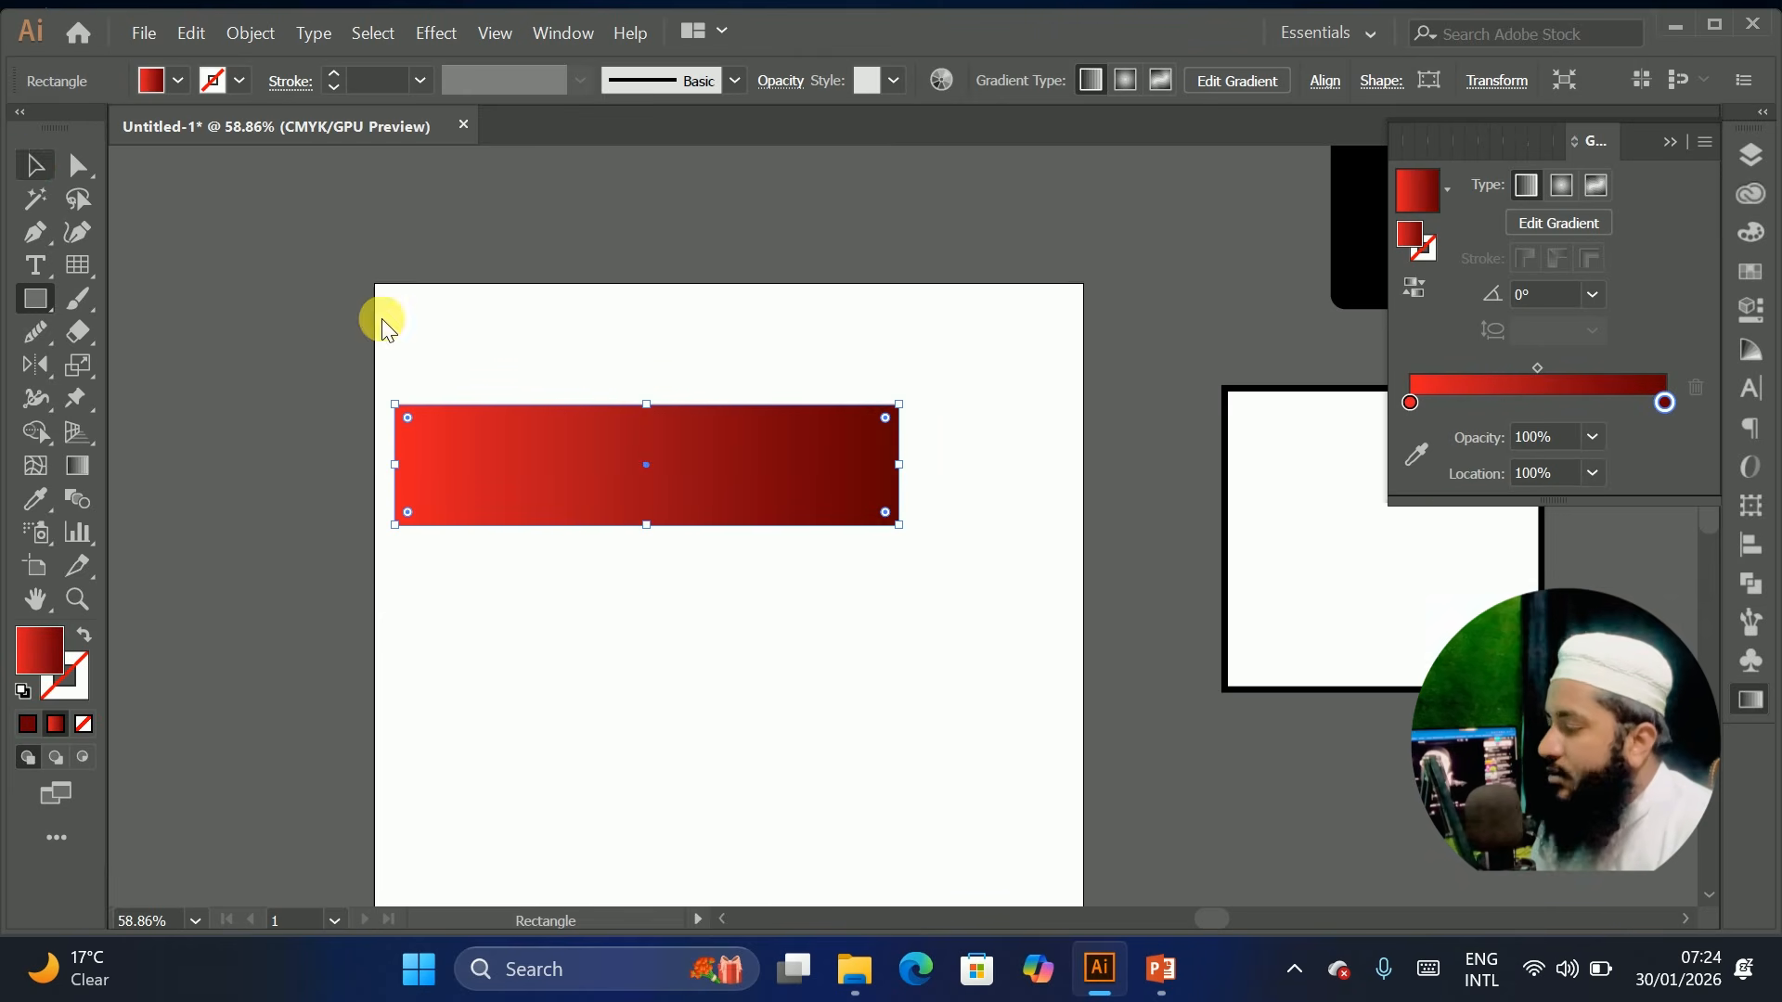
Enlarge the red gradient rectangle and position it so it spans most of the artboard's upper width
click(586, 367)
click(976, 529)
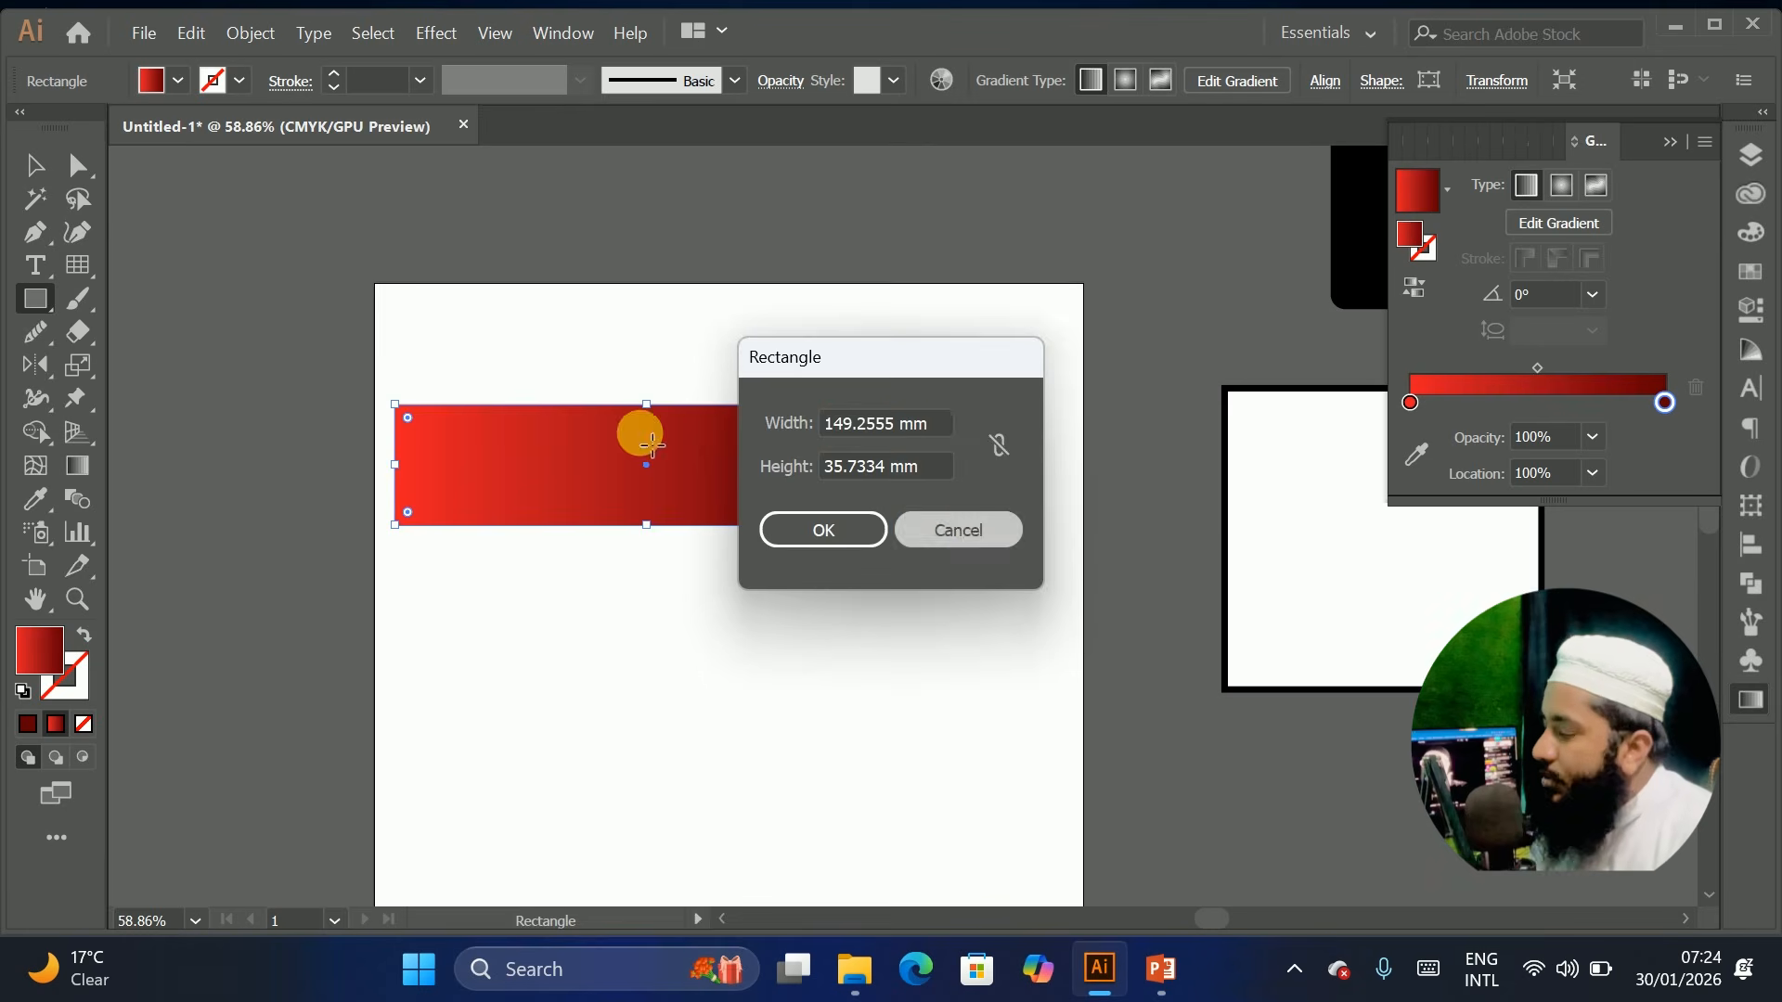
click(28, 165)
click(721, 358)
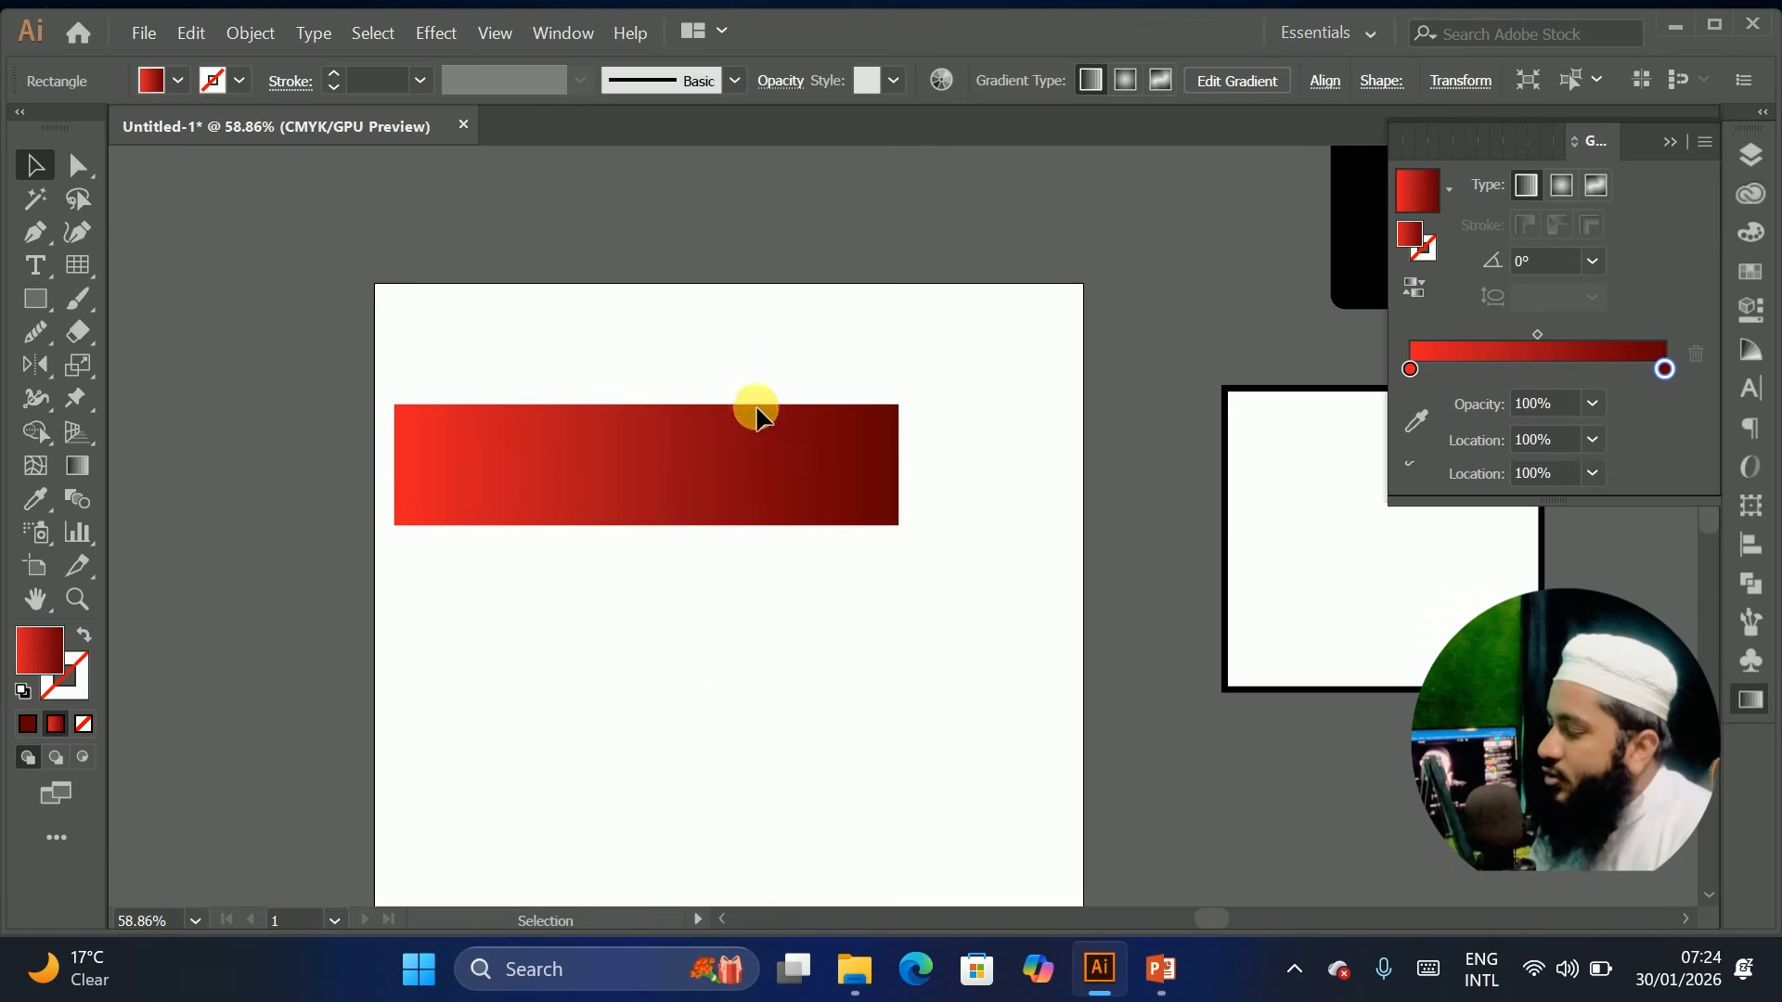
drag(624, 442, 875, 516)
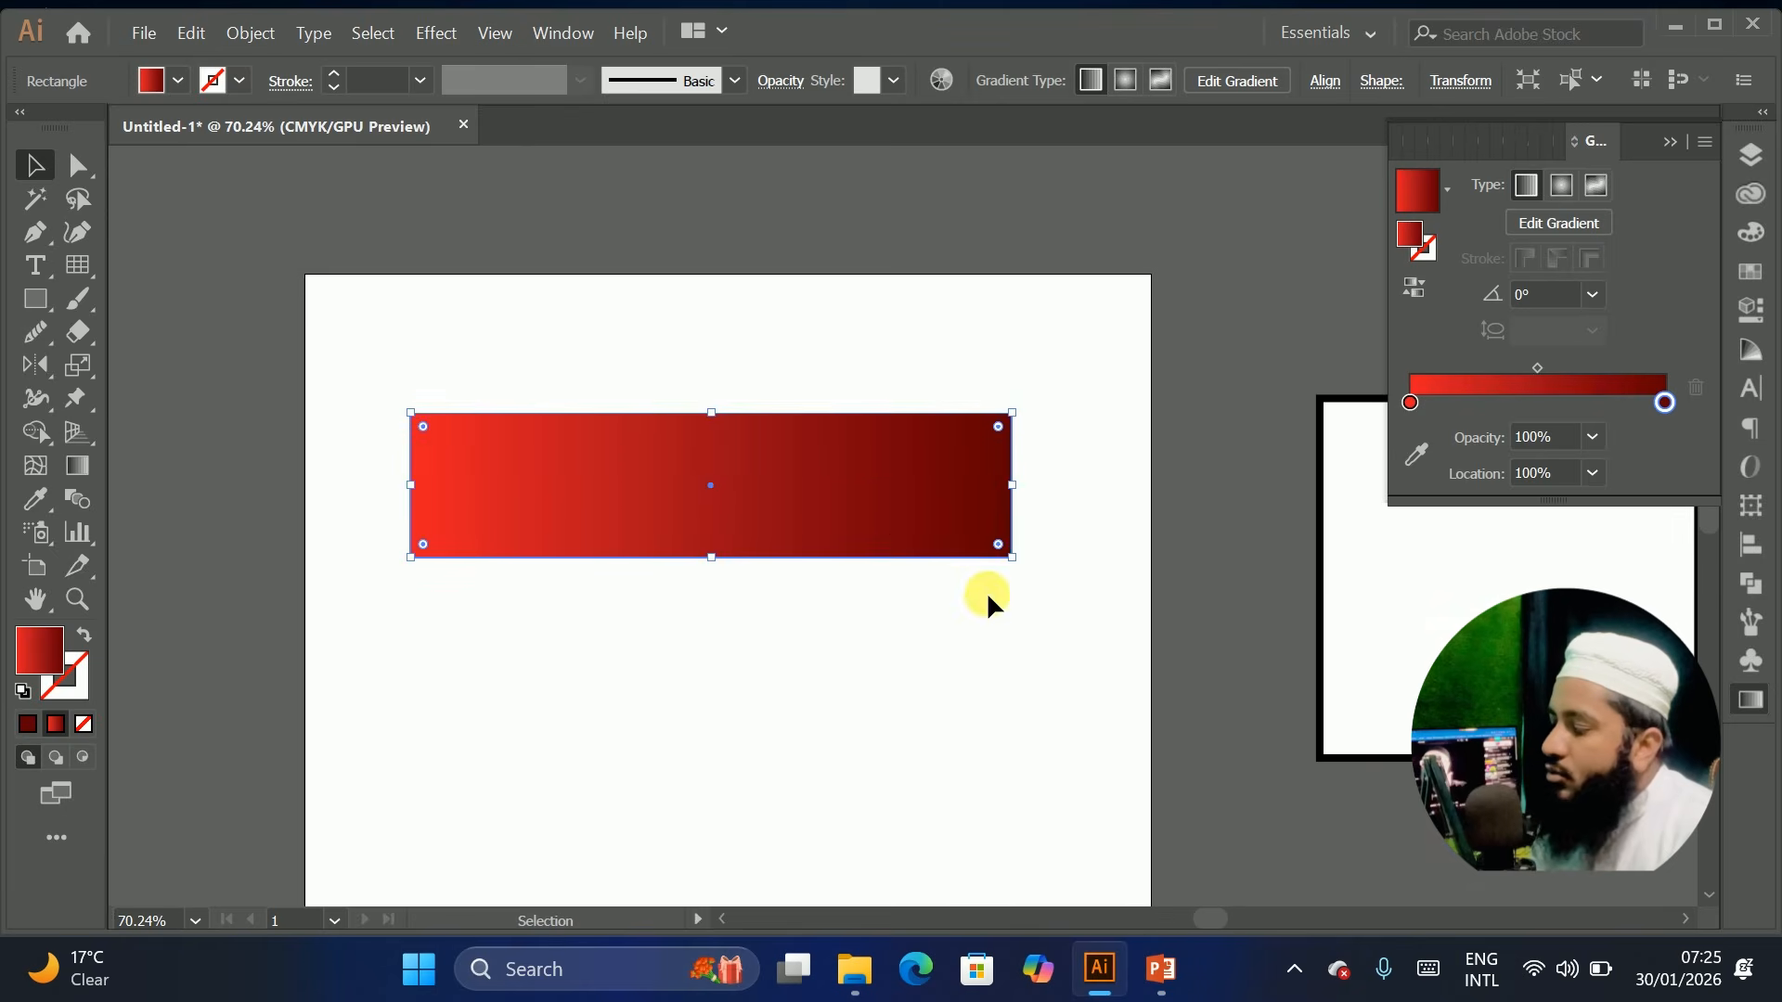
drag(1016, 561, 1129, 576)
drag(958, 510, 898, 464)
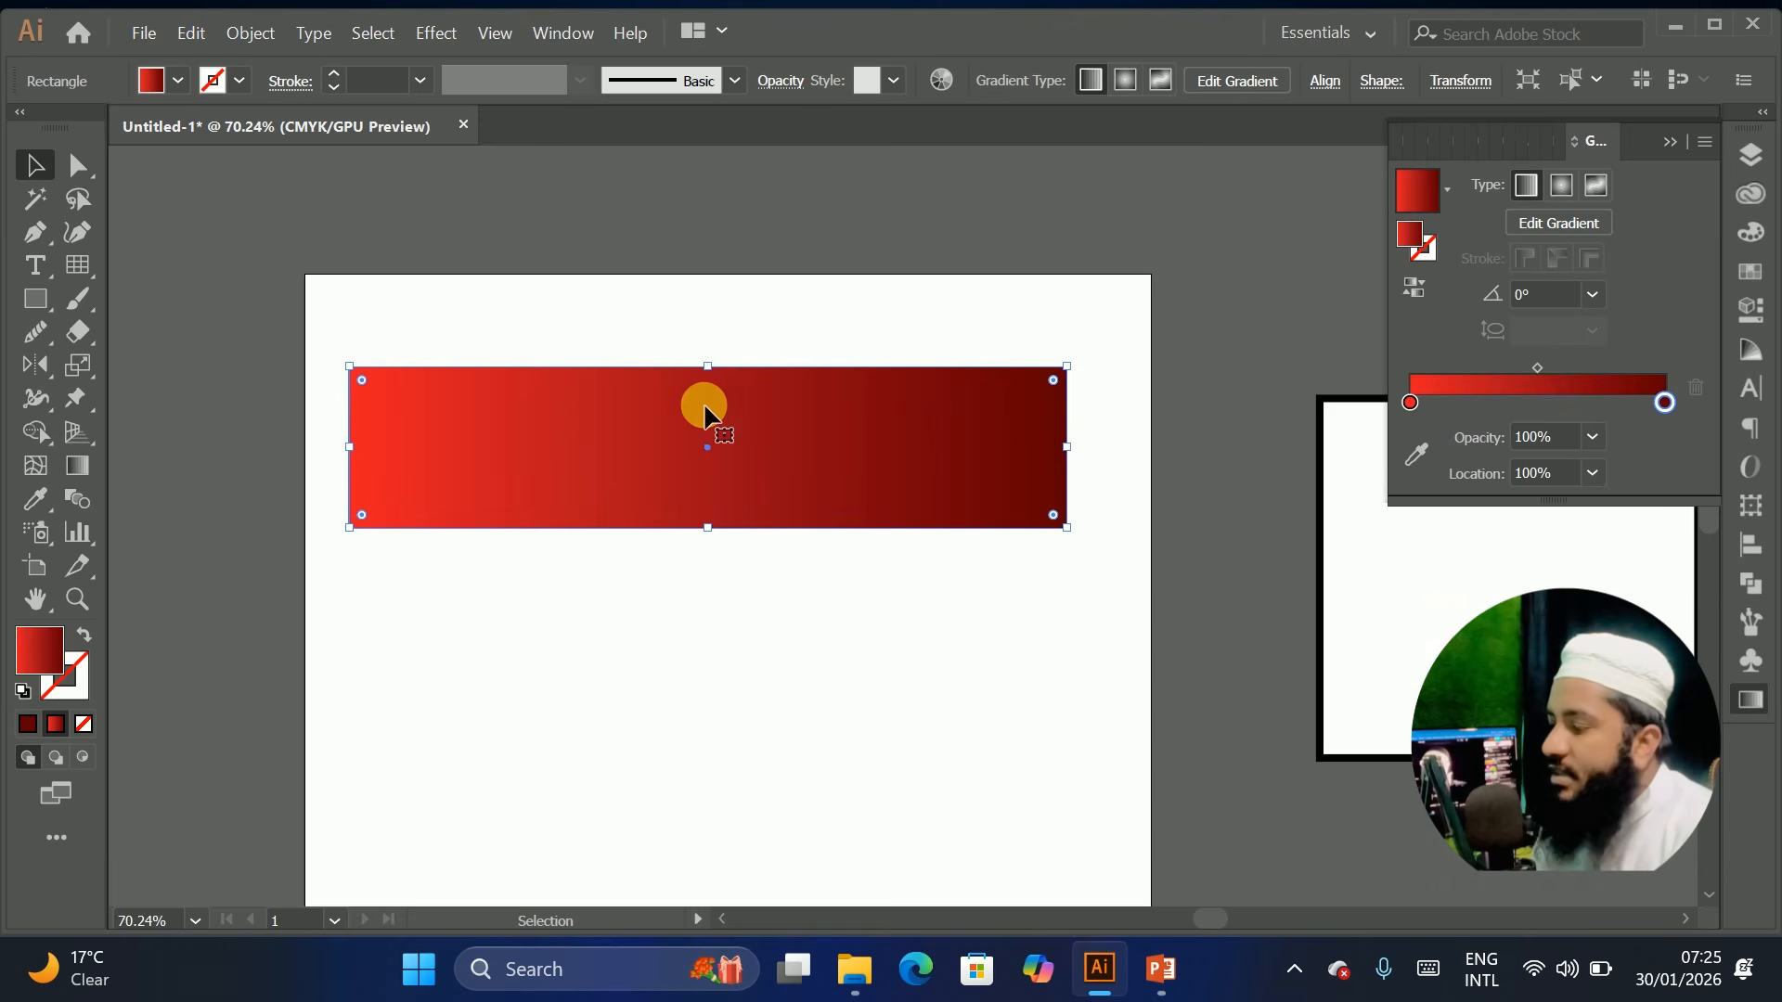
Add a gradient stop at about 40% by duplicating the red one, set its magenta to 42% for orange, and deselect the rectangle
drag(1405, 399, 1515, 398)
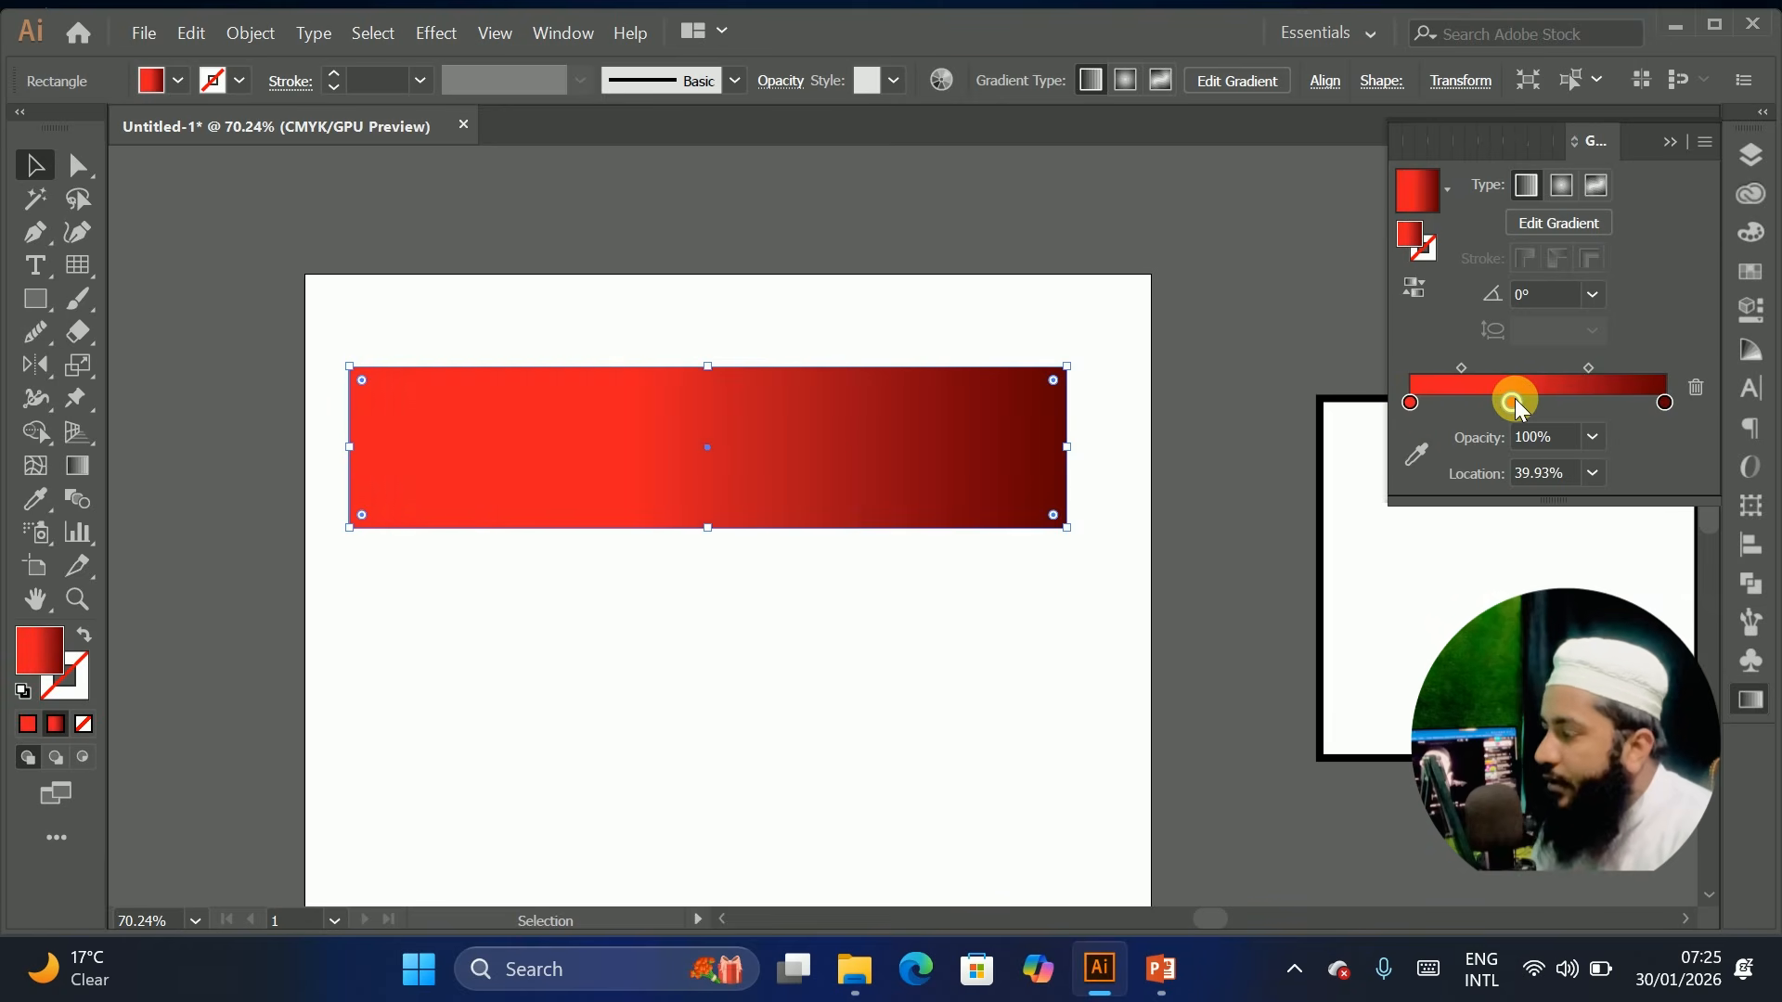
double_click(1512, 400)
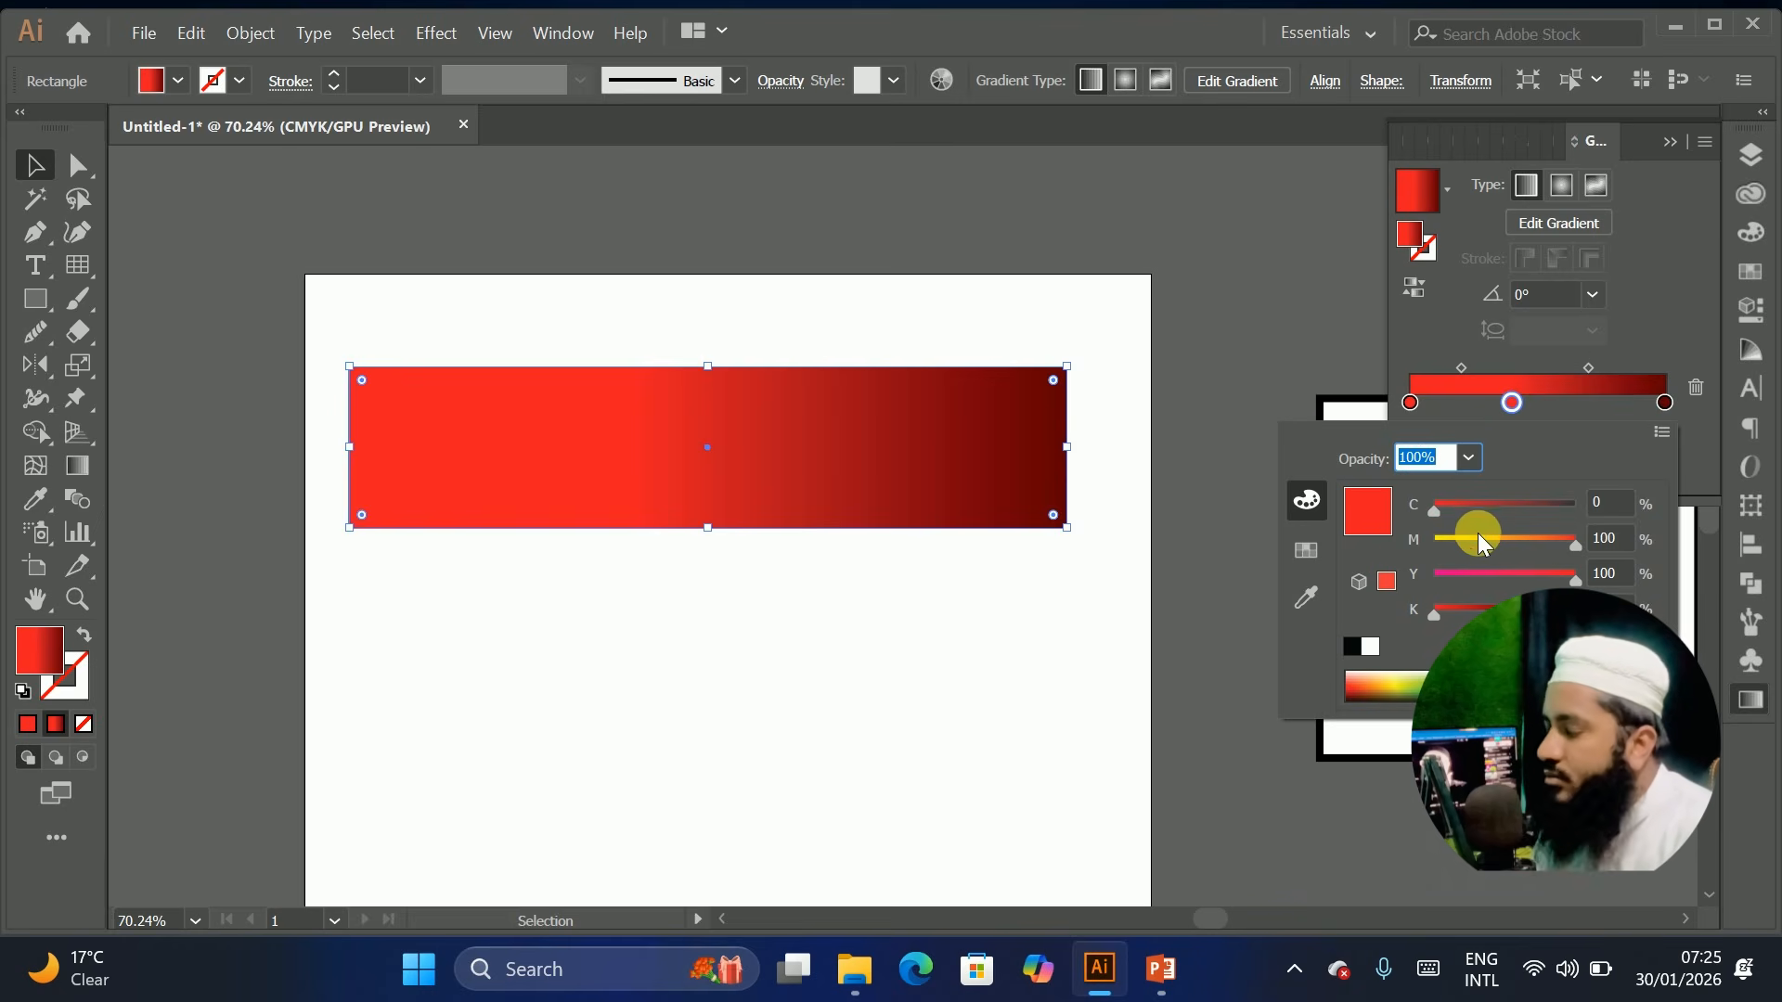
drag(1477, 533, 1494, 548)
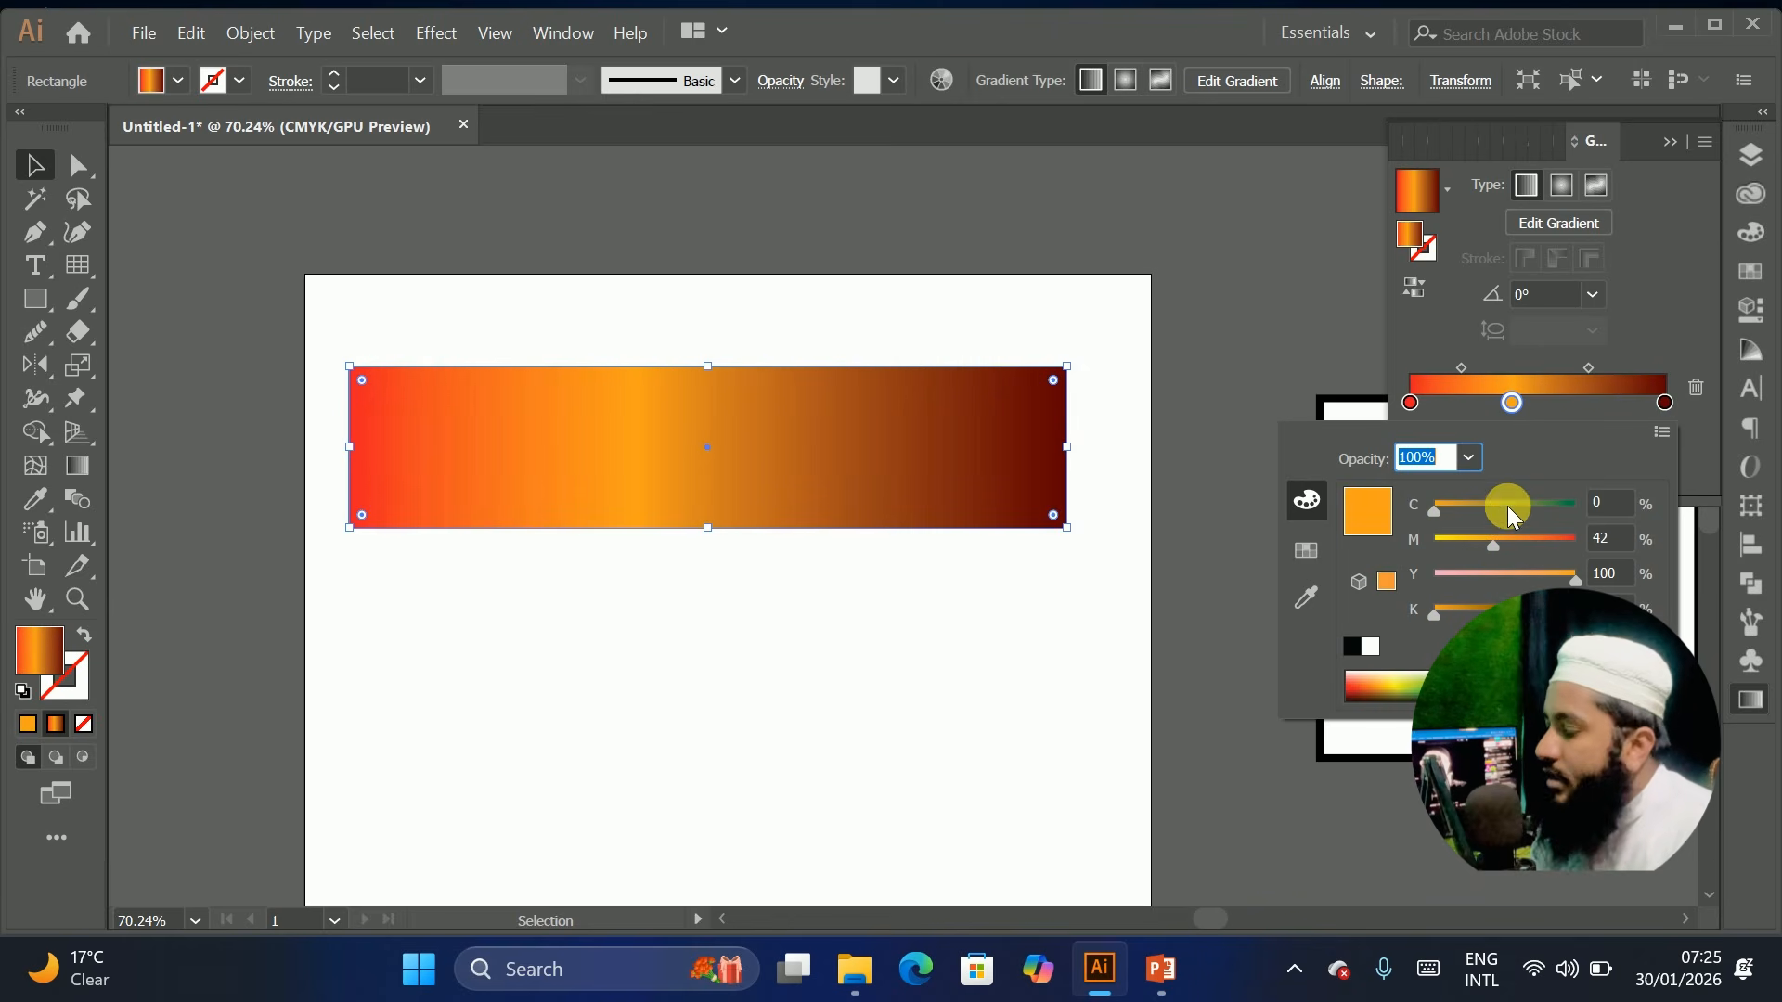
click(31, 162)
click(566, 632)
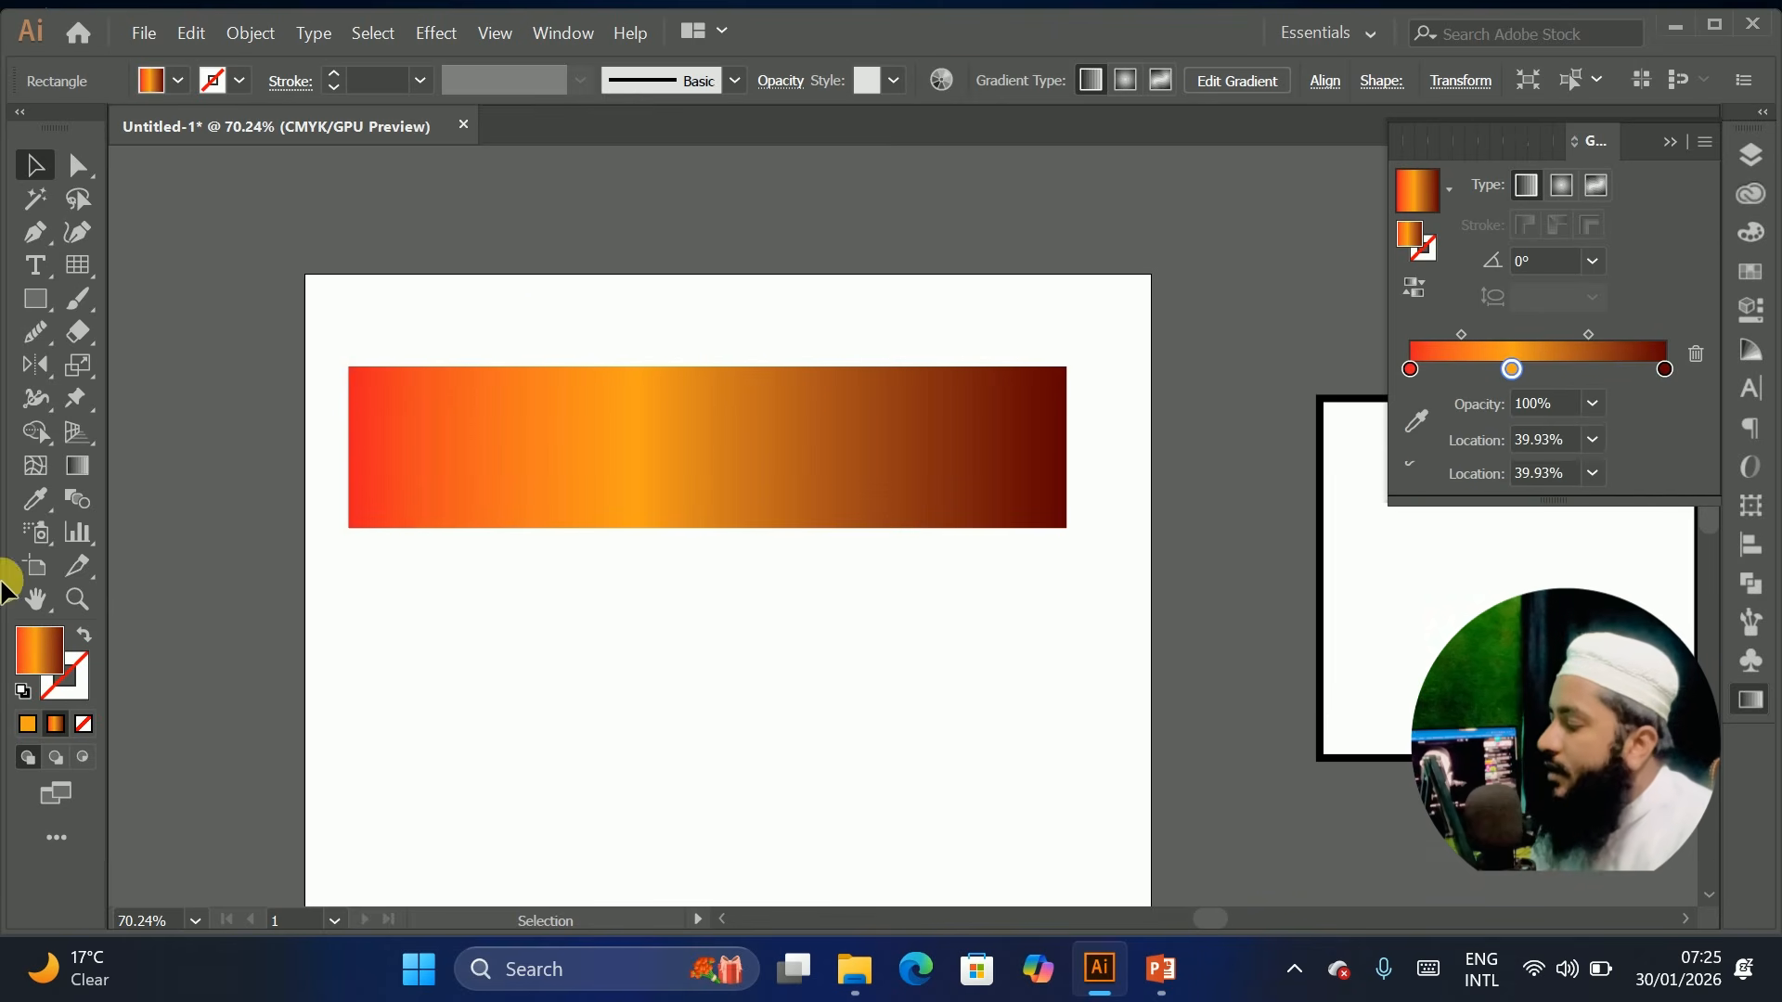
Try a radial gradient on the rectangle, and return it to a linear one
drag(505, 498, 430, 424)
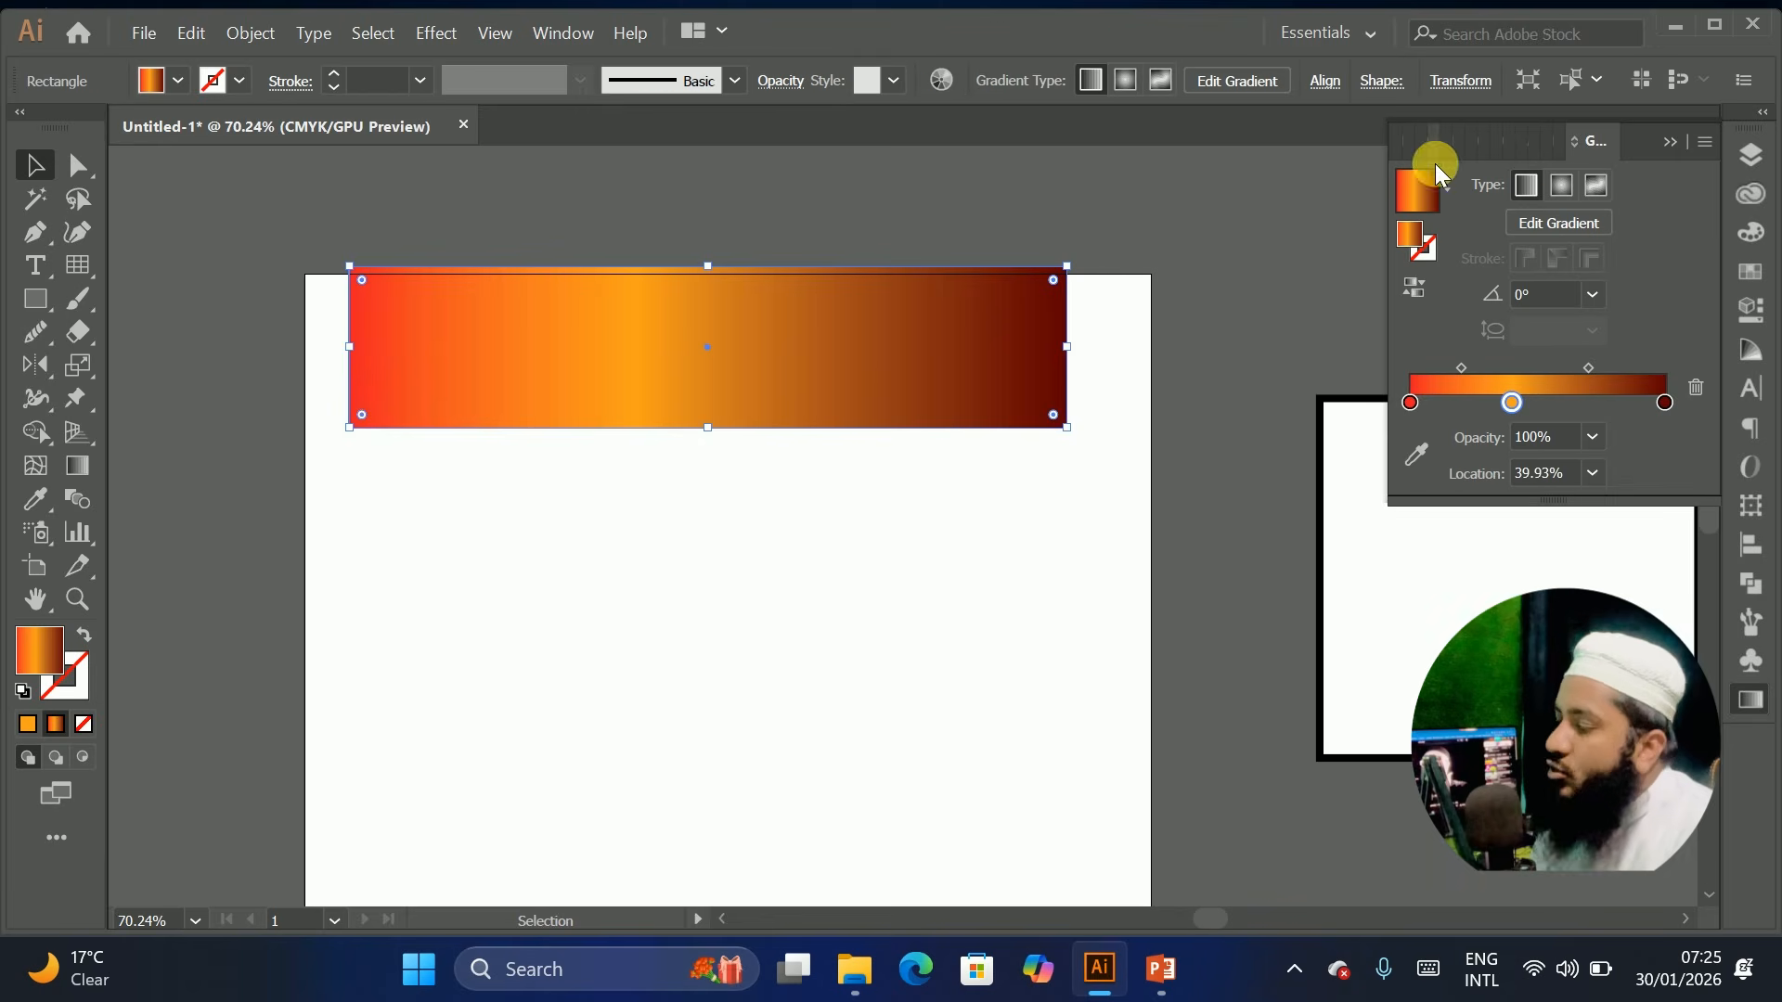
click(1565, 186)
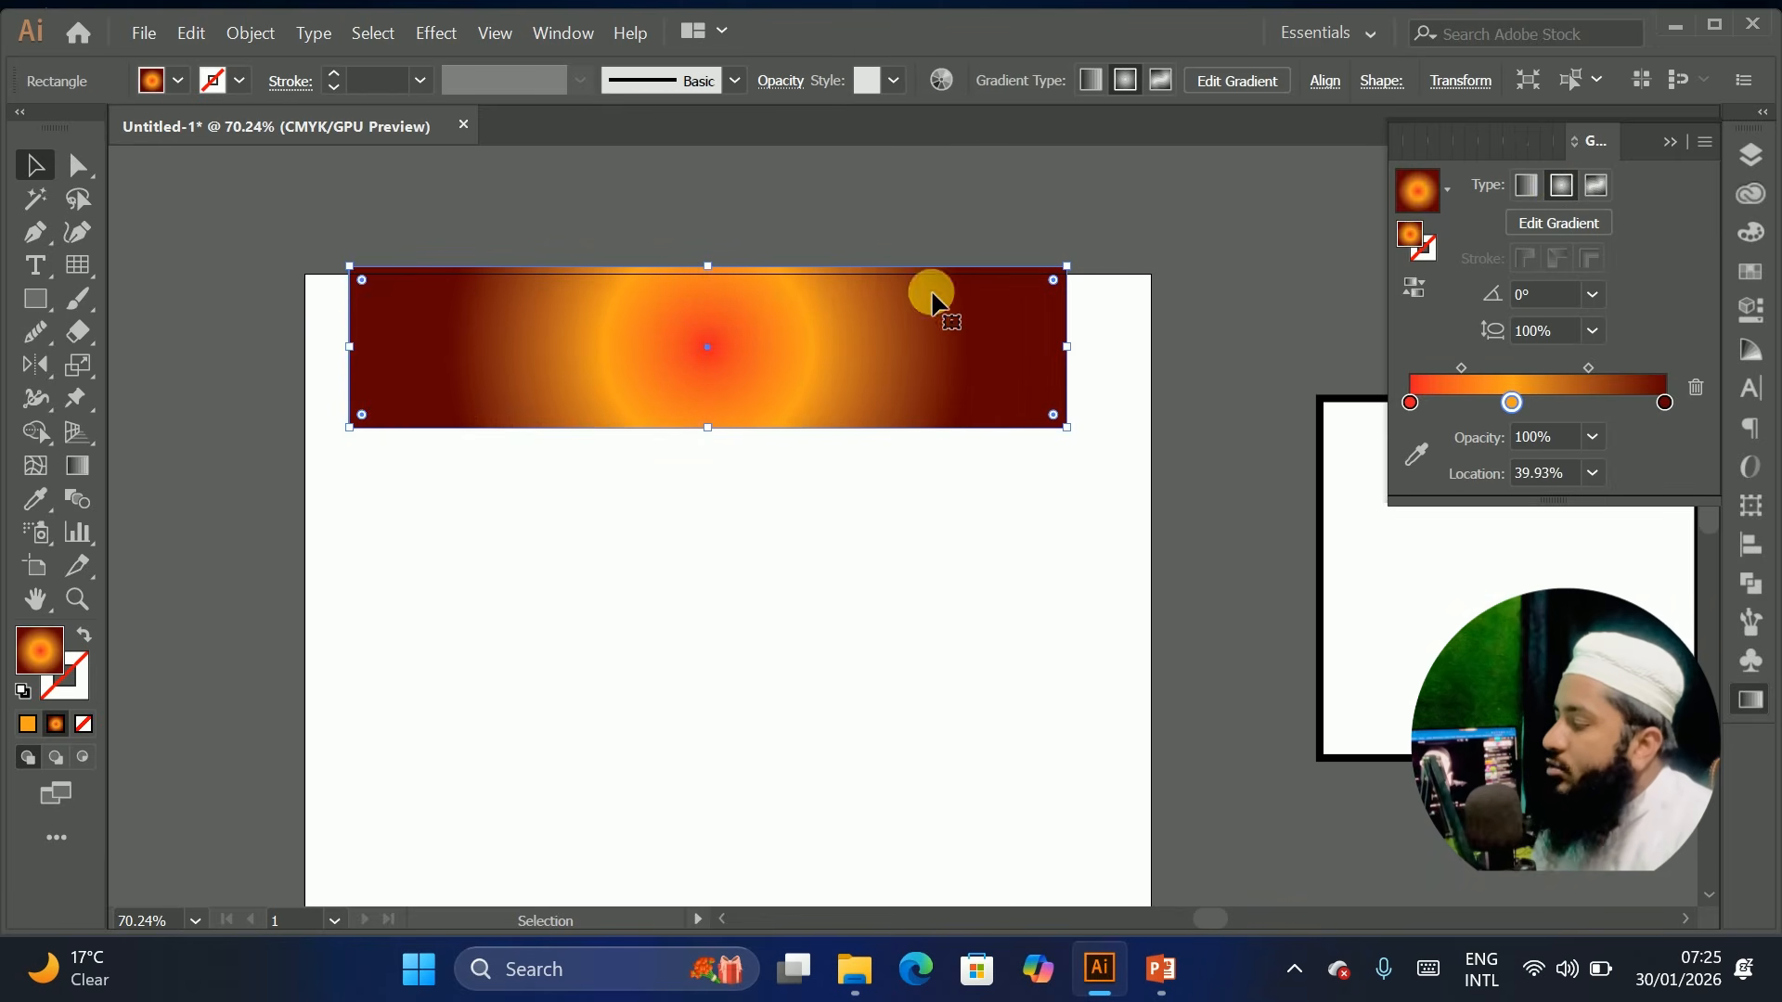
click(1525, 184)
drag(751, 357, 703, 469)
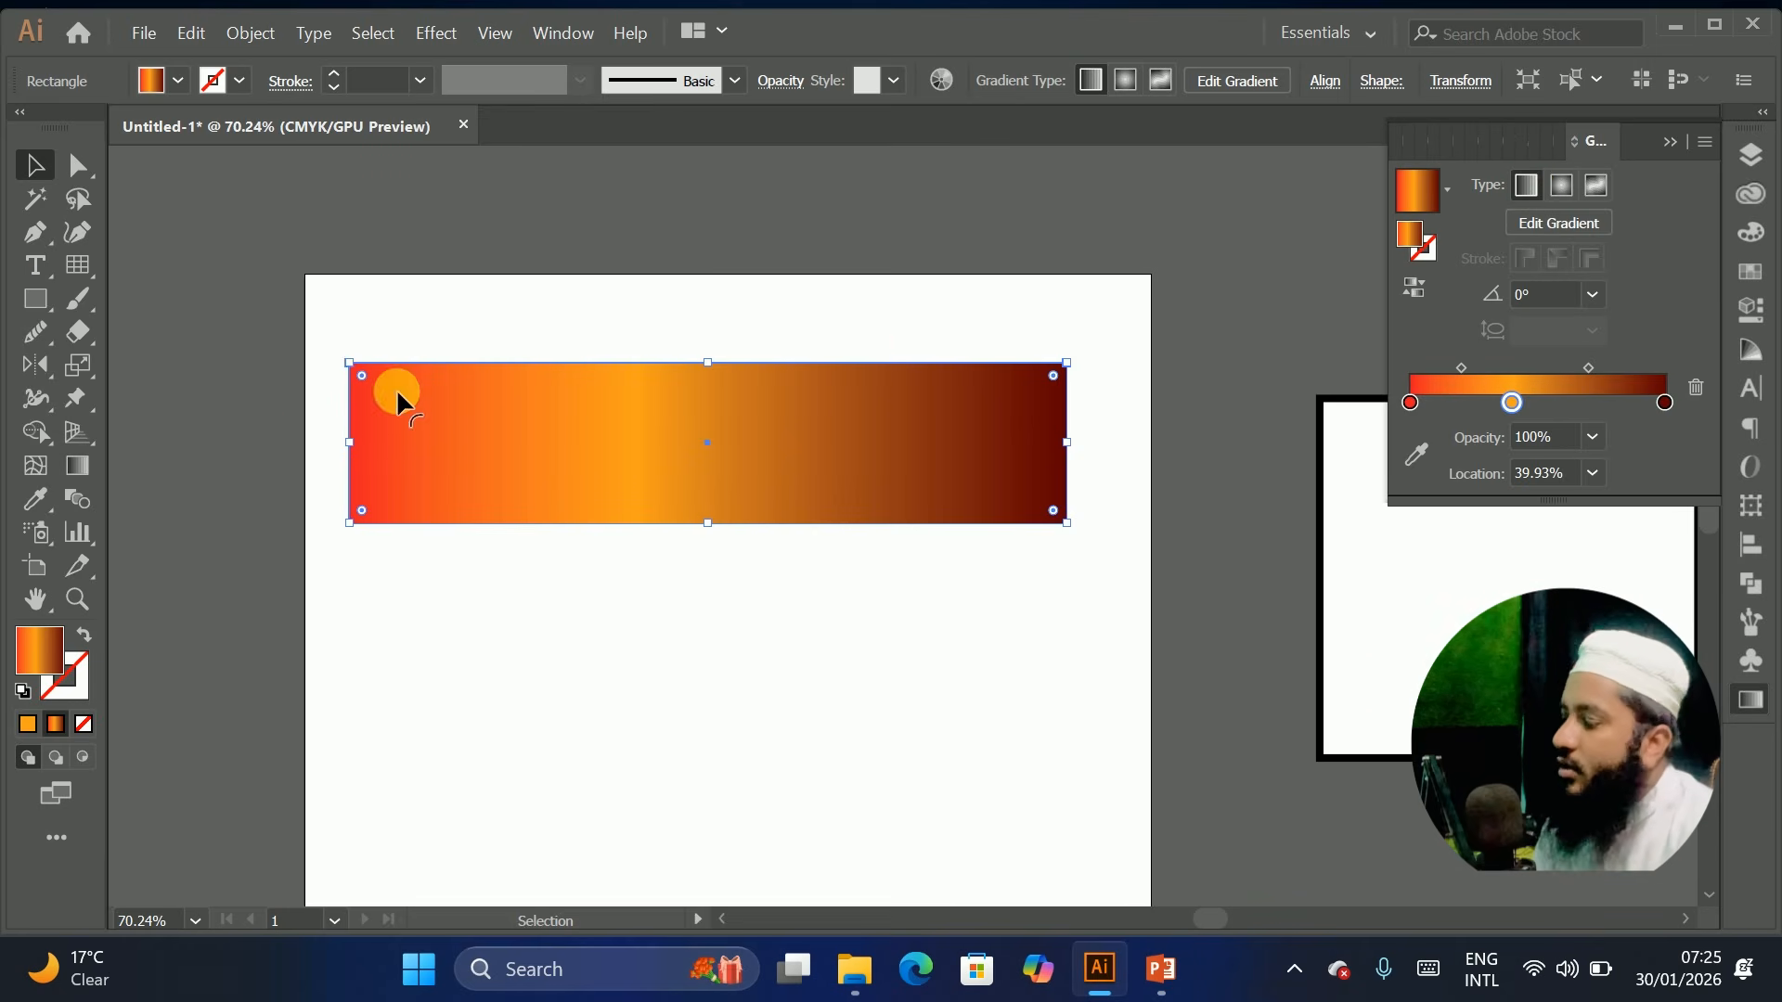
Redirect the rectangle's gradient with the Gradient tool diagonally, vertically and finally horizontally, running past both side edges
click(79, 465)
mouse_move(450, 242)
mouse_down()
mouse_move(590, 433)
mouse_move(847, 529)
mouse_move(1108, 703)
mouse_up()
mouse_move(779, 239)
mouse_down()
mouse_move(728, 429)
mouse_move(743, 569)
mouse_move(784, 660)
mouse_move(774, 757)
mouse_up()
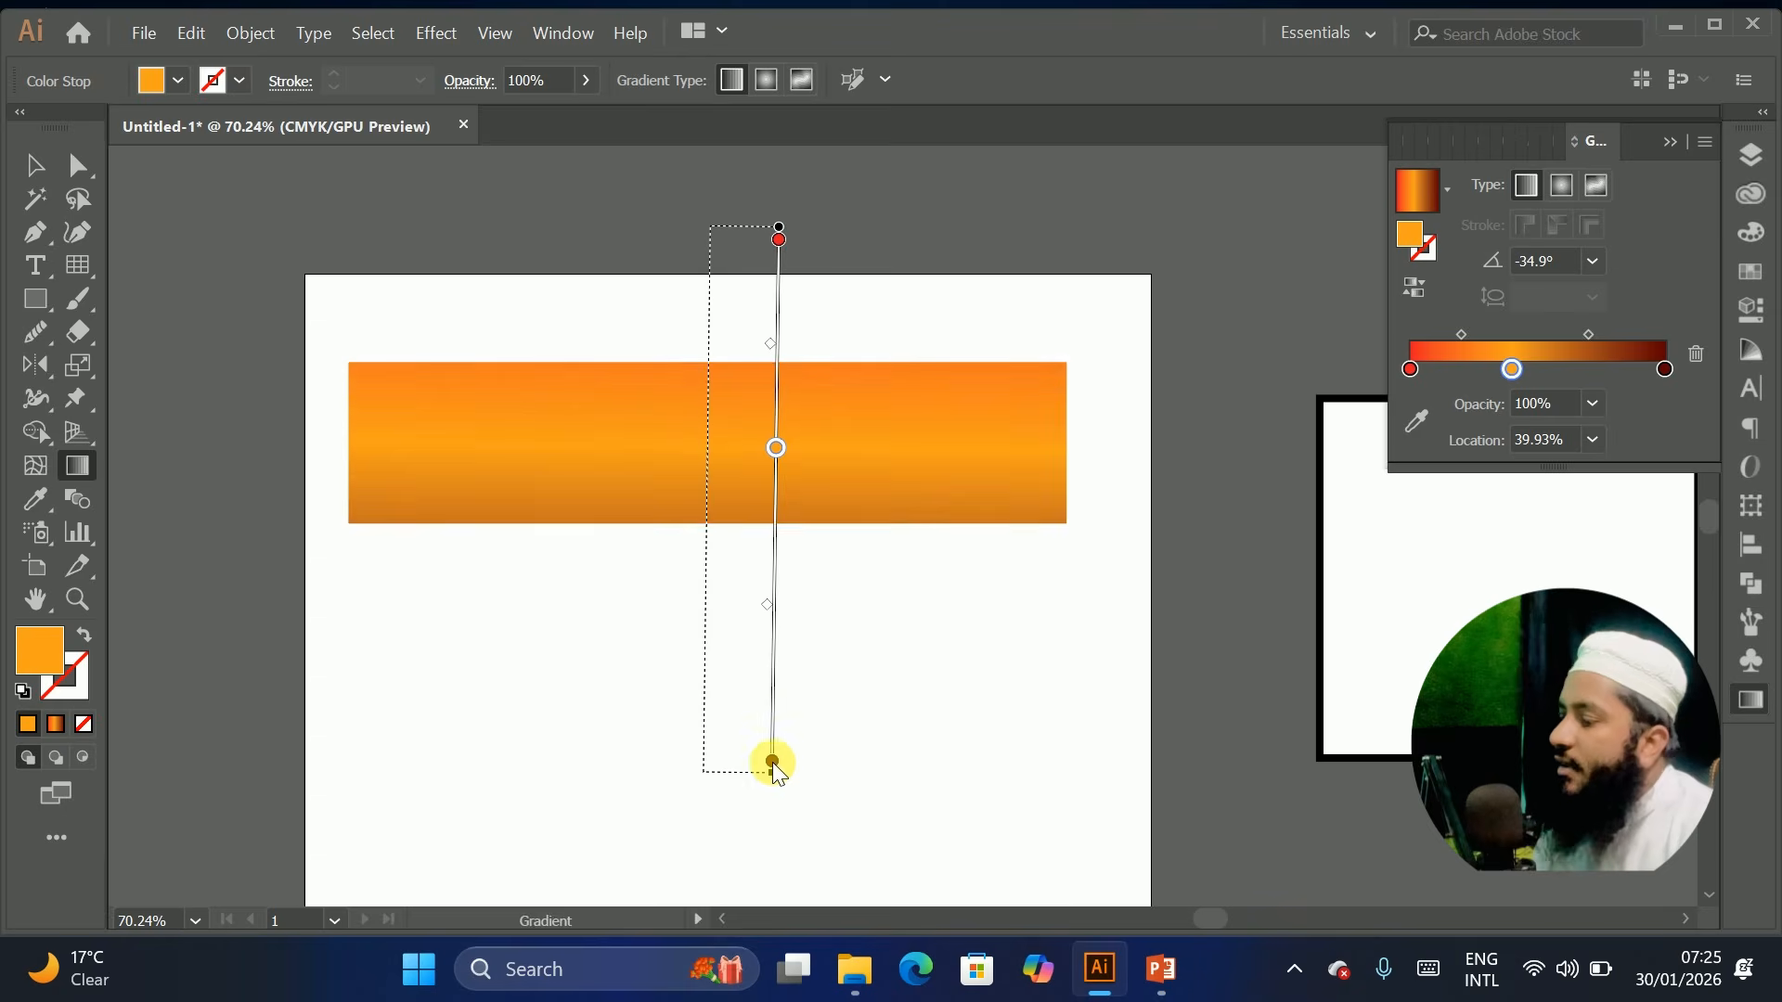
drag(647, 193, 649, 707)
drag(240, 449, 1342, 445)
click(28, 167)
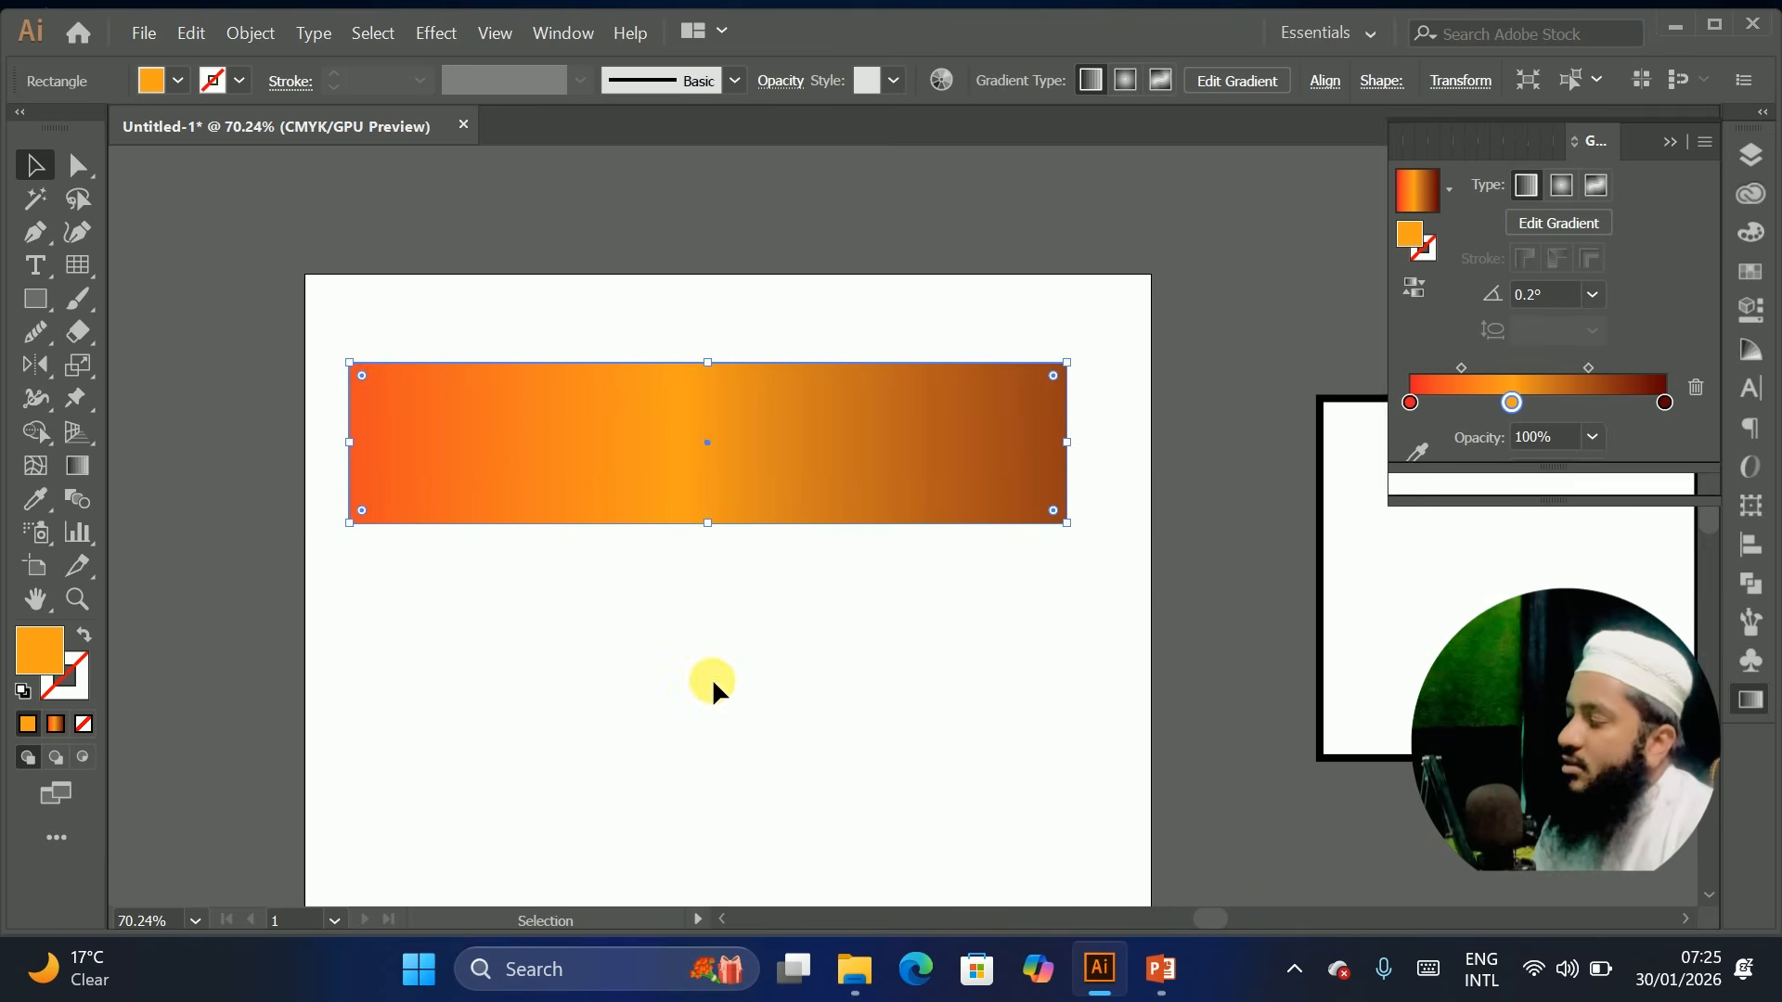
Move the gradient rectangle up over the artboard's top edge and place a smaller black rectangle below it, near the artboard's middle
drag(461, 477, 489, 357)
click(35, 298)
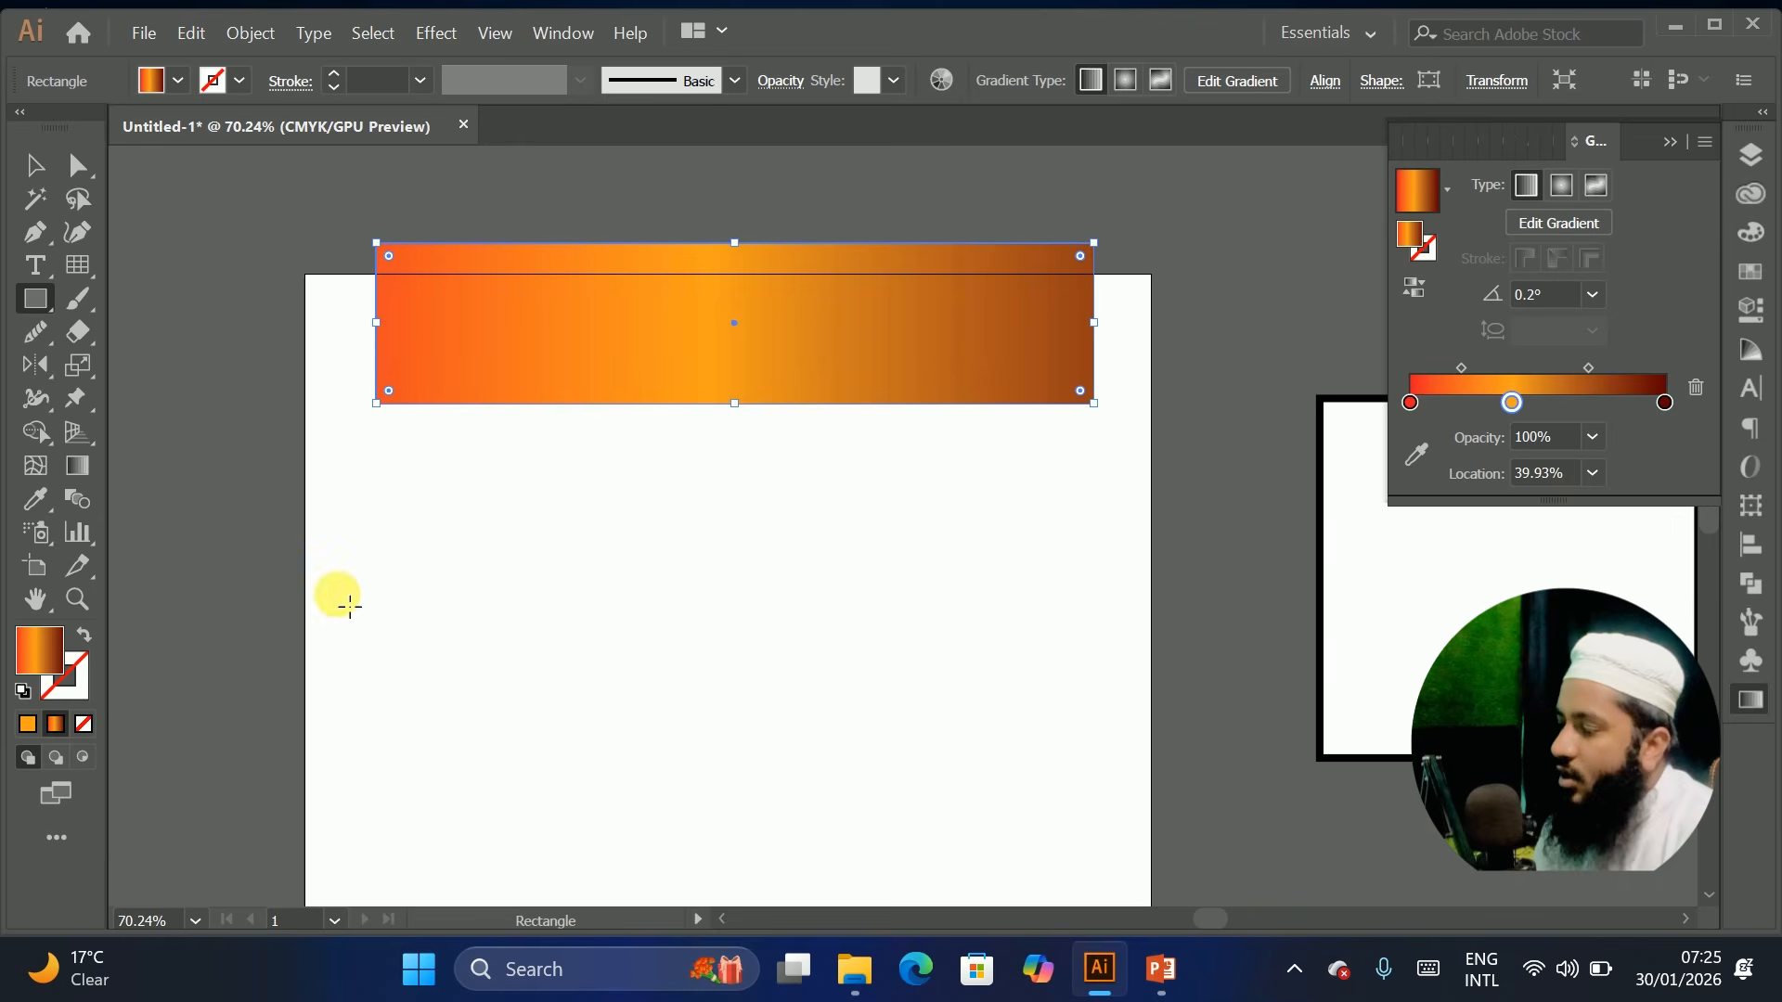
drag(340, 610, 615, 736)
click(29, 723)
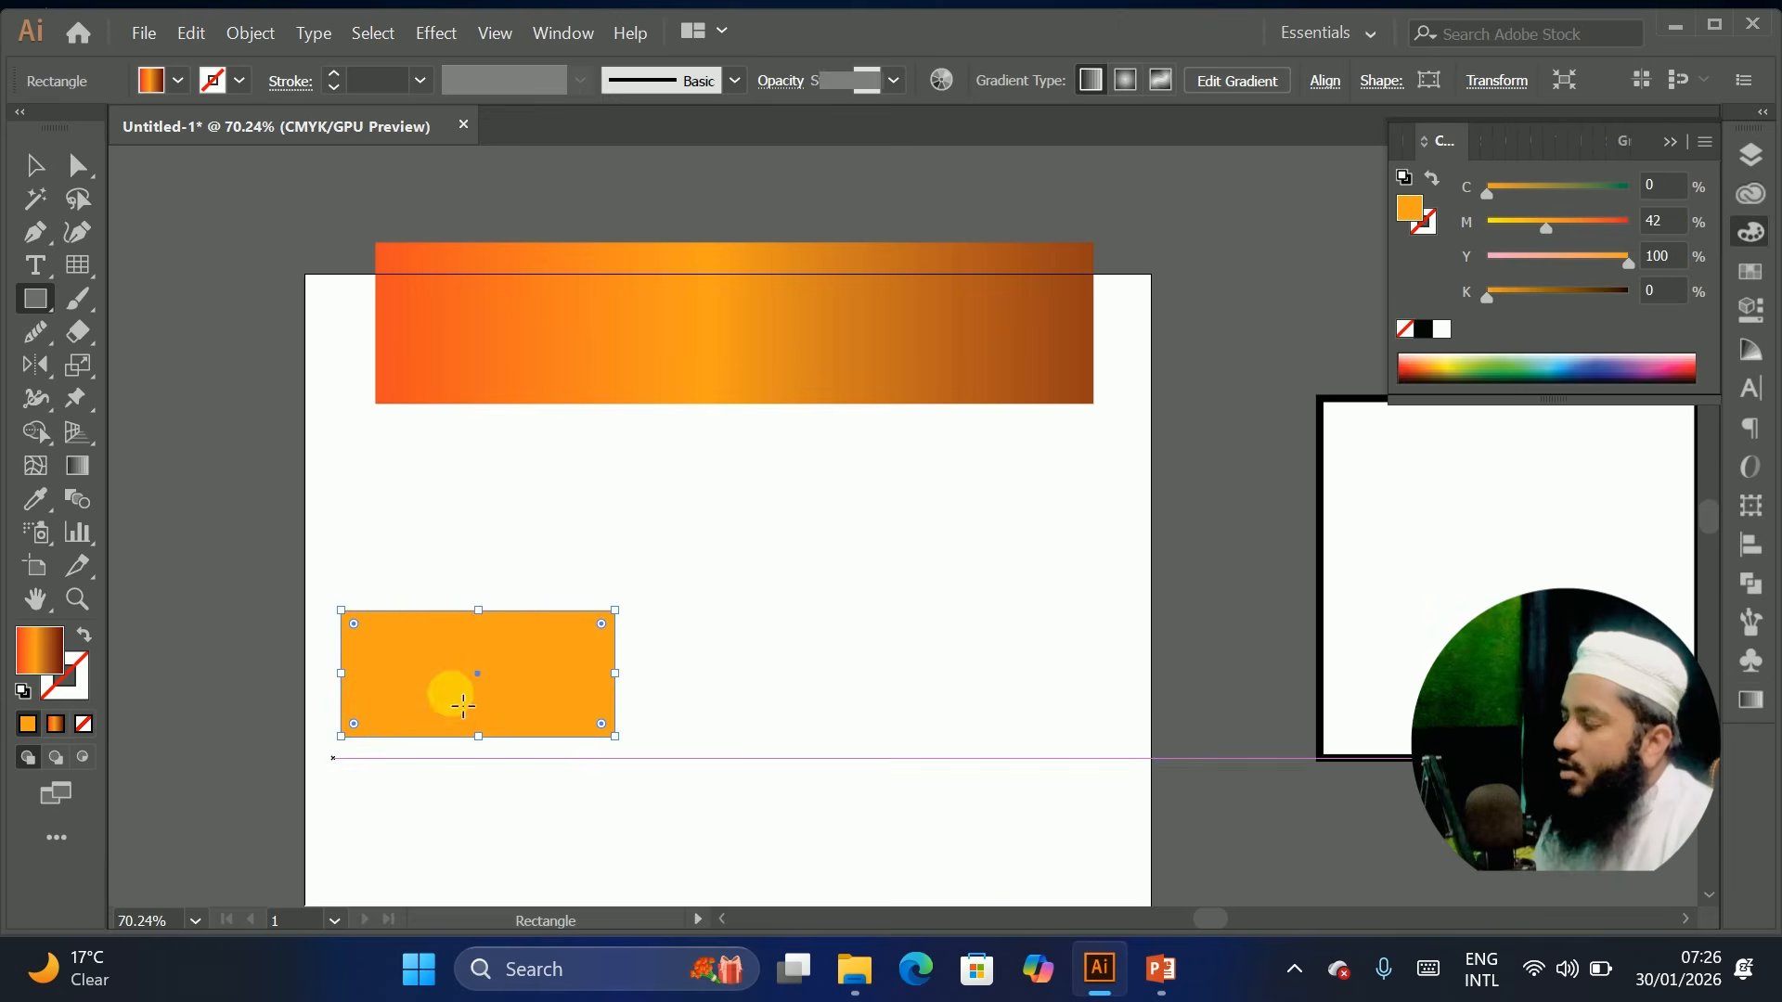
click(1427, 332)
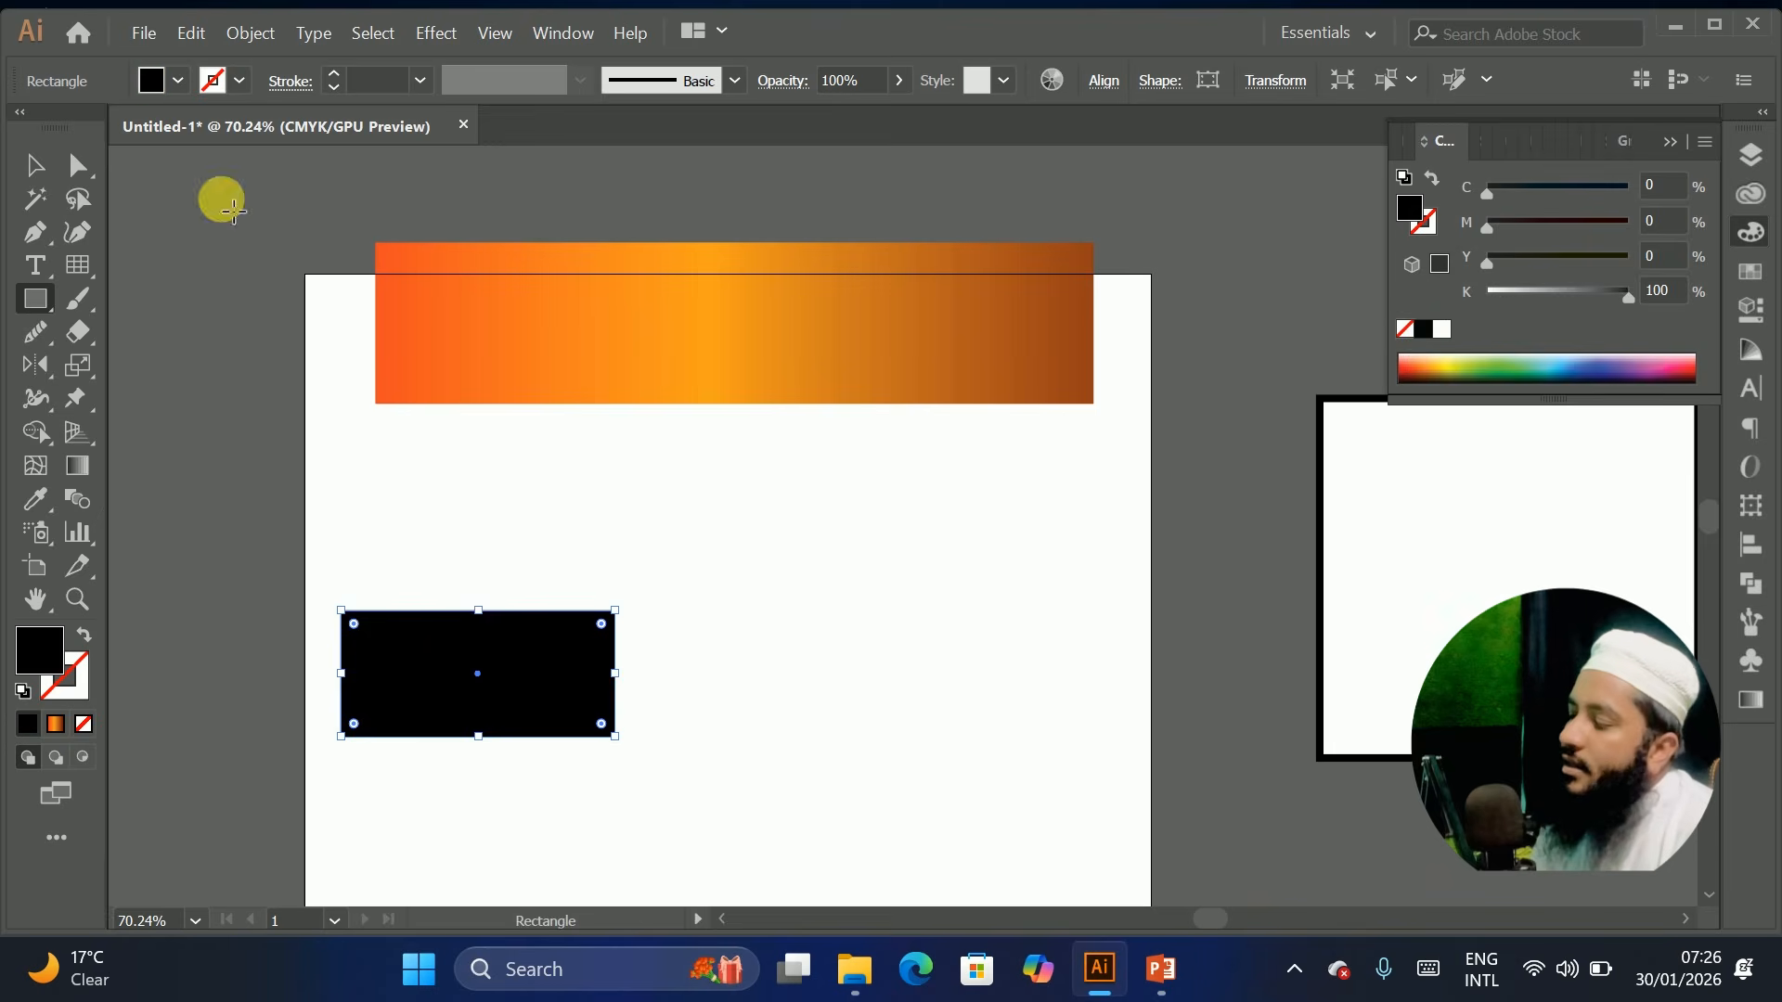
click(33, 156)
drag(502, 683, 673, 710)
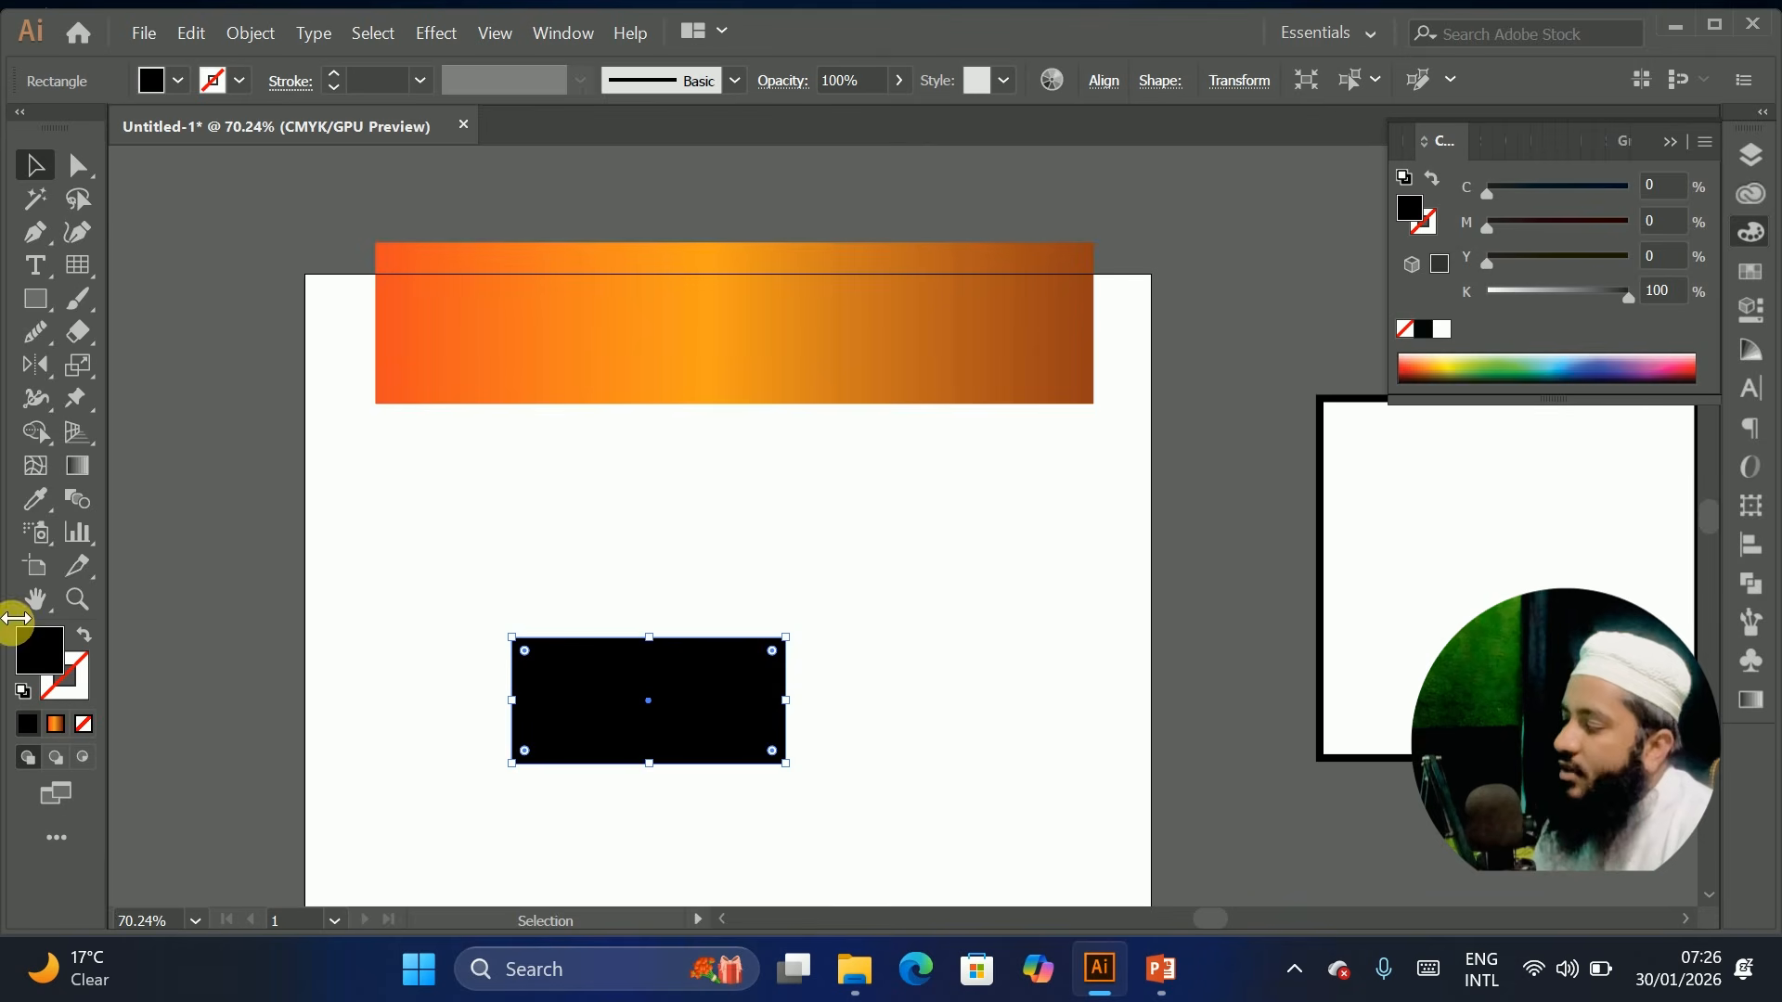
Copy the large rectangle's gradient onto the black rectangle with the Eyedropper tool, and move the small rectangle up just beneath the large one
click(37, 501)
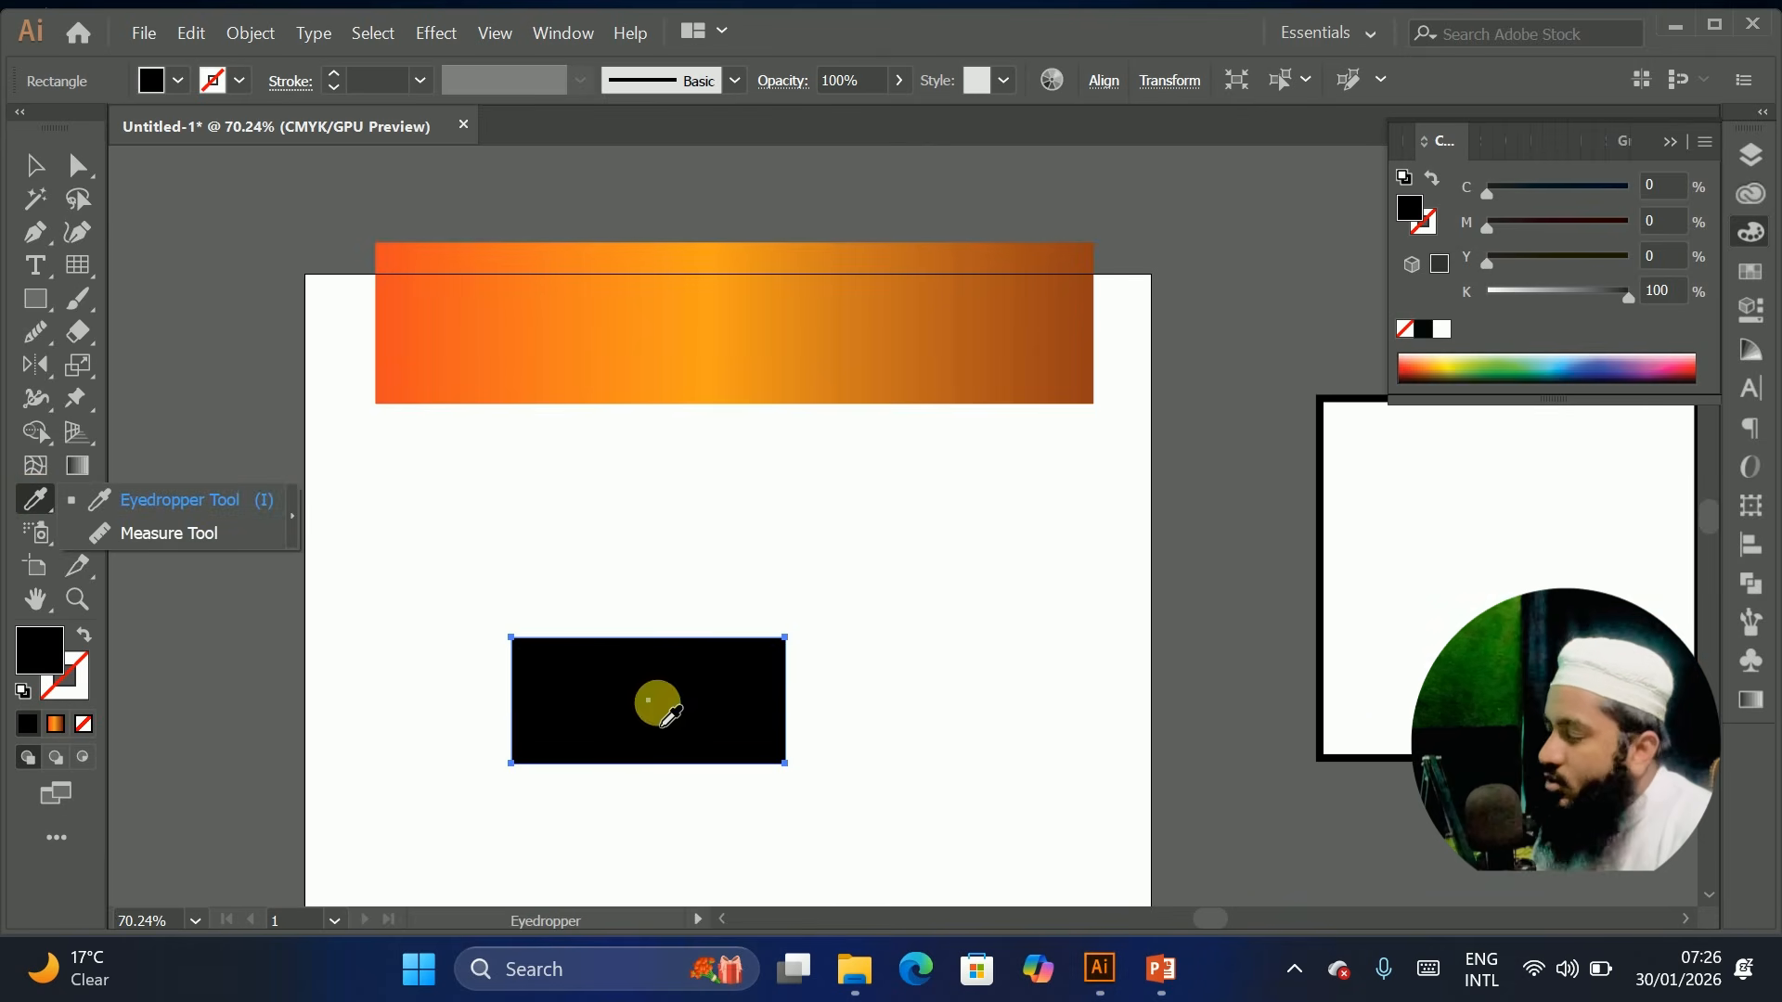
click(197, 509)
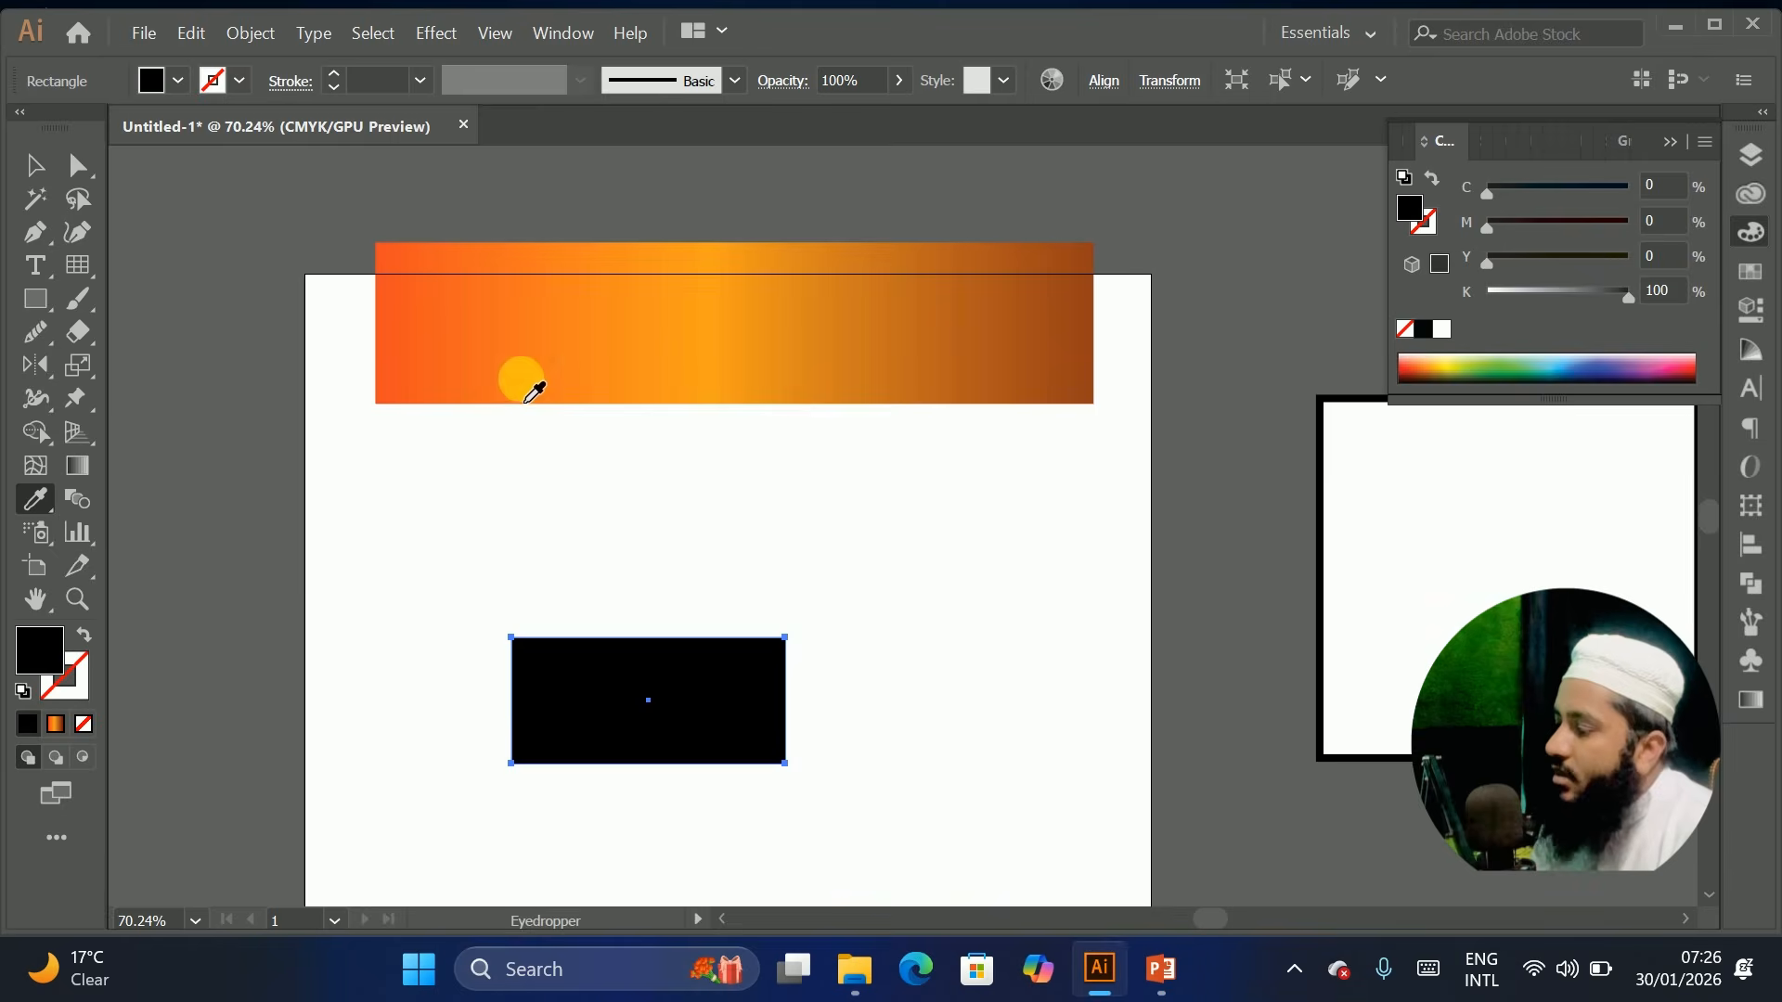
click(623, 327)
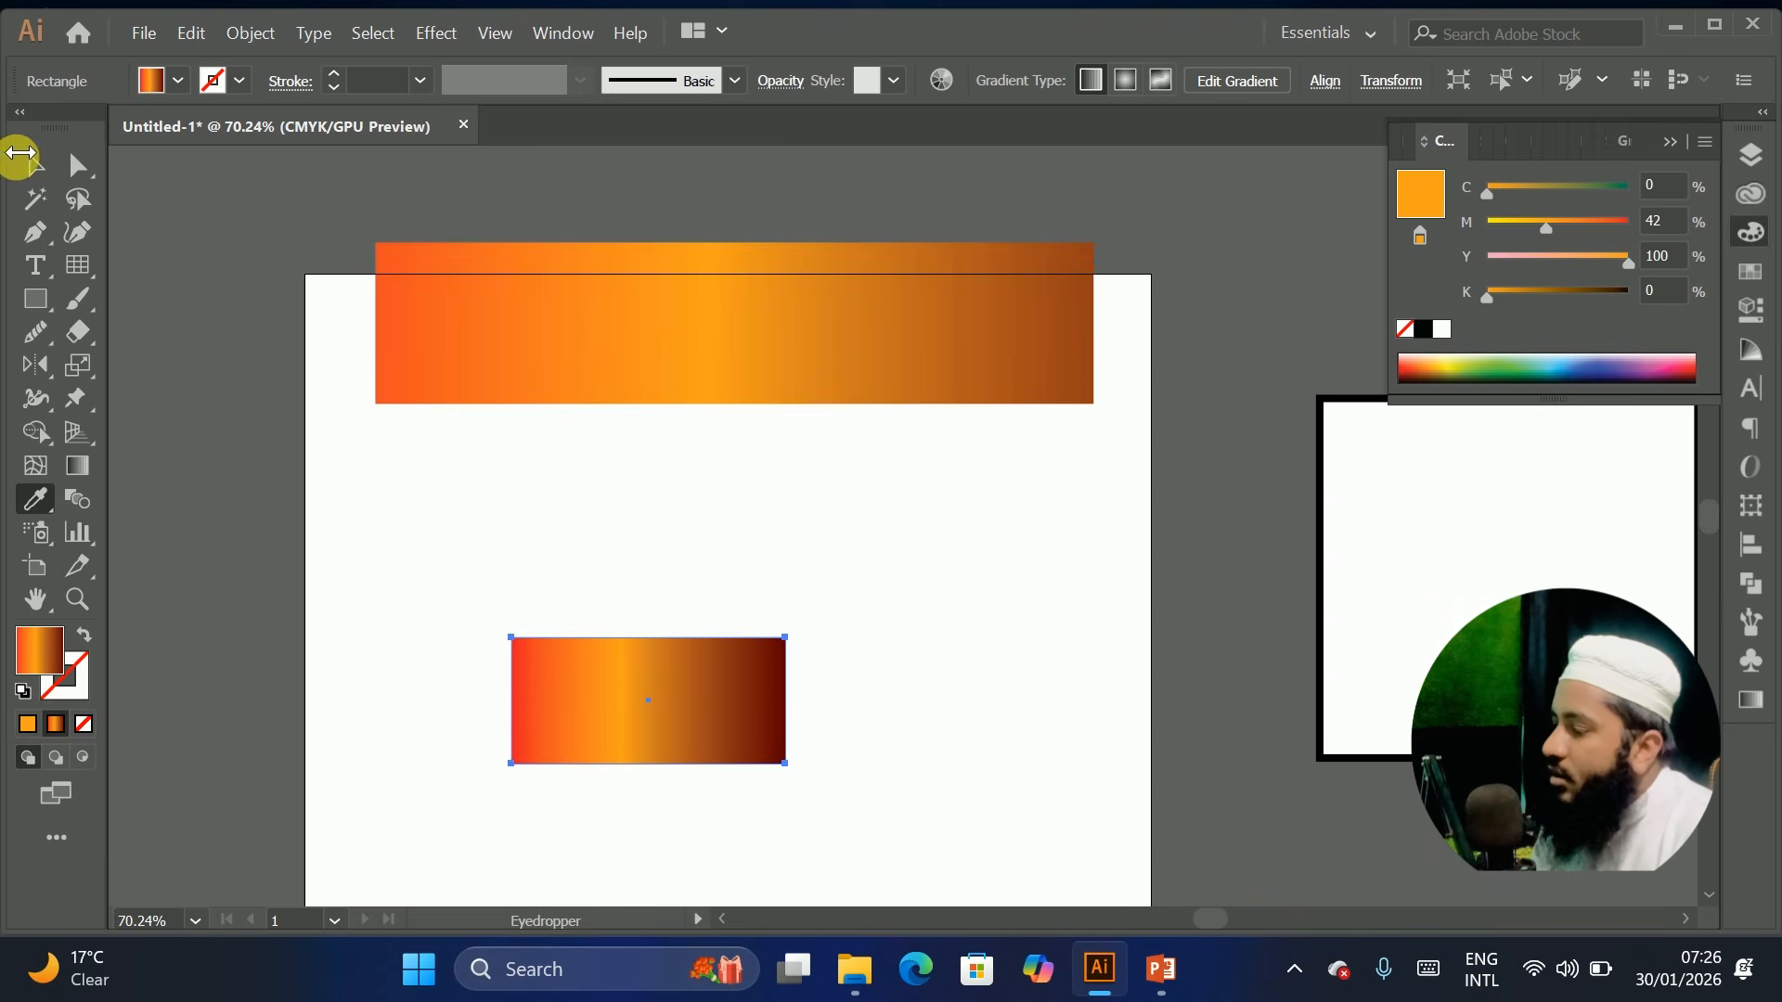
click(28, 159)
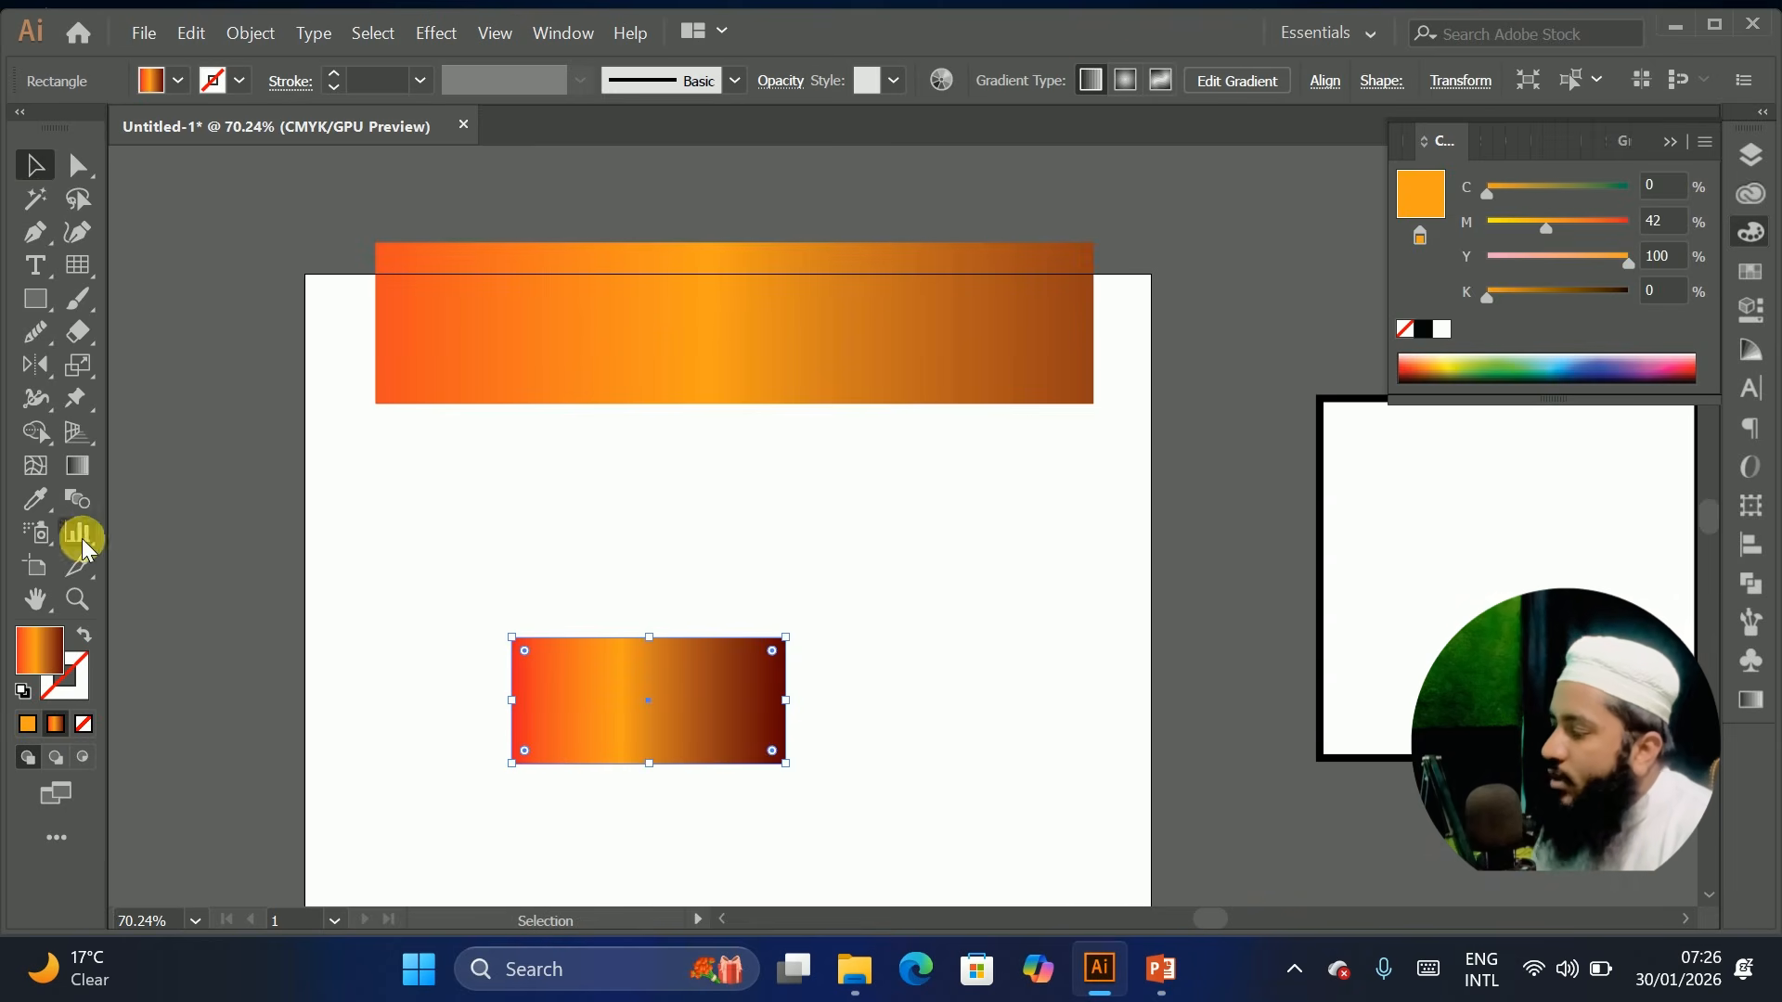
drag(696, 720, 741, 506)
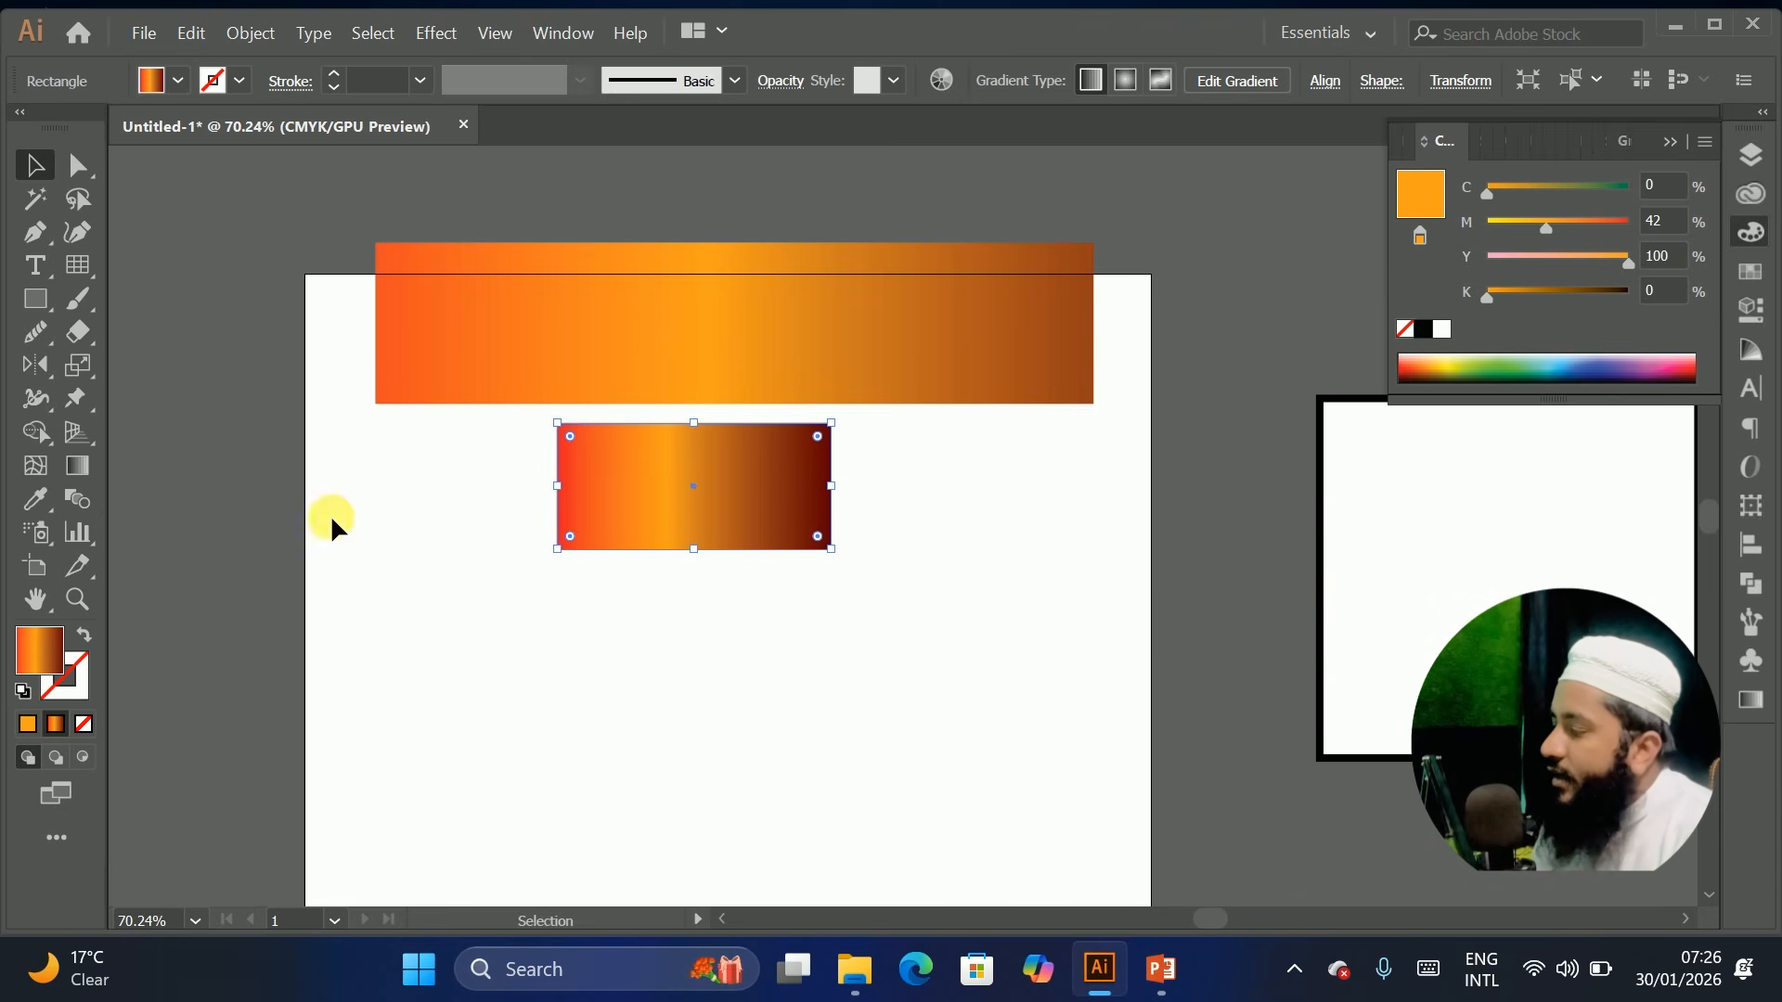
Enlarge the artboard from its upper-left corner to about 227 × 346 mm with the Artboard tool
click(35, 567)
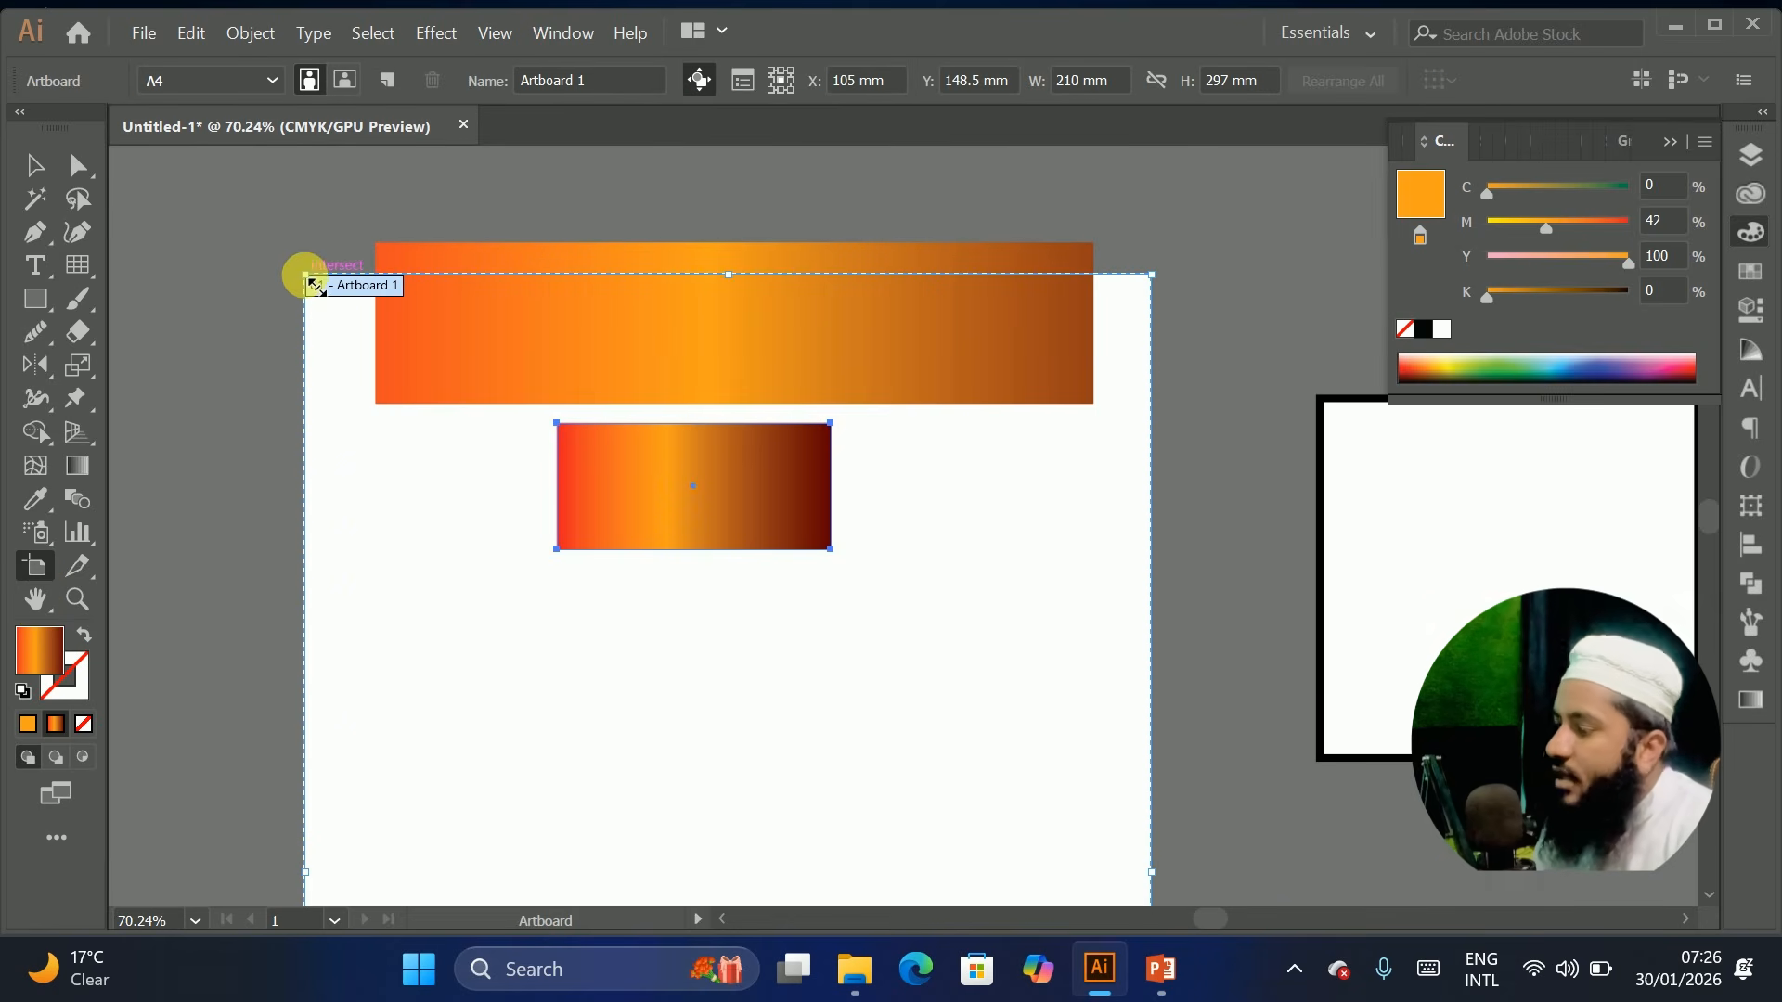
drag(307, 277, 238, 489)
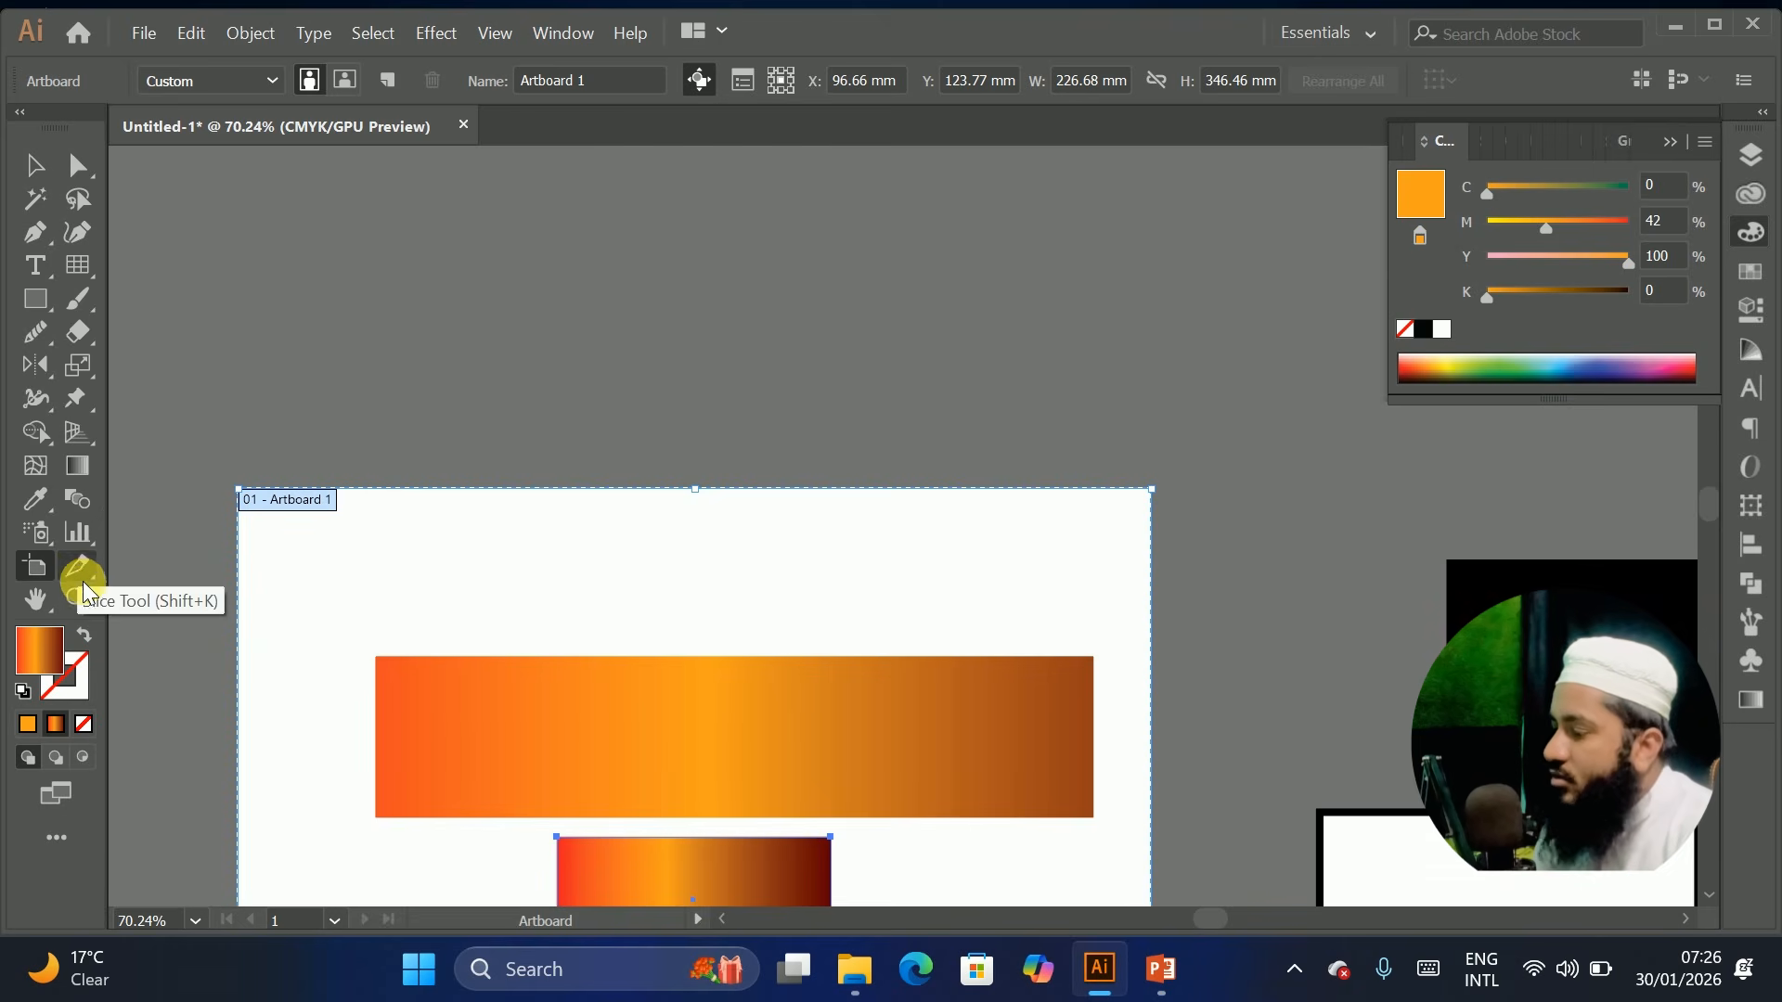
click(84, 599)
Pan around the document with the Hand tool to examine the gradient rectangles, the neighbouring shapes and the red wave shape
click(36, 605)
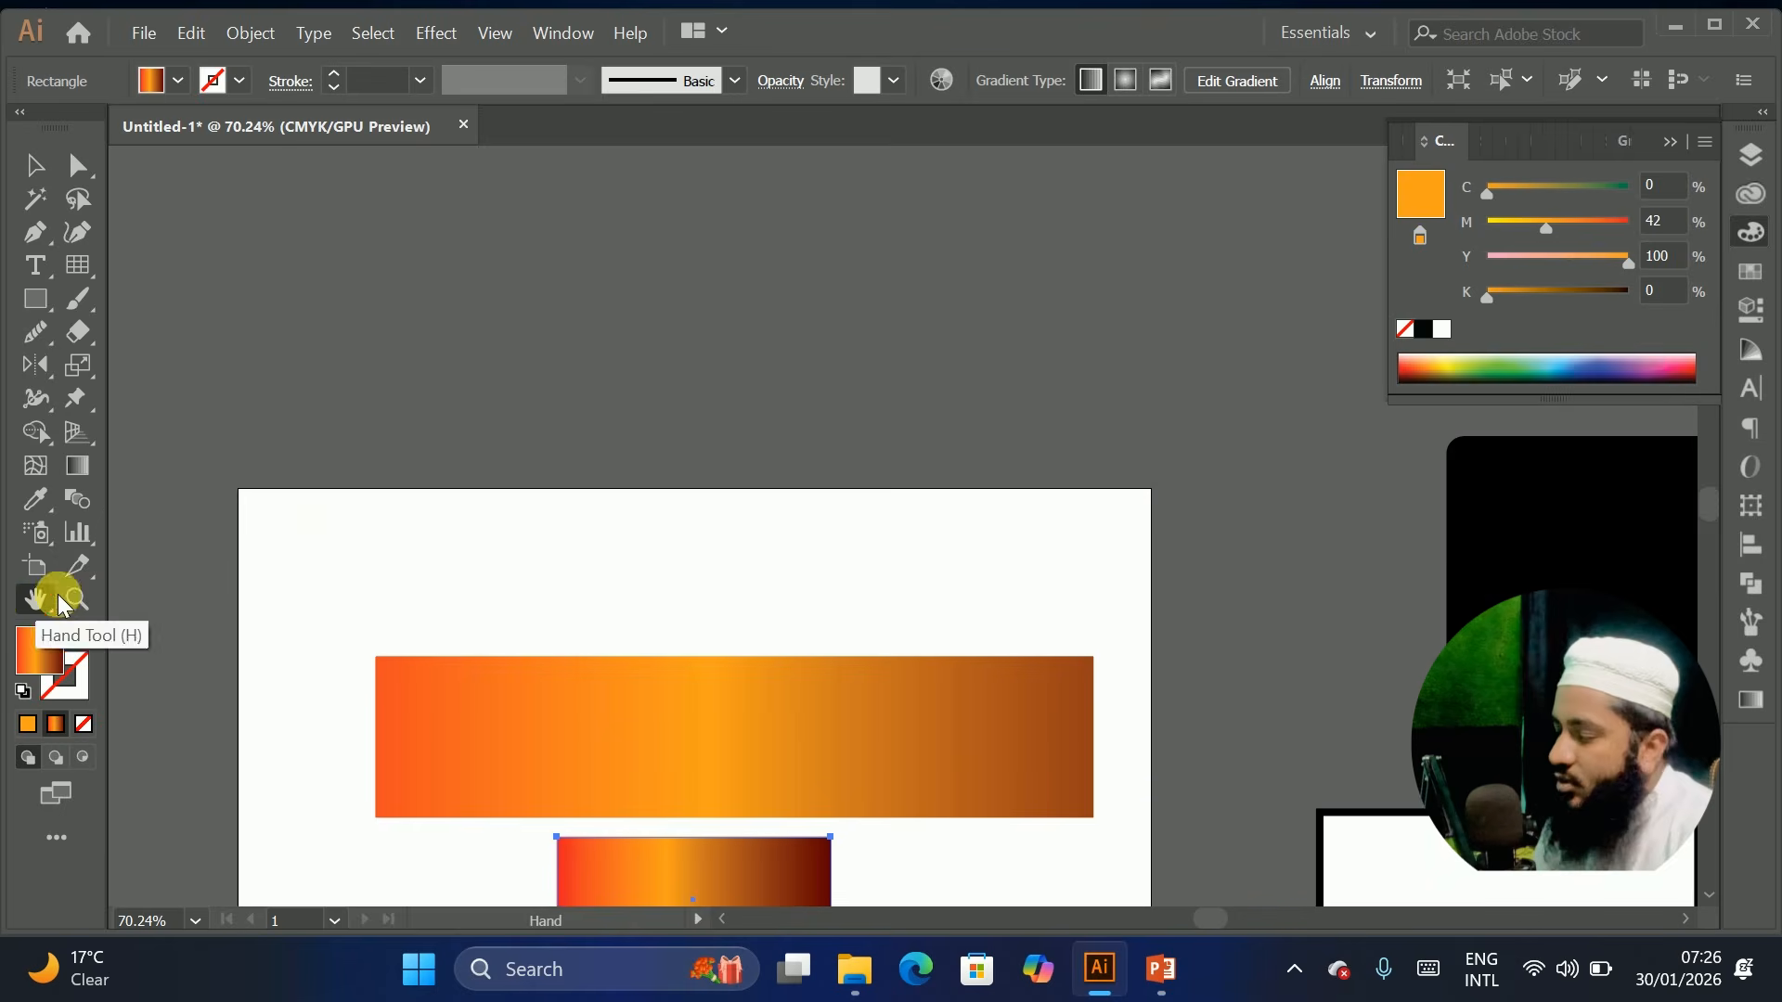
drag(477, 609, 498, 469)
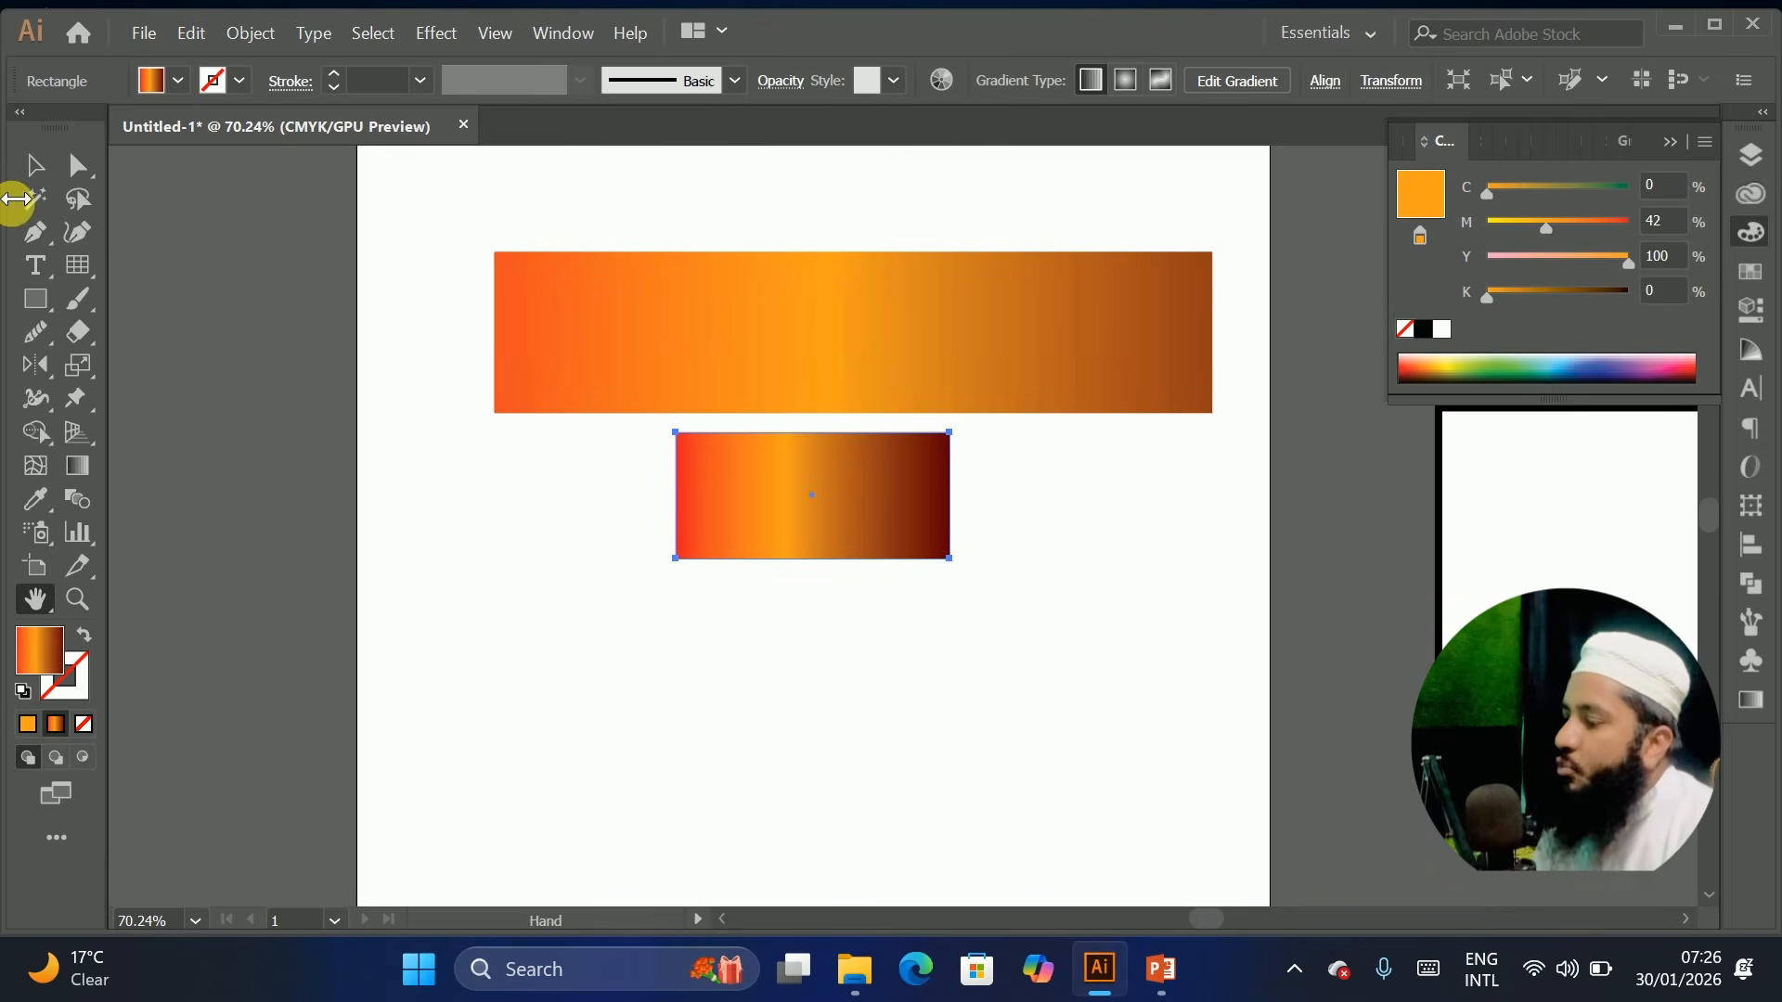
click(29, 172)
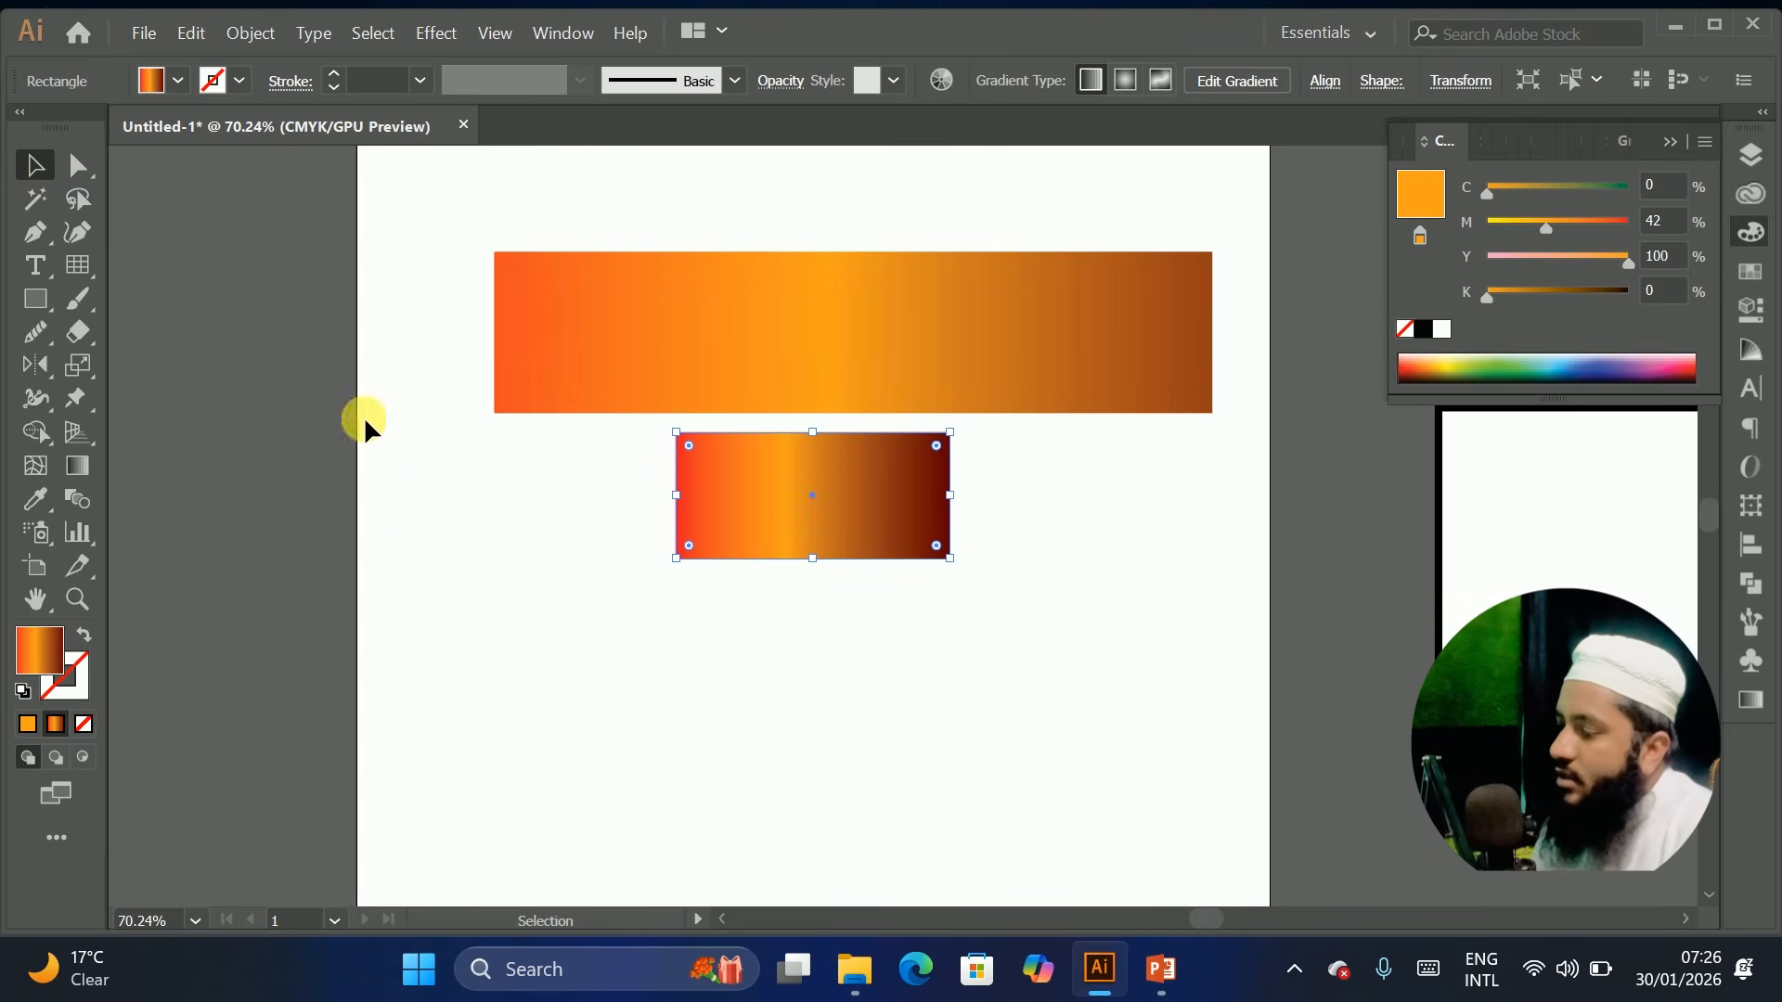
key(space)
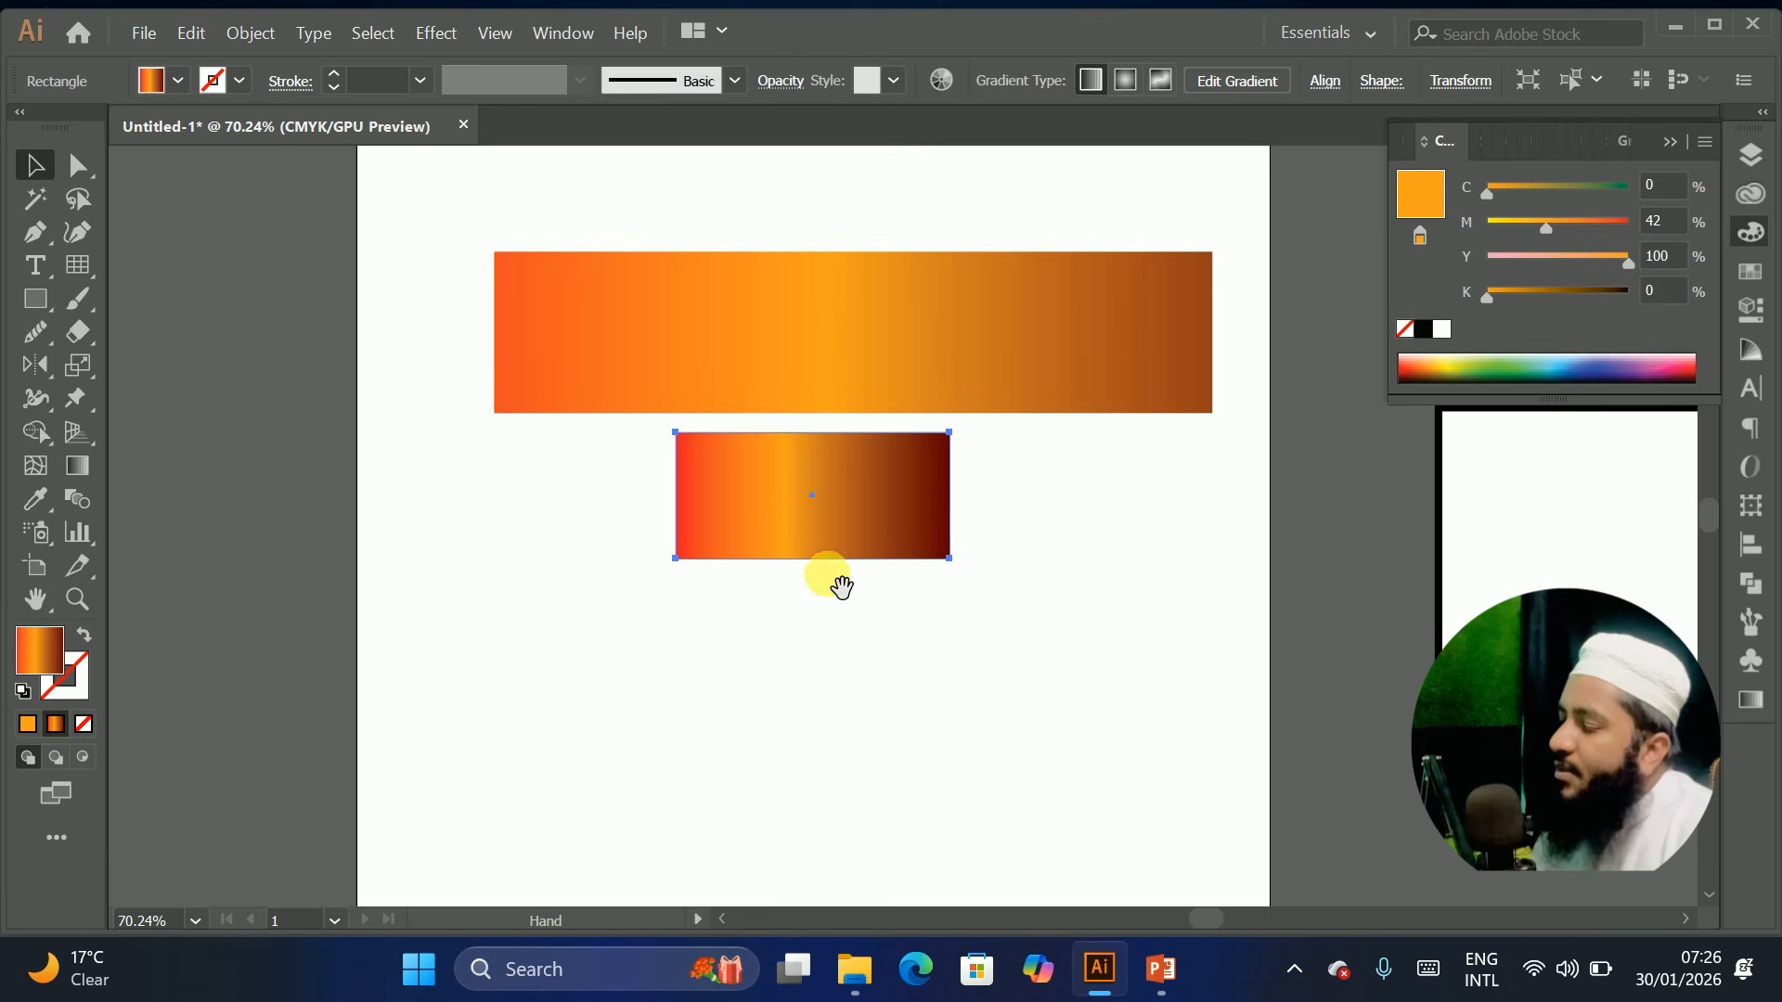
drag(1166, 539, 663, 574)
drag(1078, 498, 492, 571)
drag(645, 255, 1342, 660)
drag(747, 895, 994, 343)
drag(1221, 626, 769, 492)
drag(576, 797, 932, 298)
Zoom in and out to inspect the artboard and the shapes beside it, and switch to the Line Segment tool
click(74, 597)
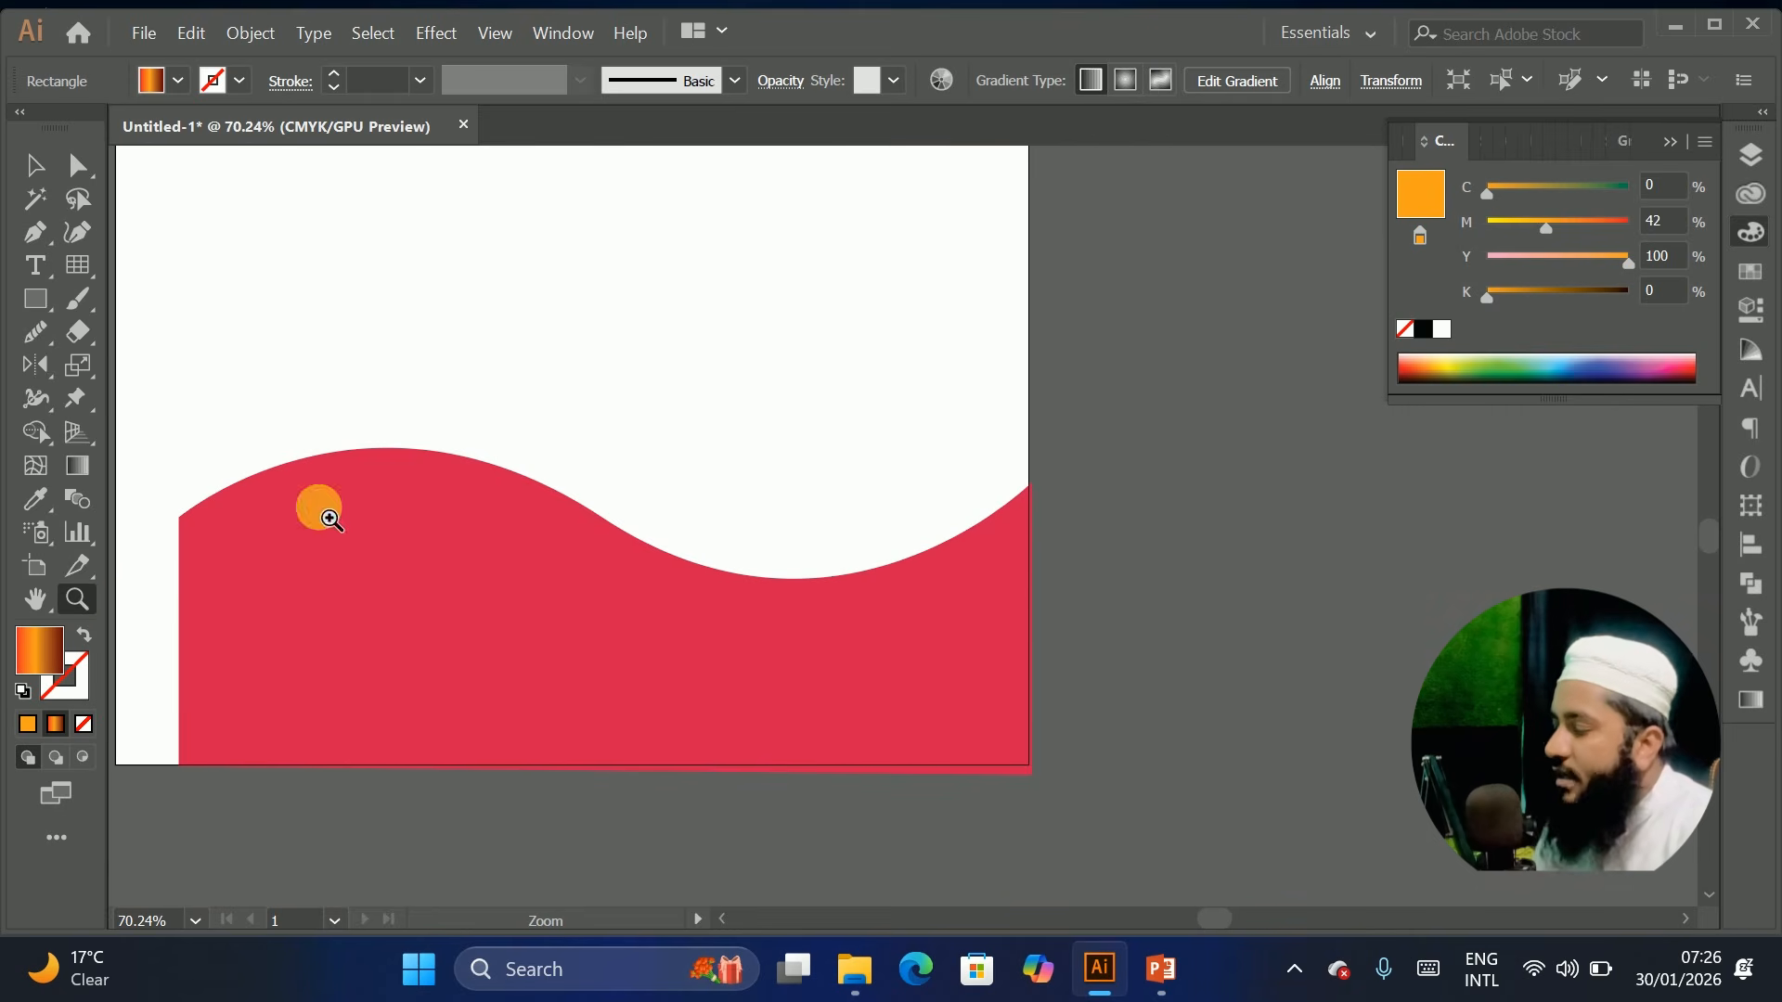
click(371, 393)
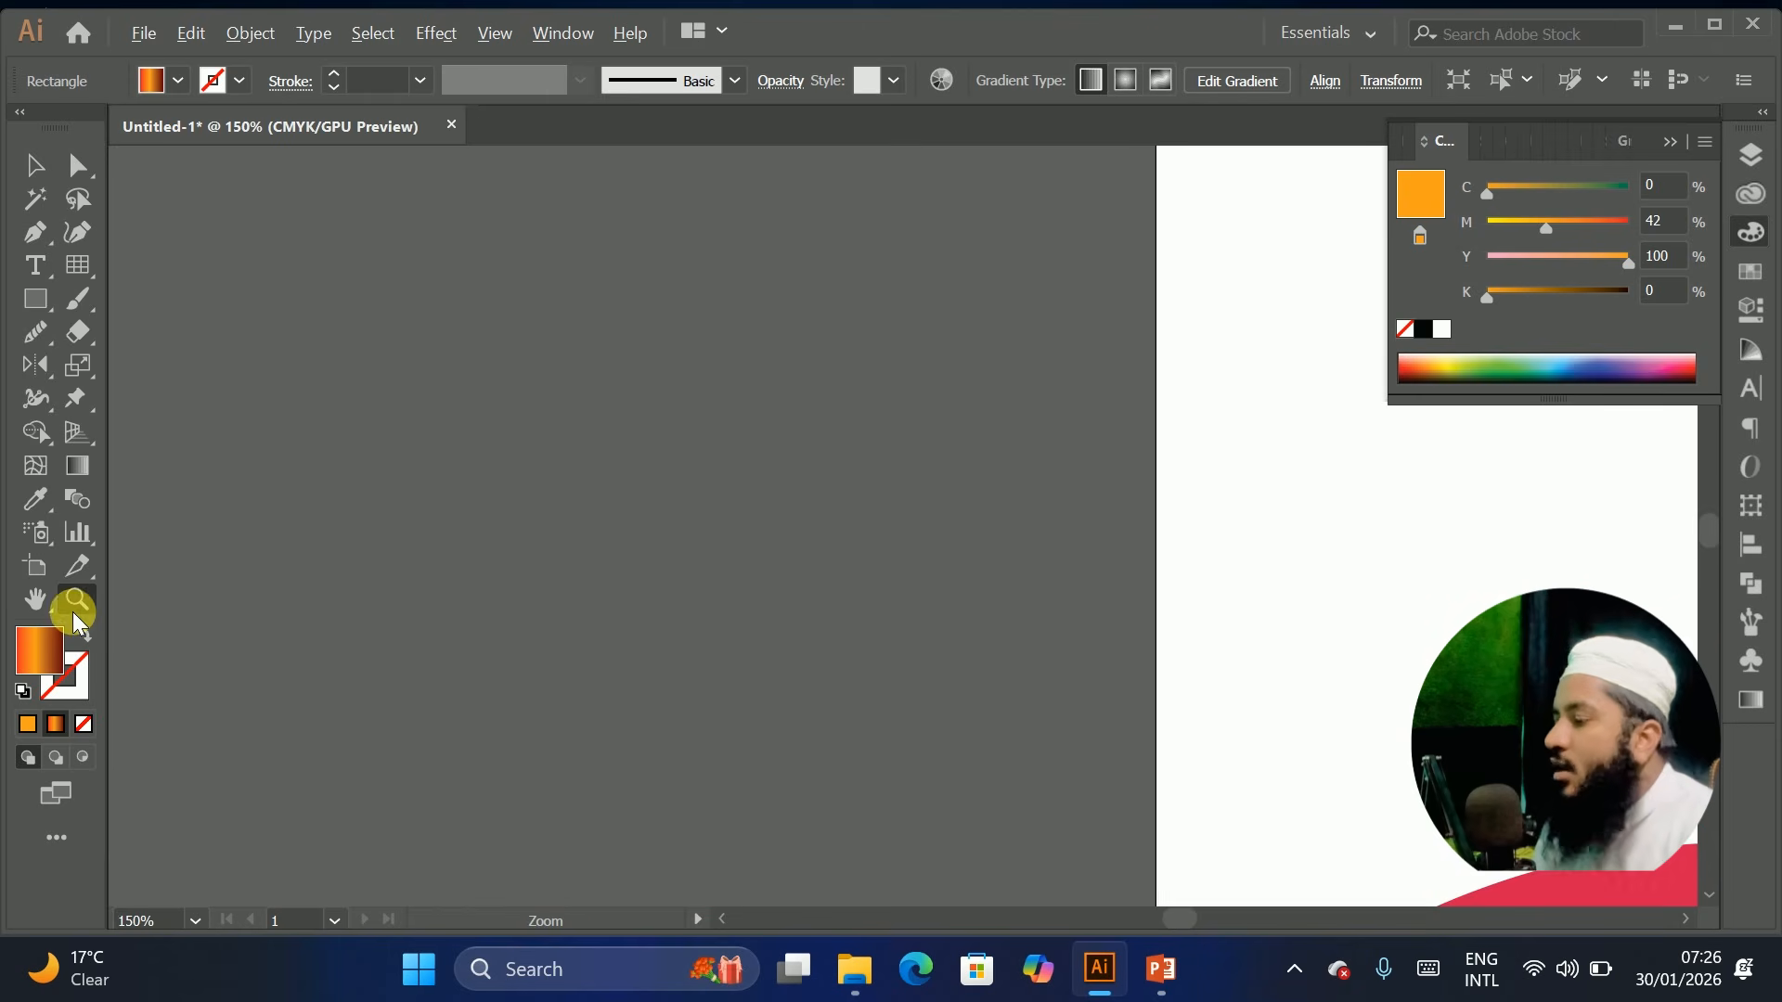
alt+click(443, 591)
alt+click(443, 592)
alt+click(442, 591)
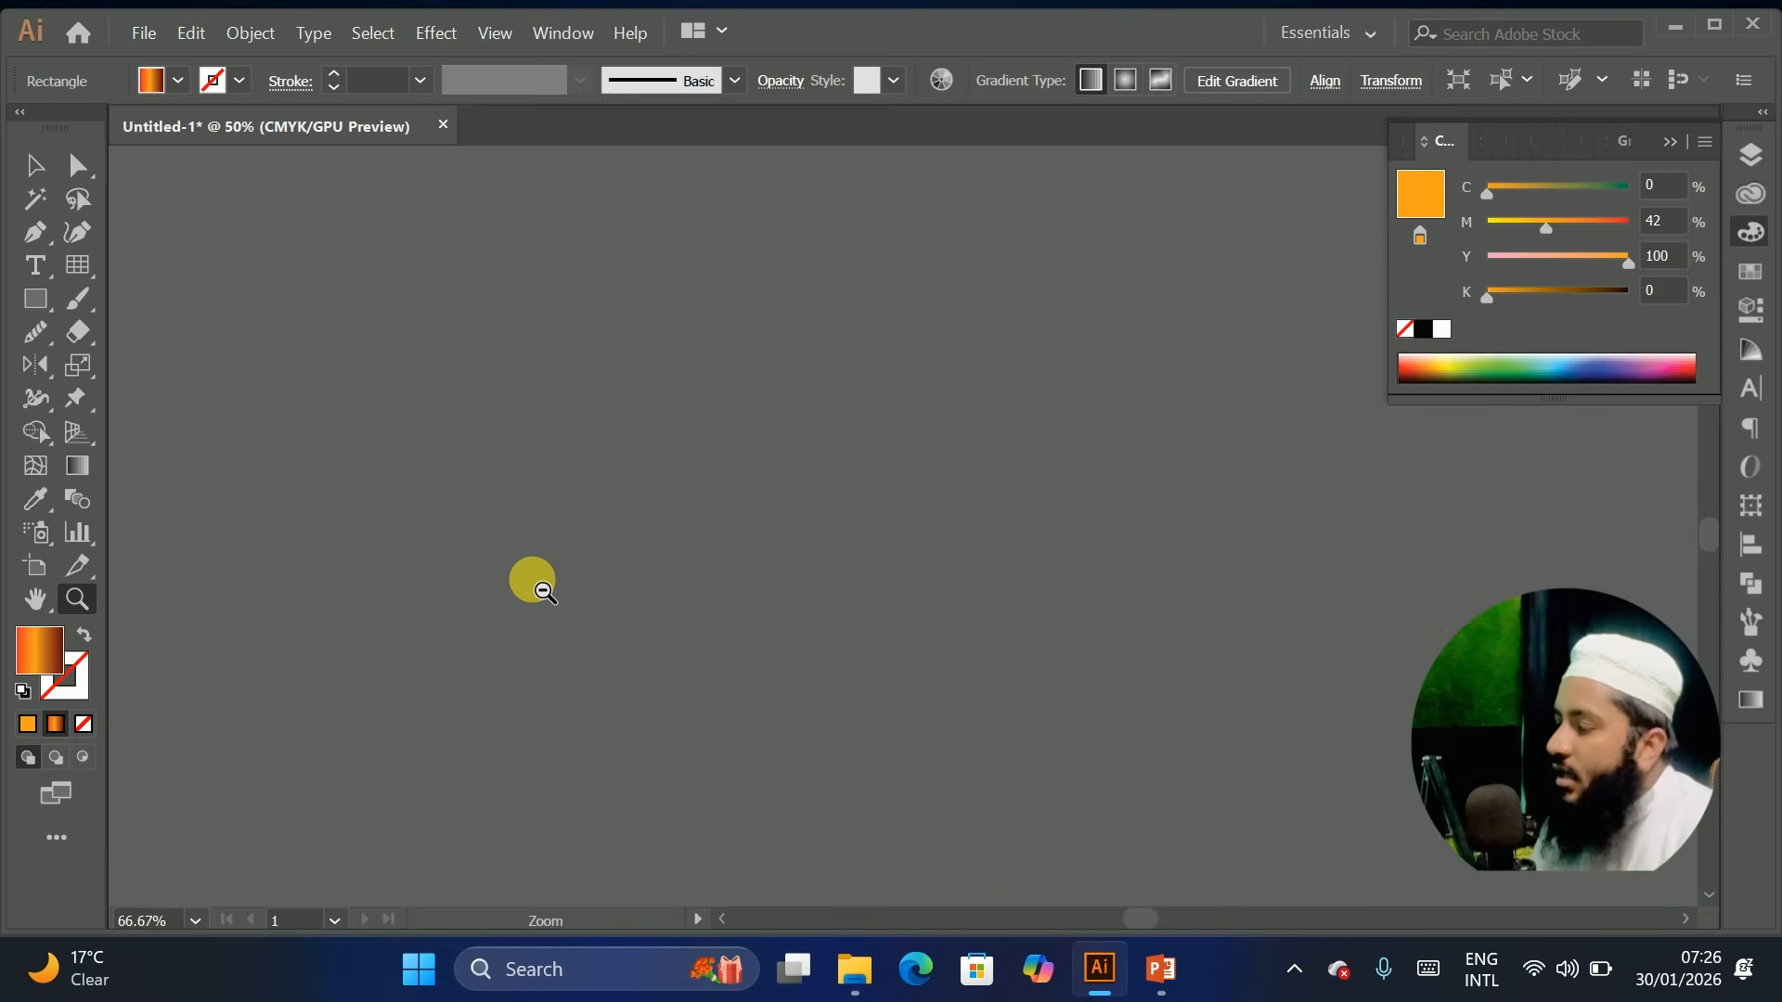
drag(361, 517, 568, 511)
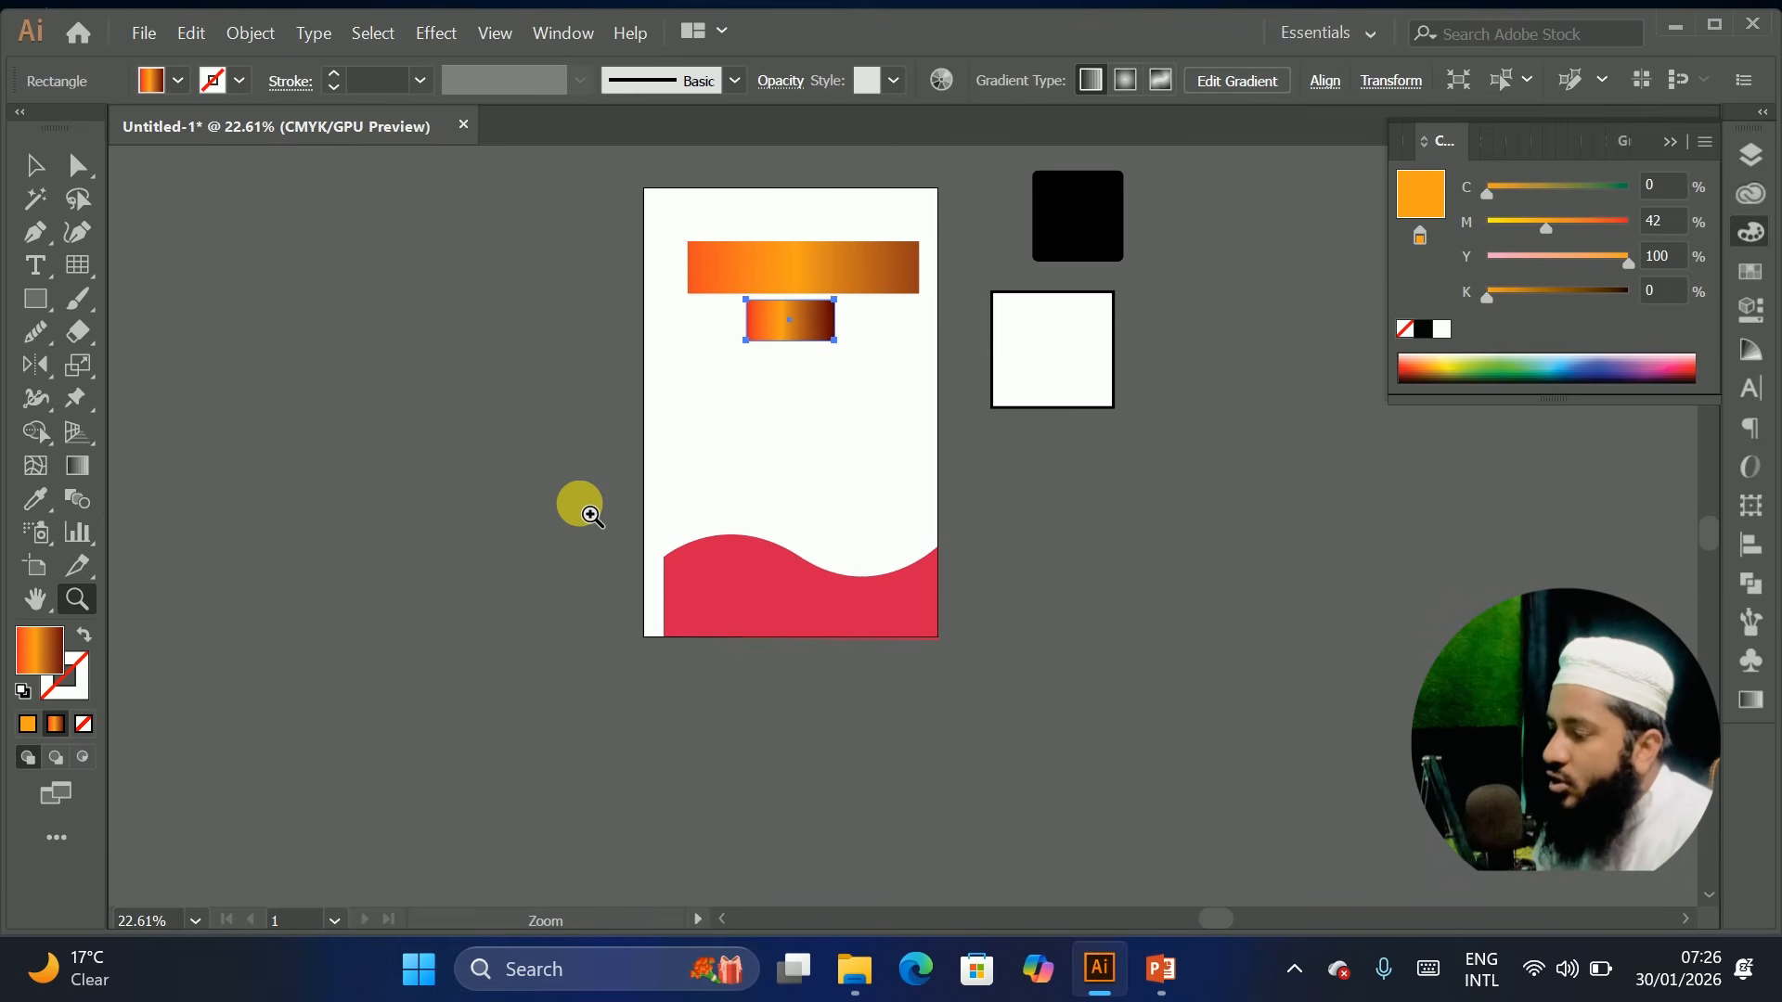
drag(703, 414, 429, 341)
drag(1063, 408, 657, 514)
drag(293, 436, 515, 580)
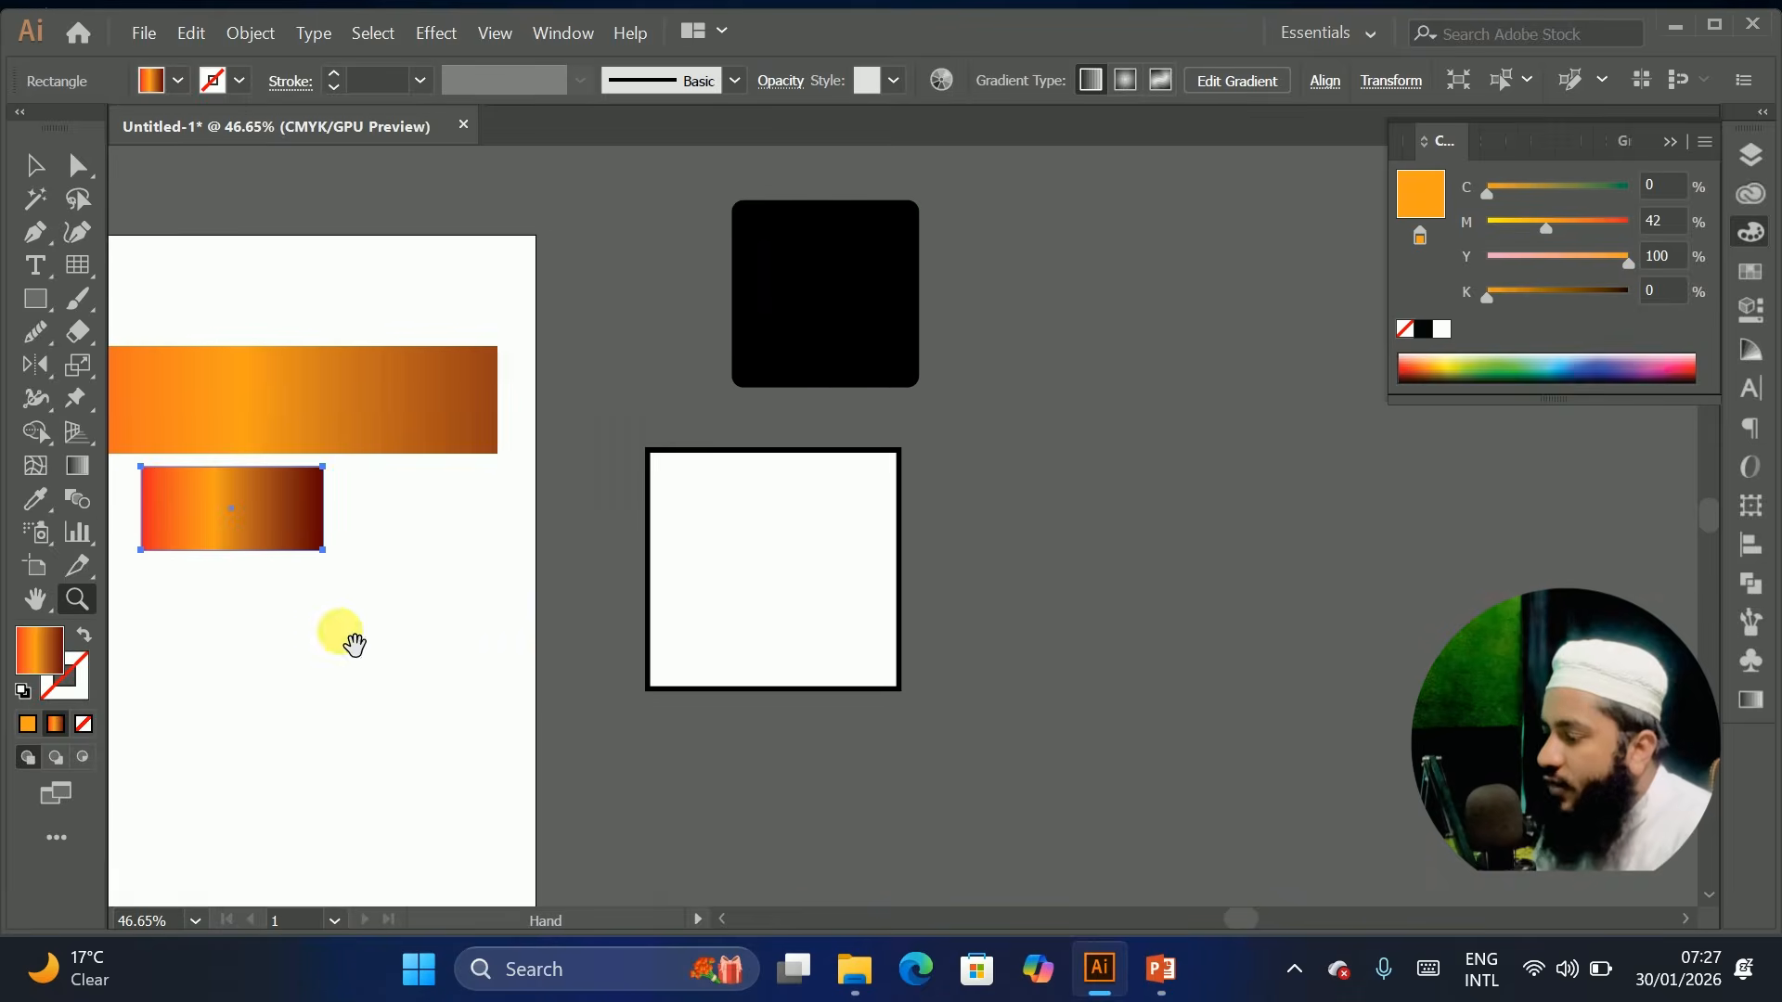
drag(342, 632, 605, 594)
drag(160, 336, 175, 377)
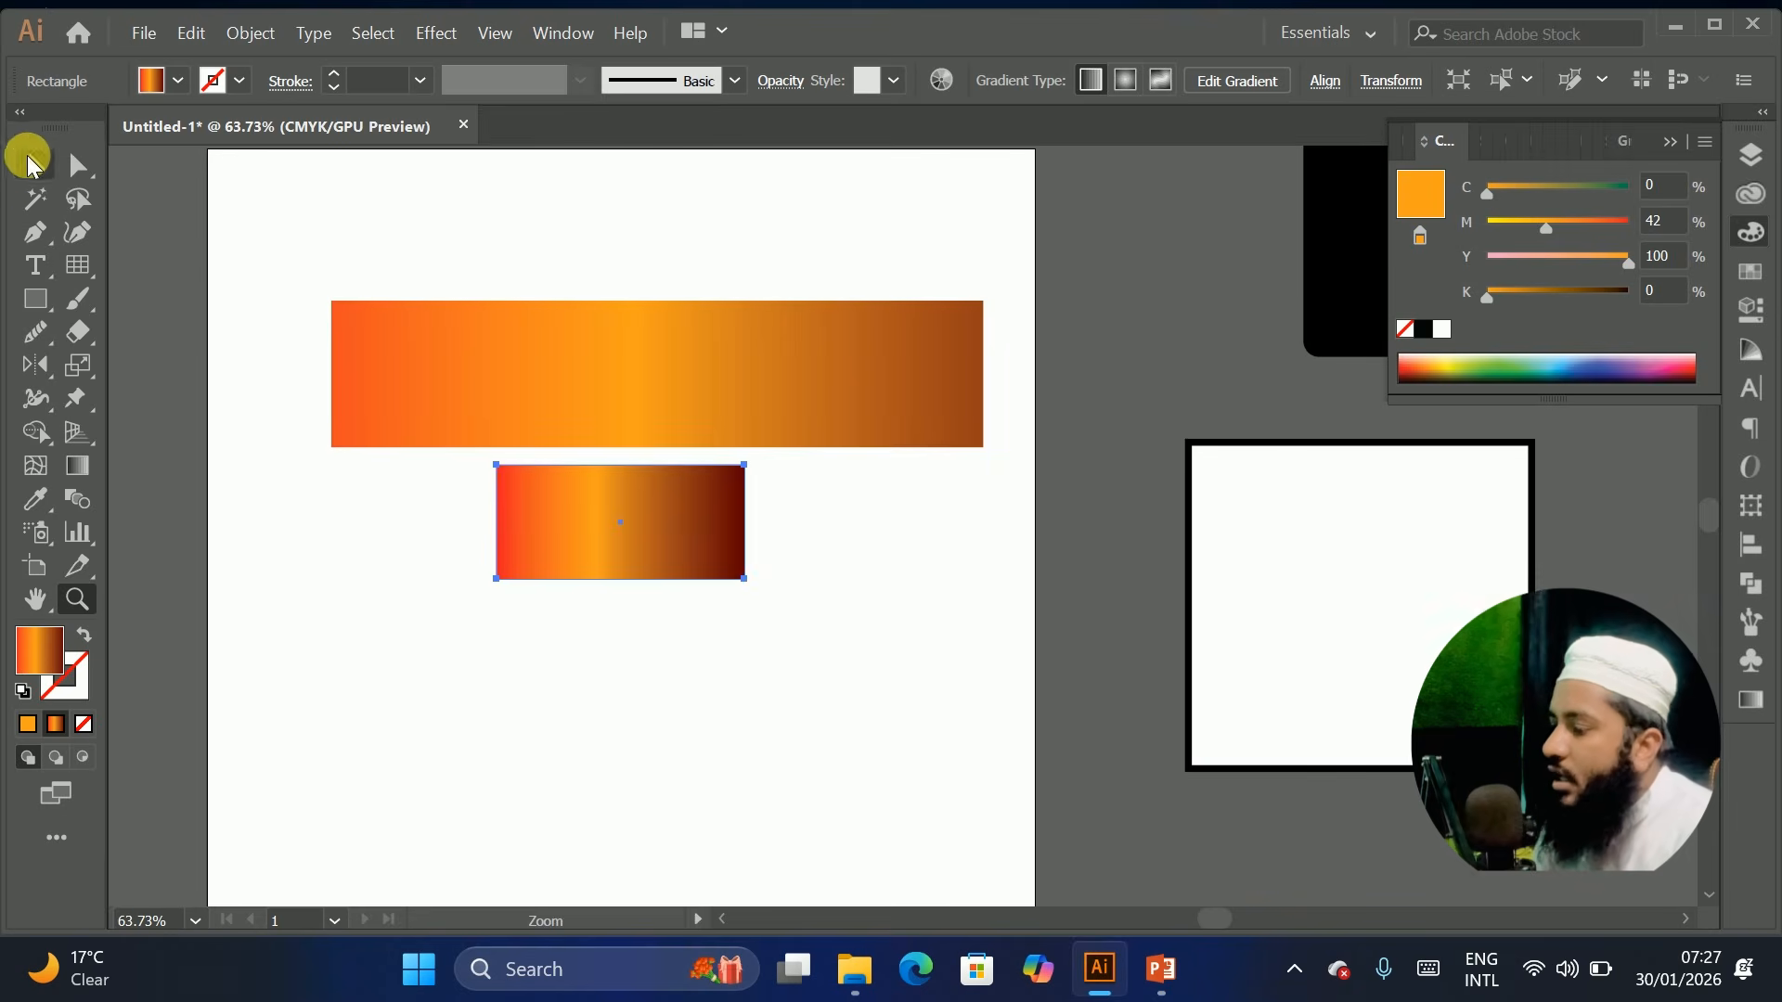
drag(80, 264, 168, 270)
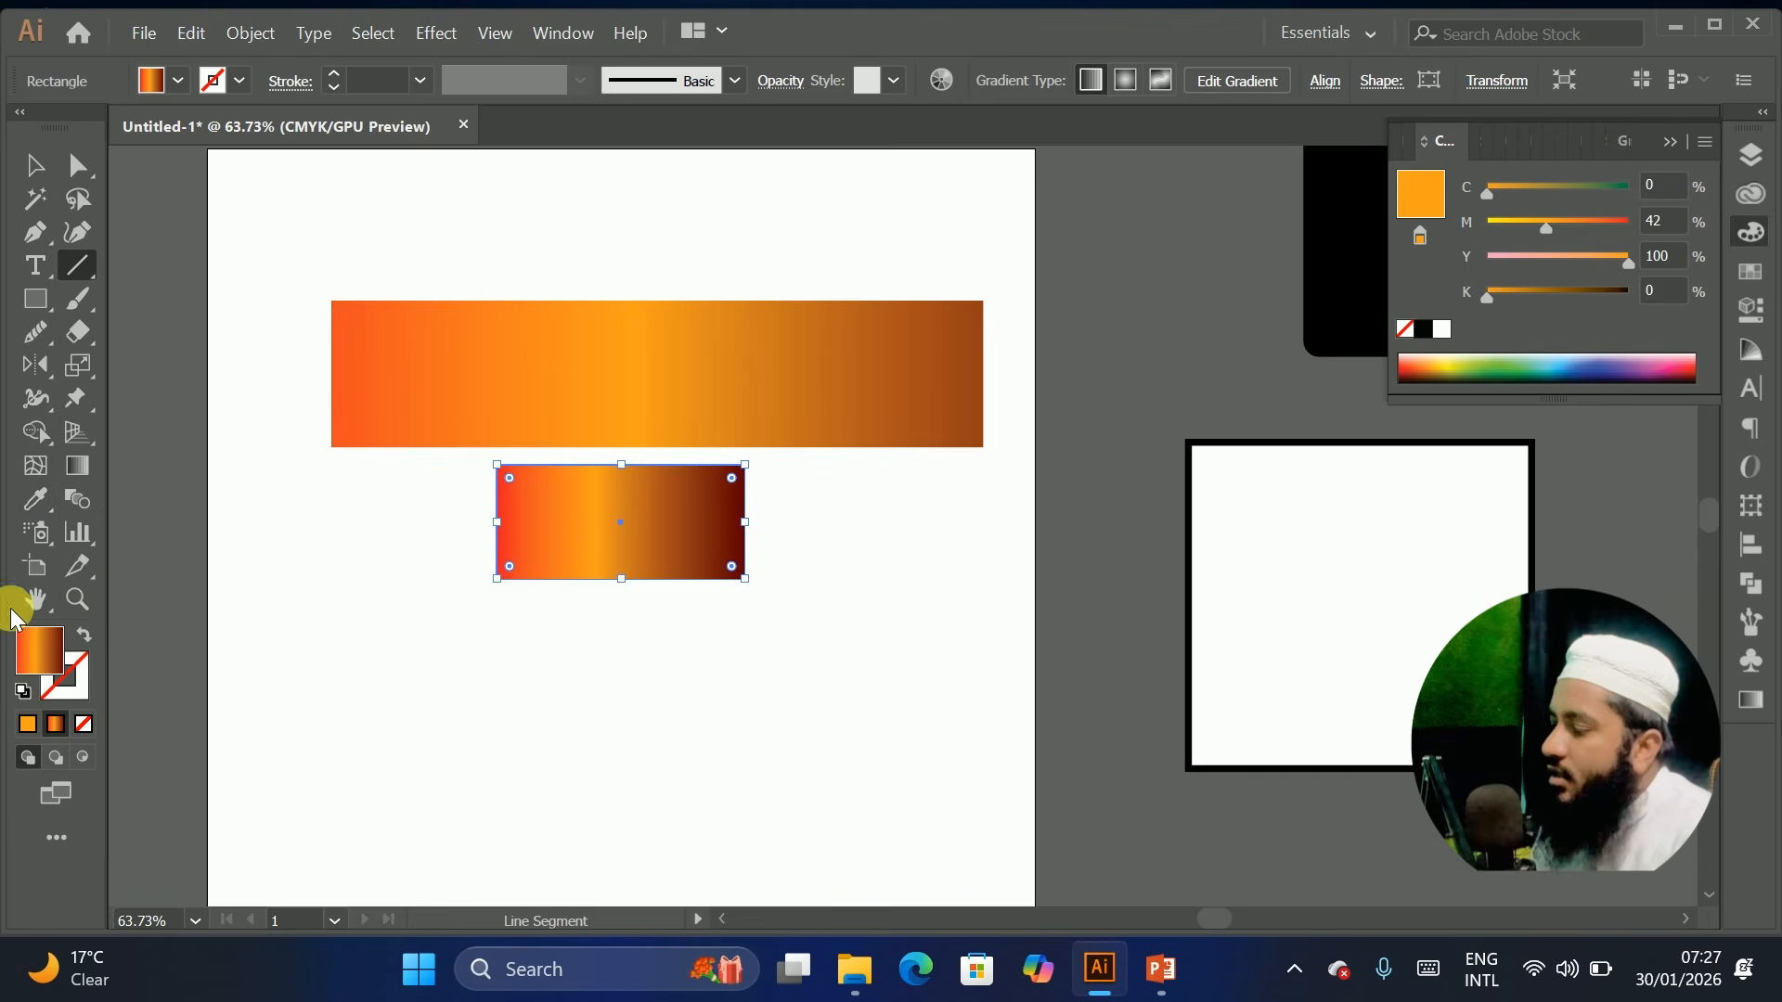
Examine the Layers, Libraries, Color, Swatches and Color Guide contents and the list of available windows
click(1748, 154)
click(1749, 155)
click(1749, 155)
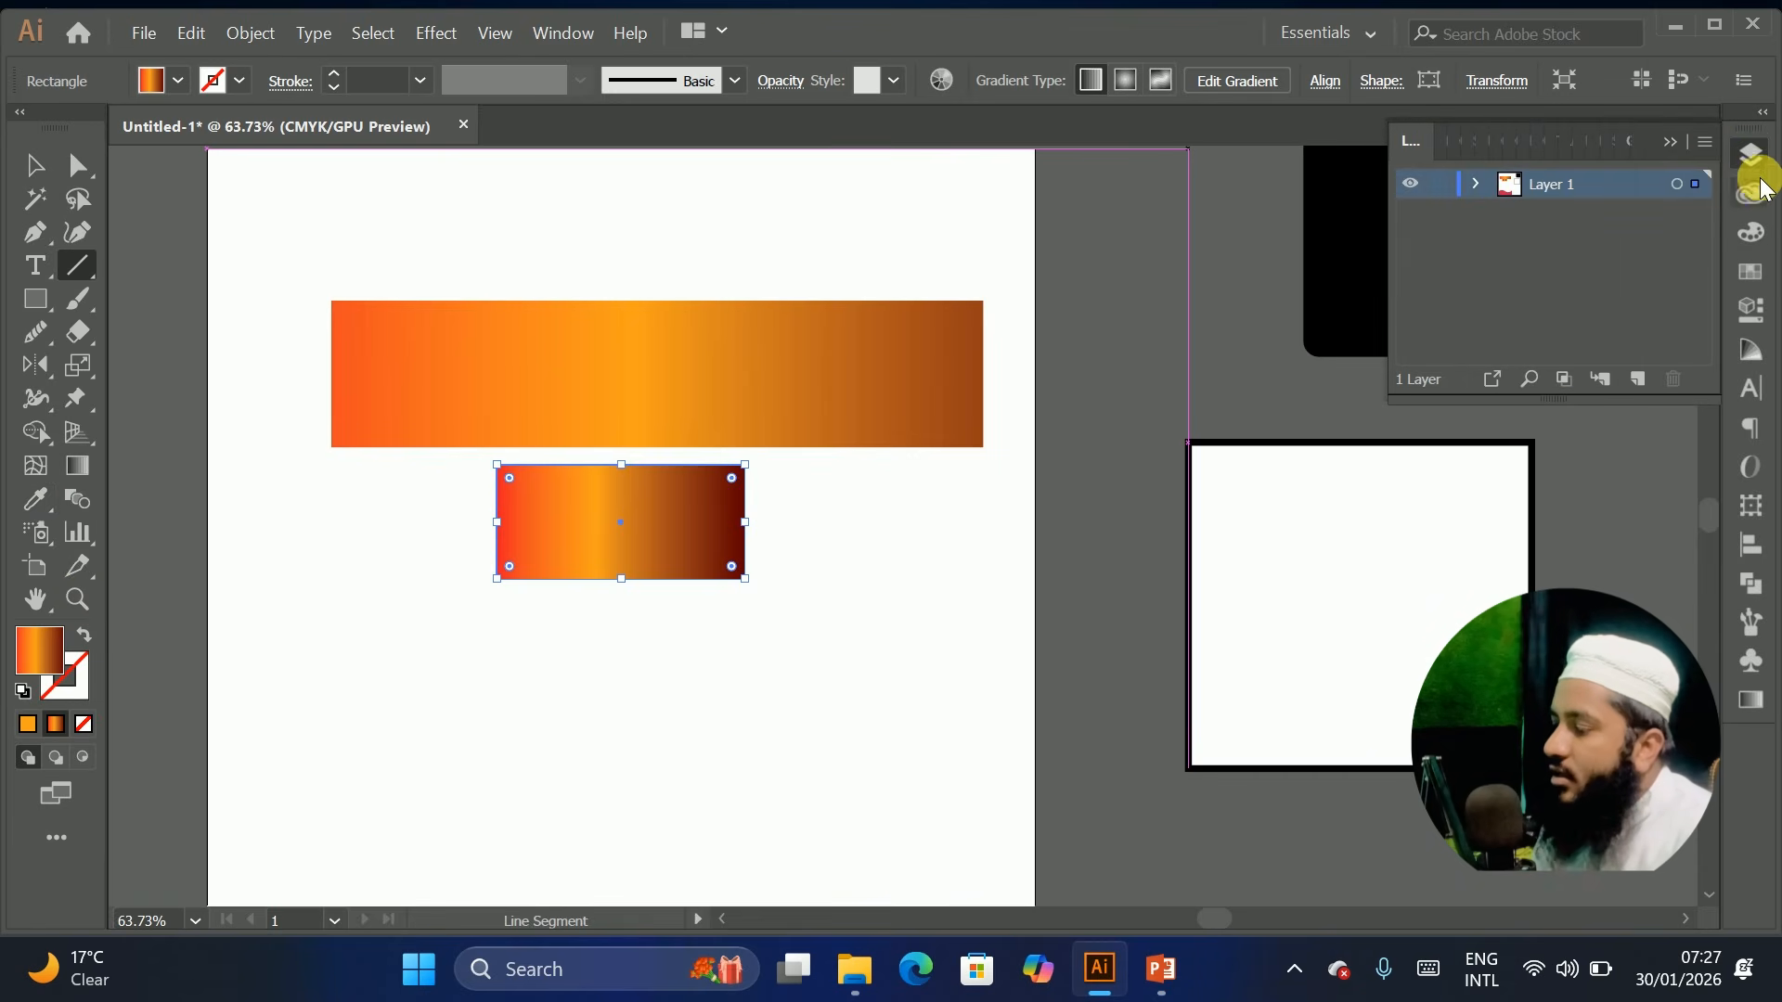
click(1750, 199)
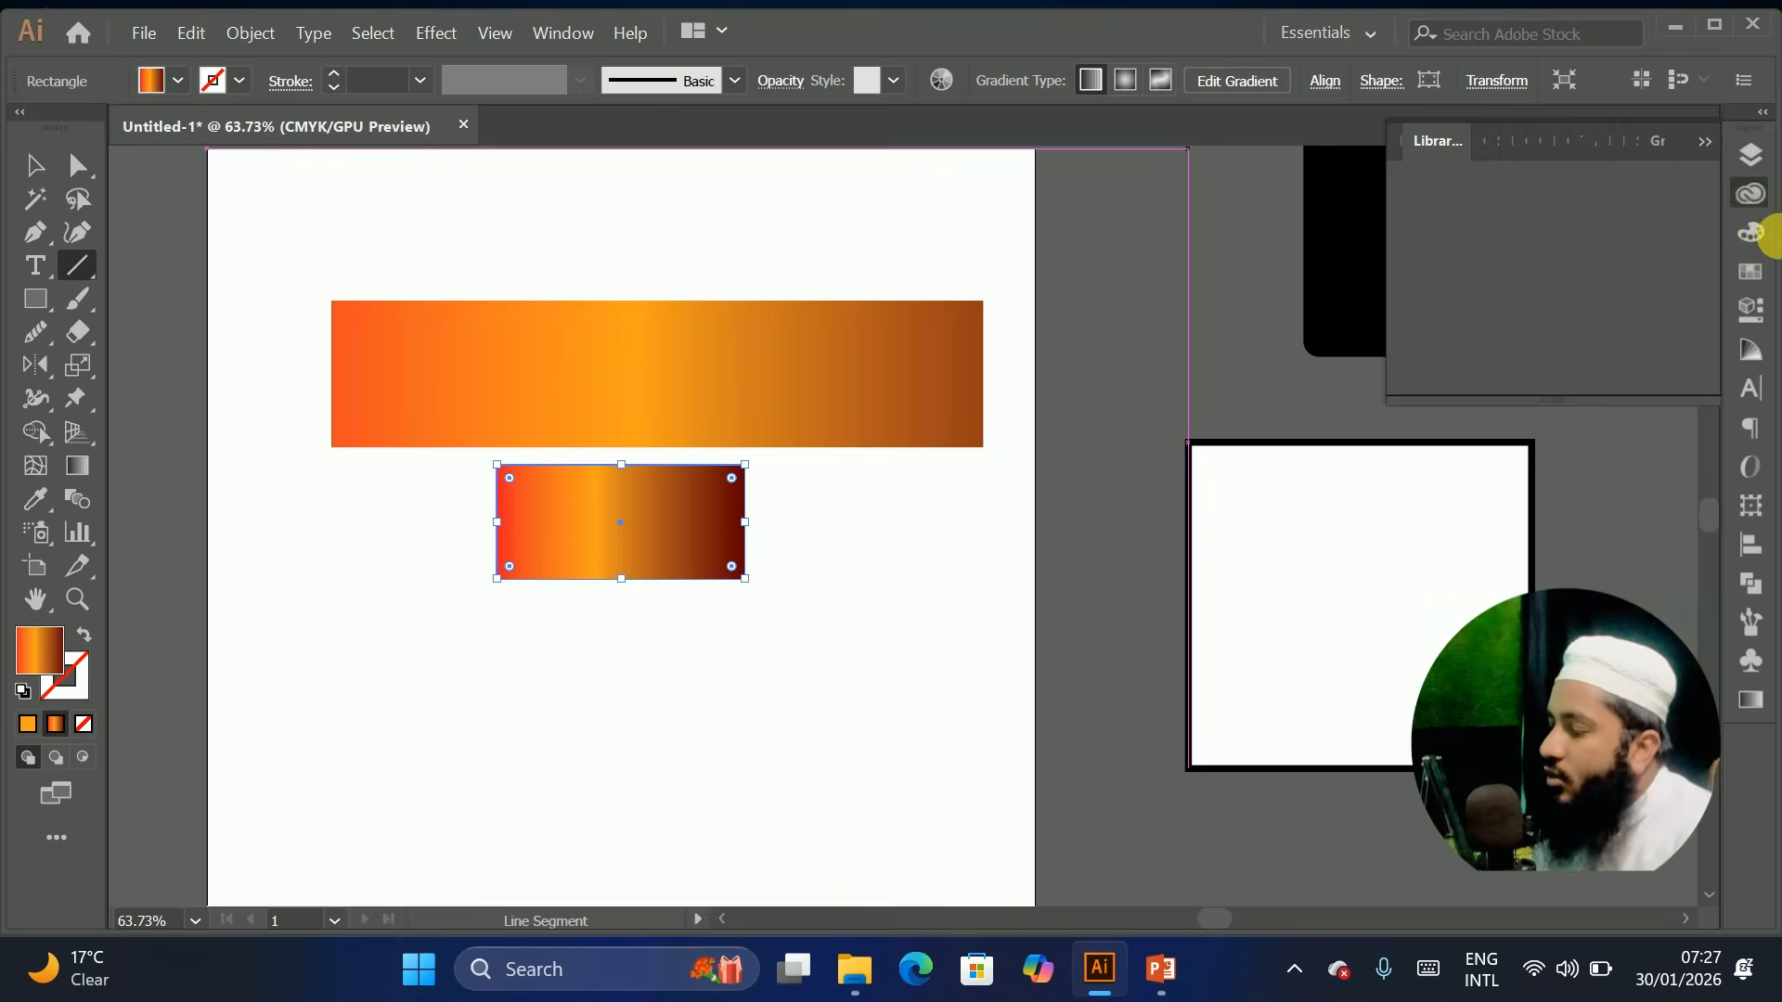
click(1763, 239)
click(1753, 271)
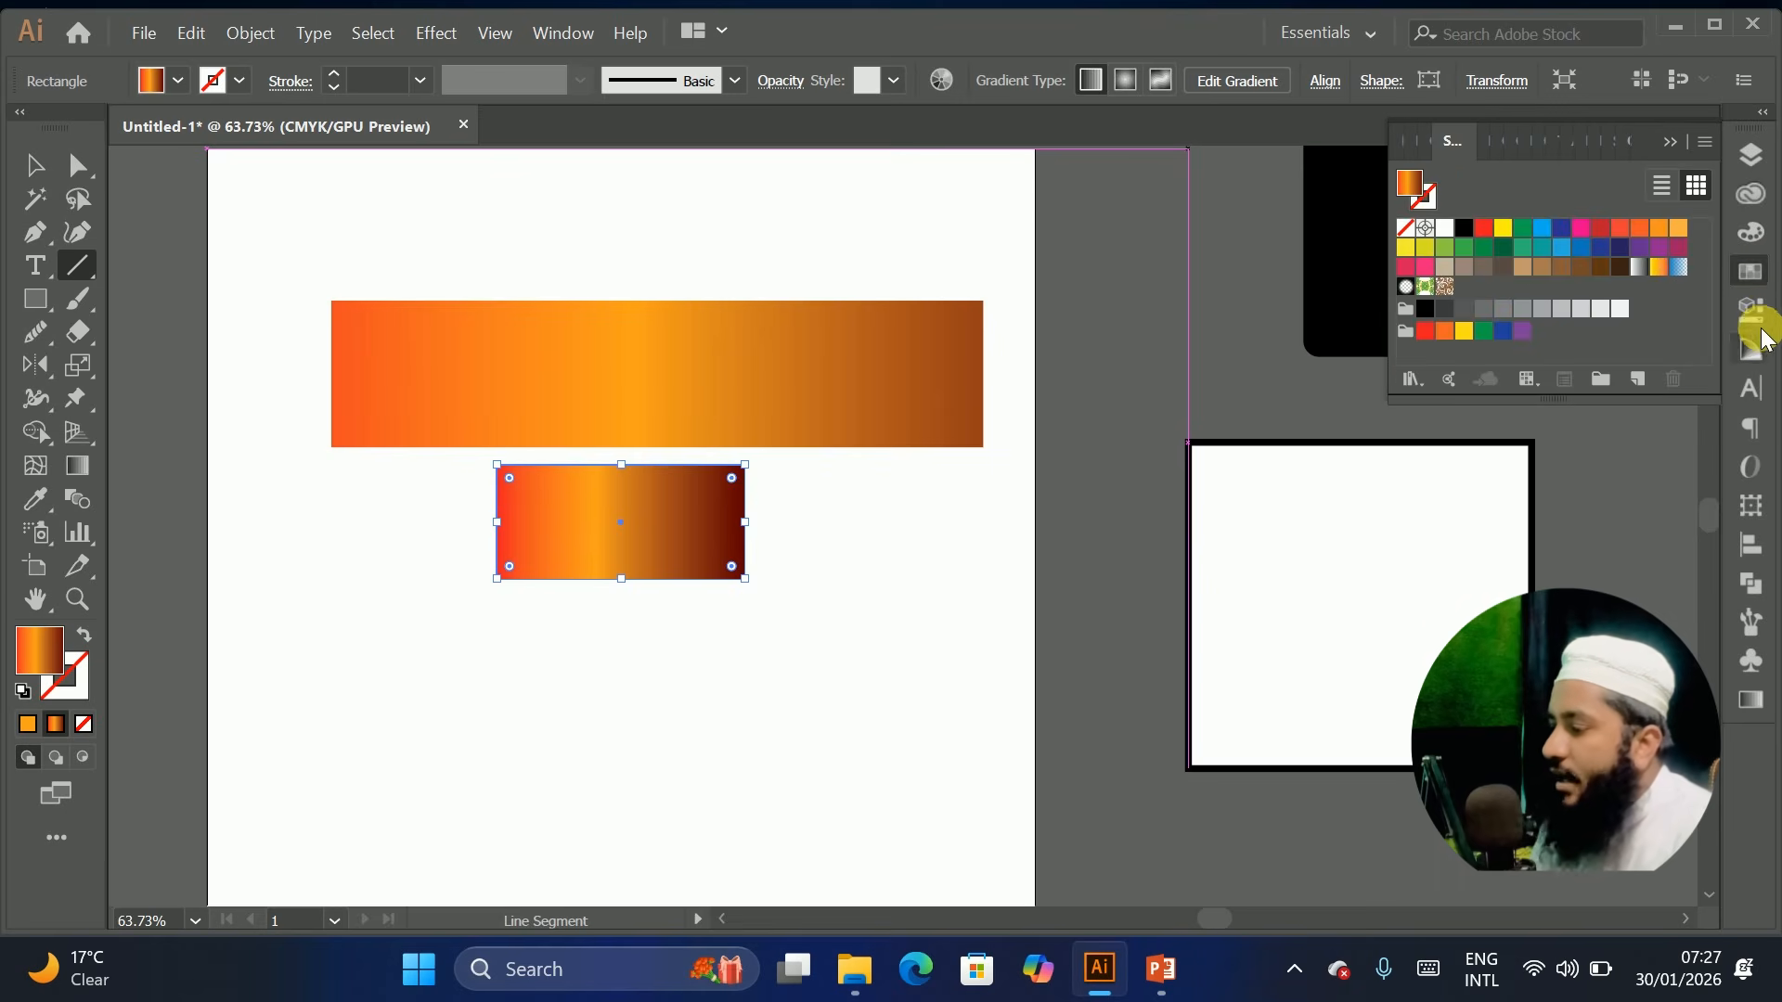
click(1752, 360)
click(1752, 360)
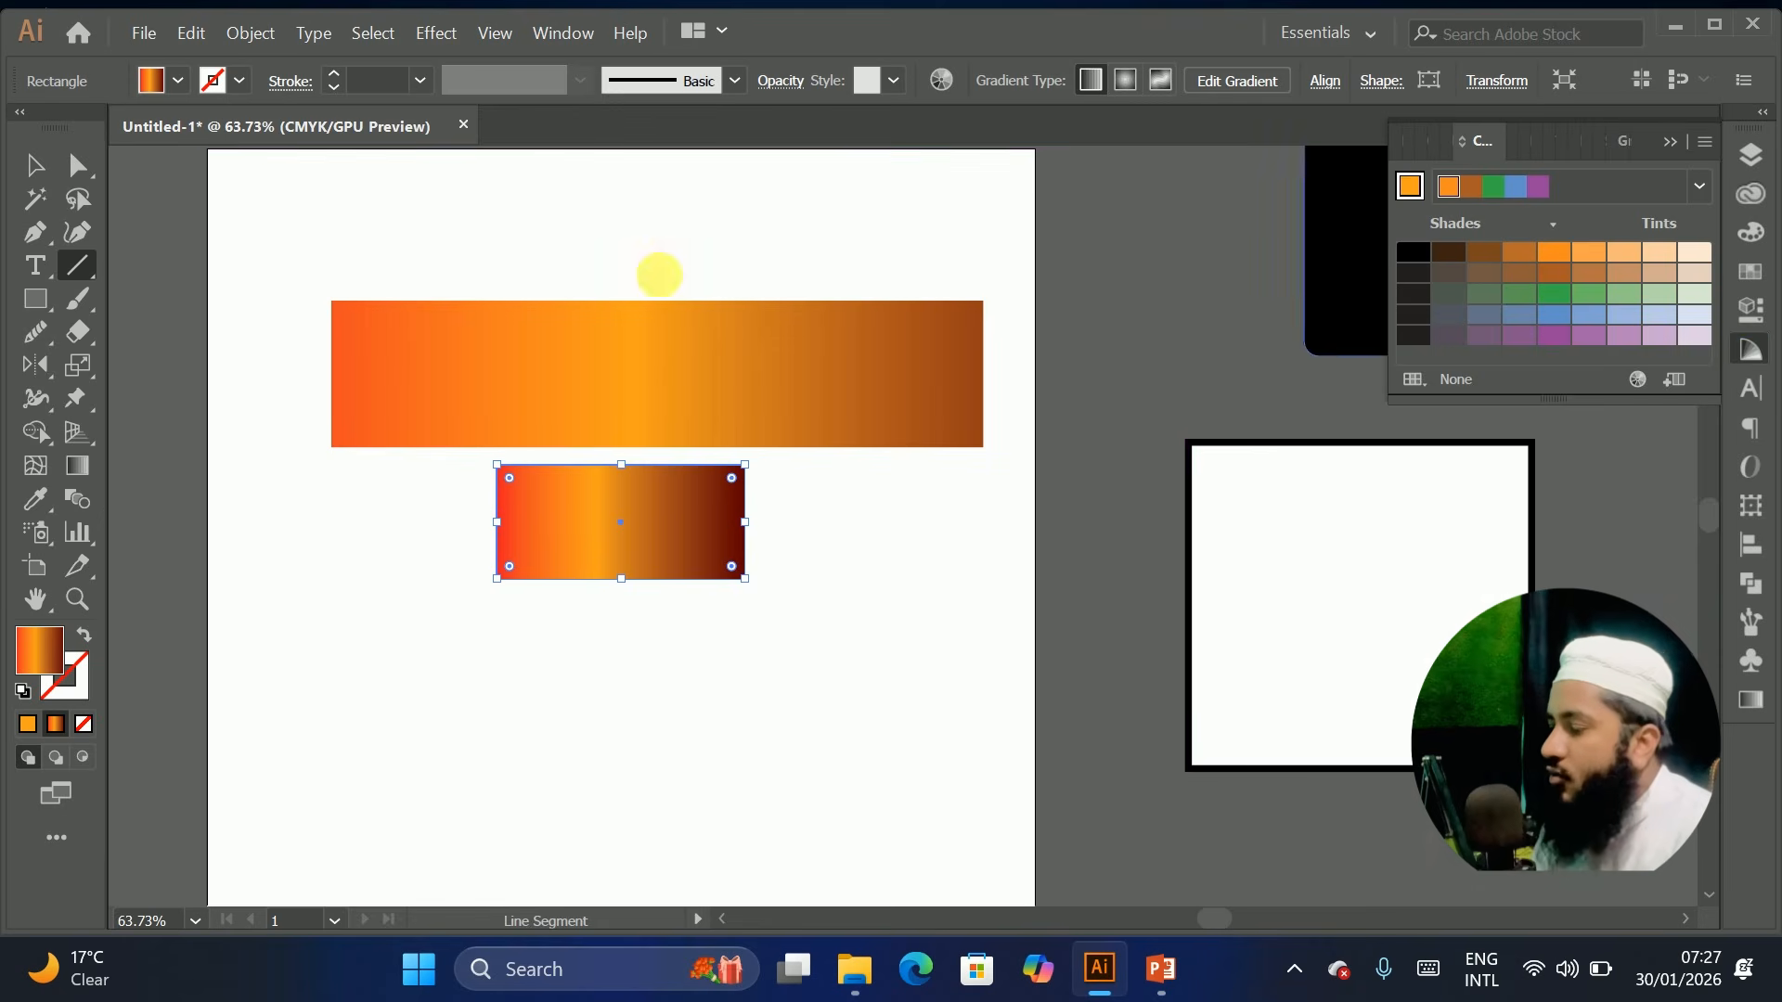
click(562, 32)
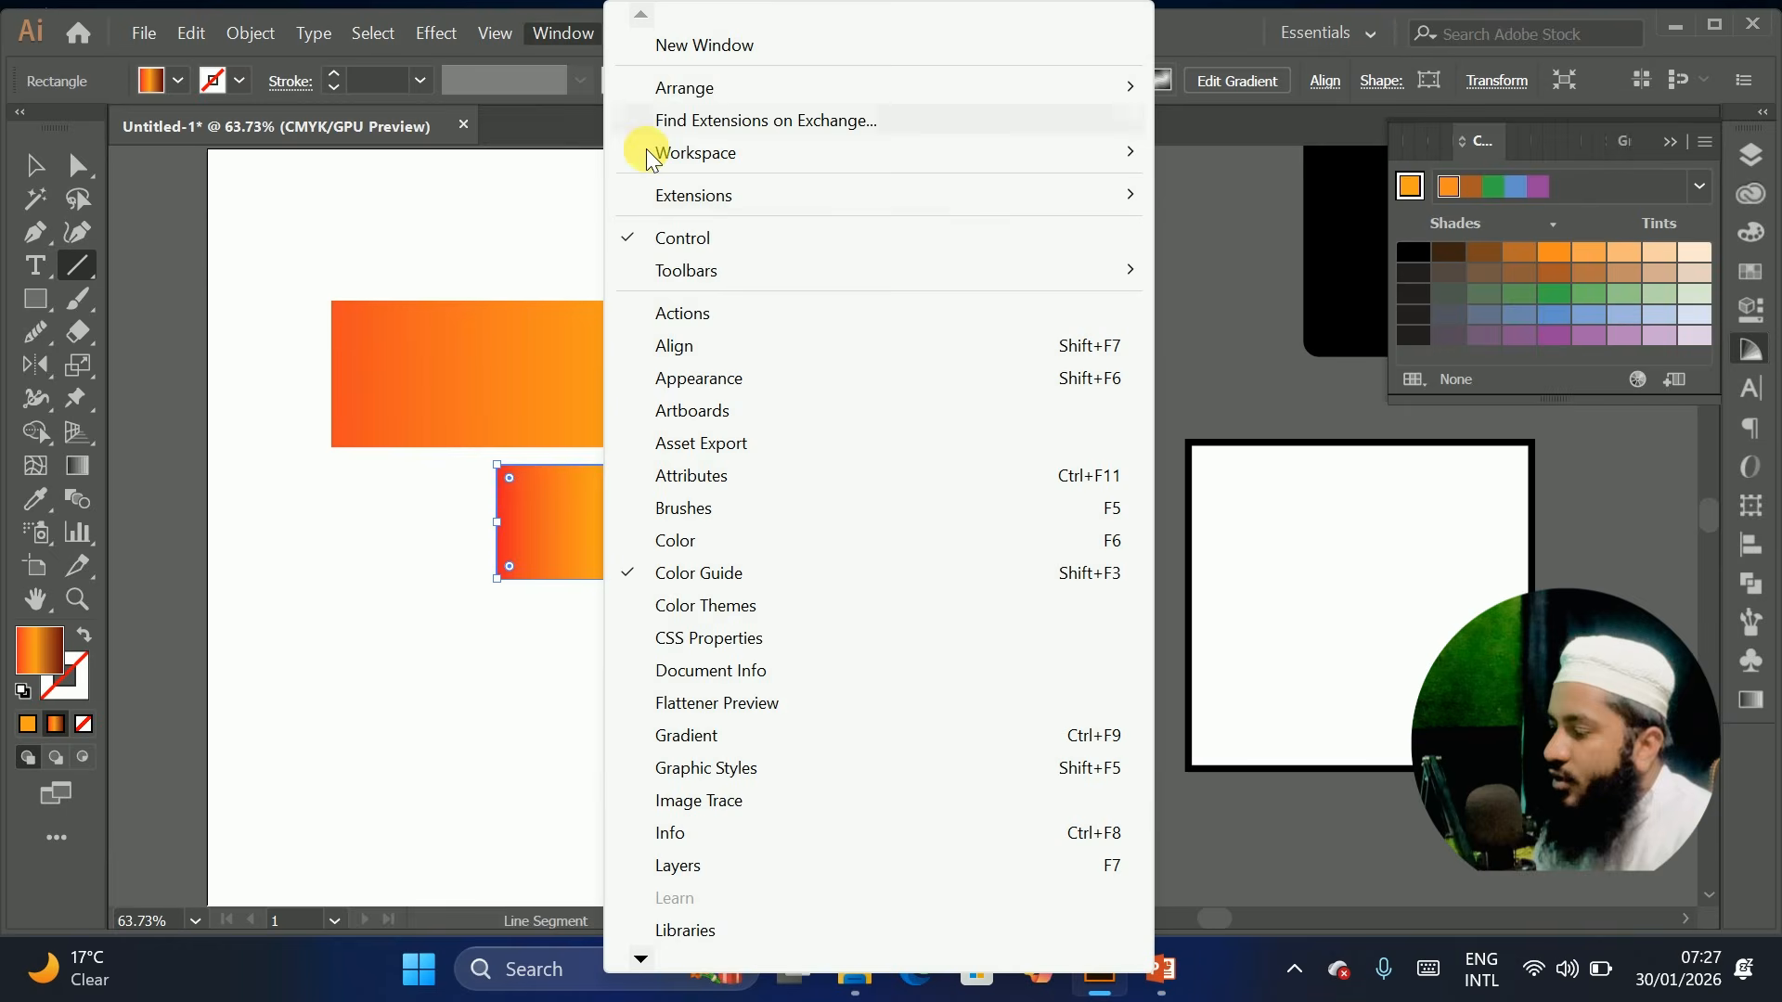
Draw a wide rectangle with the current gradient fill below the small gradient rectangle, and show its color settings
click(42, 298)
drag(433, 733, 809, 836)
click(1750, 231)
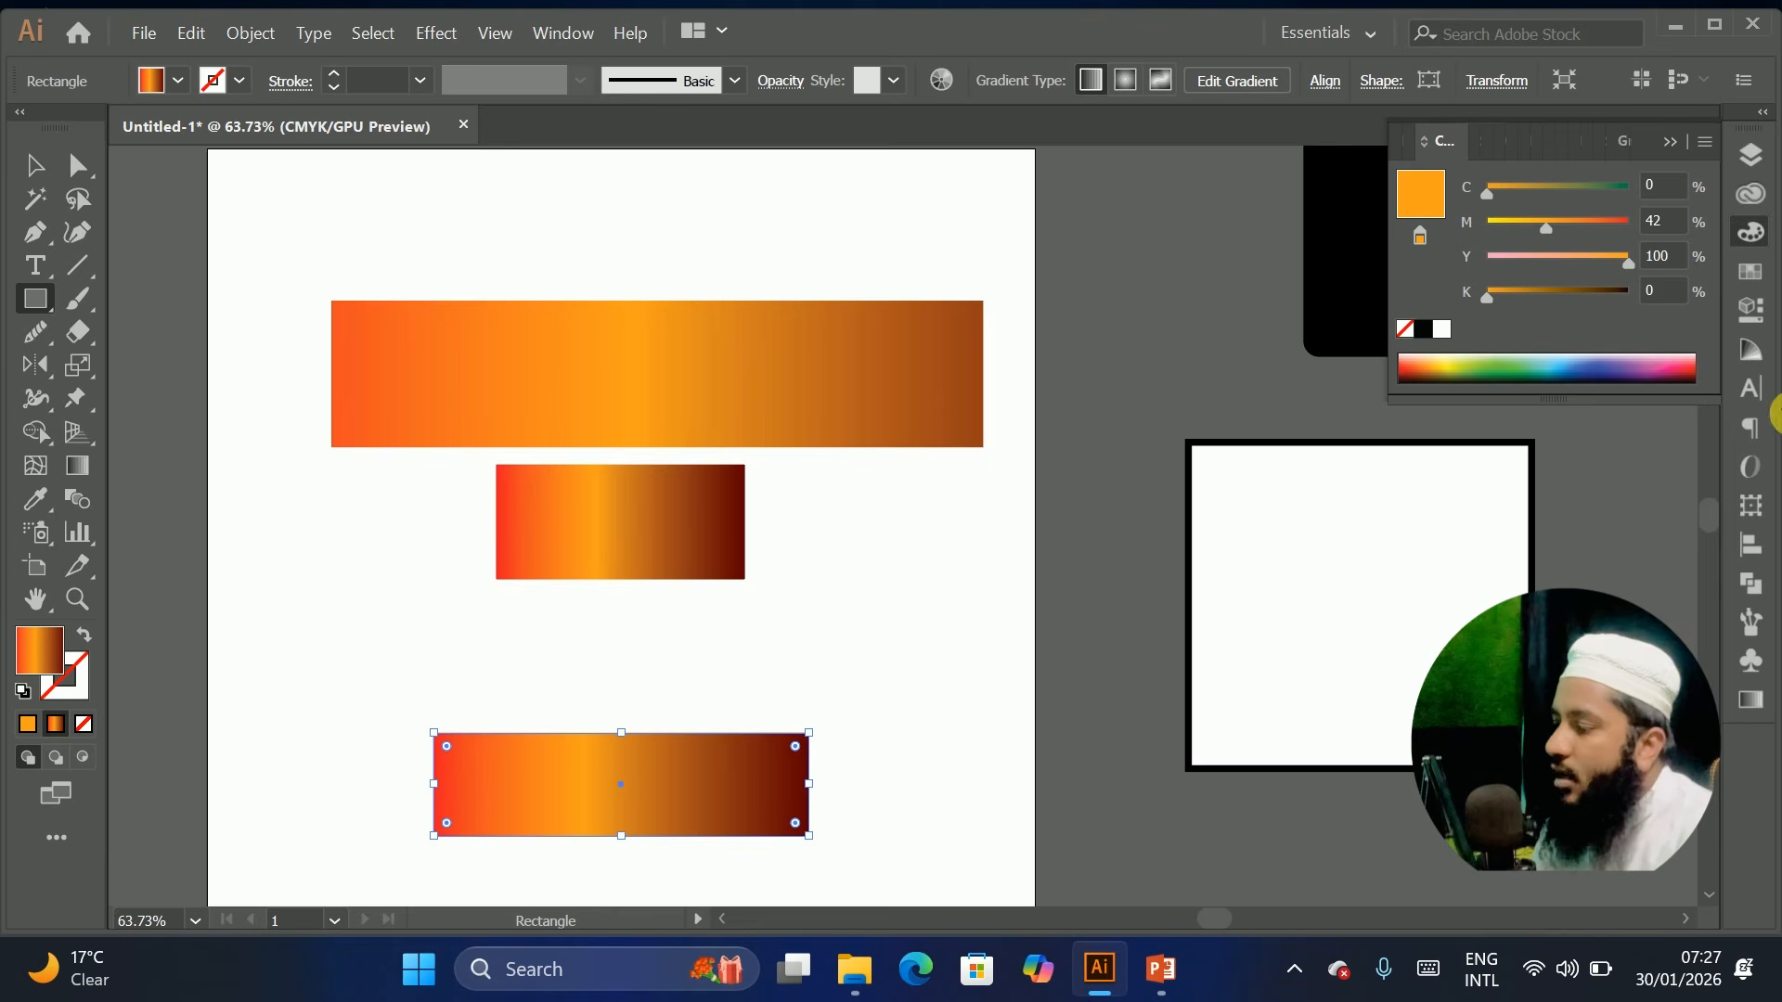
Check the Character settings and place "Lorem ipsum" placeholder text above the large gradient rectangle
click(1749, 383)
click(1750, 391)
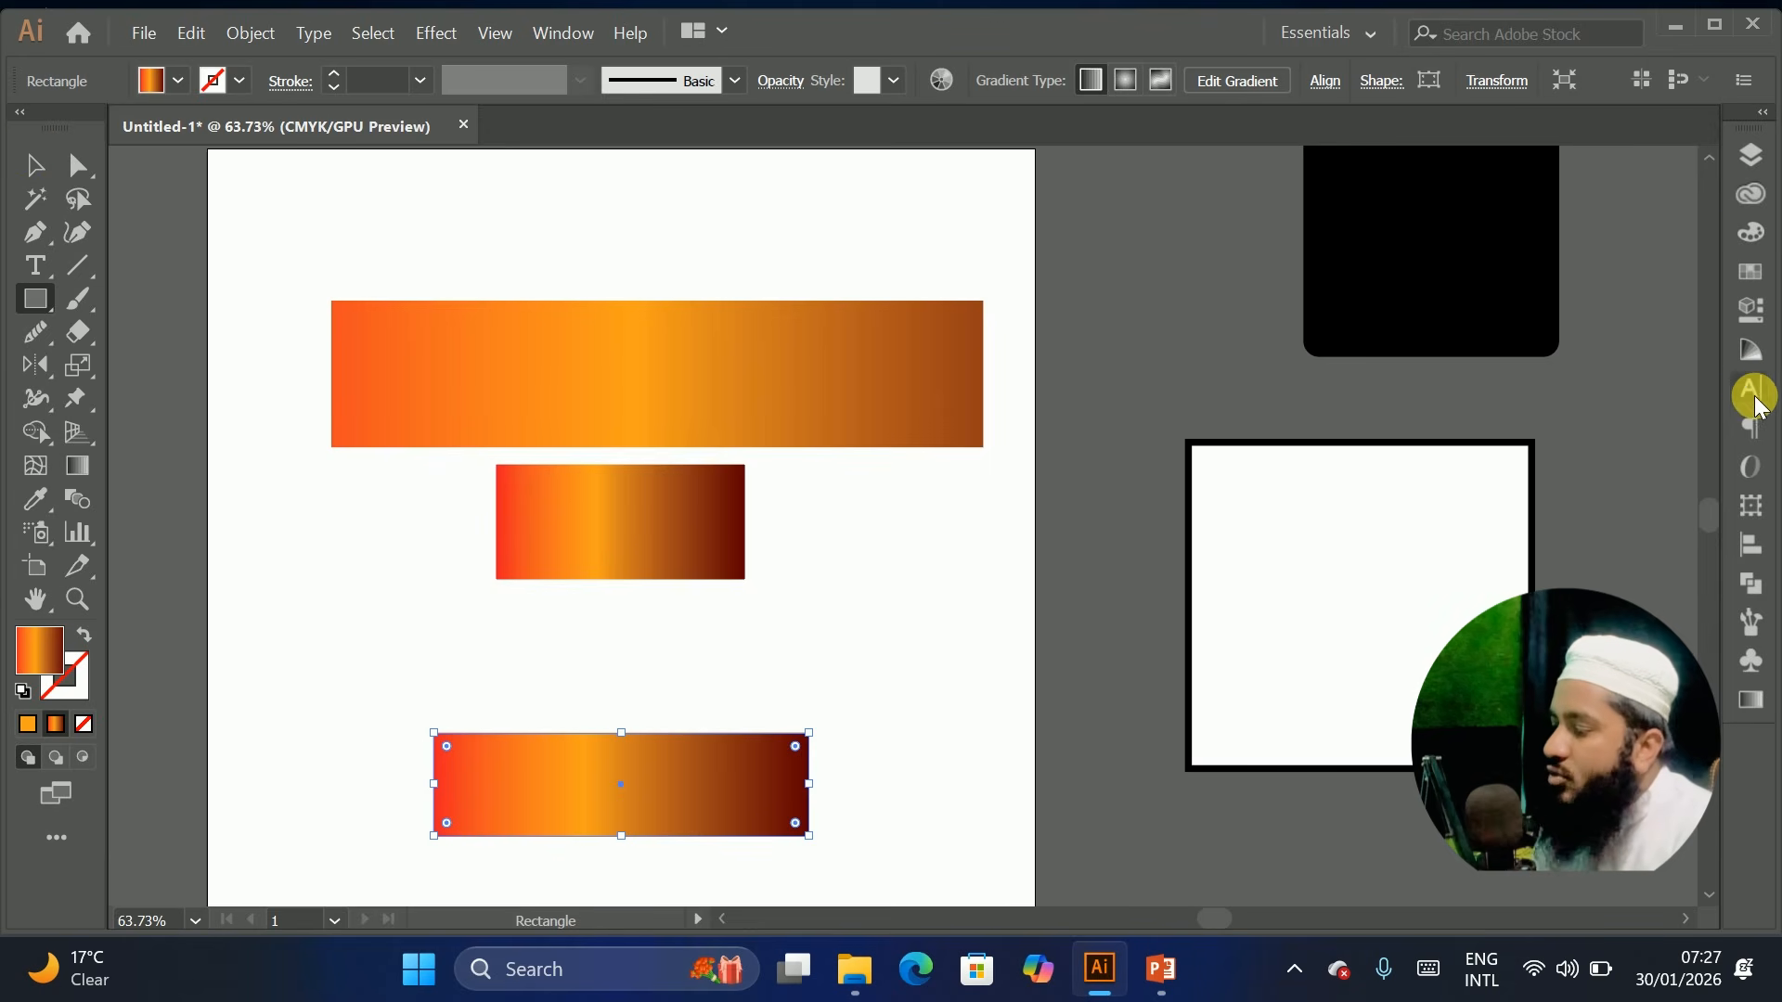
click(1750, 390)
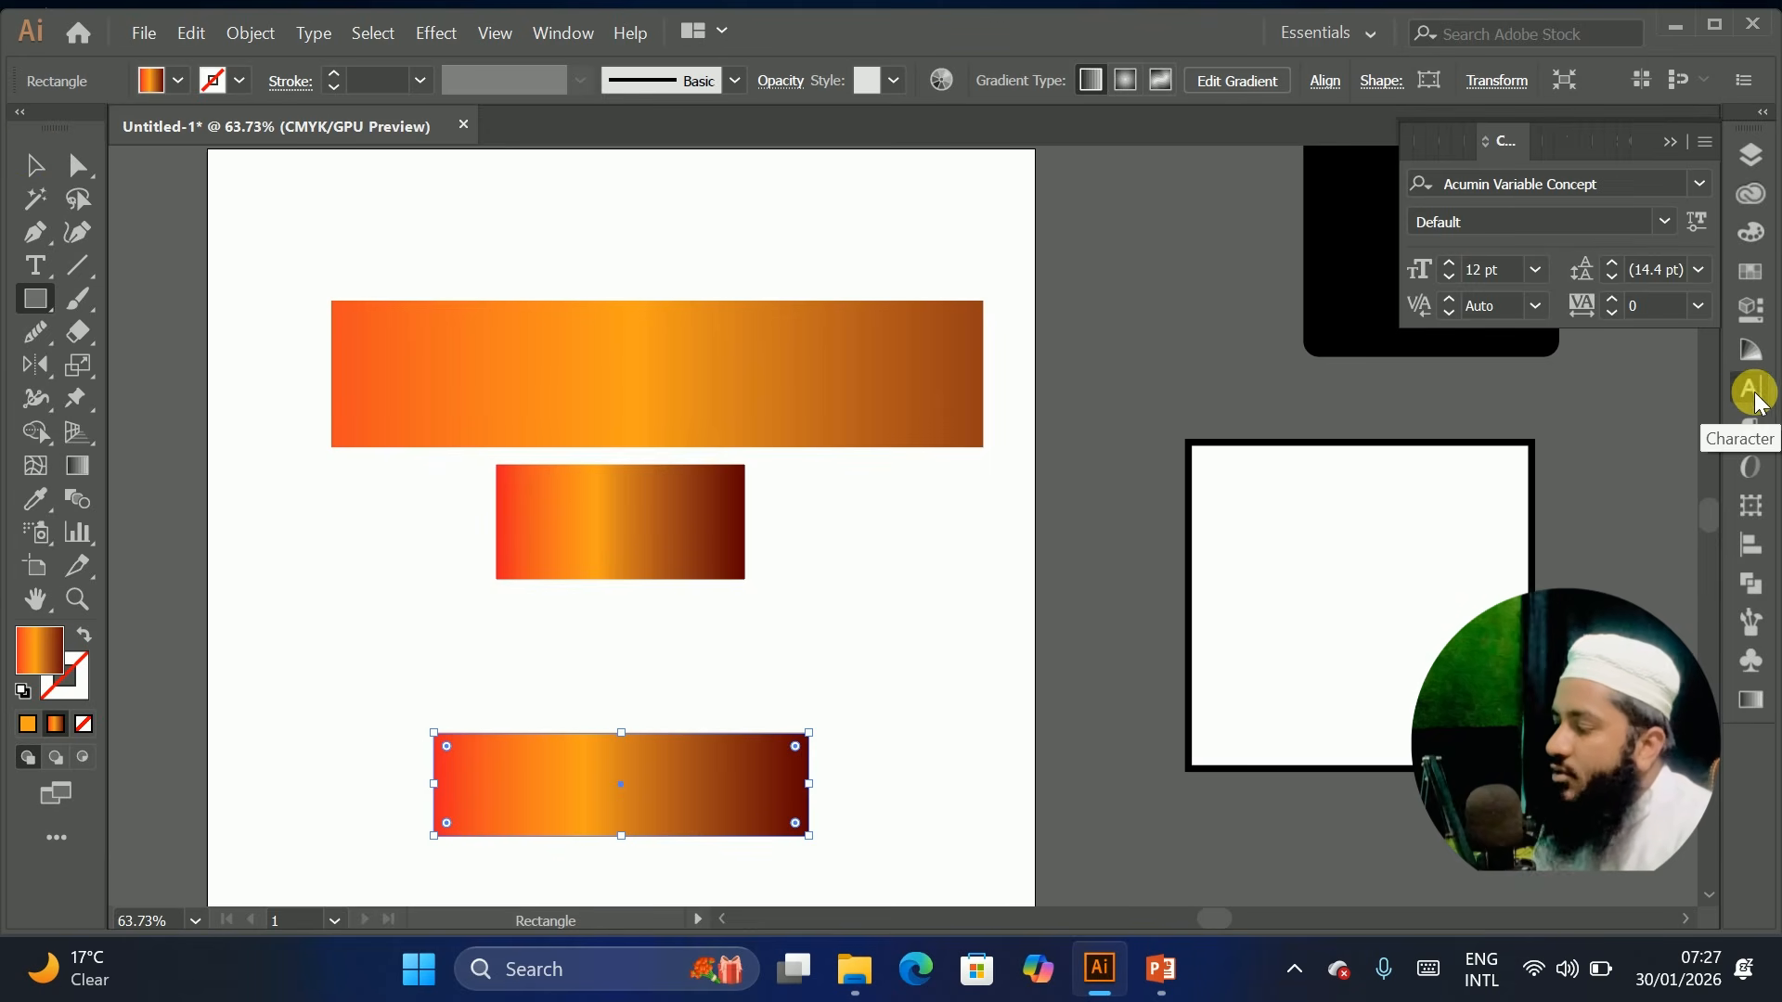
click(1750, 390)
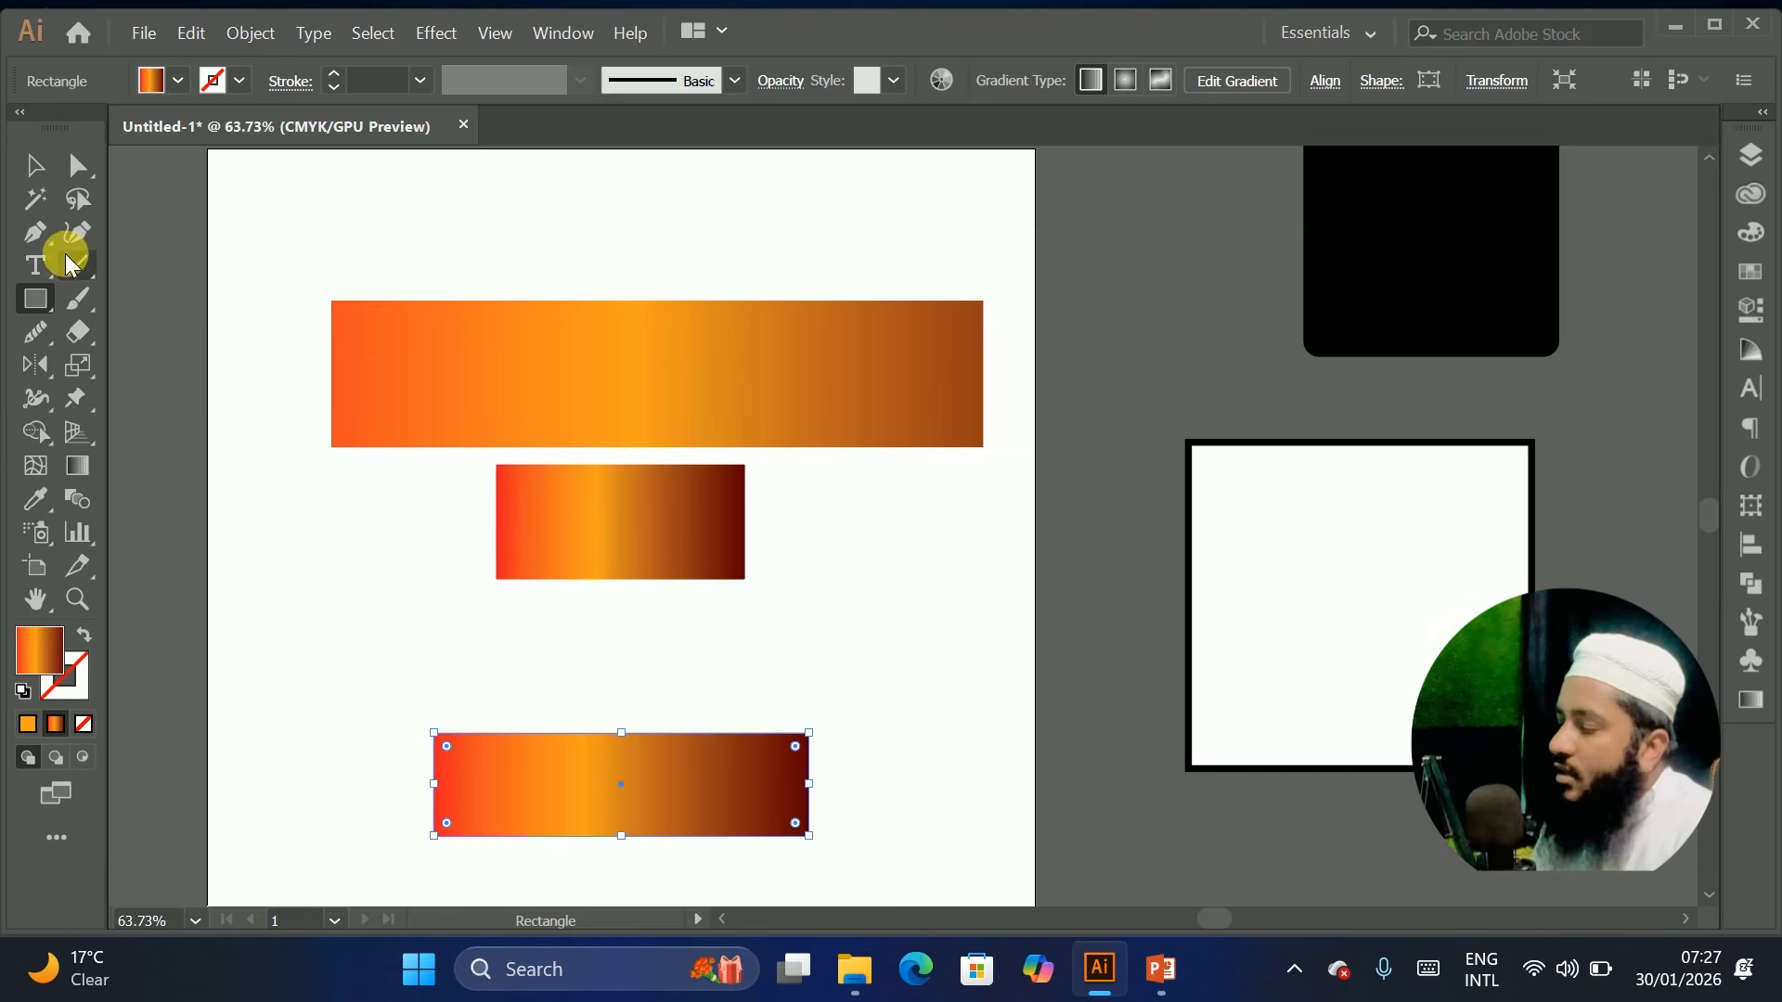
click(35, 267)
click(547, 221)
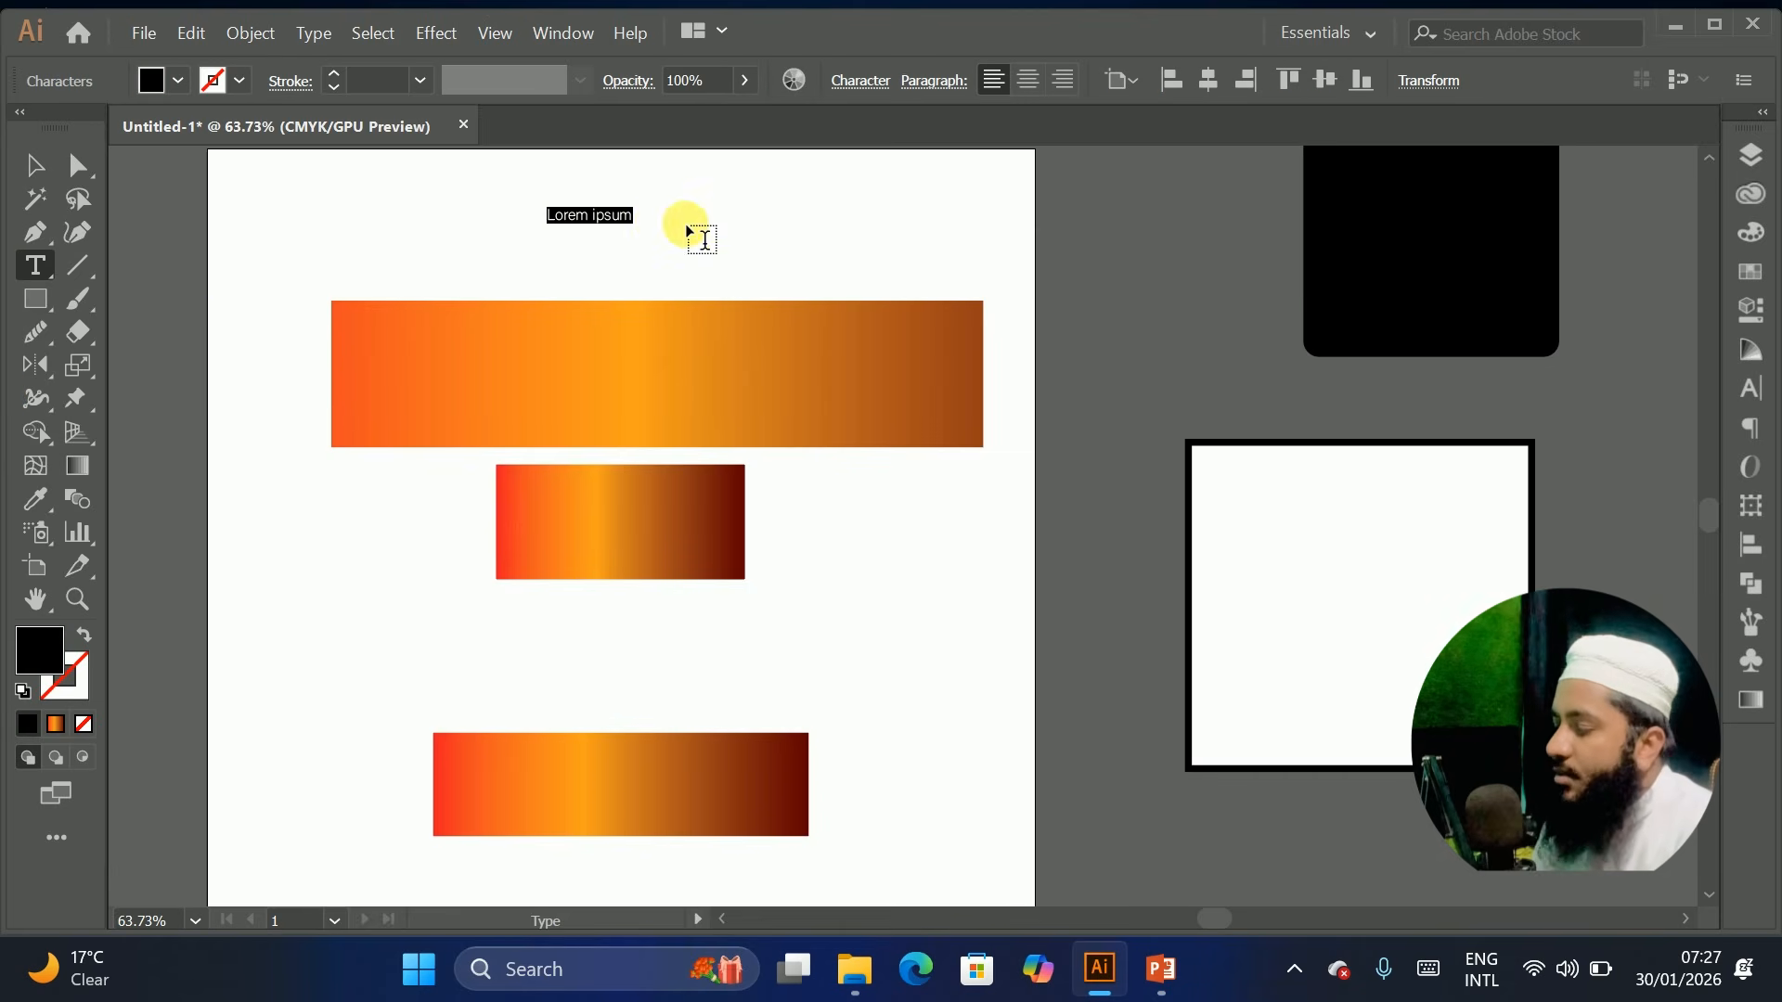
Set the placeholder text's font to Cascadia Code and finish editing the text
click(1750, 388)
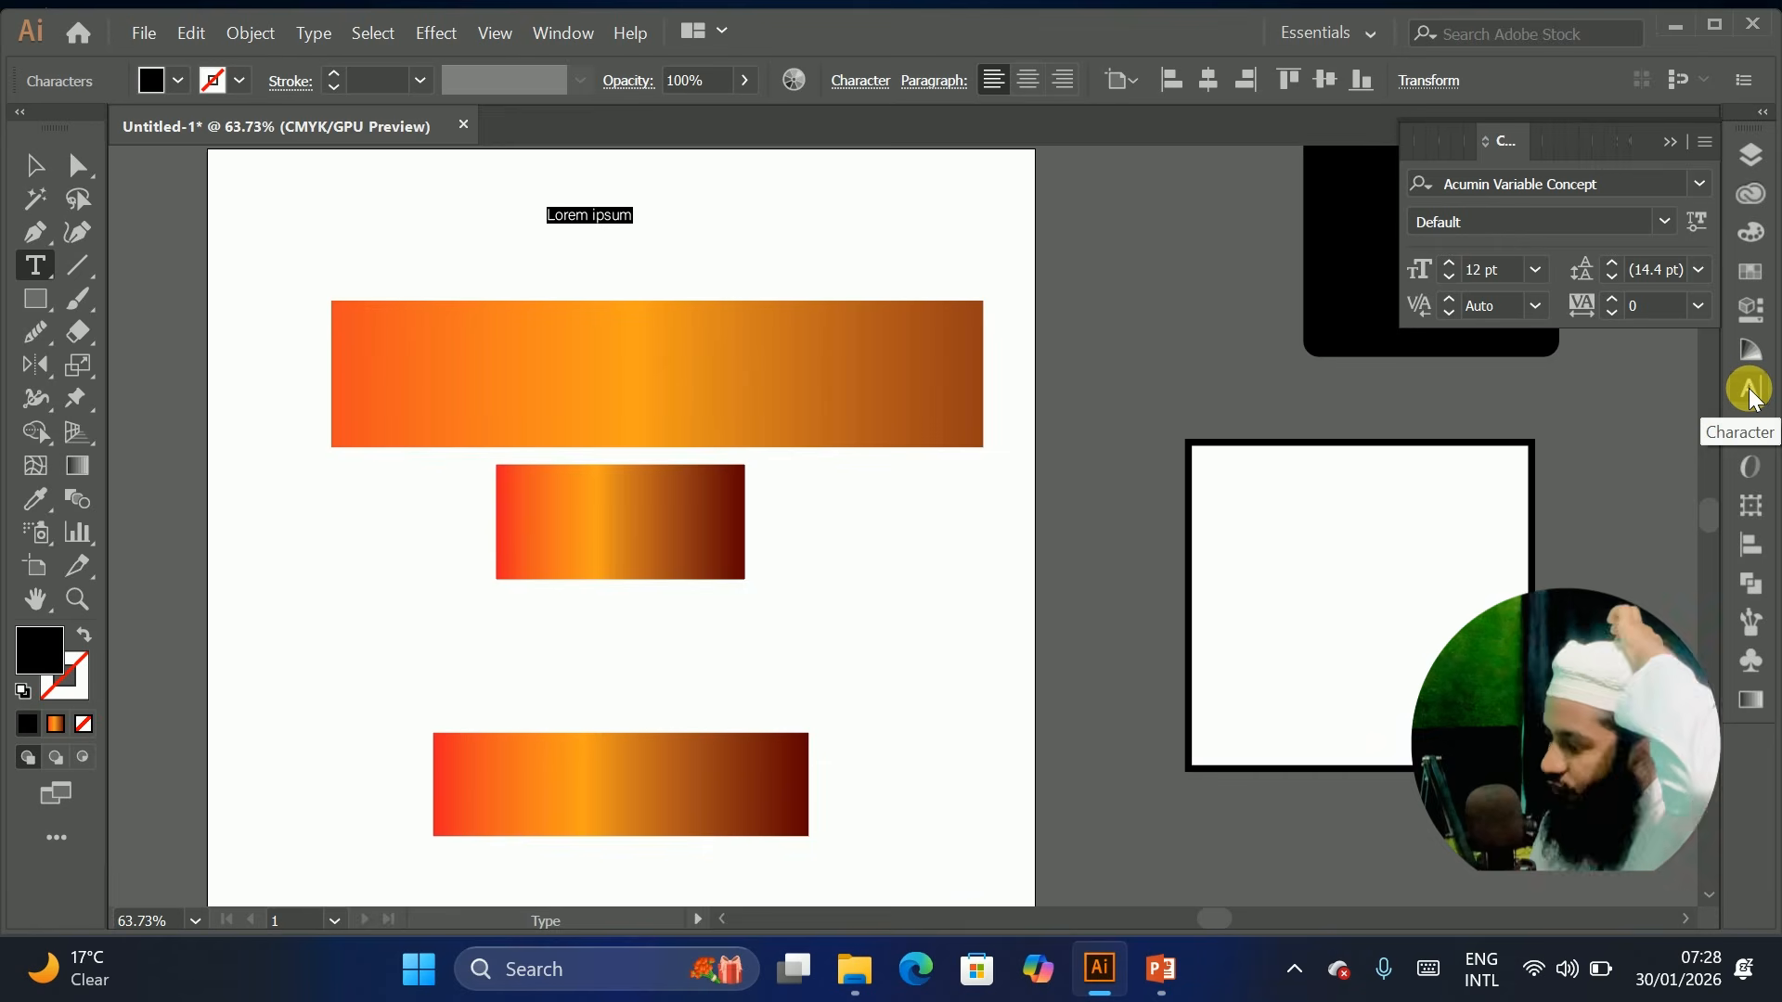
click(1606, 192)
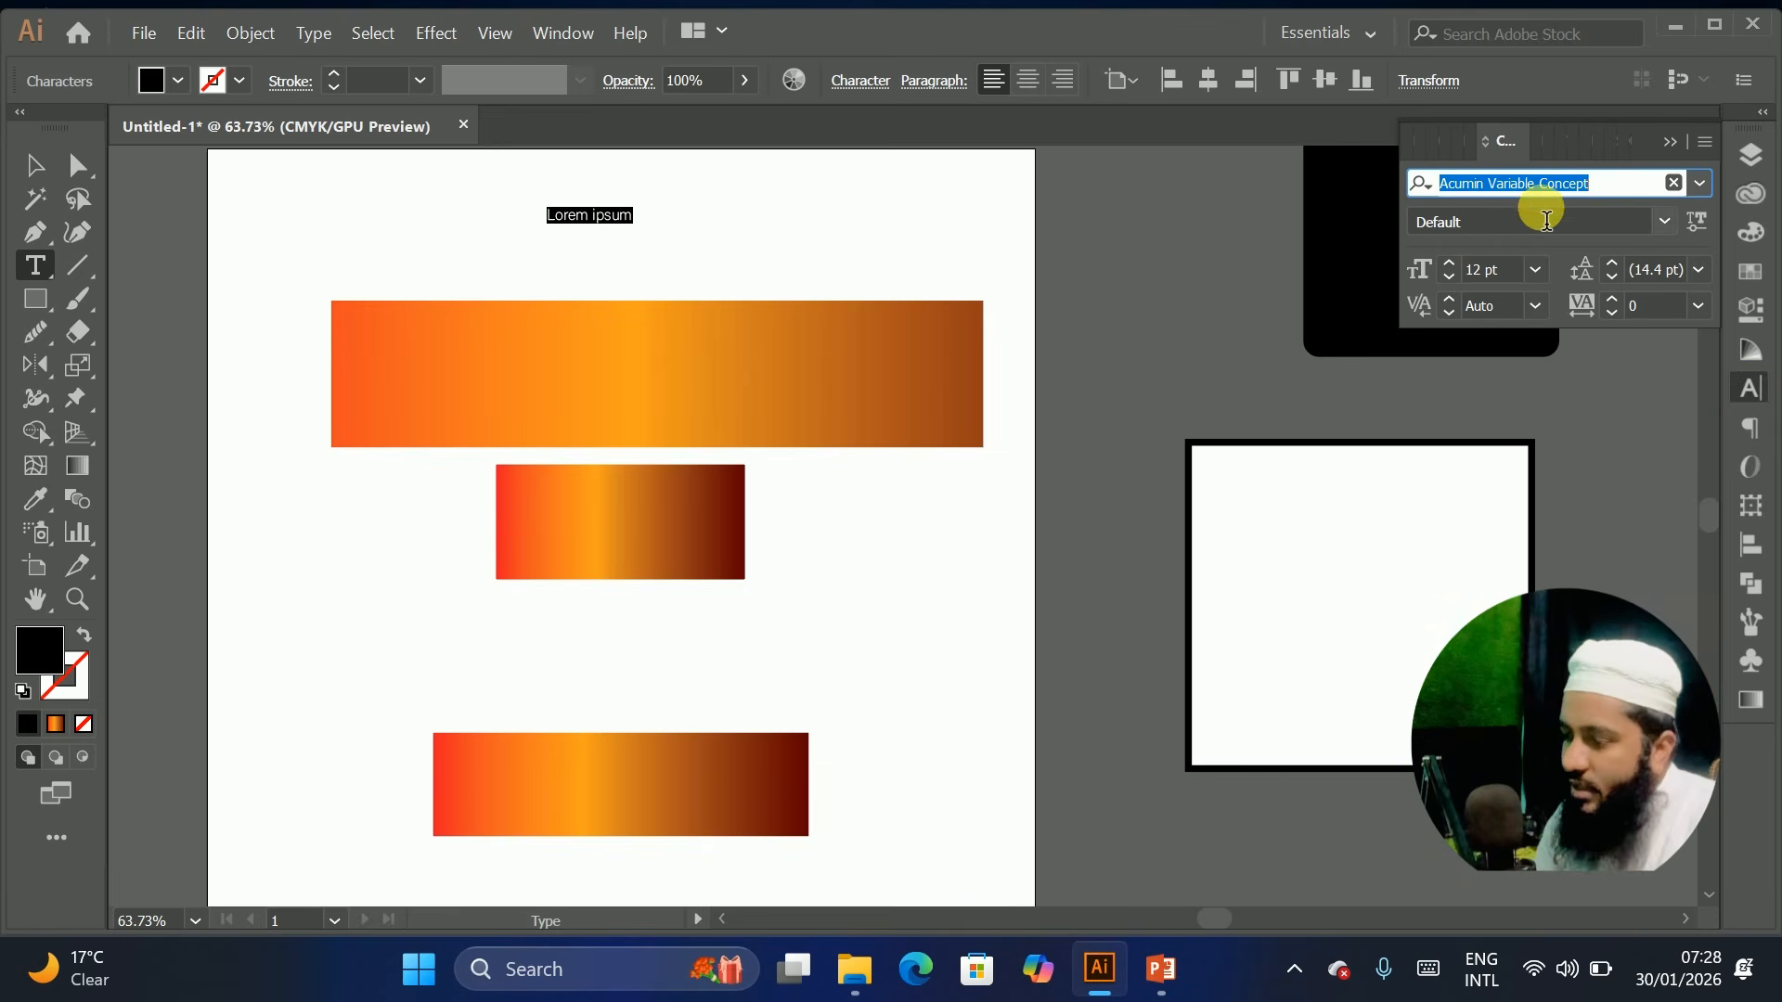
click(1706, 182)
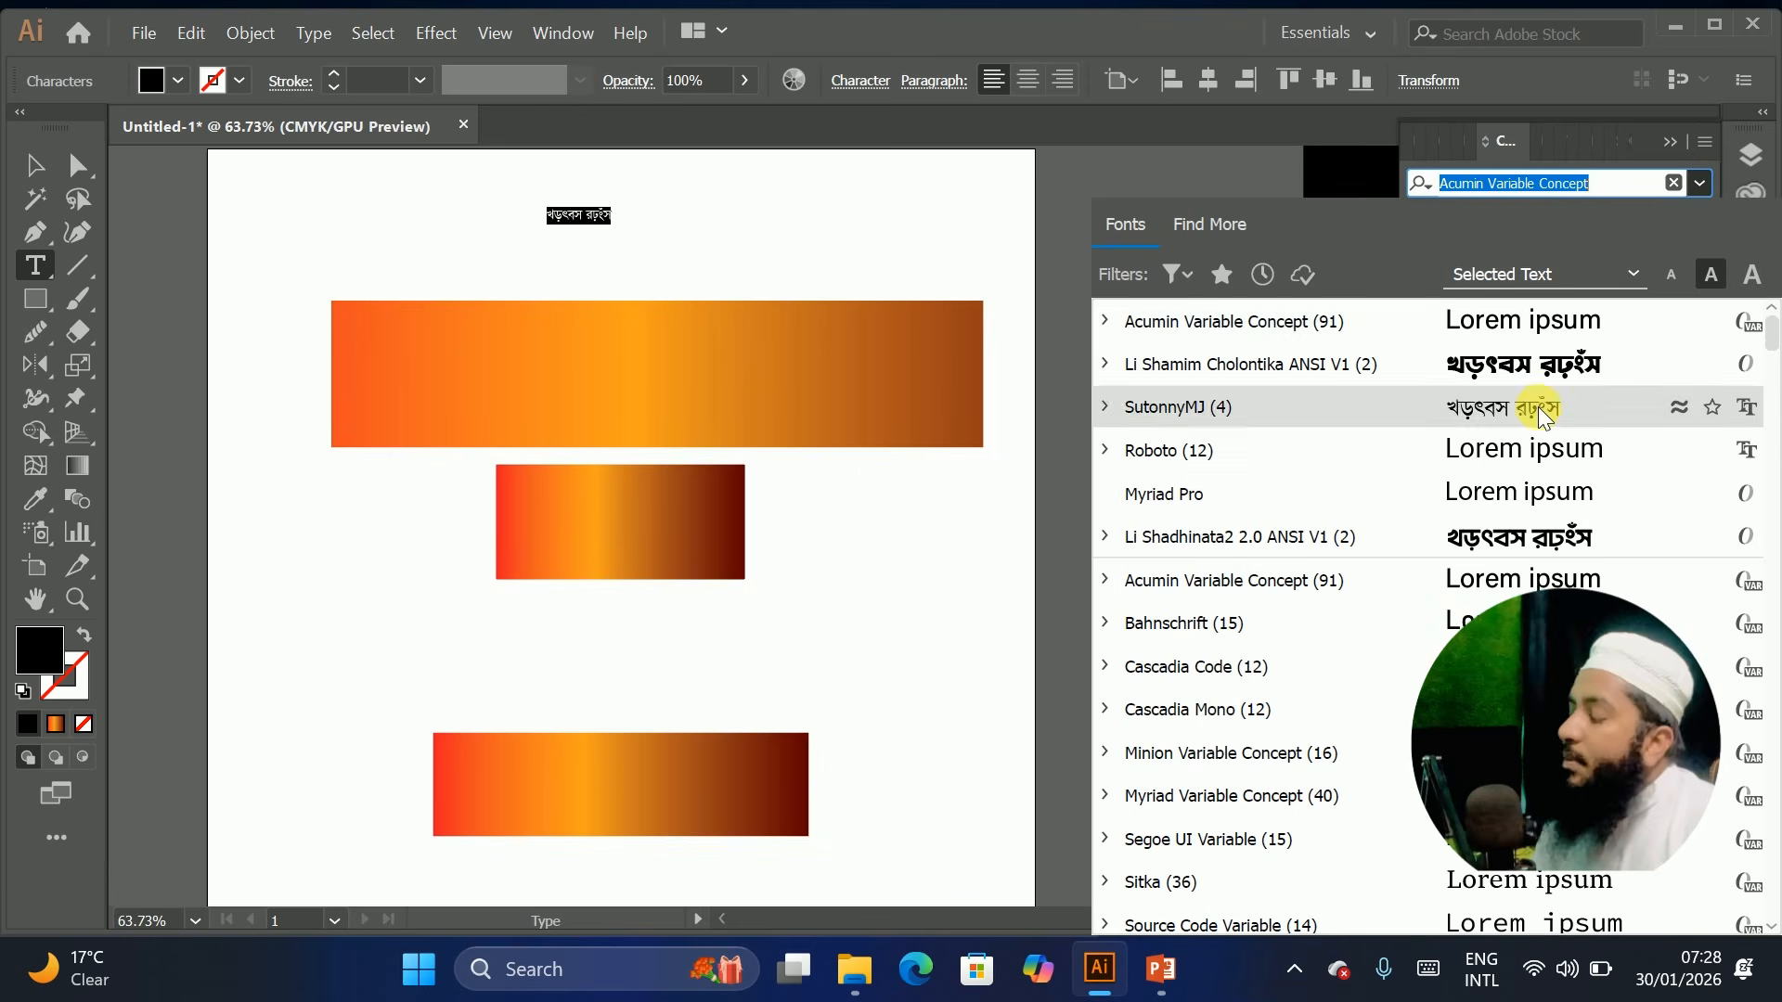
click(1197, 667)
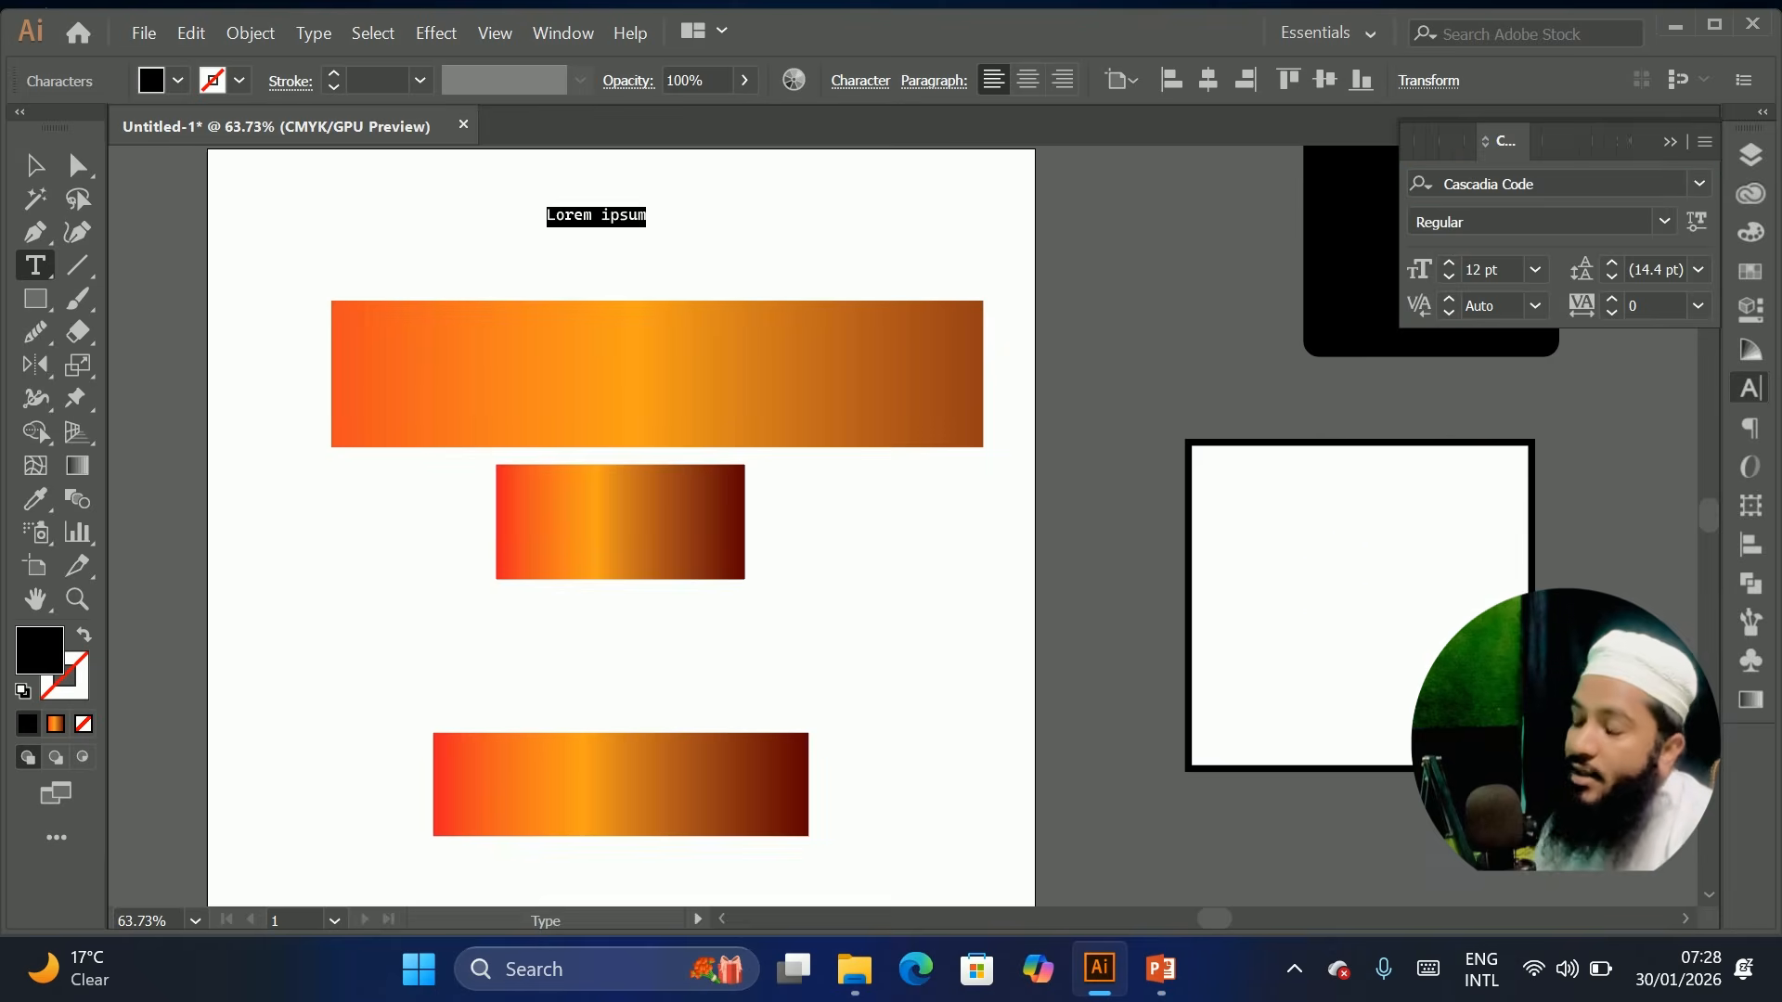
click(30, 167)
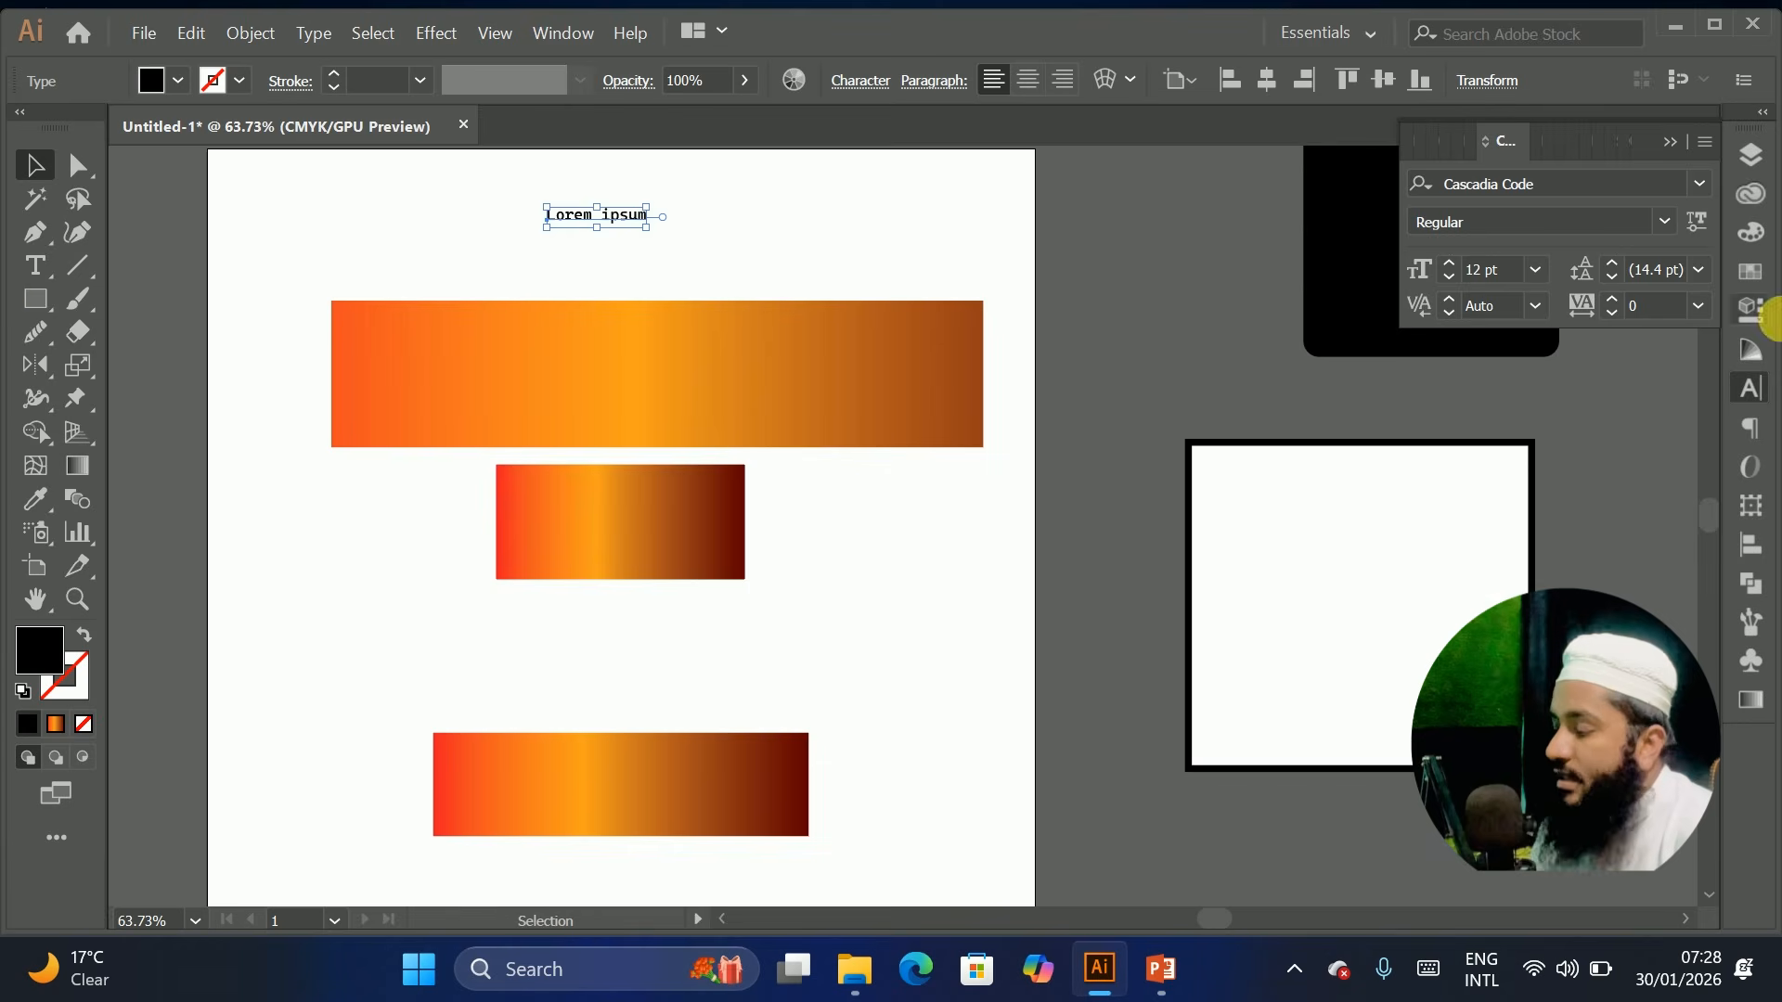
Examine the Pathfinder and Align options
click(1749, 589)
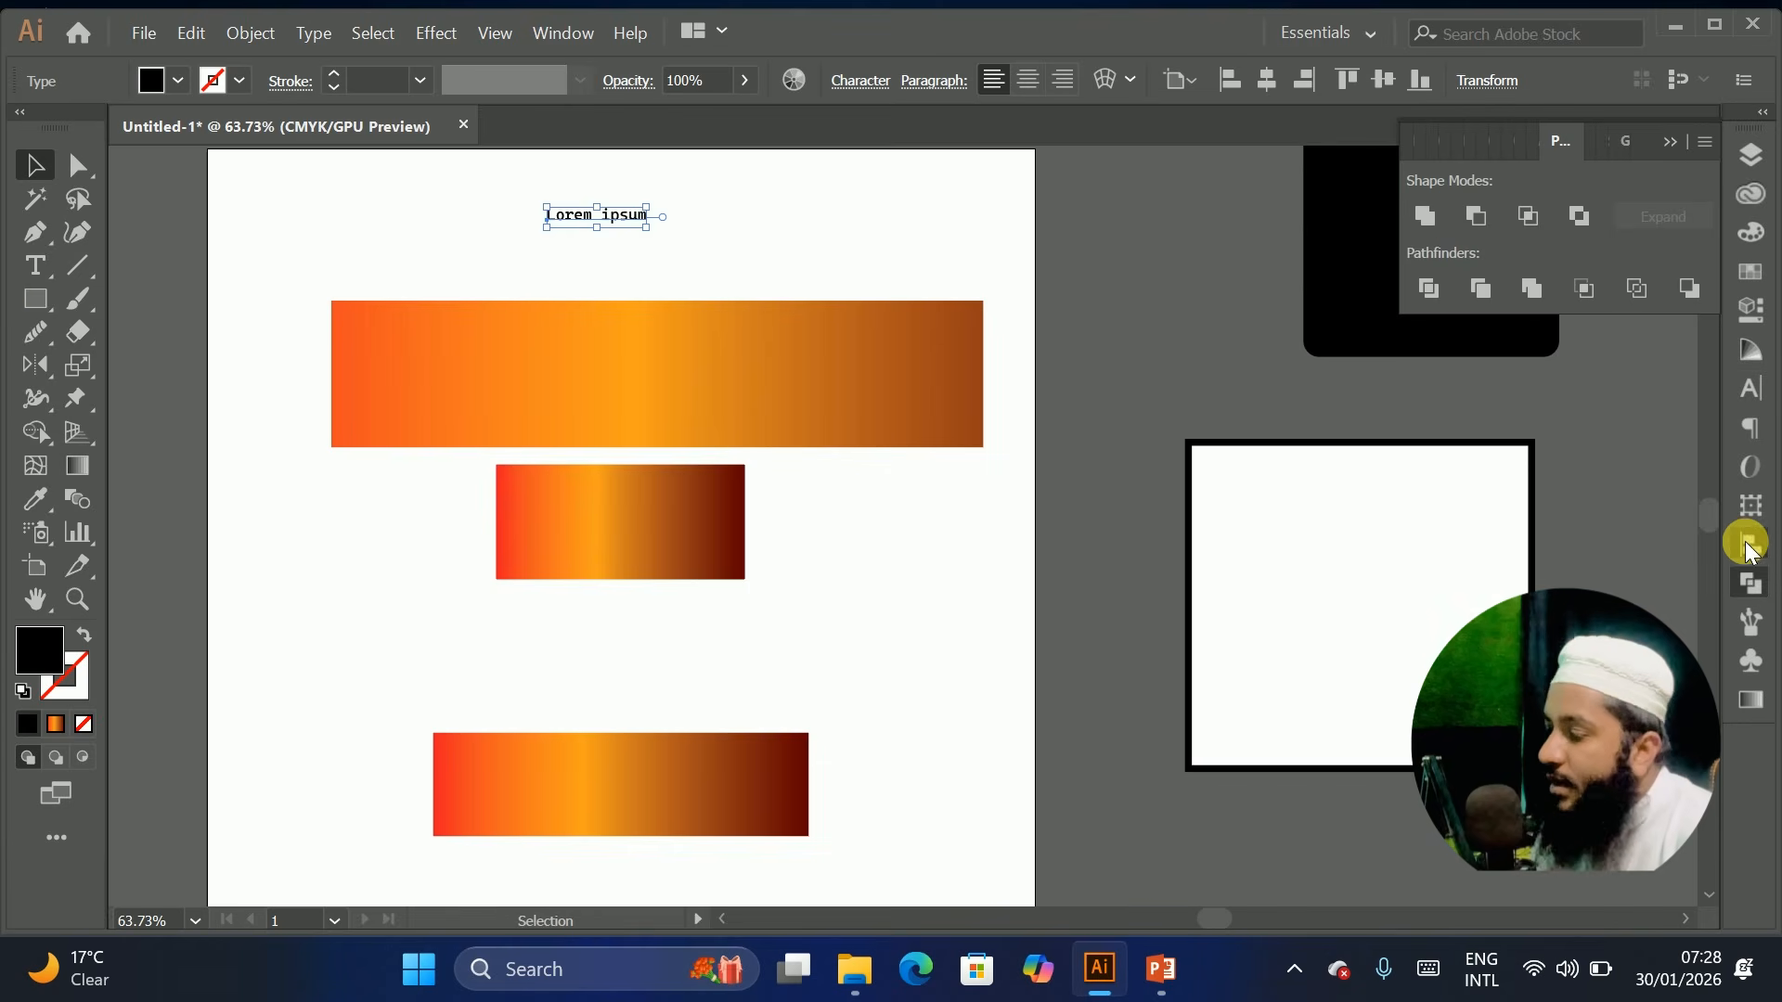
click(1749, 545)
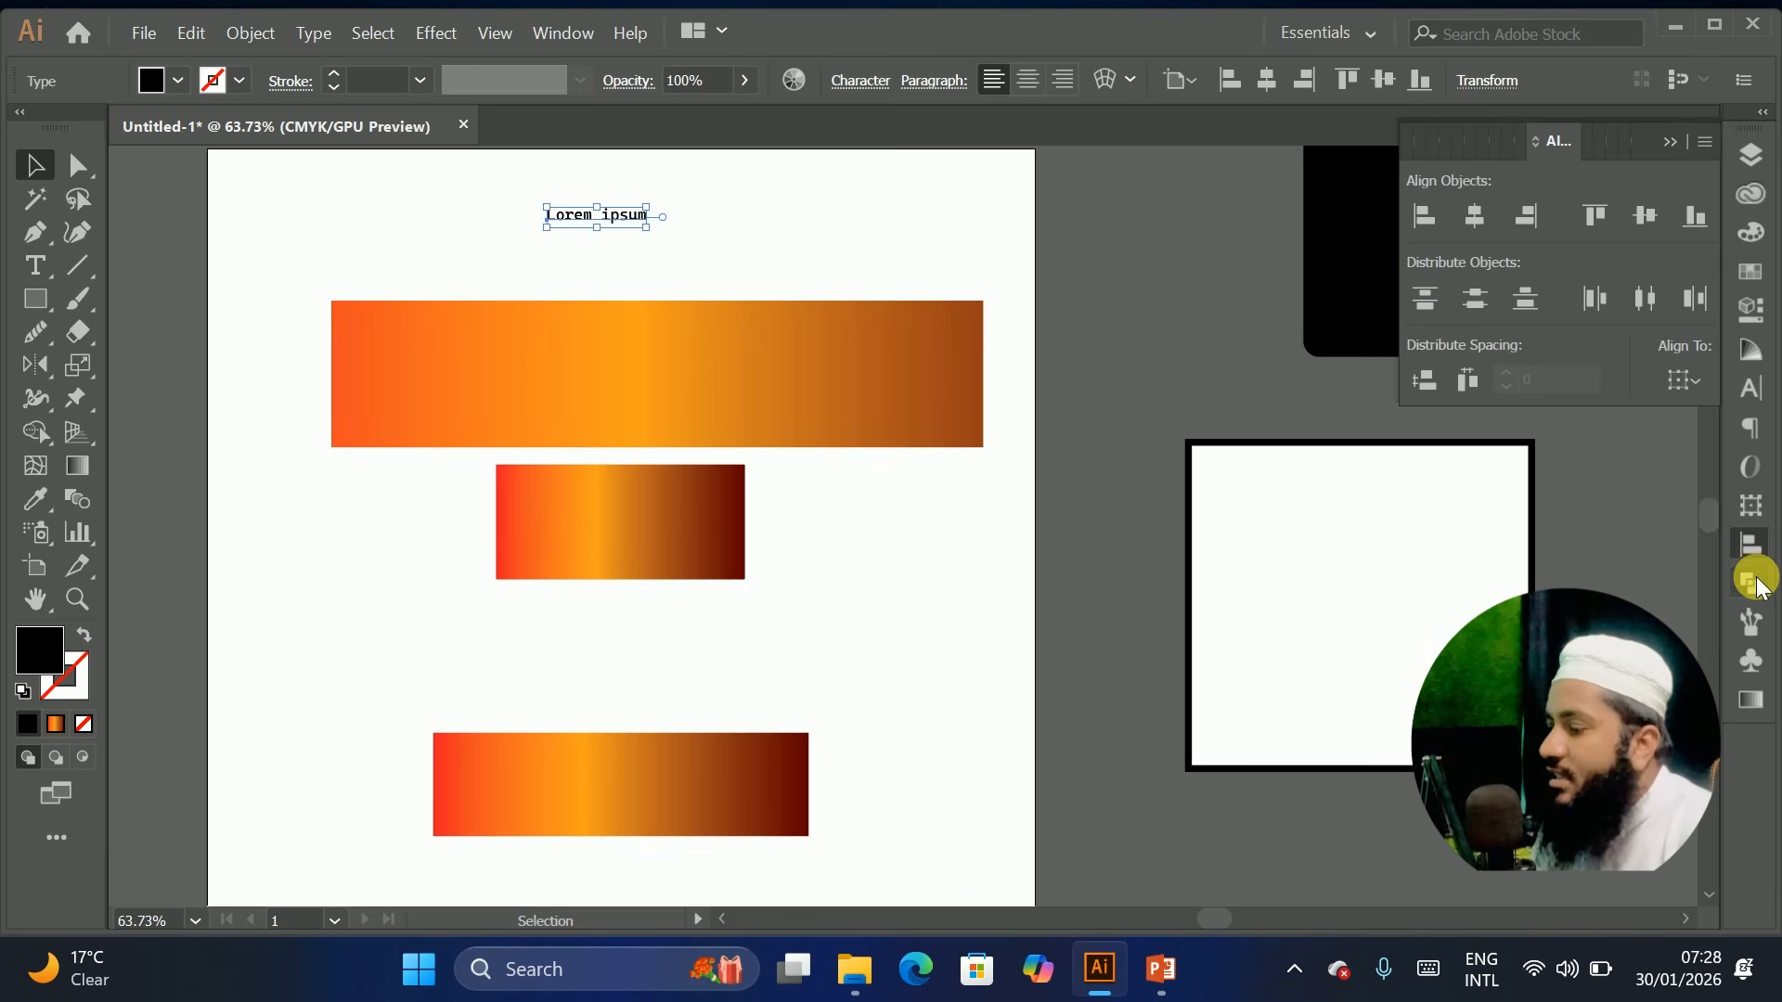
click(1754, 585)
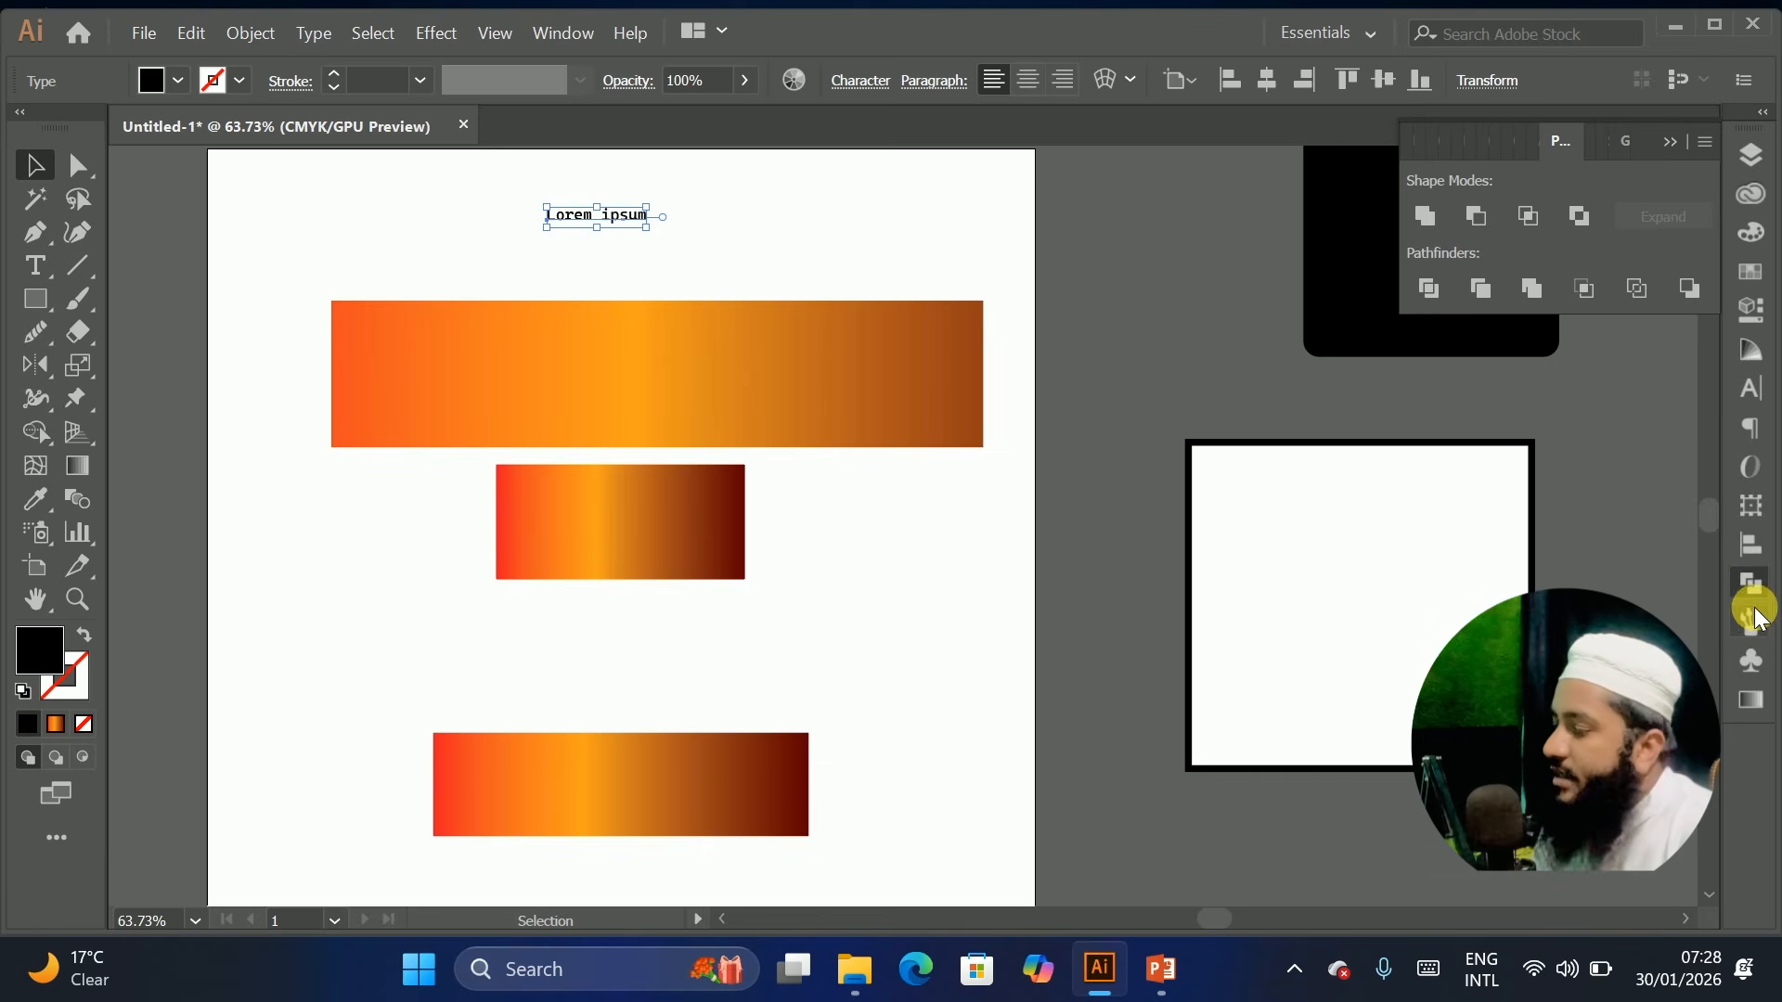
Paint a wavy freehand stroke with the rough charcoal-style brush beside the text, running past the artboard's edge, and browse the other brushes
click(1754, 625)
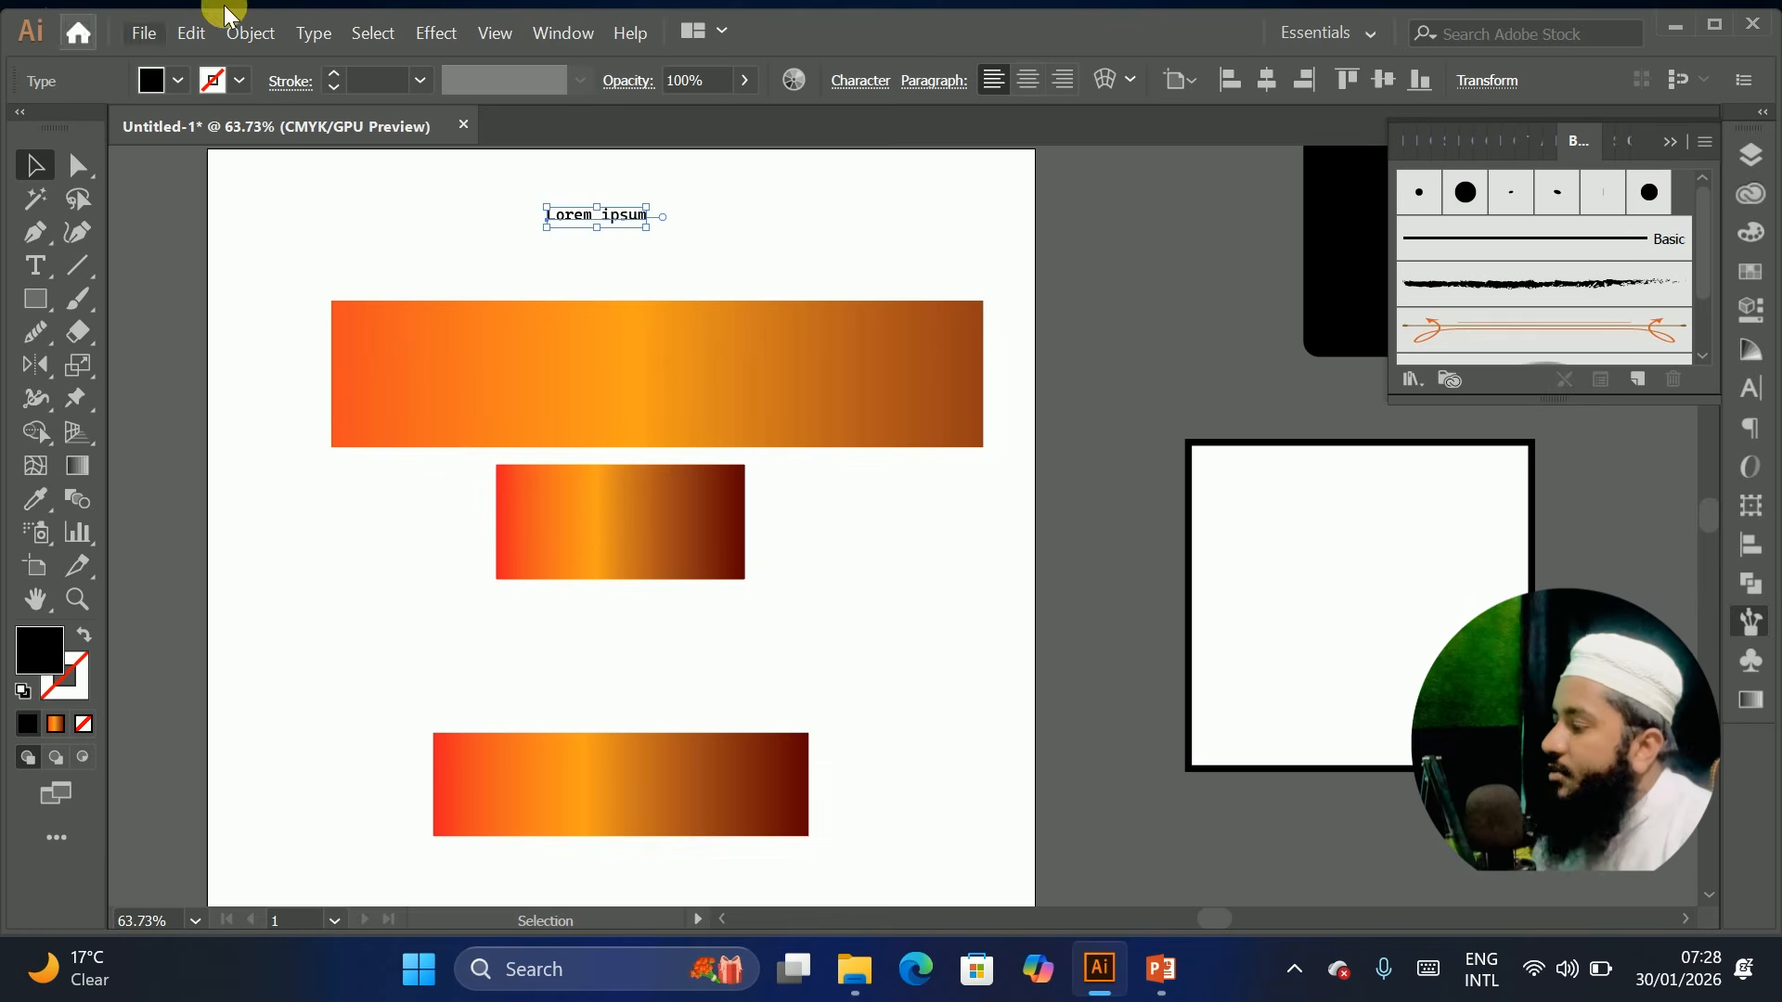
click(78, 299)
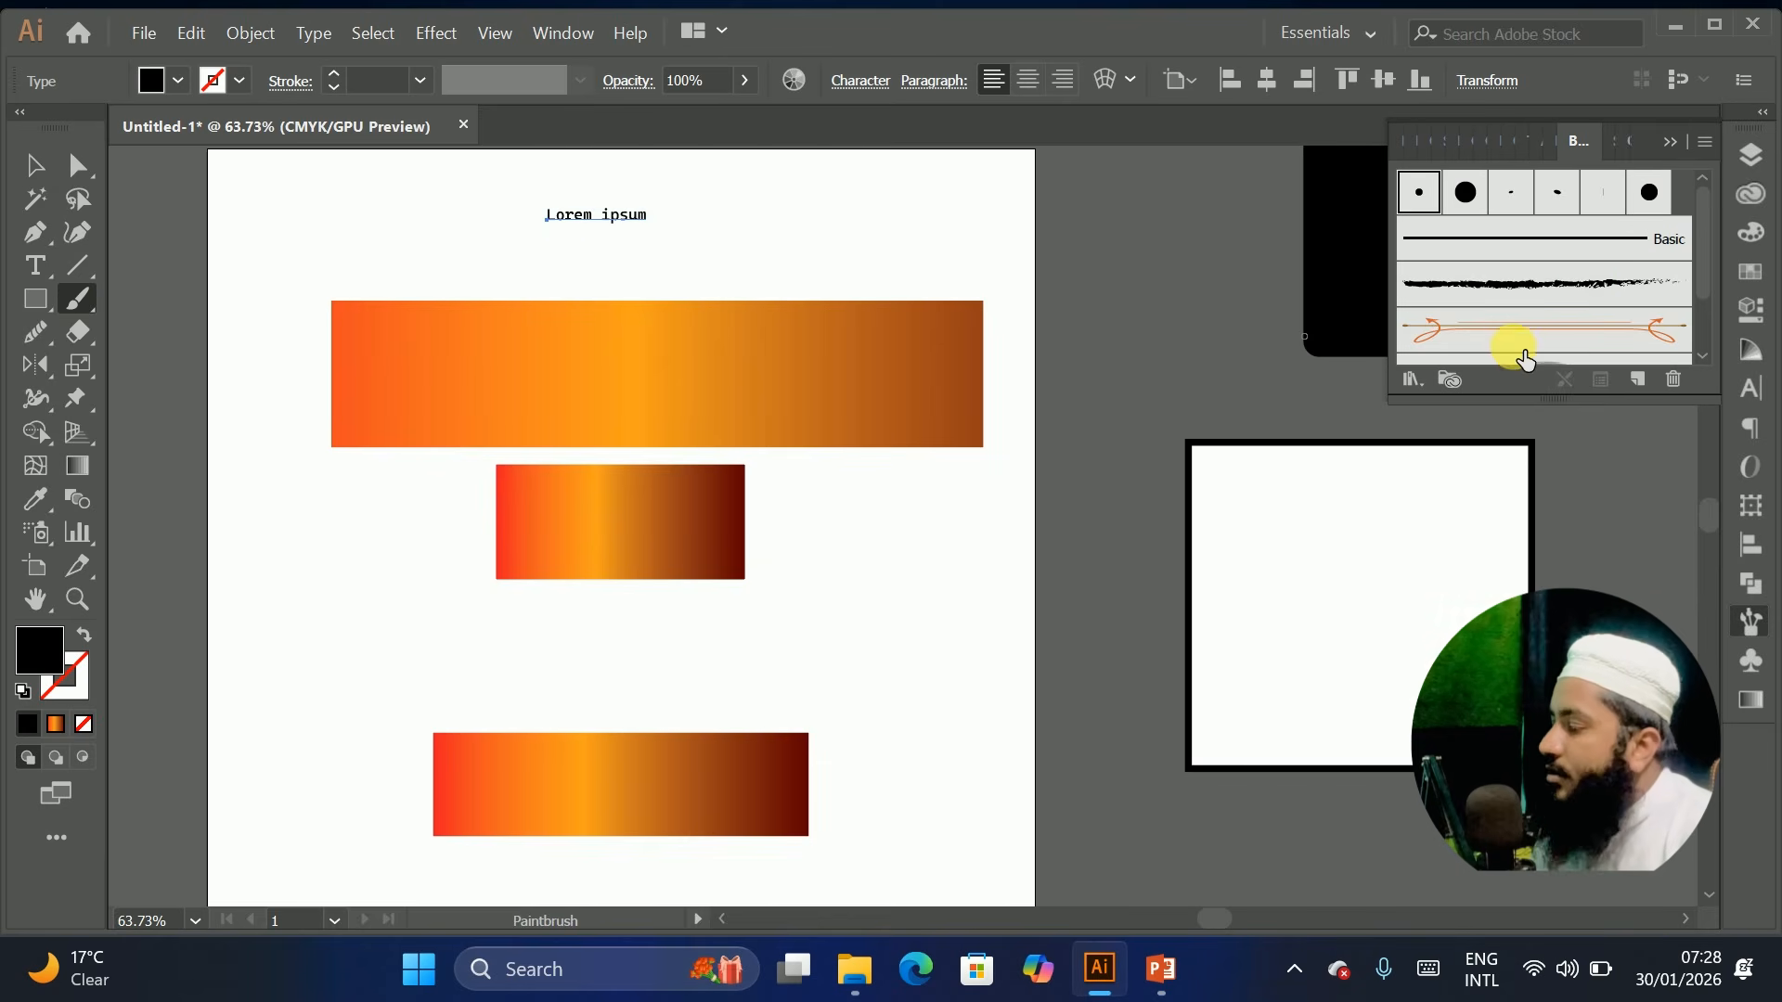
mouse_move(769, 224)
mouse_down()
mouse_move(906, 207)
mouse_move(1105, 219)
mouse_up()
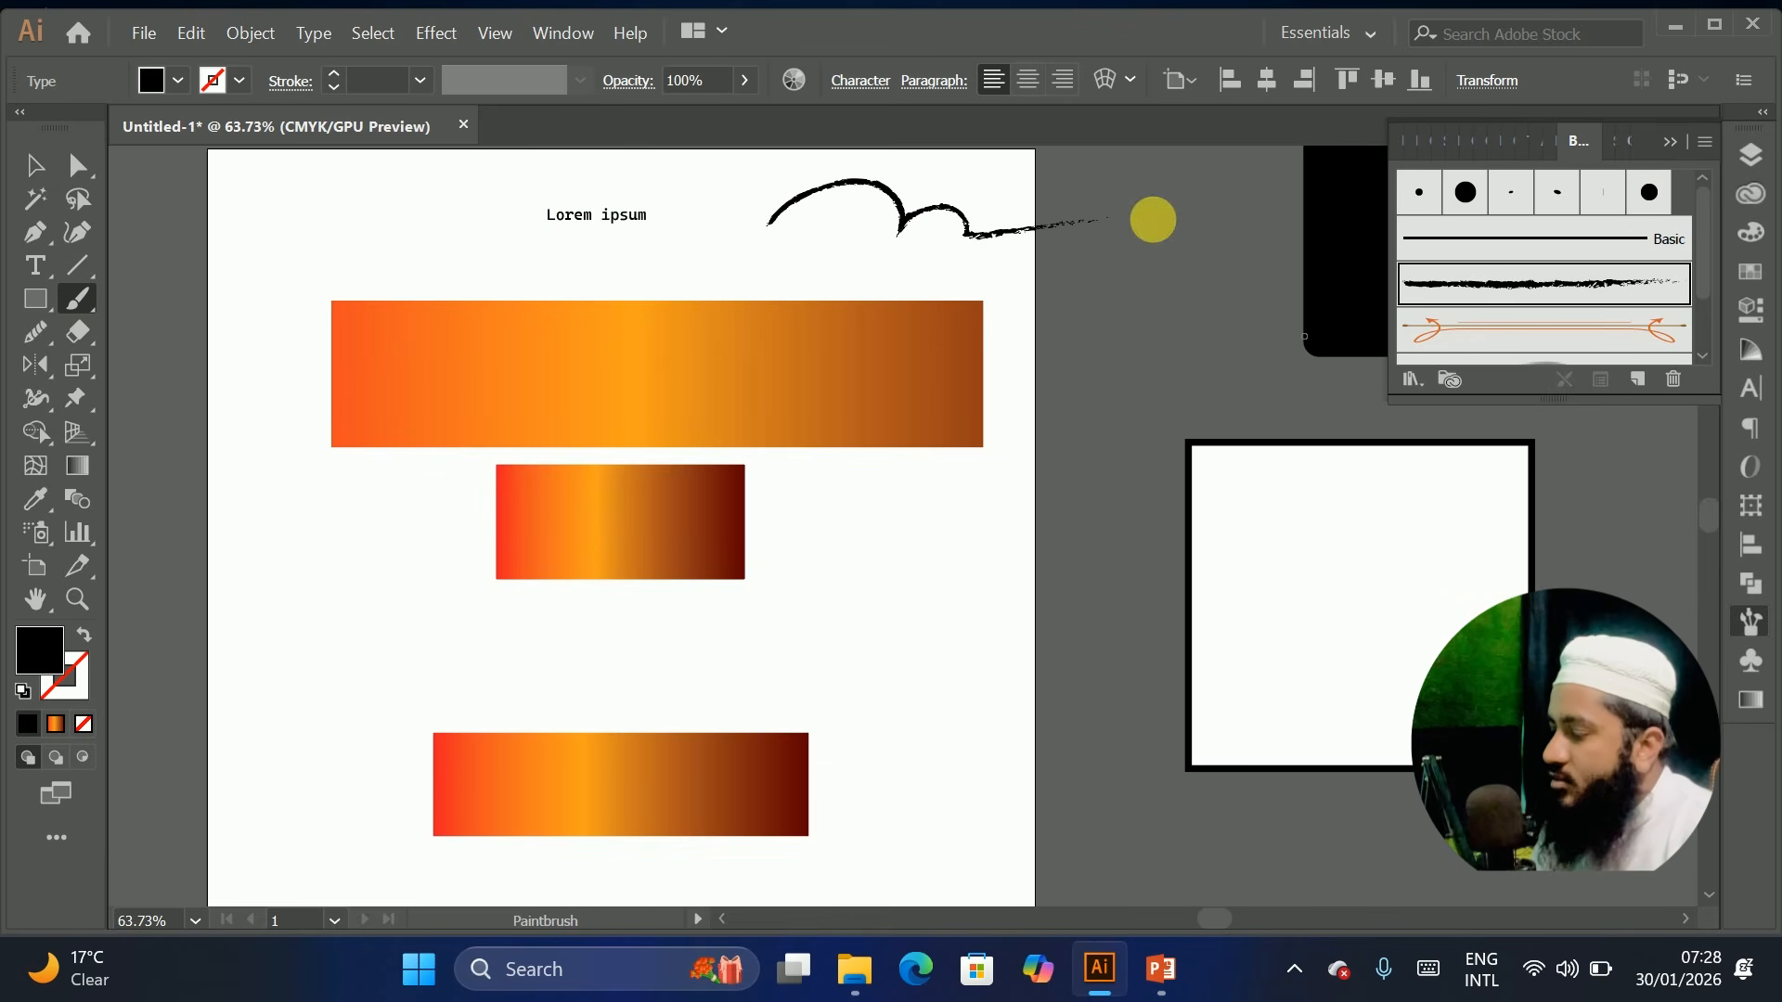
scroll(1622, 336, down, 2)
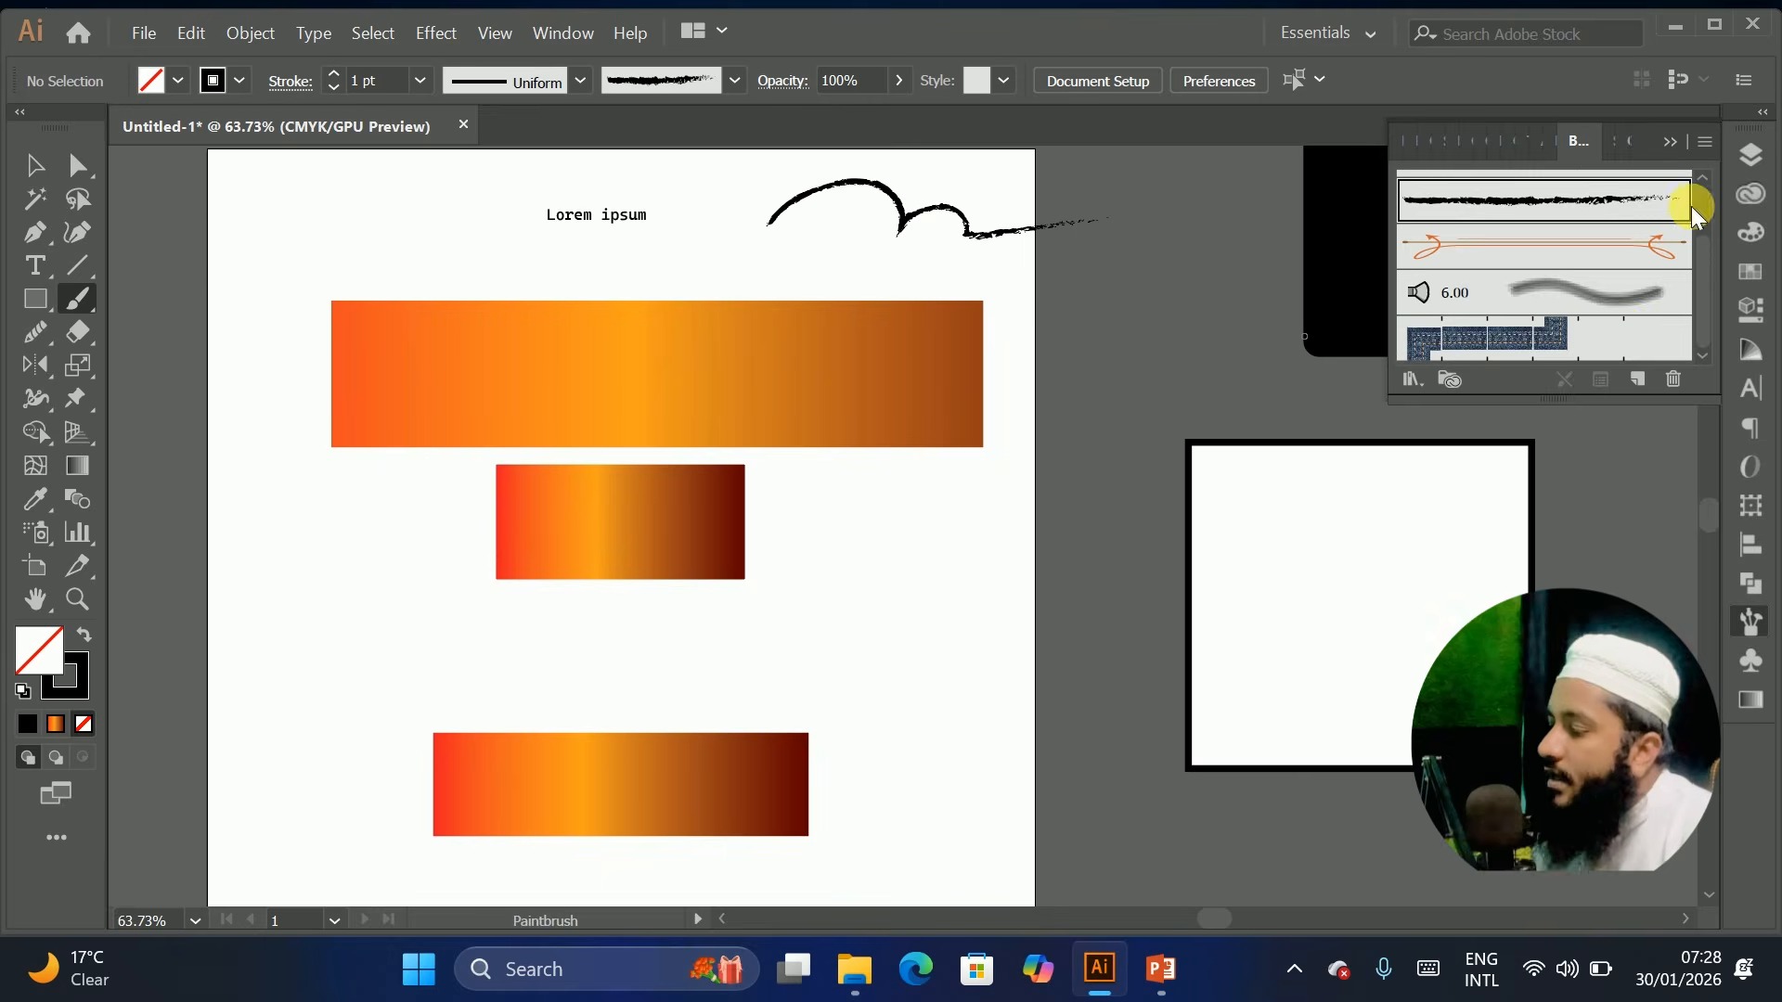
Open the Arrows_Special brush library, browse it and pick the curved solid black arrow brush
click(1710, 142)
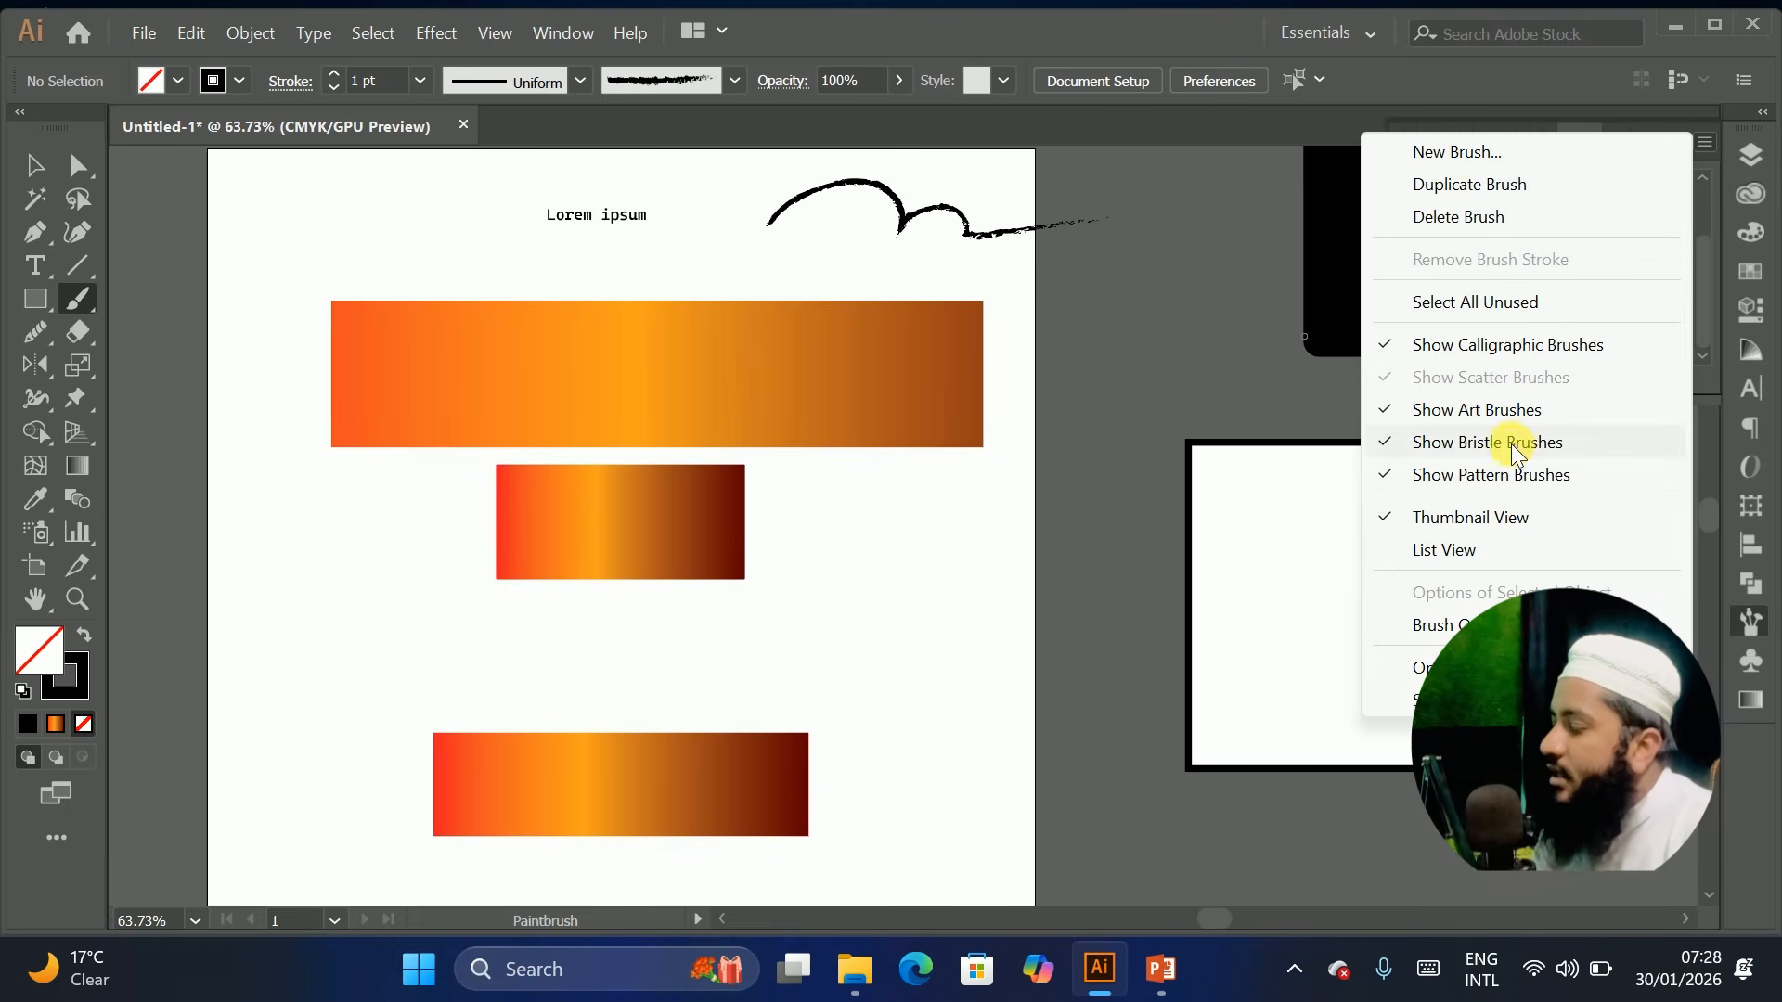
mouse_move(1420, 667)
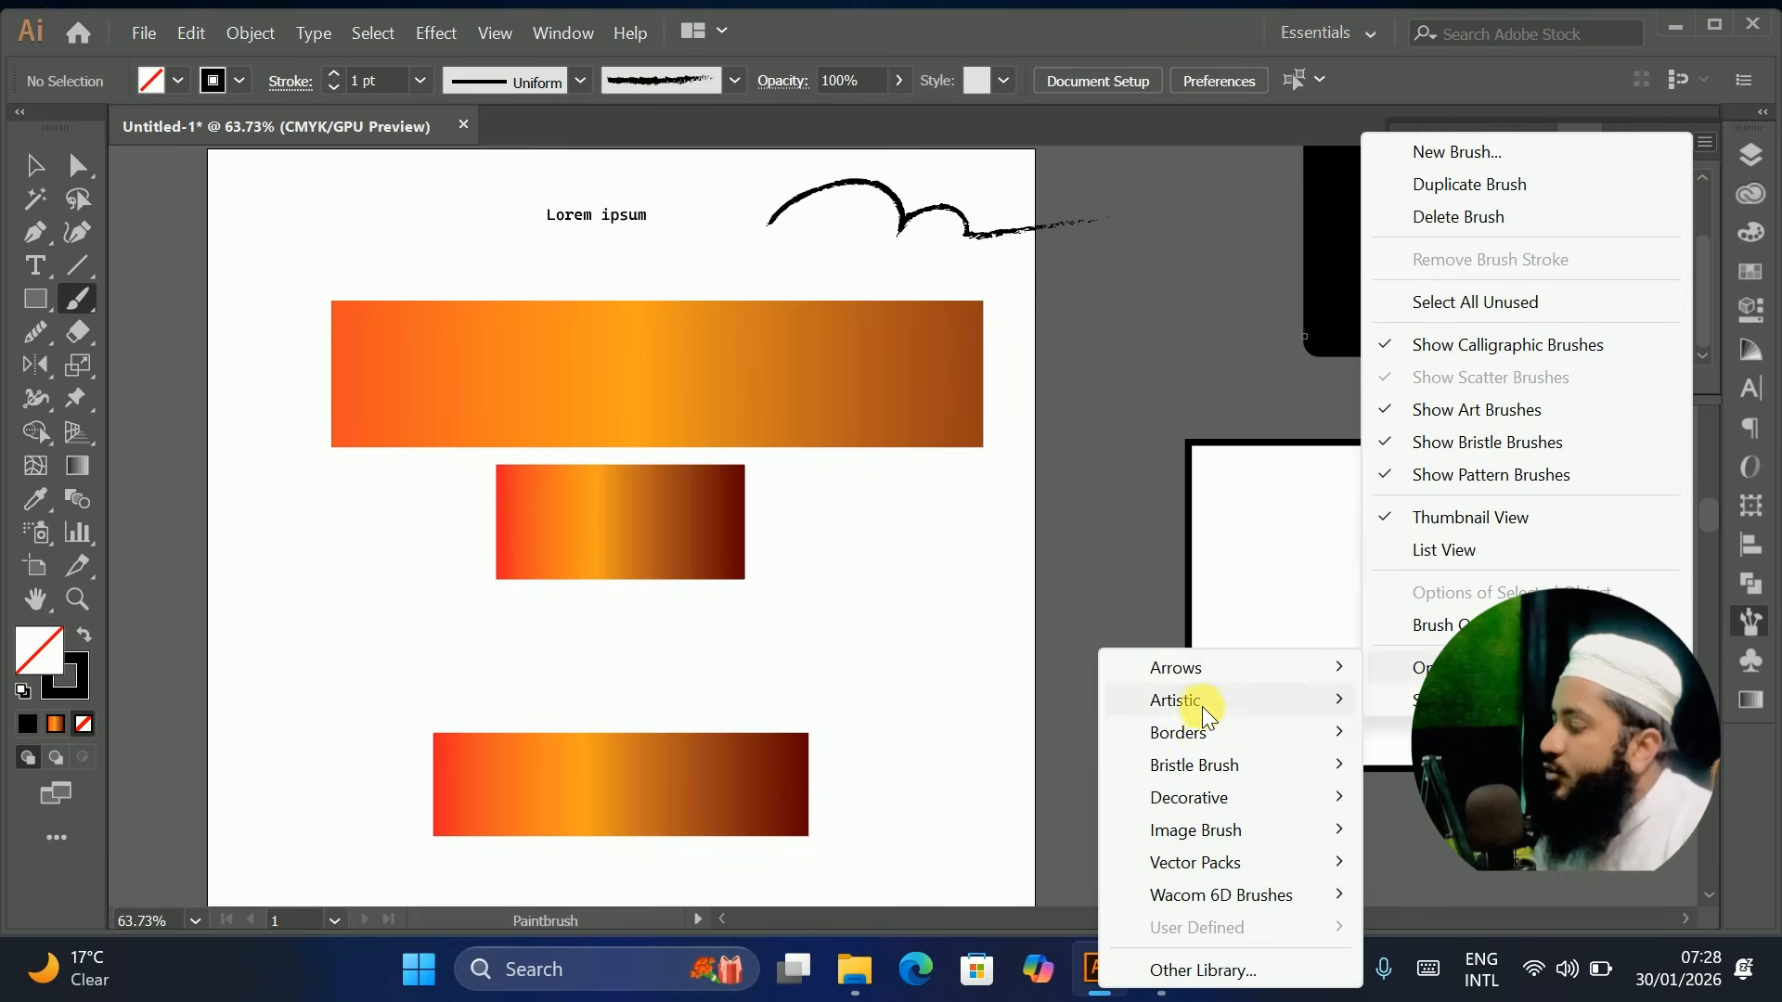
mouse_move(1194, 670)
click(1429, 667)
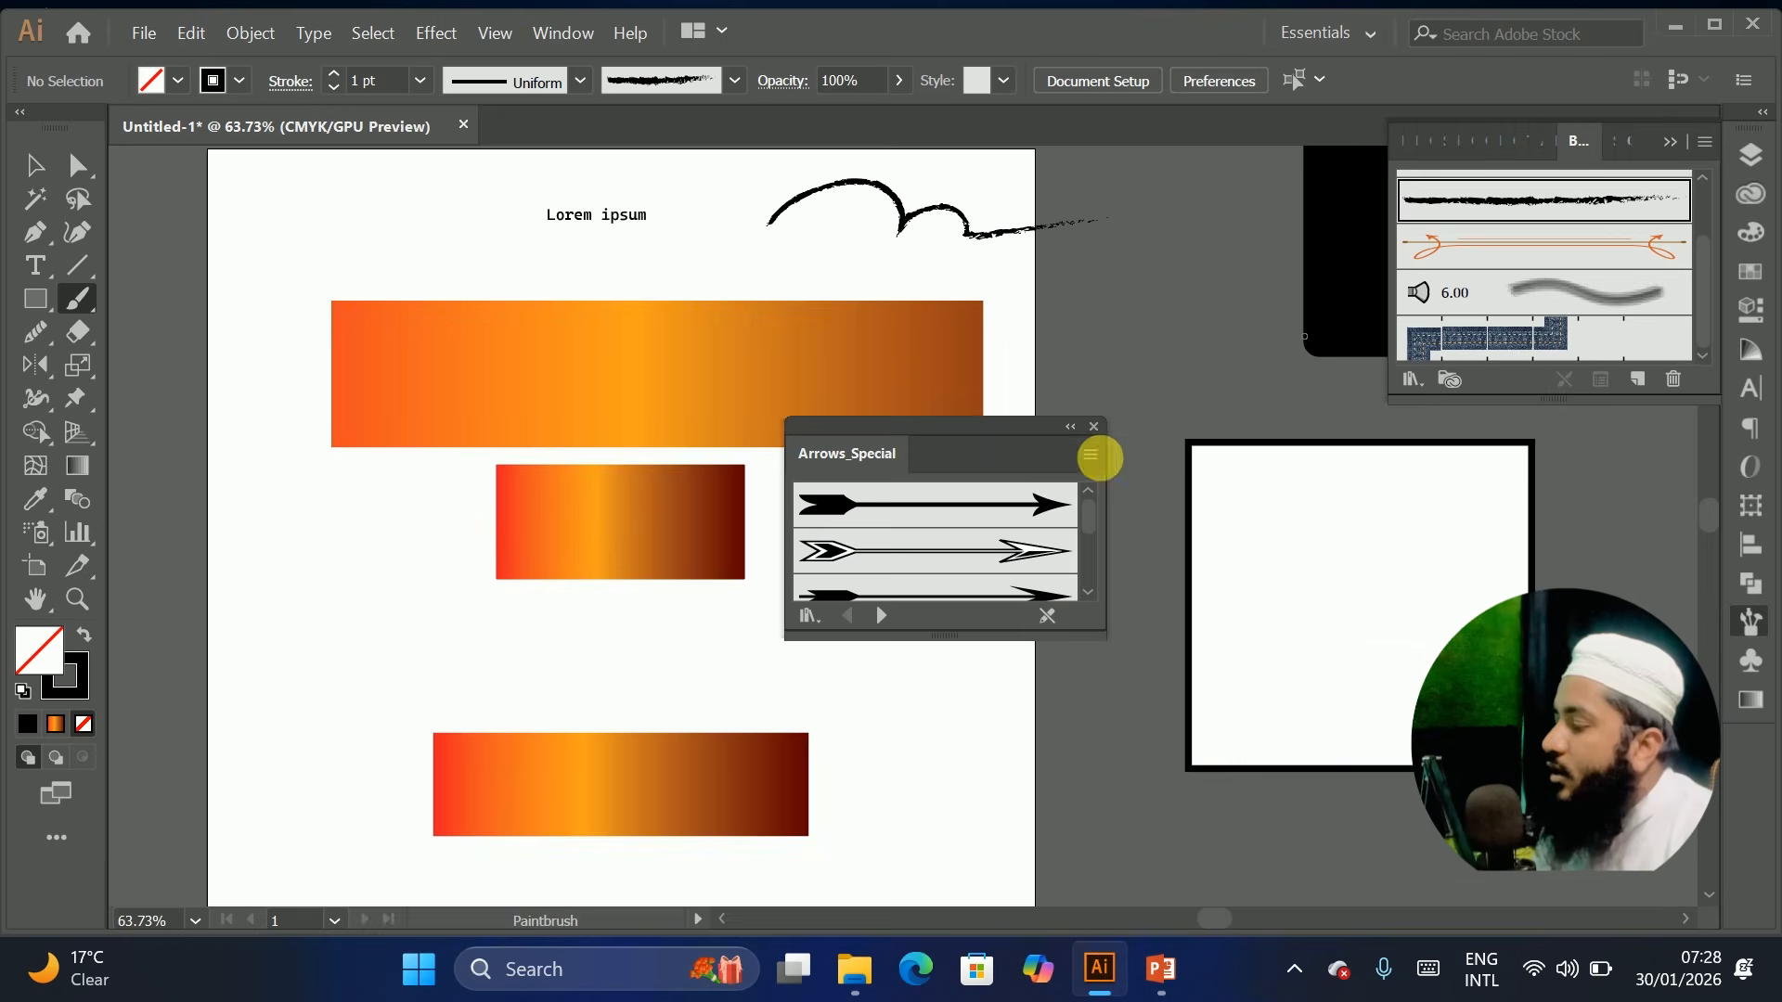
scroll(965, 549, down, 5)
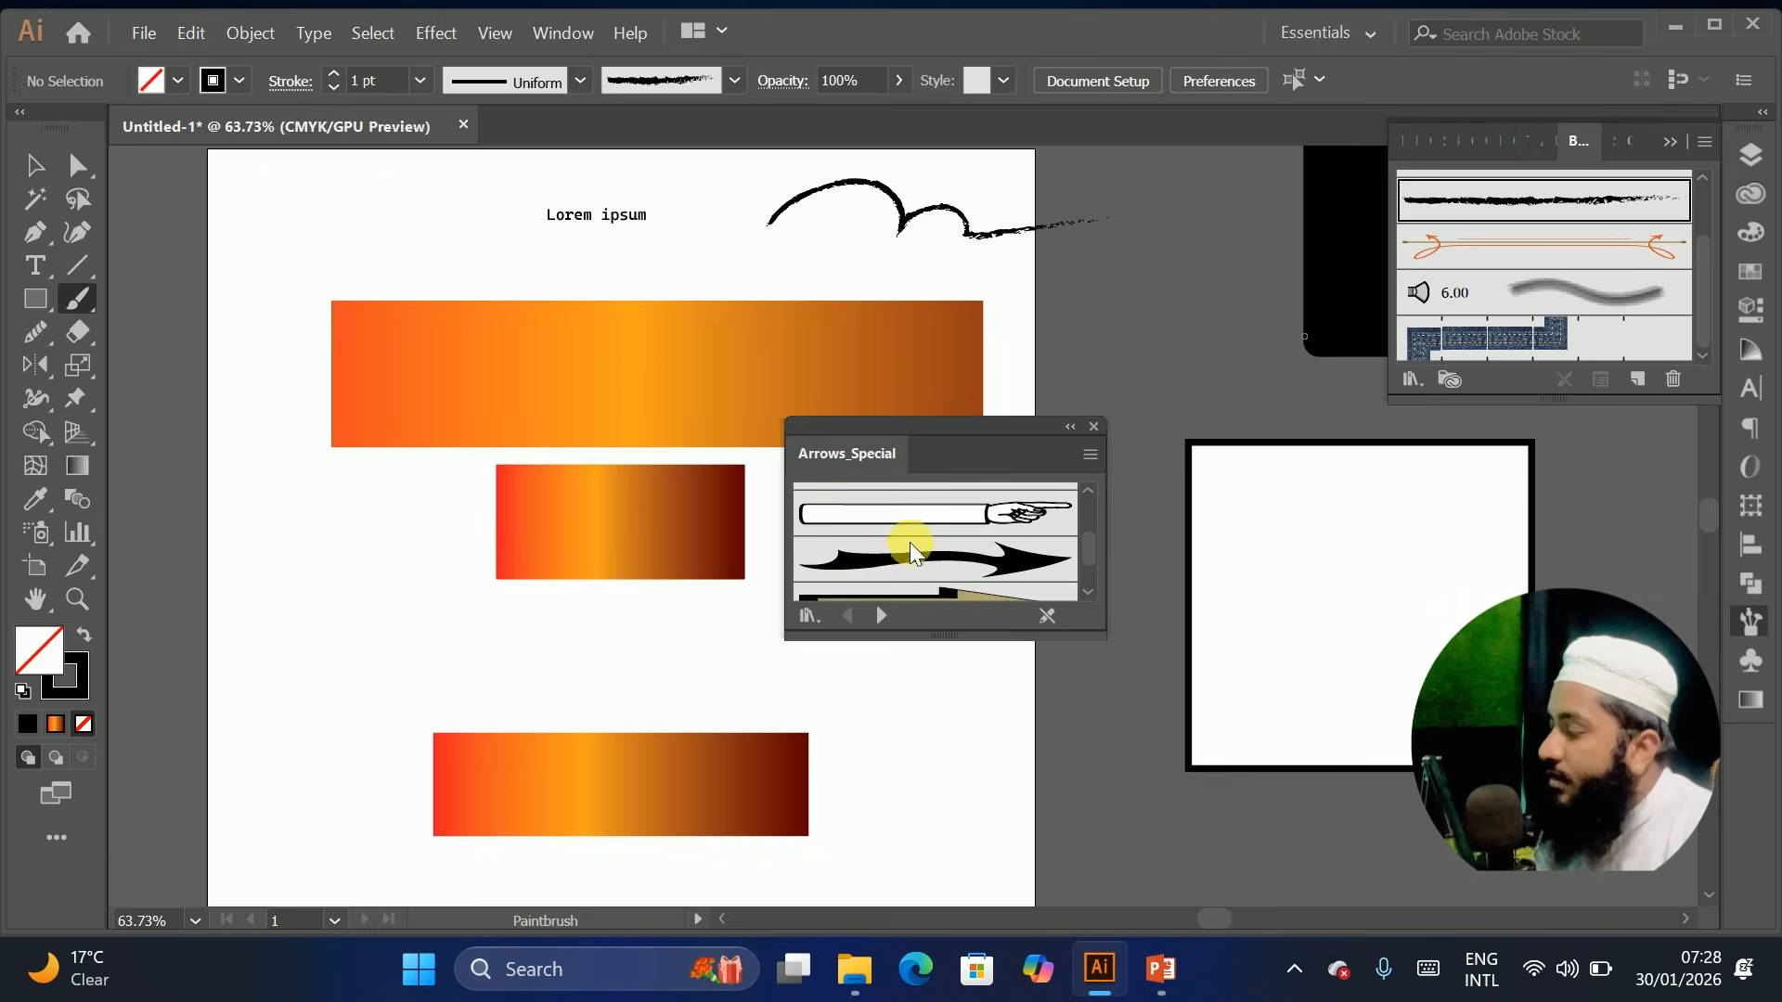
scroll(914, 548, down, 2)
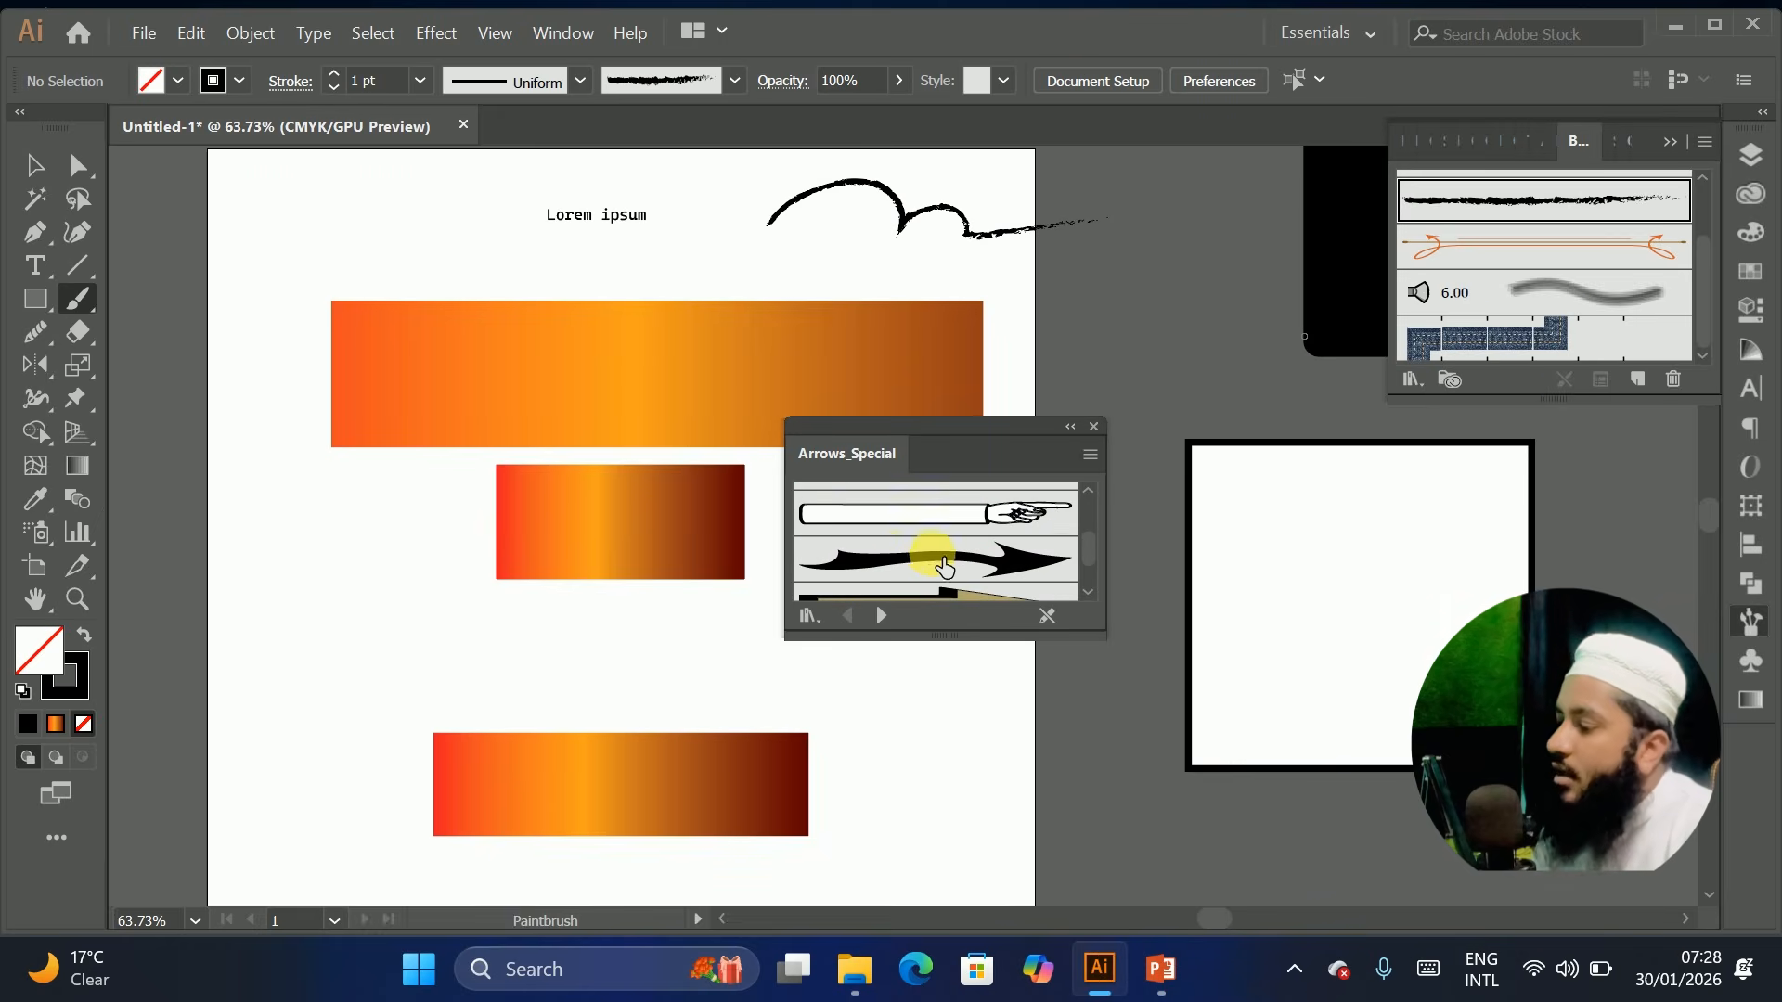
click(944, 566)
Paint a freehand stroke near the artboard's left edge, and a wavy stroke with the curved black arrow brush beside the placeholder text
mouse_move(217, 554)
mouse_down()
mouse_move(449, 628)
mouse_move(570, 694)
mouse_up()
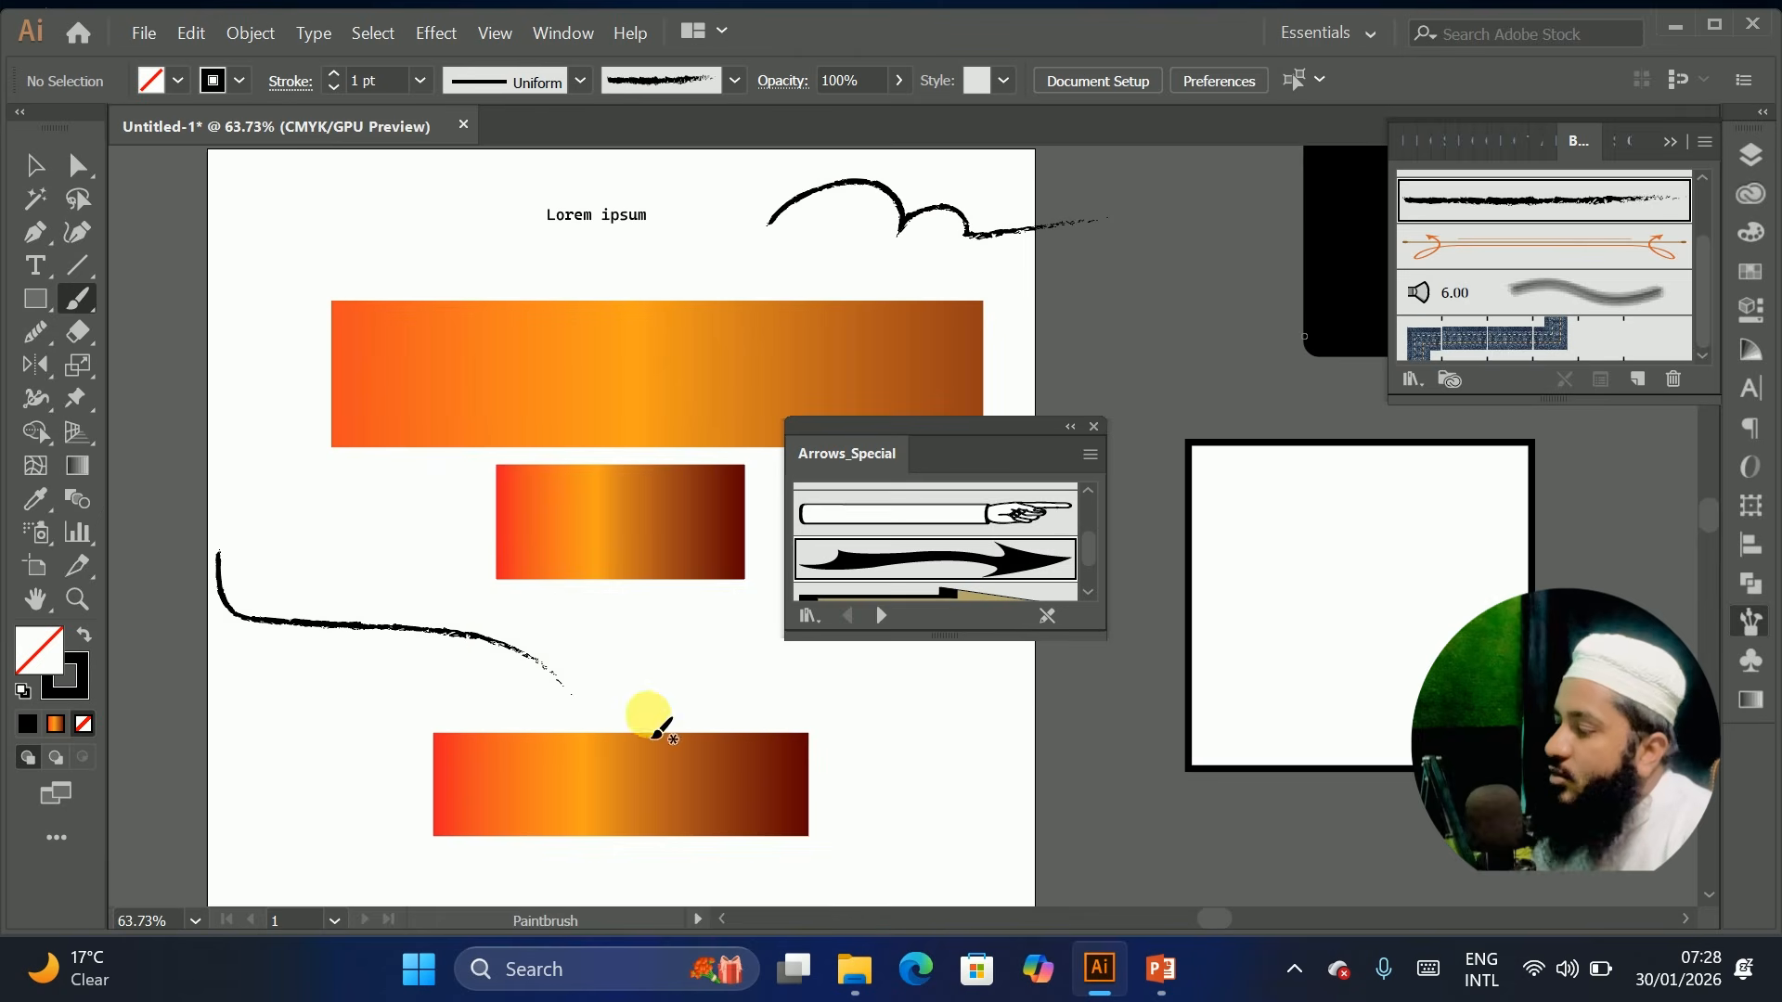
click(947, 577)
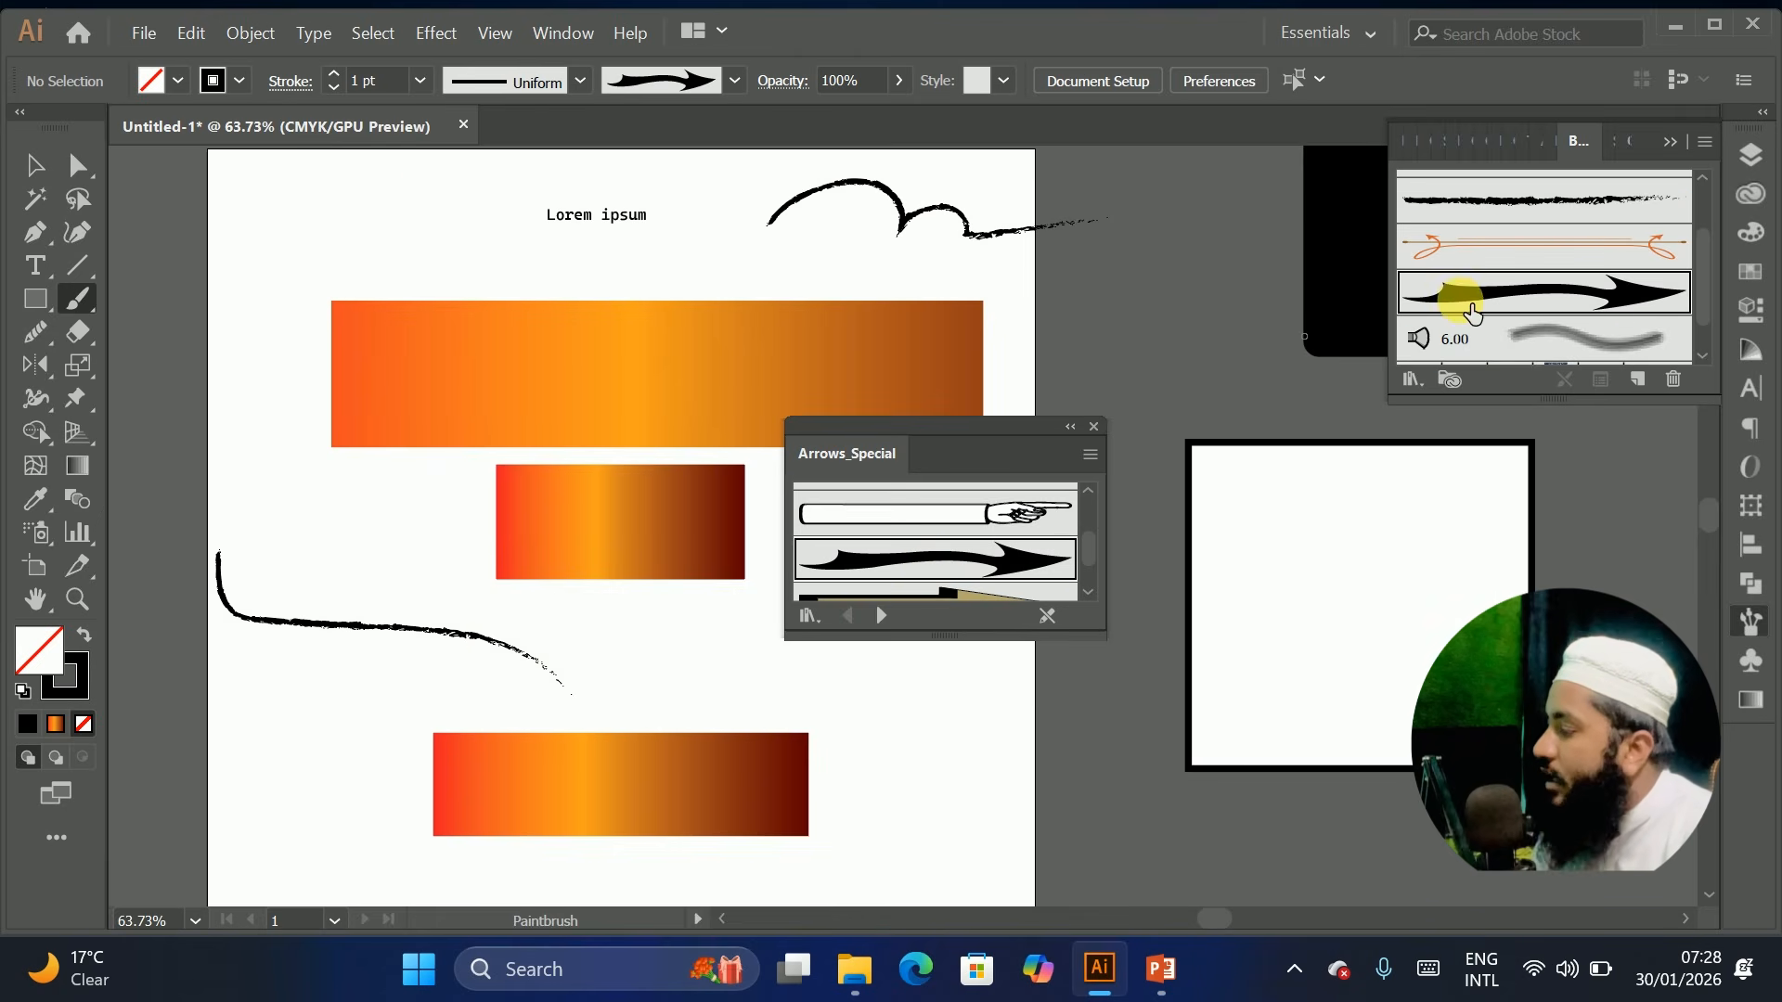
mouse_move(258, 215)
mouse_down()
mouse_move(494, 217)
mouse_move(605, 239)
mouse_up()
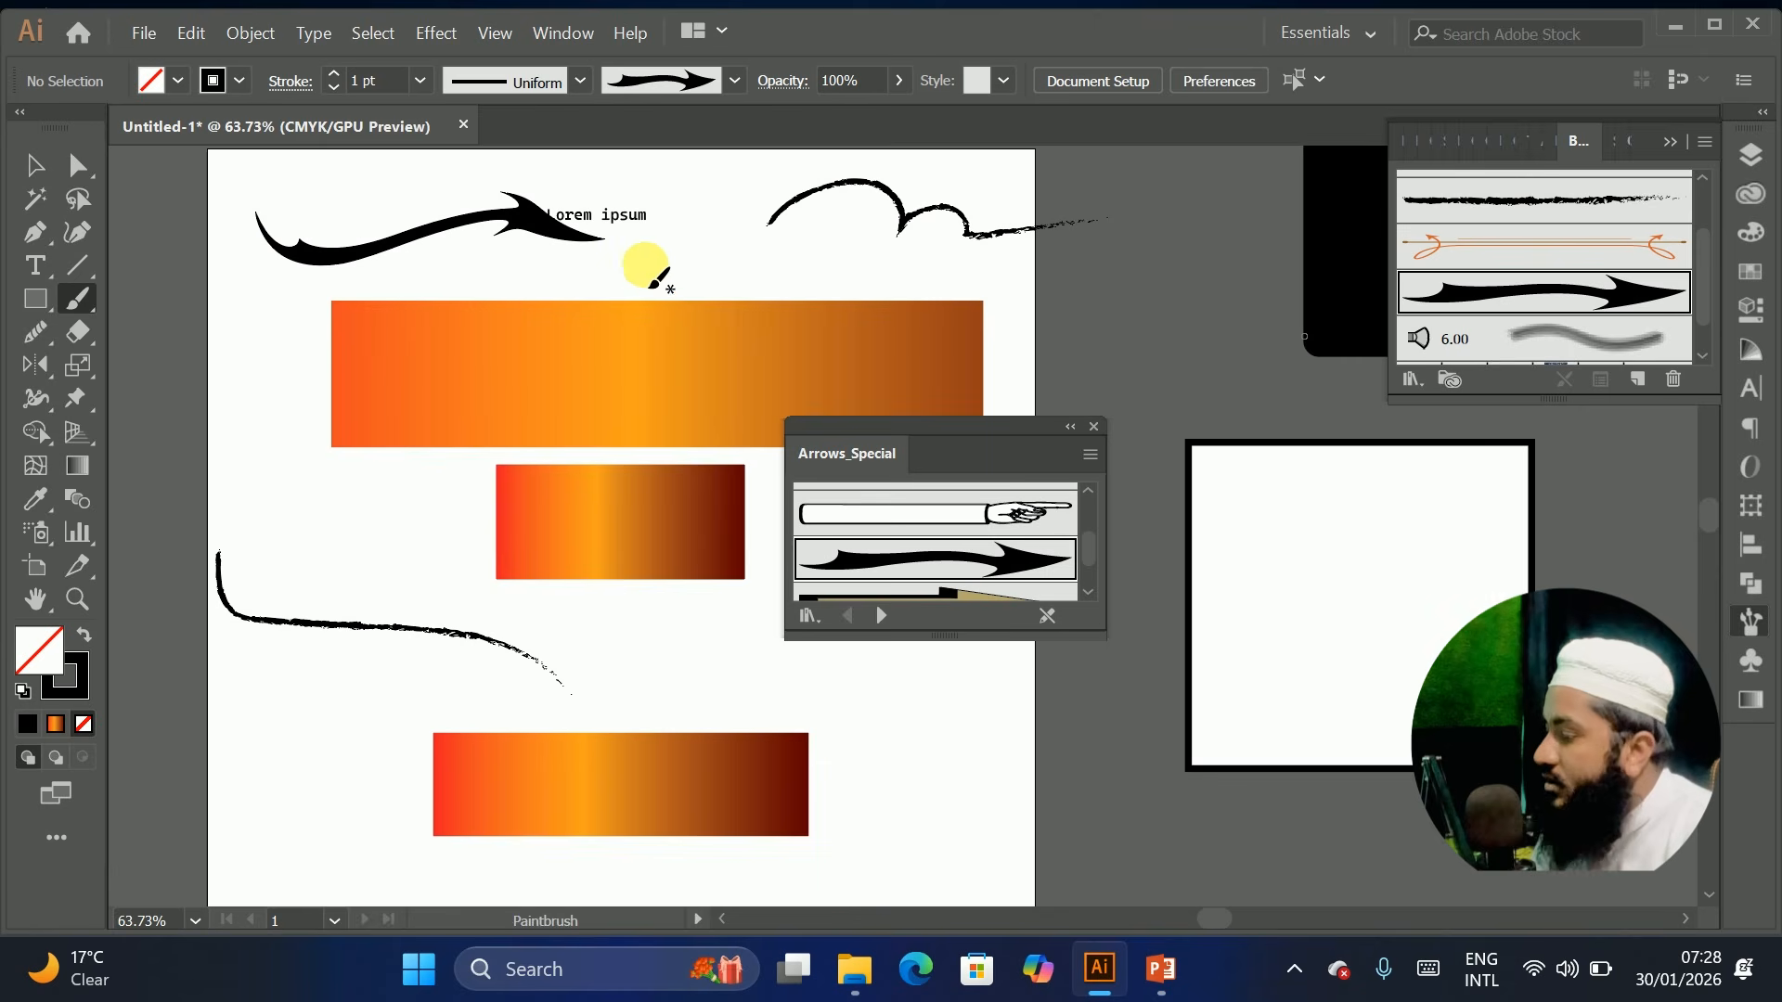
Move the large gradient rectangle down over the smaller one and move the arrow stroke down into the space below the text
click(36, 165)
drag(509, 370, 510, 490)
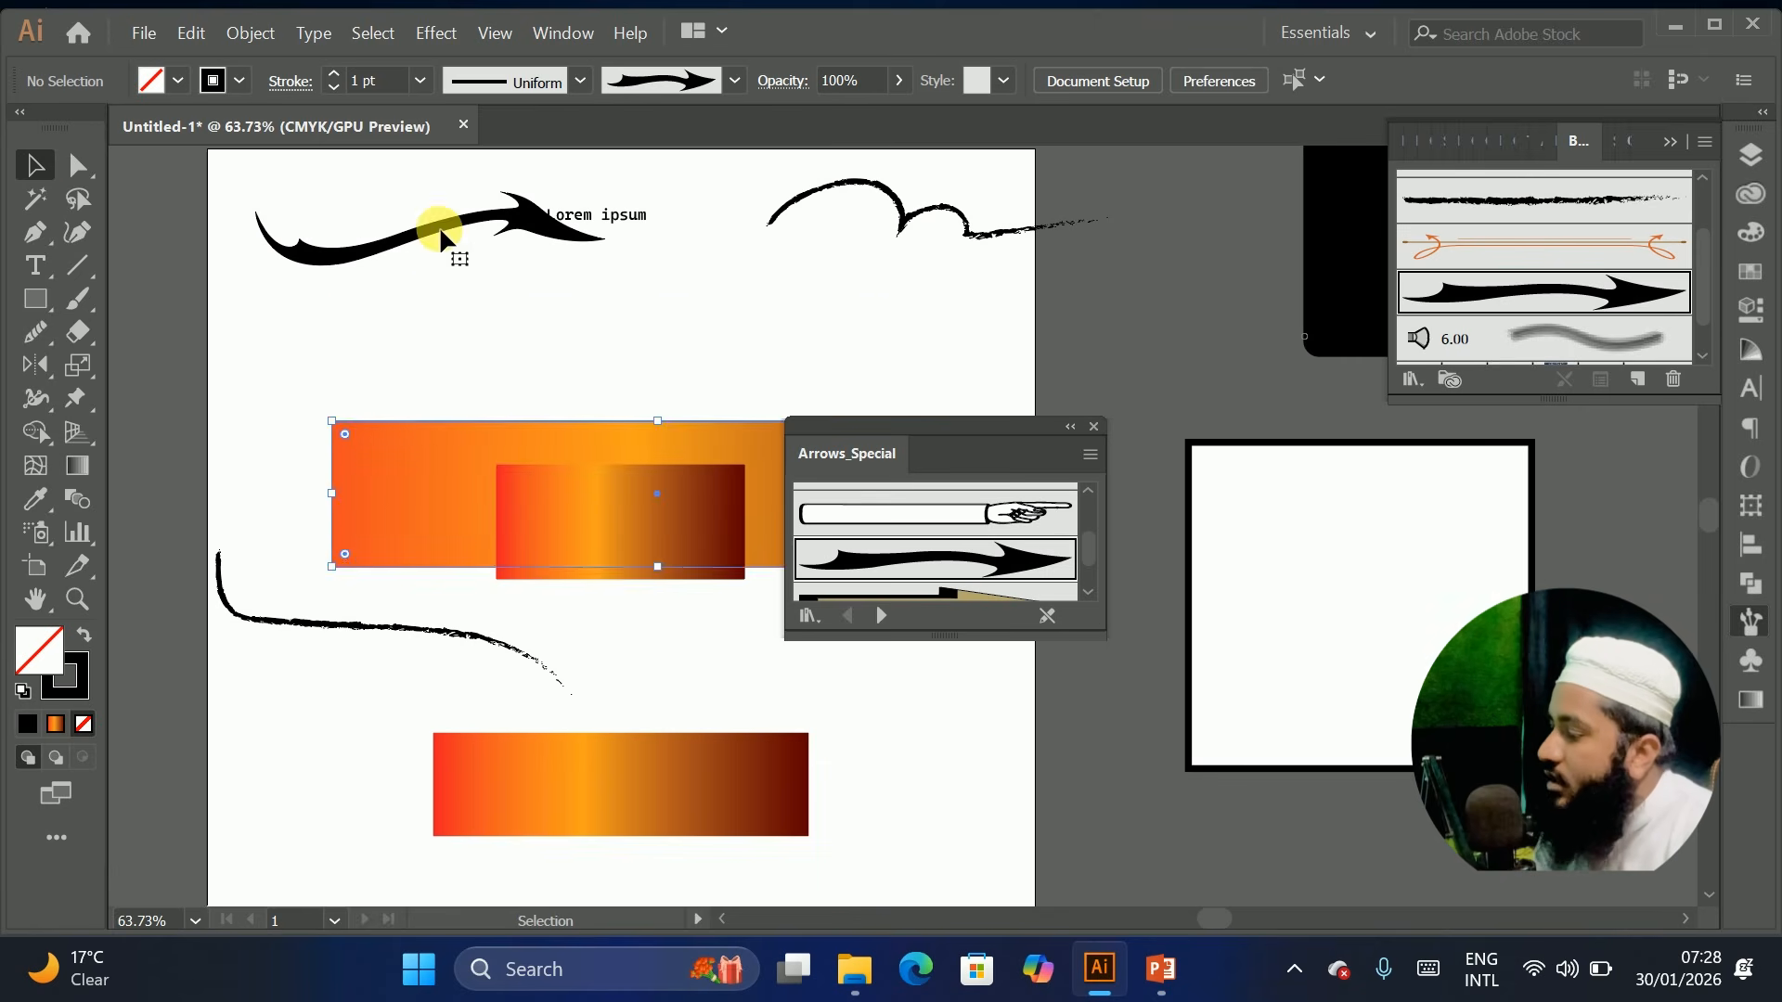
drag(438, 225, 396, 328)
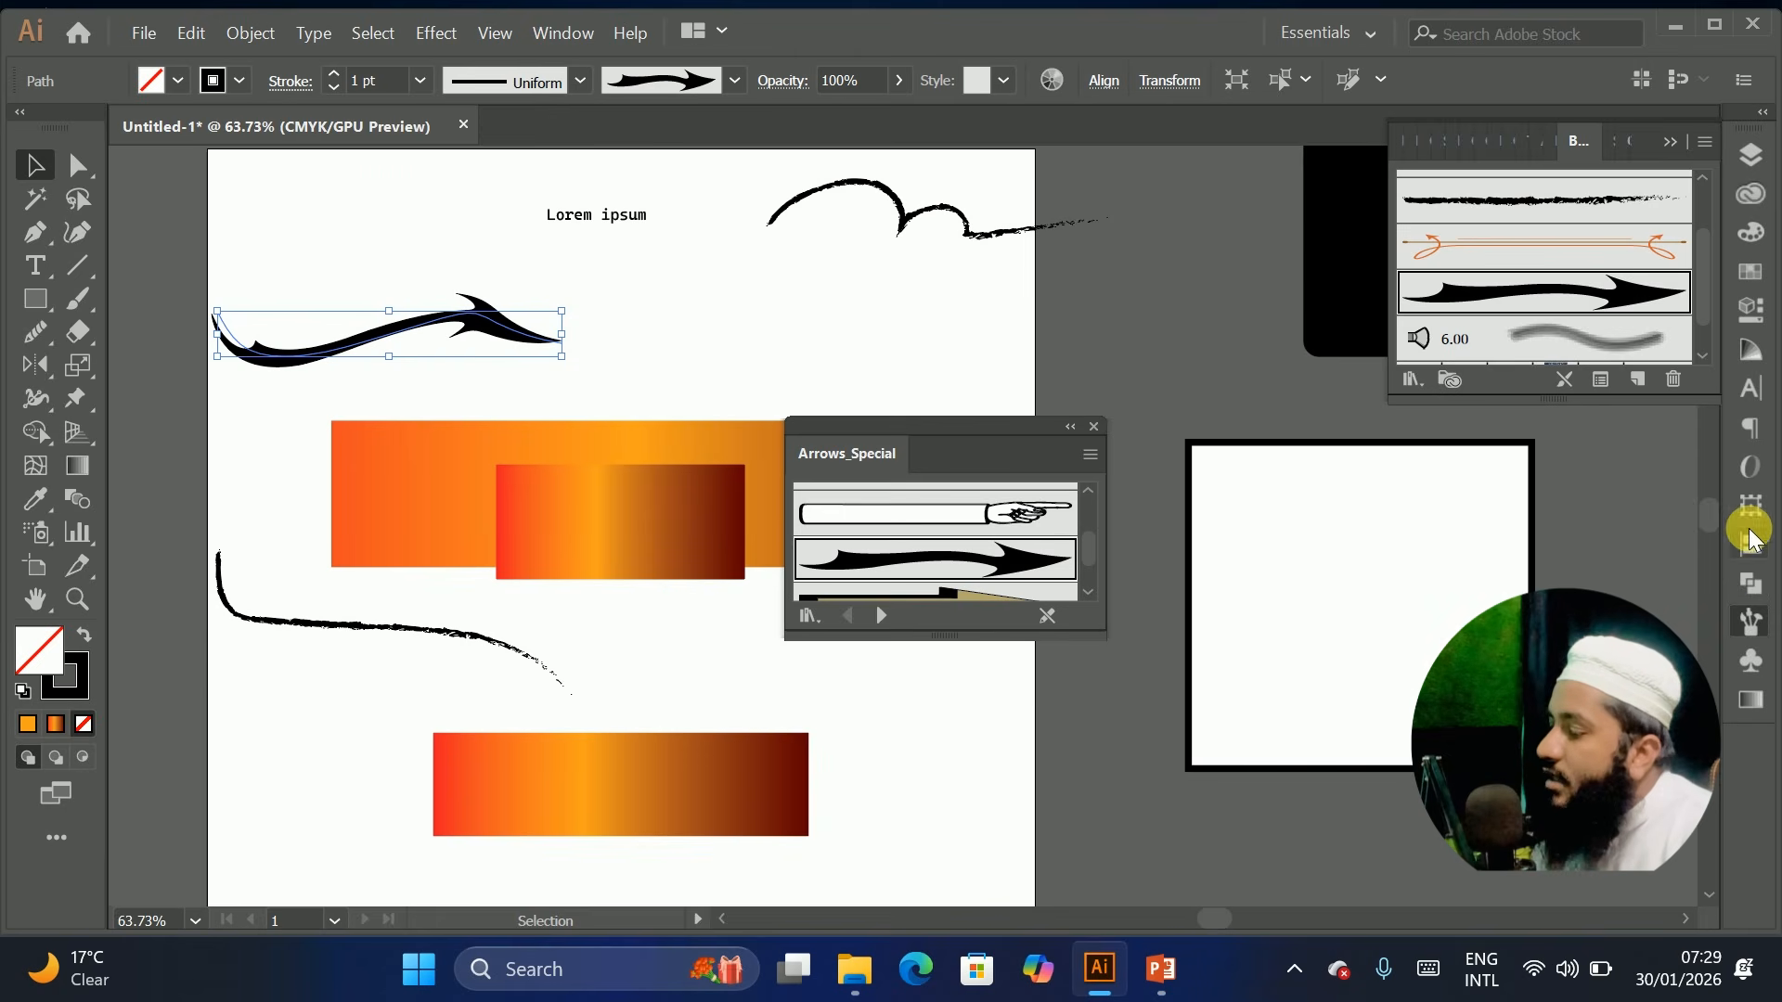
Examine the Layers, Color, Swatches, Color Guide, Character, Paragraph, OpenType, Align, Pathfinder and Gradient options, selecting the strokes and large rectangle along the way
click(1757, 153)
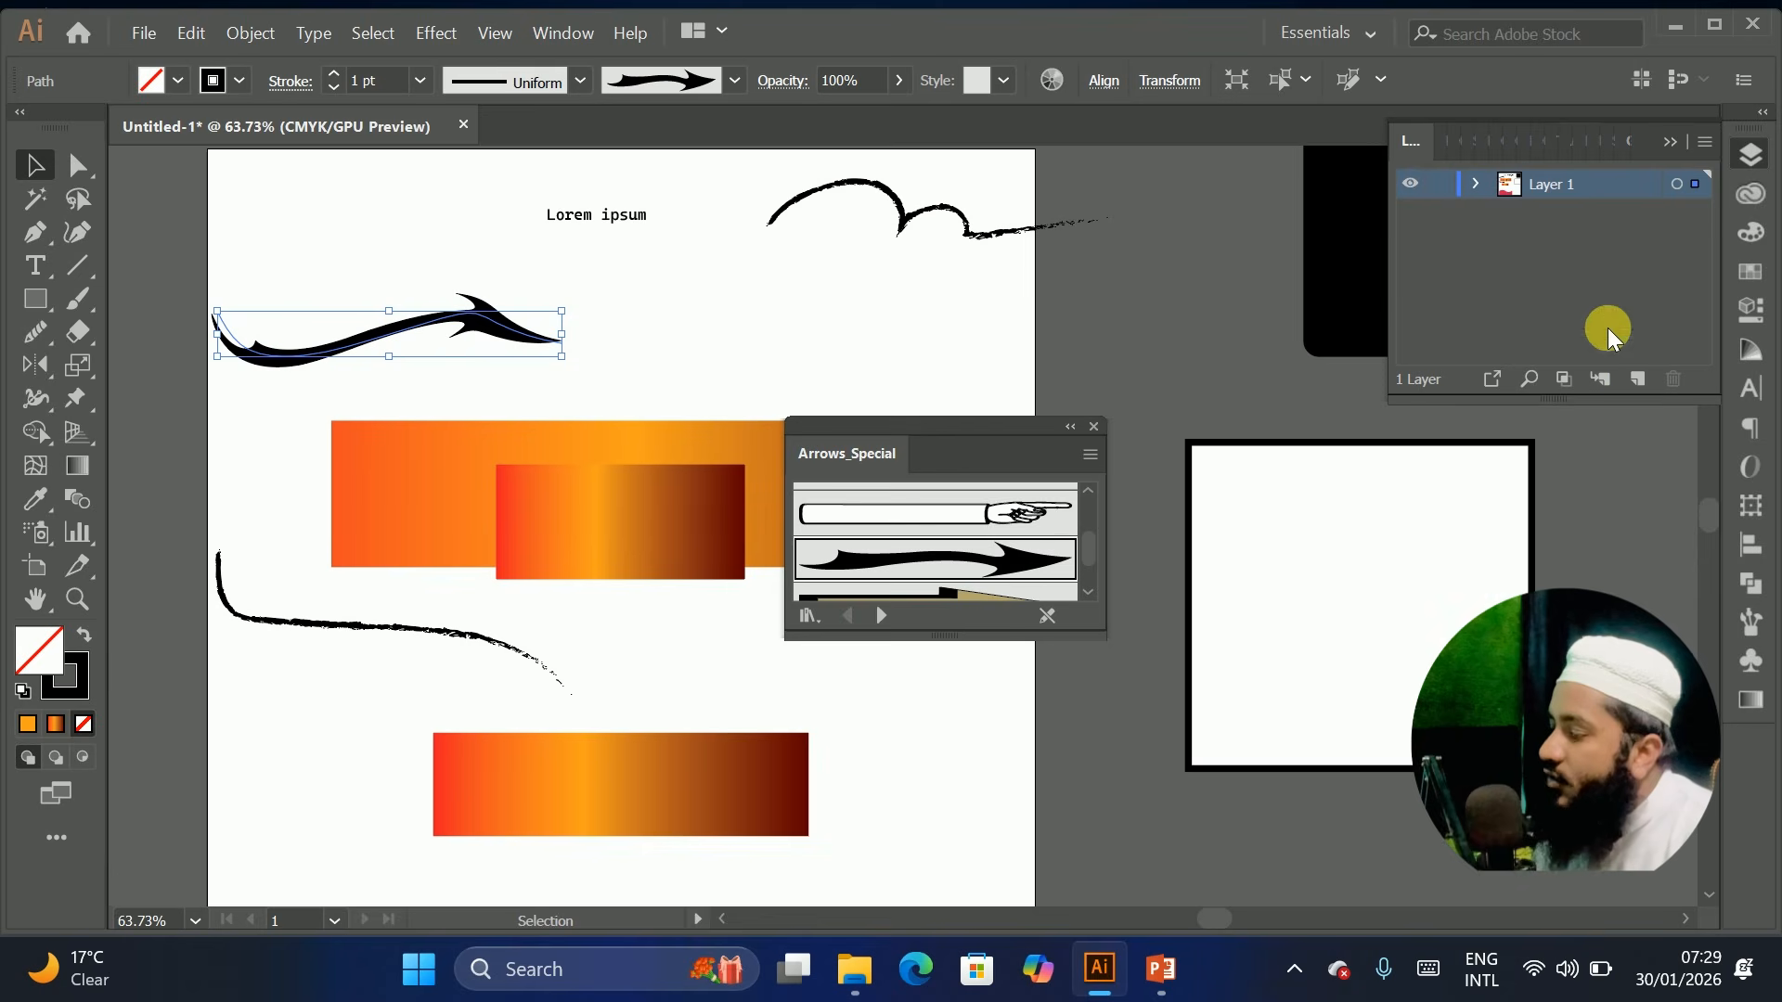
drag(356, 702, 357, 334)
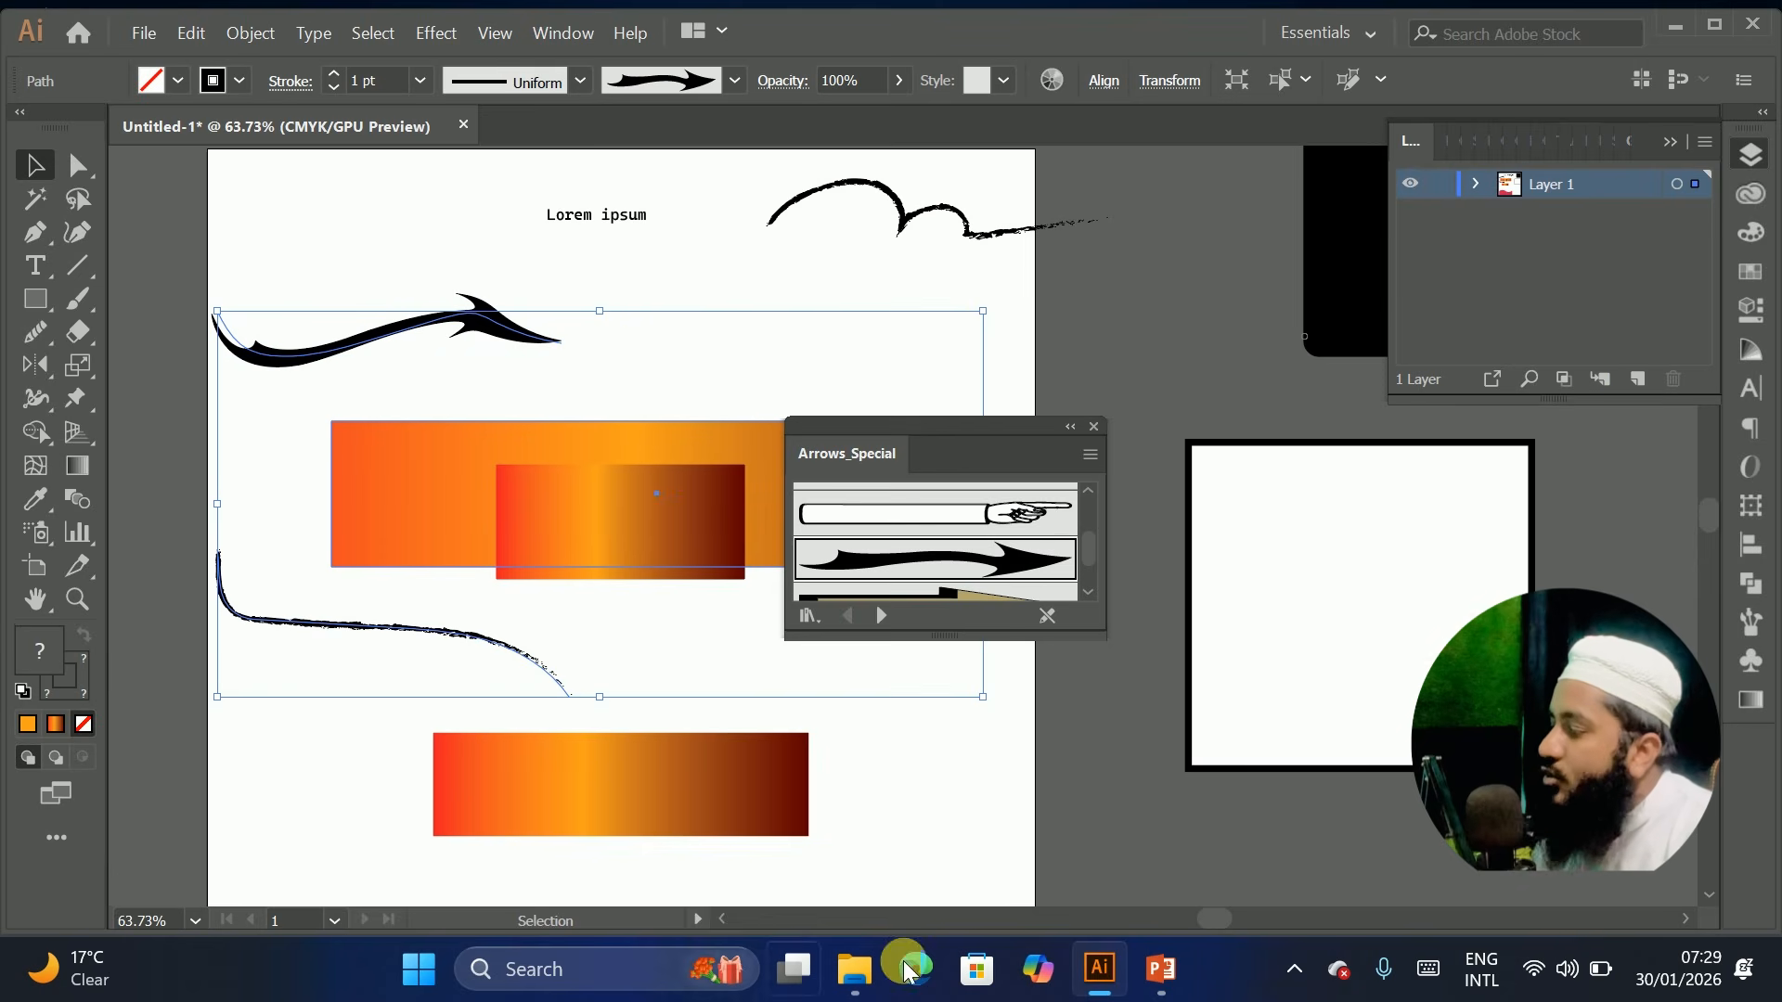
click(1754, 234)
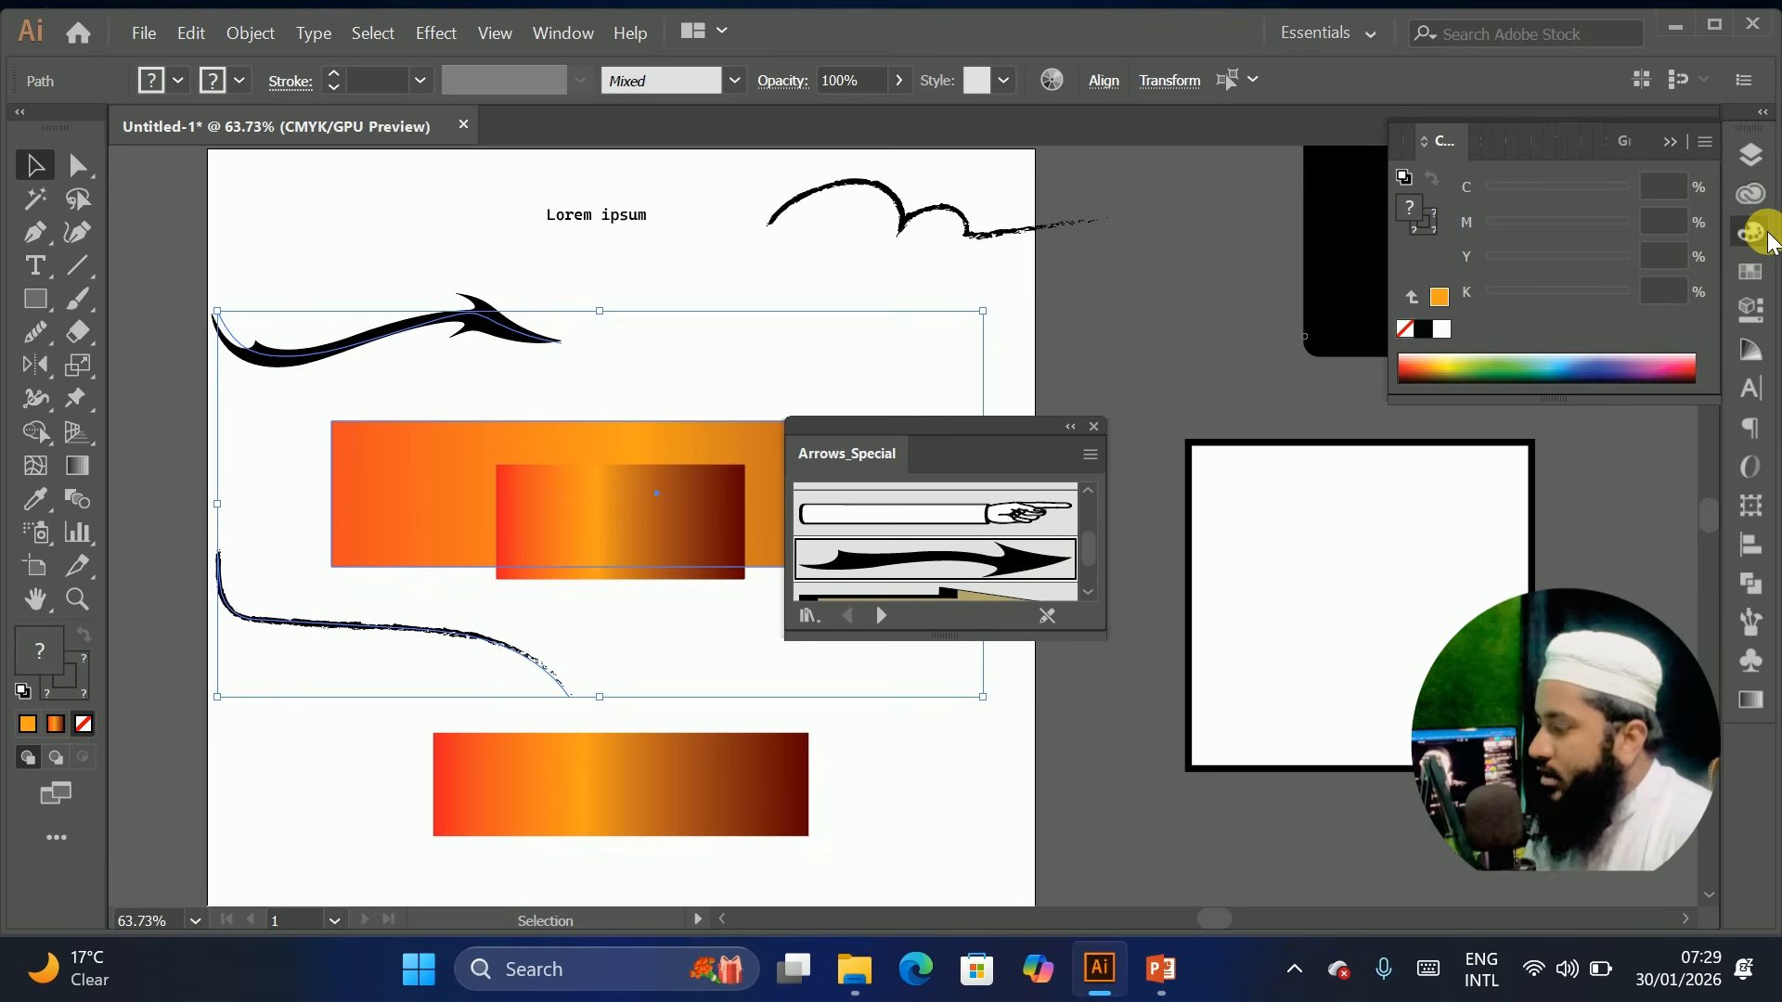
click(1760, 288)
click(1753, 351)
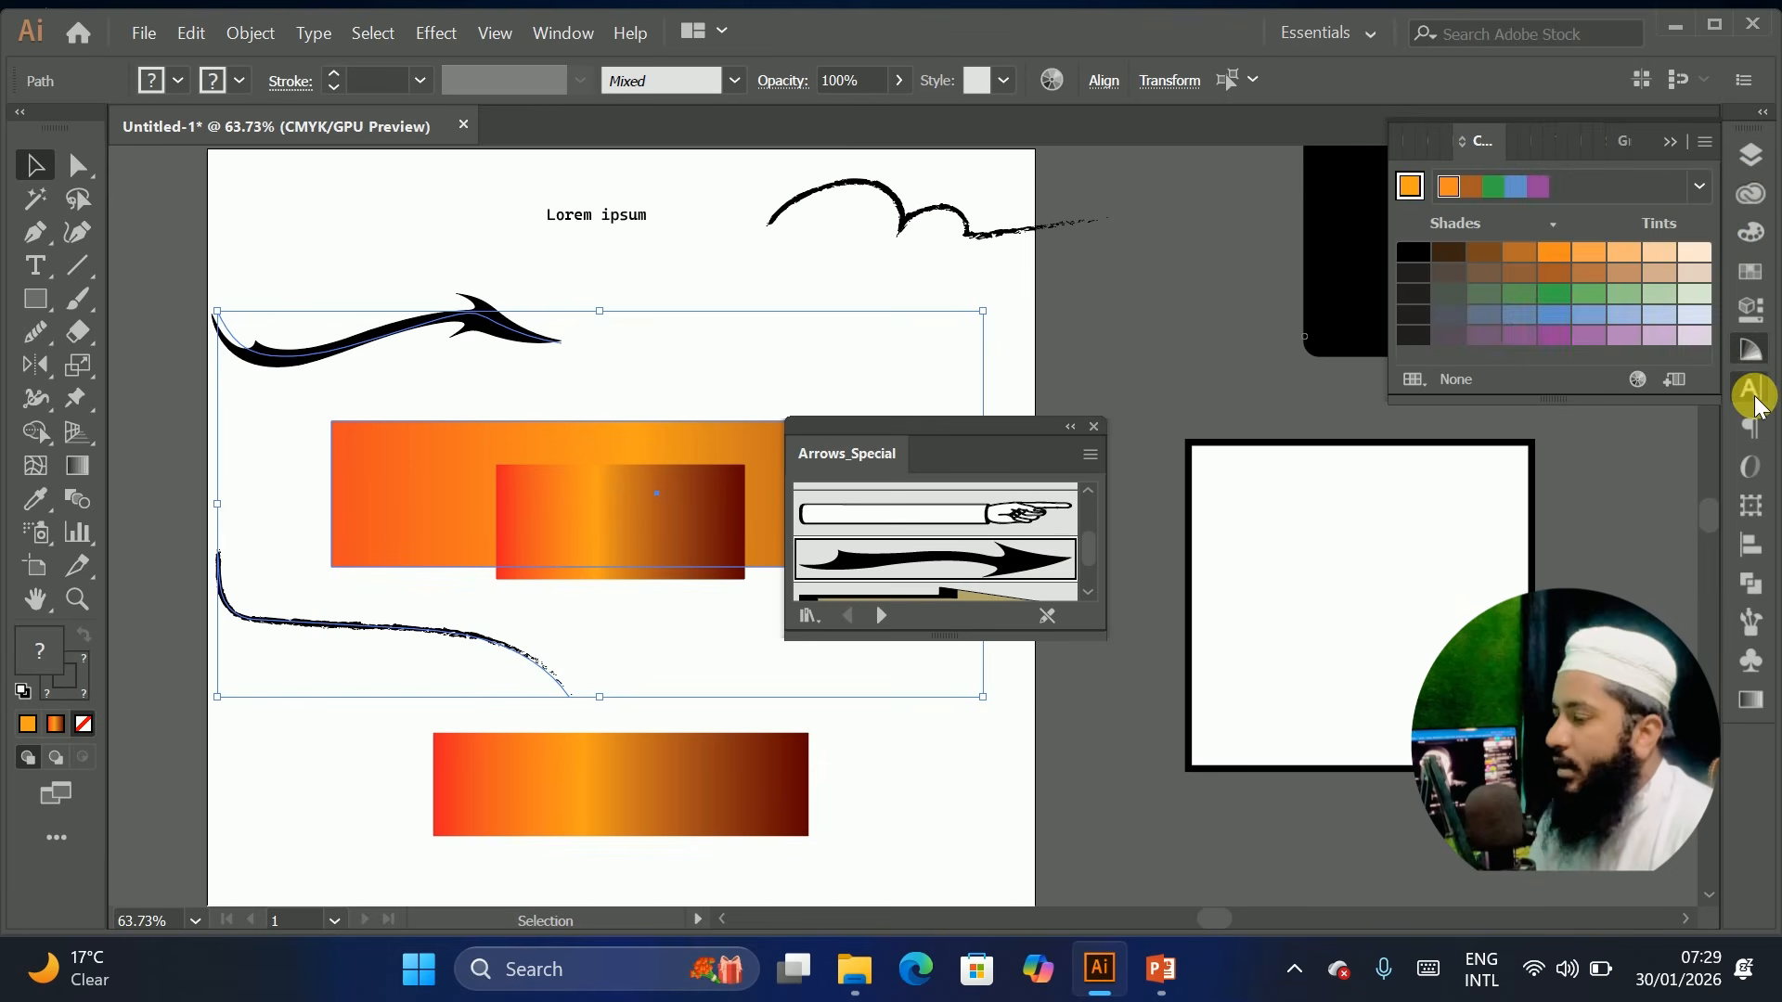
click(1755, 401)
click(1757, 435)
click(1751, 470)
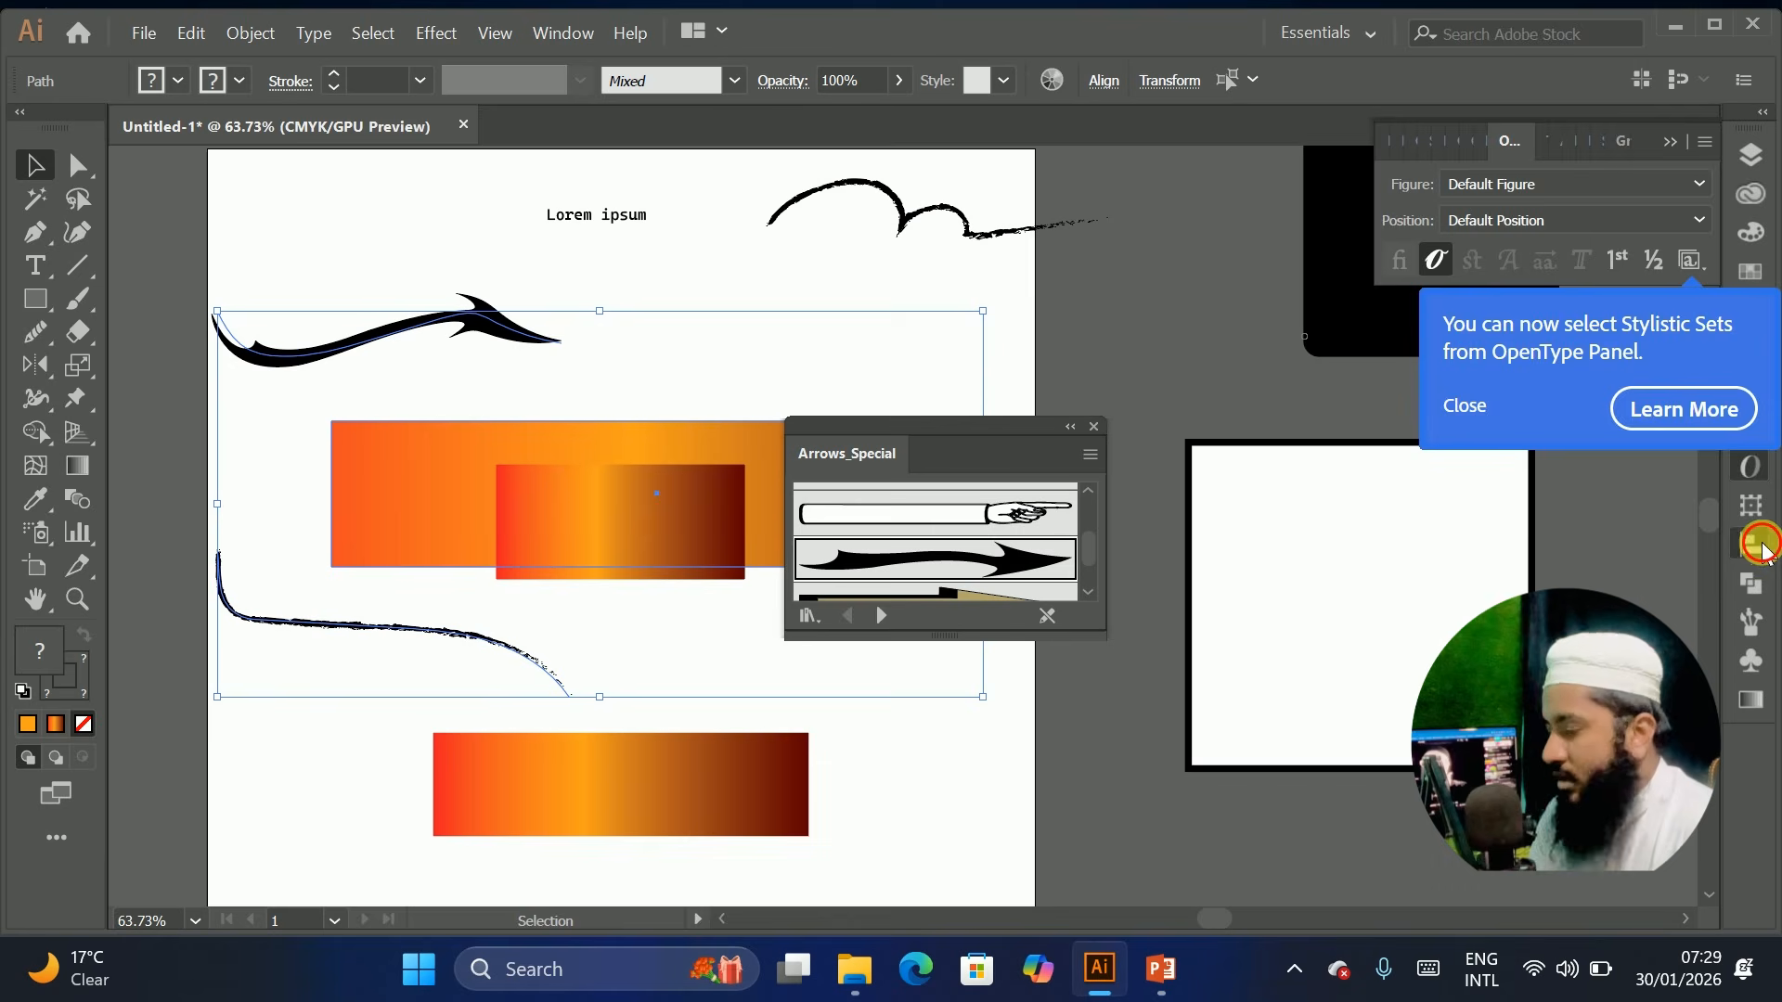
click(1760, 547)
click(1748, 584)
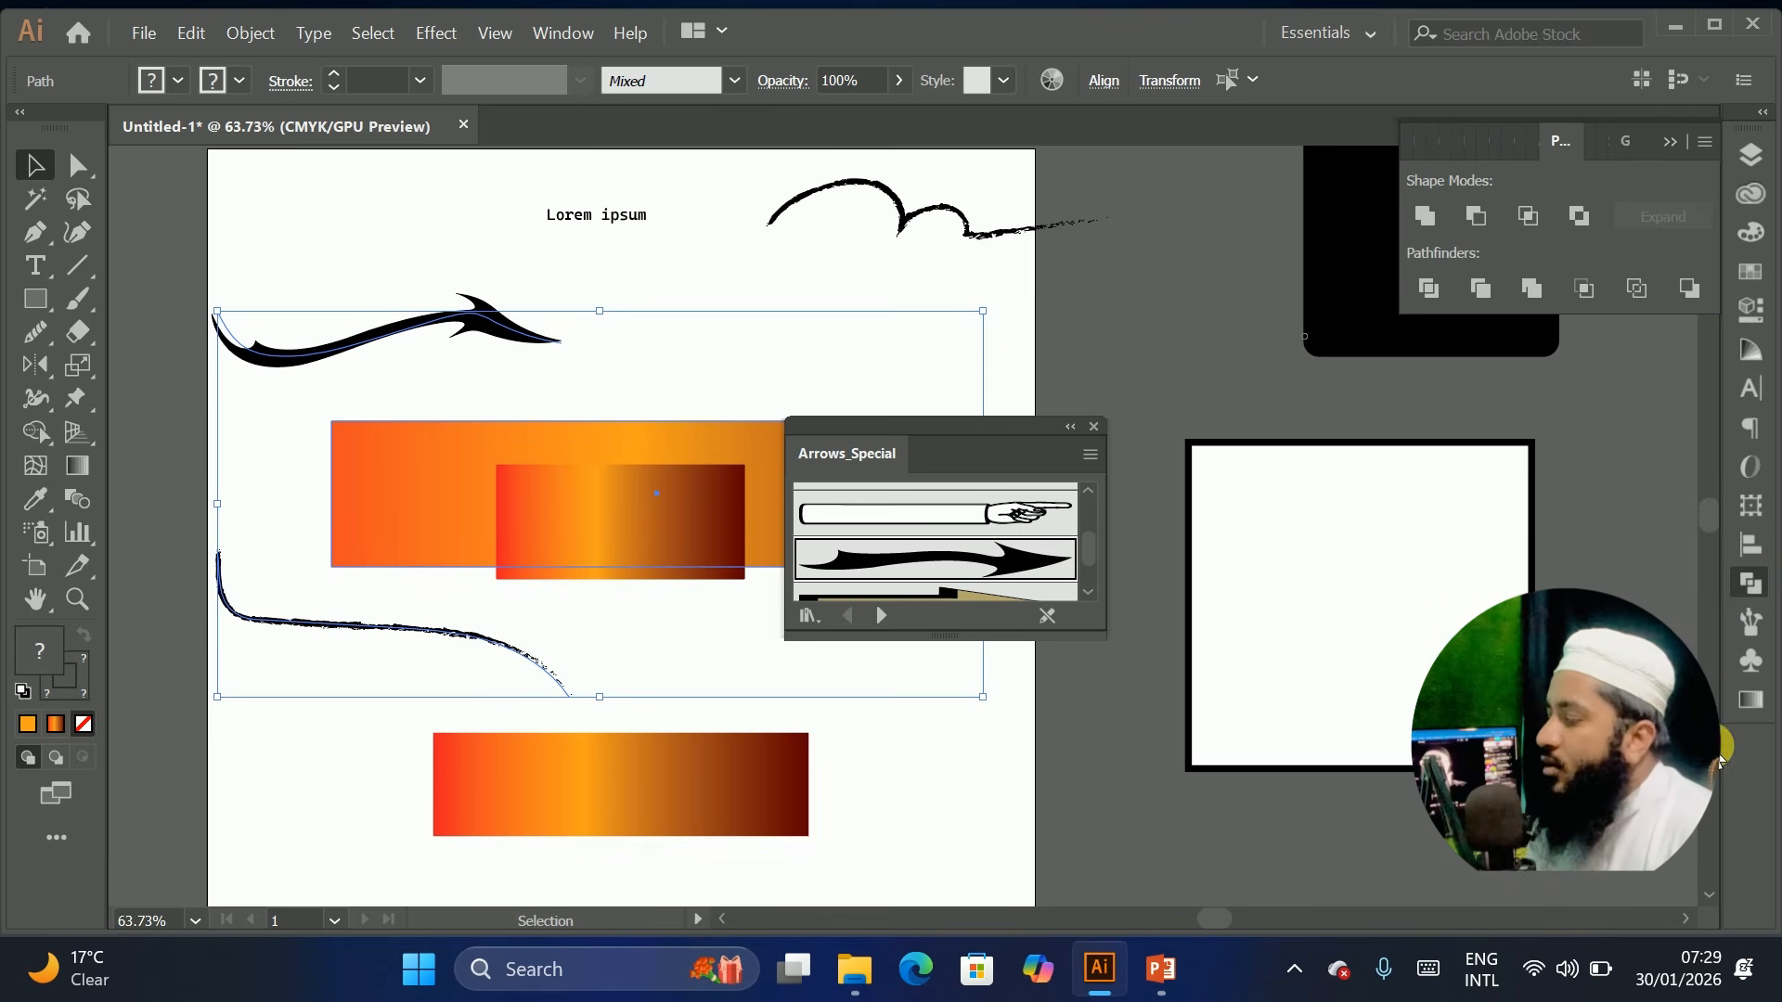
click(1750, 696)
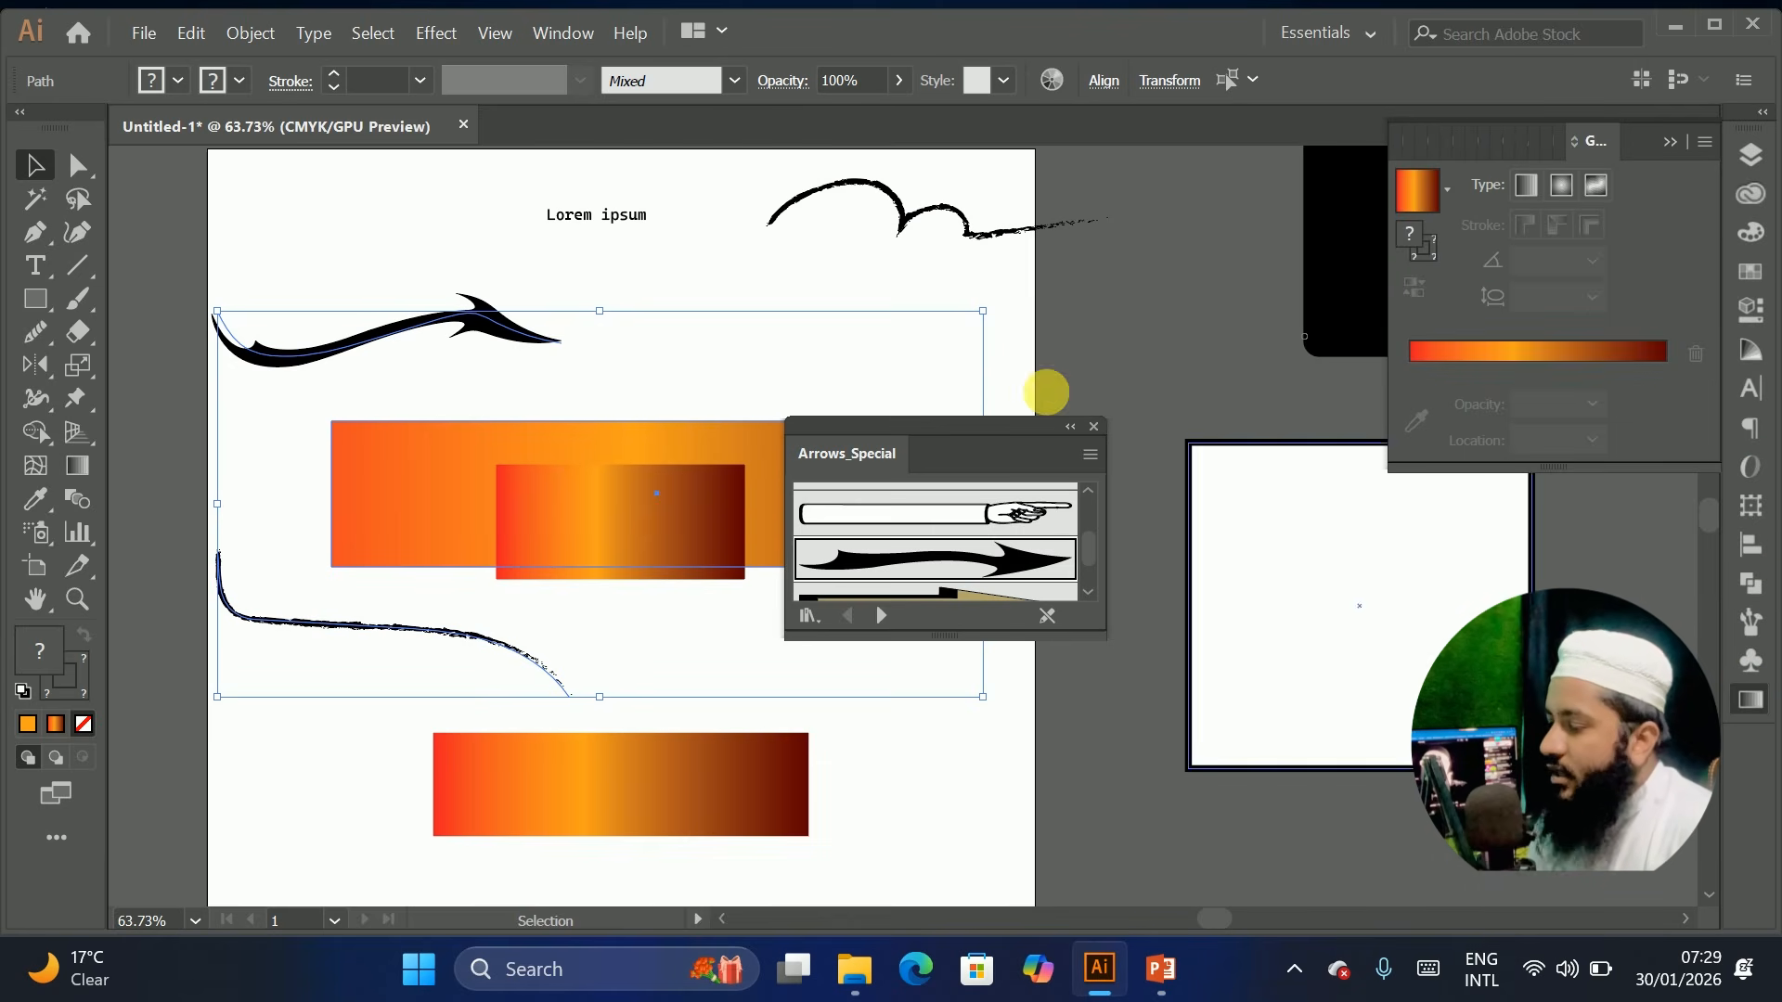
click(1663, 147)
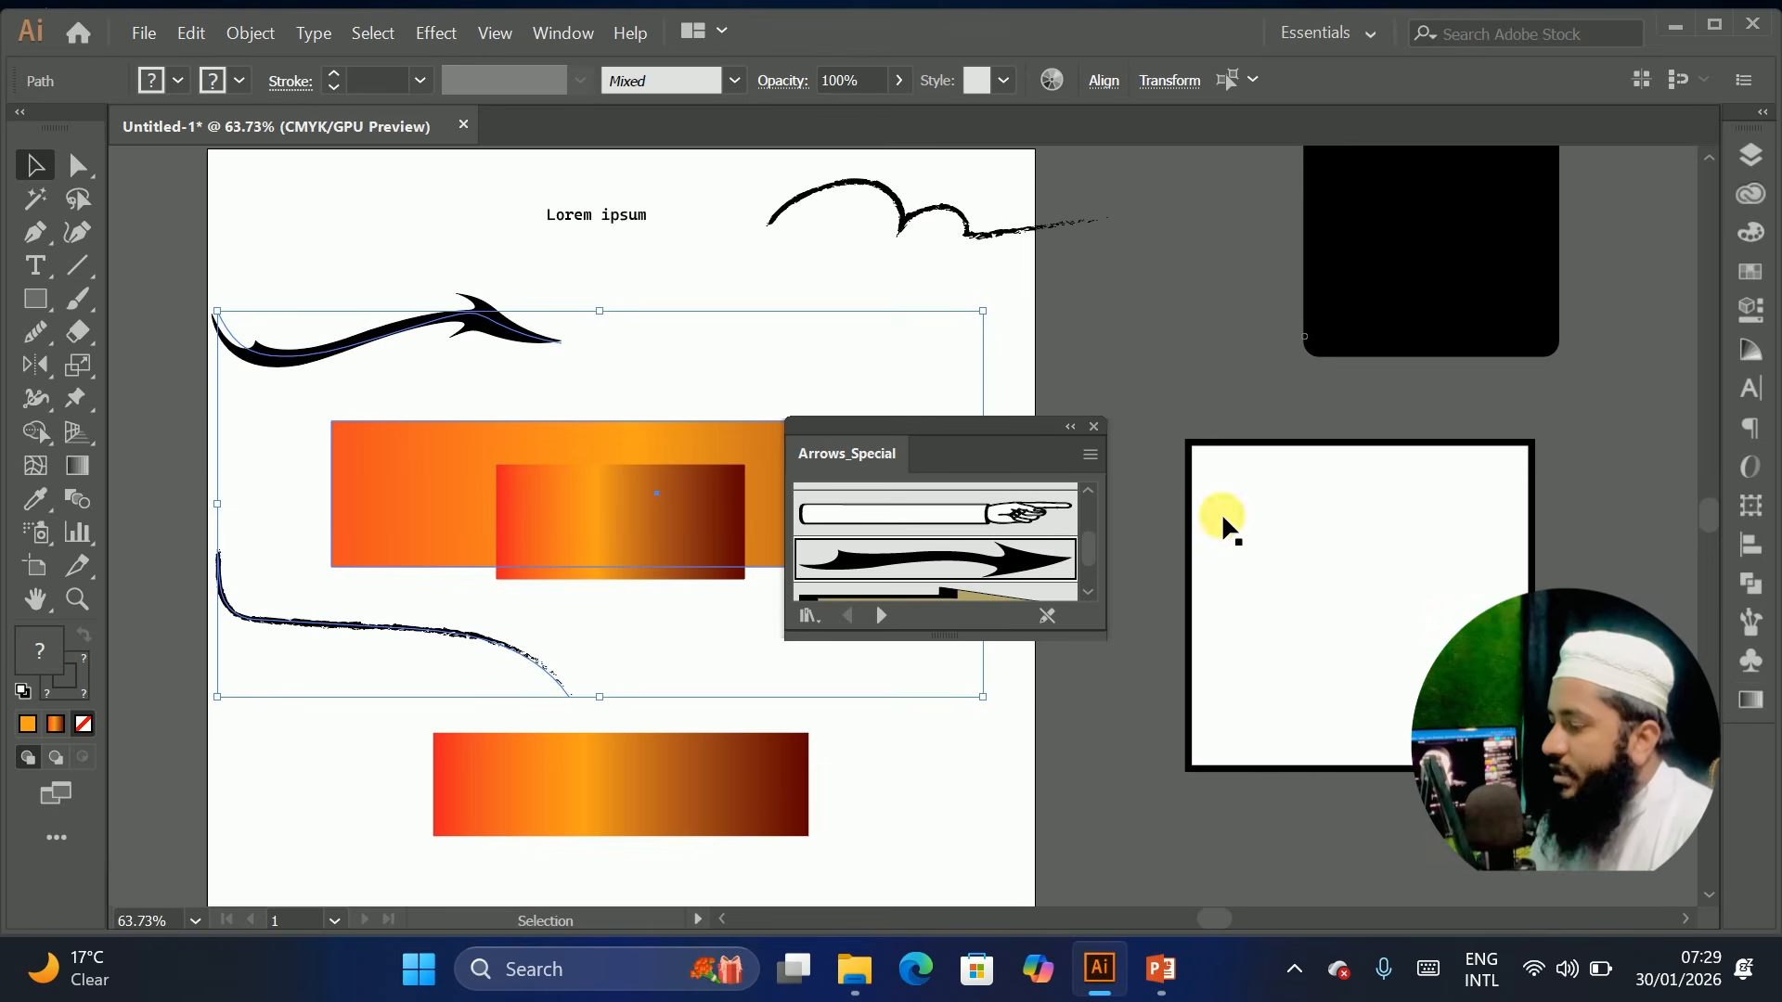
Close the Arrows_Special brush library and delete all unlocked artwork from the artboard
click(818, 516)
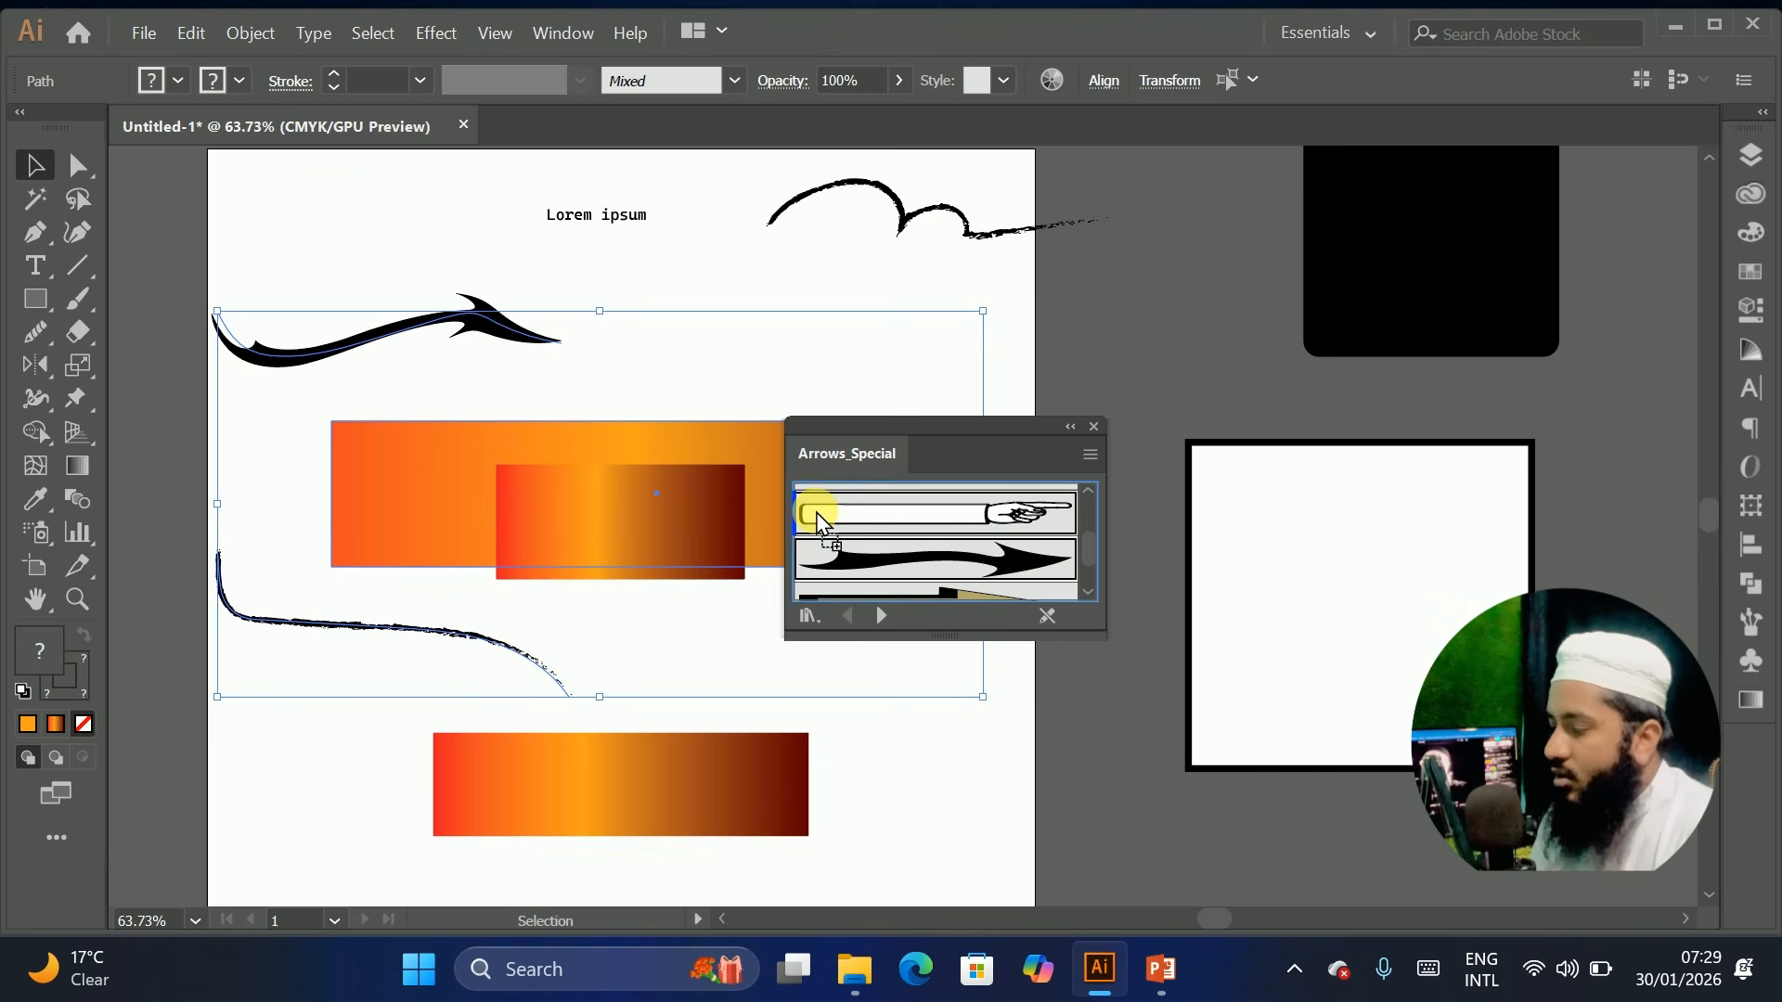
click(1094, 426)
scroll(795, 350, down, 2)
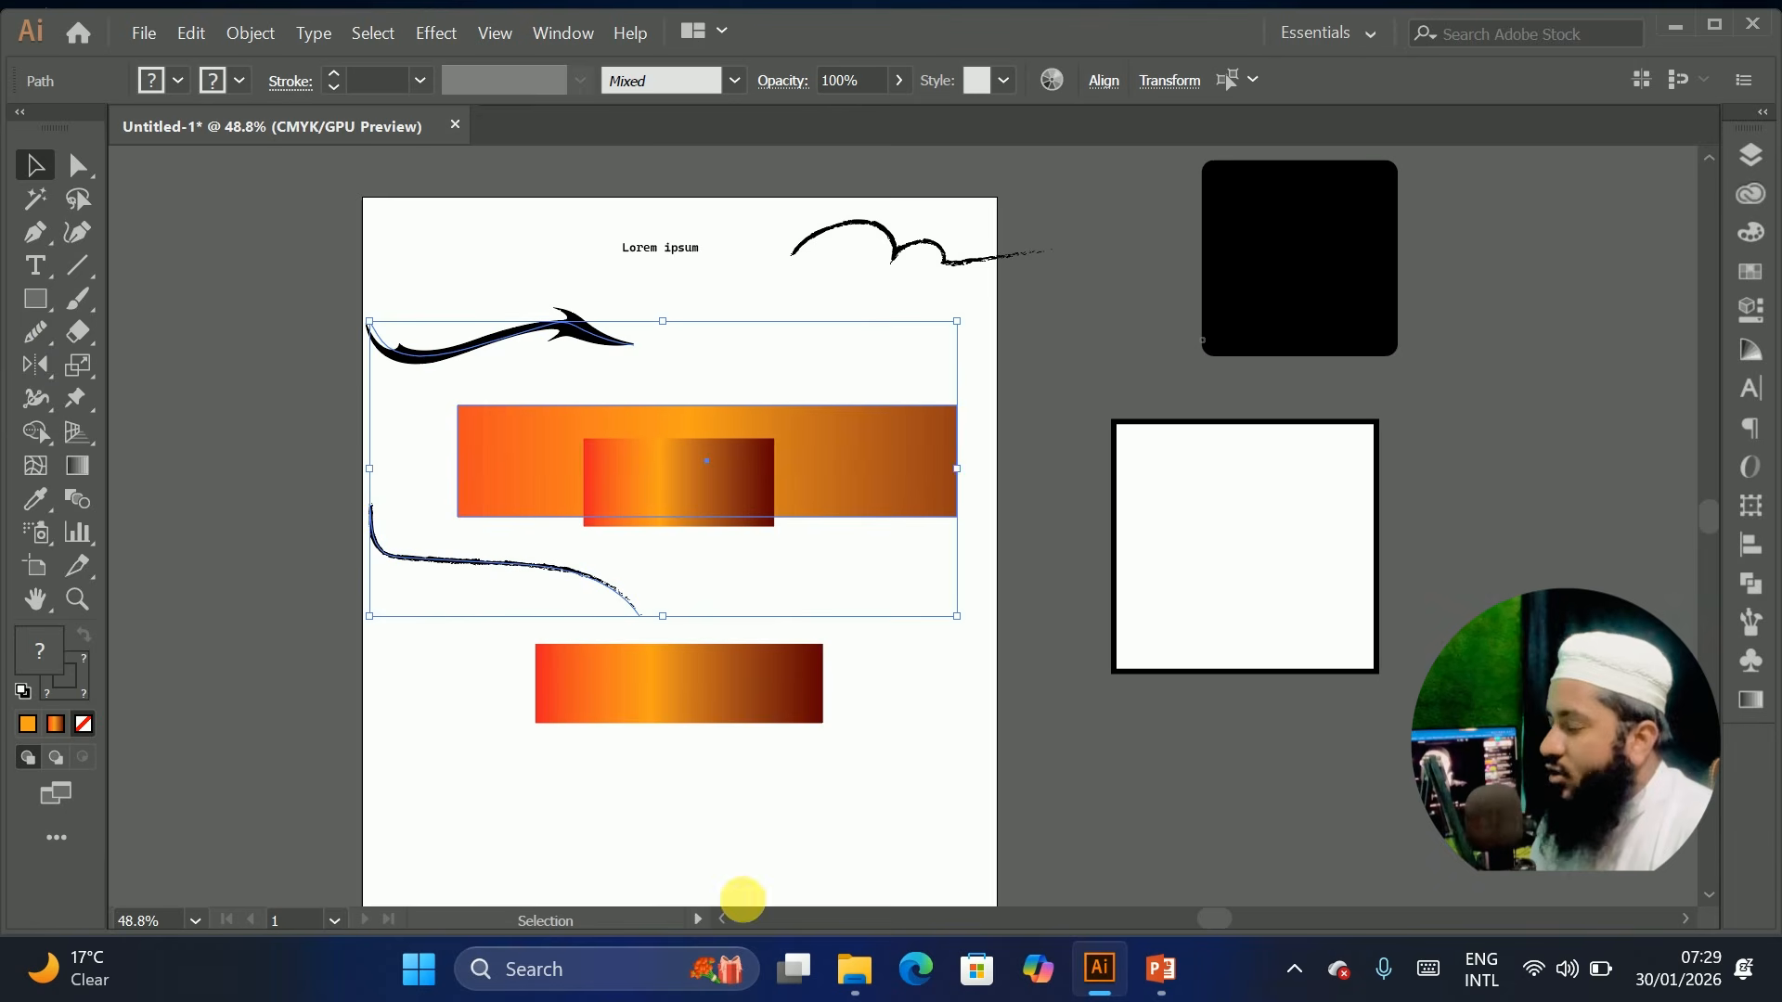
key(ctrl+a)
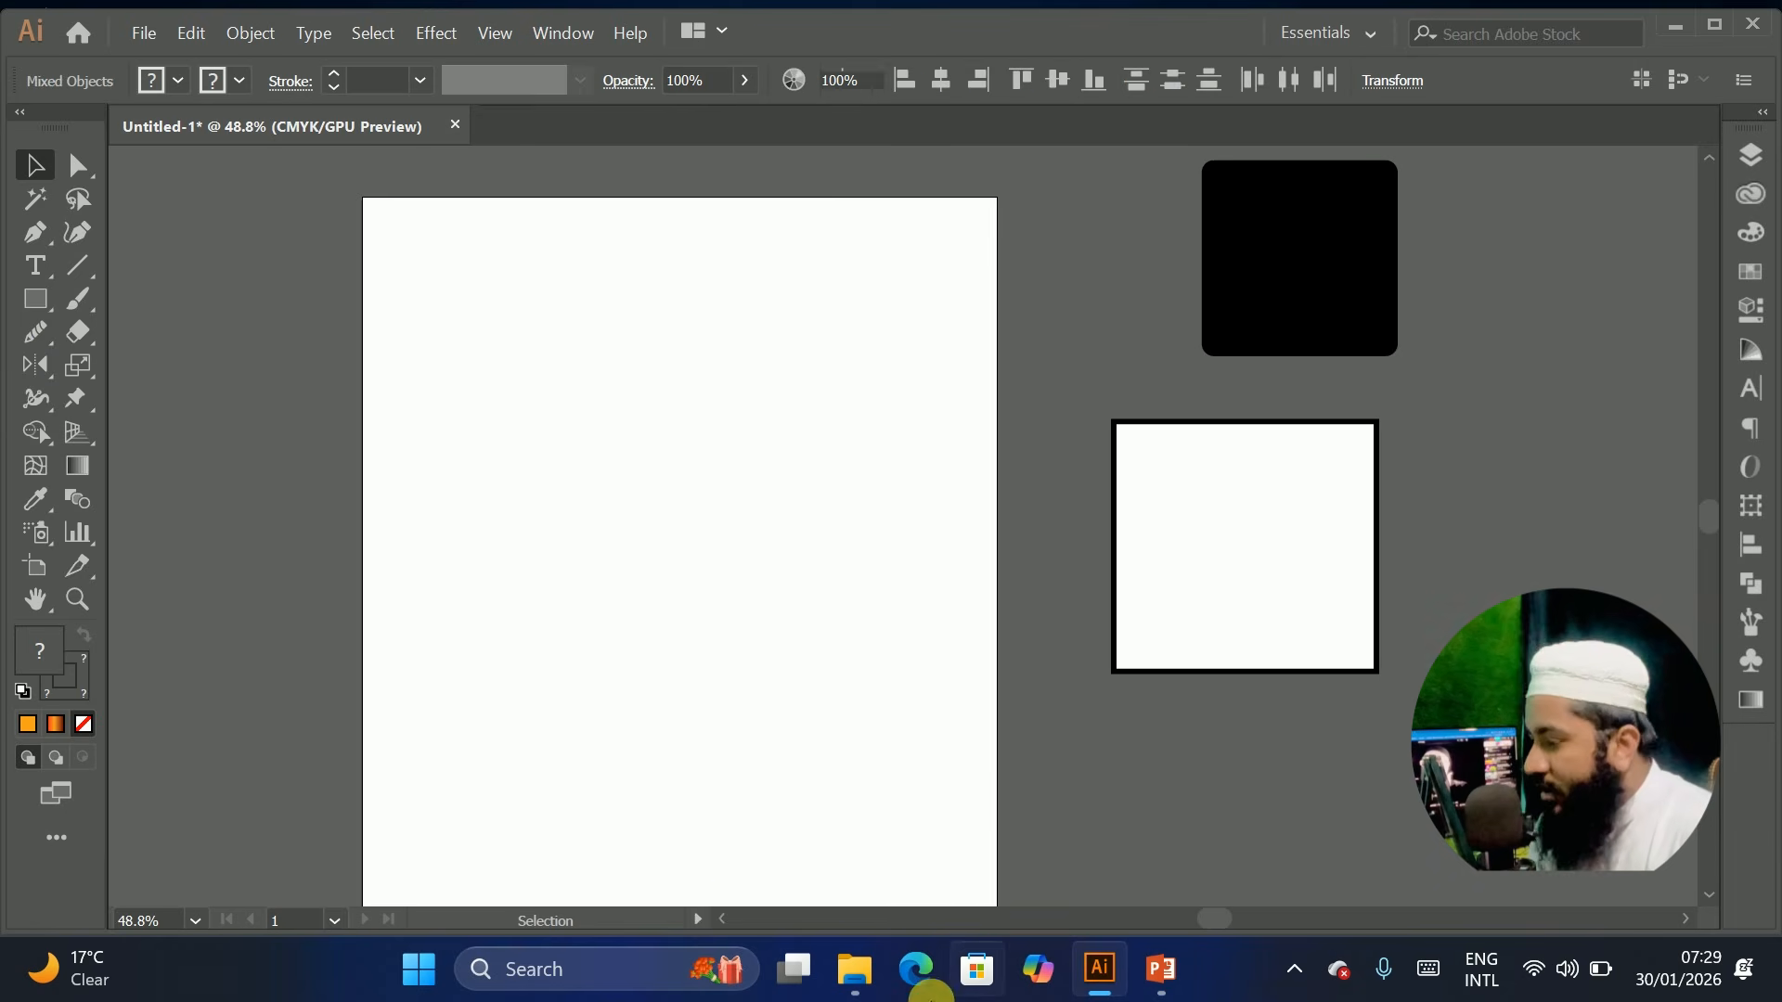
key(Delete)
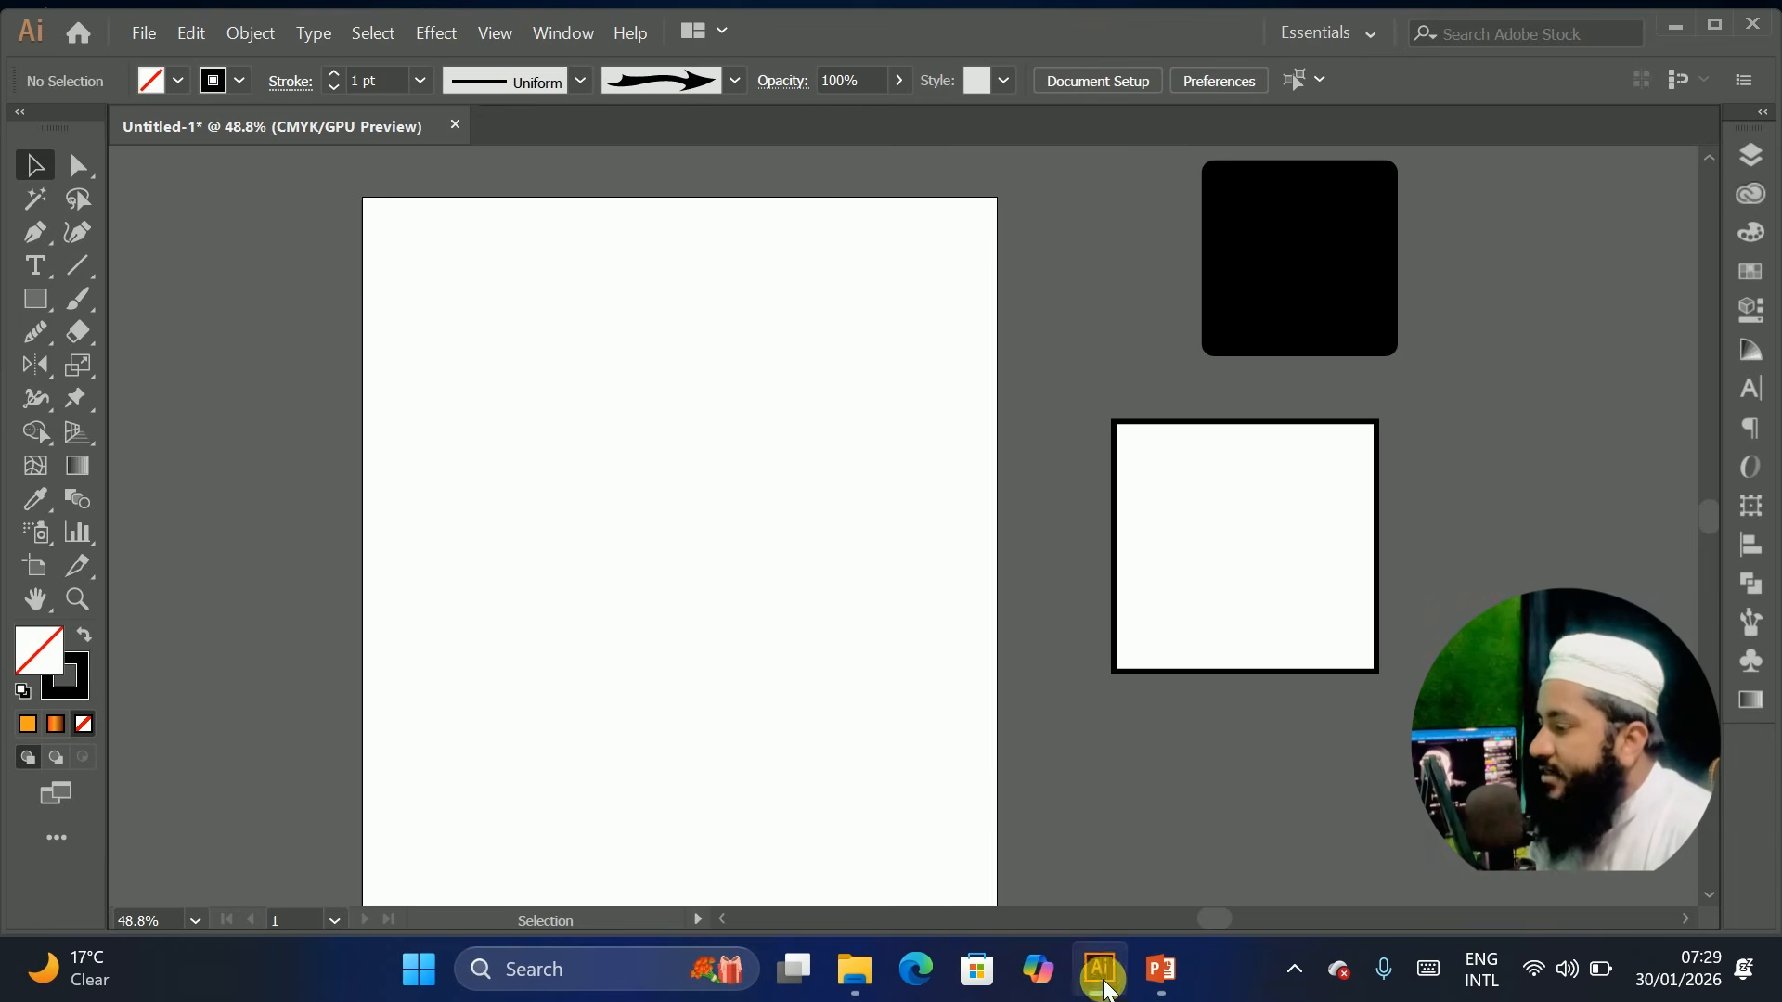
Switch to Google Chrome and open it with the Bhola Graphic profile
click(419, 968)
click(593, 738)
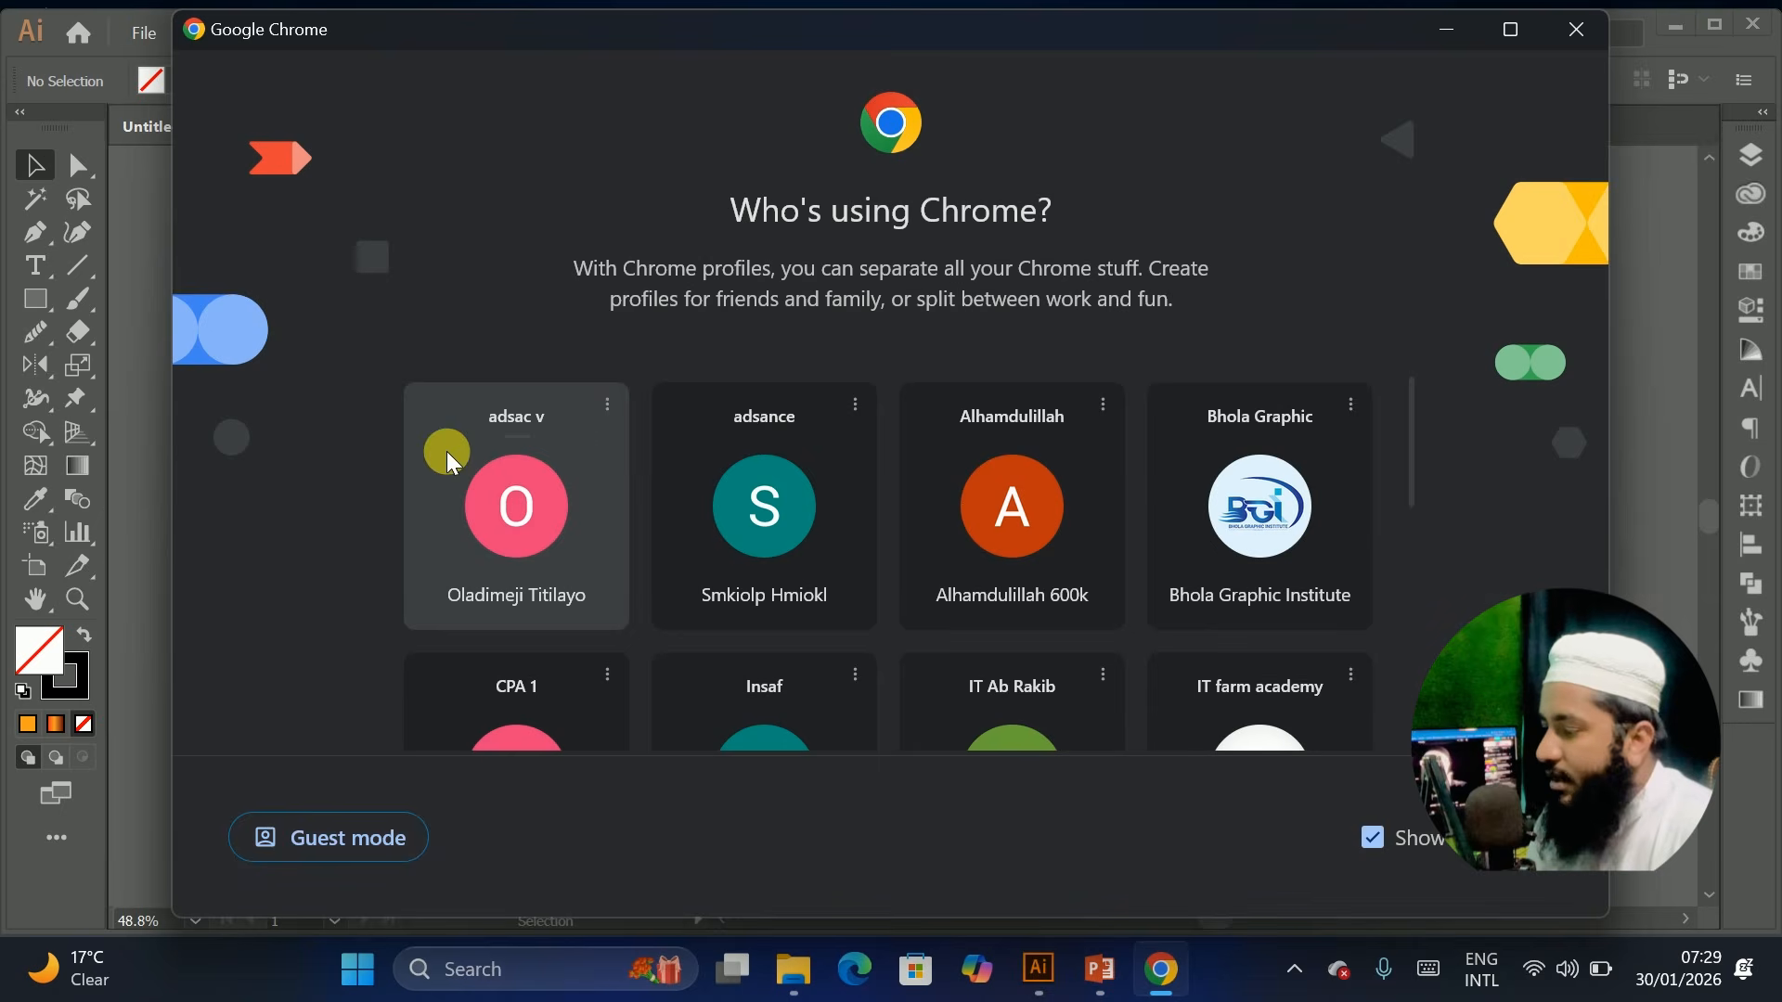
click(1195, 502)
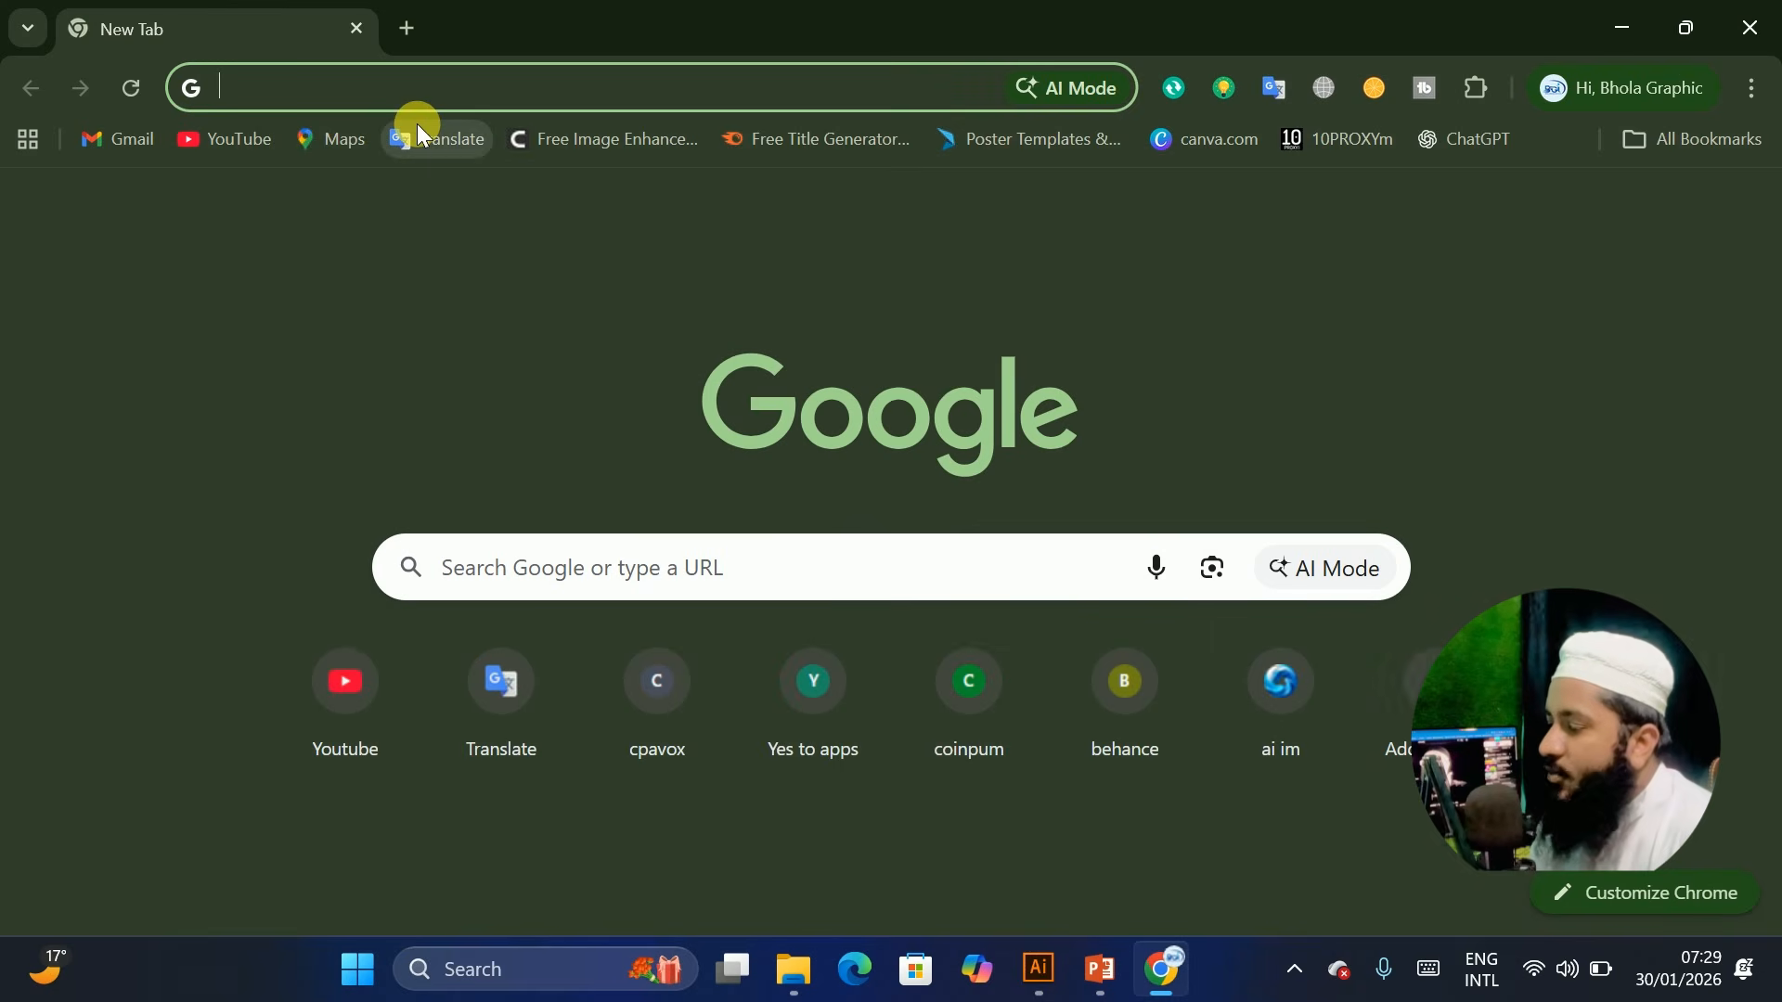
Search Google Images for "pet tool" and dismiss the extension's permission notice
text(pet t)
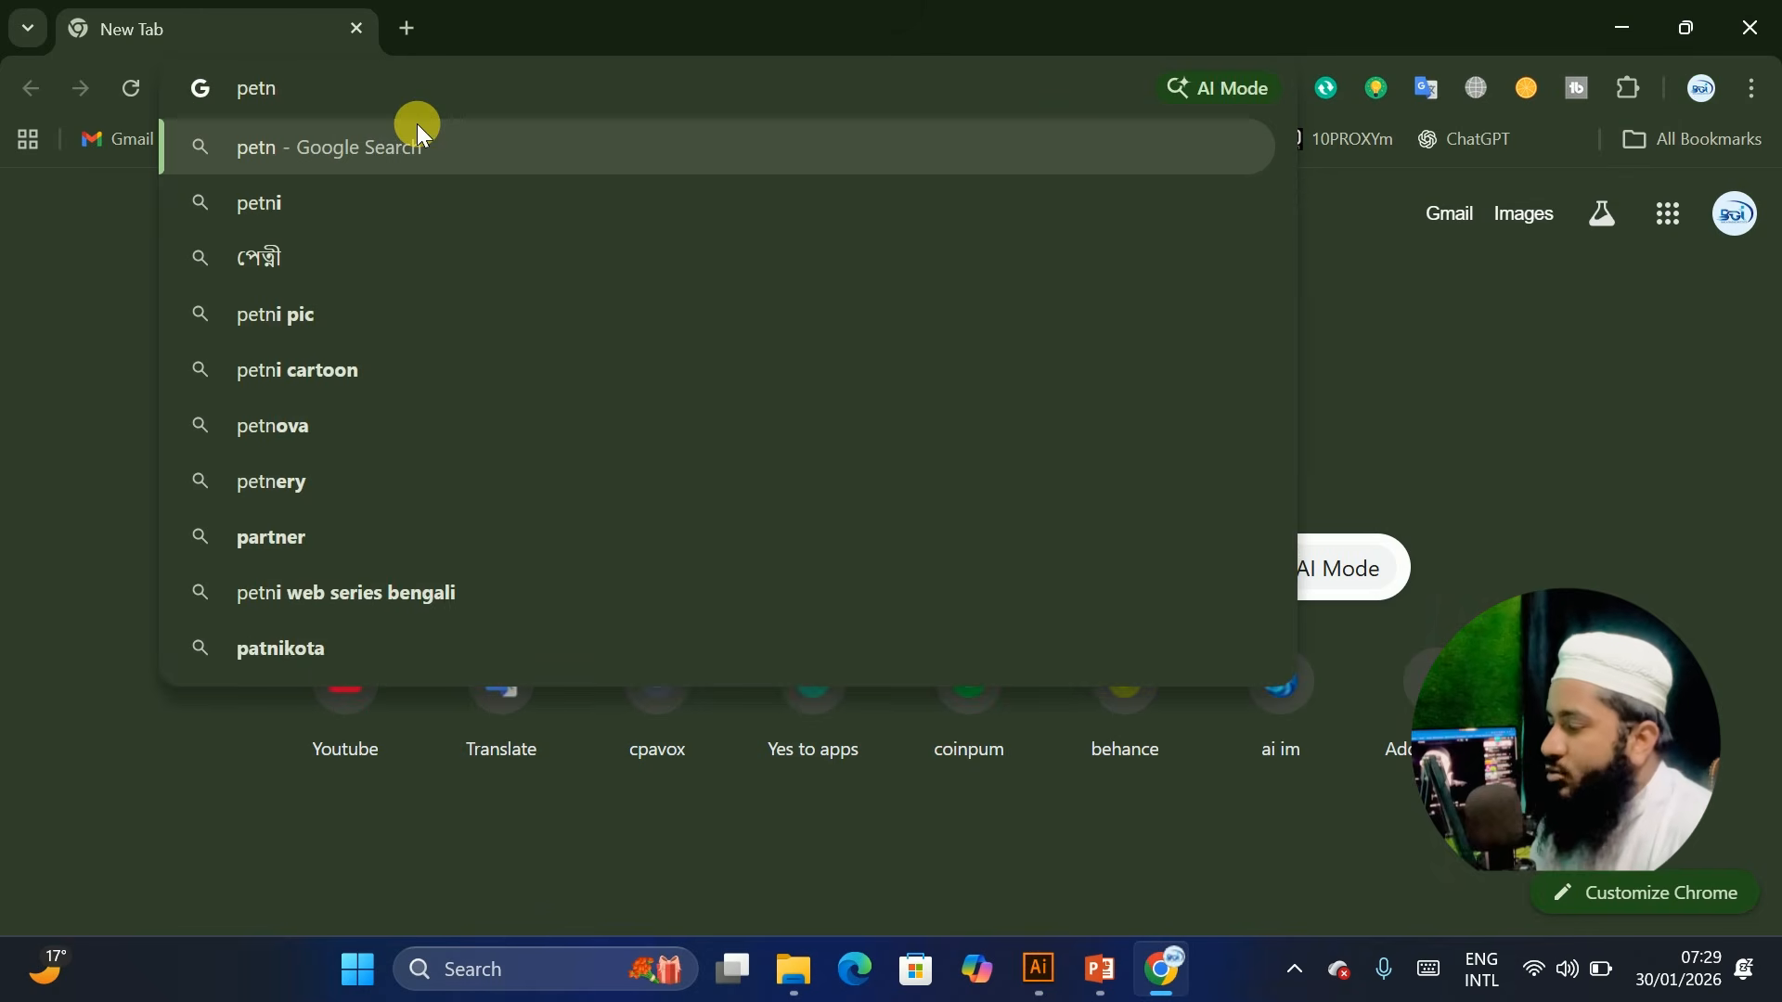
text(oo;)
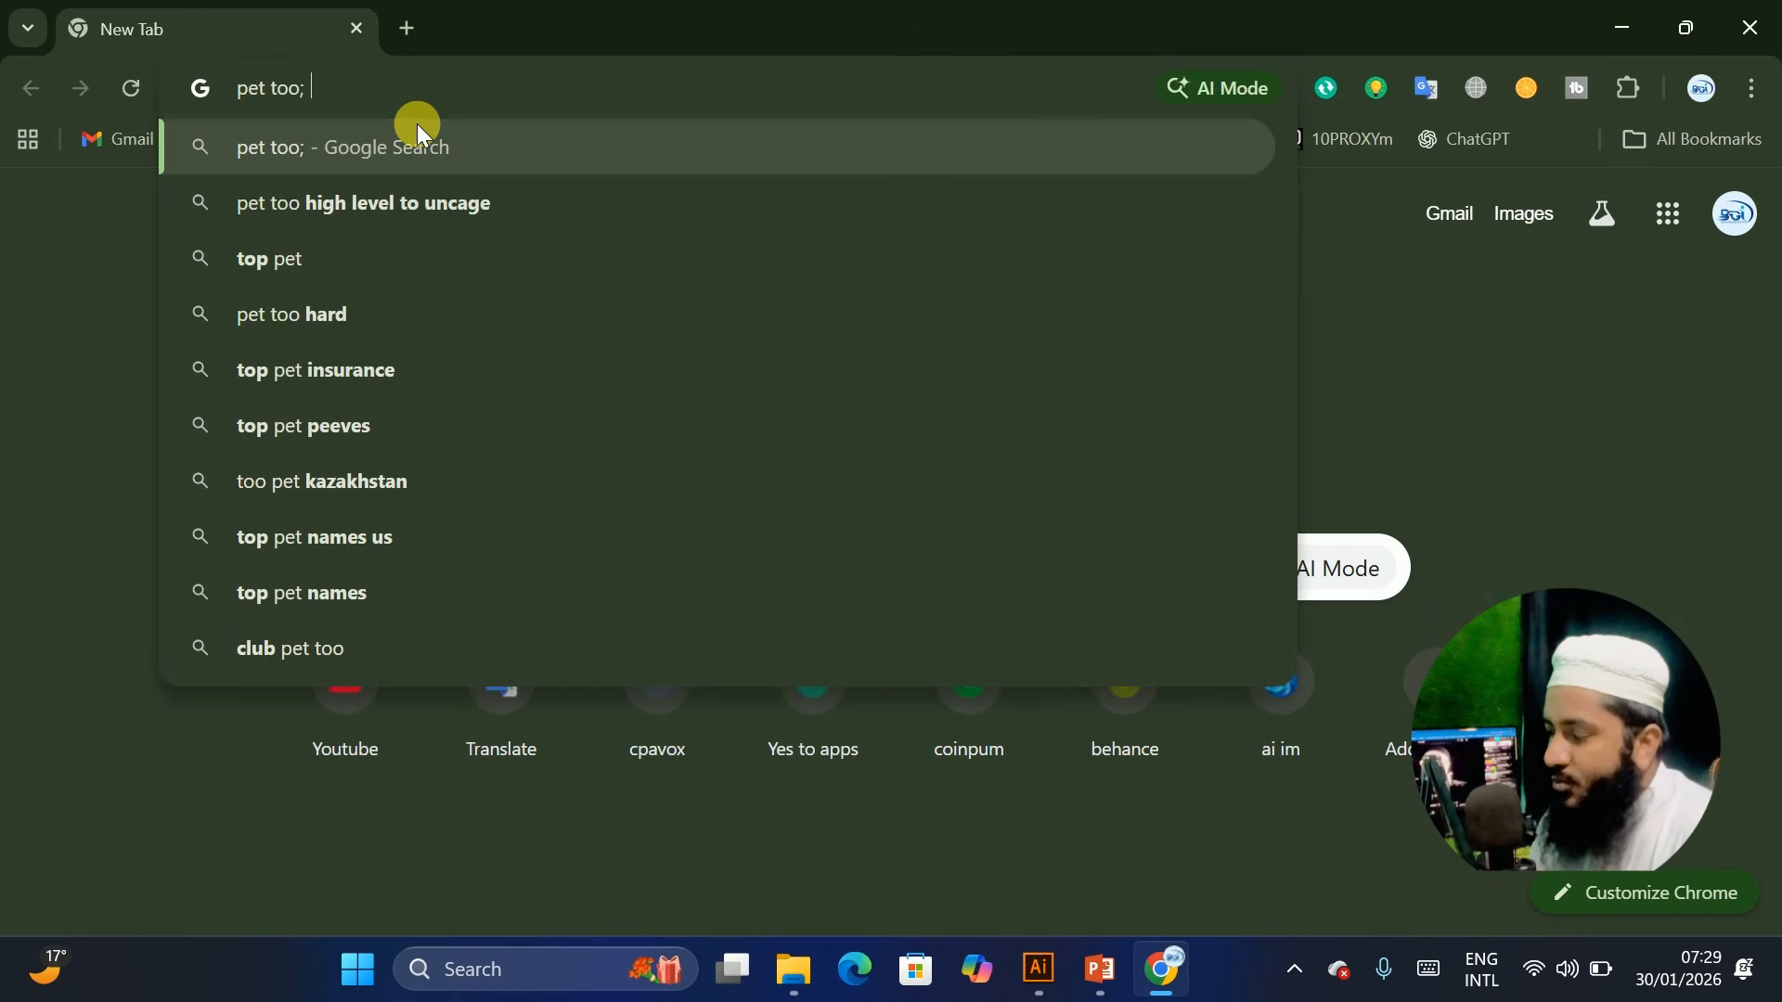
key(Return)
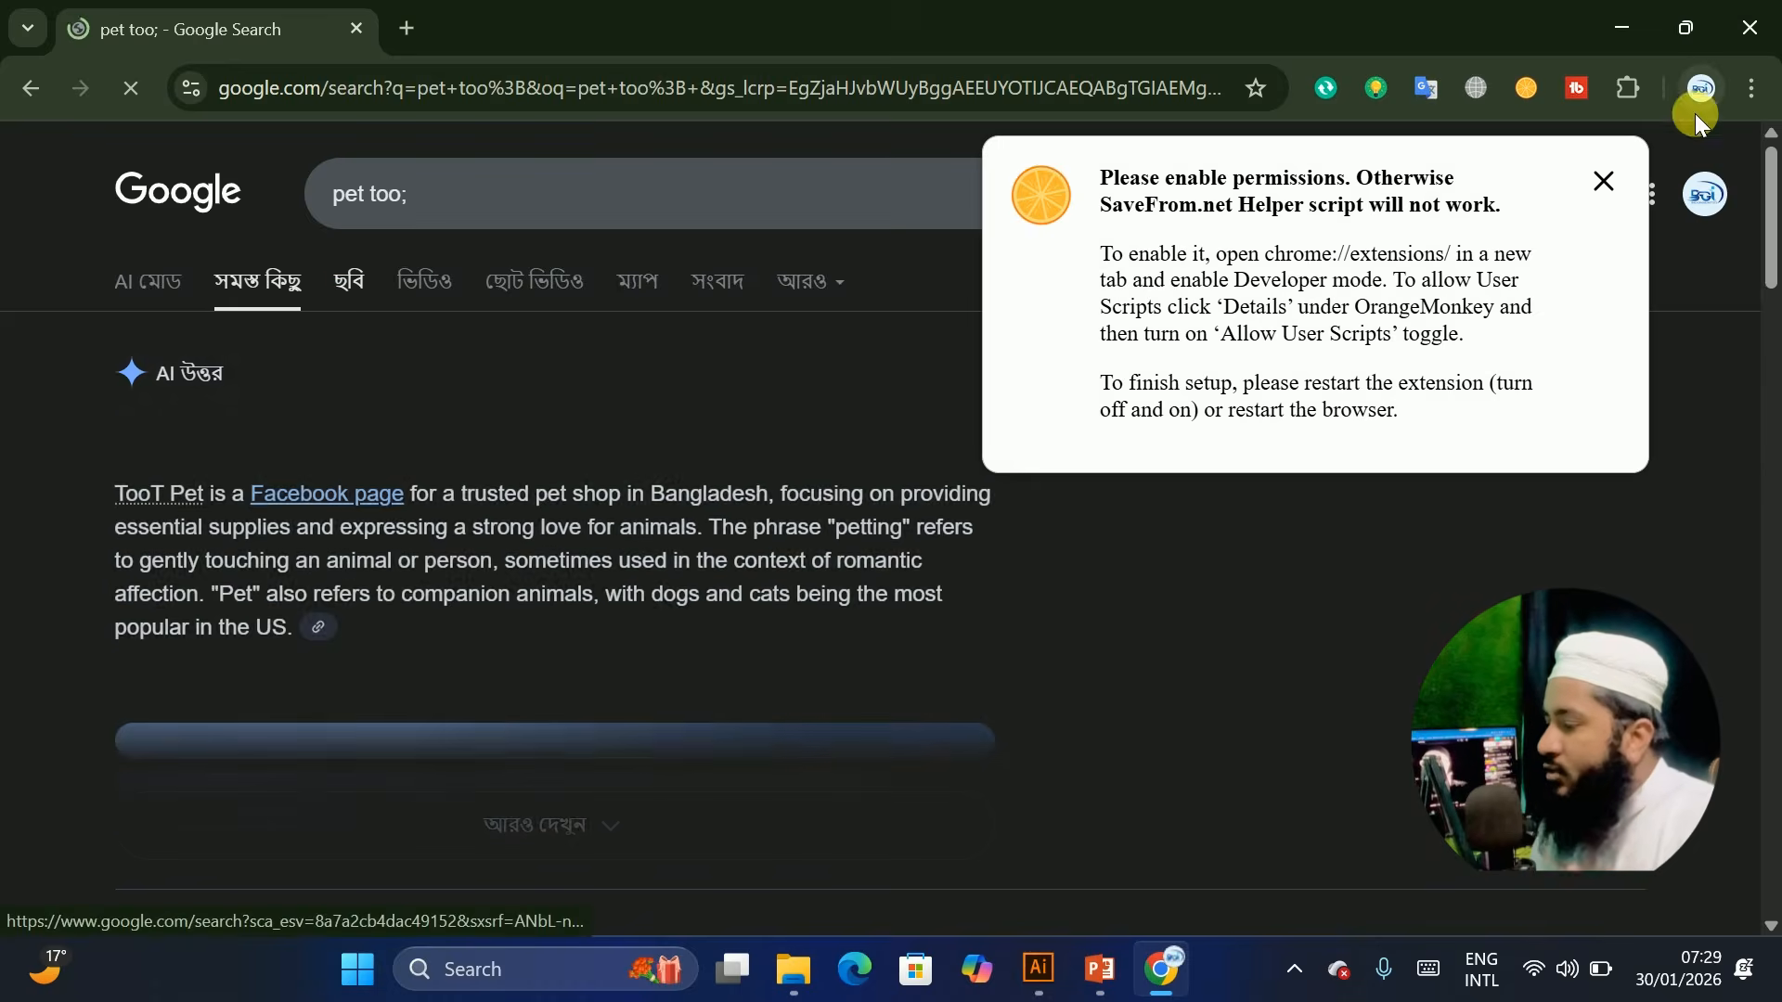
click(1603, 181)
click(363, 289)
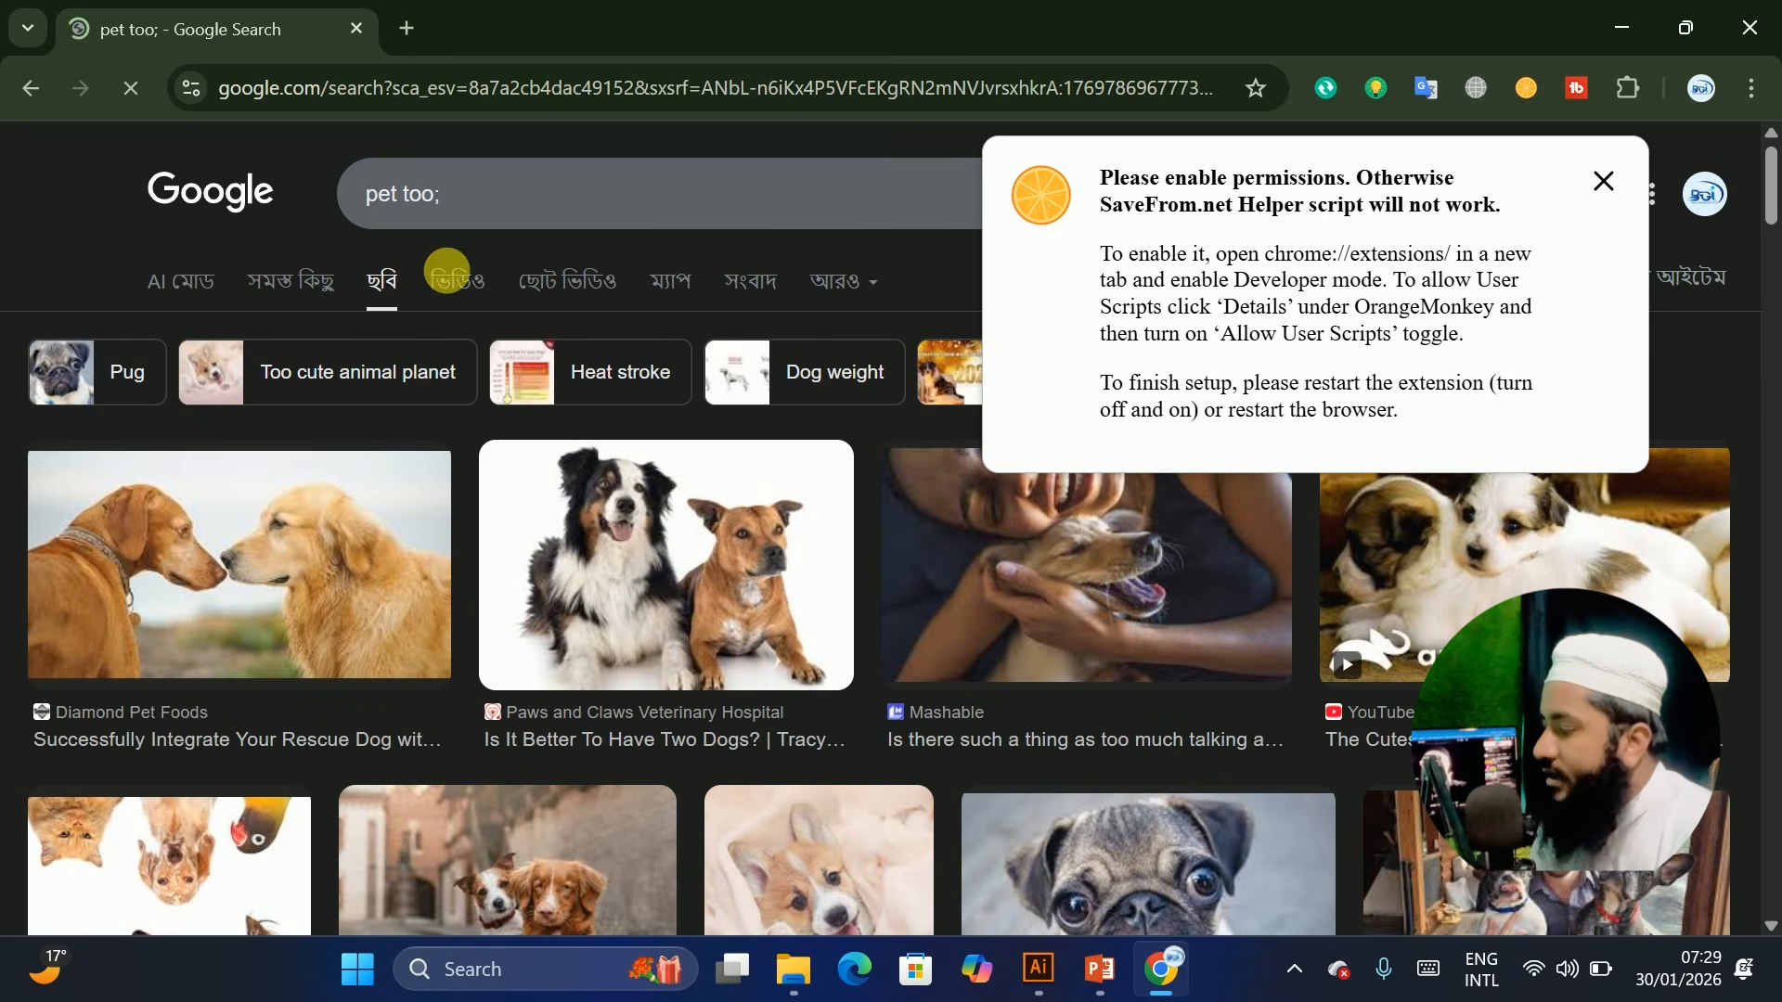
key(BackSpace)
text(l)
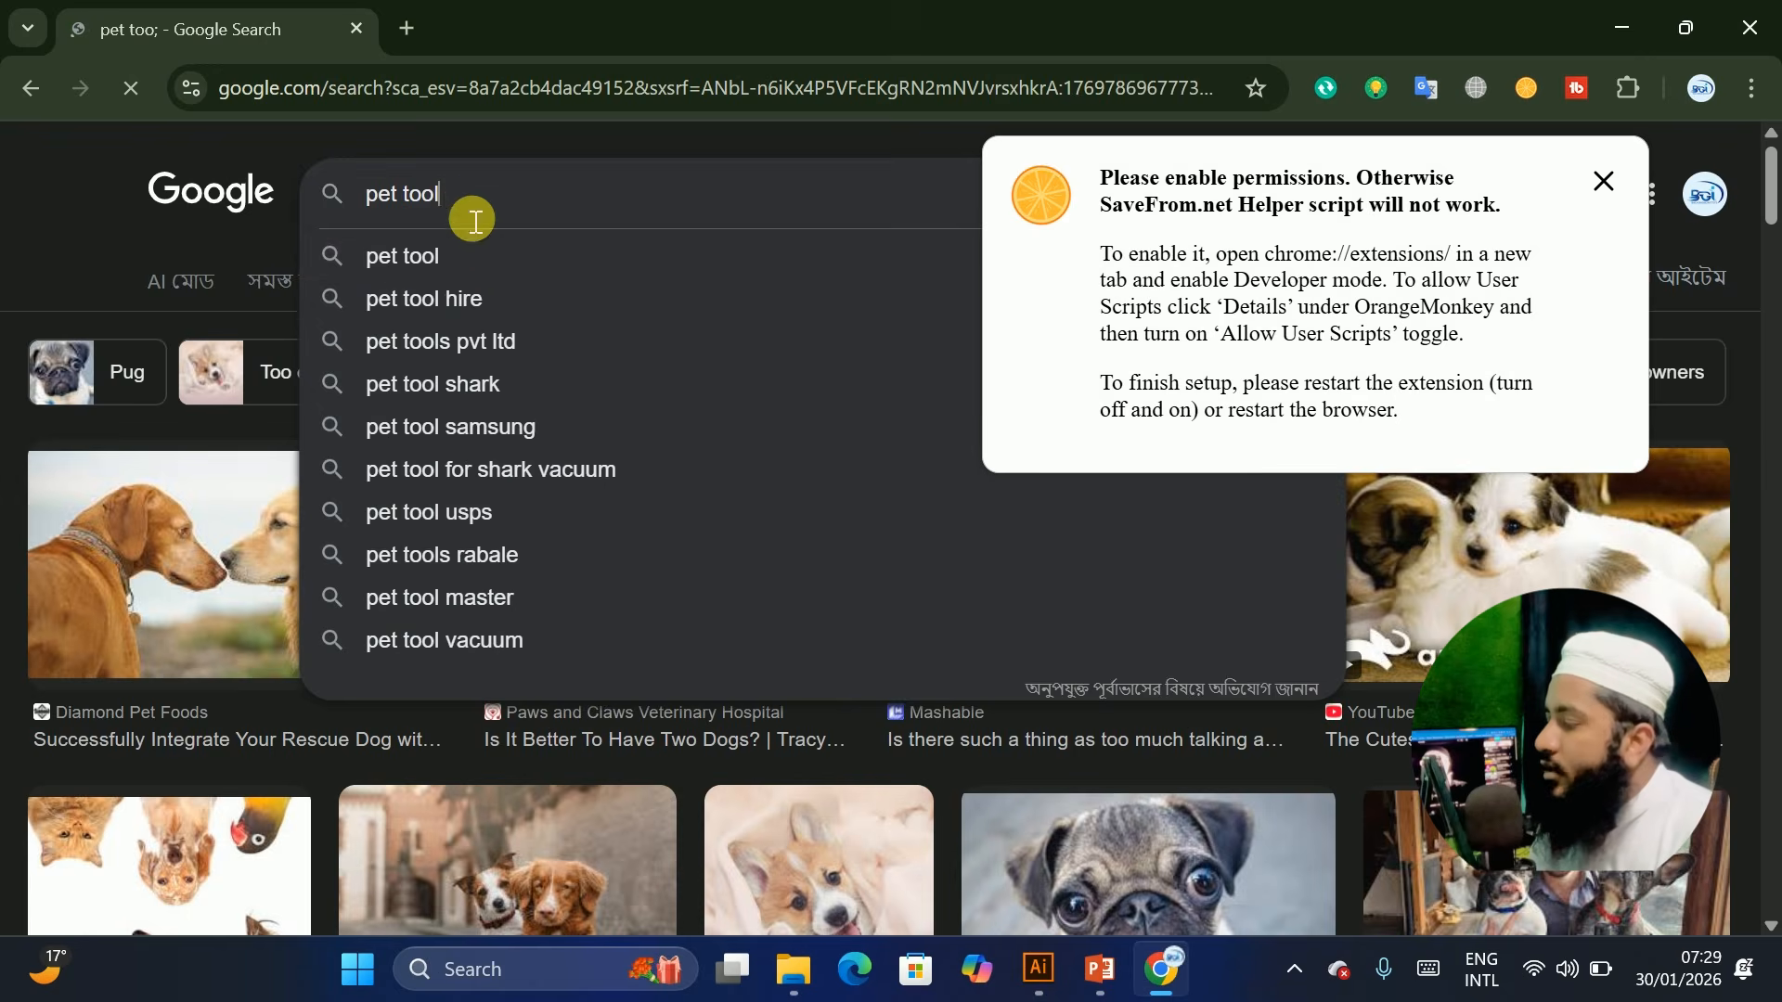
key(Return)
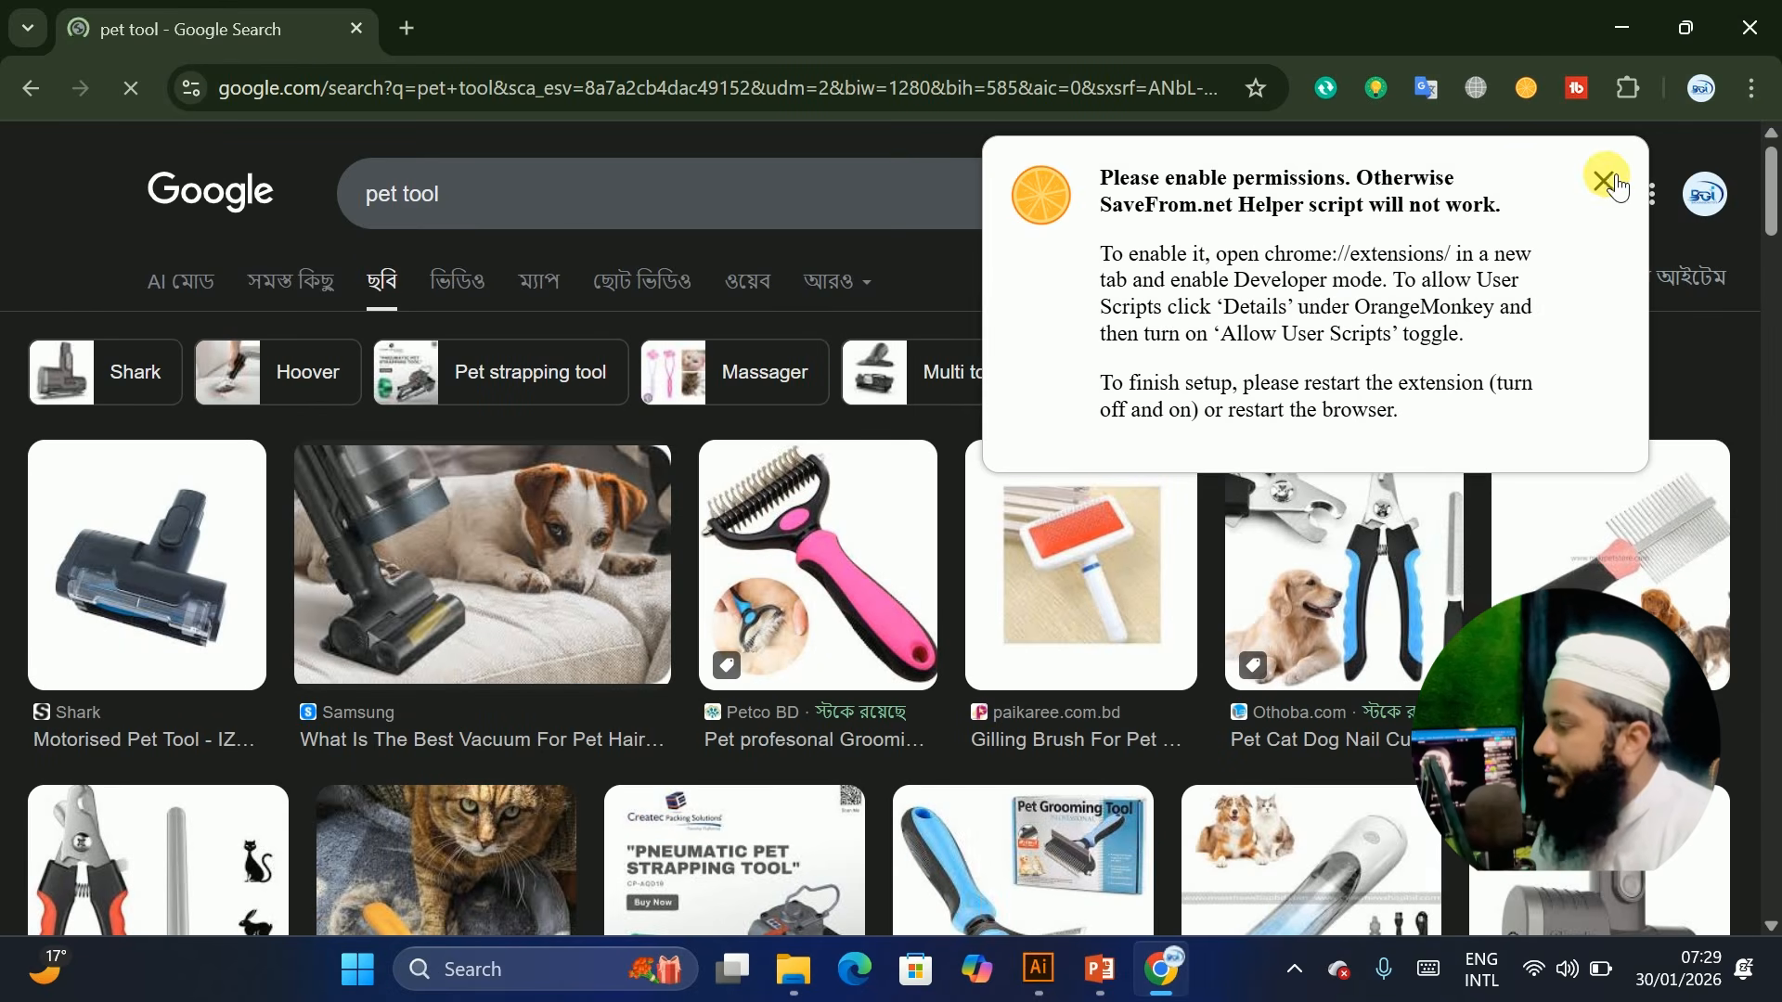
click(1604, 180)
Extend the image search to "pet tool illustrator" and look through the images
click(516, 210)
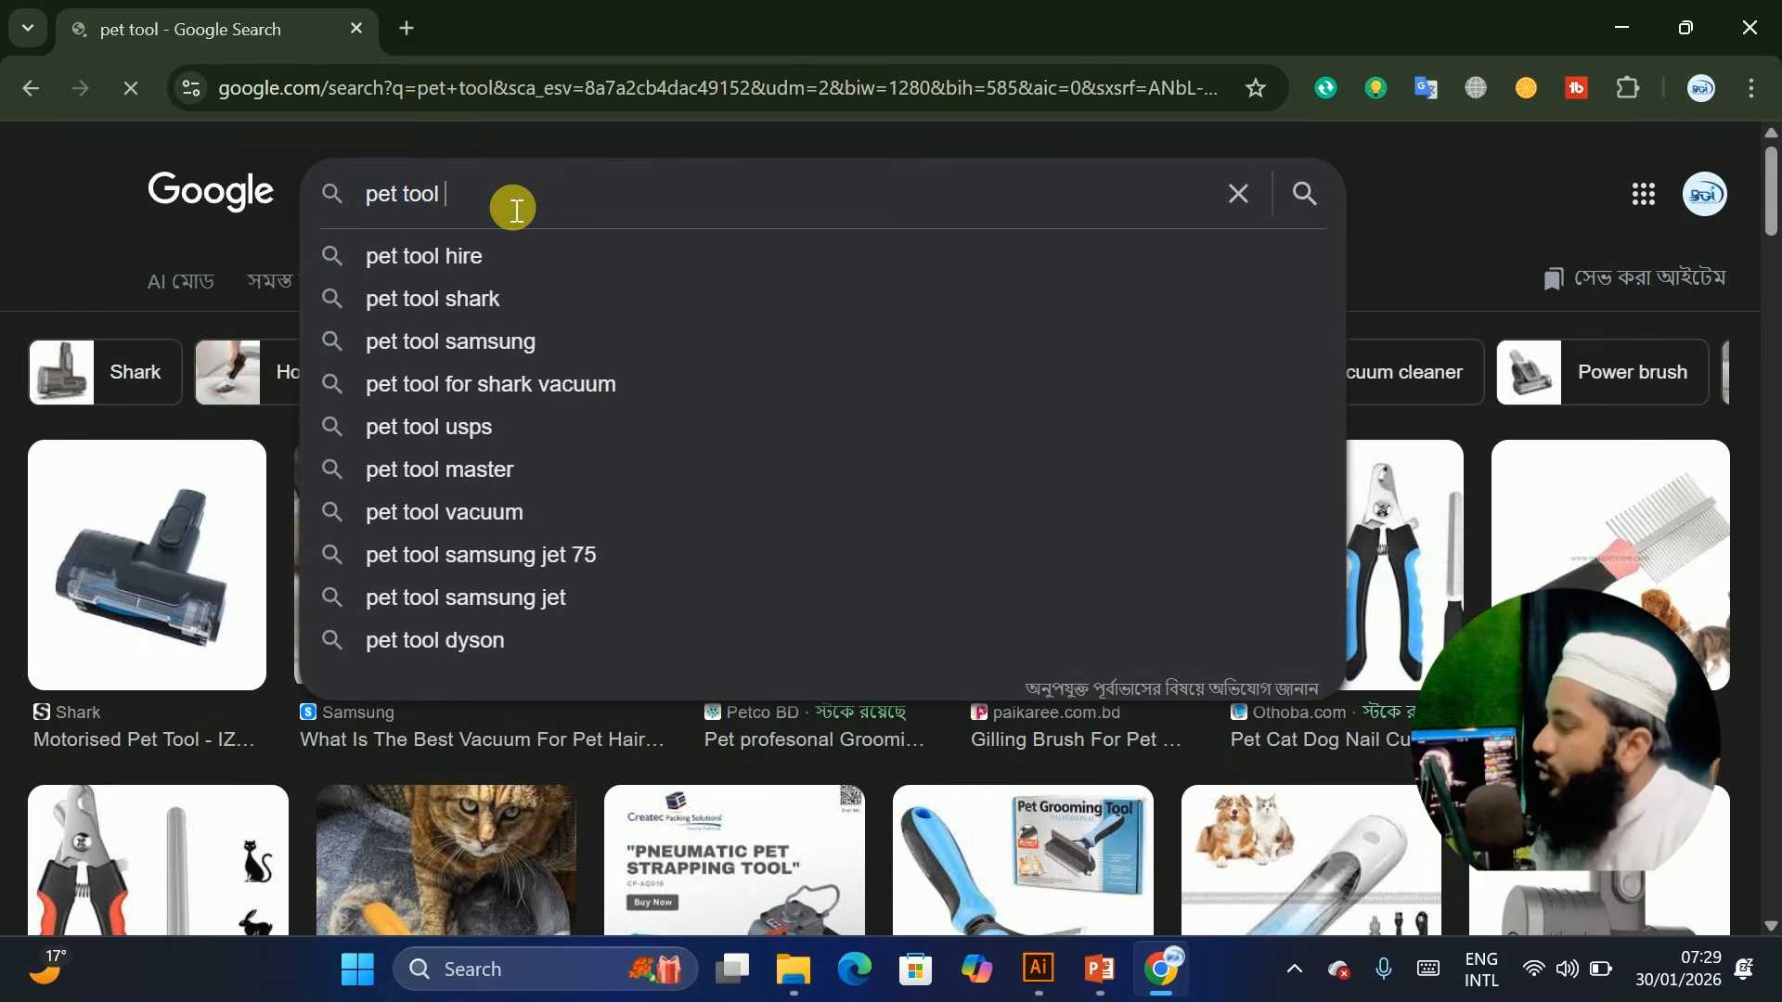
text(illustrator)
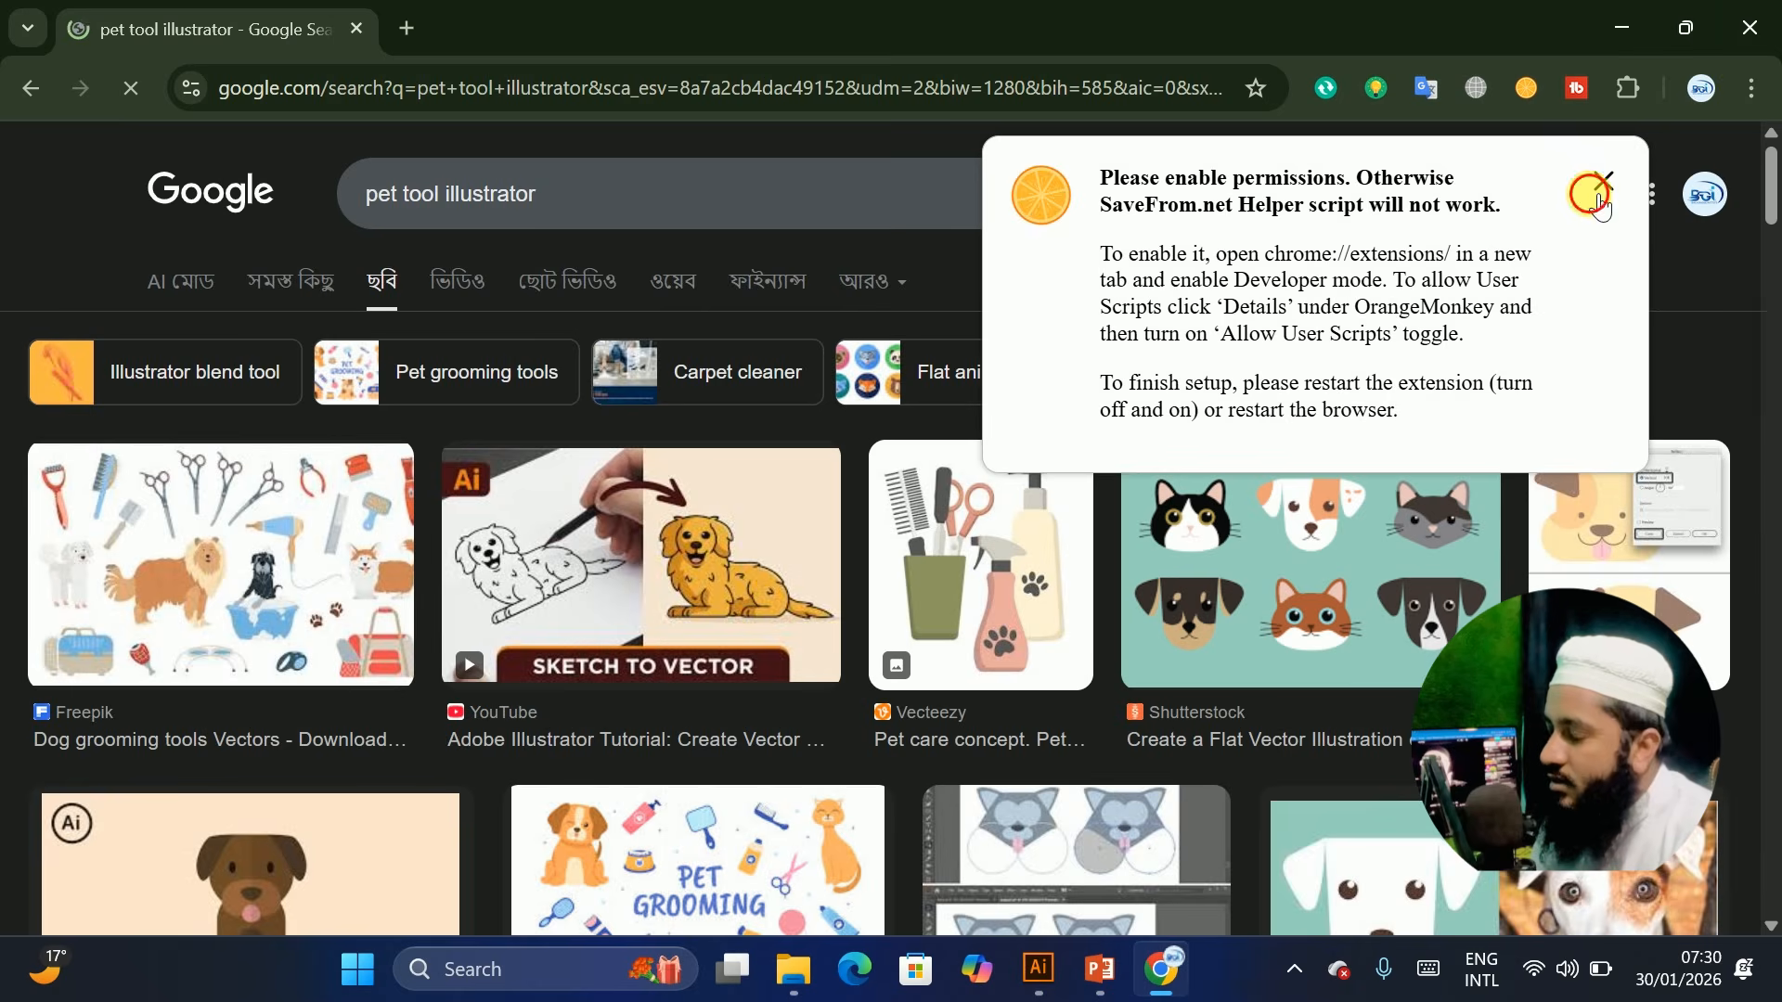
click(1596, 200)
scroll(907, 366, down, 12)
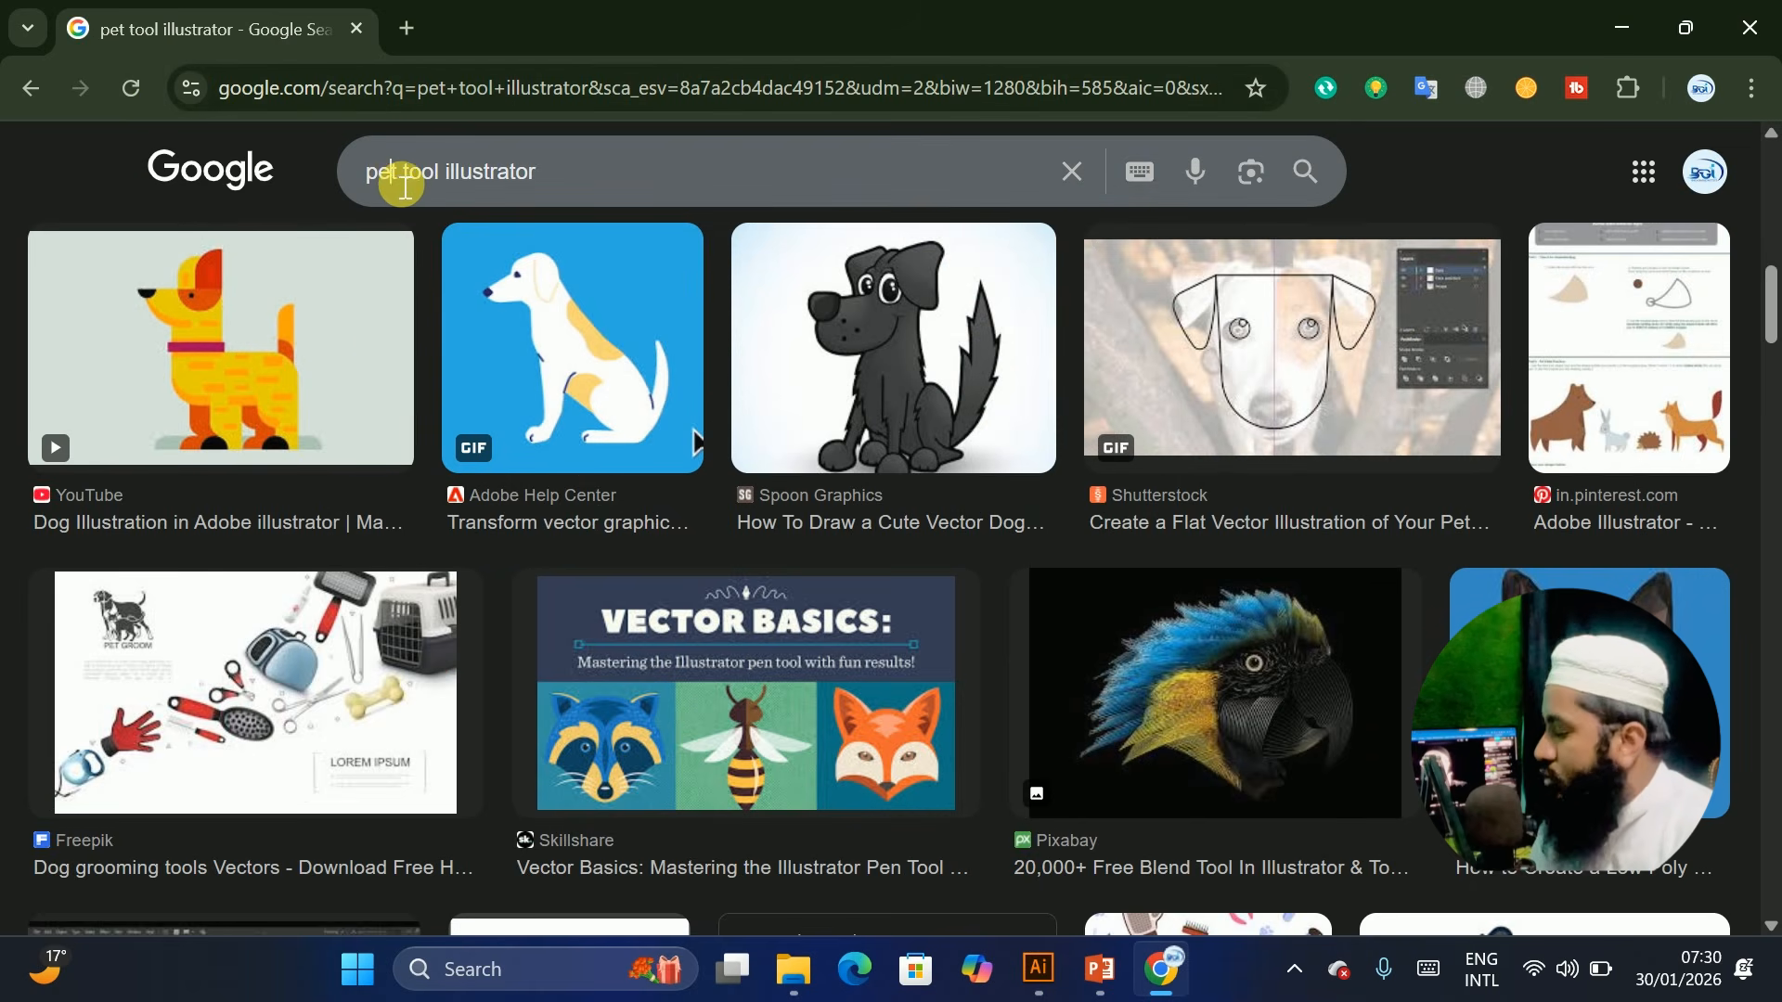
Correct the image search to "pen tool illustrator" and browse the images
text(n)
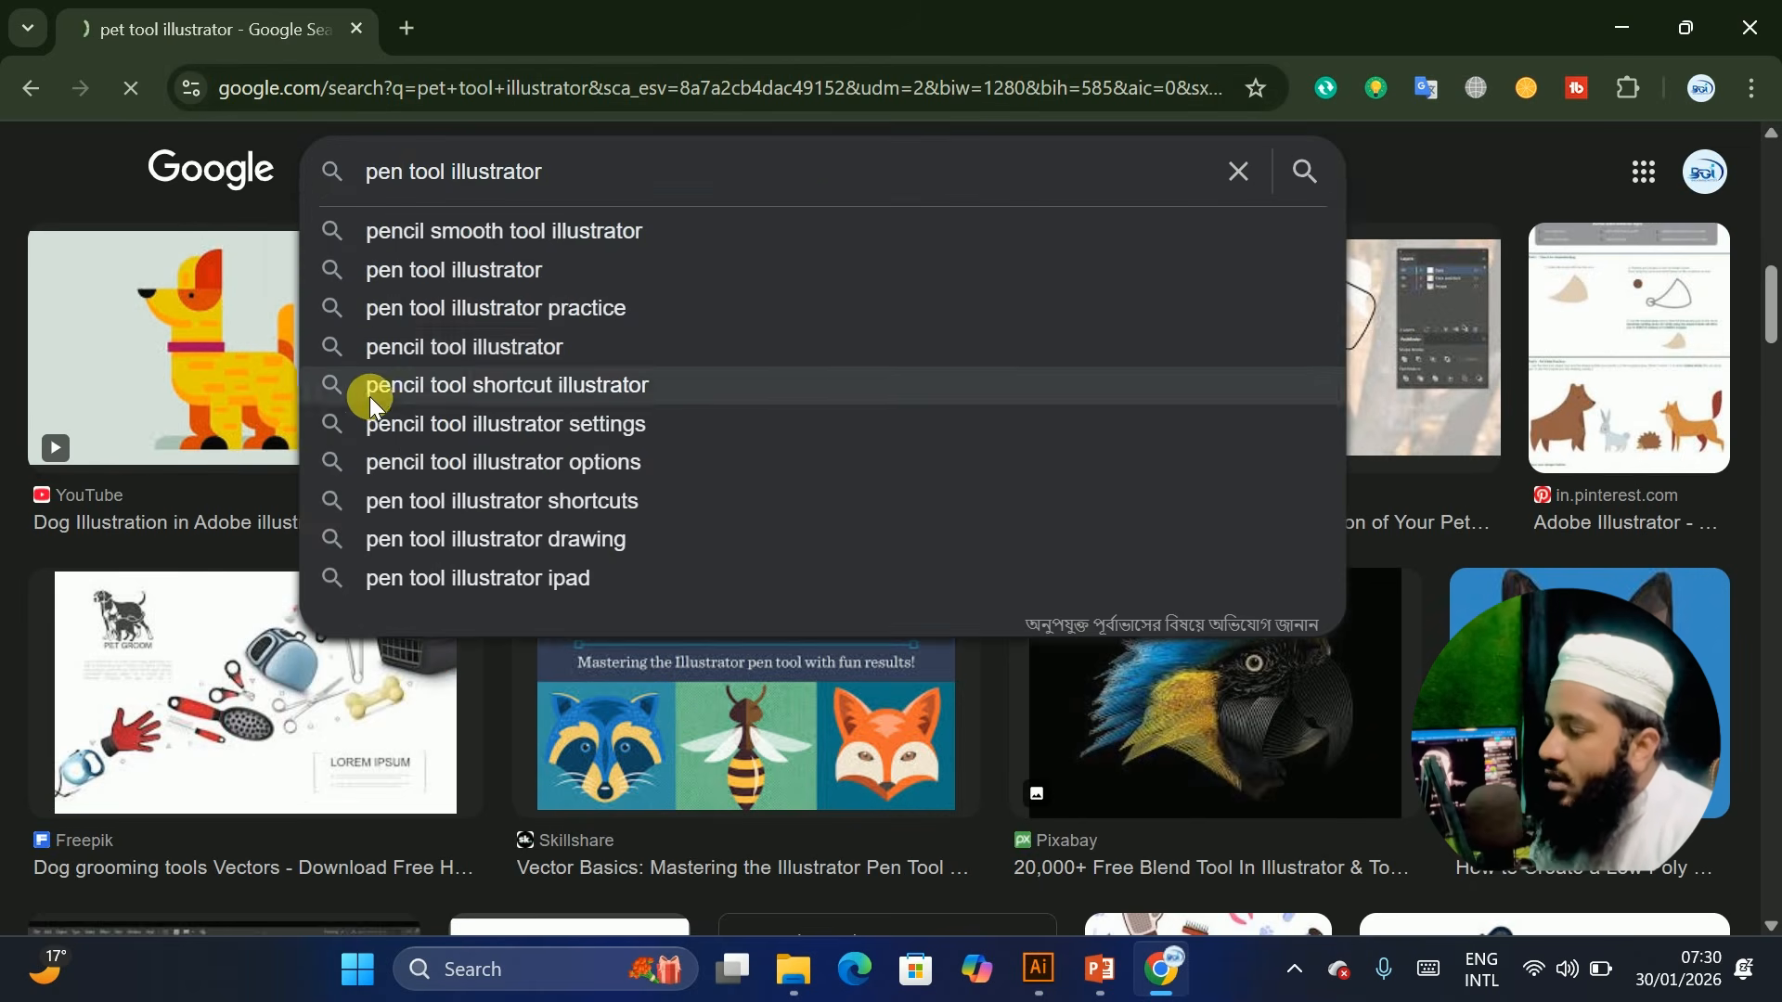
key(Return)
scroll(594, 520, down, 4)
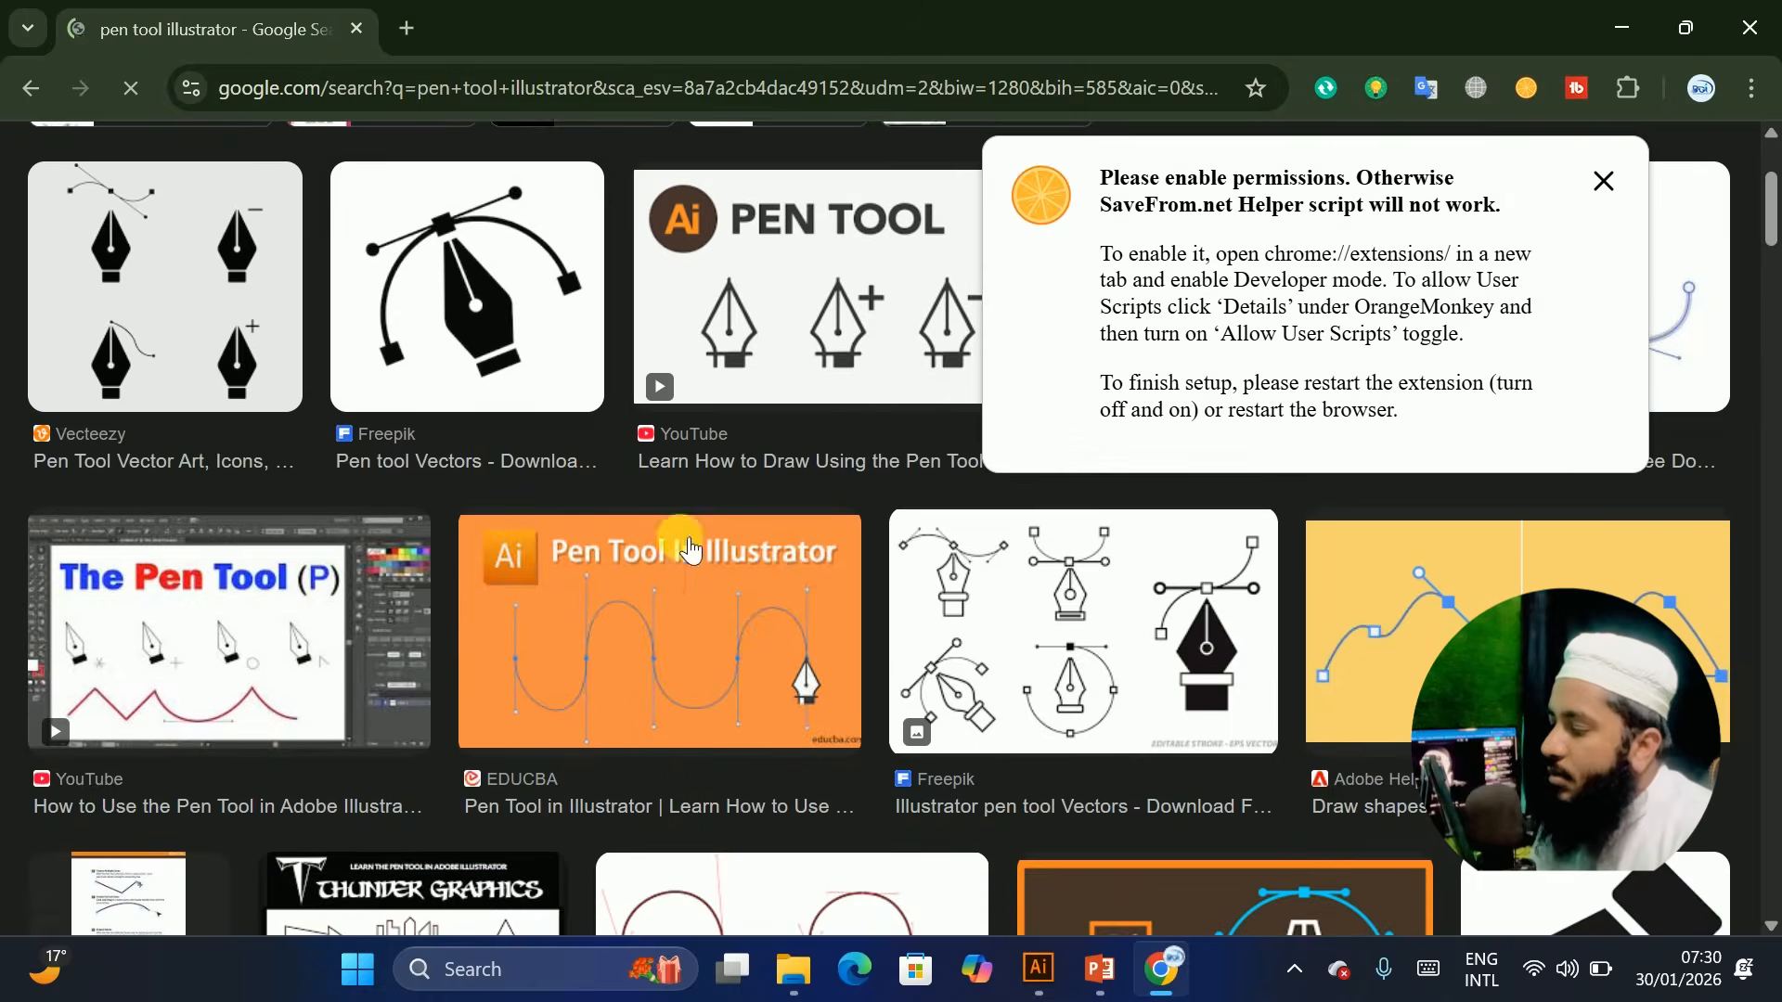
Find the "Pen Tool Exercises" image from Pinterest in the search results and copy it
scroll(332, 573, down, 5)
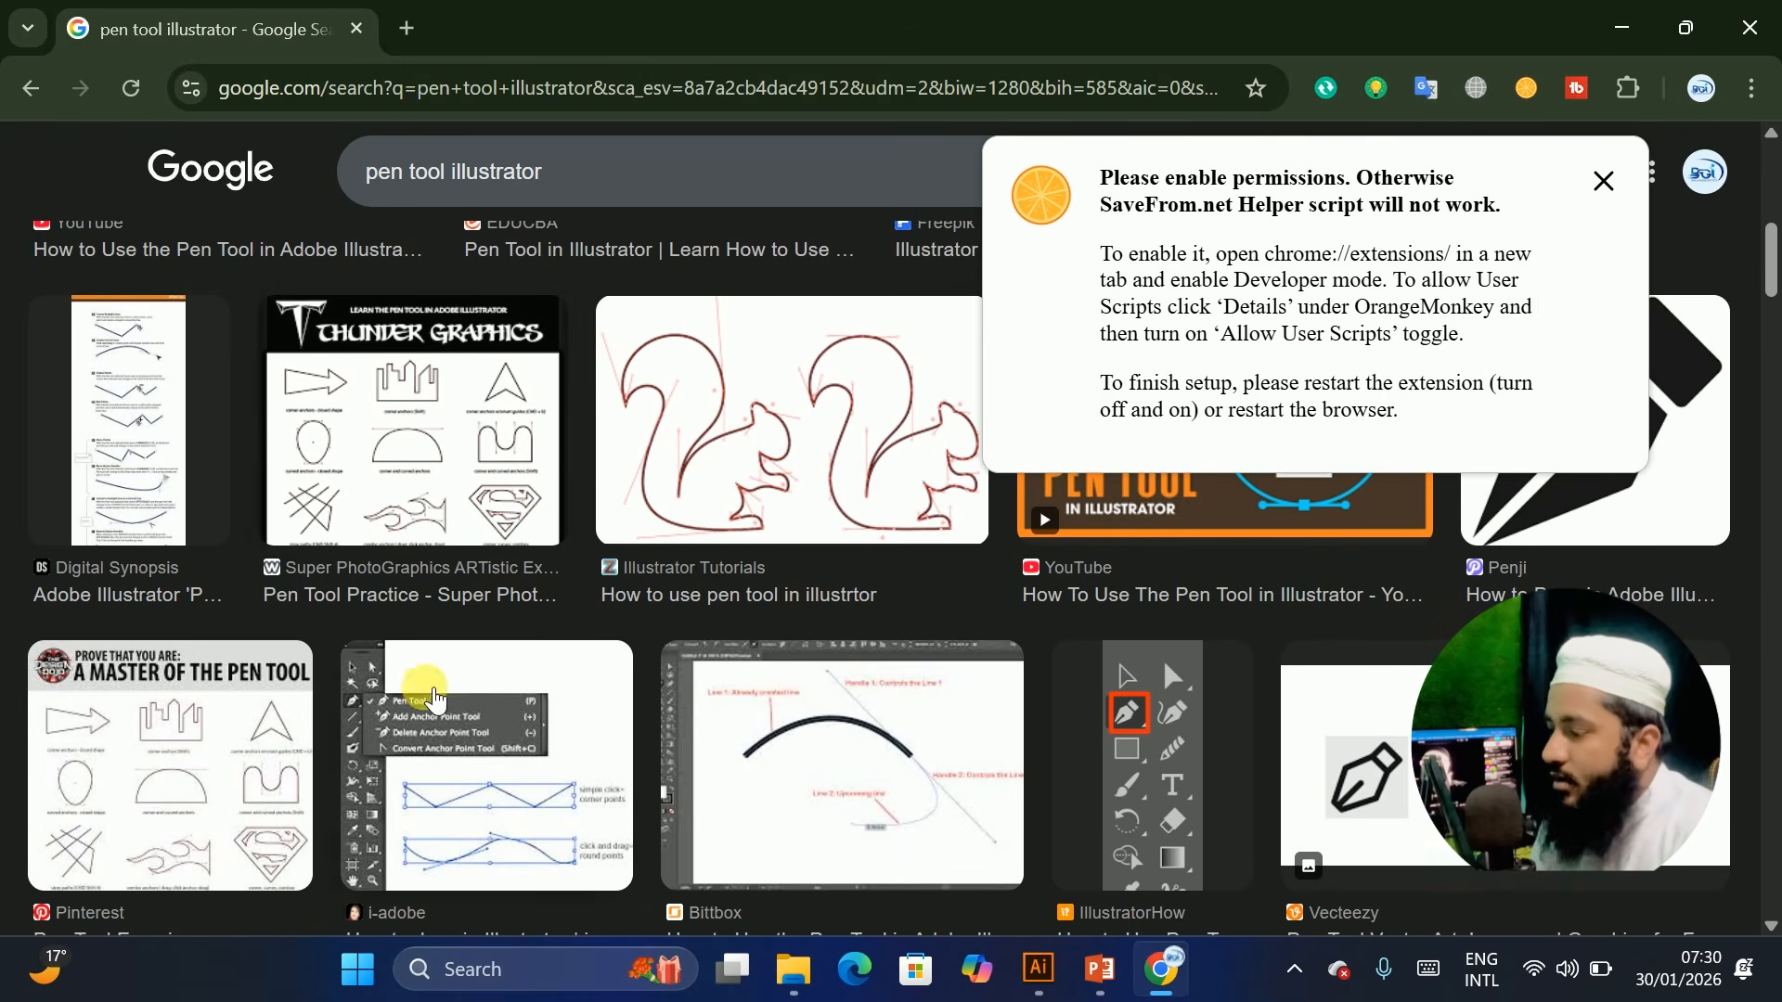
click(274, 722)
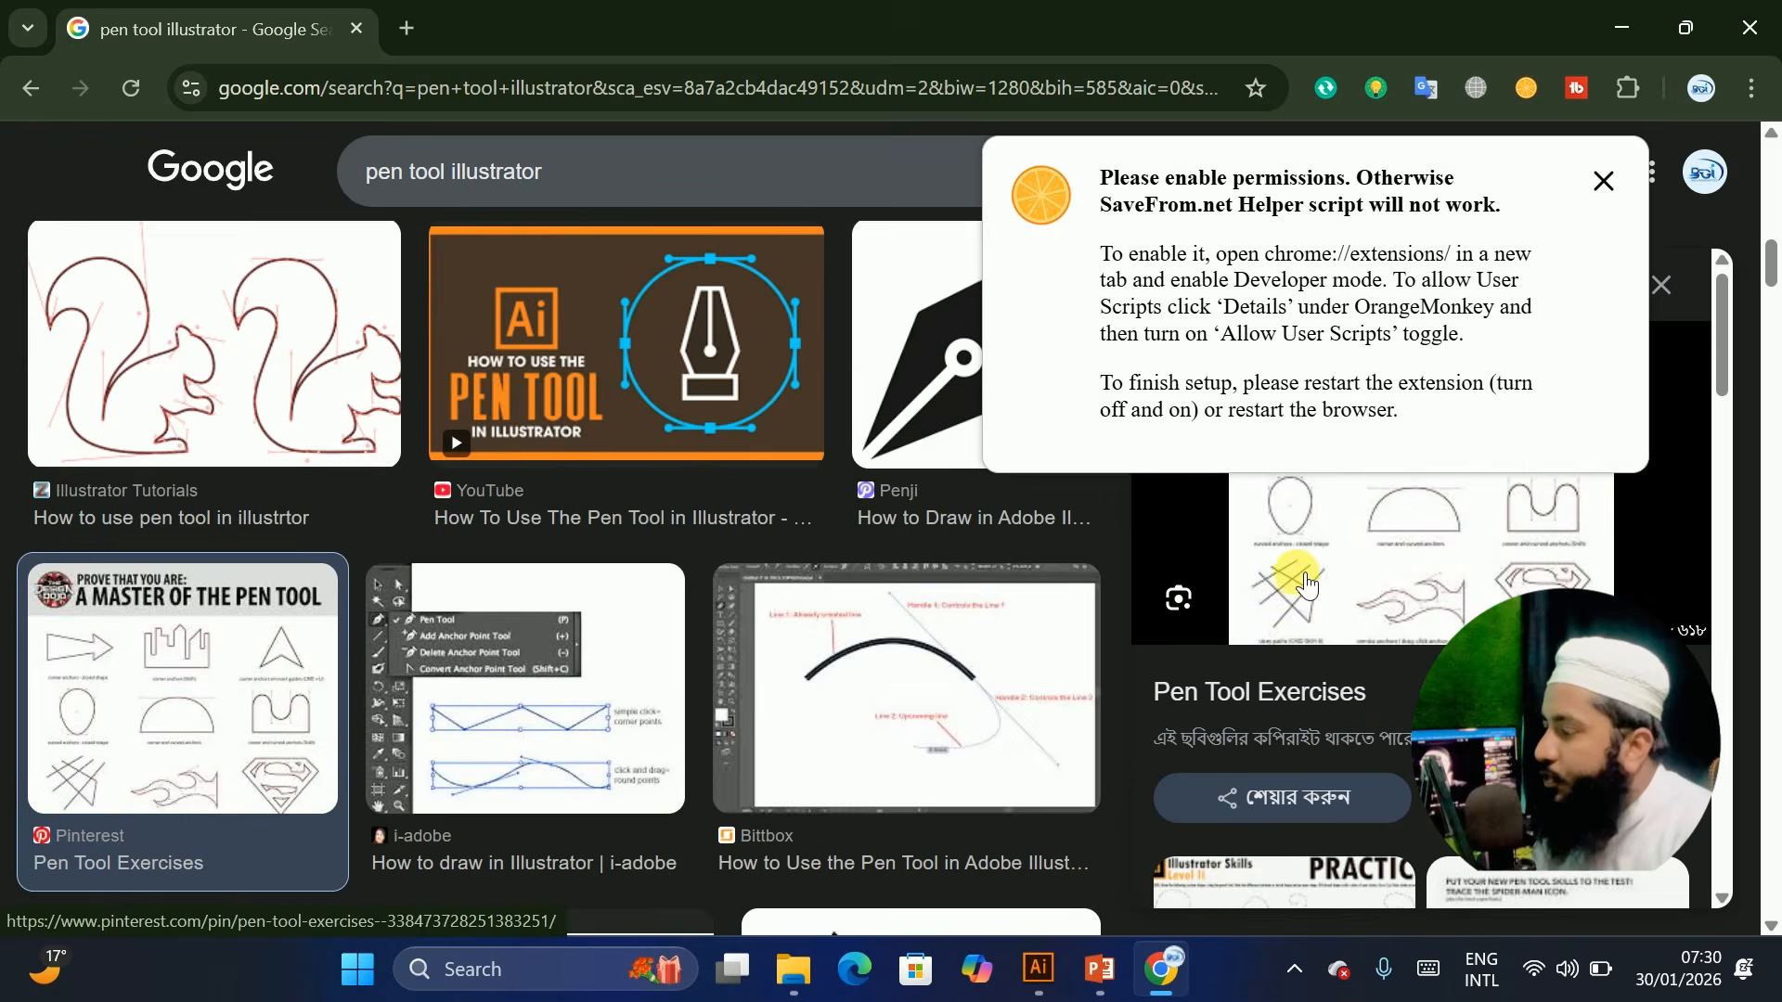
right_click(1305, 571)
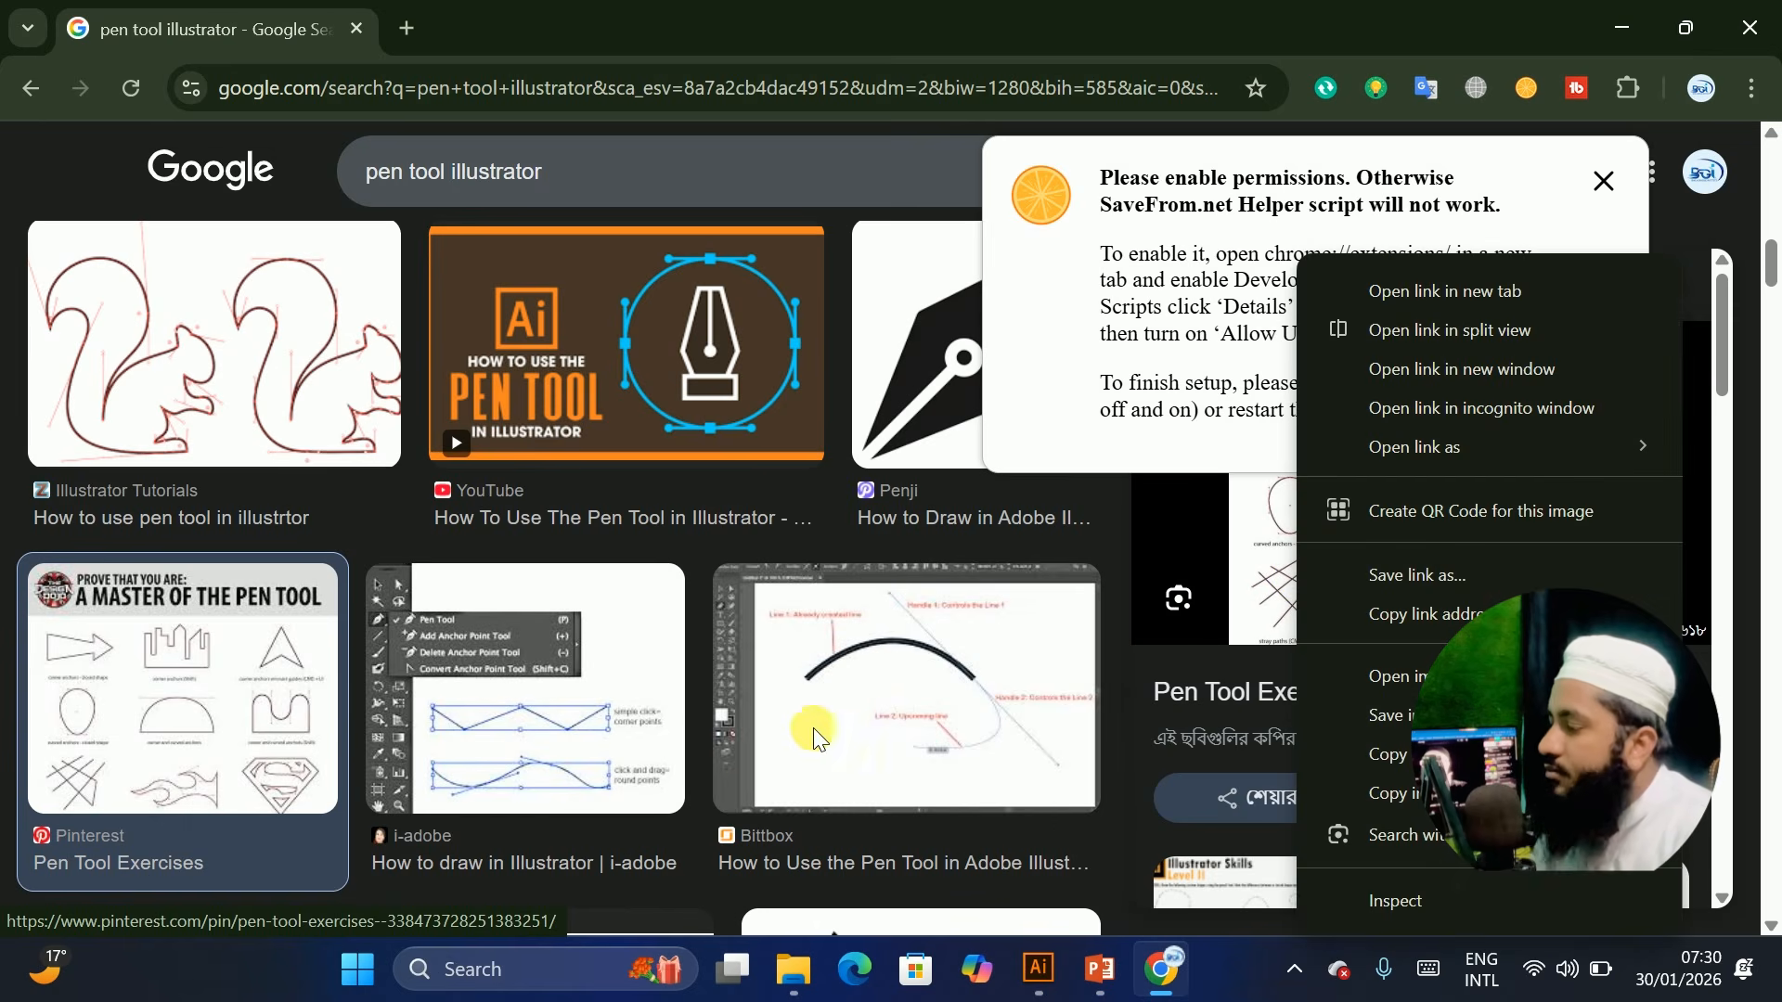
right_click(1271, 543)
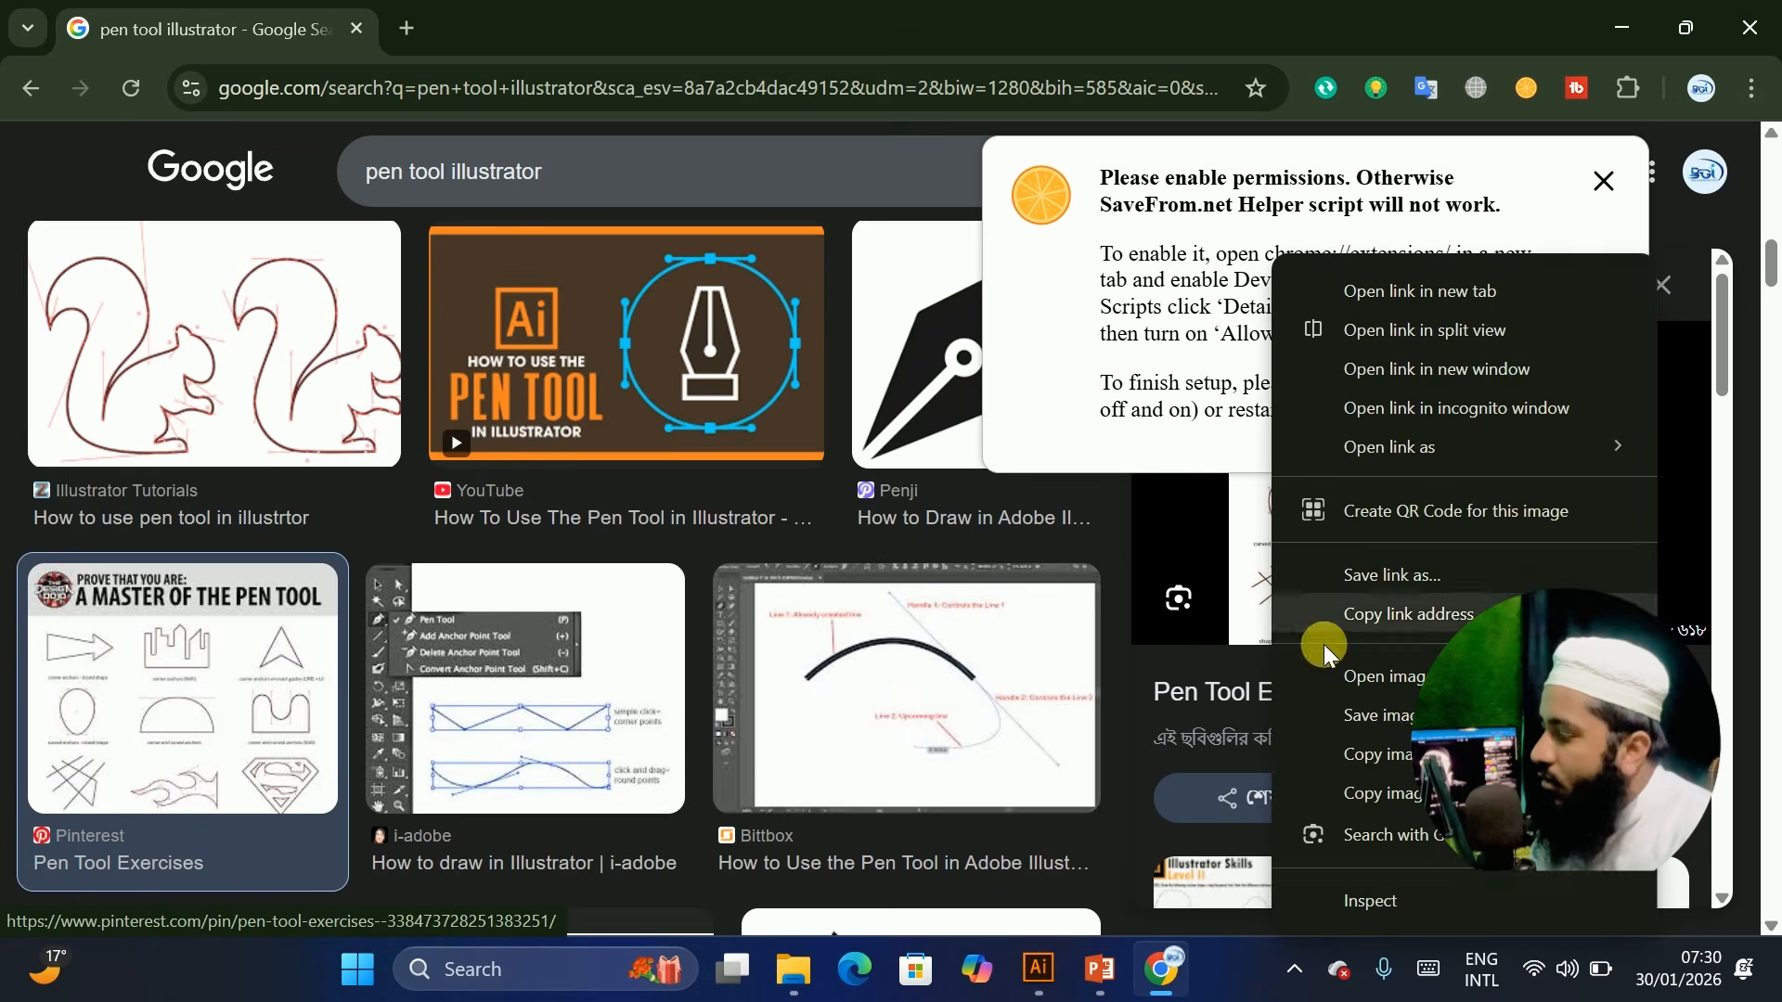
click(1388, 749)
Switch to Illustrator and paste the copied pen tool exercise sheet onto the artboard
key(alt+Tab)
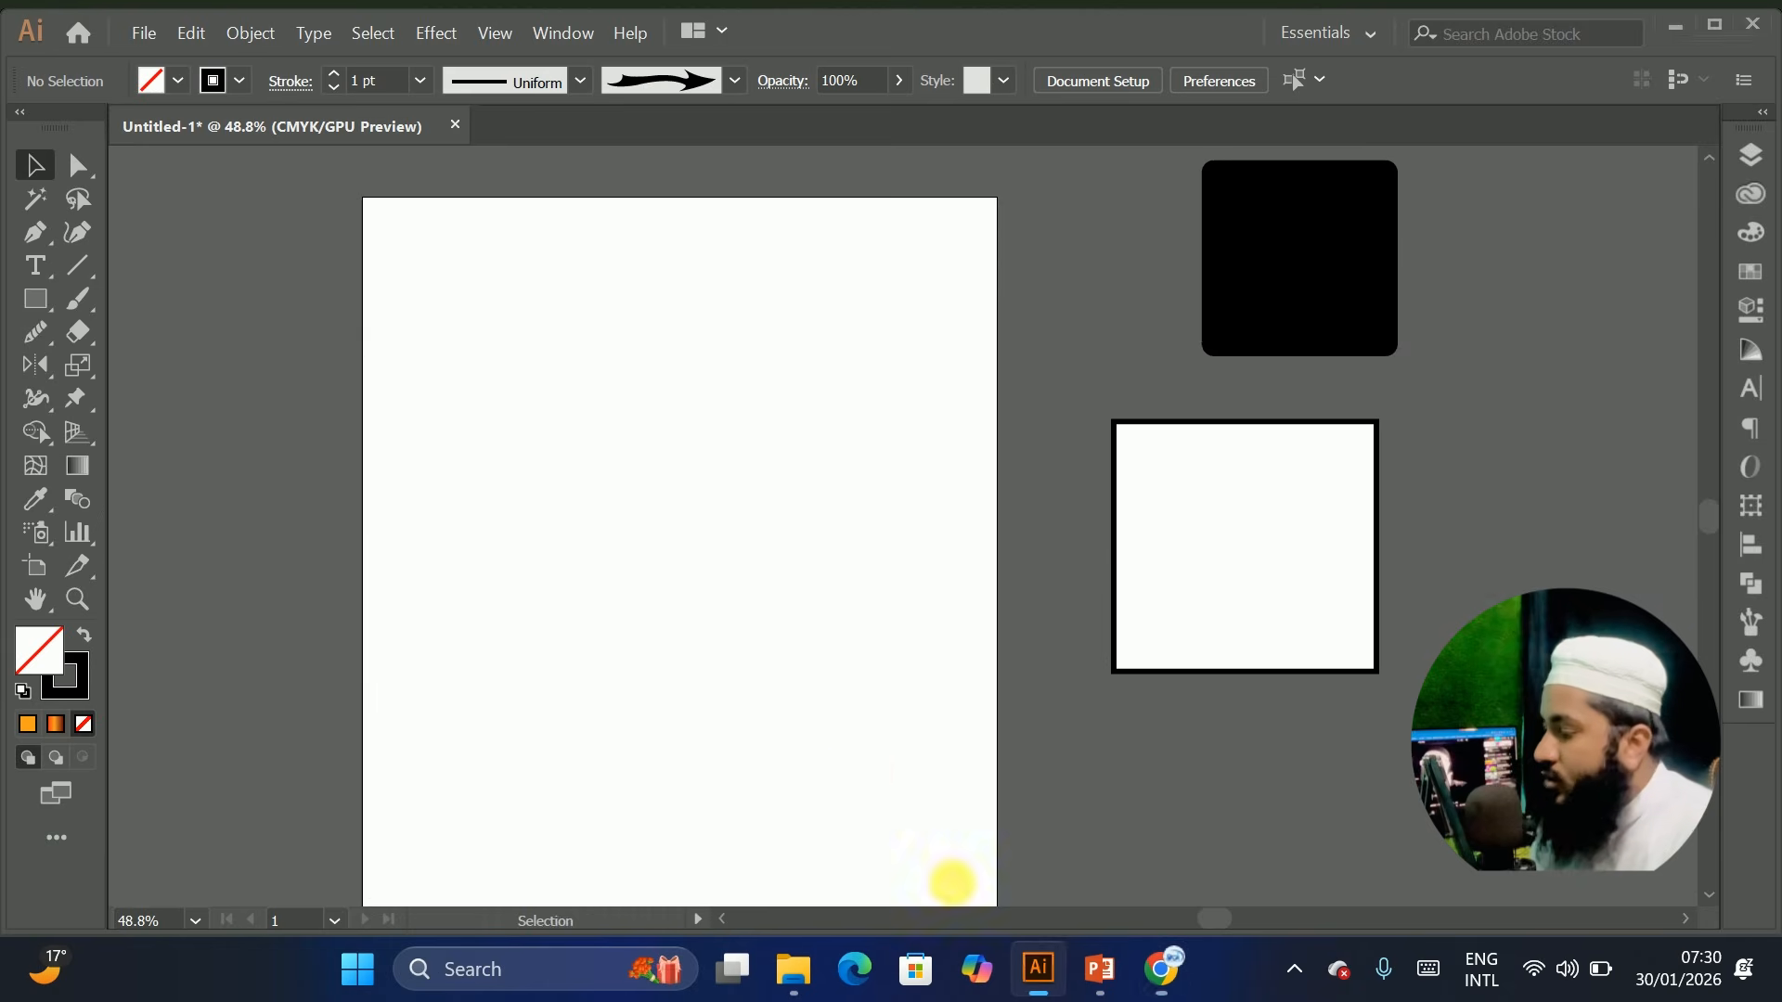
key(super)
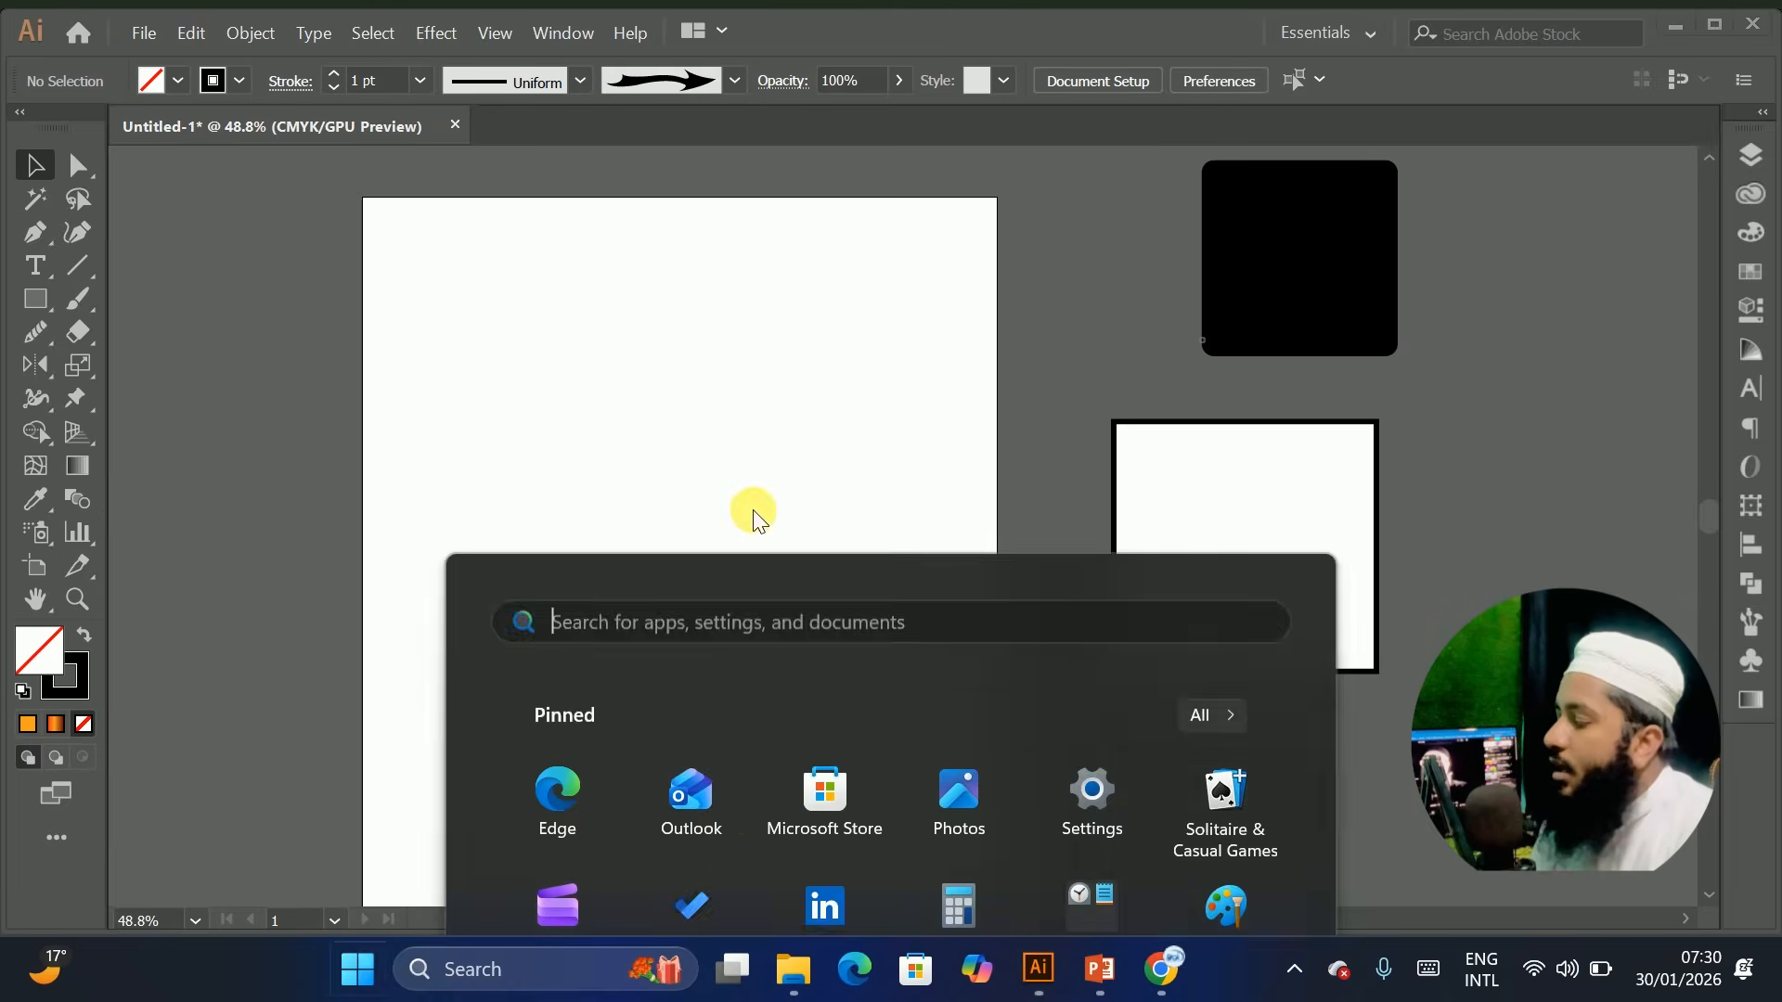
key(super)
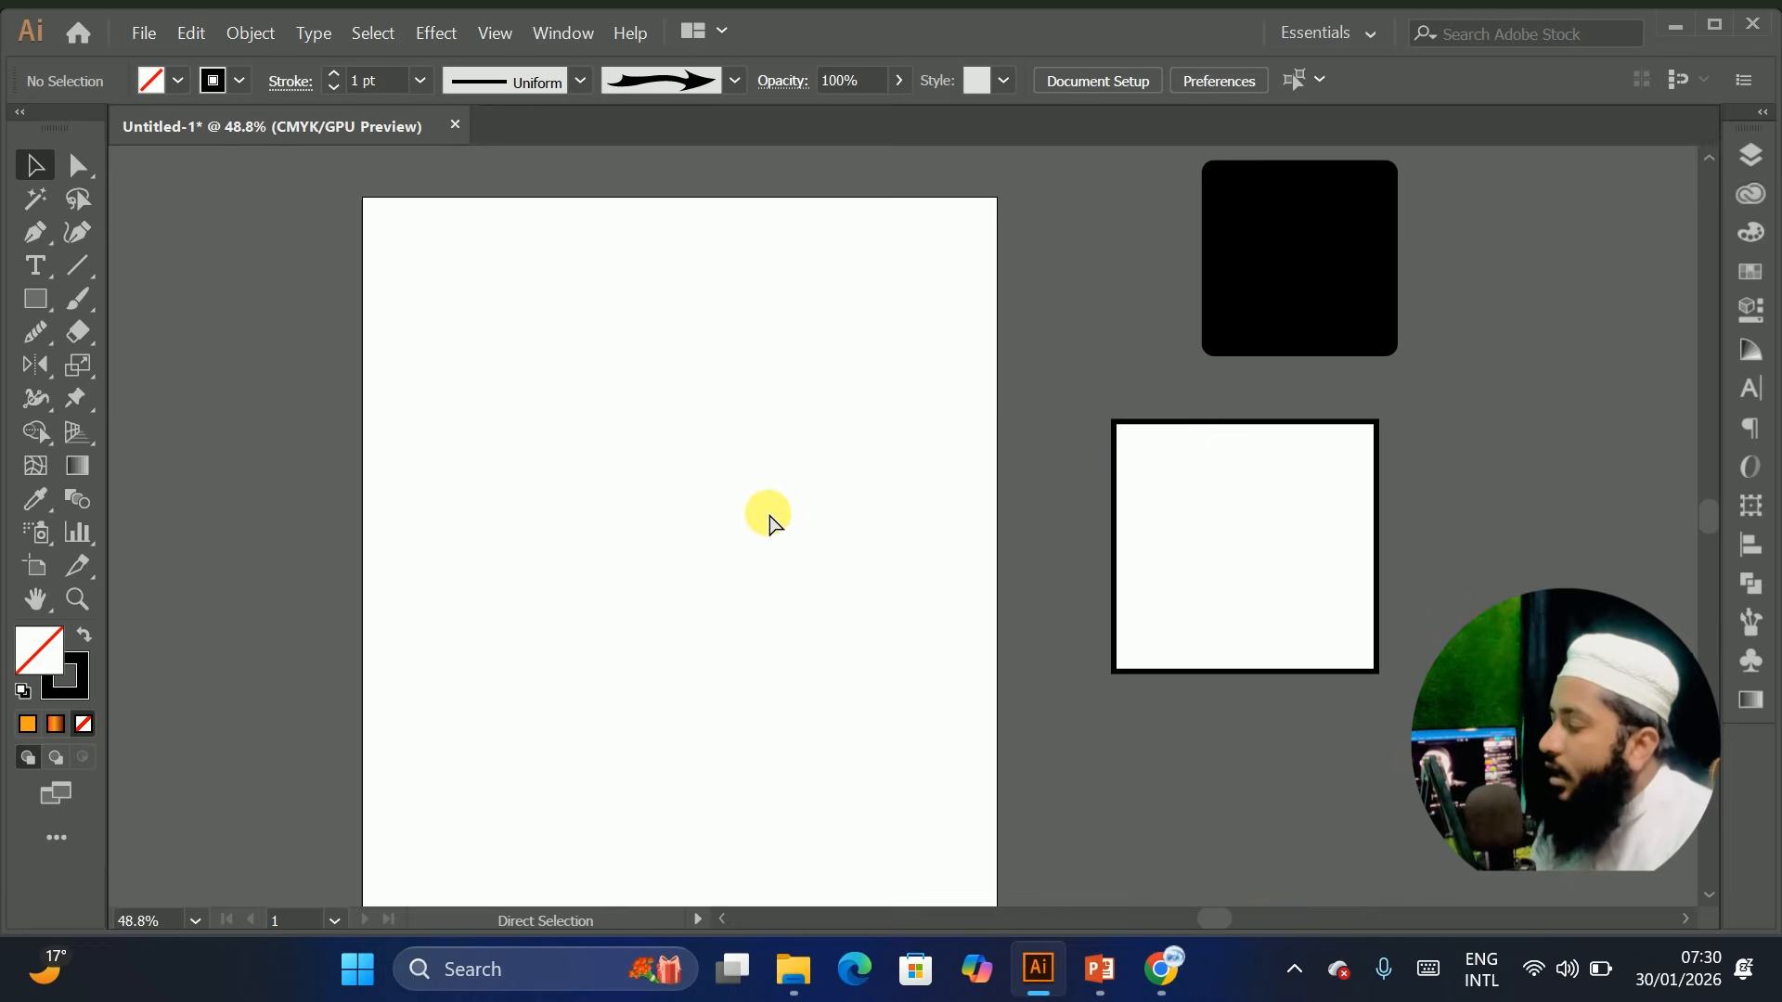
key(ctrl+v)
drag(676, 498, 660, 574)
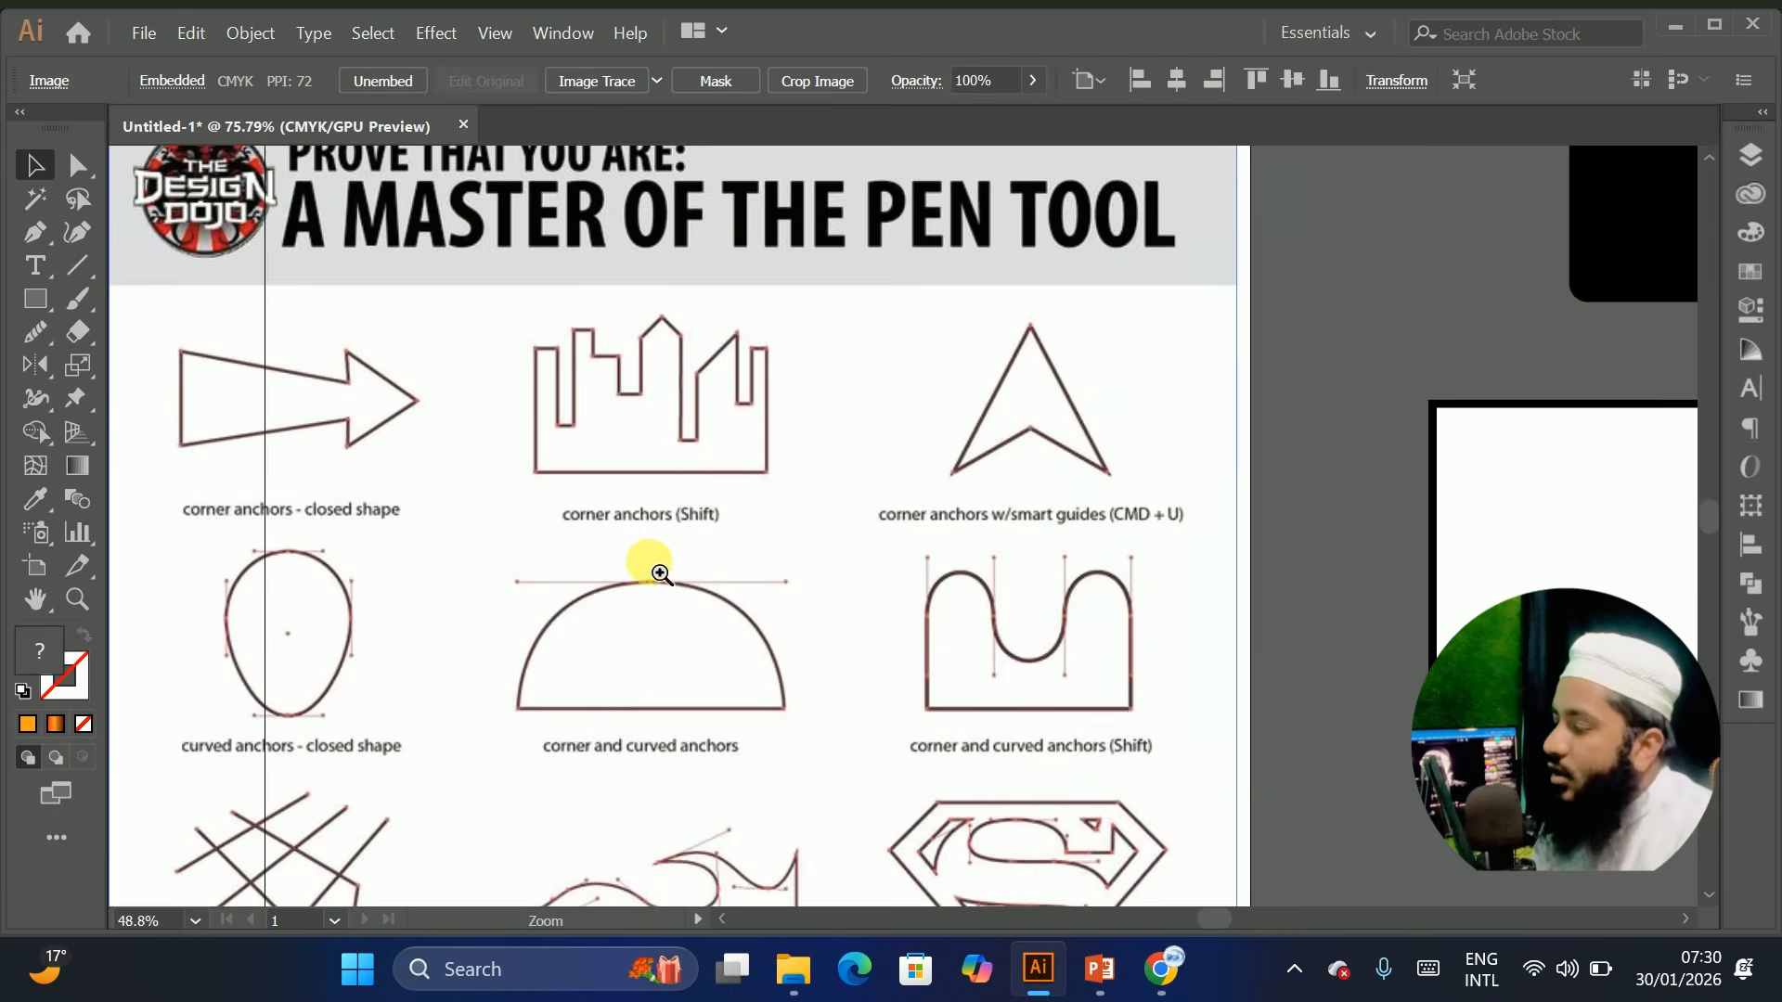
drag(558, 601, 537, 495)
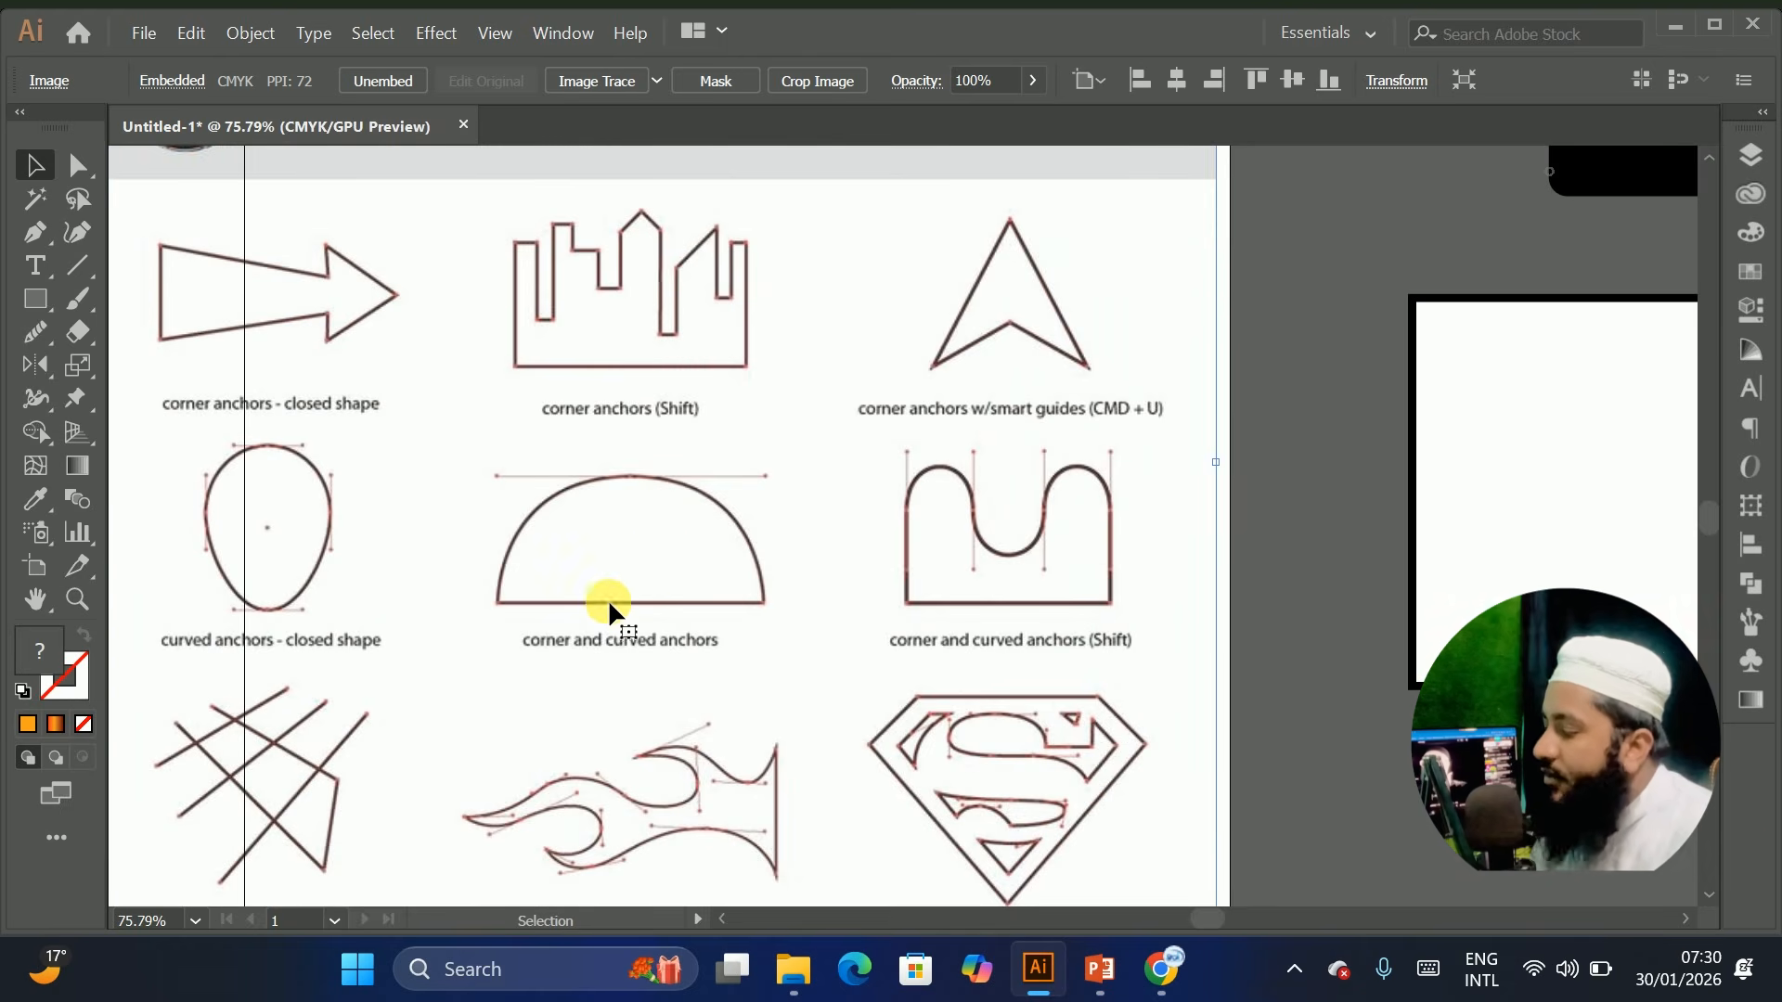
Trace the "corner and curved anchors" dome with the Pen tool, curving over its top and closing the path along the flat base
click(28, 224)
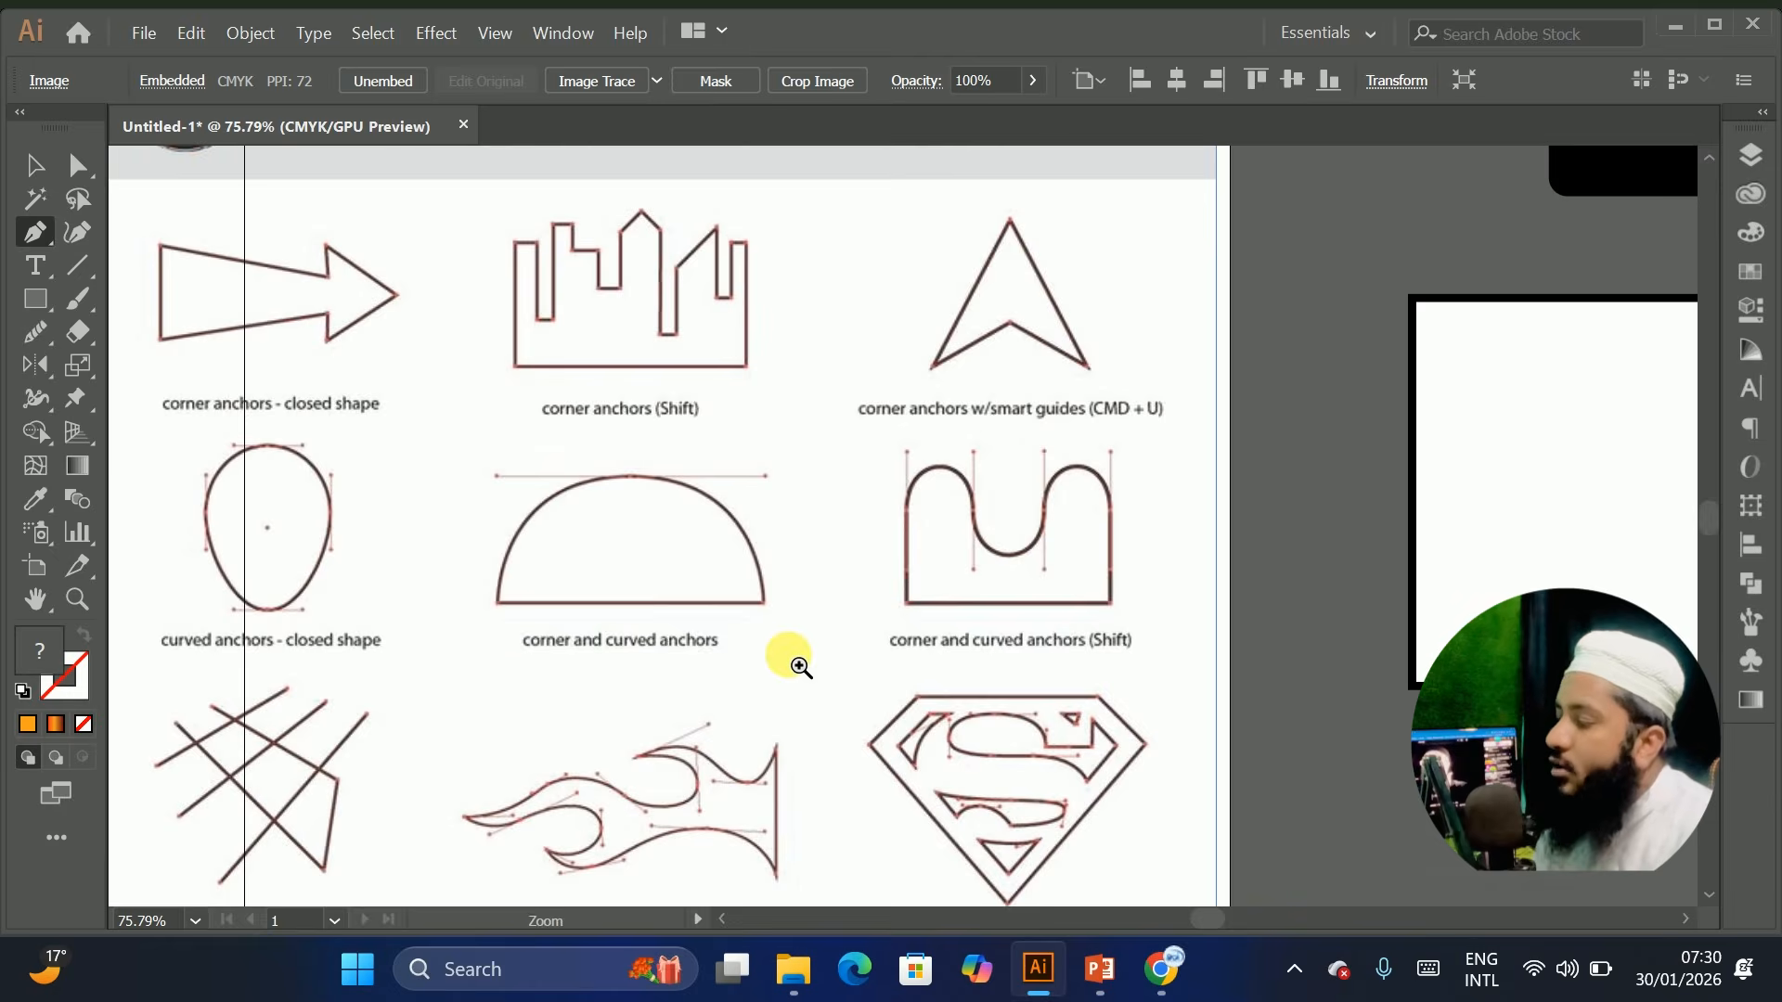
drag(798, 663, 802, 345)
drag(399, 536, 444, 536)
drag(634, 470, 683, 482)
drag(545, 457, 610, 679)
click(417, 567)
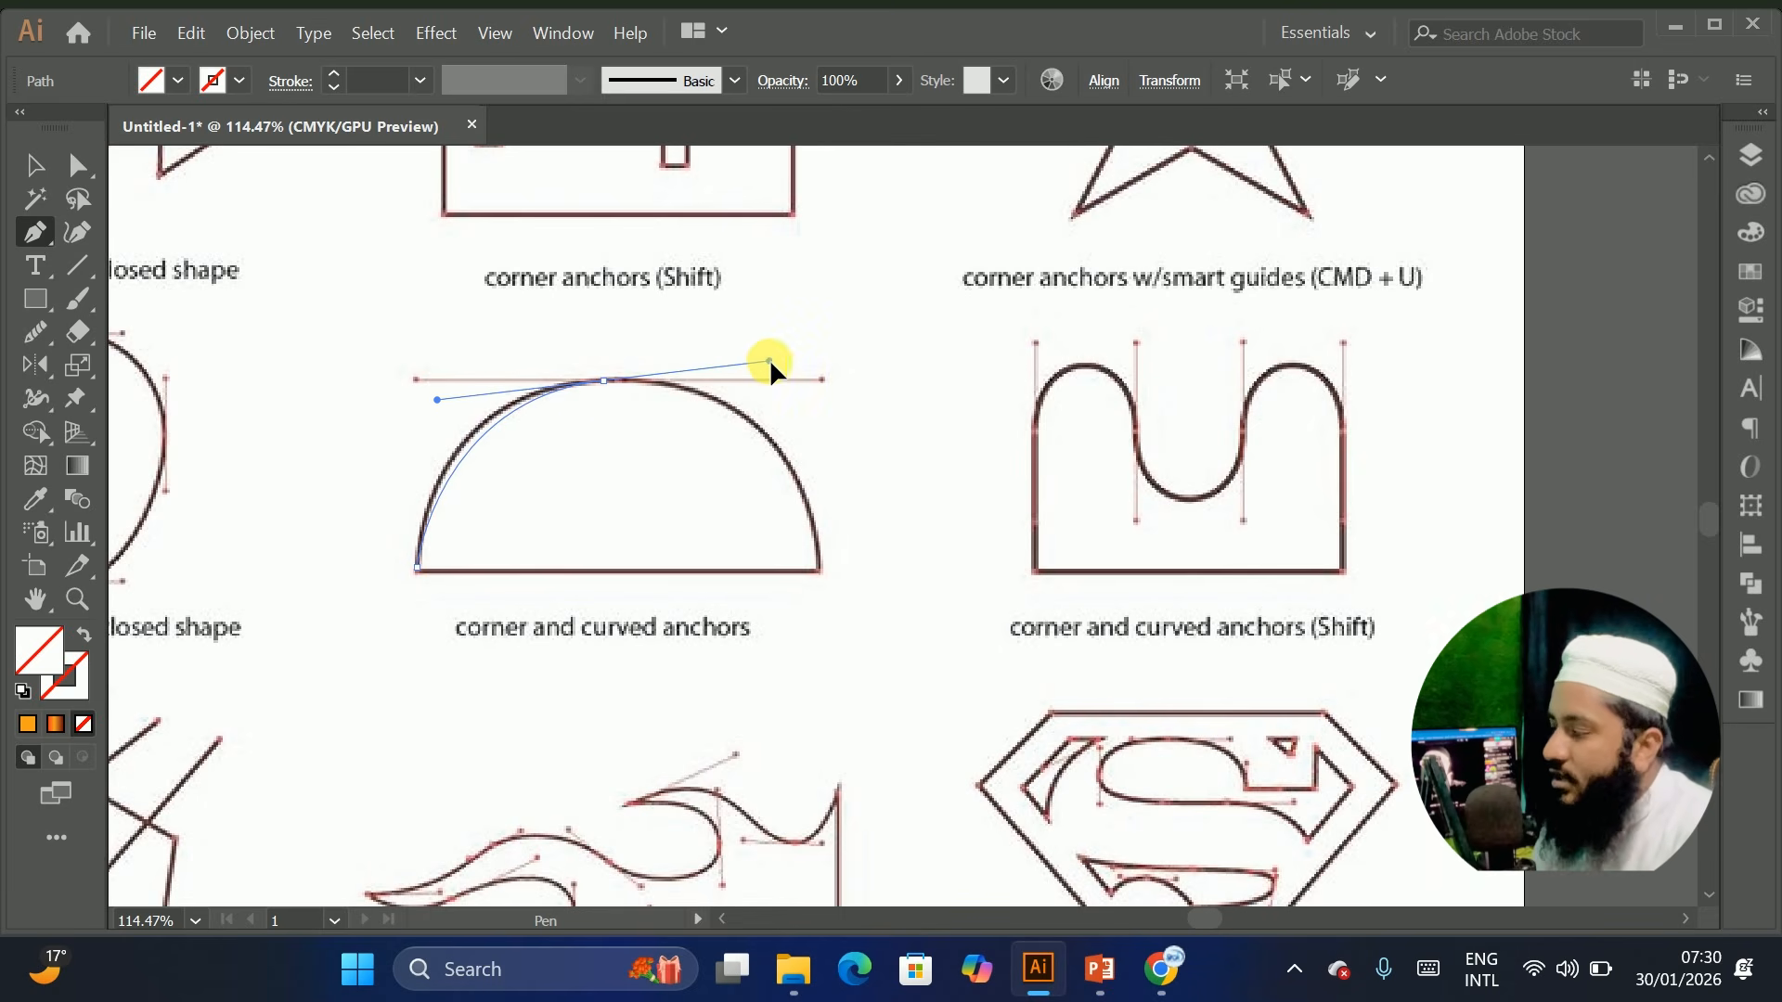
drag(769, 360, 769, 362)
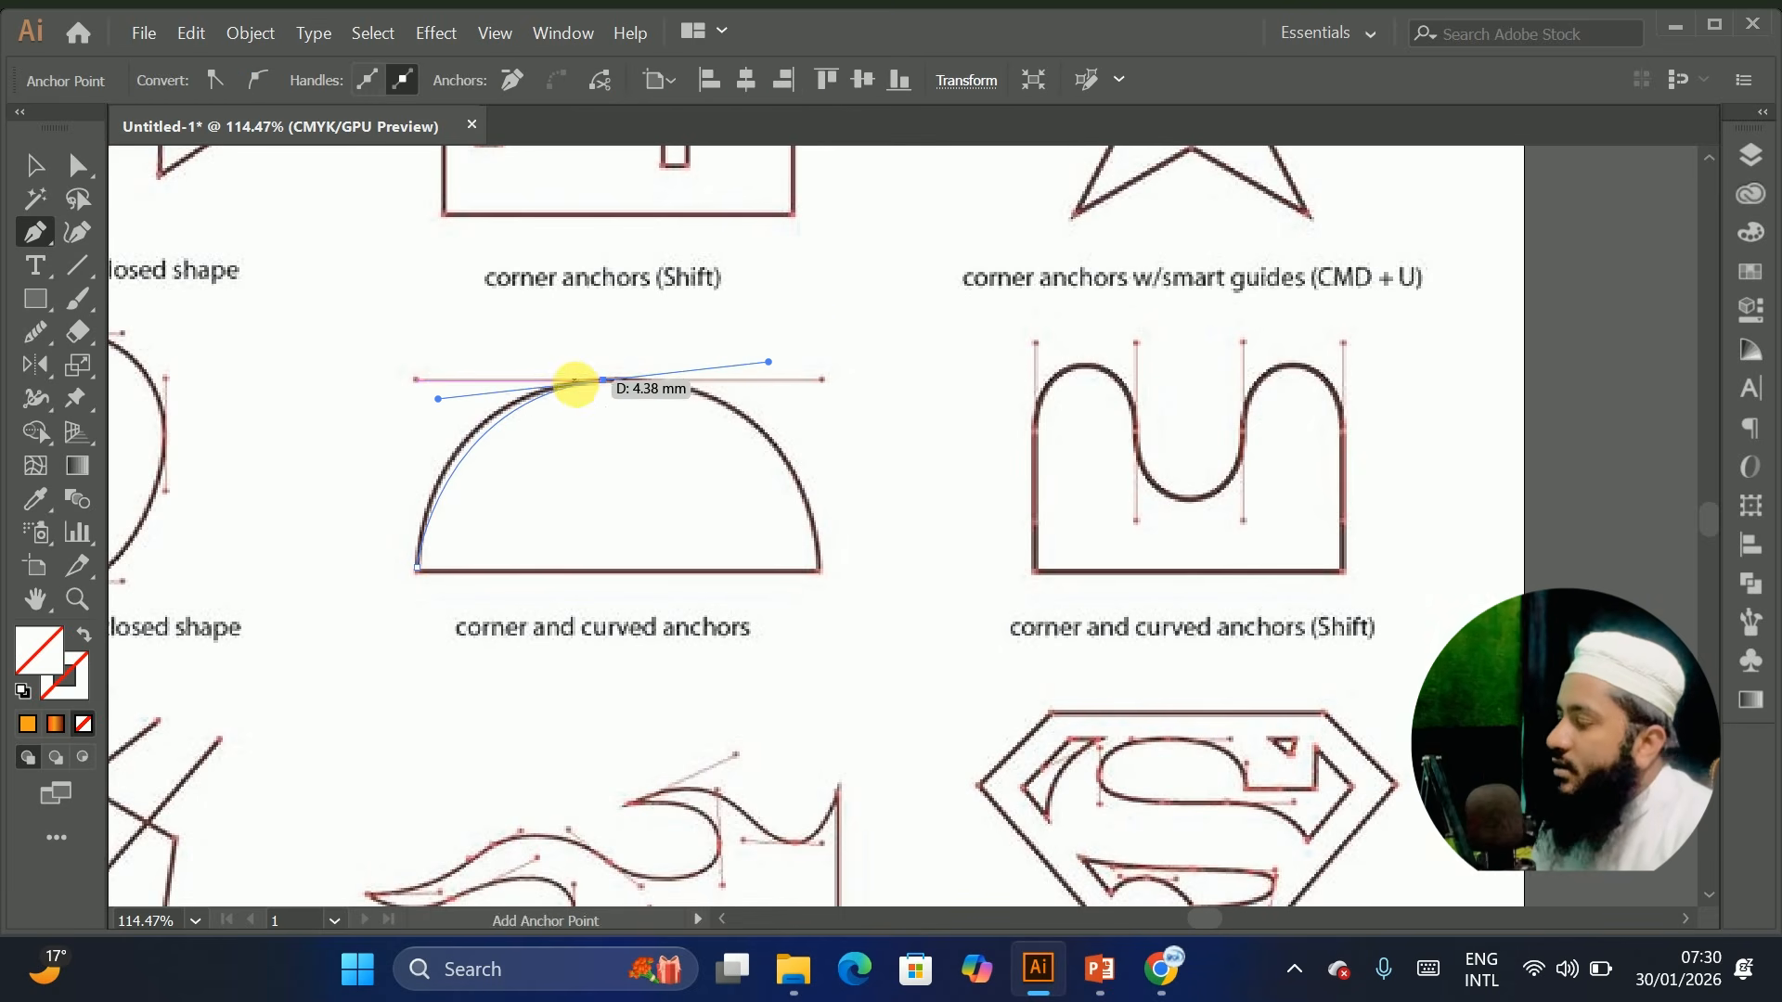
click(603, 380)
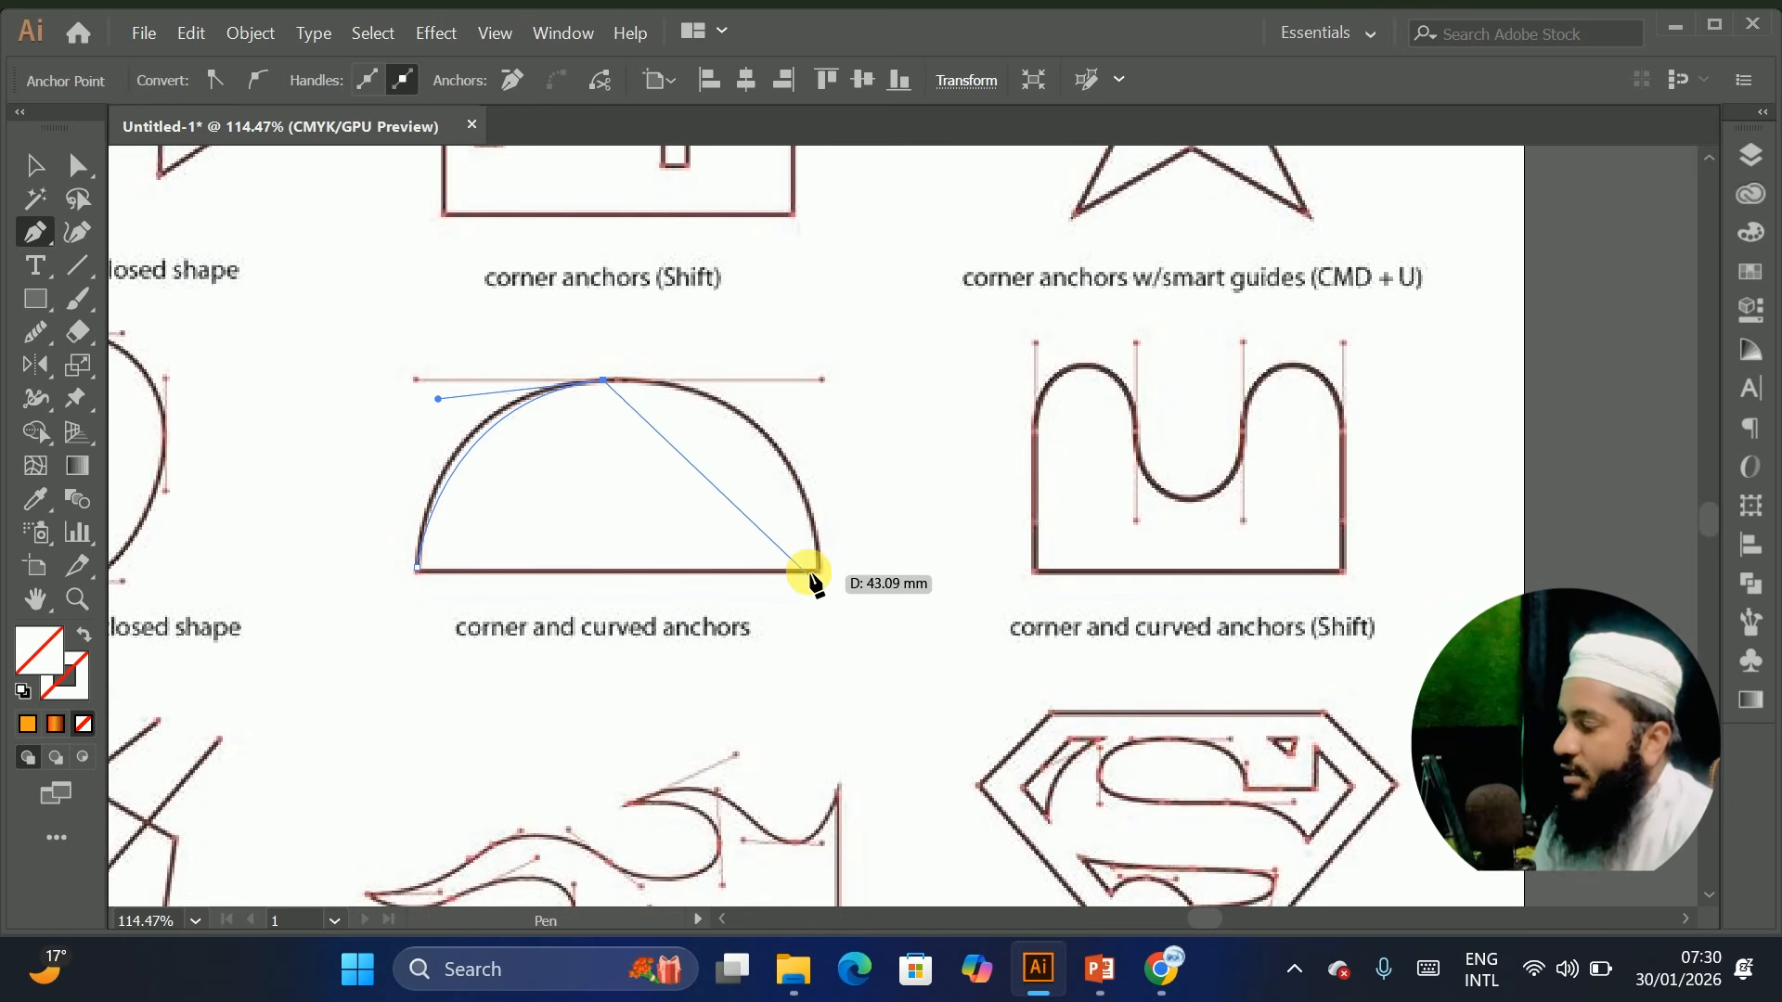
drag(815, 568, 816, 760)
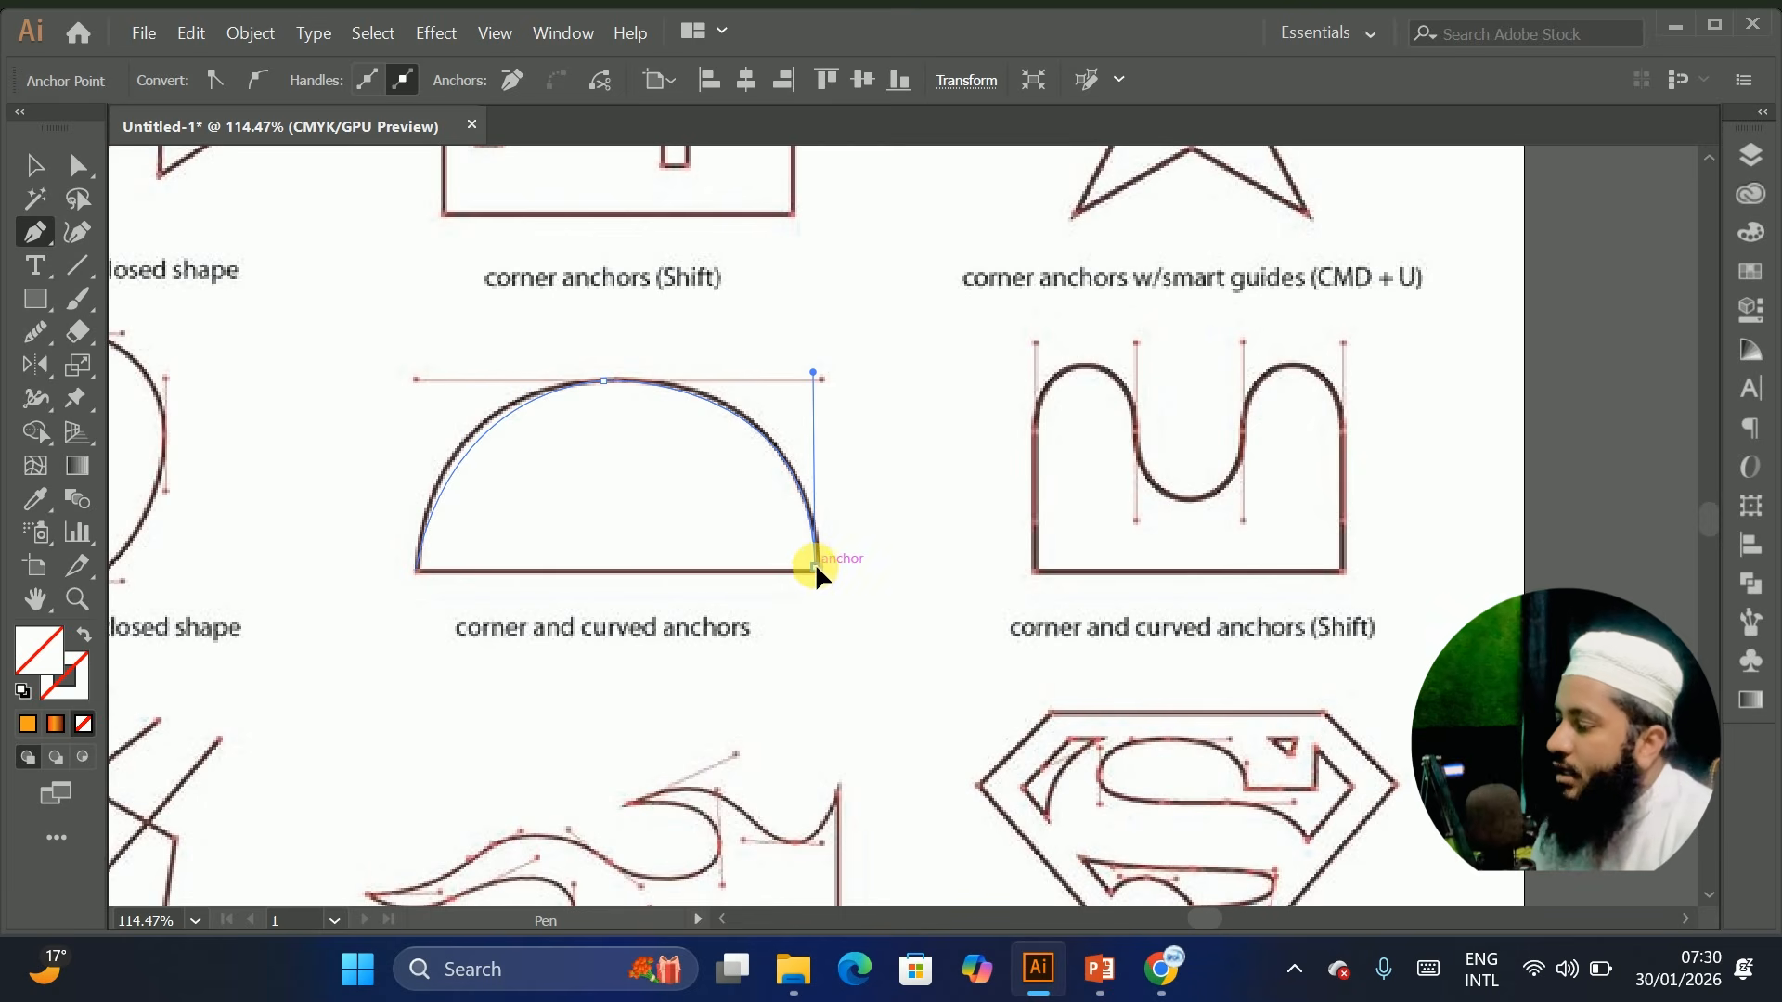
click(418, 563)
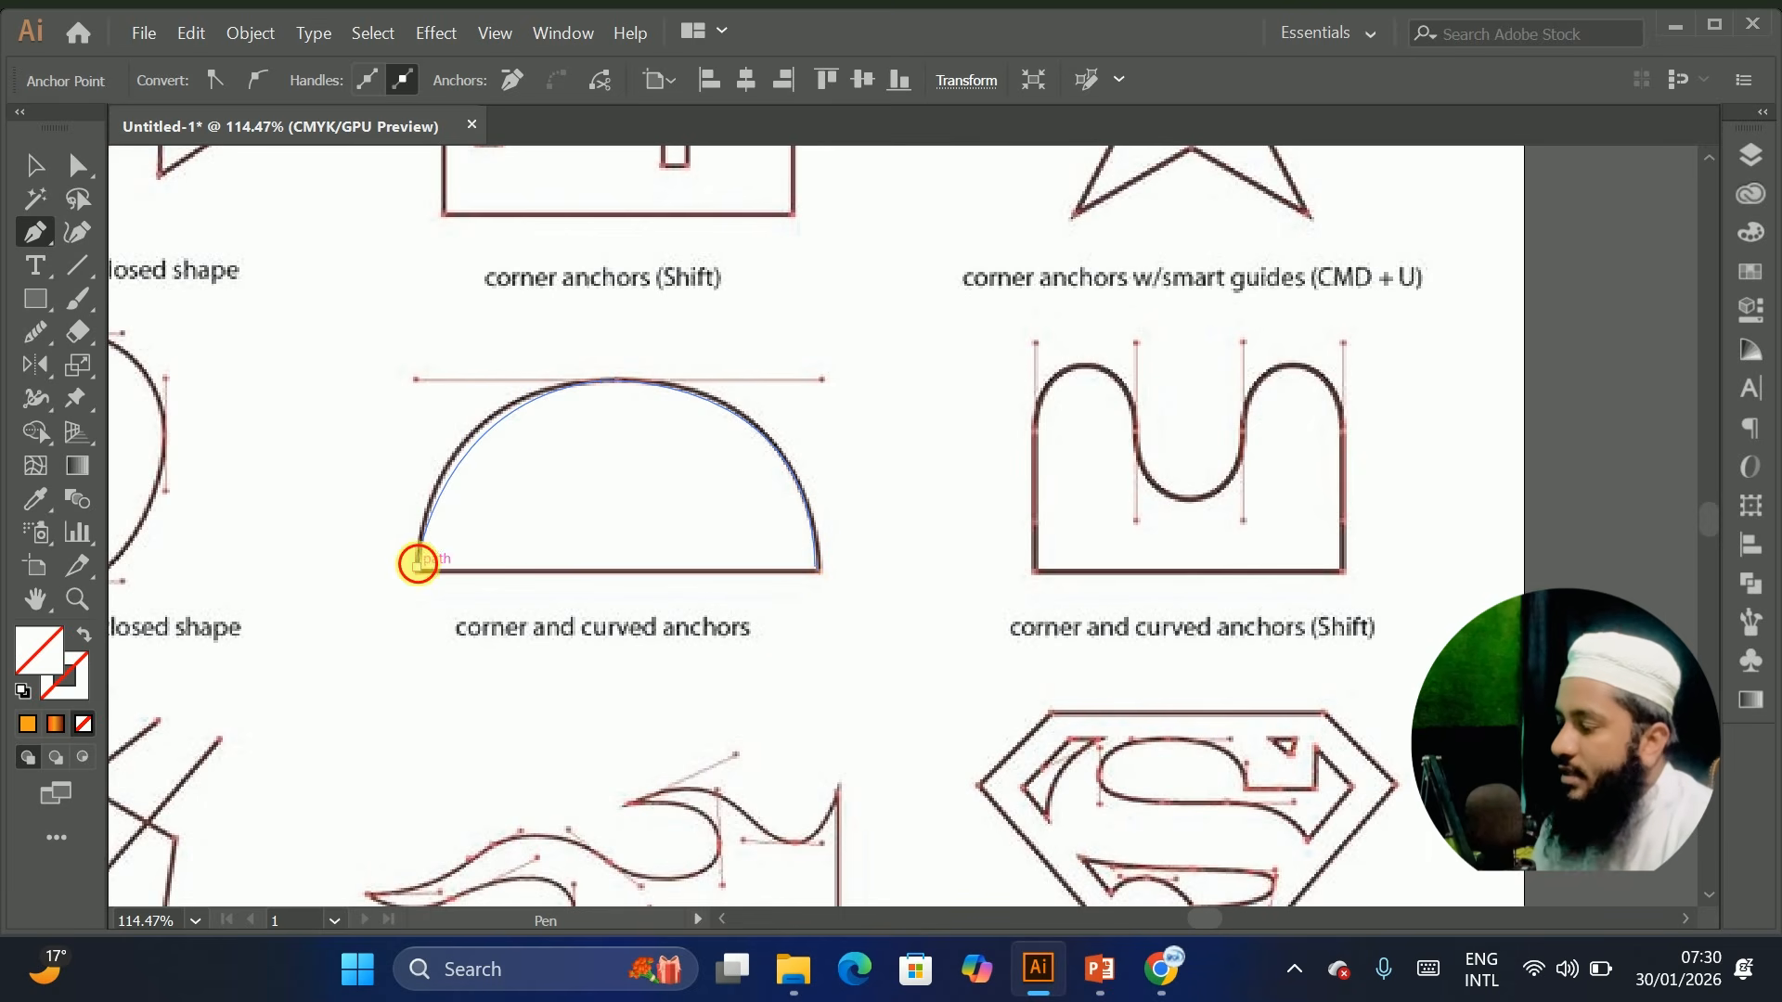
Stretch the traced dome slightly upward and move the exercise image aside to free the artboard's blank area
click(35, 165)
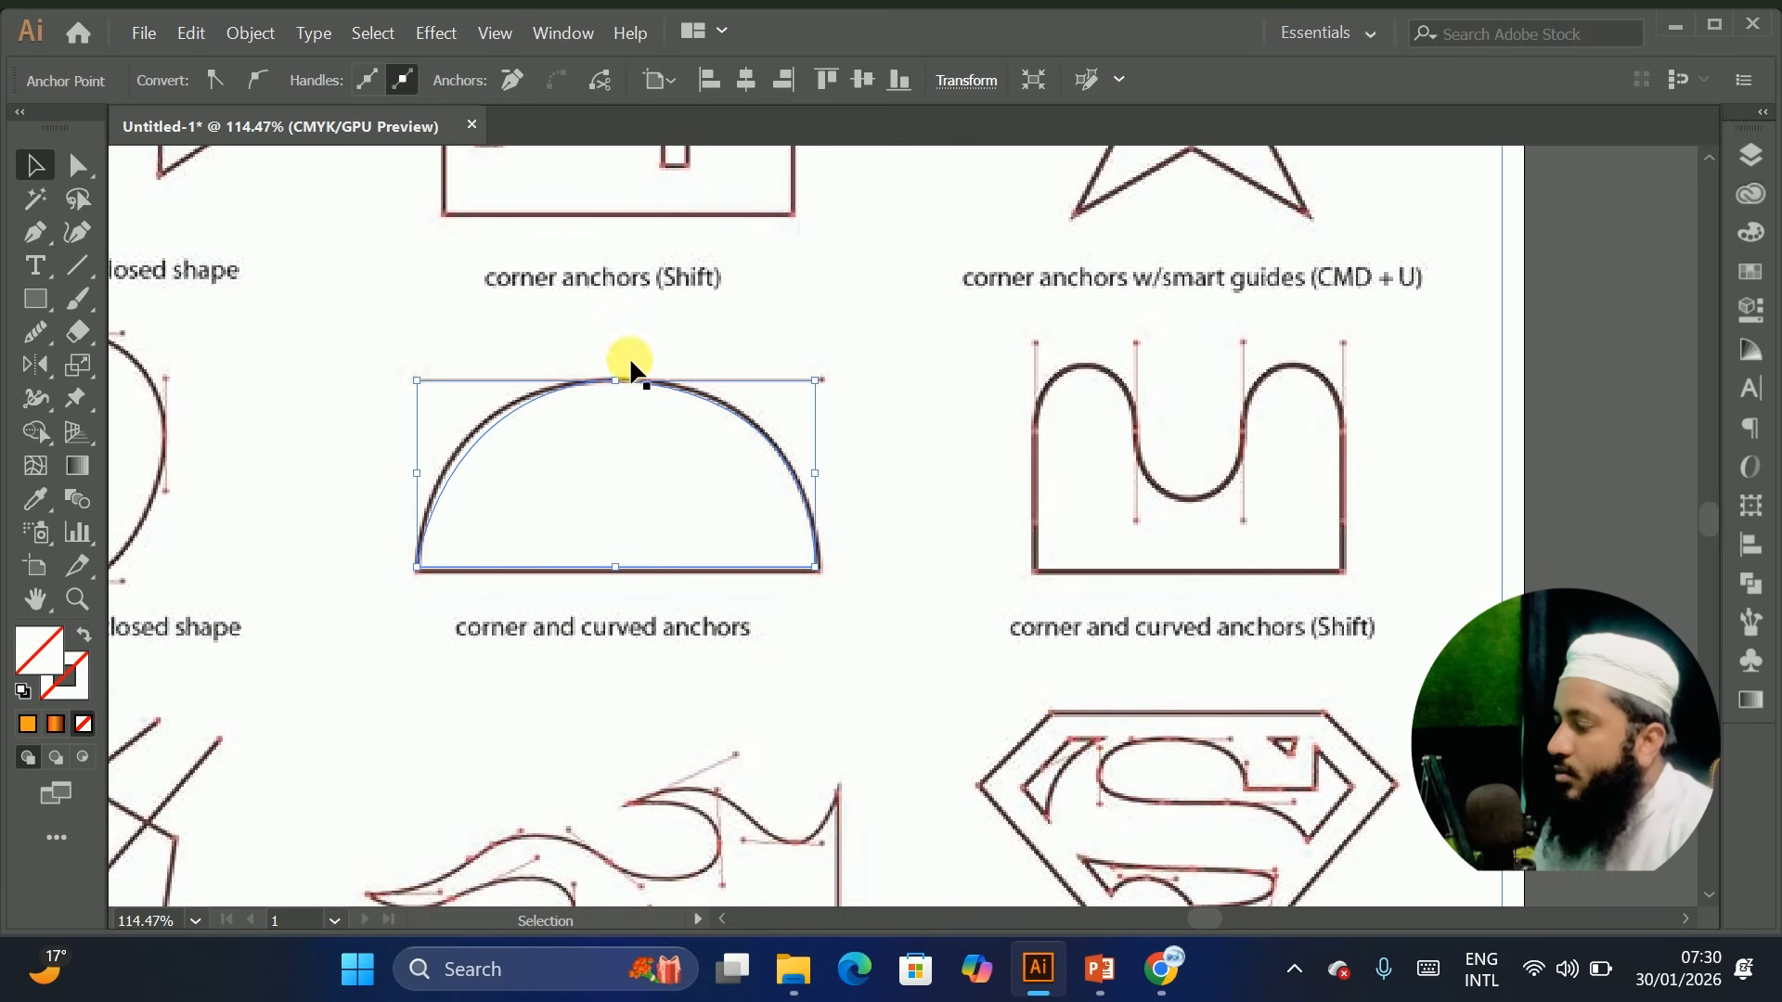
drag(628, 390, 1364, 372)
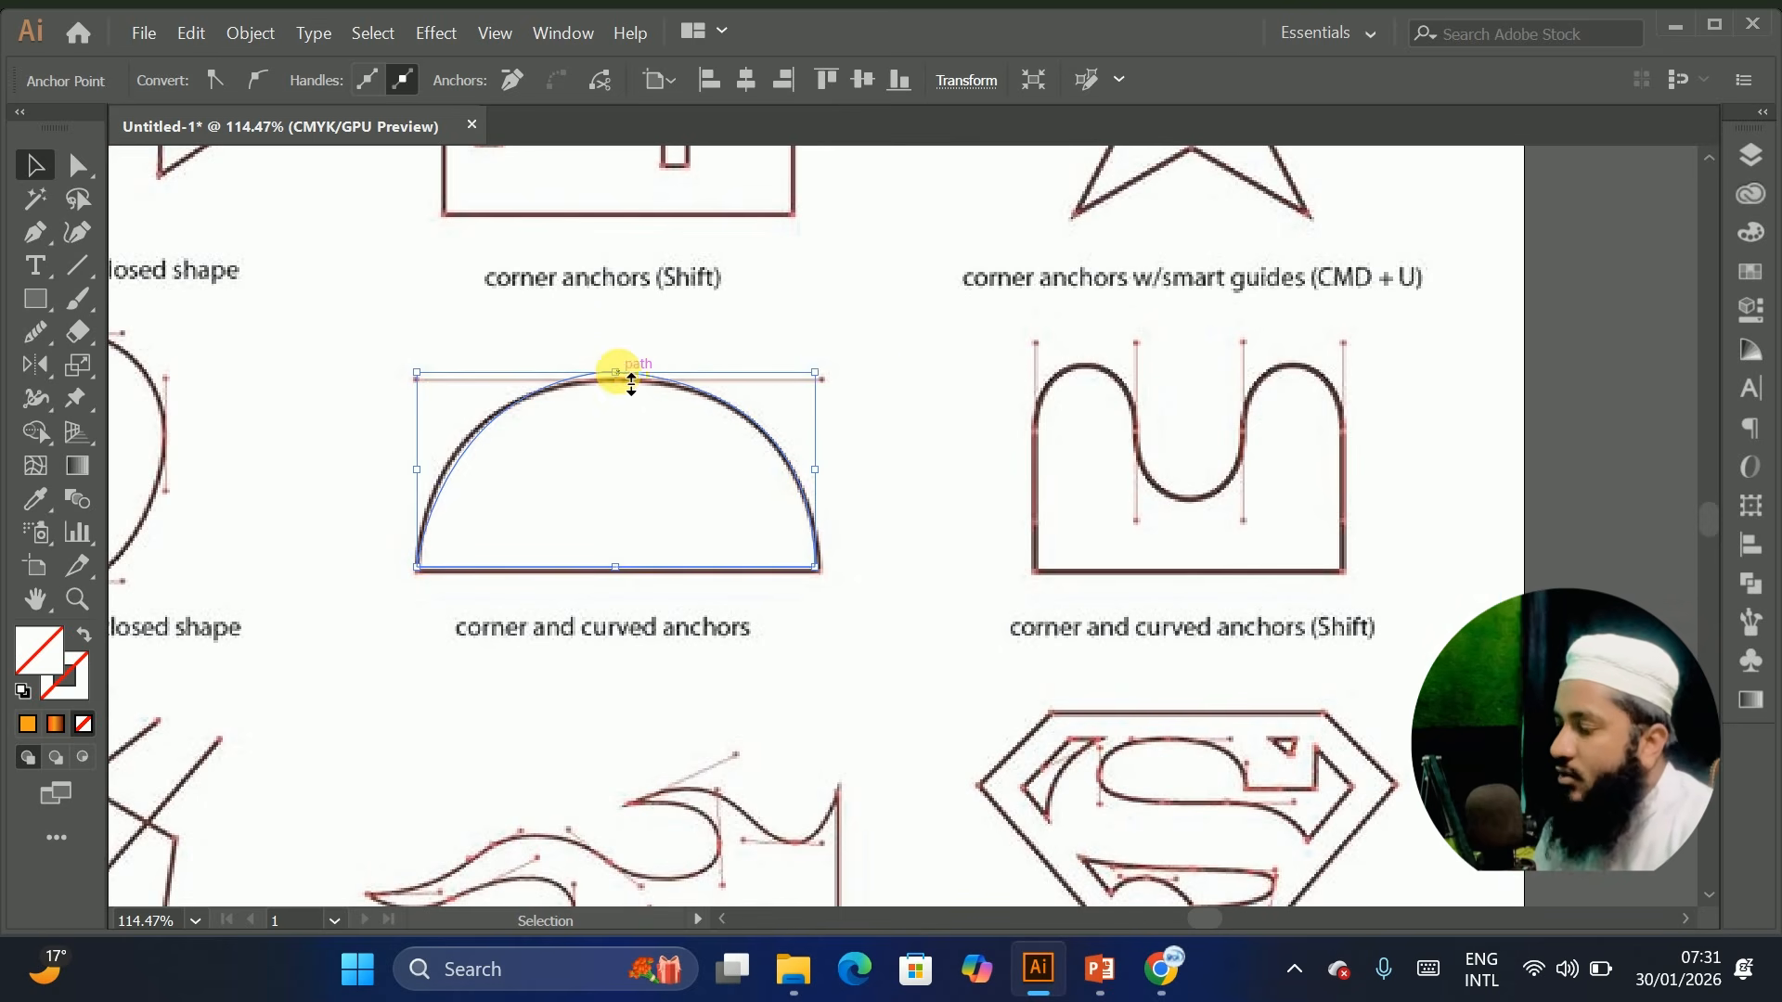
drag(1166, 453, 9, 517)
drag(1042, 477, 450, 471)
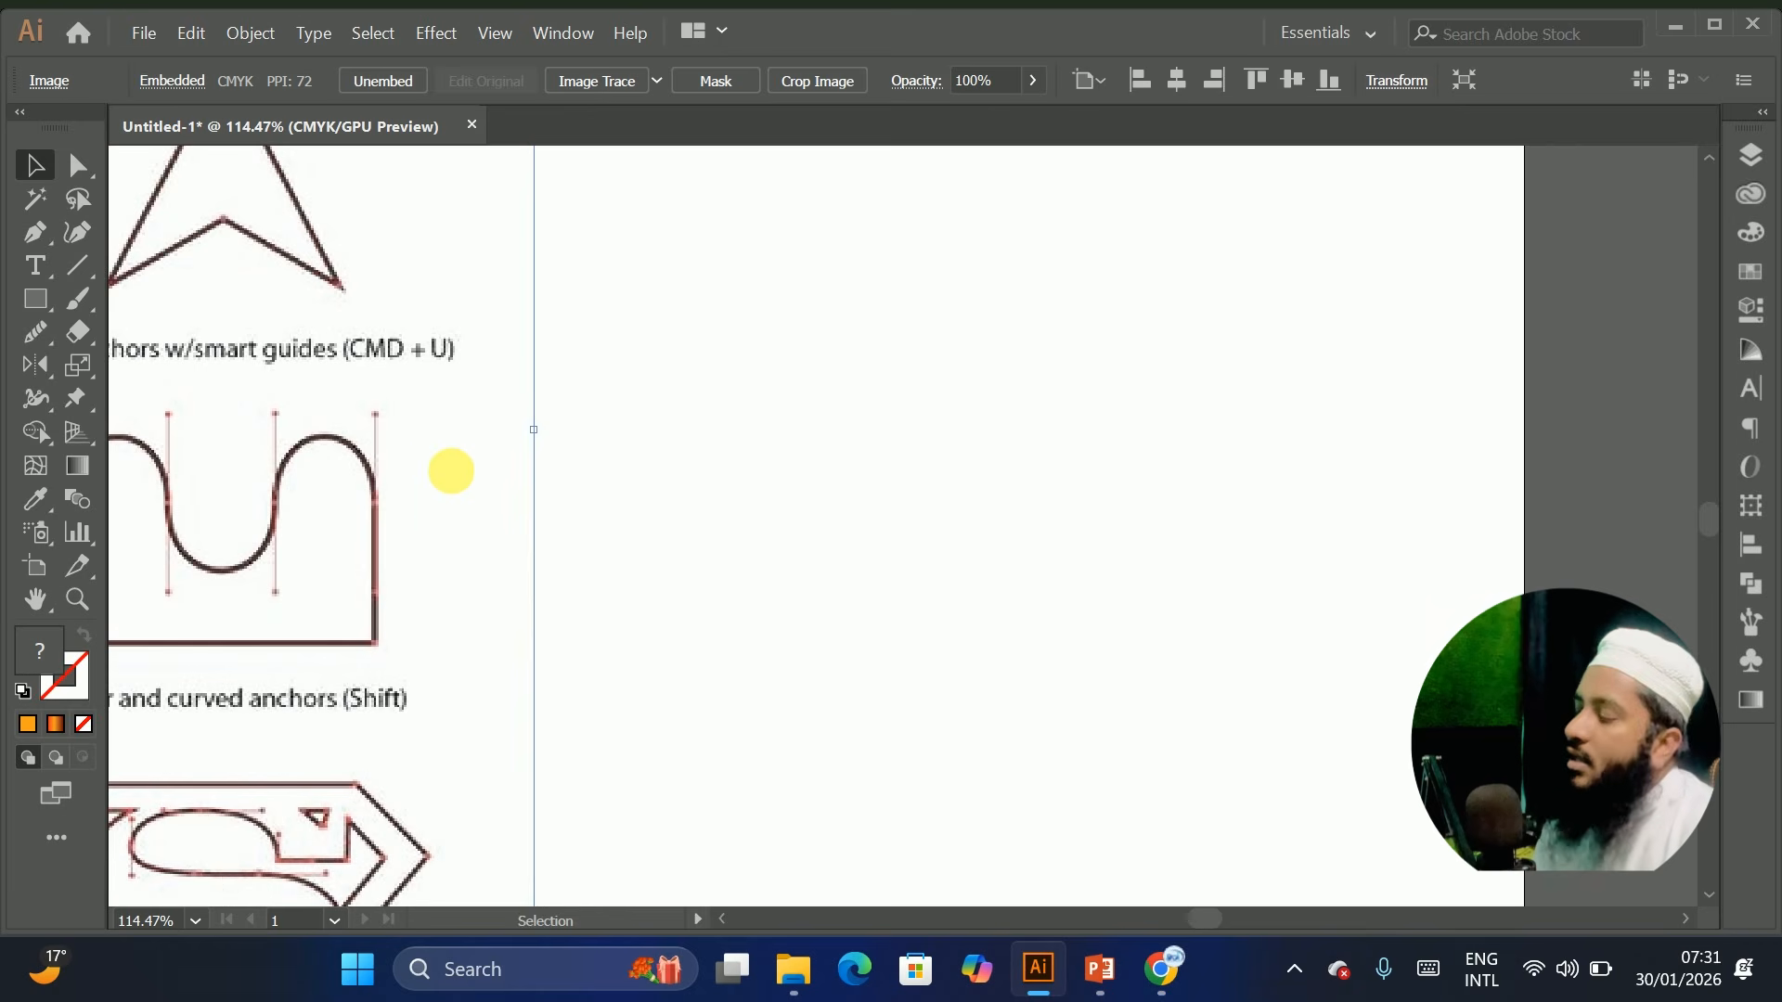
Give the traced dome path a 2 pt black stroke and move it onto the blank area beside the exercise image
drag(649, 397, 682, 570)
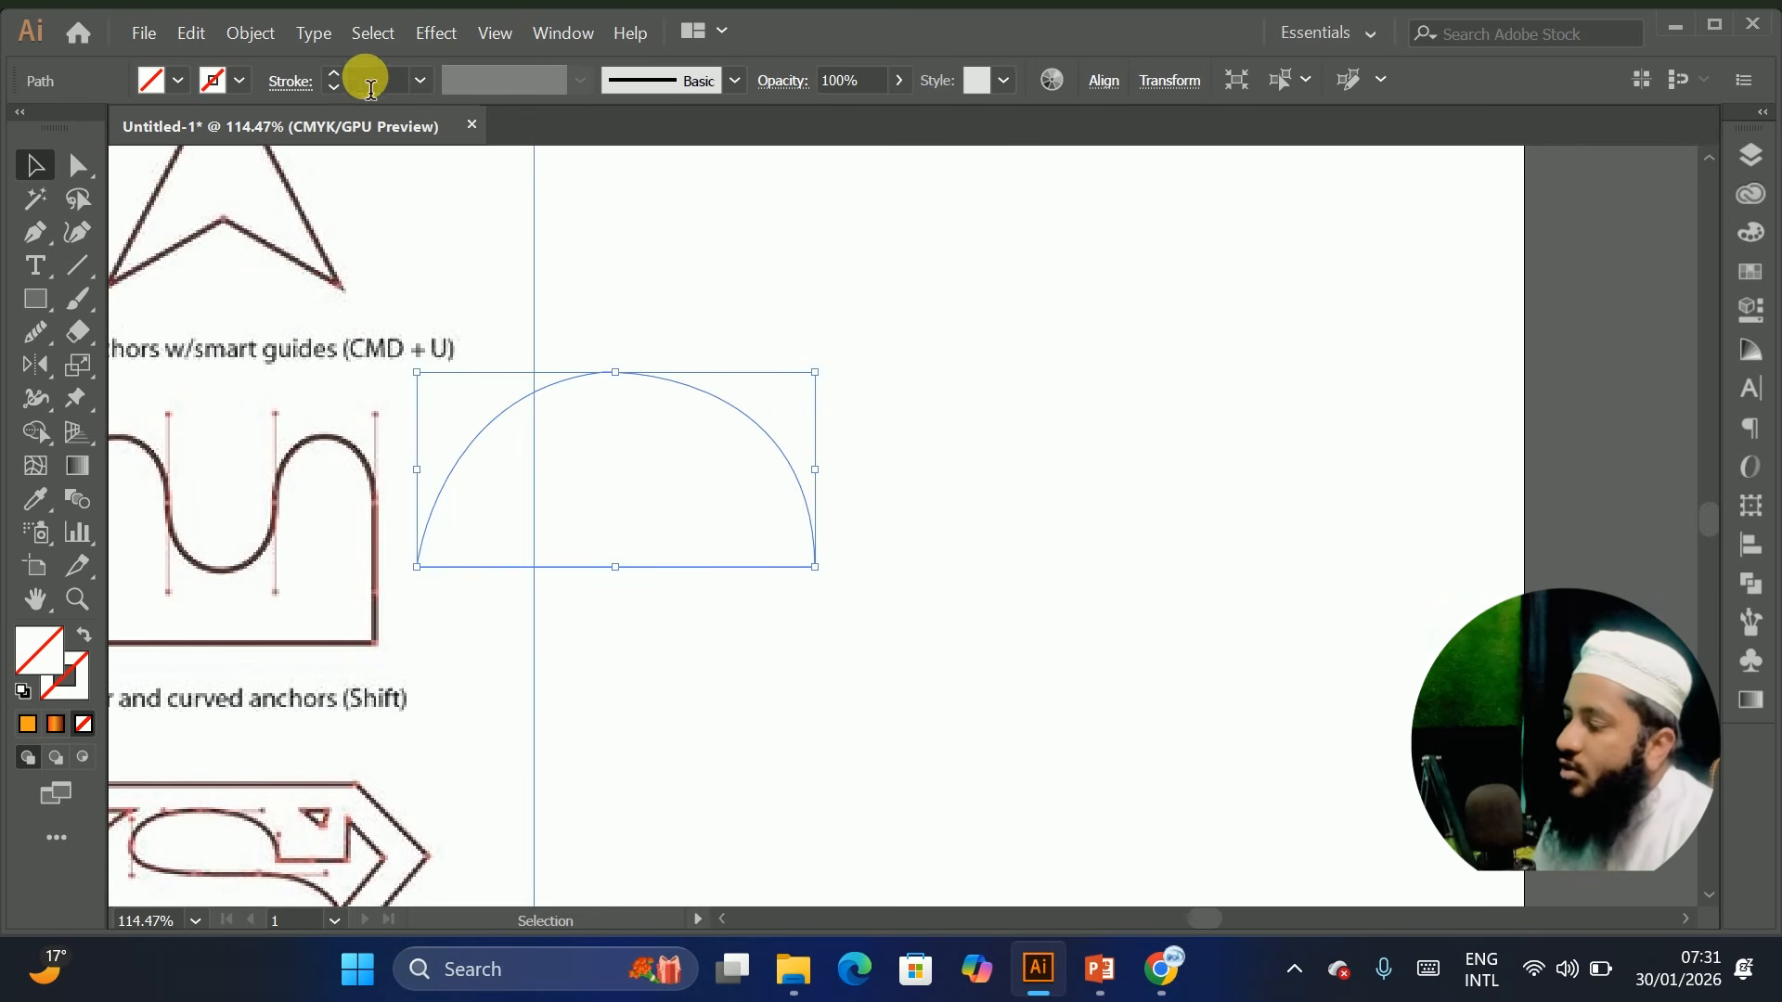
click(342, 73)
click(335, 74)
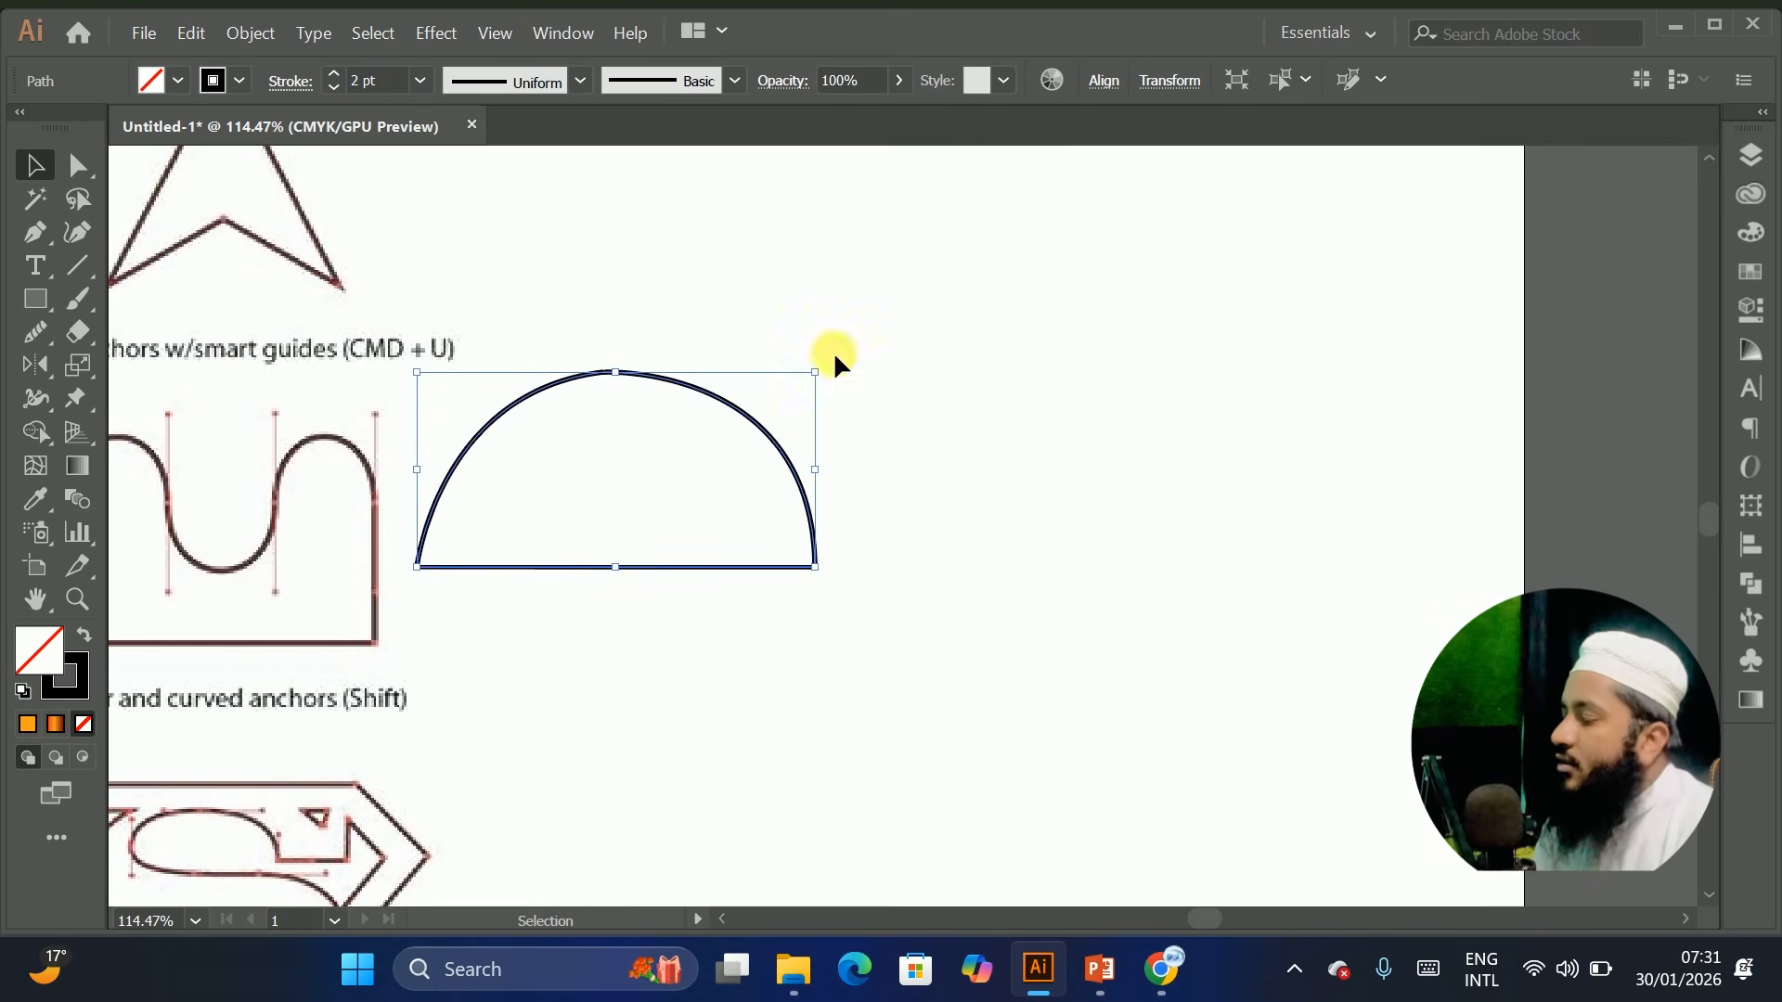
click(1026, 429)
drag(663, 381, 993, 431)
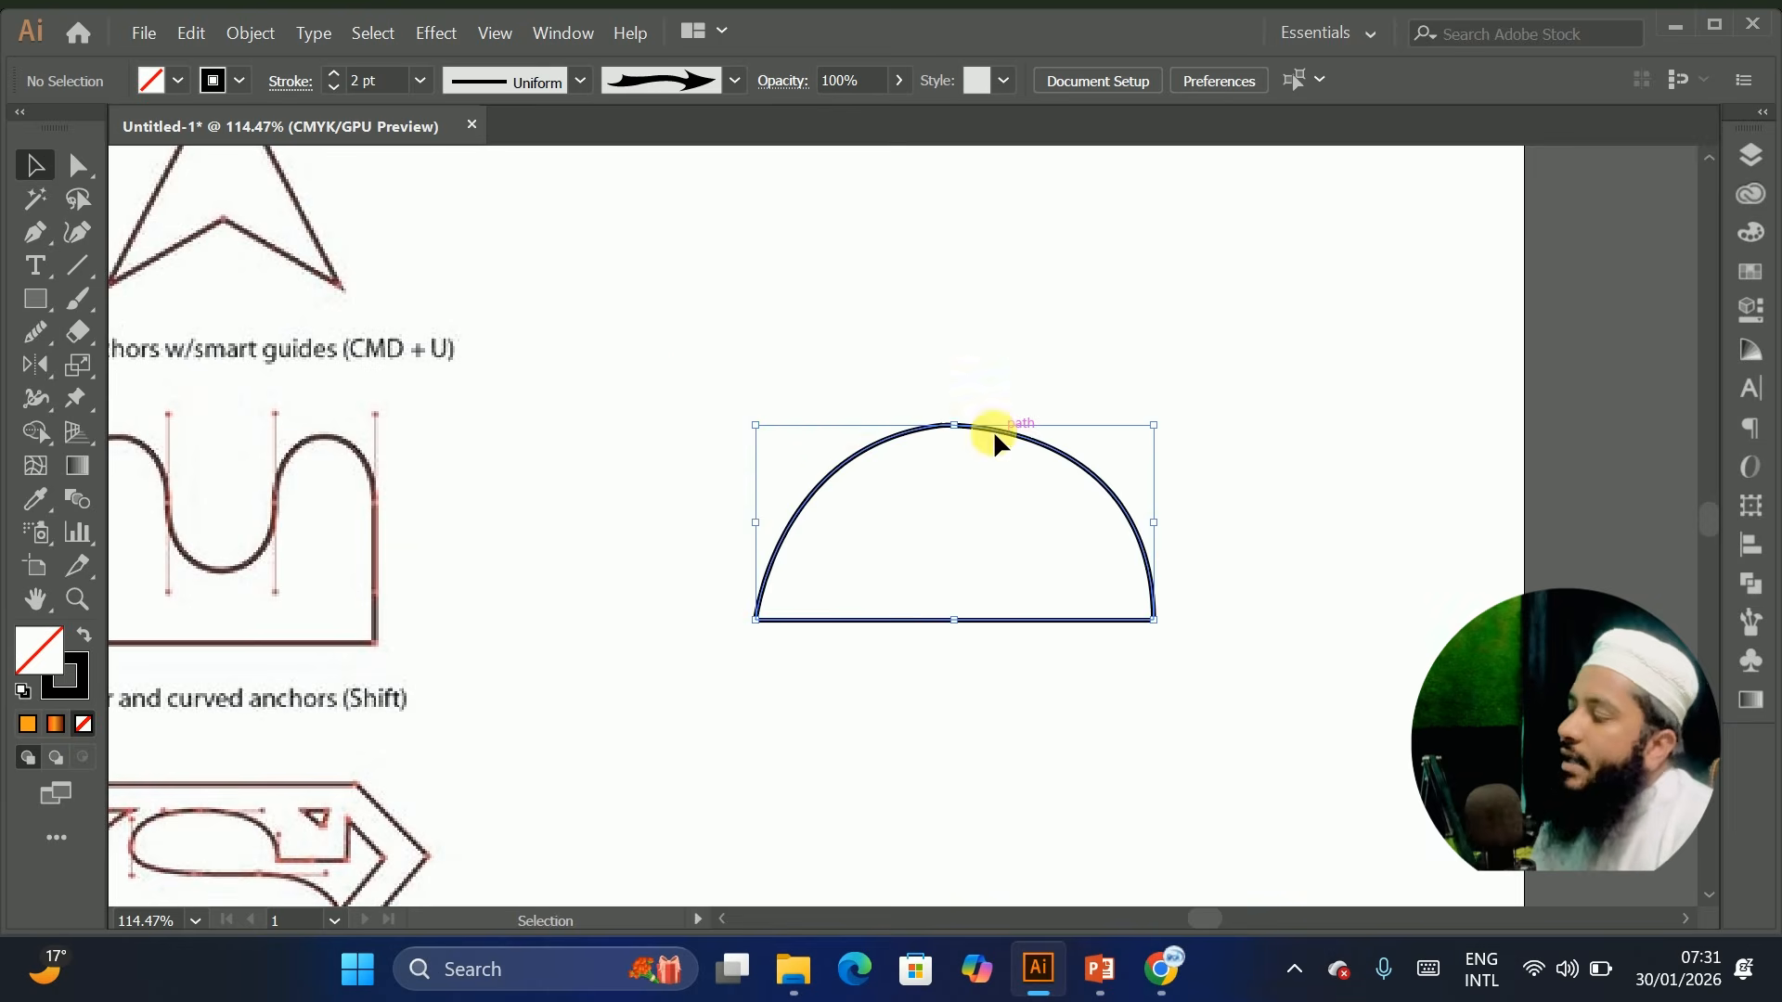
Smooth the dome's curved outline with the Smooth tool
key(ctrl+space)
drag(835, 433, 682, 459)
drag(919, 477, 1308, 656)
drag(848, 411, 789, 469)
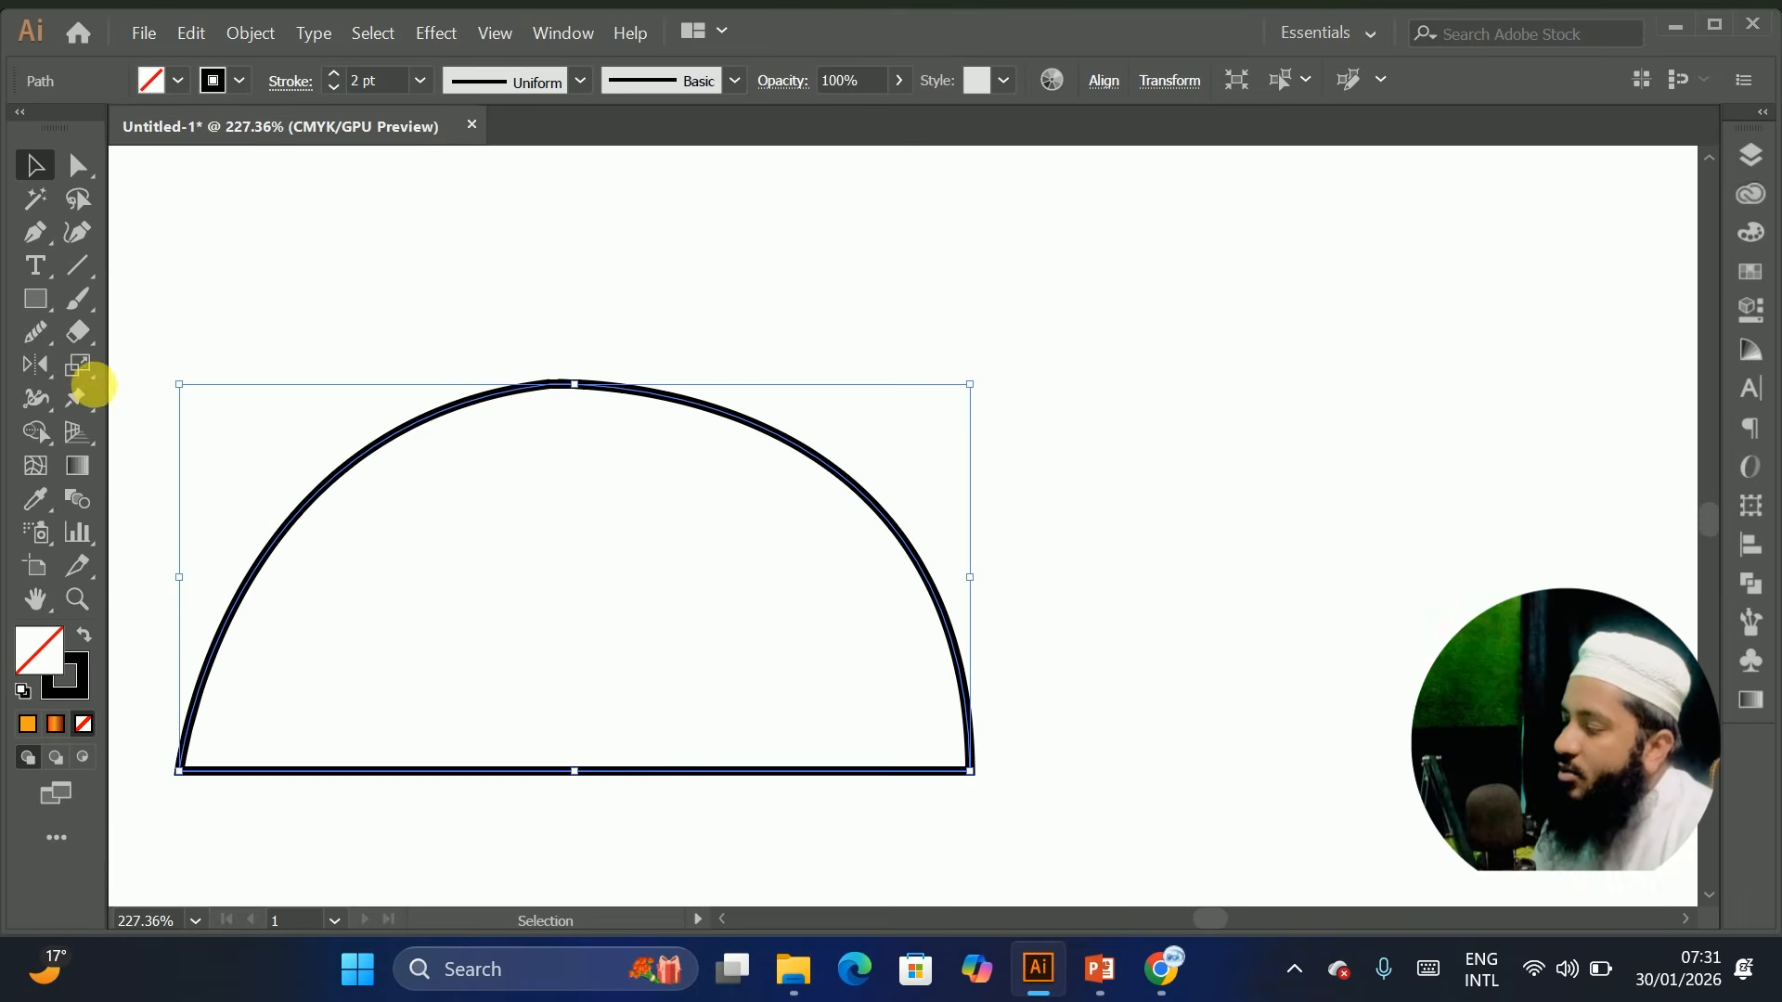
drag(21, 345, 150, 395)
mouse_move(530, 405)
mouse_down()
mouse_move(700, 405)
mouse_move(544, 398)
mouse_move(627, 401)
mouse_move(550, 386)
mouse_move(668, 444)
mouse_move(591, 405)
mouse_move(835, 429)
mouse_up()
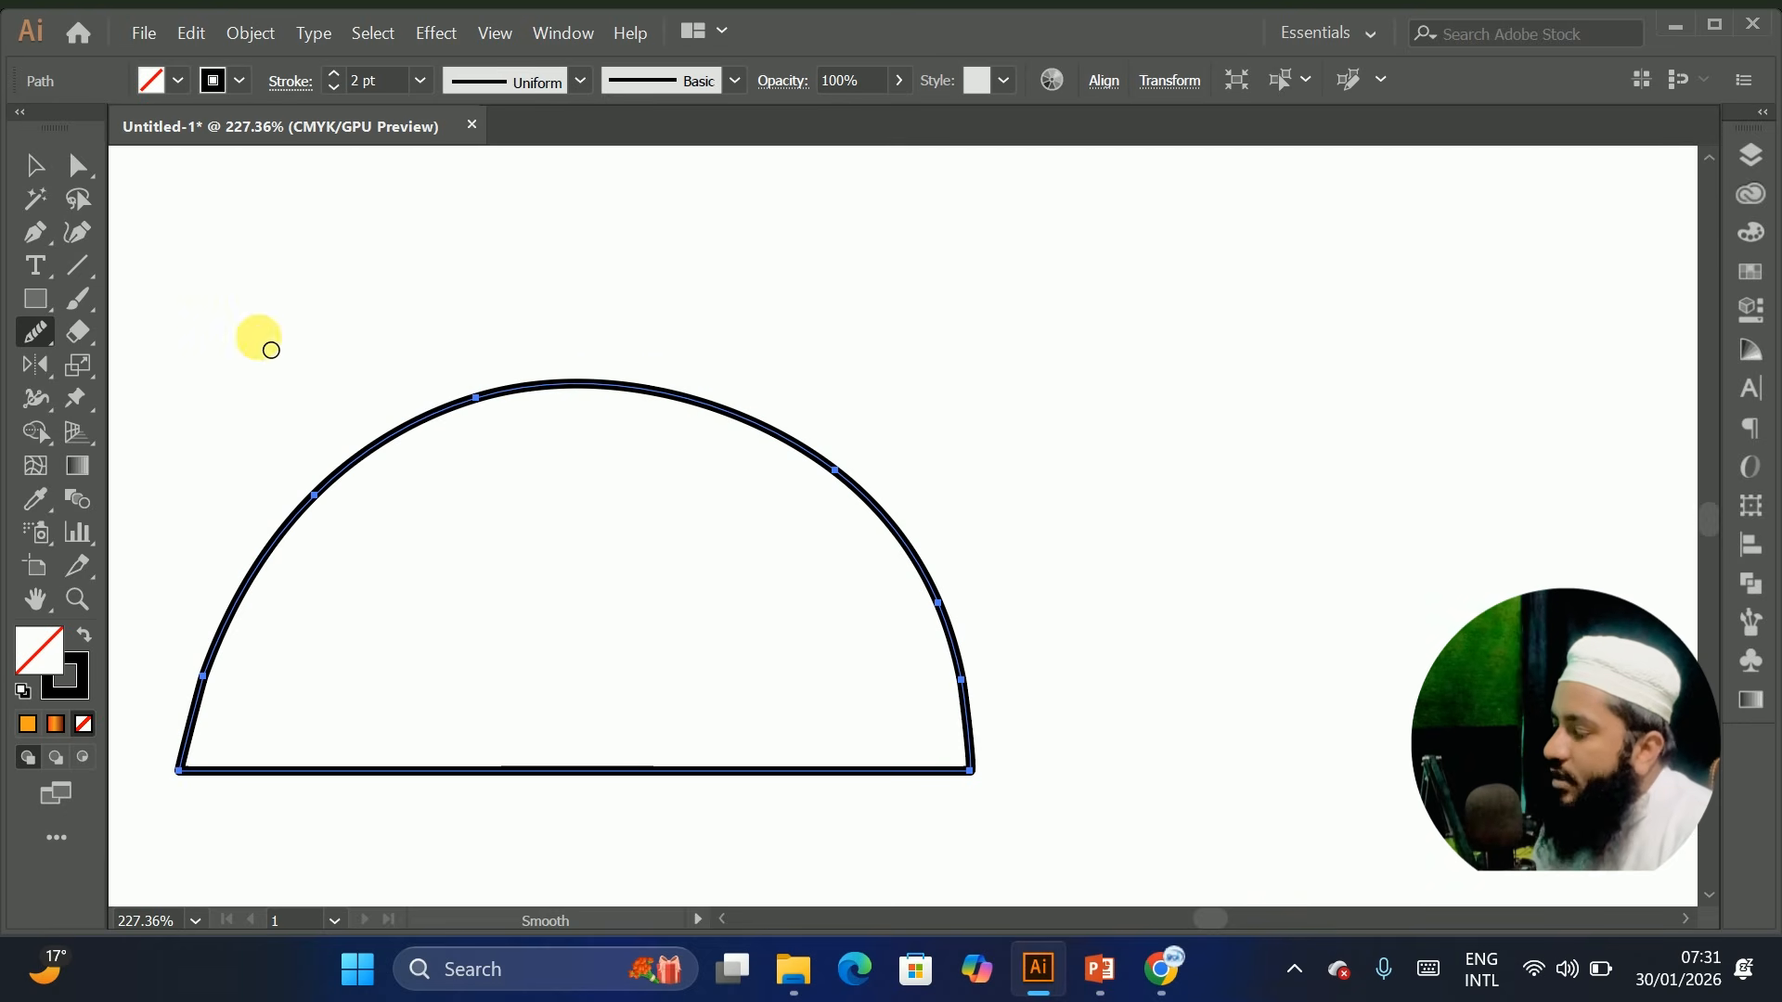
click(35, 165)
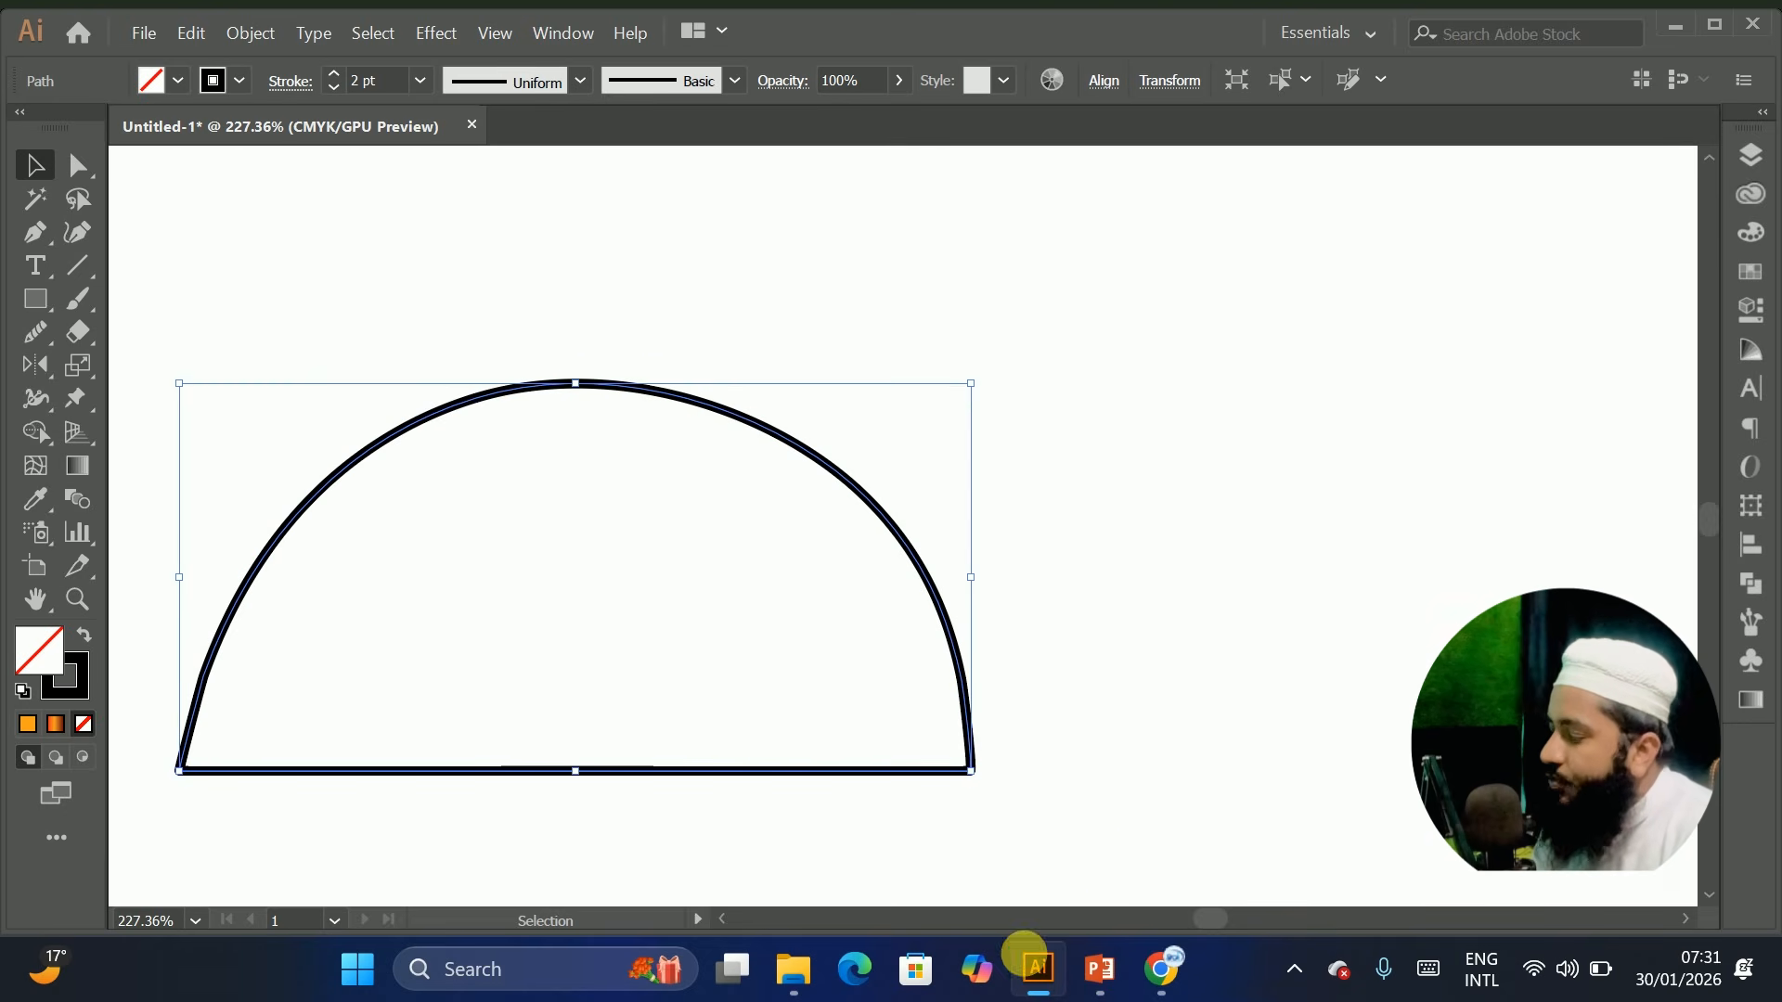
Switch to Google Chrome and remove "pen tool" from the image search query, keeping "illustrator"
click(1042, 995)
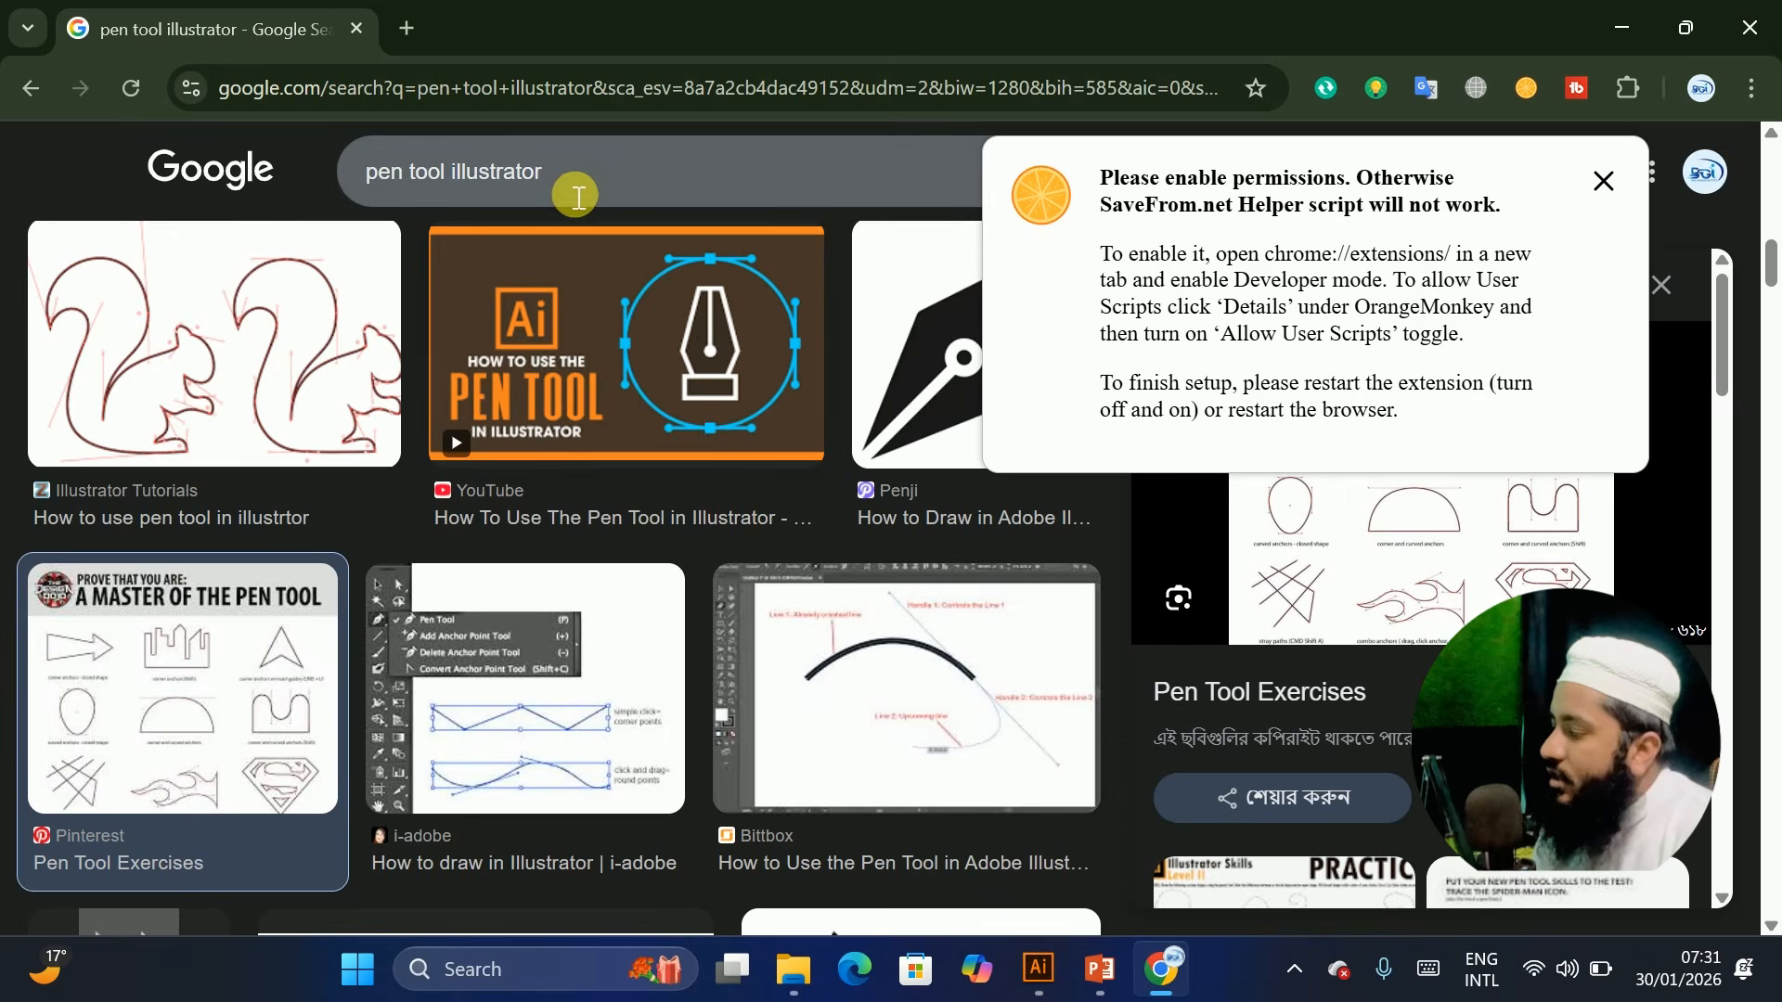
click(547, 197)
drag(453, 182, 158, 215)
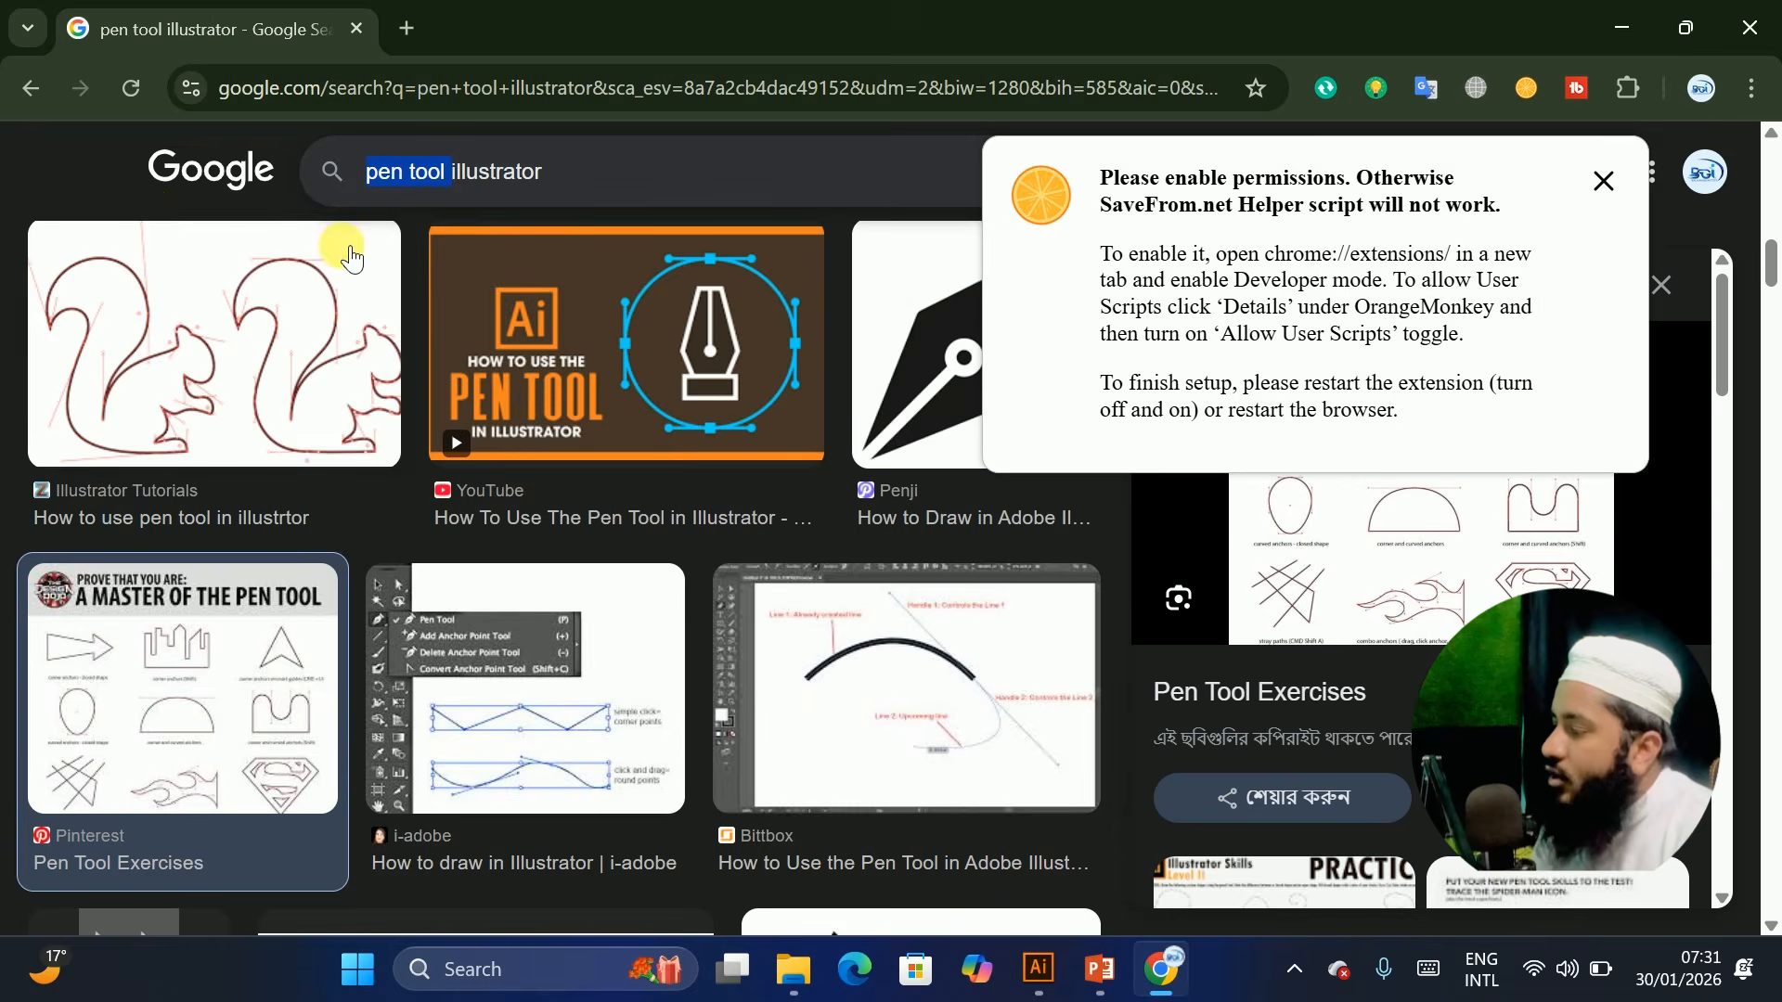
key(BackSpace)
key(End)
Search Google Images for "illustrator shafe", browse the images and dismiss the extension's permission notice
text(sa)
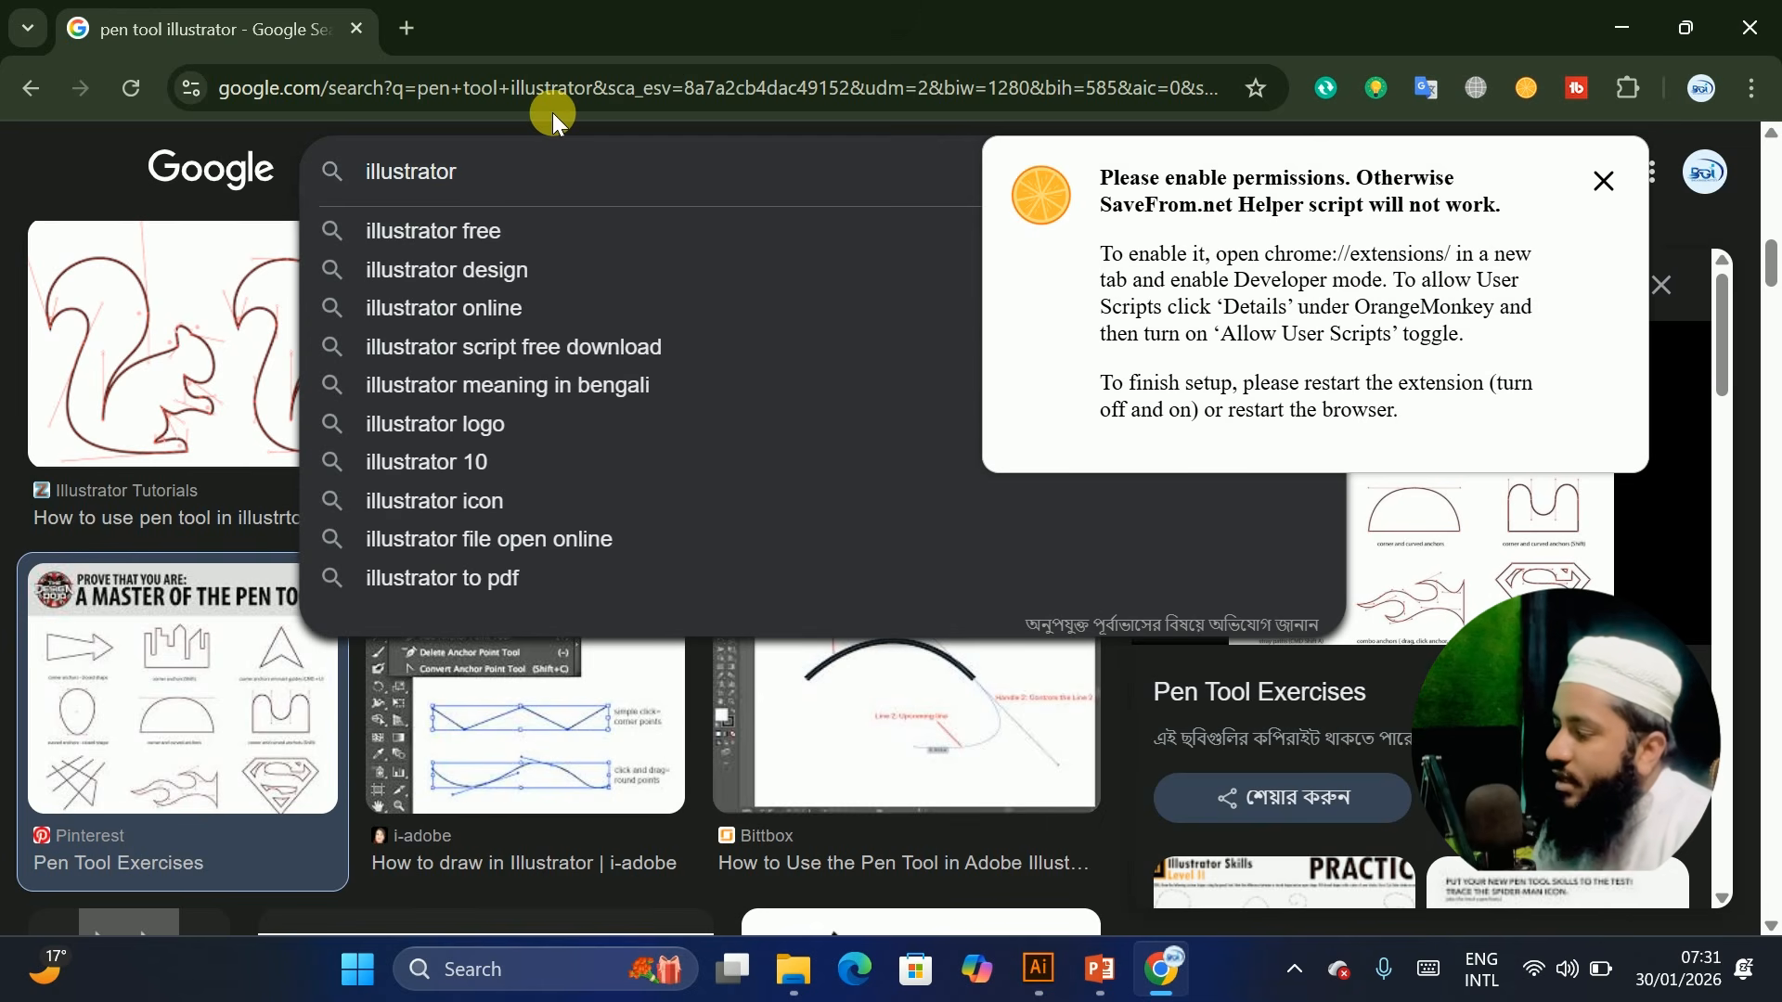
text(fe)
key(BackSpace)
key(BackSpace)
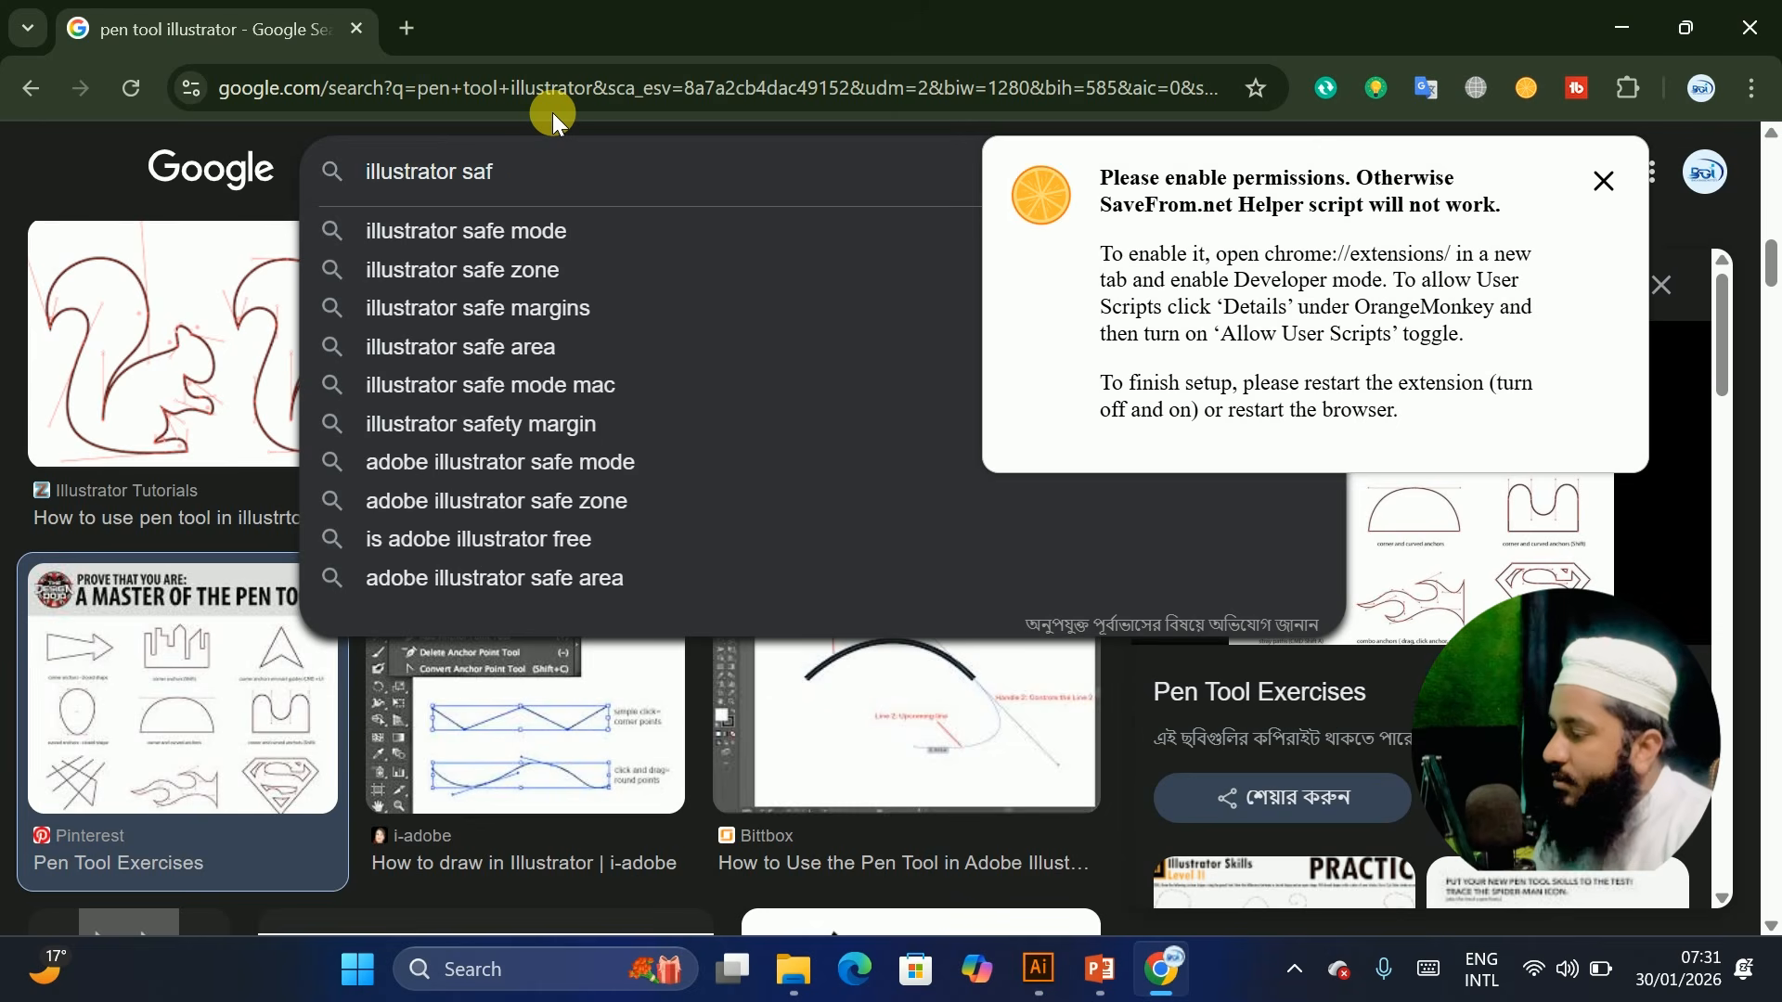
key(BackSpace)
text(ha)
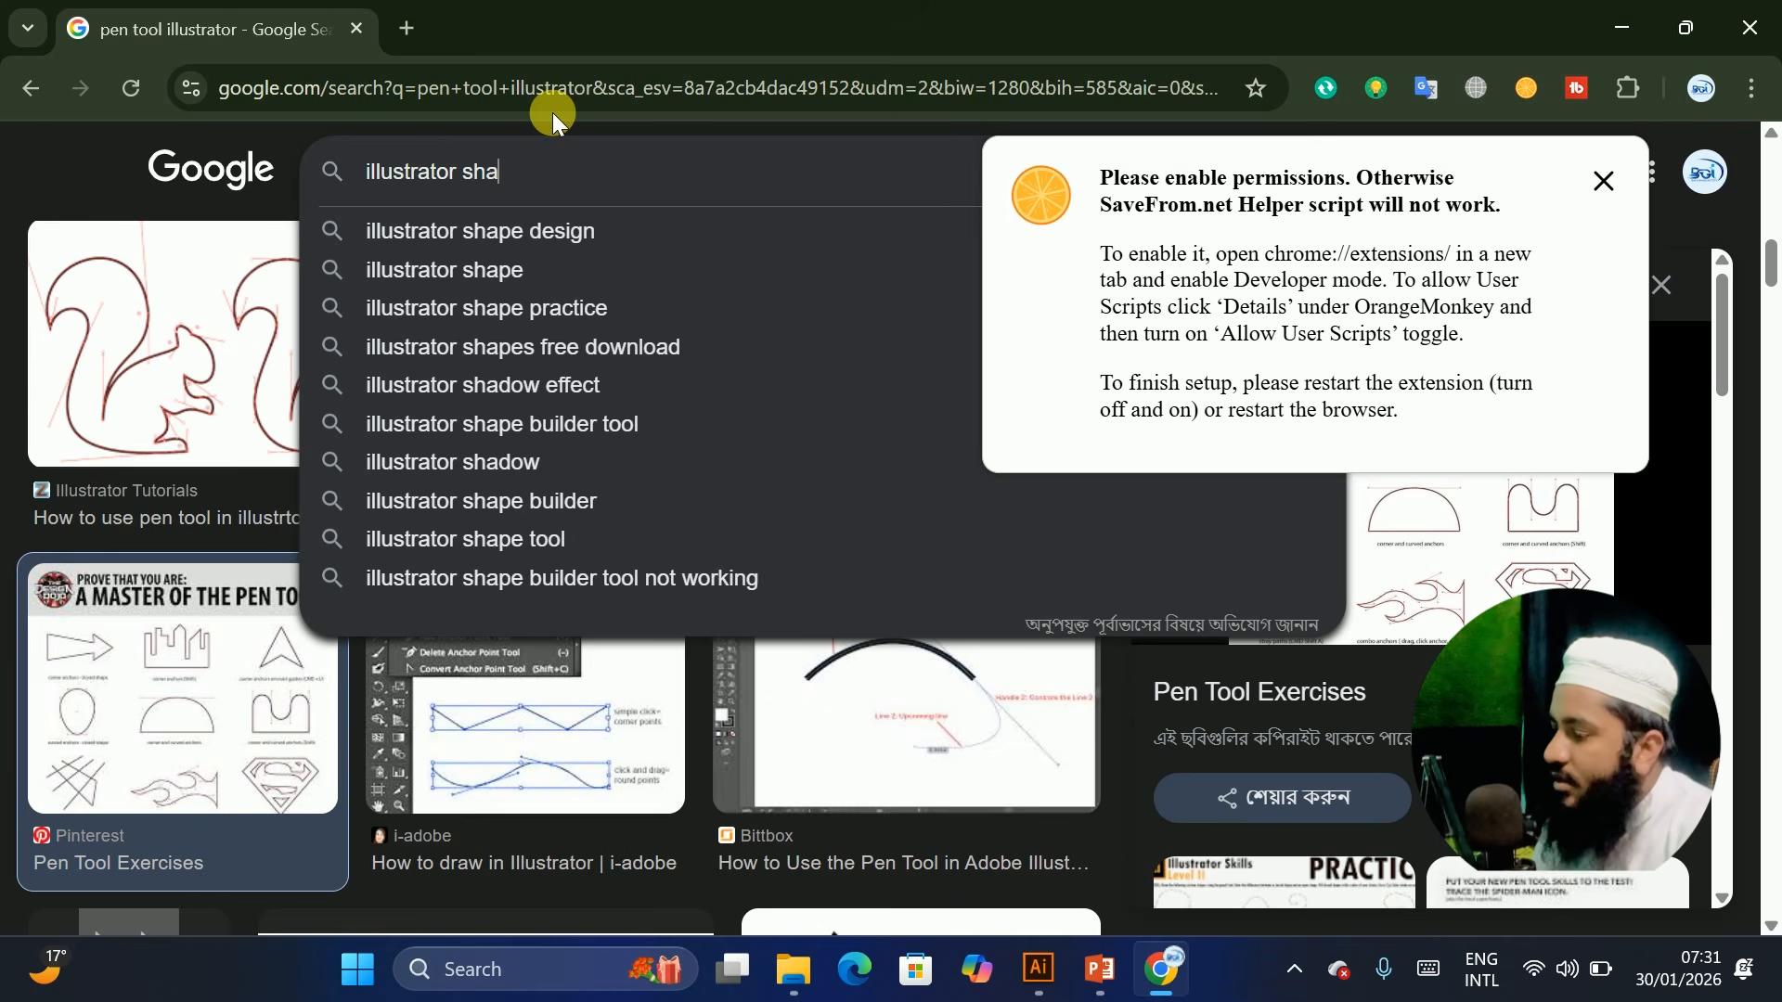
text(fe)
key(Return)
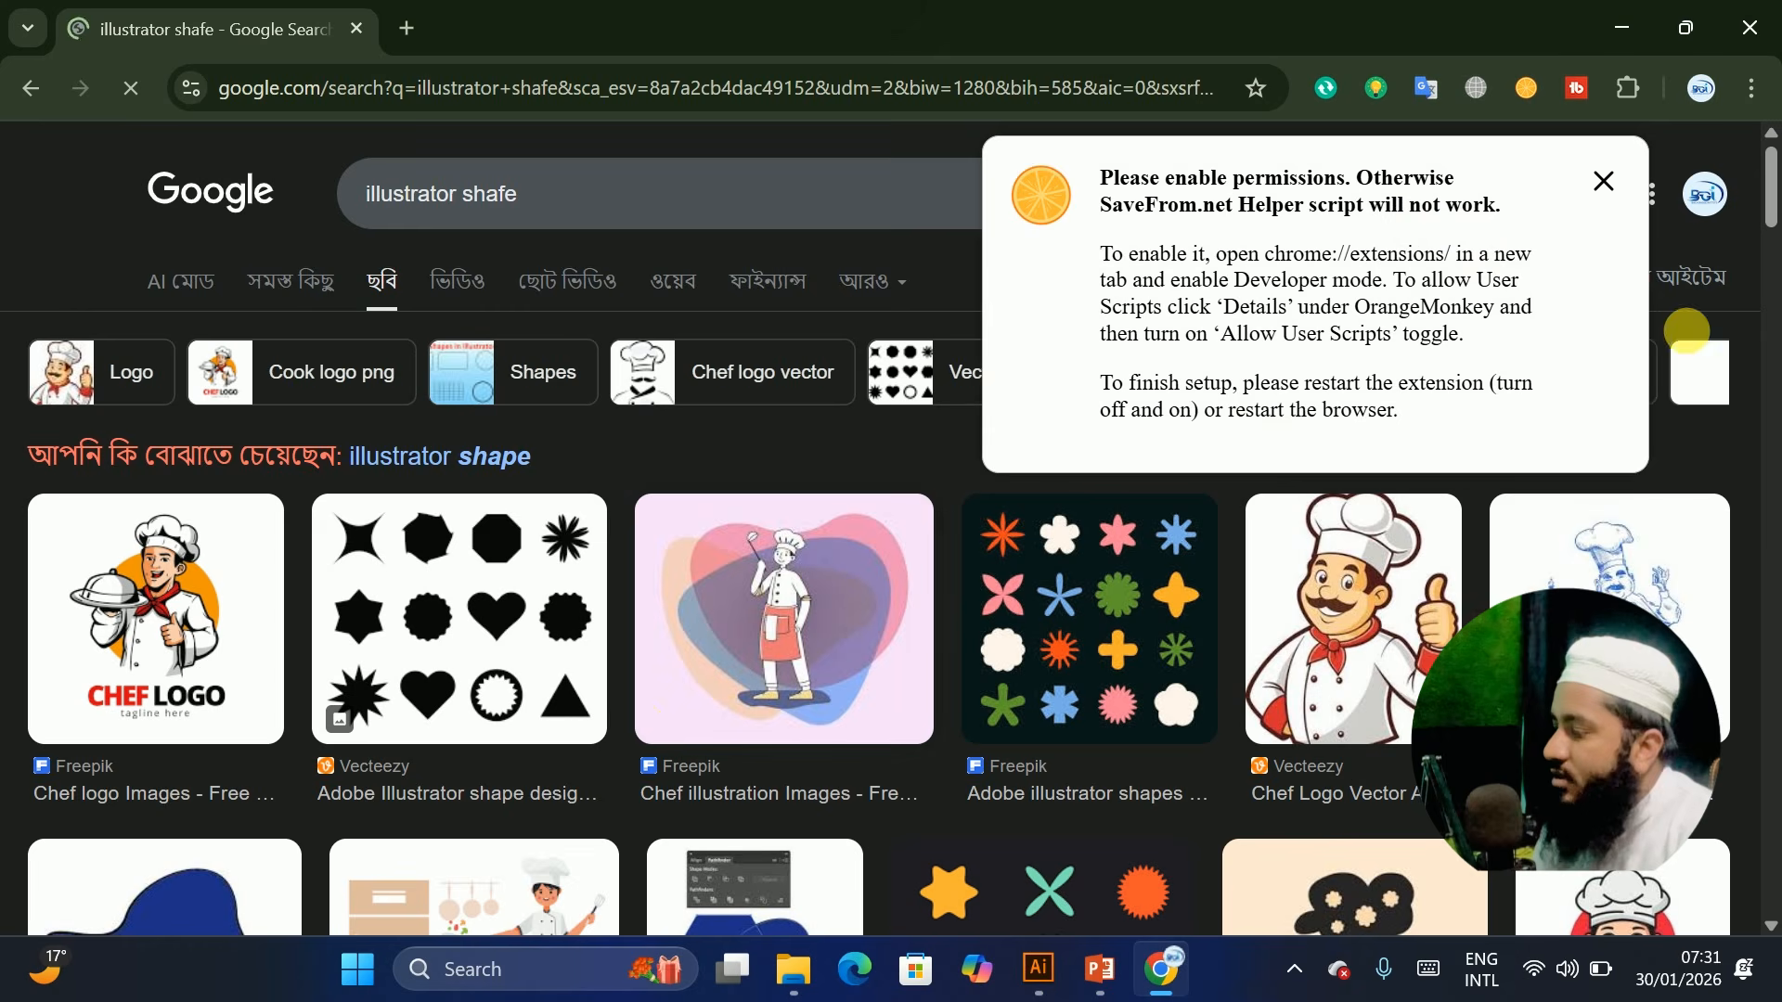
scroll(627, 638, down, 2)
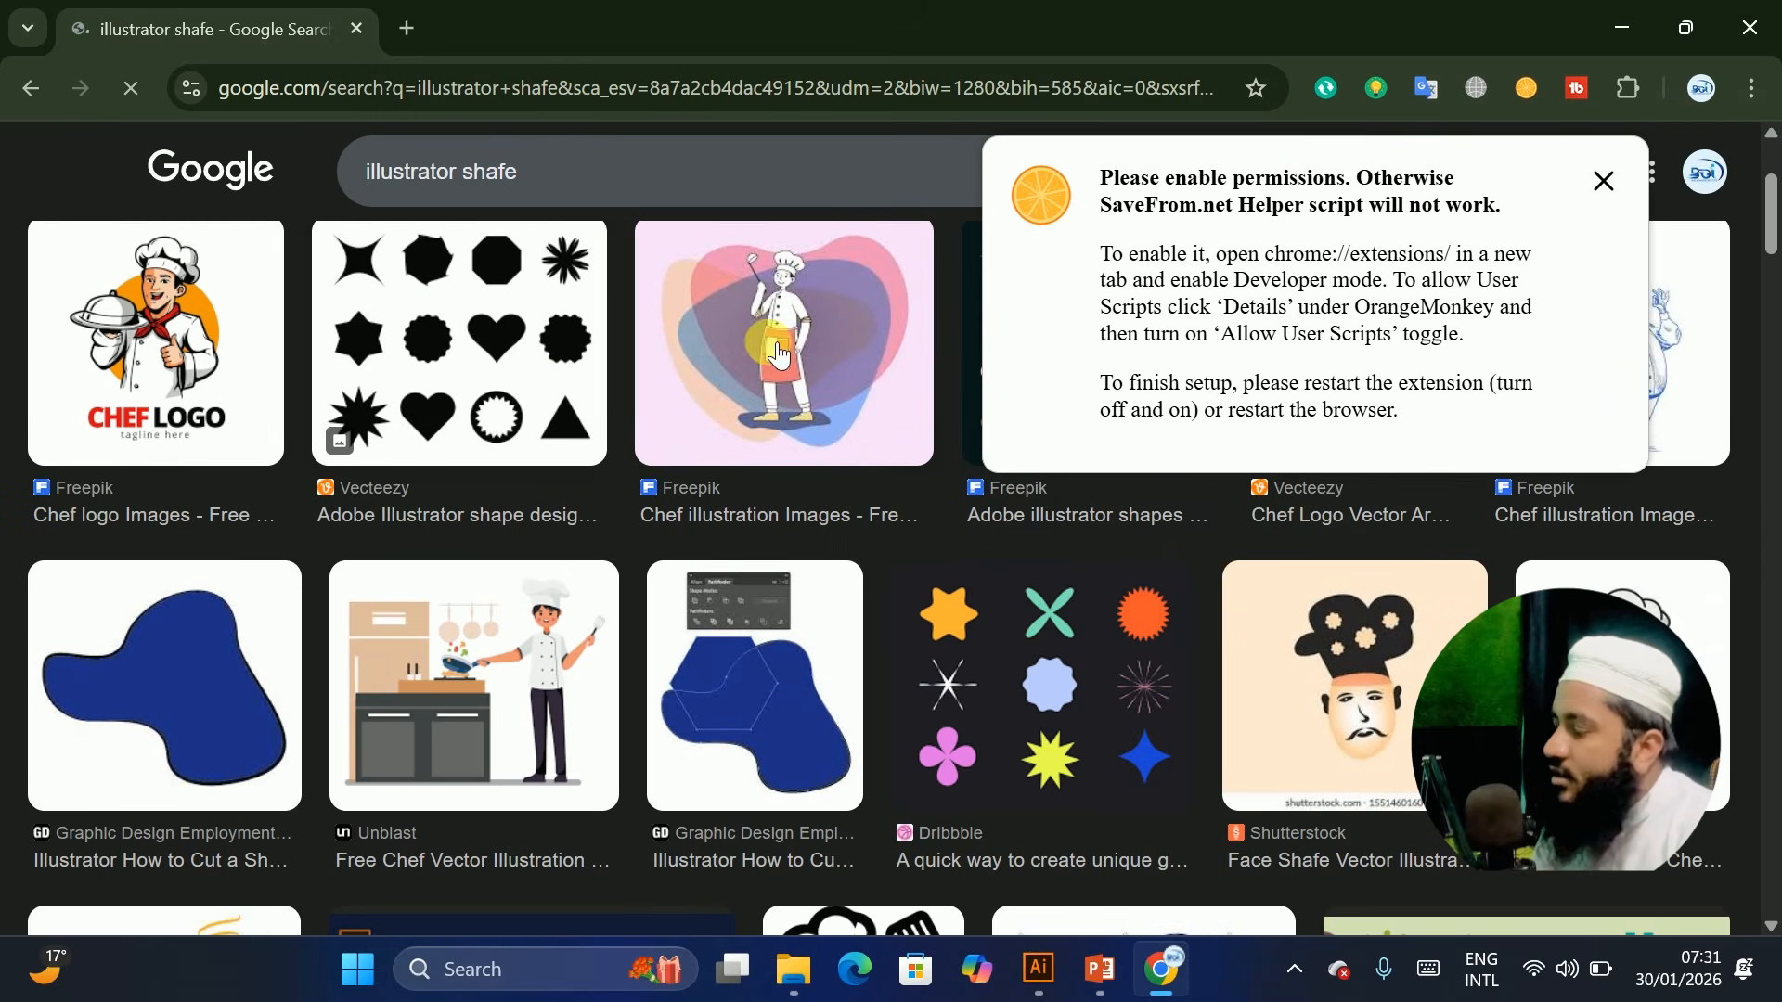
click(1598, 183)
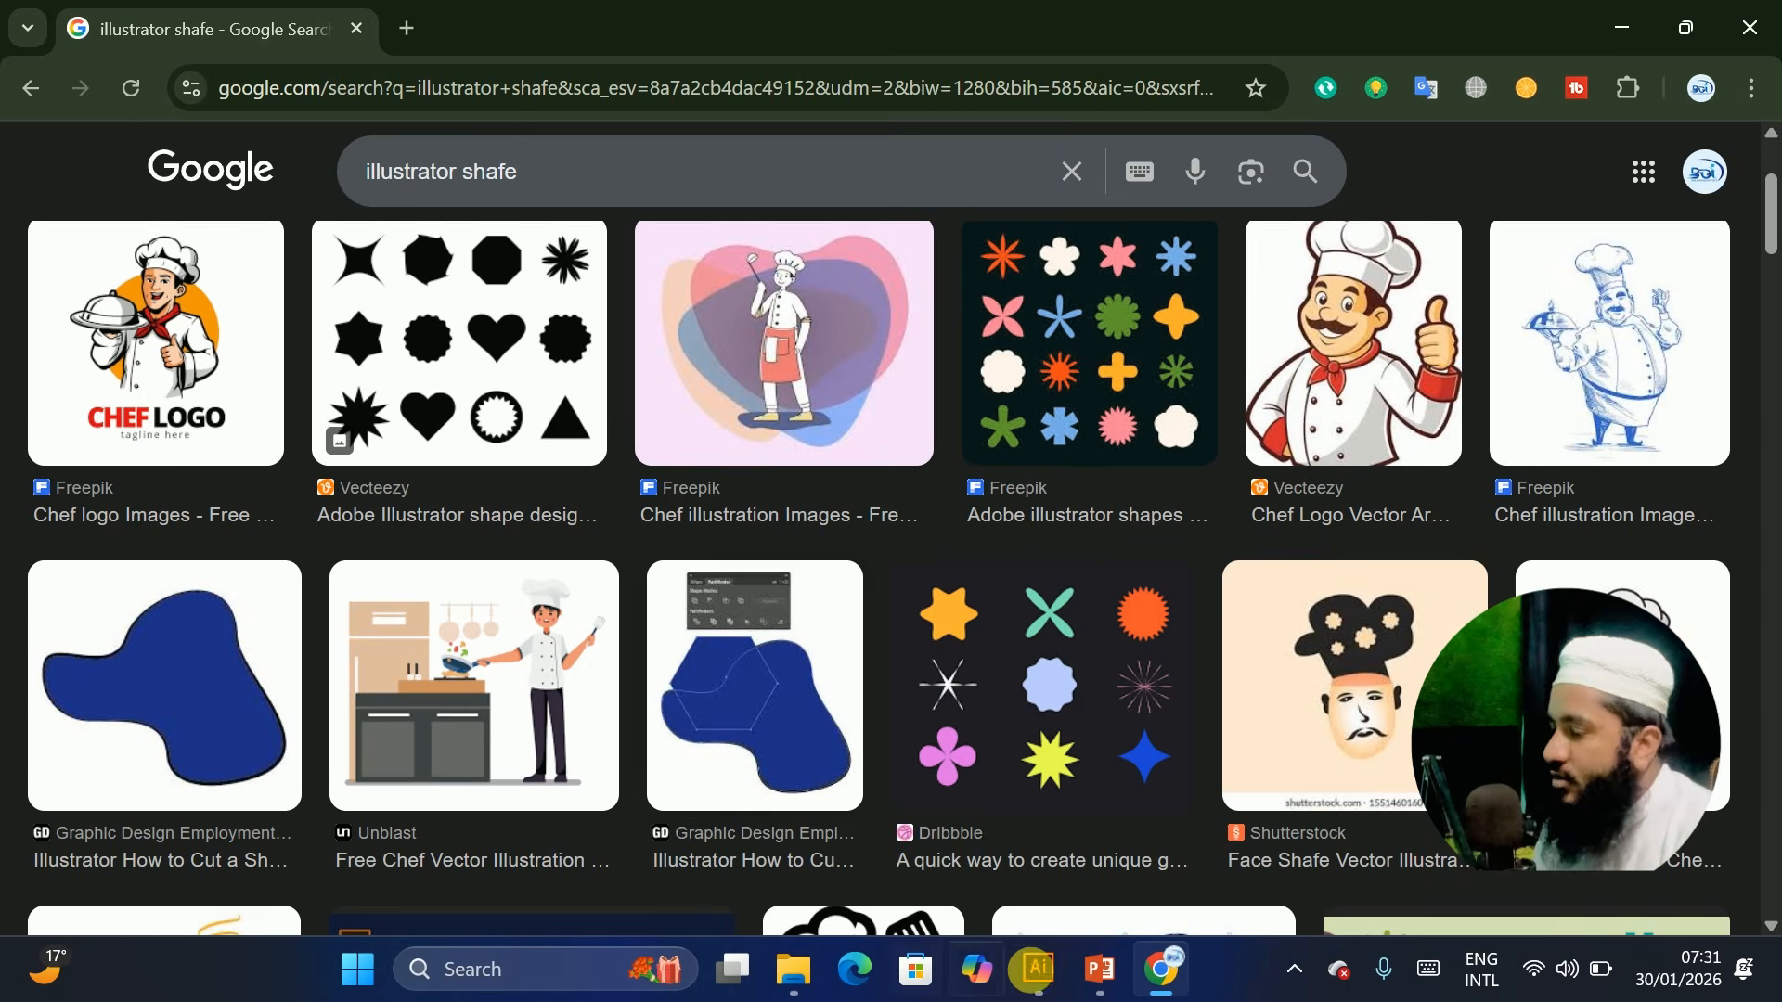
Switch to Illustrator, delete the dome and draw a tall, narrow rectangle with a 2 pt black stroke and no fill
click(1037, 971)
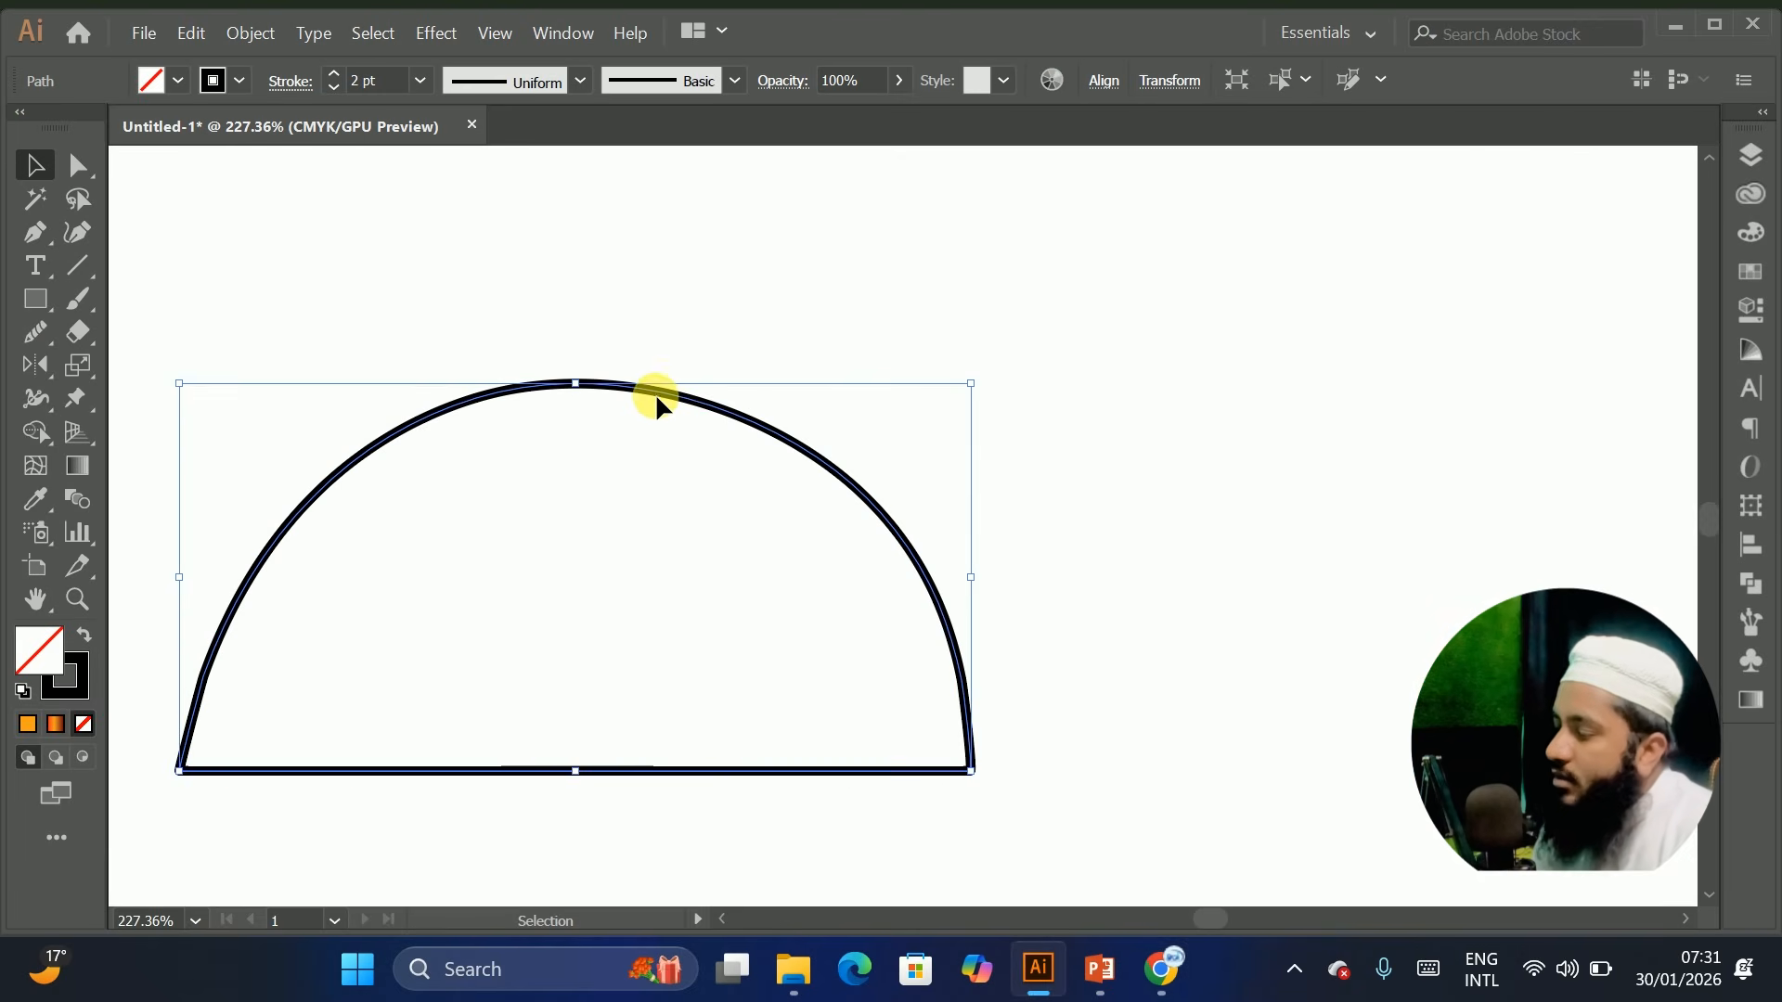
key(Delete)
right_click(37, 295)
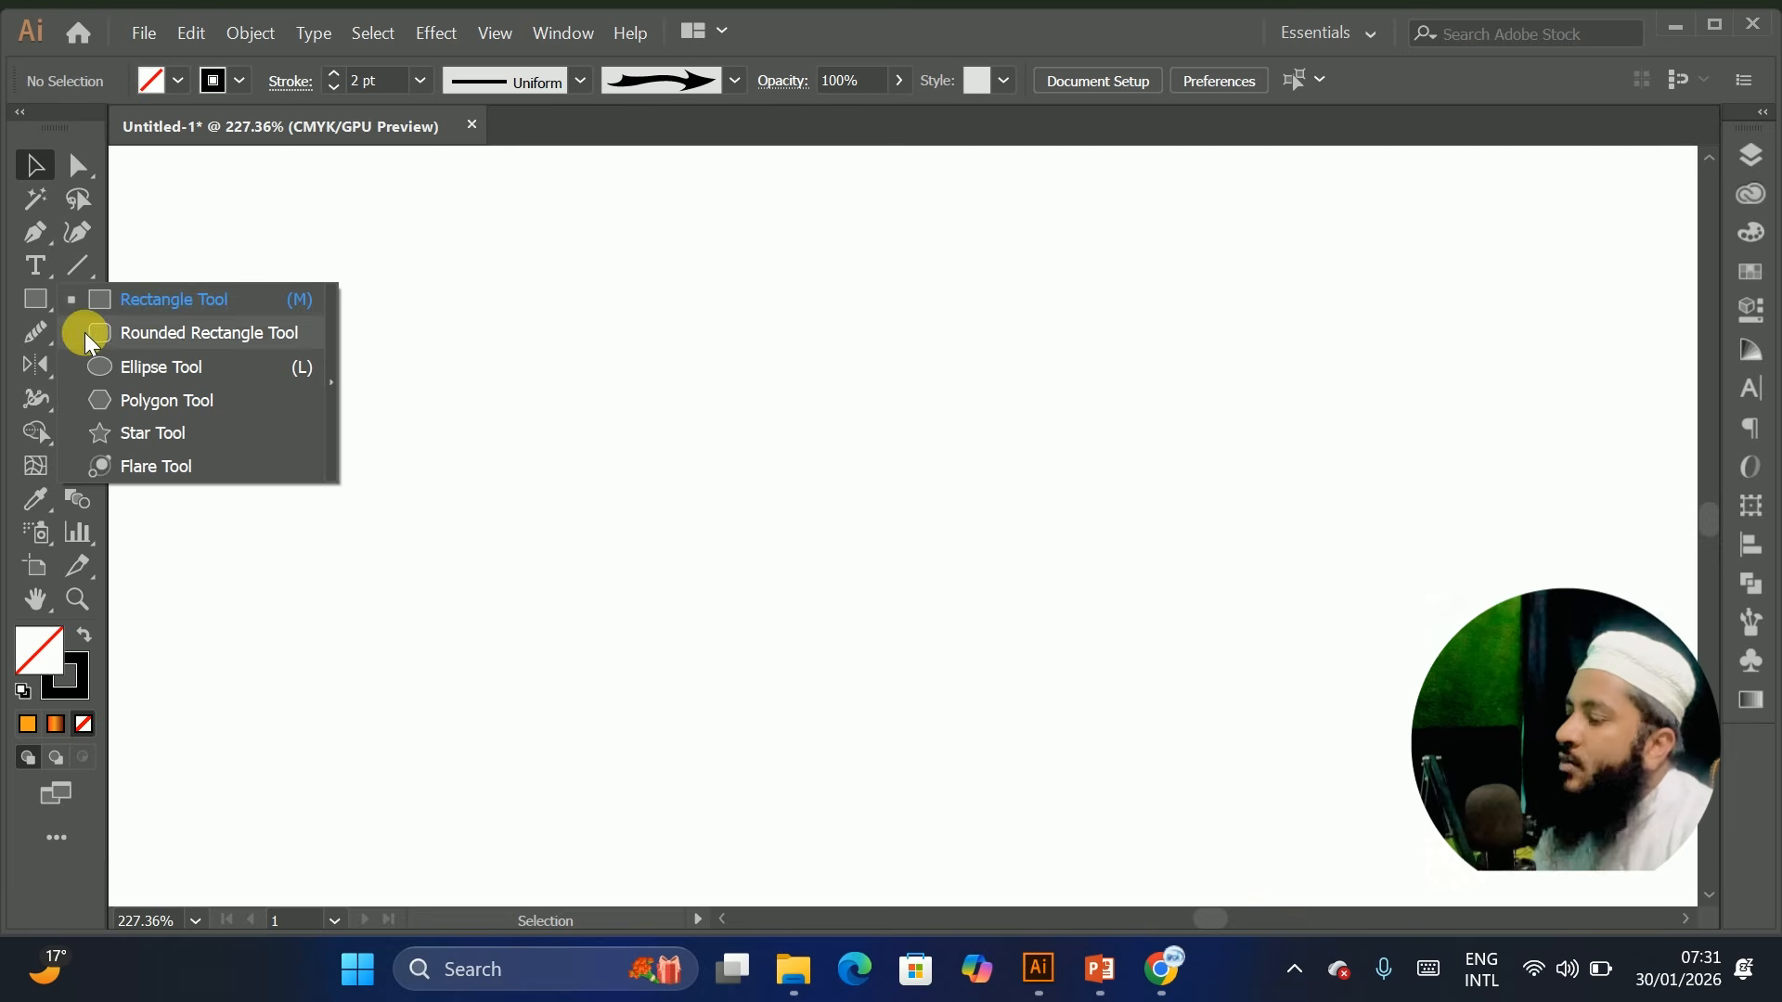
click(104, 297)
drag(741, 286, 887, 594)
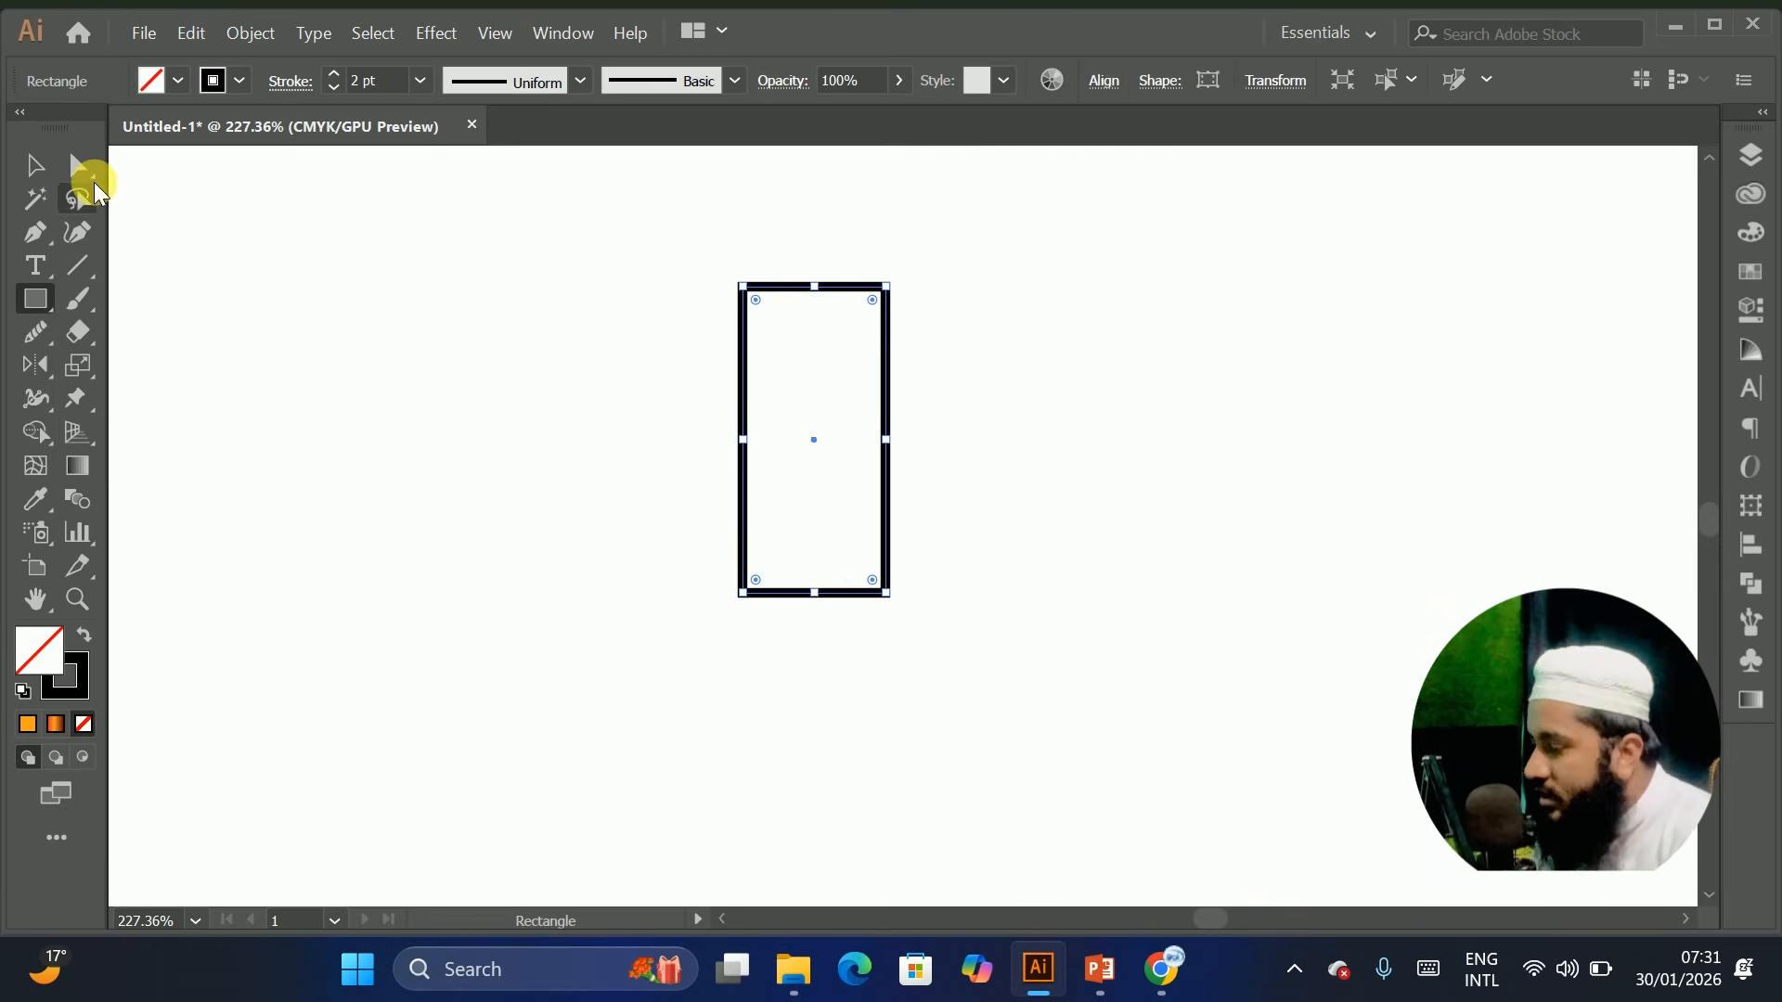
Swap the rectangle's fill and stroke for a solid black fill and fully round its two top corners into an arch
click(78, 166)
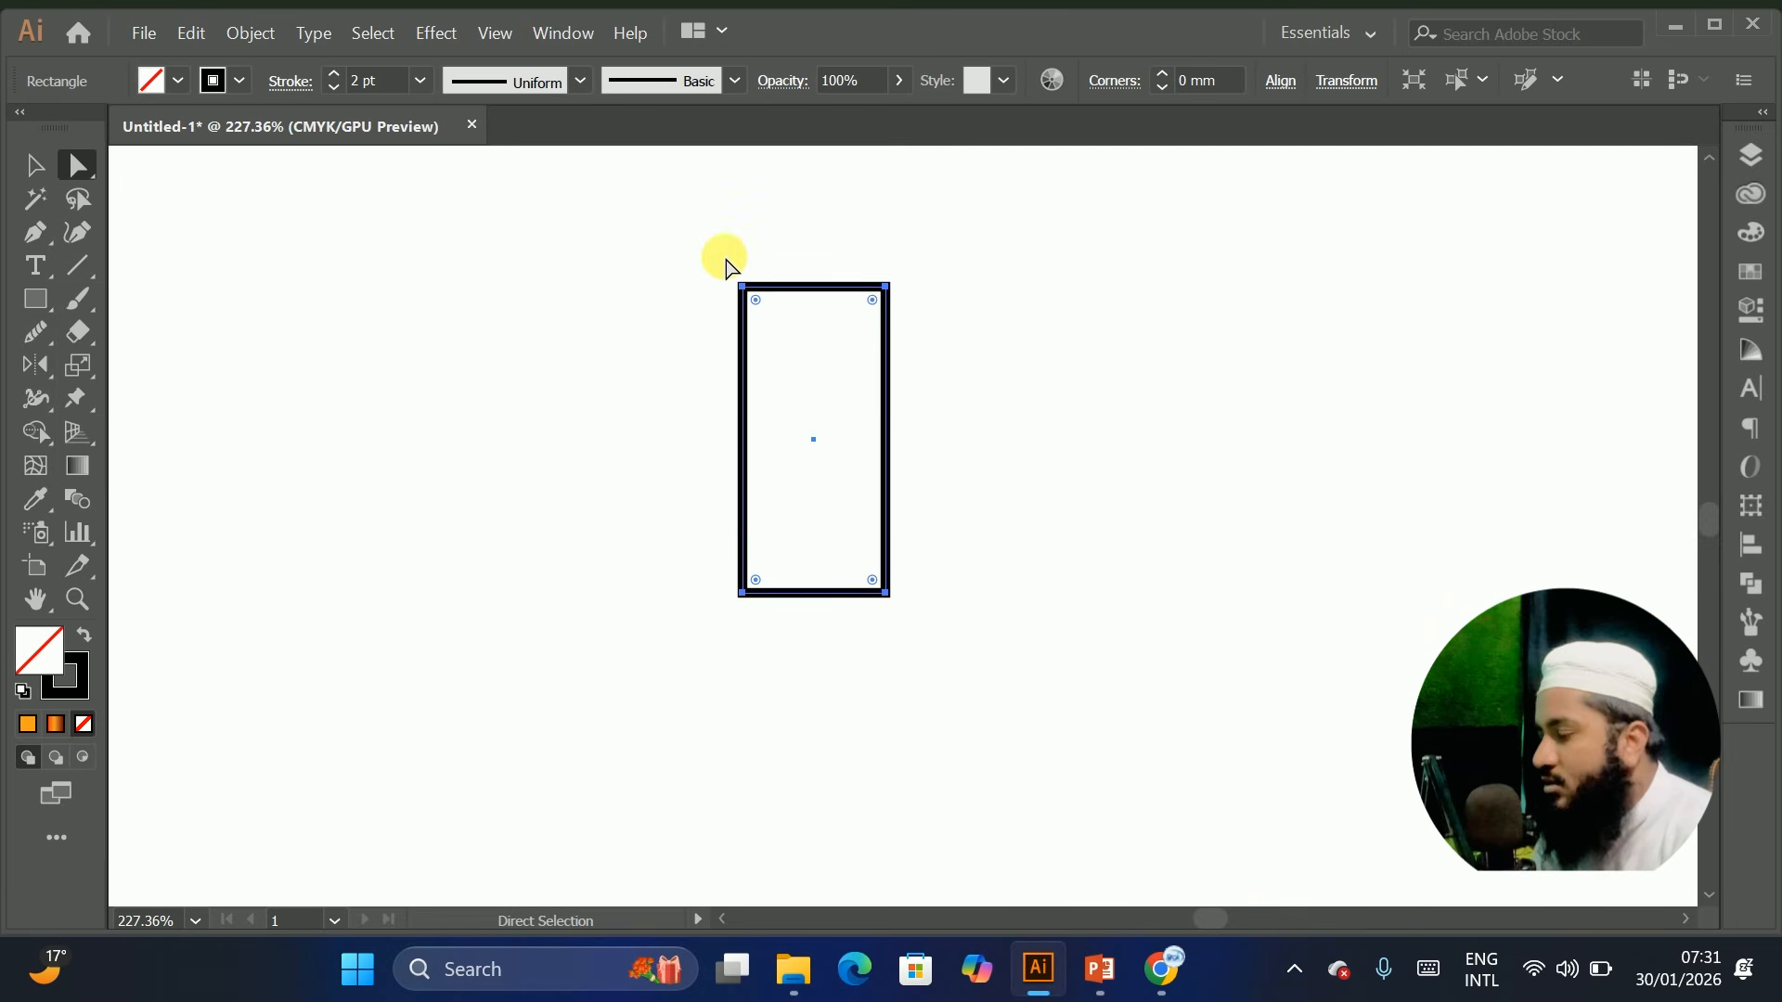
click(83, 634)
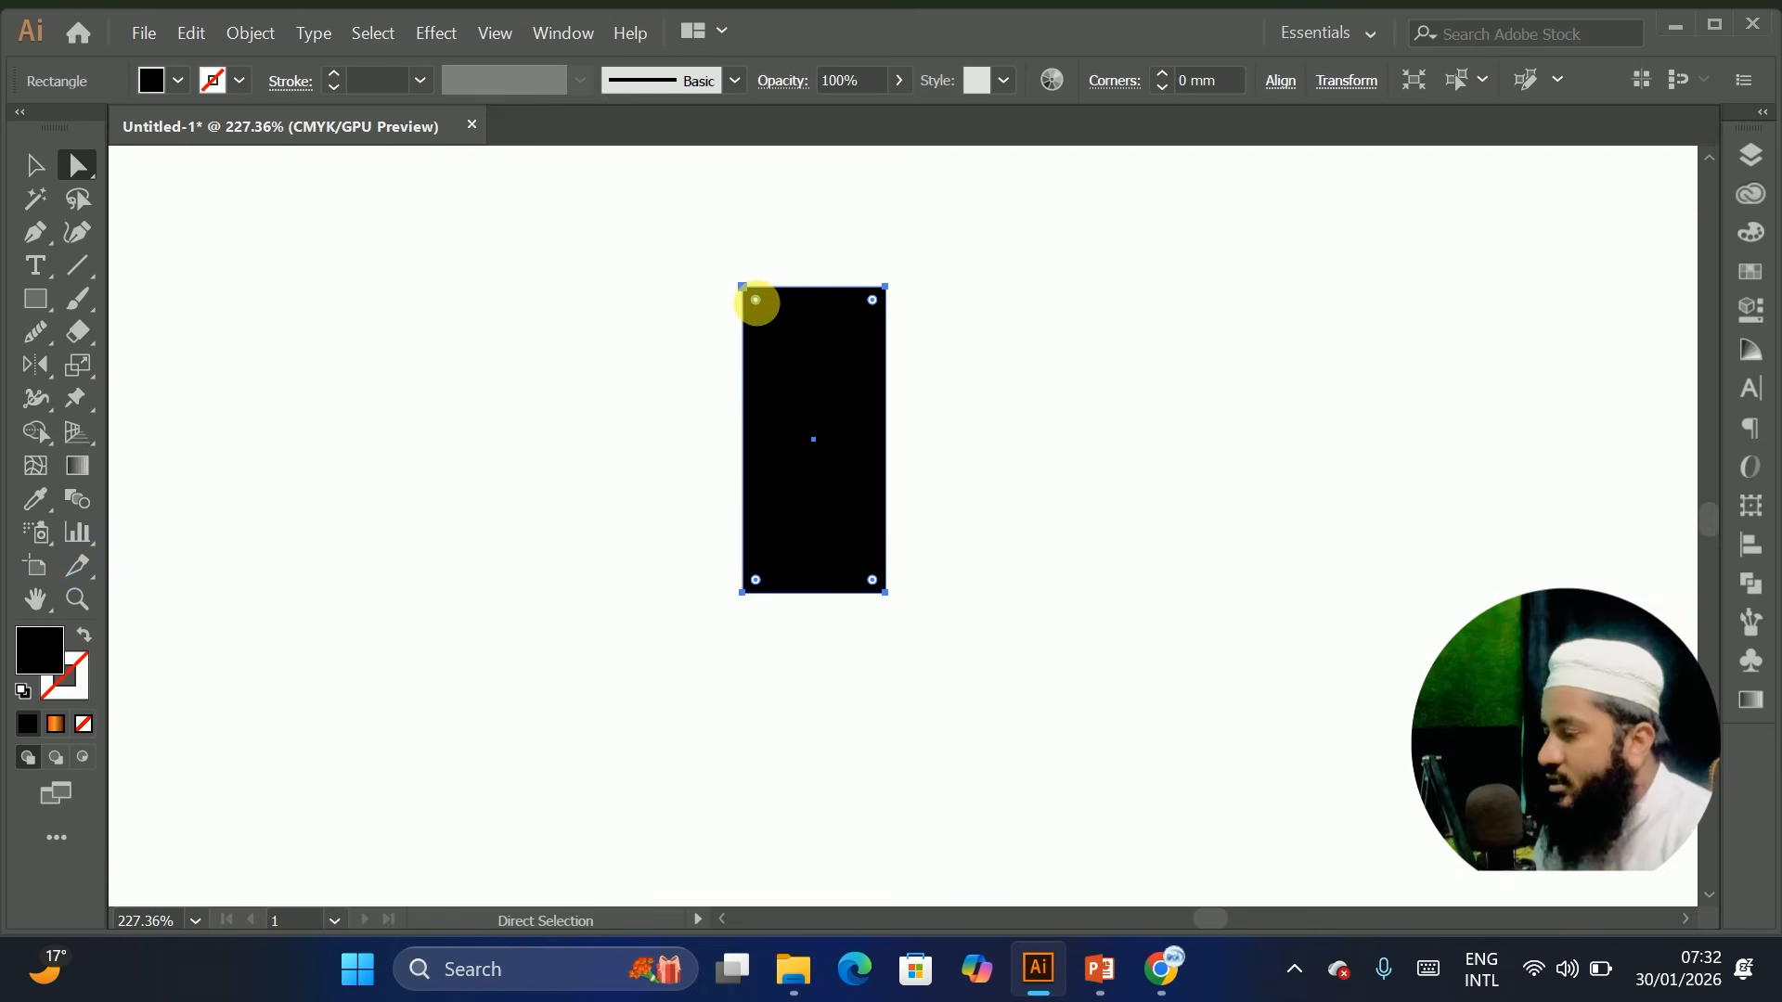
drag(872, 300, 840, 552)
click(1091, 436)
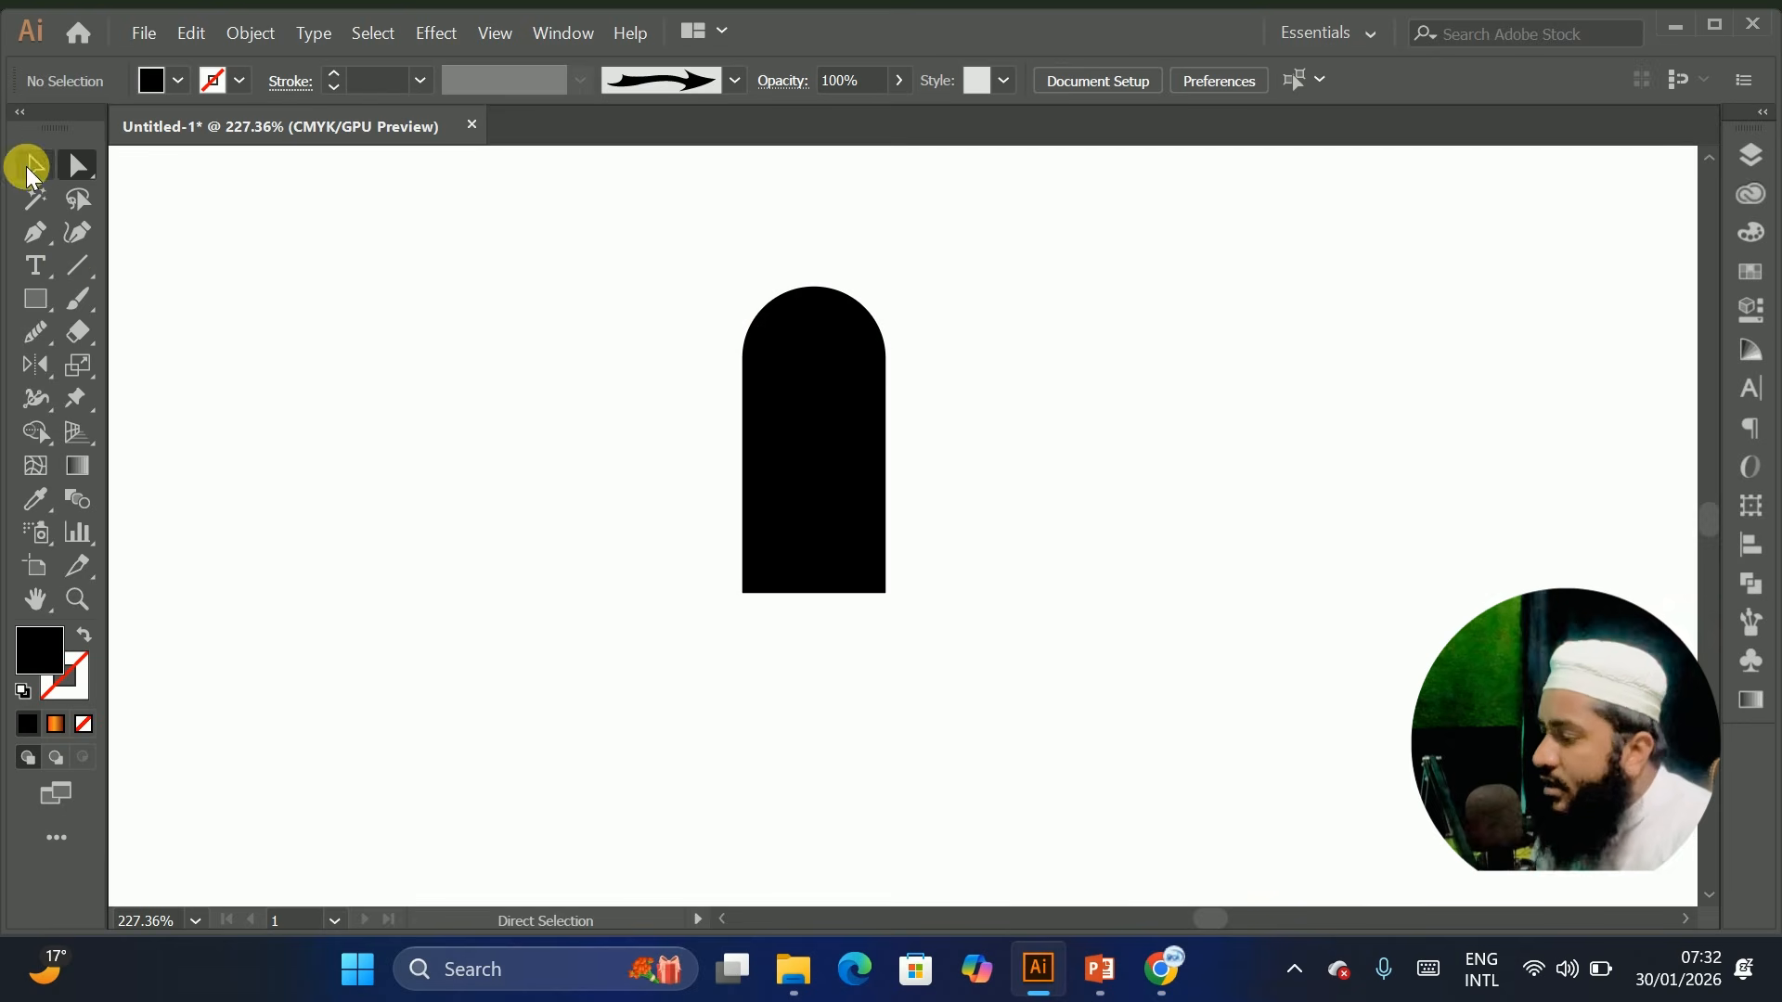
Move the arch shape, rotate it diagonally counterclockwise, and create a reflected copy across the vertical axis
drag(815, 366, 712, 409)
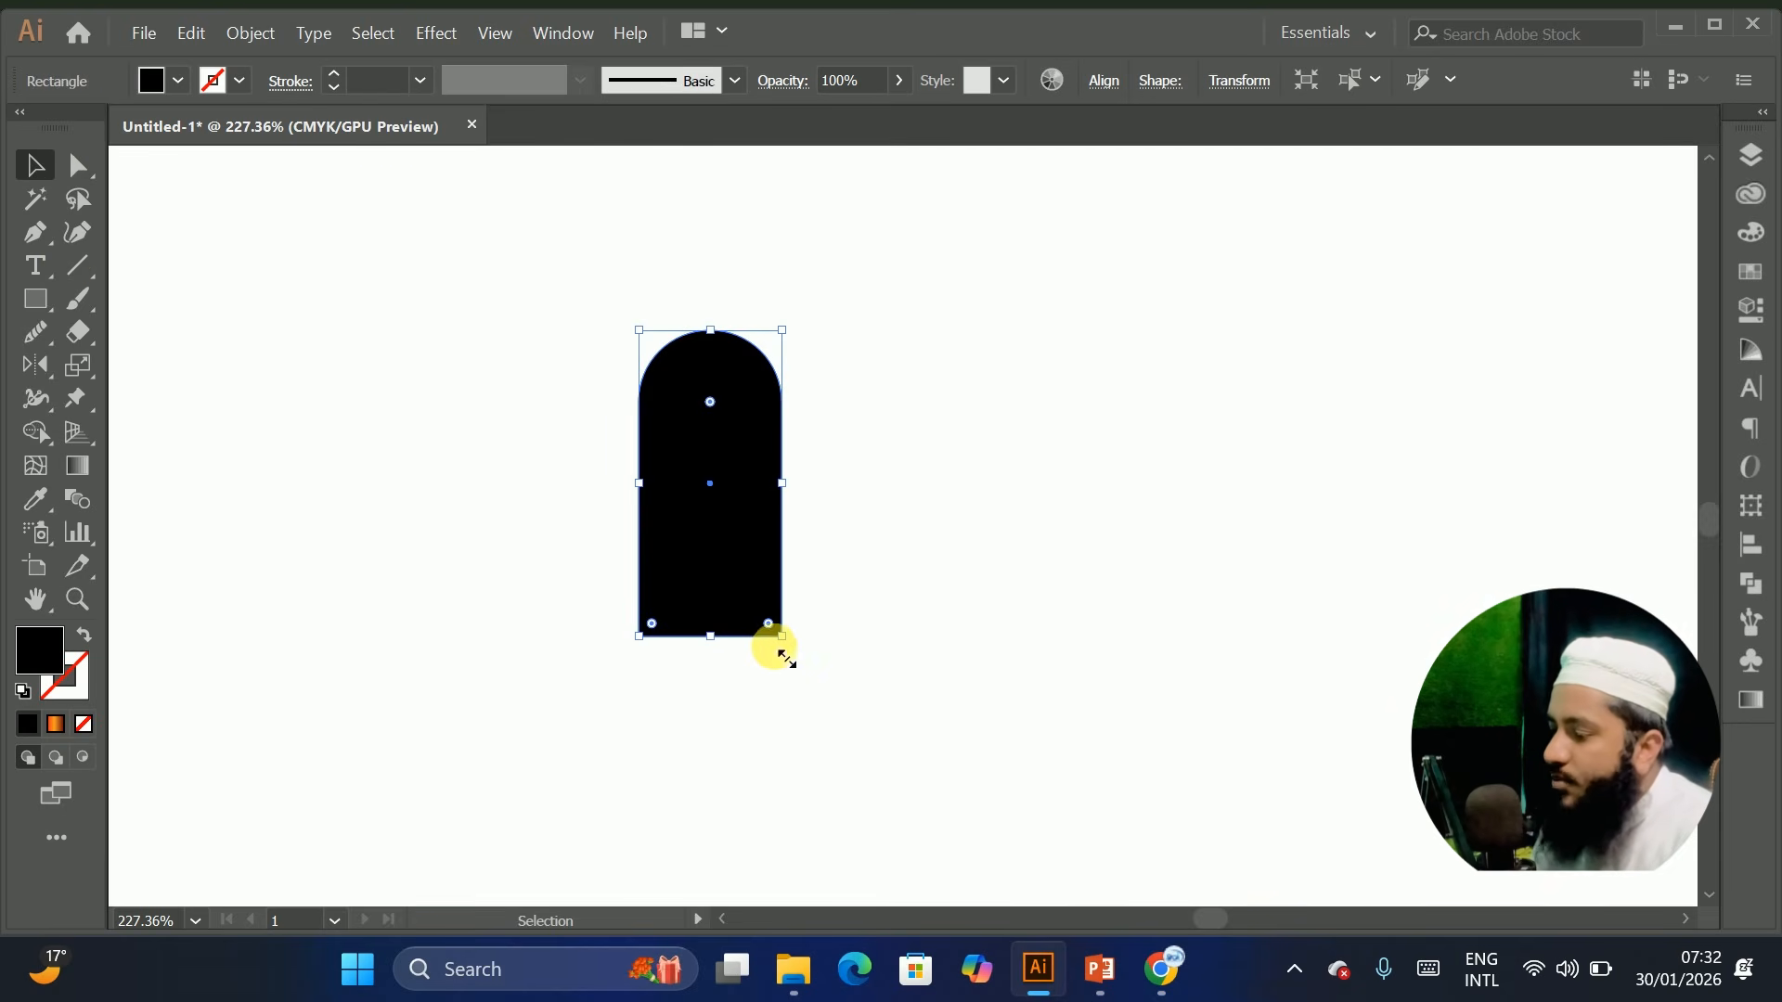
drag(786, 649, 905, 570)
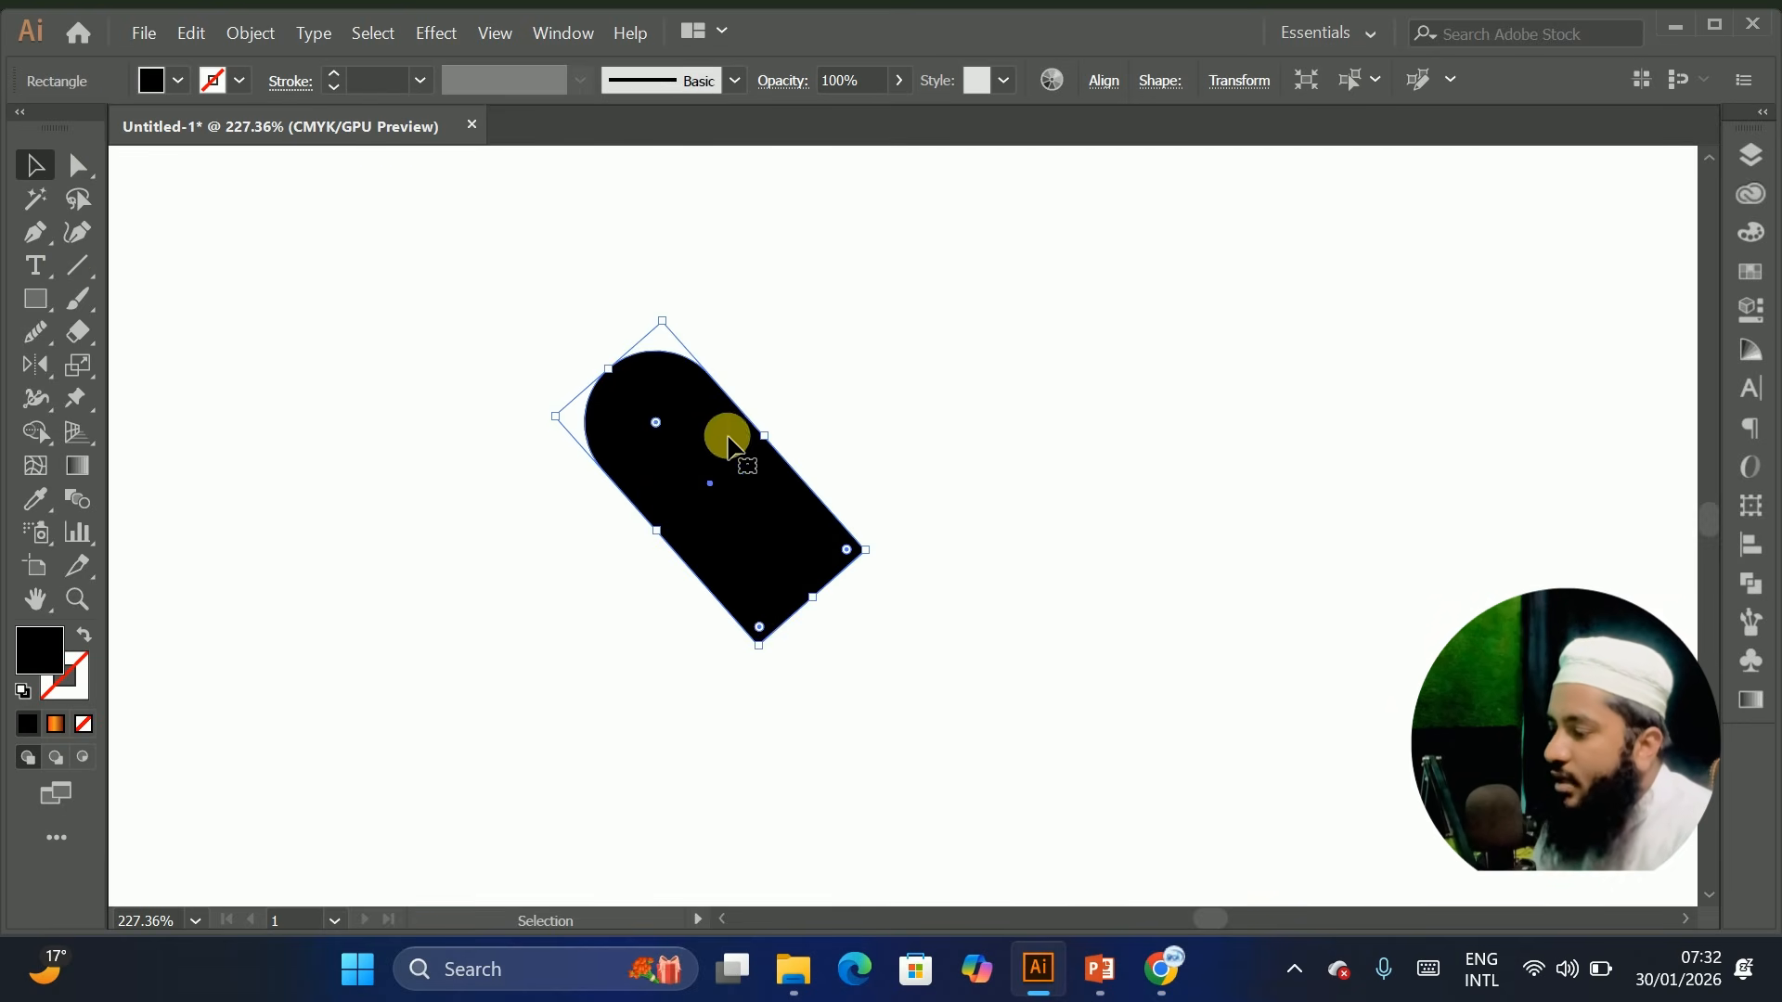
click(35, 364)
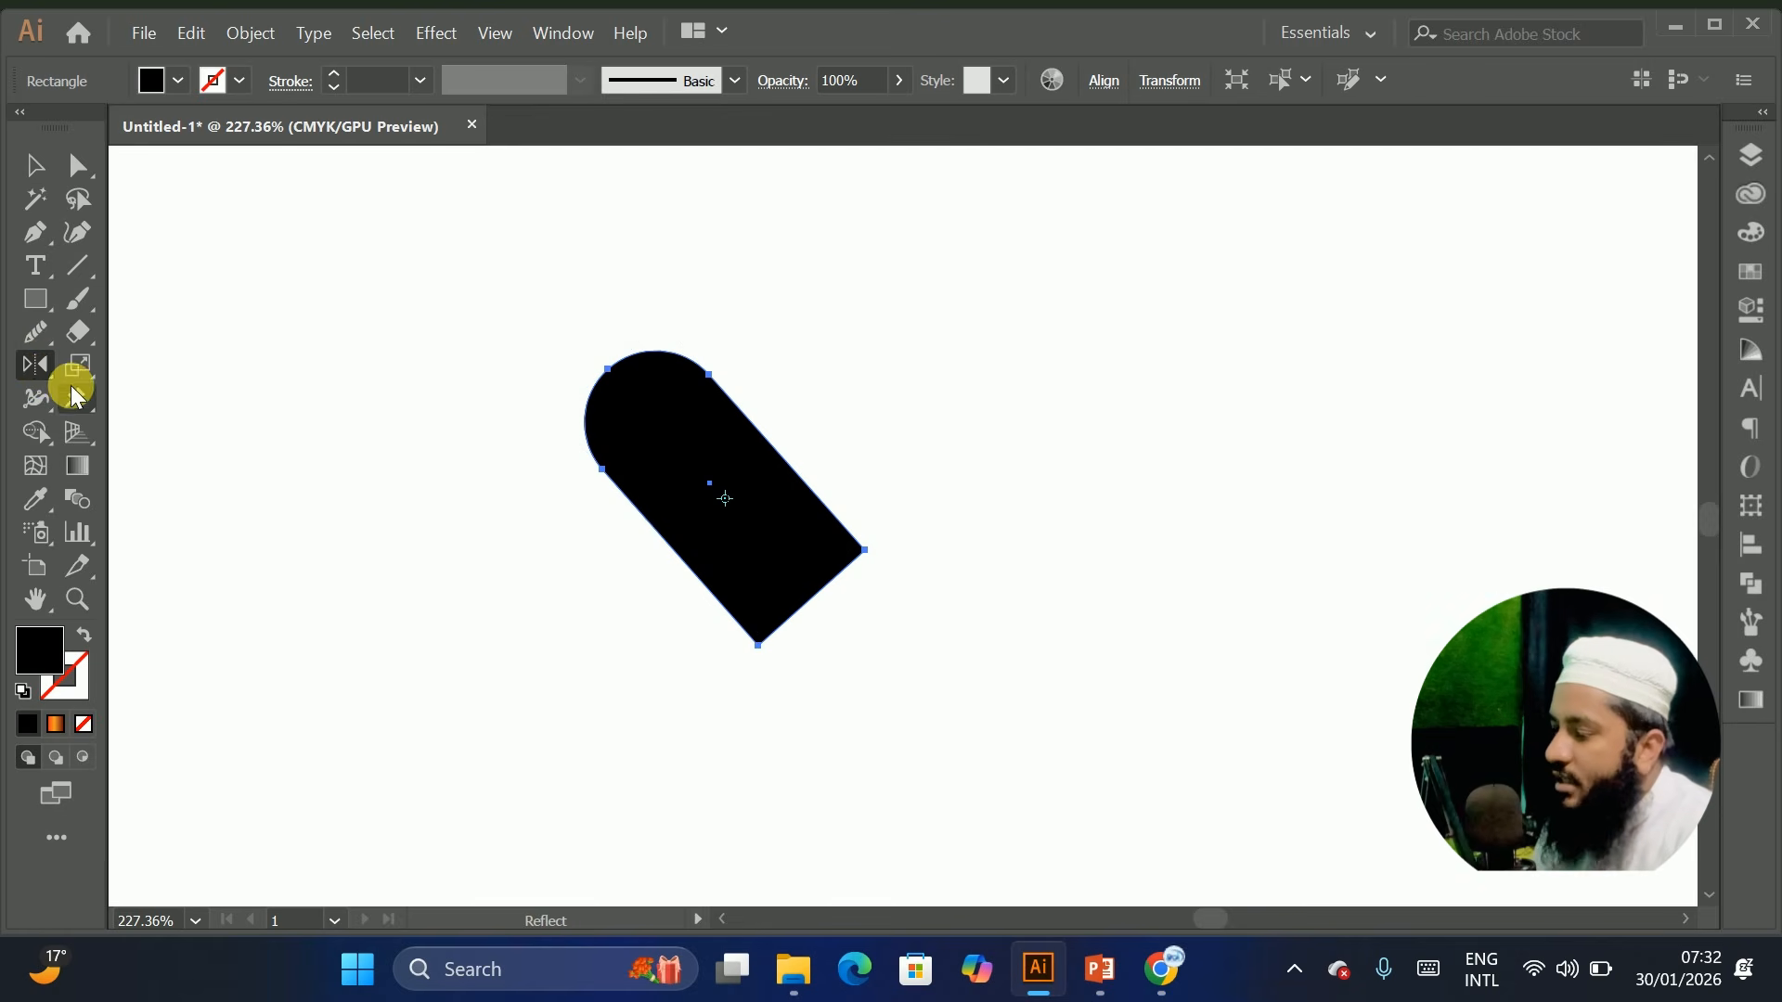
double_click(34, 360)
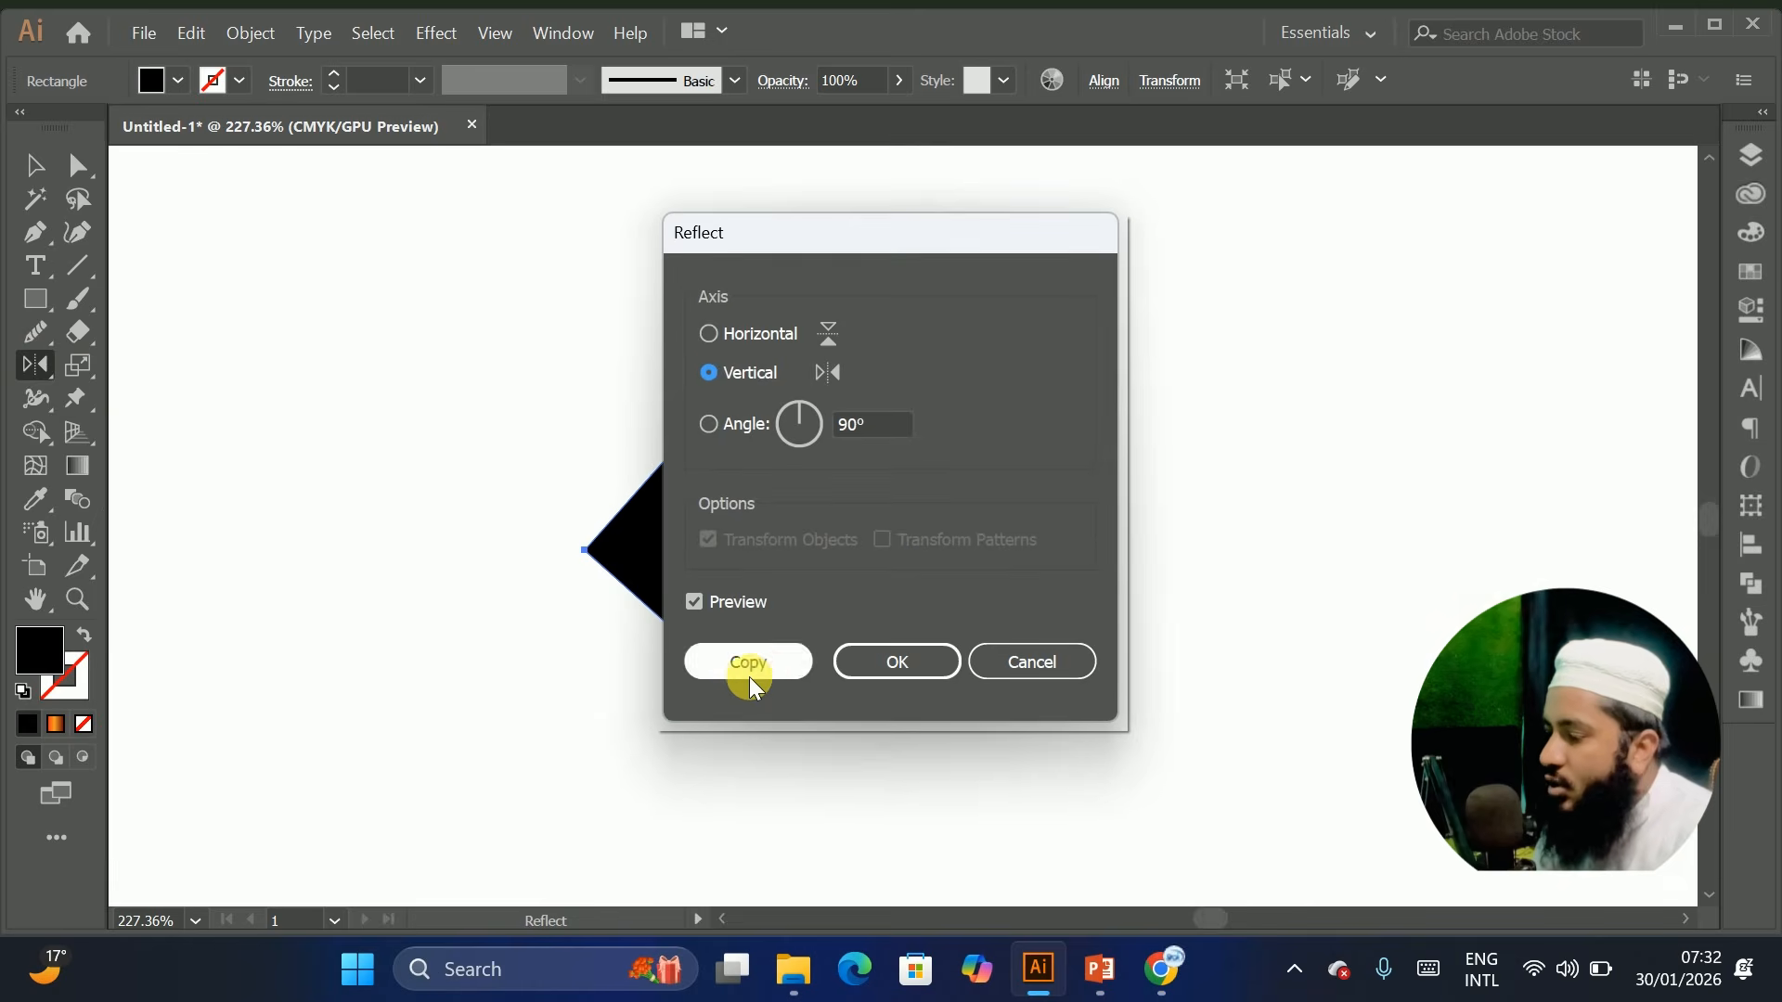
click(748, 663)
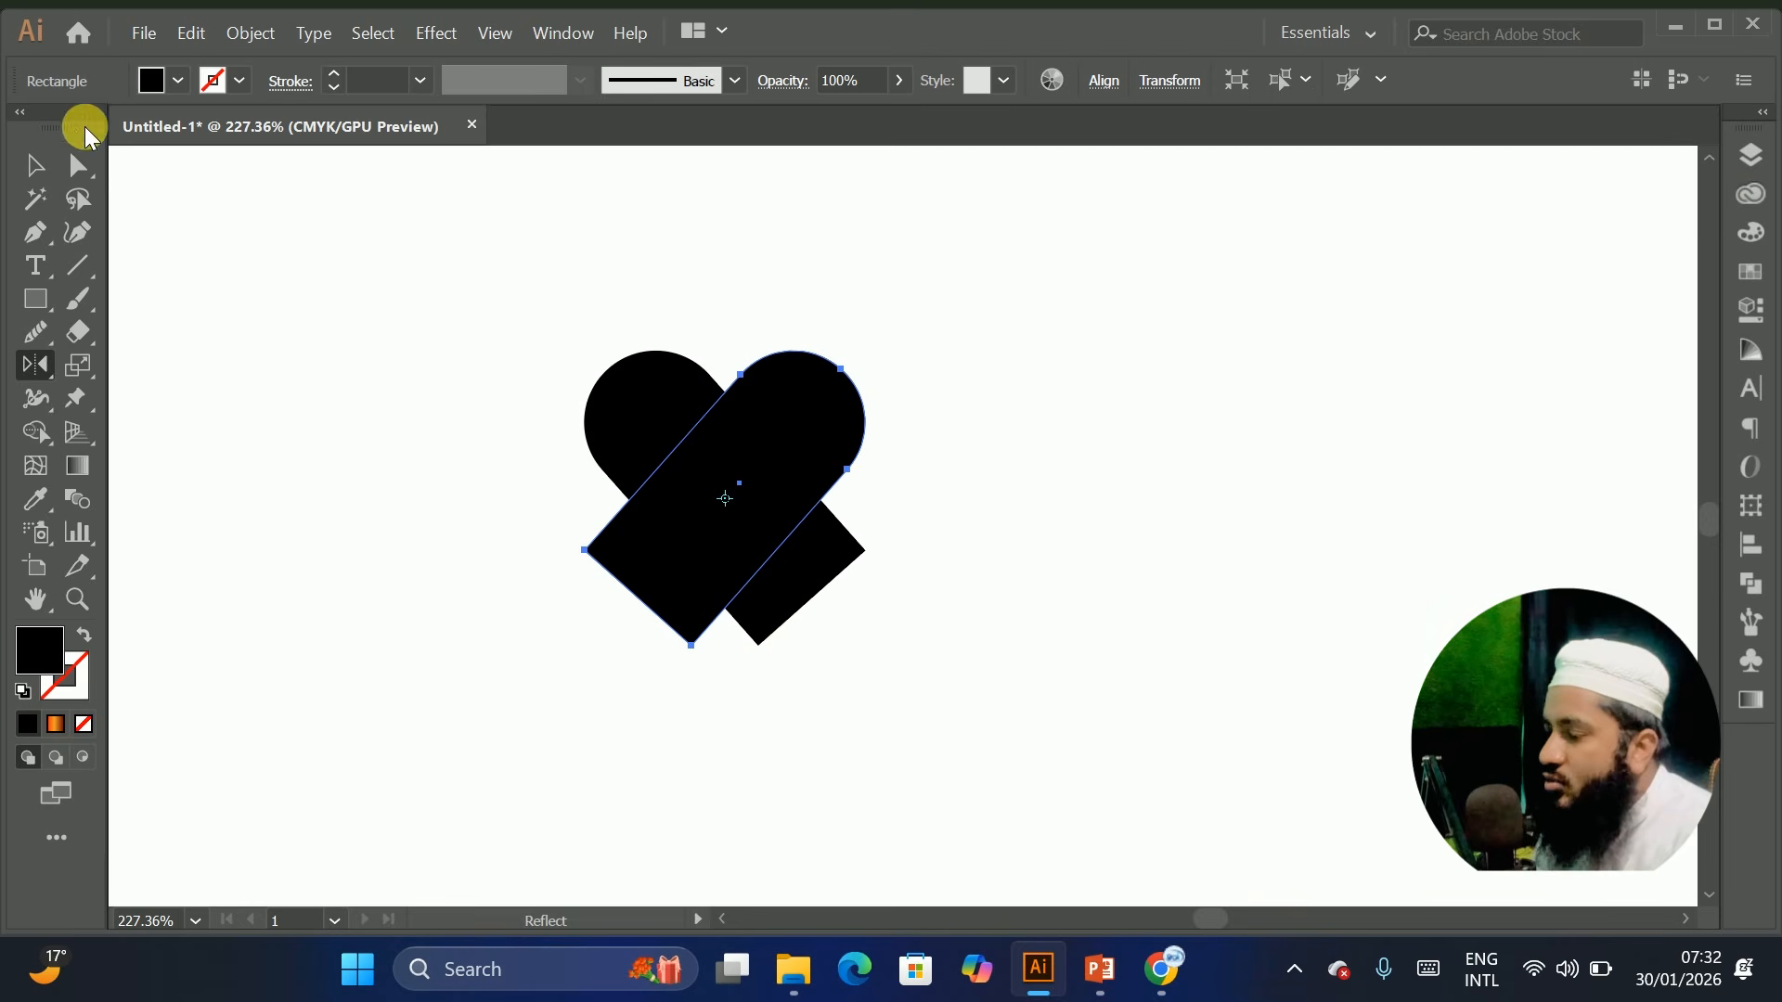
Select both crossed shapes and remove the two protruding lower ends with the Shape Builder tool to form a heart
click(37, 164)
click(1026, 418)
drag(470, 290, 949, 564)
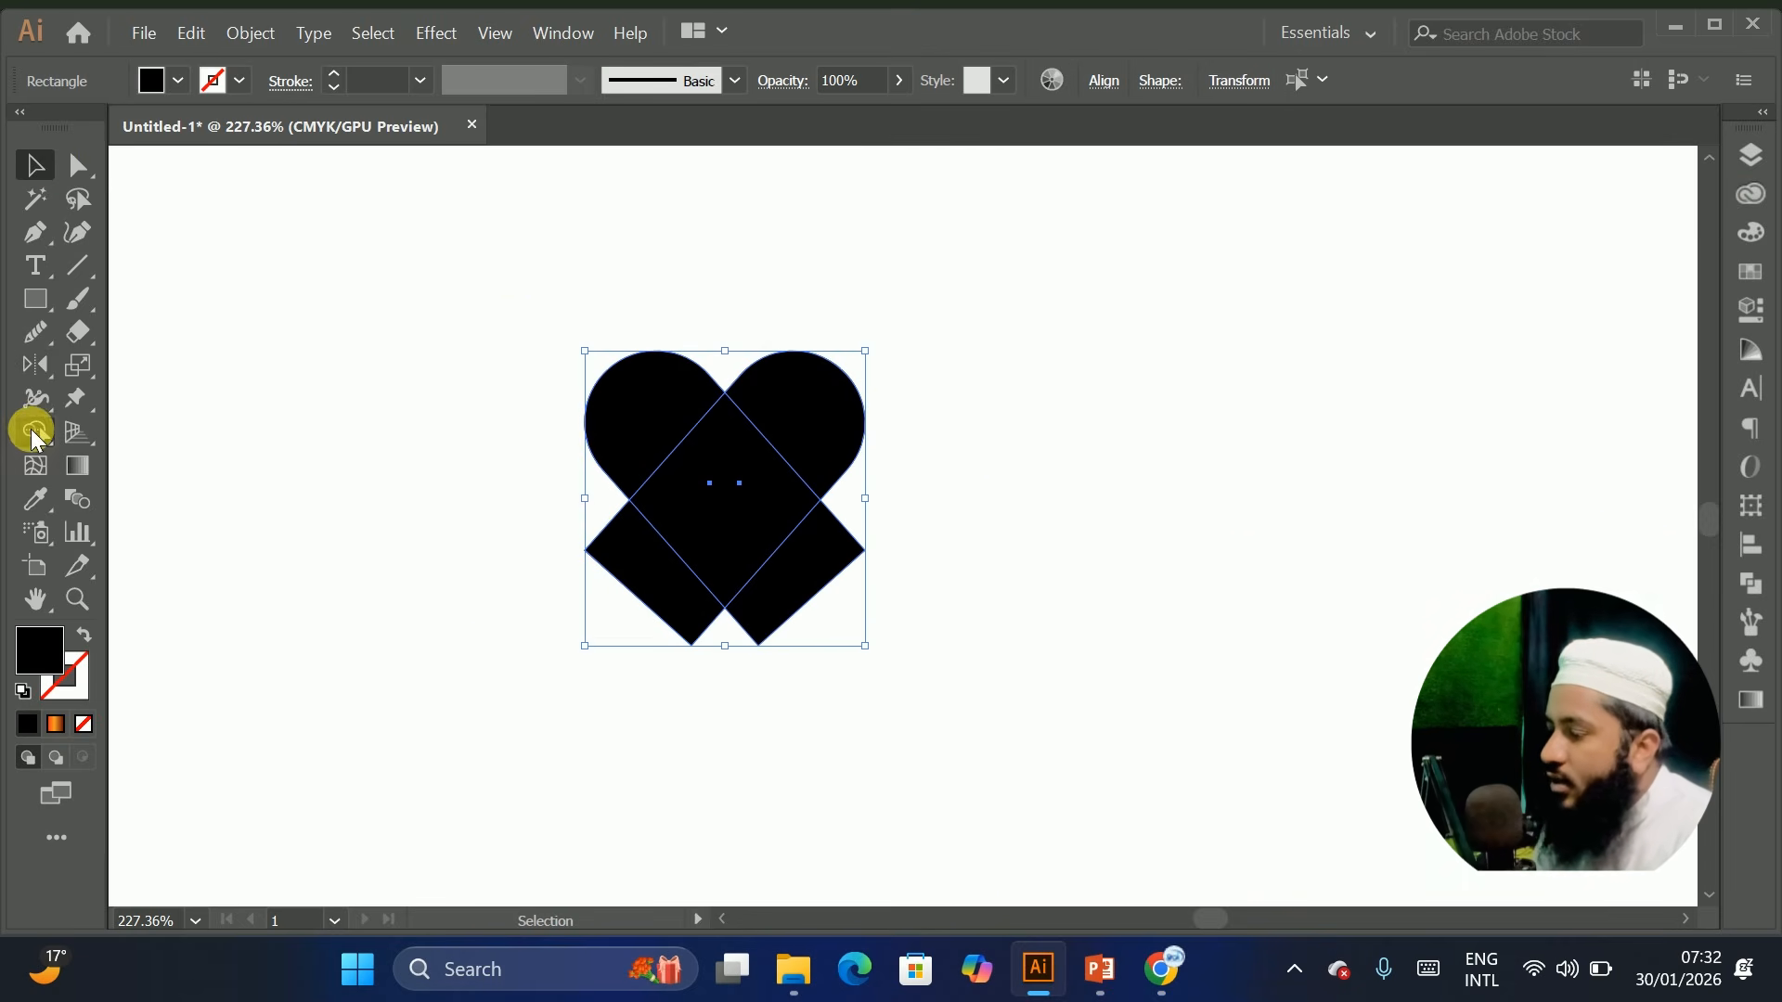
click(34, 433)
alt+click(607, 608)
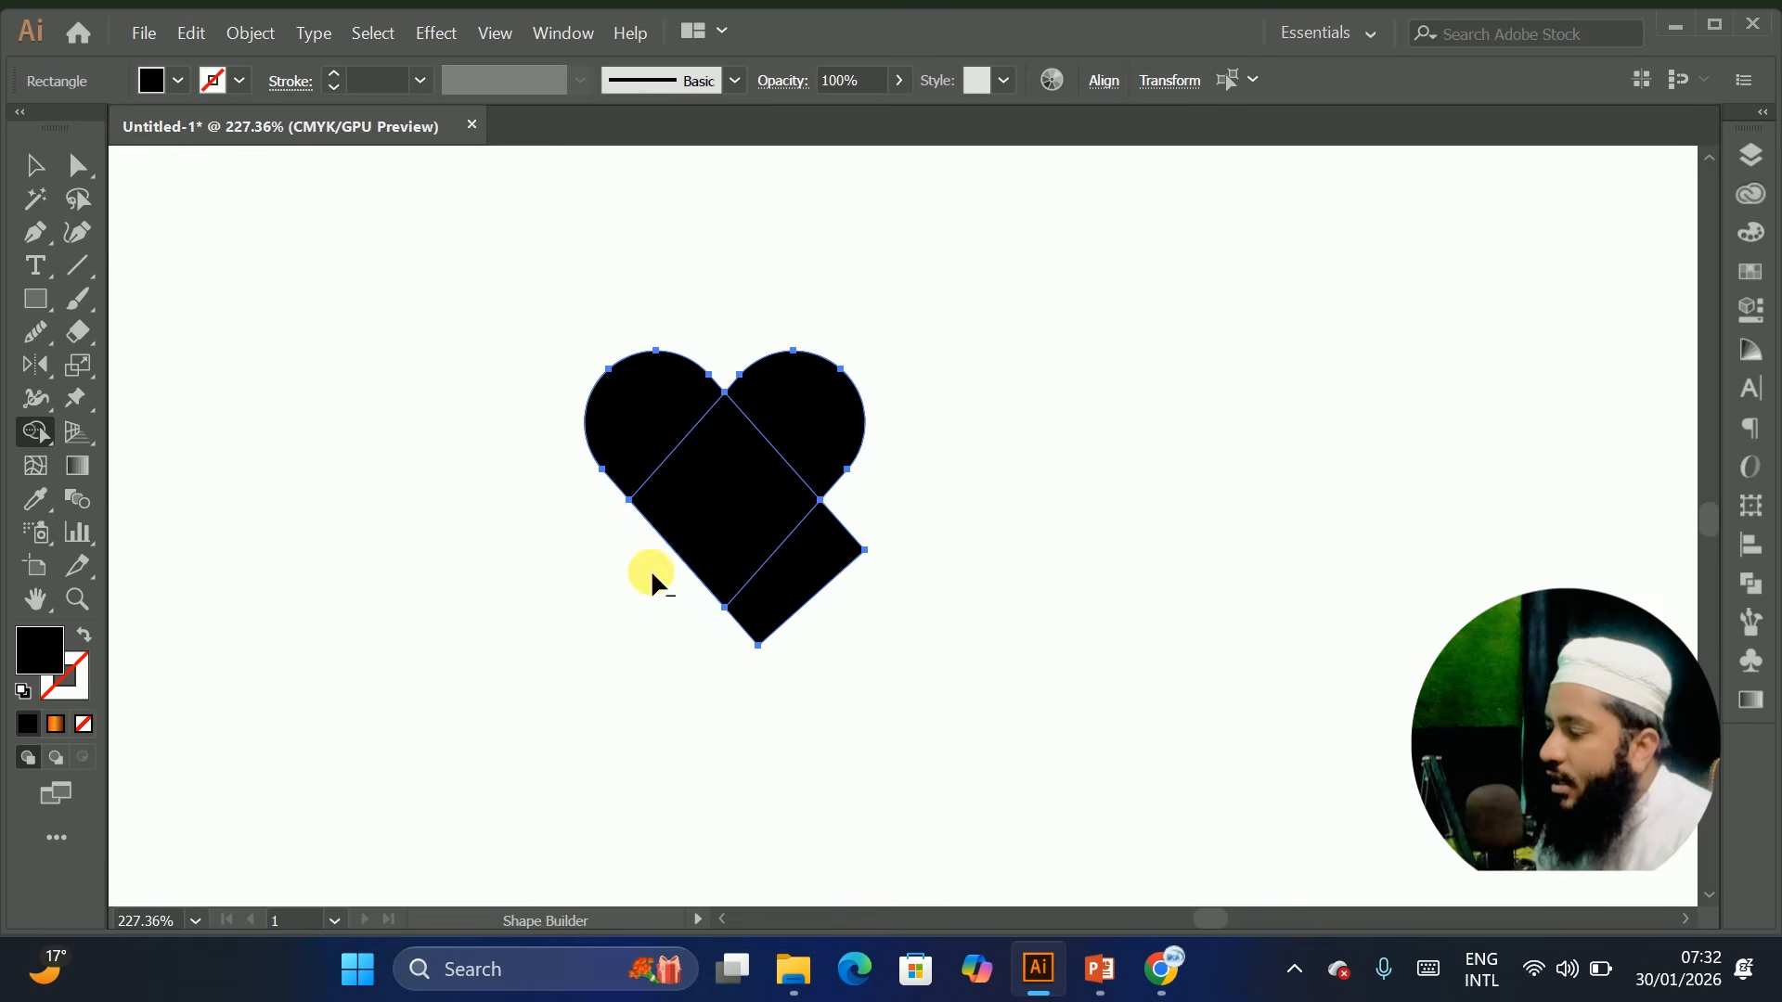
alt+click(833, 570)
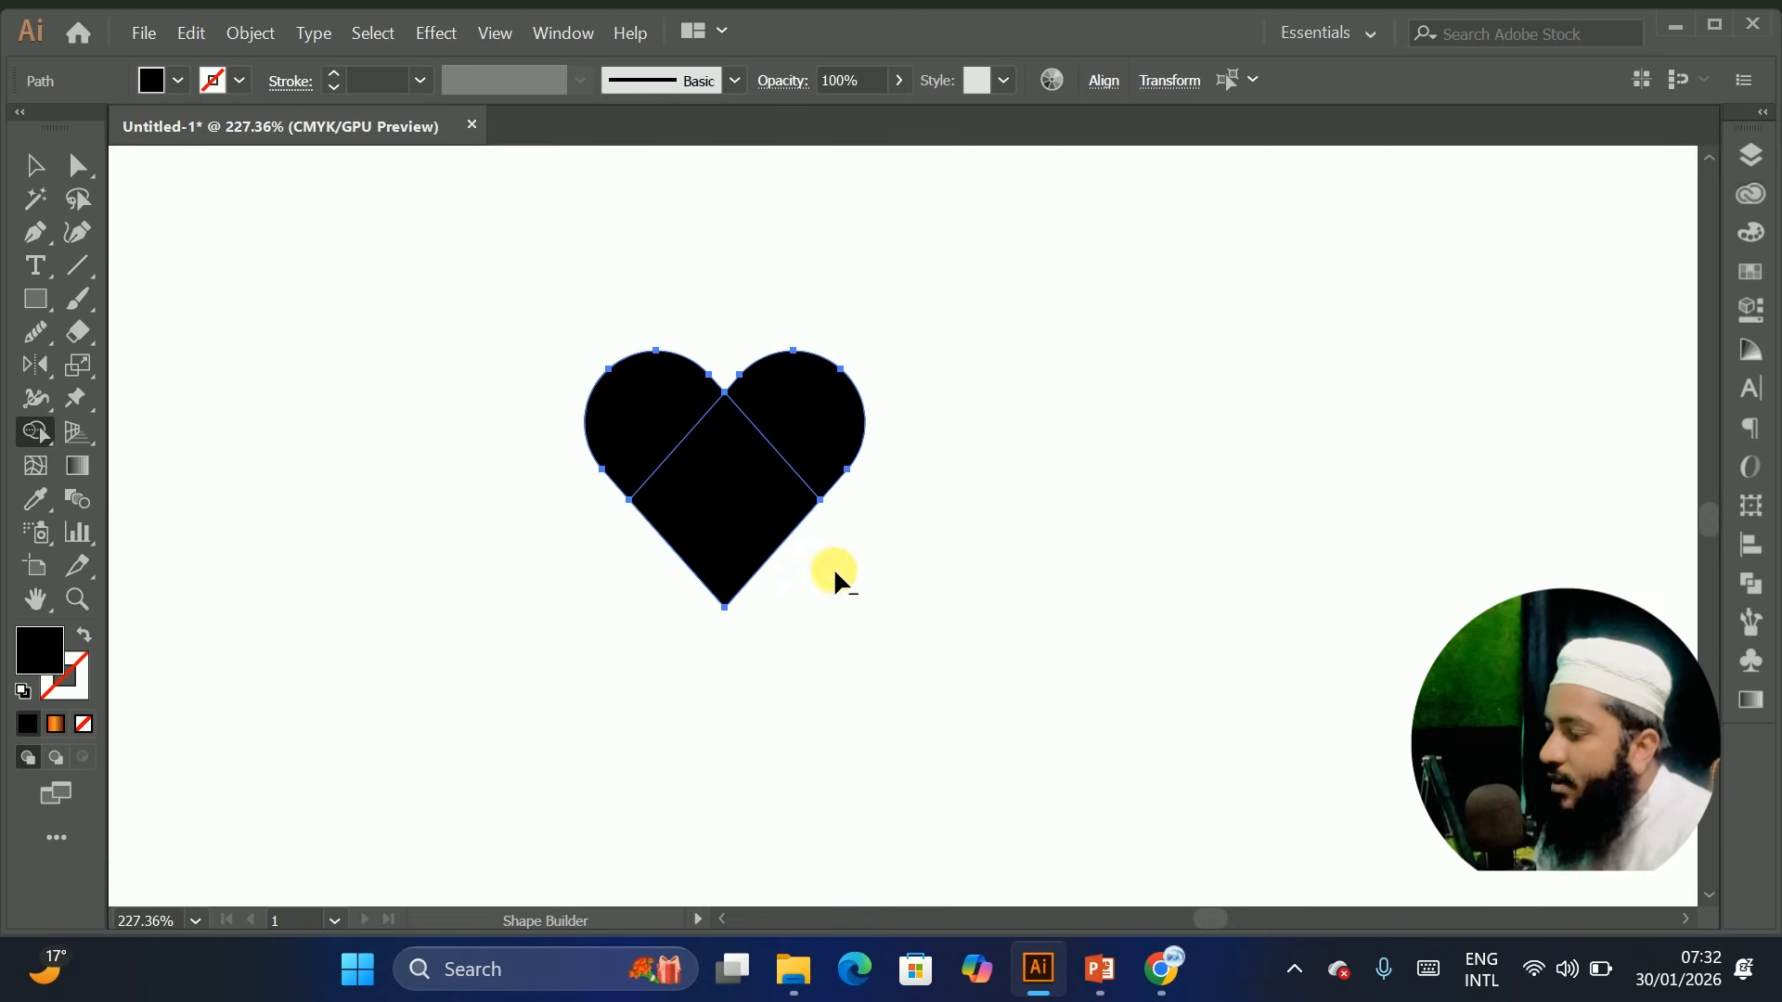
Try moving the heart's right half away from the left half, and undo the move
click(37, 167)
click(1094, 298)
drag(767, 426, 1077, 392)
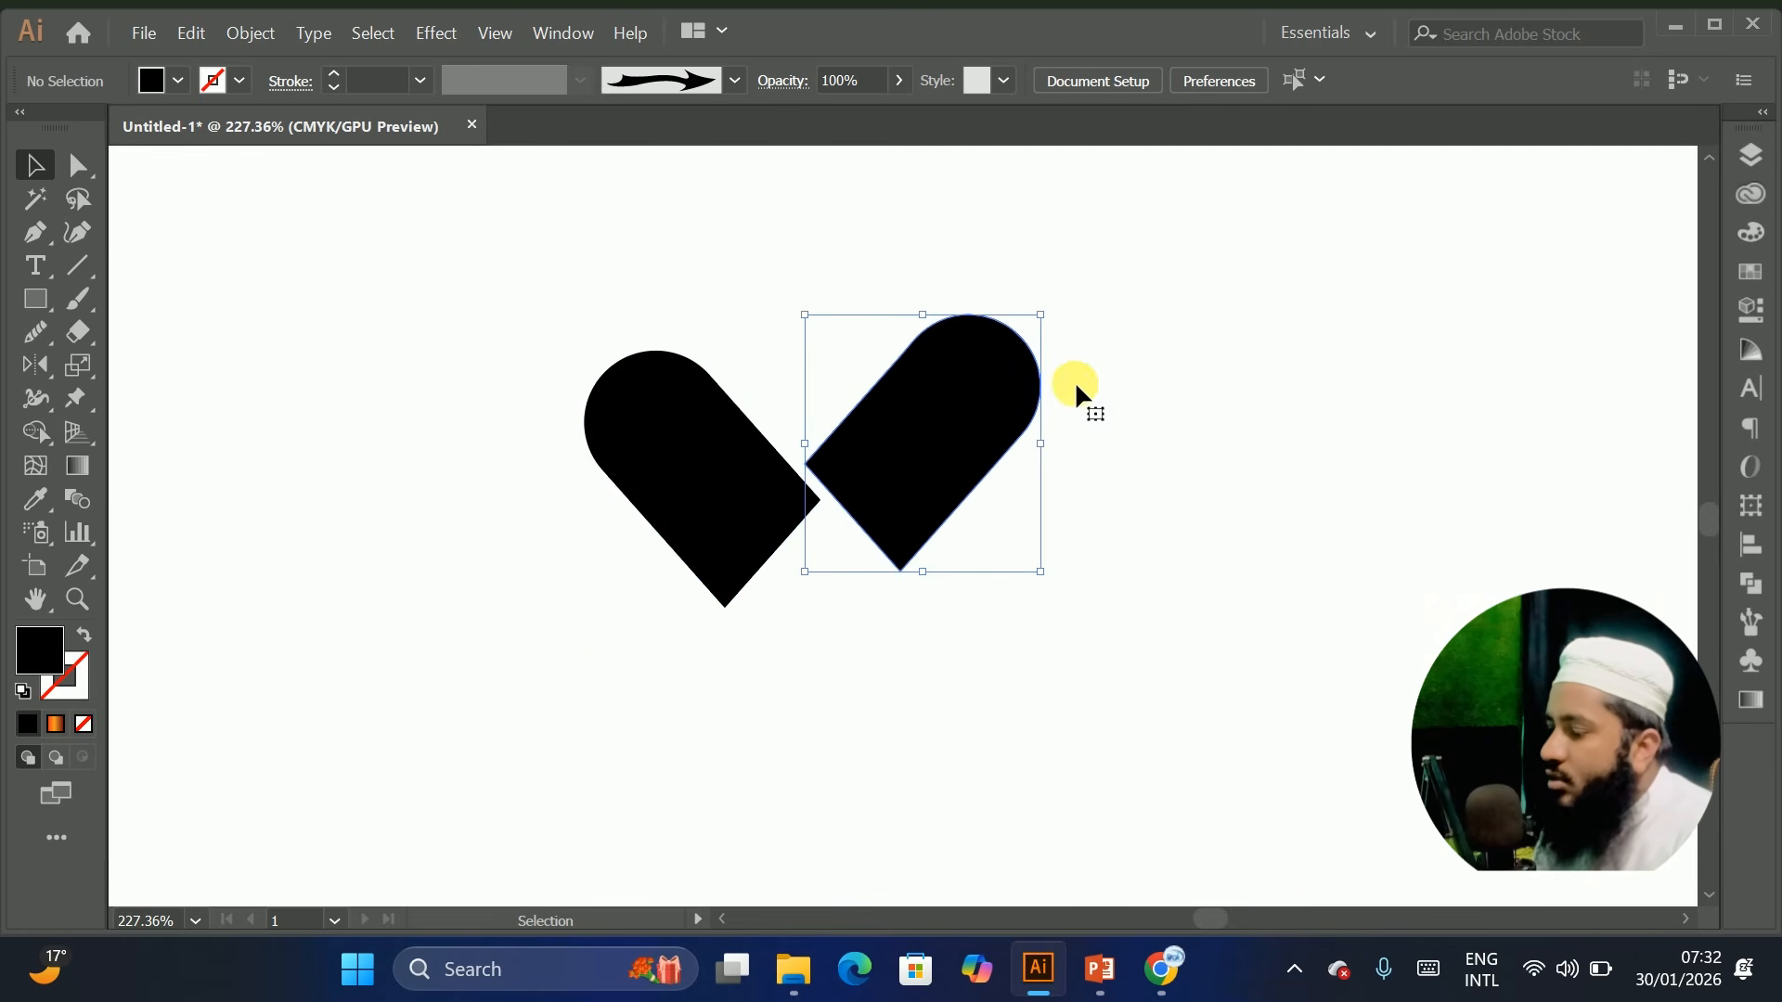
key(a)
key(ctrl+z)
key(v)
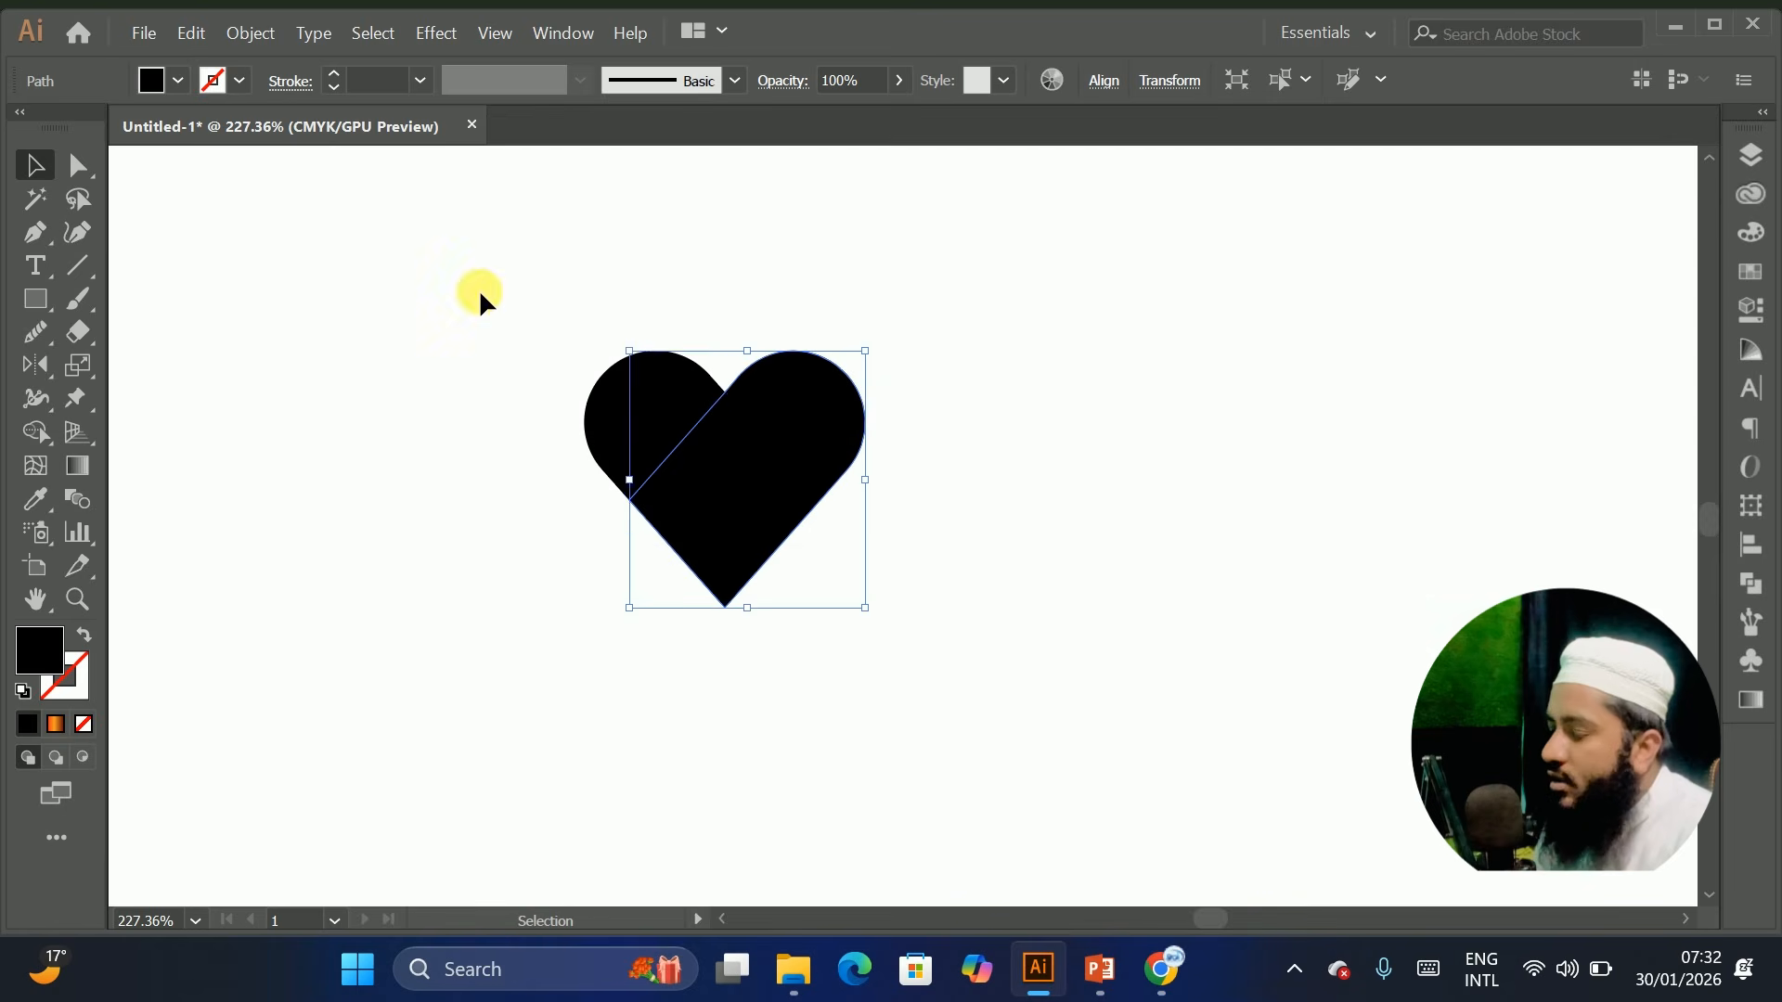
Select both heart halves and merge them into one shape with the Pathfinder Unite operation
drag(477, 290, 1002, 561)
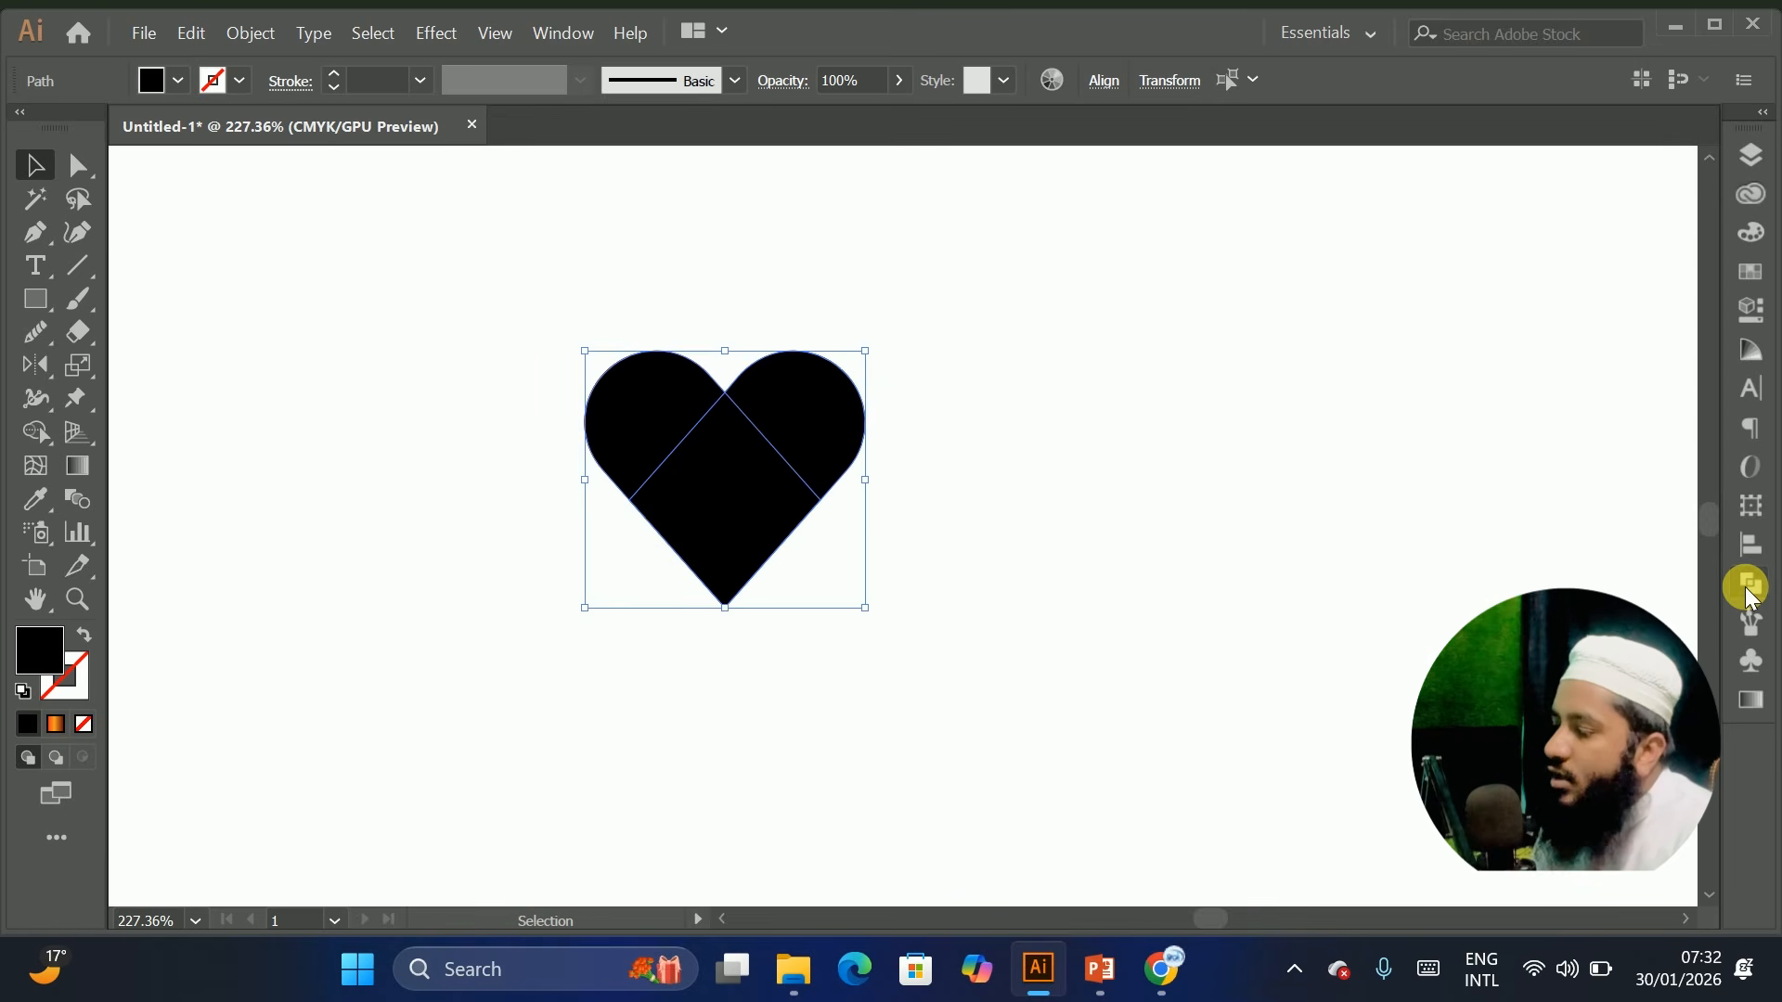
click(1748, 592)
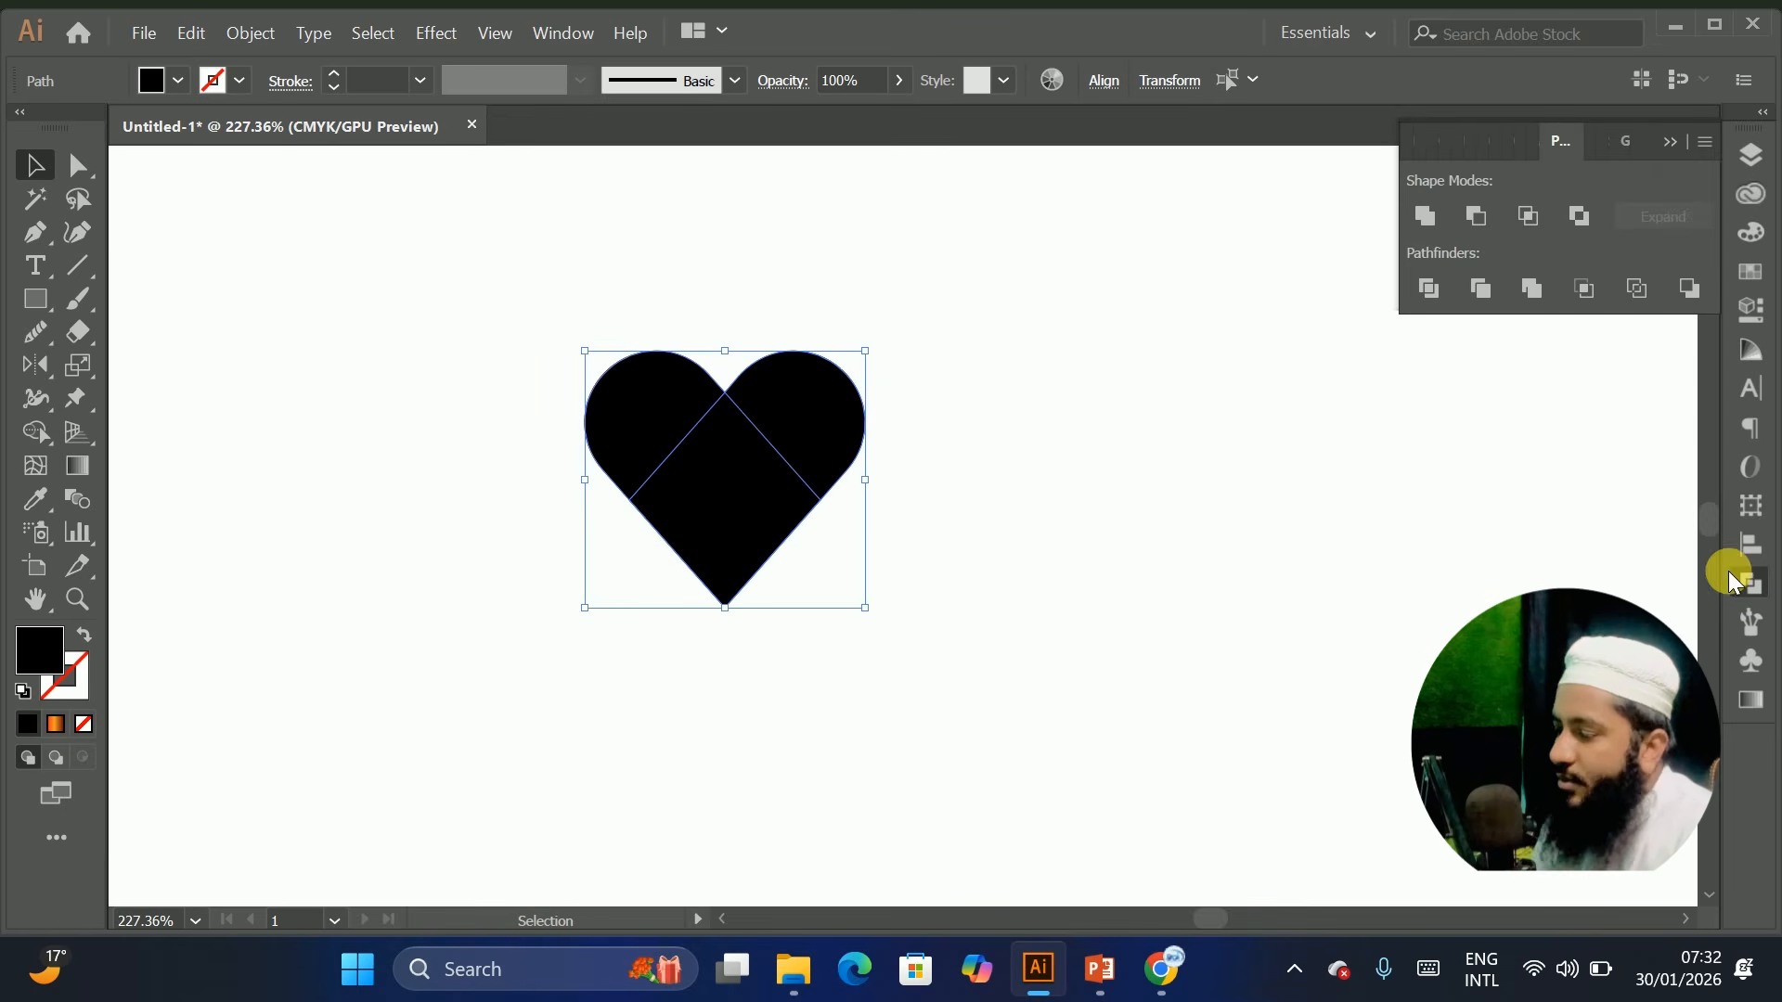
click(1429, 213)
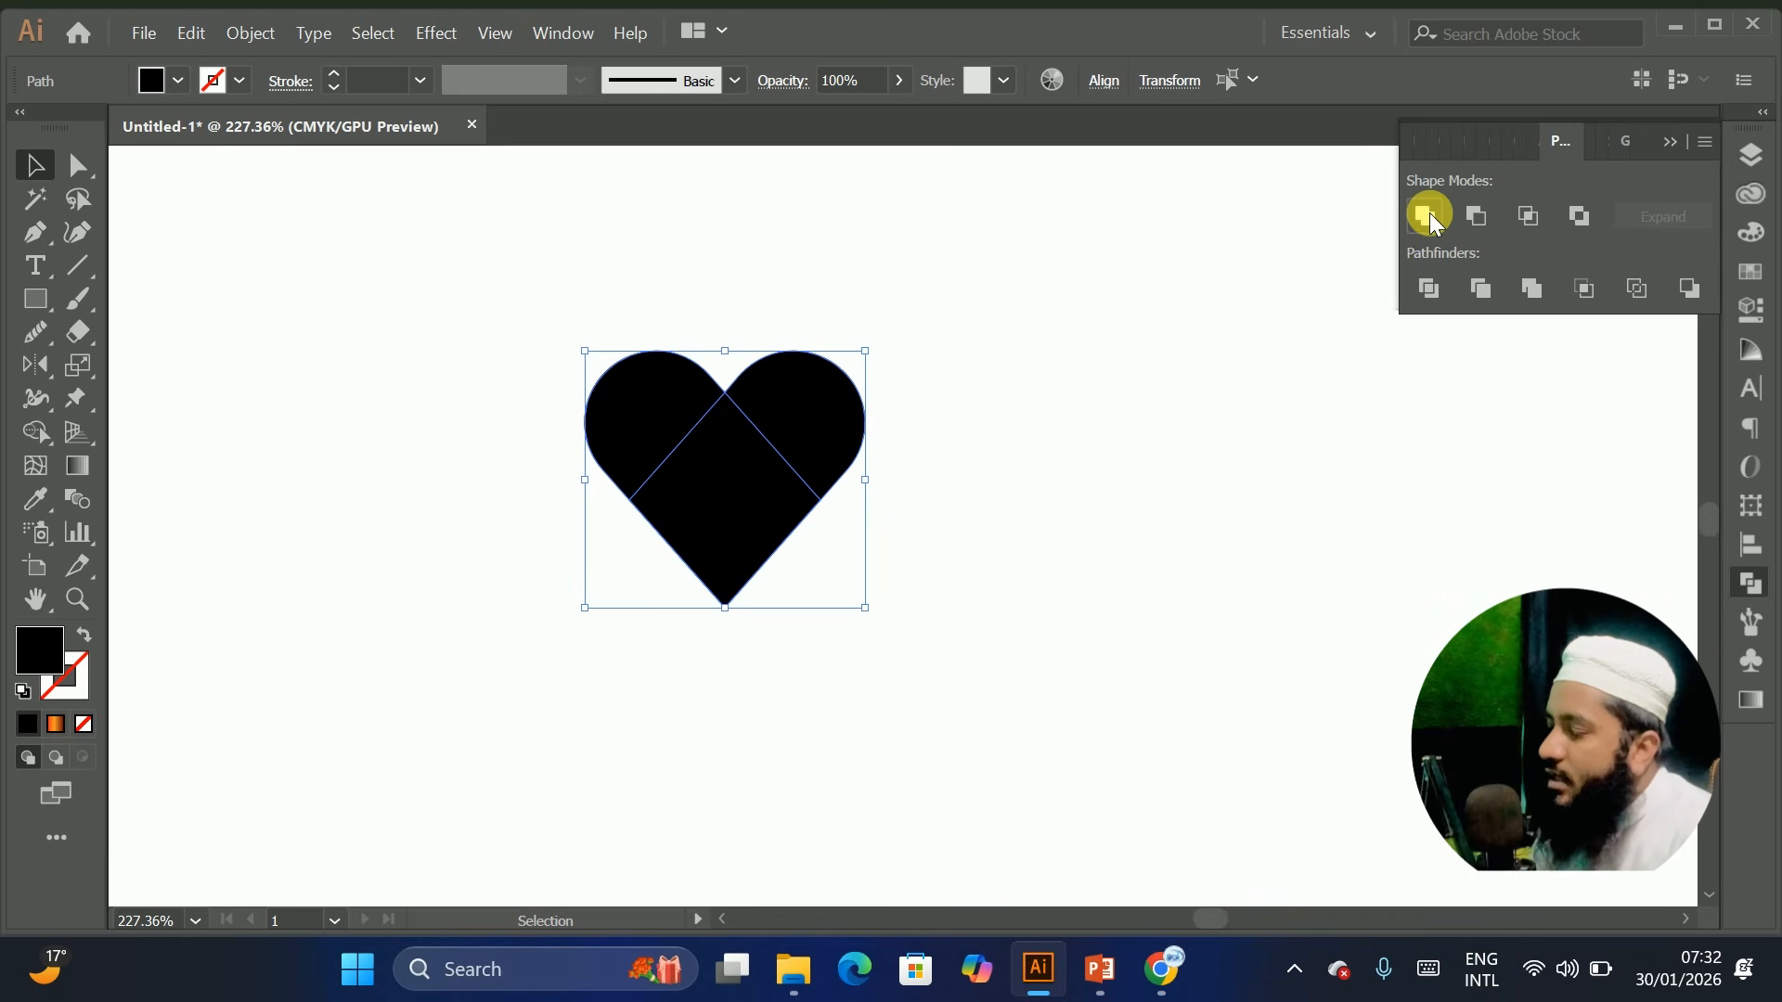
Reposition the merged heart as a single object near the middle of the canvas
click(996, 413)
drag(682, 444, 583, 395)
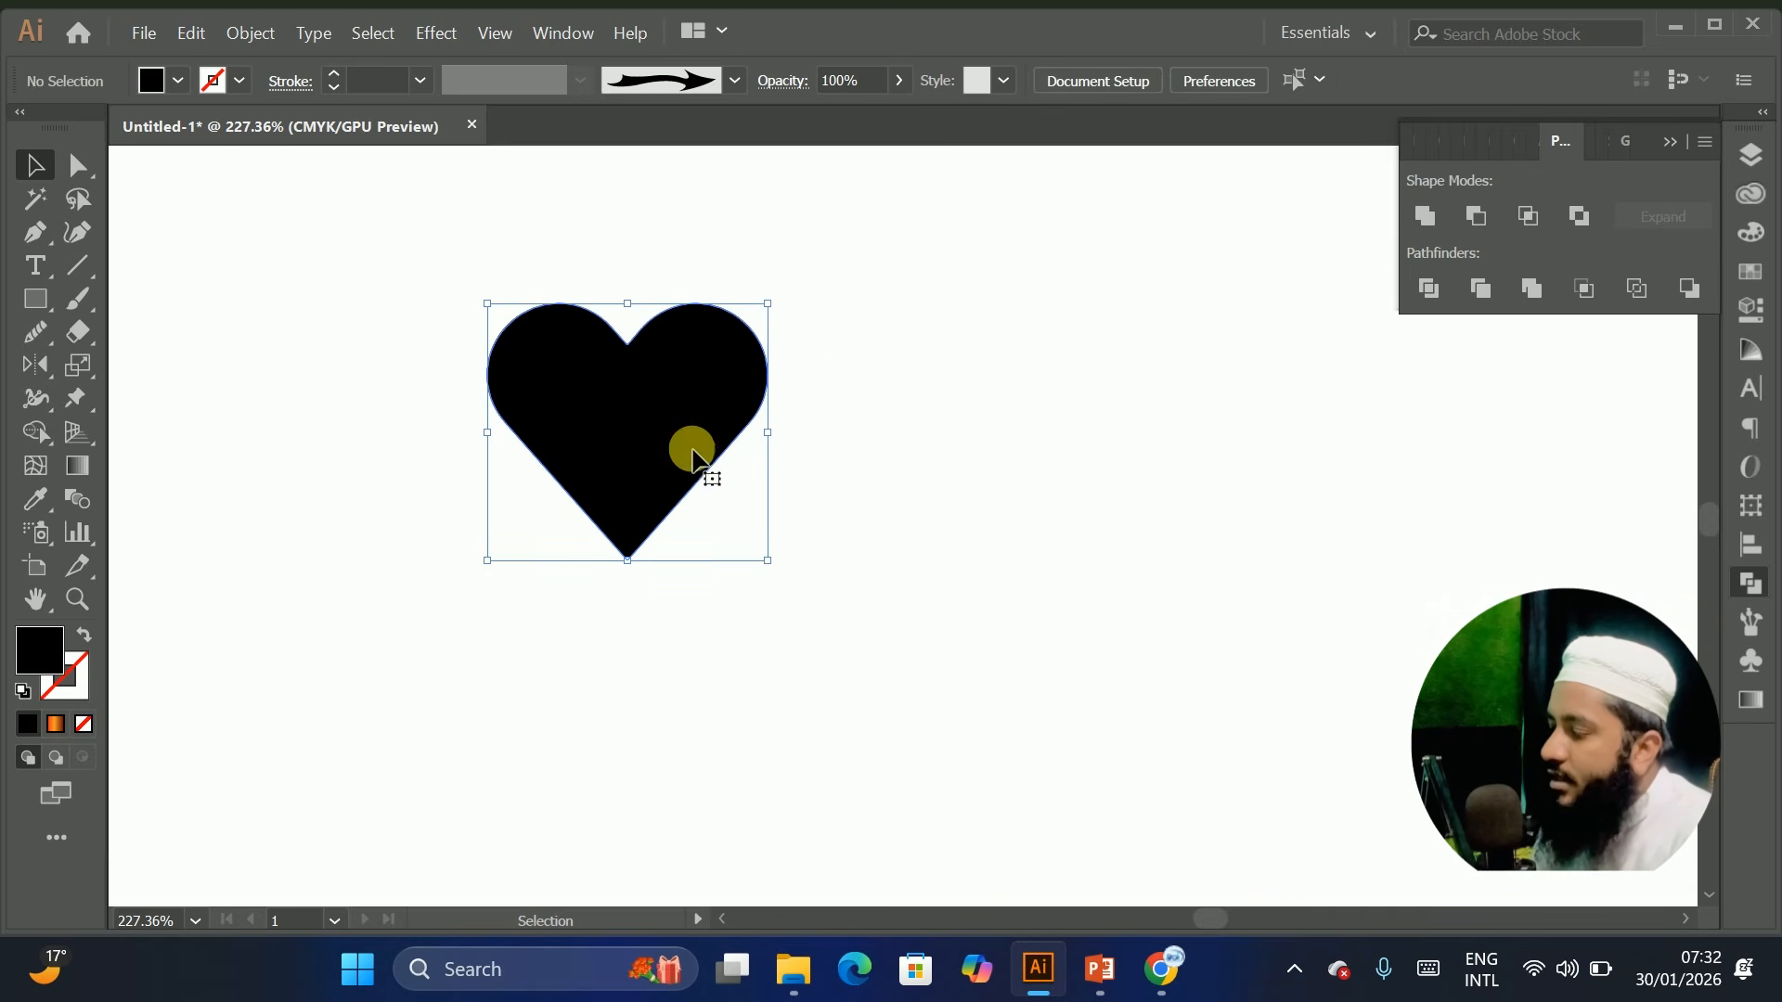
drag(660, 438, 671, 455)
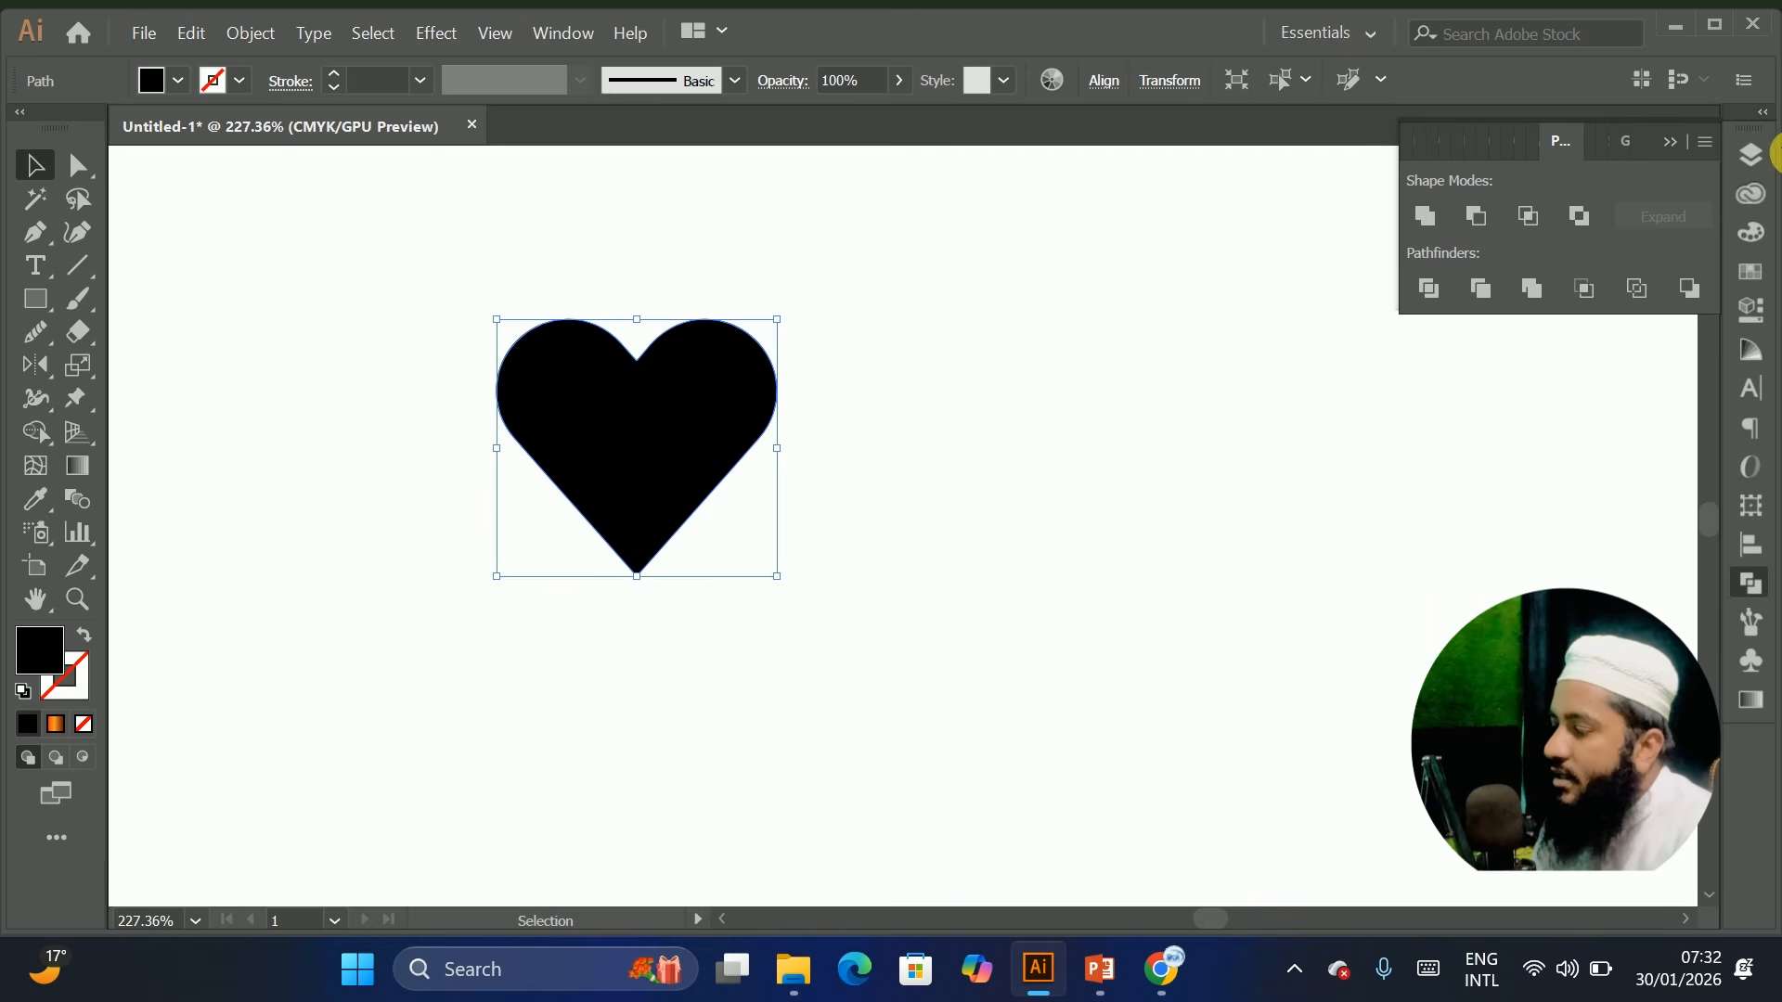
click(918, 360)
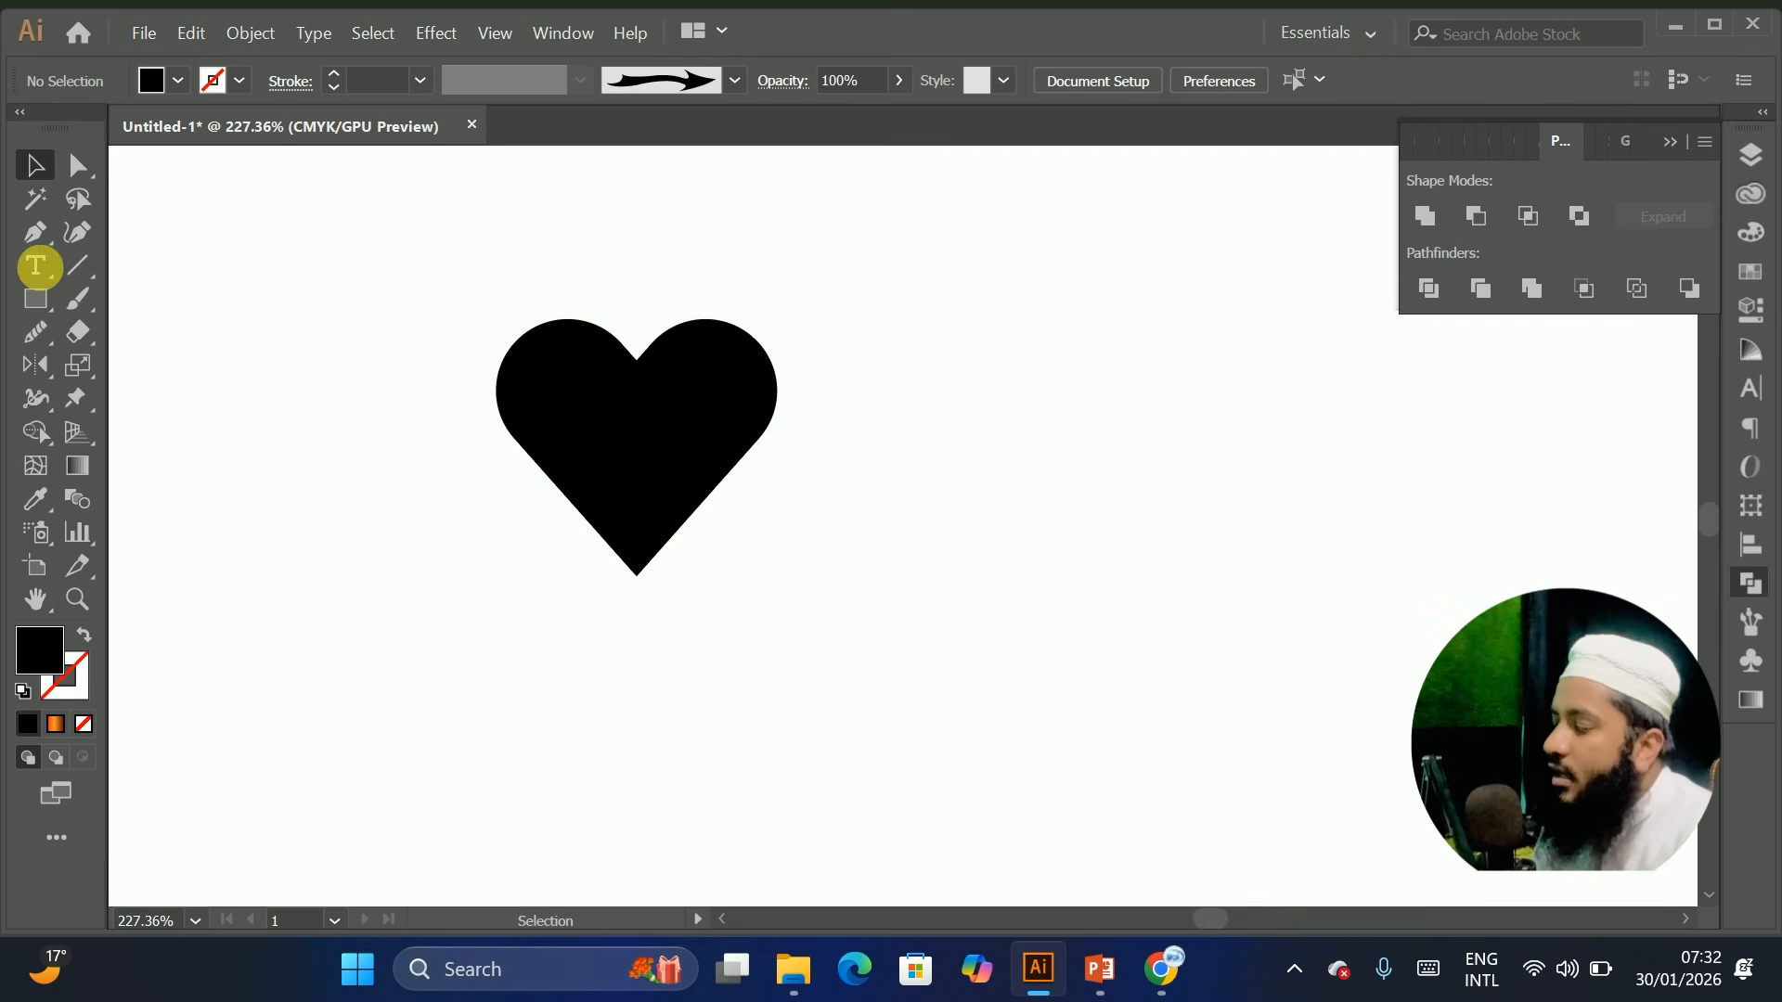
drag(677, 402, 908, 480)
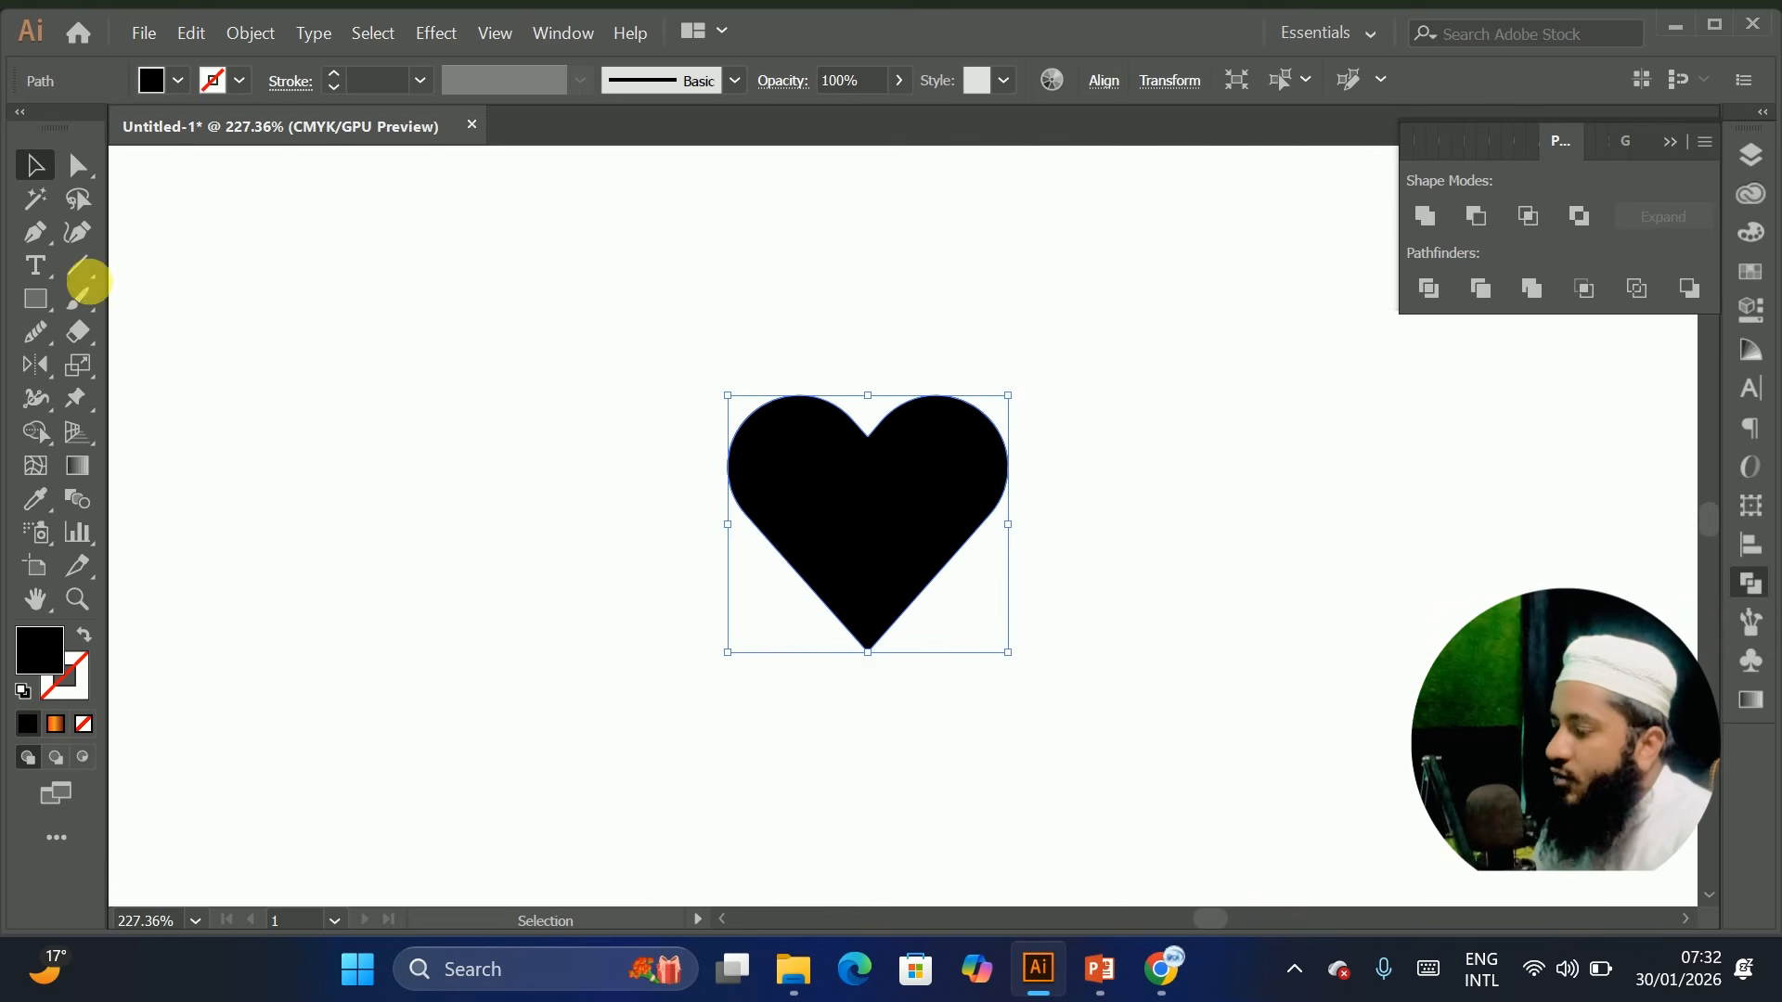
Switch to PowerPoint and review the course outline slides covering Class 2: Illustrator Basics and Class 3: Business Card Design
click(1684, 31)
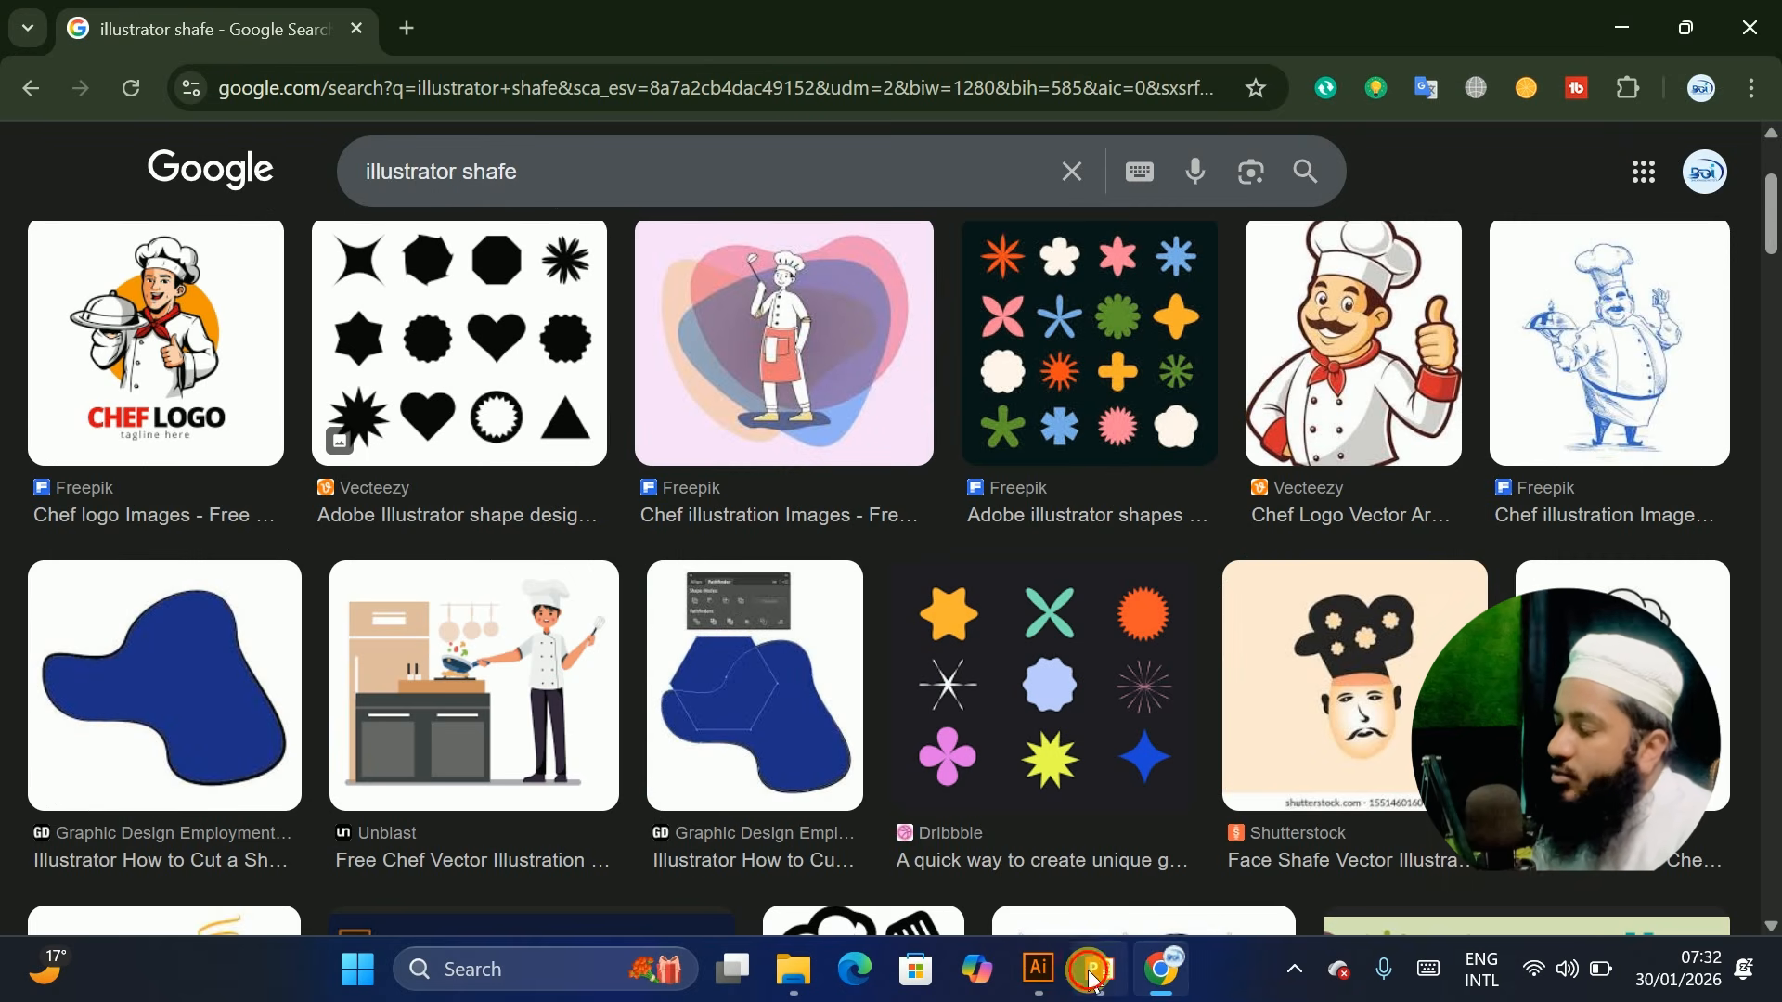
click(1092, 973)
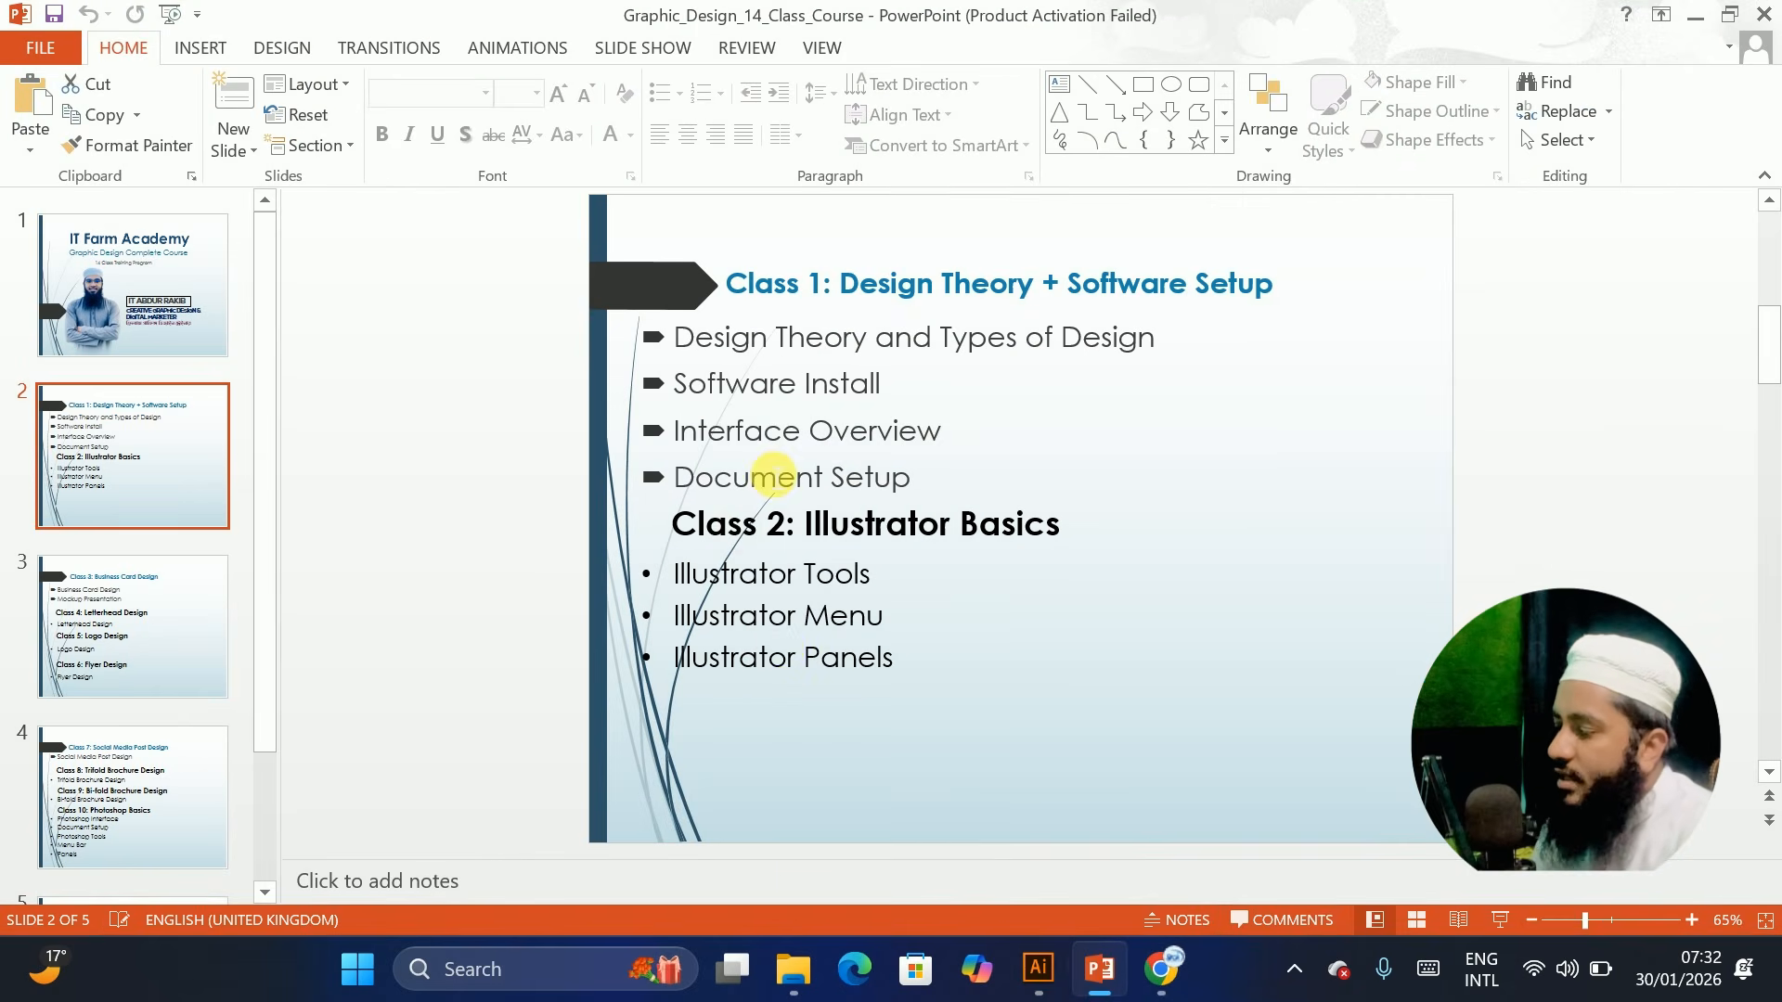
drag(847, 616, 831, 617)
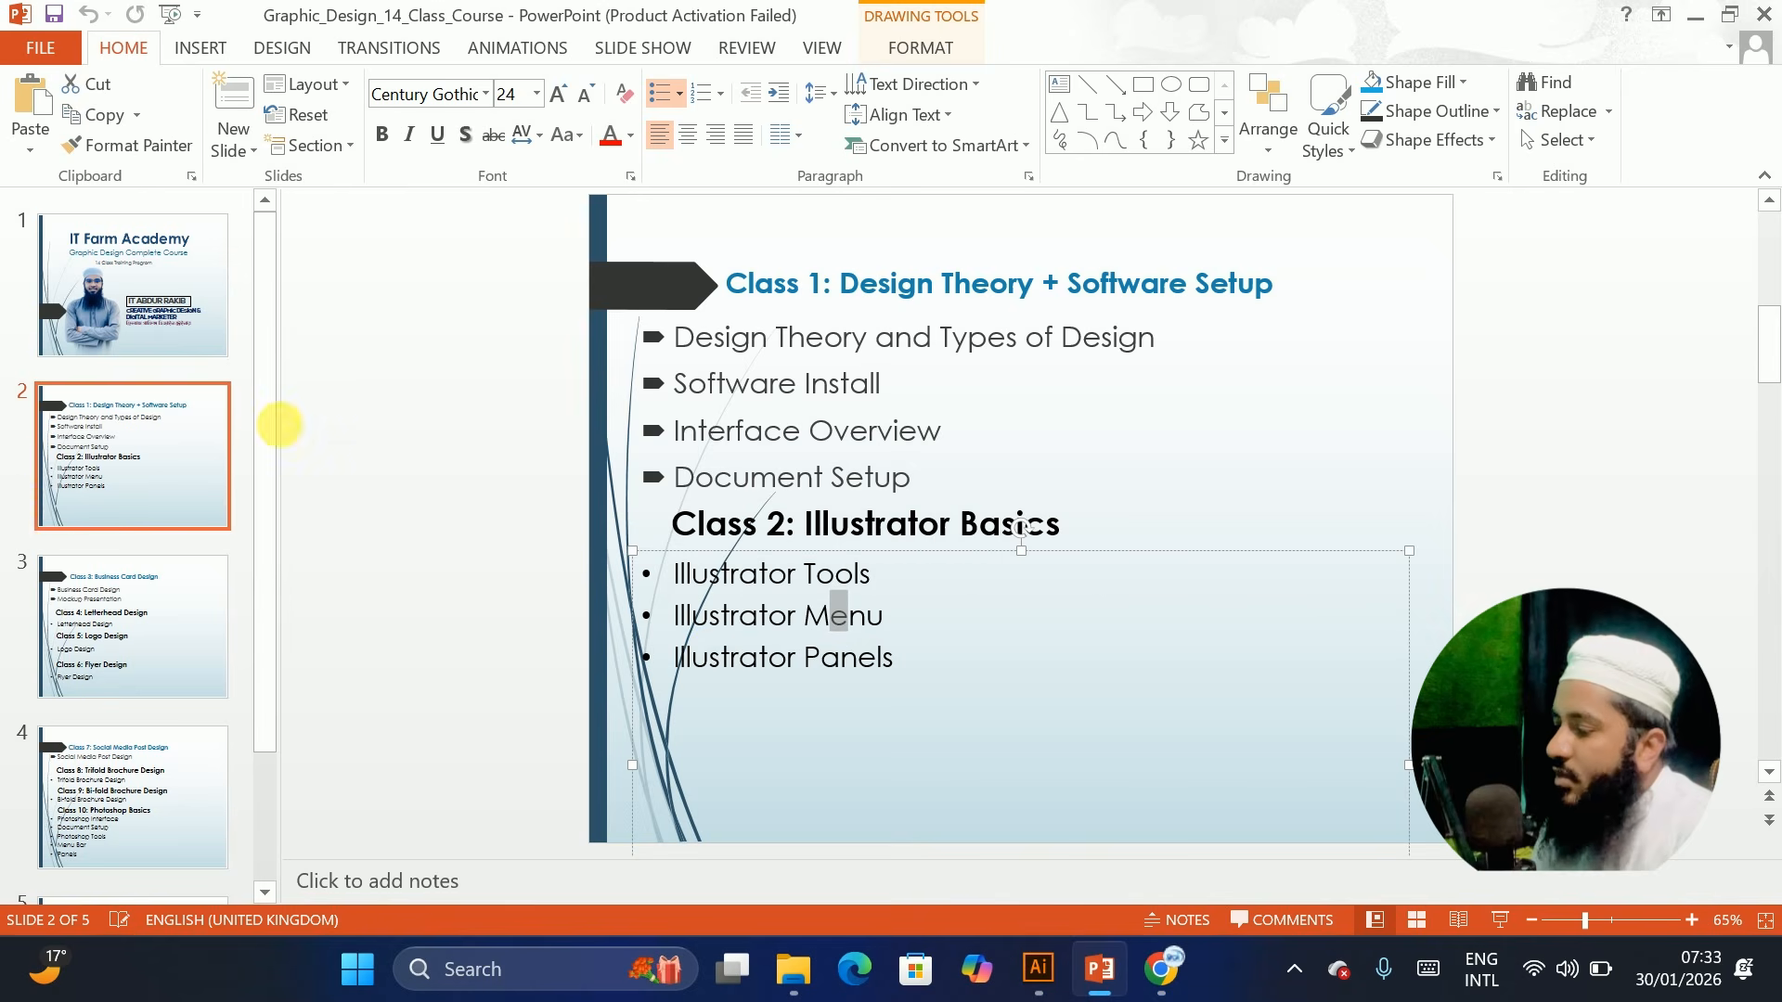
click(143, 617)
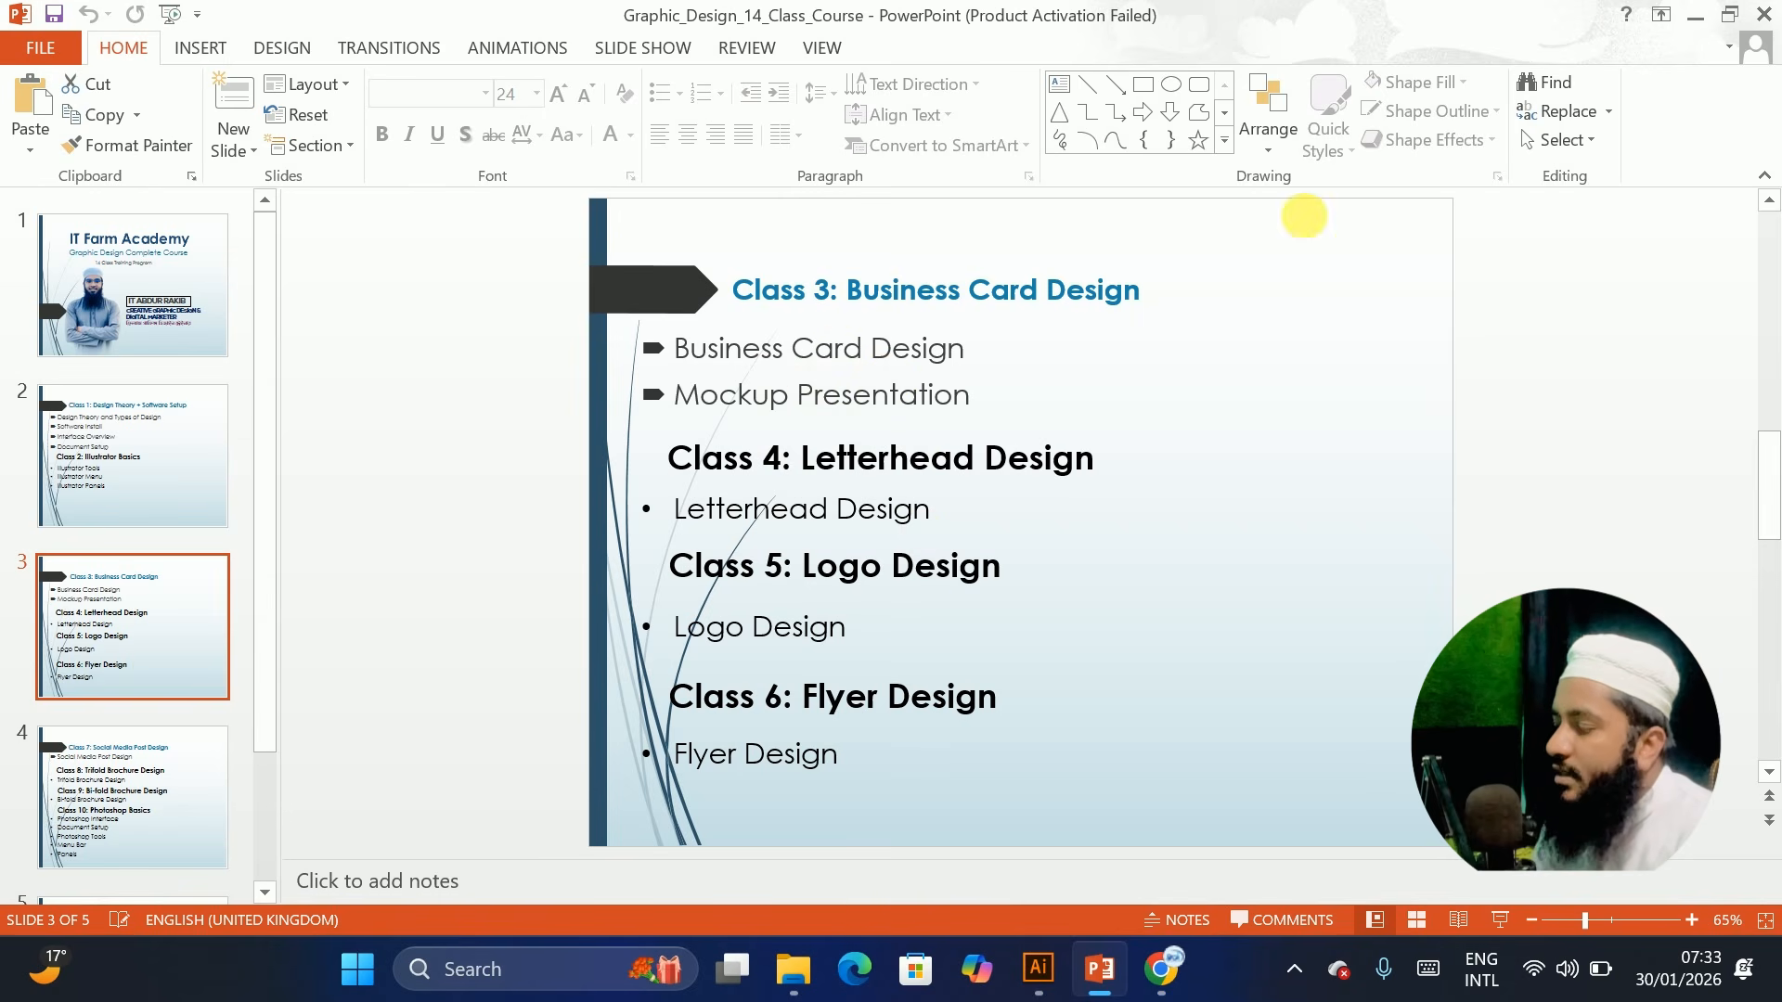
Minimize PowerPoint, browse the shape image results in Google Chrome, and switch back to Illustrator
click(1691, 25)
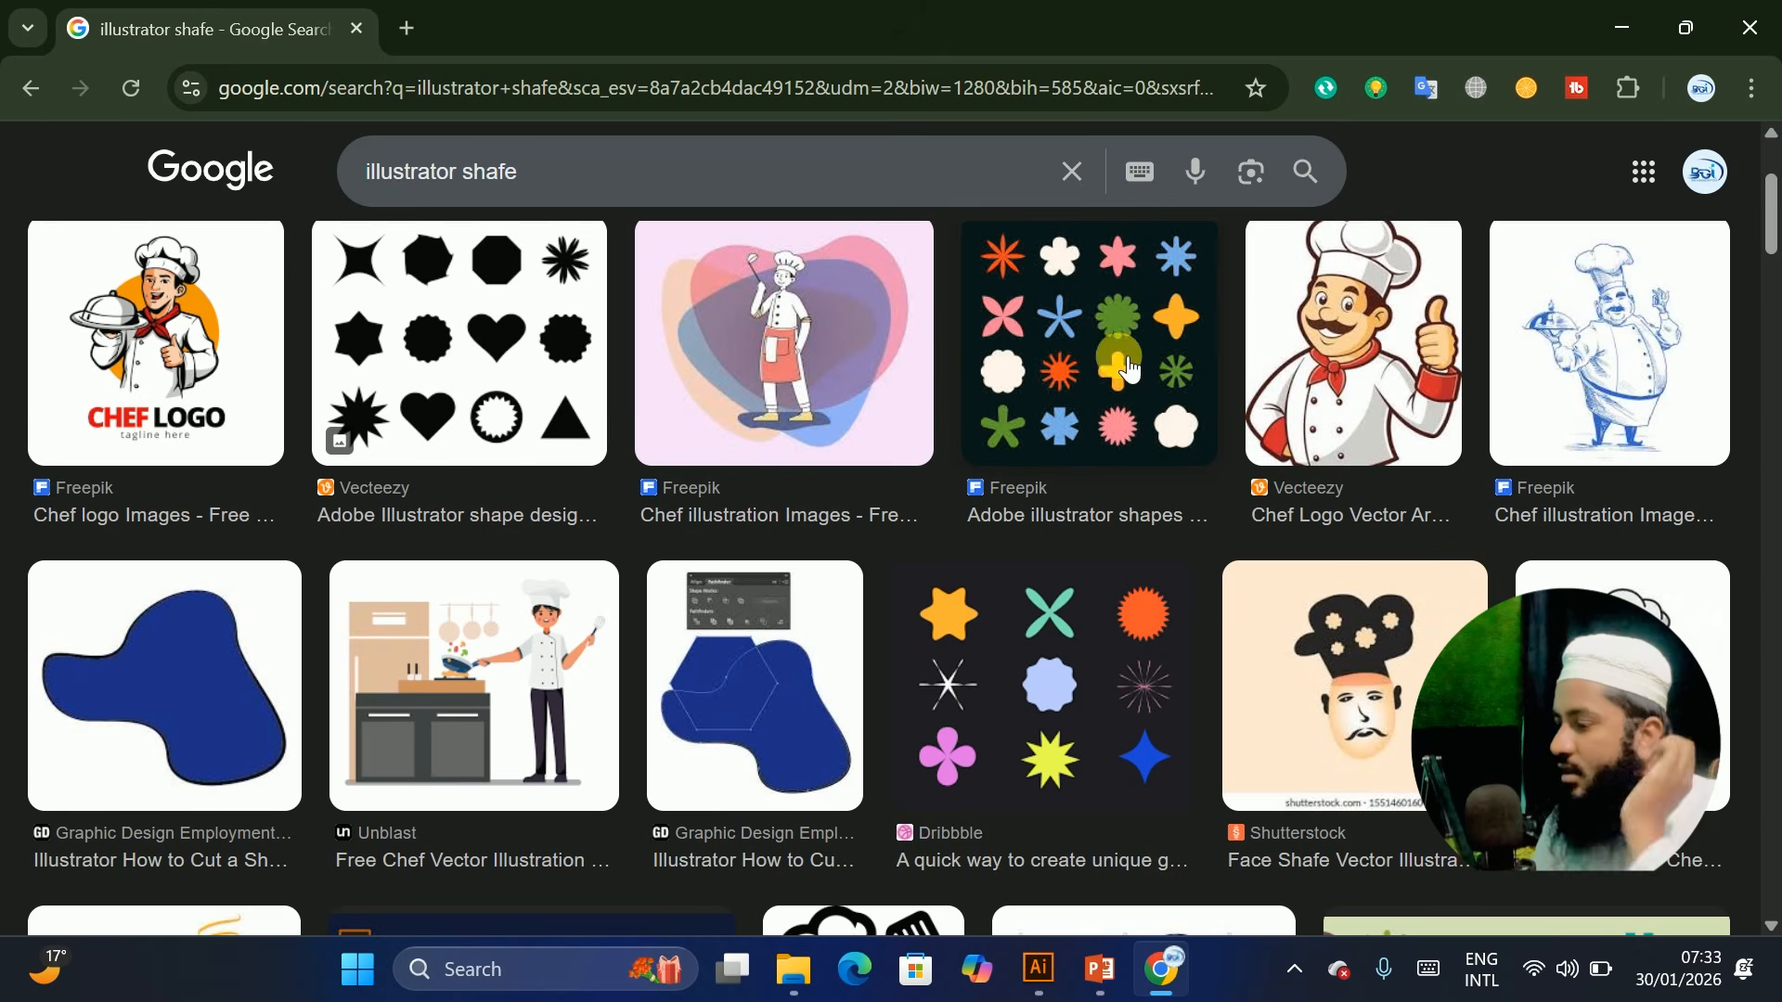
scroll(966, 465, down, 3)
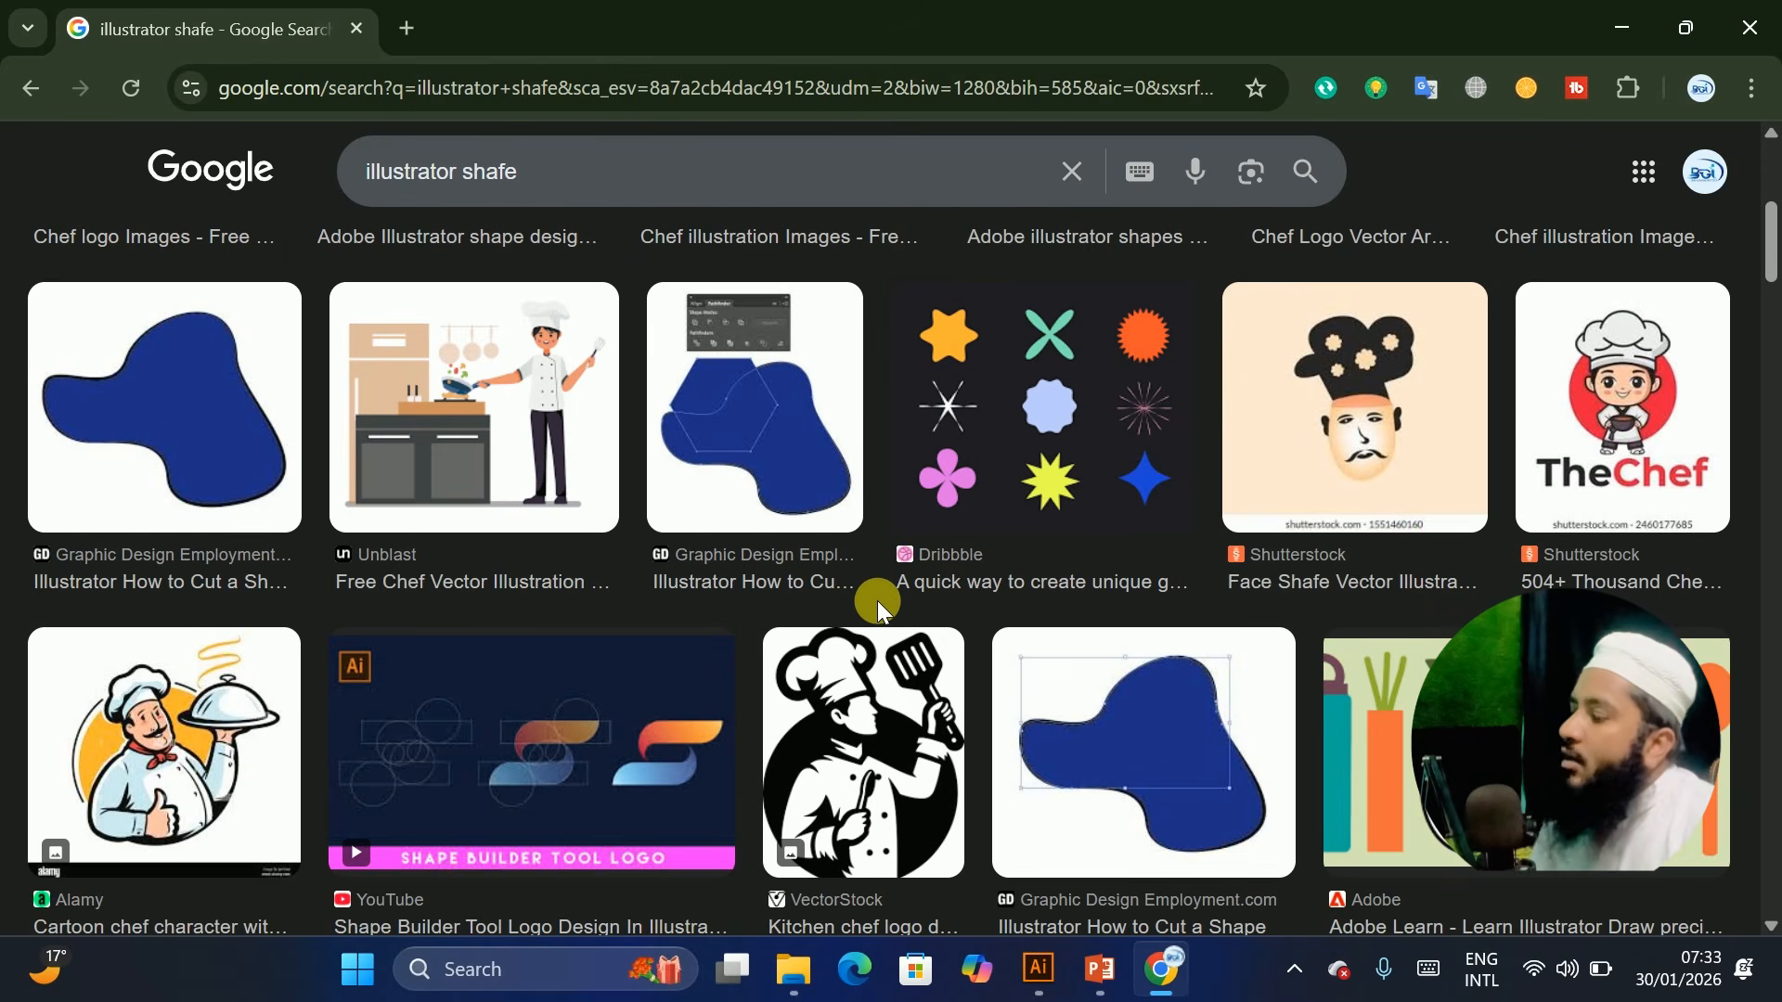
click(1622, 20)
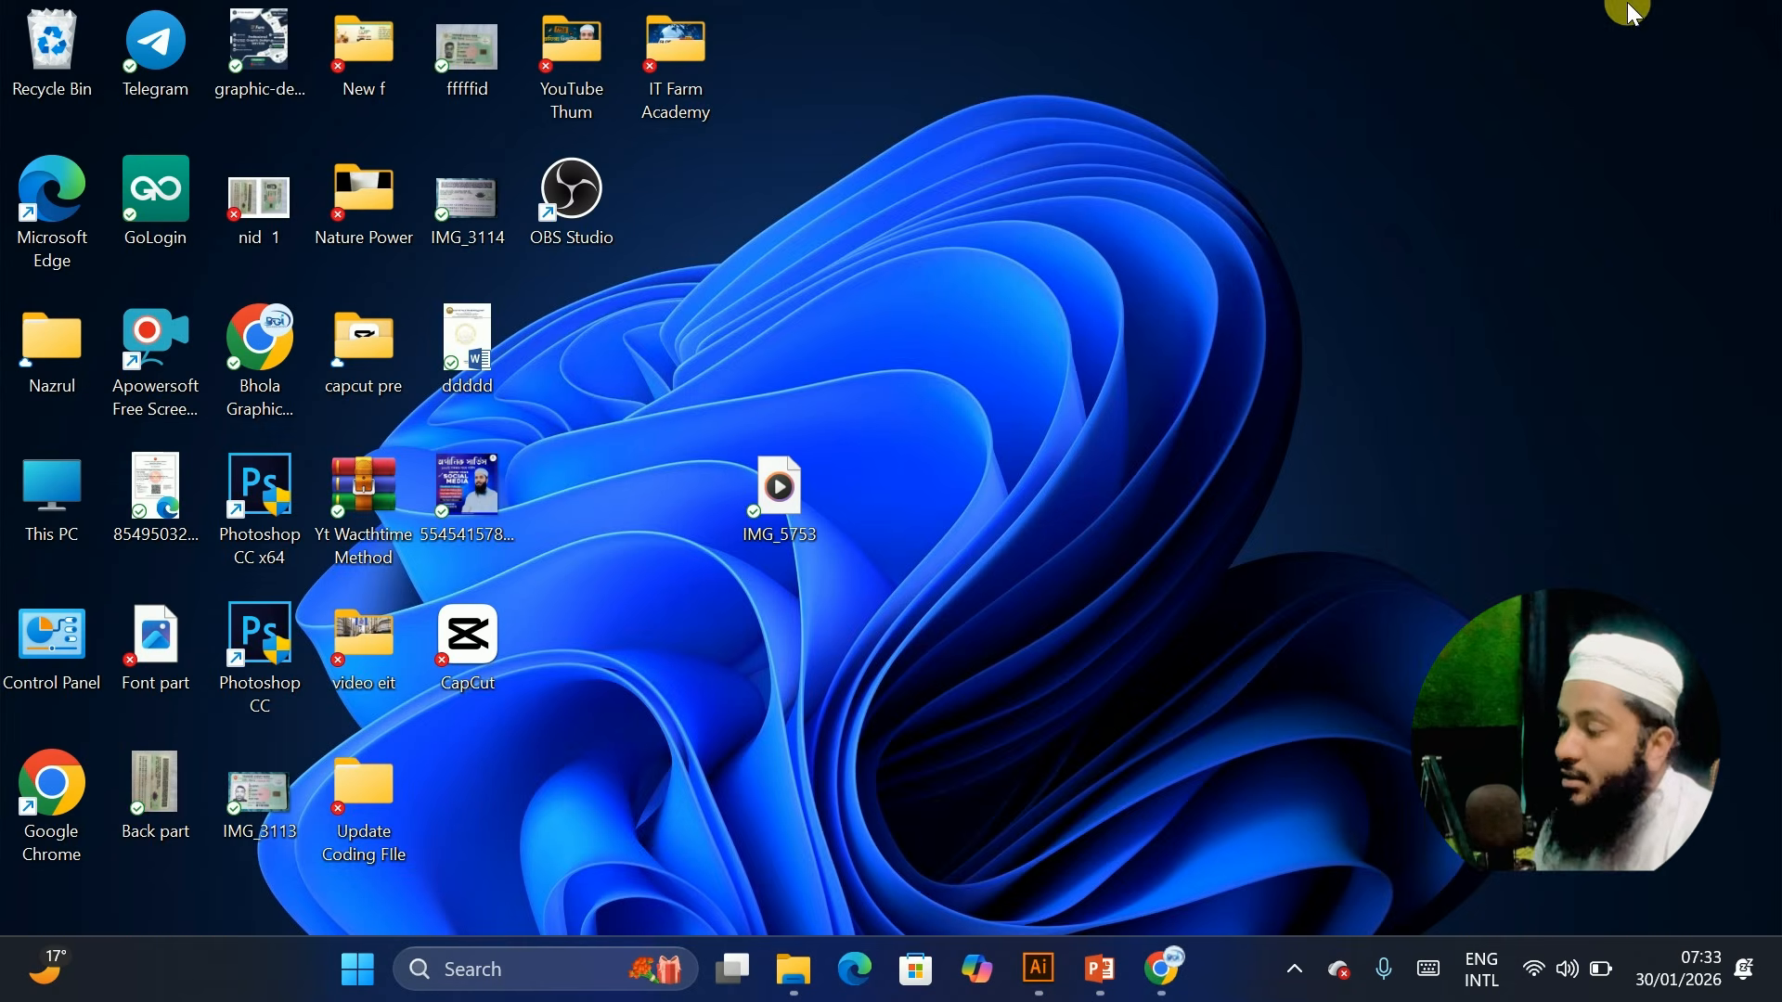
click(1043, 974)
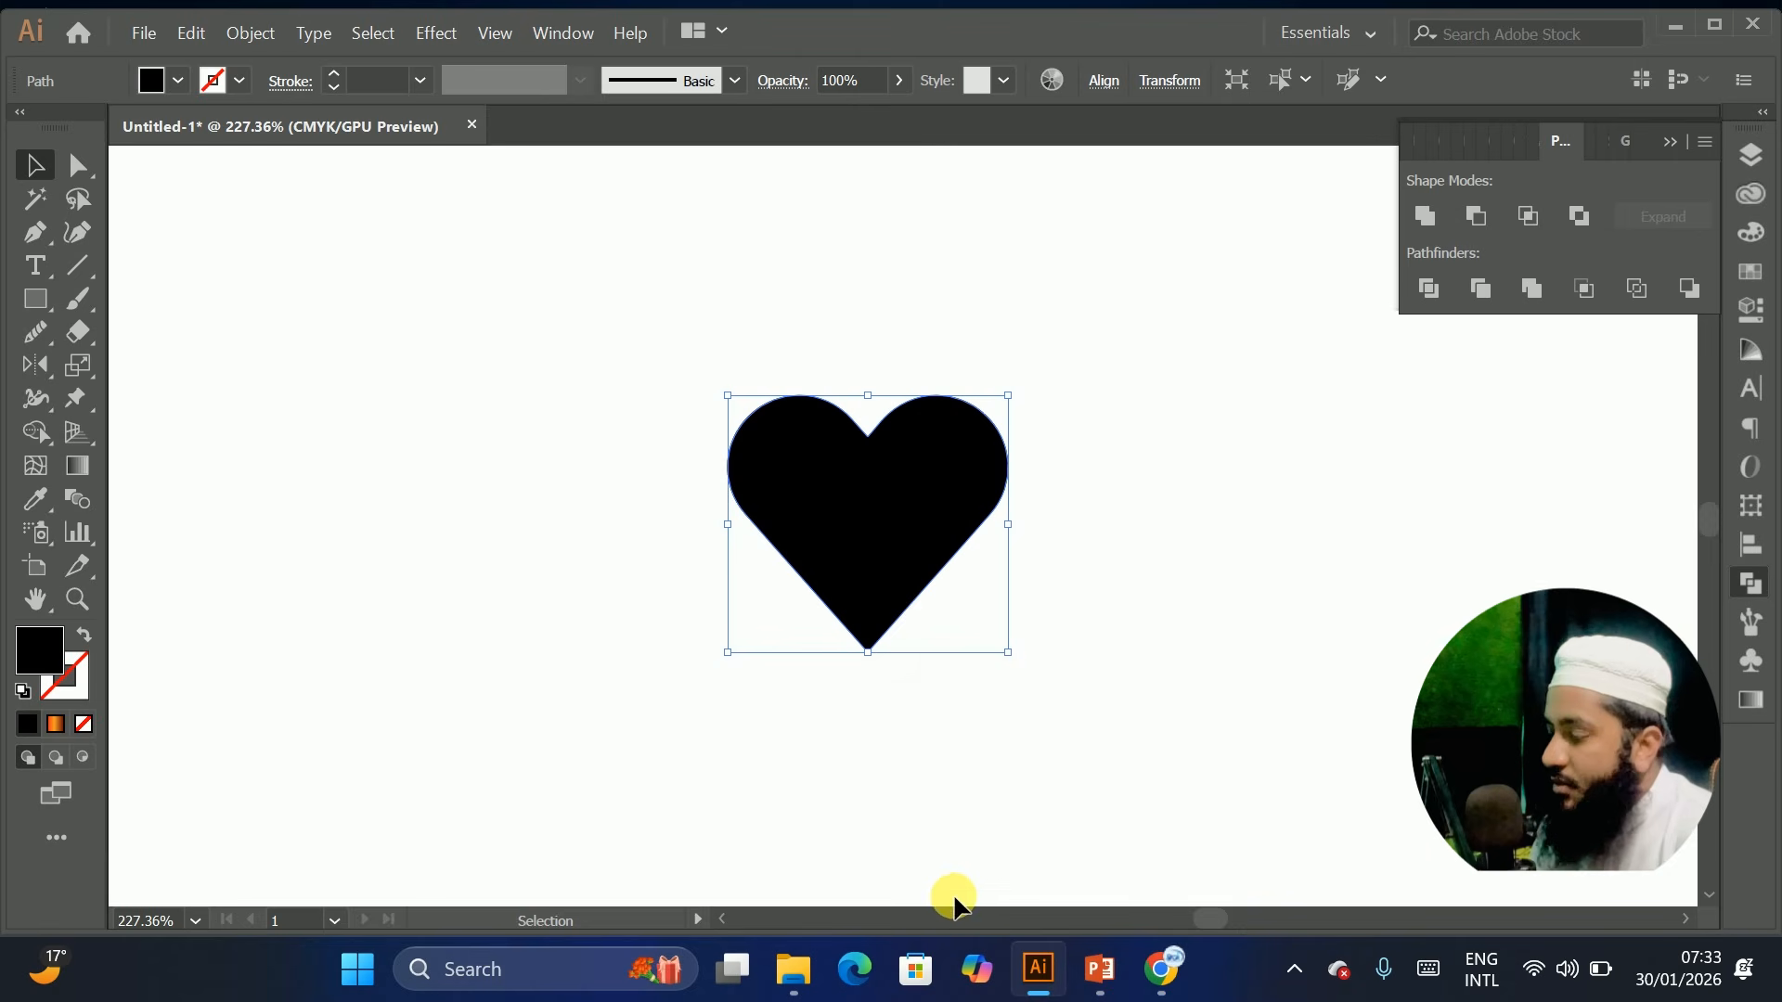
Move the black heart around the canvas and leave it slightly left of the middle
mouse_move(1036, 995)
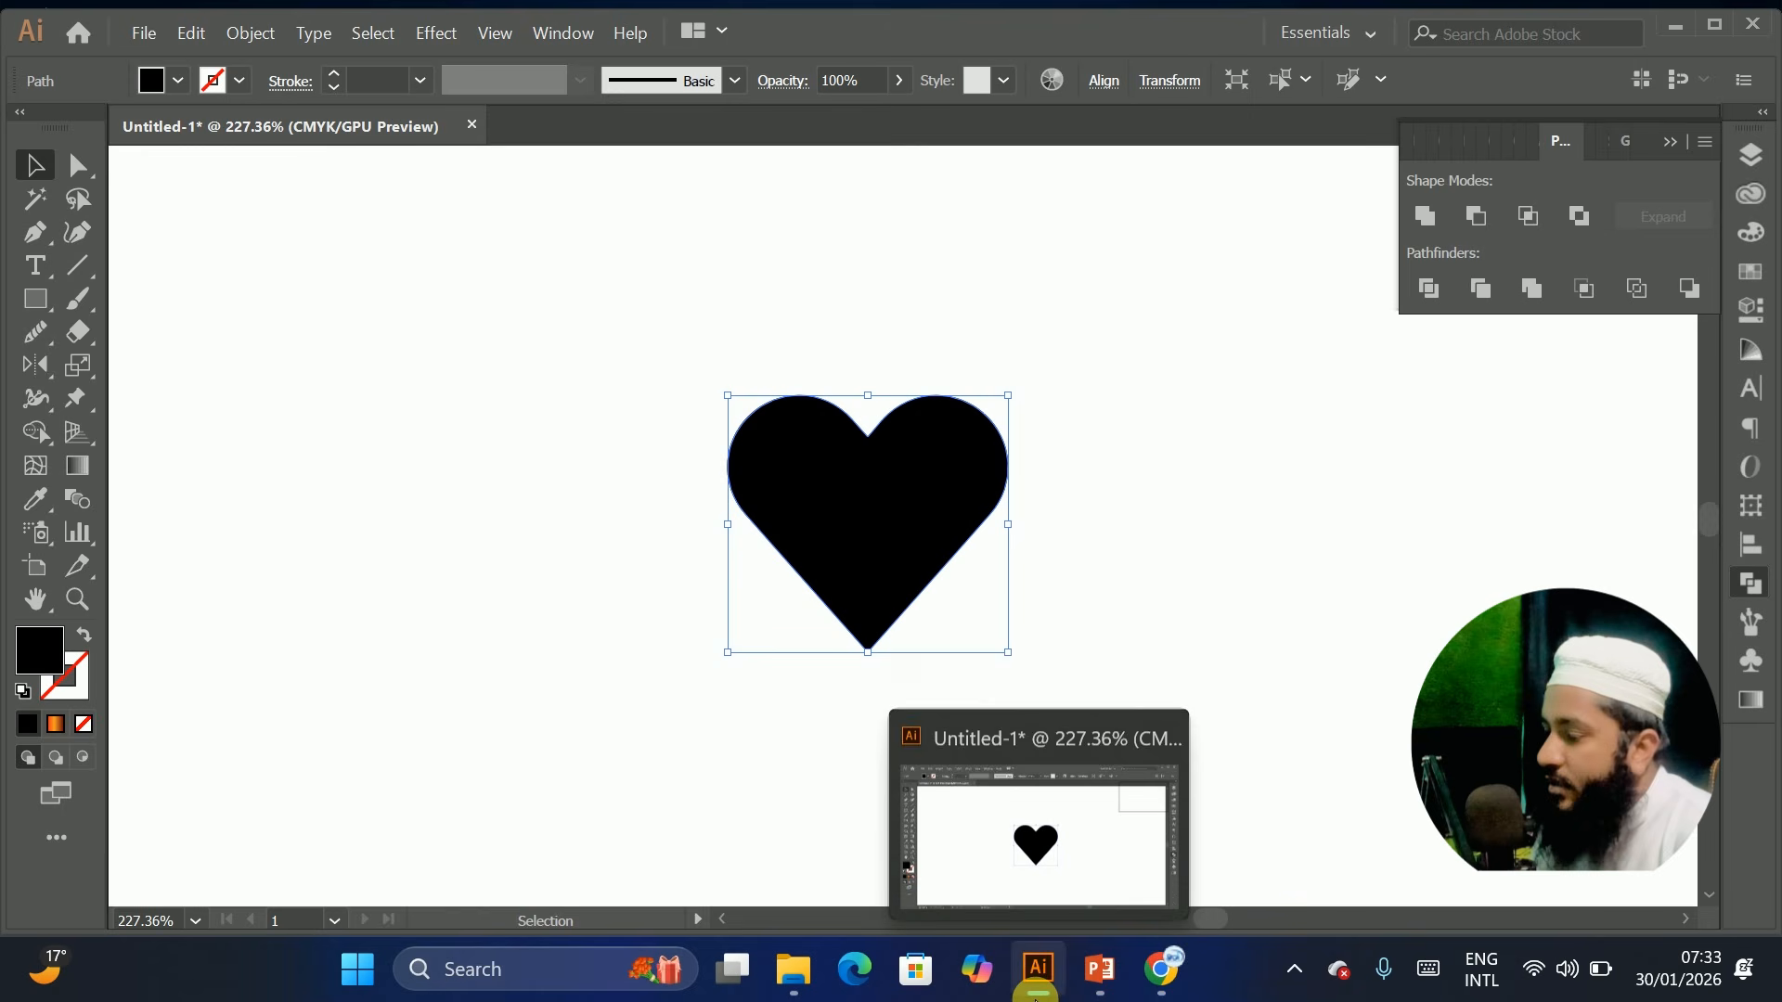
drag(844, 517, 586, 552)
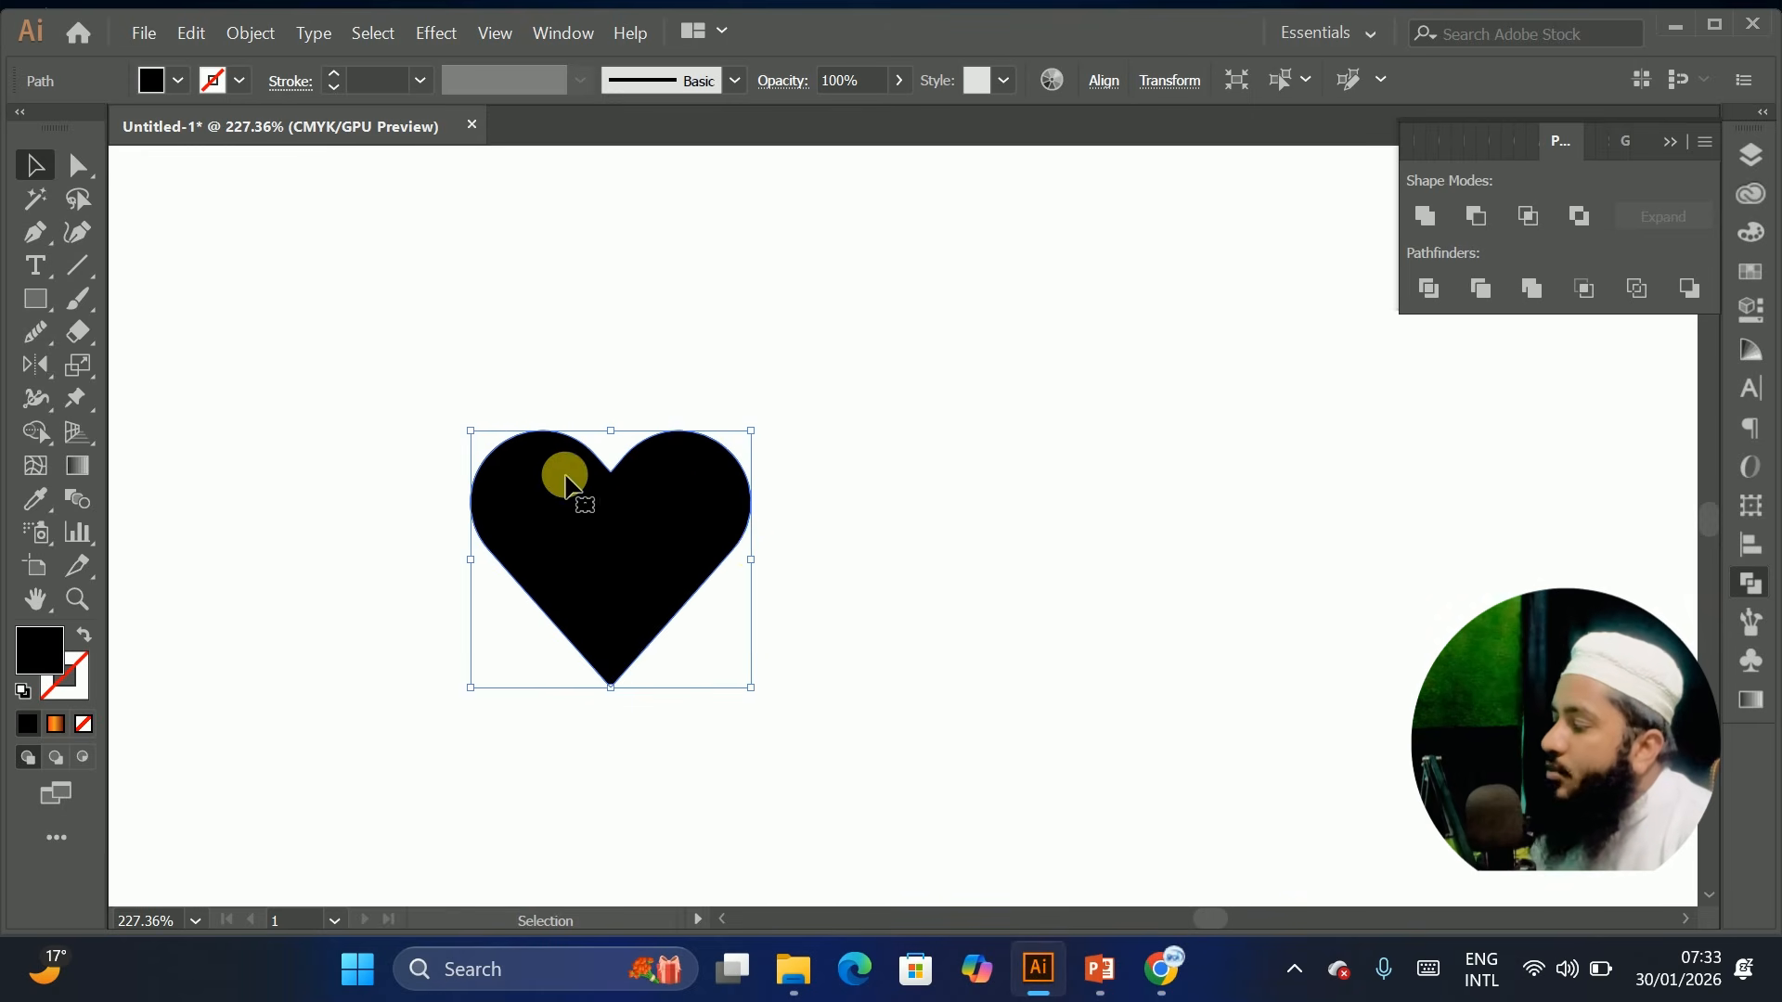
click(743, 568)
drag(637, 520, 787, 505)
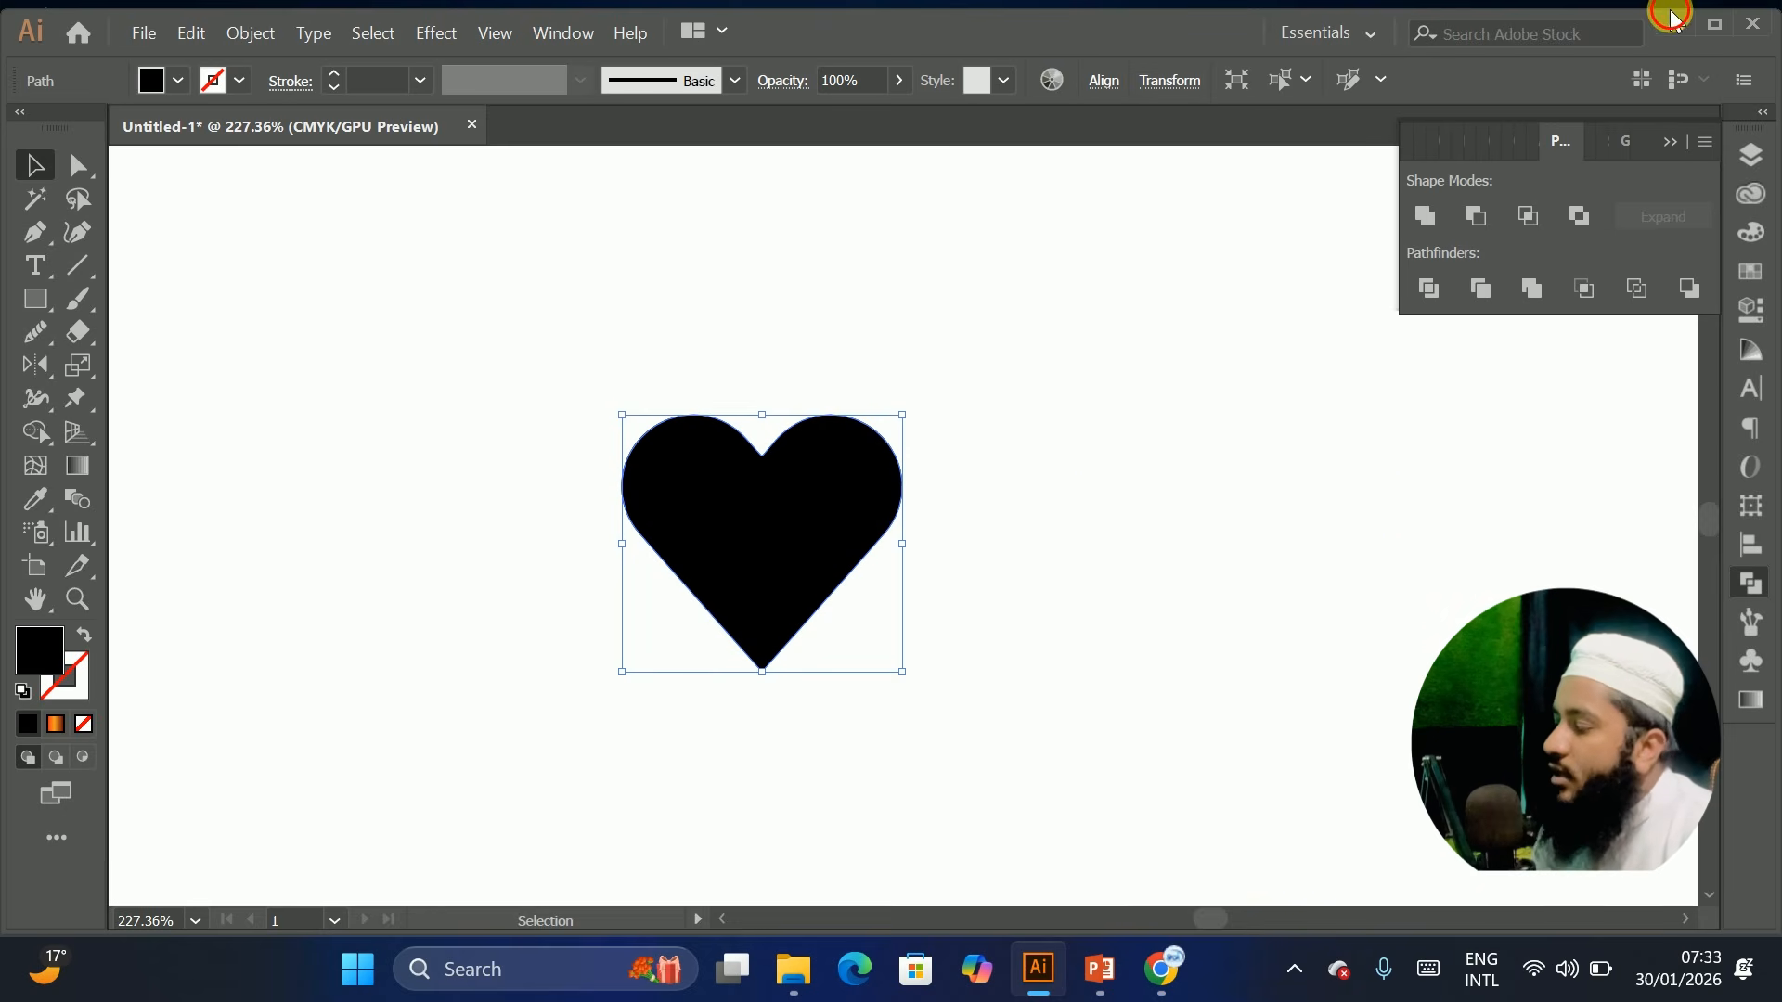
Maximize the Illustrator window and minimize it to show the desktop
drag(1670, 13, 1781, 2)
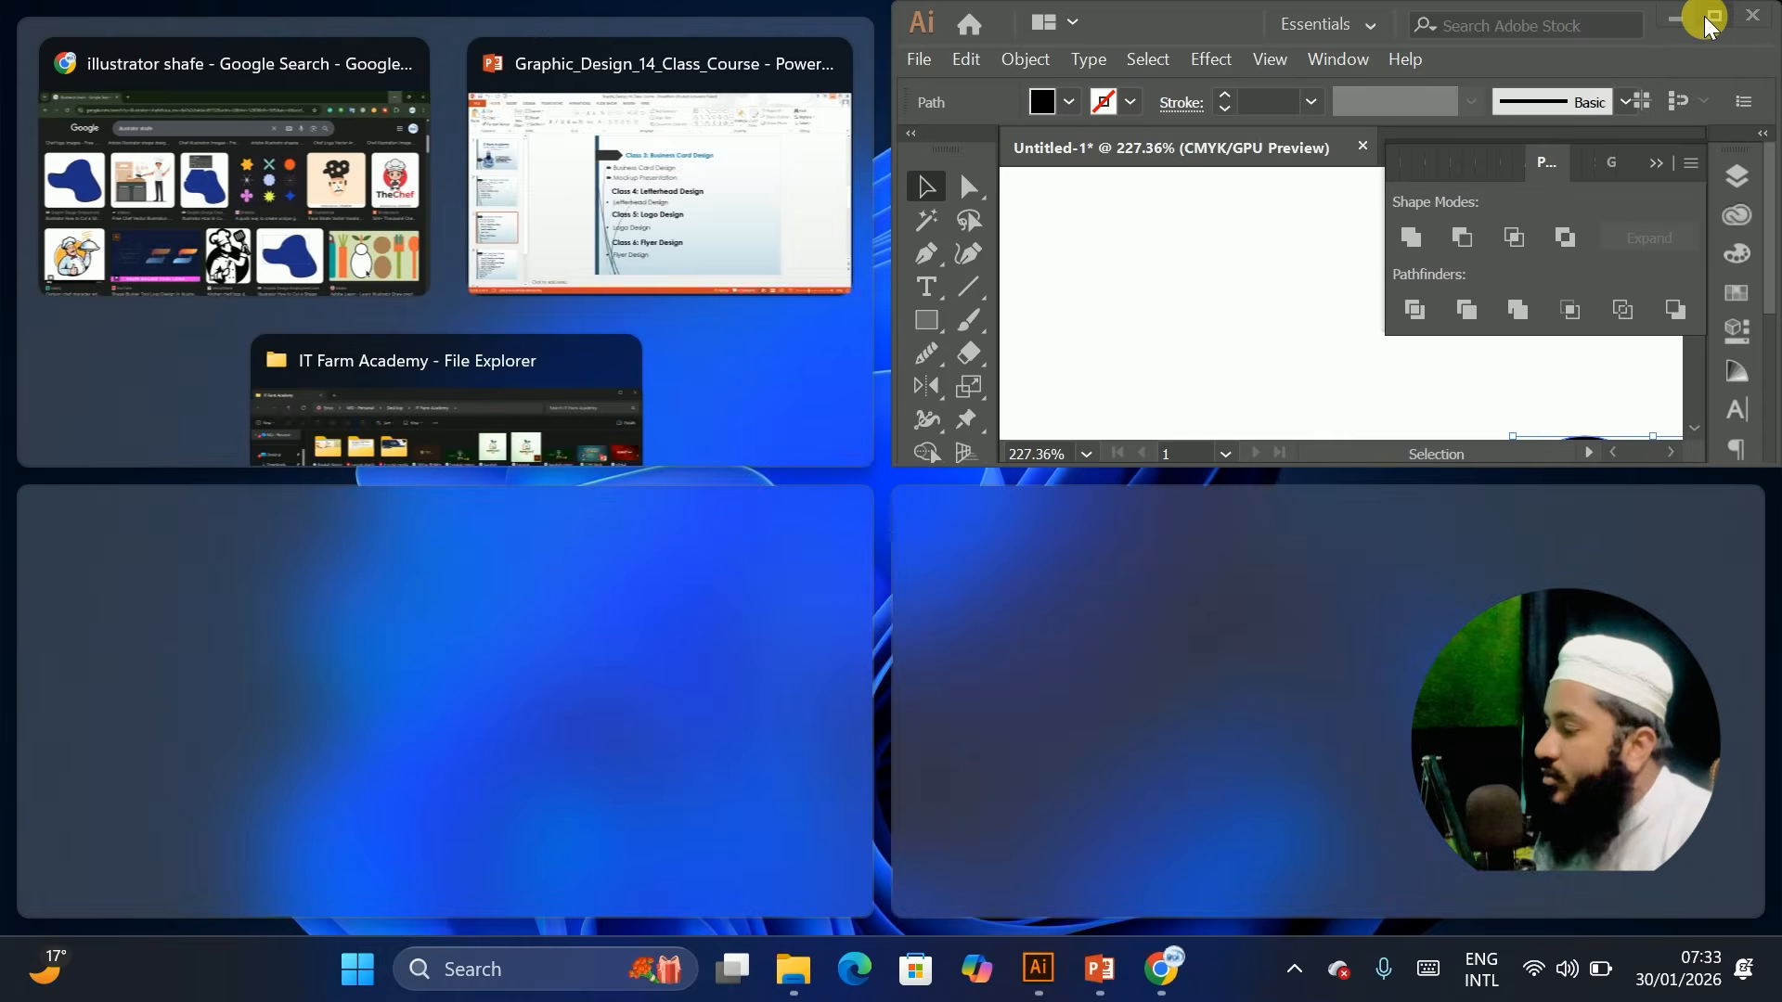
click(1707, 19)
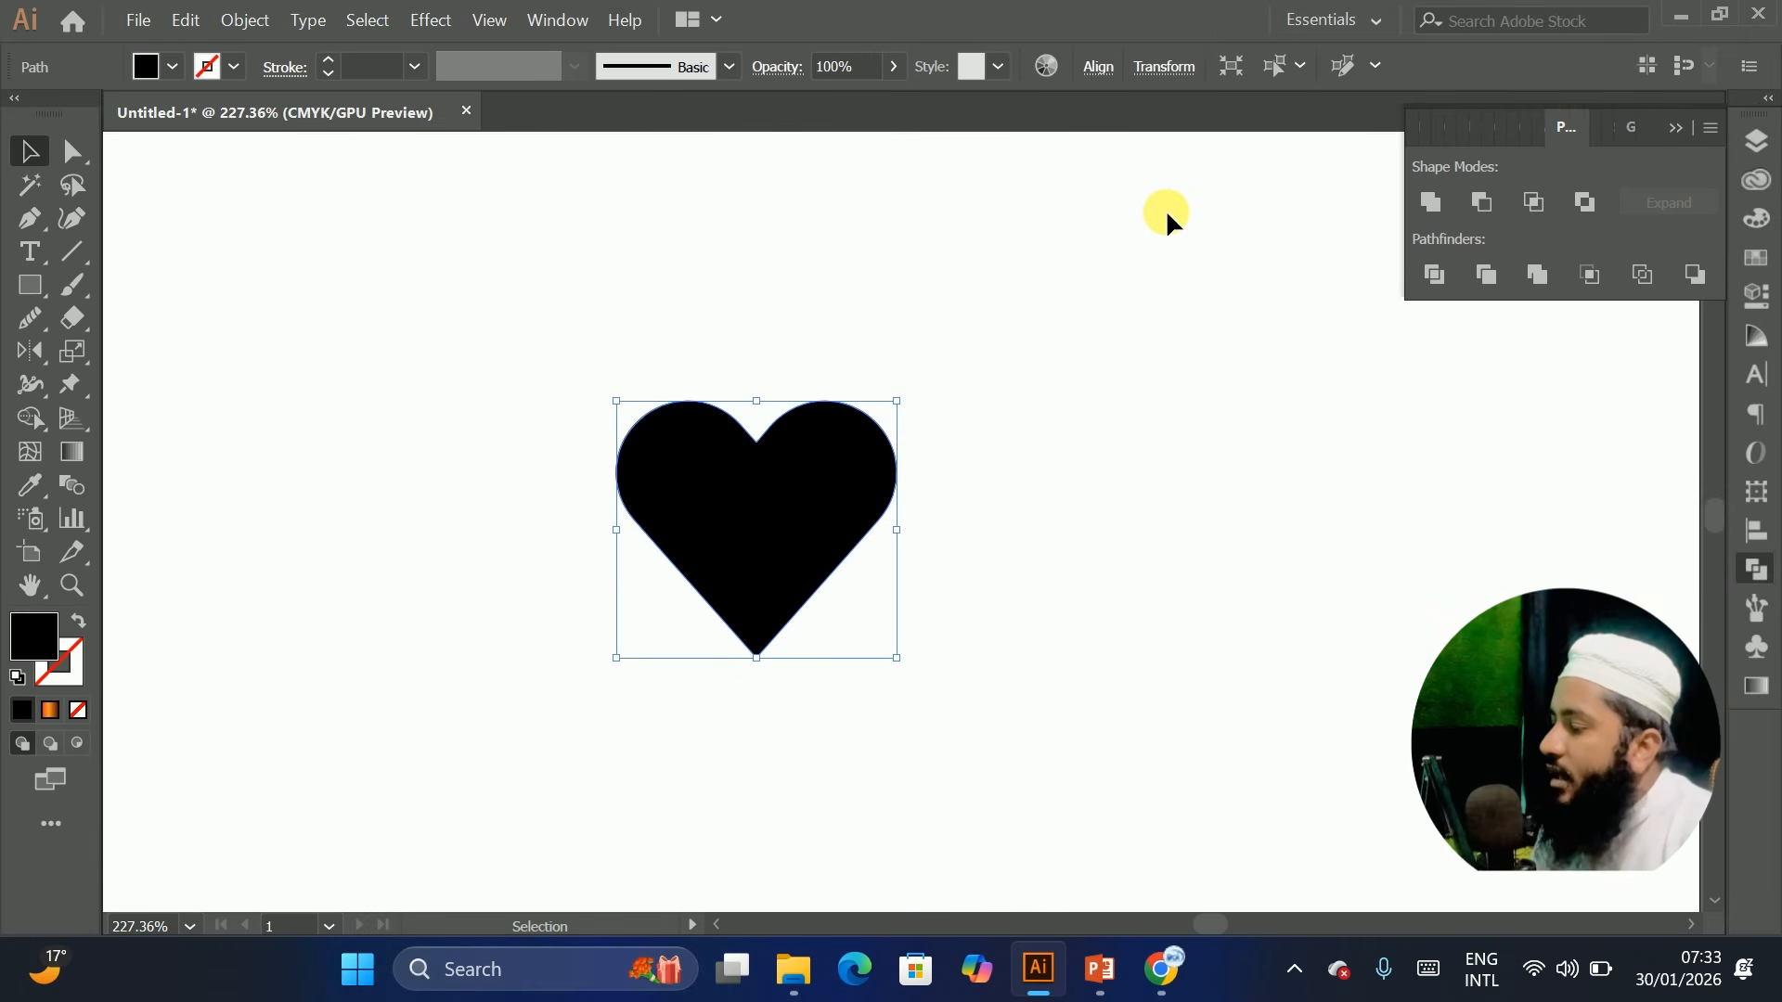
scroll(975, 469, down, 3)
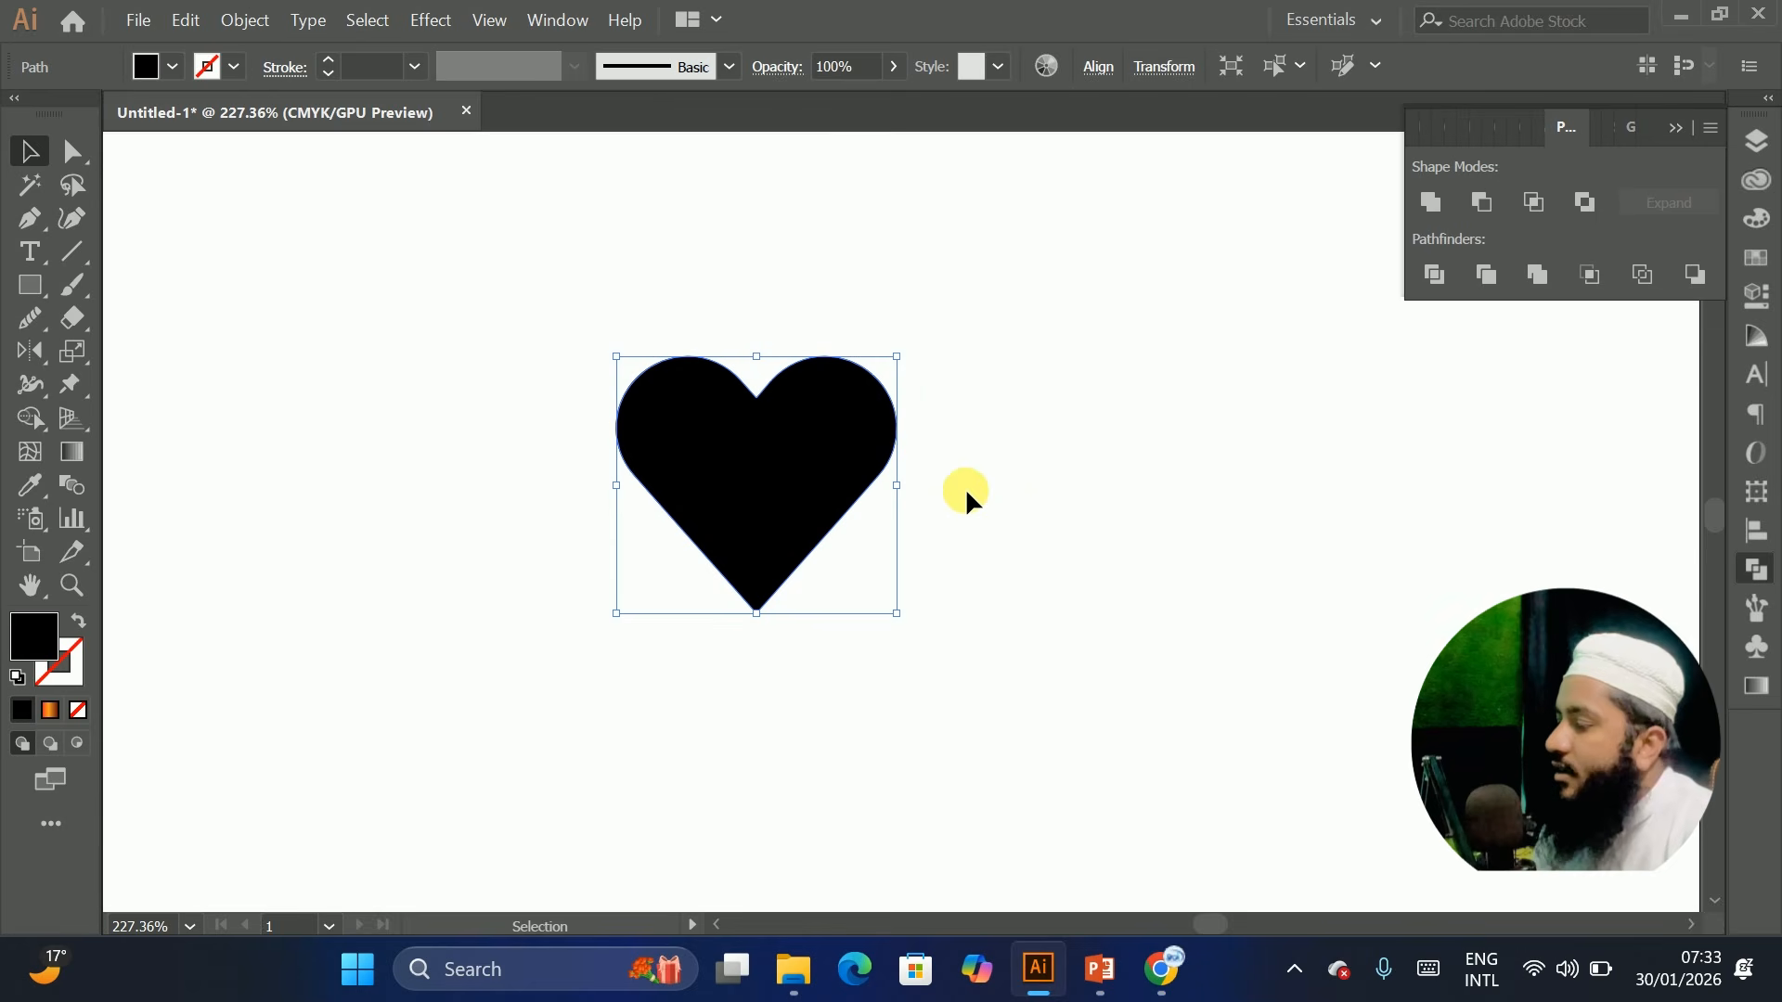
click(1704, 15)
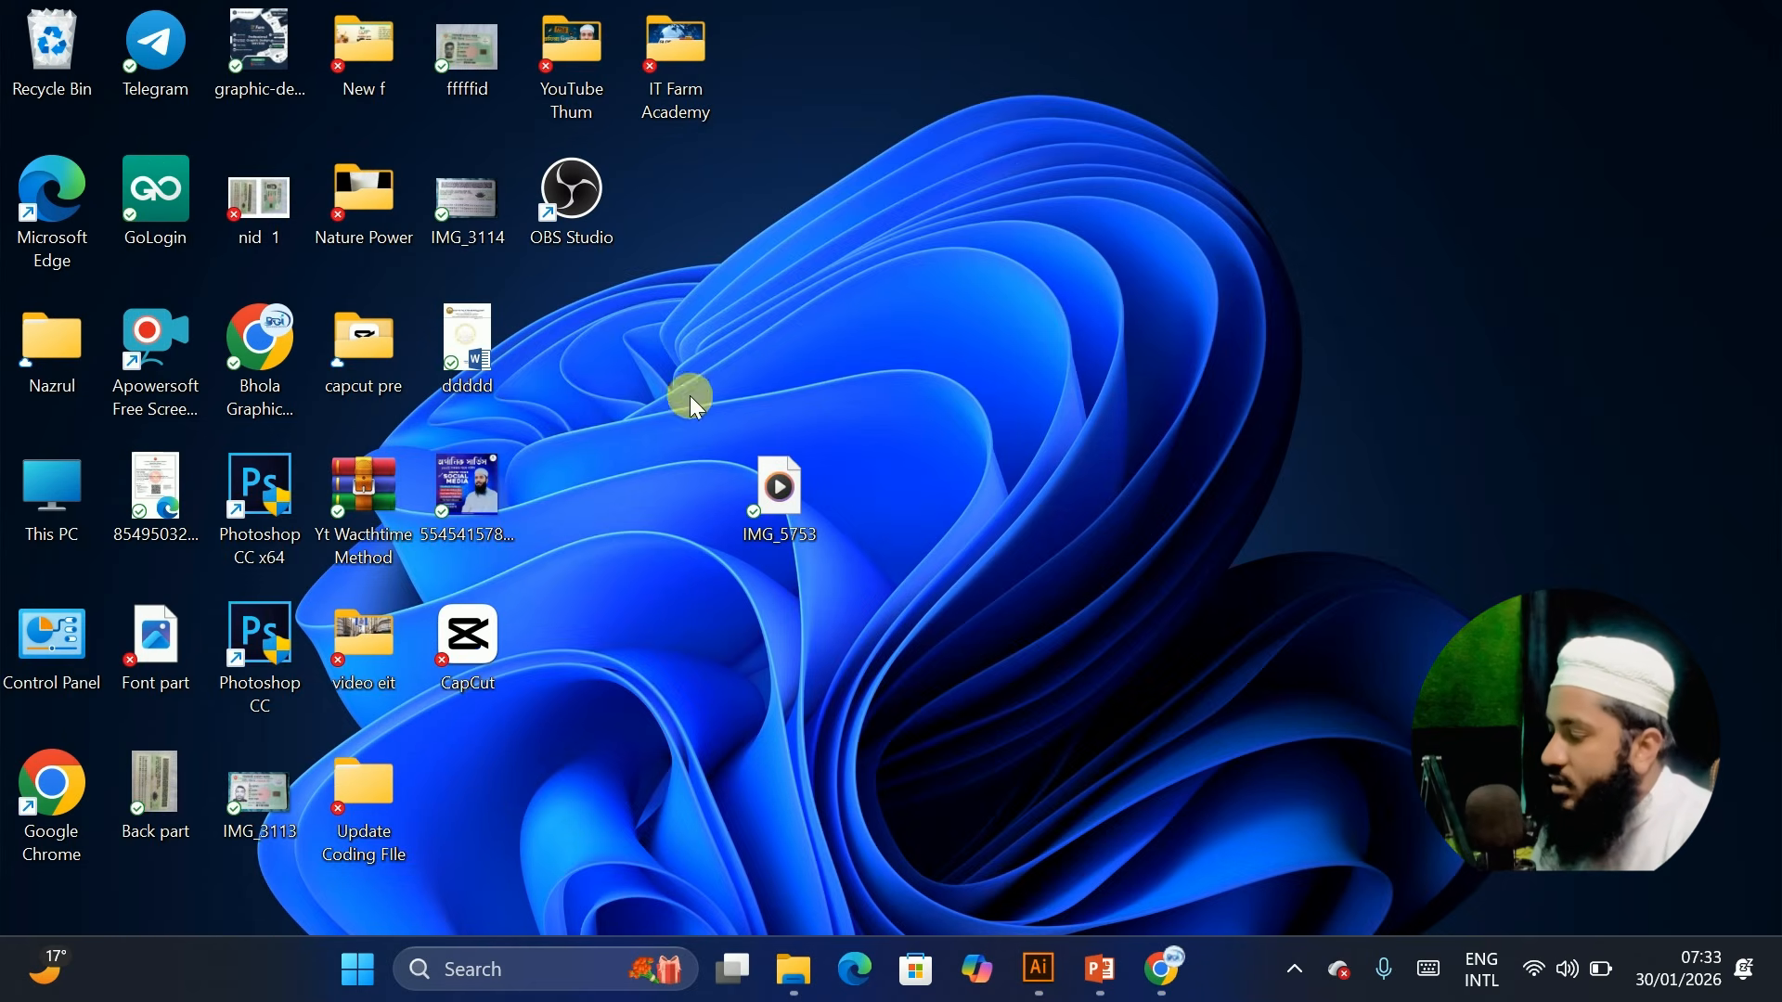